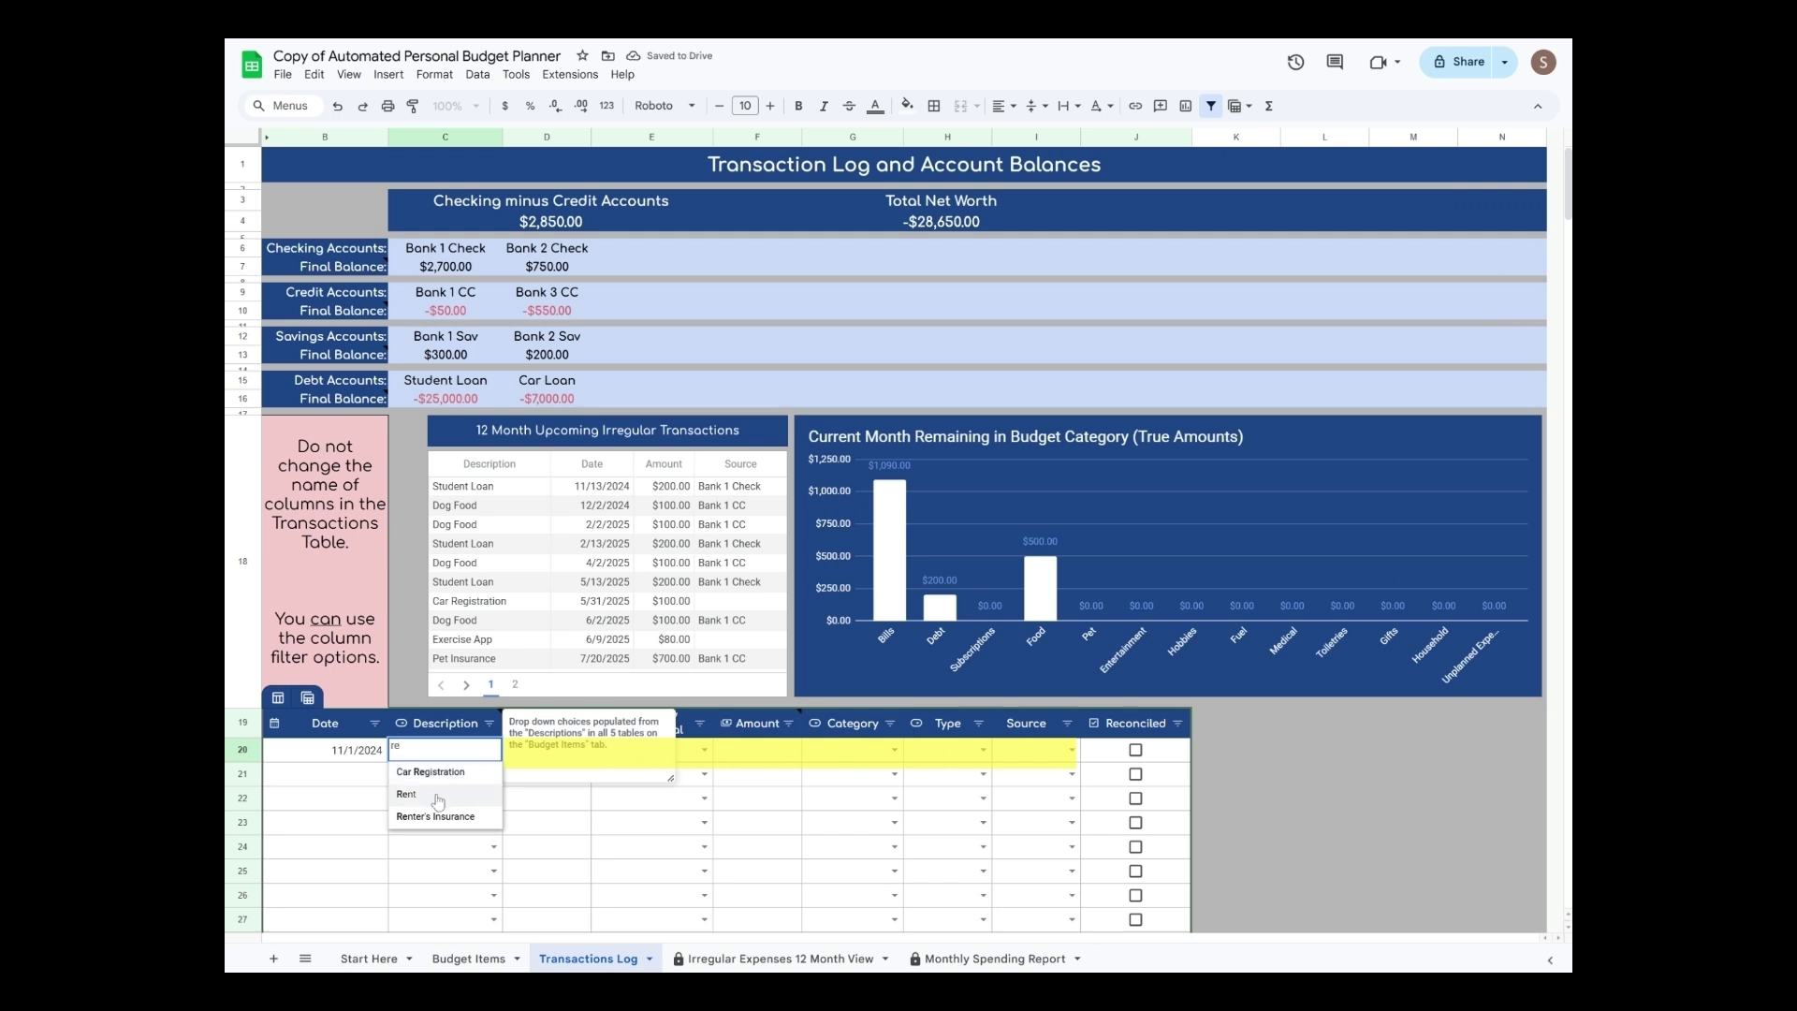
Set the 11/1/2024 transaction's description to Rent, and start the following row with date 11/12/2024 and description Car Registration.
left_click(406, 793)
left_click(529, 805)
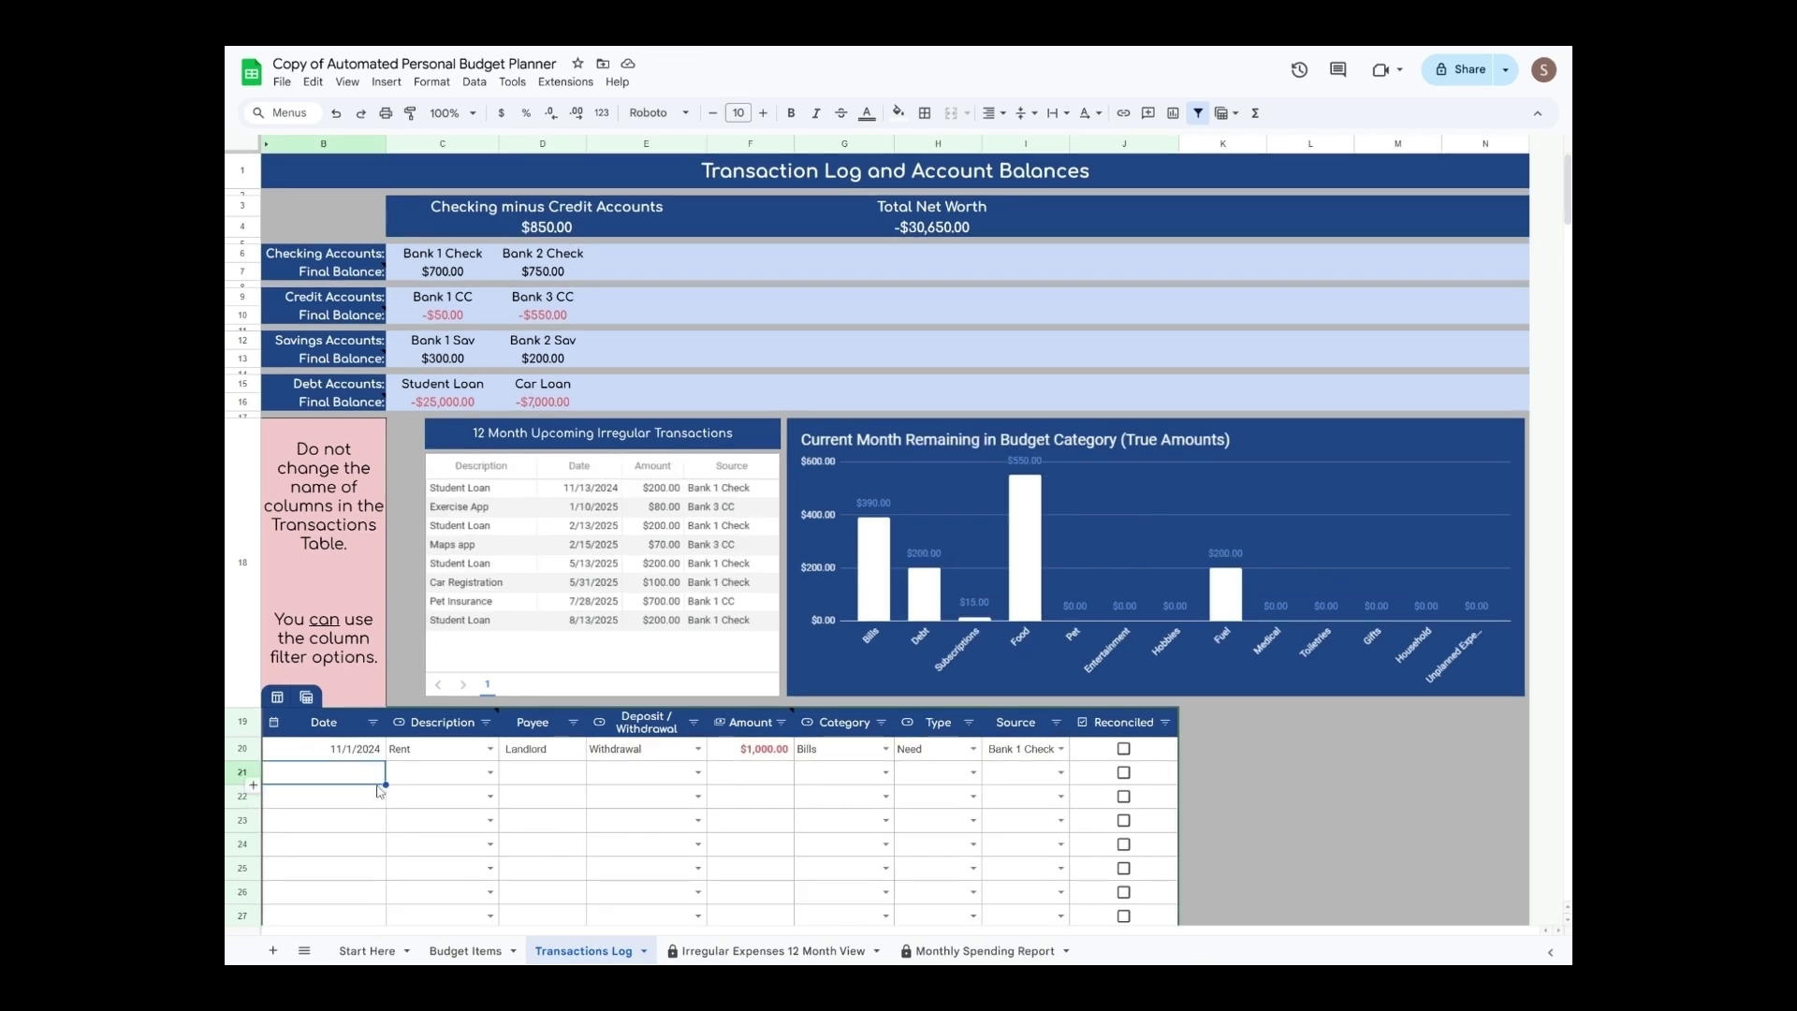
type("11/12/2024")
key("Tab")
left_click(485, 781)
left_click(457, 838)
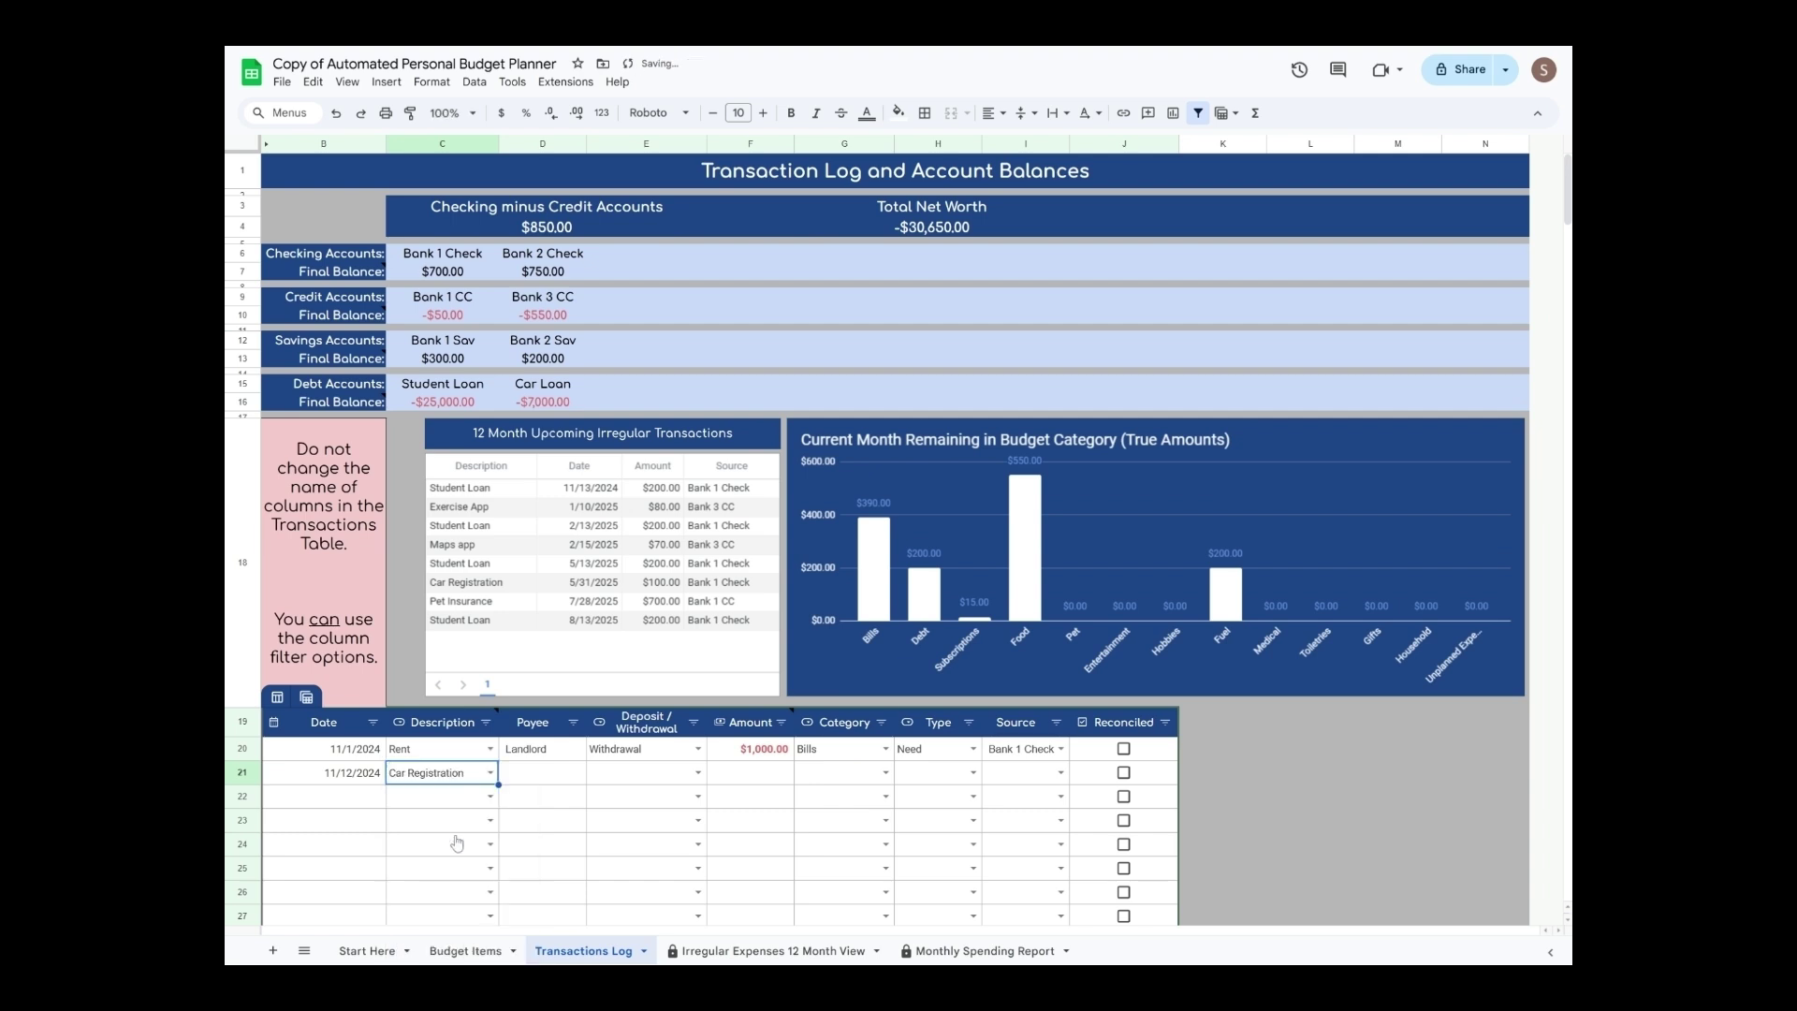
Start a transaction in row 22 dated 11/15/2024 with the description Car Loan.
left_click(357, 798)
type("11/15")
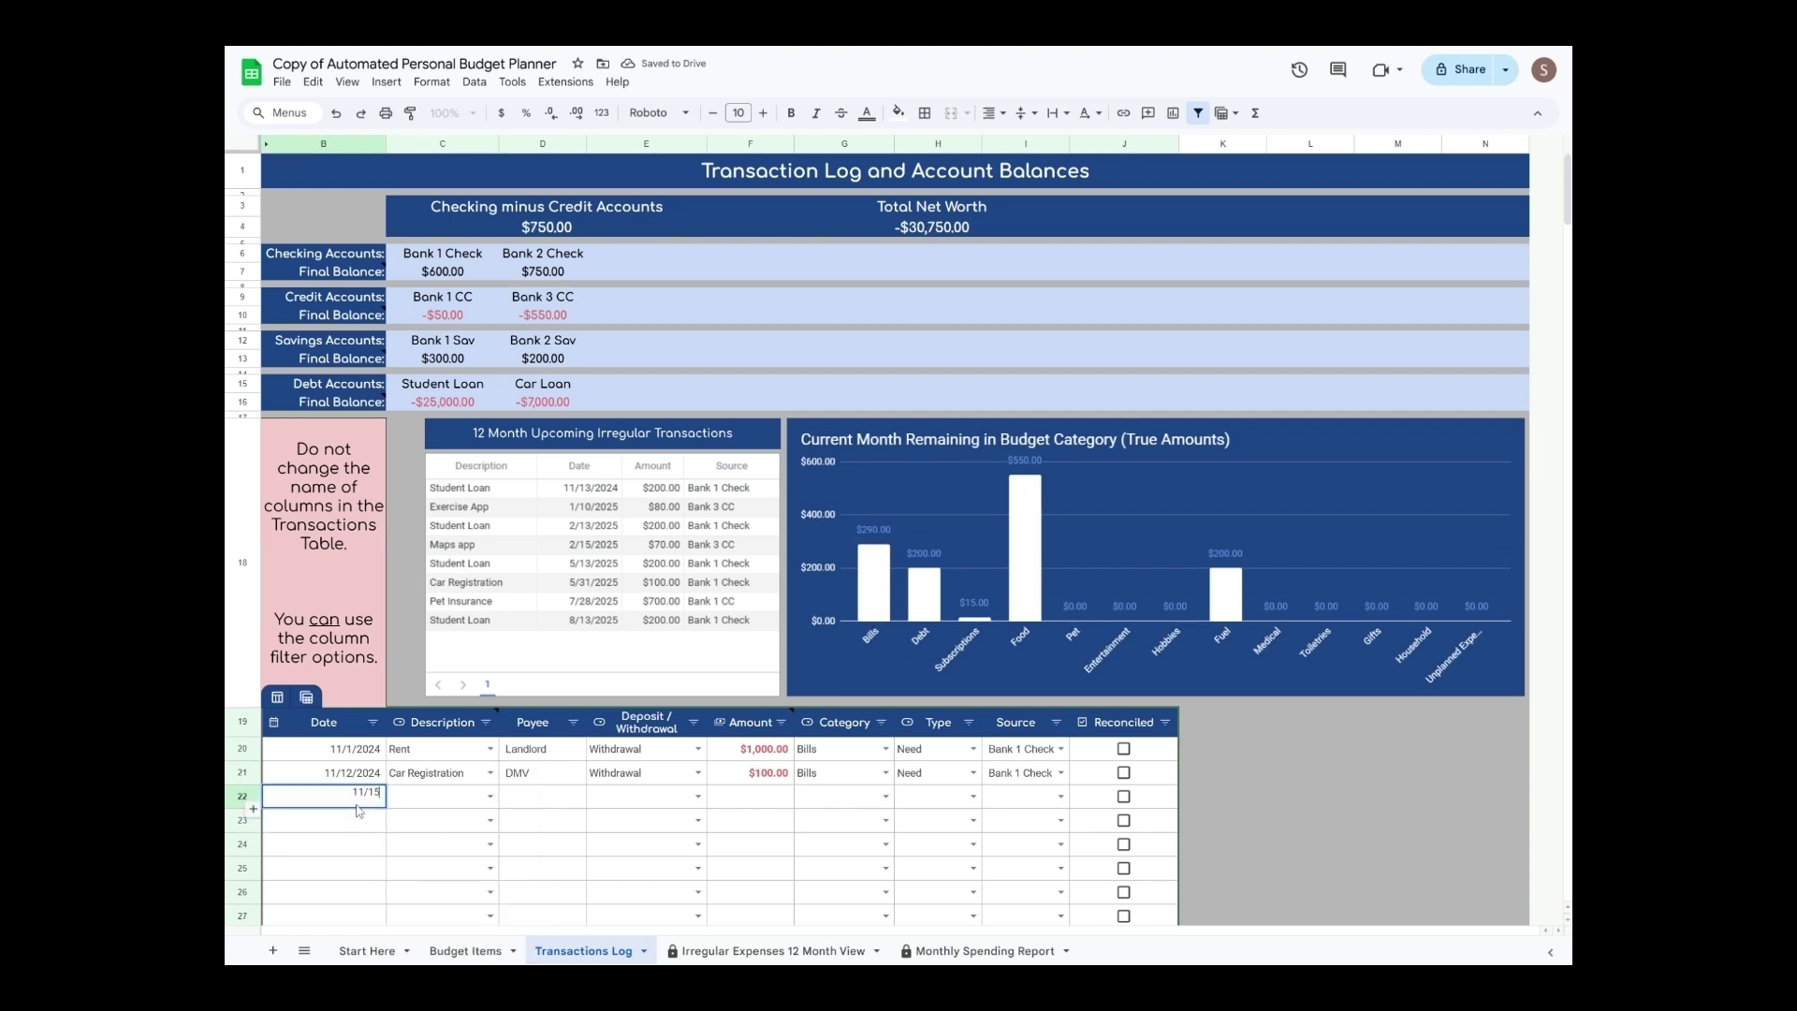
type("/2024")
left_click(489, 797)
left_click(462, 840)
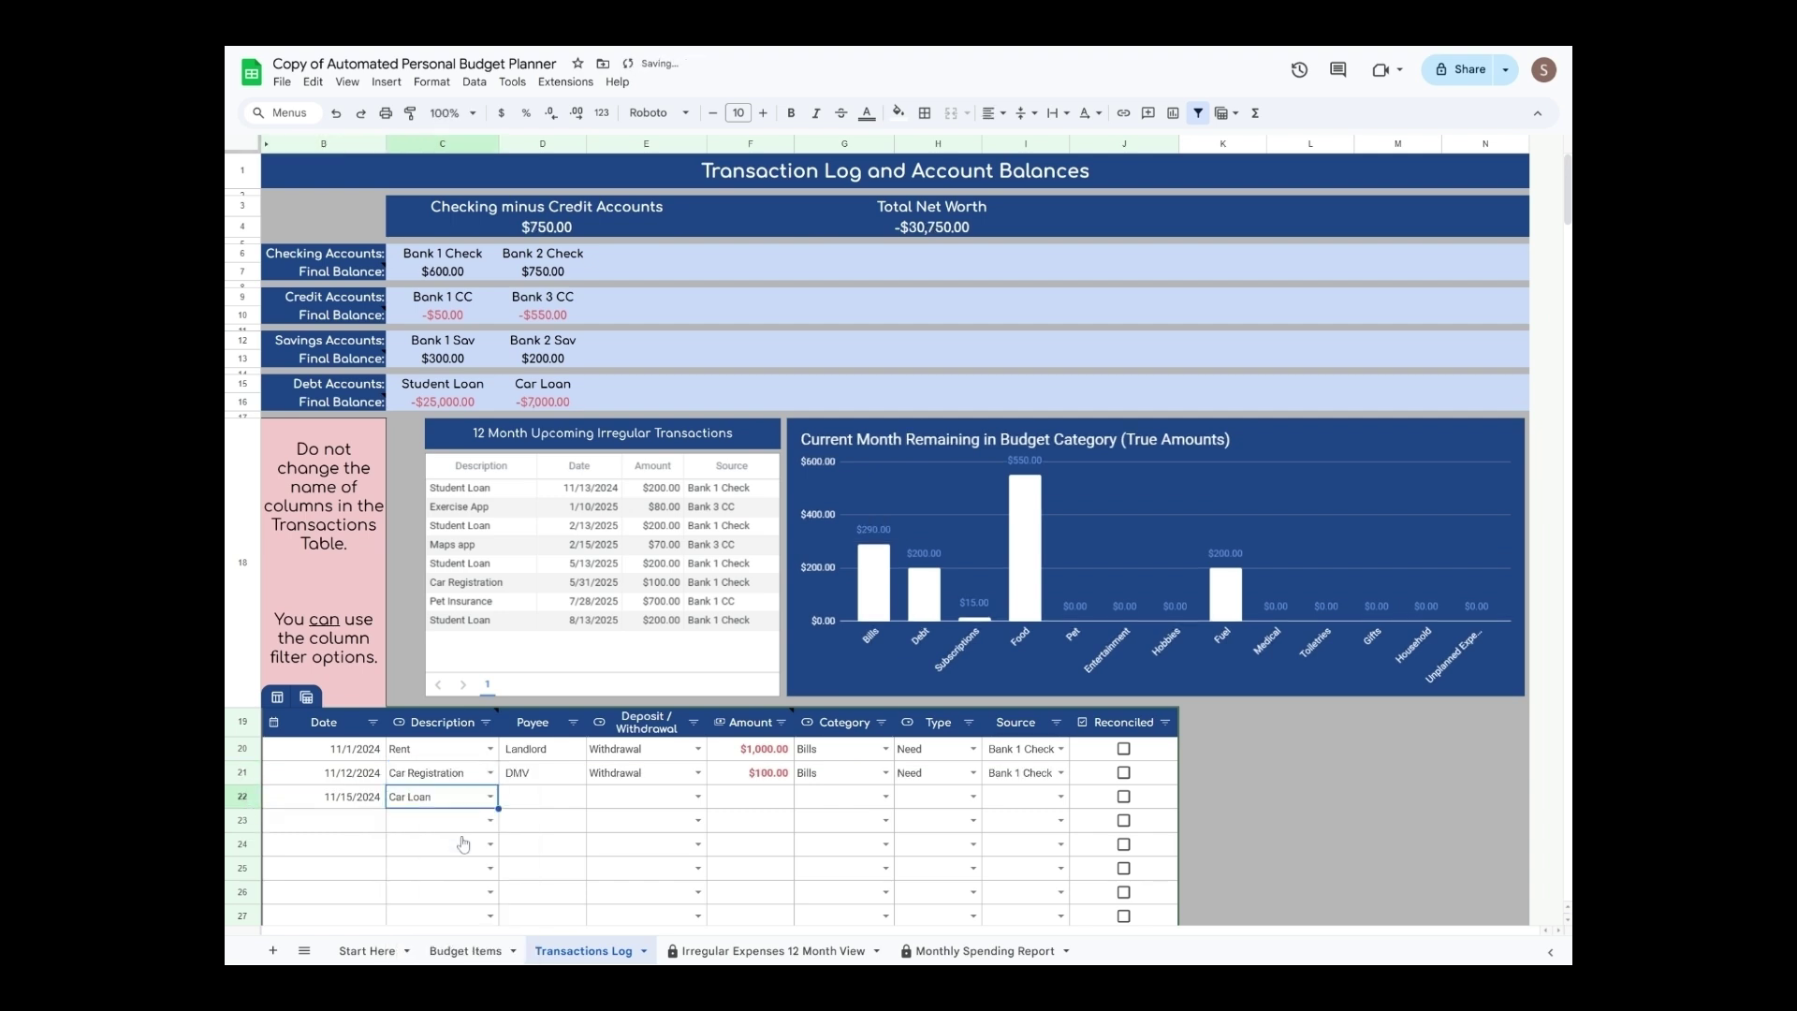
Start a transaction in row 23 dated 11/16/2024 with the description Groceries.
left_click(345, 830)
type("11/16/2024")
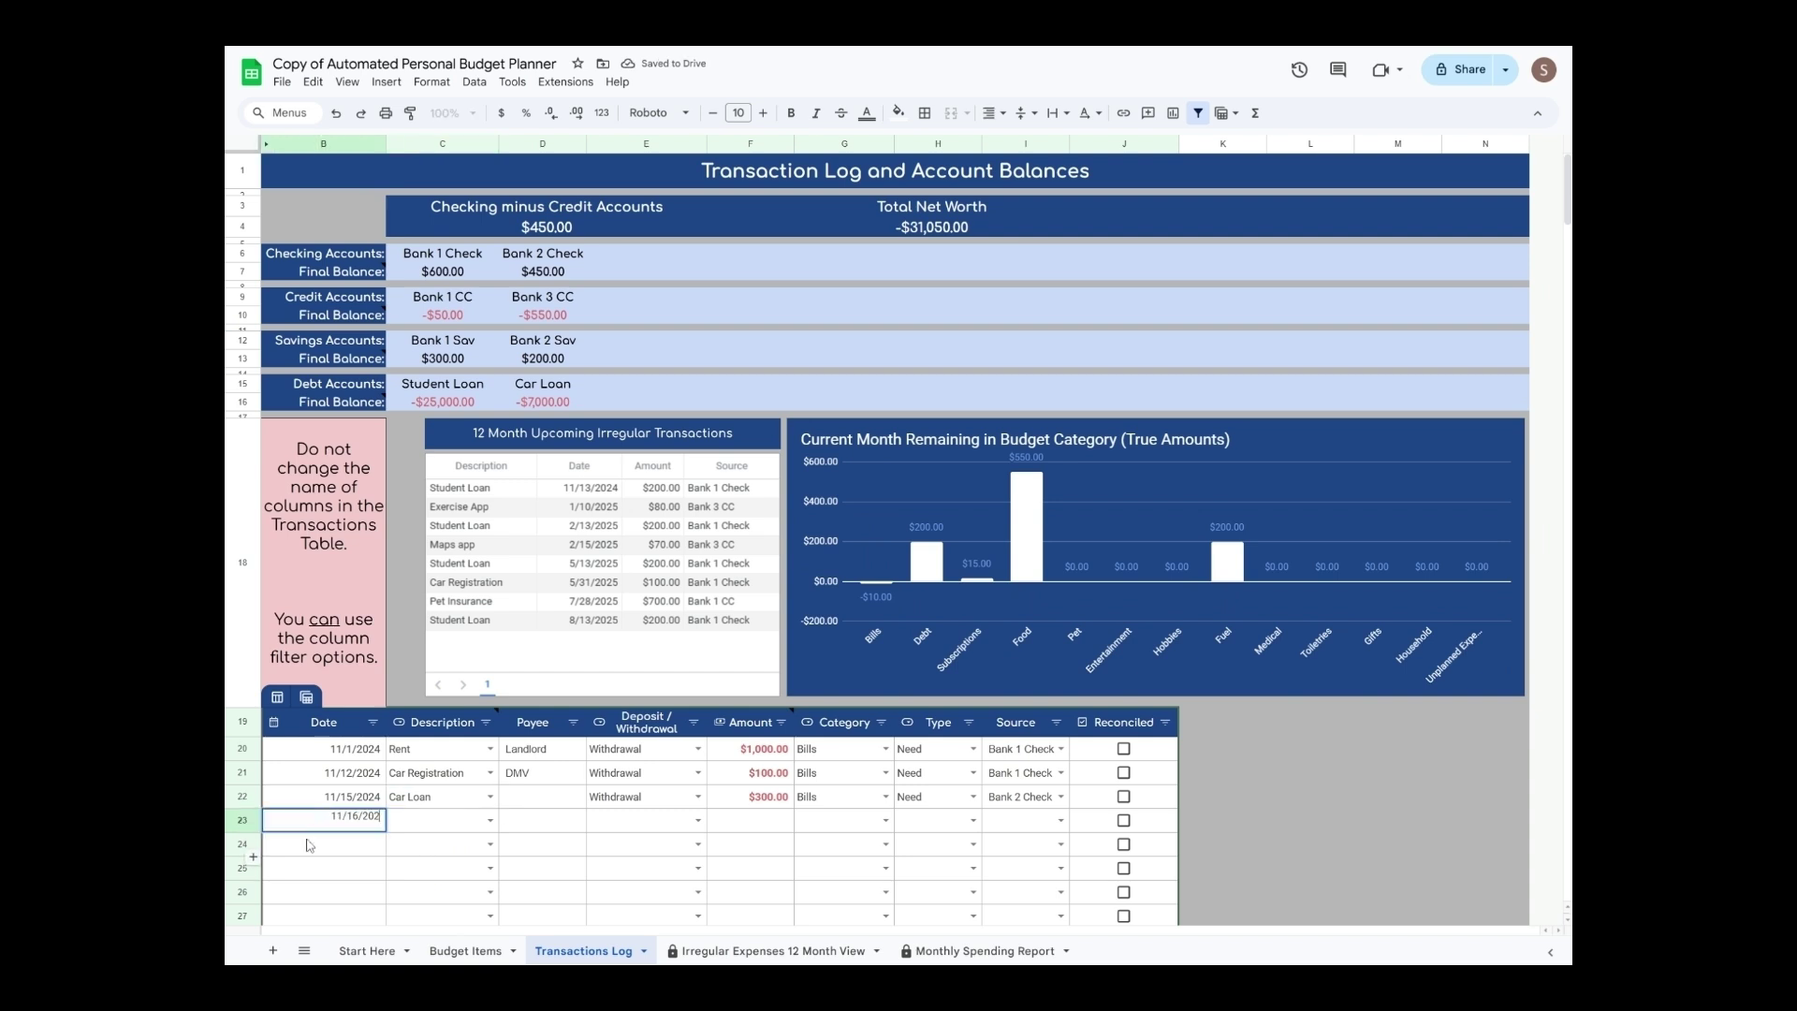
left_click(494, 828)
type("gr")
key("Return")
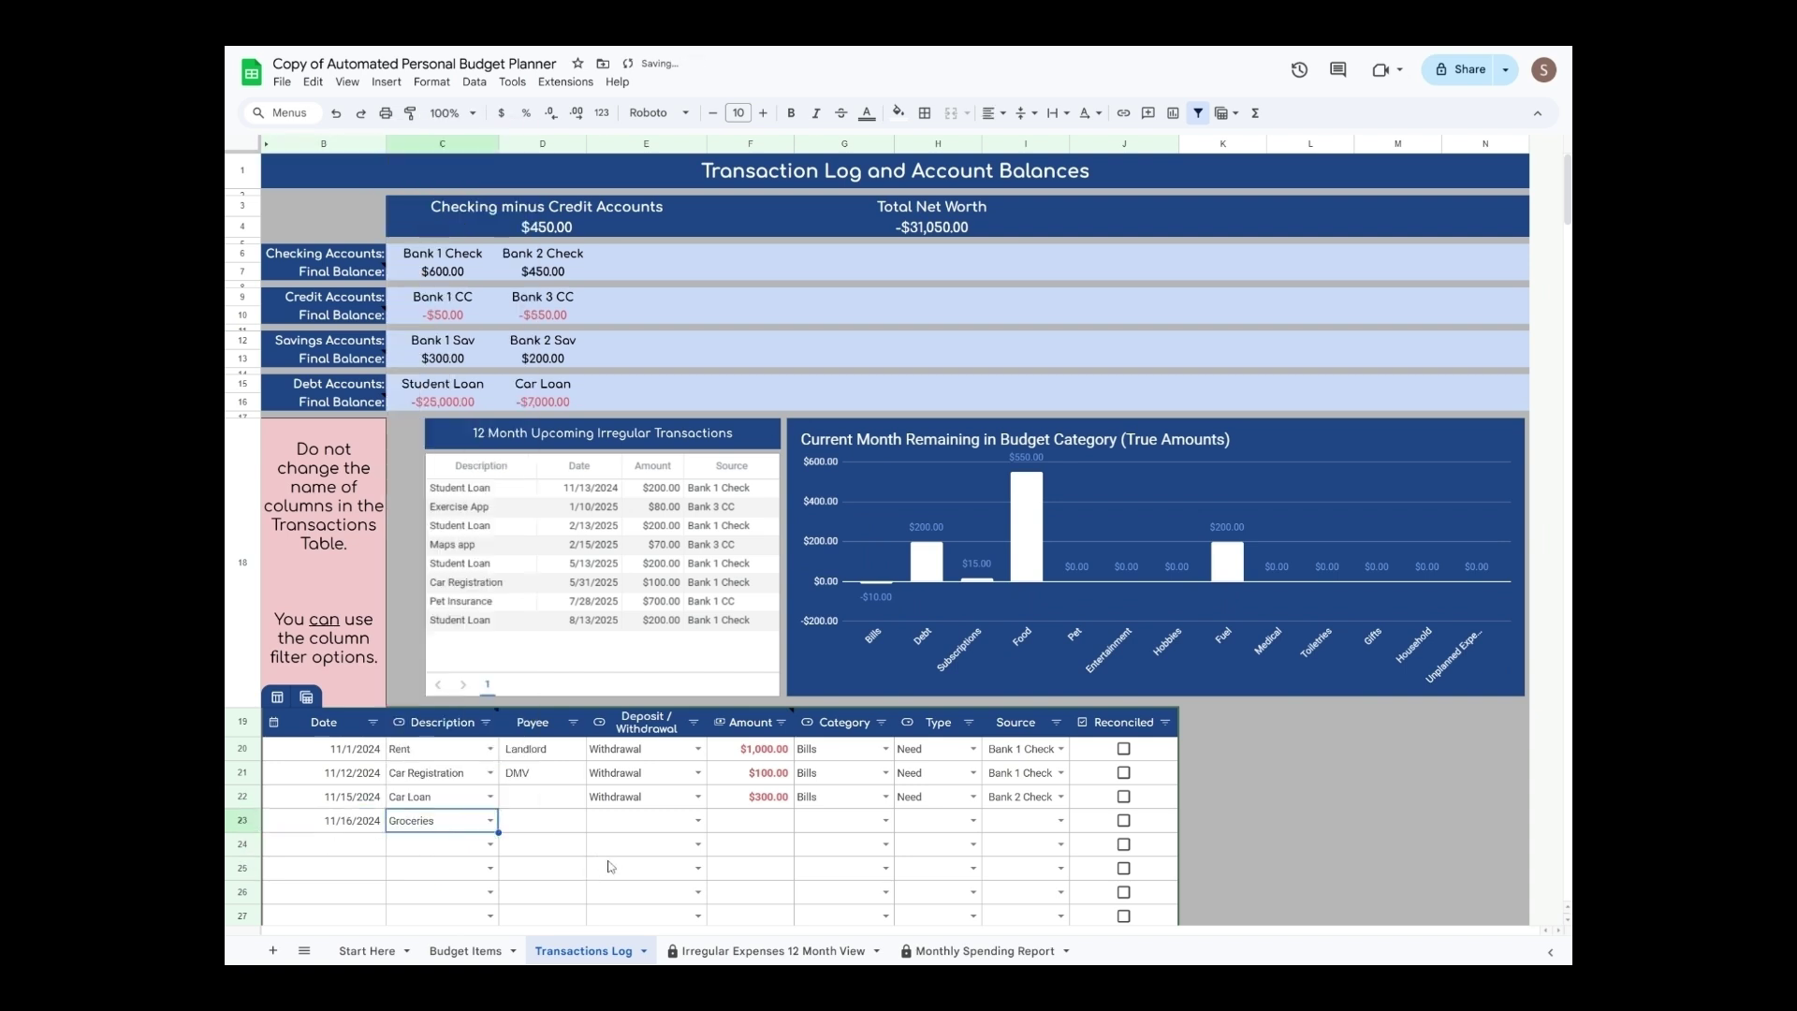
Set the Groceries transaction's amount to $25.00 and its source to Bank 1 CC.
left_click(755, 827)
type("25")
key("Tab")
left_click(1041, 831)
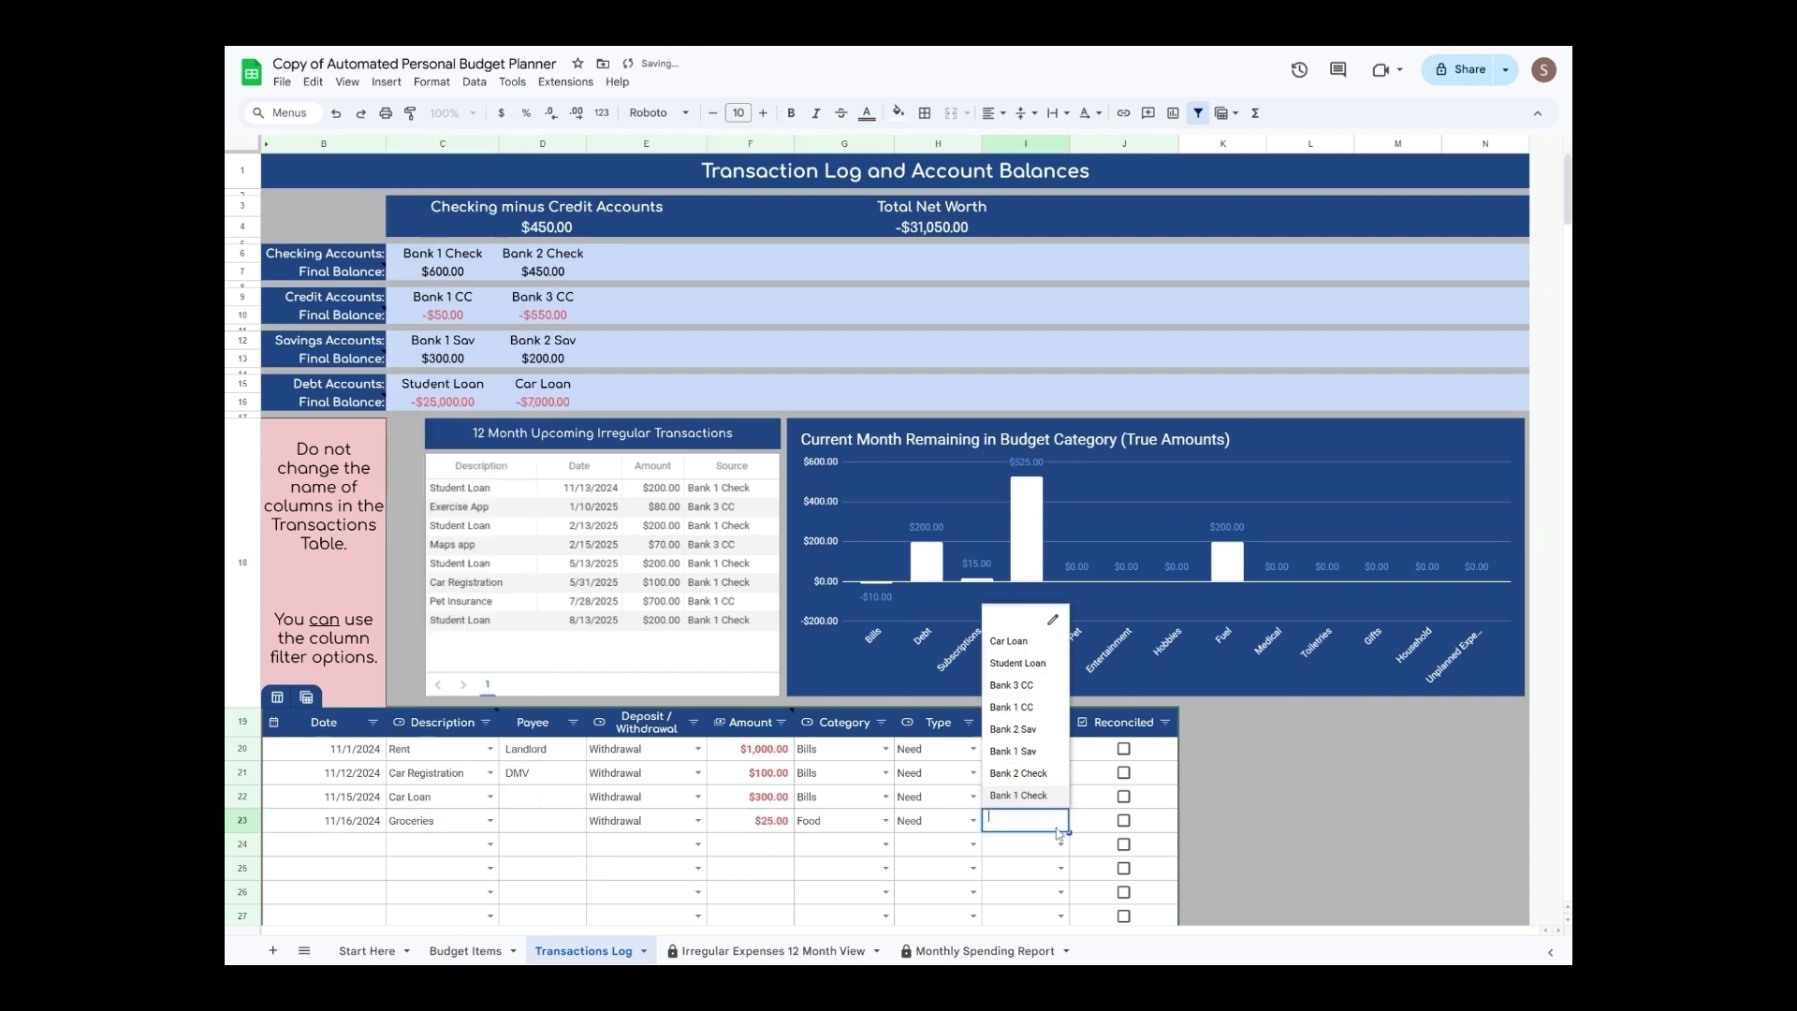
left_click(1025, 730)
Start a transaction in row 24 dated 10/31/2024 and choose its description.
left_click(368, 849)
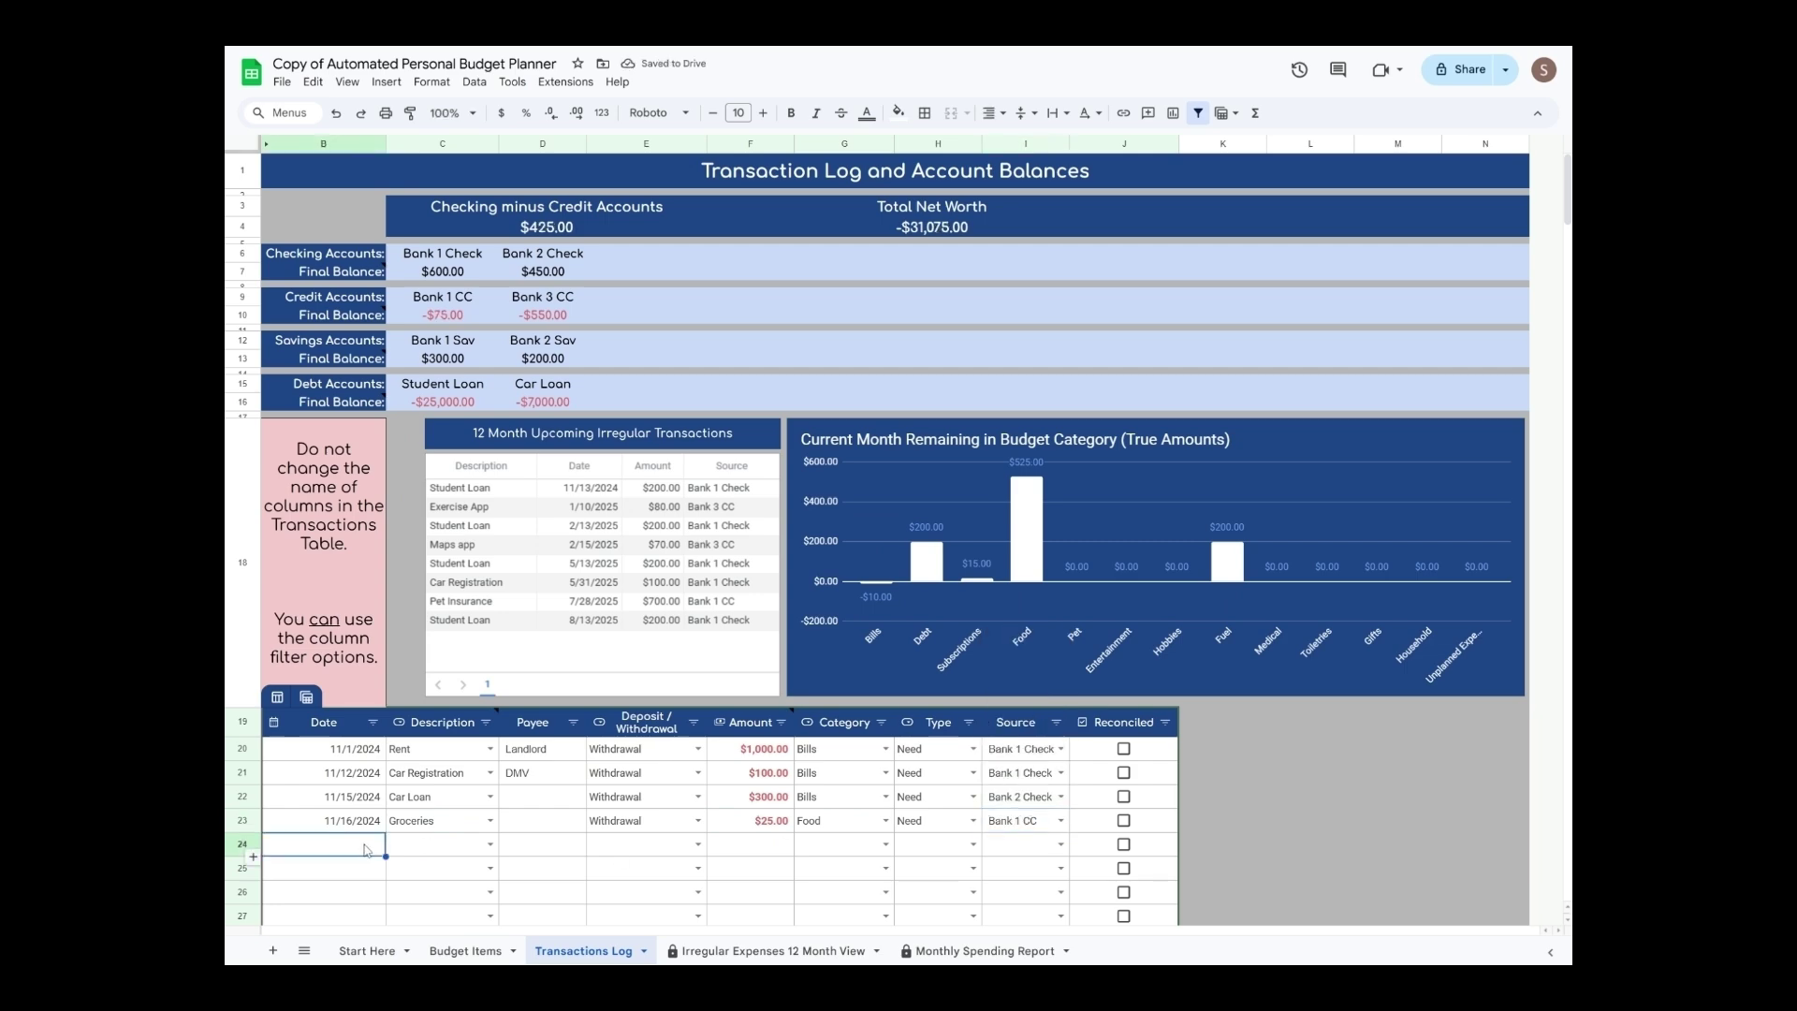
type("10/31/2024")
left_click(490, 845)
left_click(483, 658)
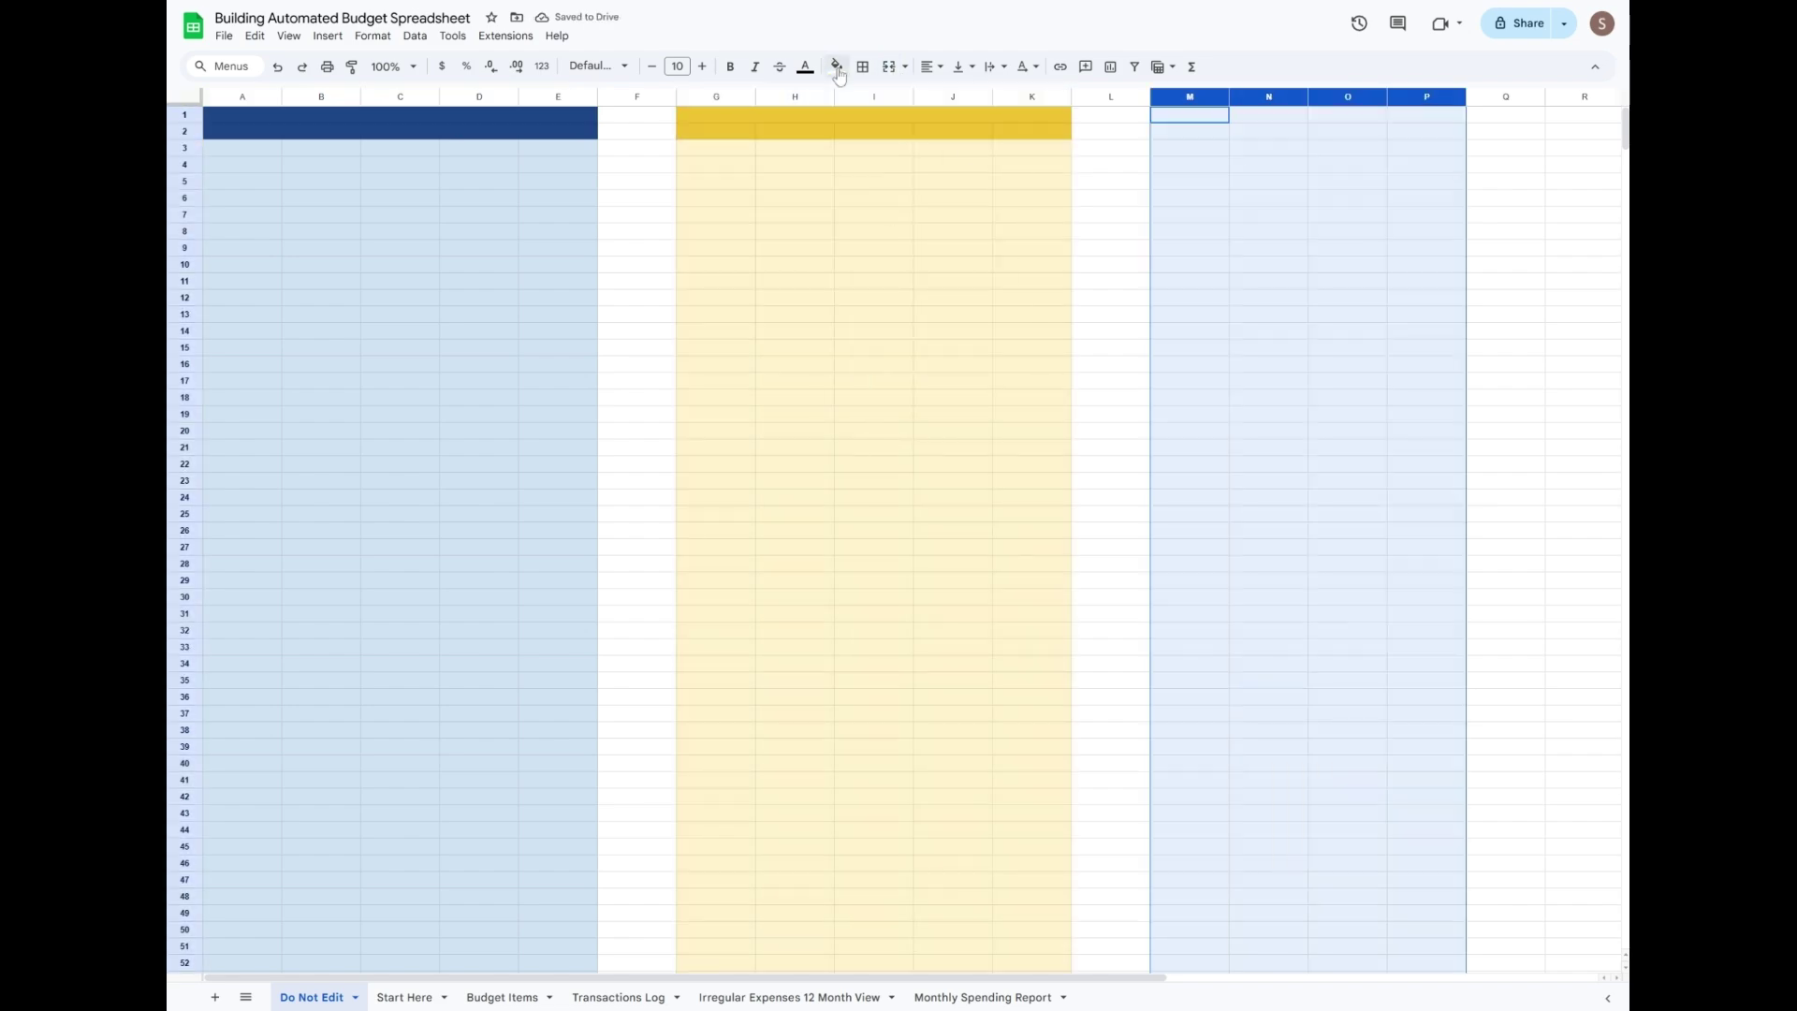
On the Do Not Edit sheet, color columns M to P and the orange block ending at column U, merging the orange block's first header row.
left_click(838, 69)
scroll(1199, 121, "right", 8)
left_click(1553, 99)
left_click(838, 67)
left_click_drag(913, 98, 1151, 115)
left_click(889, 67)
Color the column block W to Z, and fill columns AB to AJ light magenta with a dark magenta header.
scroll(579, 100, "right", 8)
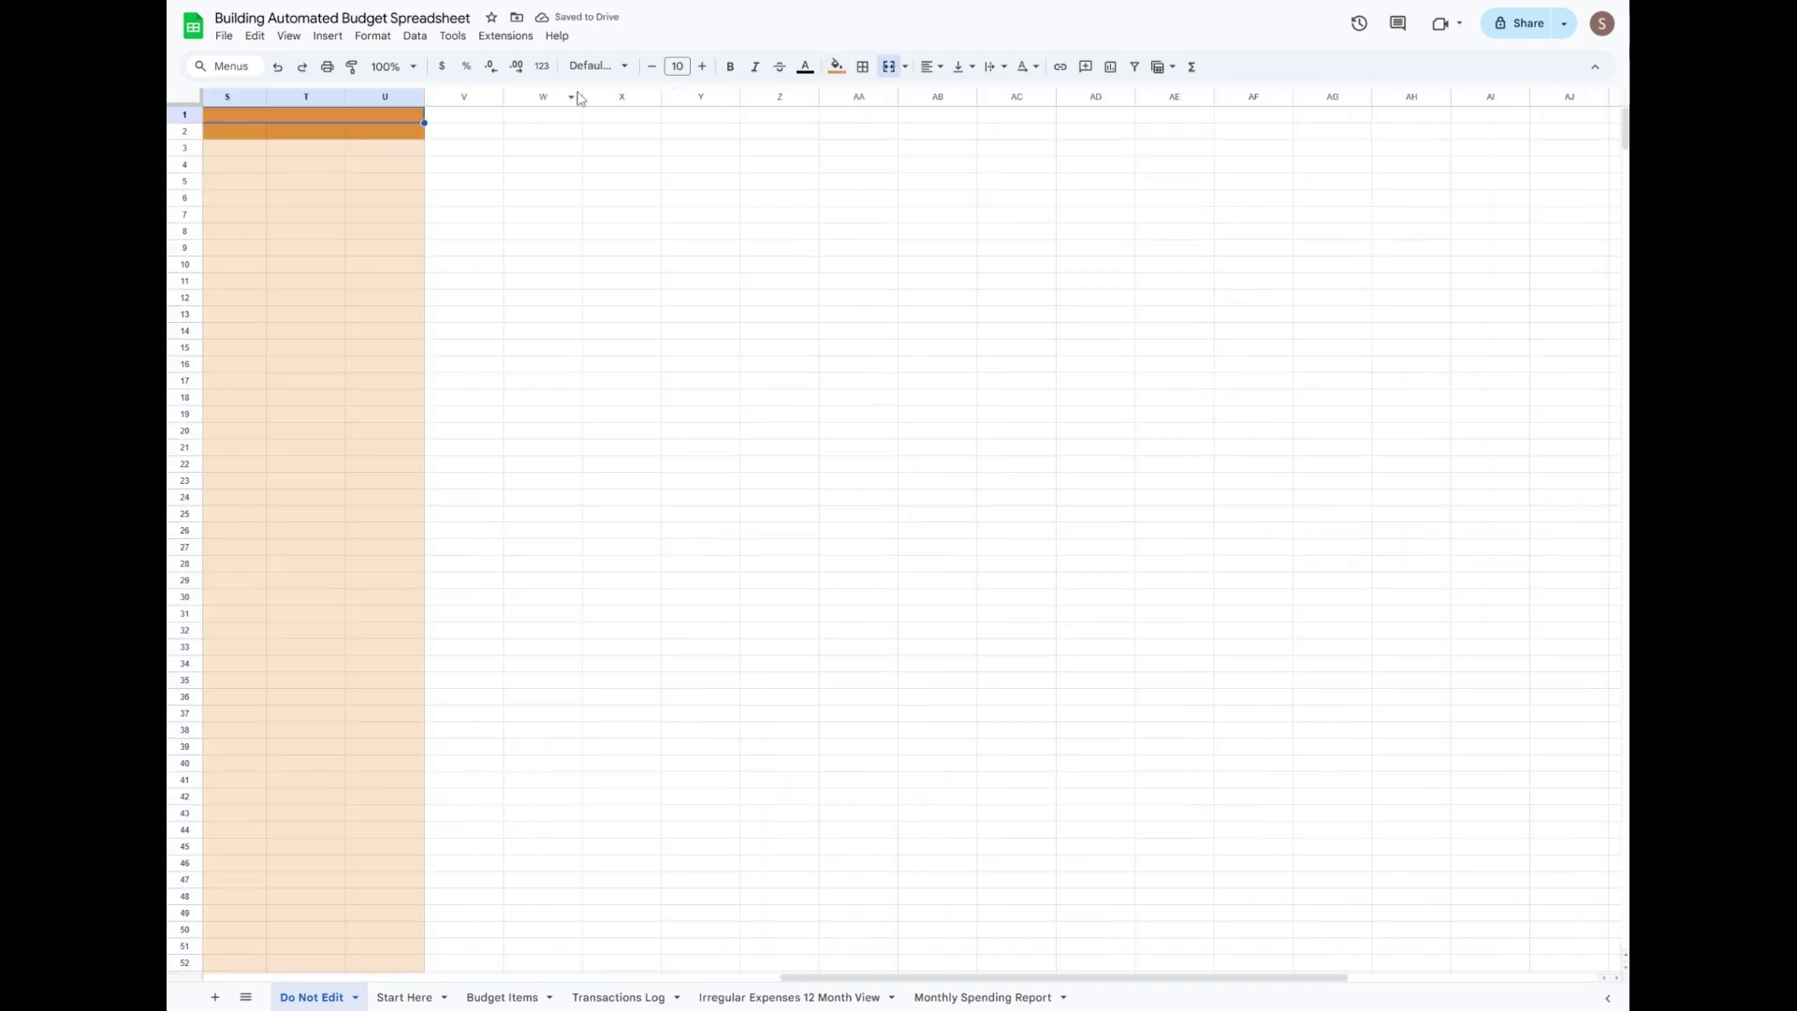
left_click_drag(578, 99, 780, 97)
left_click(838, 67)
left_click(927, 172)
left_click_drag(937, 97, 1582, 98)
left_click(838, 66)
left_click(995, 172)
left_click(1051, 179)
Apply background colors to columns AL to AO and to the next narrow column block.
scroll(1050, 179, "right", 7)
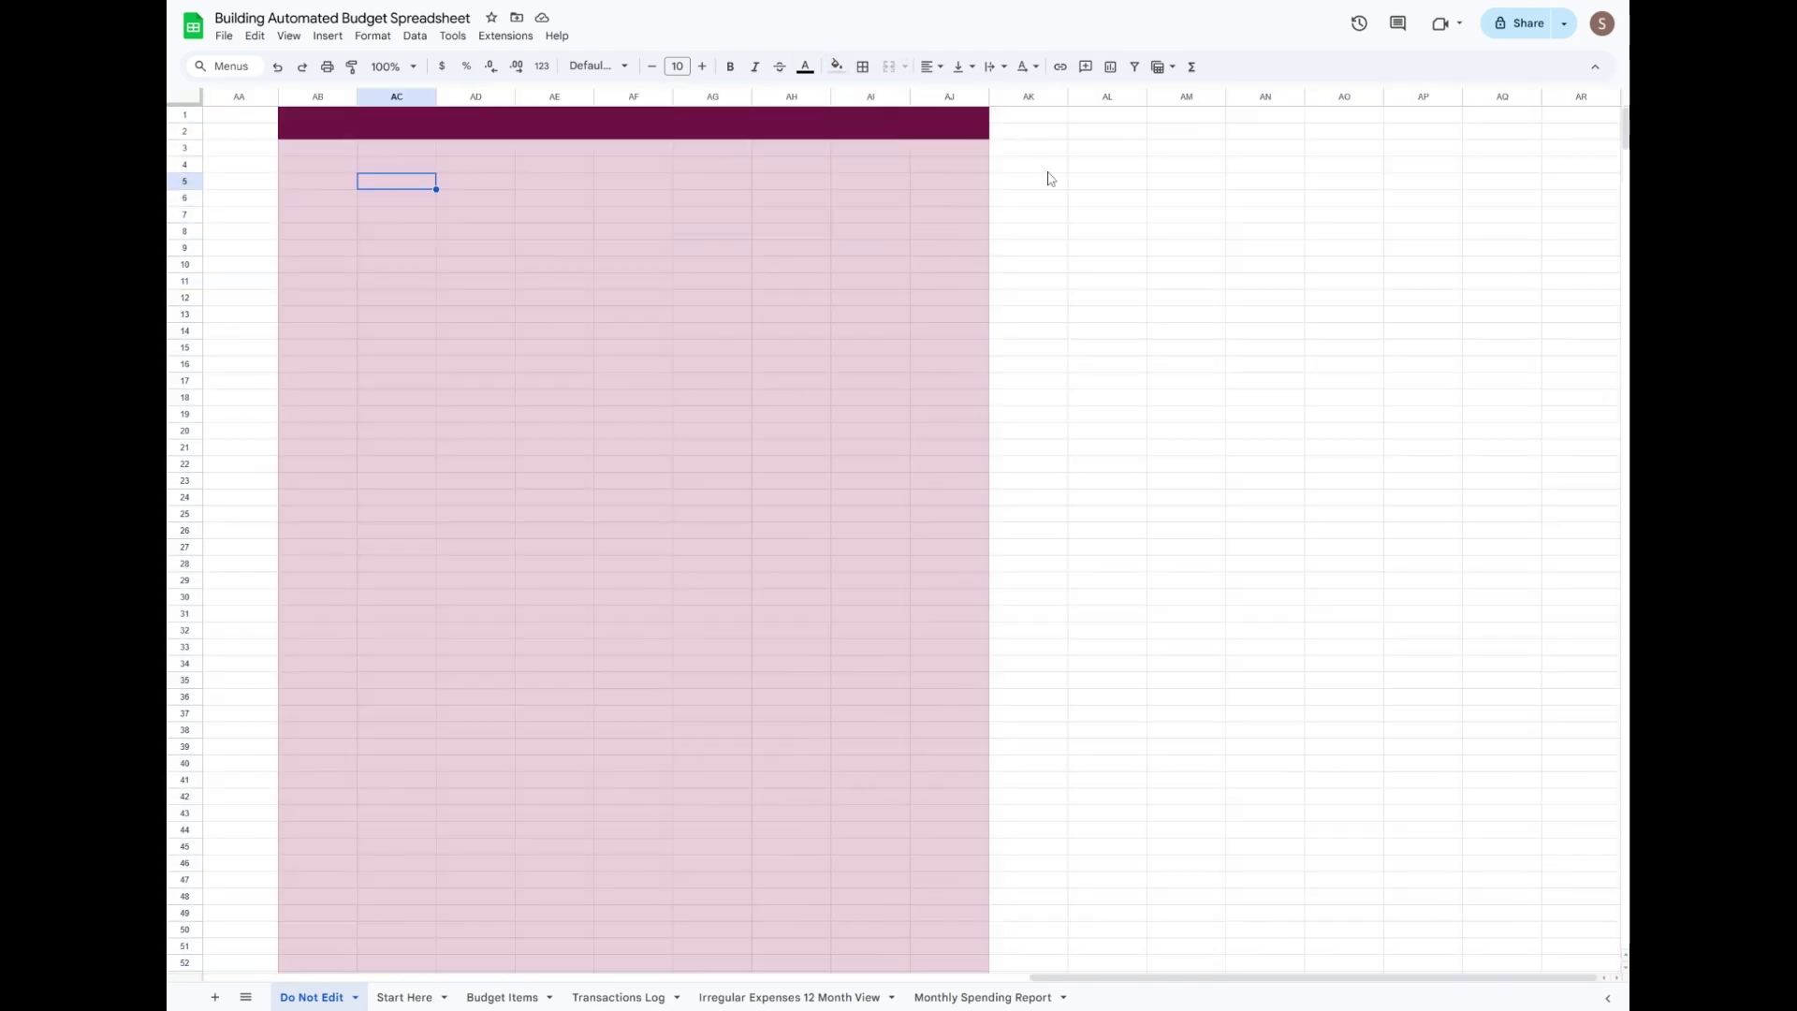
left_click_drag(1107, 97, 1344, 98)
left_click(838, 67)
left_click(936, 172)
scroll(1143, 140, "right", 7)
left_click_drag(1026, 97, 1106, 97)
left_click(838, 67)
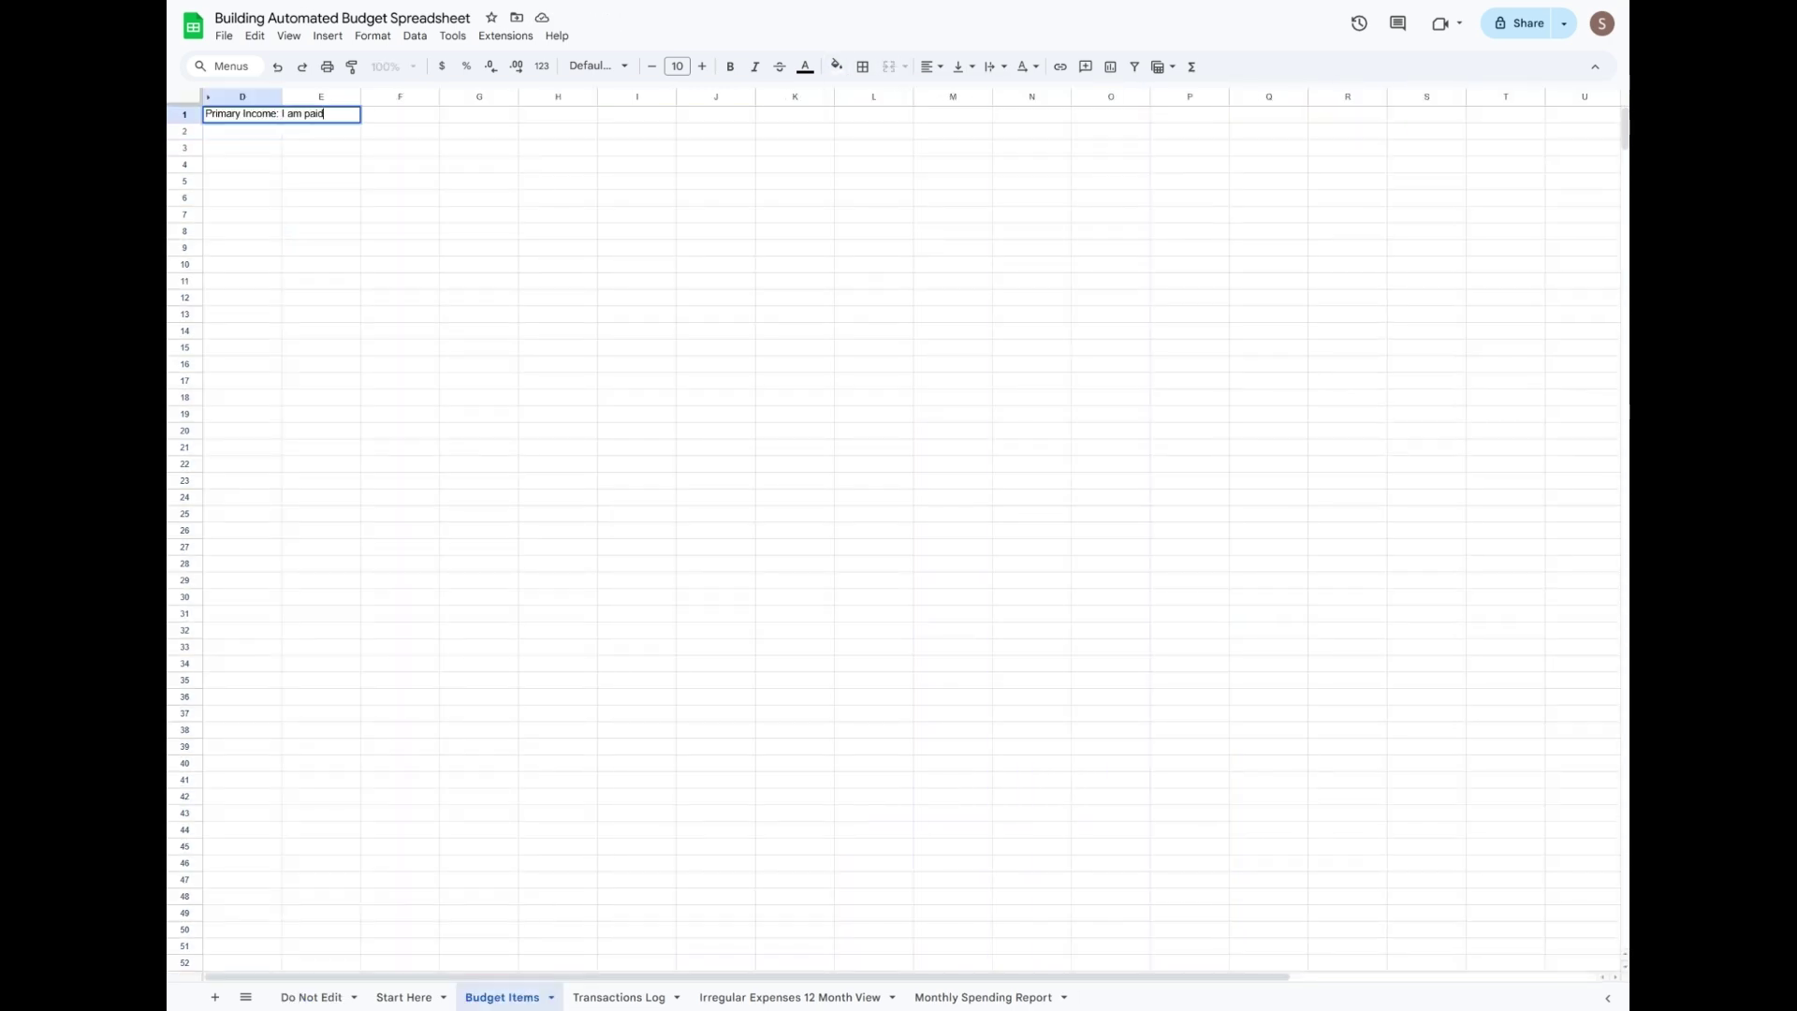
On the Budget Items sheet, enter the primary income labels "I am paid", "on", "Each paycheck I earn:" and "First Paydate" in rows 1 and 2.
key("Return")
type("Each paycheck I earn")
left_click(400, 114)
type("on")
key("Return")
type("First Paydate")
key("Return")
Widen columns D and F, and add dark gray borders to the primary income block D1:F2.
left_click_drag(242, 115, 365, 97)
left_click_drag(522, 98, 567, 97)
left_click_drag(285, 123, 505, 146)
key("ctrl+c")
left_click(862, 66)
left_click(1012, 100)
left_click(1044, 158)
Duplicate the primary income block at D4 and I4, relabeling the copies as Secondary and Tertiary income.
right_click(249, 188)
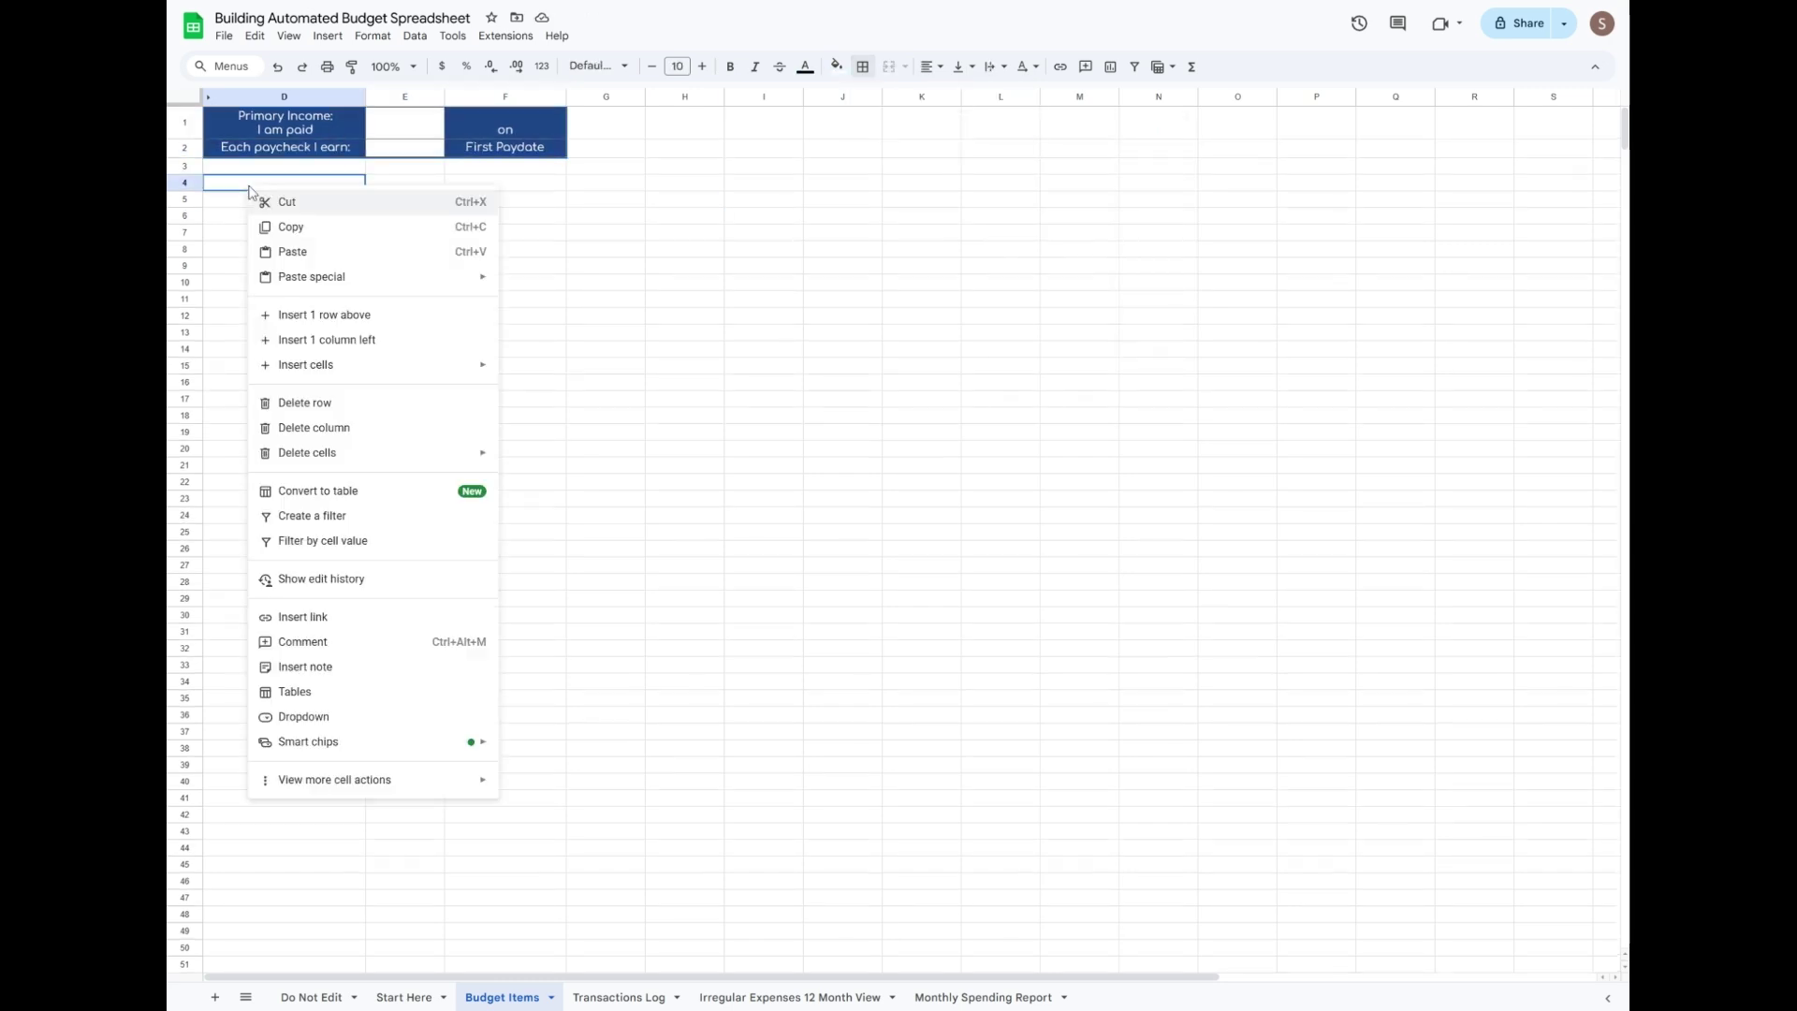
left_click(292, 252)
left_click(763, 183)
key("ctrl+v")
type("SecondaryTertiary")
Add the label "Planned Monthly Savings Contribution:" above the tertiary income block, copy the income label formatting to I1:J2, and add borders.
type("Planned Monthly Savings Contribution:")
left_click(792, 191)
left_click(351, 67)
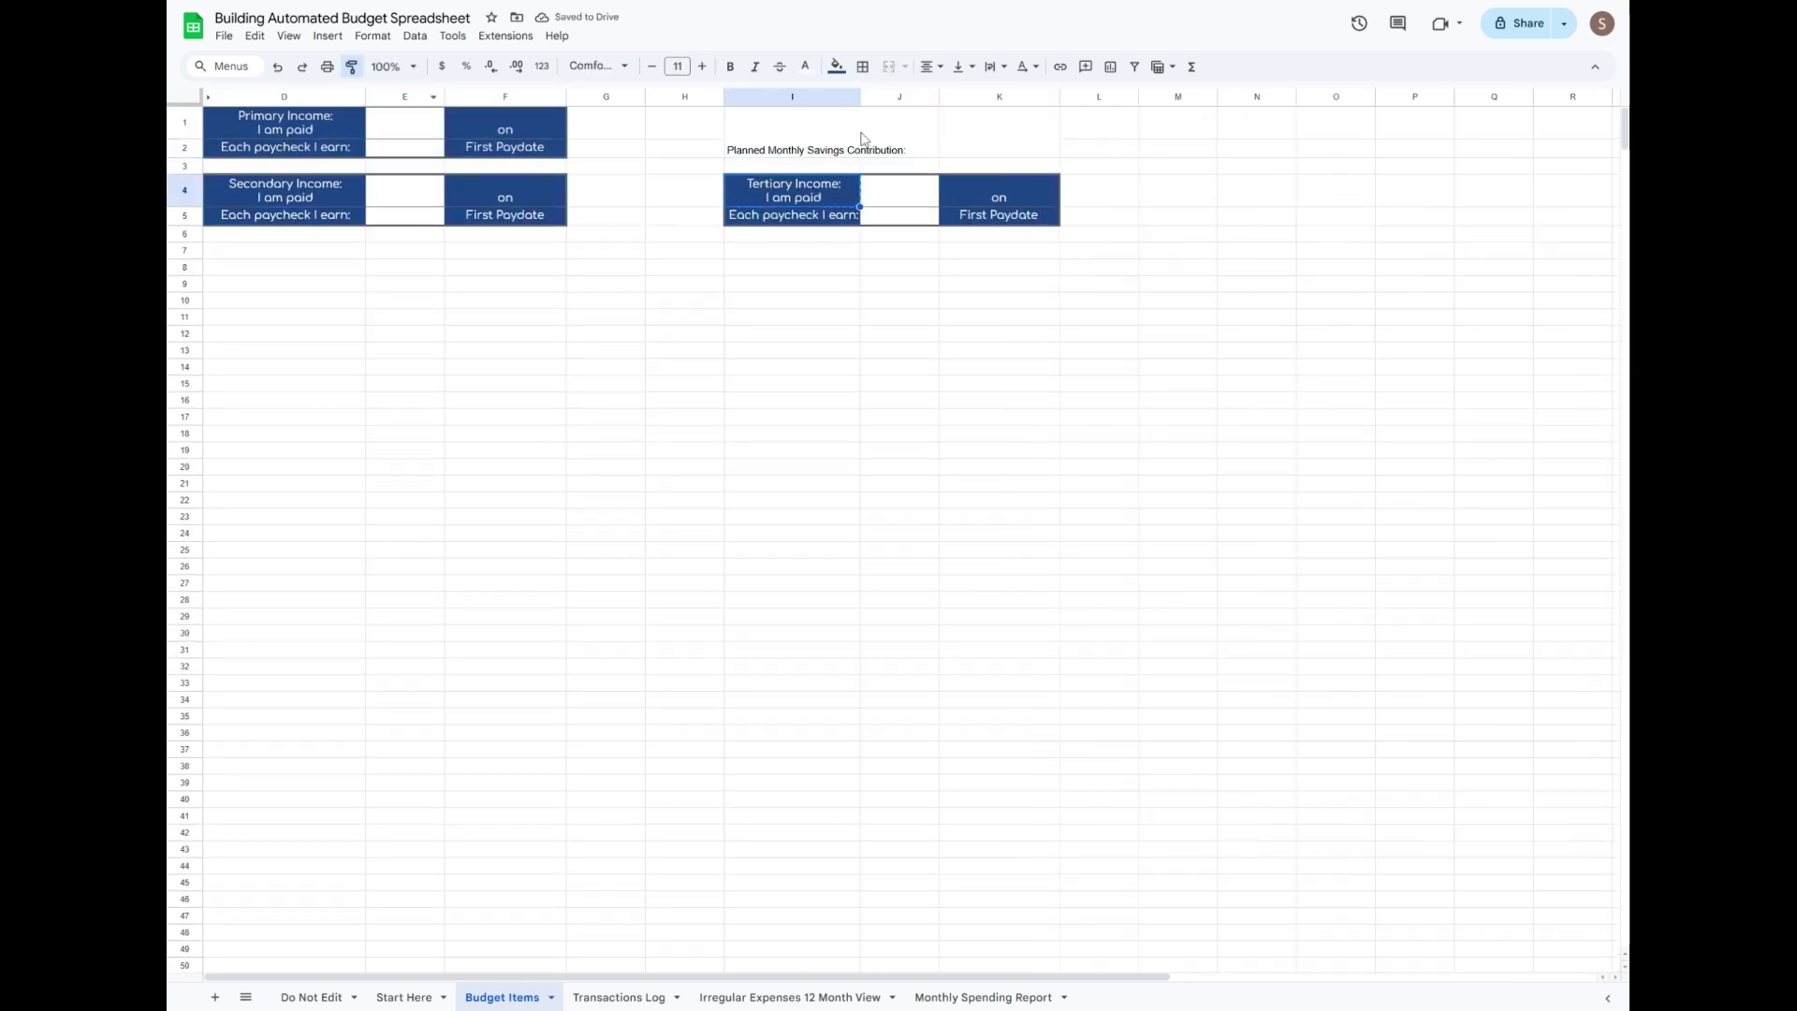
left_click_drag(792, 123, 899, 147)
left_click(863, 67)
Format D7:N12 as a dark blue banner below the income blocks, copying the formatting of the income labels.
left_click_drag(285, 251, 1257, 333)
left_click(837, 67)
left_click(285, 191)
left_click(352, 67)
left_click(931, 66)
Create a merged Income header across D14:N14 at font size 13, and list Primary Income:, Secondary Income: and Tertiary Income: beneath it.
mouse_move(284, 250)
left_mouse_down()
mouse_move(285, 333)
mouse_move(1257, 367)
left_mouse_up()
left_click(889, 67)
type("Income")
left_click(702, 66)
type("Primary Income:Secondary Income:Tertiary Income:")
Create an Expenses header across D28:N28, and enter Monthly Expenses: and Variable Monthly Expenses: in D30 and D31.
left_click_drag(284, 603, 1104, 609)
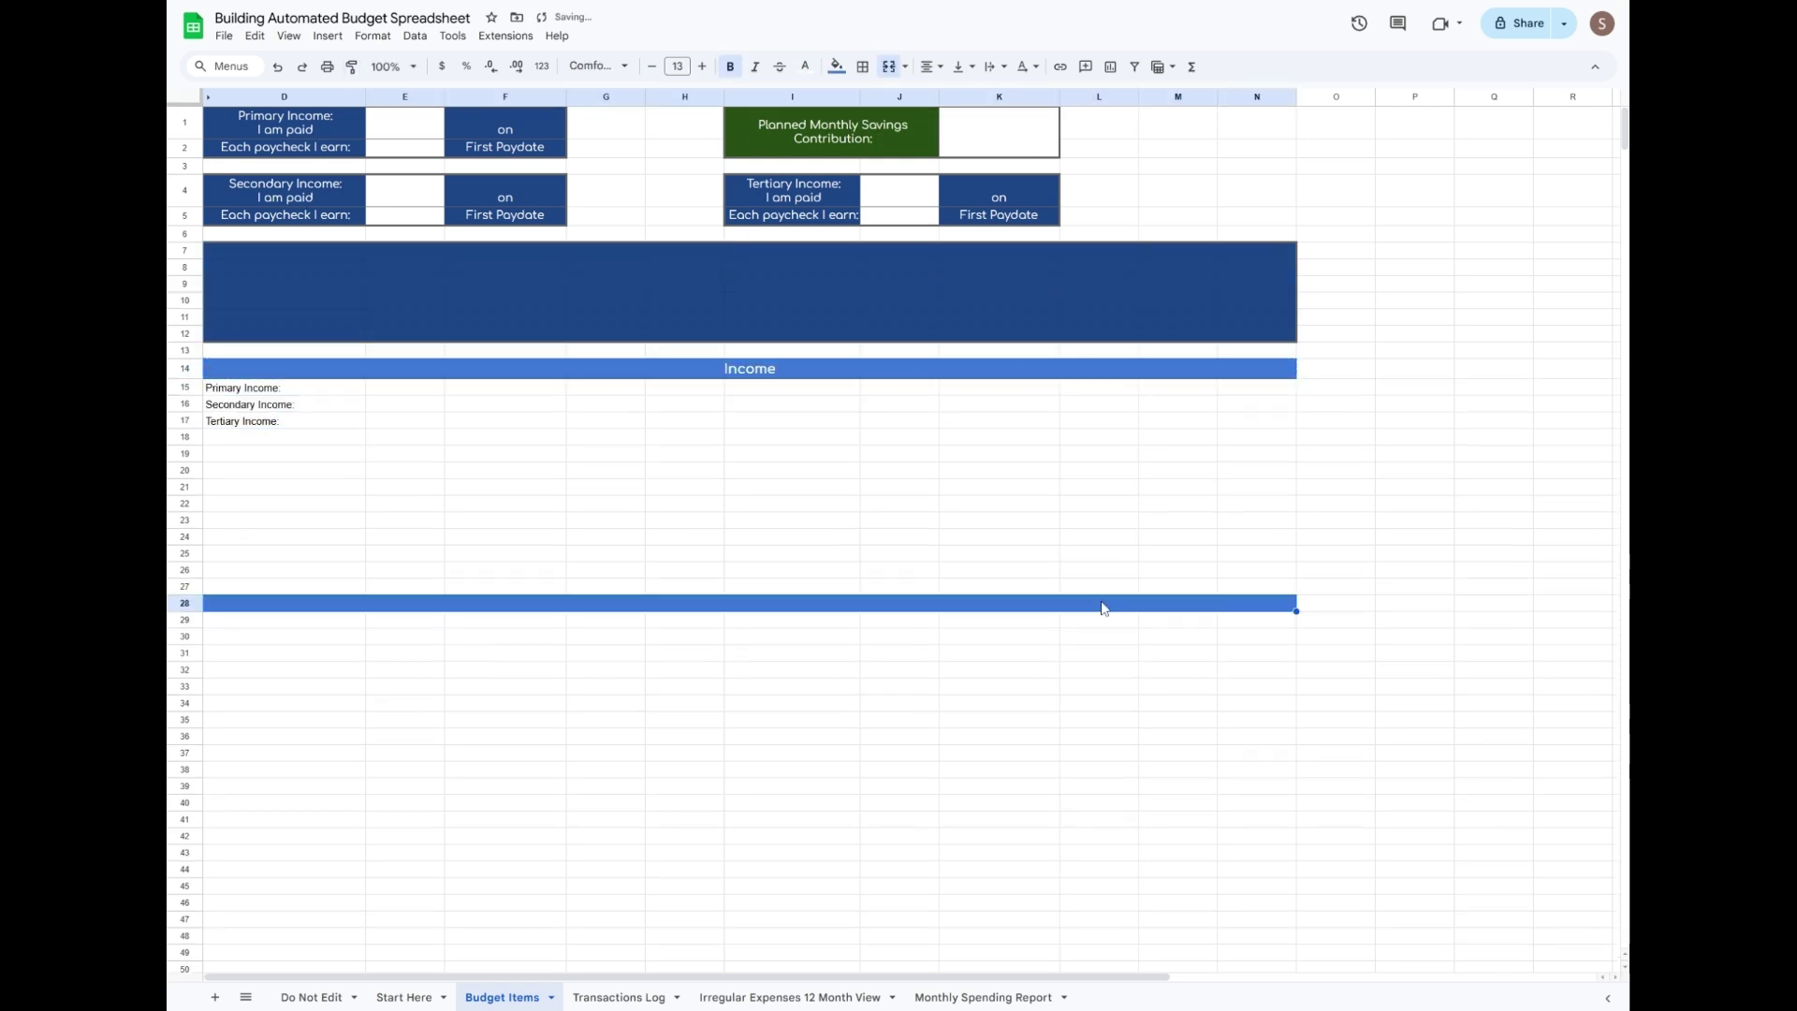
type("Expenses")
scroll(1104, 608, "down", 3)
left_click(284, 381)
type("Monthly Expenses:Variable Monthly Expenses:")
Create a Savings header across D42:N42, and enter Budgeted Remaining: and Actual Remaining: in D54 and D55.
left_click_drag(284, 588, 1280, 591)
type("Savings")
type("Budgeted Remaining: Actual Remaining:")
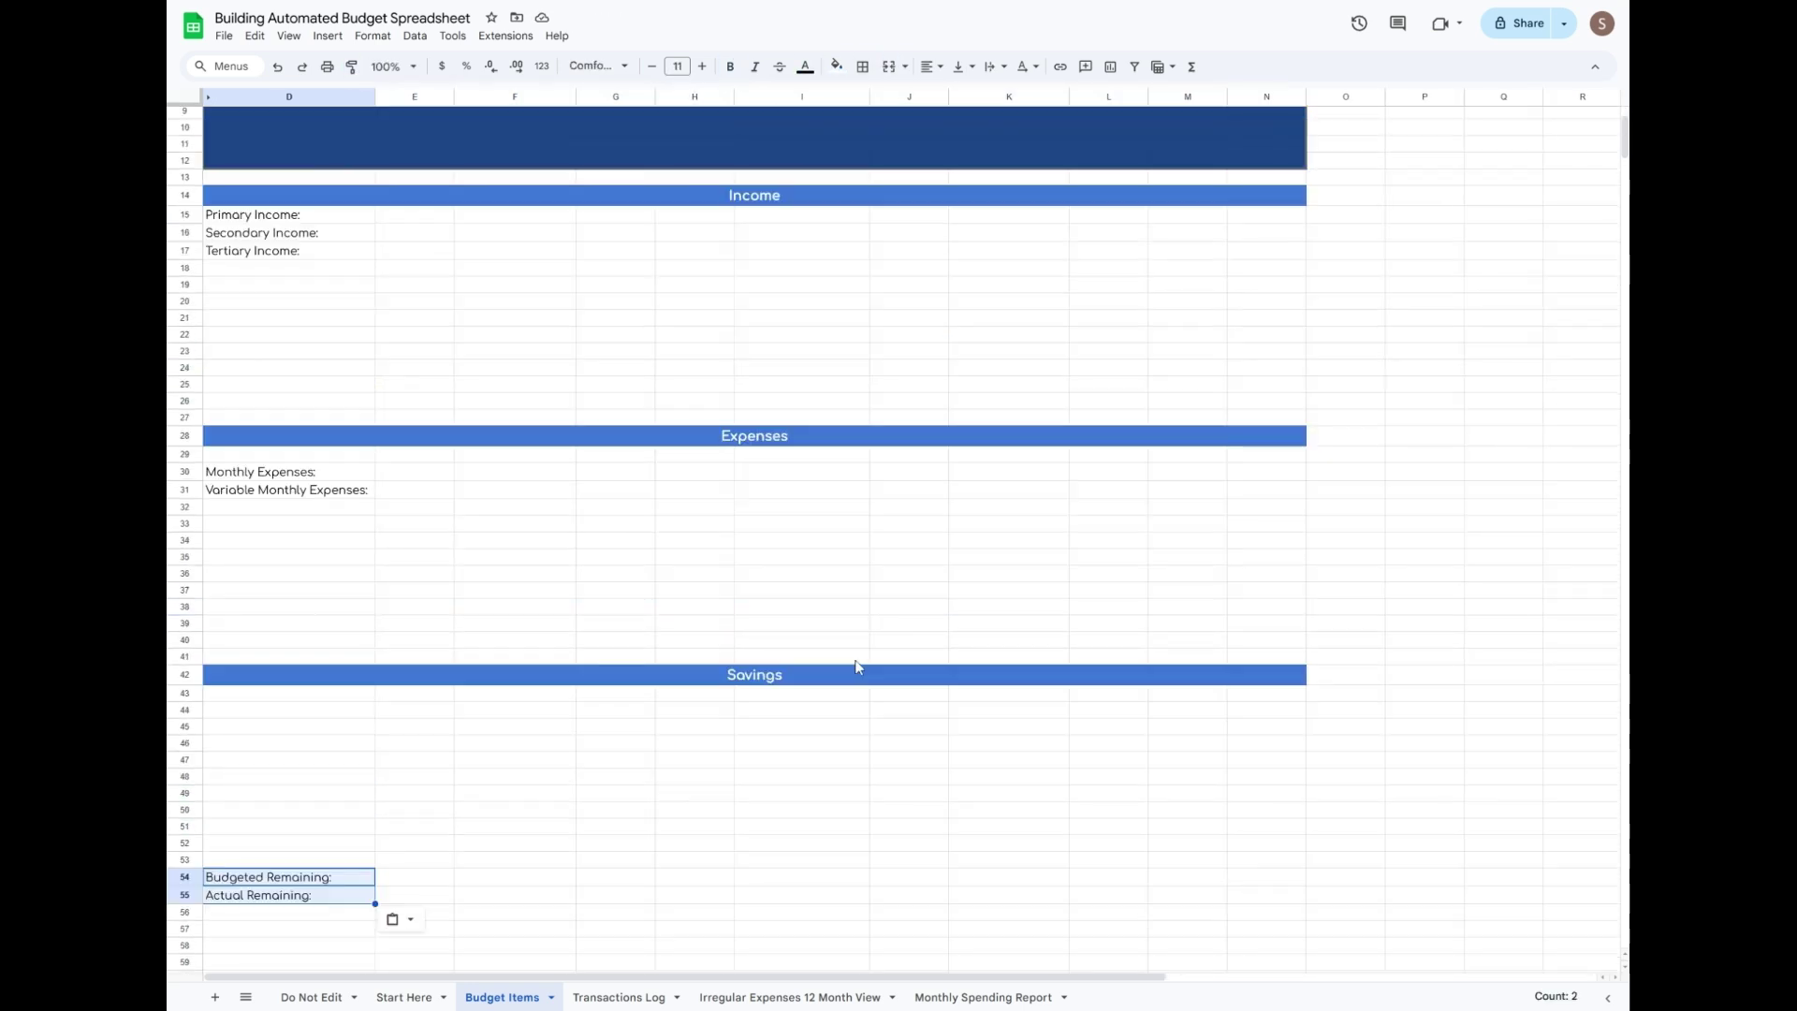
Fill the value cells in columns E to N light blue for the income, expenses, savings and remaining rows.
left_click_drag(413, 214, 1266, 251)
left_click_drag(414, 454, 1271, 493)
left_click_drag(414, 609, 1267, 613)
left_click_drag(413, 794, 1268, 812)
left_click(837, 67)
left_click(958, 159)
Add gray gridlines across the budget summary from row 14 to 55, and outline its sections with darker borders.
left_click(862, 66)
left_click(1011, 102)
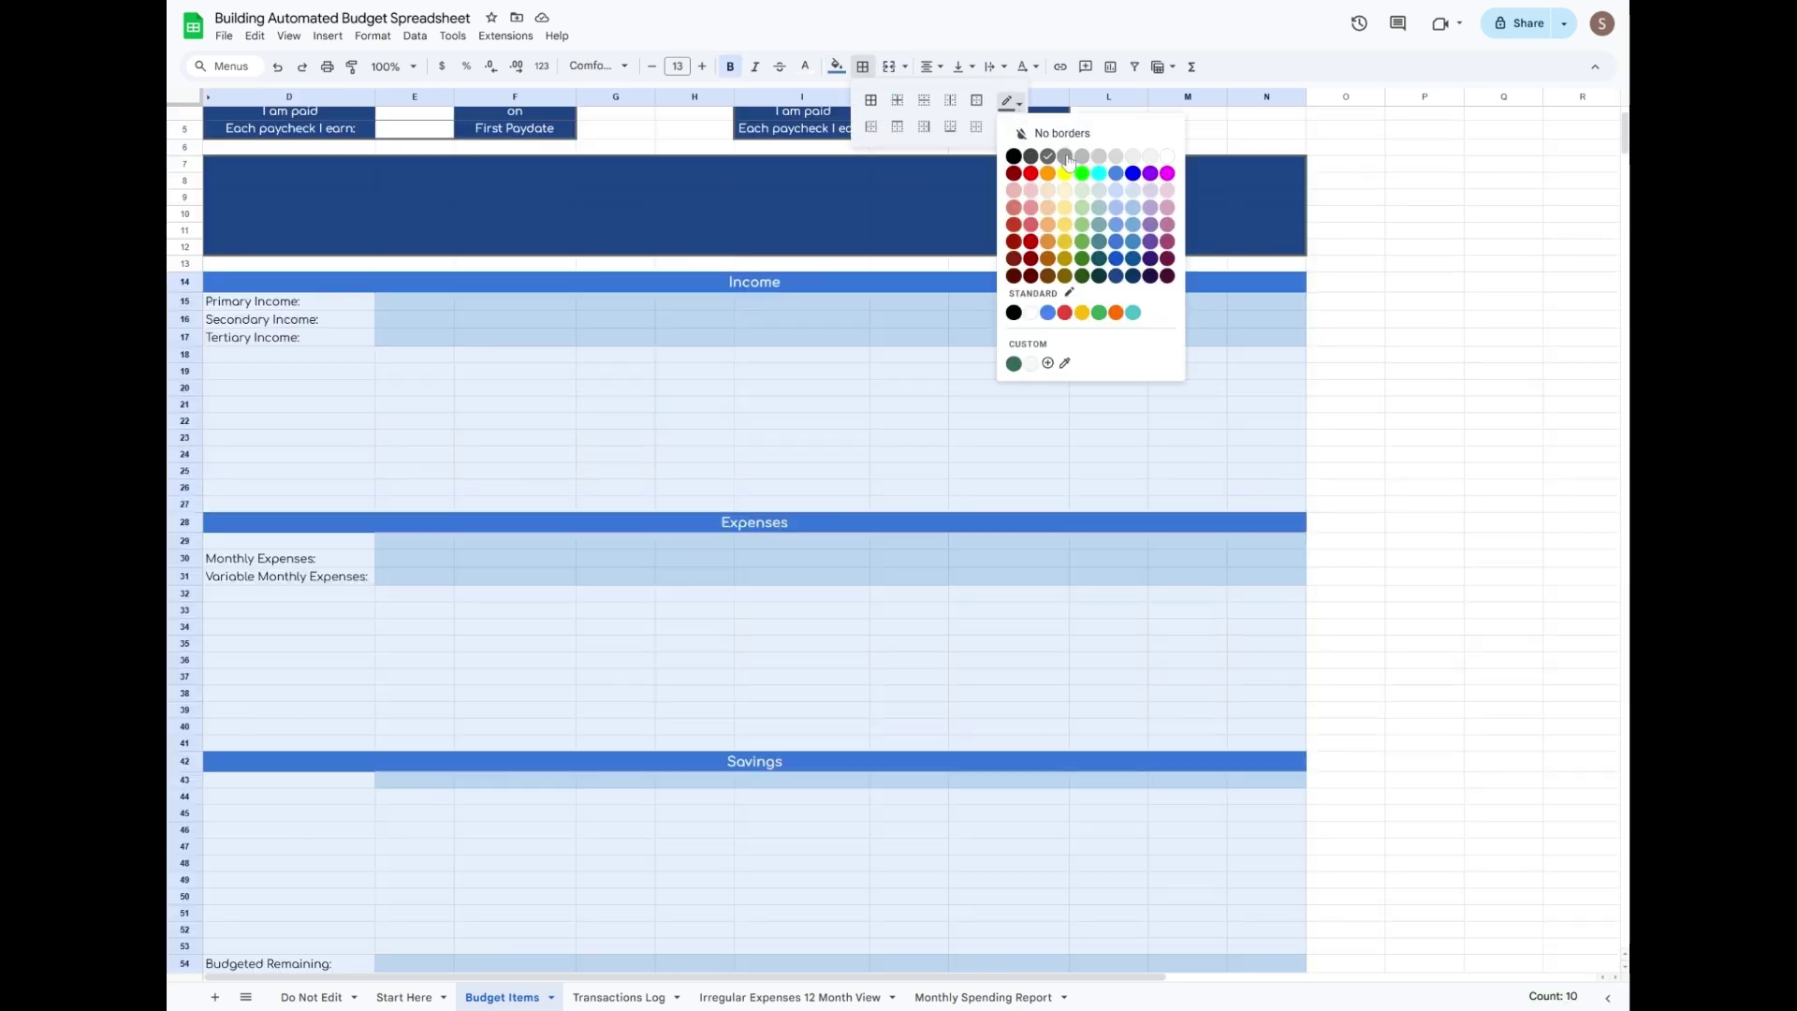
left_click(1065, 157)
left_click(870, 100)
left_click(976, 100)
left_click_drag(285, 282, 1267, 505)
left_click_drag(284, 522, 798, 683)
scroll(798, 683, "down", 2)
left_click_drag(285, 794, 1139, 800)
Merge cells below the summary and title them "Variable Expenses Budget per Month (No Reminders)".
scroll(261, 459, "down", 5)
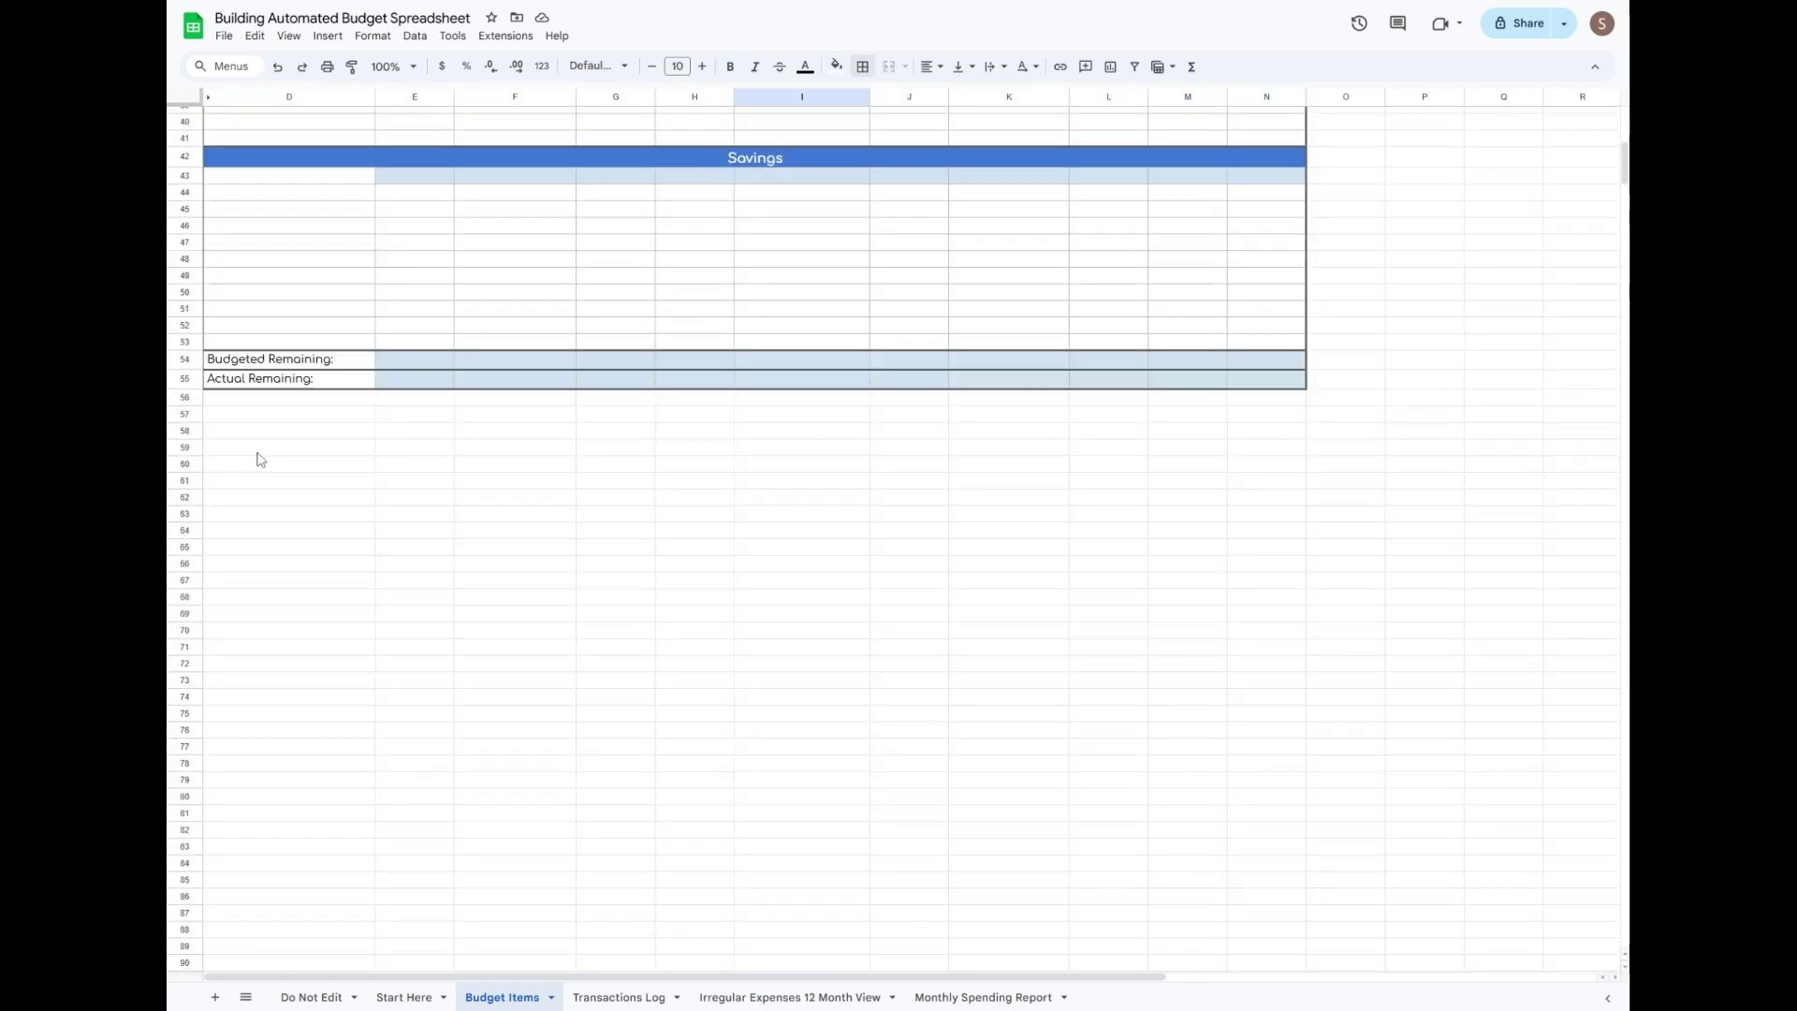
left_click_drag(284, 448, 616, 447)
left_click(888, 67)
type("Variable Expenses Budget per Month (No Reminders)")
key("Return")
Convert the range below the variable expenses title into a table named Variable_Expenses.
left_click_drag(284, 464, 615, 730)
key("ctrl+alt+t")
type("Variable_Expenses")
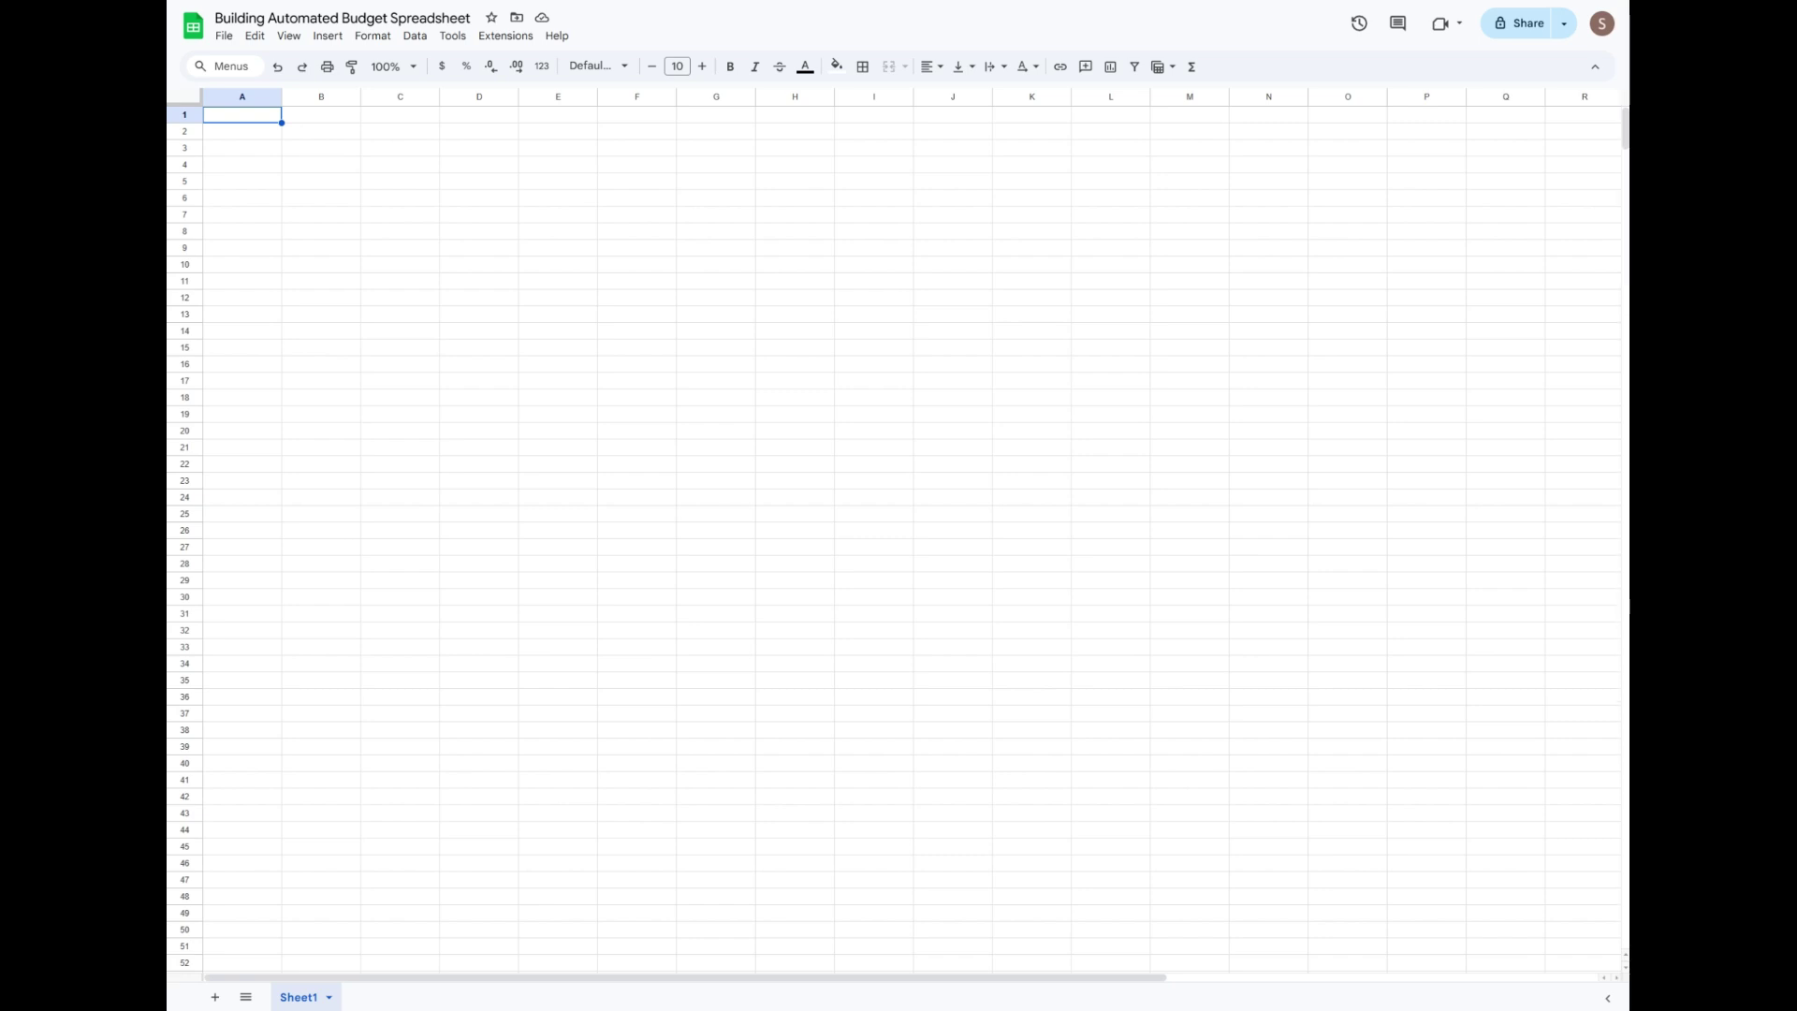
Rename Sheet1 in the blank Building Automated Budget Spreadsheet to Do Not Edit.
right_click(308, 1001)
left_click(318, 804)
type("Do Not Edit")
key("Return")
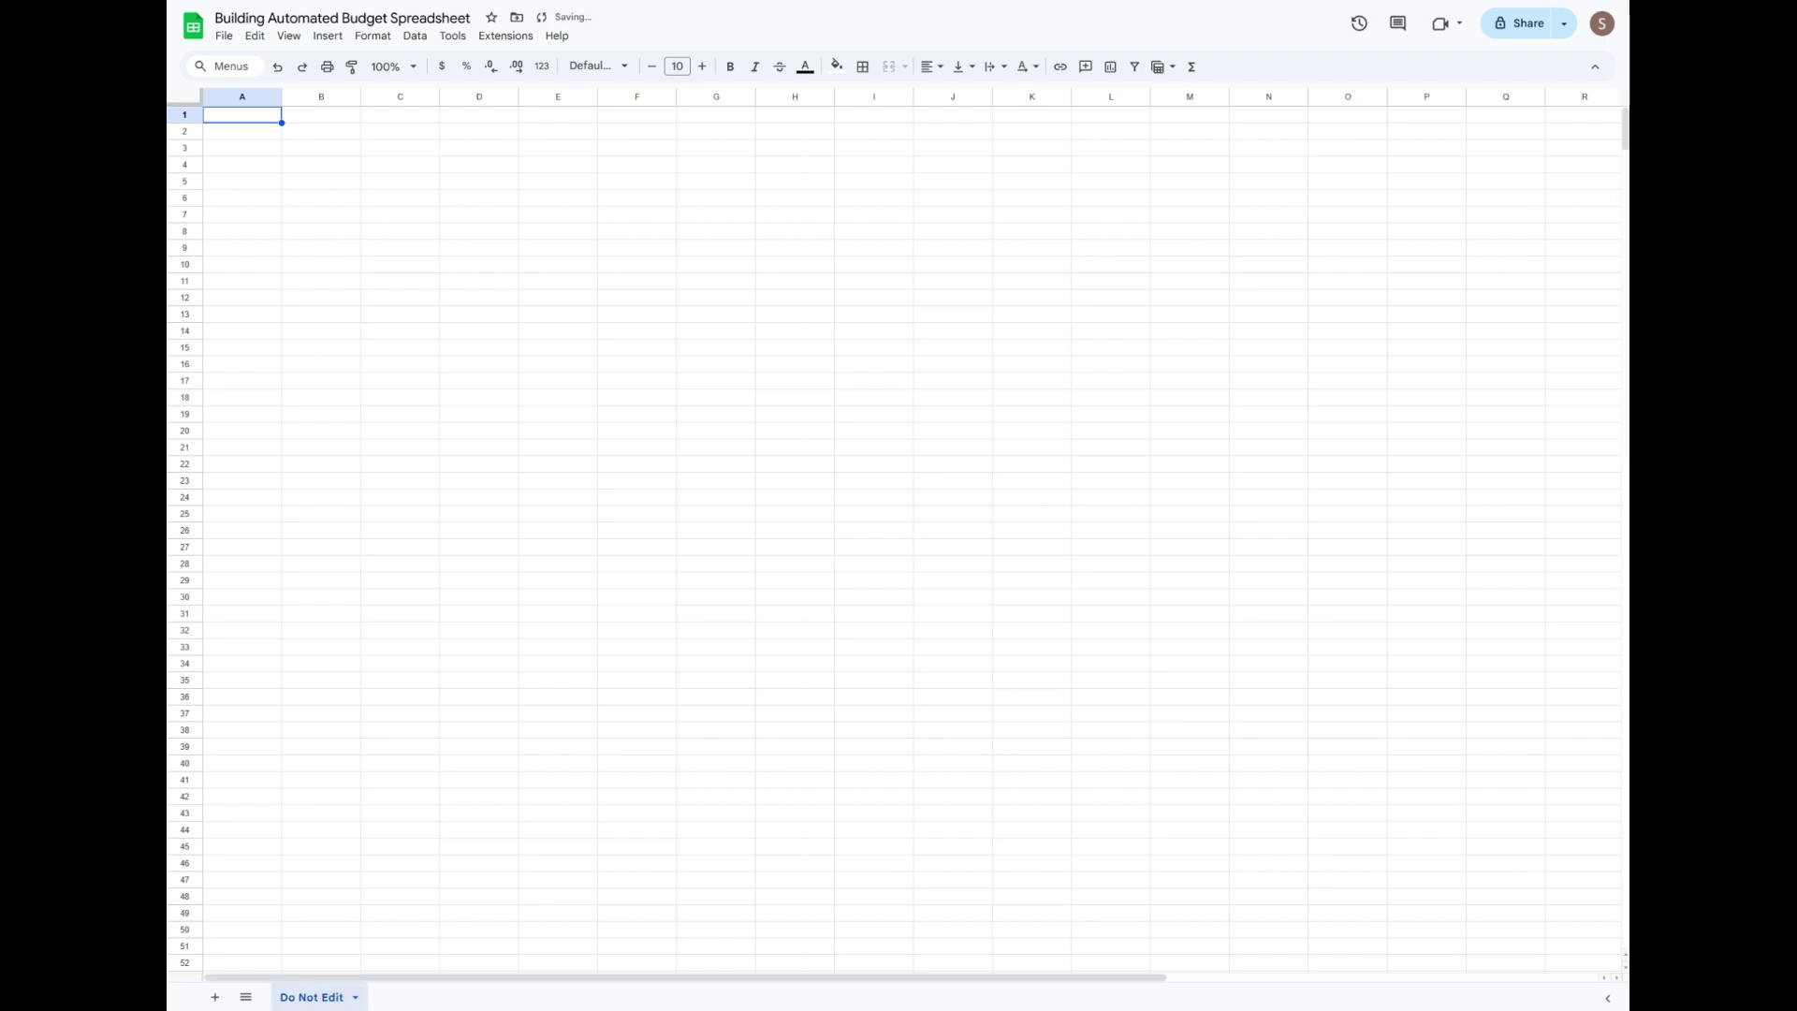
Add a second sheet and name it Start Here.
left_click(214, 995)
right_click(397, 998)
left_click(450, 805)
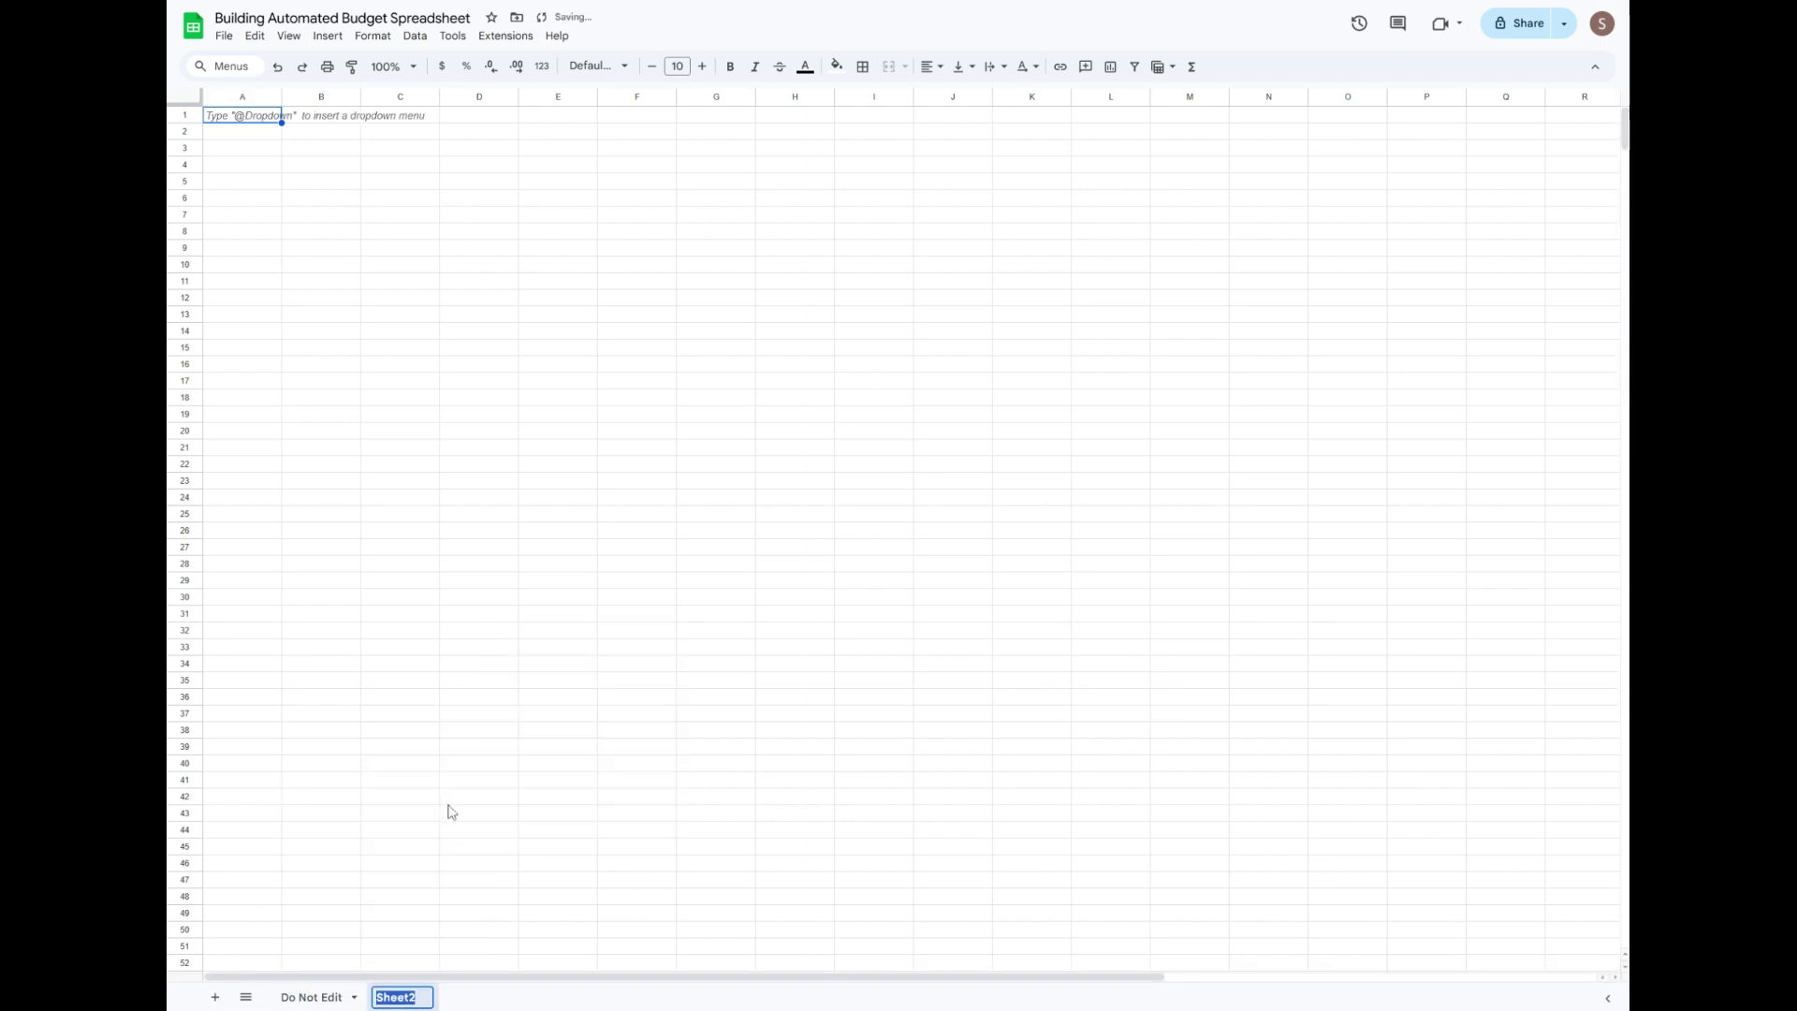
type("Start Here")
key("Return")
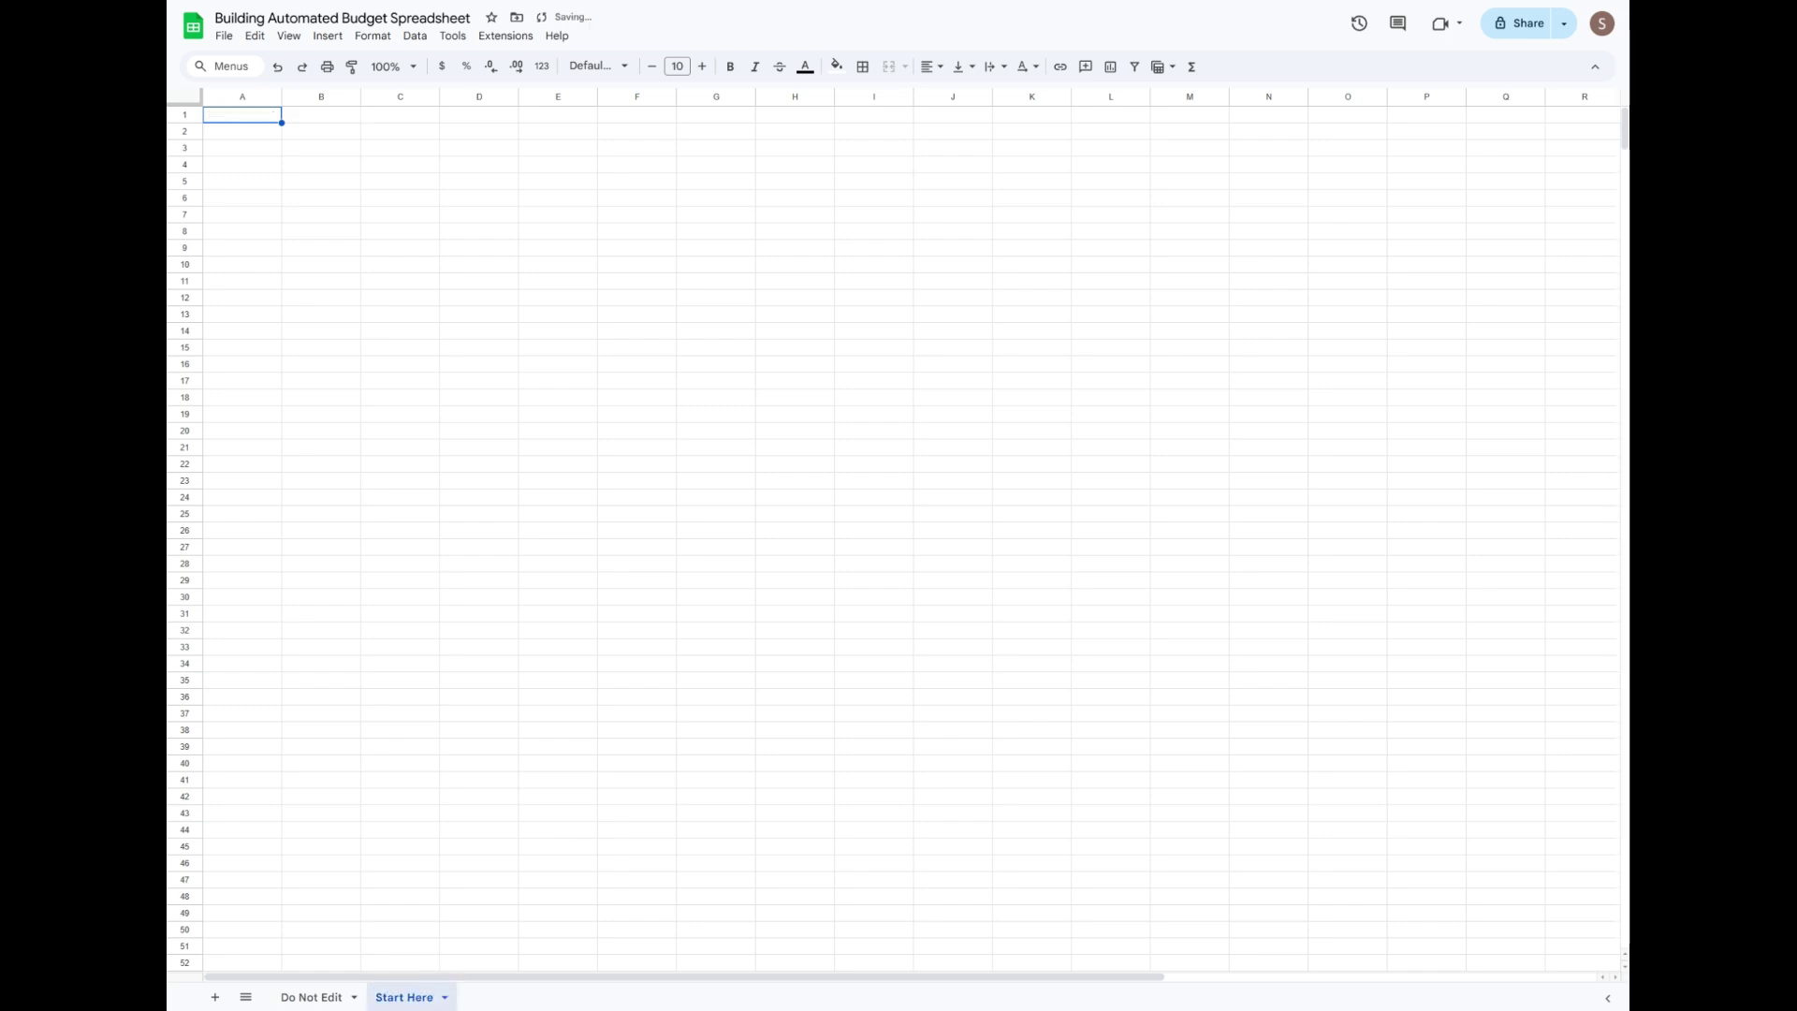
Add a third sheet and name it Budget Items.
left_click(215, 997)
right_click(486, 996)
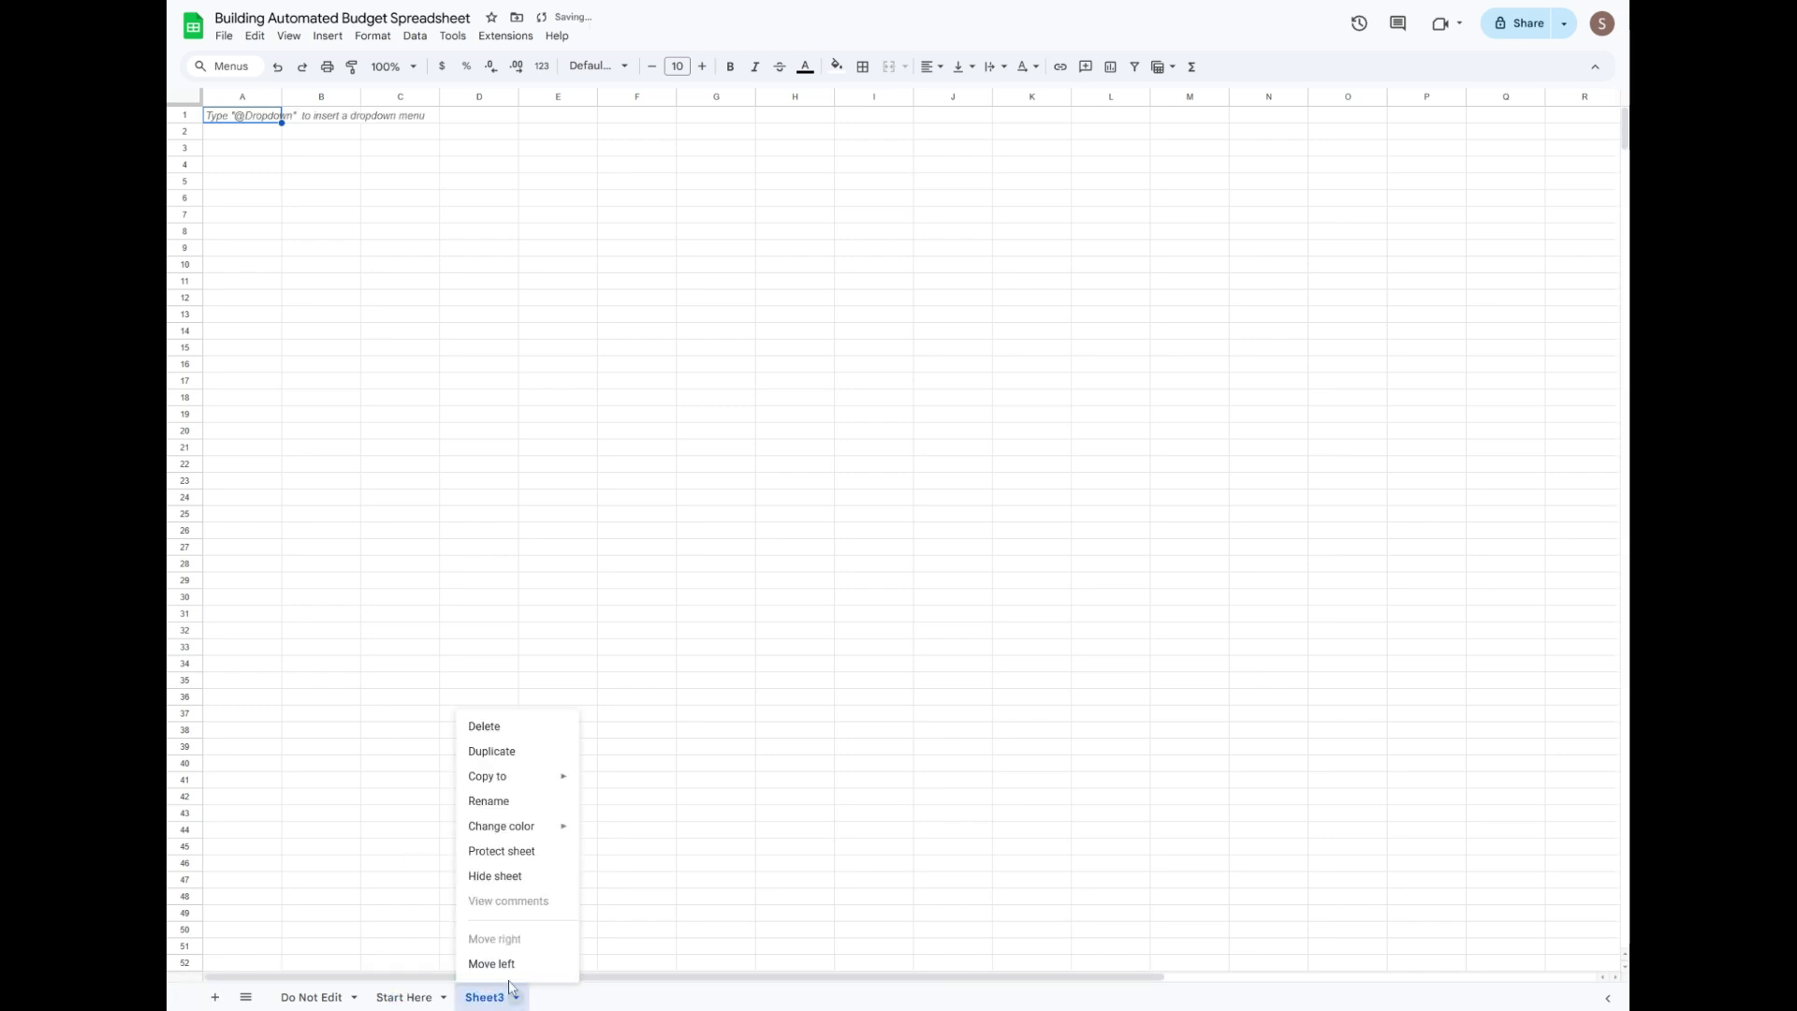
left_click(510, 801)
type("Budget")
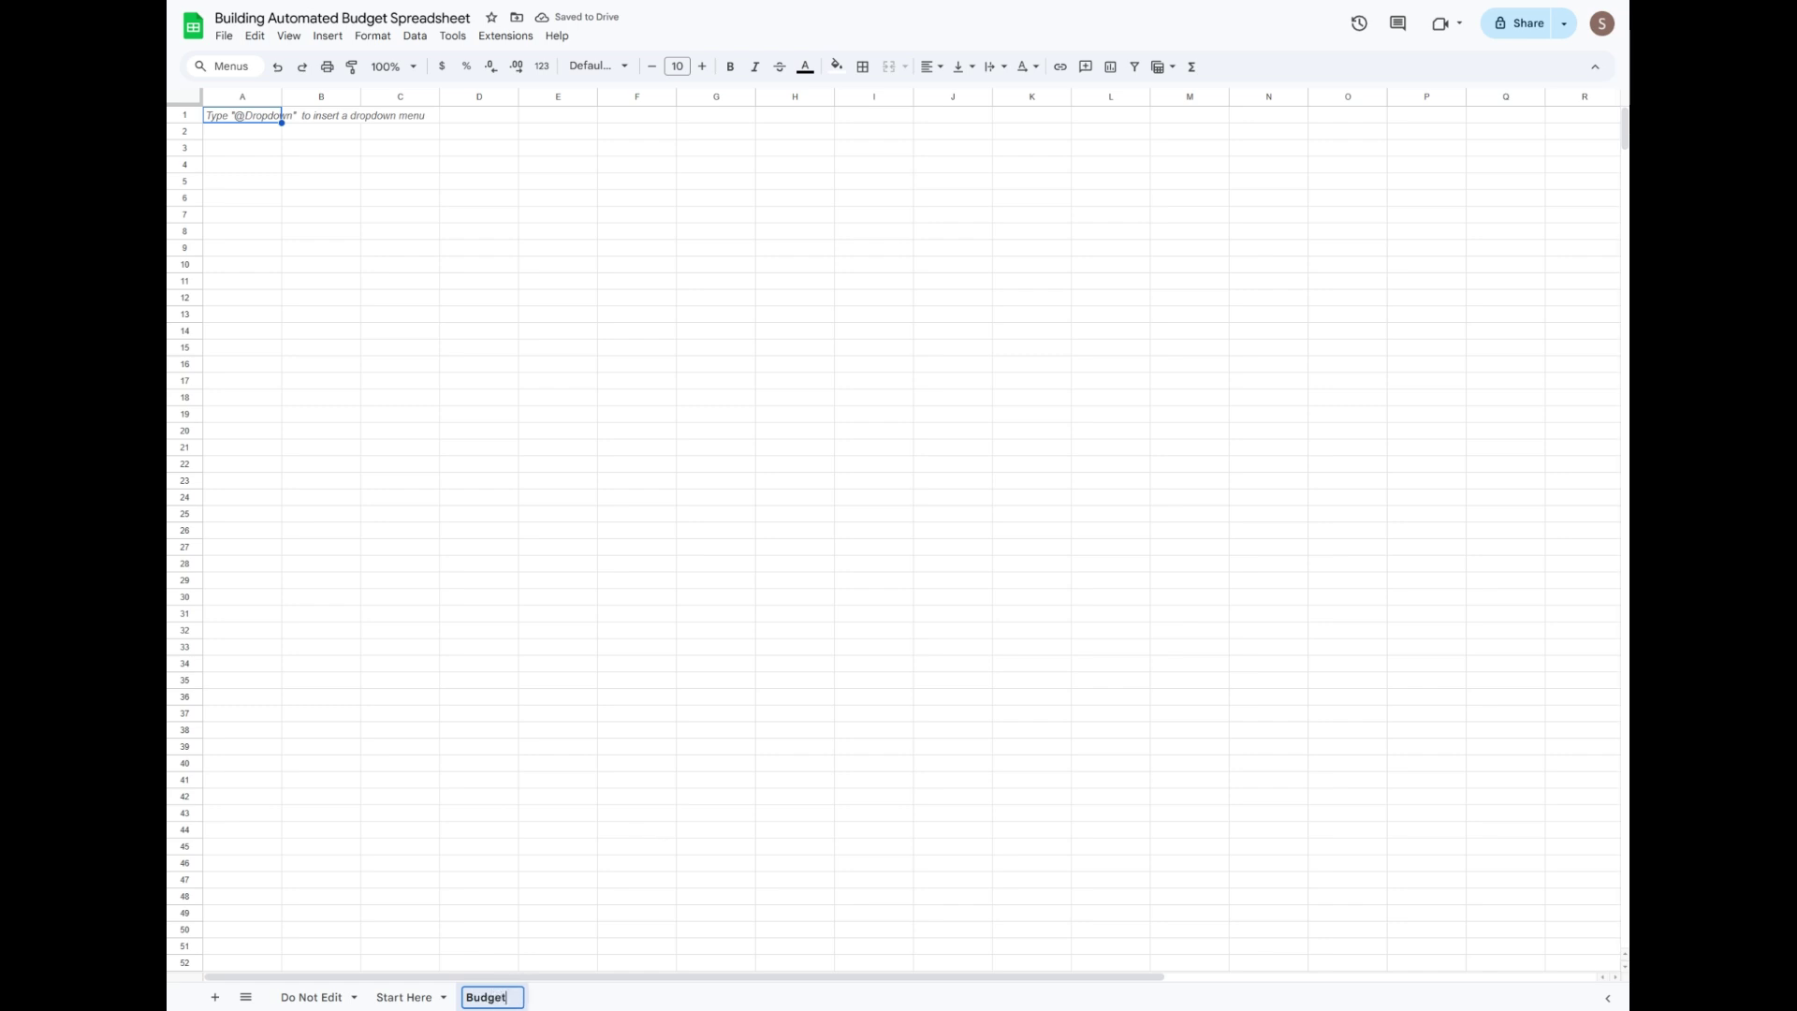
type(" Items")
key("Return")
Add a fourth sheet and name it Transactions Log.
left_click(215, 996)
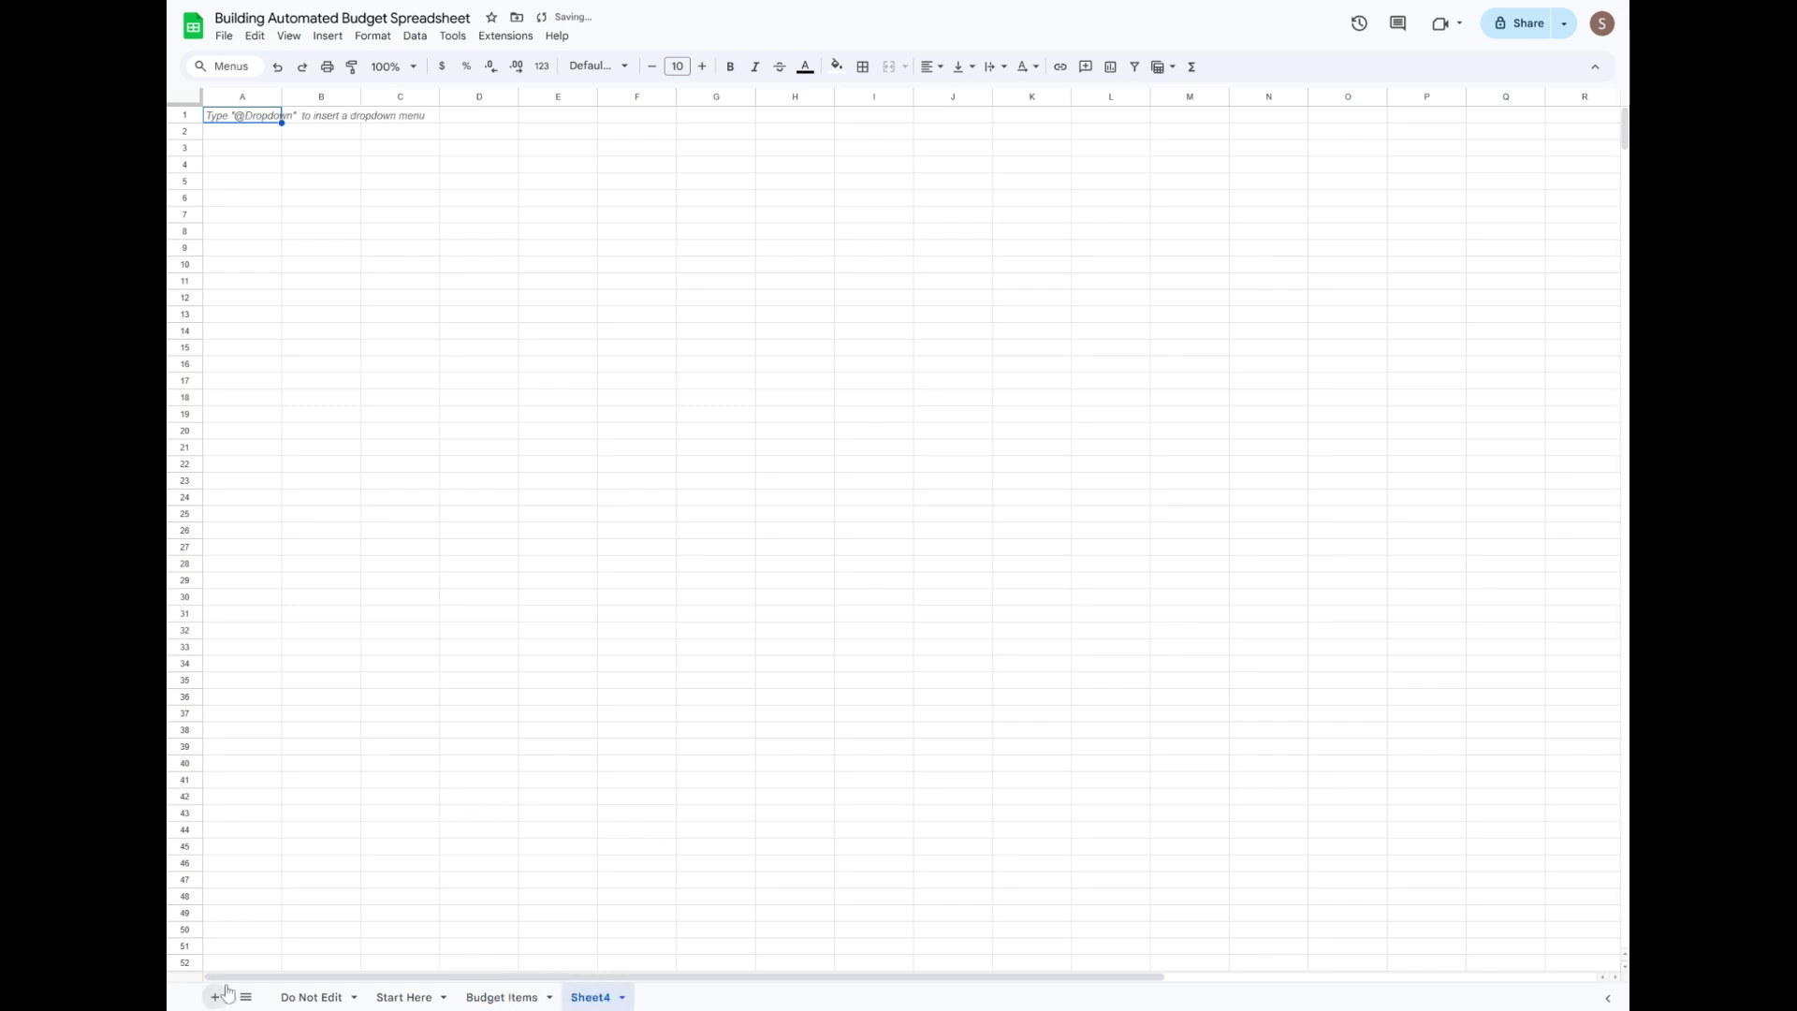
right_click(589, 996)
left_click(617, 801)
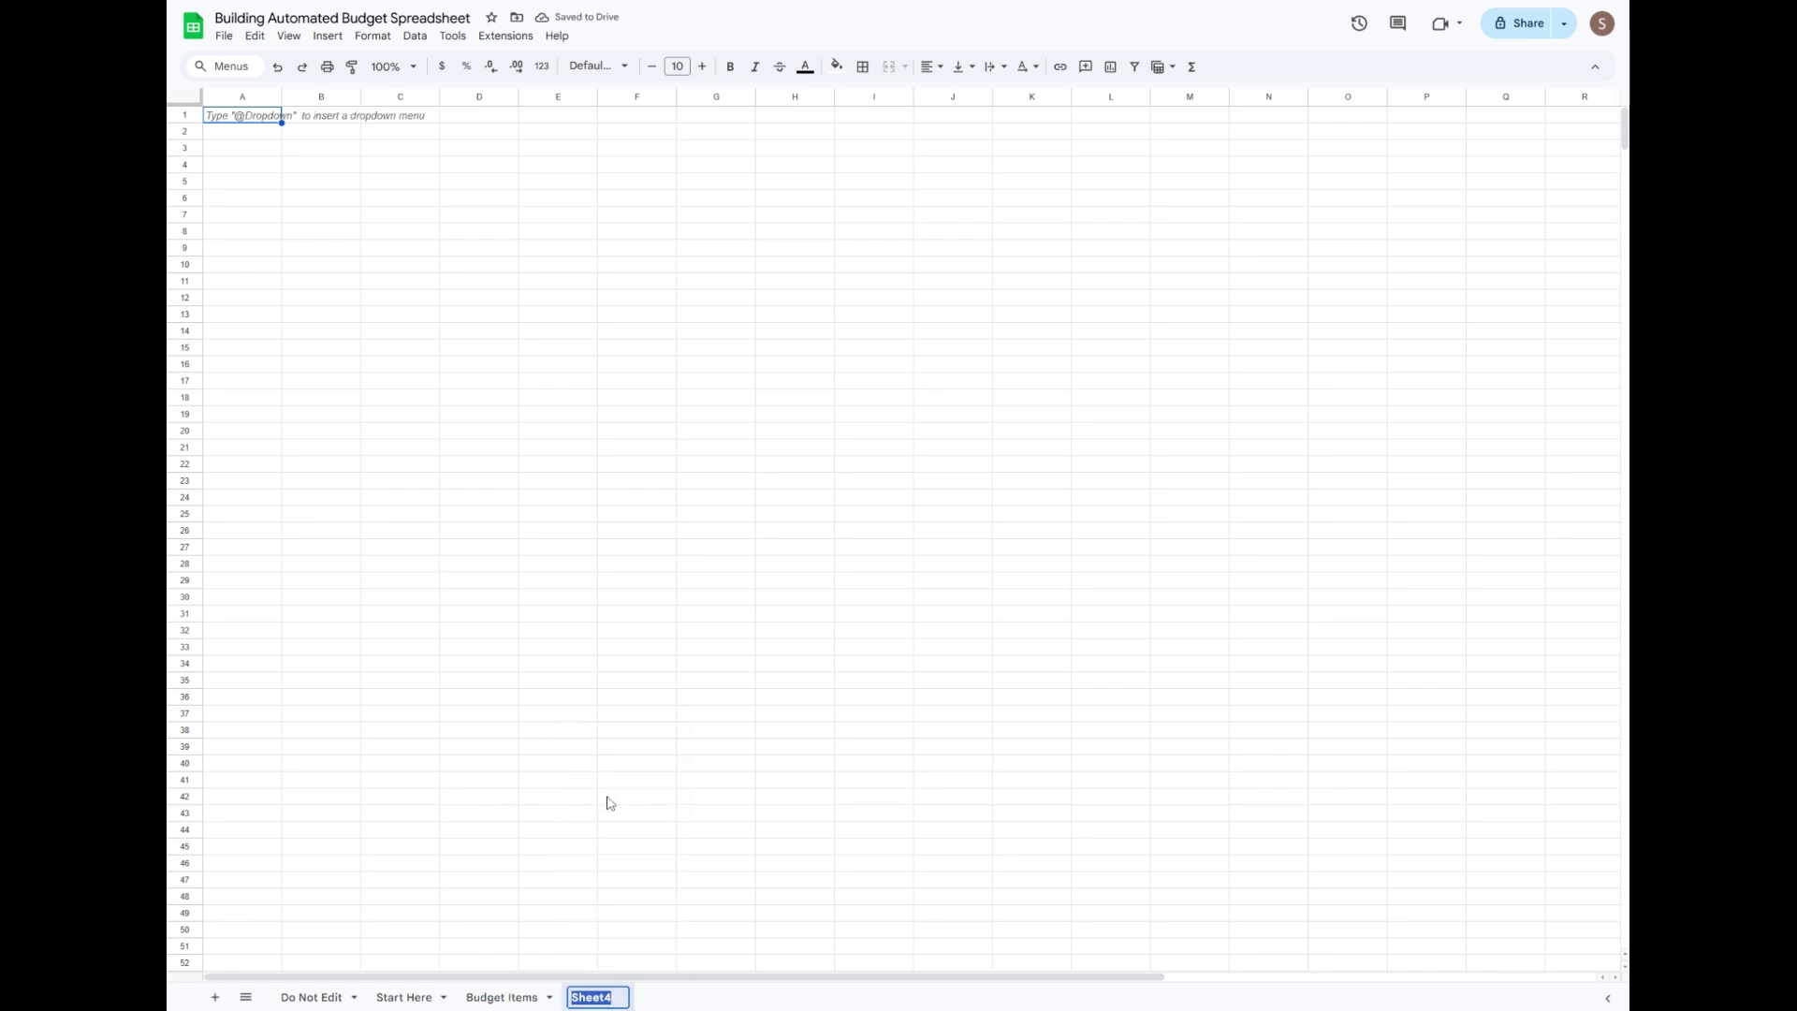
type("Transactions")
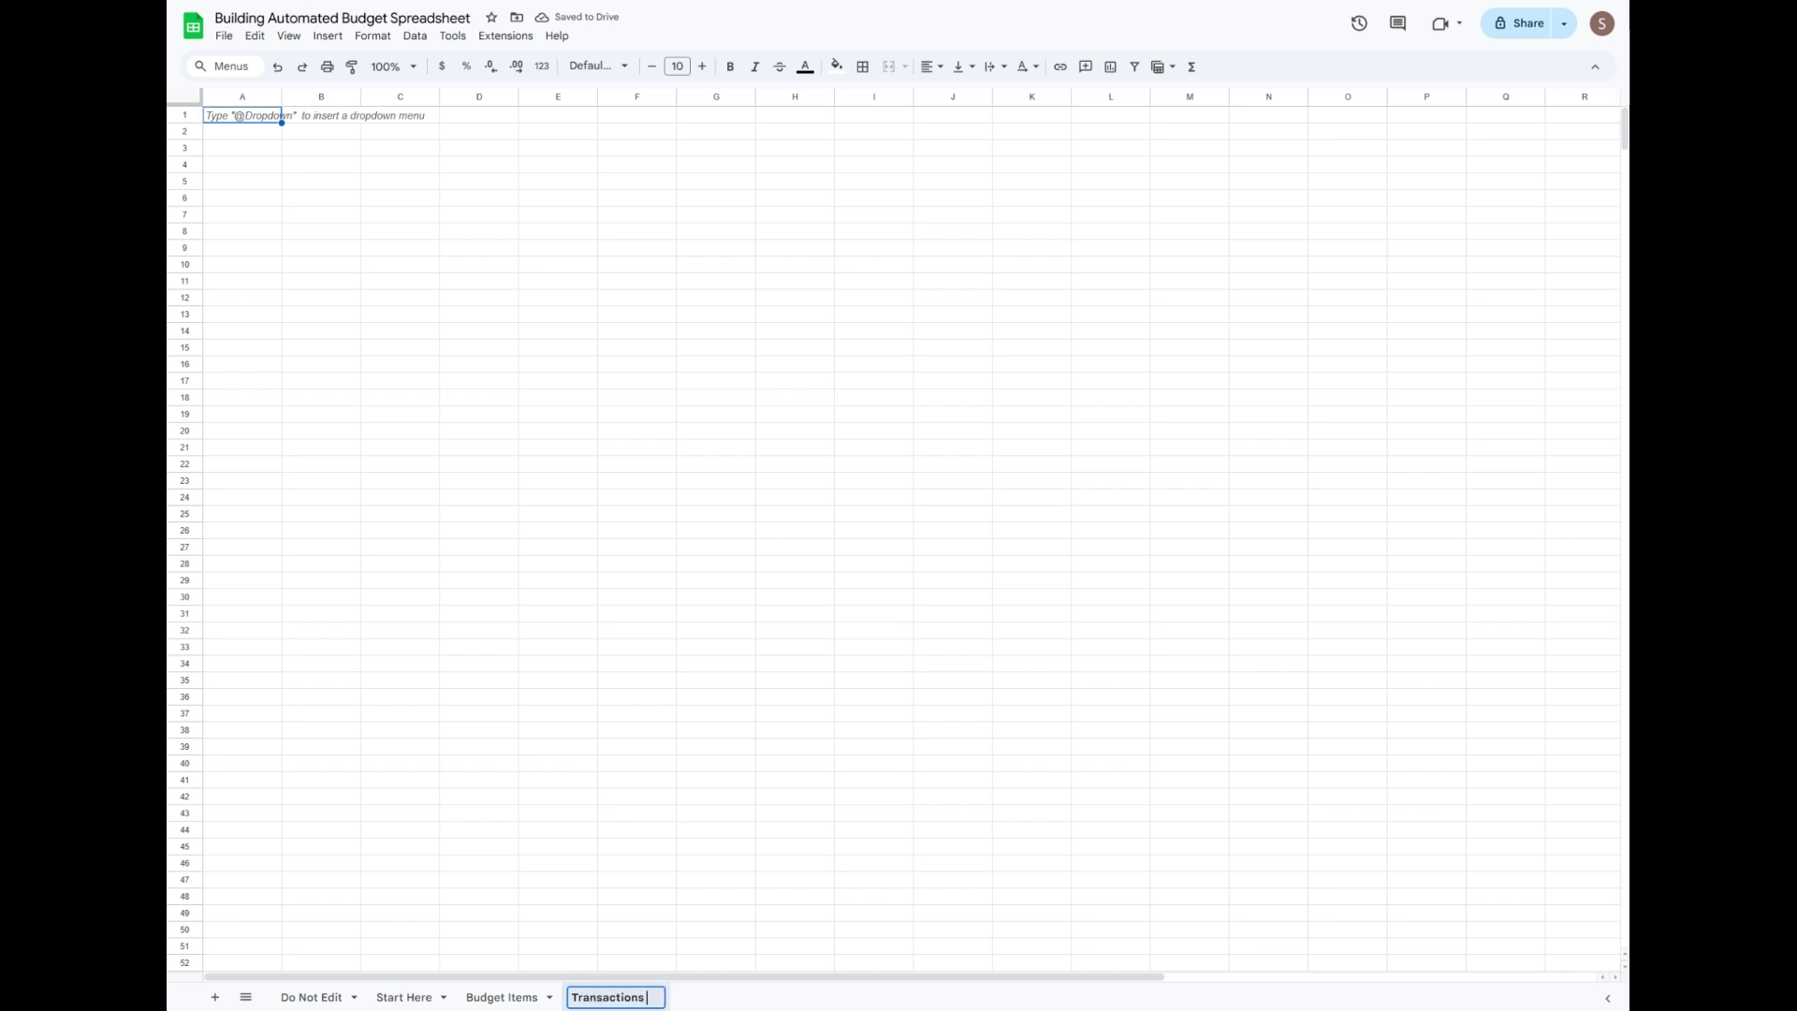
type(" Log")
key("Return")
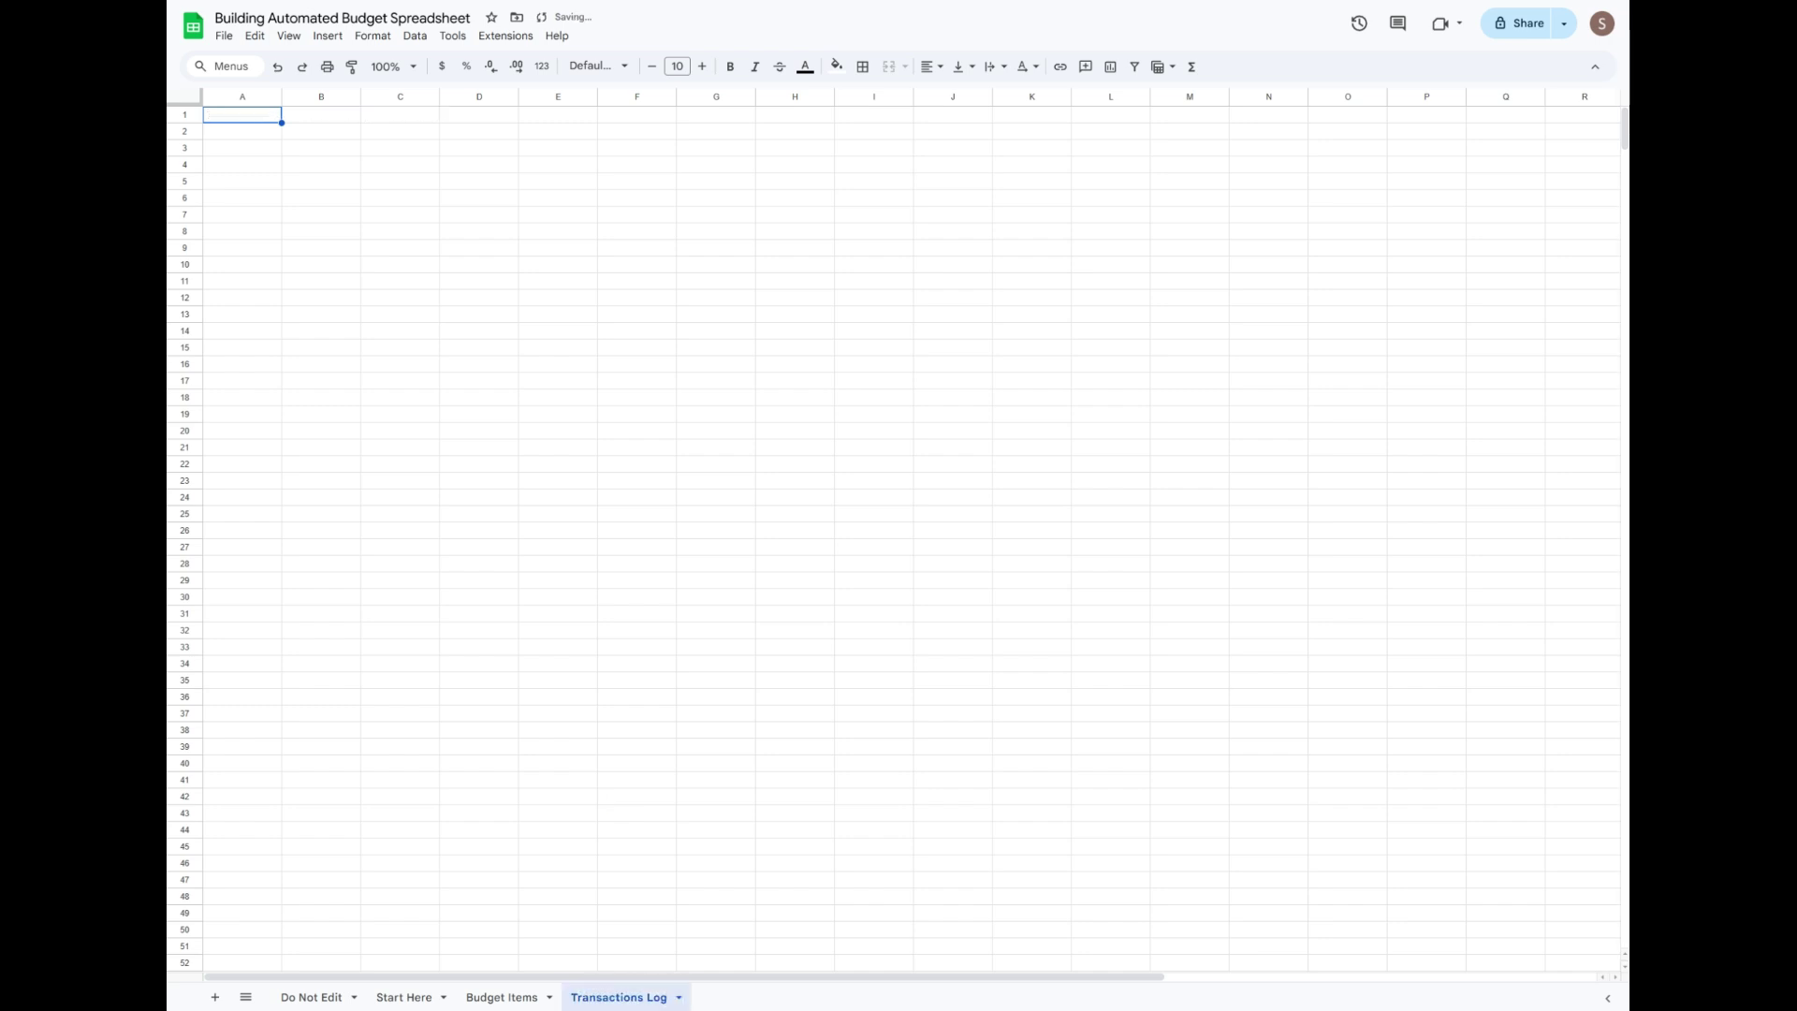
Add a fifth sheet and name it Irregular Expenses 12 Month View.
left_click(215, 996)
right_click(722, 998)
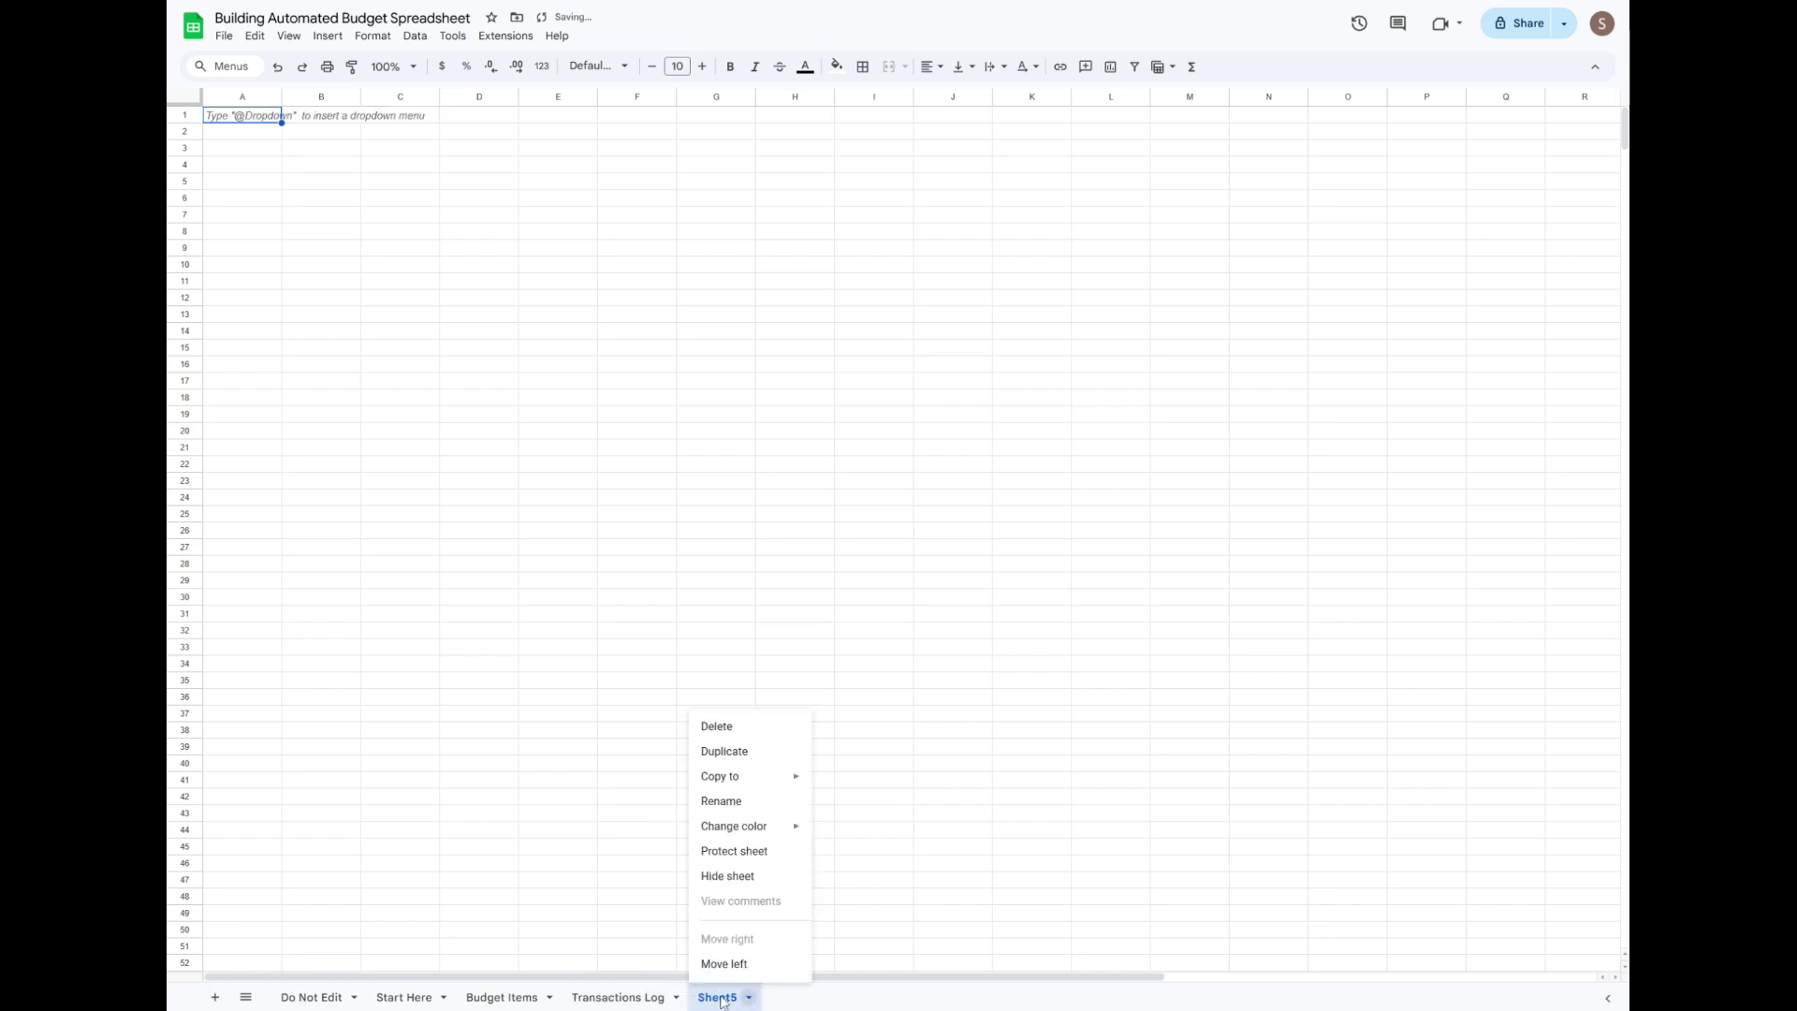
left_click(739, 803)
type("Irregular Ex")
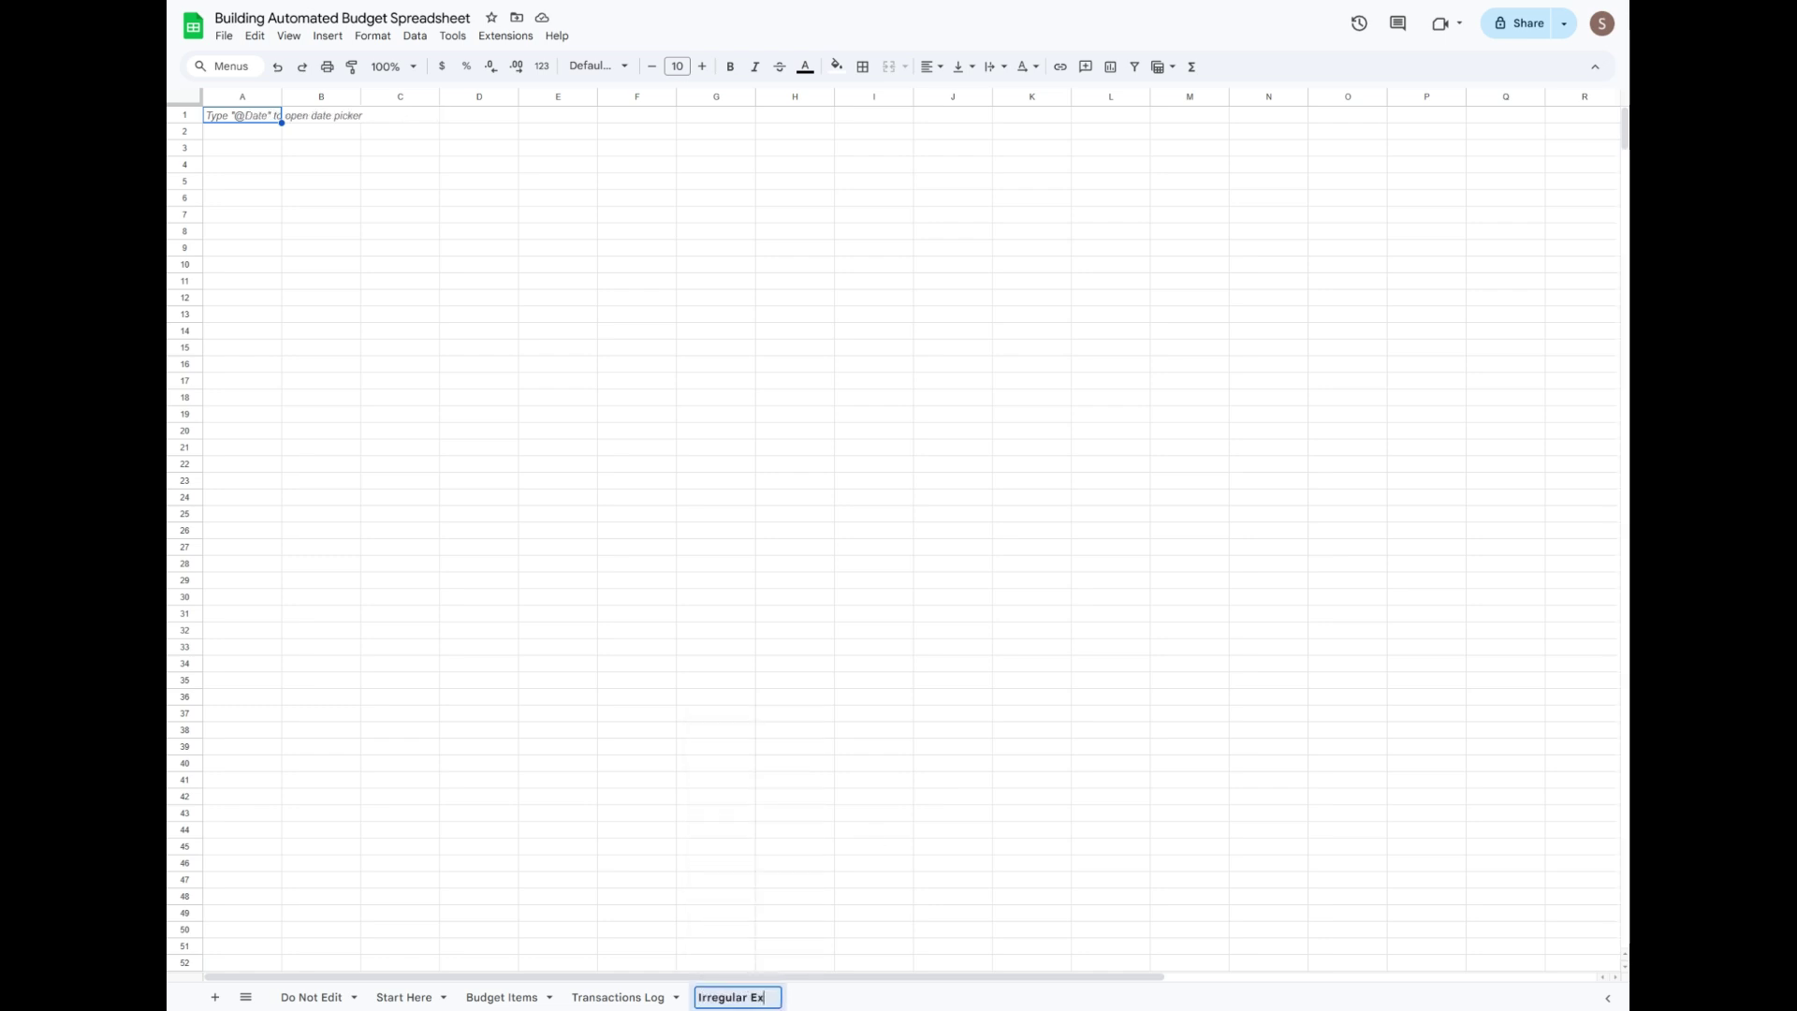
type("penses 12 Month View")
key("Return")
Add a sixth sheet and name it Monthly Spending Report.
left_click(214, 997)
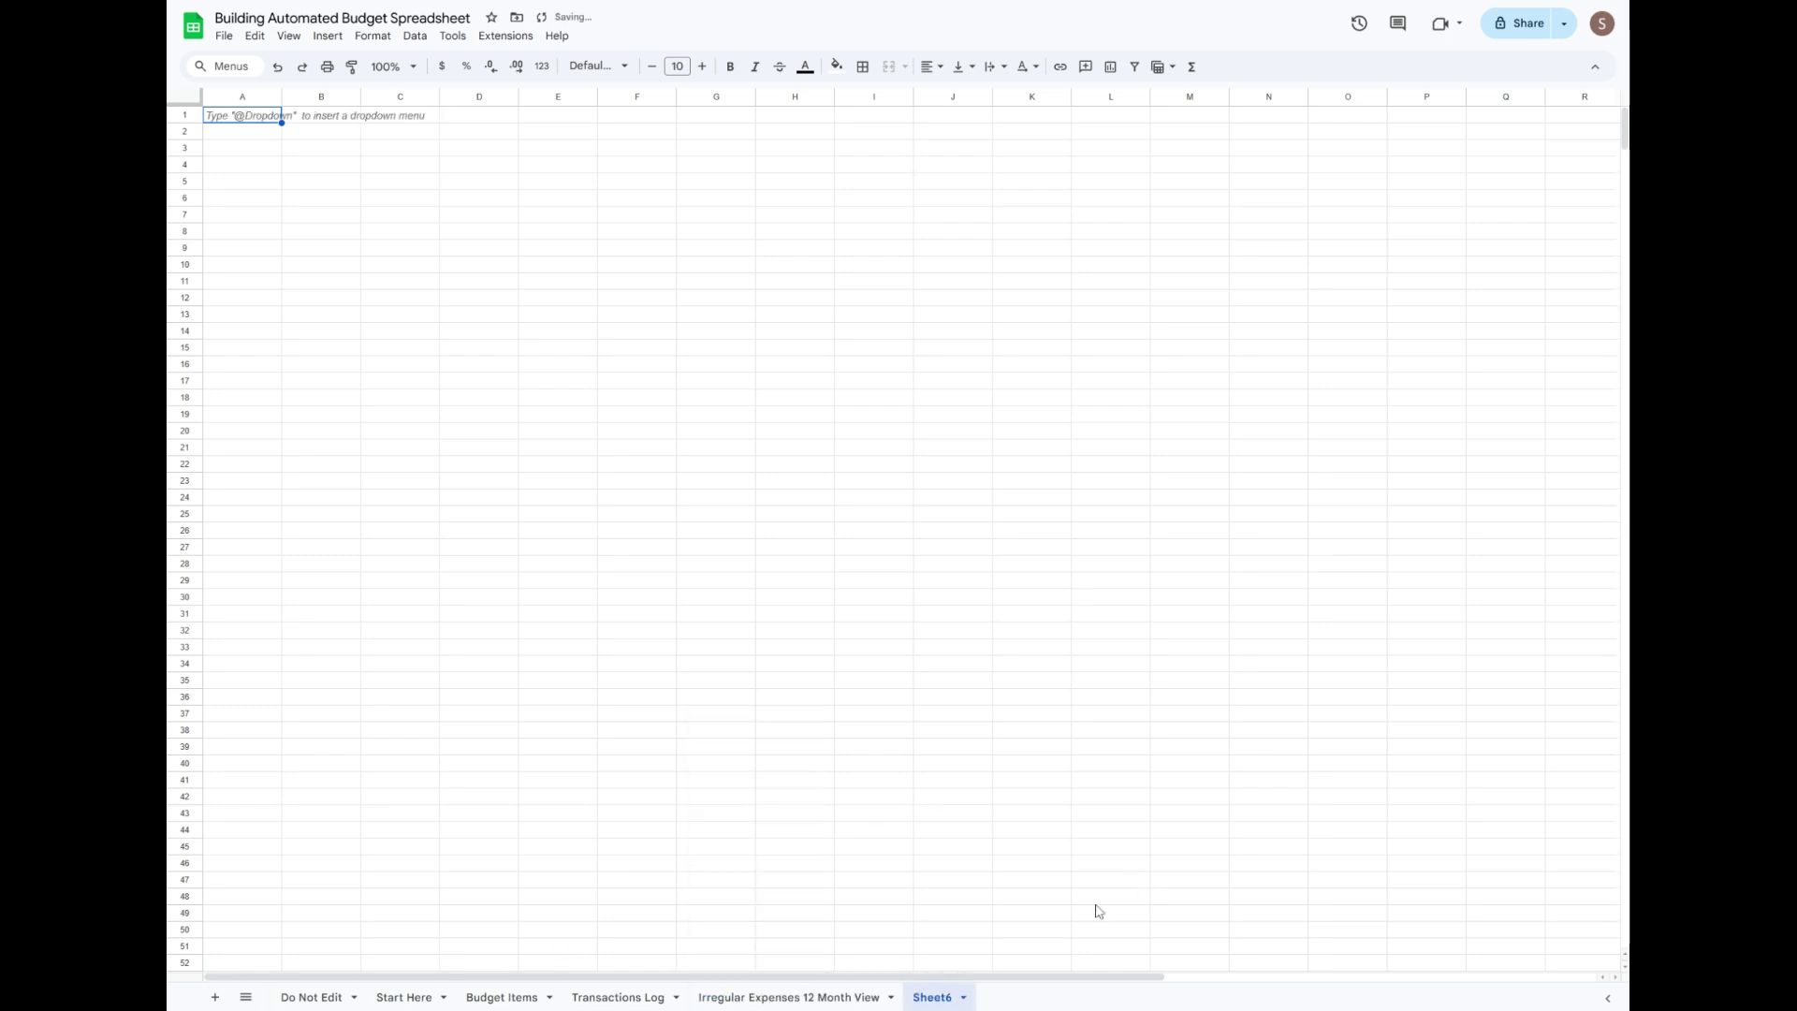
right_click(928, 996)
left_click(936, 800)
type("Monthly Spending Report")
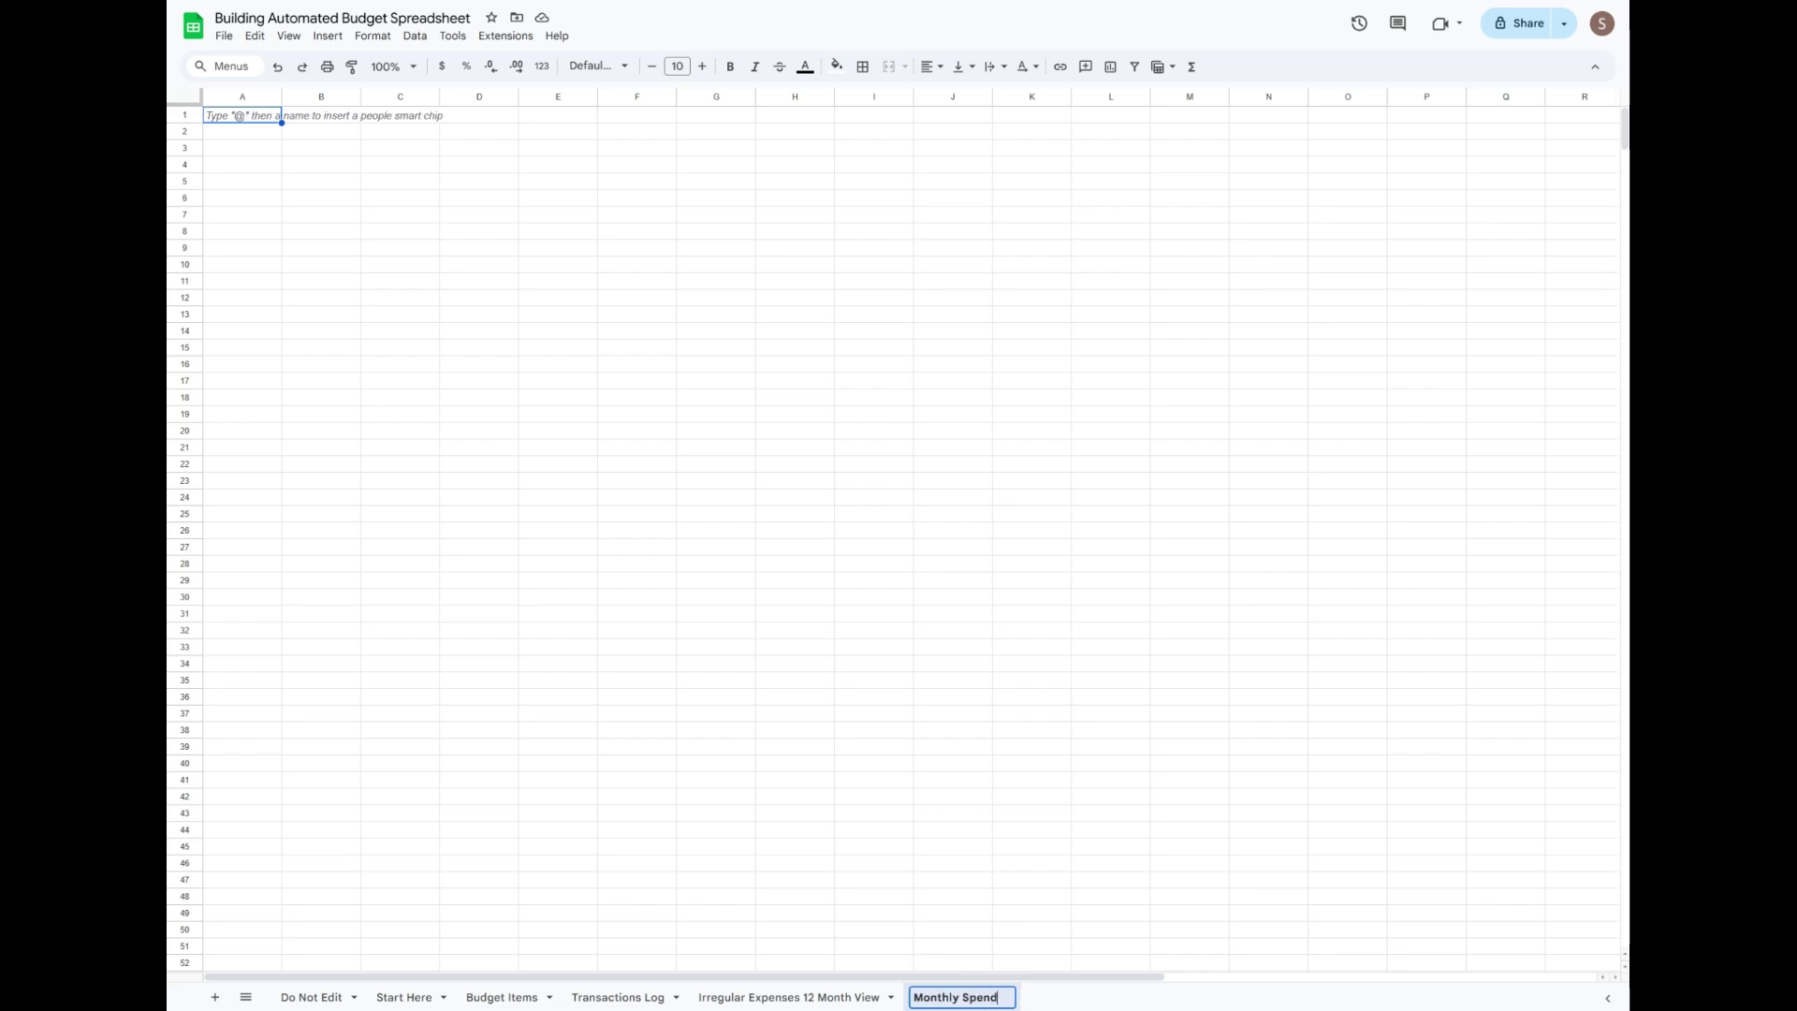
key("Return")
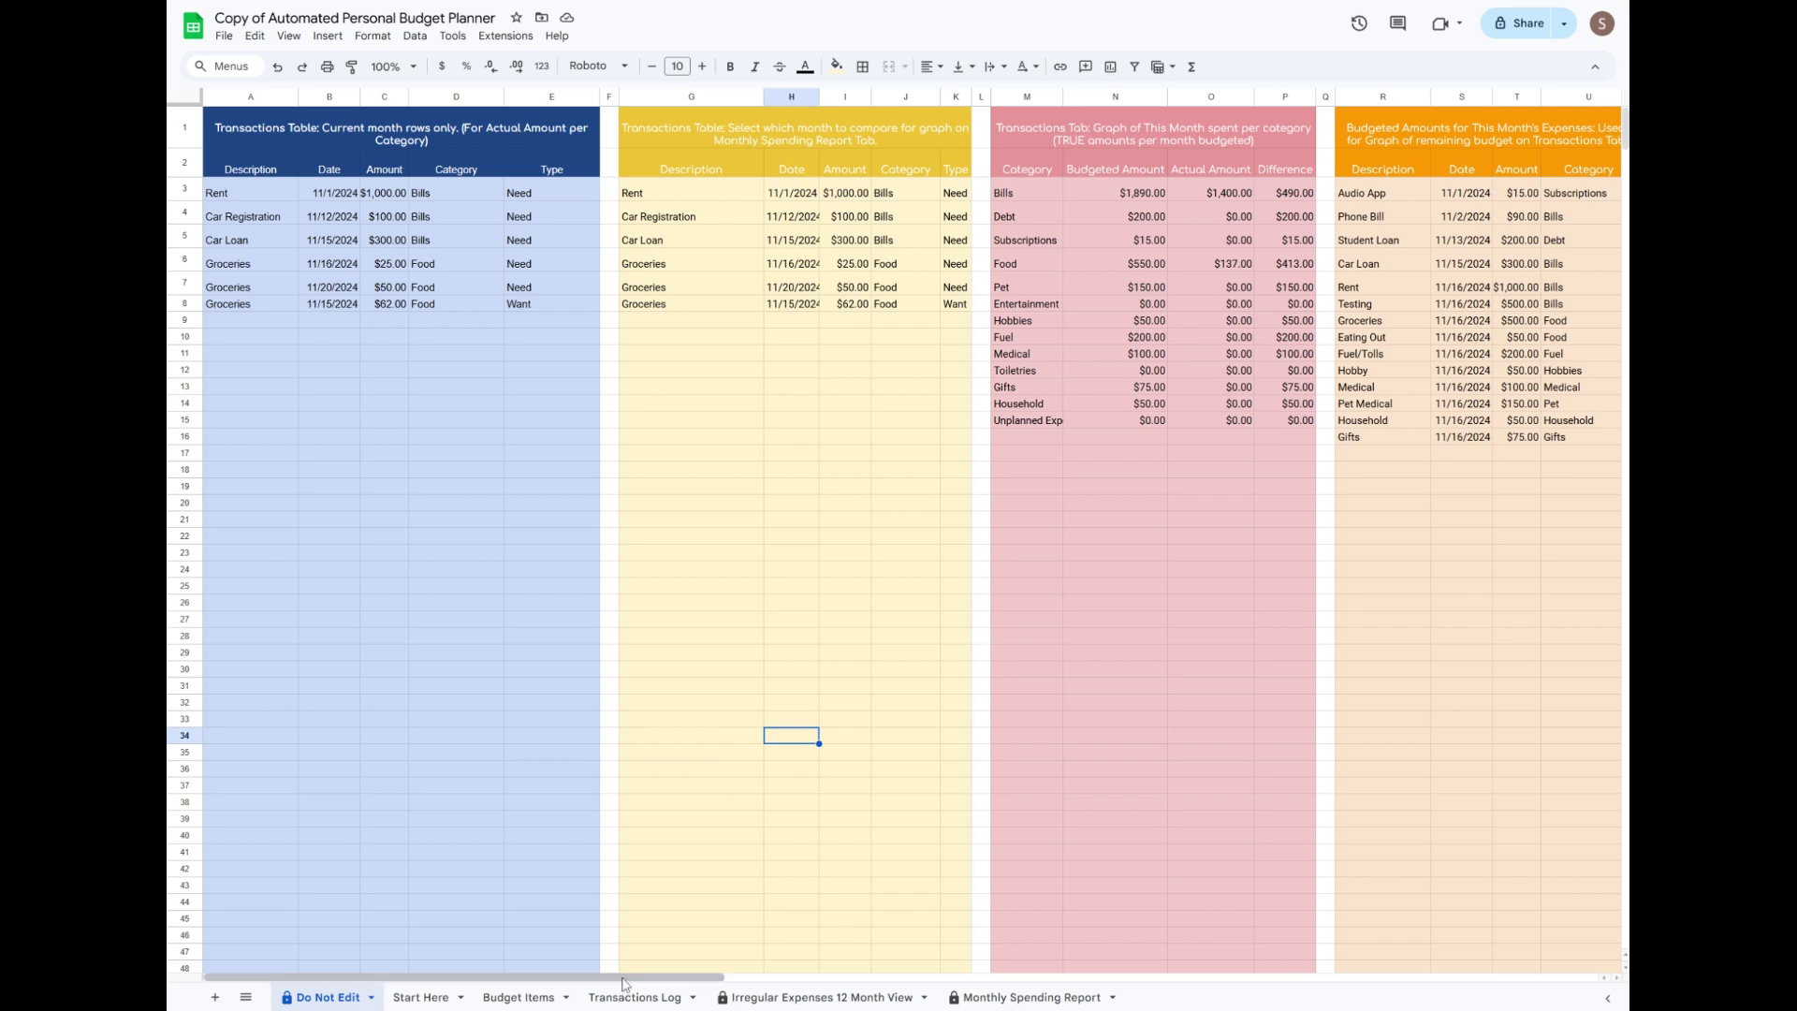
scroll(628, 982, "right", 1)
mouse_move(628, 983)
left_mouse_down()
mouse_move(780, 1003)
mouse_move(1499, 1003)
mouse_move(1212, 1004)
mouse_move(1108, 976)
mouse_move(625, 976)
left_mouse_up()
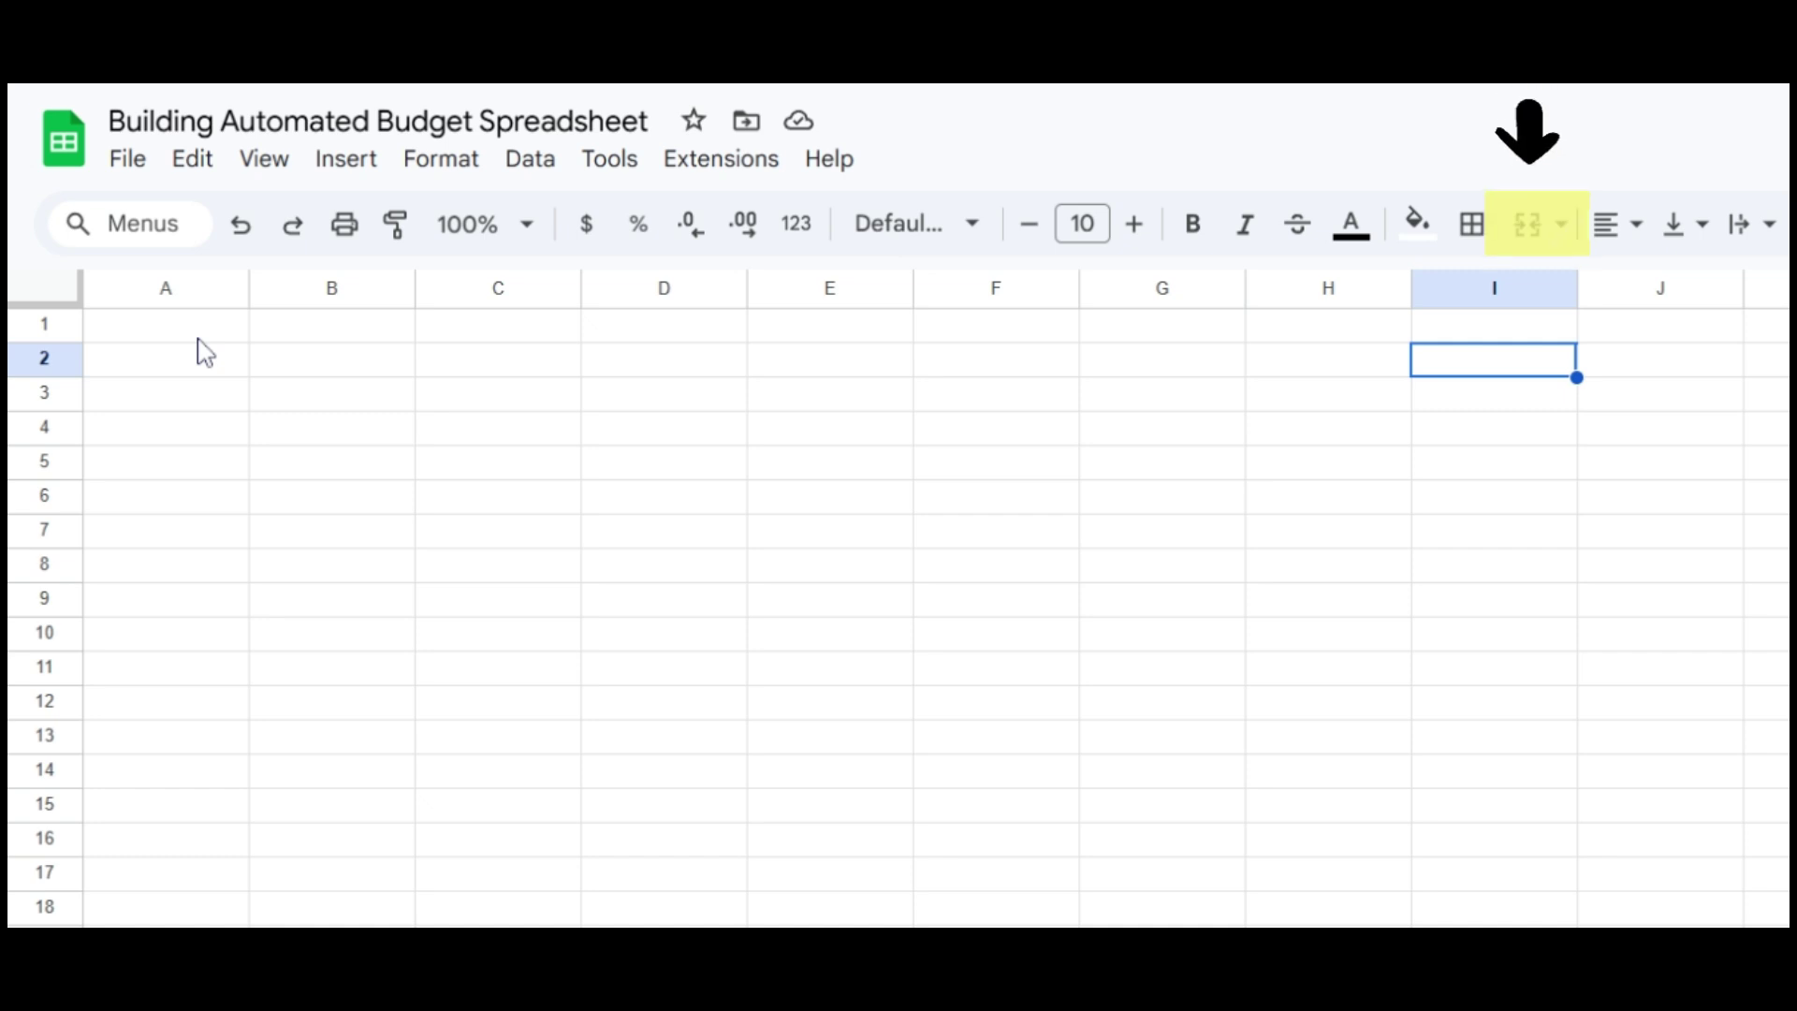
Merge cells A1 through E1 into one header cell on the Do Not Edit sheet.
left_click(199, 338)
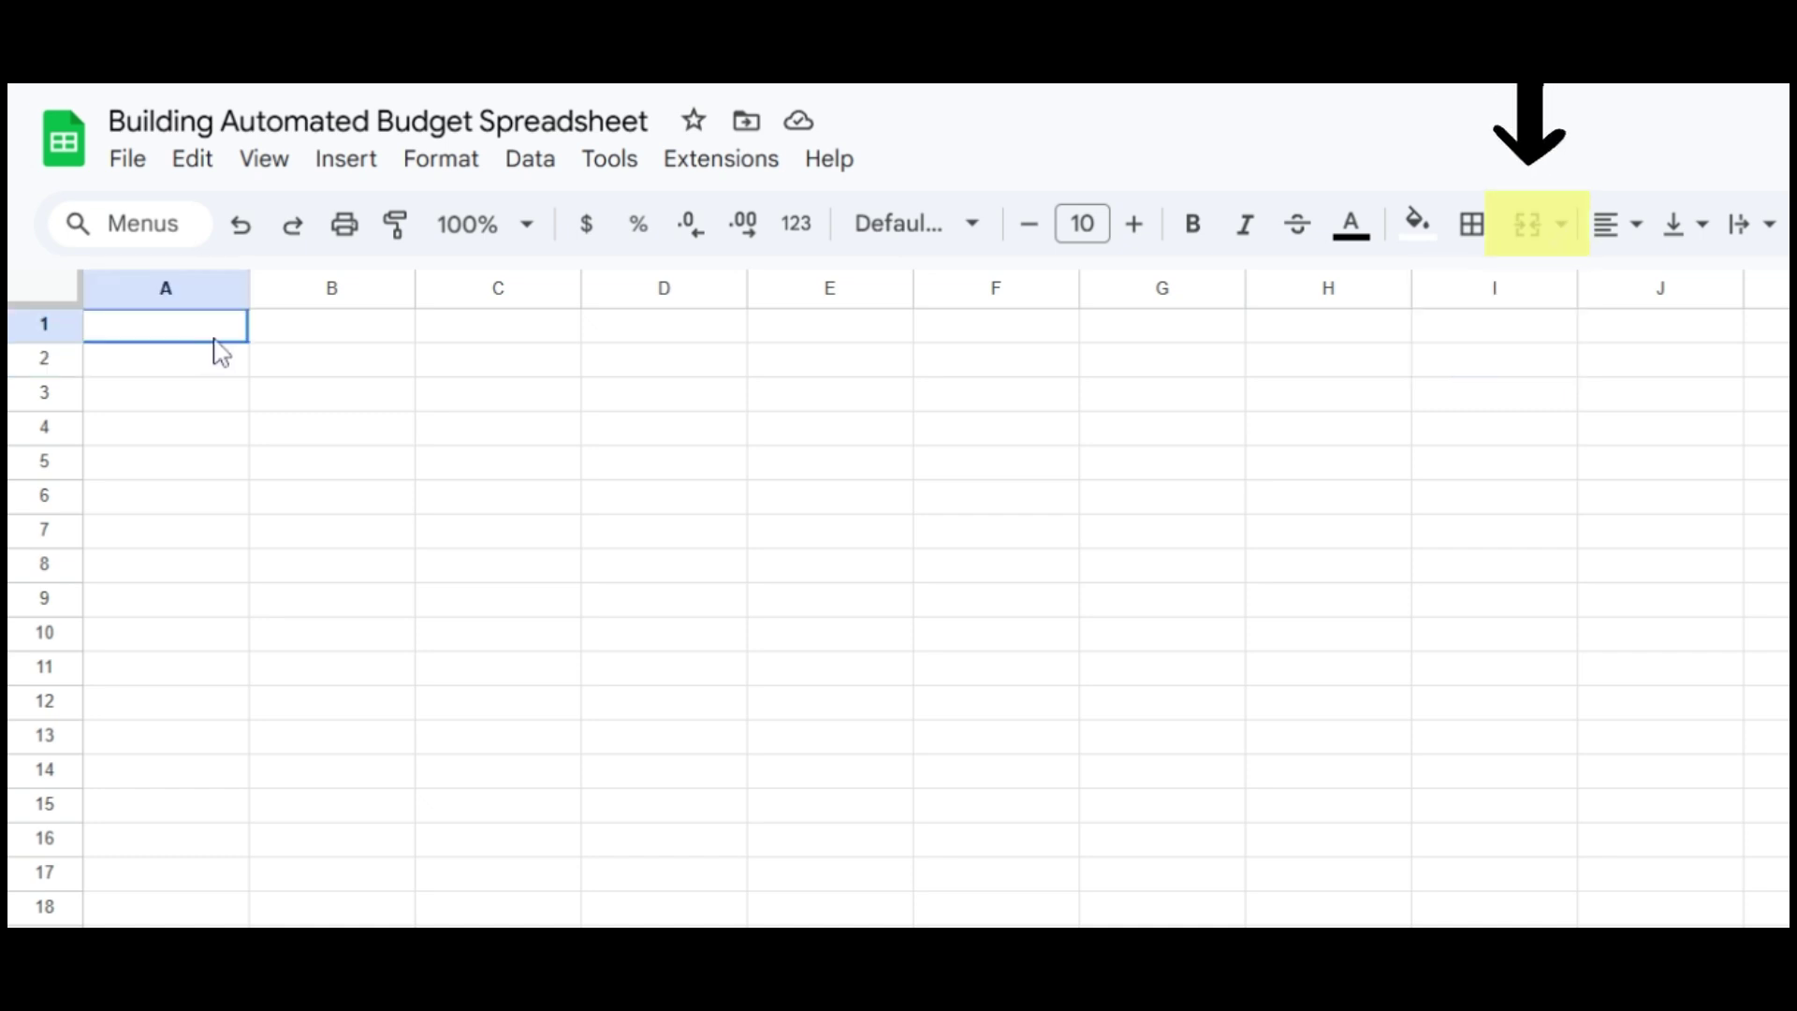
left_click_drag(214, 338, 812, 339)
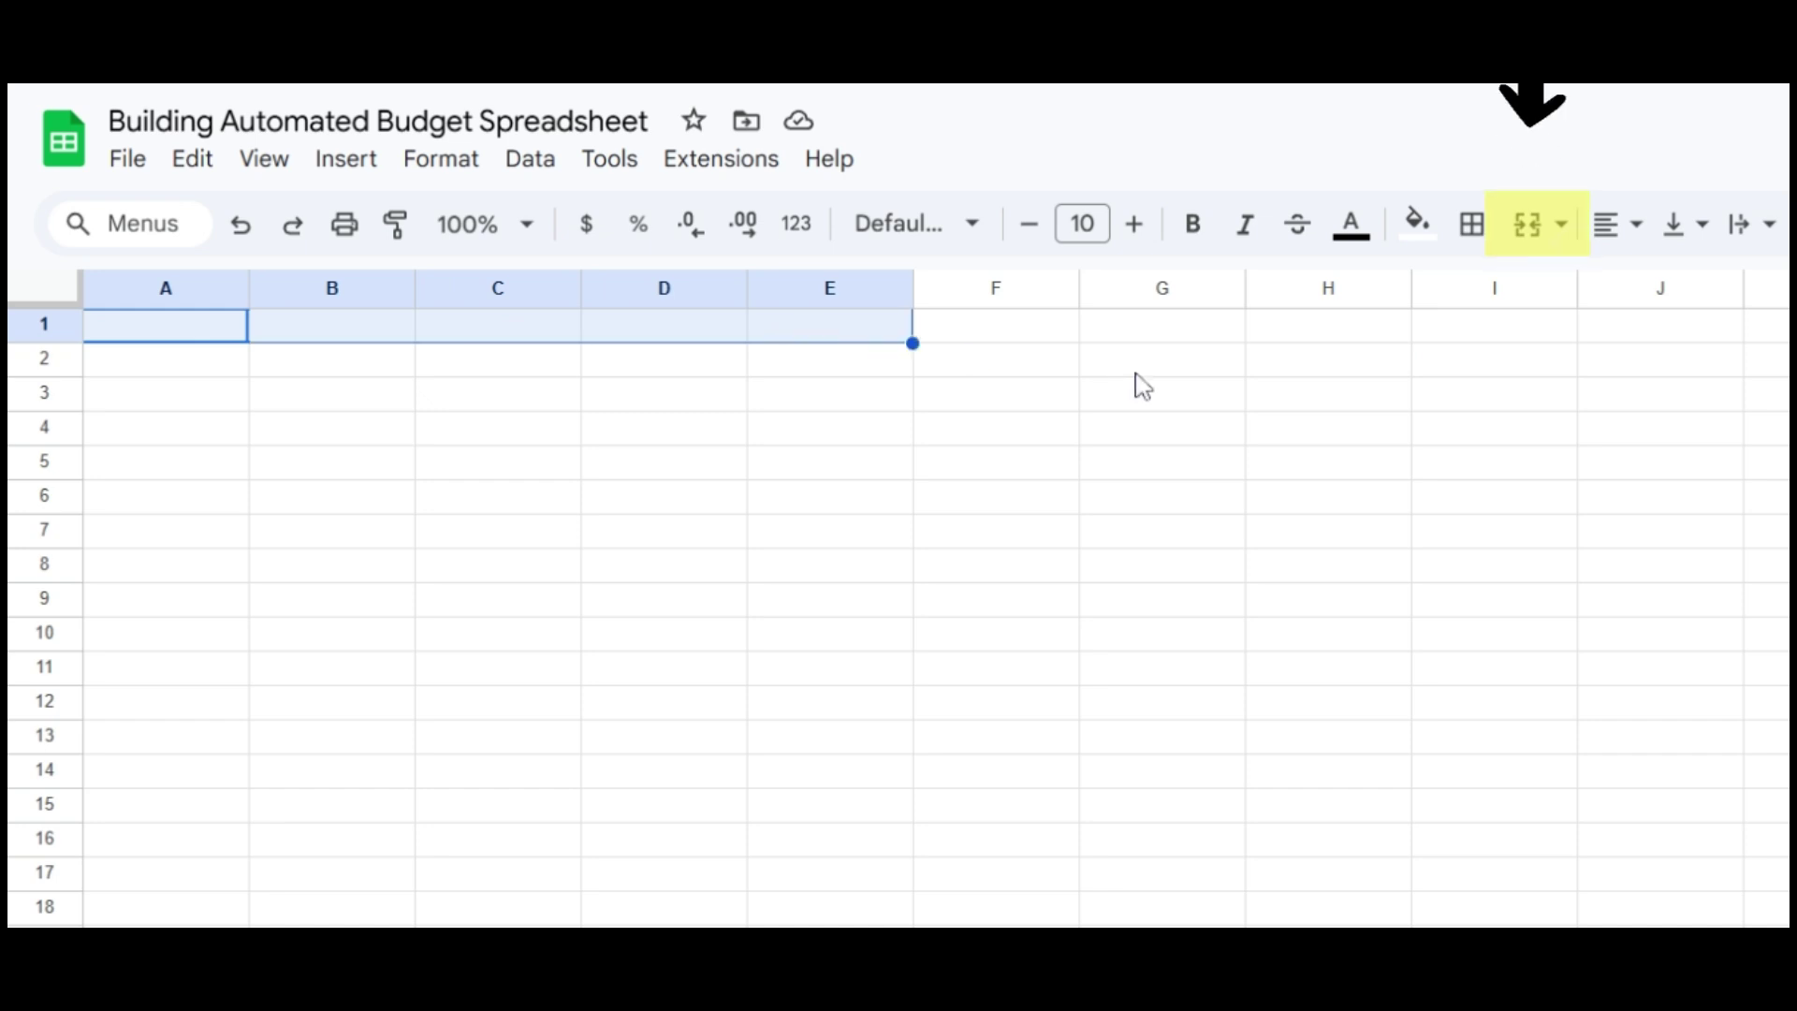
left_click(1533, 233)
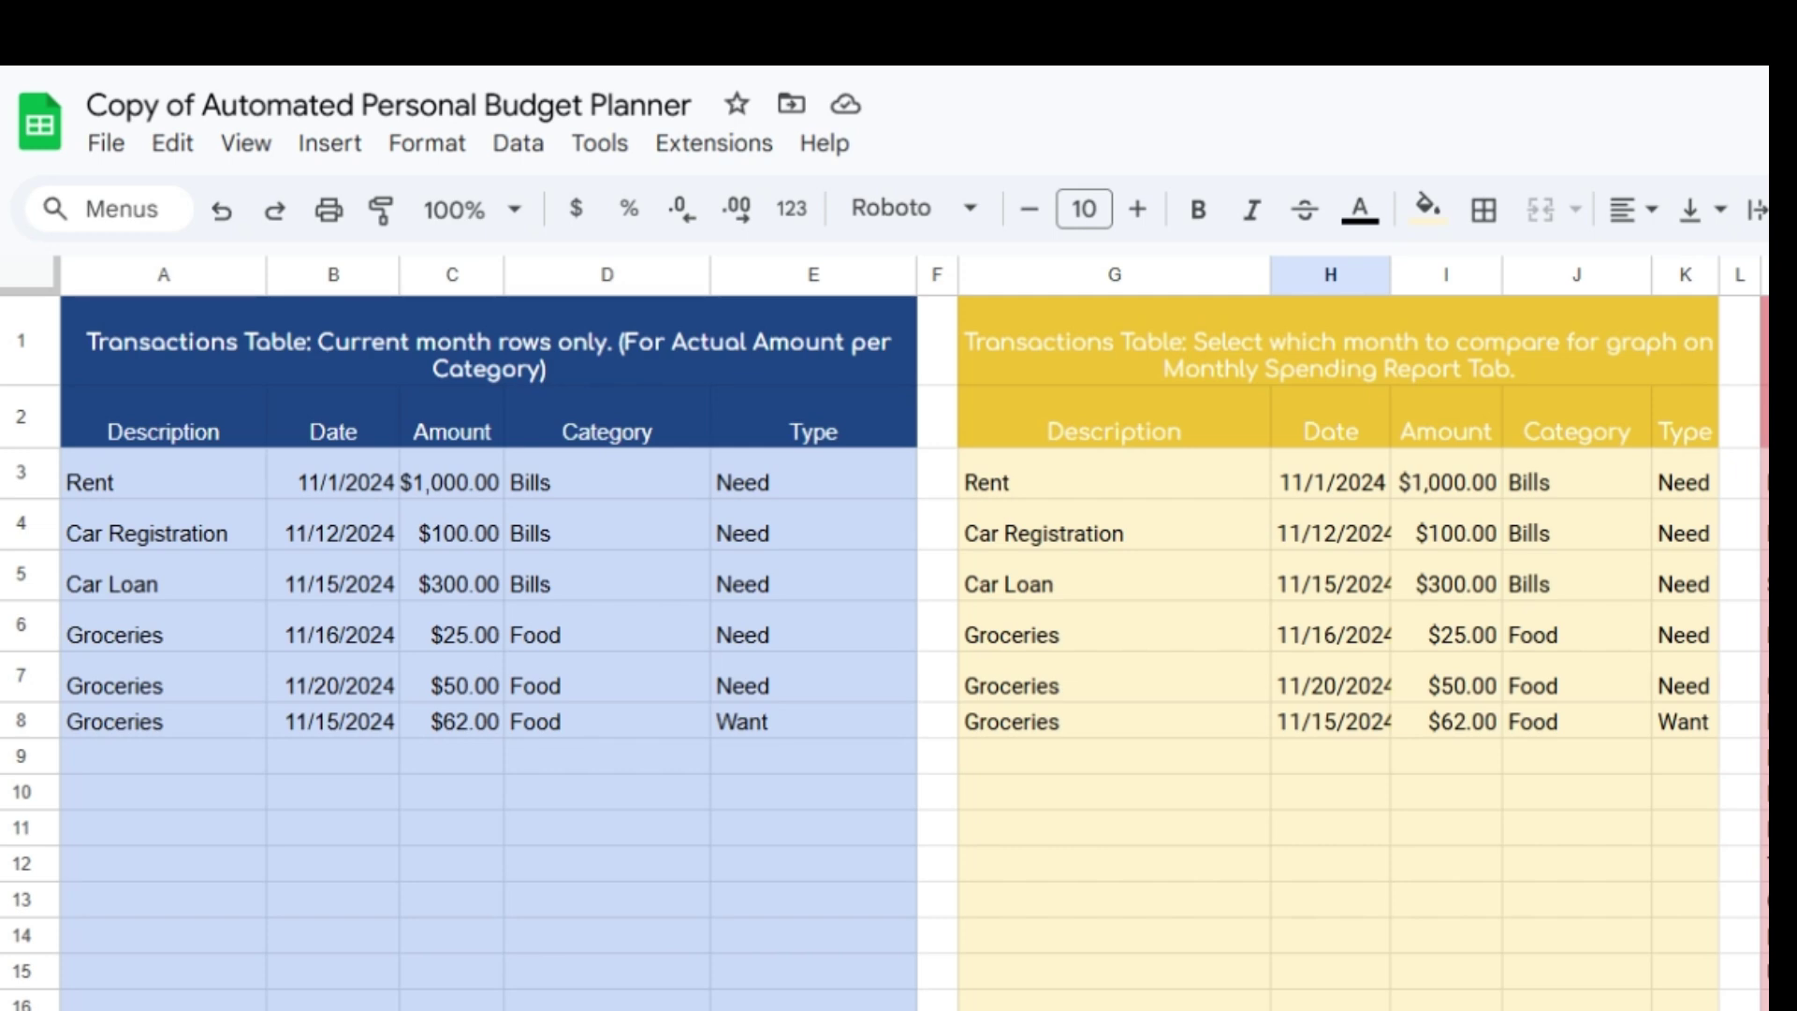
Examine the color-coded table layout across the columns of the finished budget planner copy.
scroll(914, 632, "right", 10)
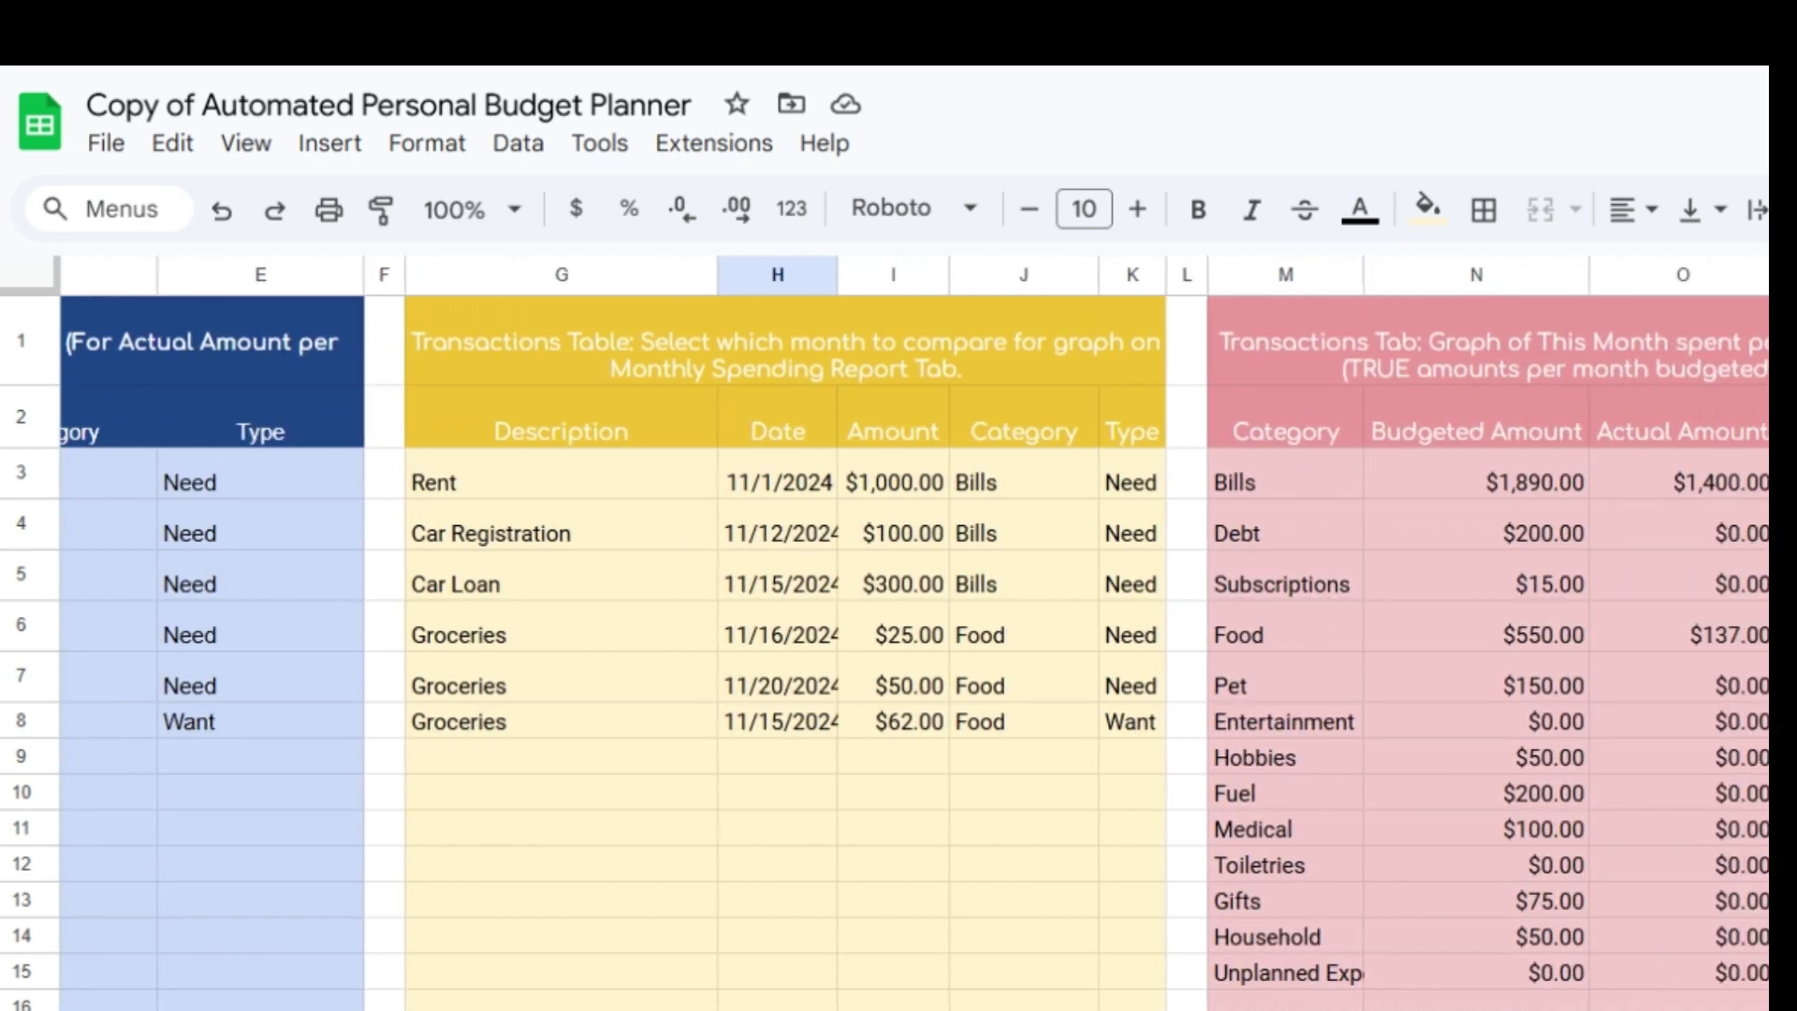
scroll(914, 633, "right", 10)
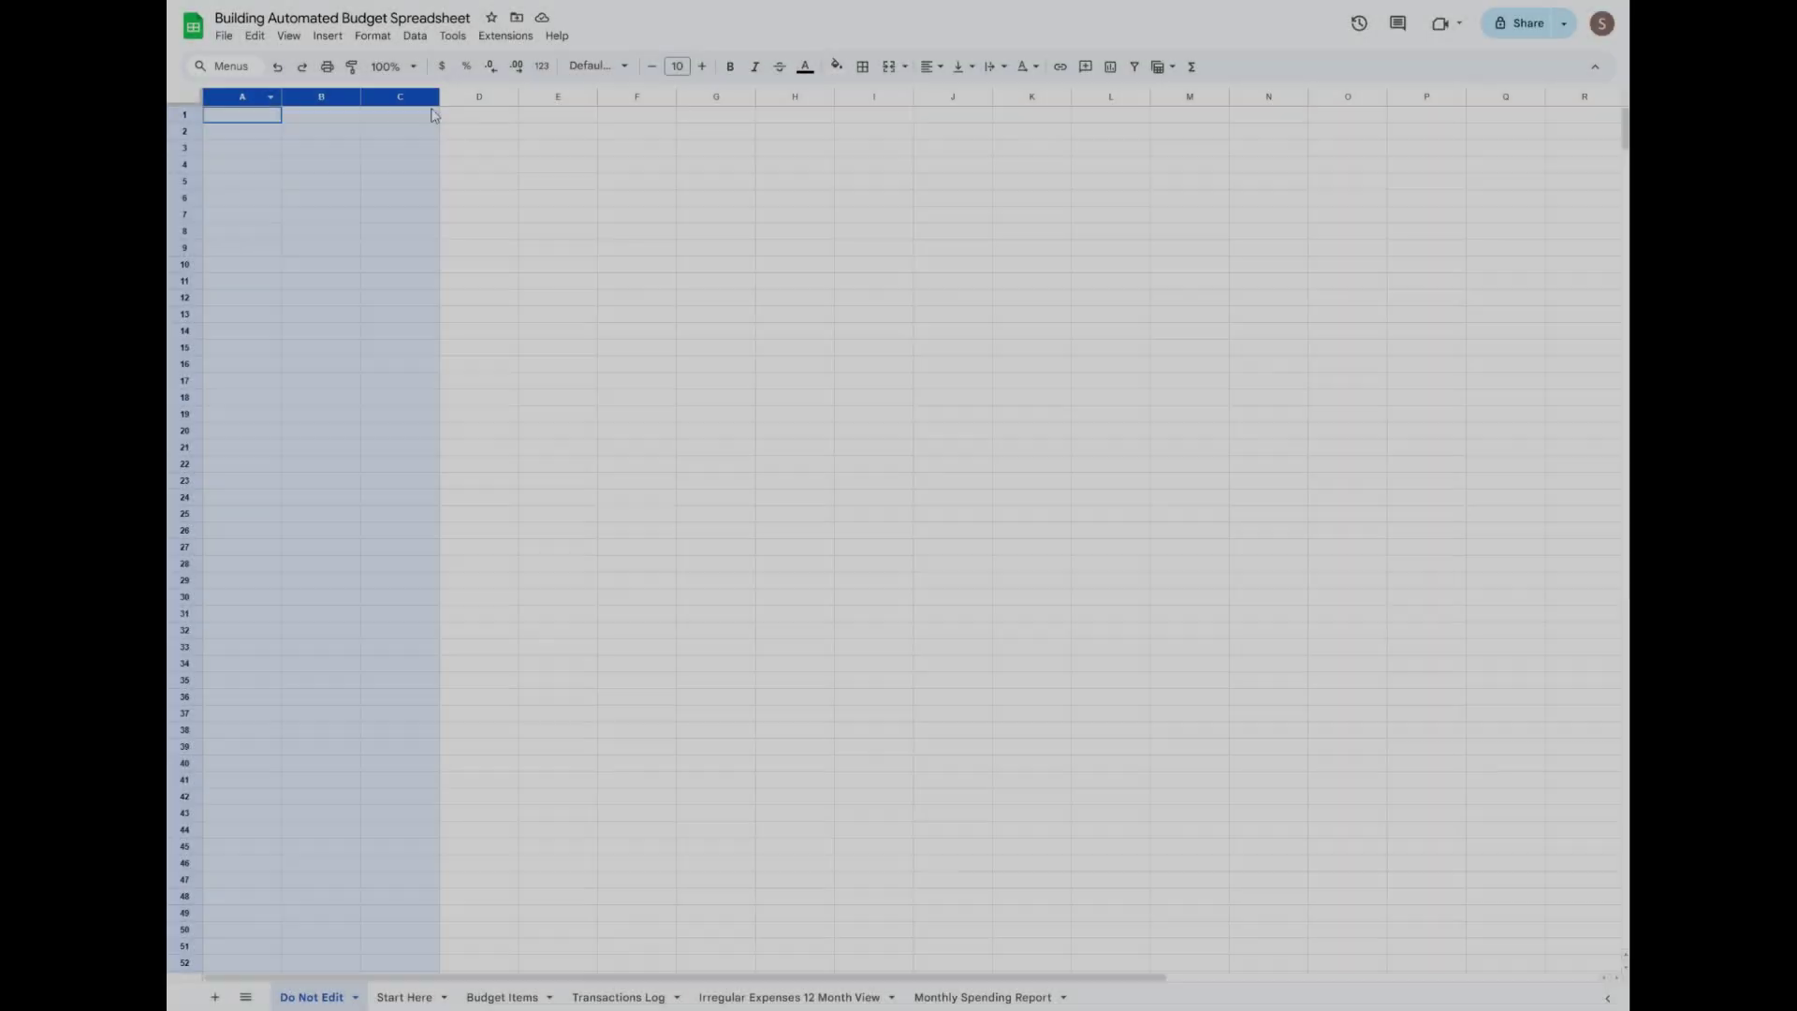
Fill columns A through E of the Do Not Edit sheet with light blue.
left_click_drag(433, 97, 553, 120)
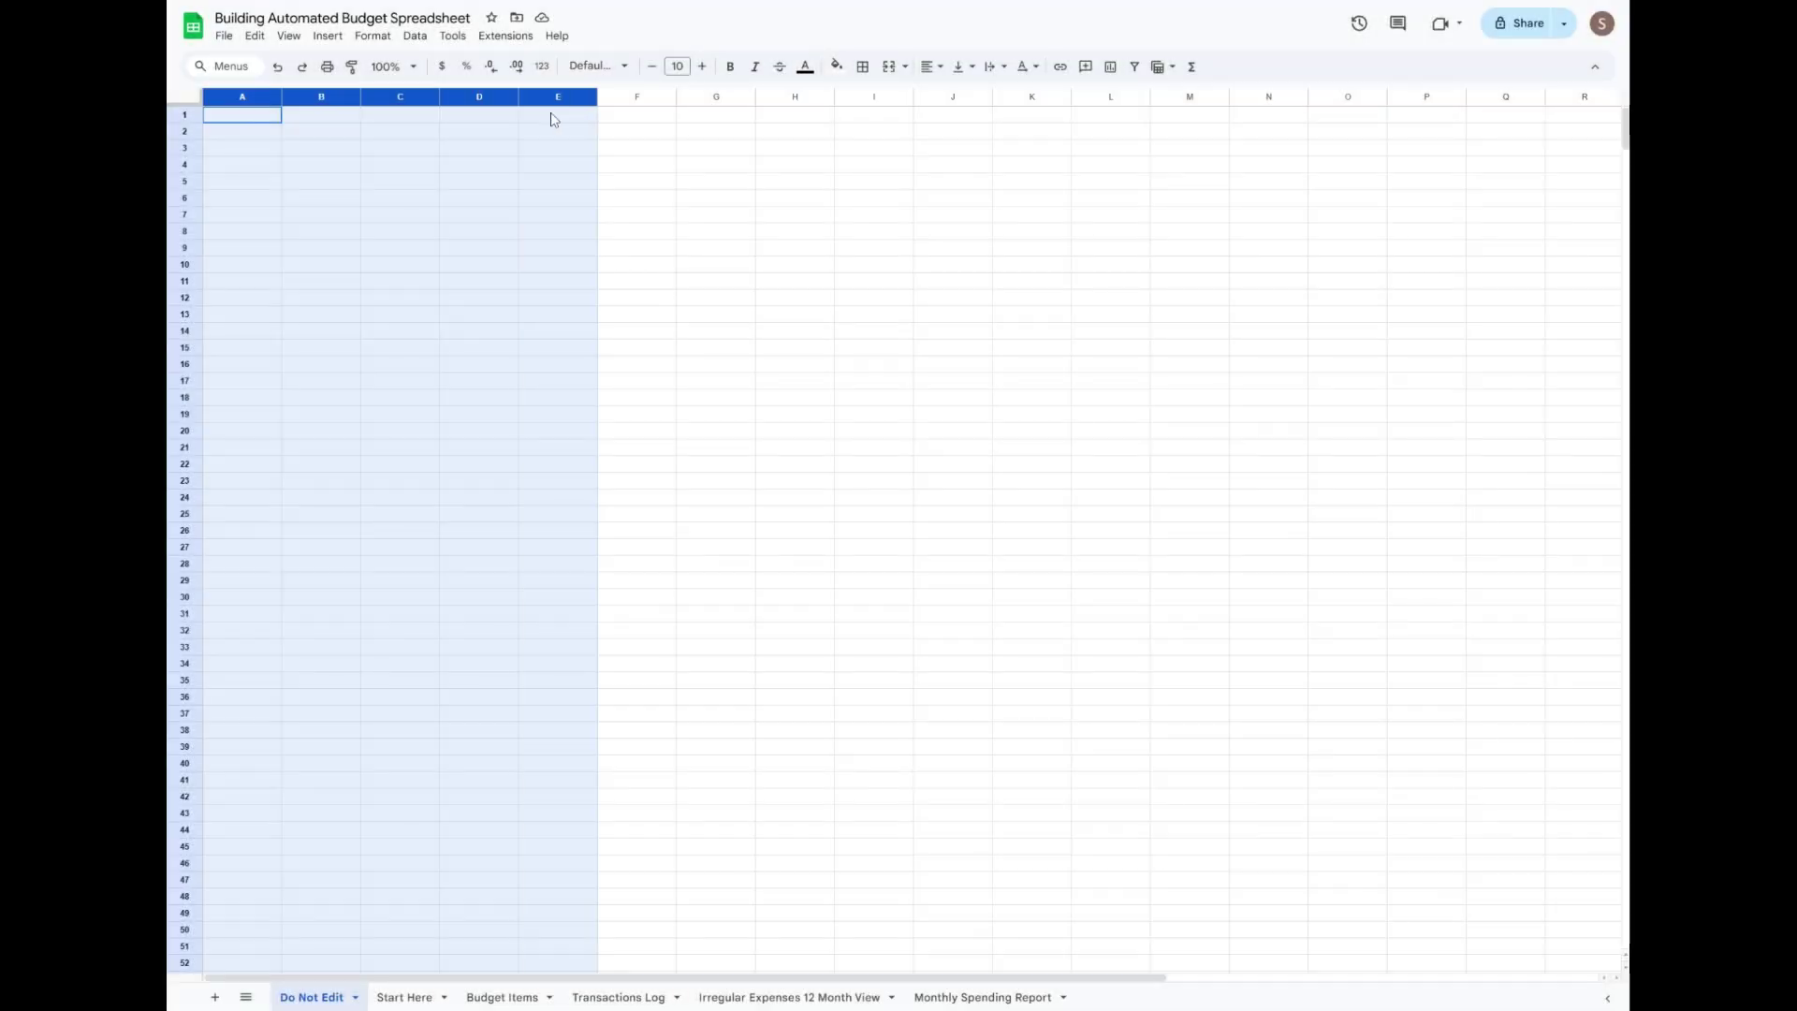
left_click(837, 67)
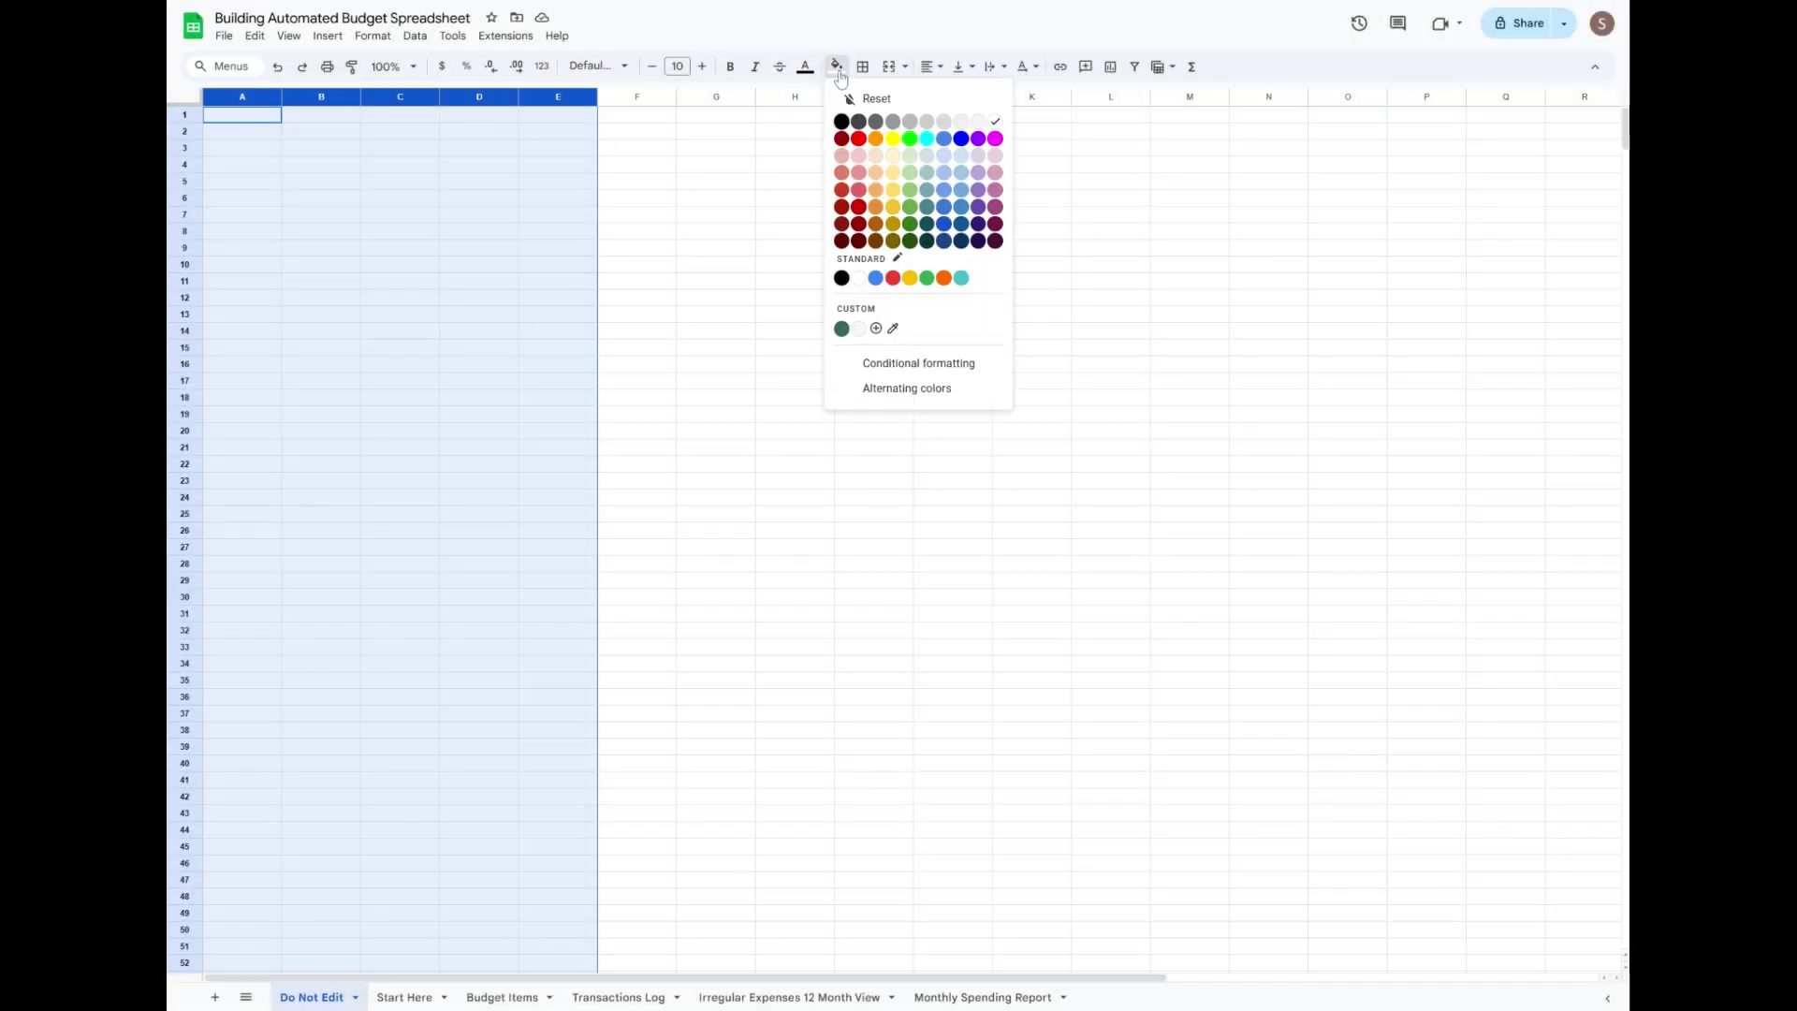
left_click(962, 159)
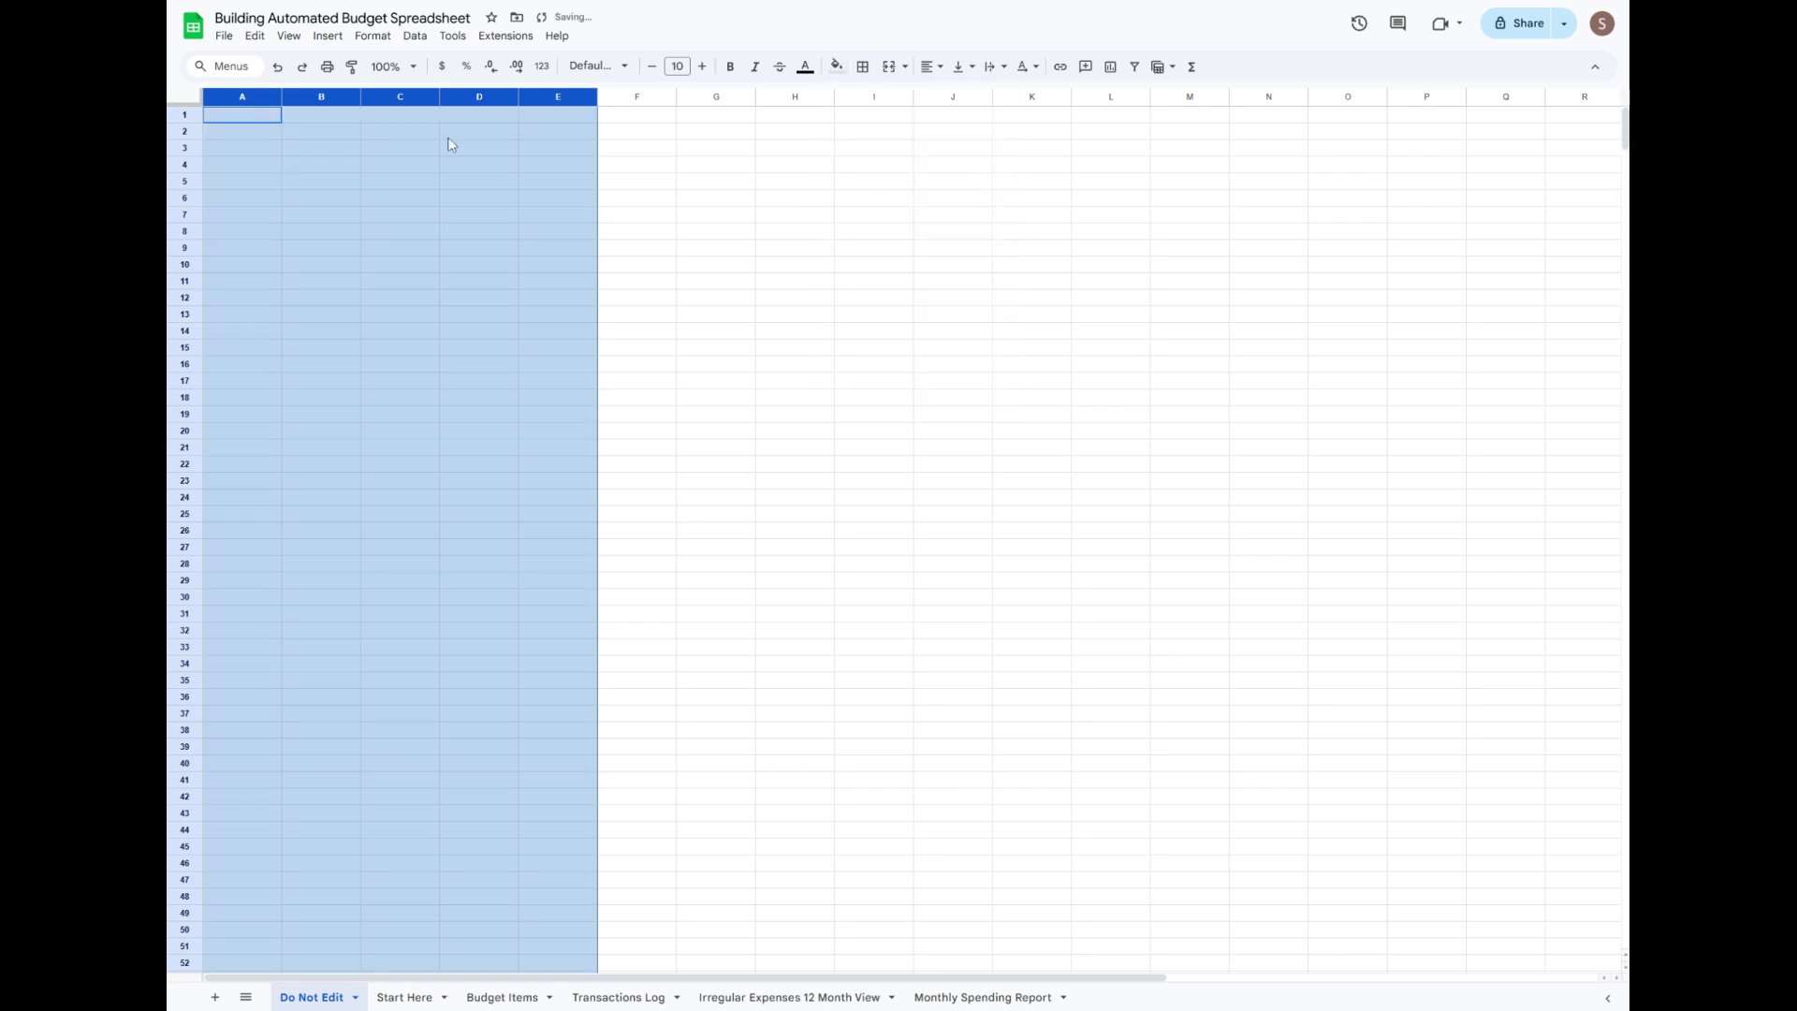
Fill the header cells A1:E2 with dark blue and merge A1:E1.
left_click_drag(268, 123, 553, 132)
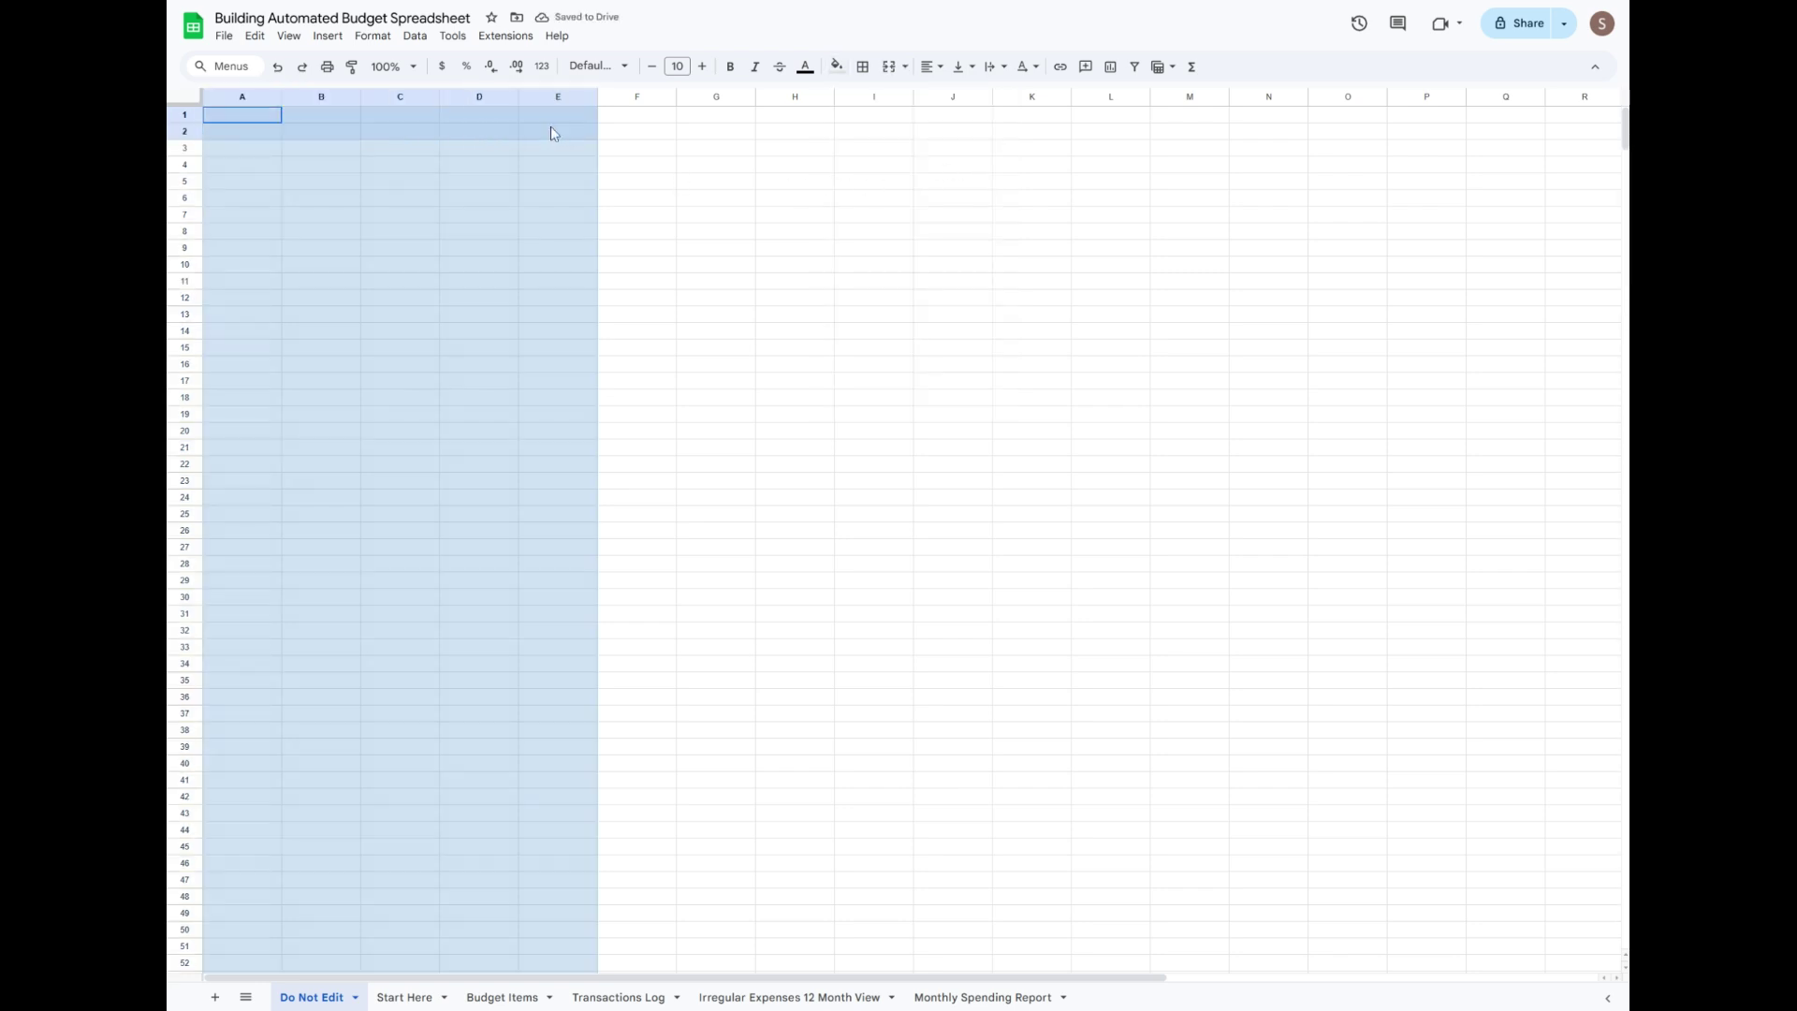
left_click(835, 66)
left_click(944, 240)
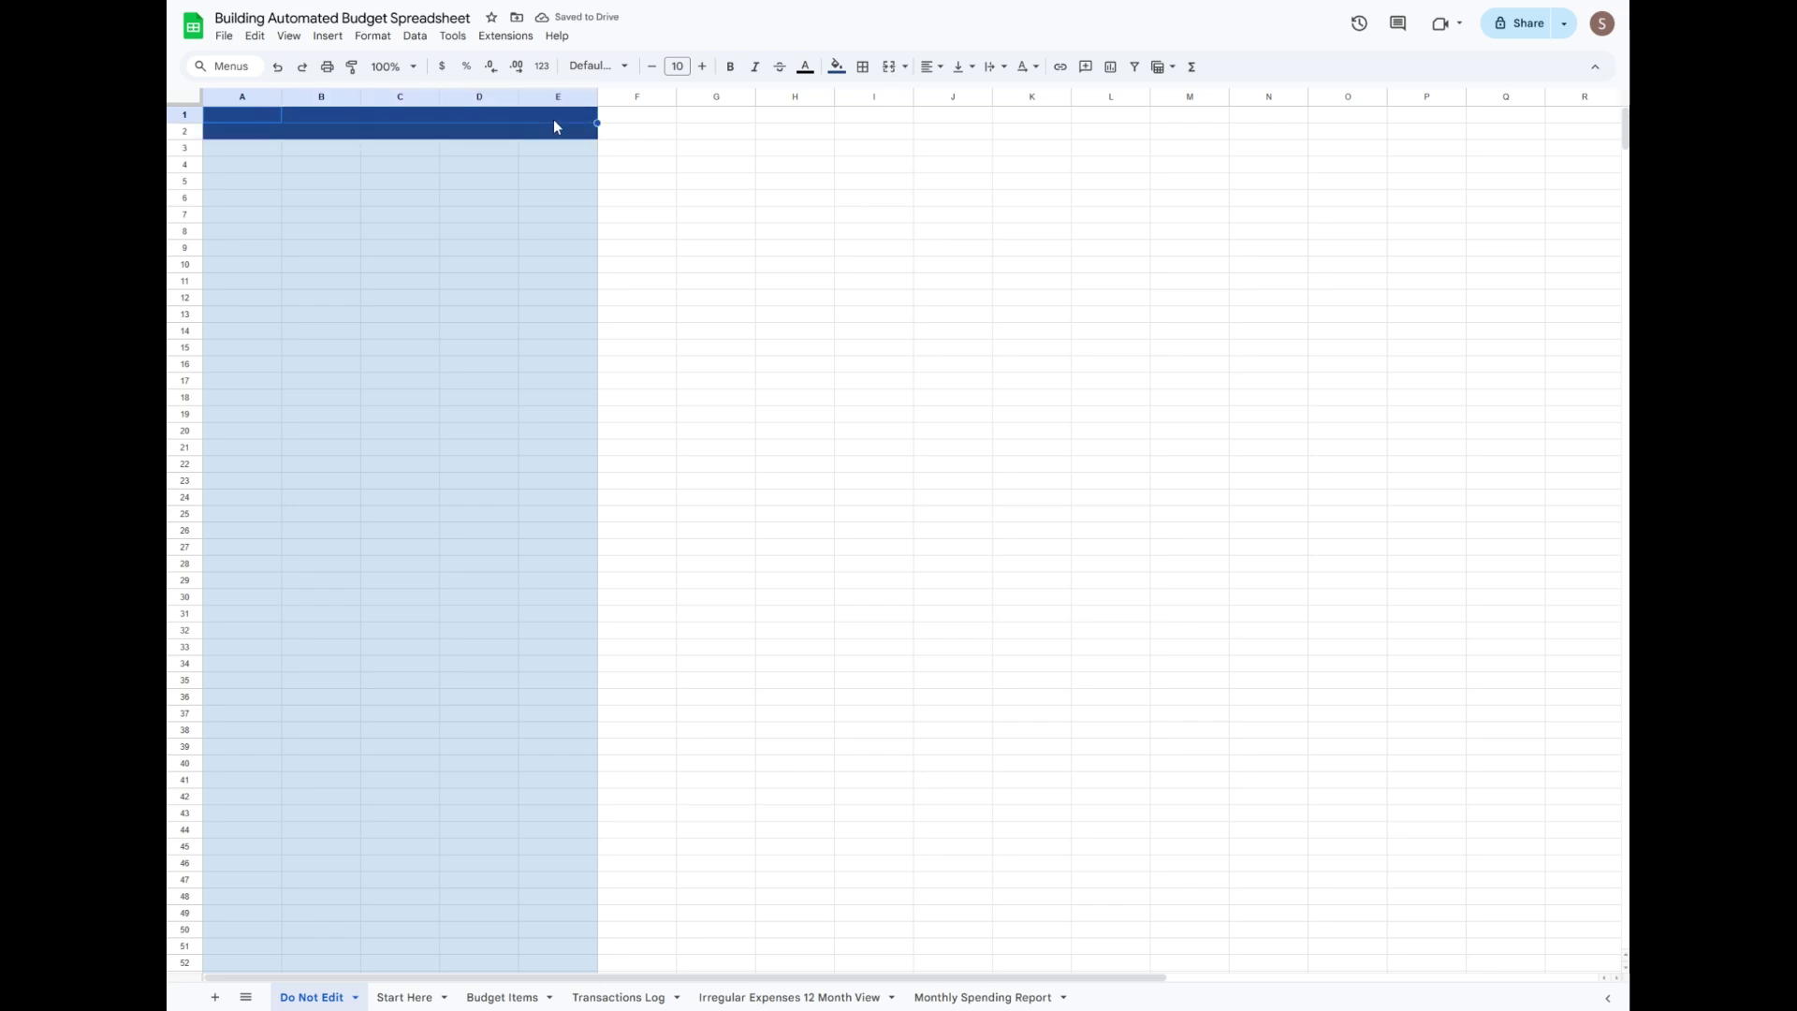
left_click(891, 68)
Fill columns G through K with light yellow, leaving column F blank as a spacer.
left_click_drag(737, 103, 1014, 101)
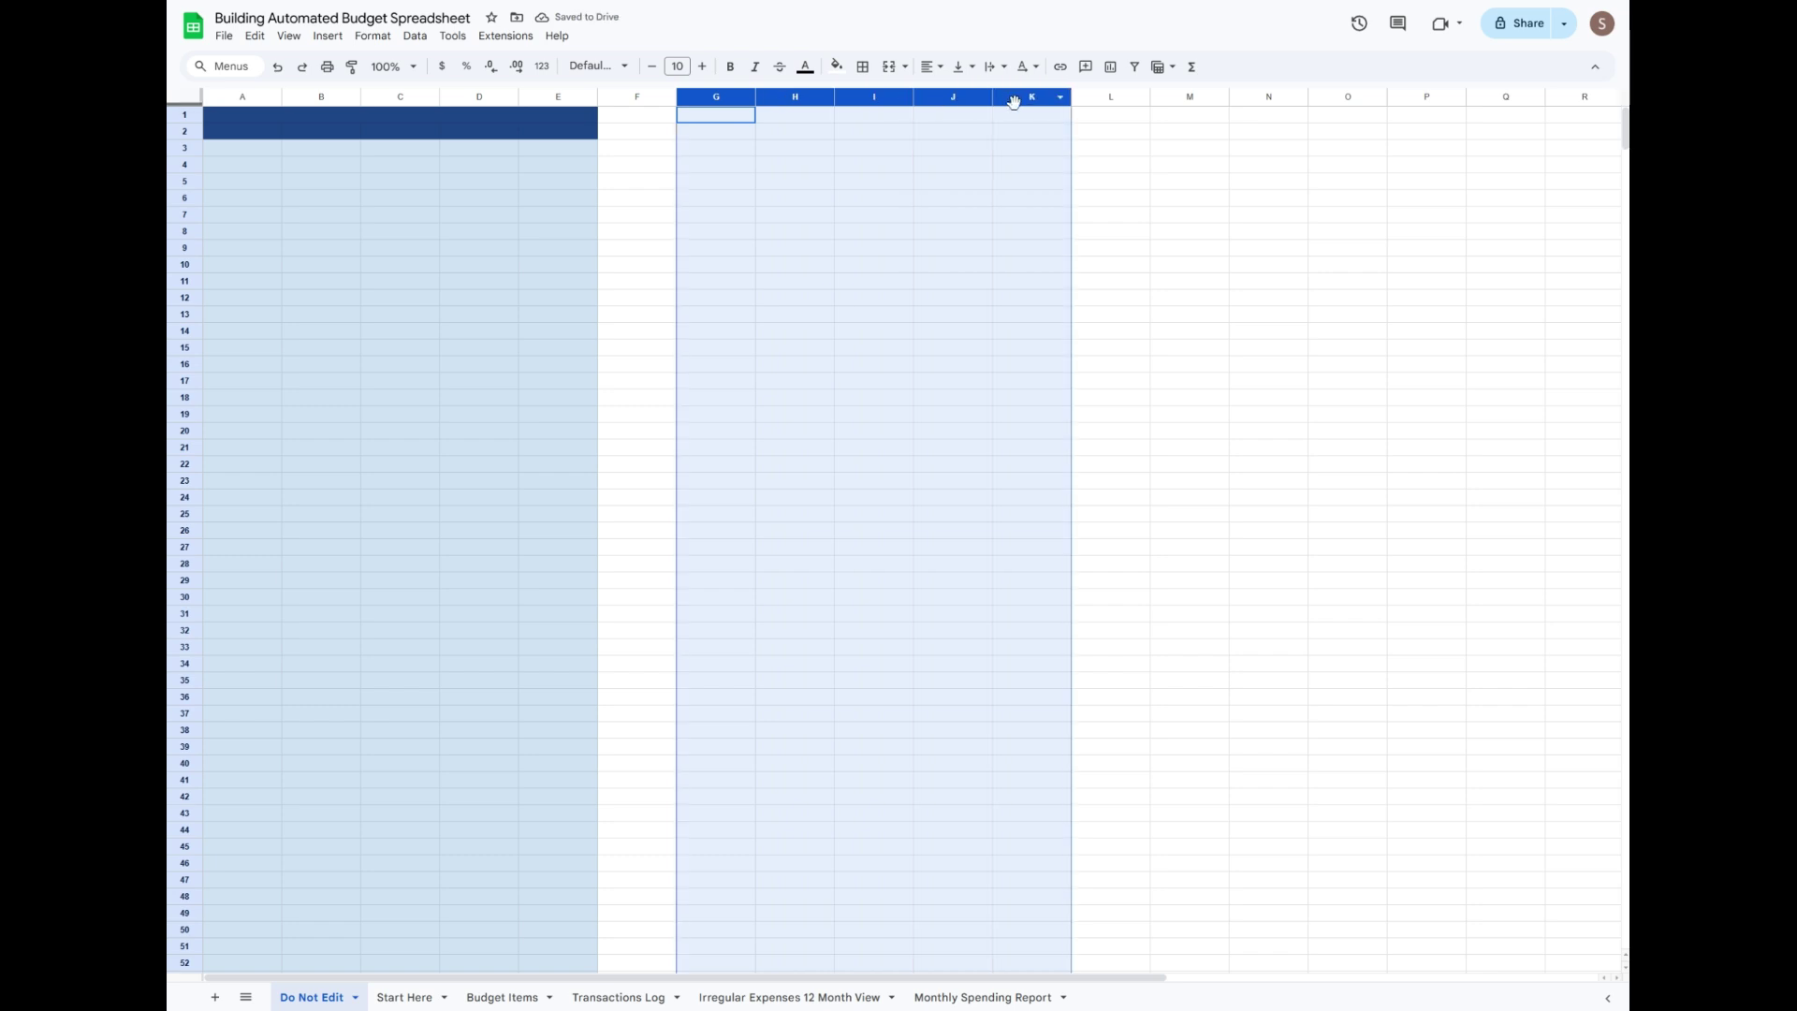
left_click(837, 67)
left_click(889, 153)
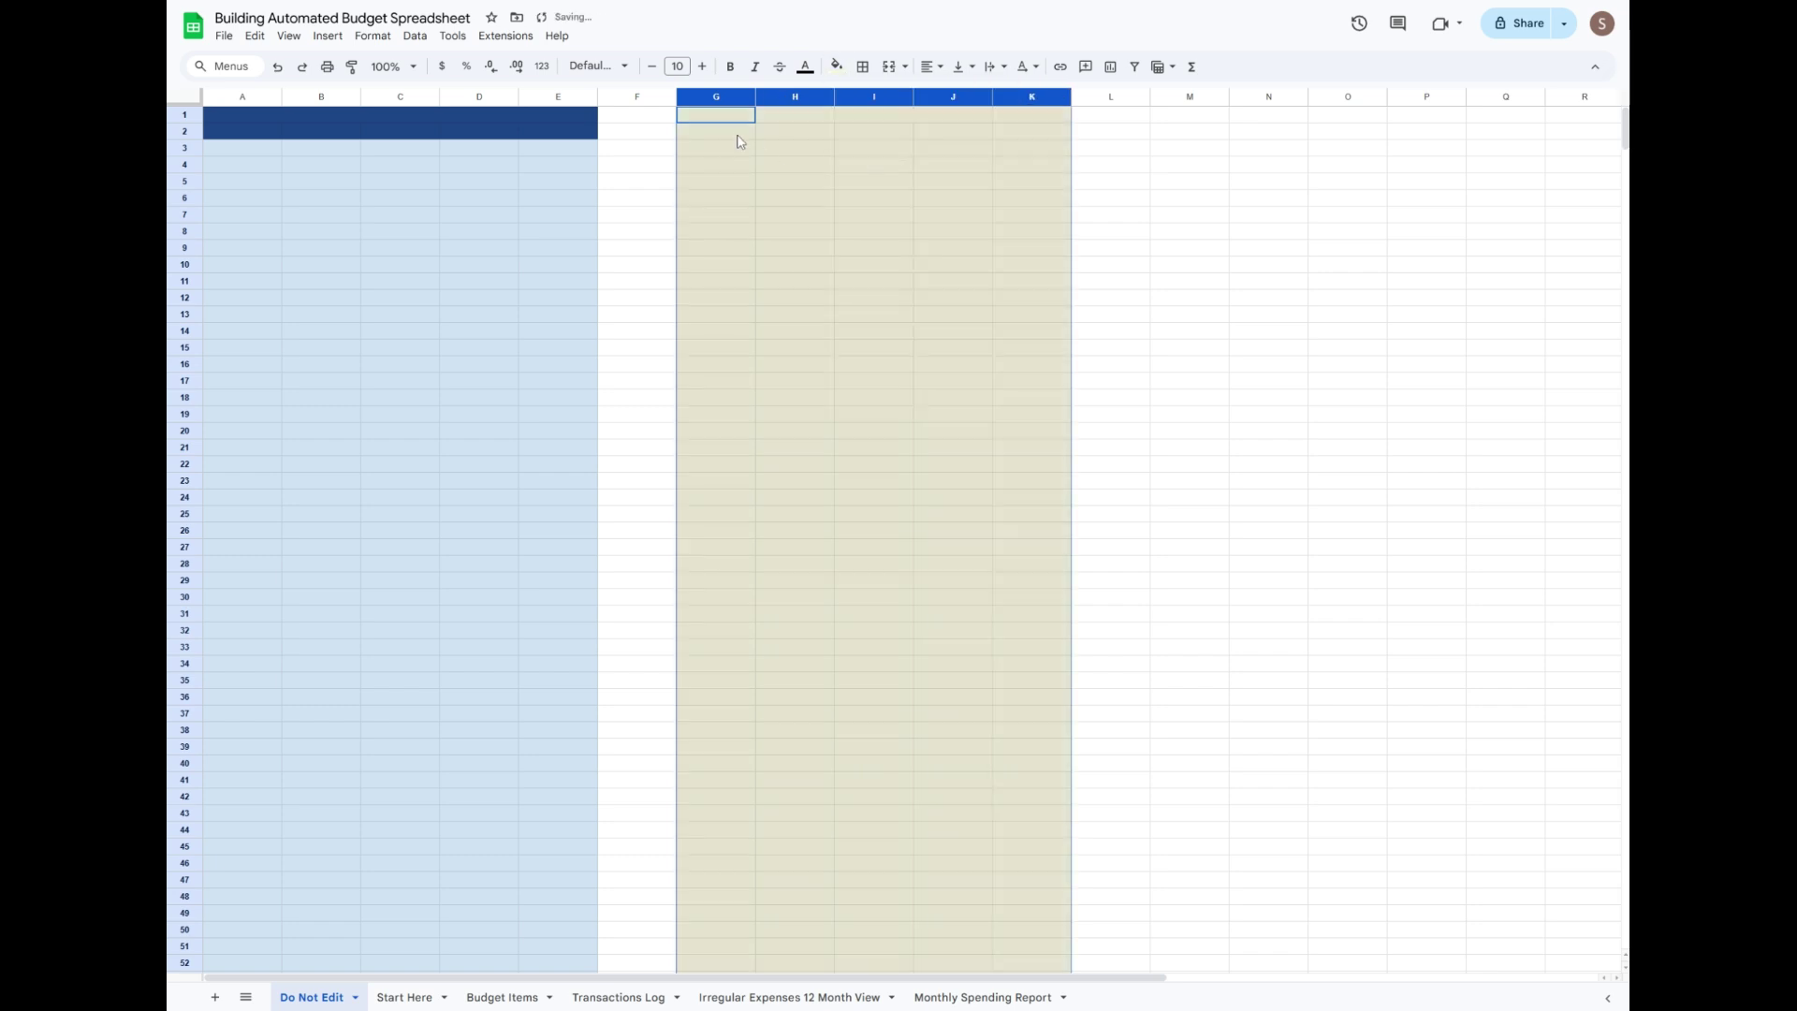
Fill the header cells G1:K2 with a darker yellow and merge G1:K1.
left_click_drag(821, 119, 1030, 133)
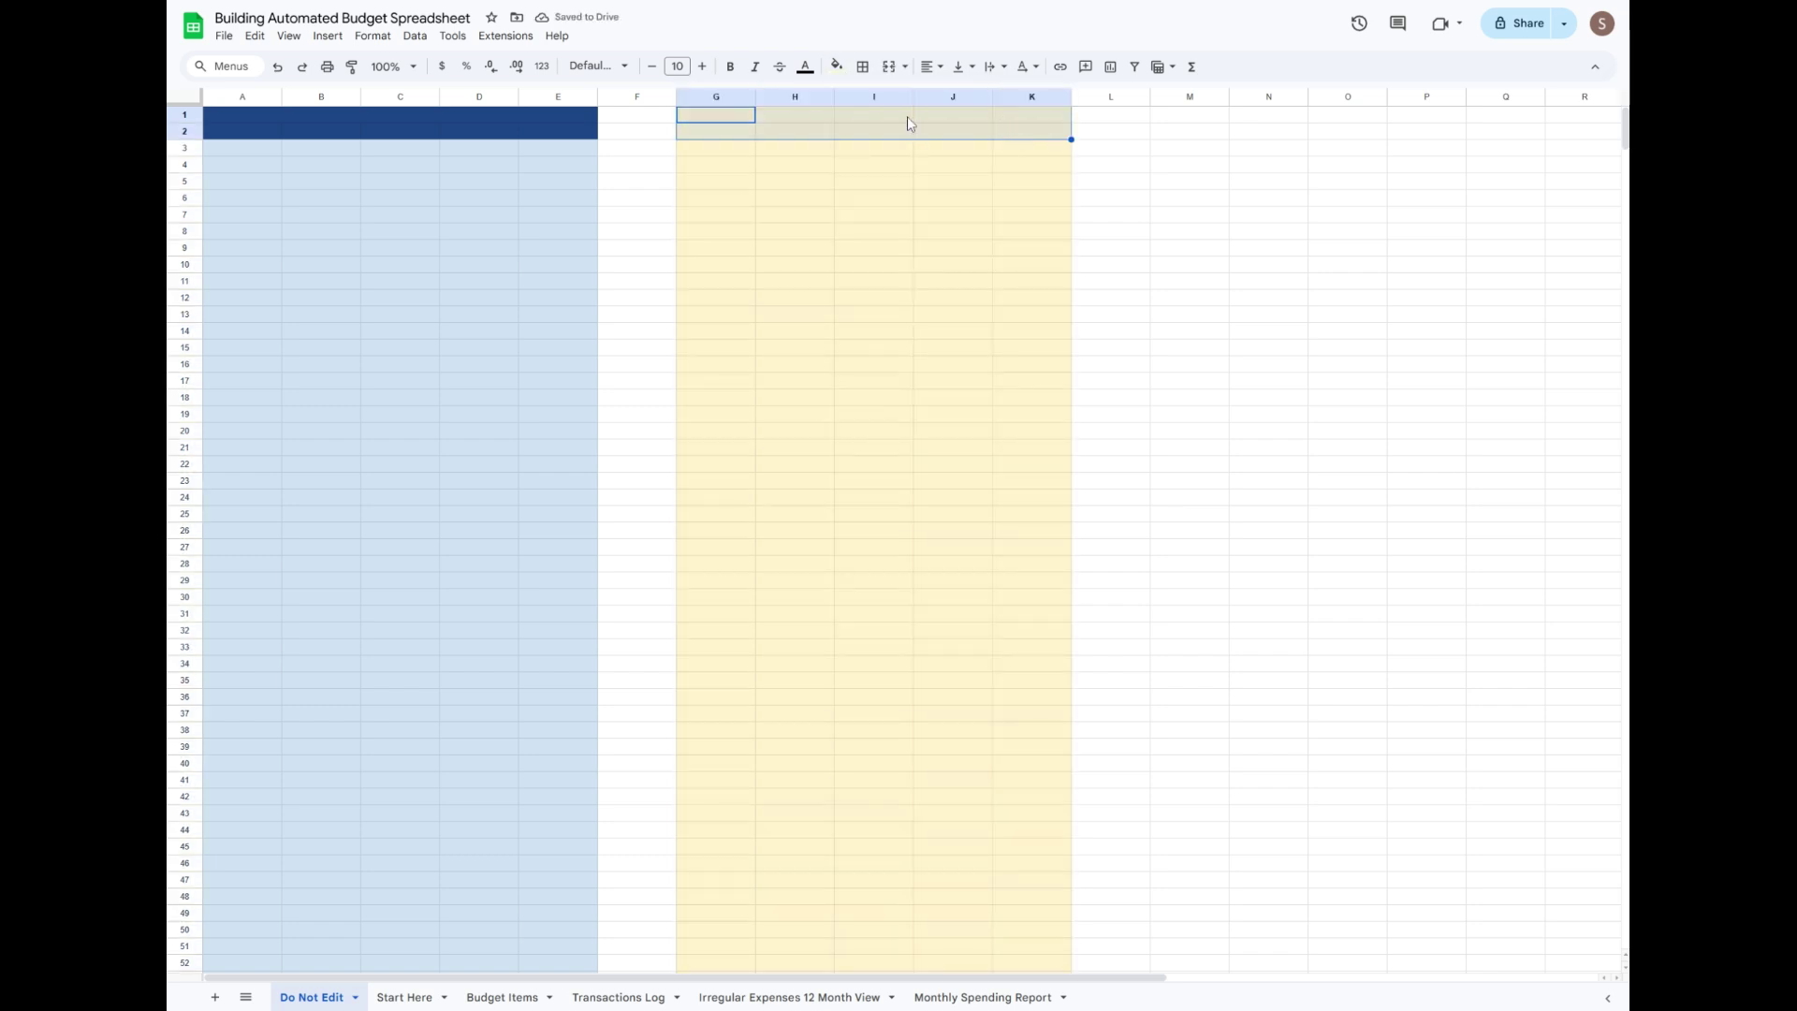
left_click(836, 68)
left_click(897, 210)
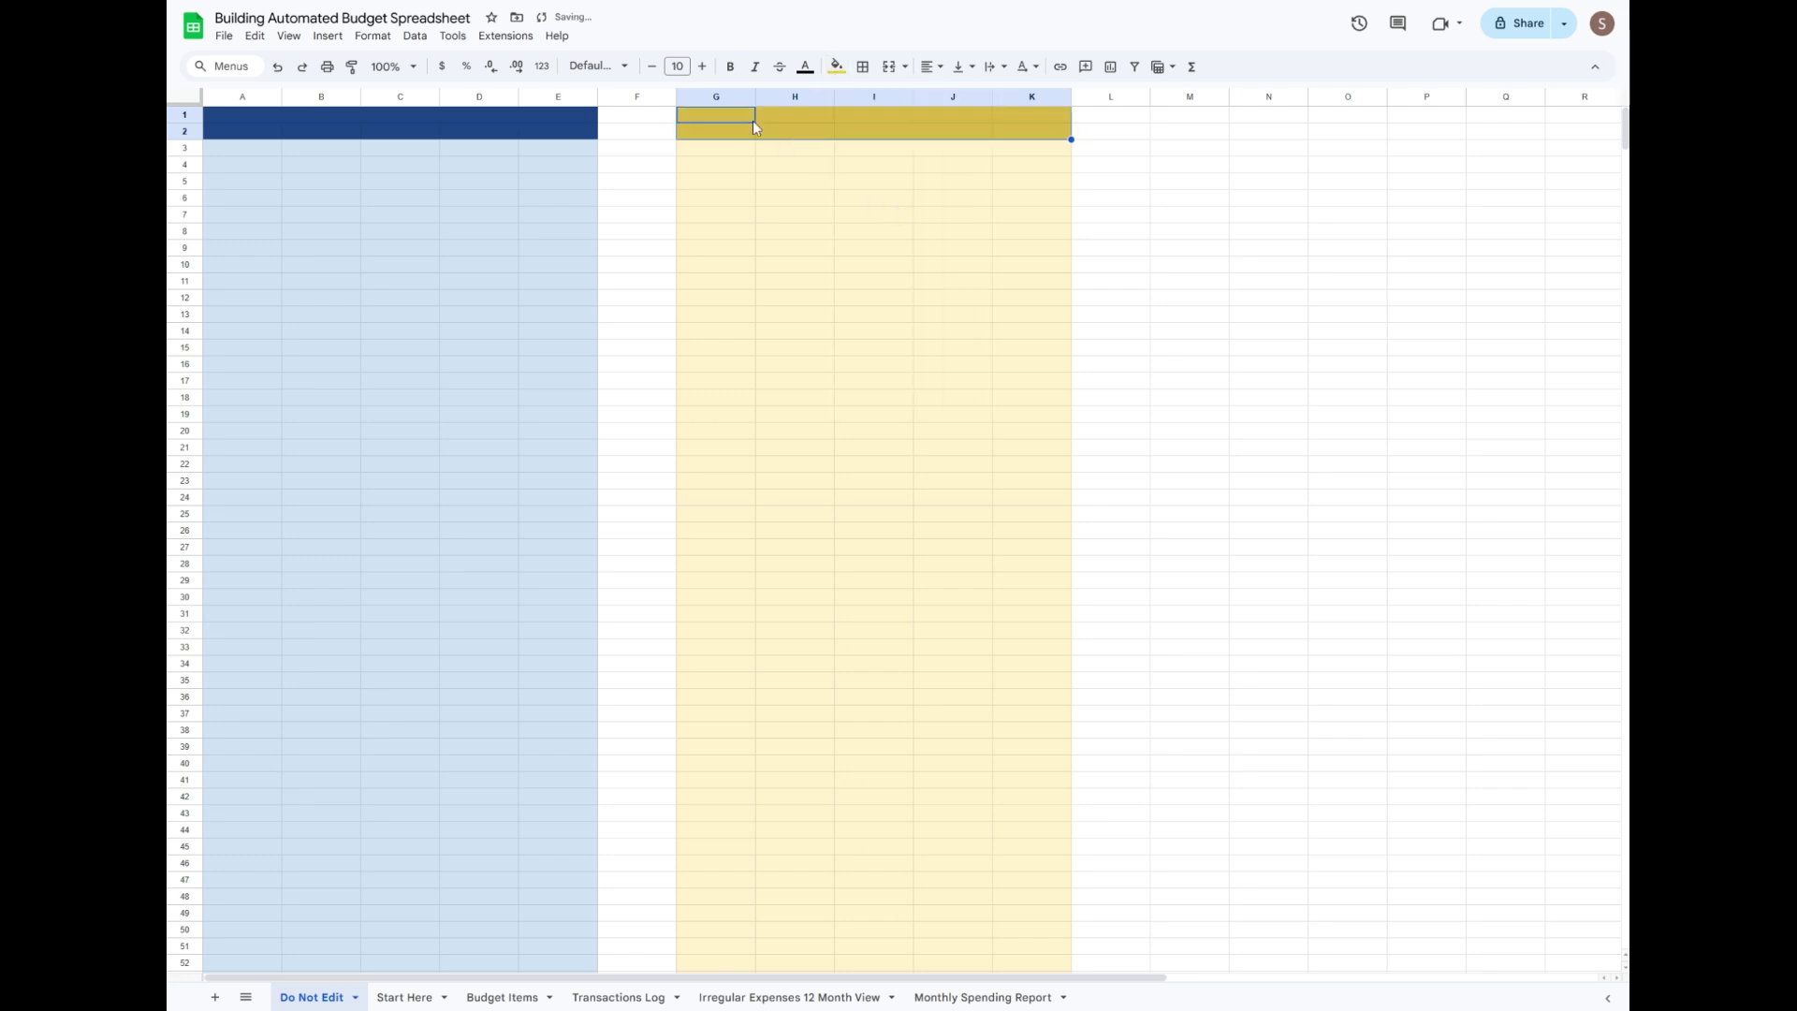
left_click_drag(753, 122, 877, 118)
left_click(888, 75)
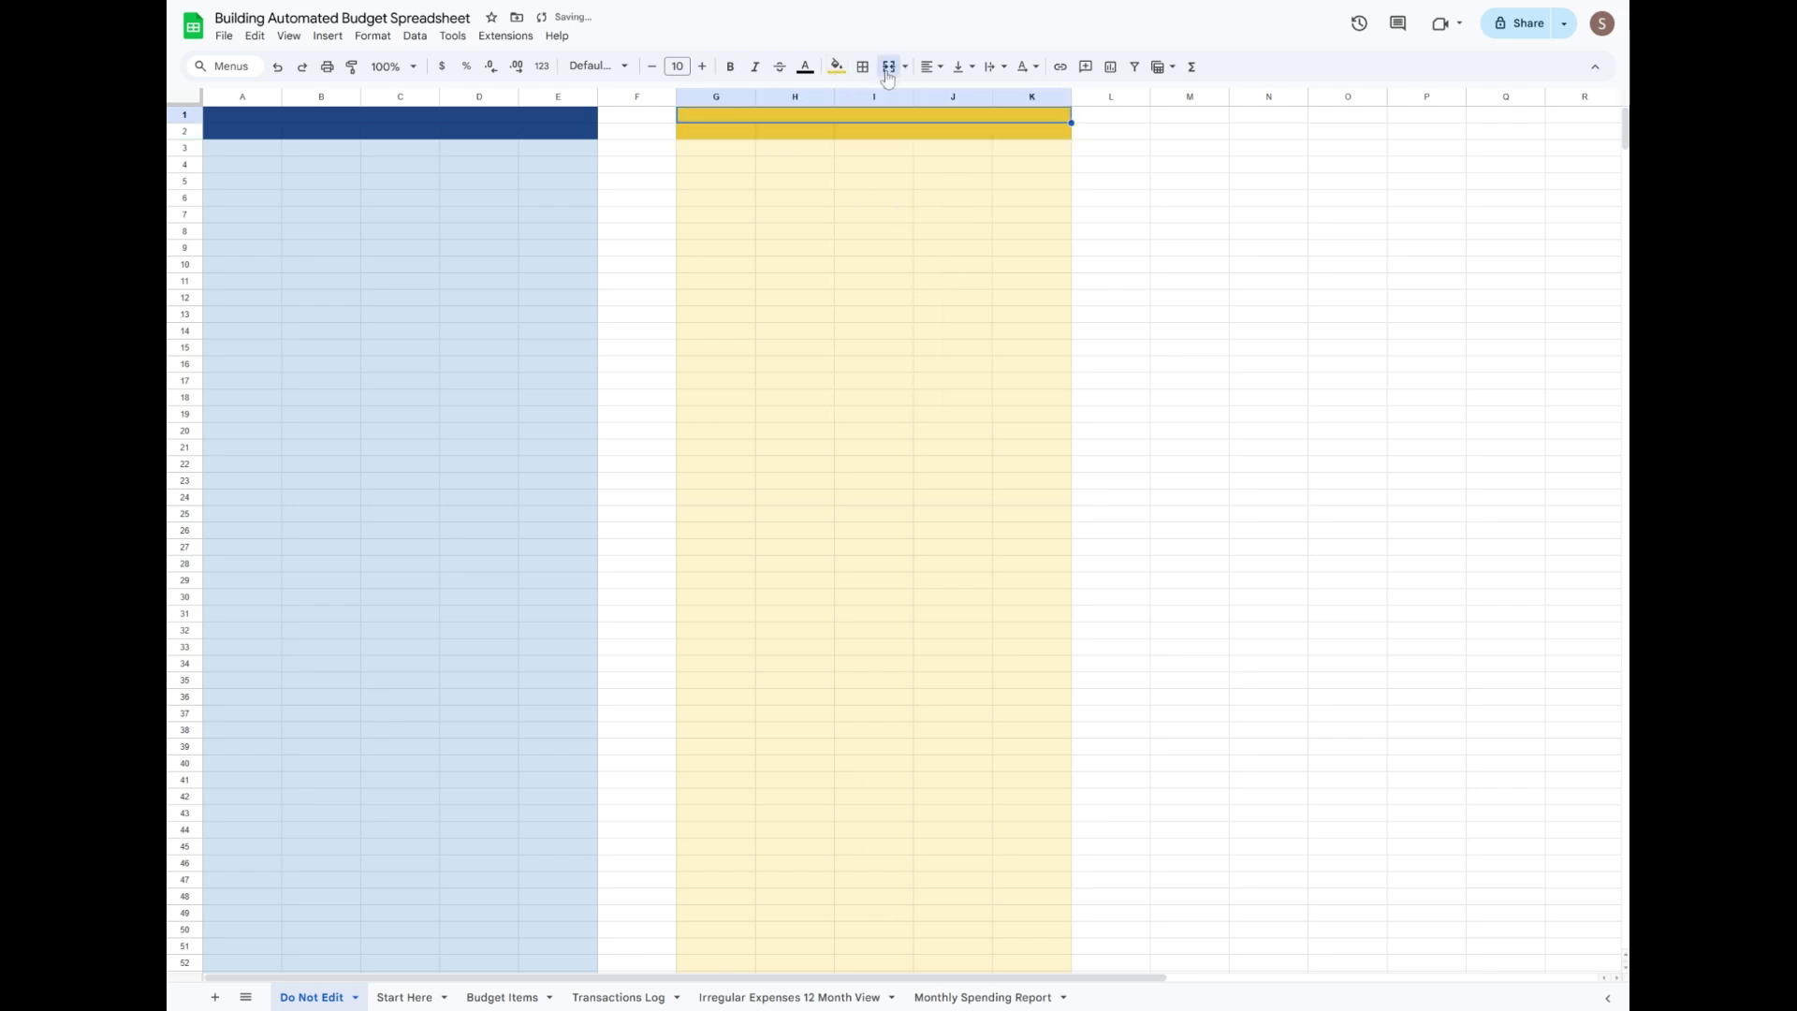
Fill columns M through P with light magenta, leaving column L blank as a spacer.
left_click_drag(1185, 98, 1401, 101)
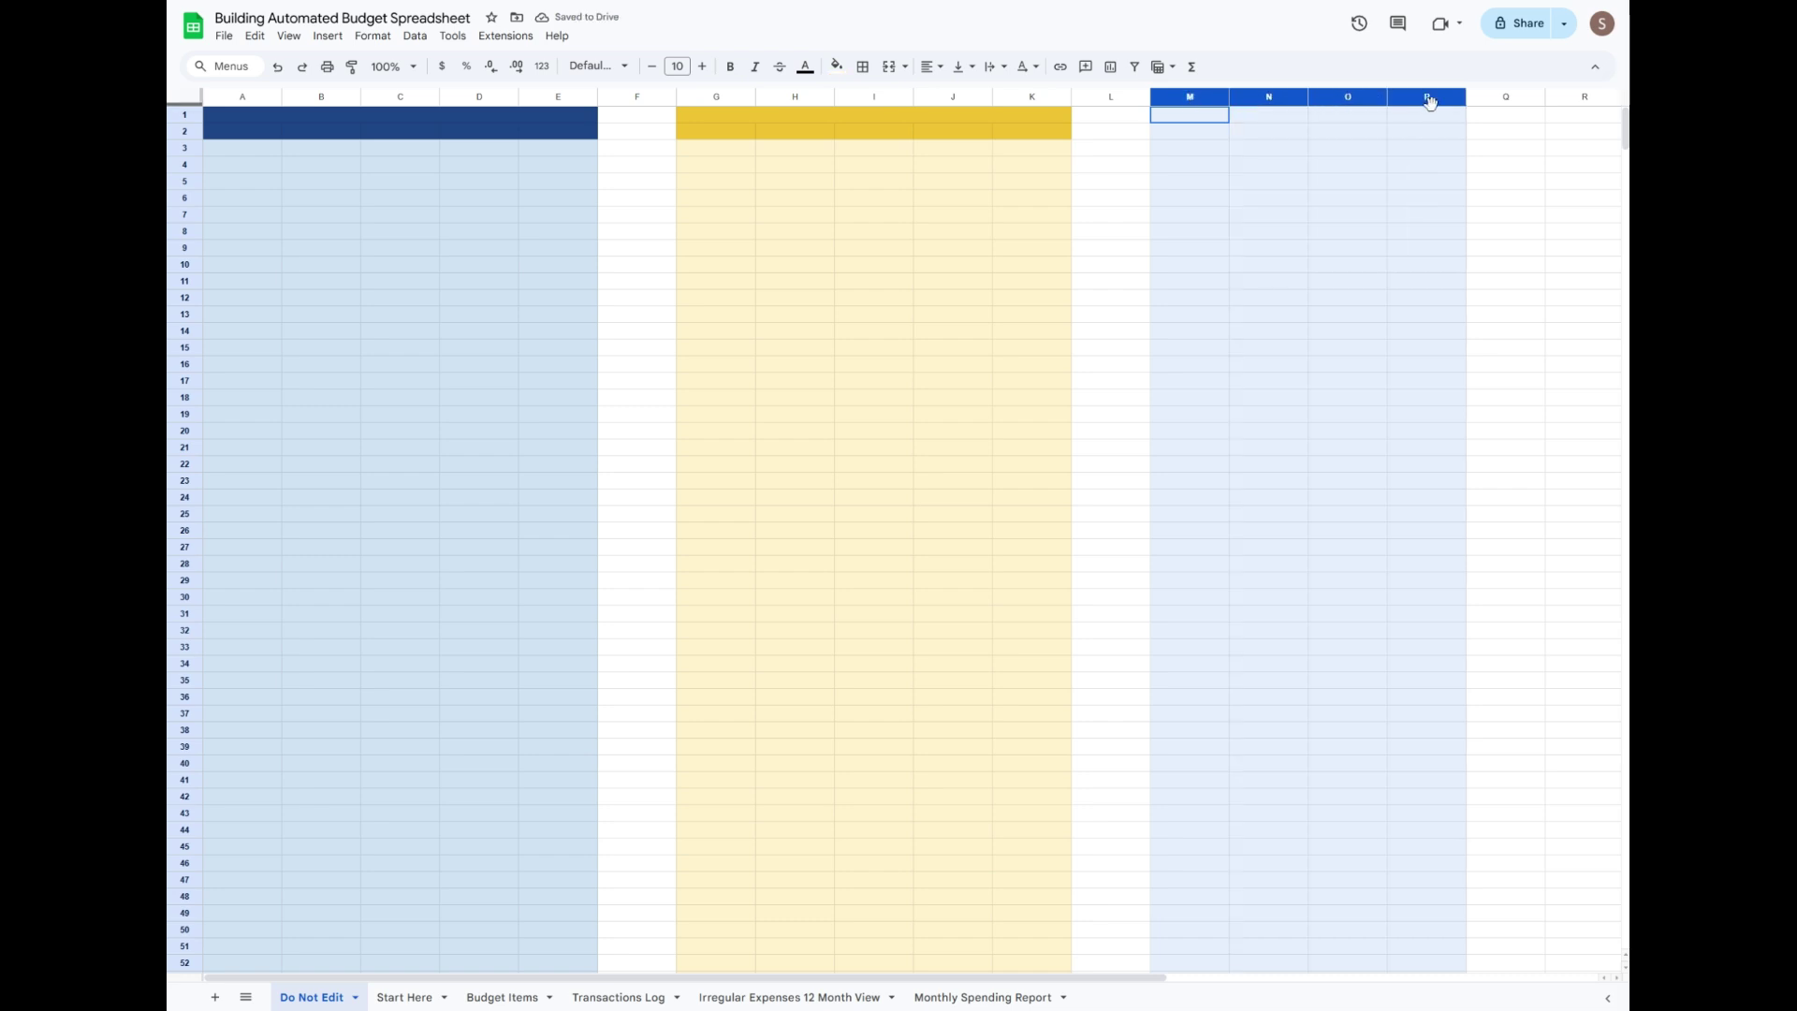
left_click(837, 68)
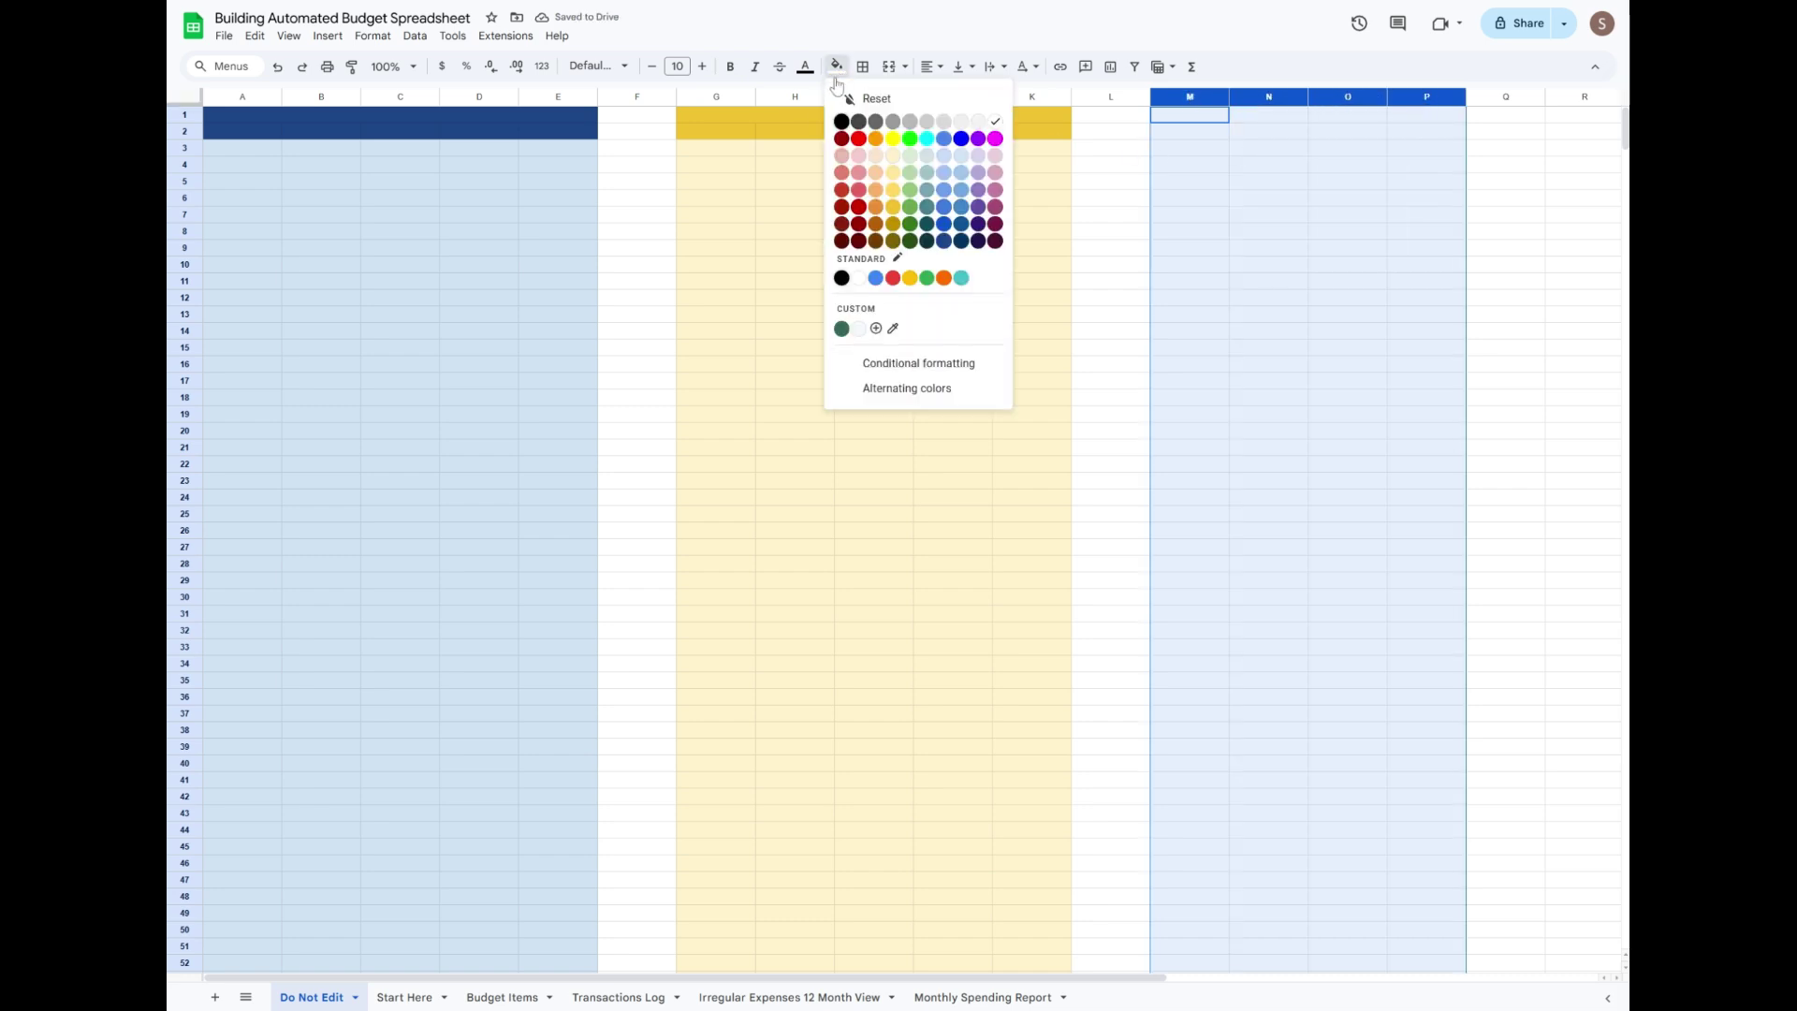
left_click(995, 162)
Fill the header cells M1:P2 with dark magenta and merge M1:P1.
left_click_drag(1188, 114, 1460, 136)
left_click(837, 67)
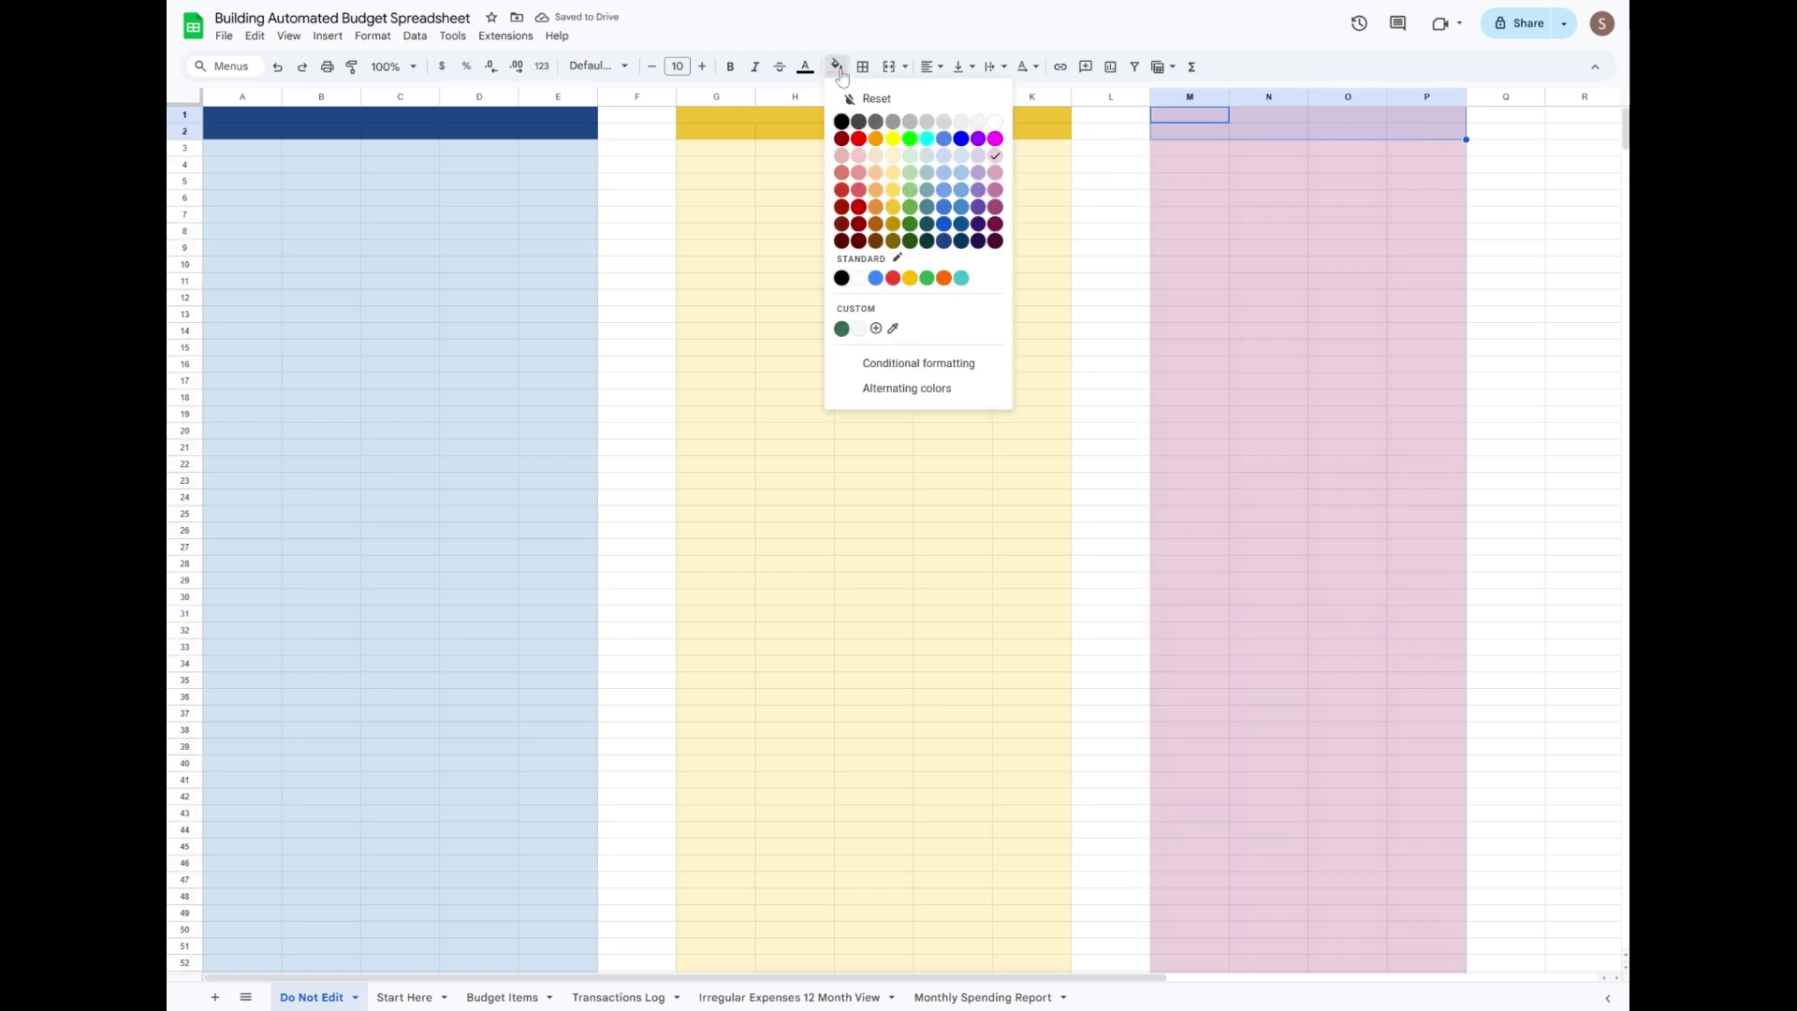
left_click(996, 207)
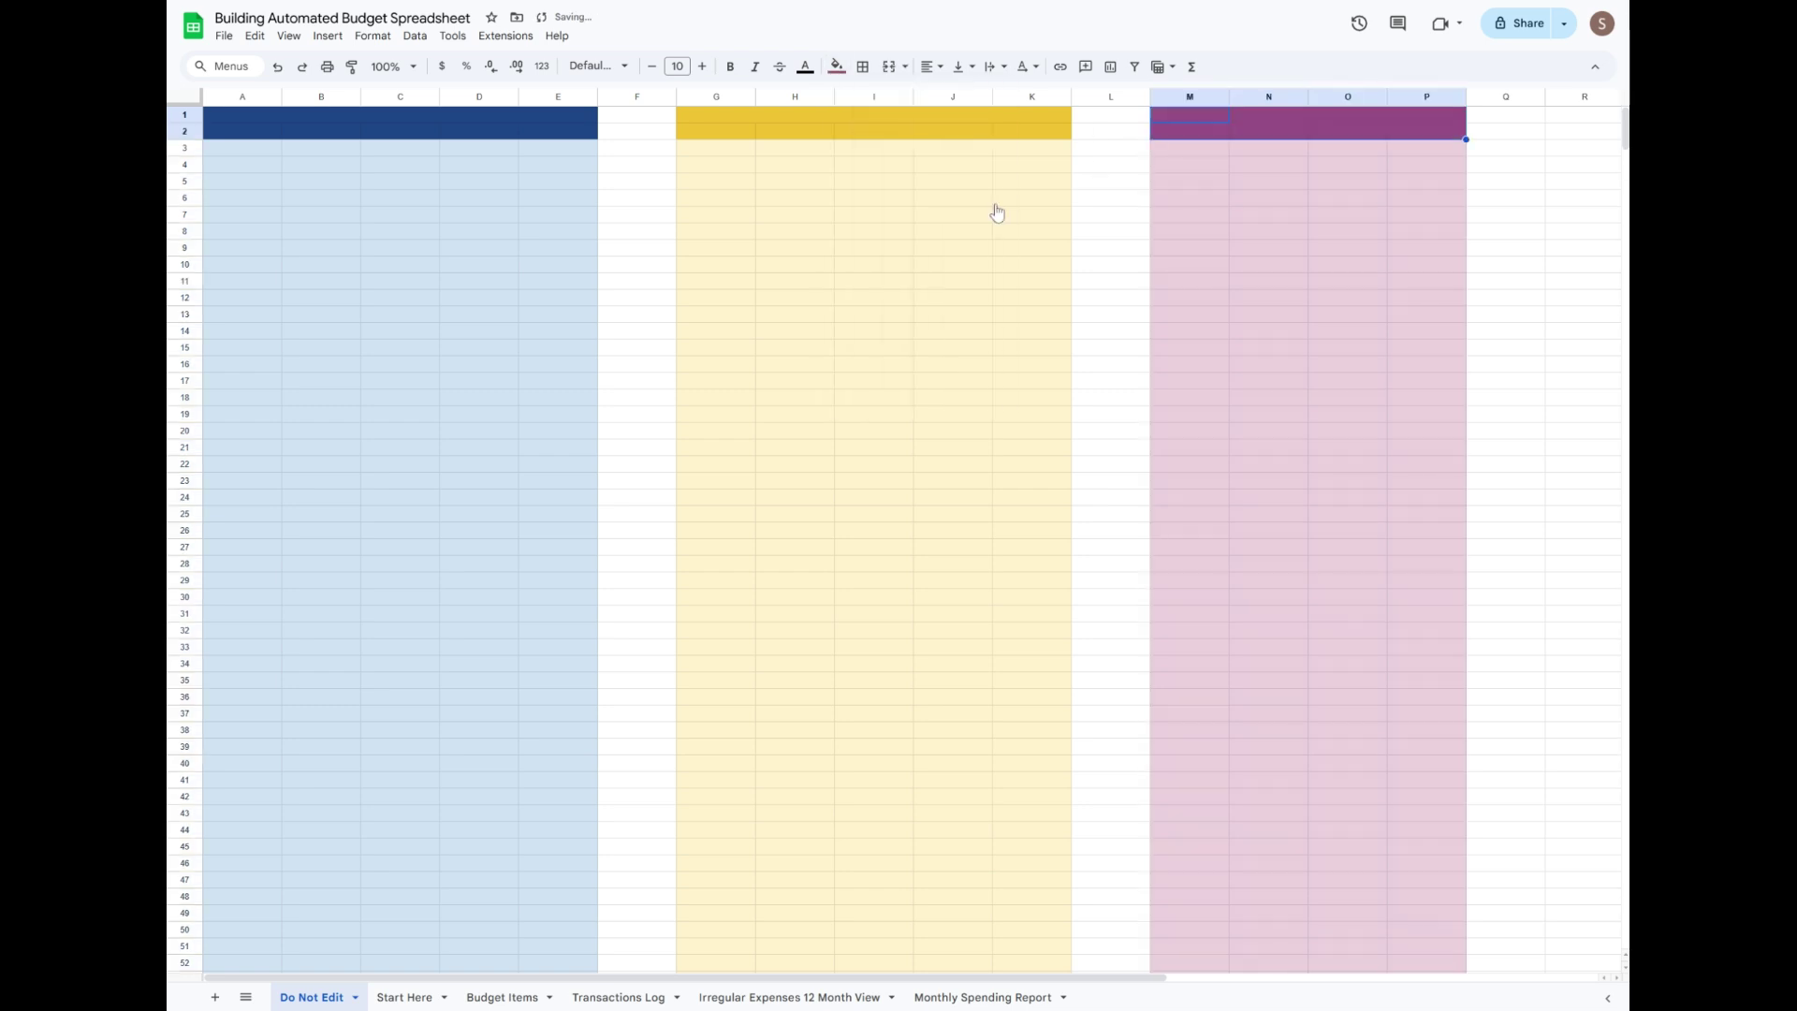
left_click_drag(1199, 113, 1408, 119)
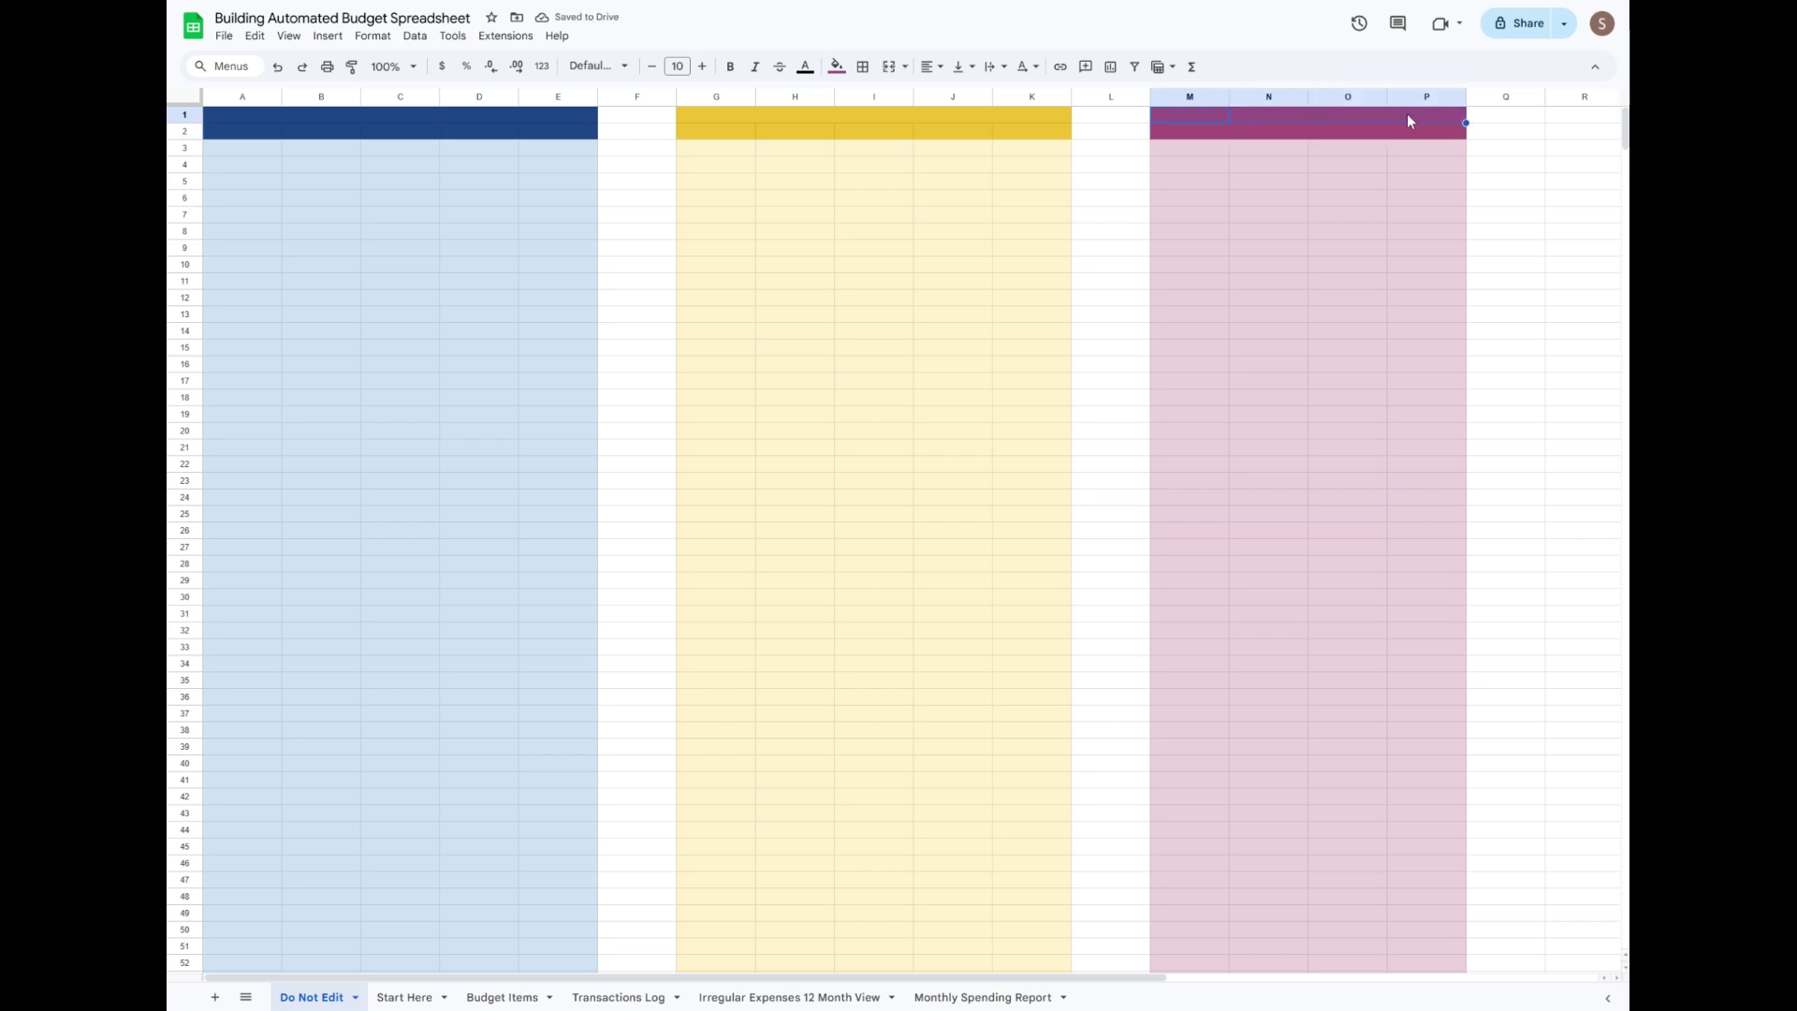
Extend the sheet beyond column Z by inserting nine columns to the right twice.
scroll(888, 972, "right", 5)
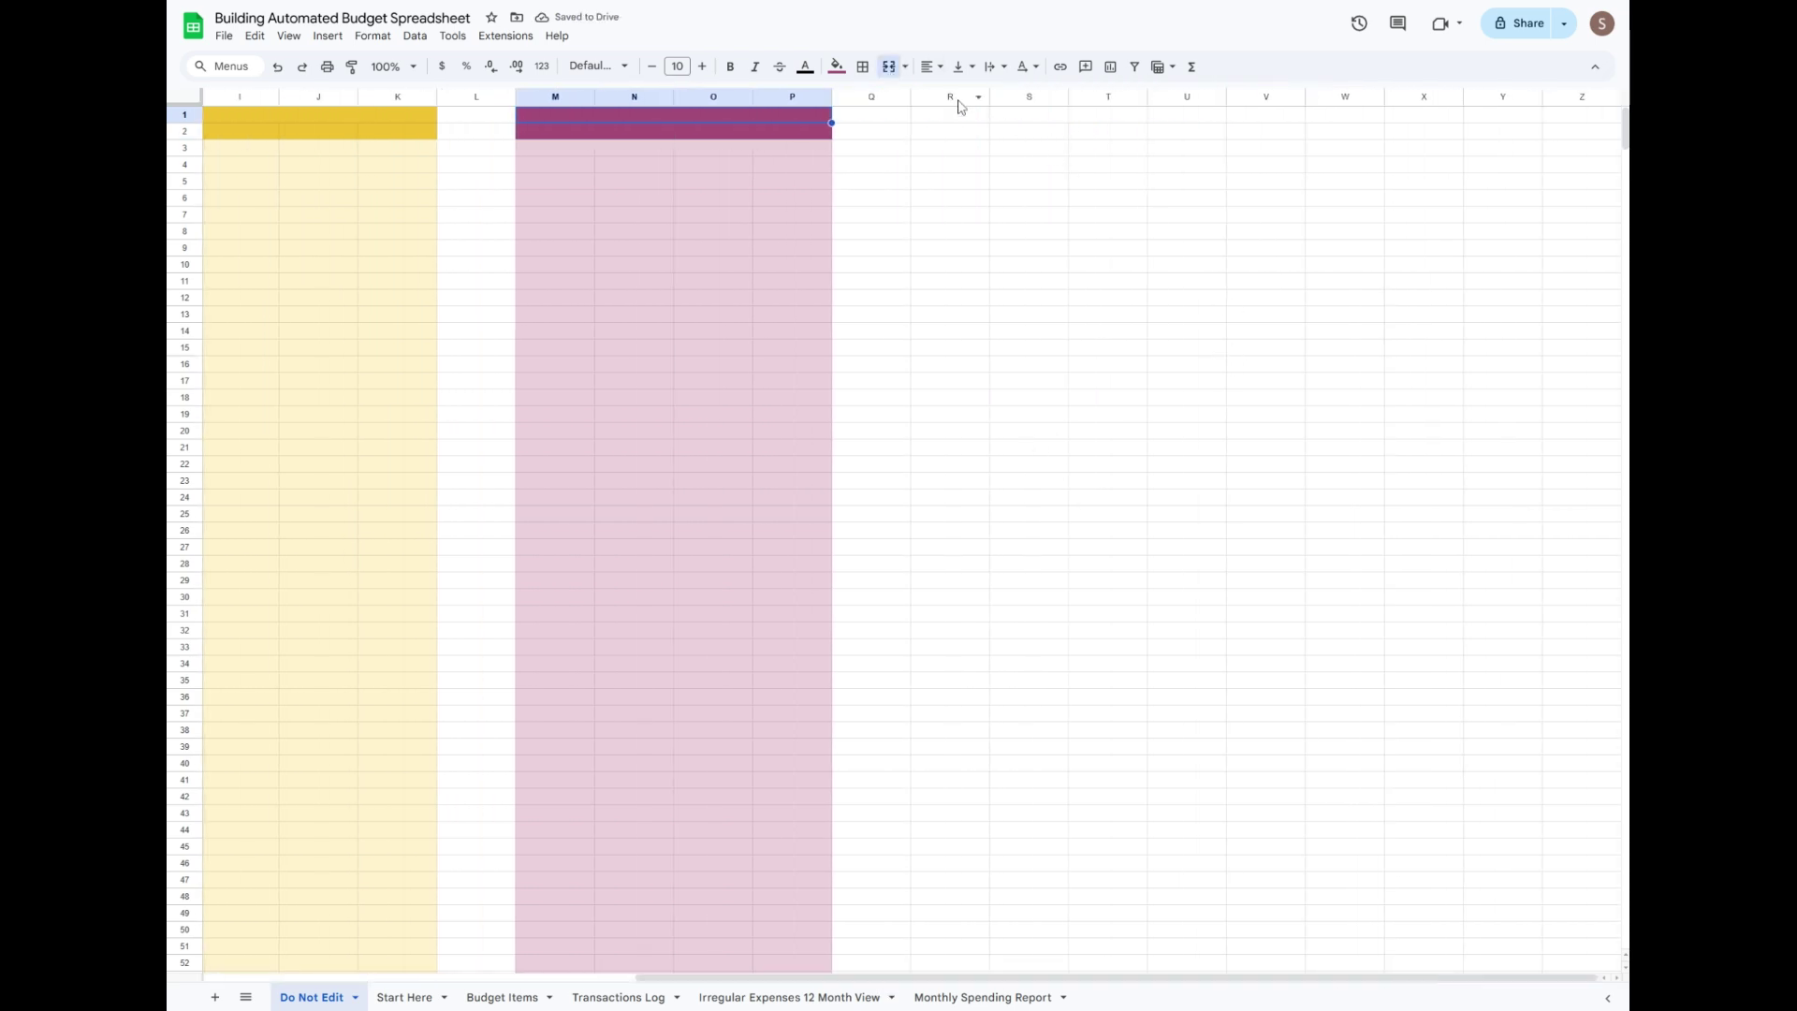
left_click_drag(961, 98, 1582, 103)
right_click(1222, 98)
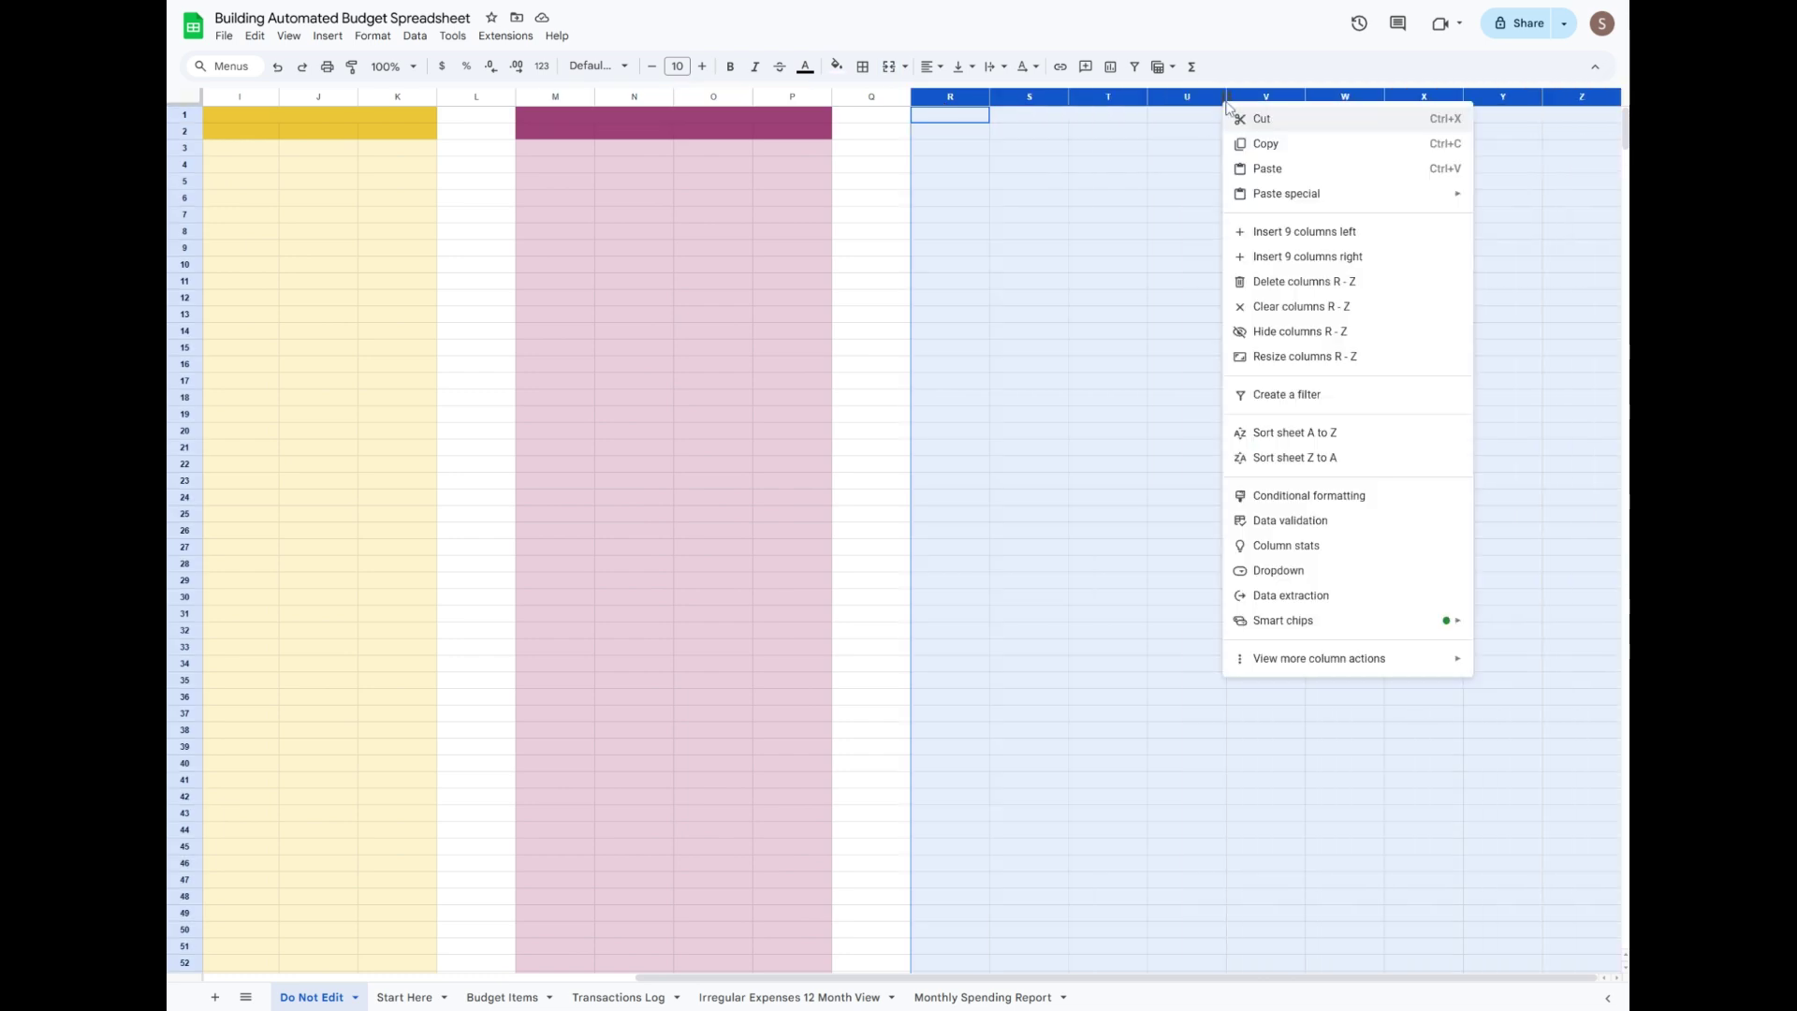
left_click(1300, 257)
right_click(1554, 107)
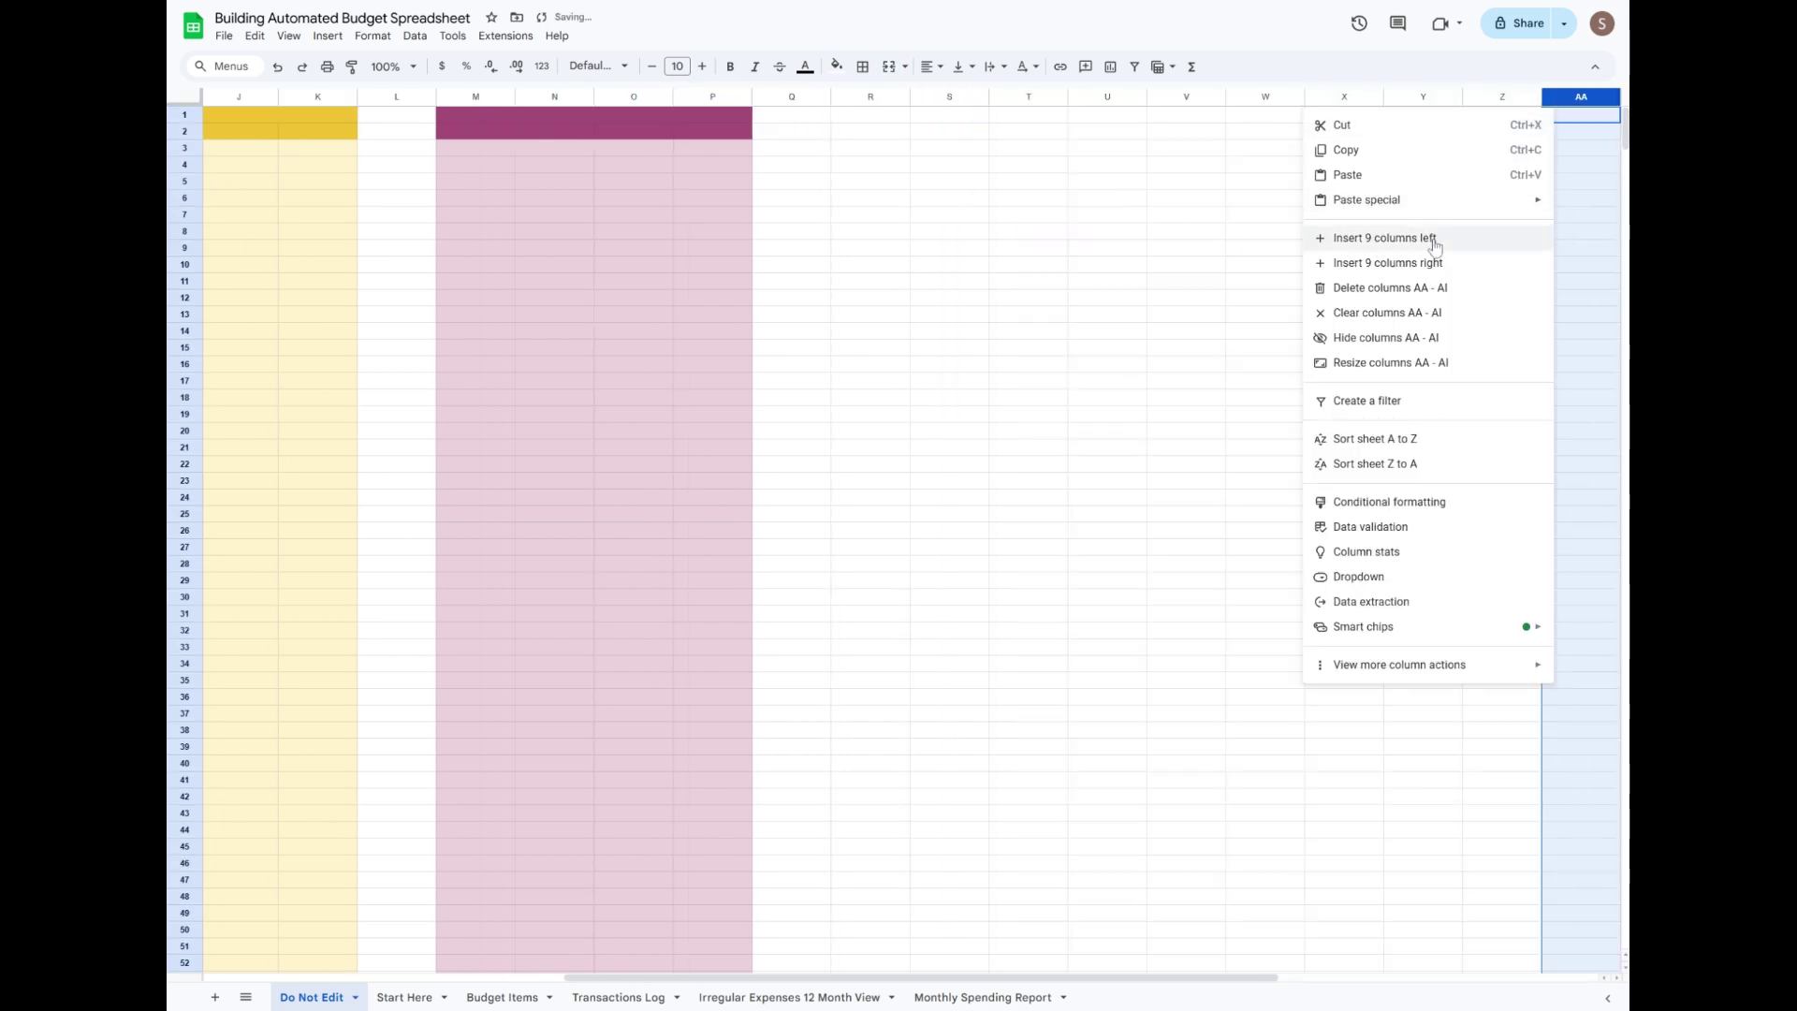
left_click(1438, 263)
left_click(1185, 248)
Fill columns R through U with light orange, leaving column Q blank as a spacer.
left_click_drag(1126, 985, 827, 976)
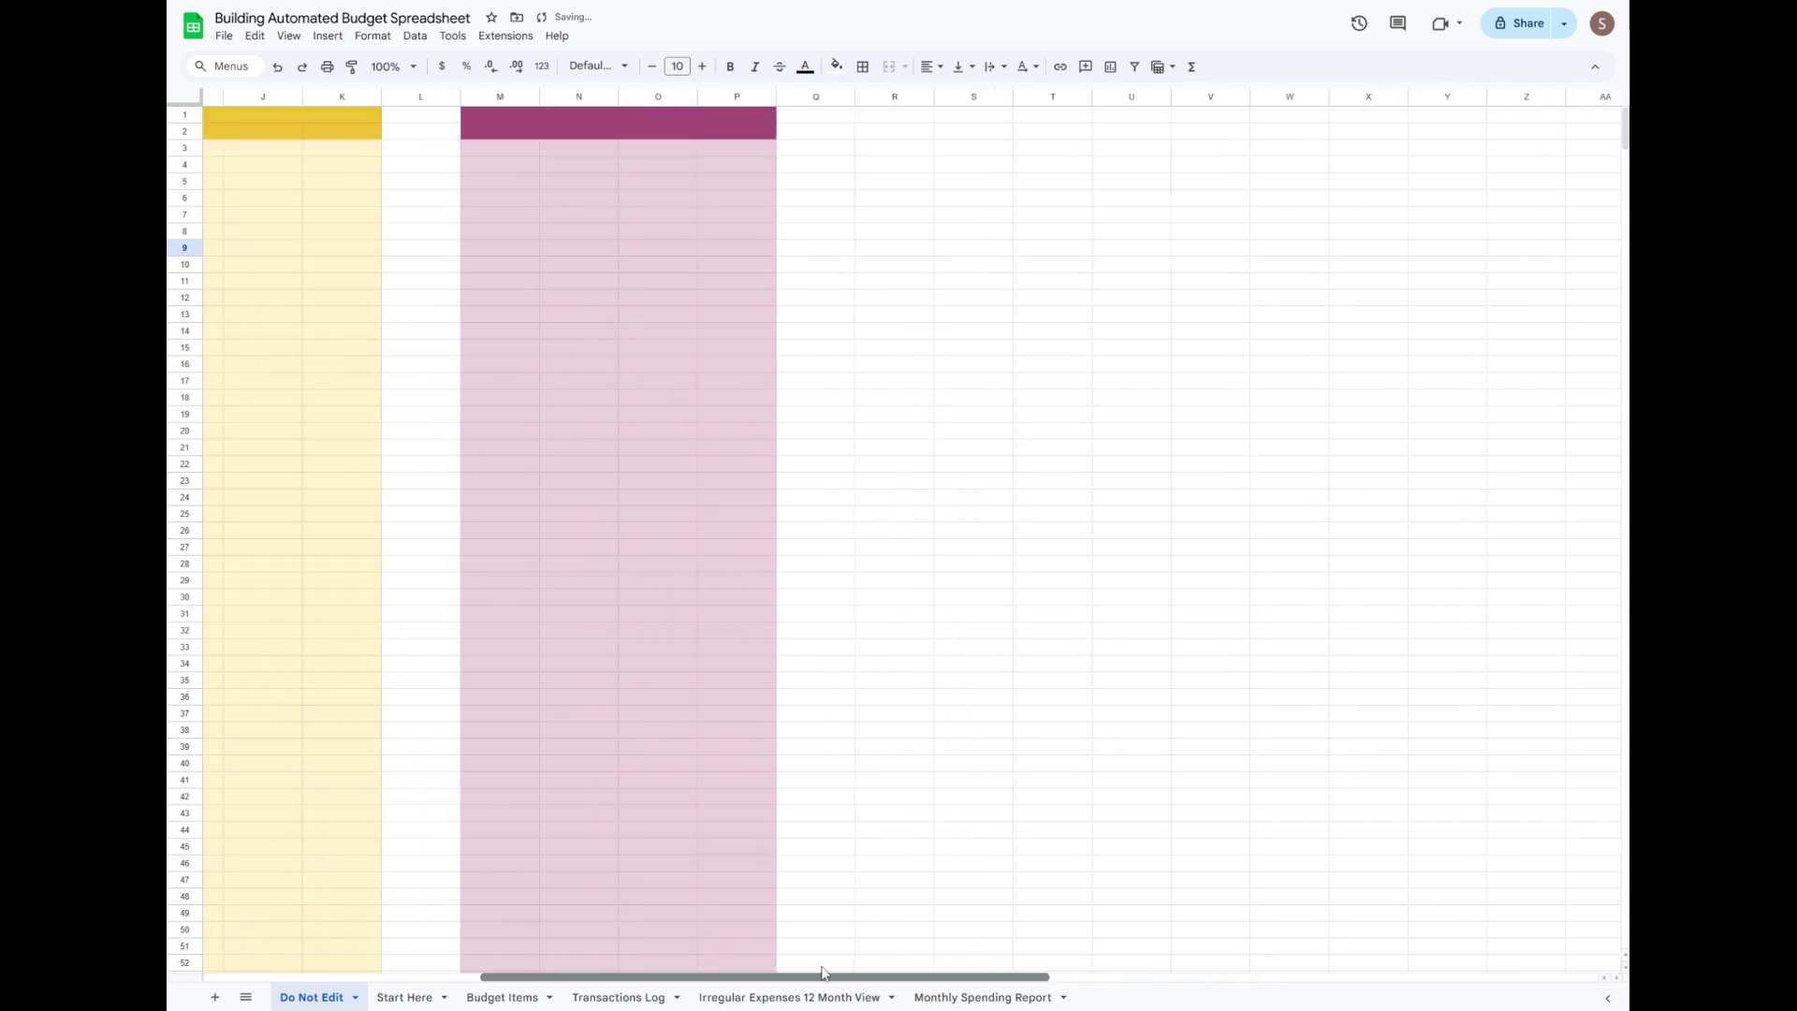
left_click_drag(914, 116, 1189, 138)
left_click_drag(933, 96, 1157, 96)
left_click(838, 67)
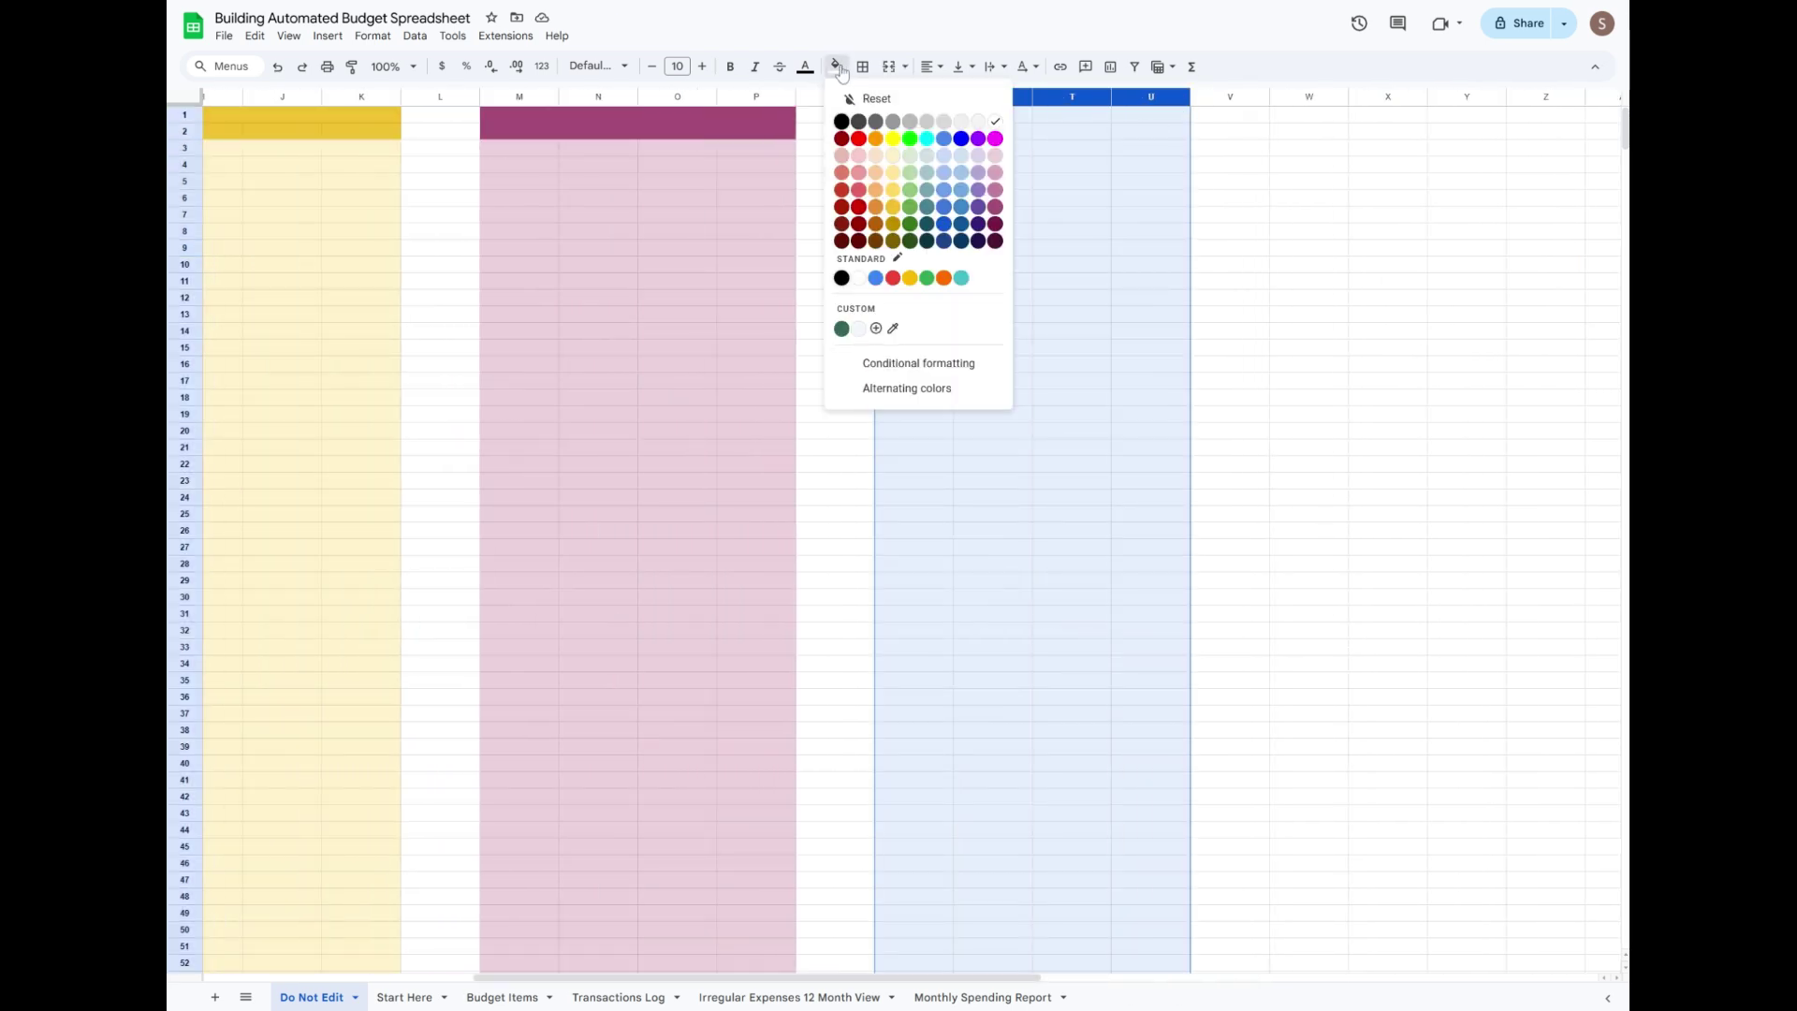
left_click(878, 165)
Fill the header cells R1:U2 with dark orange and merge R1:U1.
left_click_drag(937, 119, 1157, 134)
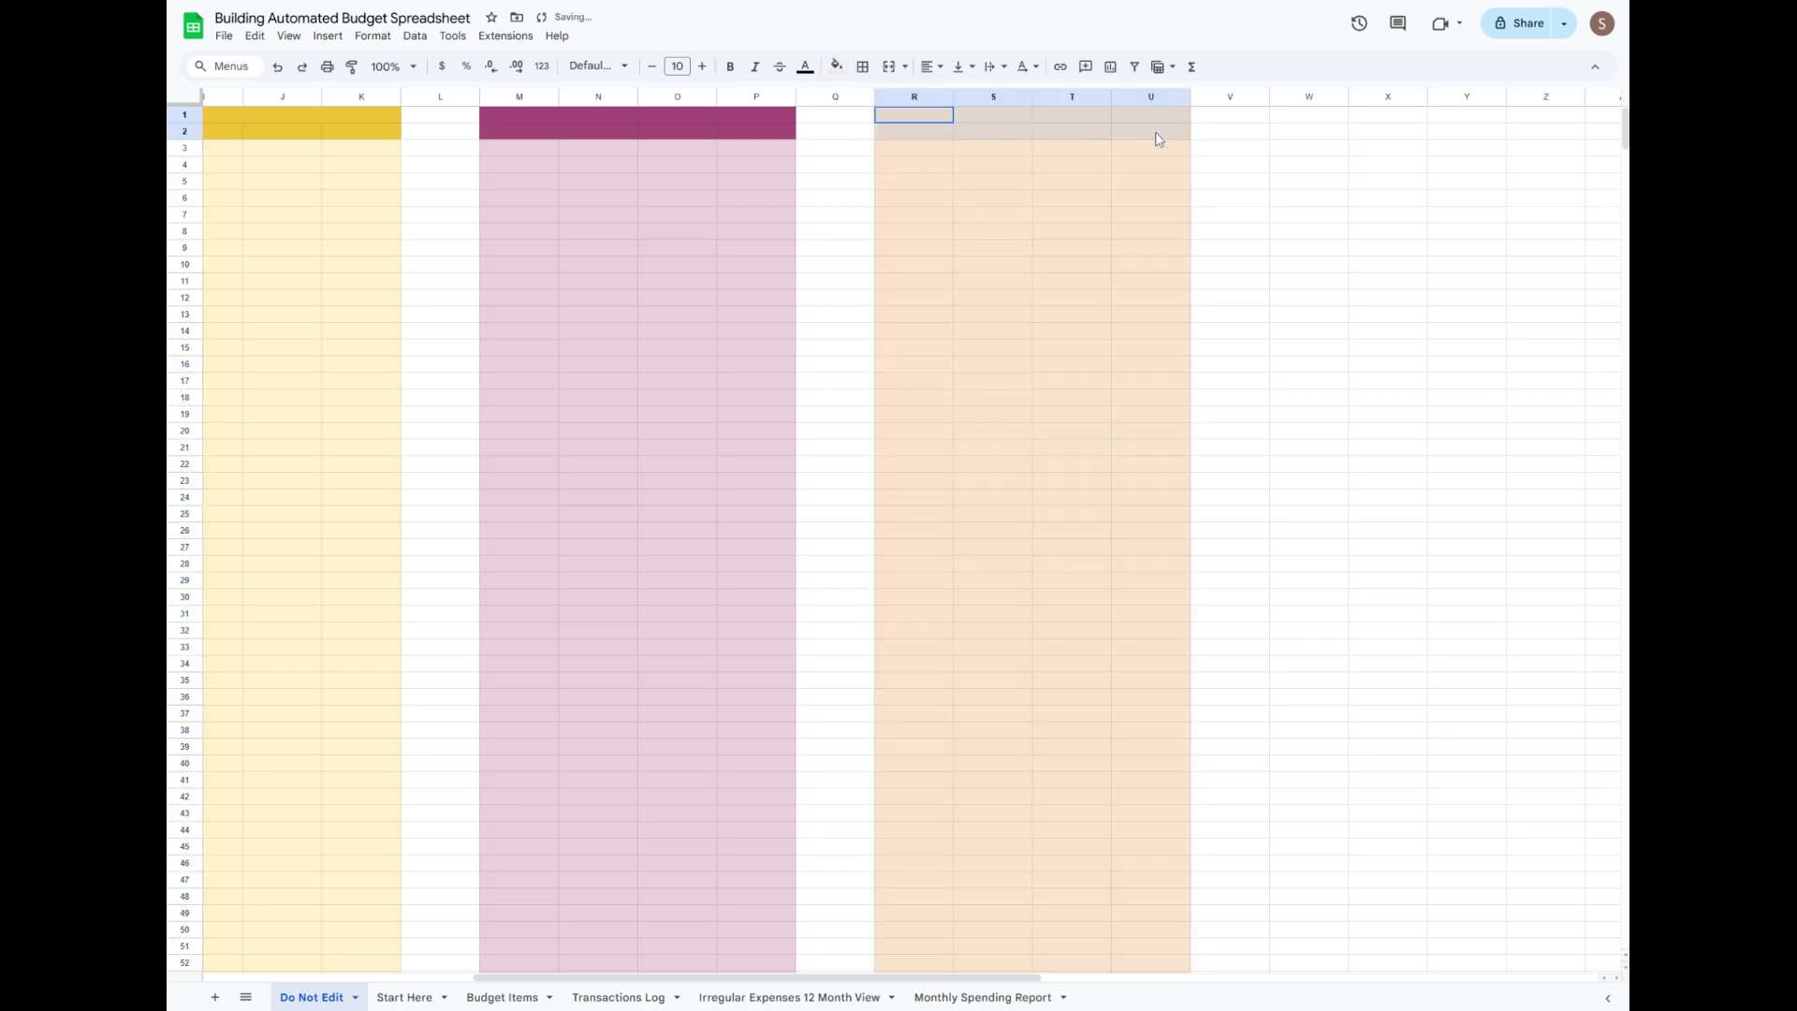
left_click(837, 67)
left_click(901, 206)
left_click_drag(922, 114, 1159, 112)
left_click(892, 73)
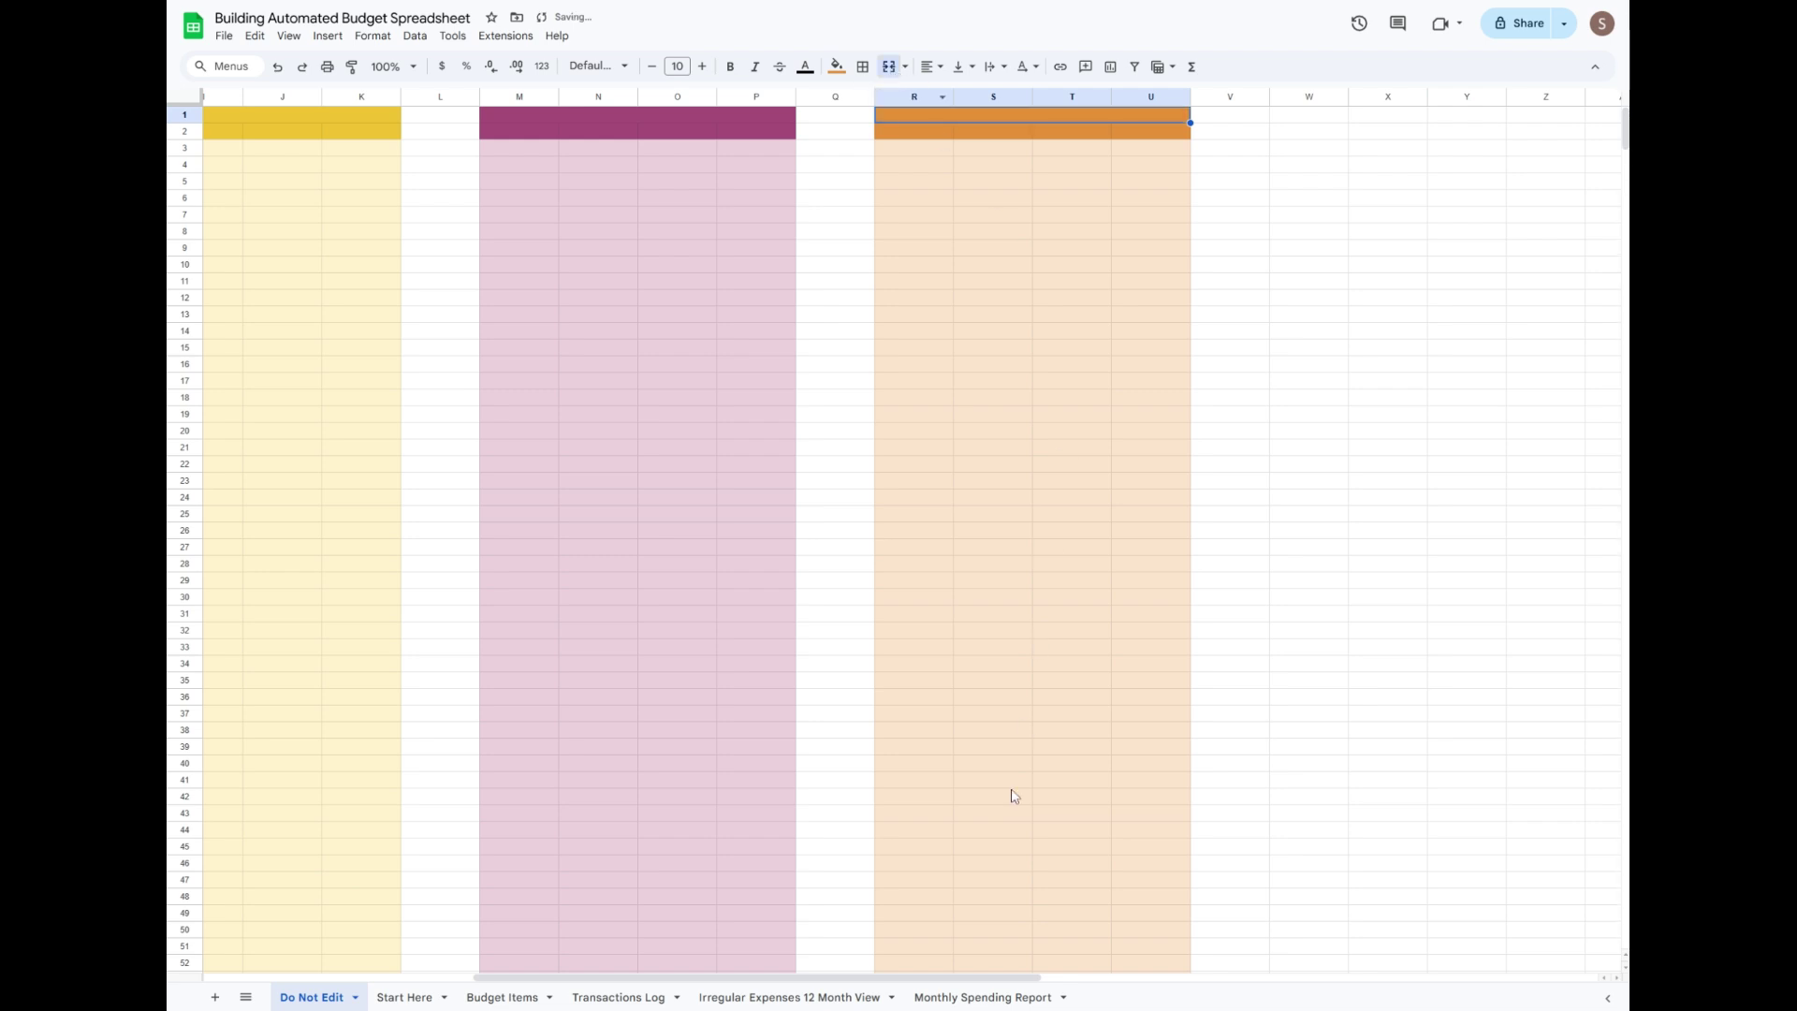
Fill columns W through Z with light teal, leaving column V blank as a spacer.
left_click_drag(1007, 977, 1316, 979)
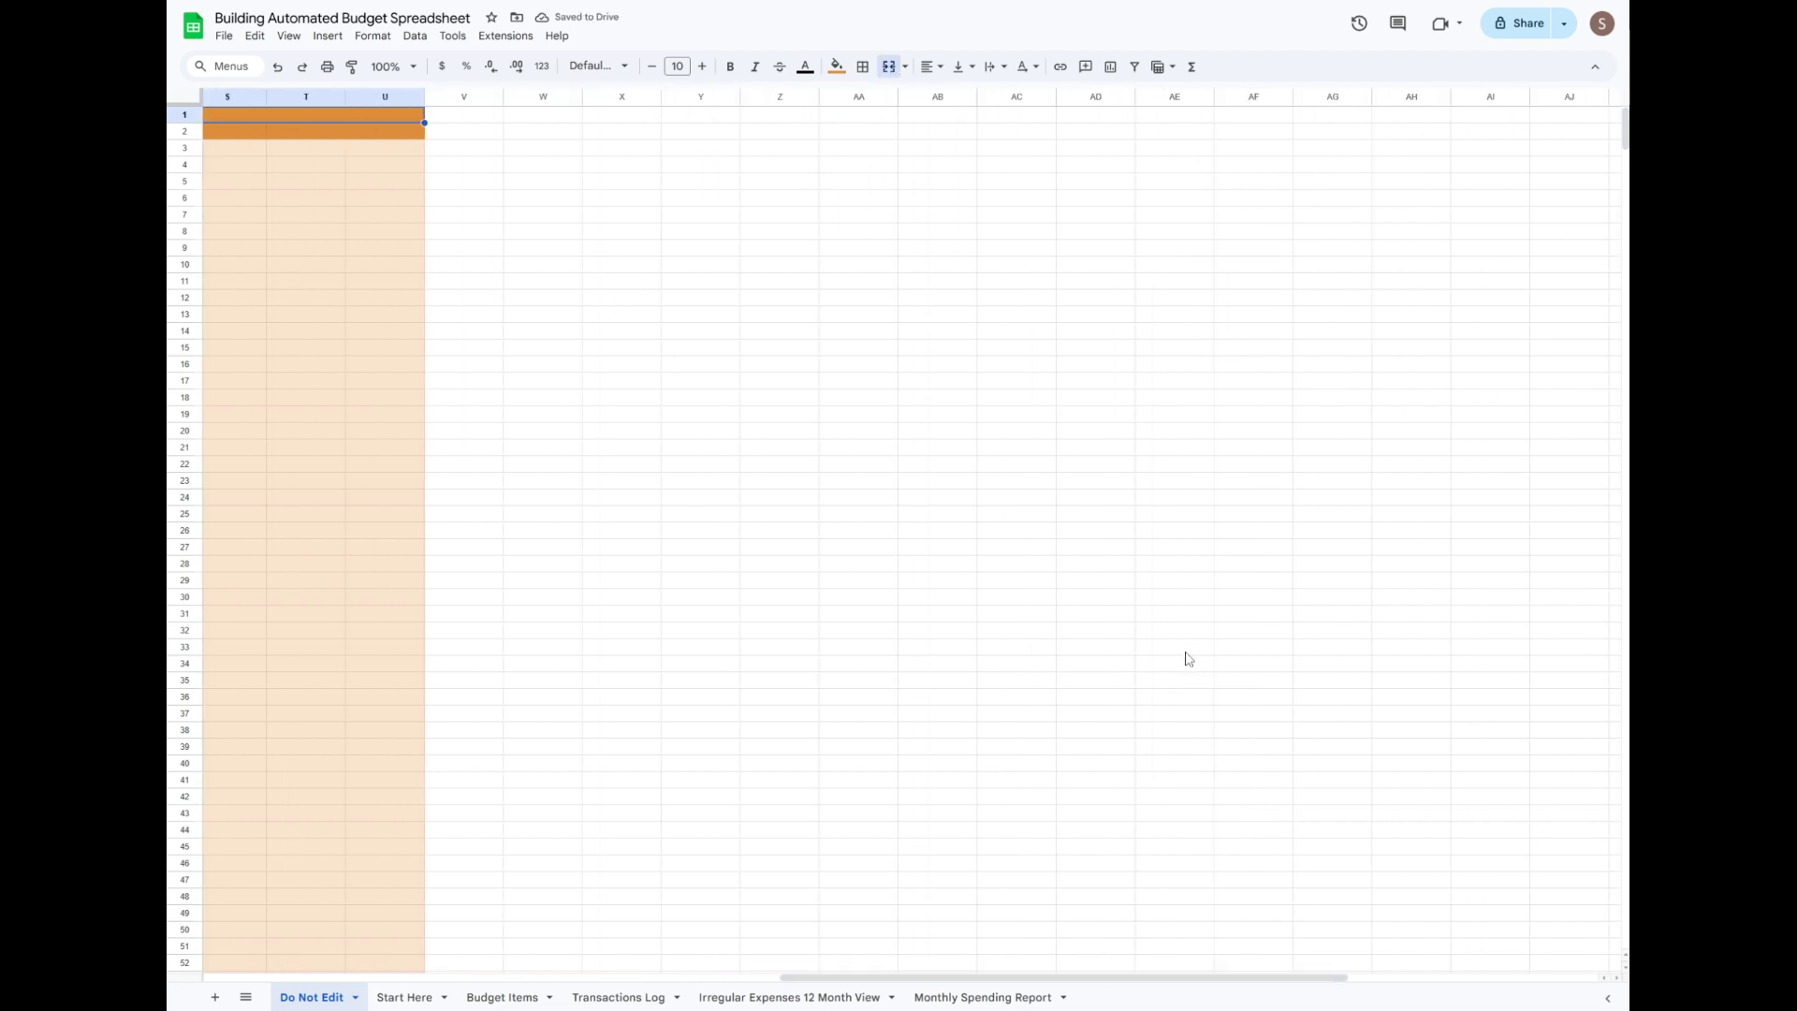
left_click_drag(569, 97, 791, 98)
left_click(839, 67)
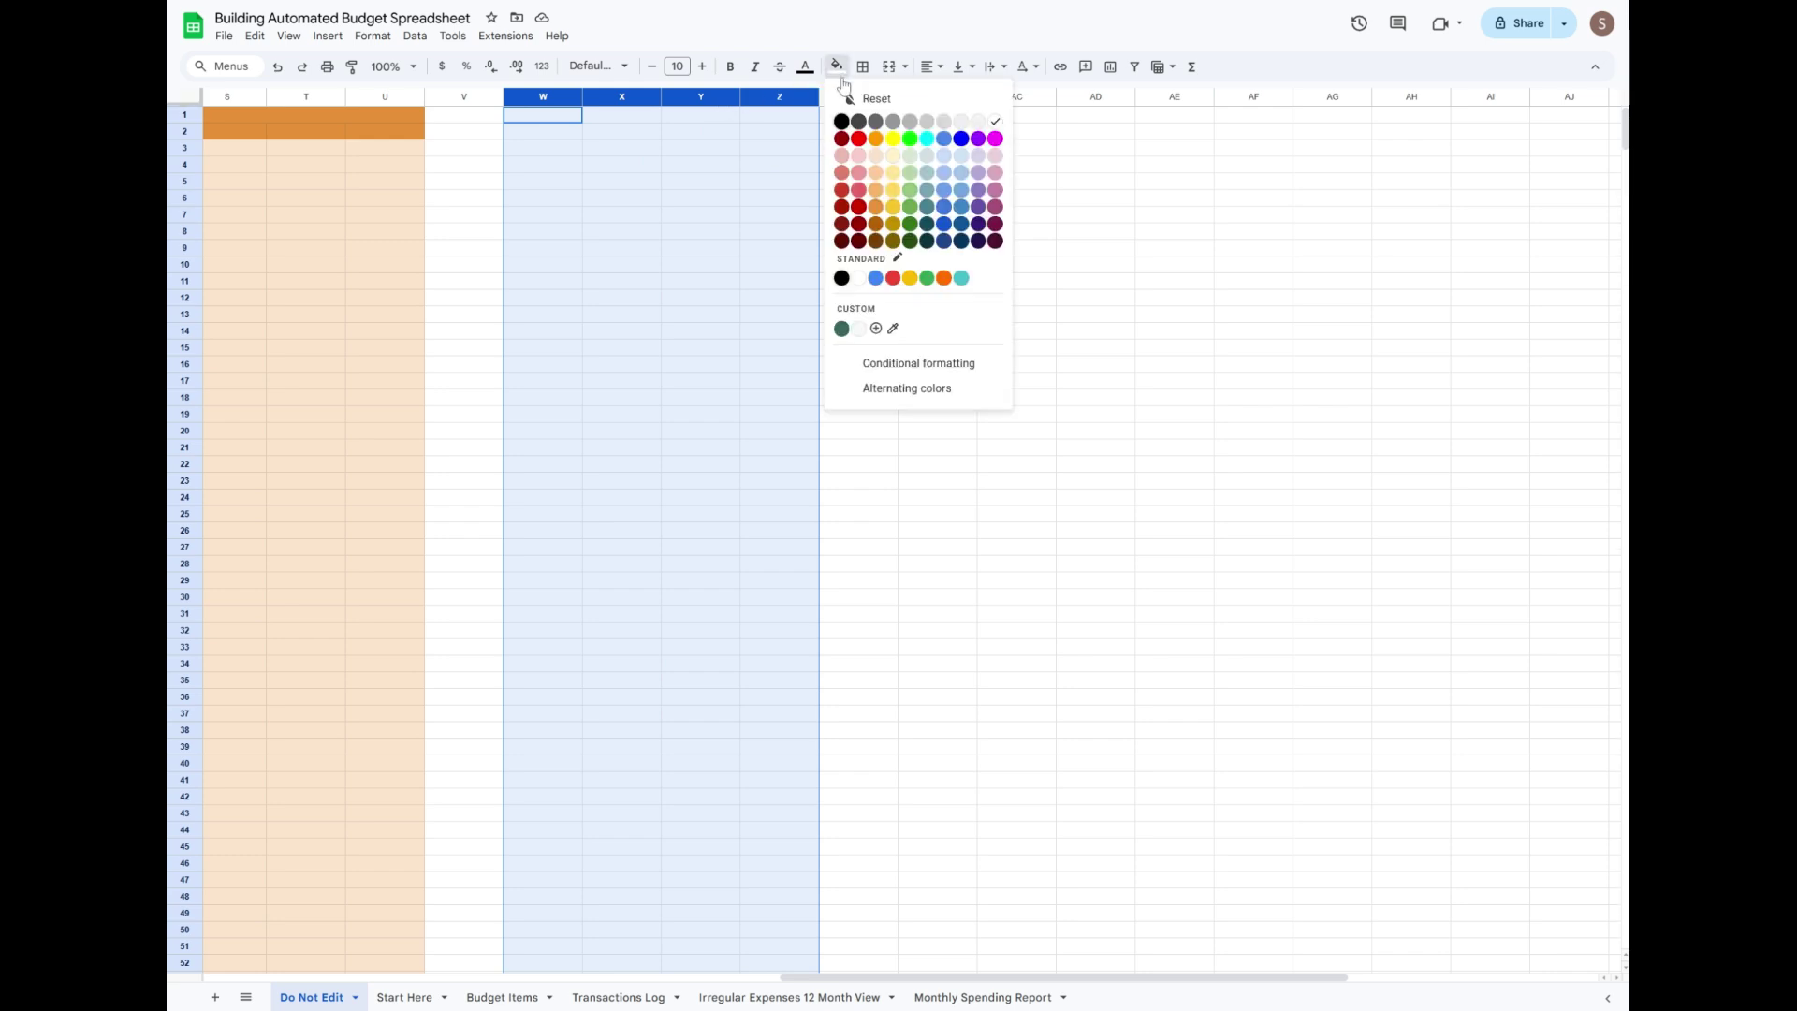
left_click(927, 157)
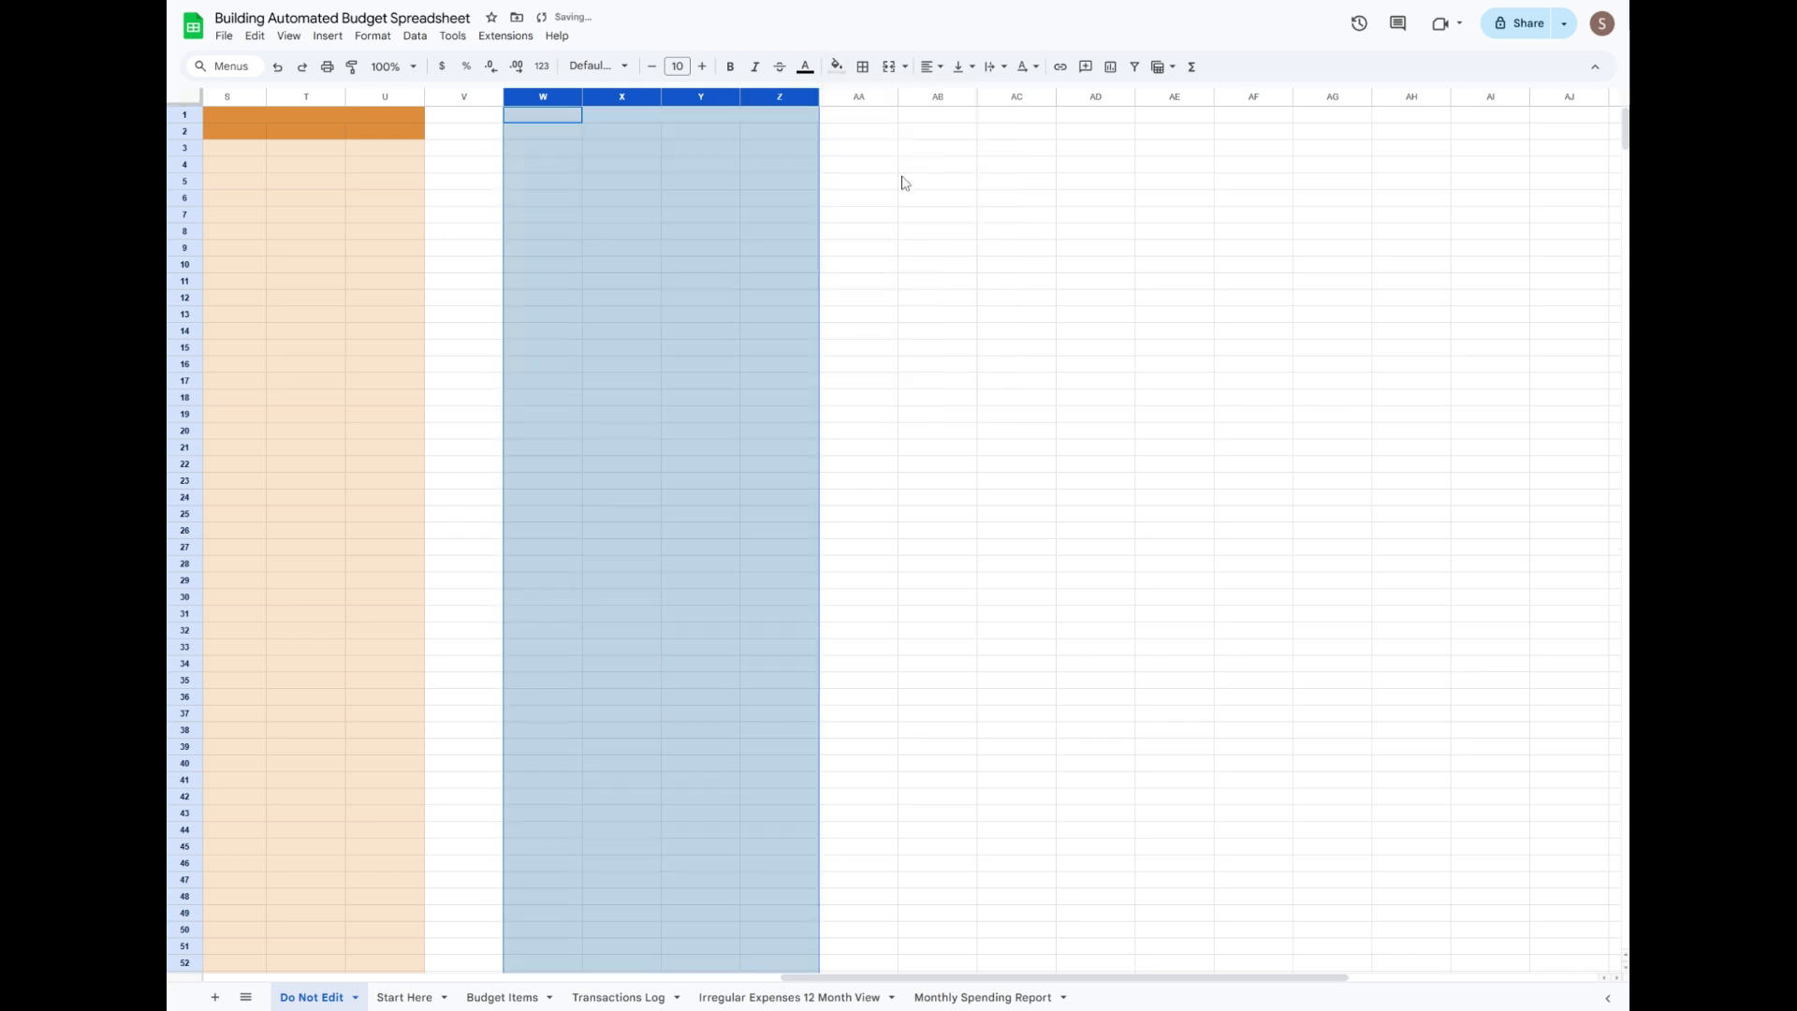
Fill the header cells W1:Z2 with dark teal and merge W1:Z1.
left_click_drag(564, 110, 814, 134)
left_click(840, 69)
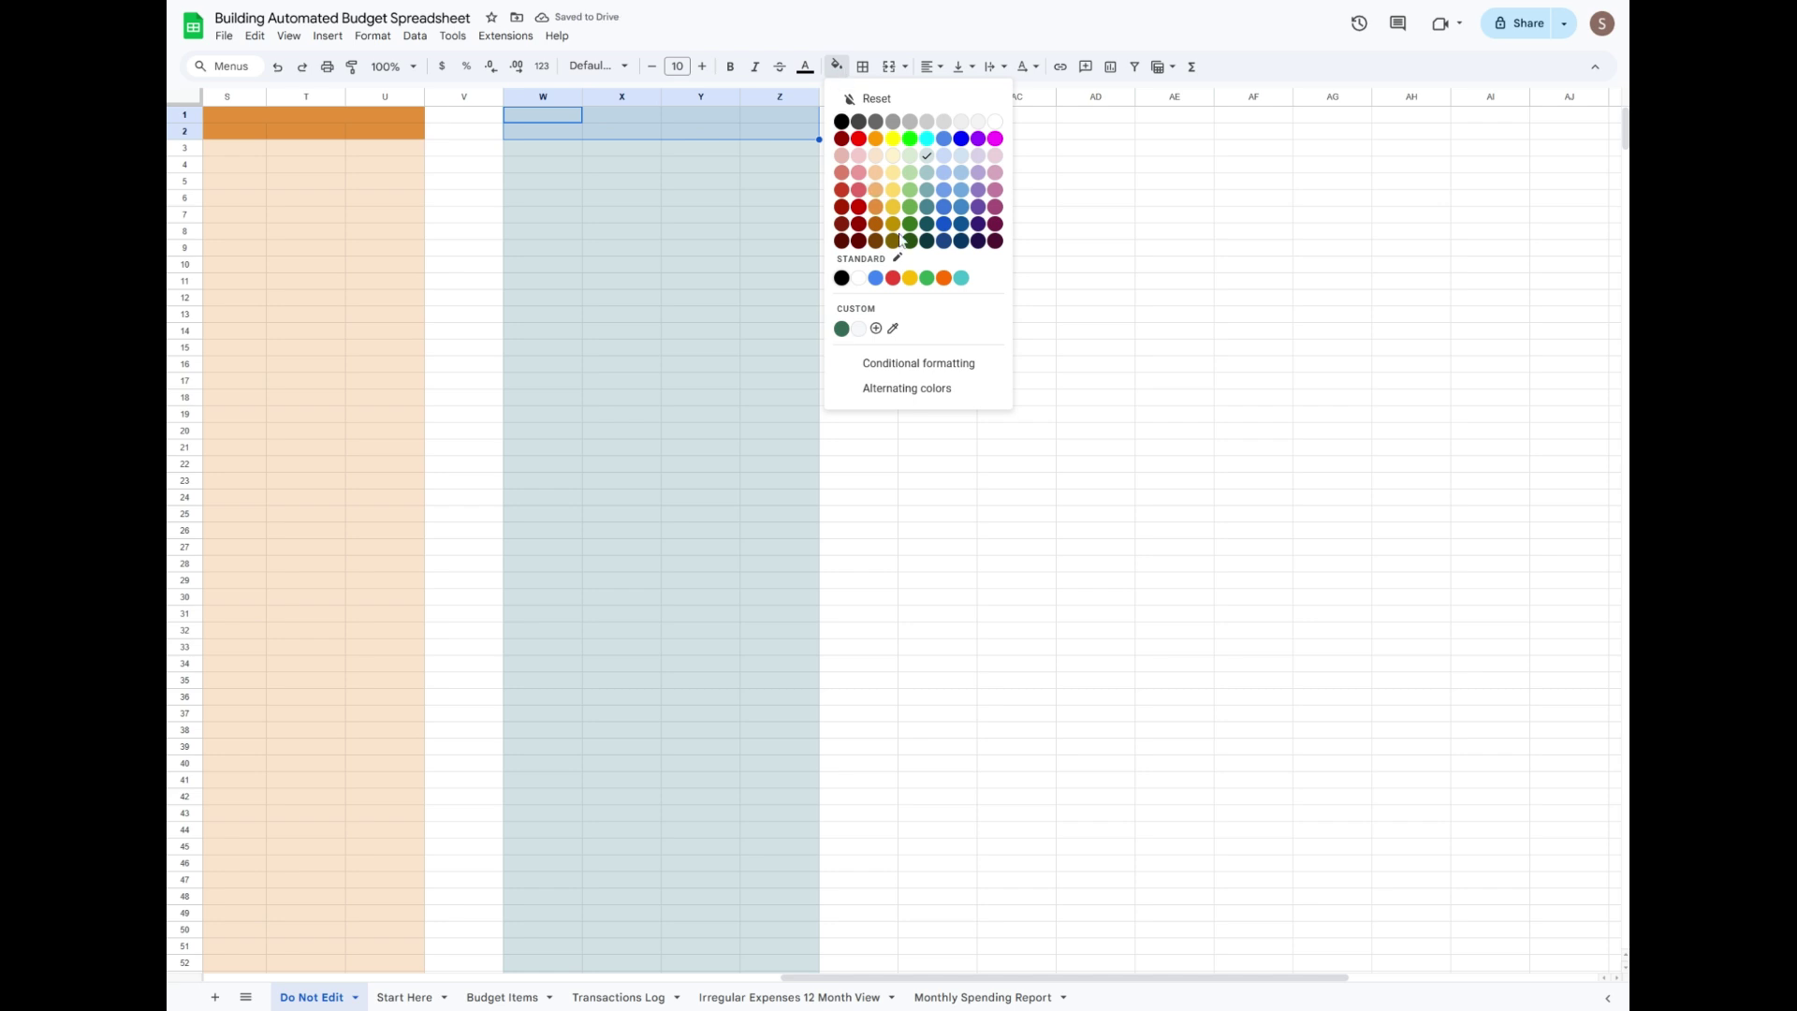
left_click(927, 210)
left_click_drag(575, 116, 767, 120)
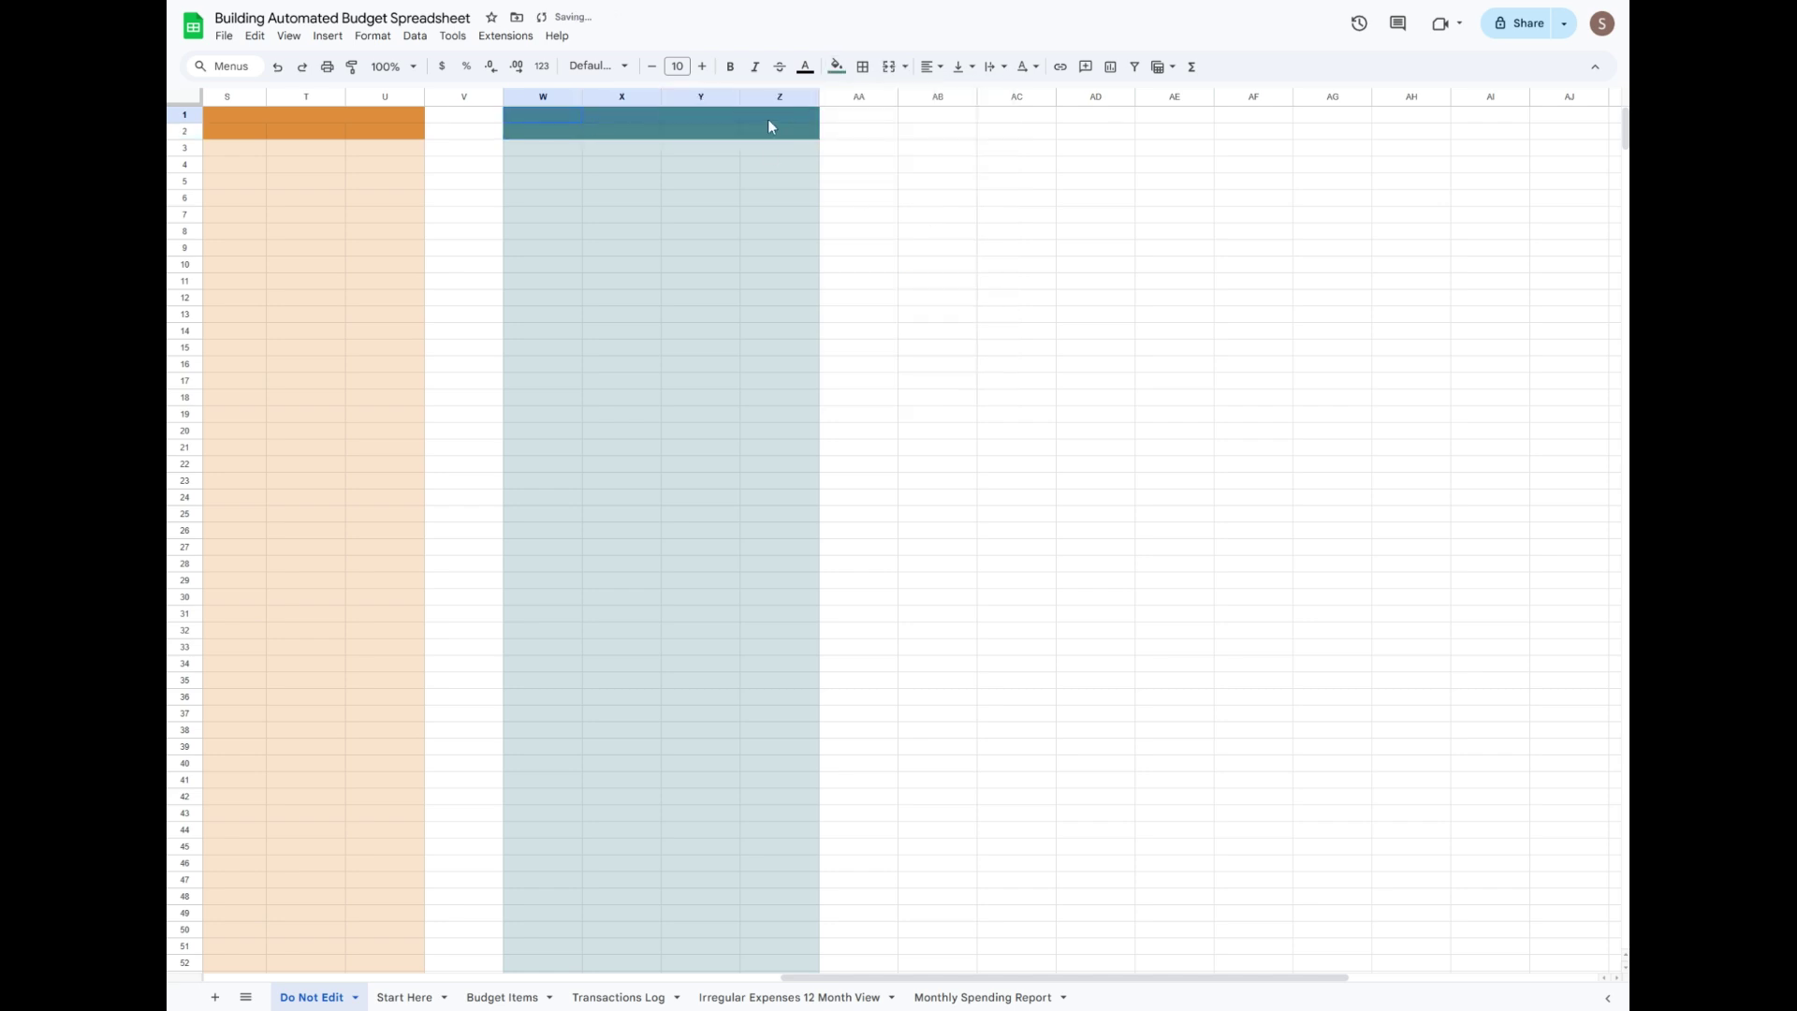
left_click(888, 69)
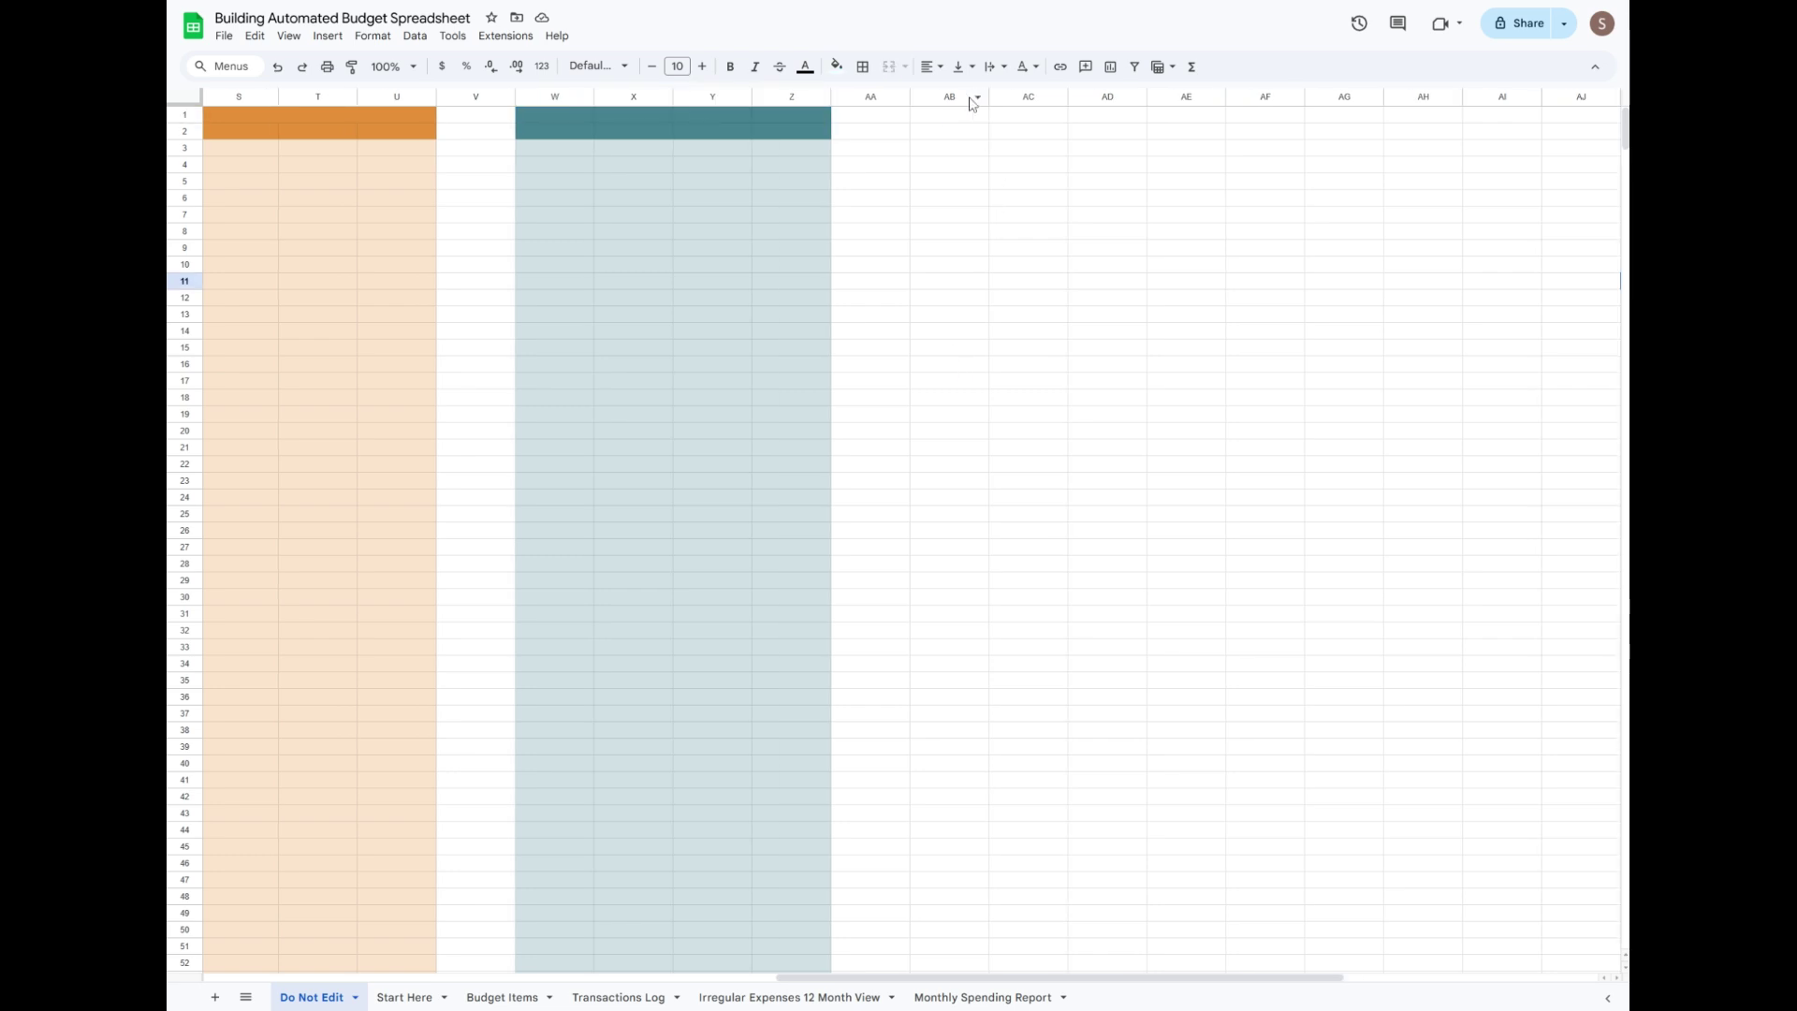
Fill columns AB through AJ with light purple, leaving column AA blank as a spacer.
left_click_drag(972, 98, 1553, 120)
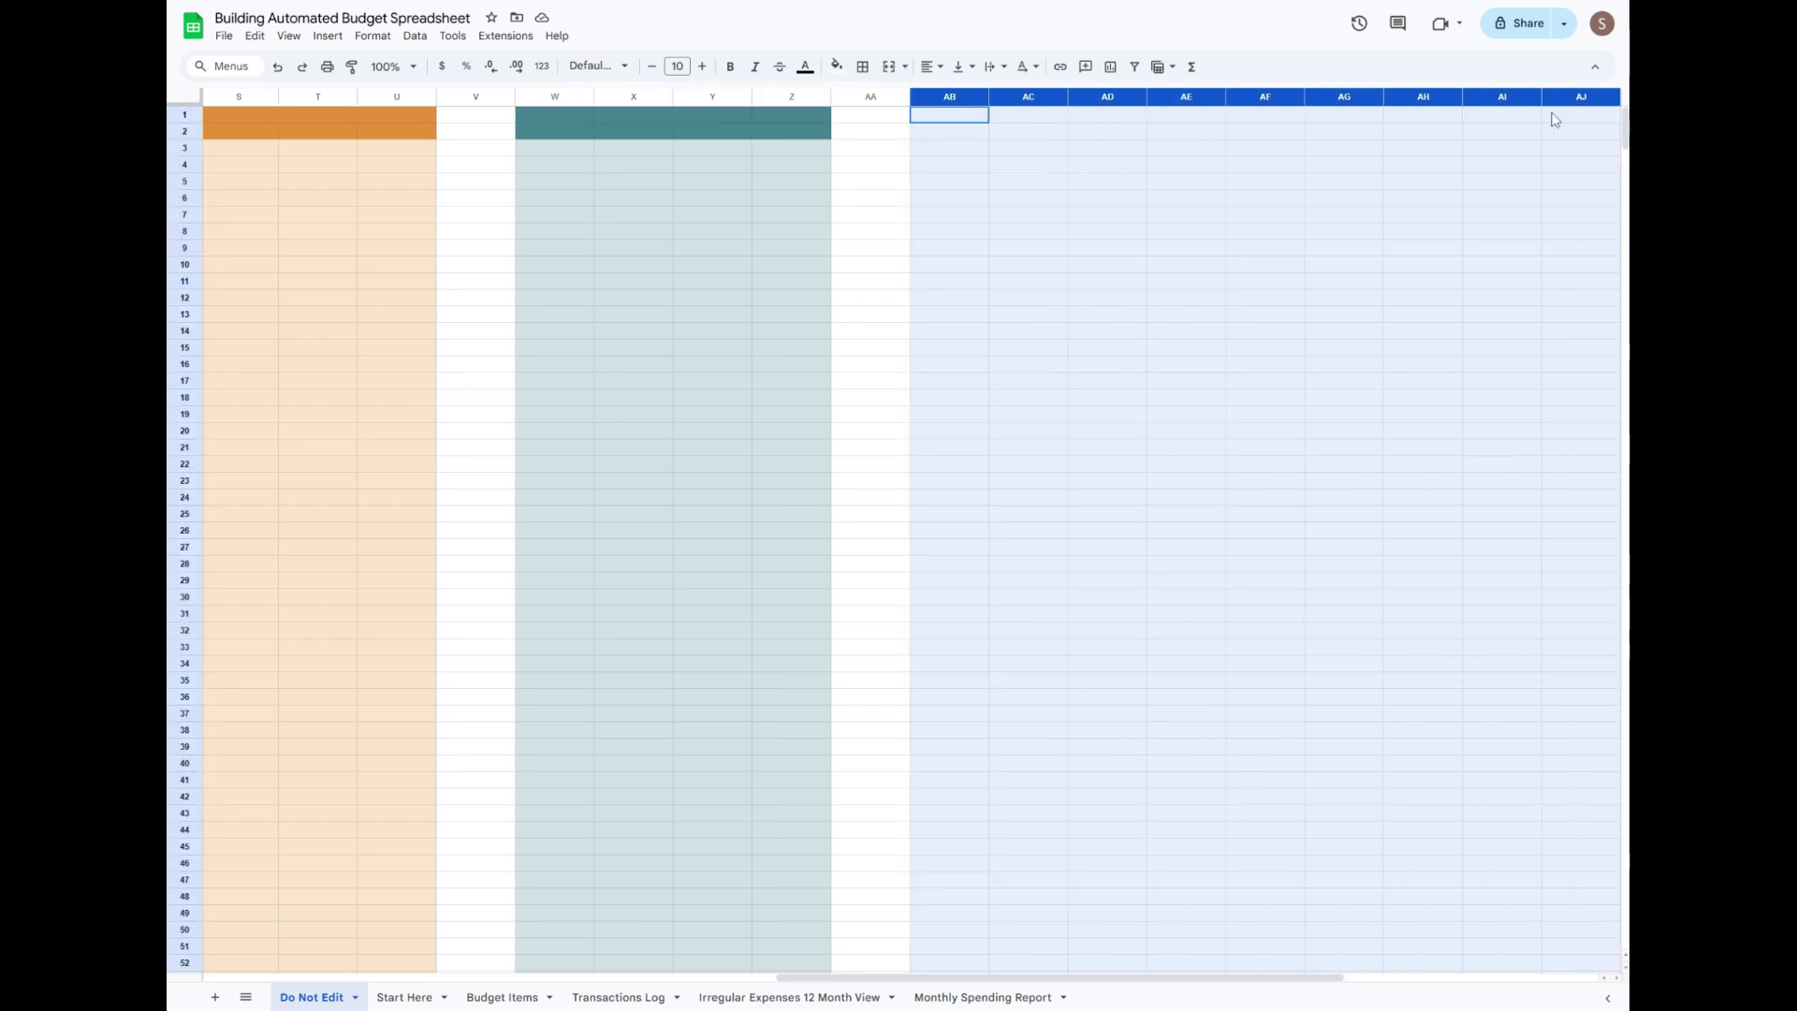
left_click(836, 66)
left_click(980, 158)
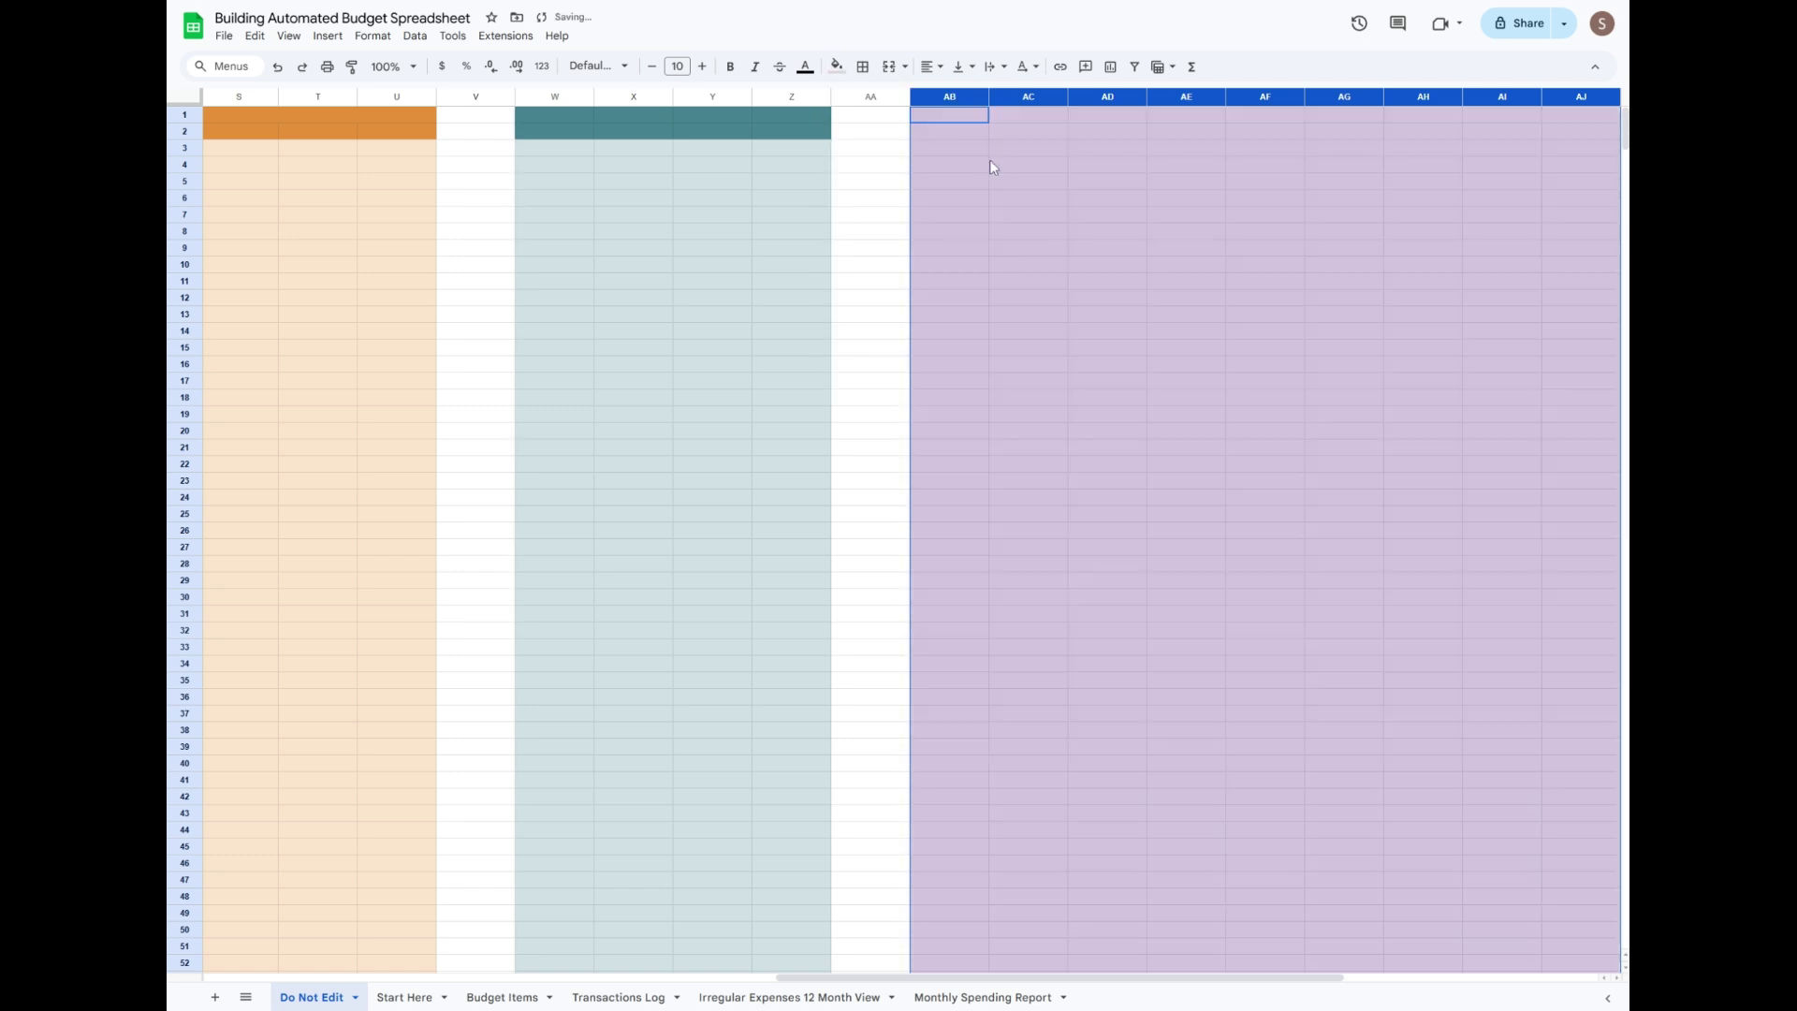
Fill the header cells AB1:AJ2 with dark magenta and merge AB1:AJ1.
left_click_drag(972, 116, 1557, 131)
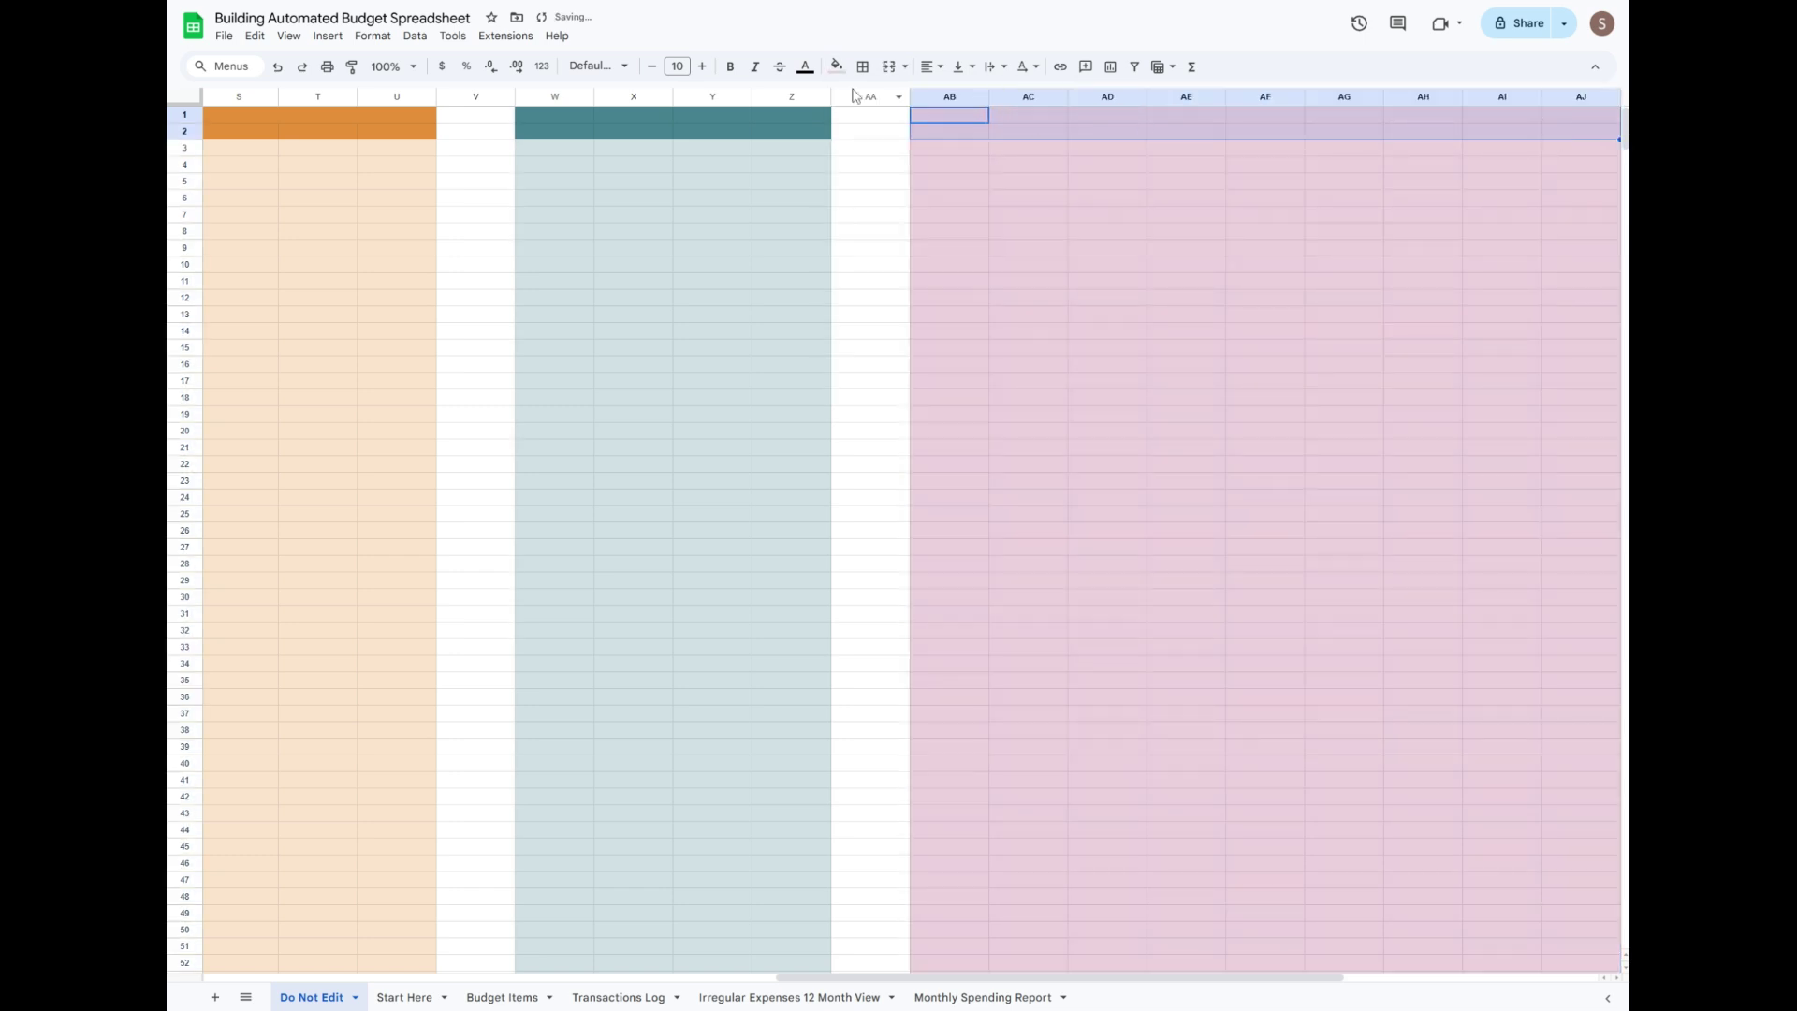
left_click(836, 66)
left_click(995, 224)
left_click(1067, 215)
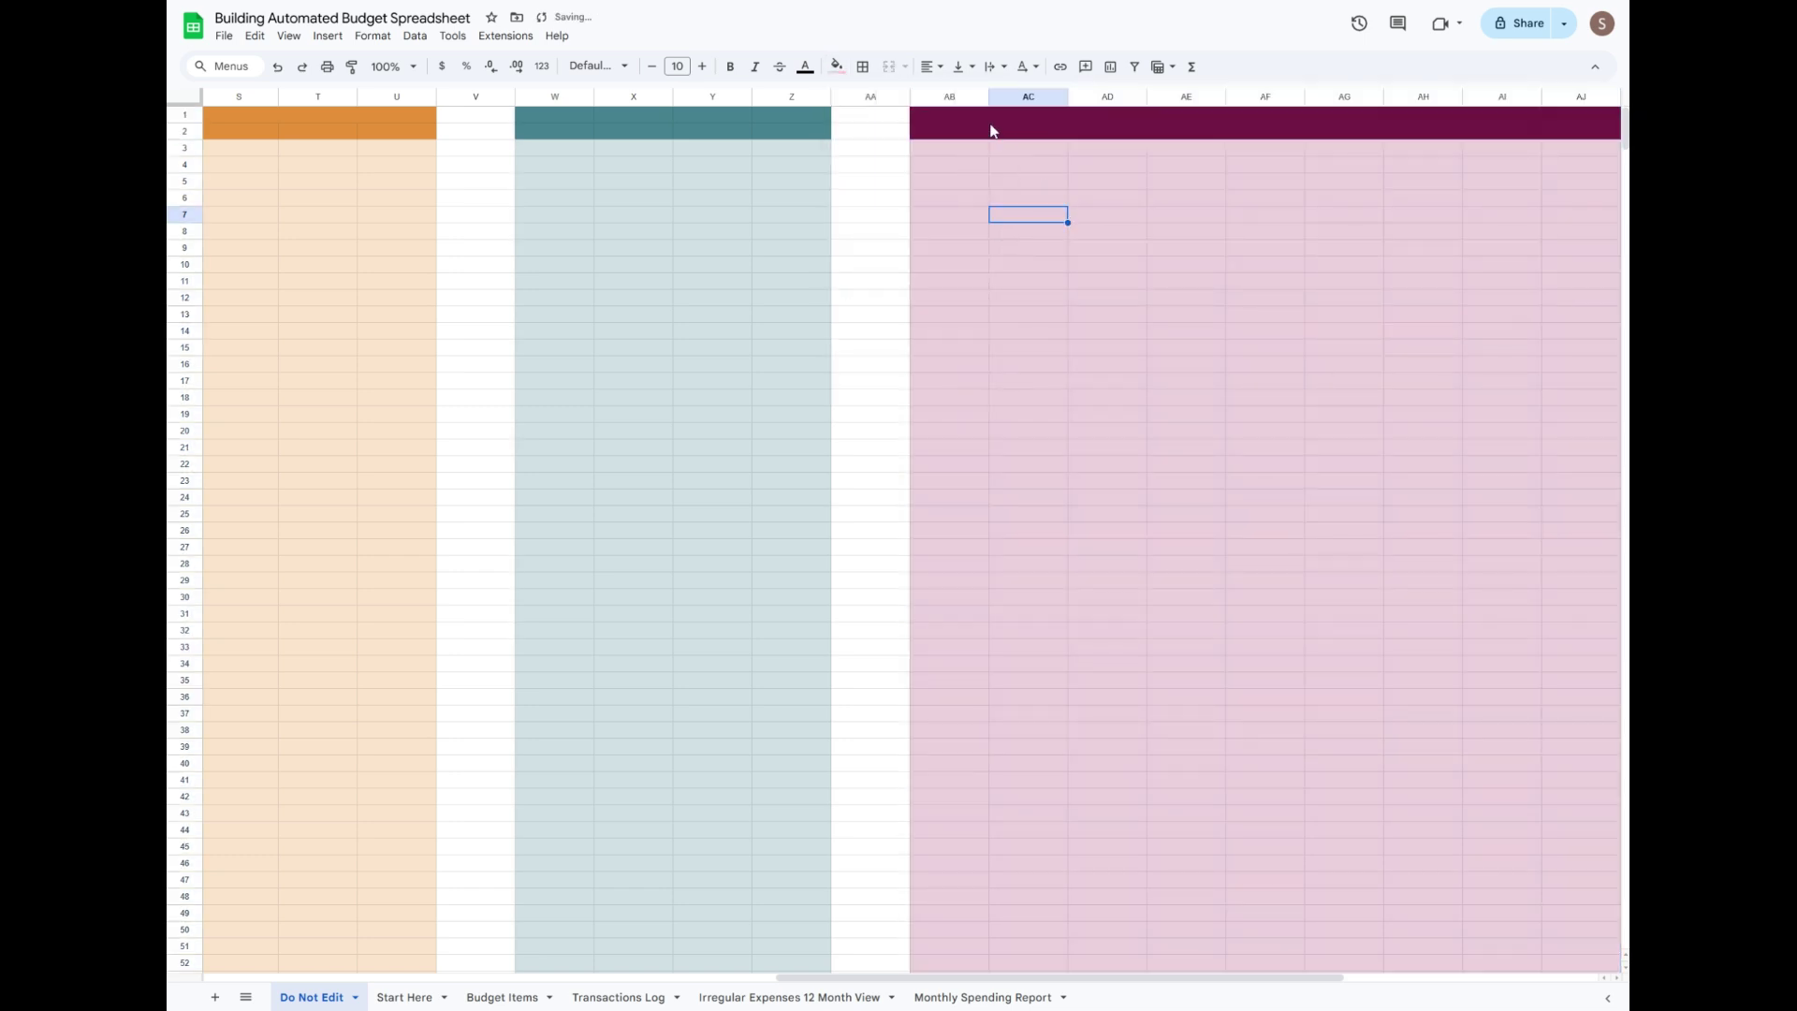
left_click_drag(981, 116, 1564, 112)
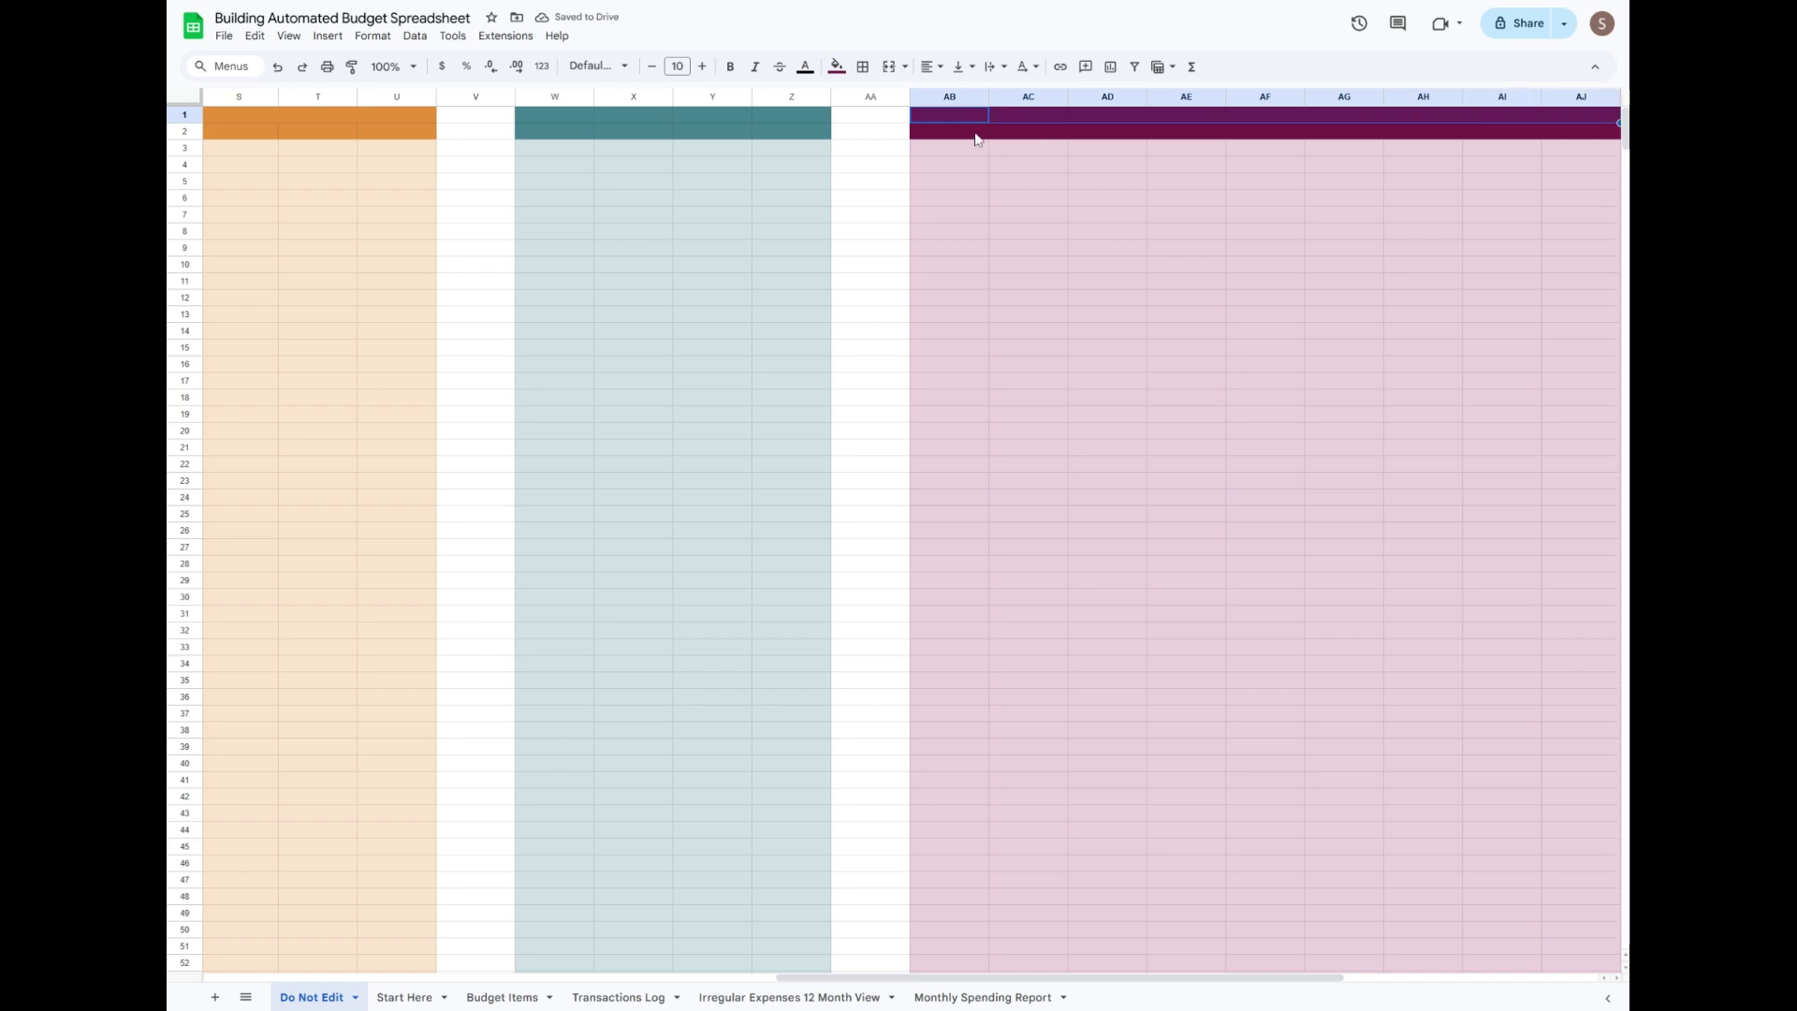
left_click(837, 67)
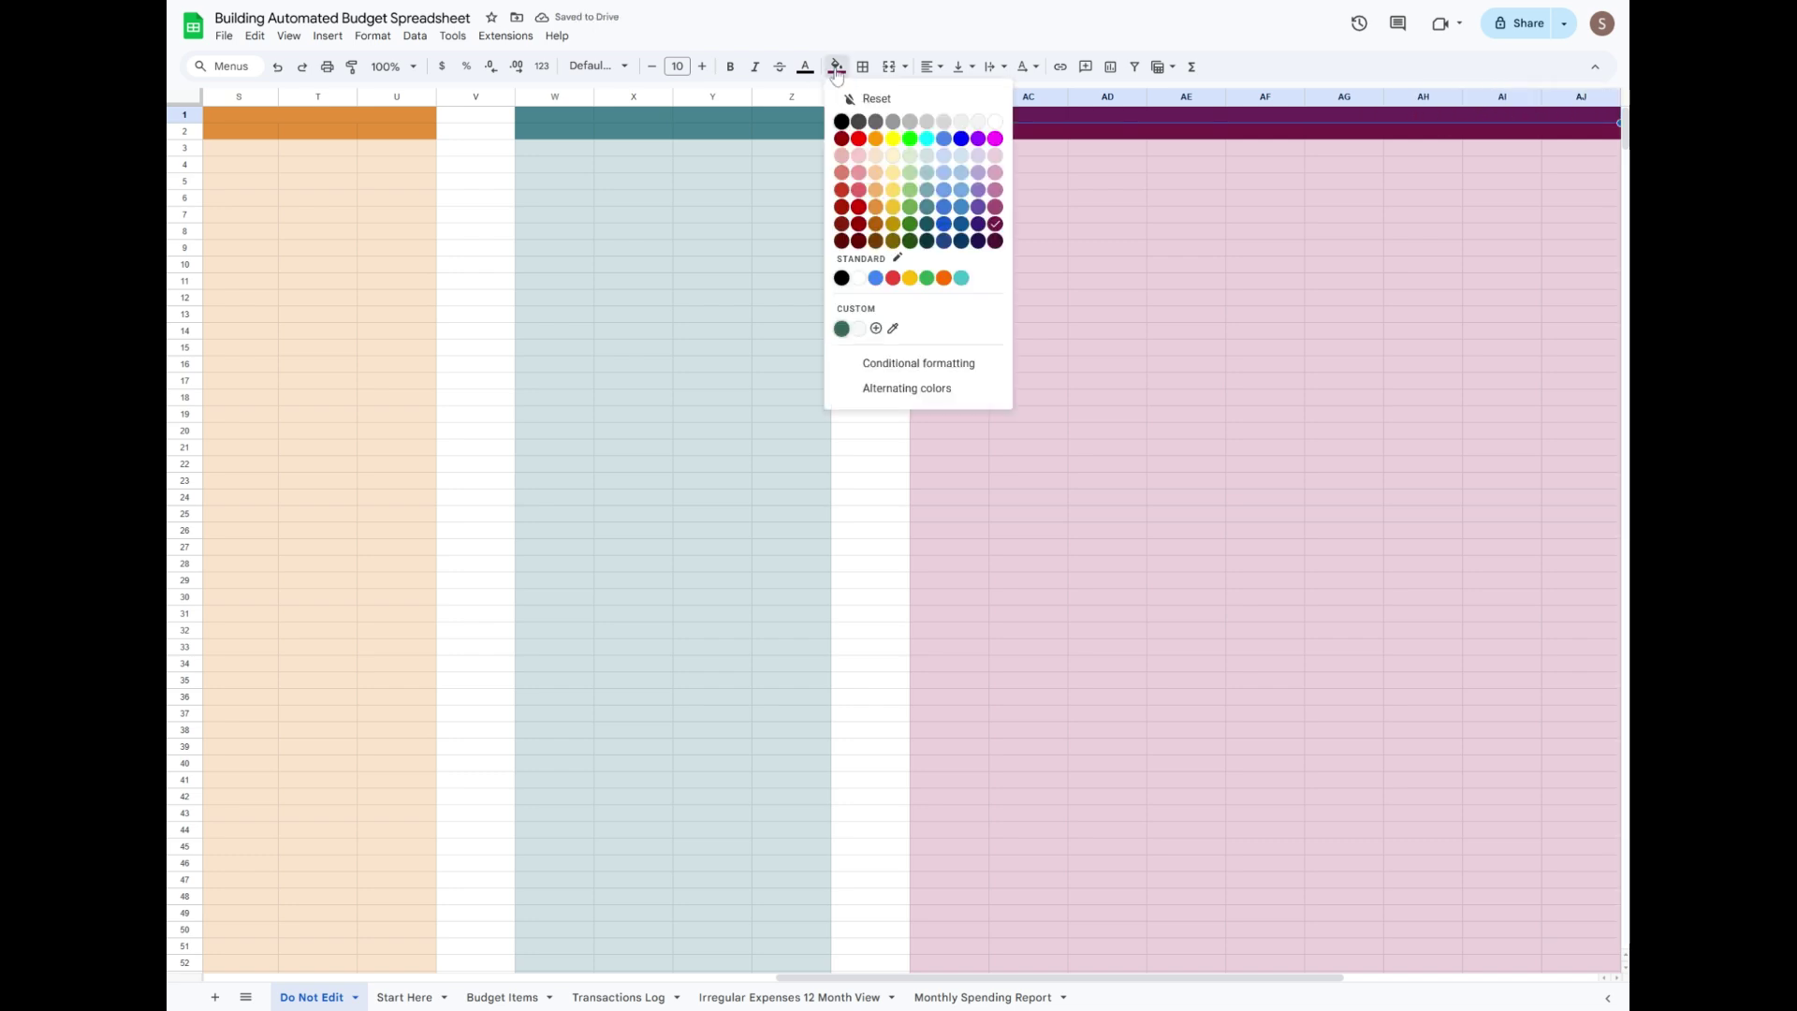
left_click(891, 73)
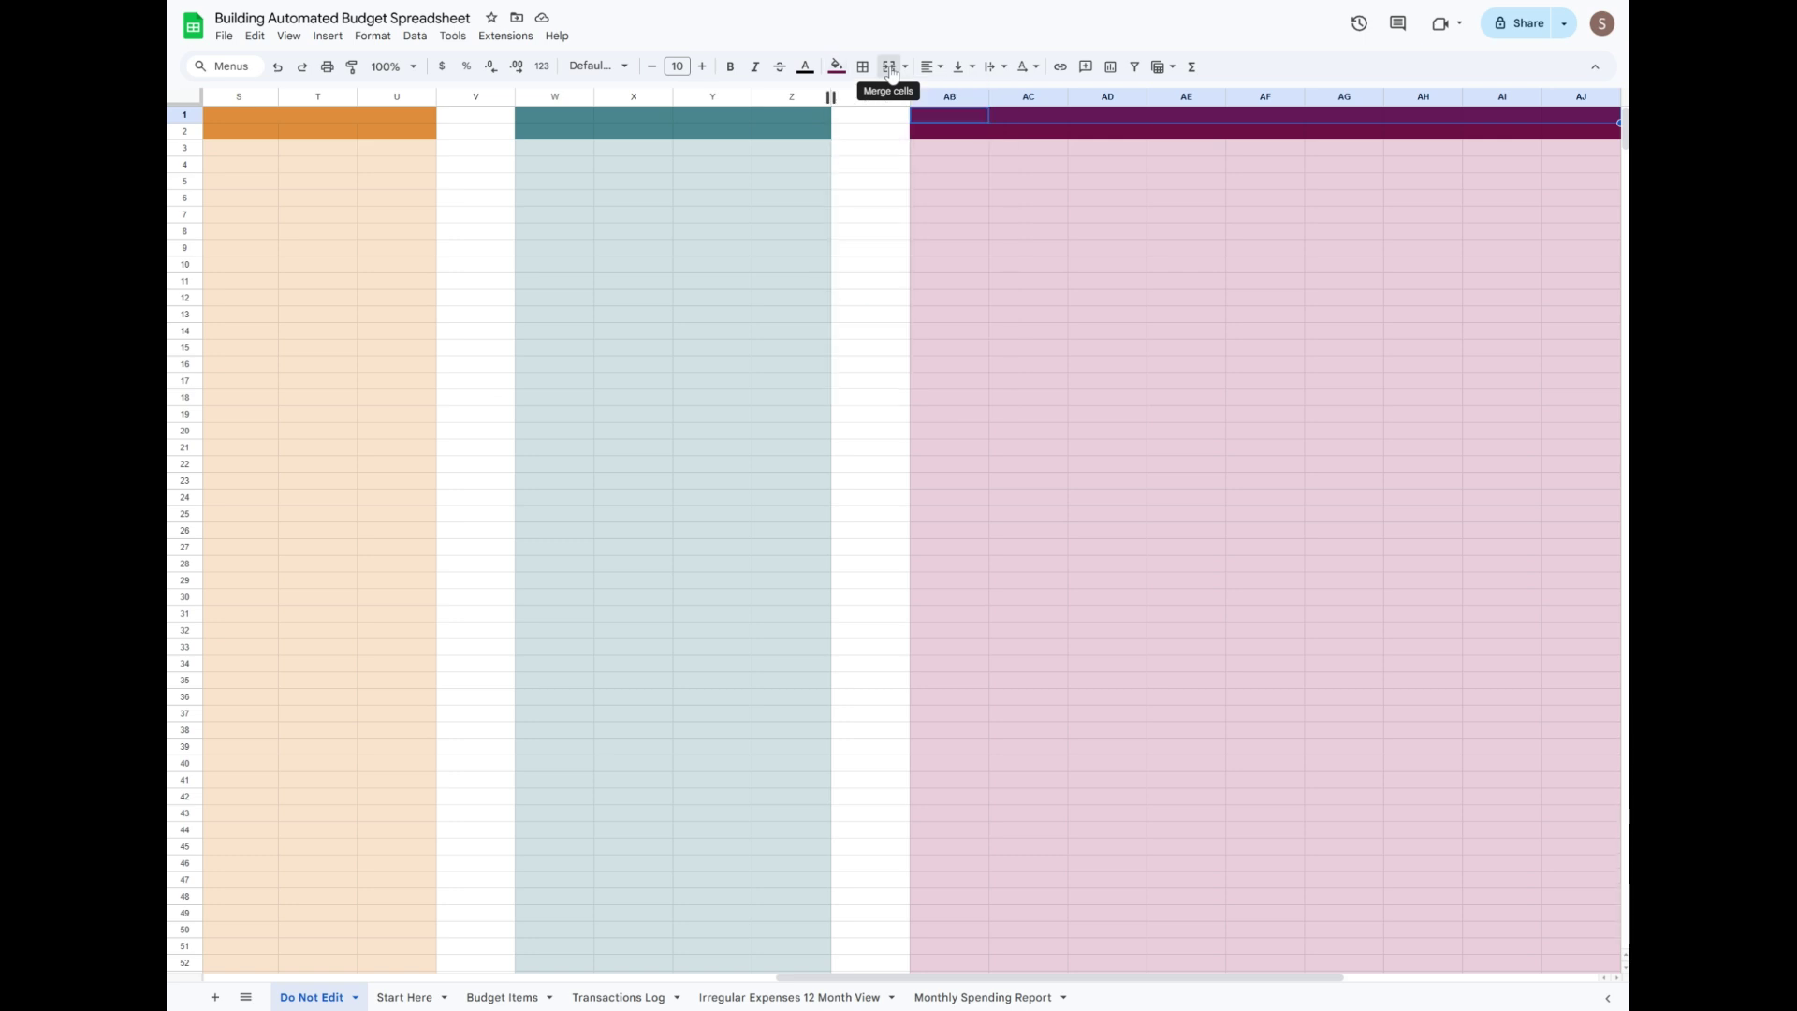
left_click(891, 67)
left_click(1028, 181)
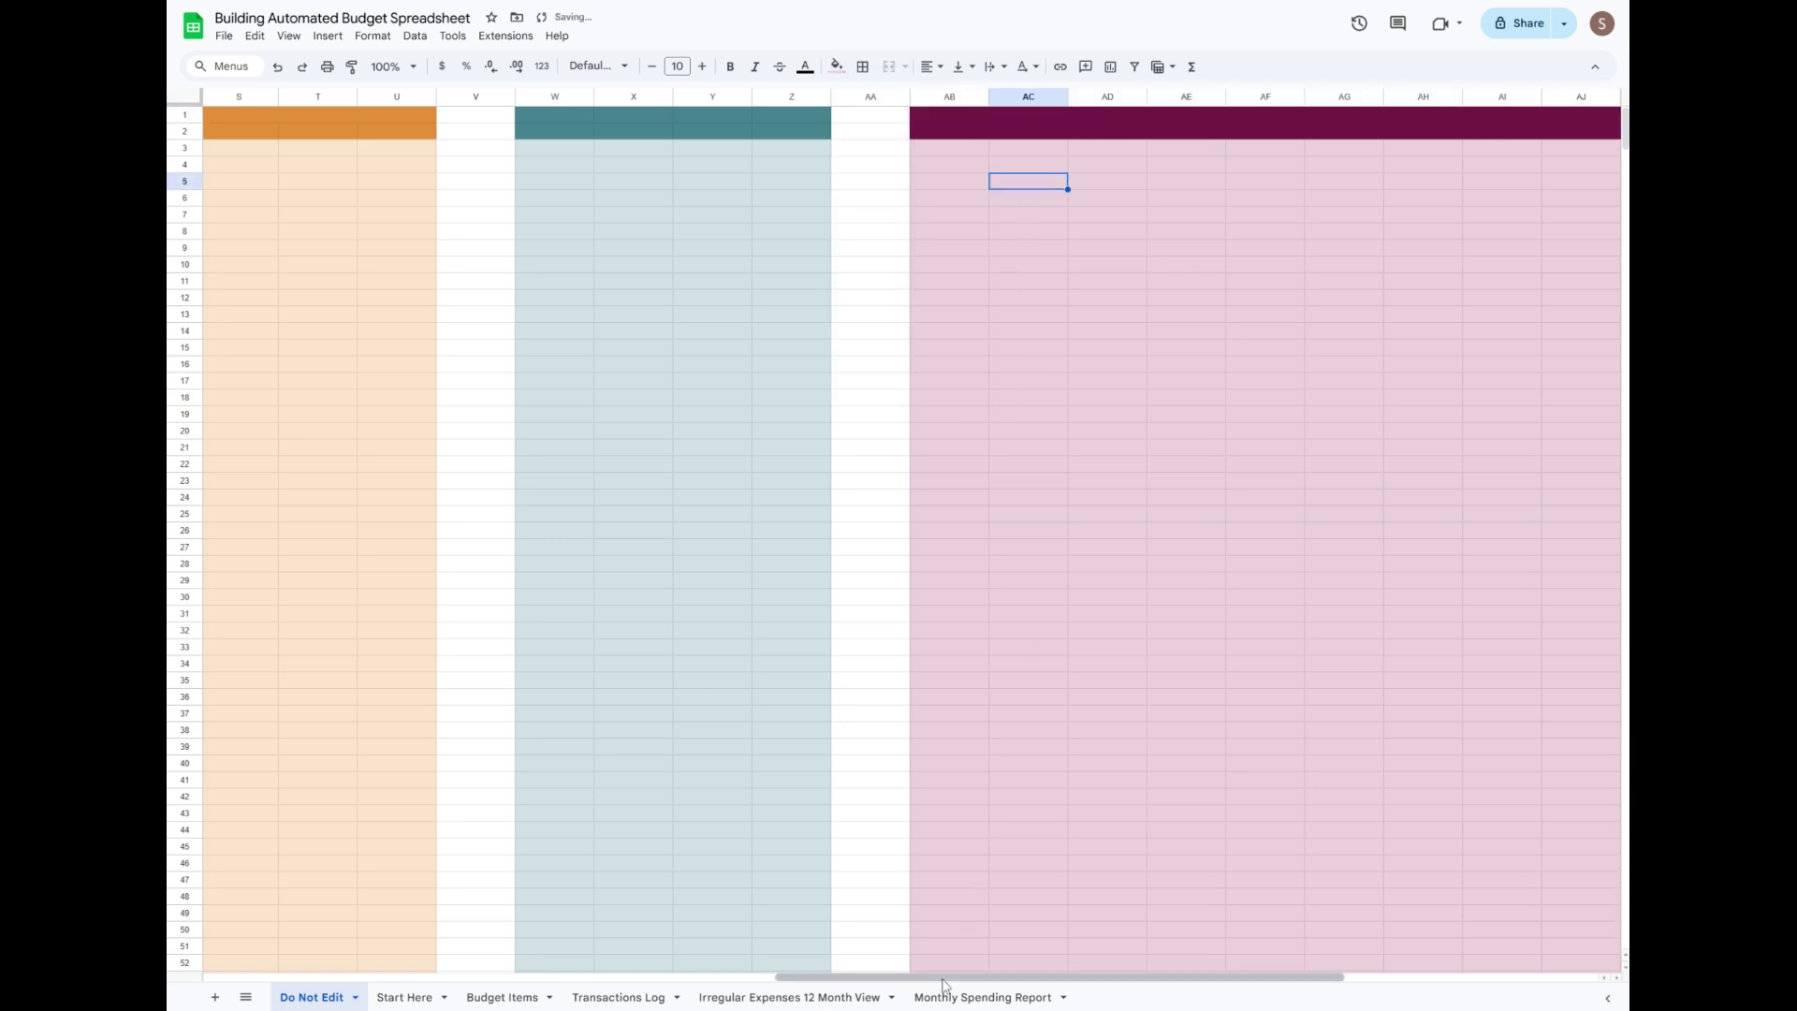
Fill columns AL through AO with light green, leaving column AK blank as a spacer.
left_click_drag(952, 977, 1299, 983)
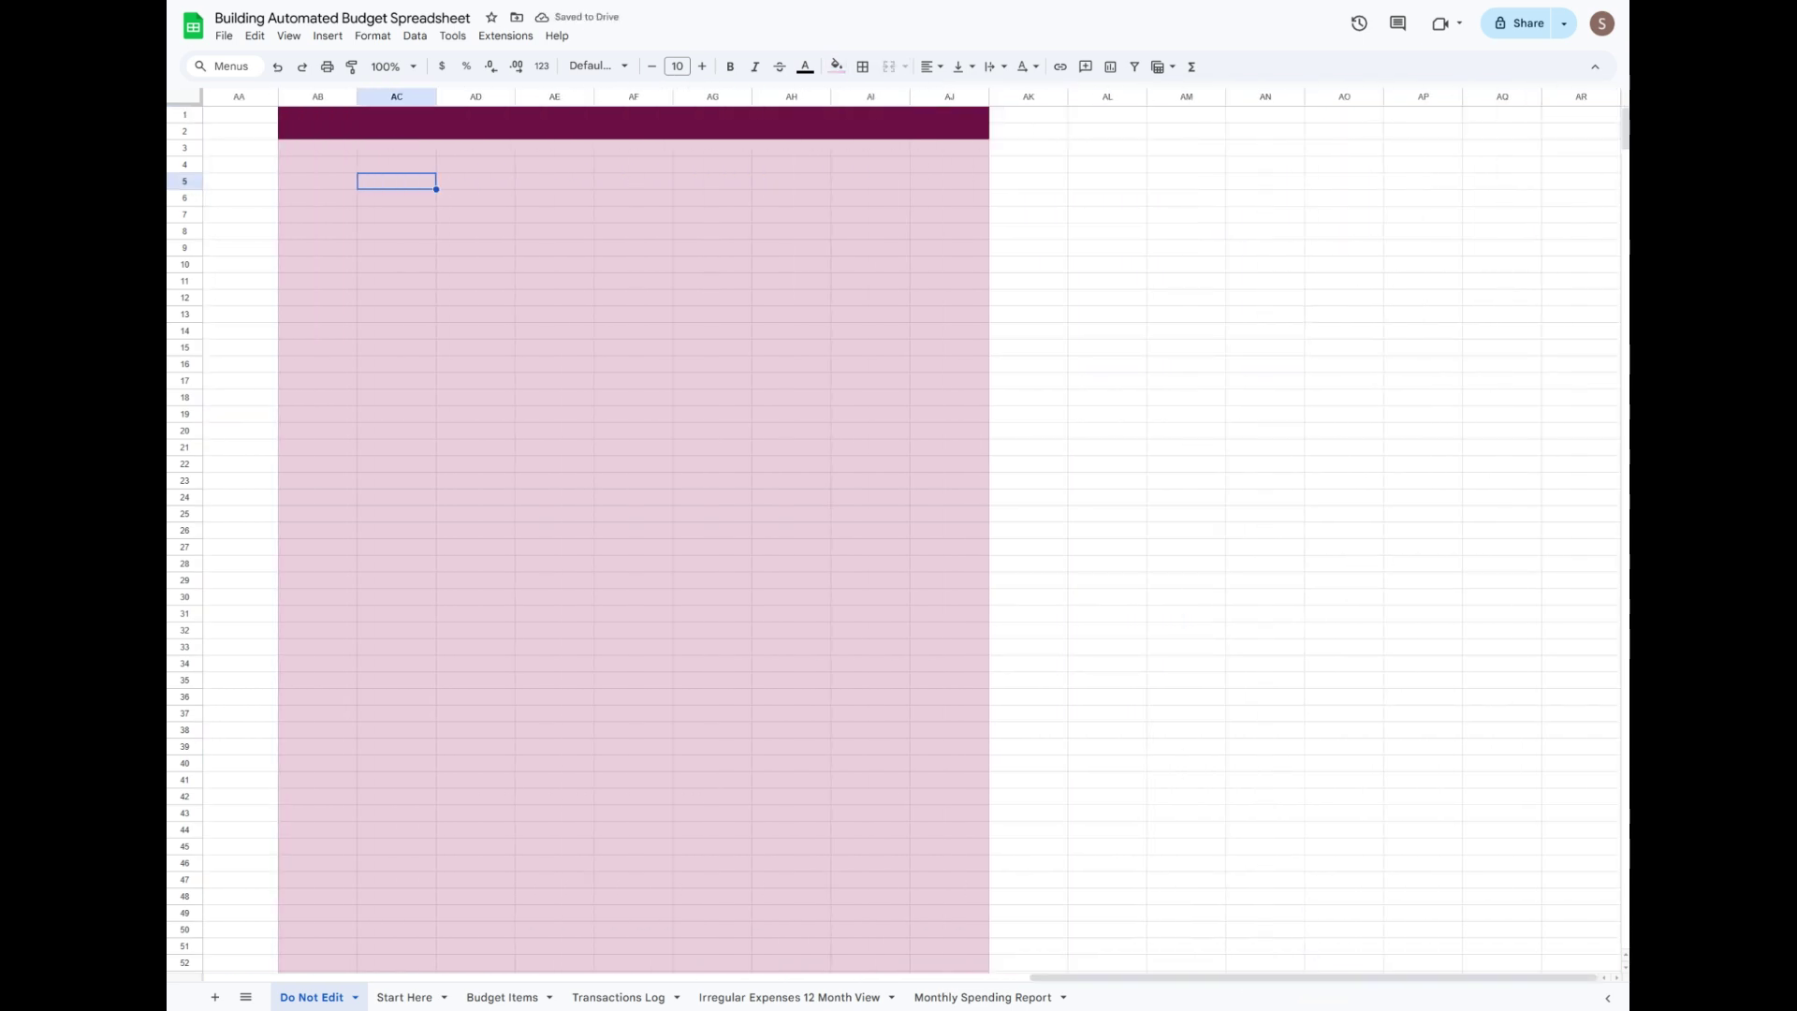
left_click_drag(1109, 96, 1344, 96)
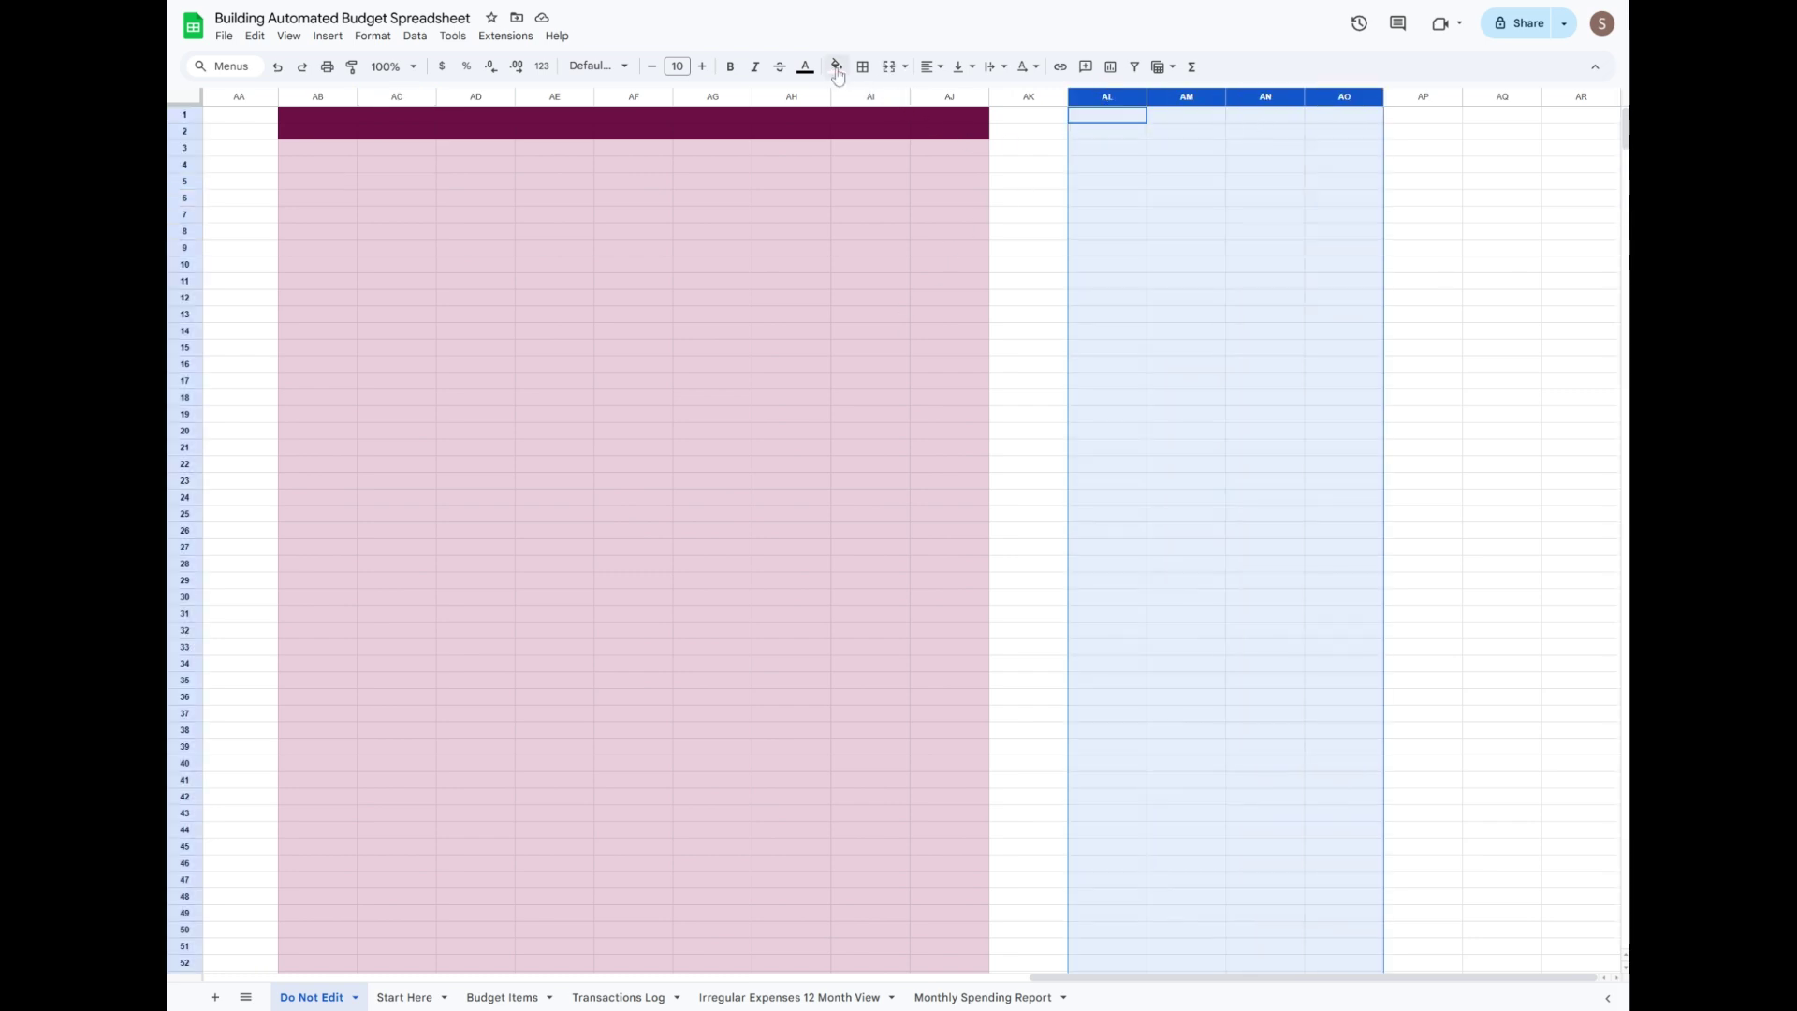
left_click(837, 67)
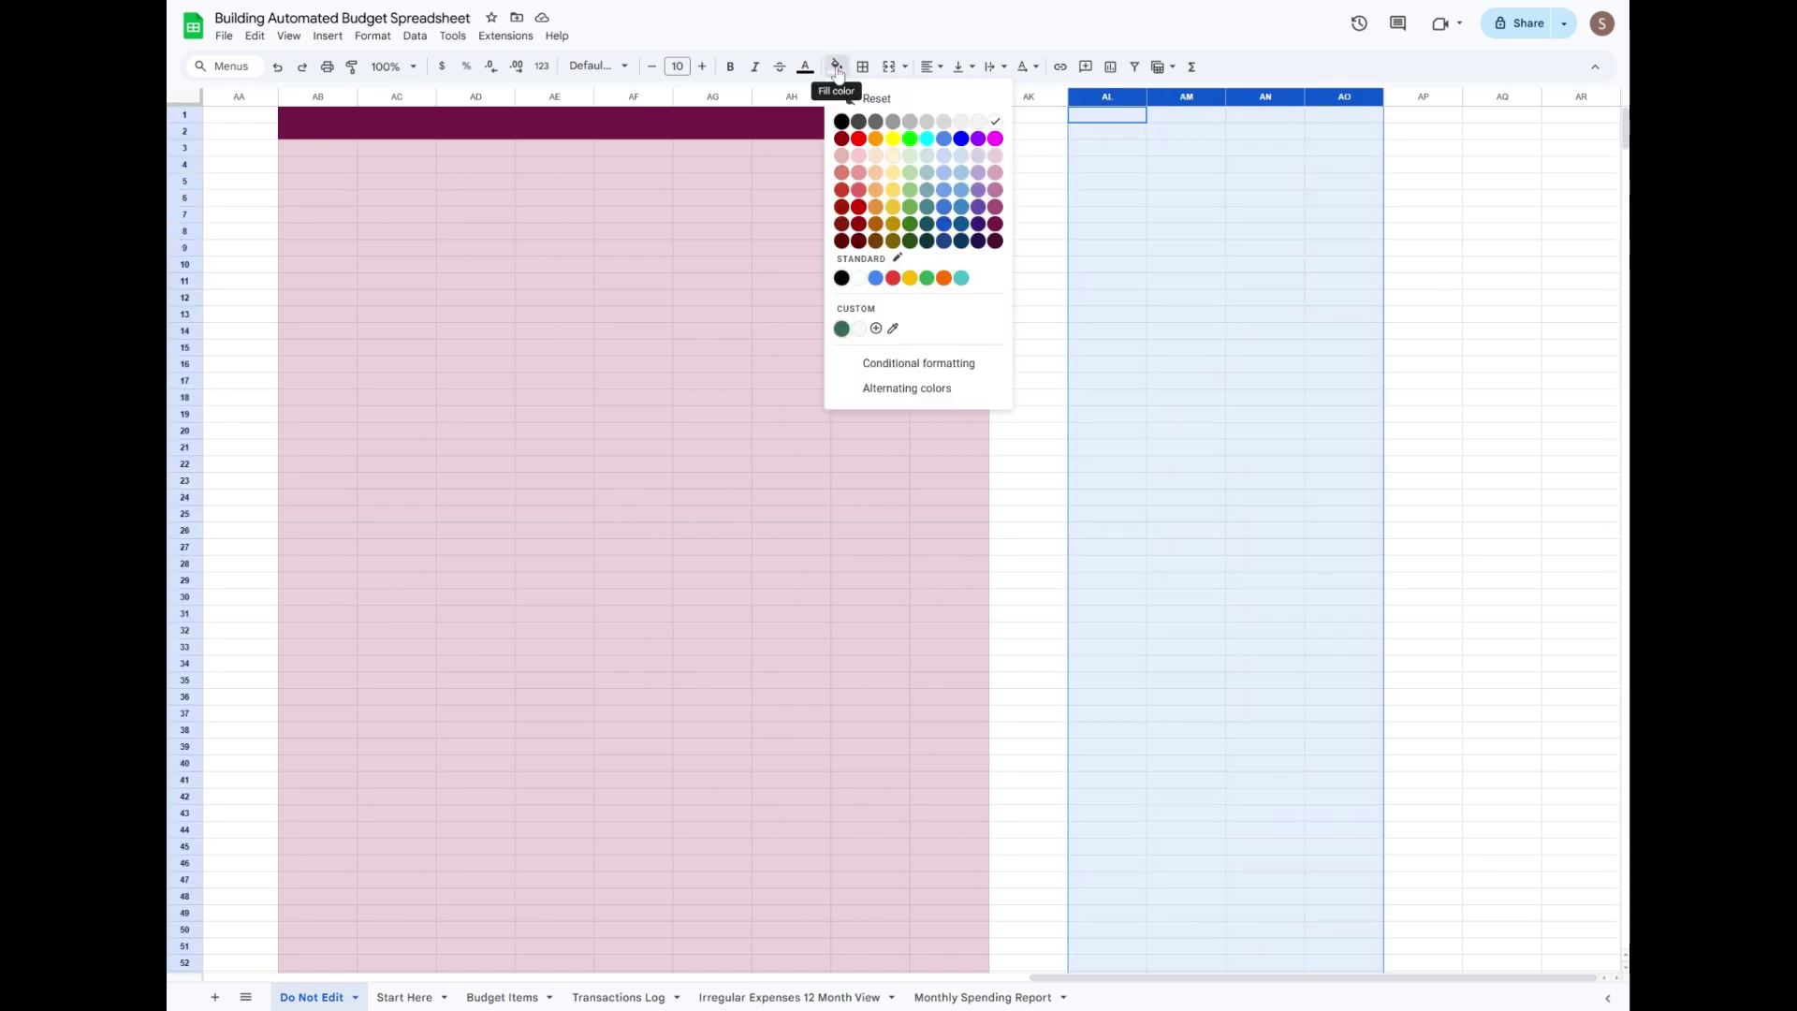
left_click(913, 162)
Fill the header cells AL1:AO2 with dark green and merge AL1:AO1.
left_click_drag(1123, 122, 1344, 131)
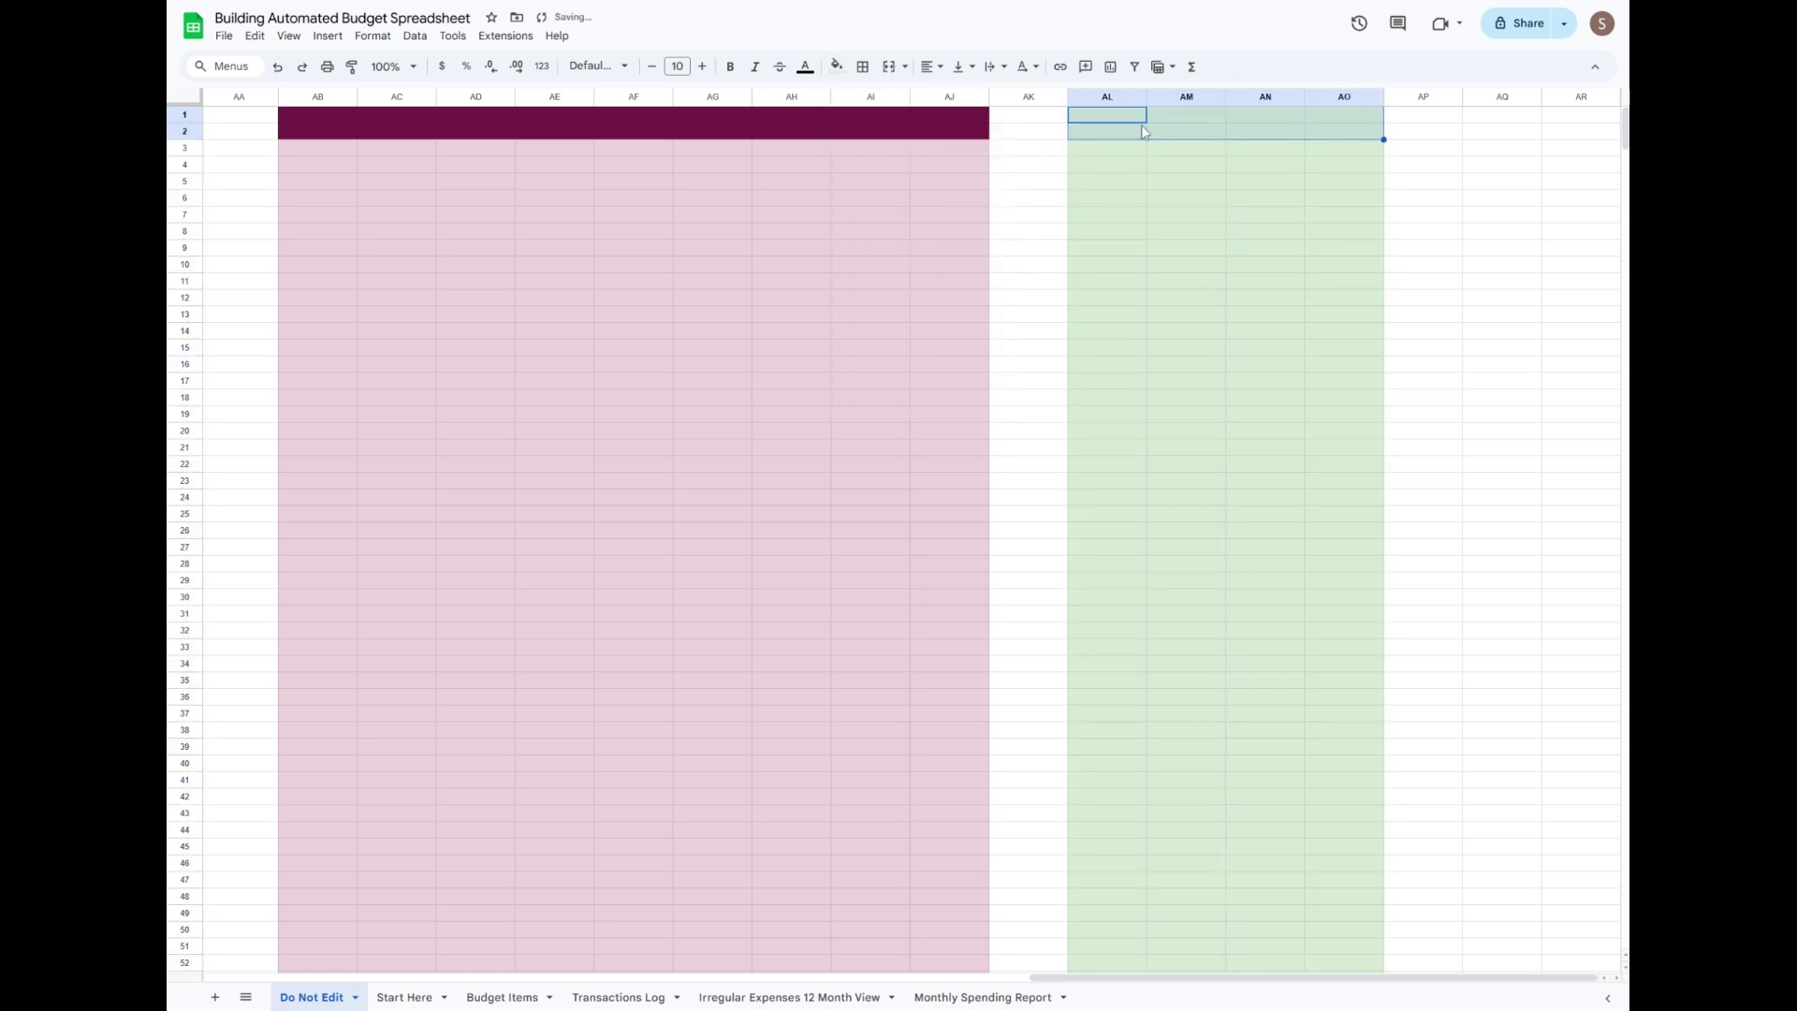
left_click(837, 66)
left_click(909, 240)
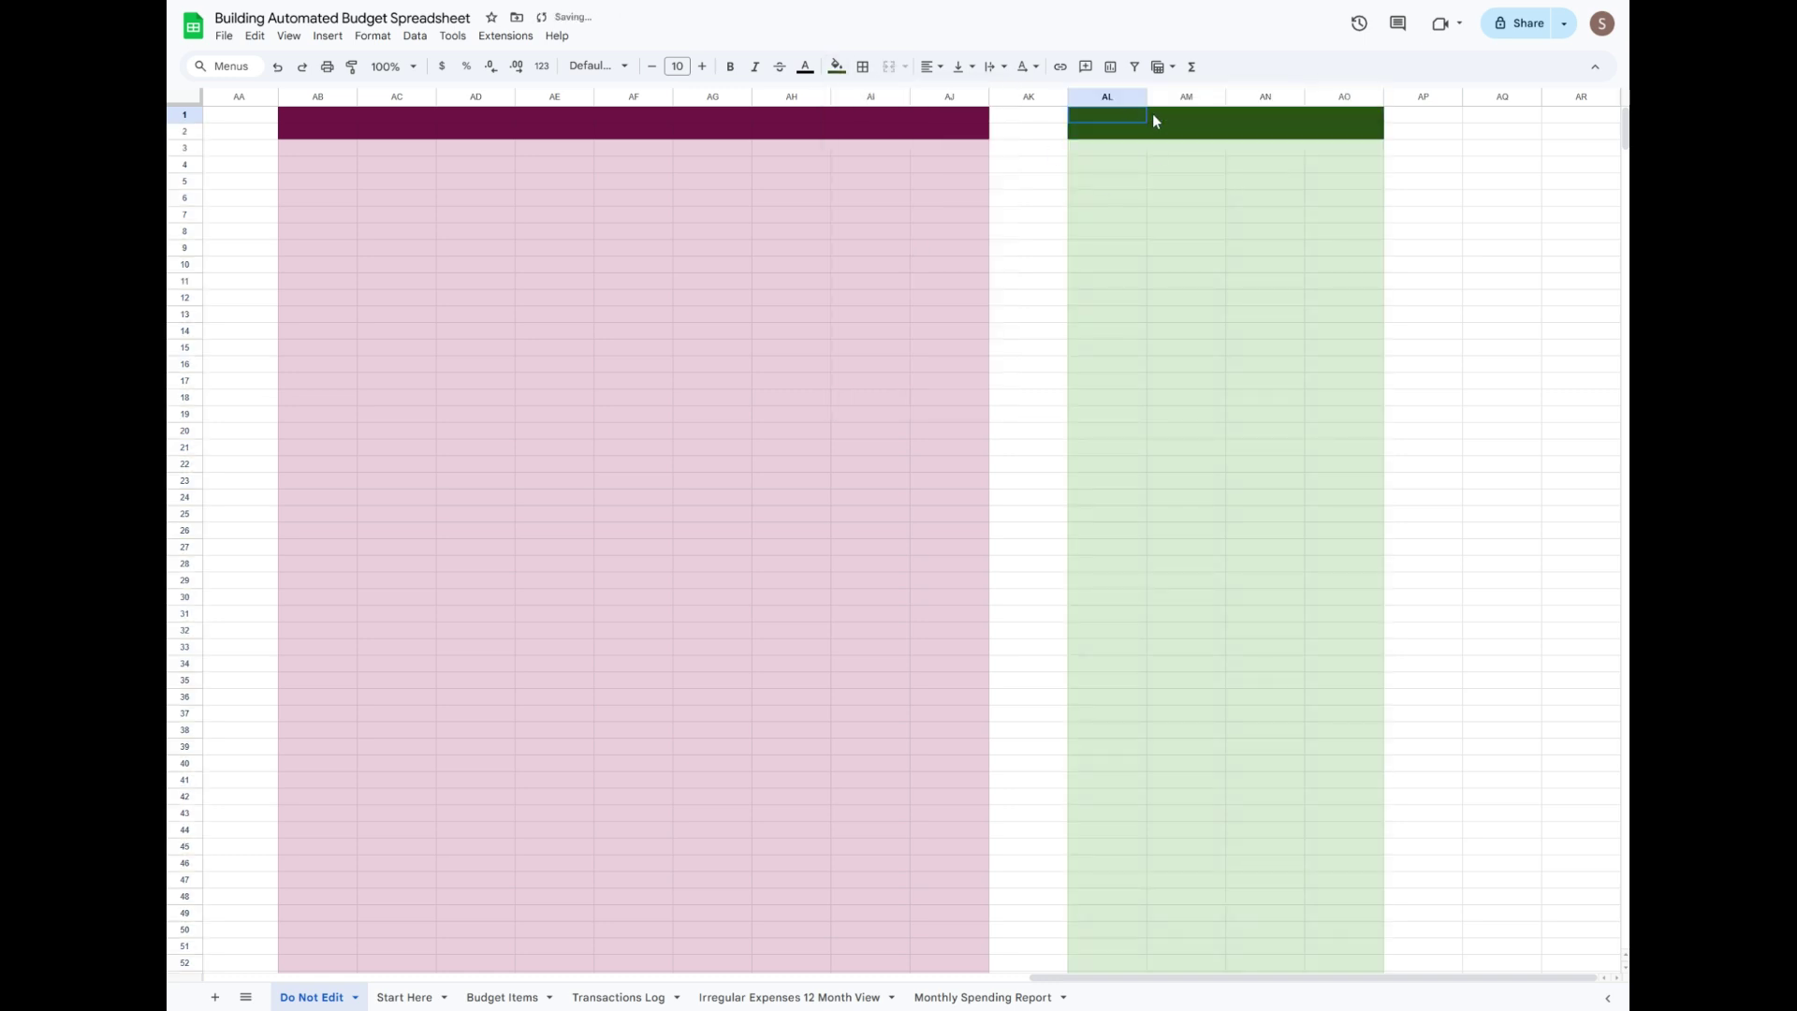
left_click(888, 67)
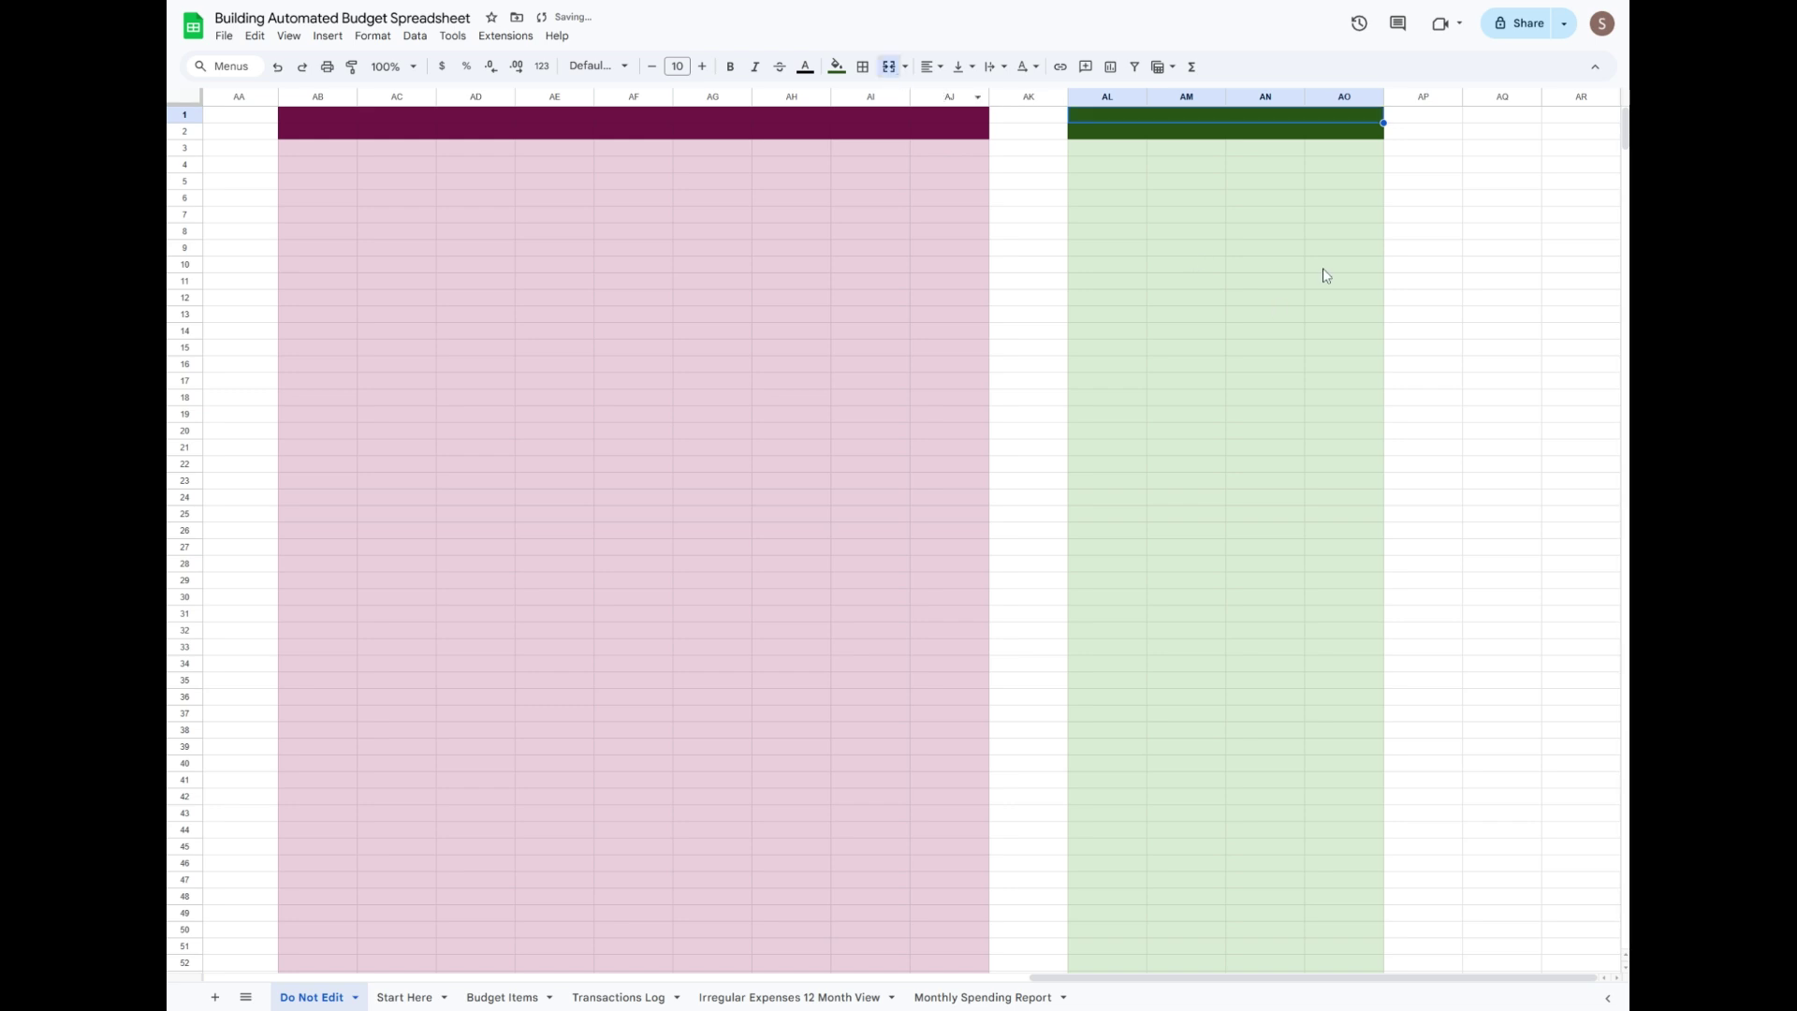
Add six blank columns at the end of the sheet, inserting three before the last three columns and three after them.
left_click_drag(1423, 96, 1582, 96)
right_click(1547, 98)
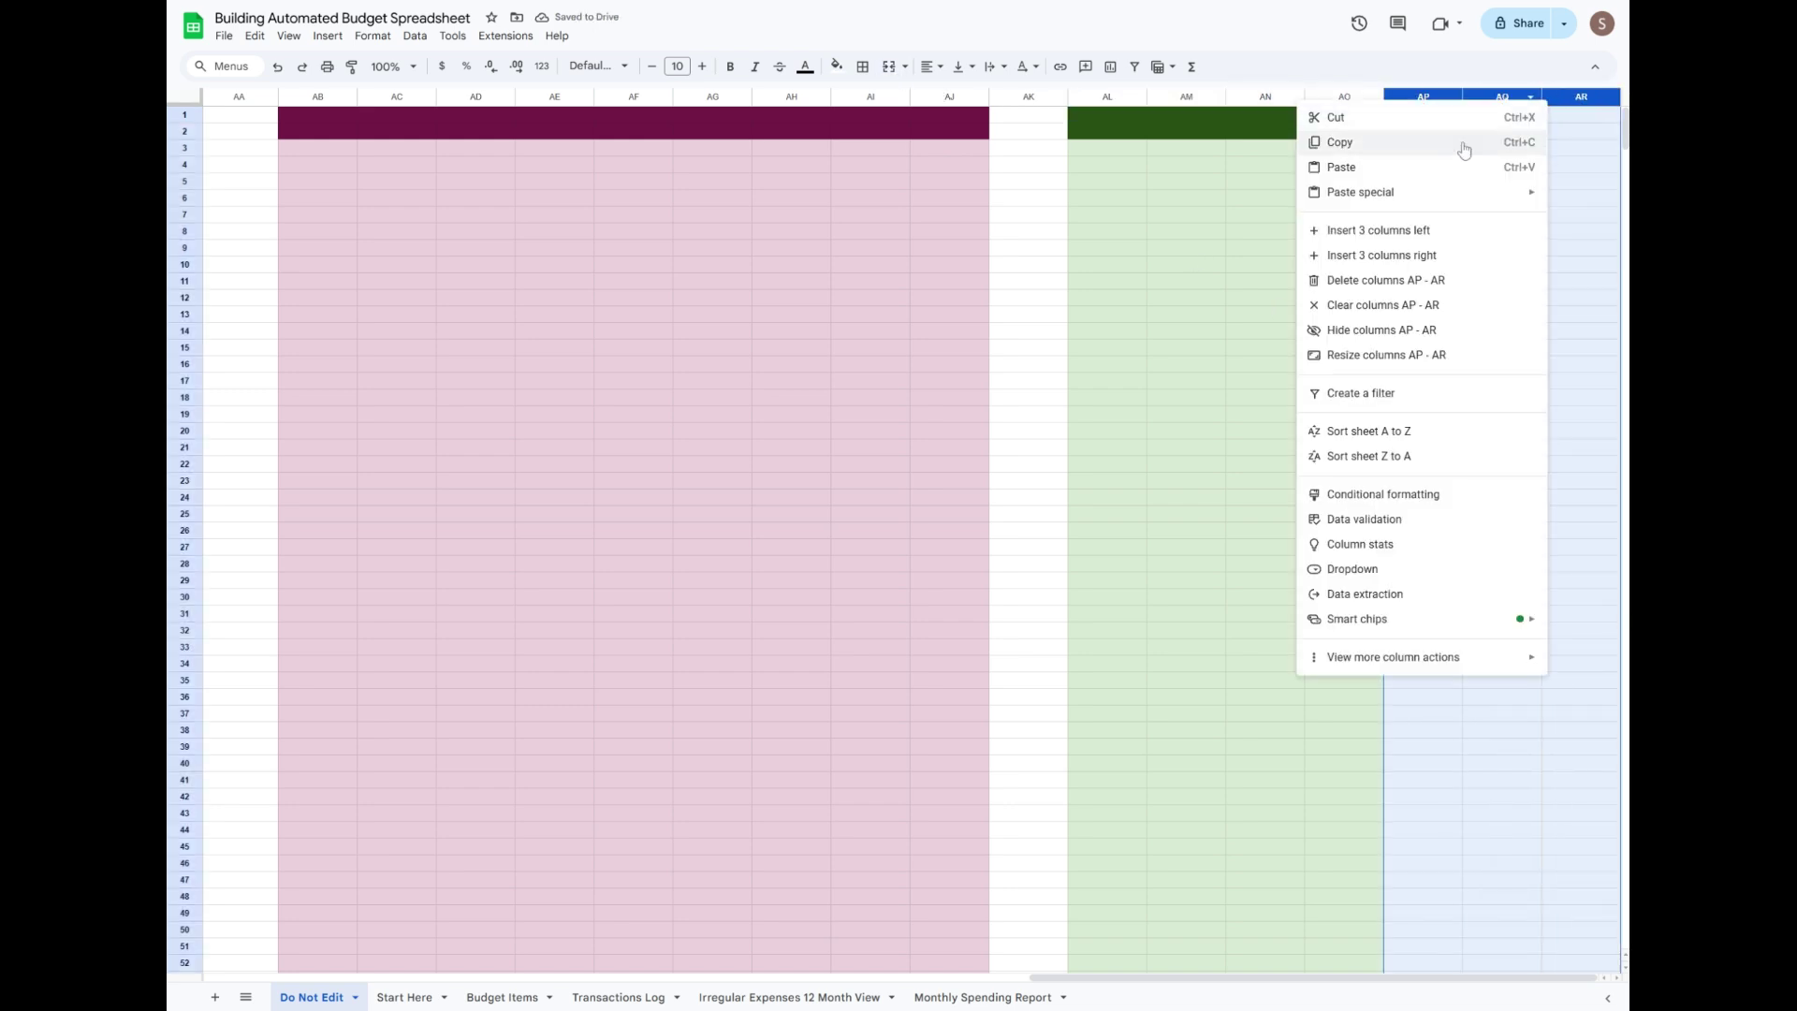
left_click(1410, 230)
right_click(1554, 99)
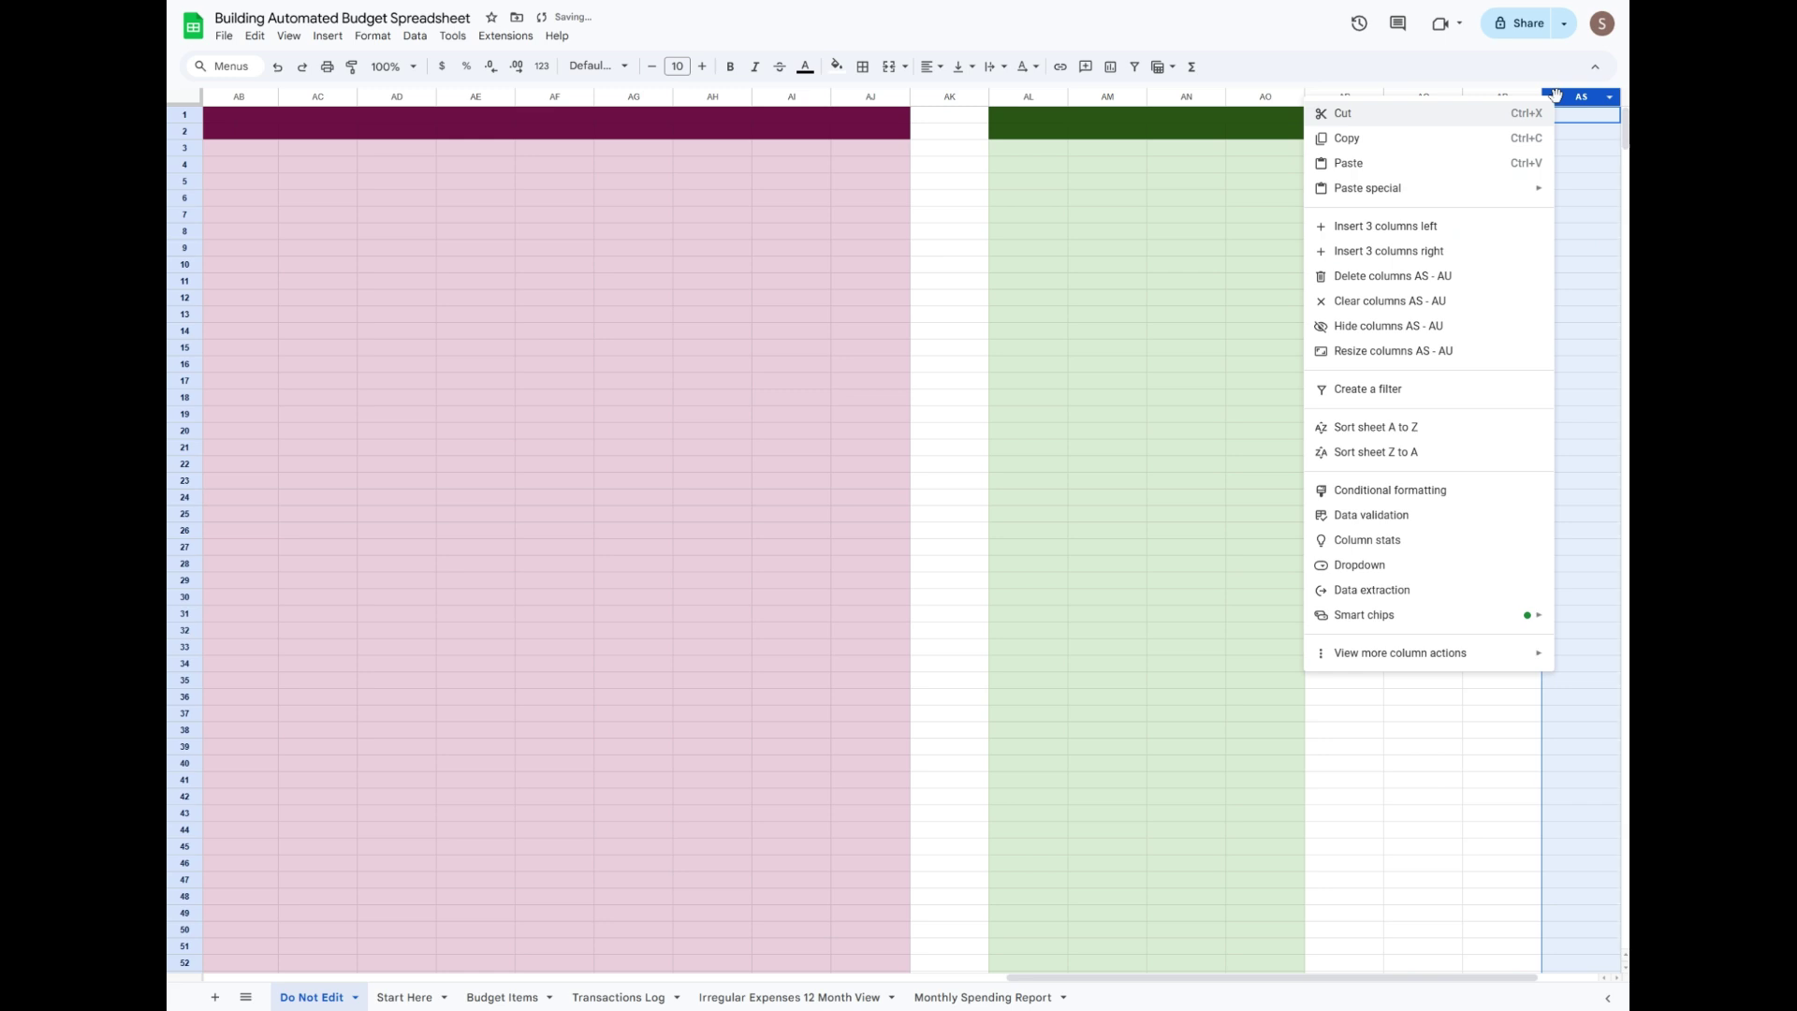
left_click(1388, 250)
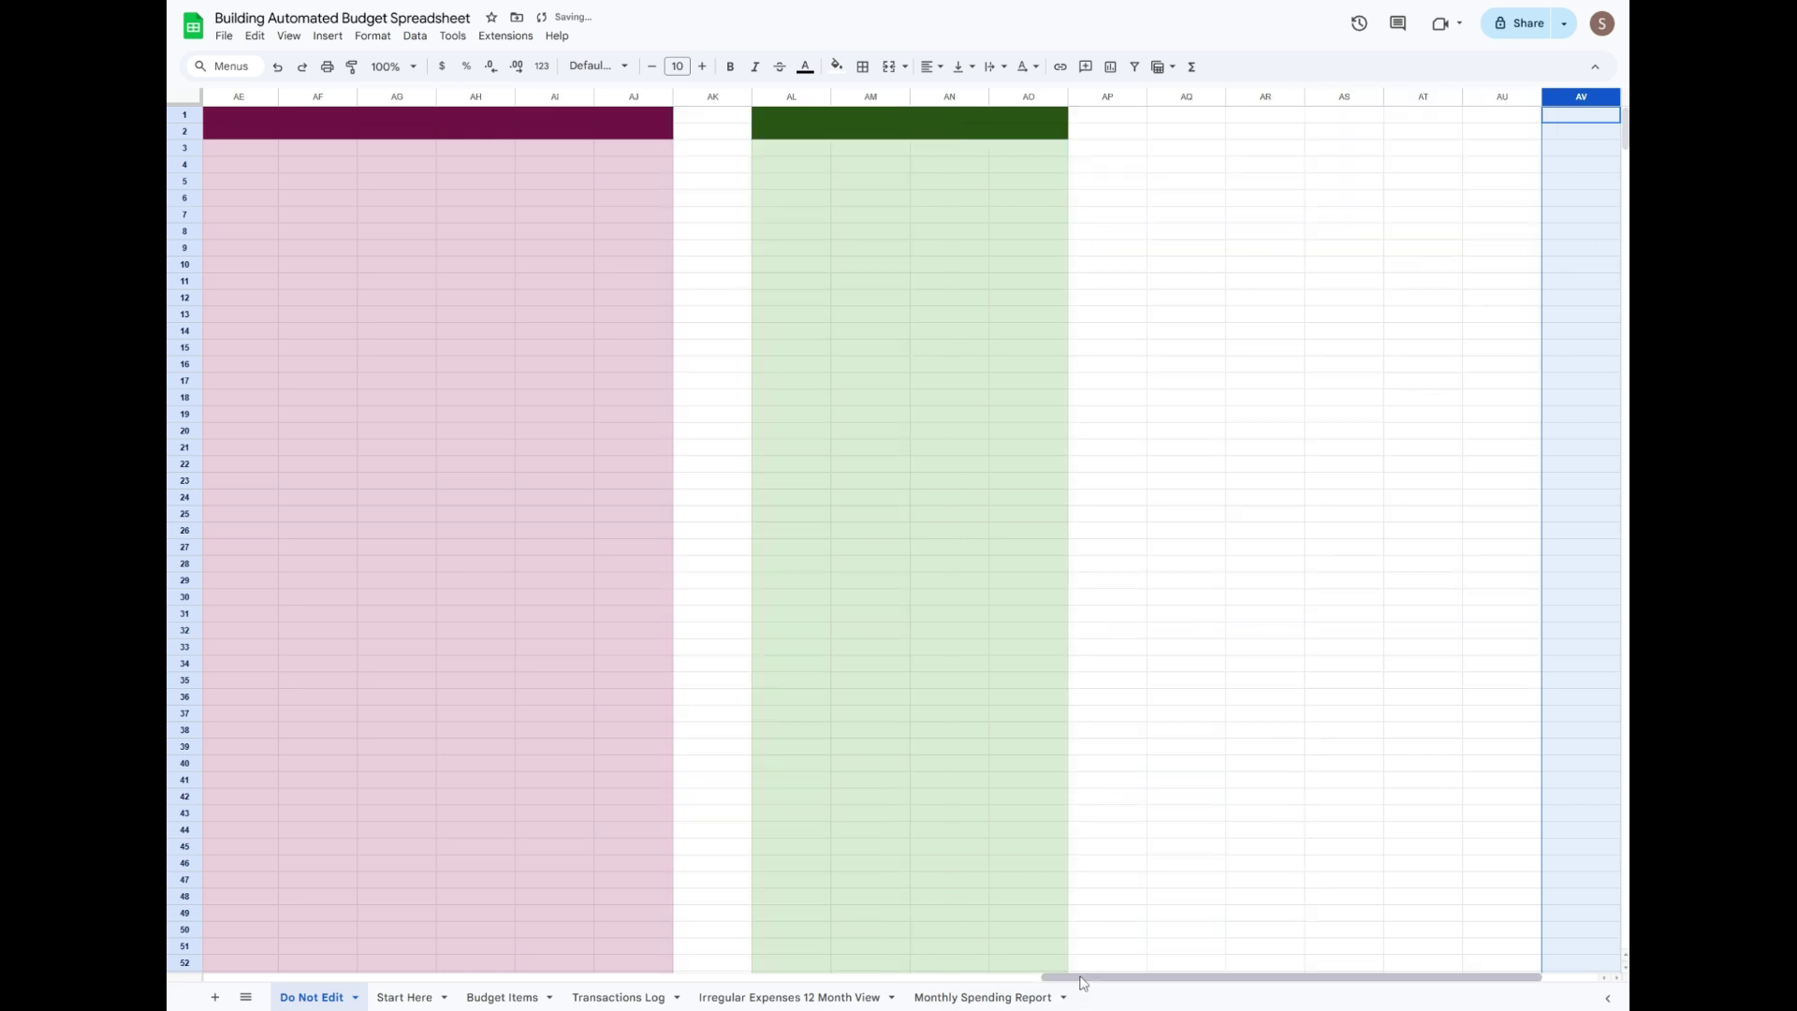
Fill columns AQ and AR with light purple, leaving column AP blank as a spacer.
scroll(1376, 951, "right", 2)
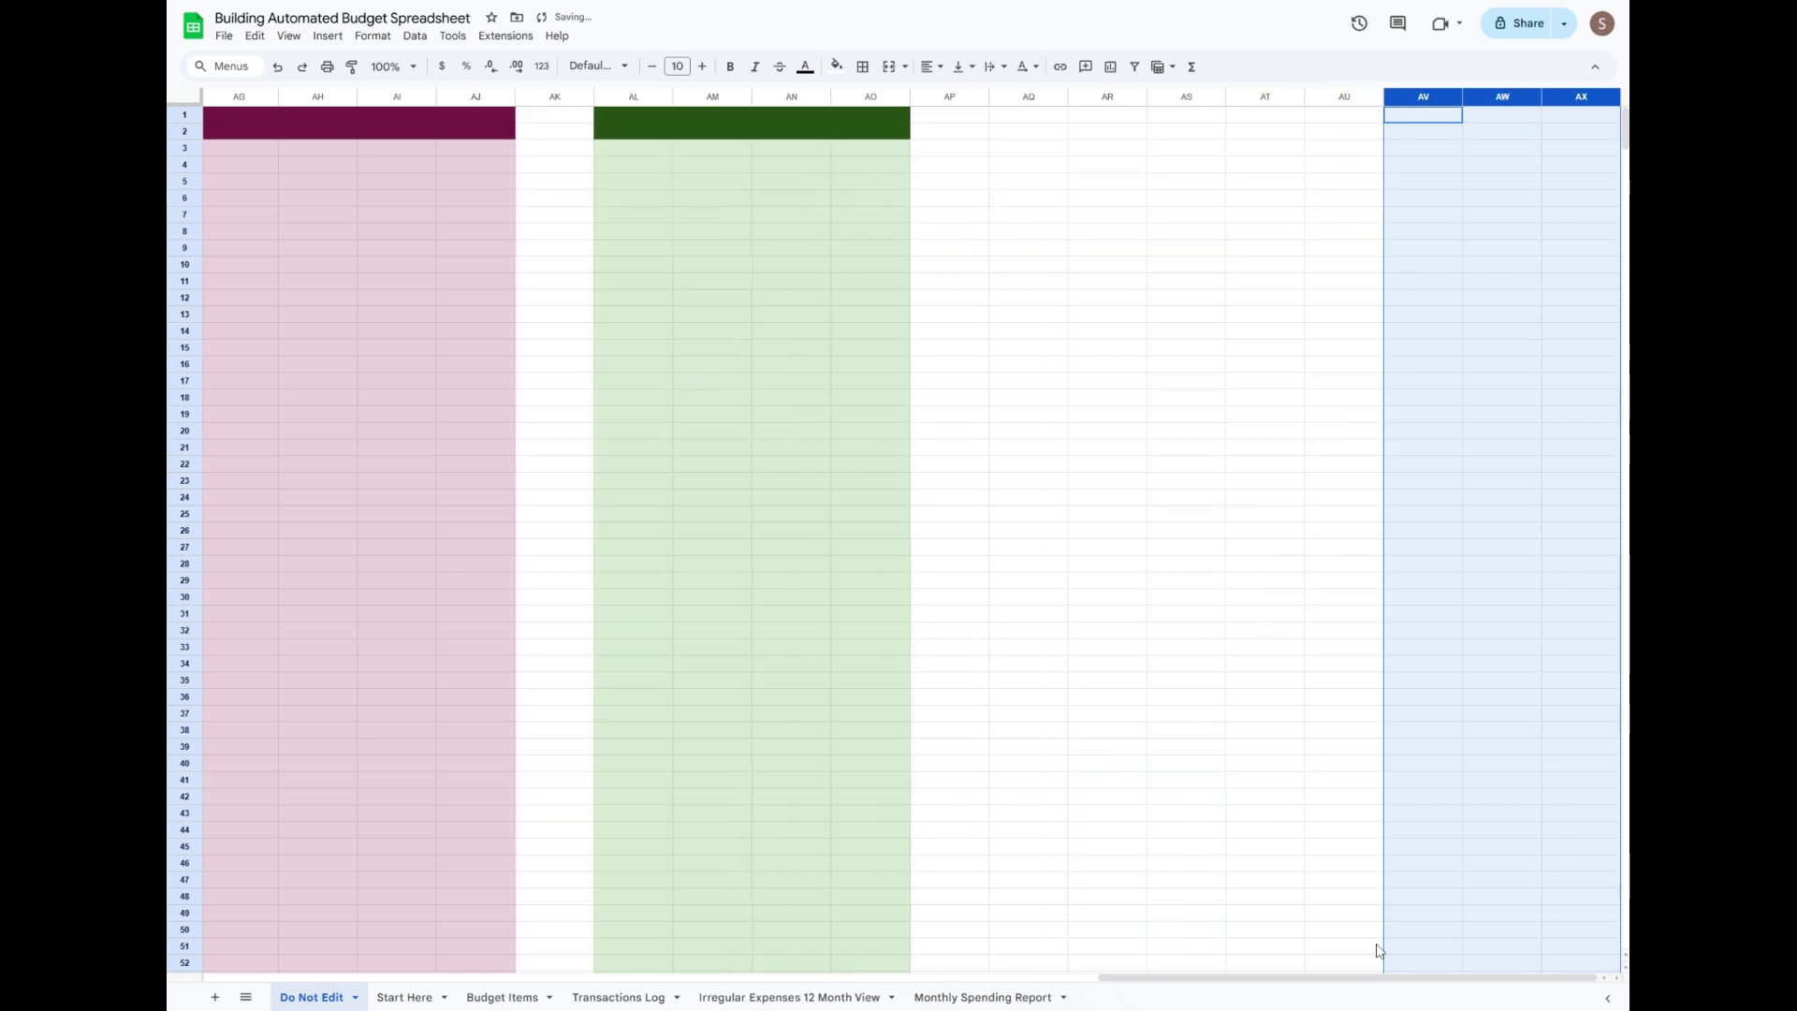
left_click(1049, 97)
left_click_drag(1048, 98, 1108, 97)
left_click(837, 66)
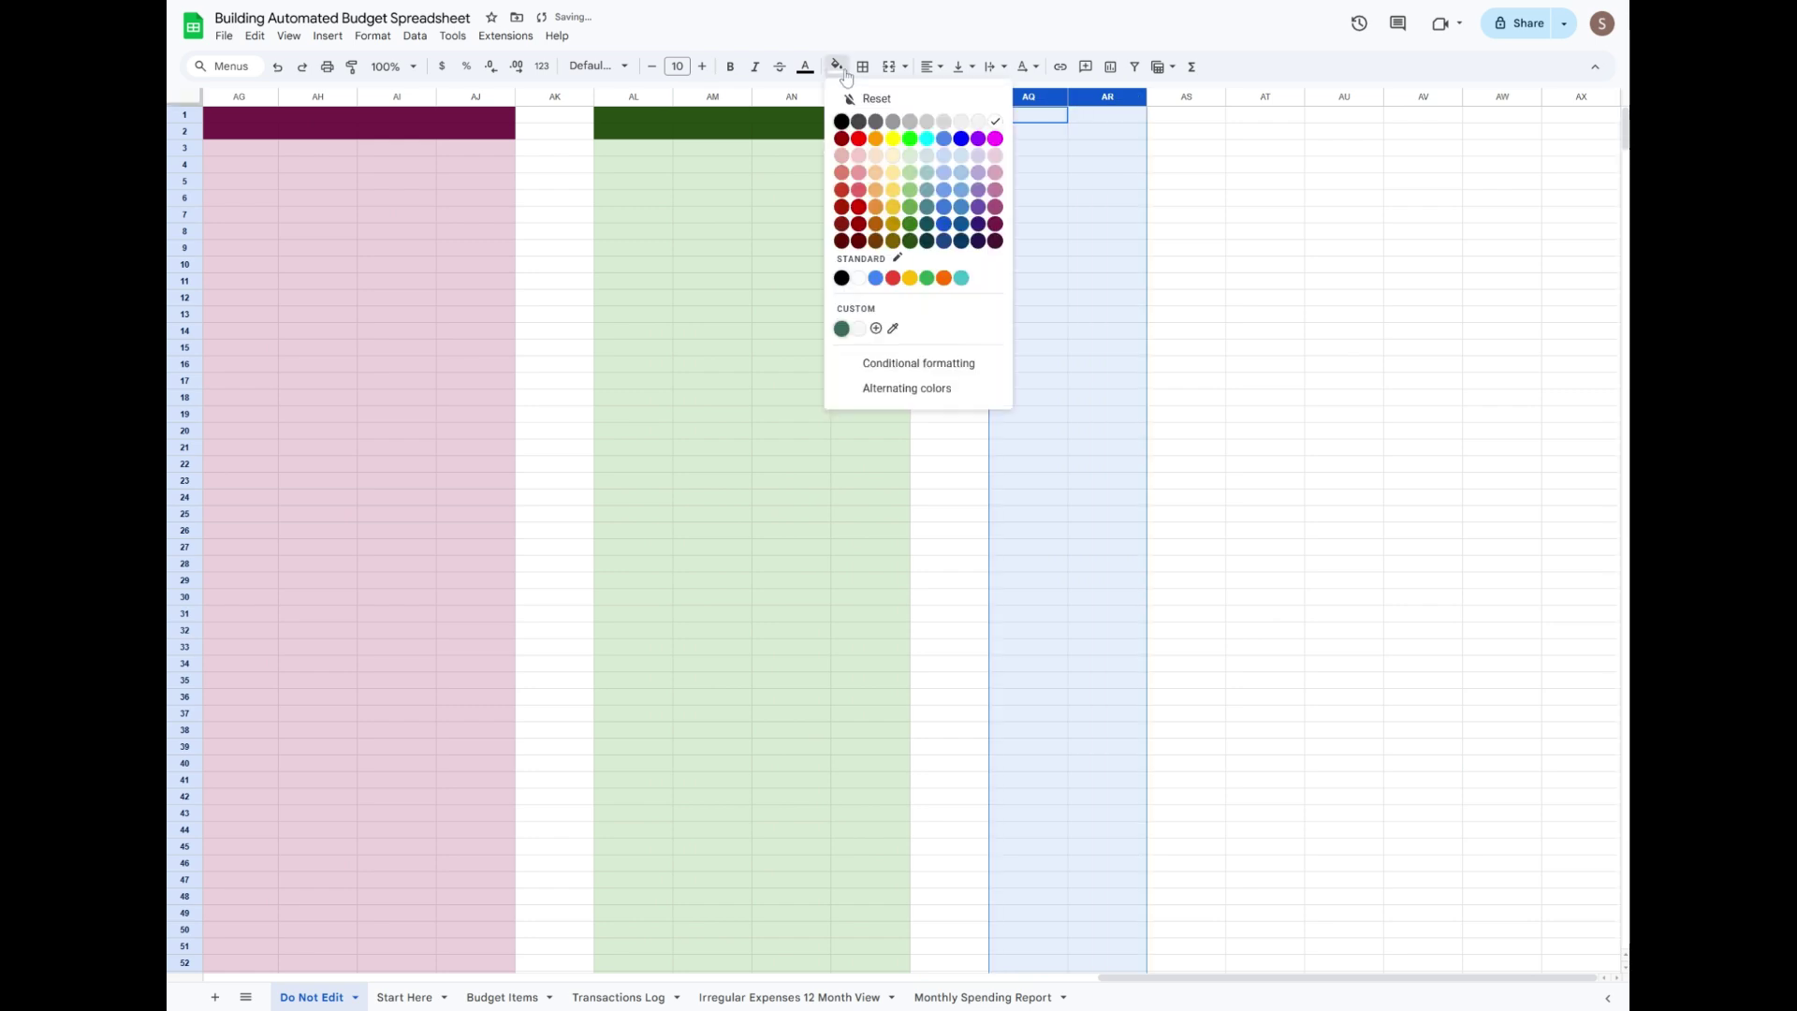
left_click(986, 166)
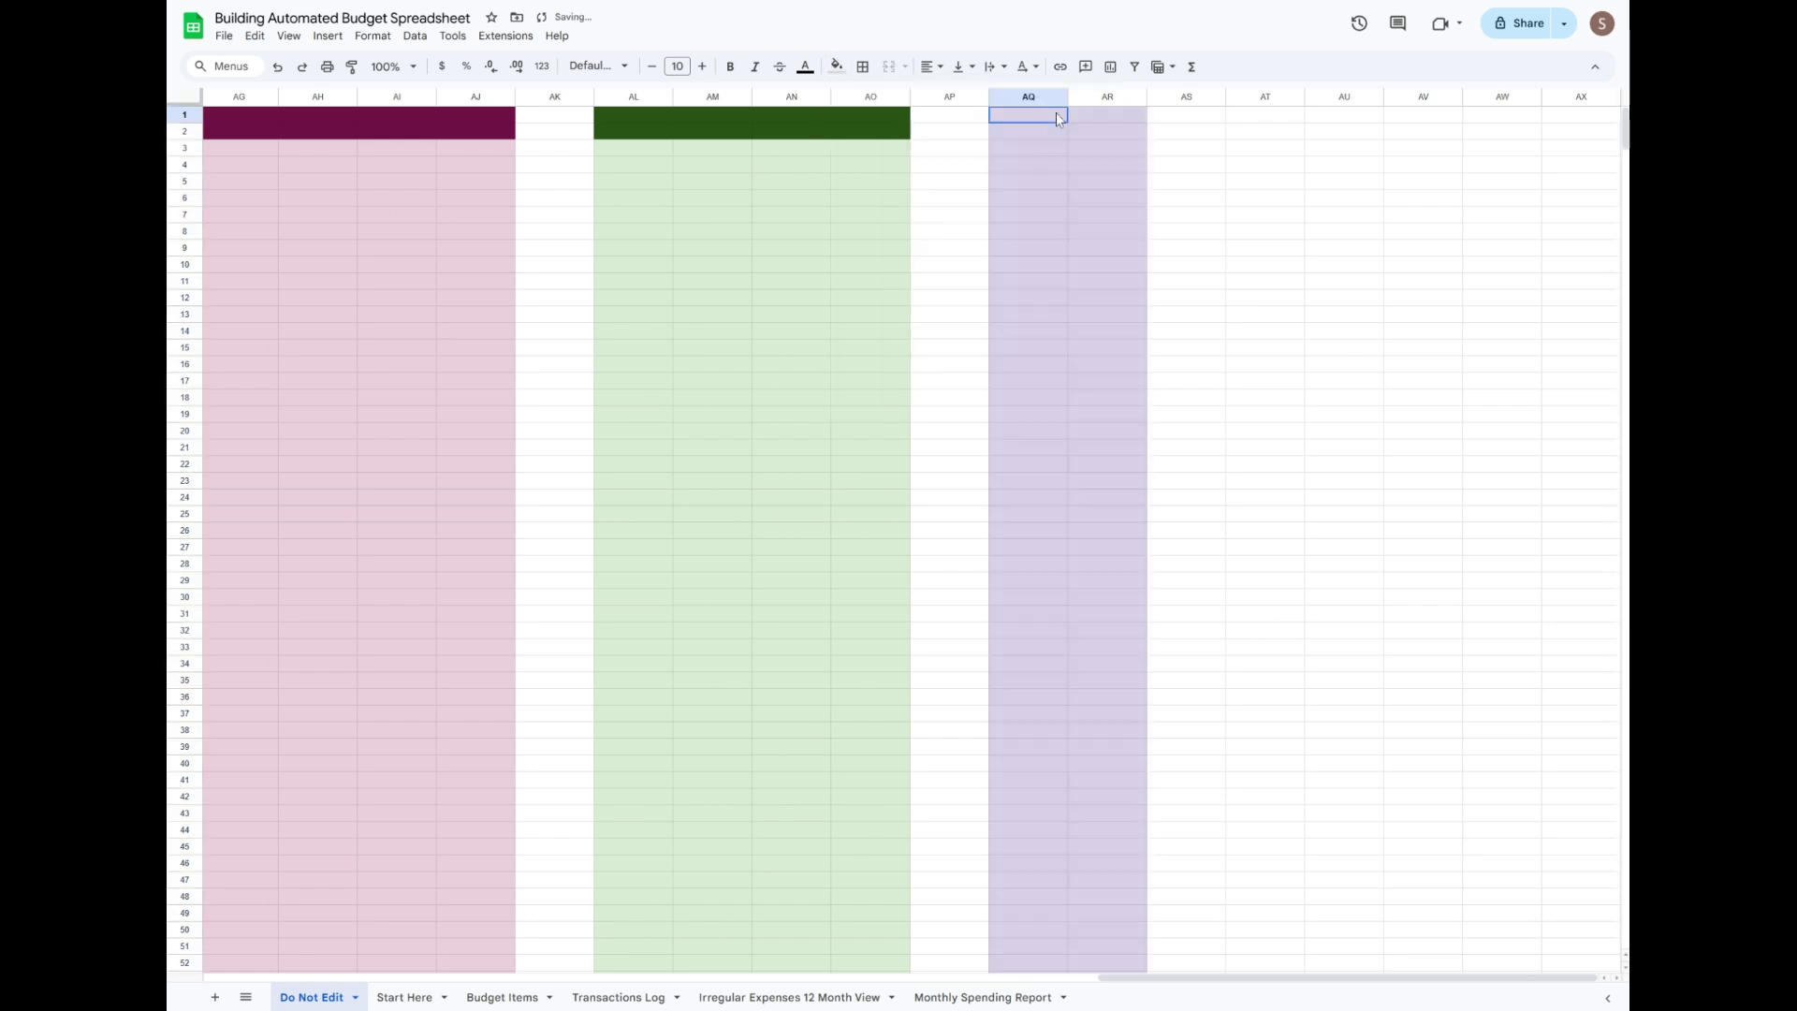
Fill the header cells AQ1:AR2 with dark purple and merge AQ1:AR1.
left_click_drag(1056, 113, 1086, 126)
left_click(837, 67)
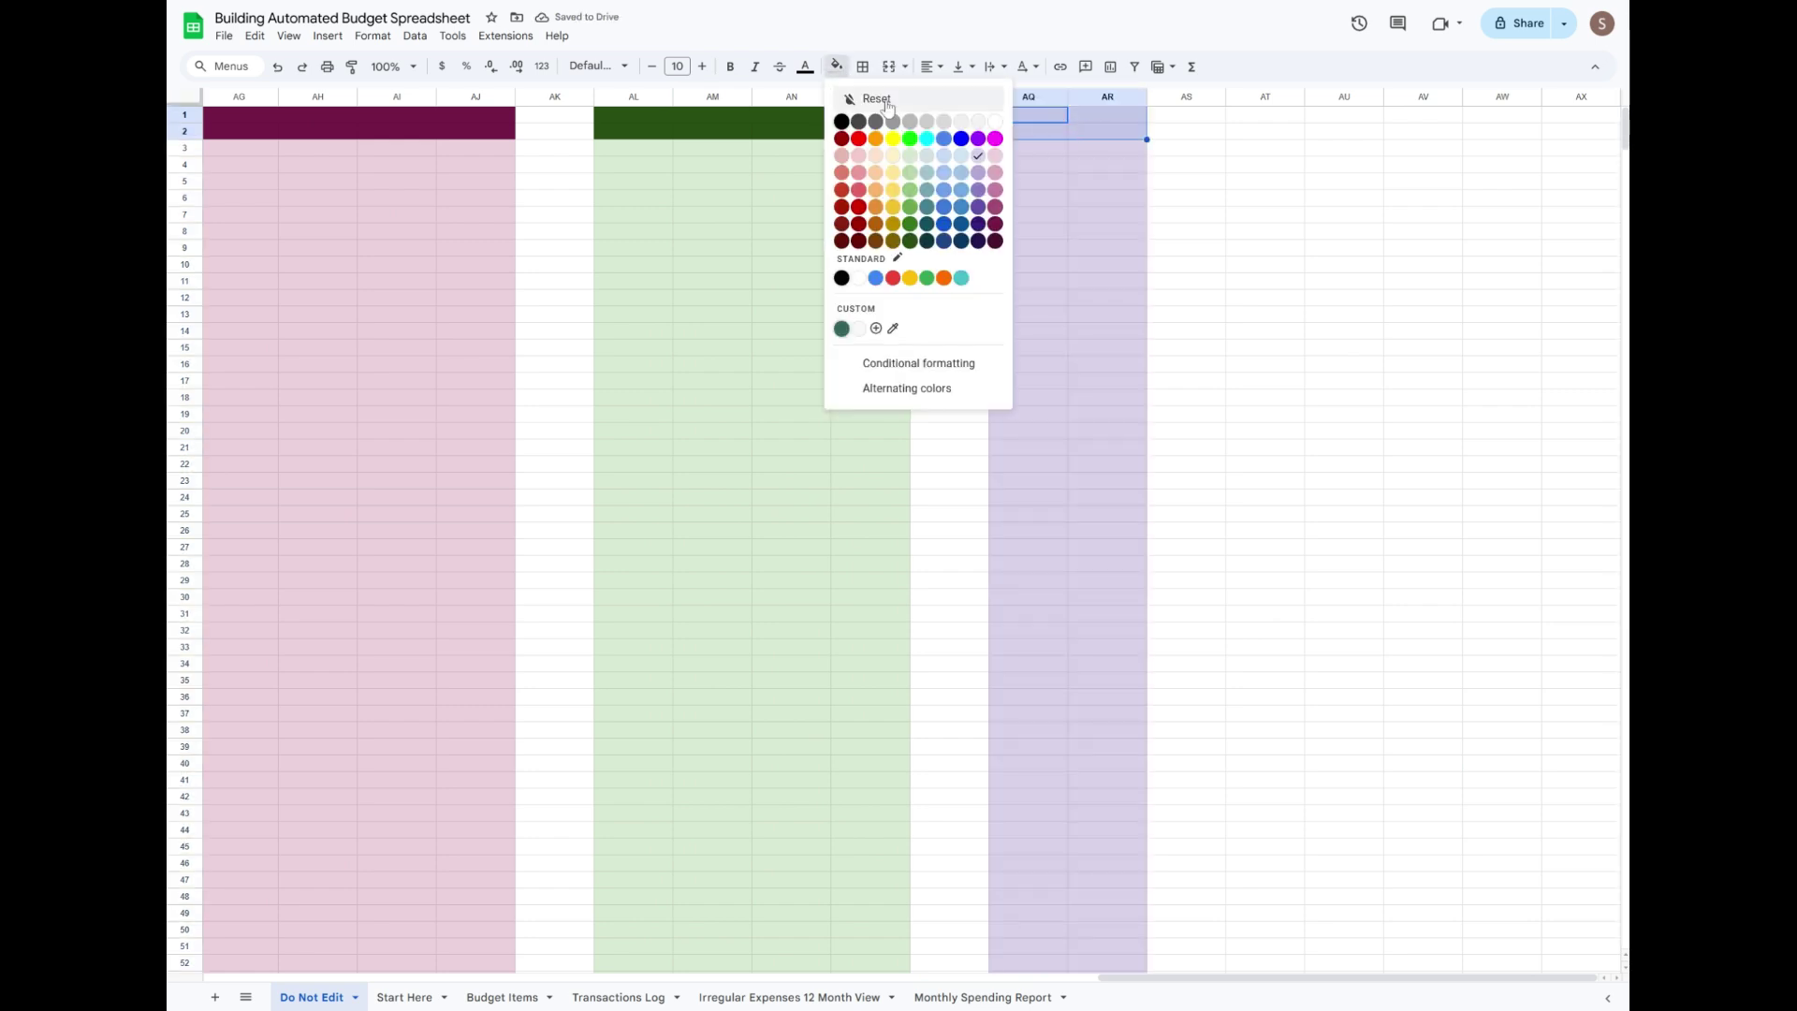
left_click(985, 213)
left_click_drag(1052, 120, 1085, 118)
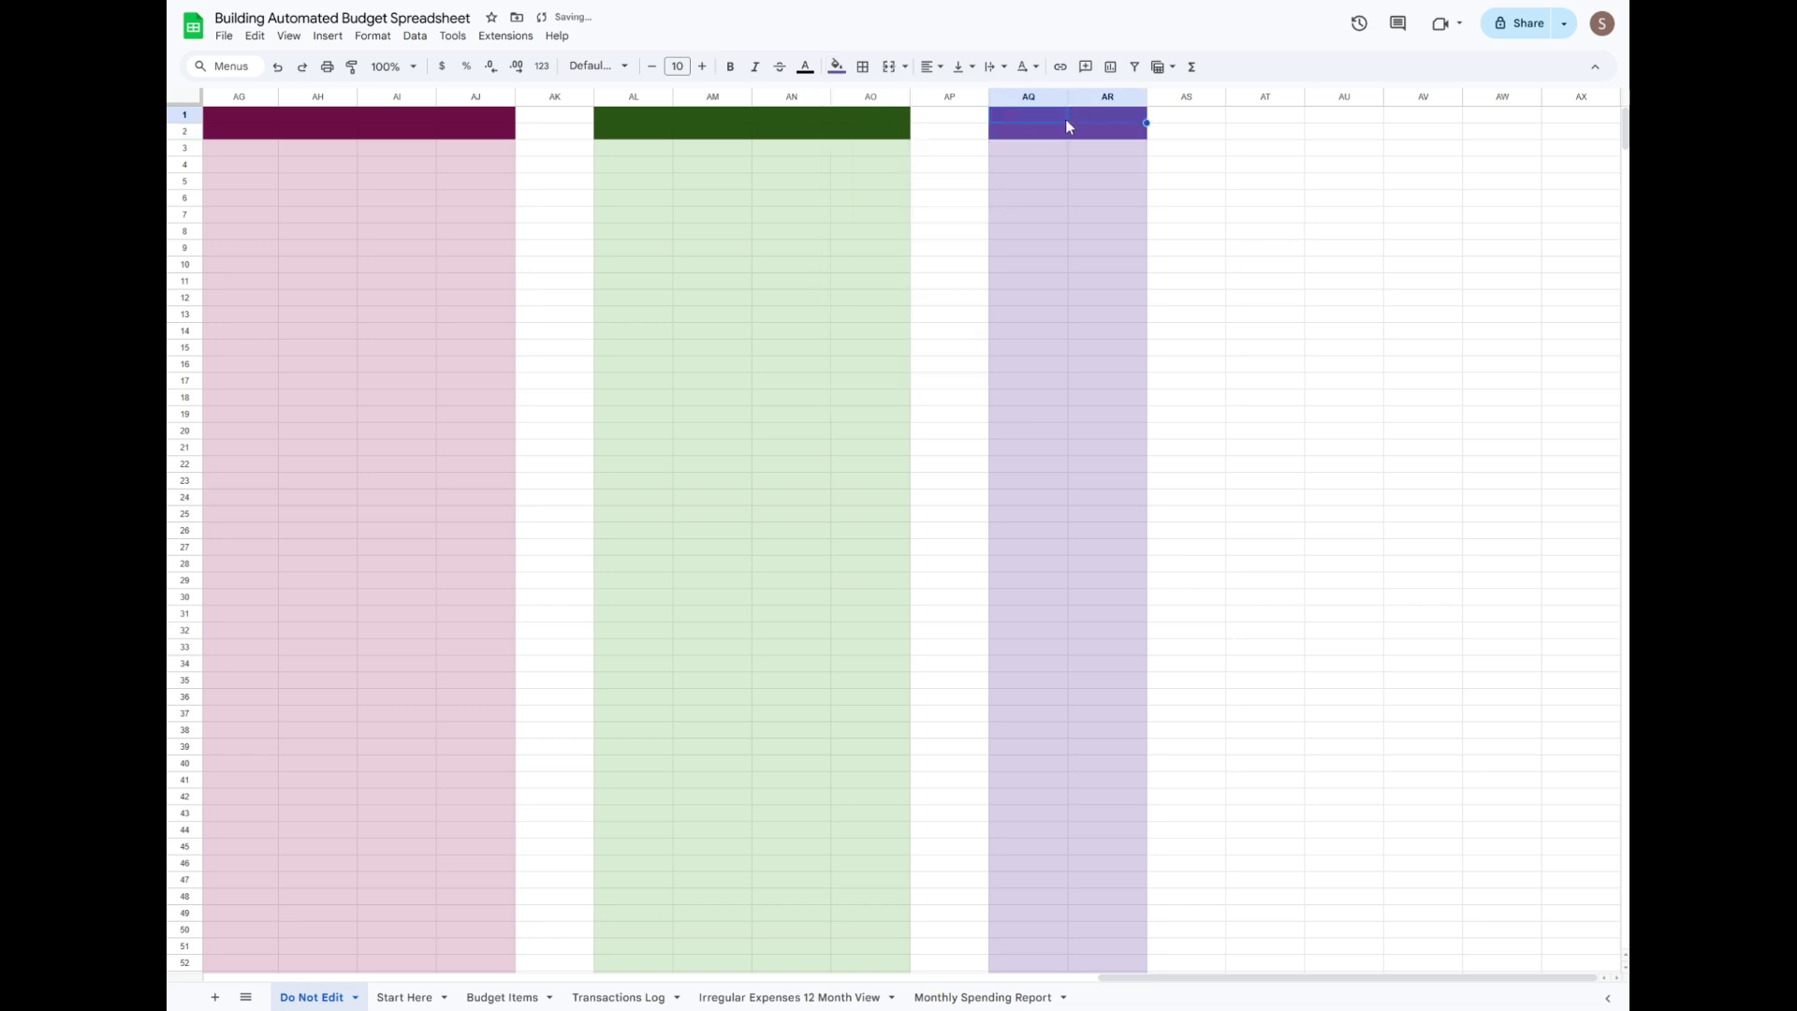
left_click(890, 67)
Convert the range AT2:AV7 to a table and name it Journal.
left_click_drag(1264, 137, 1412, 222)
right_click(1374, 181)
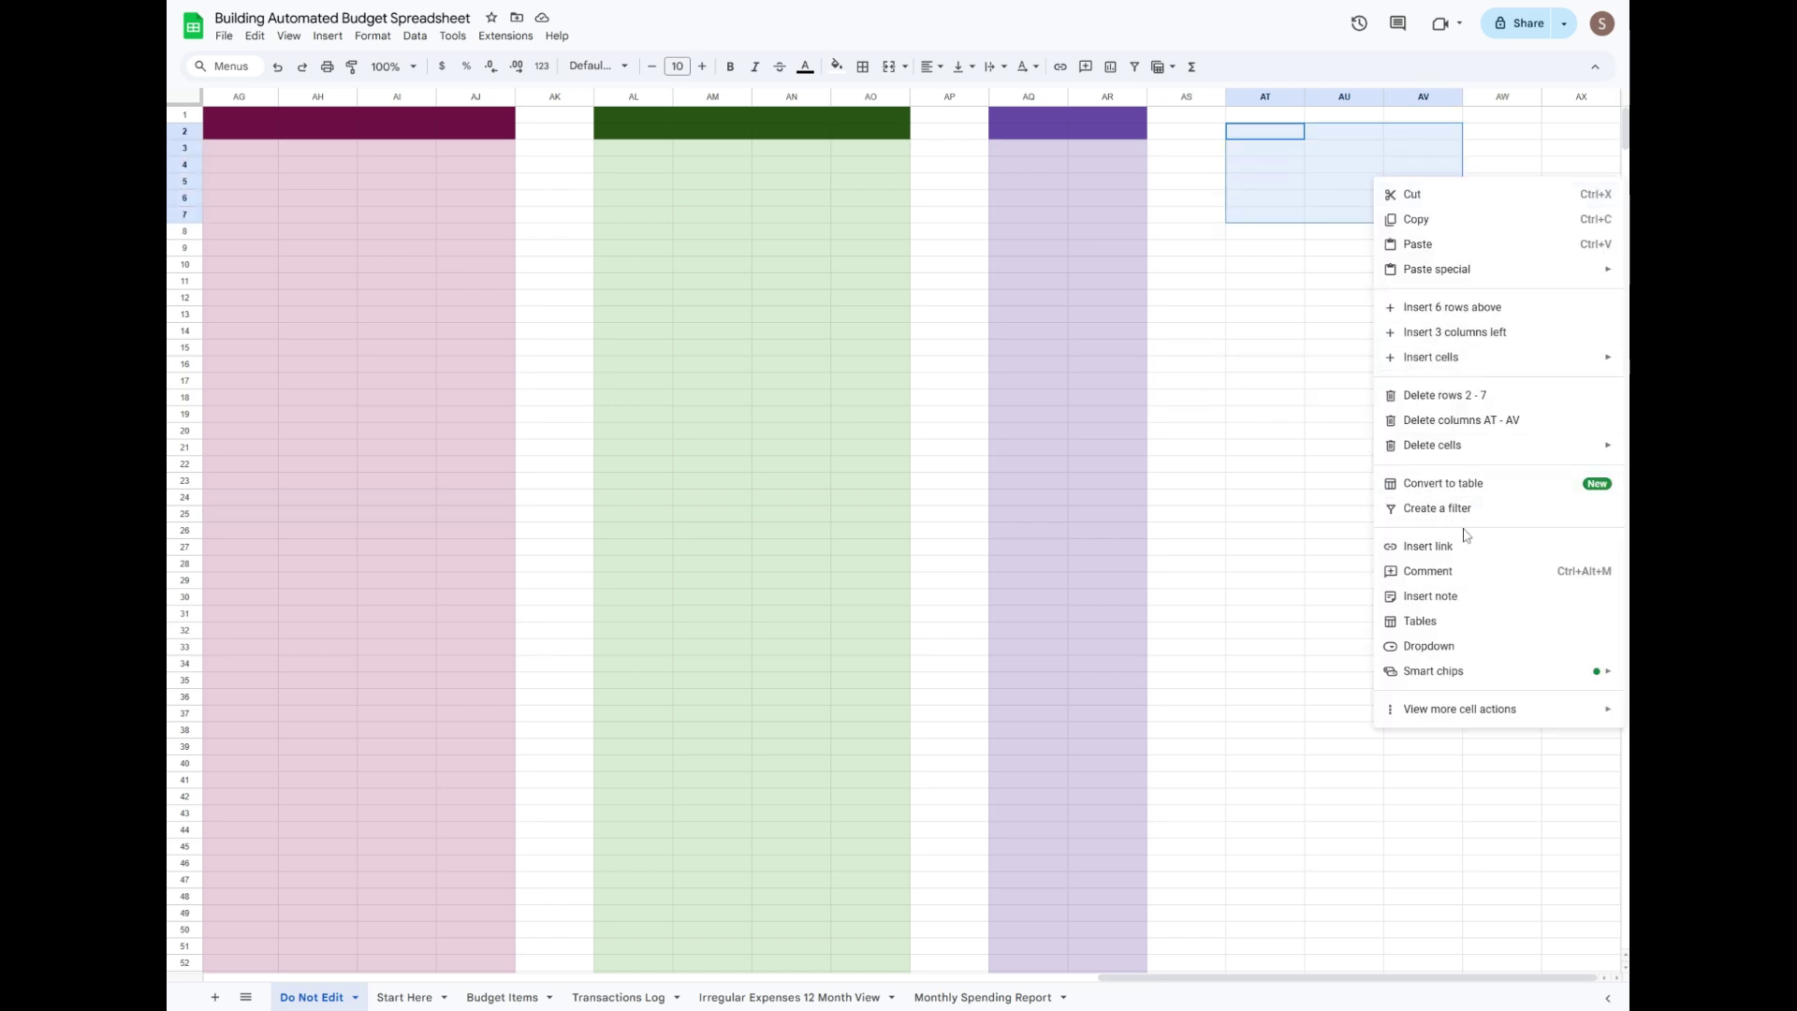
left_click(1468, 485)
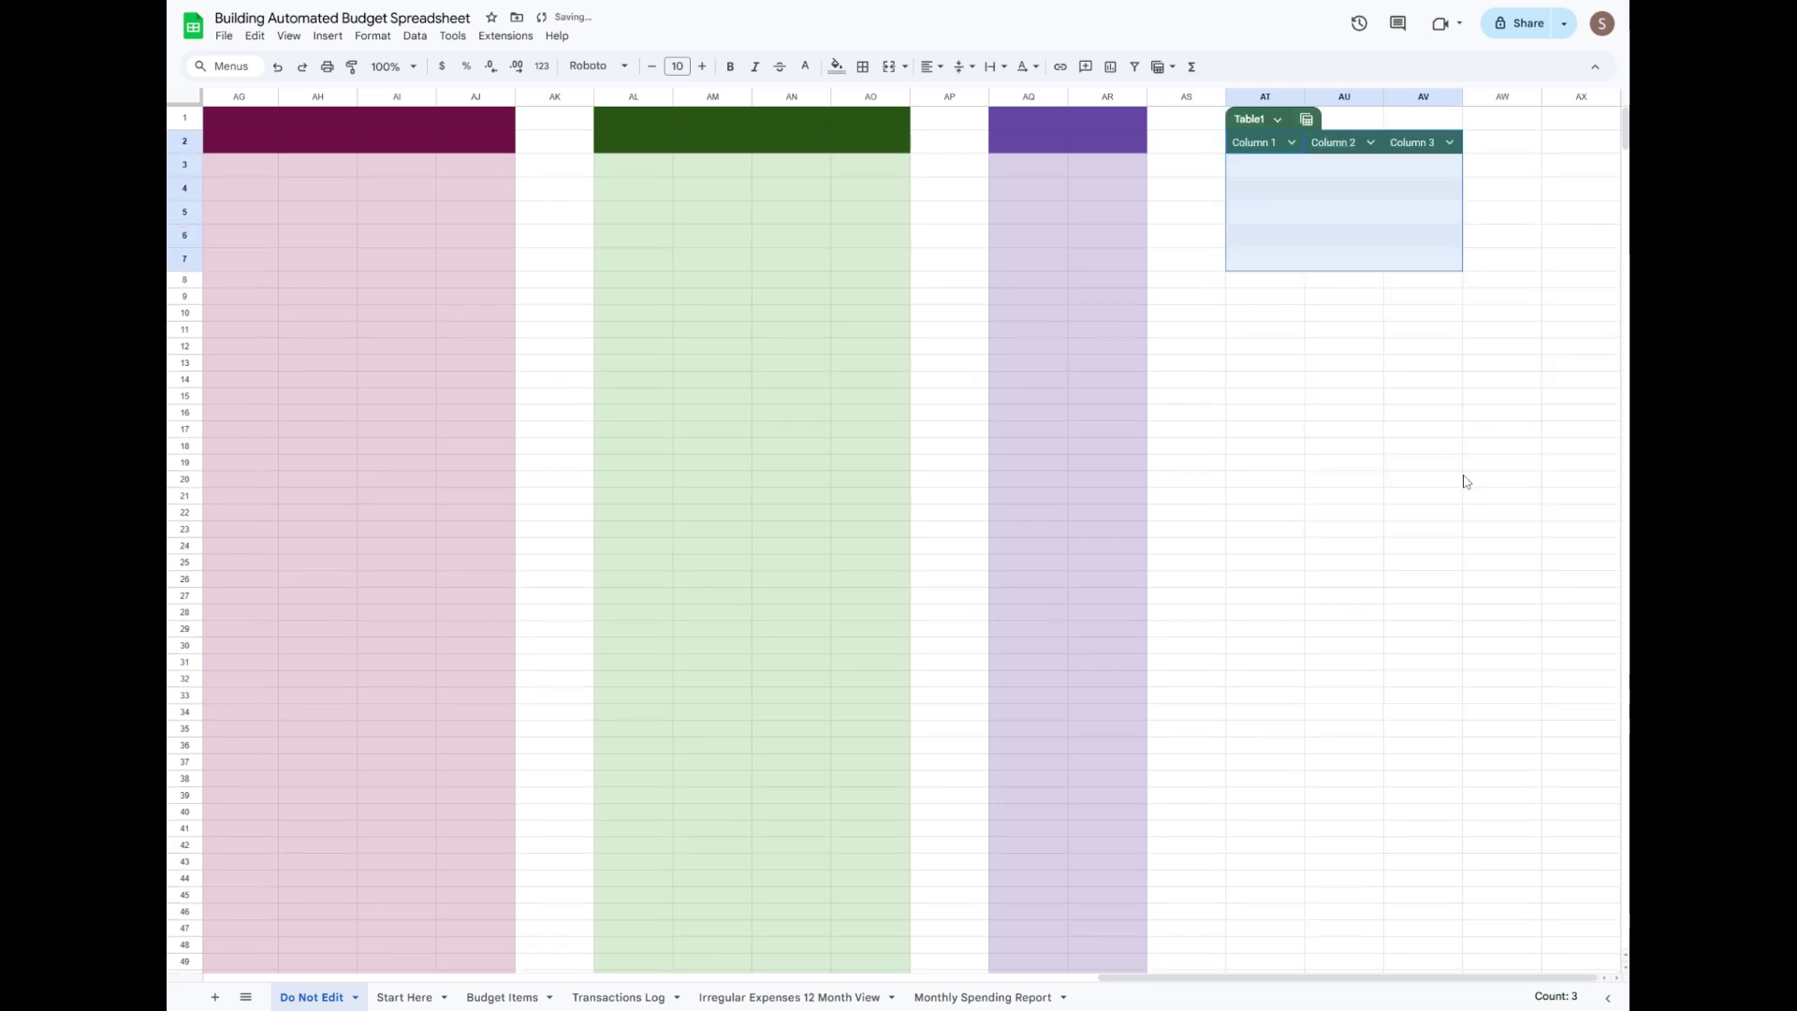
left_click(1257, 118)
type("Journal")
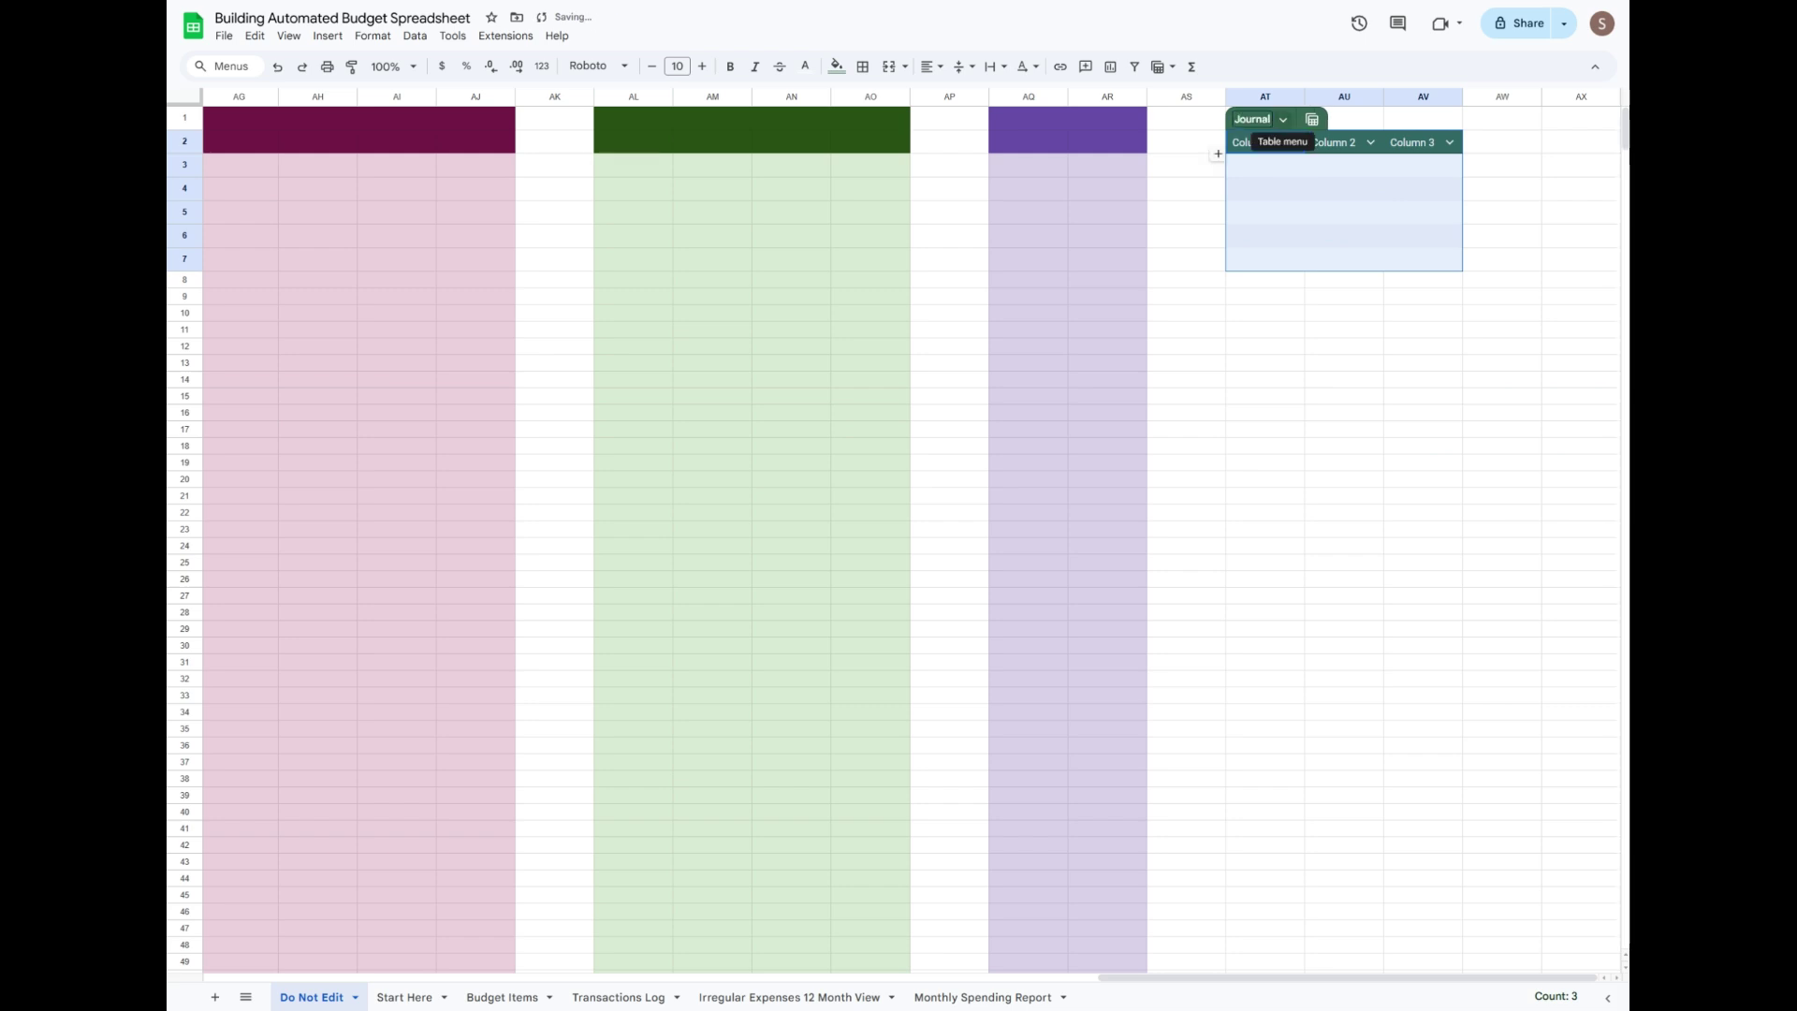
key("Return")
Delete the unused columns AW and AX beyond the Journal table.
left_click_drag(1517, 97, 1576, 99)
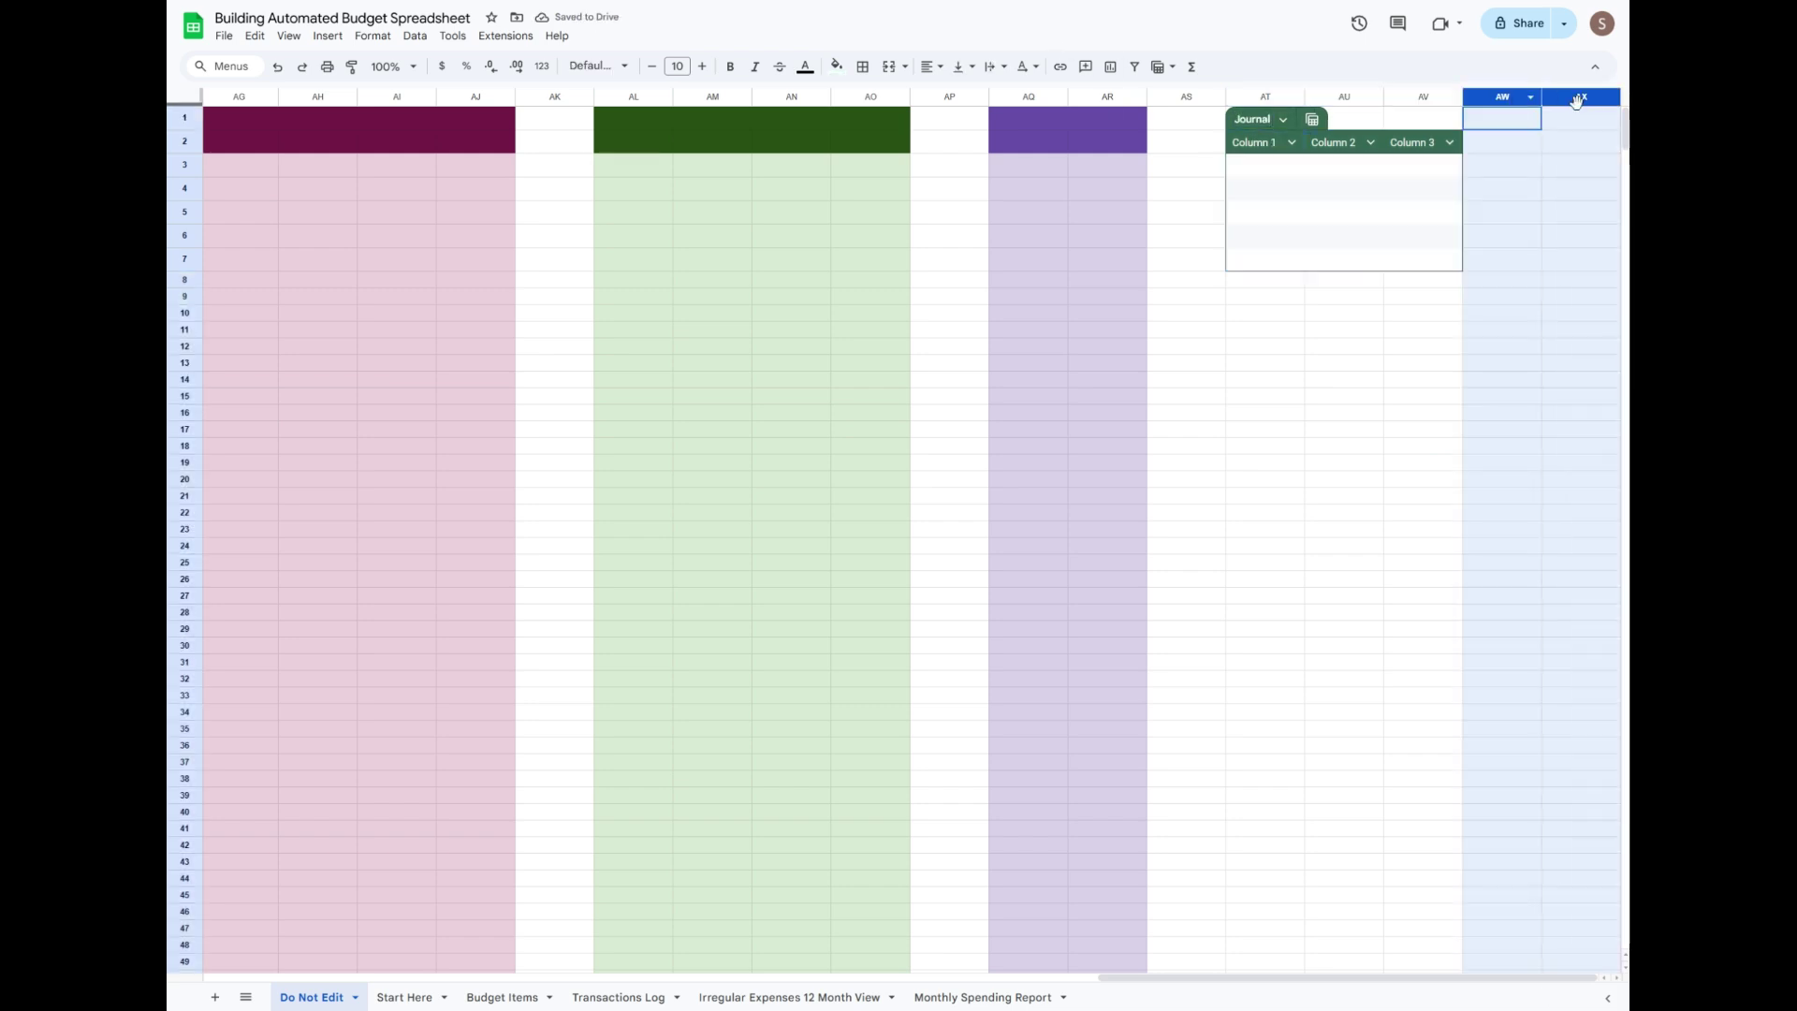
right_click(1520, 99)
left_click(1354, 281)
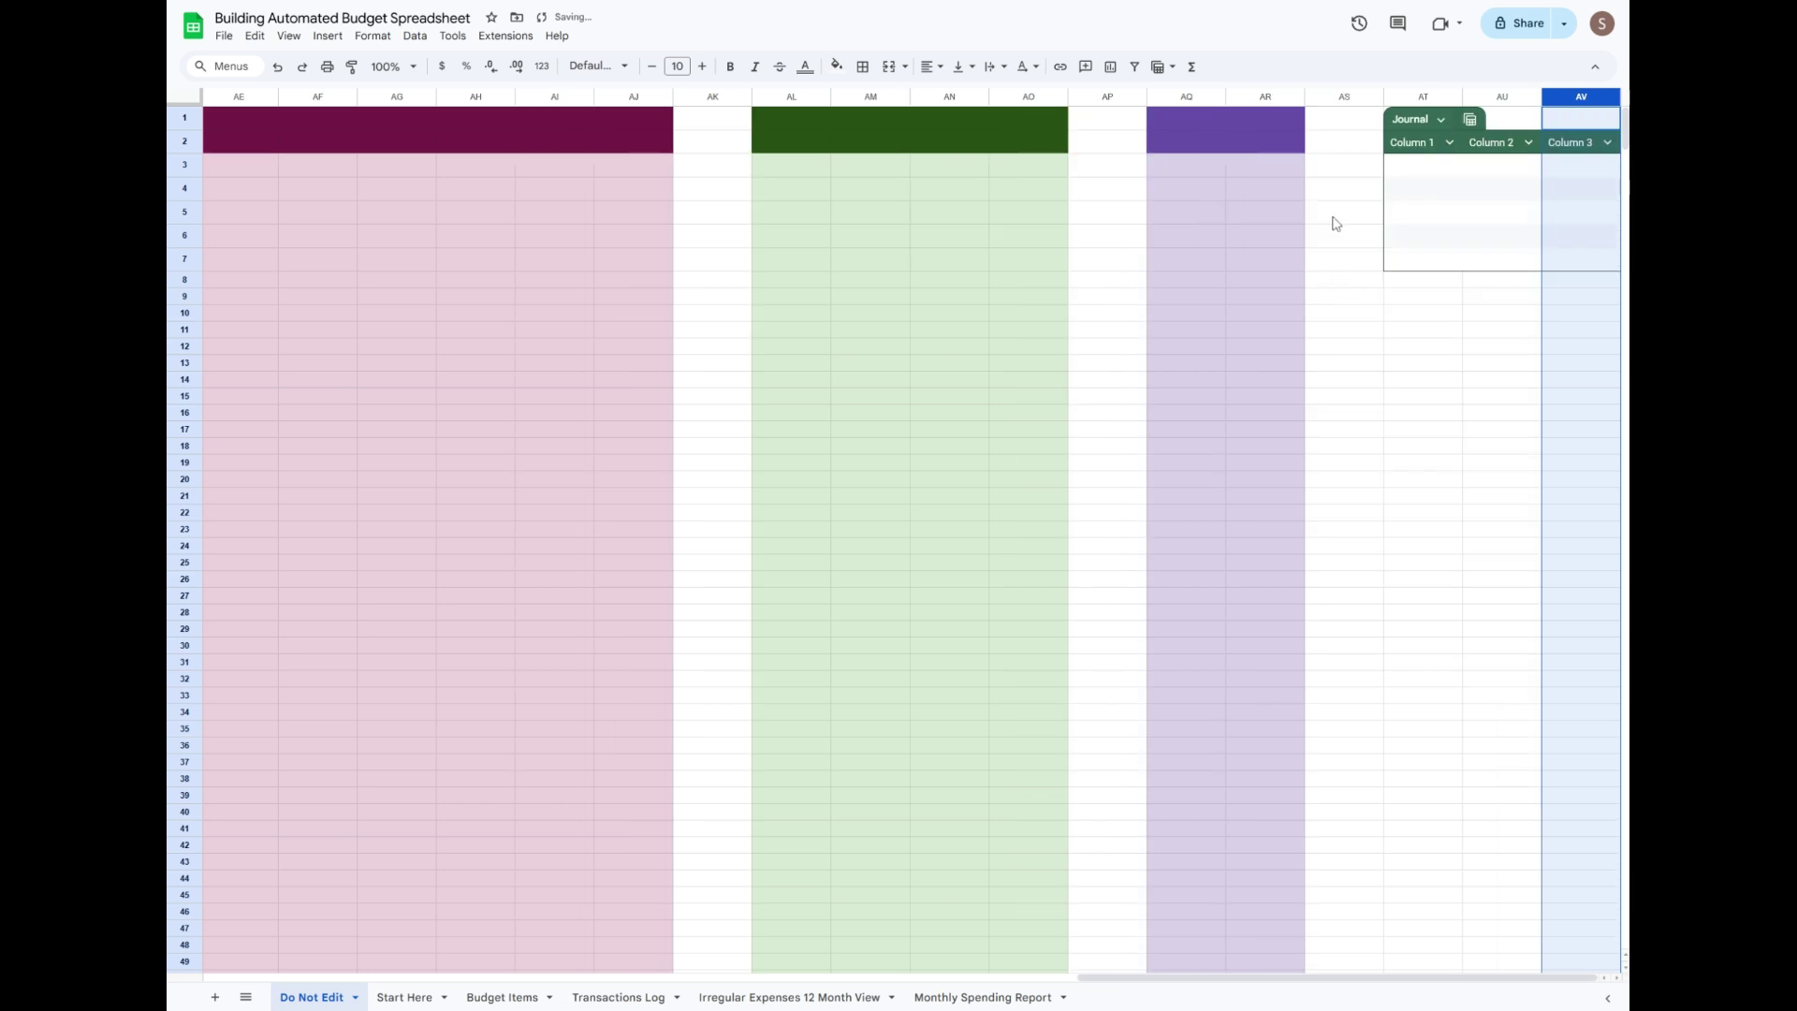
Resize the blank spacer columns F, L, Q, V, AA, AK, AP and AS together to a width of 5 pixels.
left_click(1338, 97)
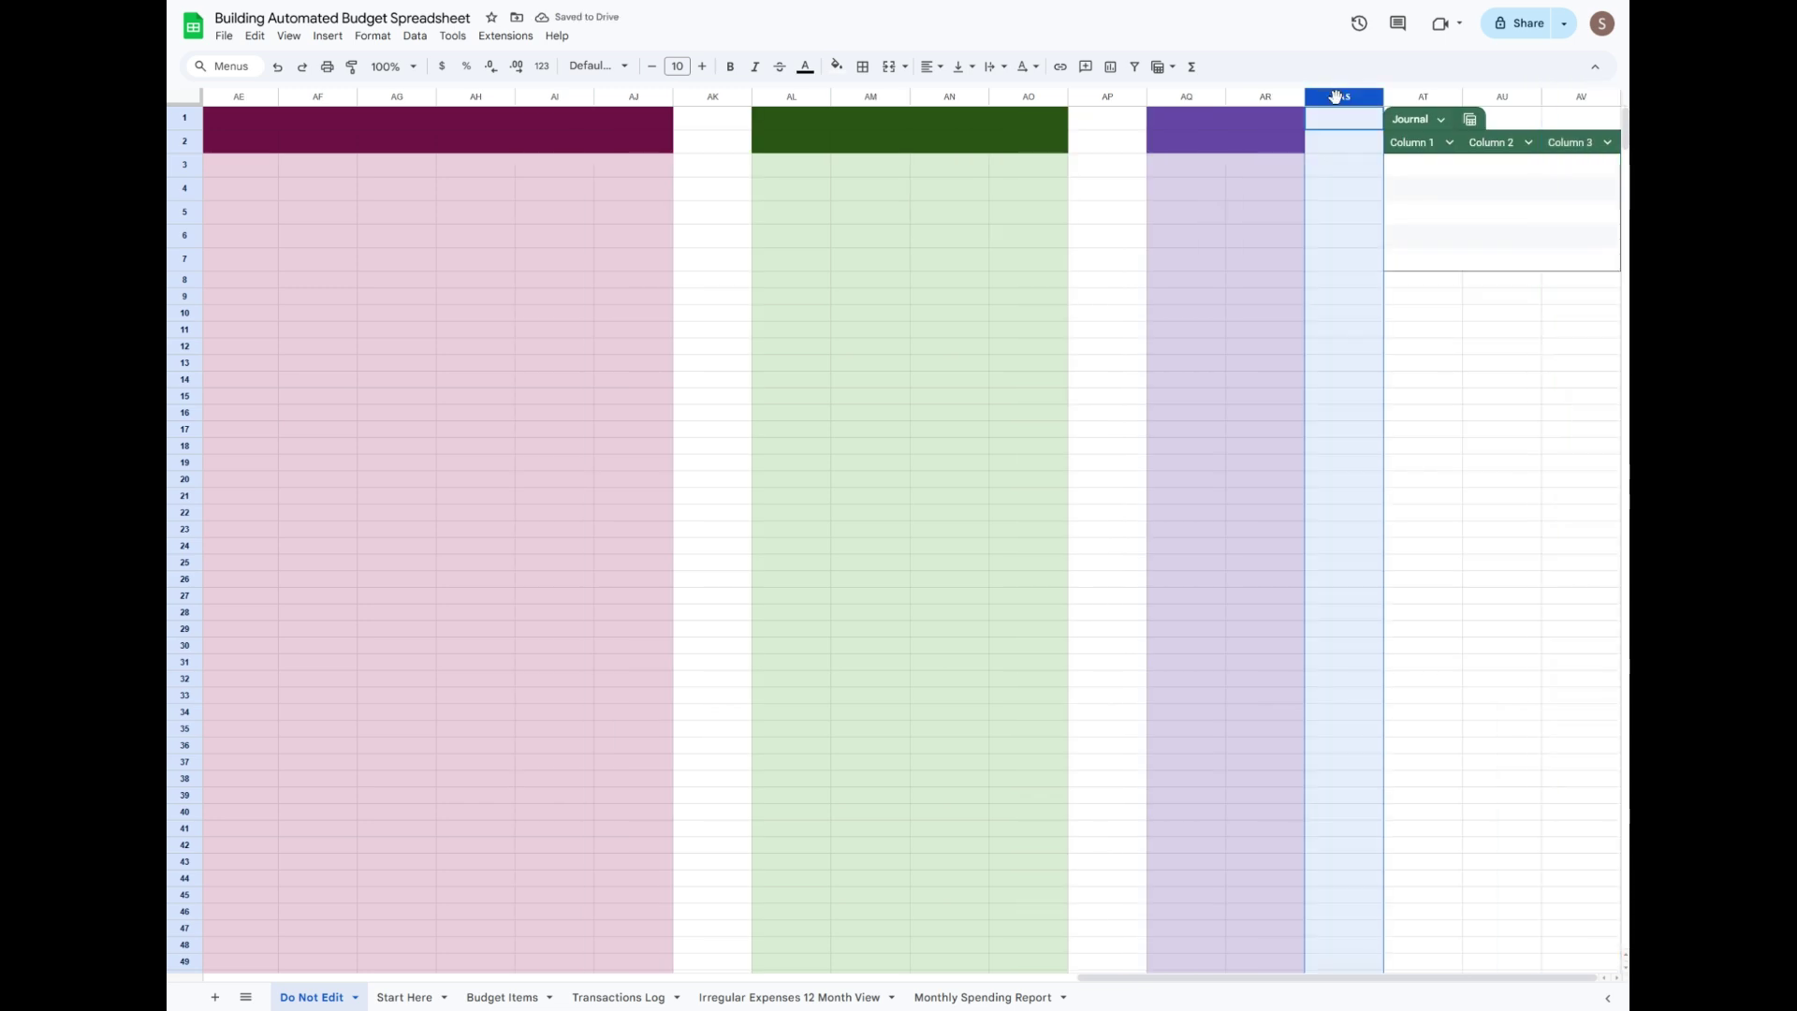
left_click(1107, 97, "ctrl")
left_click(712, 97, "ctrl")
scroll(862, 175, "left", 10)
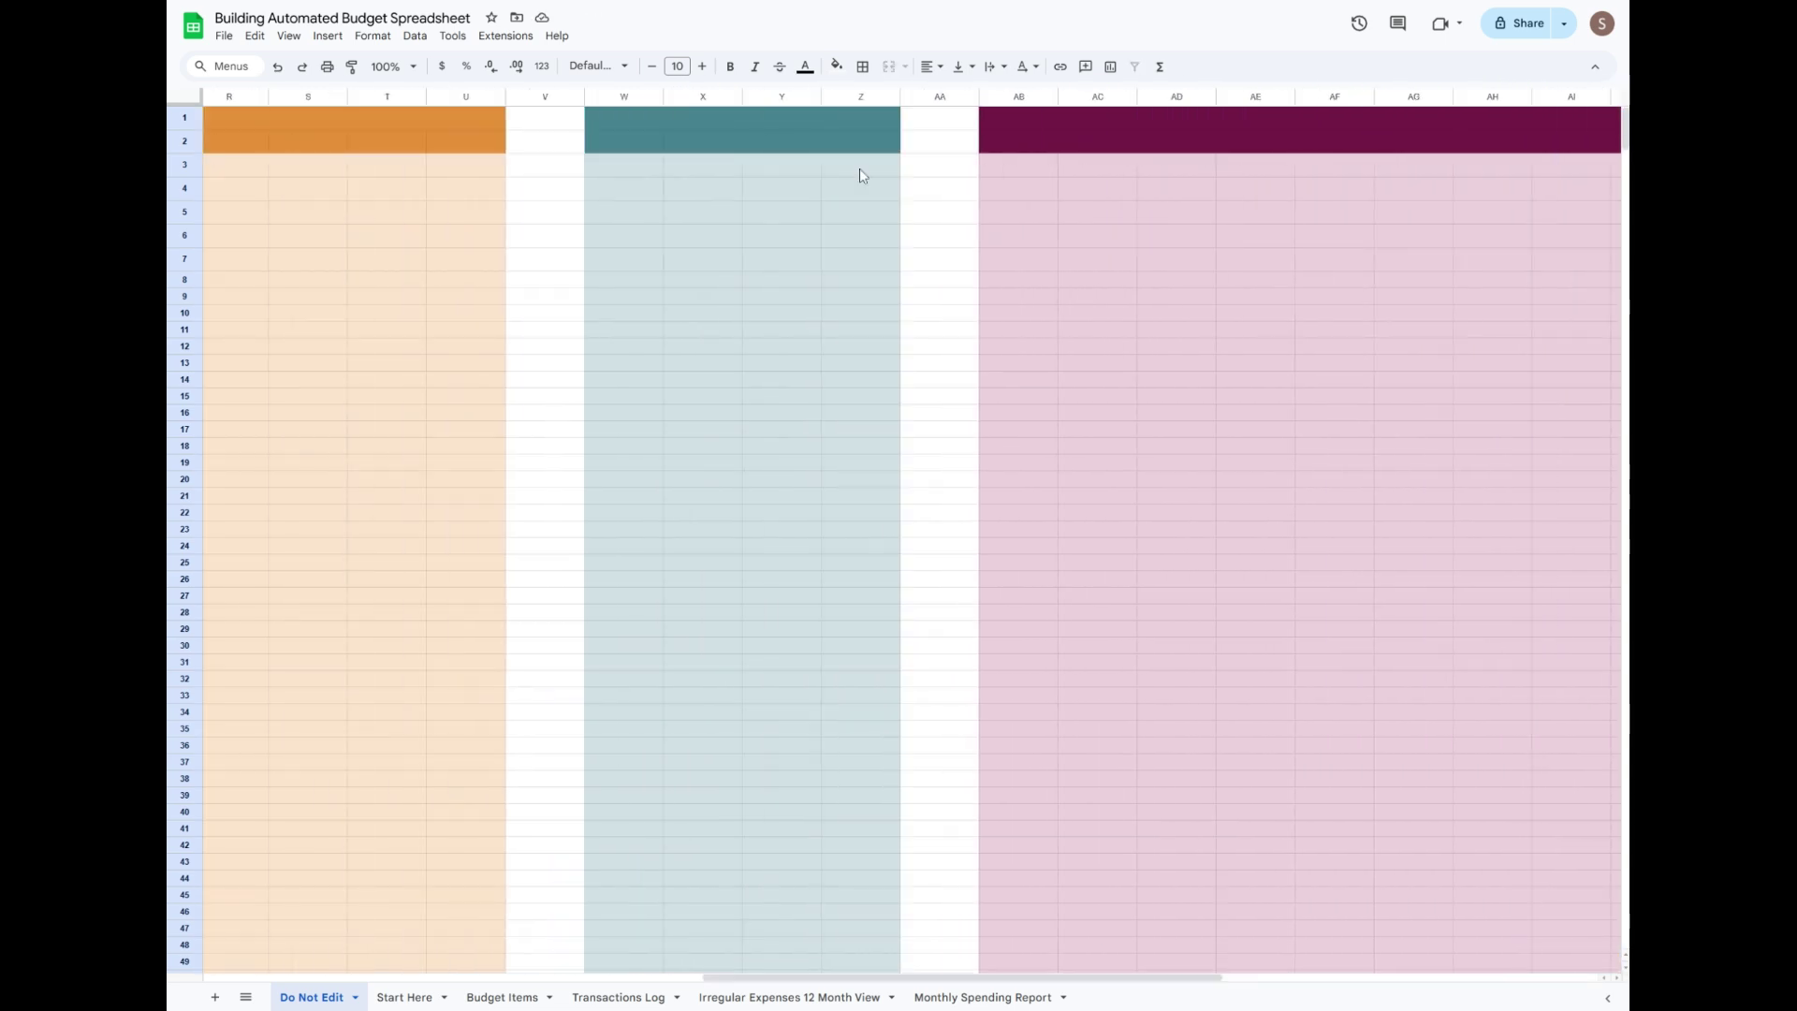
left_click(940, 98, "ctrl")
left_click(545, 97, "ctrl")
left_click_drag(963, 977, 541, 948)
left_click(1298, 97, "ctrl")
left_click(902, 97, "ctrl")
left_click(430, 97, "ctrl")
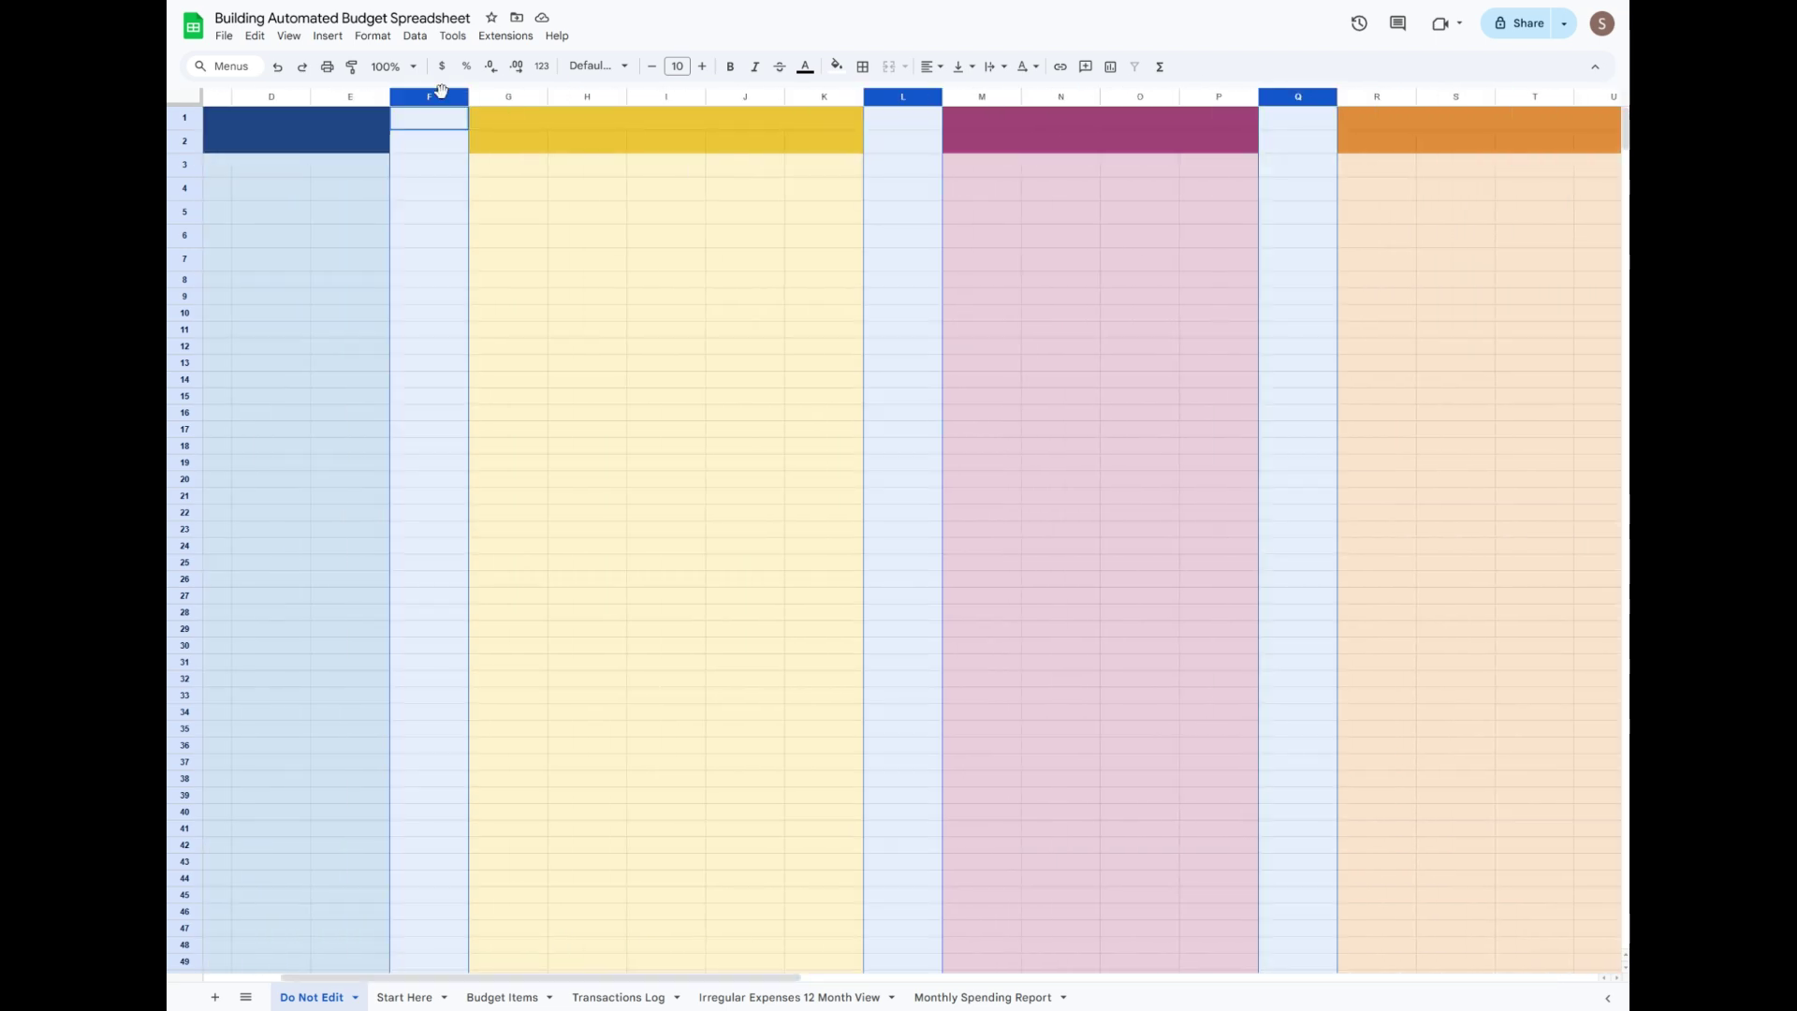
right_click(435, 95)
left_click(506, 185)
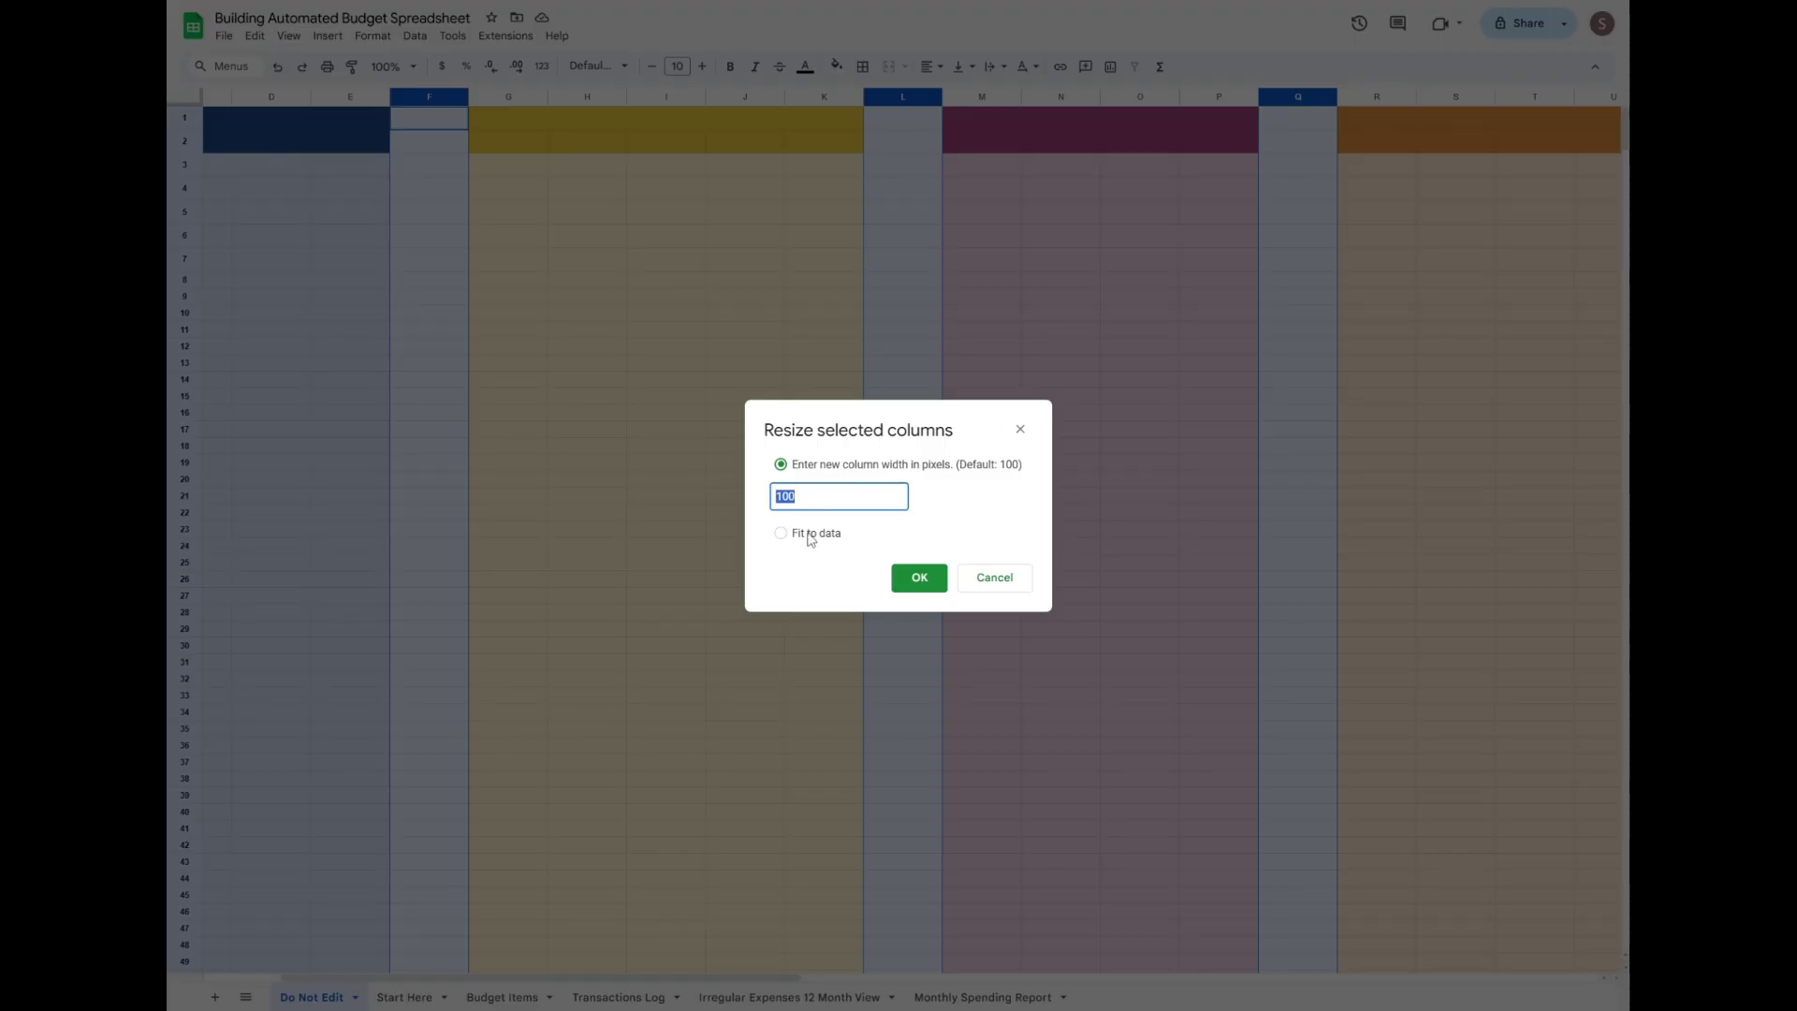
left_click(780, 532)
left_click(780, 465)
type("5")
left_click(919, 577)
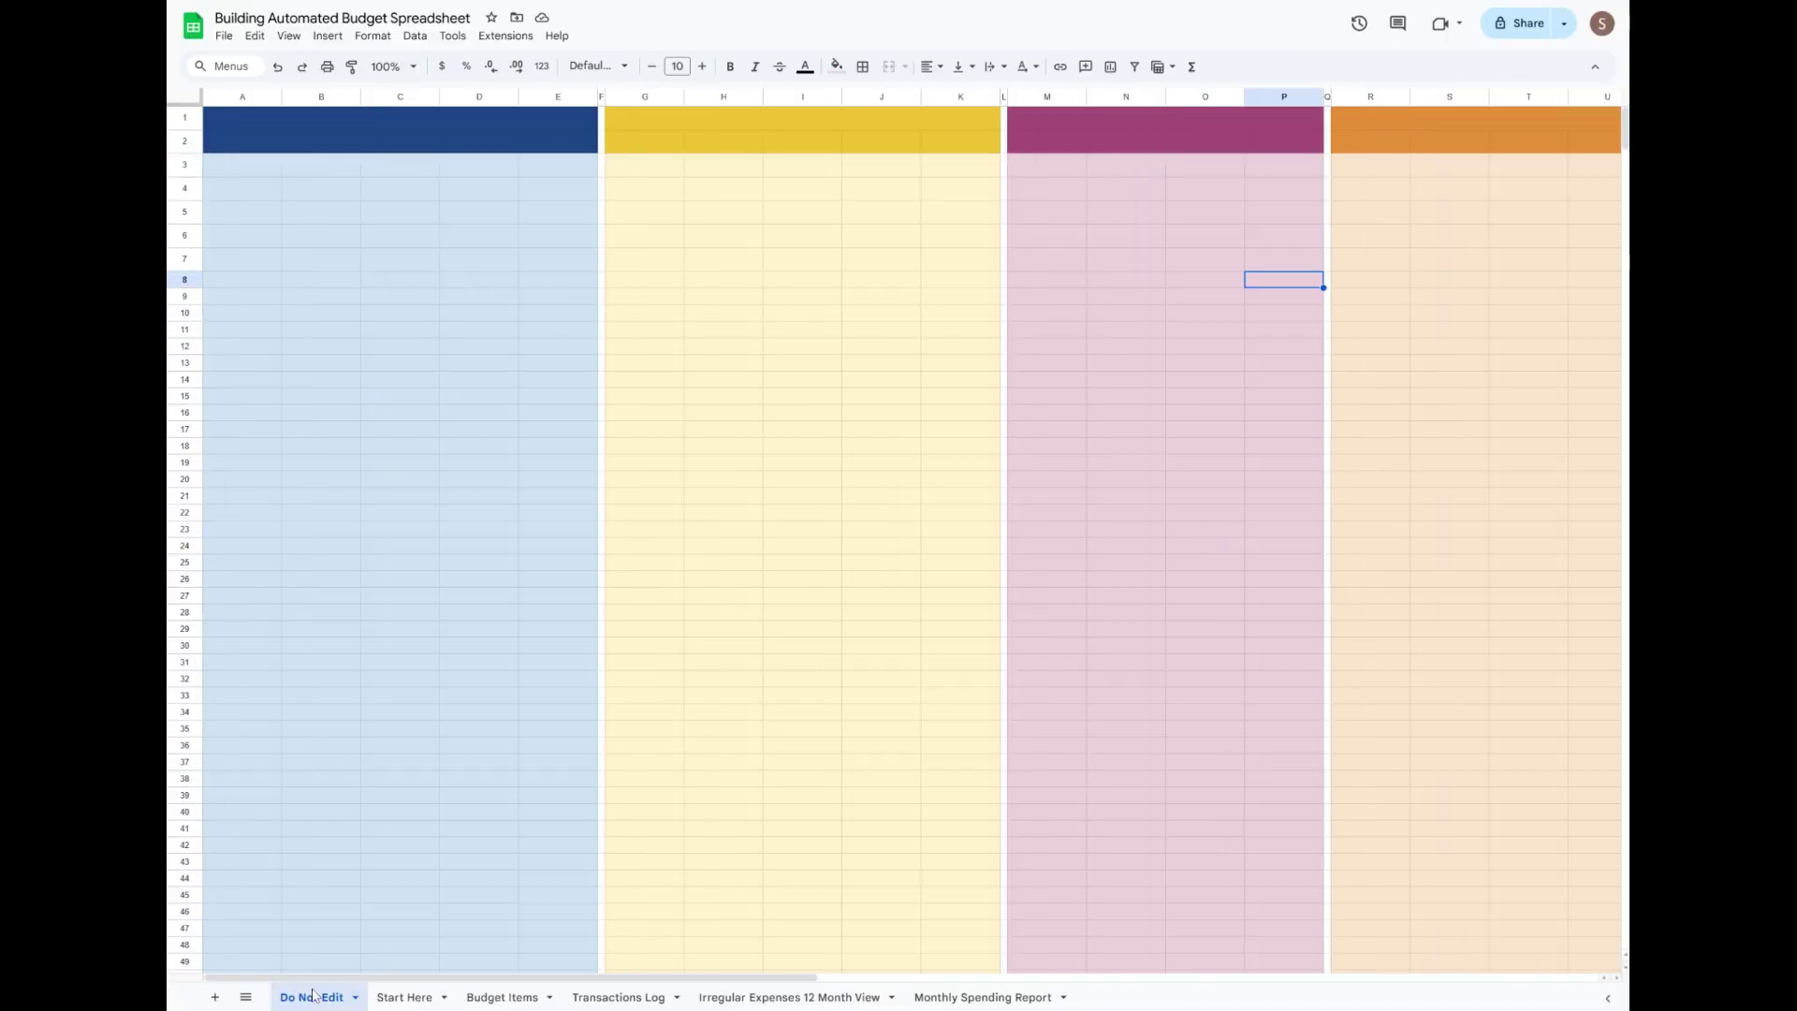
Protect the Do Not Edit sheet so that a warning is shown when someone edits it.
right_click(315, 997)
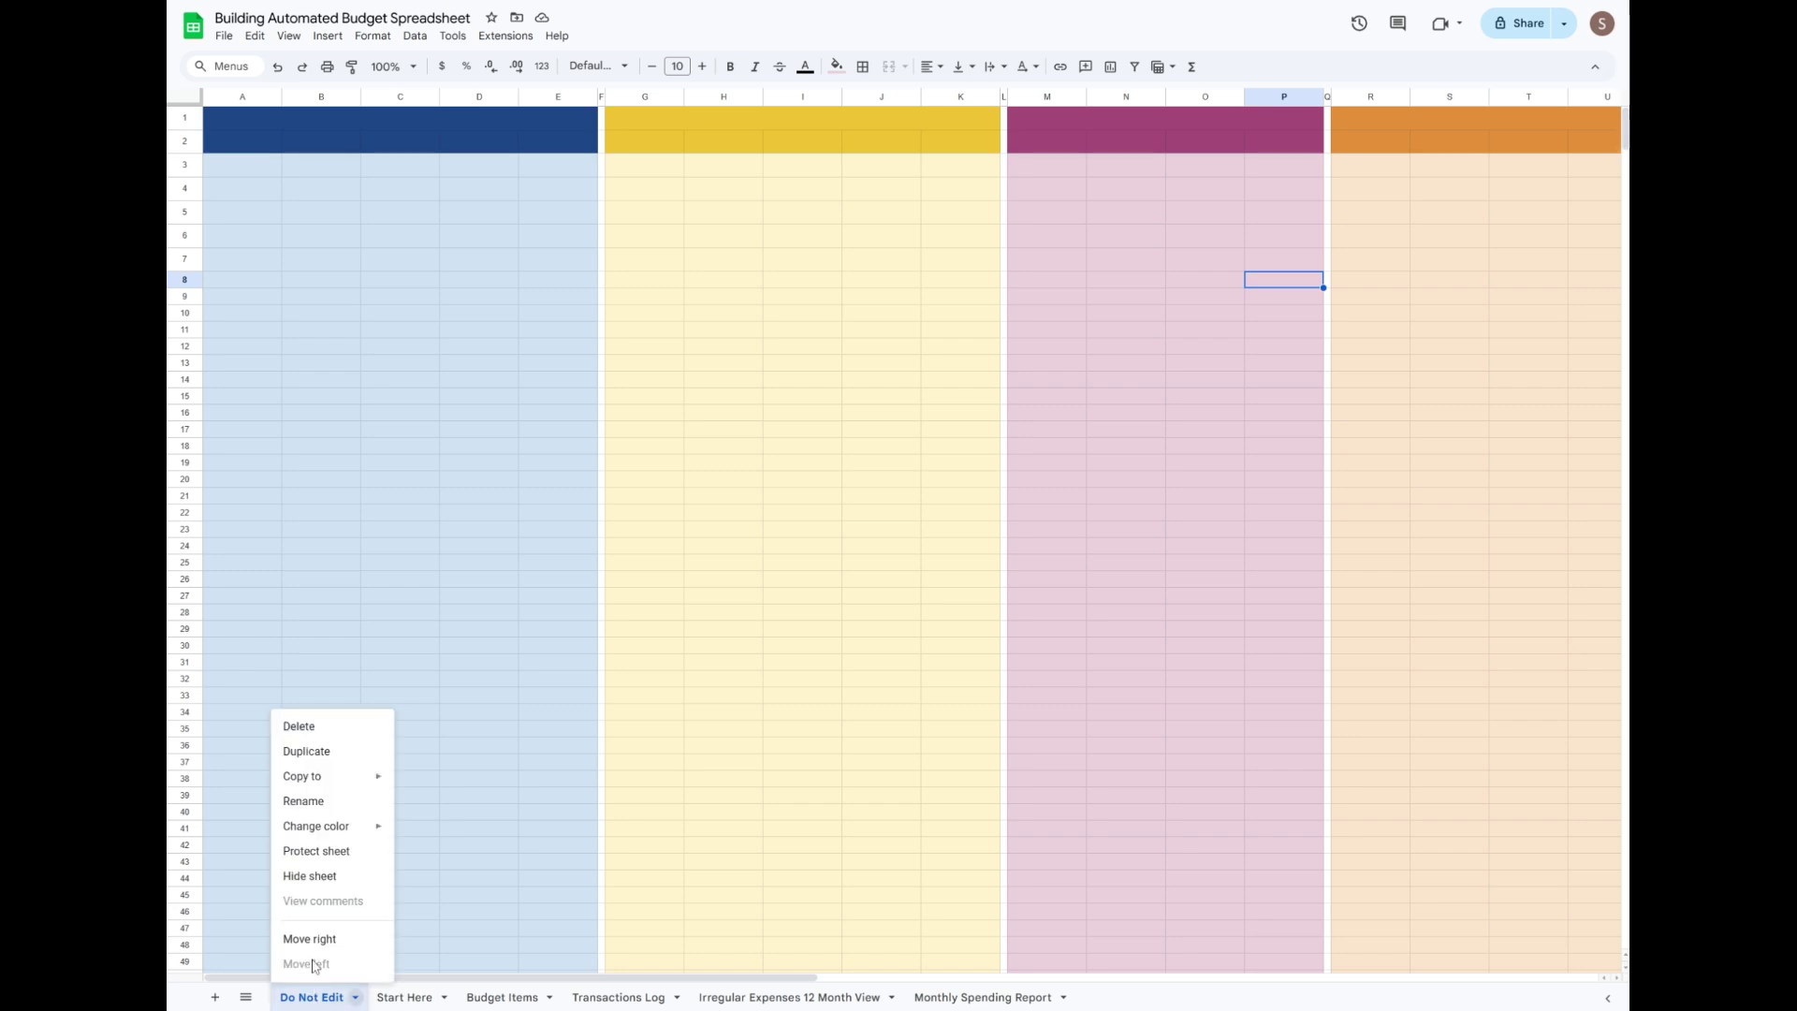
left_click(339, 855)
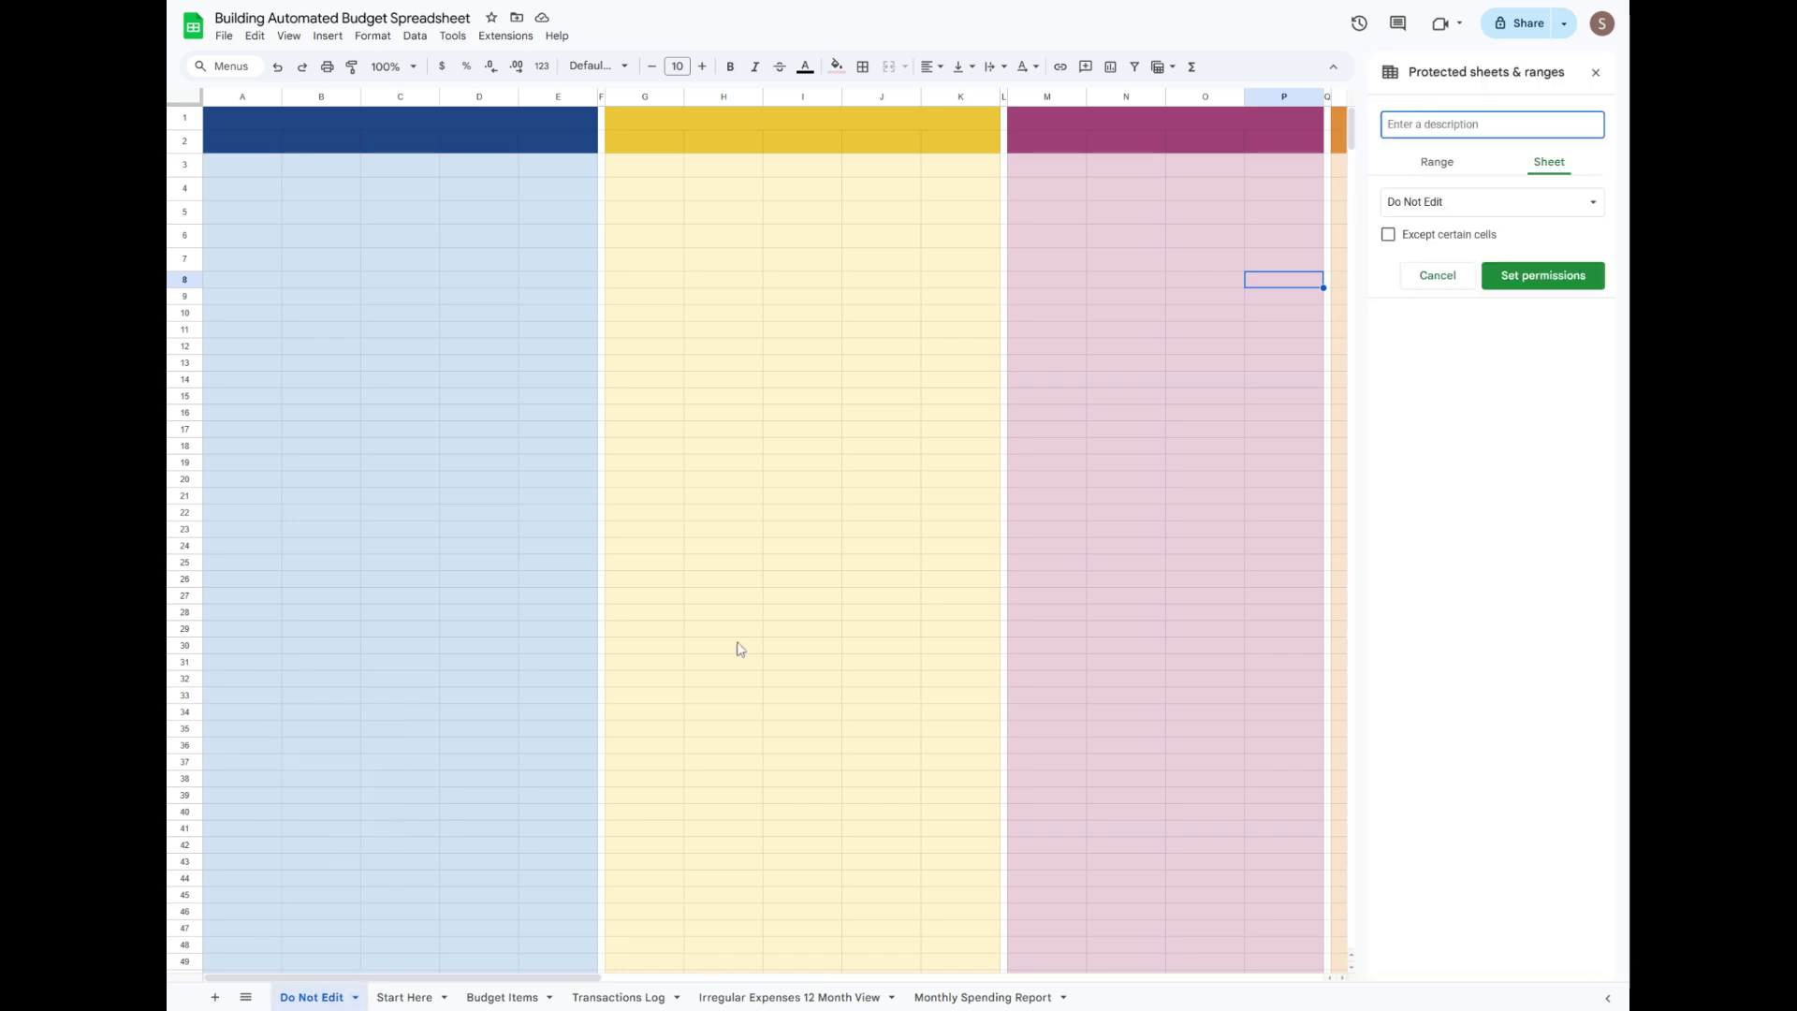
left_click(1547, 275)
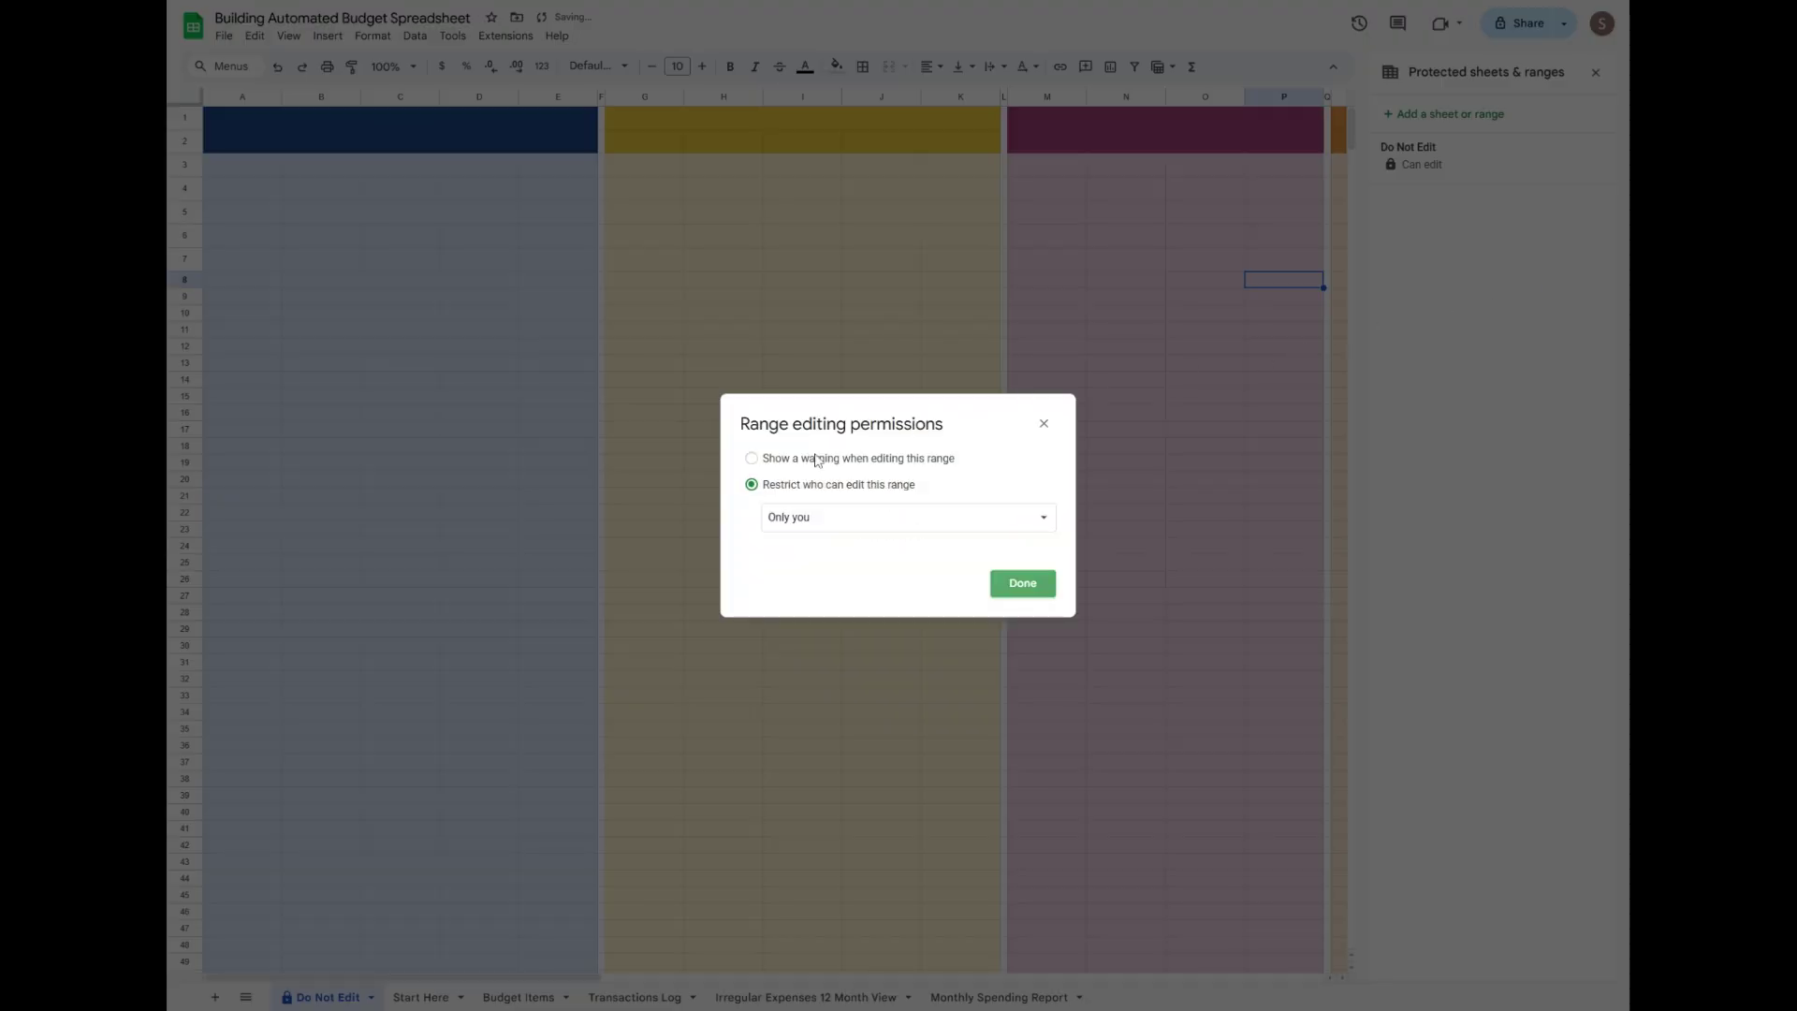
left_click(817, 460)
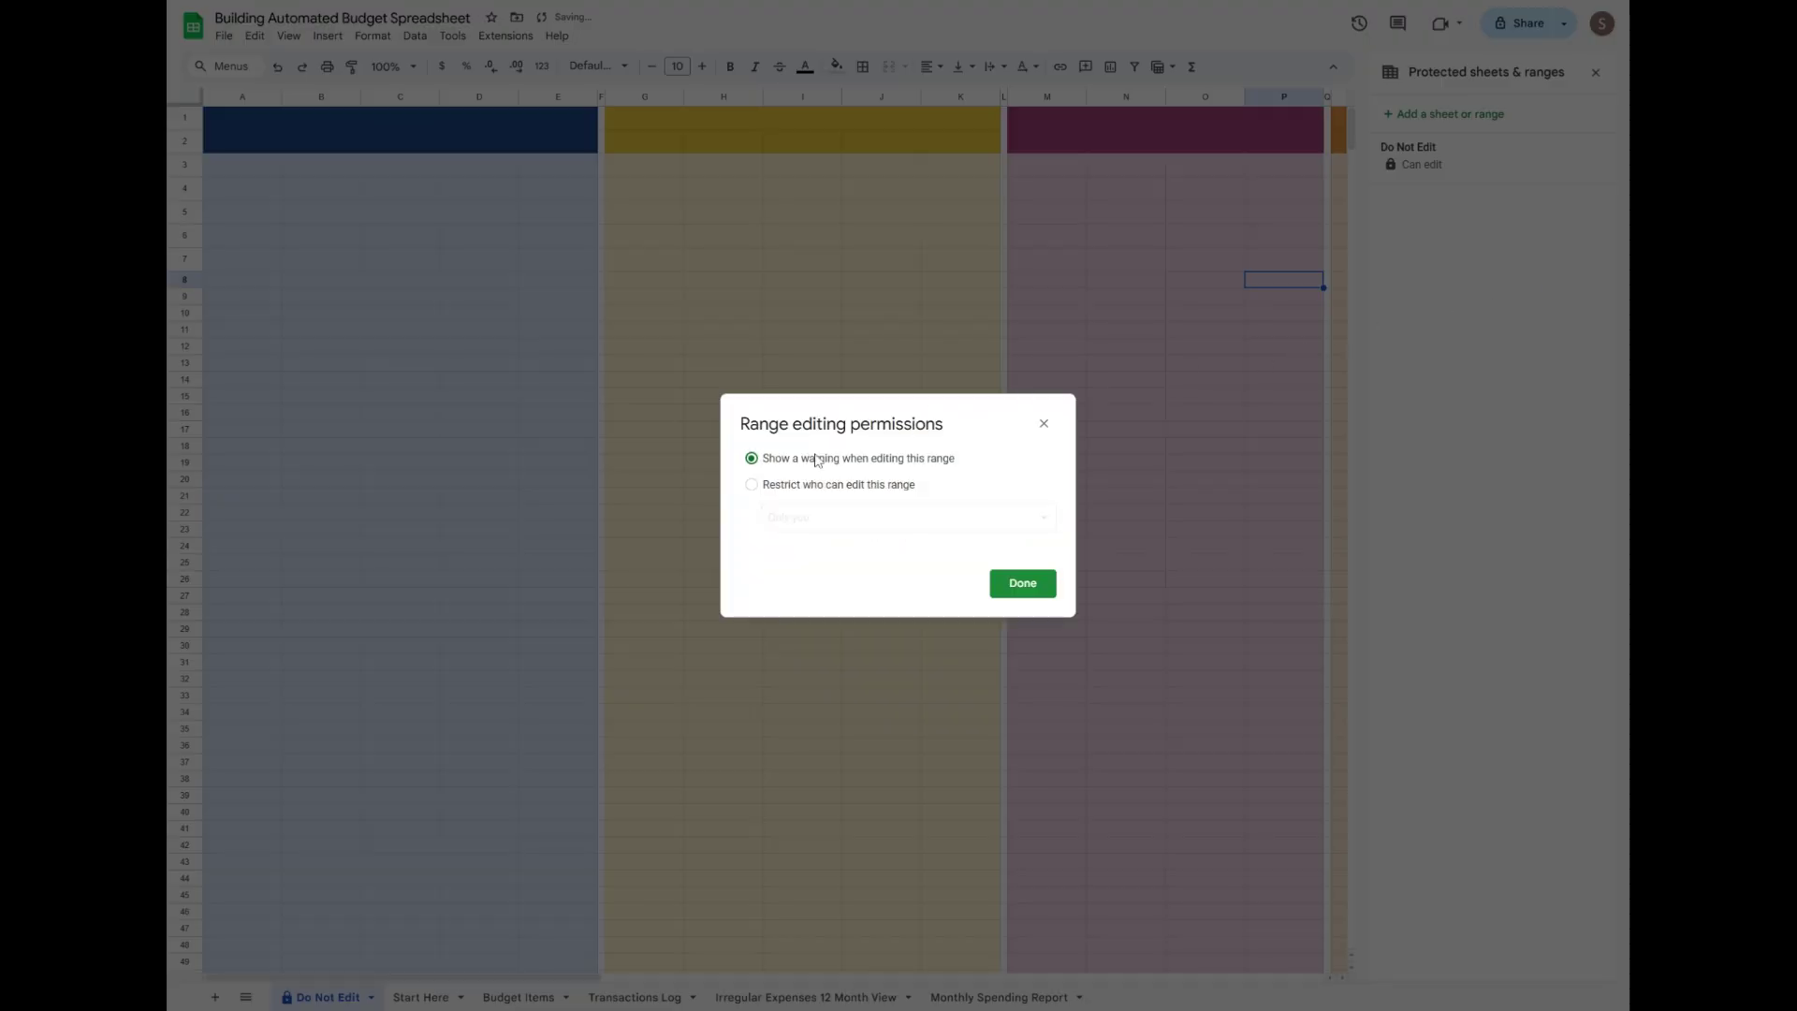
left_click(1026, 584)
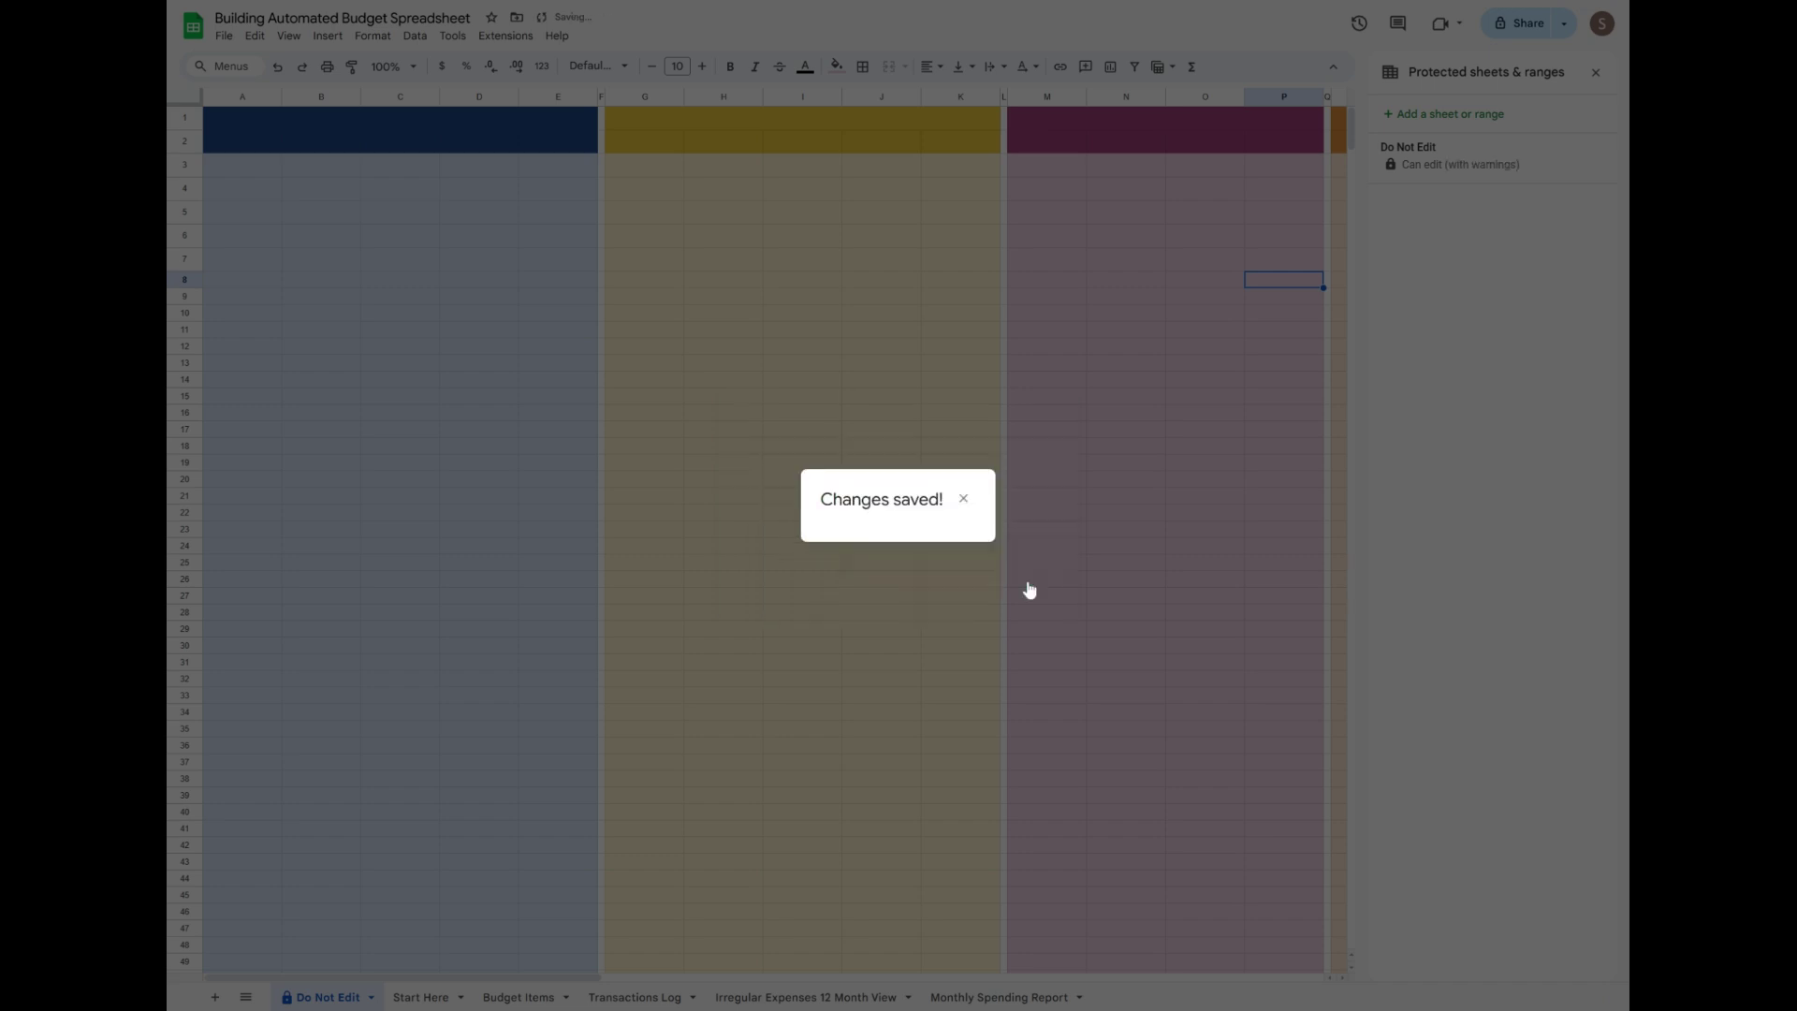
Dismiss the save message and close the protected sheets and ranges pane.
left_click(1026, 588)
left_click(1094, 470)
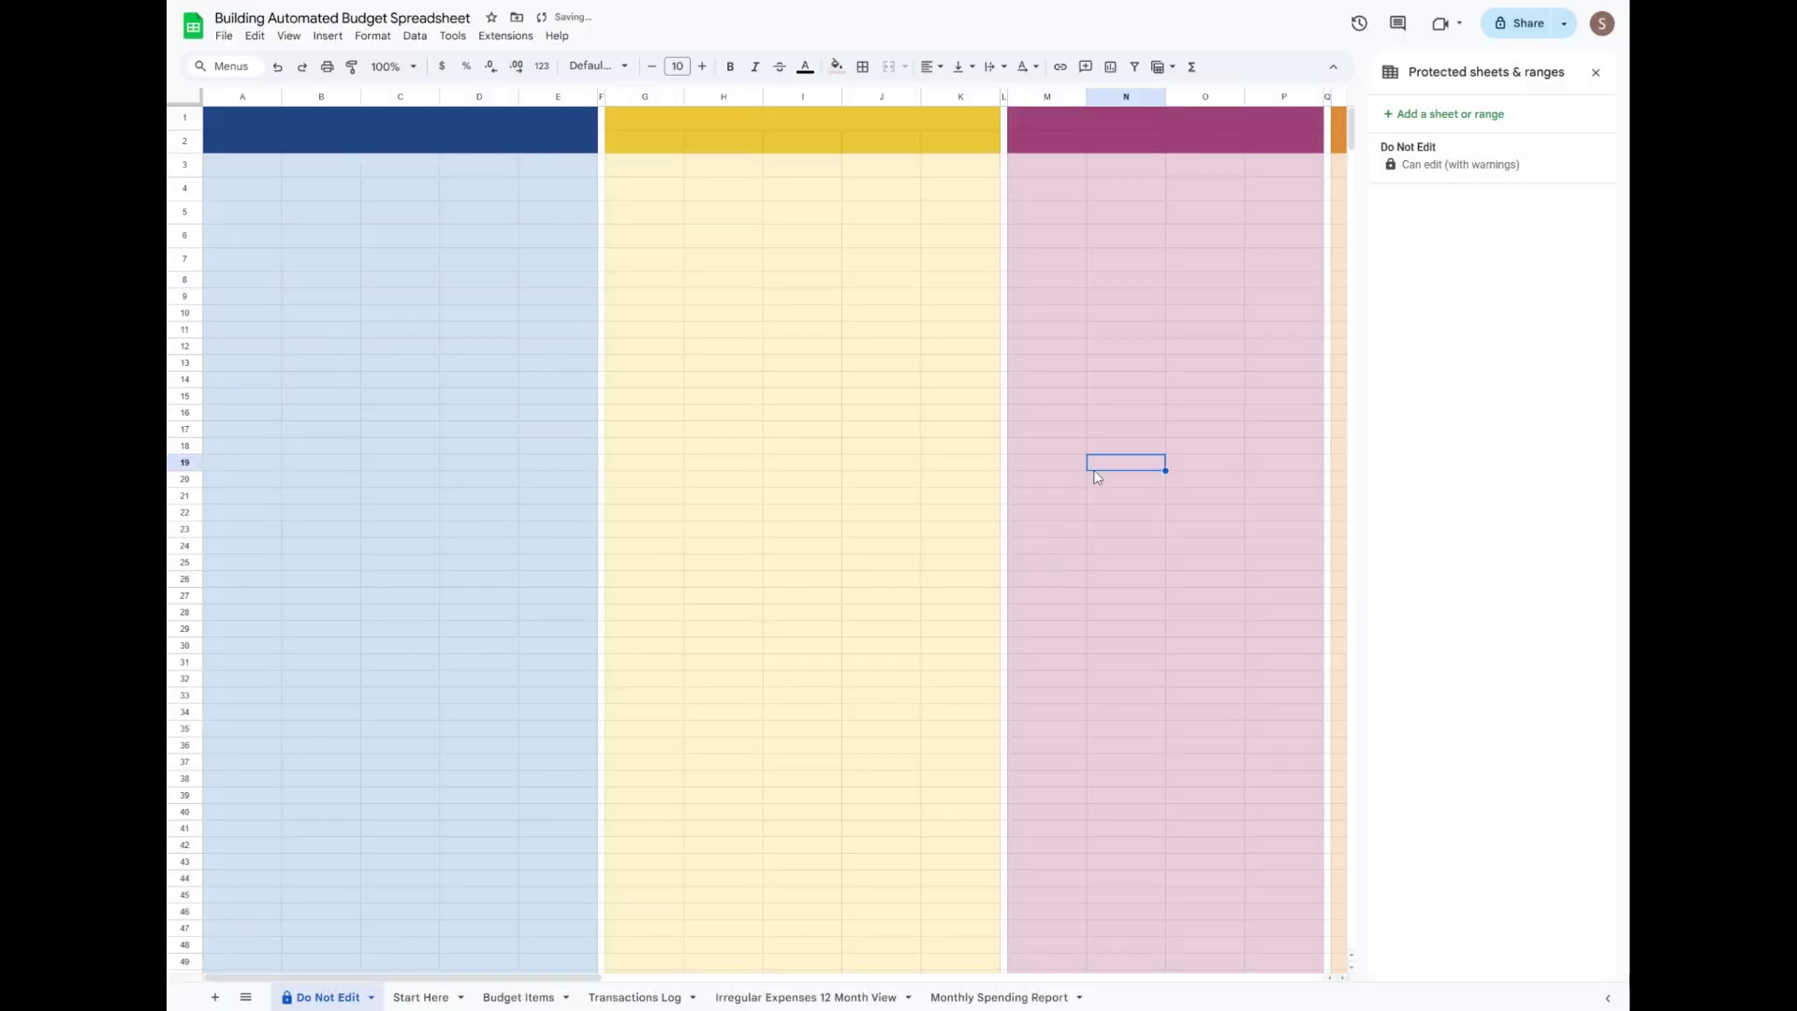
left_click(1596, 72)
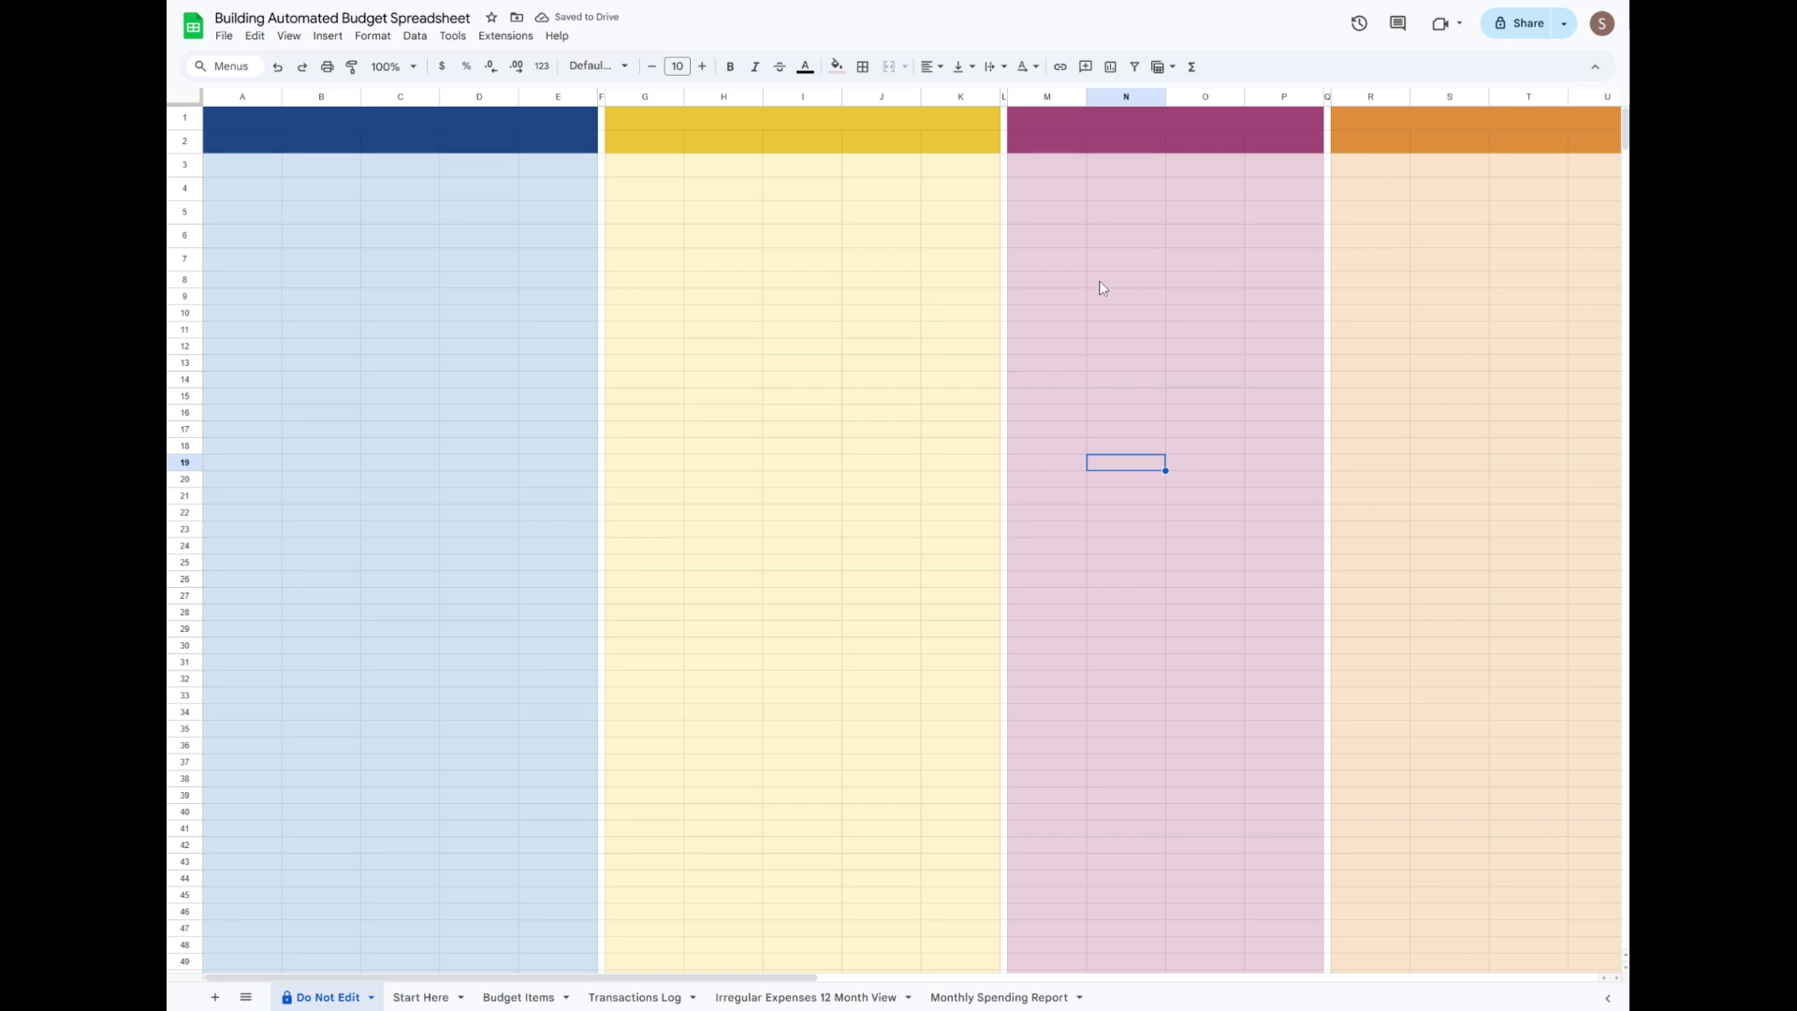
Test the sheet protection by trying to enter Income in the blue header of Do Not Edit, and cancel the edit.
left_click(316, 122)
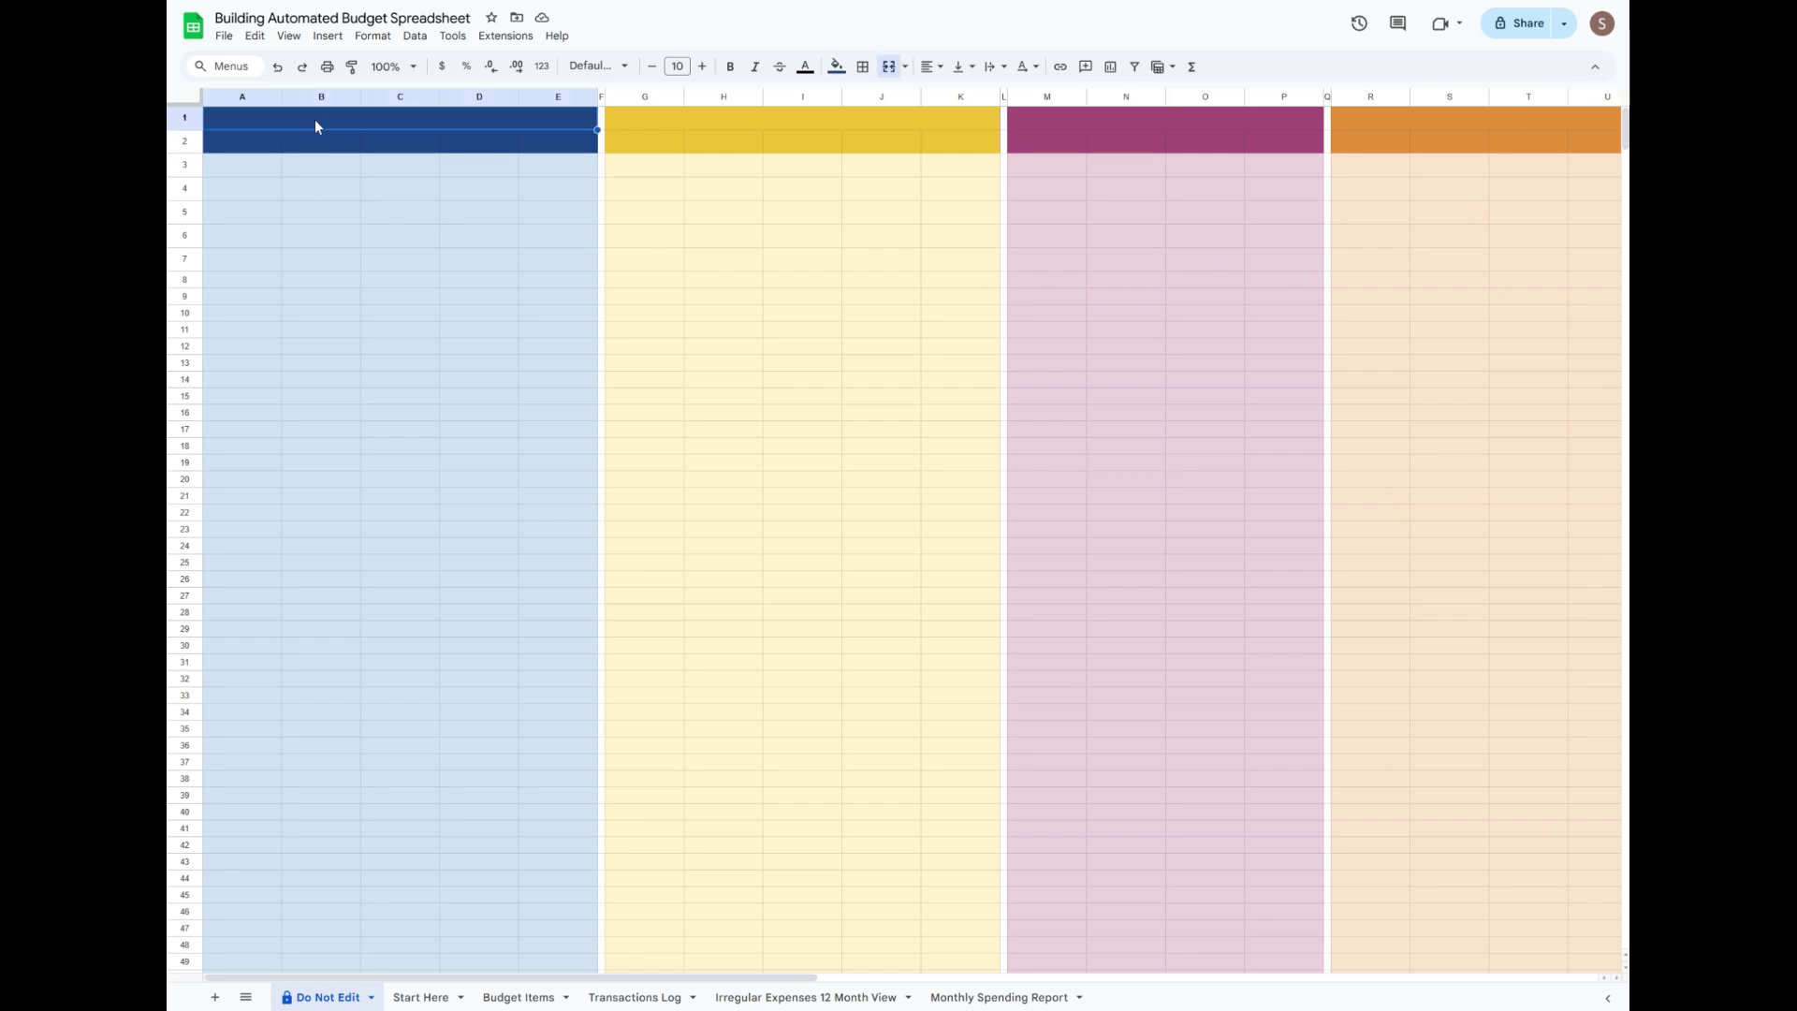
type("Income")
key("Return")
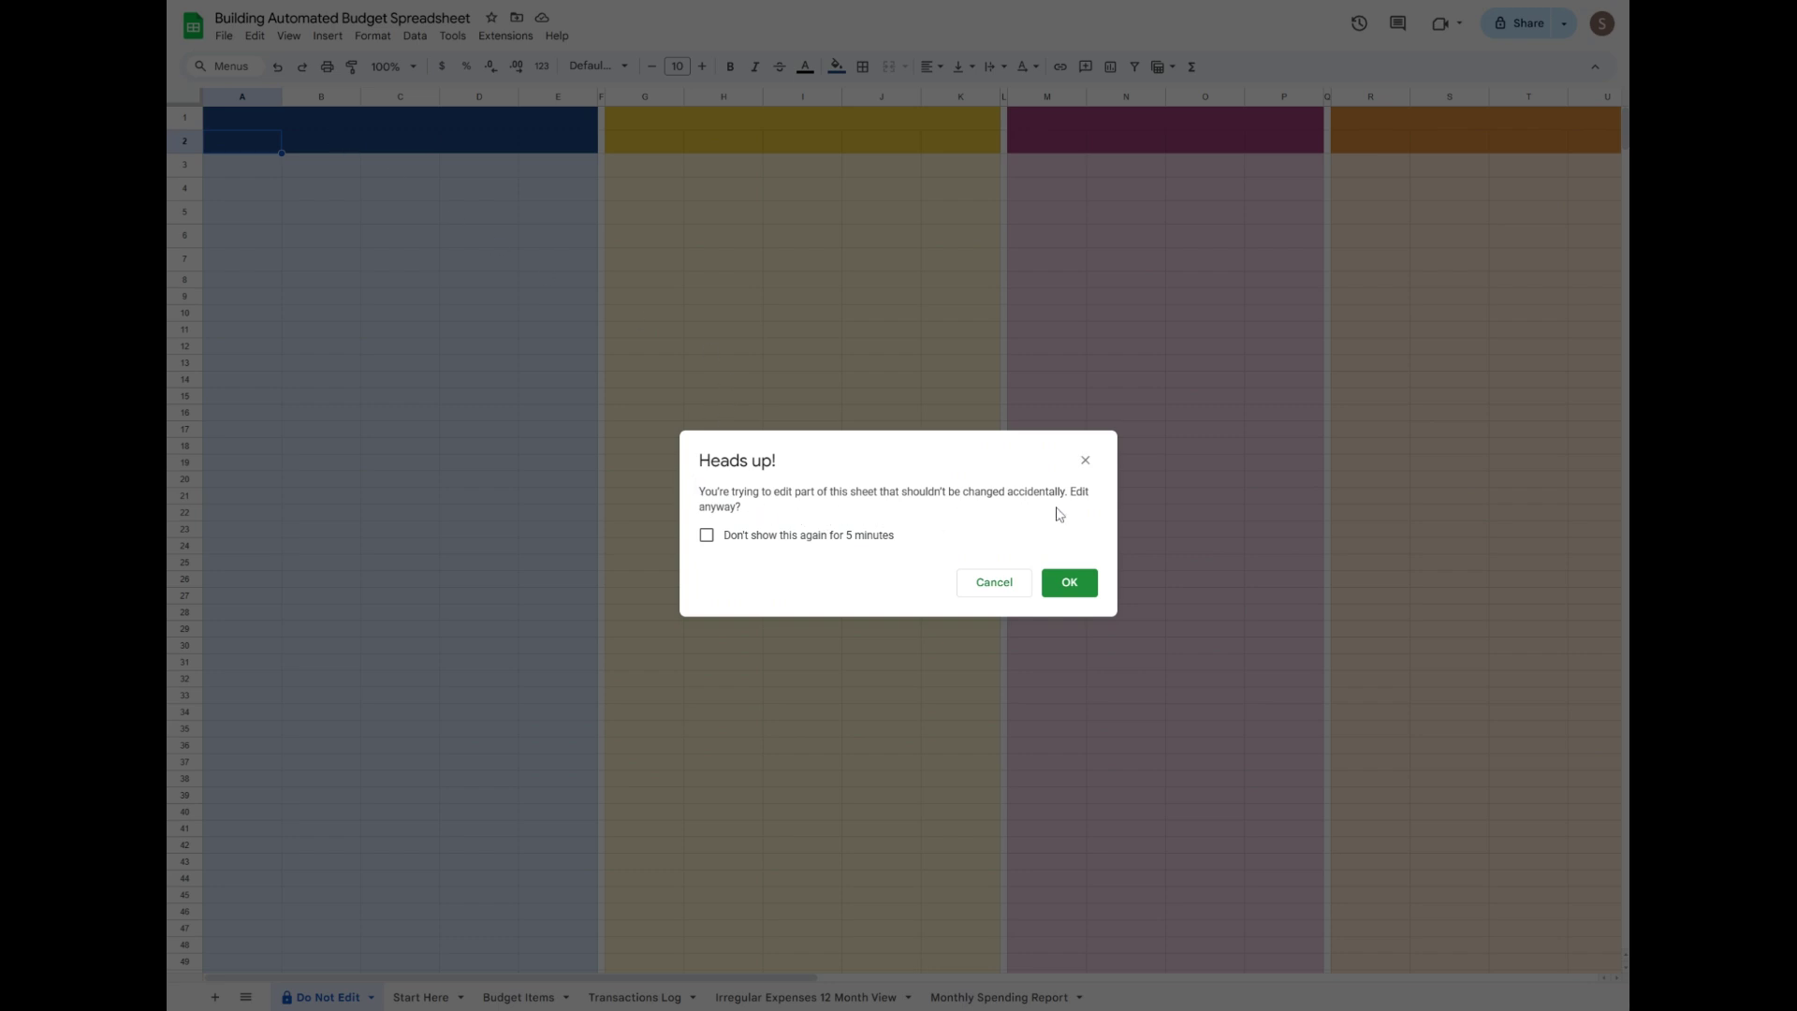
left_click(993, 583)
Delete columns E through Z from the Start Here sheet.
key("ctrl+Page_Down")
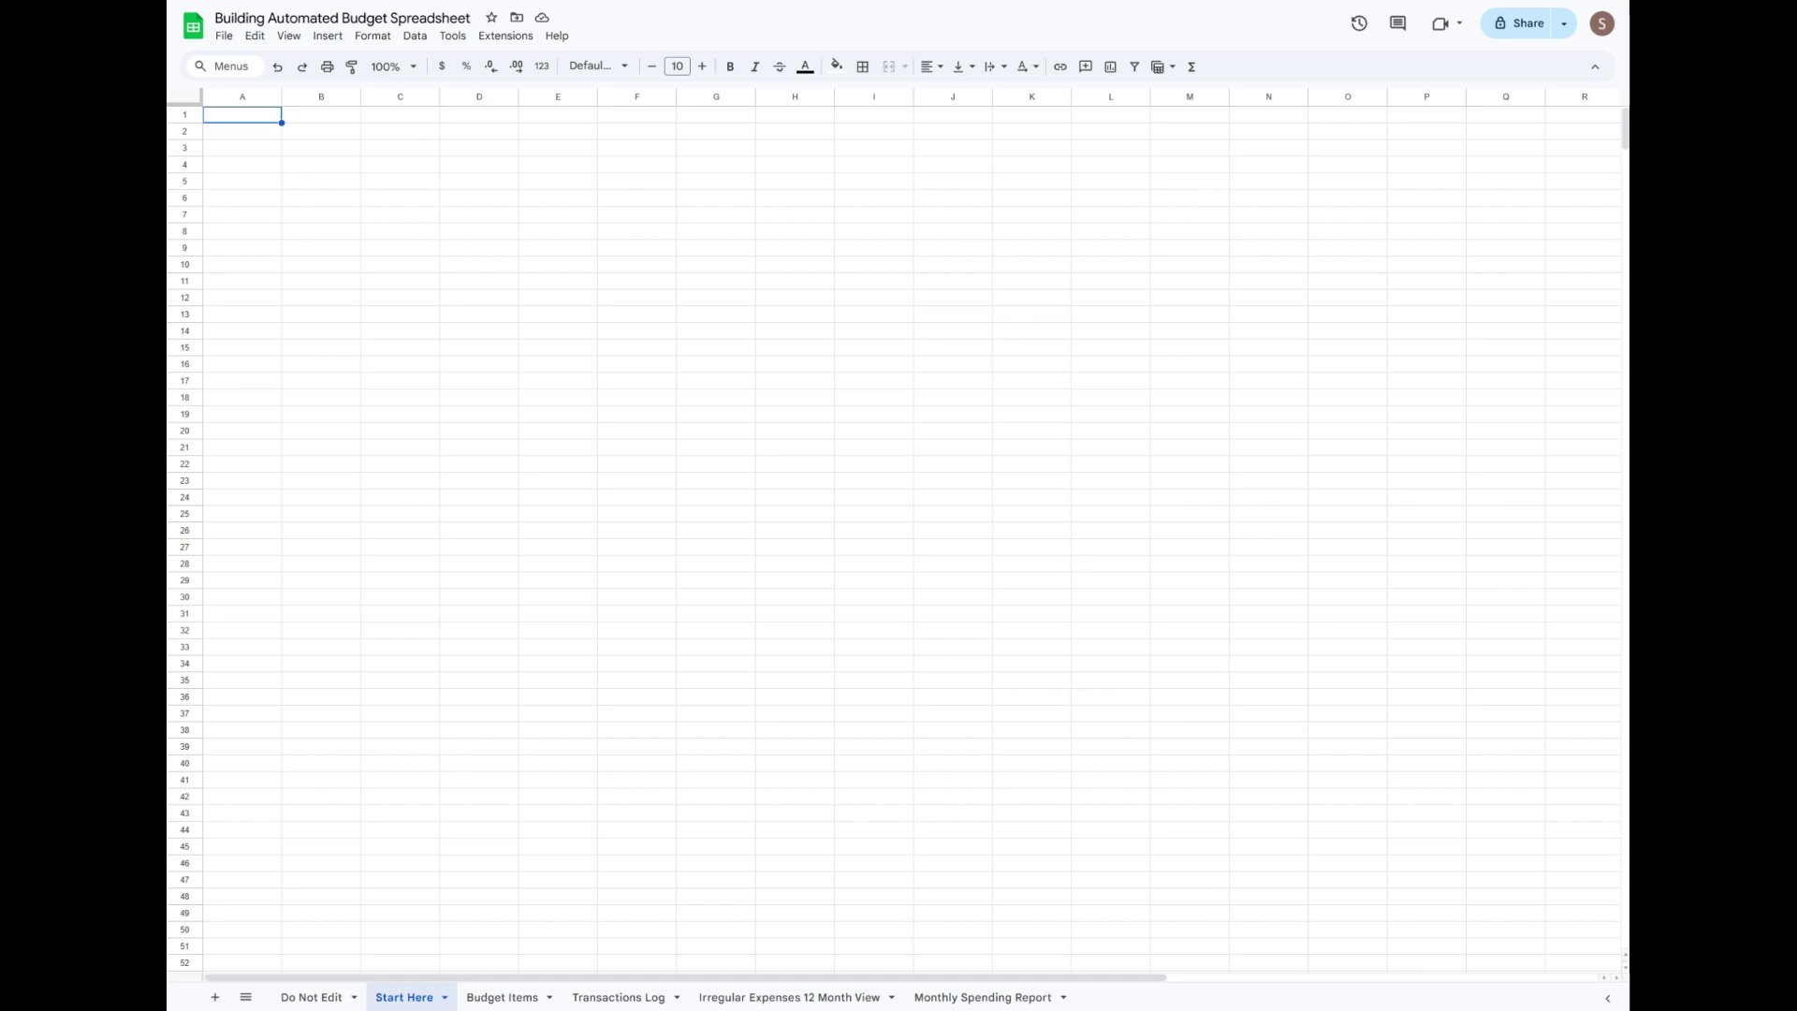
left_click_drag(558, 97, 1612, 120)
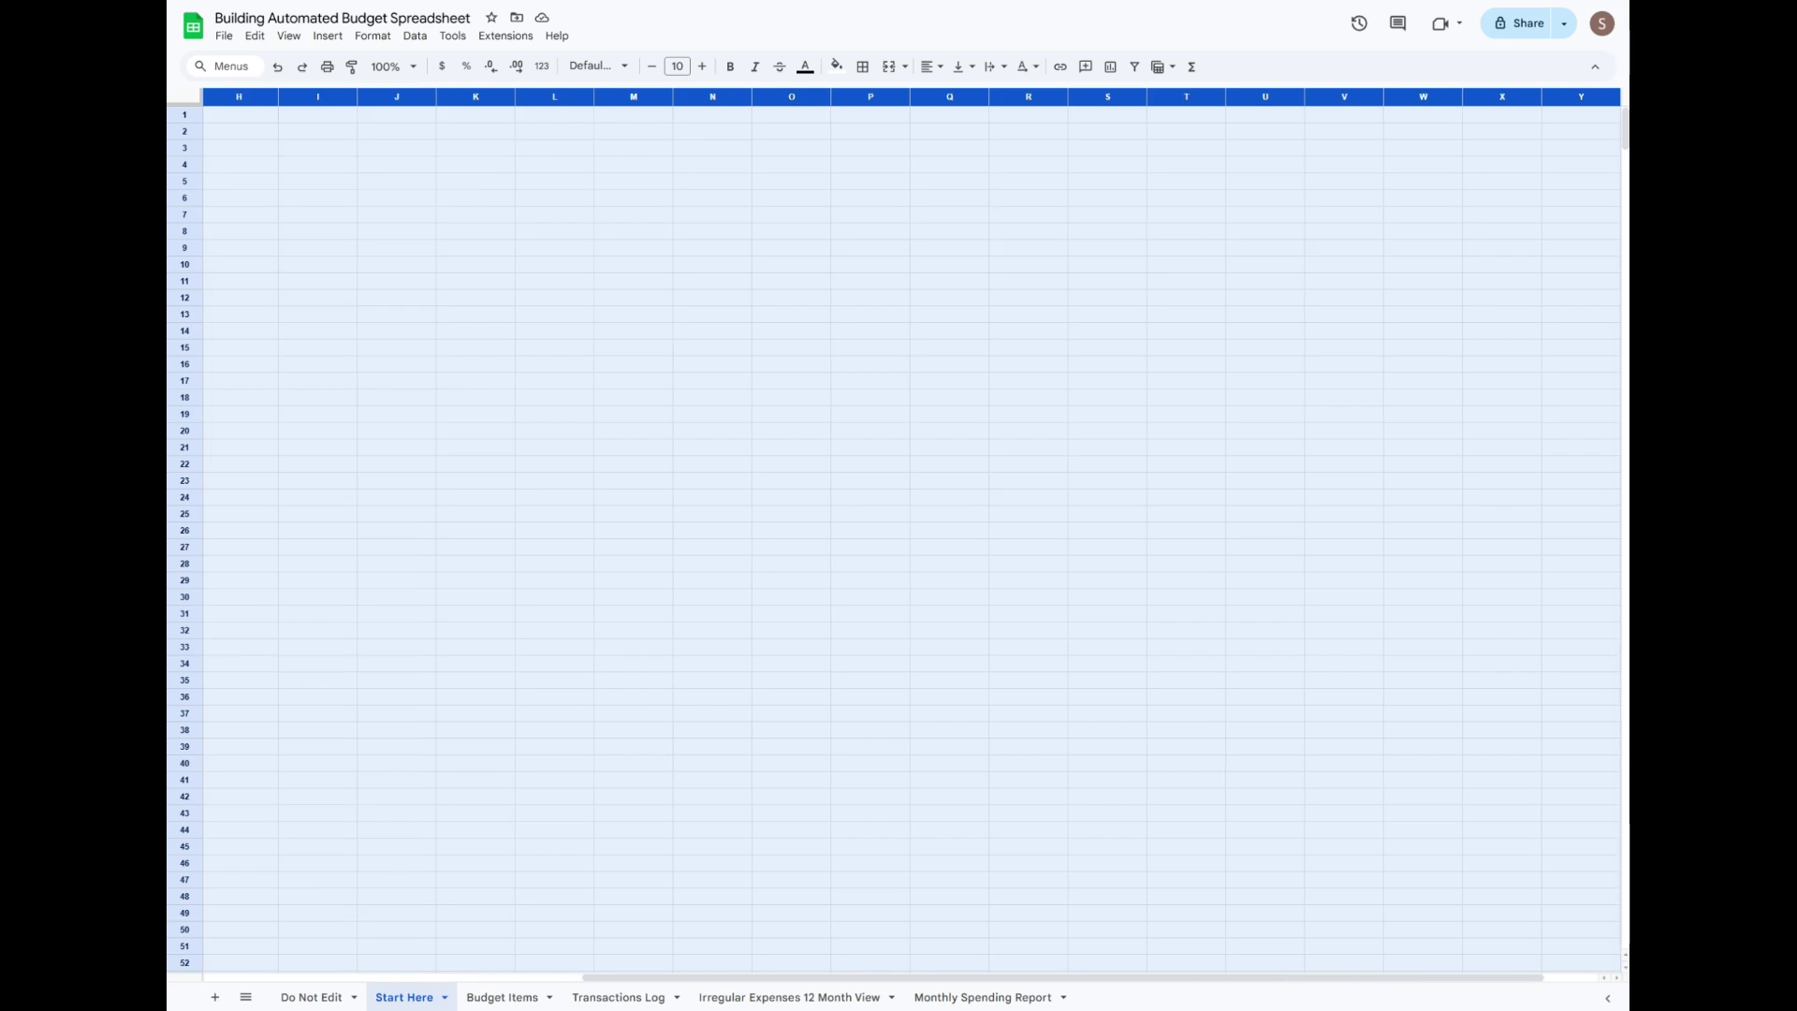
right_click(1181, 98)
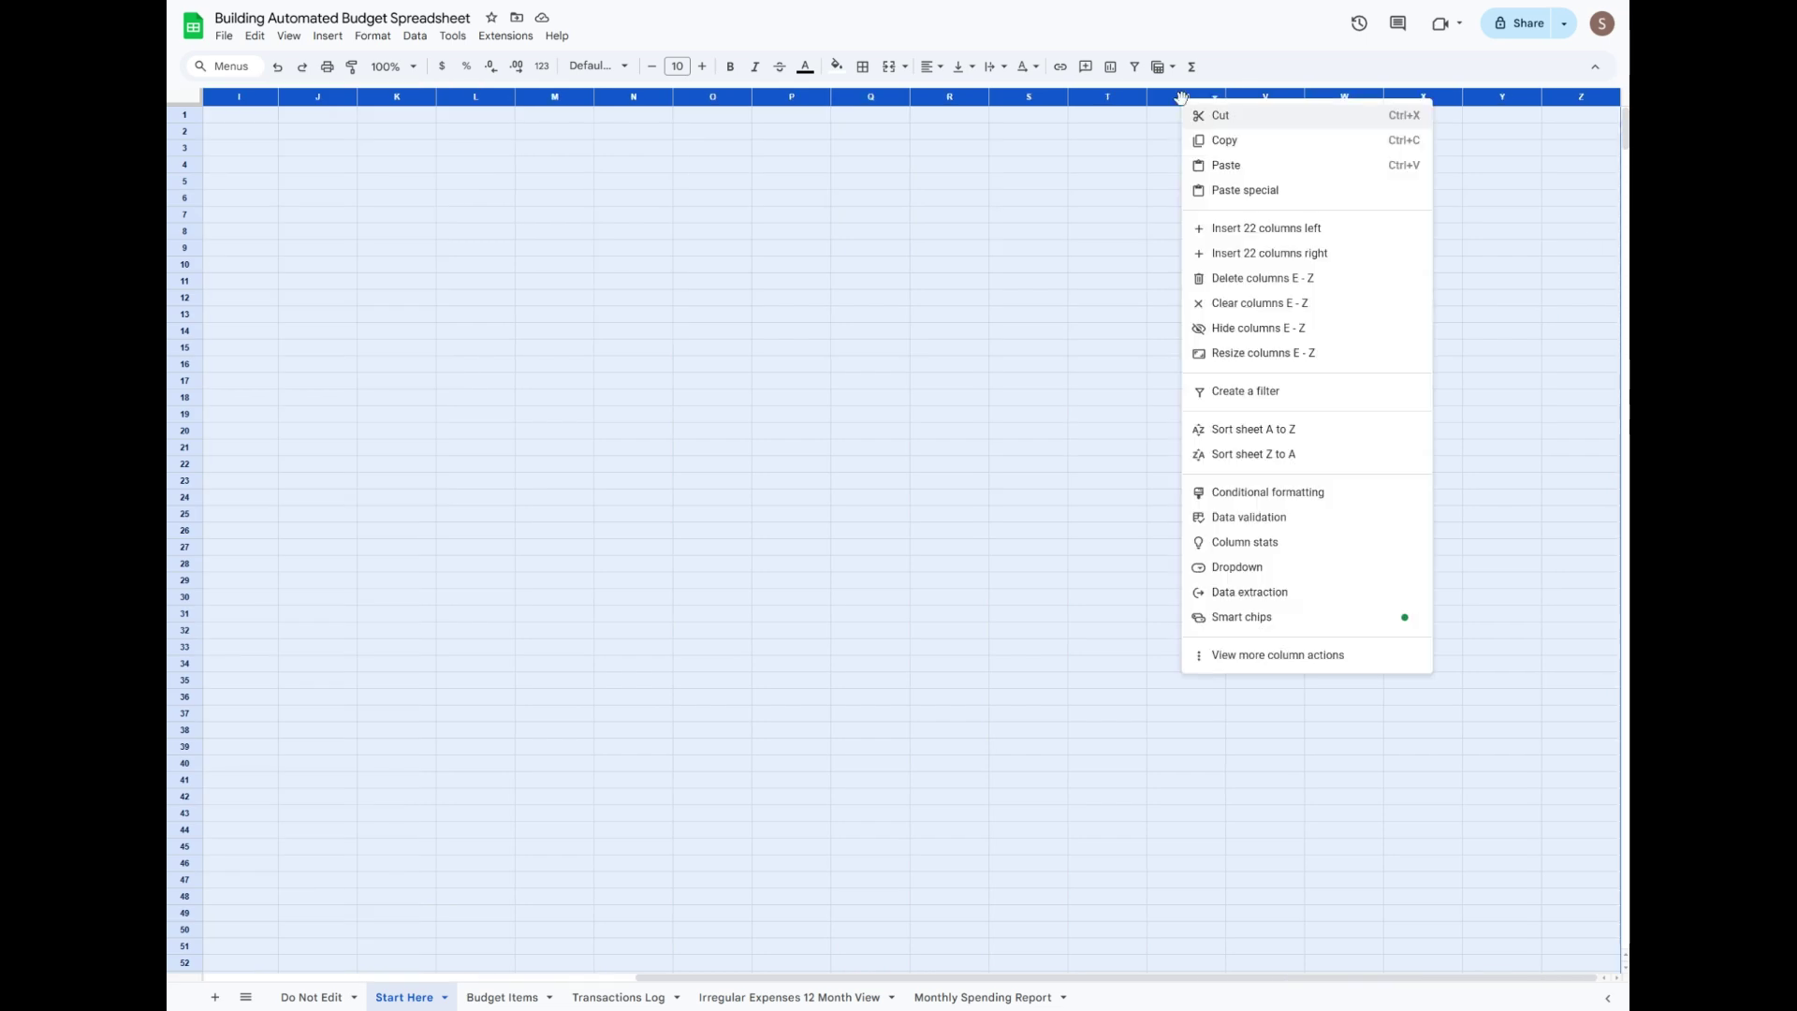
left_click(1268, 280)
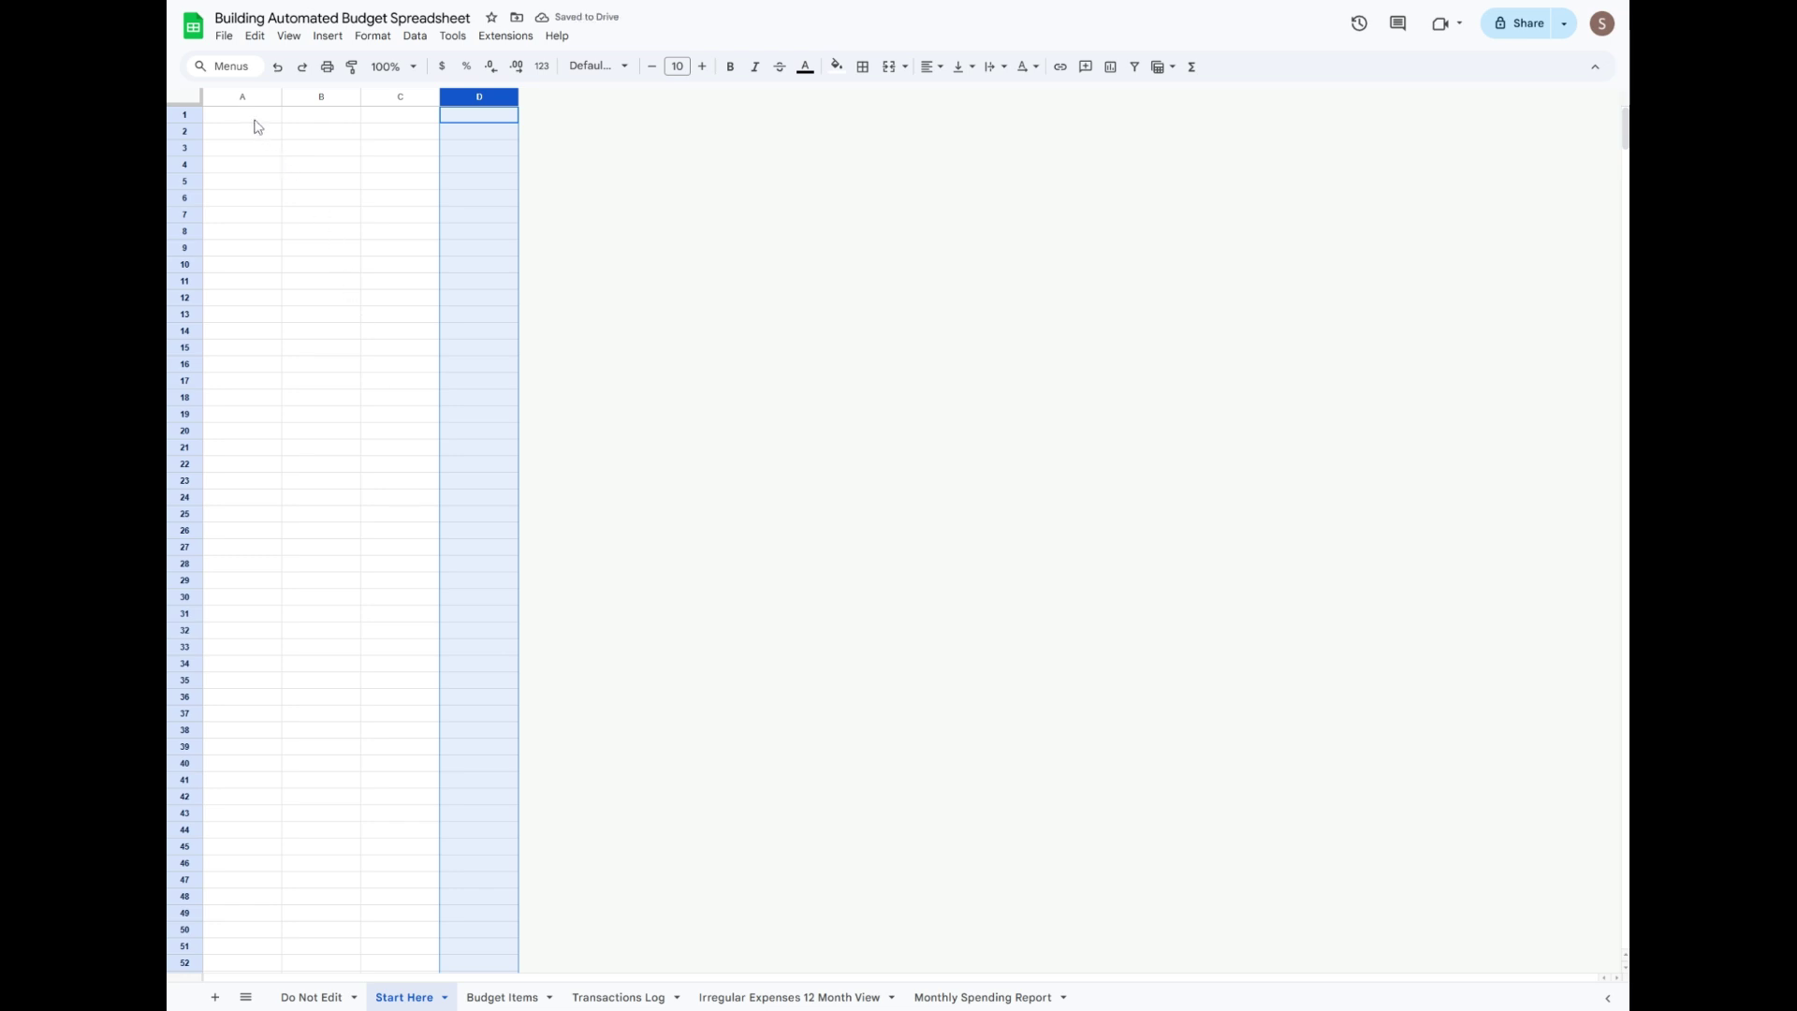
Enter the headers Categories, Accounts / Card Sources, Balance Forward and Type of Account in cells A1 to D1.
left_click(255, 127)
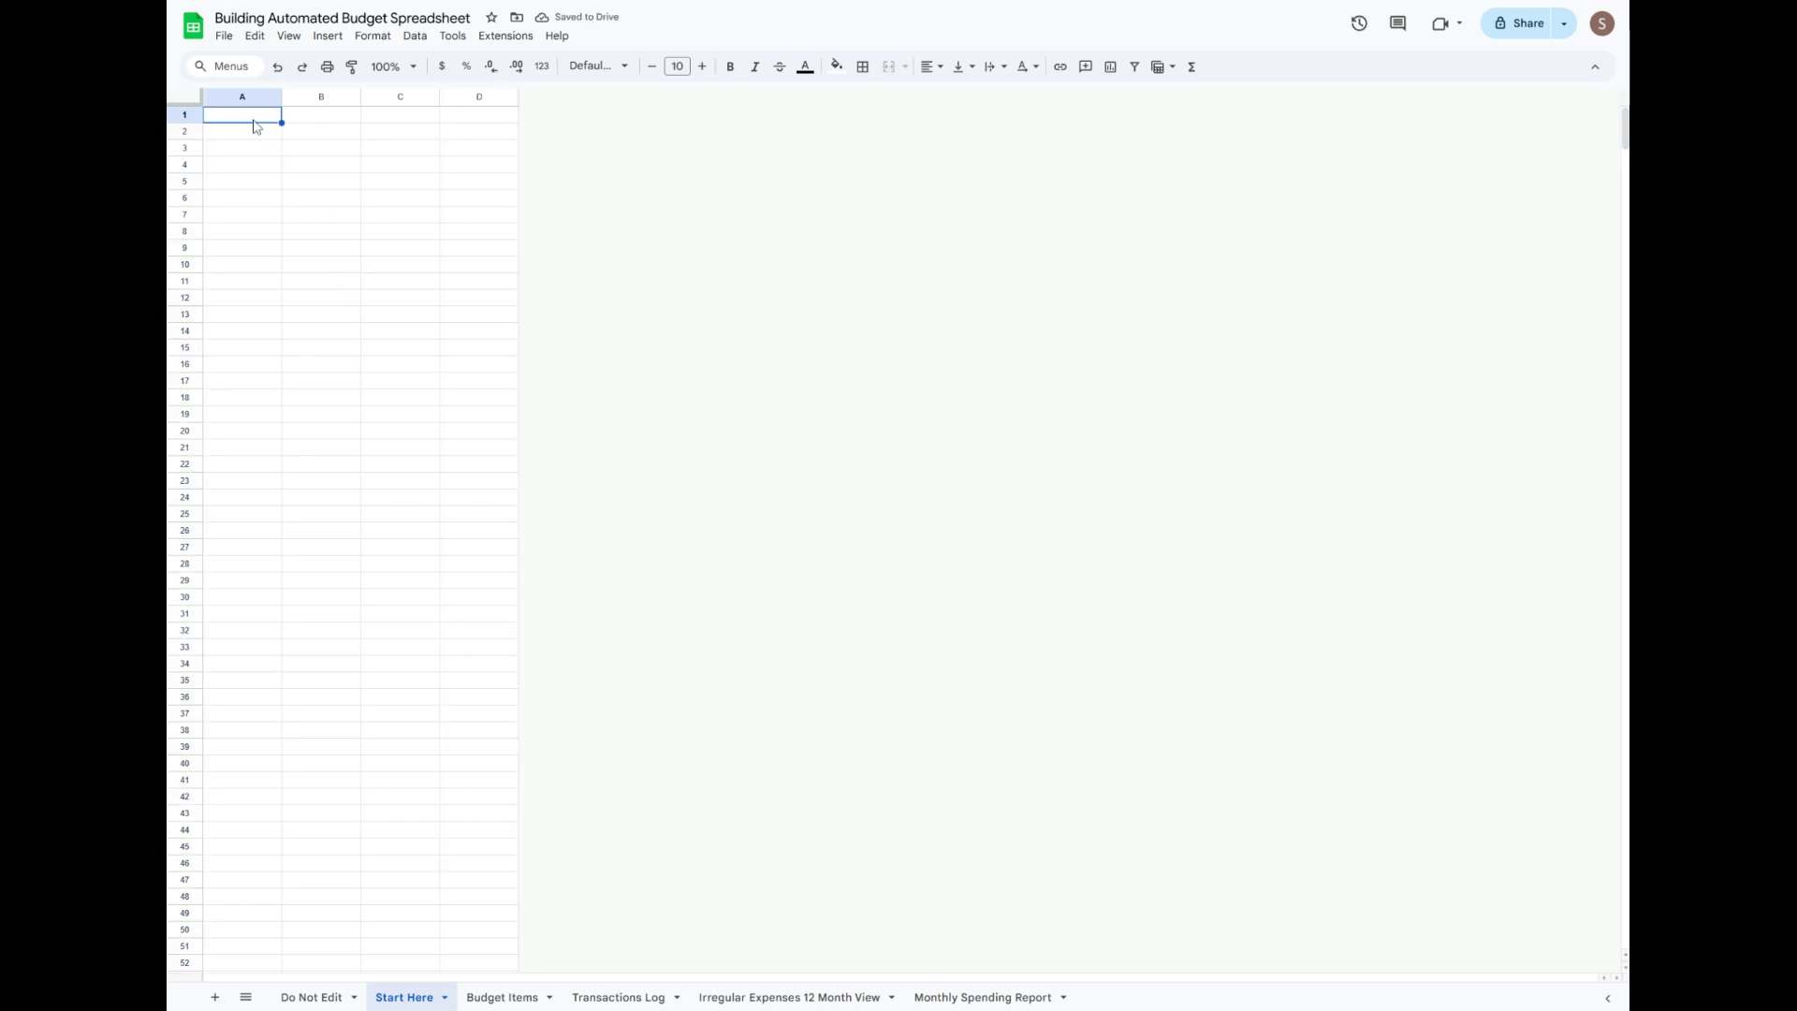
type("Categories")
key("Tab")
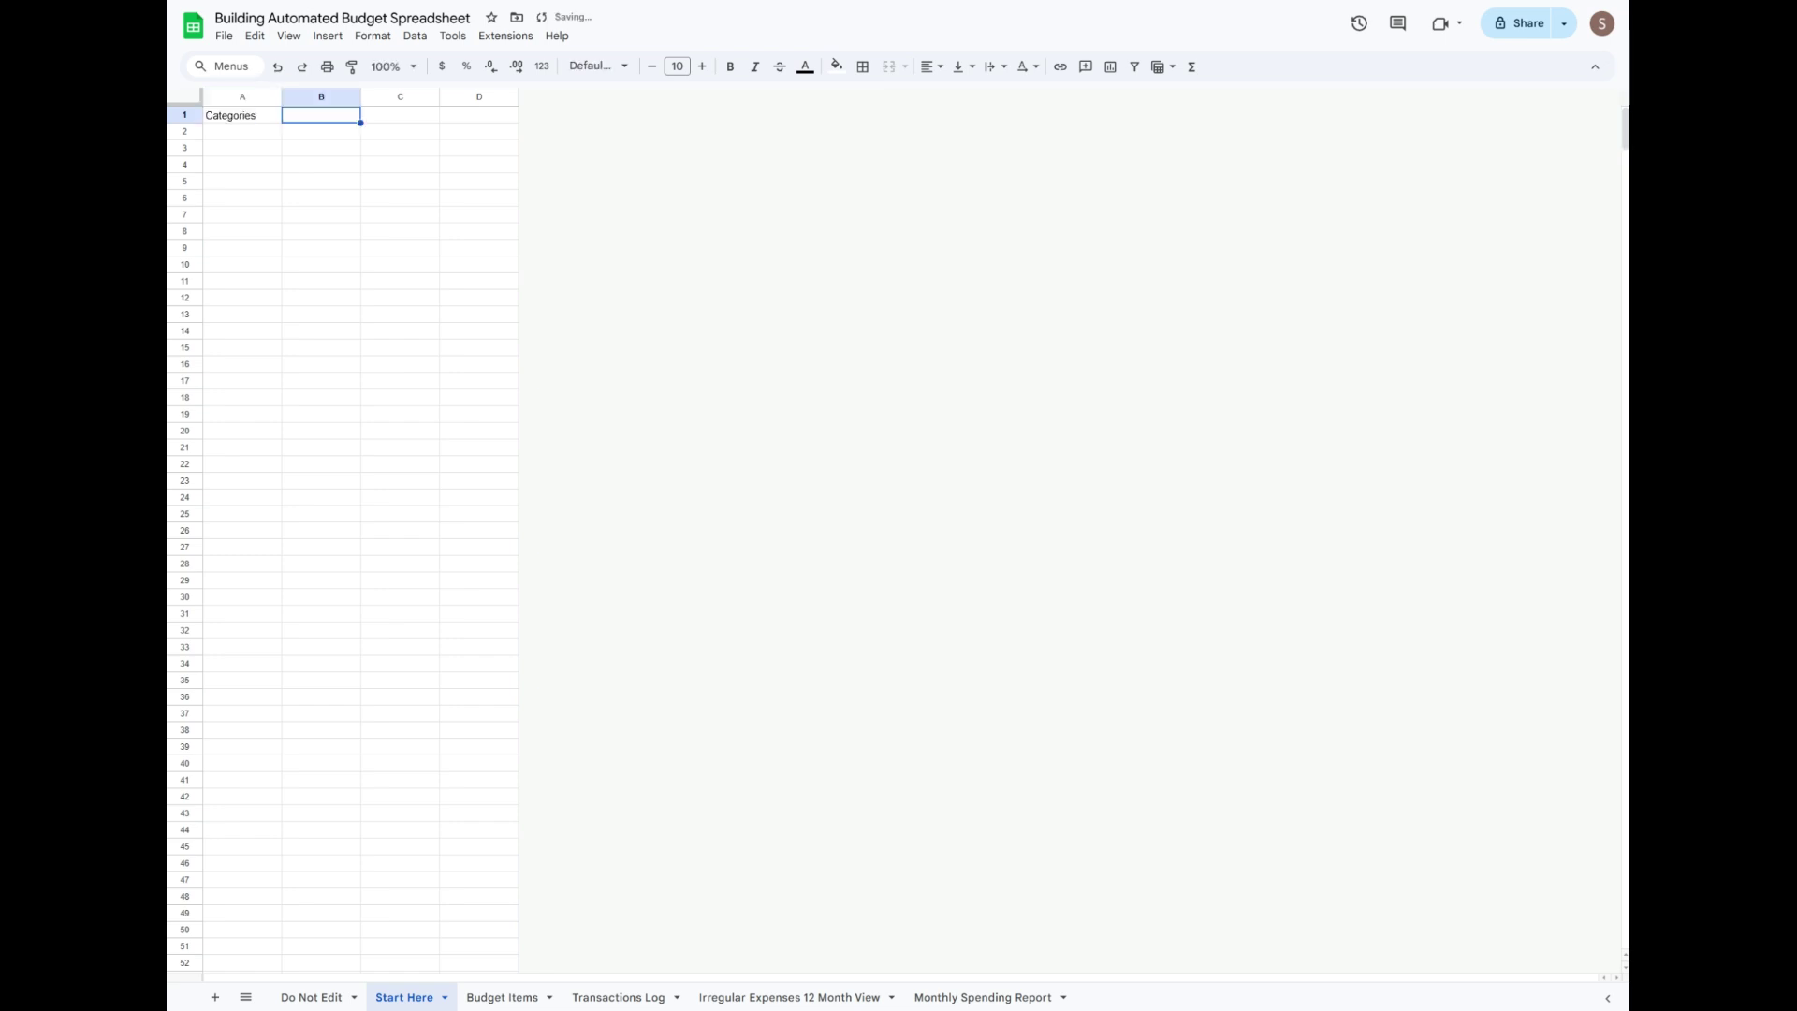
type("Accounts / Card Sources")
key("Tab")
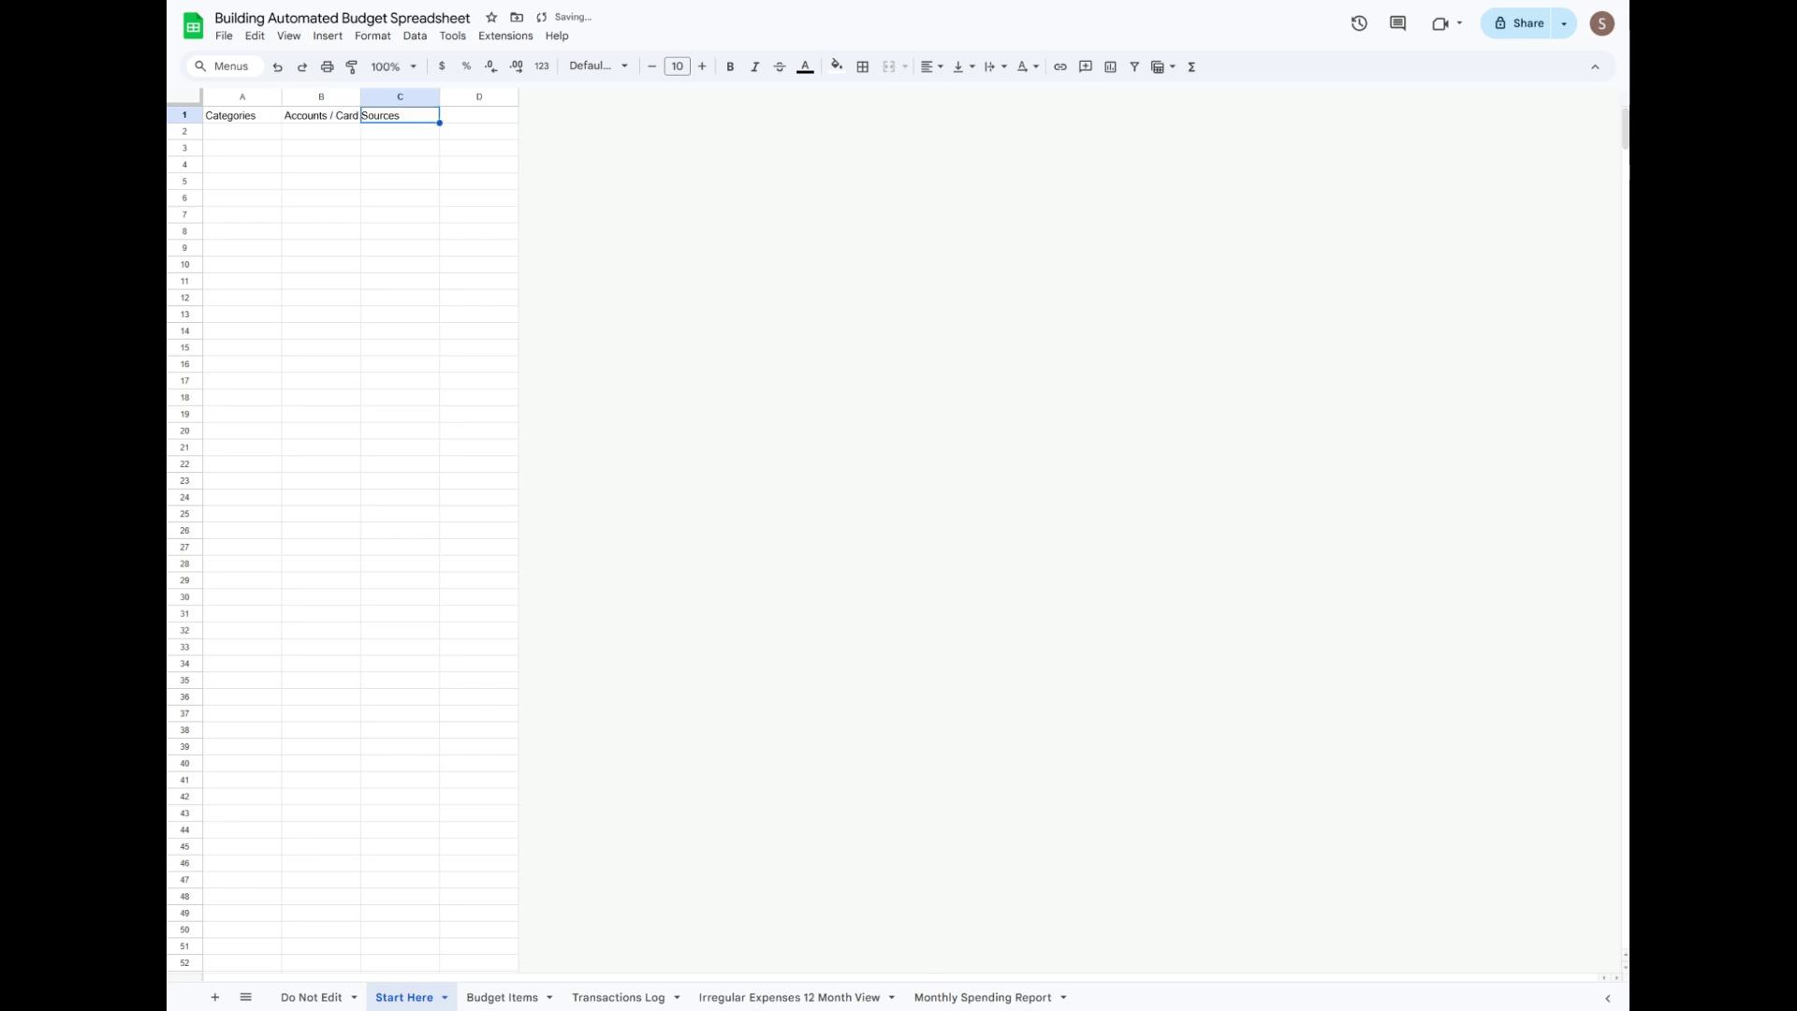
type("Balance Forwar")
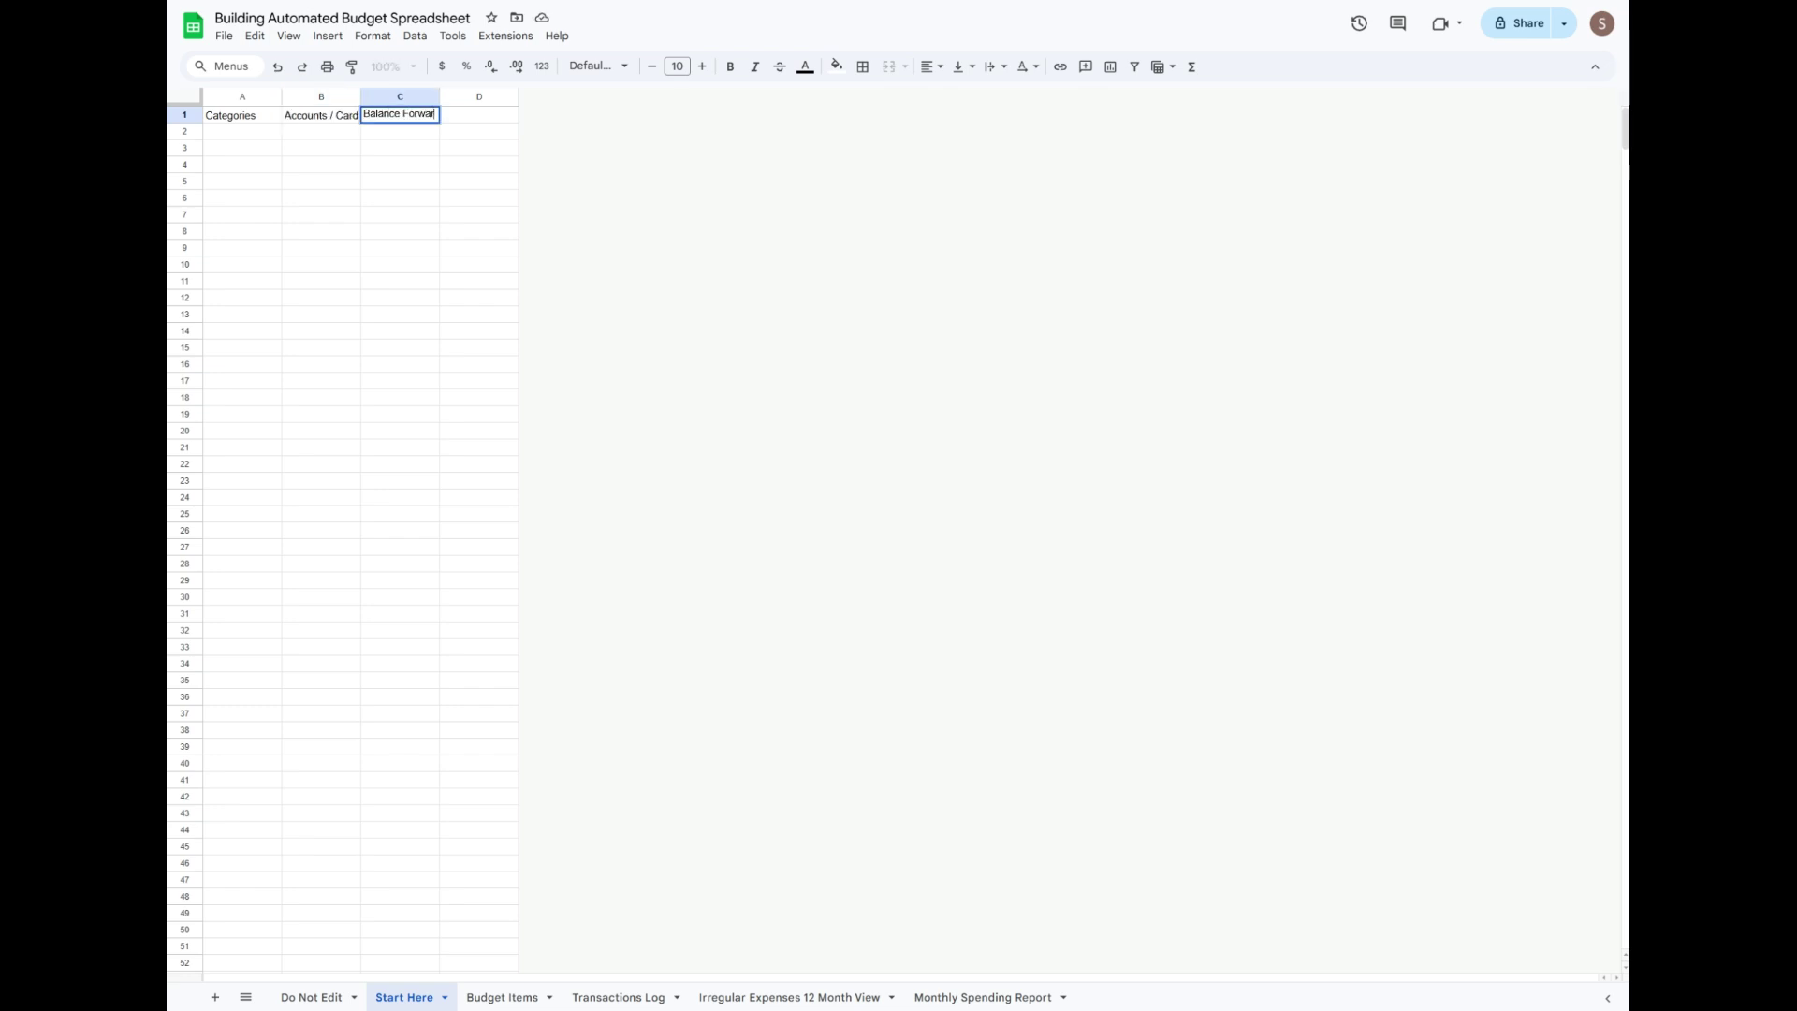
type("d")
key("Tab")
type("Type")
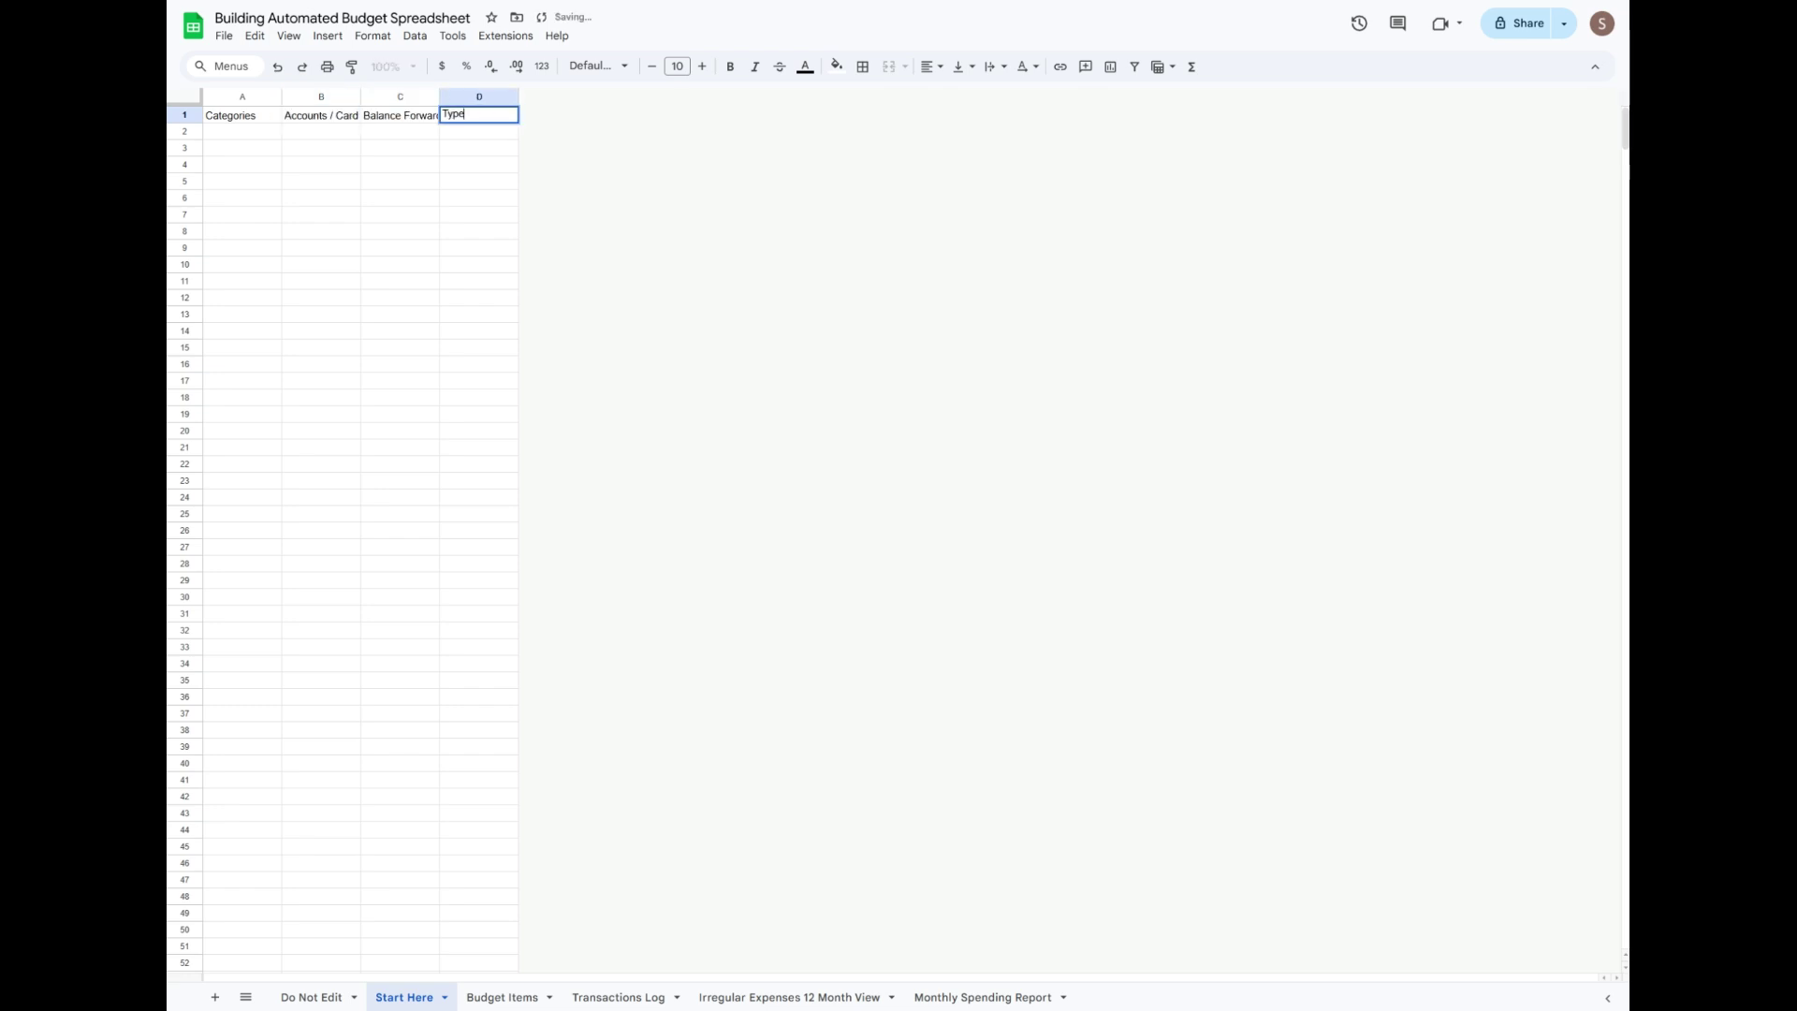
type(" of Account")
key("Return")
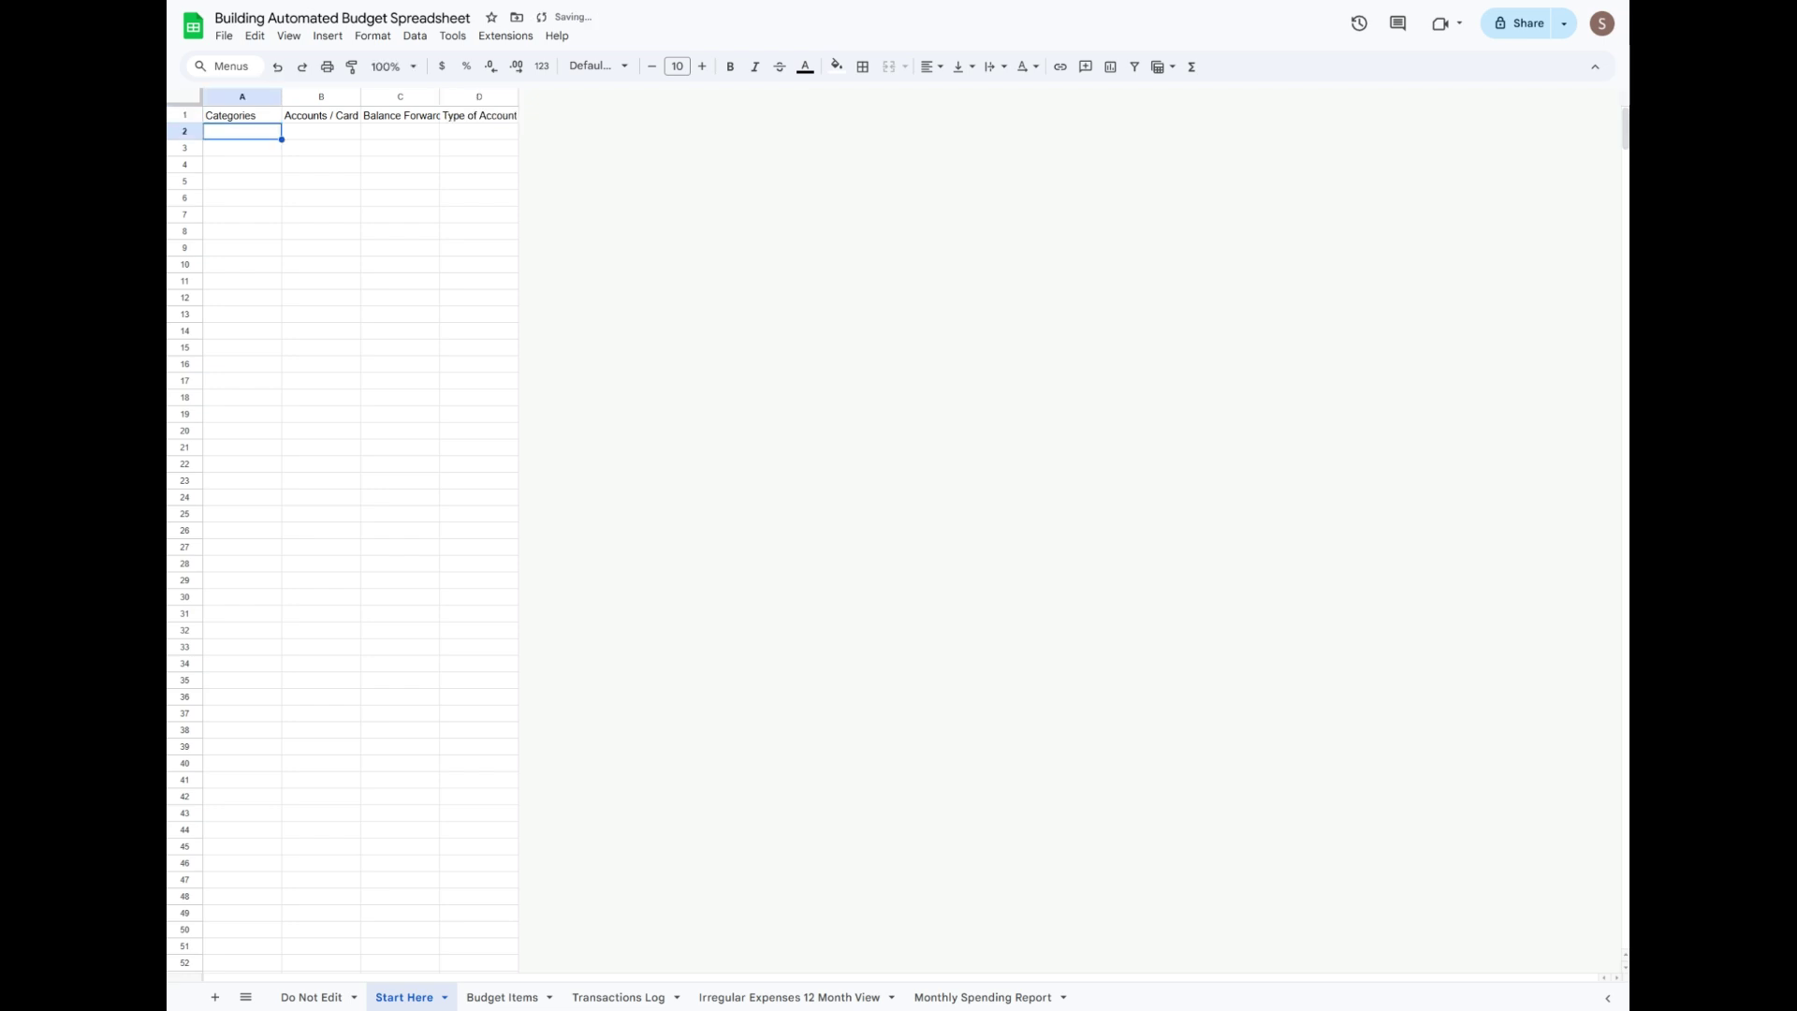
Fill column A with light blue and its header cell A1 with dark blue.
key("Up")
key("ctrl+space")
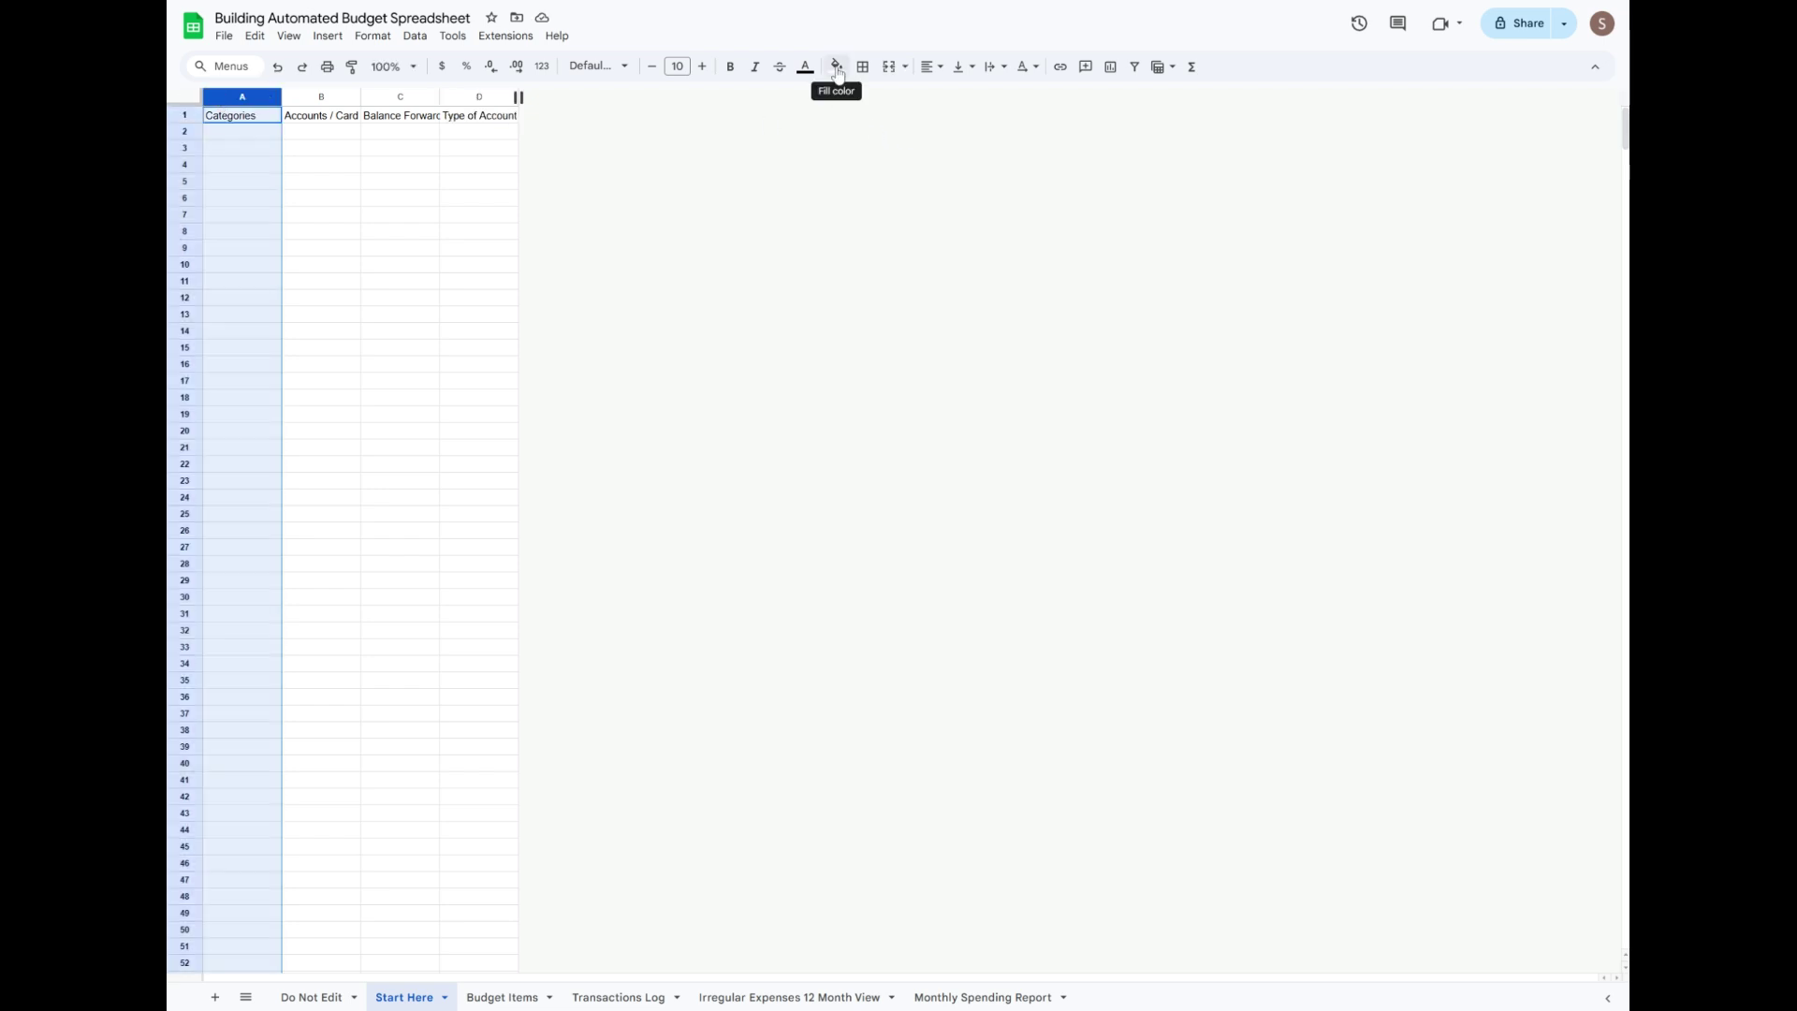
left_click(836, 66)
left_click(961, 171)
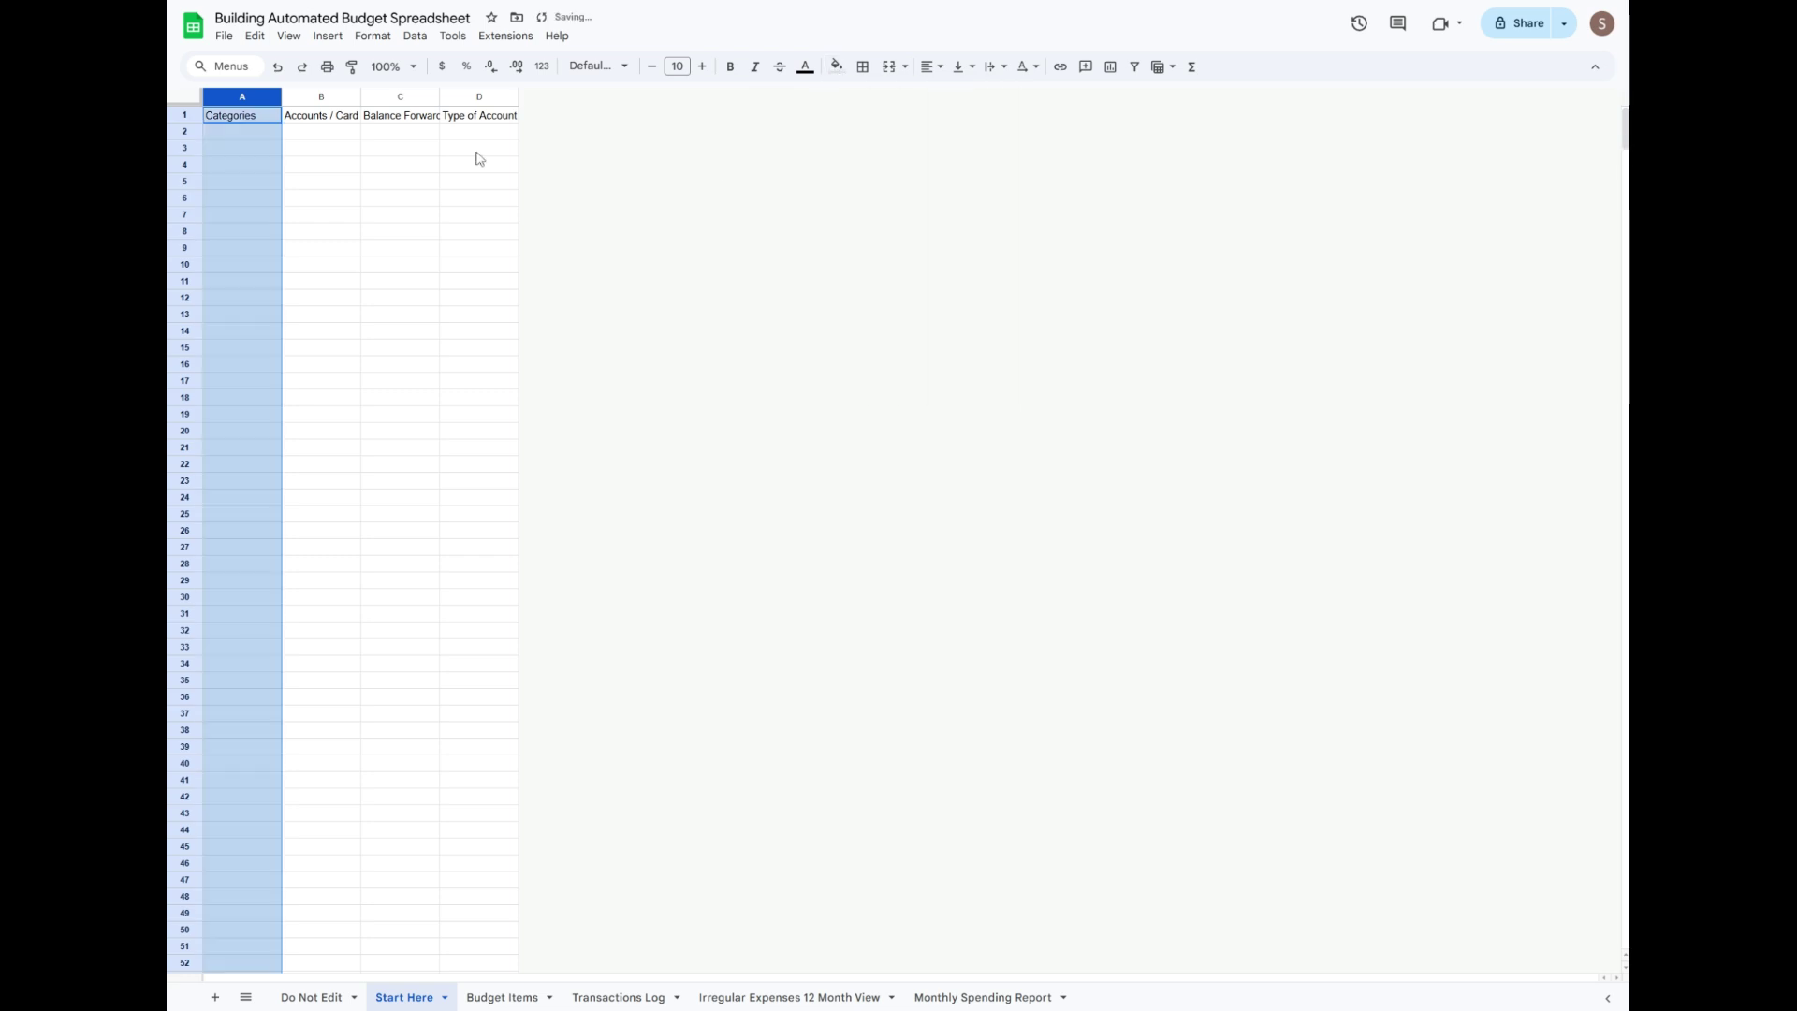
left_click(836, 66)
left_click(962, 233)
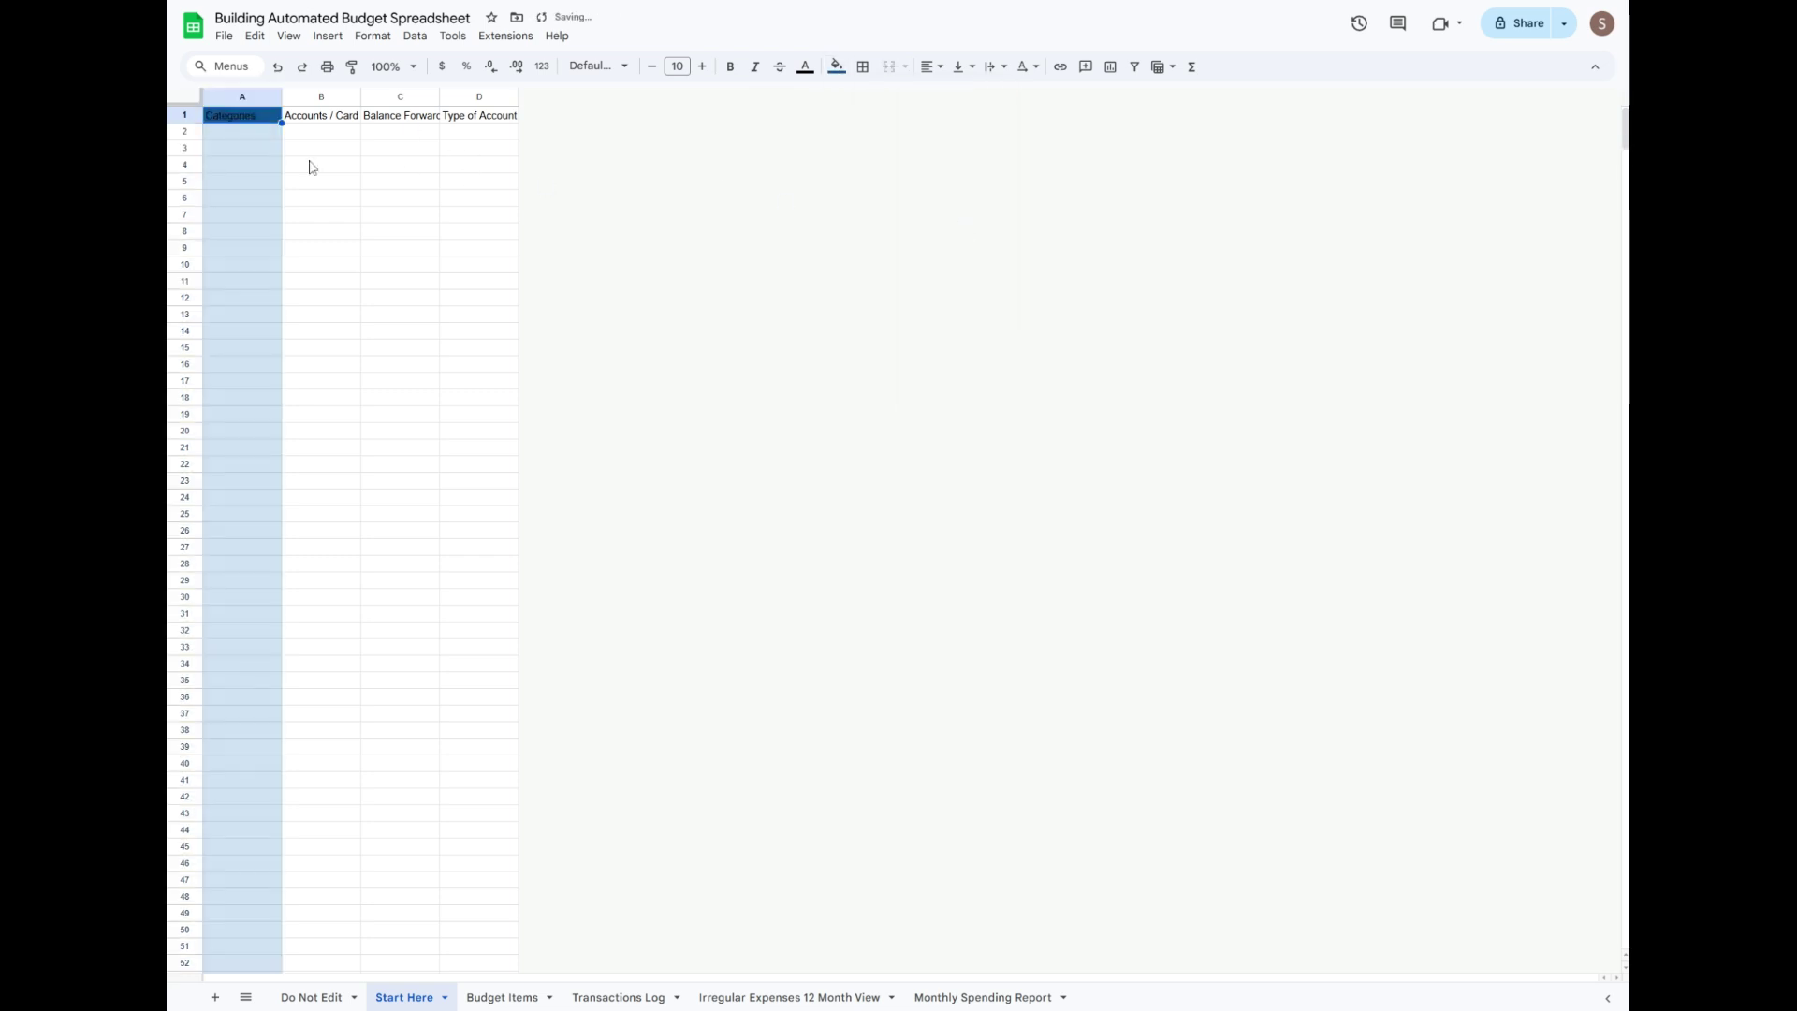
Fill cells A2:A5 below the Categories header with a medium blue.
left_click(260, 139)
left_click_drag(260, 140, 254, 183)
left_click(836, 66)
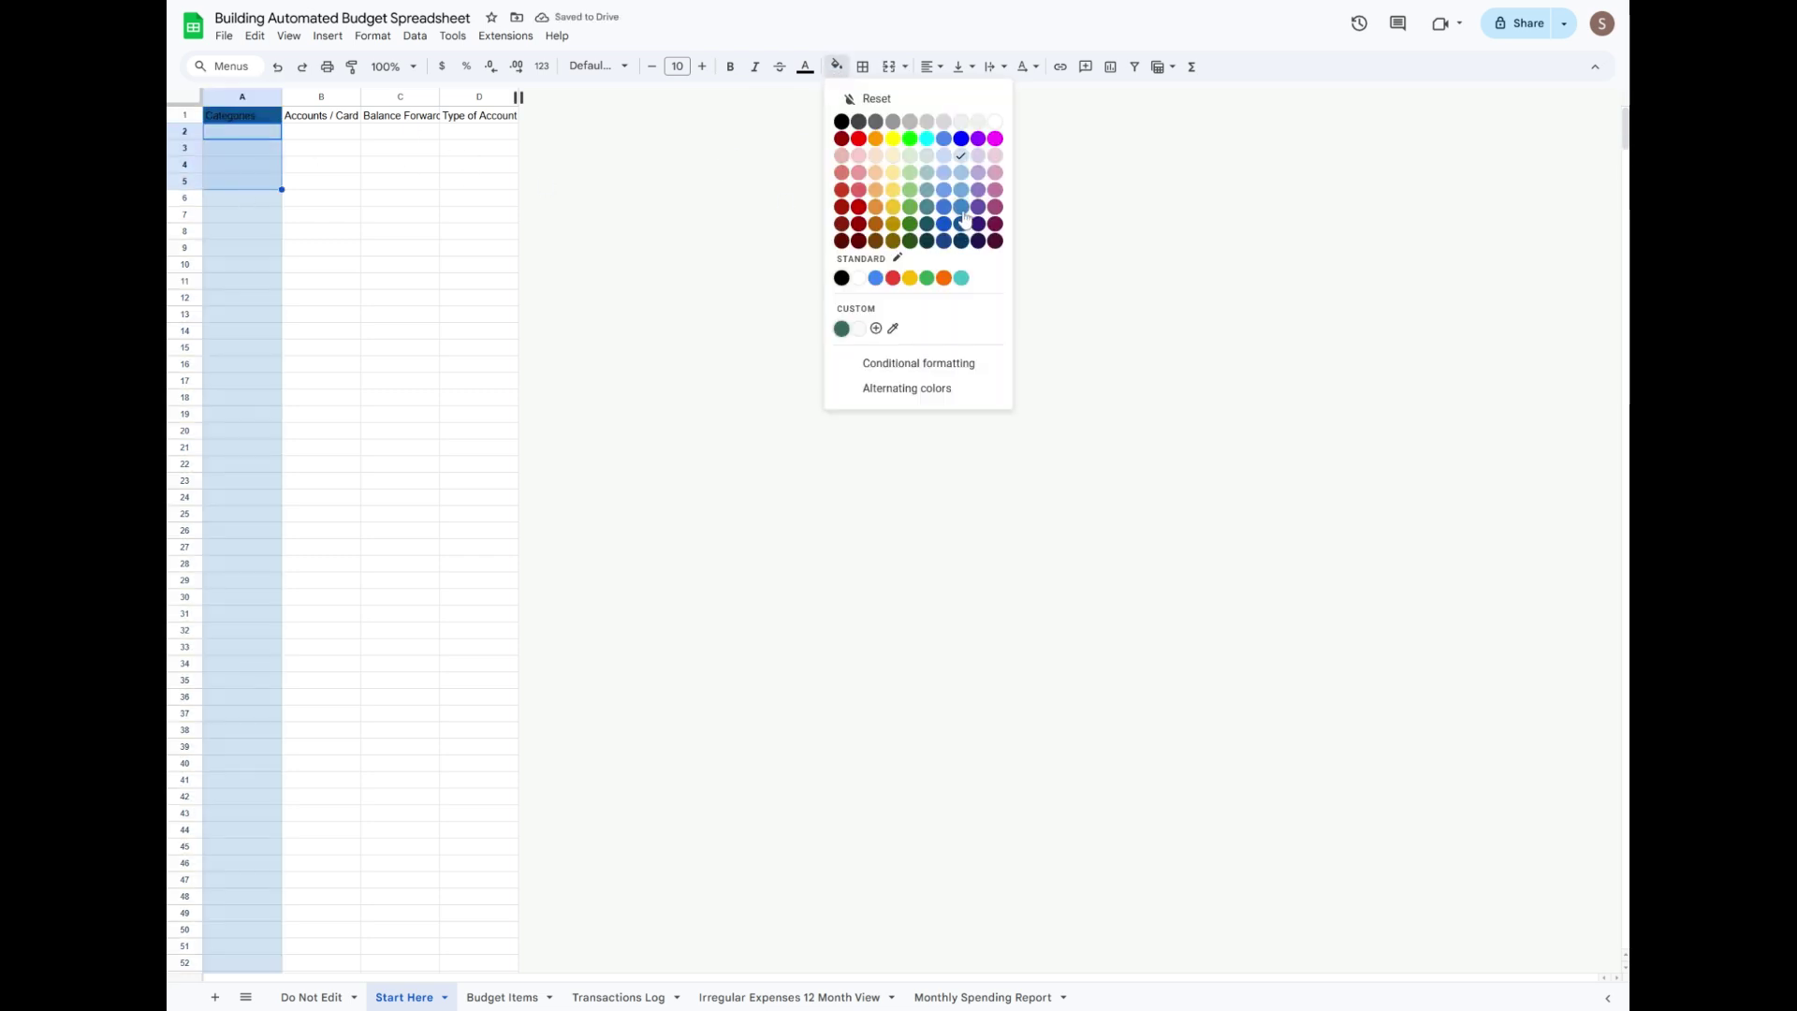
left_click(962, 212)
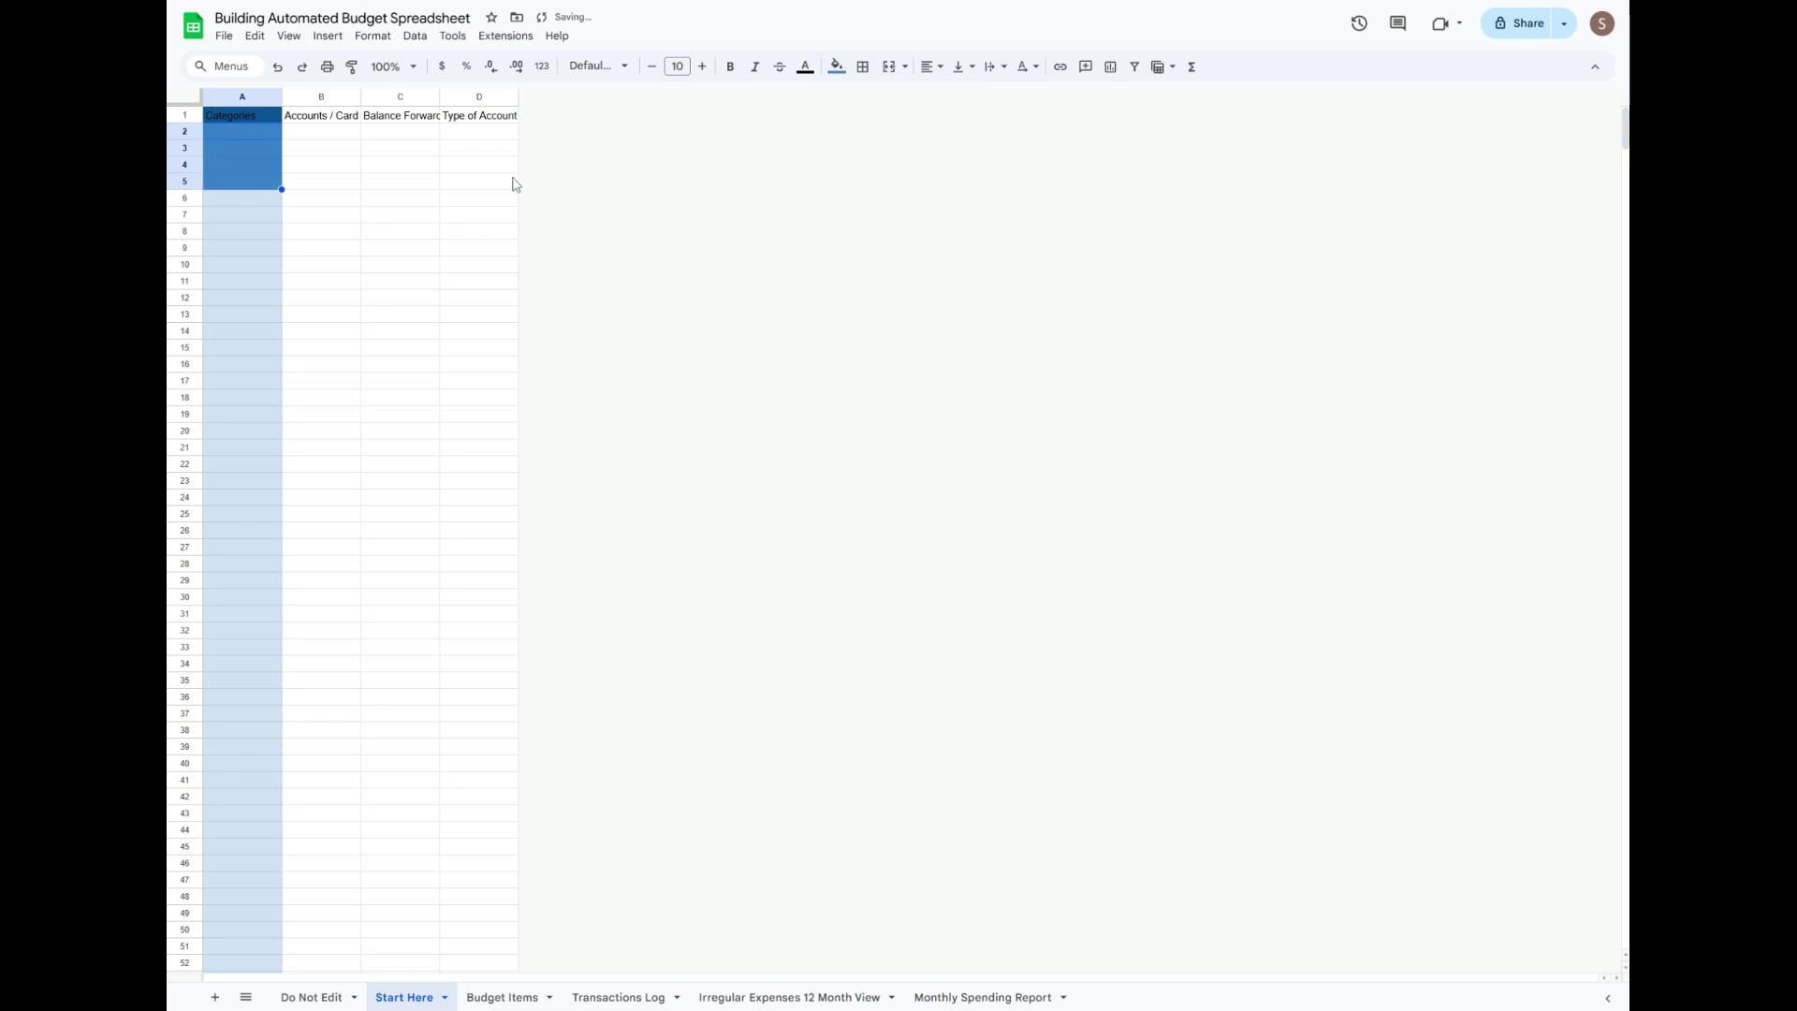
Fill the header cells B1:D1 with green.
left_click_drag(323, 115, 465, 120)
left_click(835, 65)
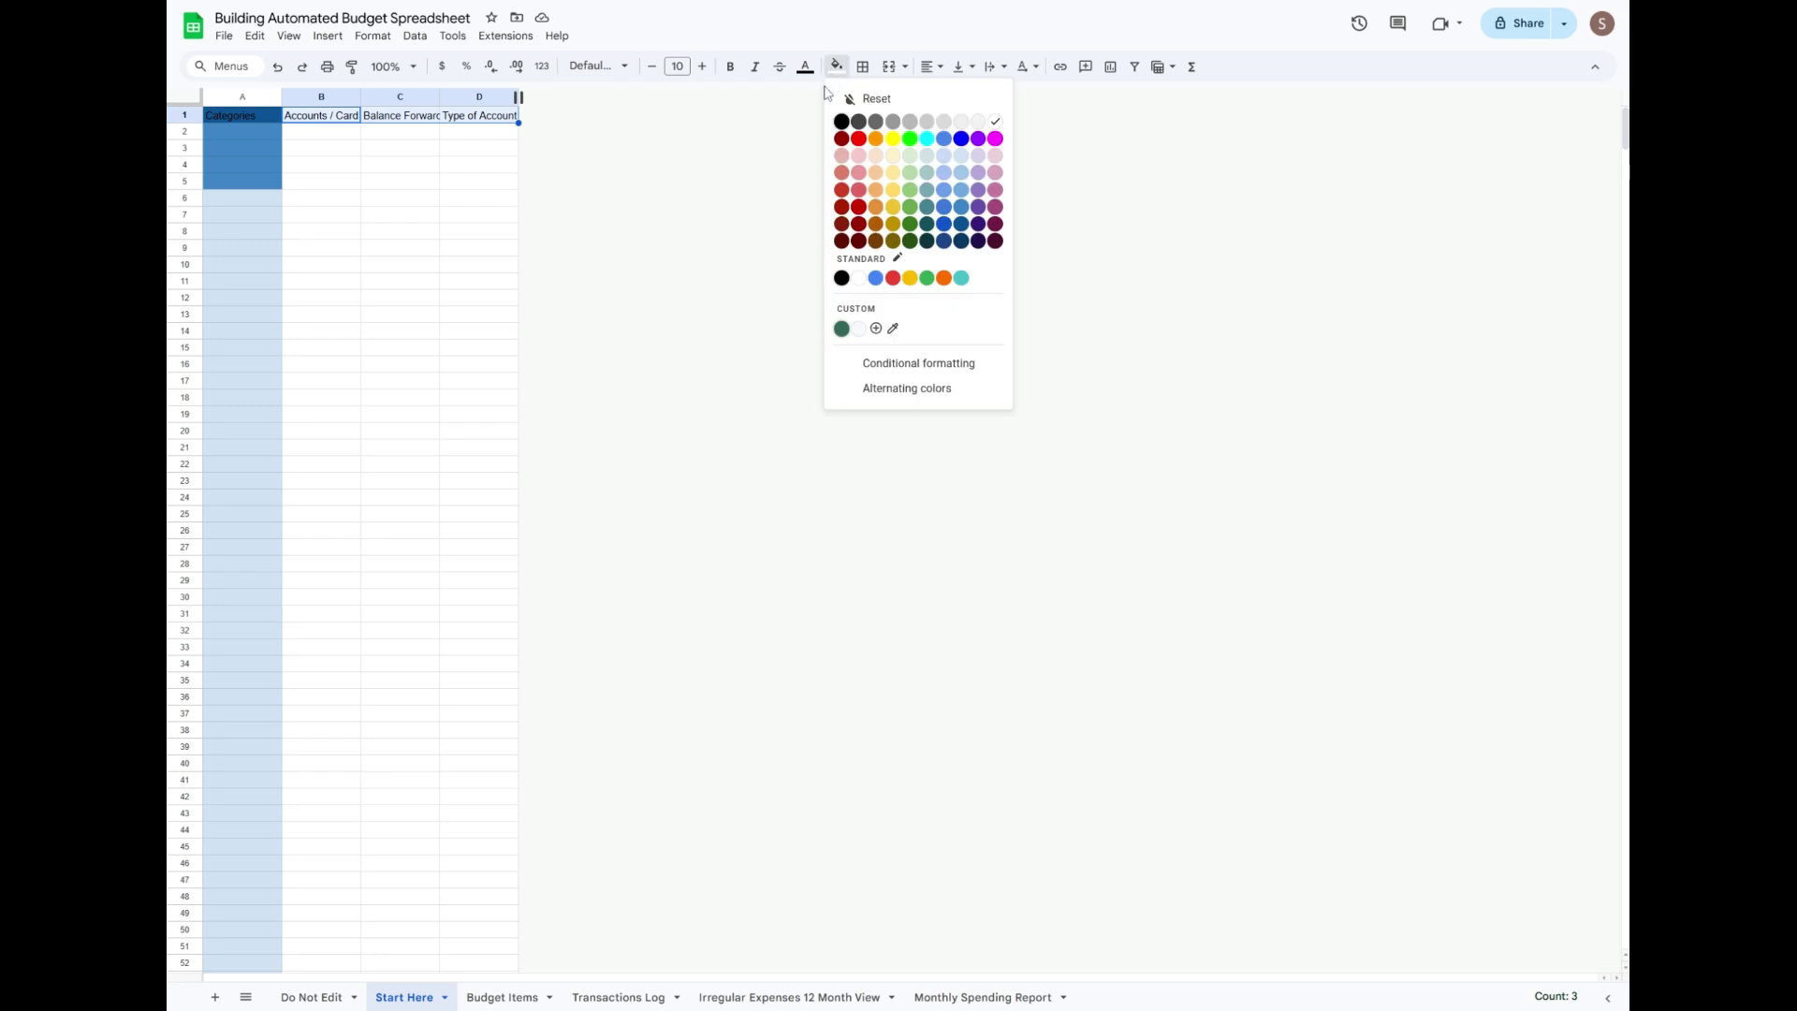
left_click(914, 214)
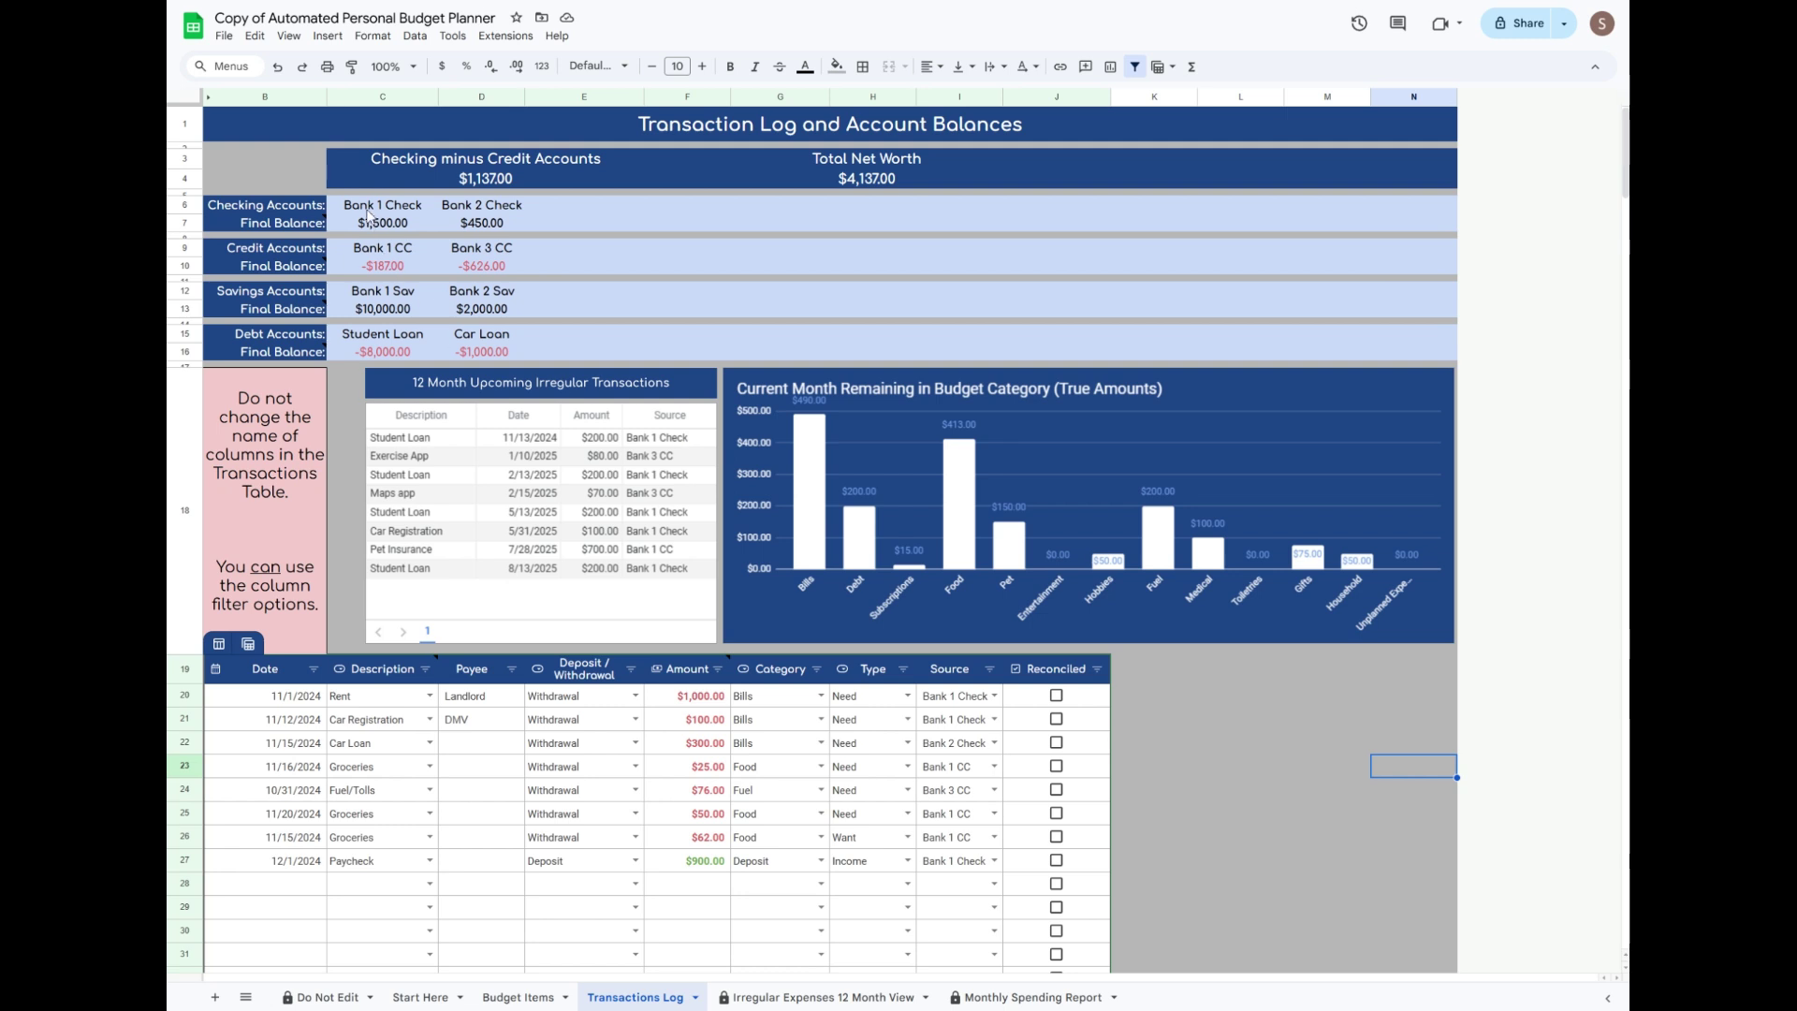
Check the account groups in the finished planner's Transactions Log, and fill B2:D13 on Start Here with light green.
left_click_drag(368, 206, 1402, 367)
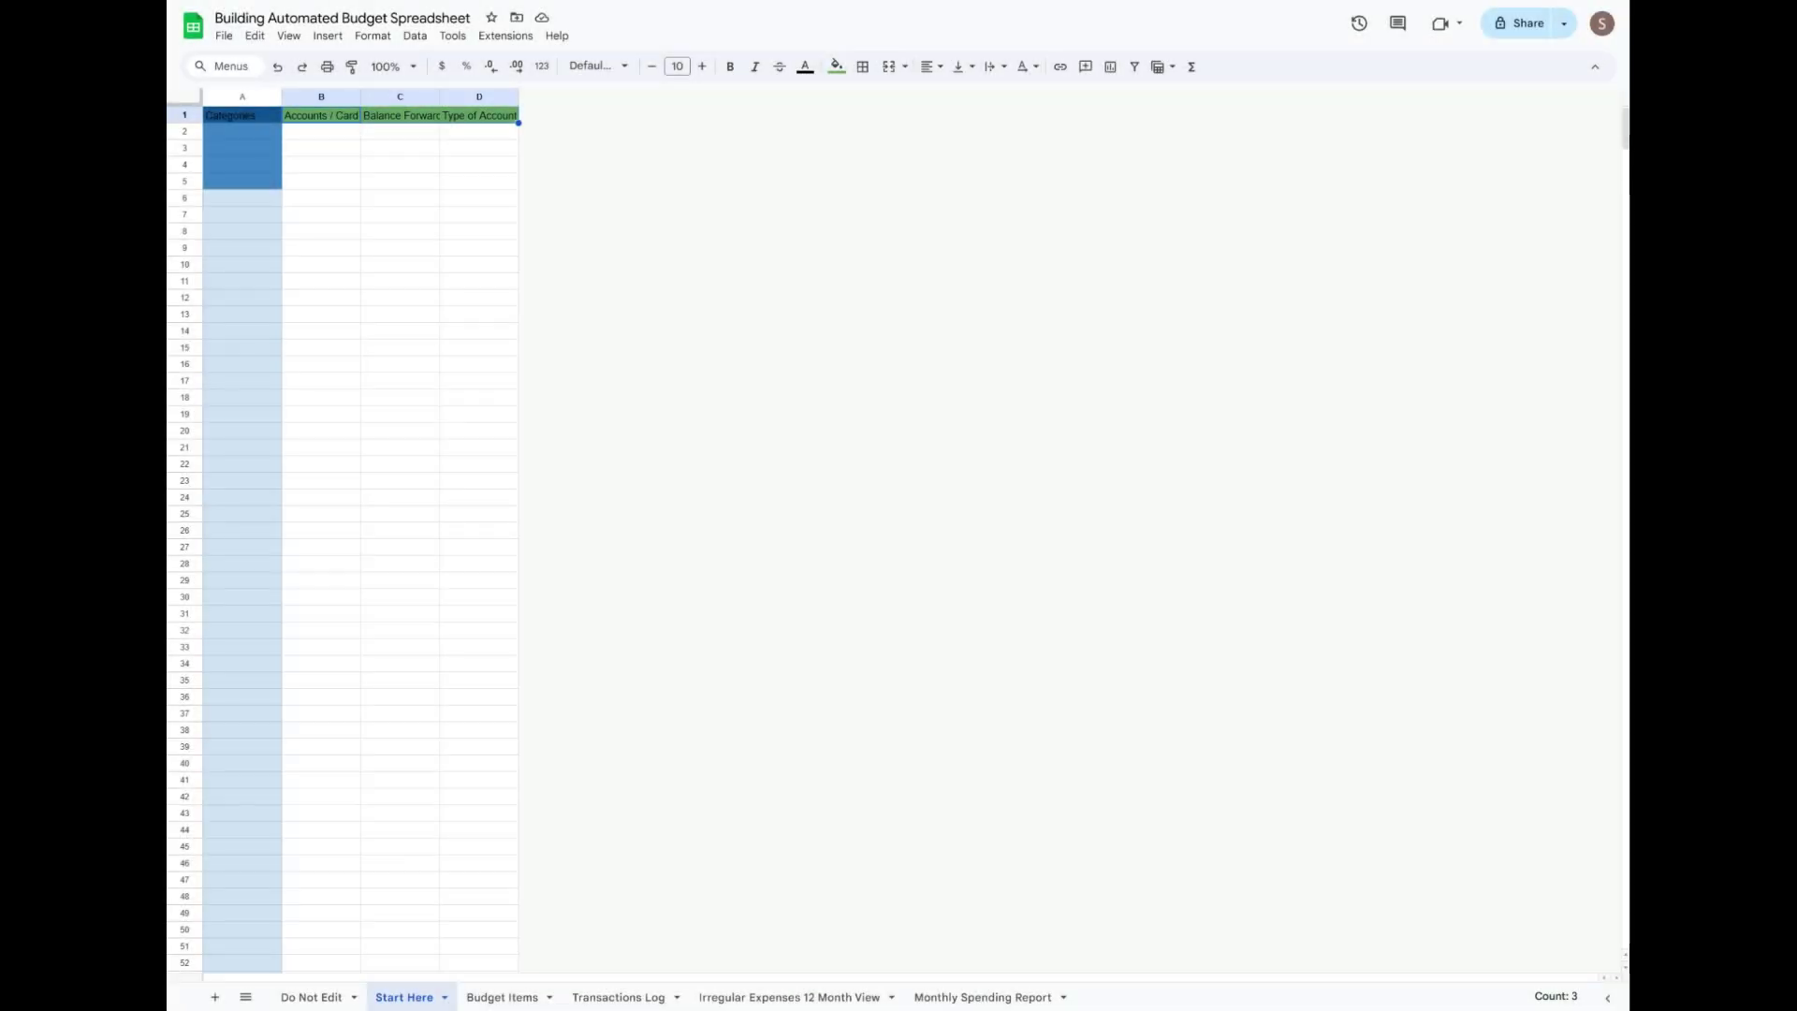
left_click_drag(321, 131, 478, 231)
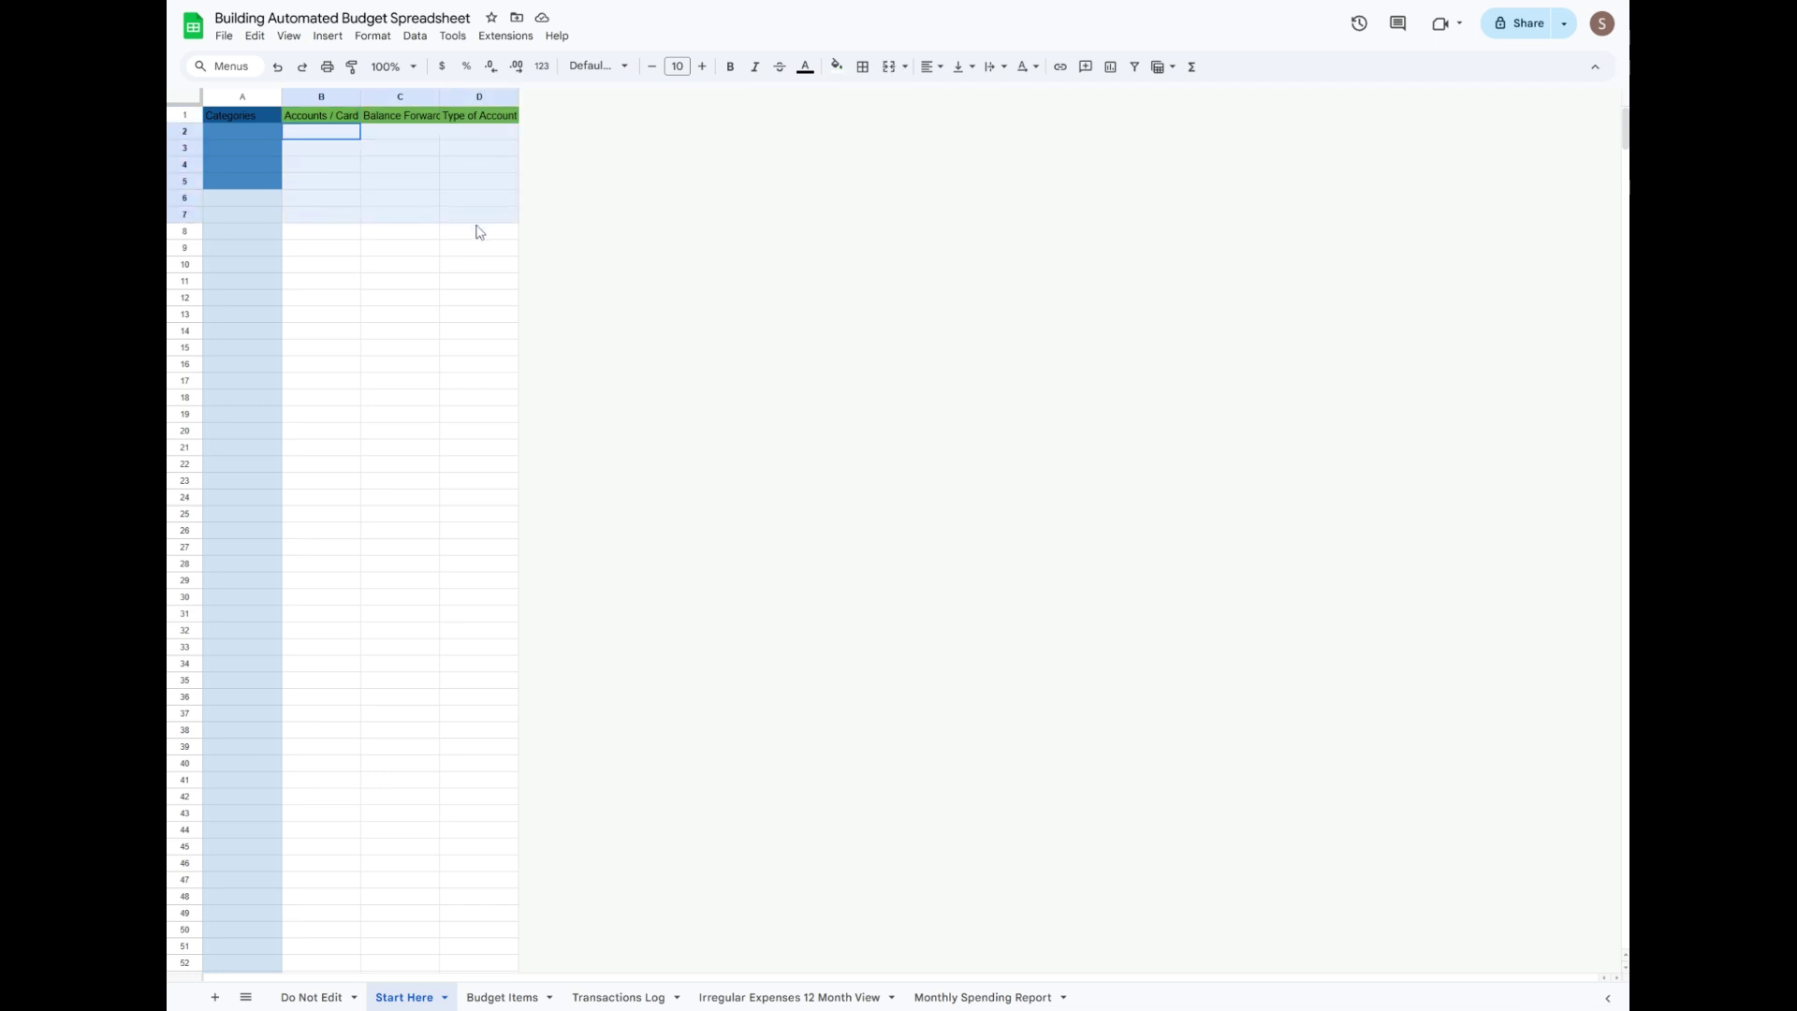
left_click_drag(477, 319, 477, 318)
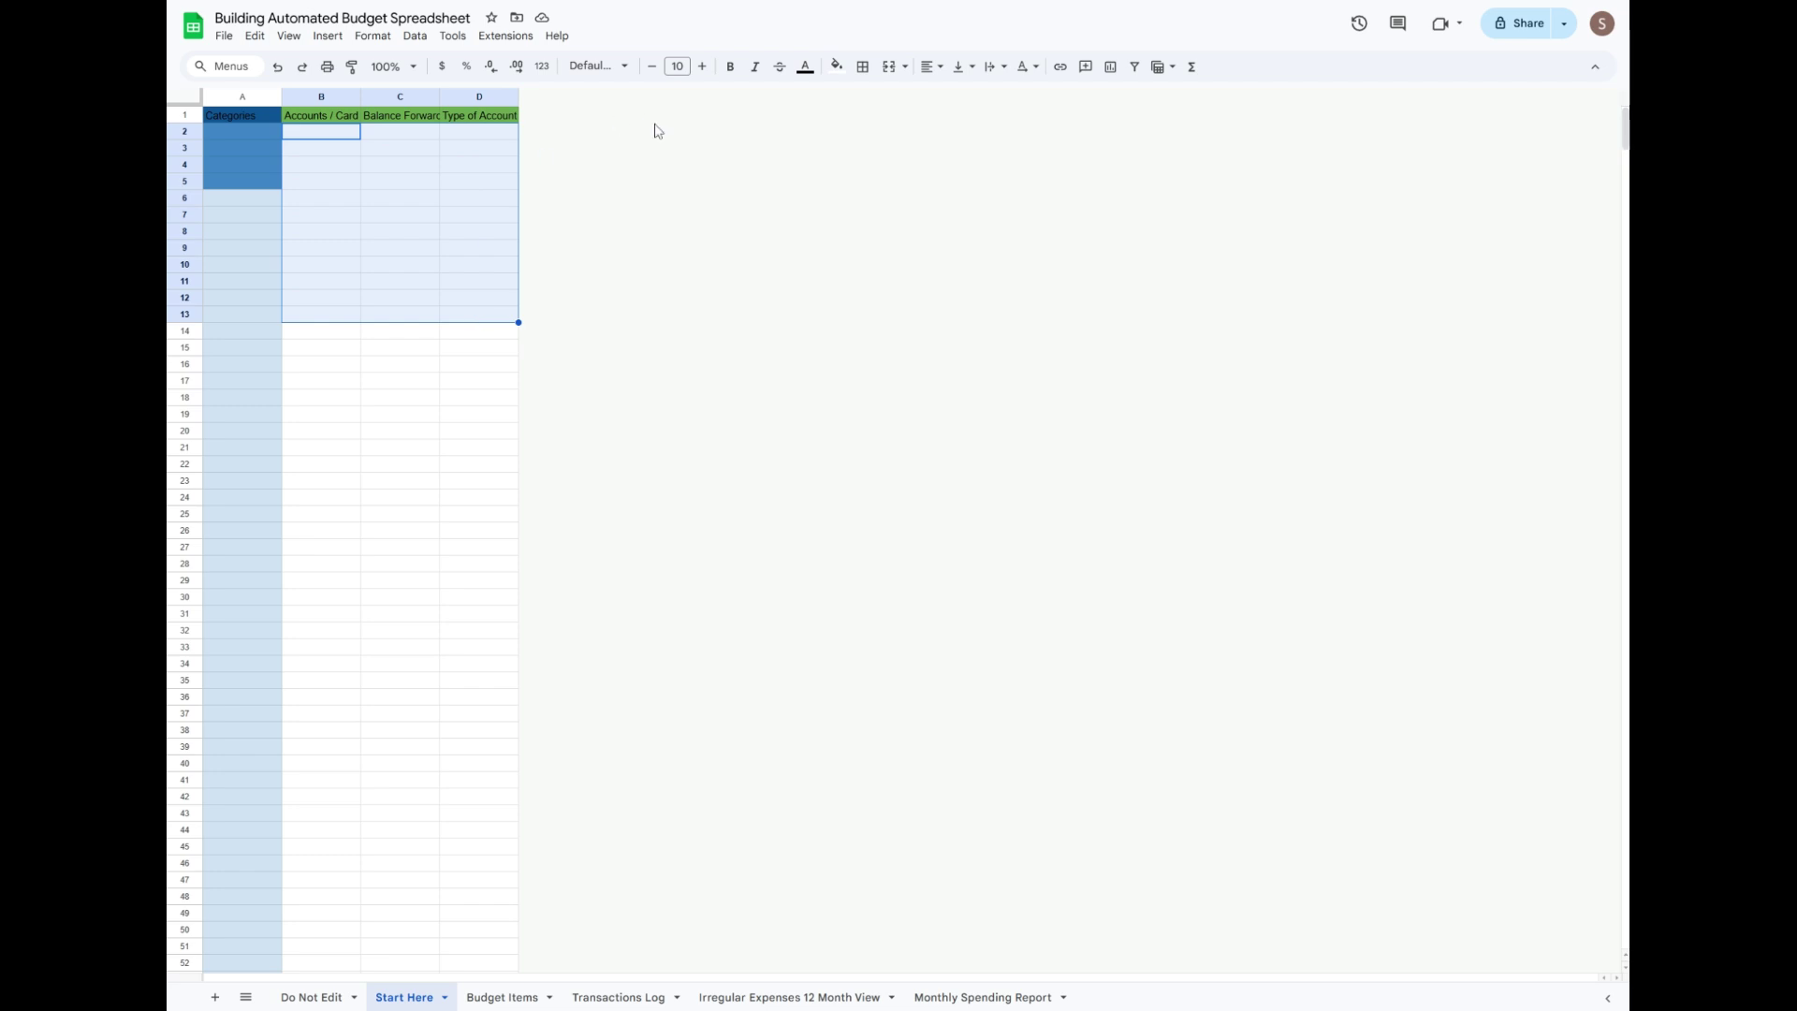
left_click(836, 65)
left_click(912, 174)
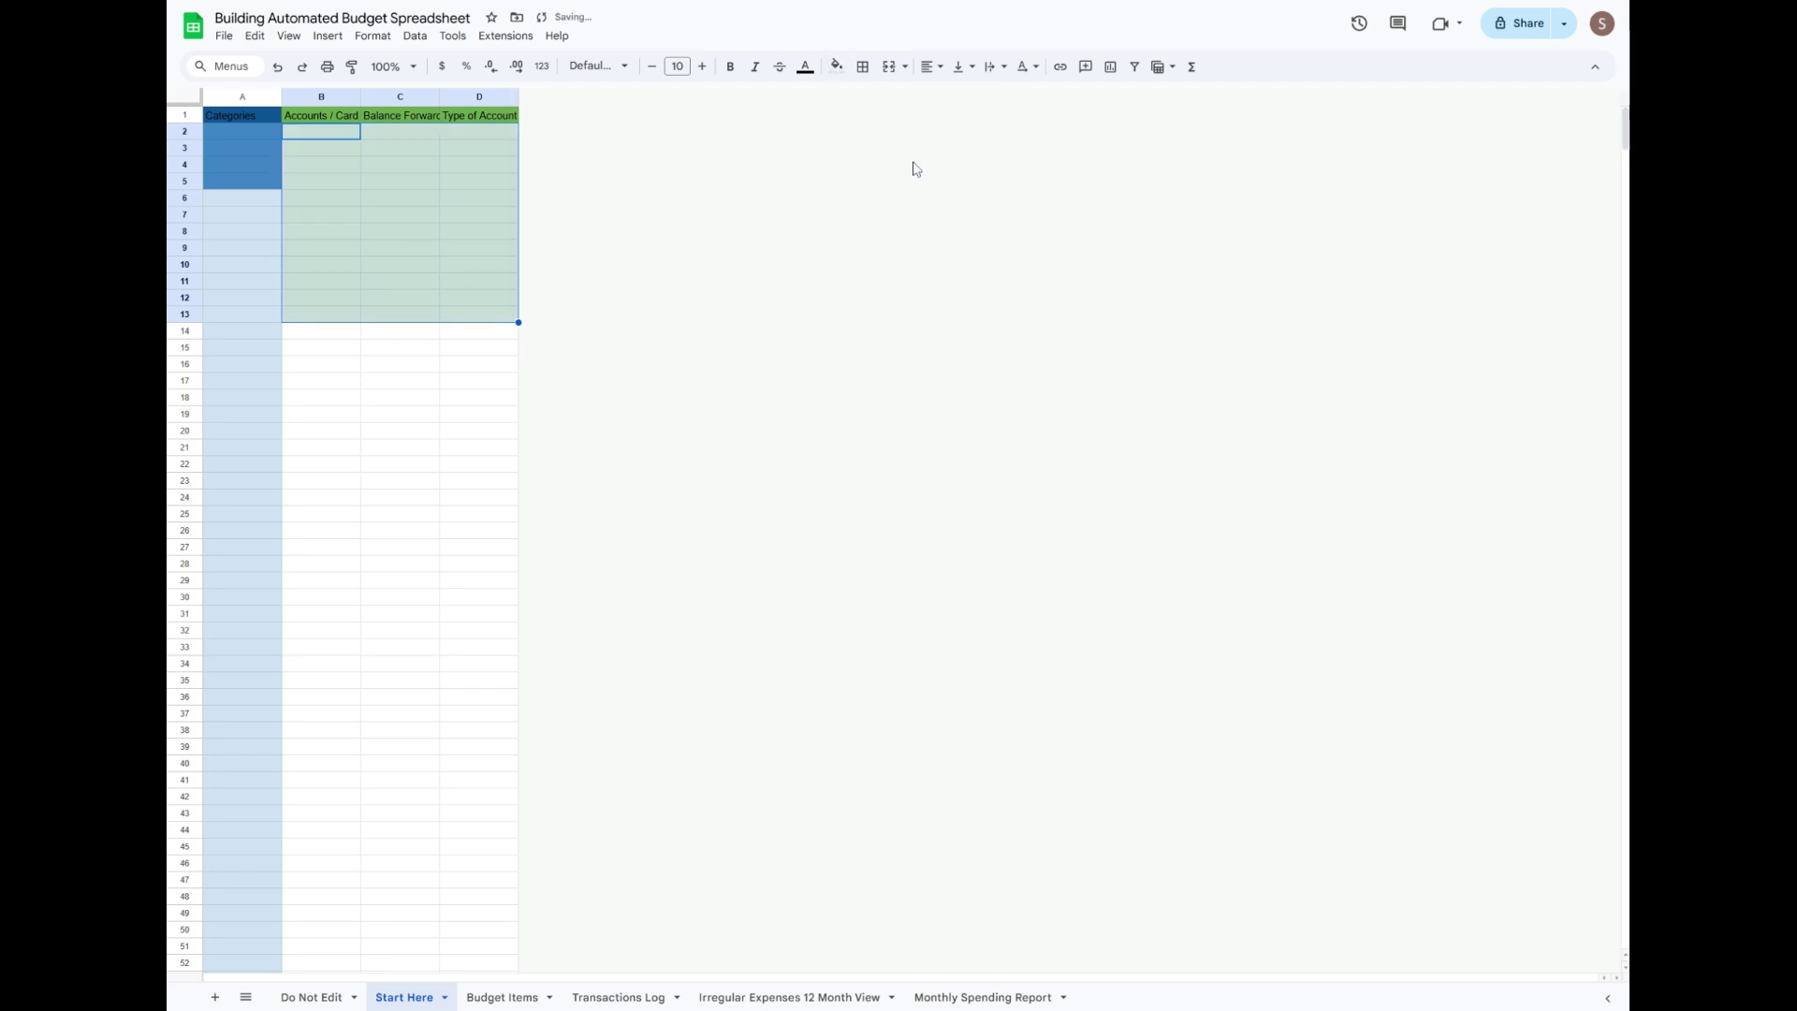
Fill the block B14:D25 with a medium green.
mouse_move(327, 331)
left_mouse_down()
mouse_move(533, 354)
mouse_move(530, 514)
left_mouse_up()
left_click(836, 65)
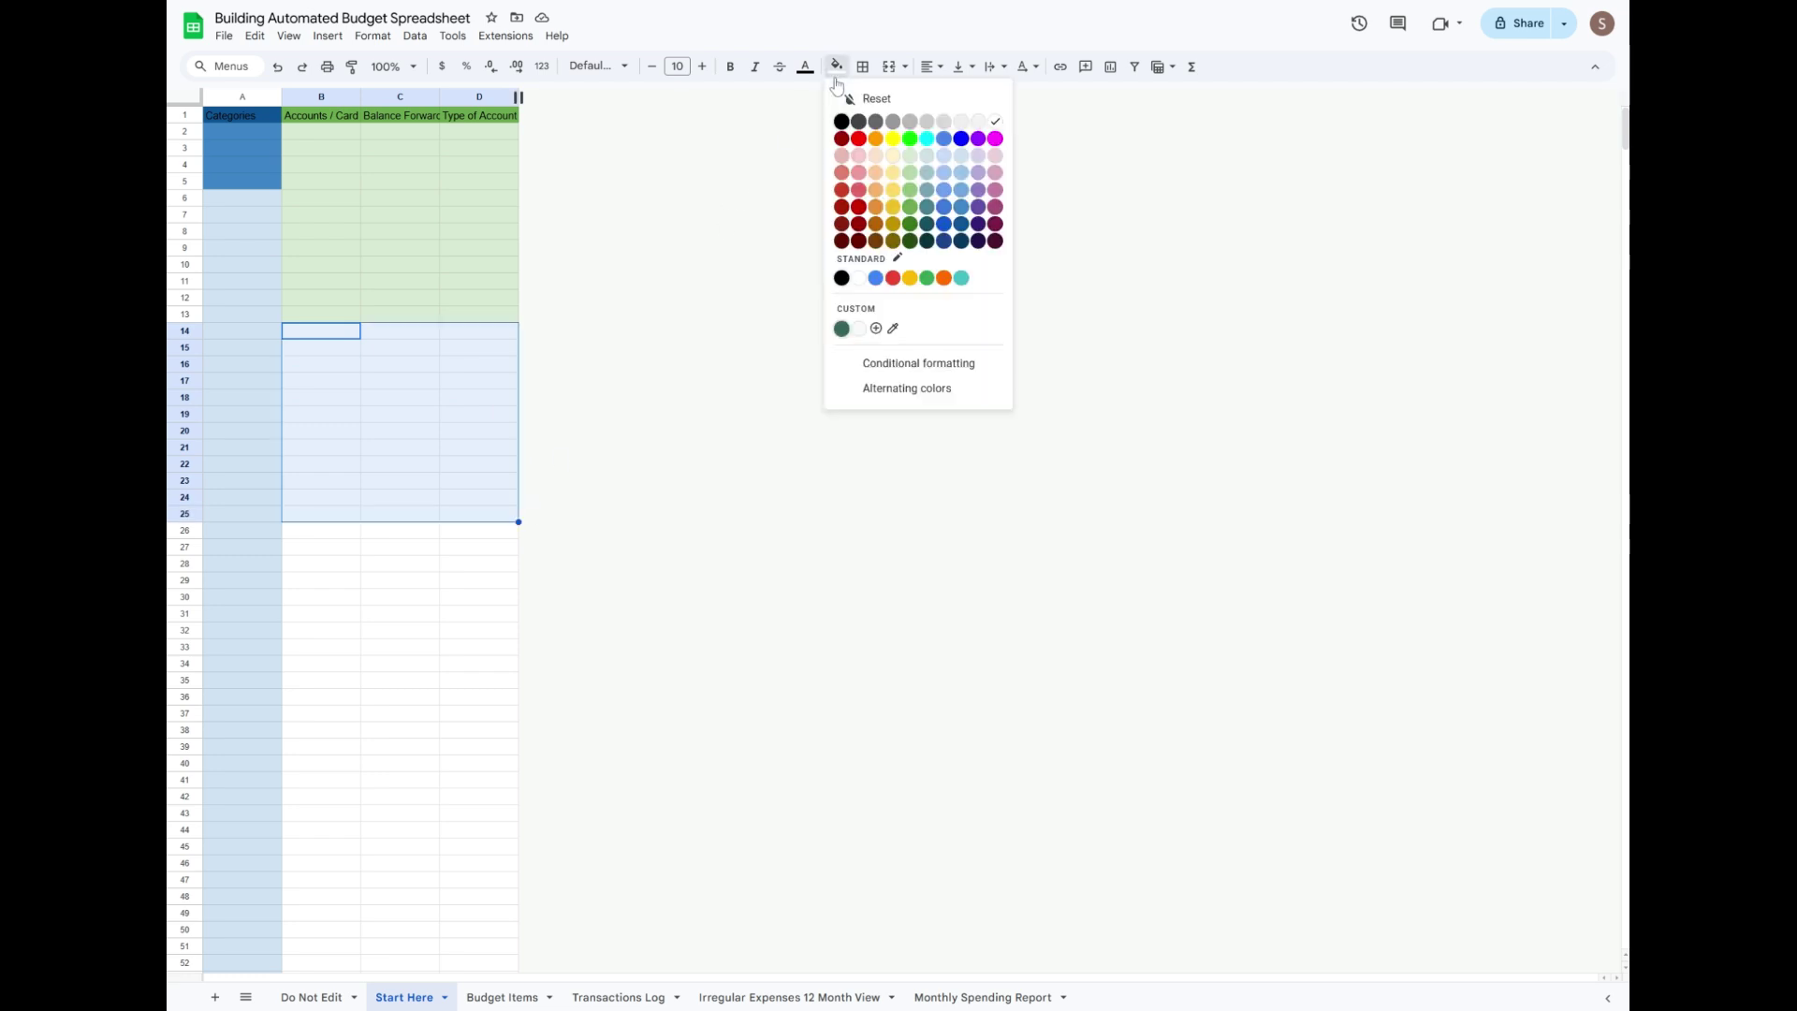
left_click(922, 241)
left_click(835, 65)
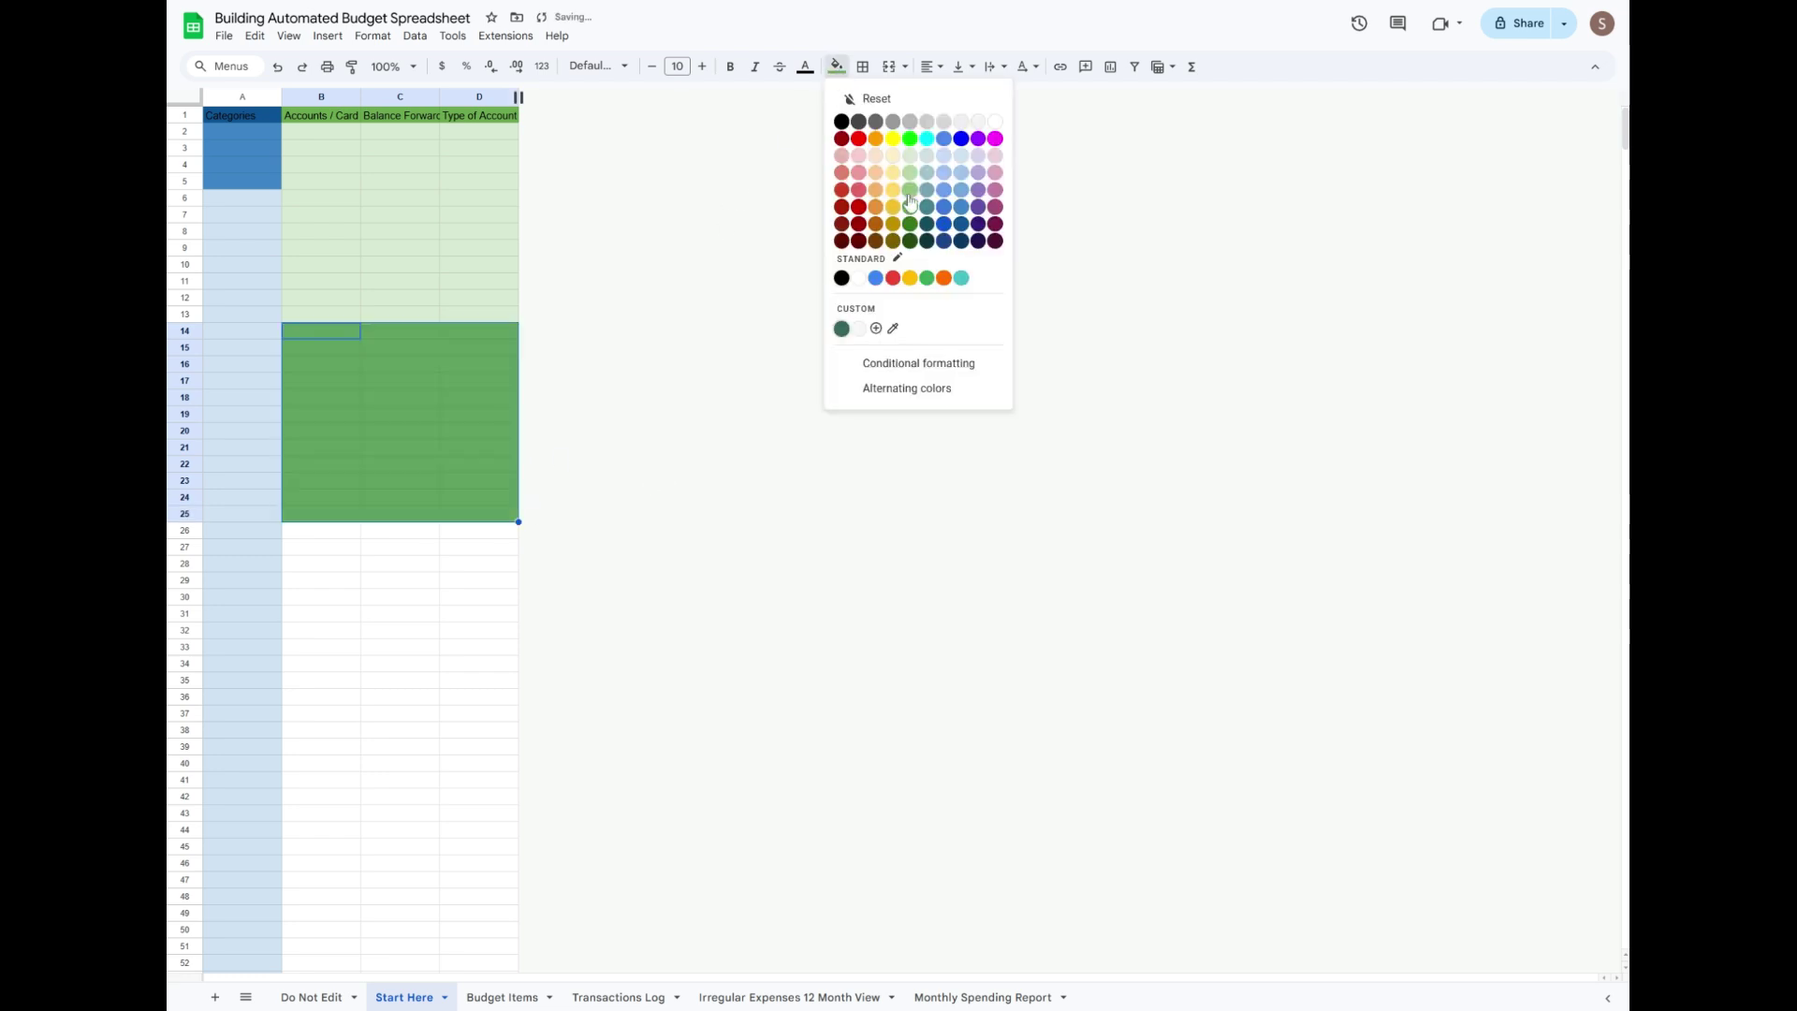
left_click(909, 191)
Fill the block B26:D37 with a light pink.
mouse_move(354, 530)
left_mouse_down()
mouse_move(506, 550)
mouse_move(530, 733)
mouse_move(523, 717)
left_mouse_up()
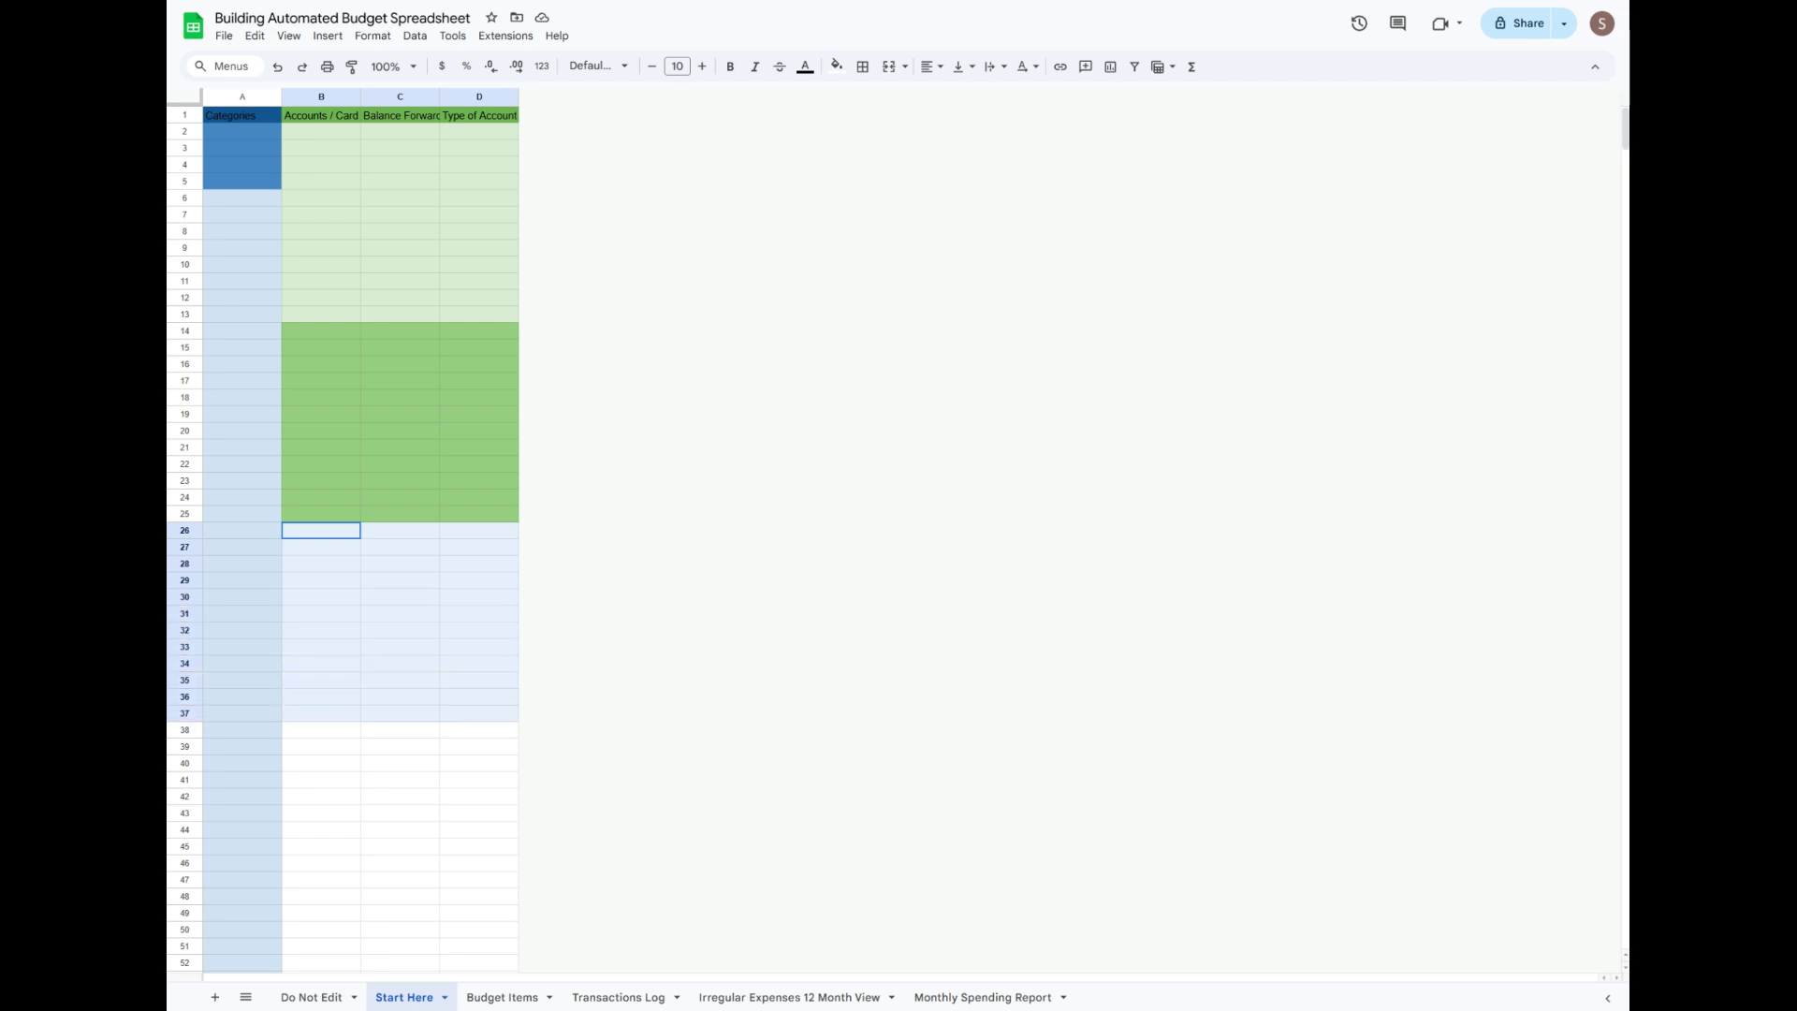
left_click(835, 66)
left_click(990, 161)
Fill the block B38:D49 with a darker pink and remove the unused rows below row 49.
left_click_drag(348, 735, 489, 914)
left_click(836, 66)
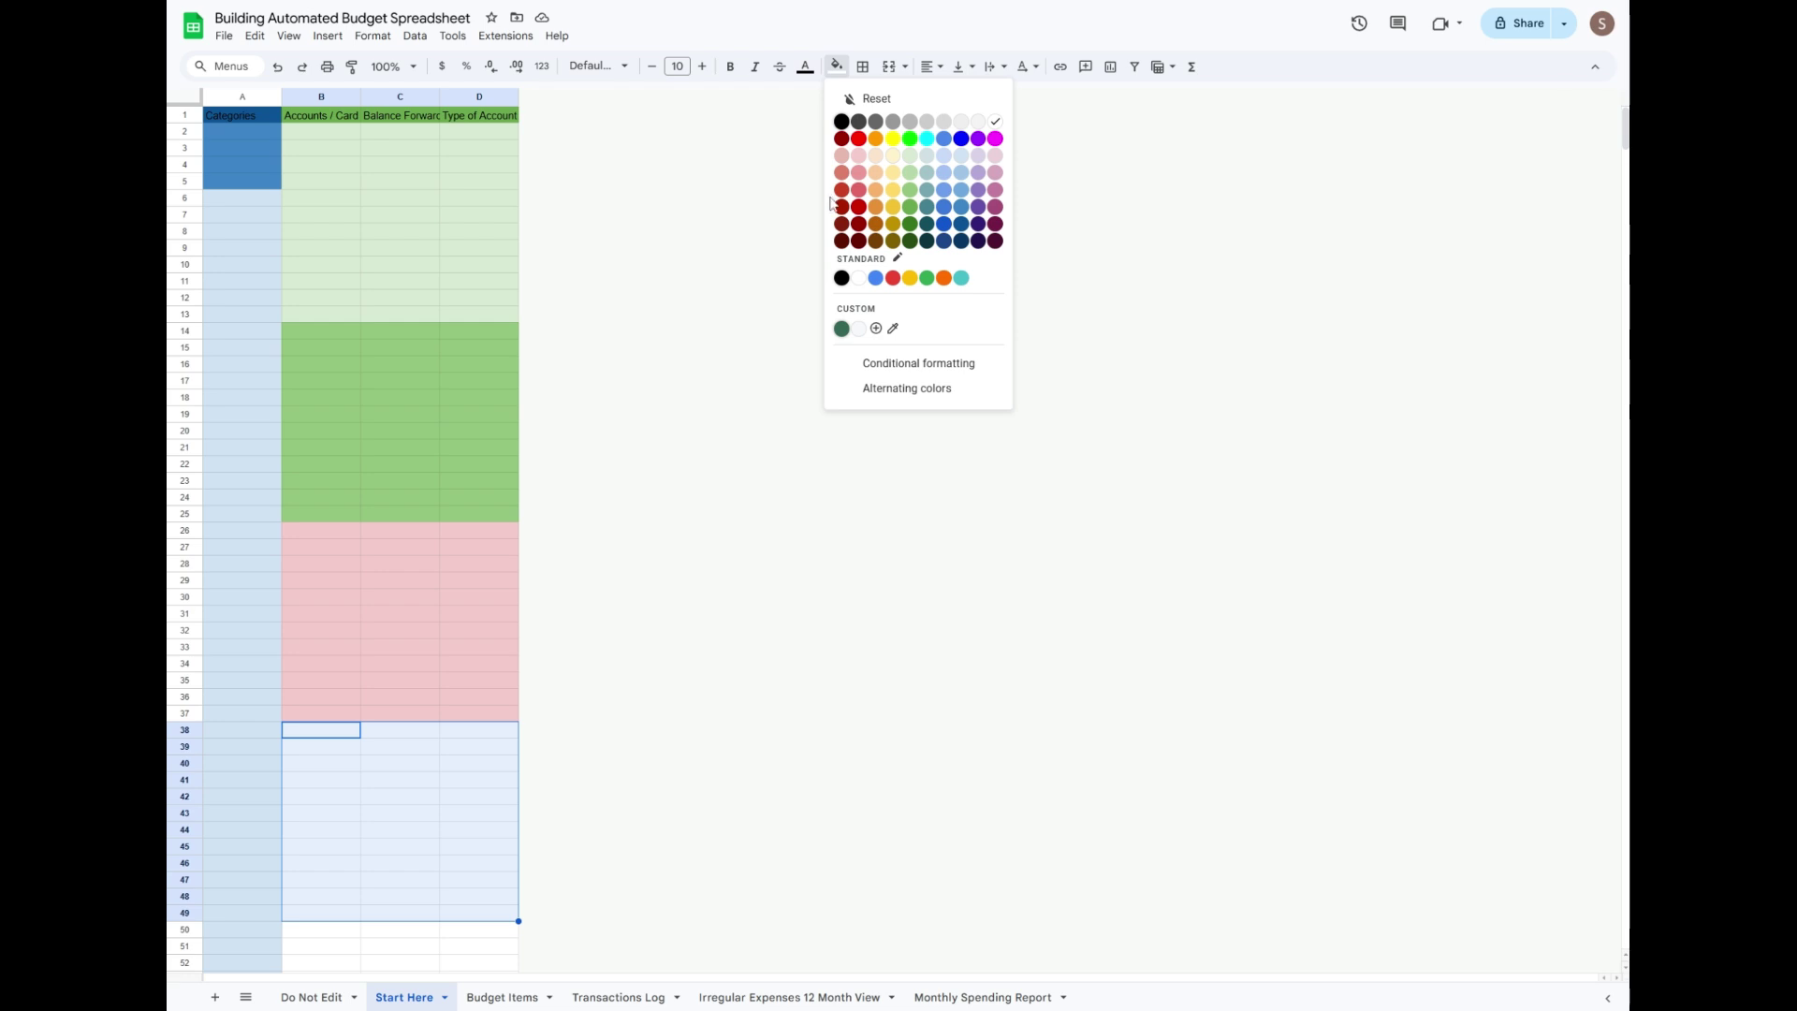
left_click(990, 177)
left_click(404, 615)
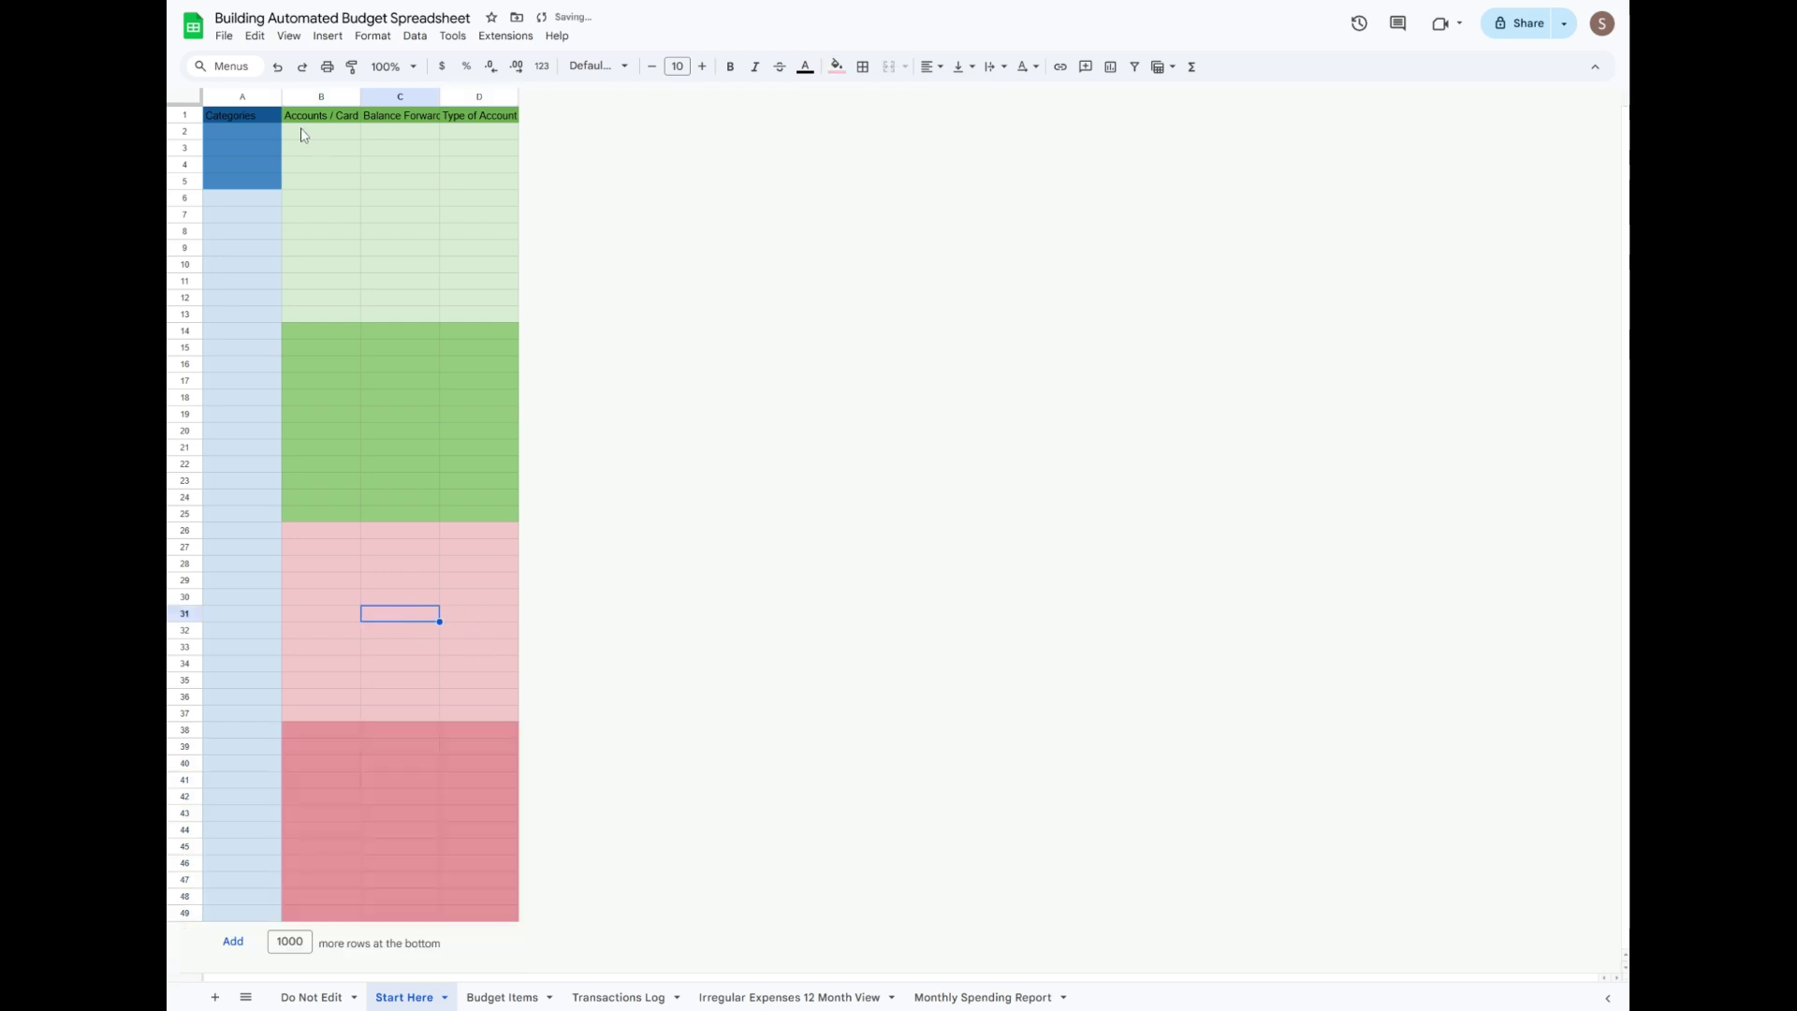
Format the header cells A1:D1 with the Comfortaa font, white text and font size 13.
left_click_drag(256, 115, 460, 116)
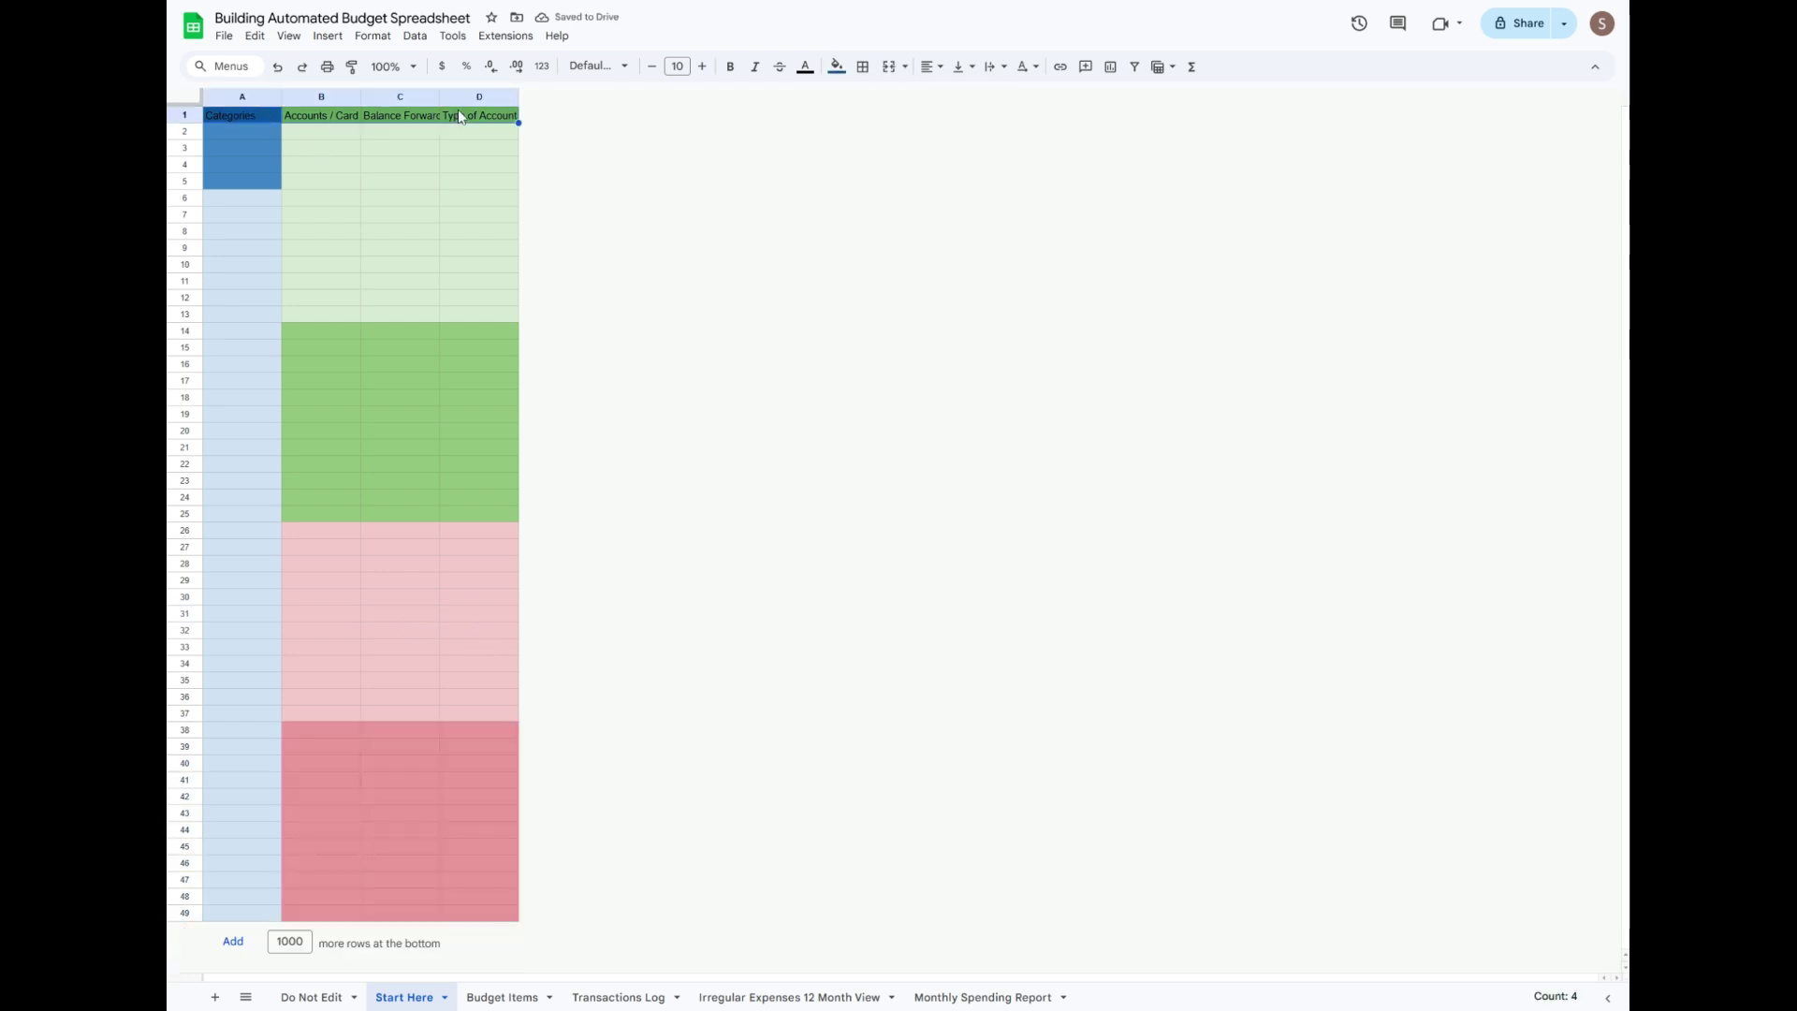
left_click(624, 65)
left_click(642, 269)
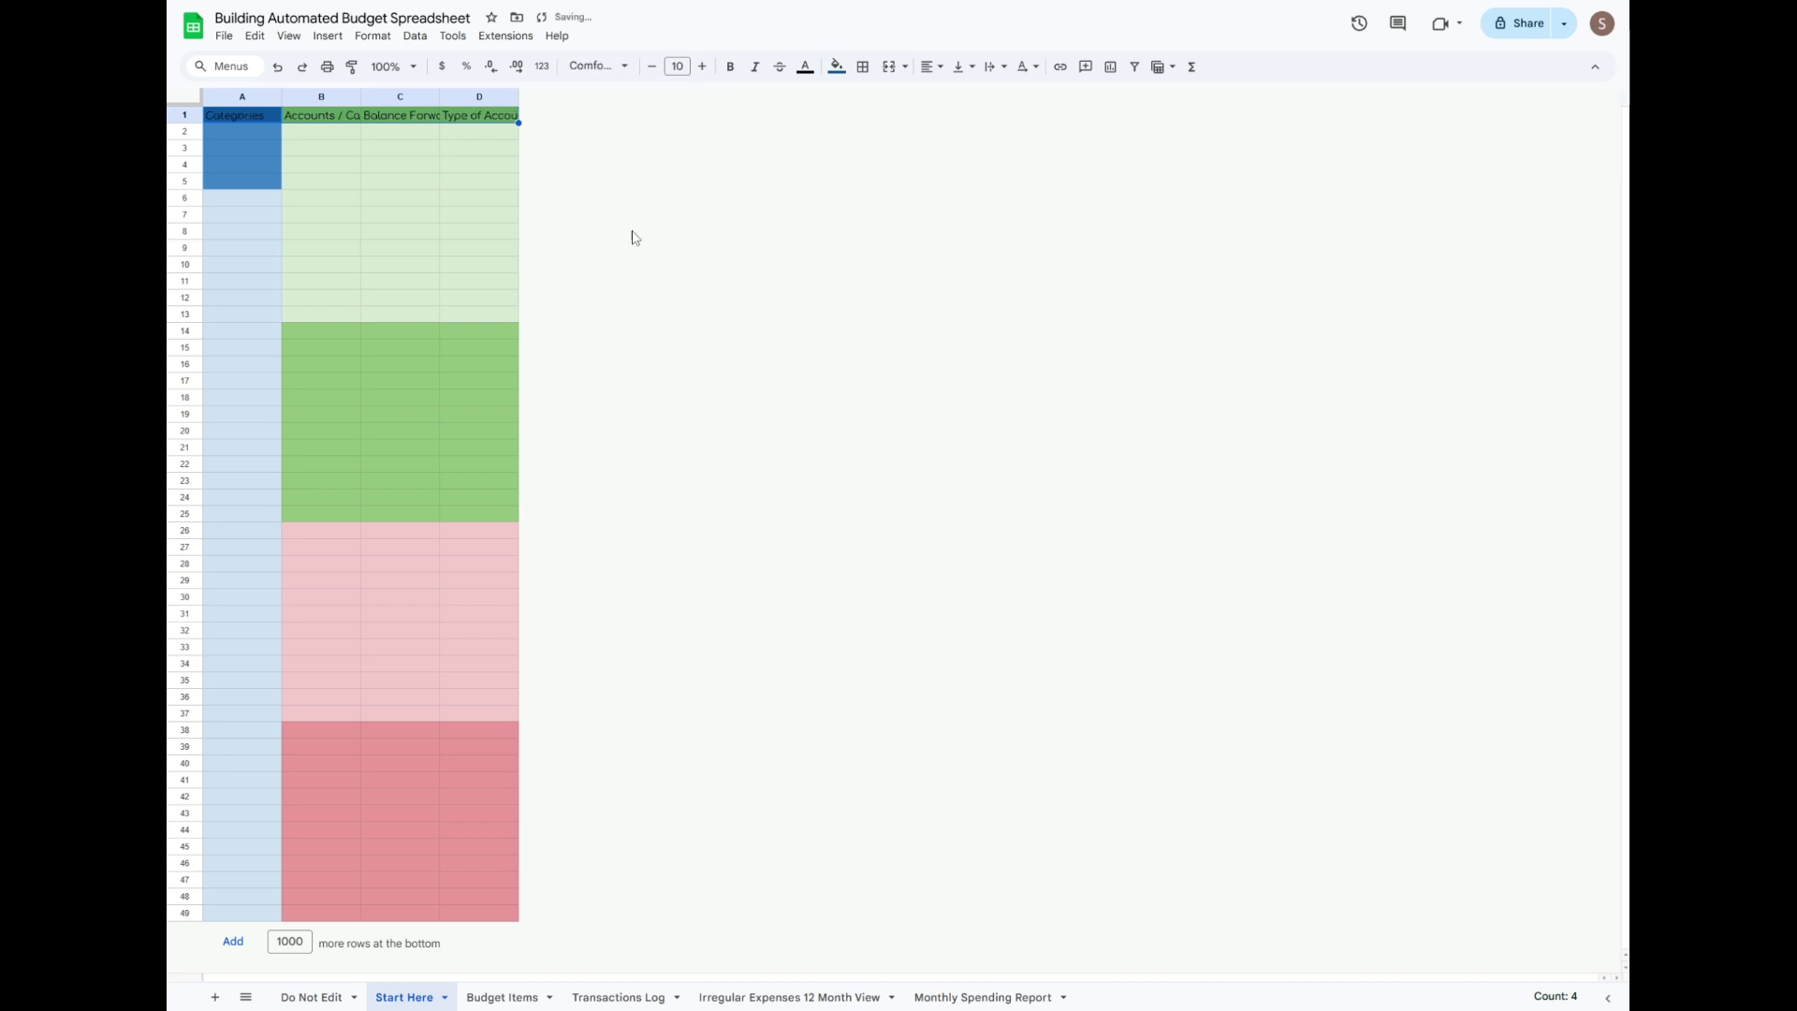
left_click(805, 66)
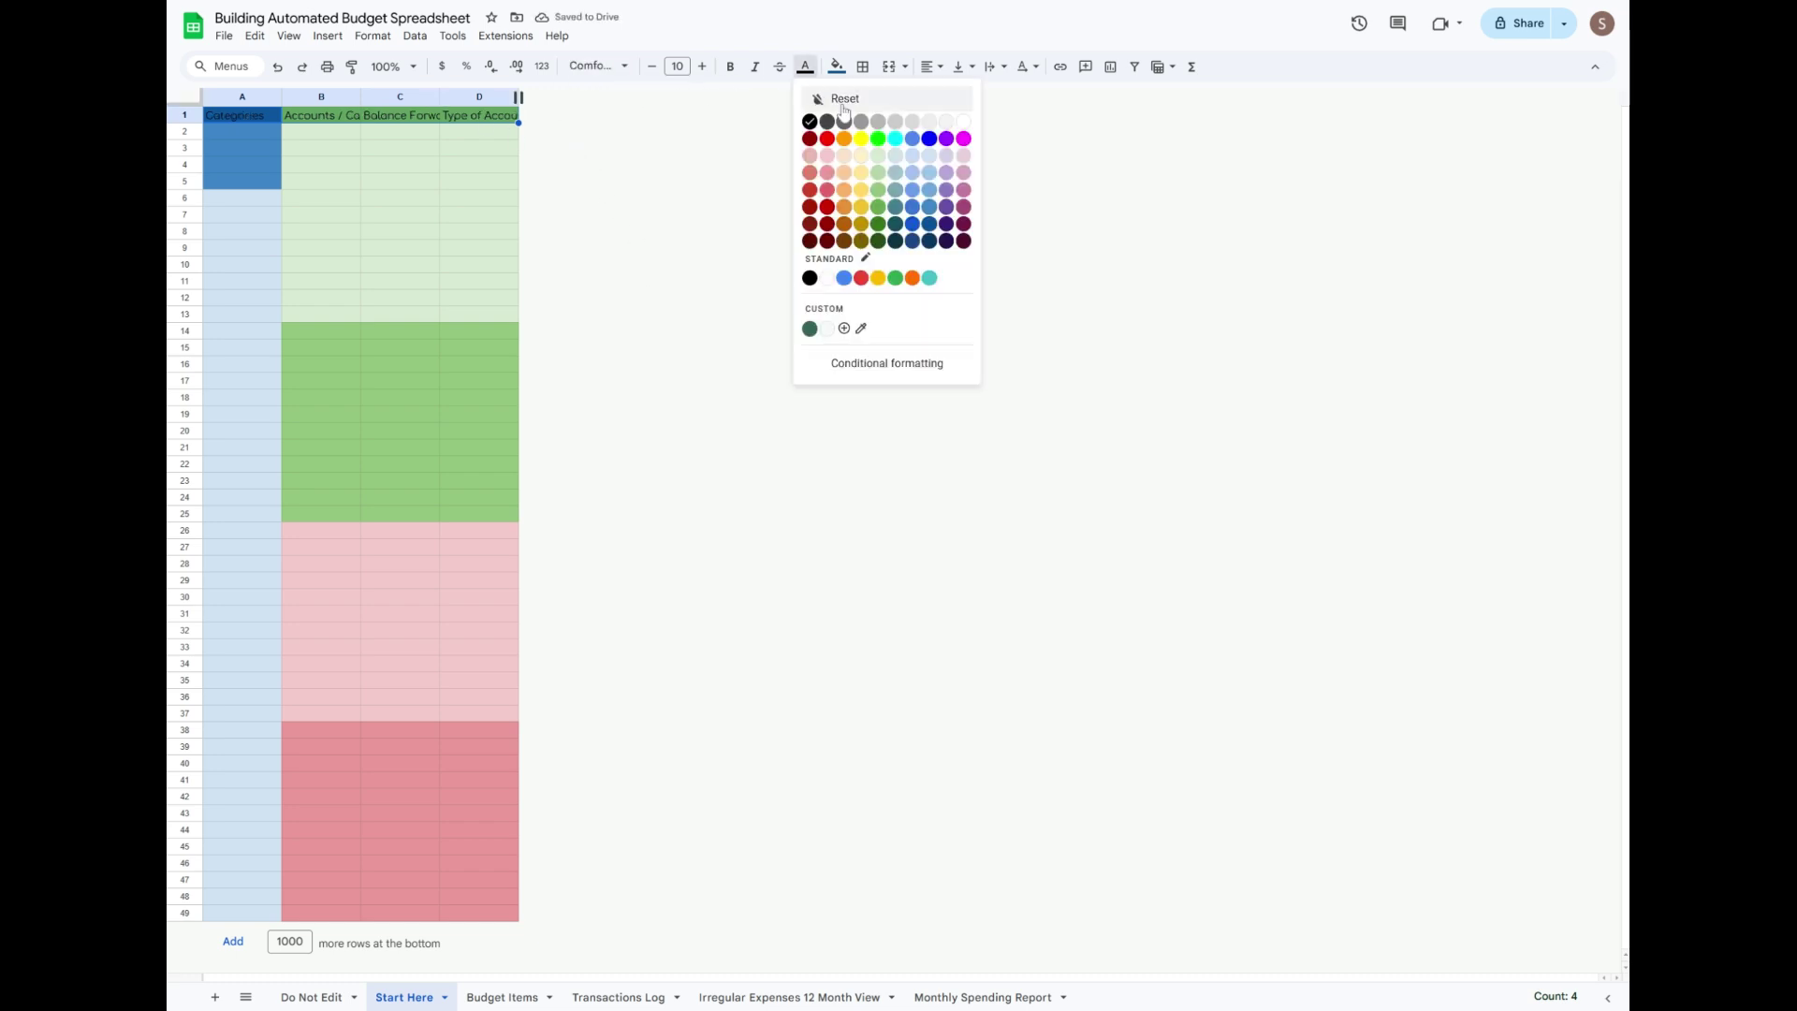
left_click(963, 122)
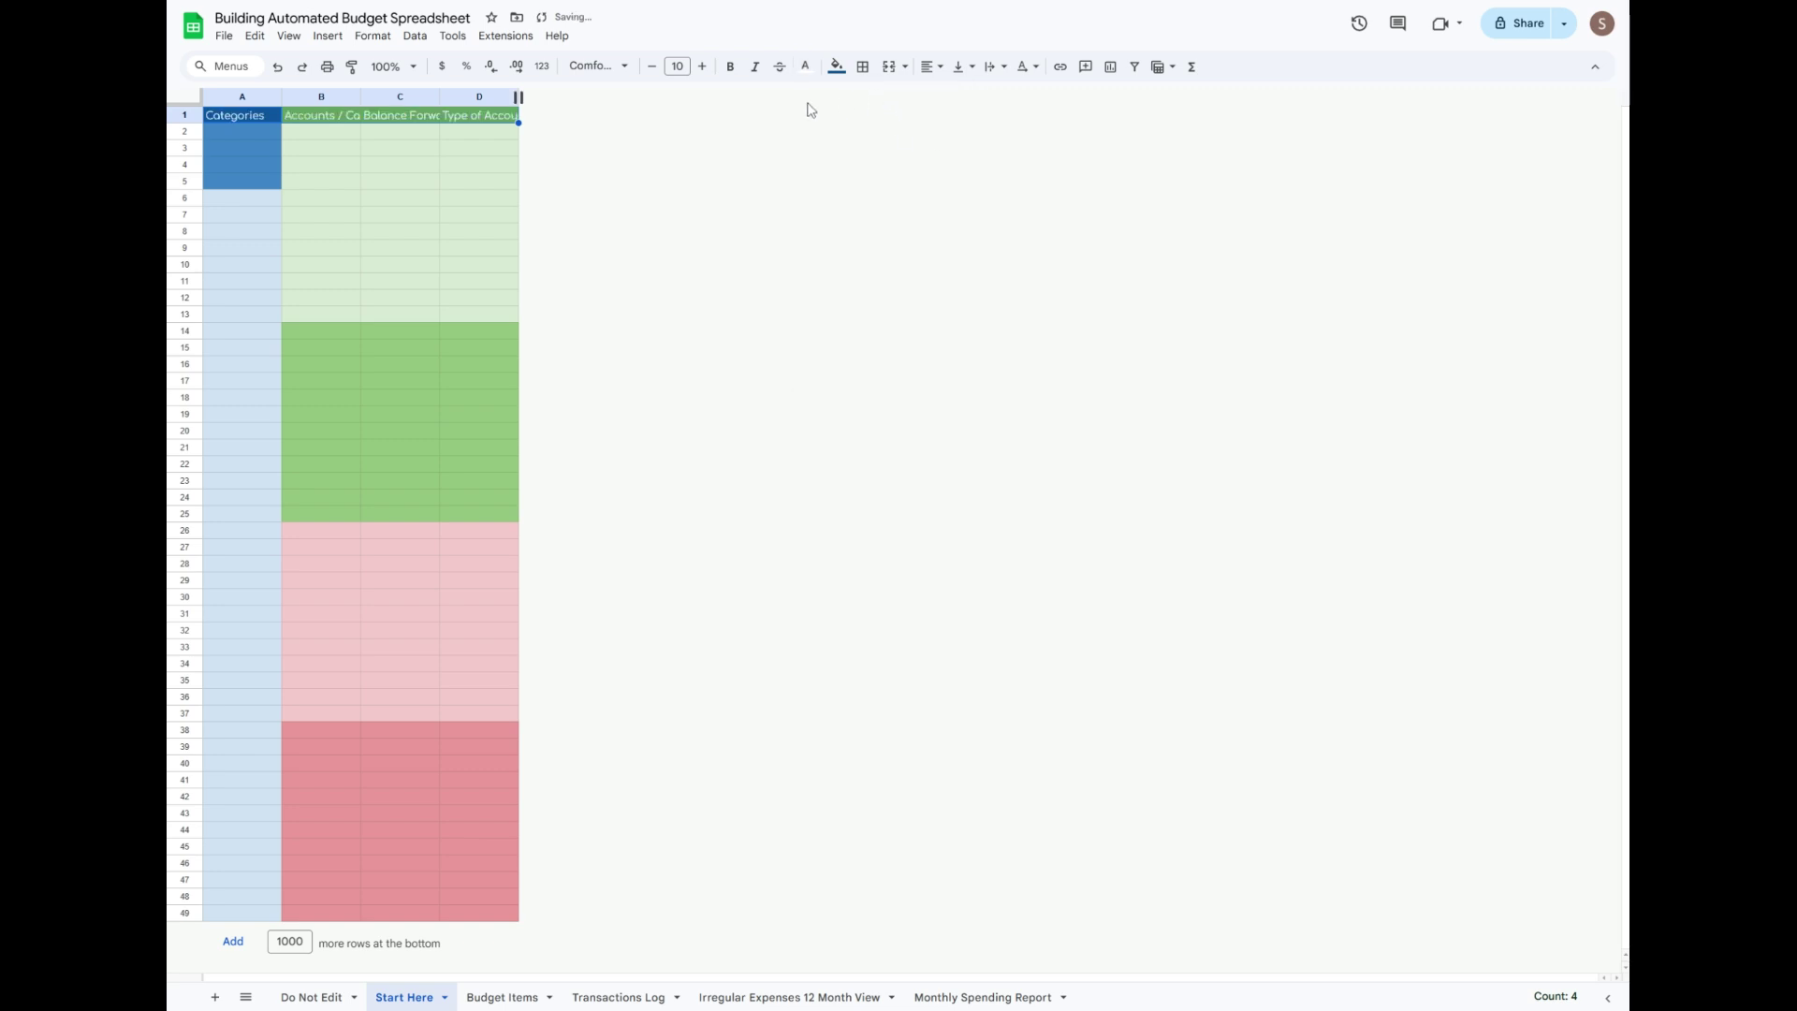
left_click(702, 66)
left_click(702, 66)
left_click(702, 67)
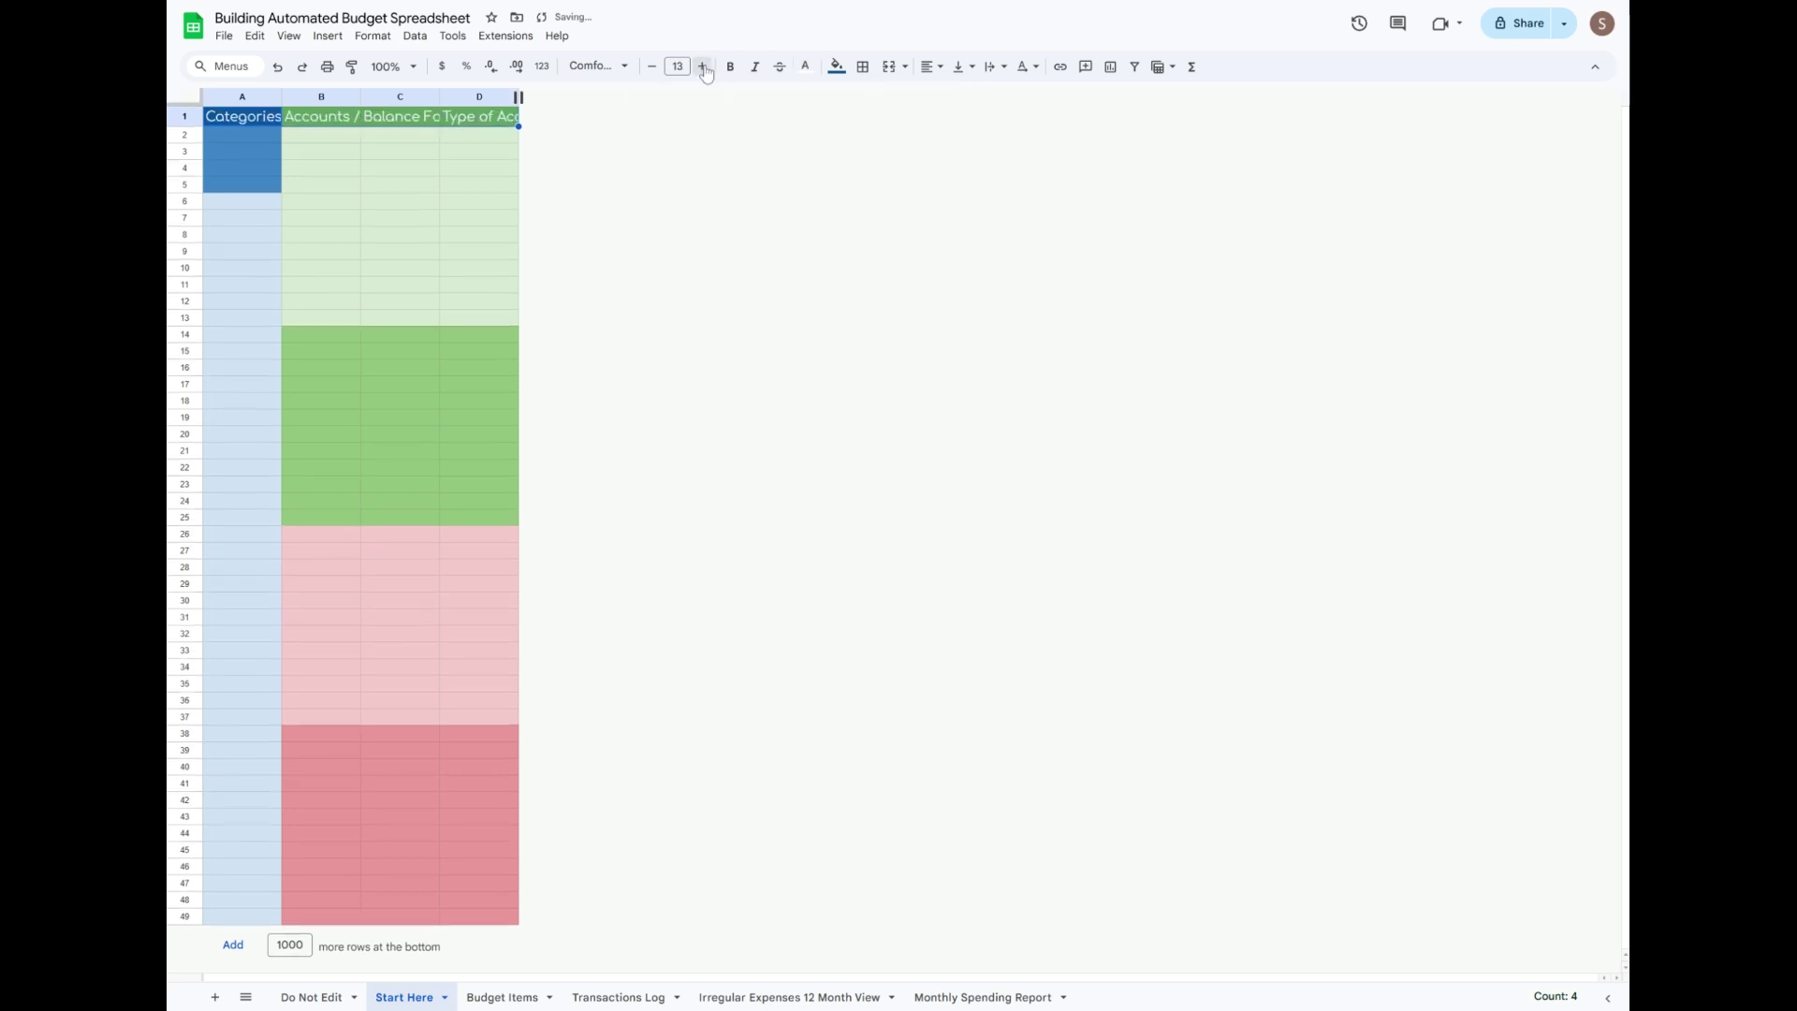
Set the A1:D1 headers to font size 14 and fit columns A to D to their contents.
left_click(702, 67)
left_click_drag(251, 97, 457, 103)
double_click(440, 96)
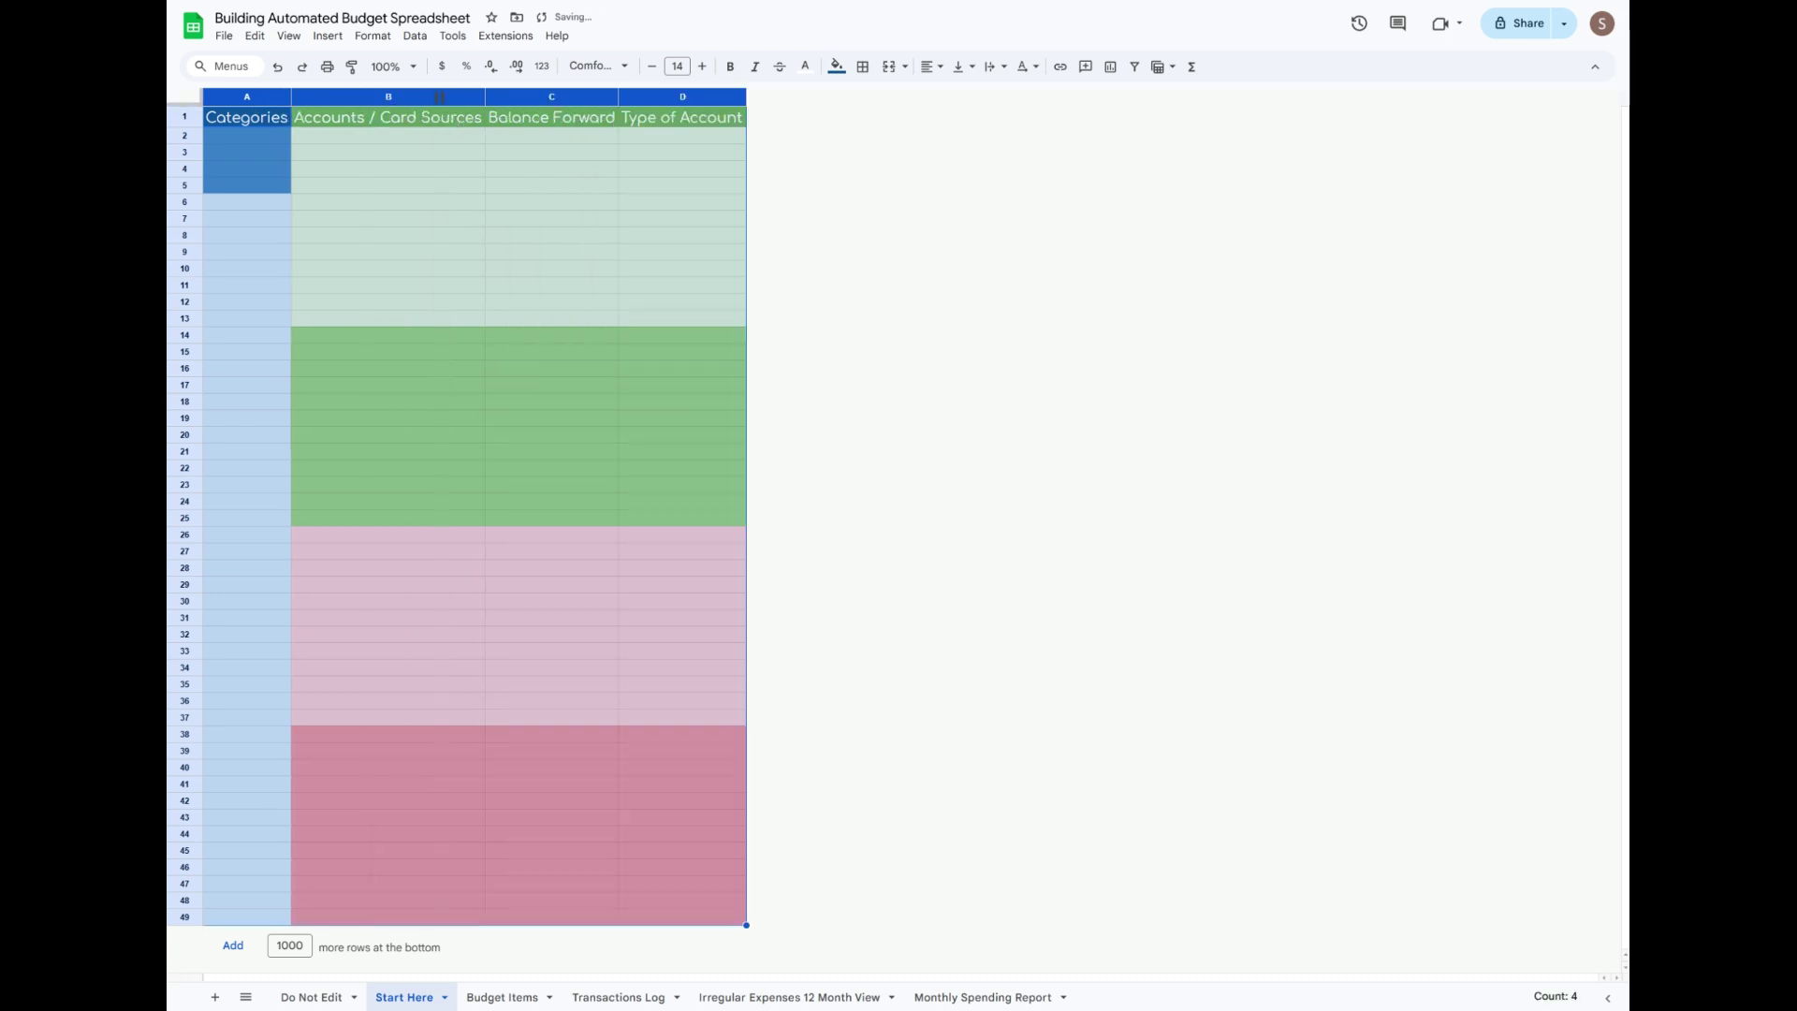
left_click(449, 161)
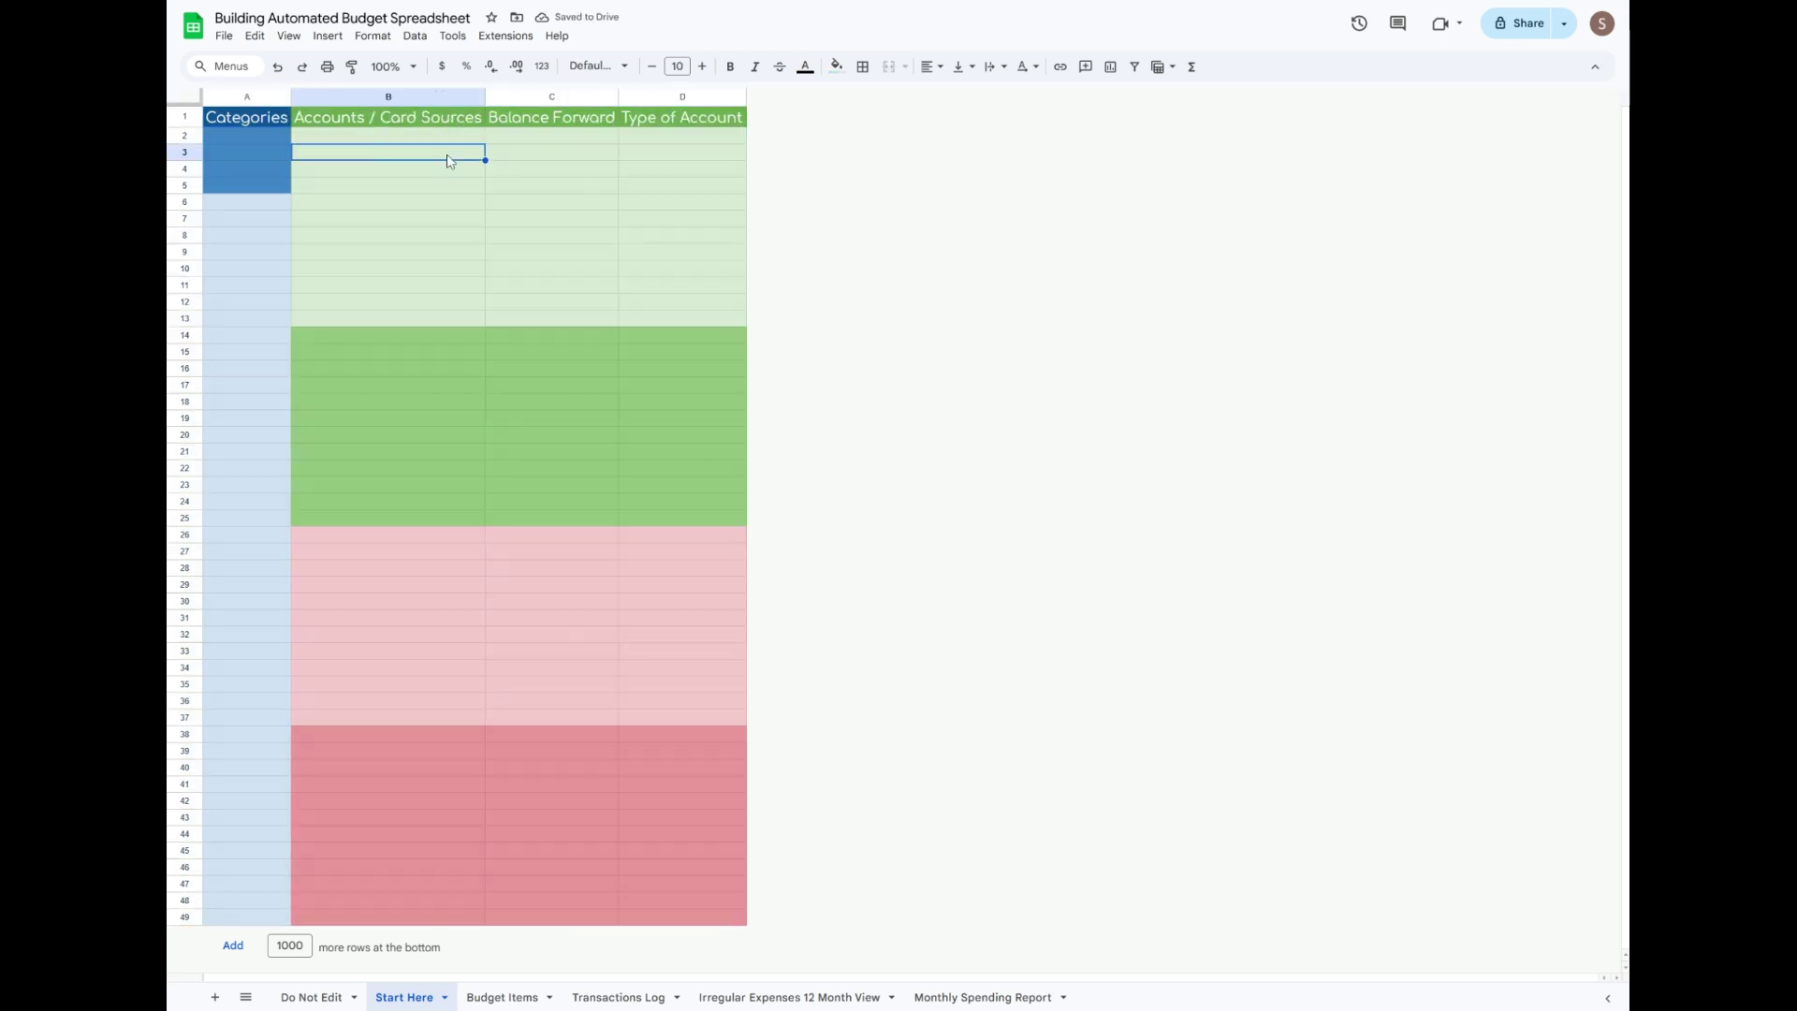
Hide columns A to C on the Budget Items sheet.
key("ctrl+Page_Down")
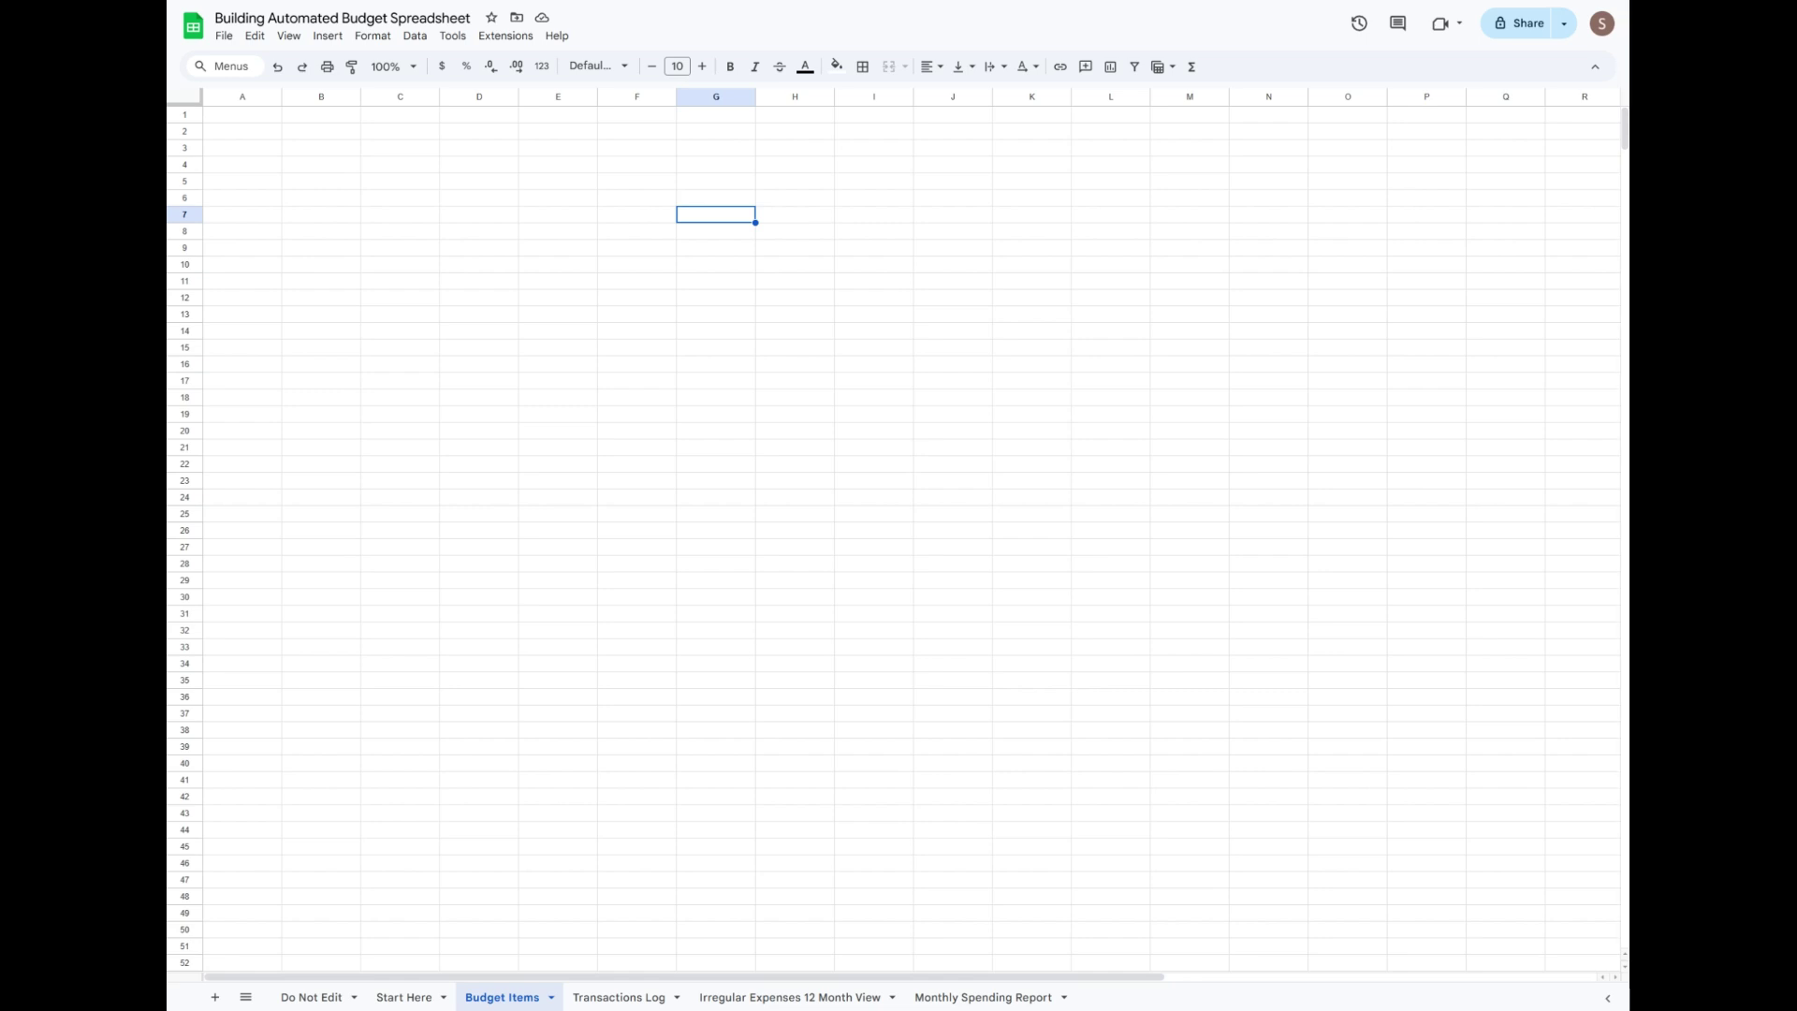
left_click_drag(241, 98, 392, 97)
right_click(391, 98)
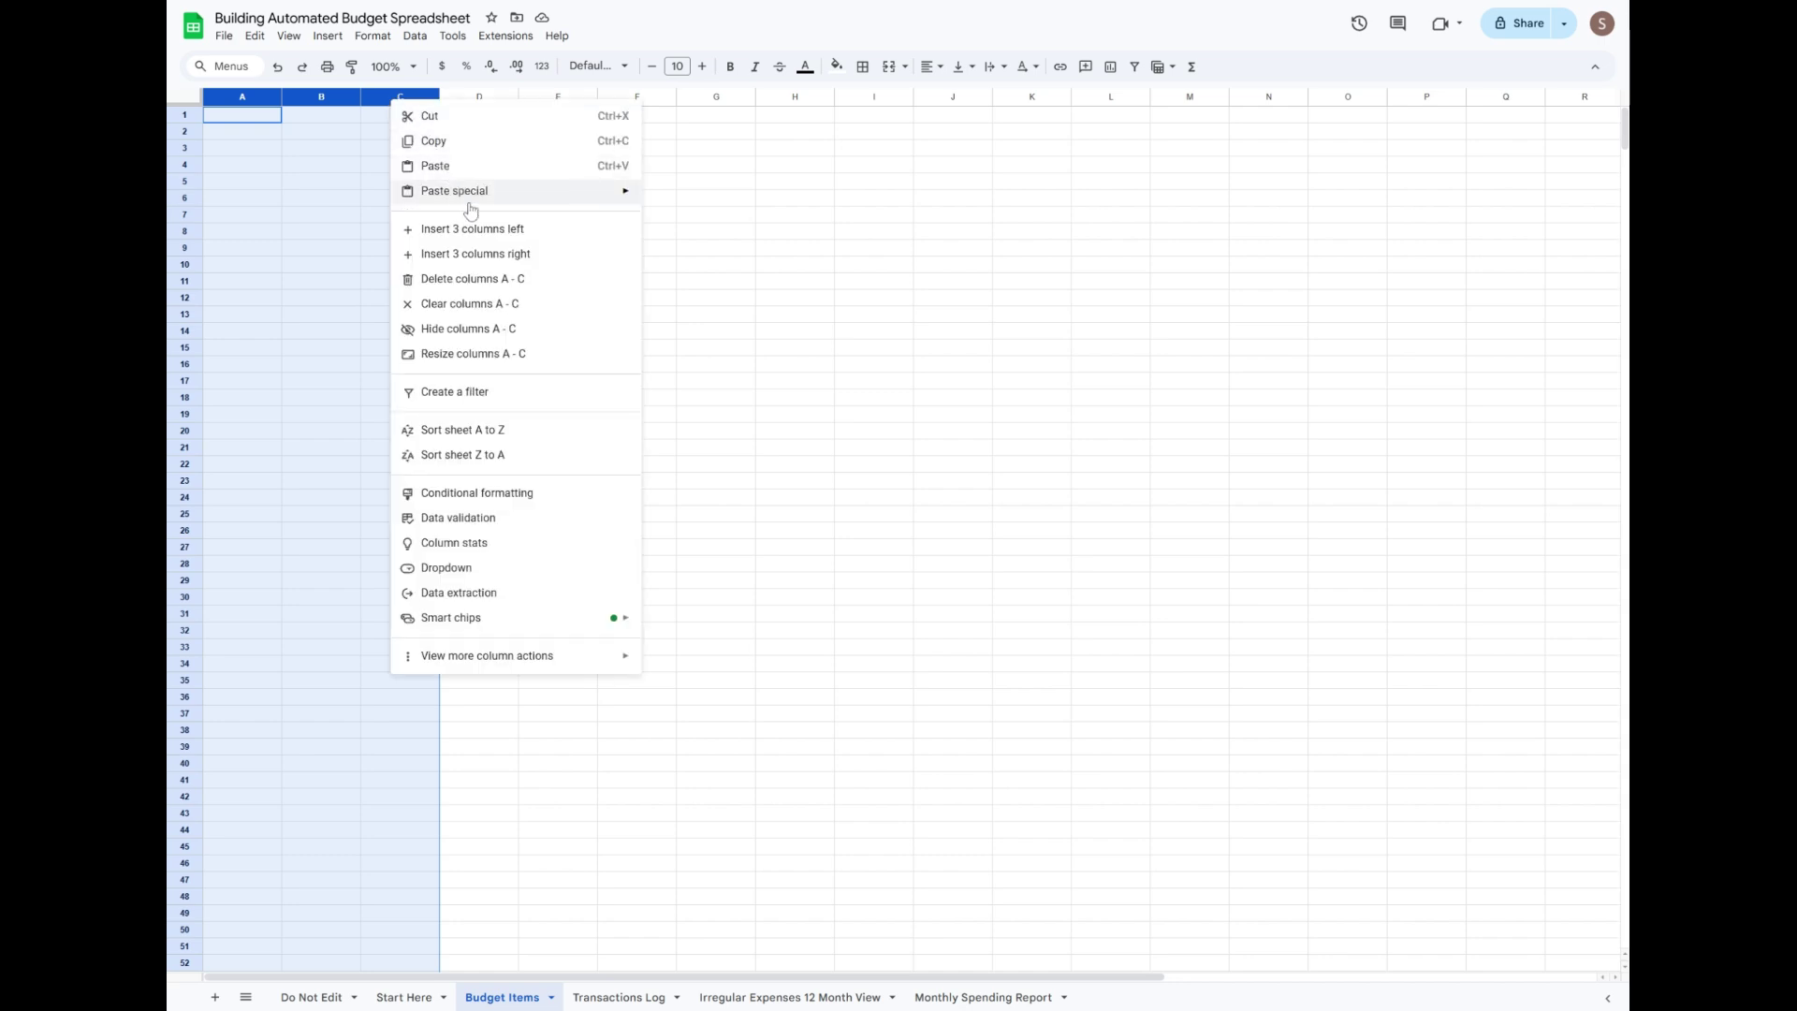
left_click(477, 329)
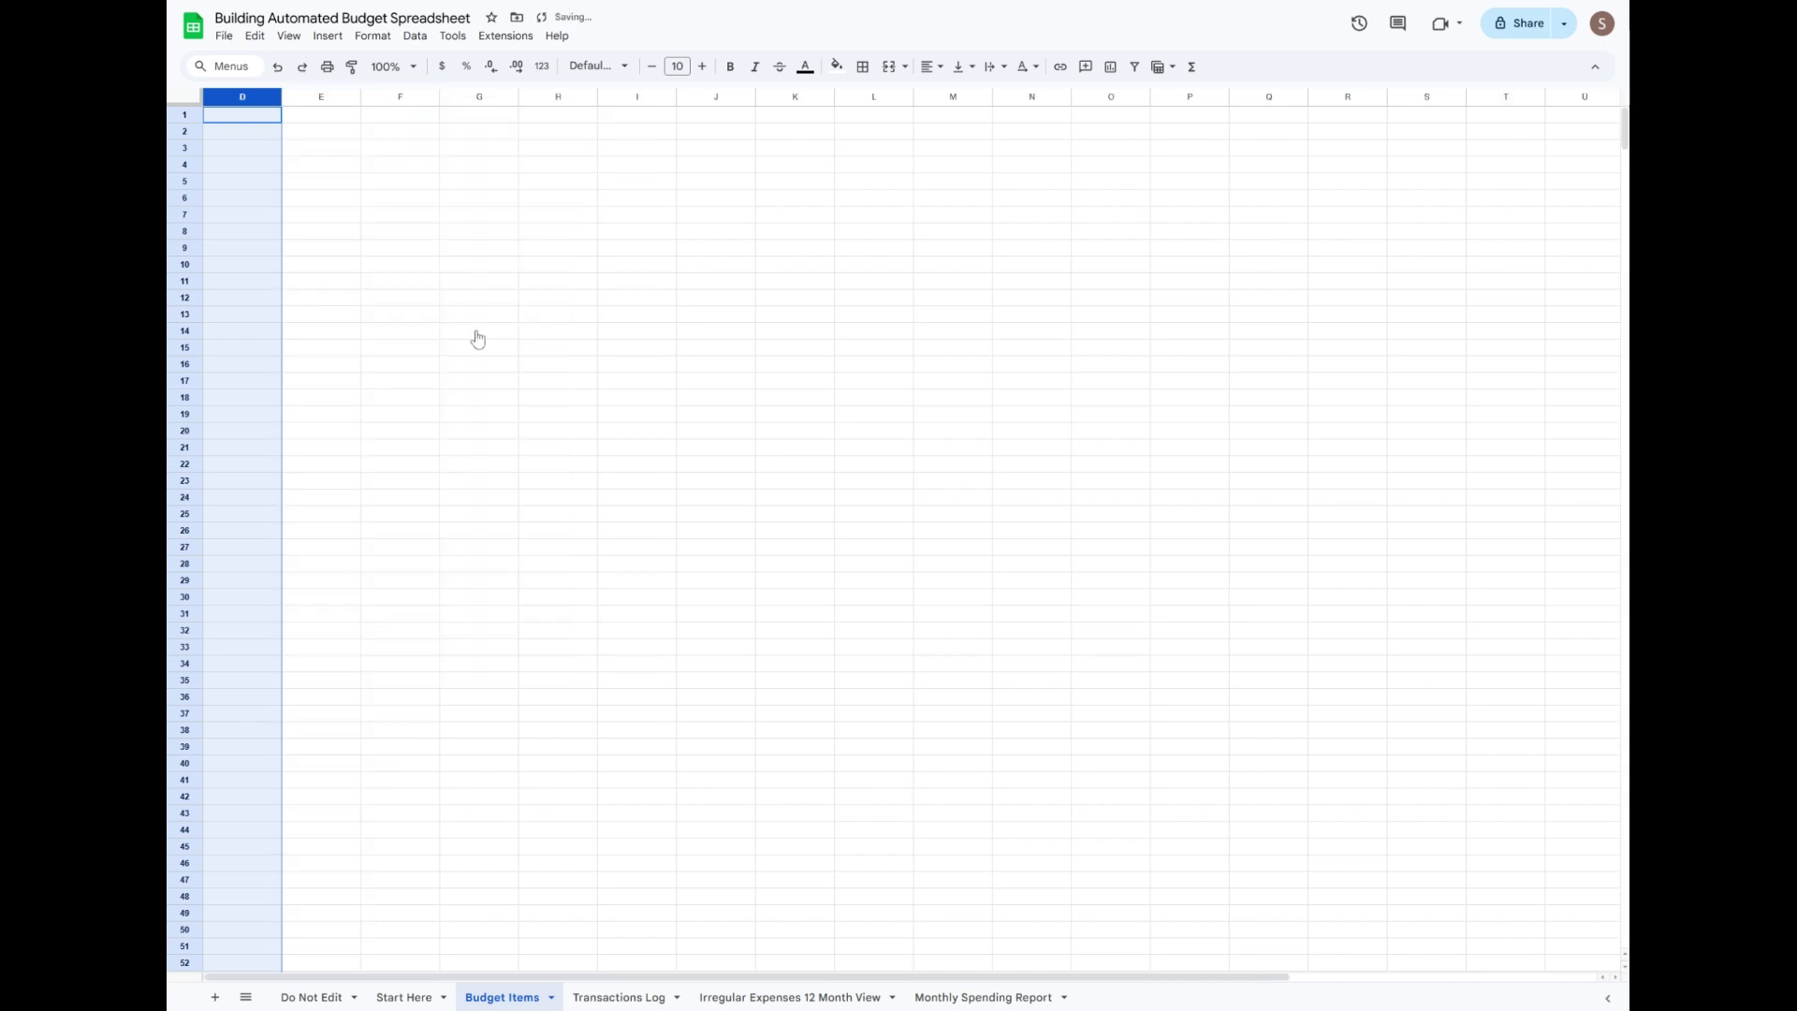
Enter the labels "Primary Income: I am paid" in D1 and "Each paycheck I earn:" in D2.
left_click(251, 115)
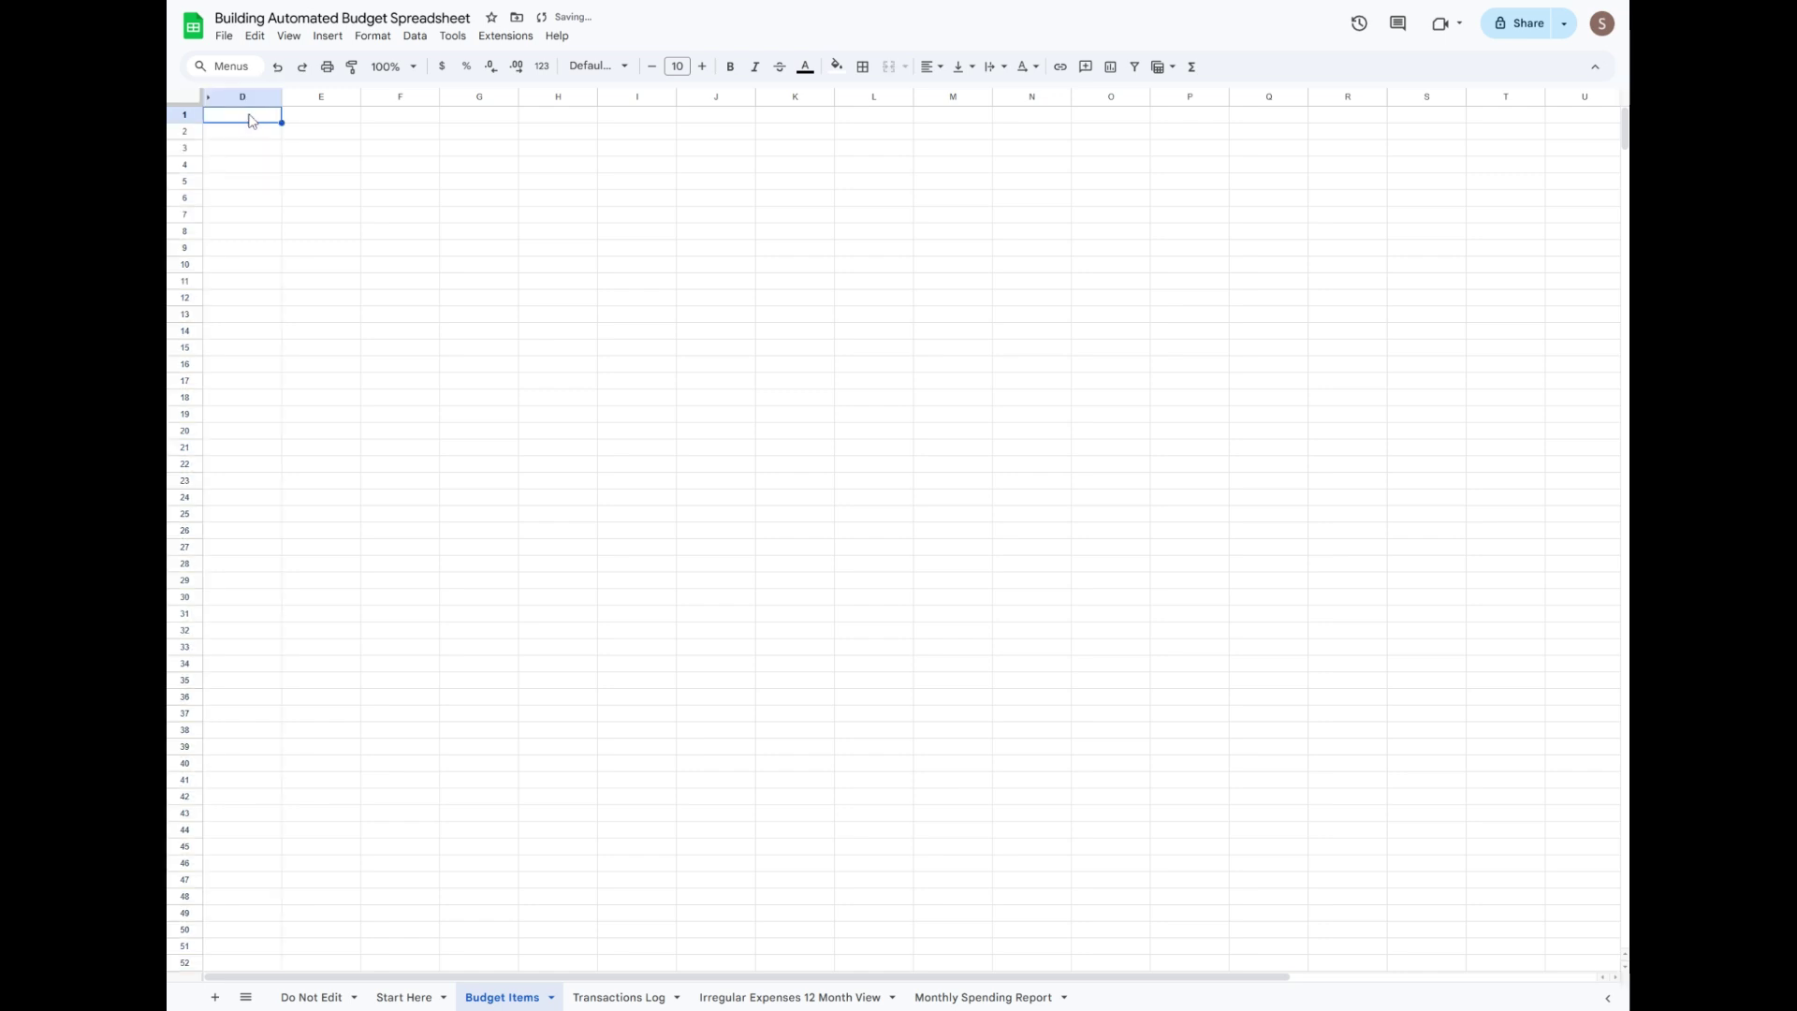
type("F")
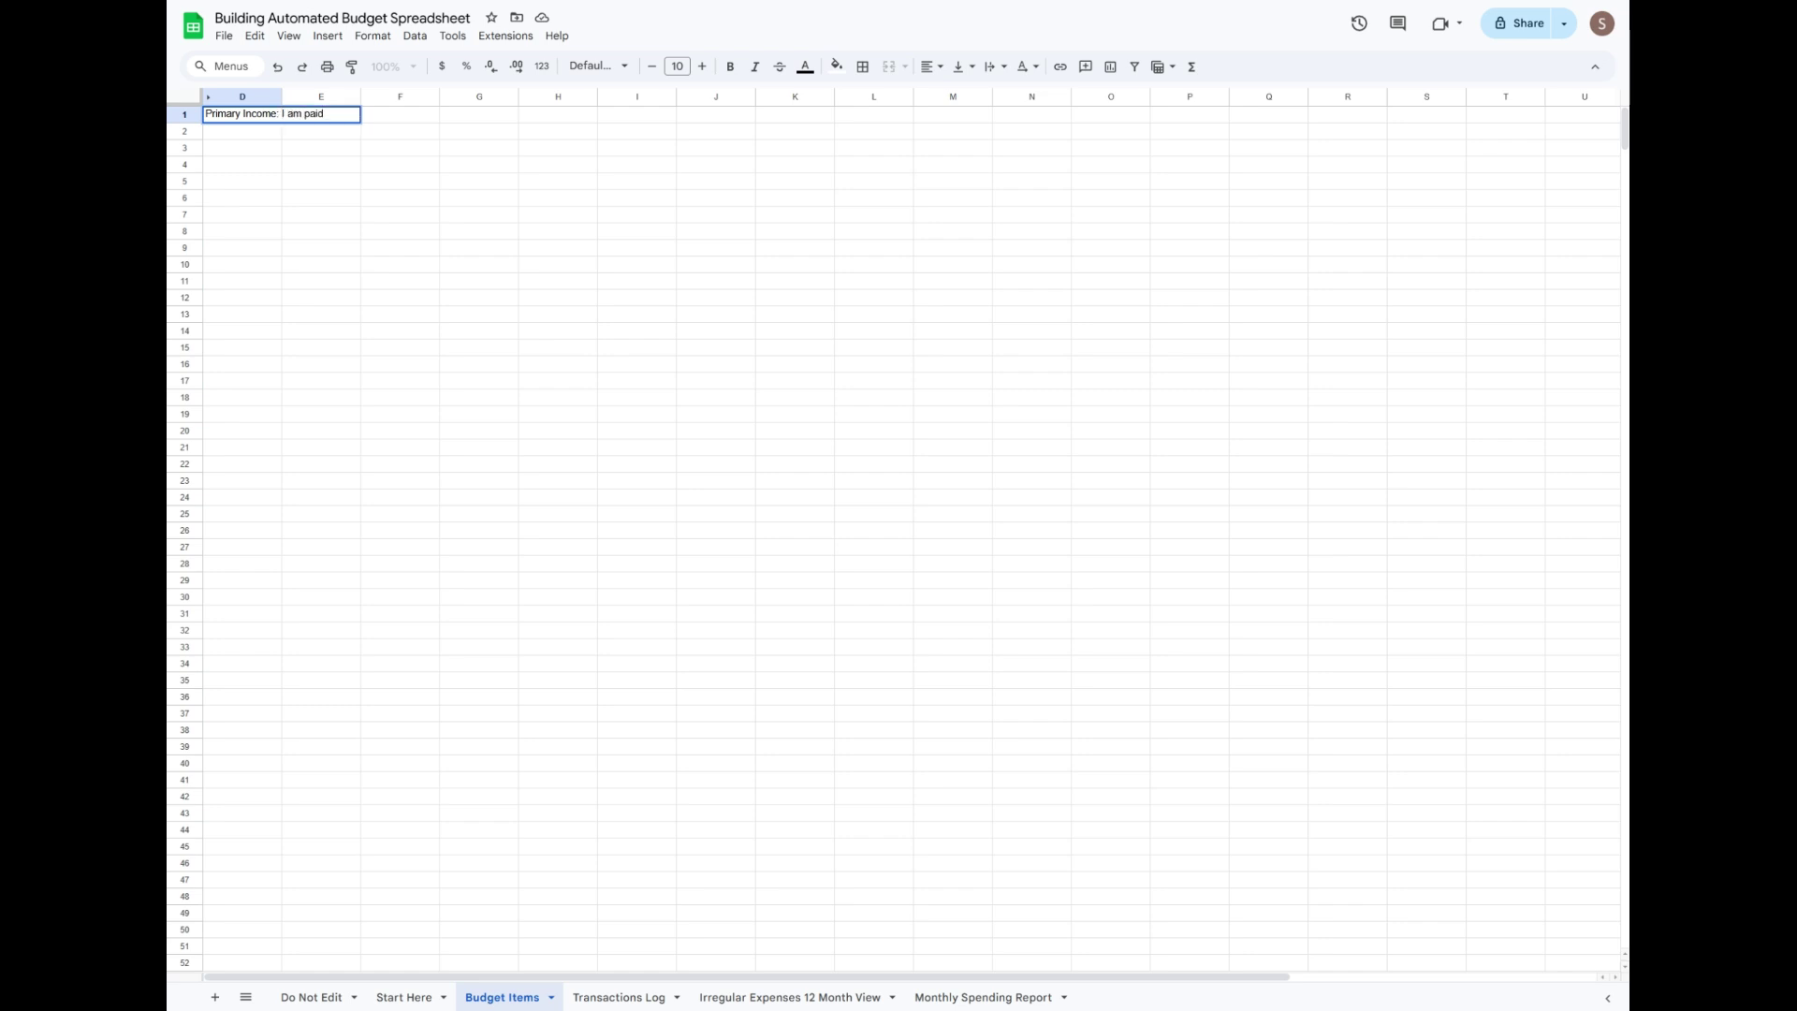
key("Return")
type("E")
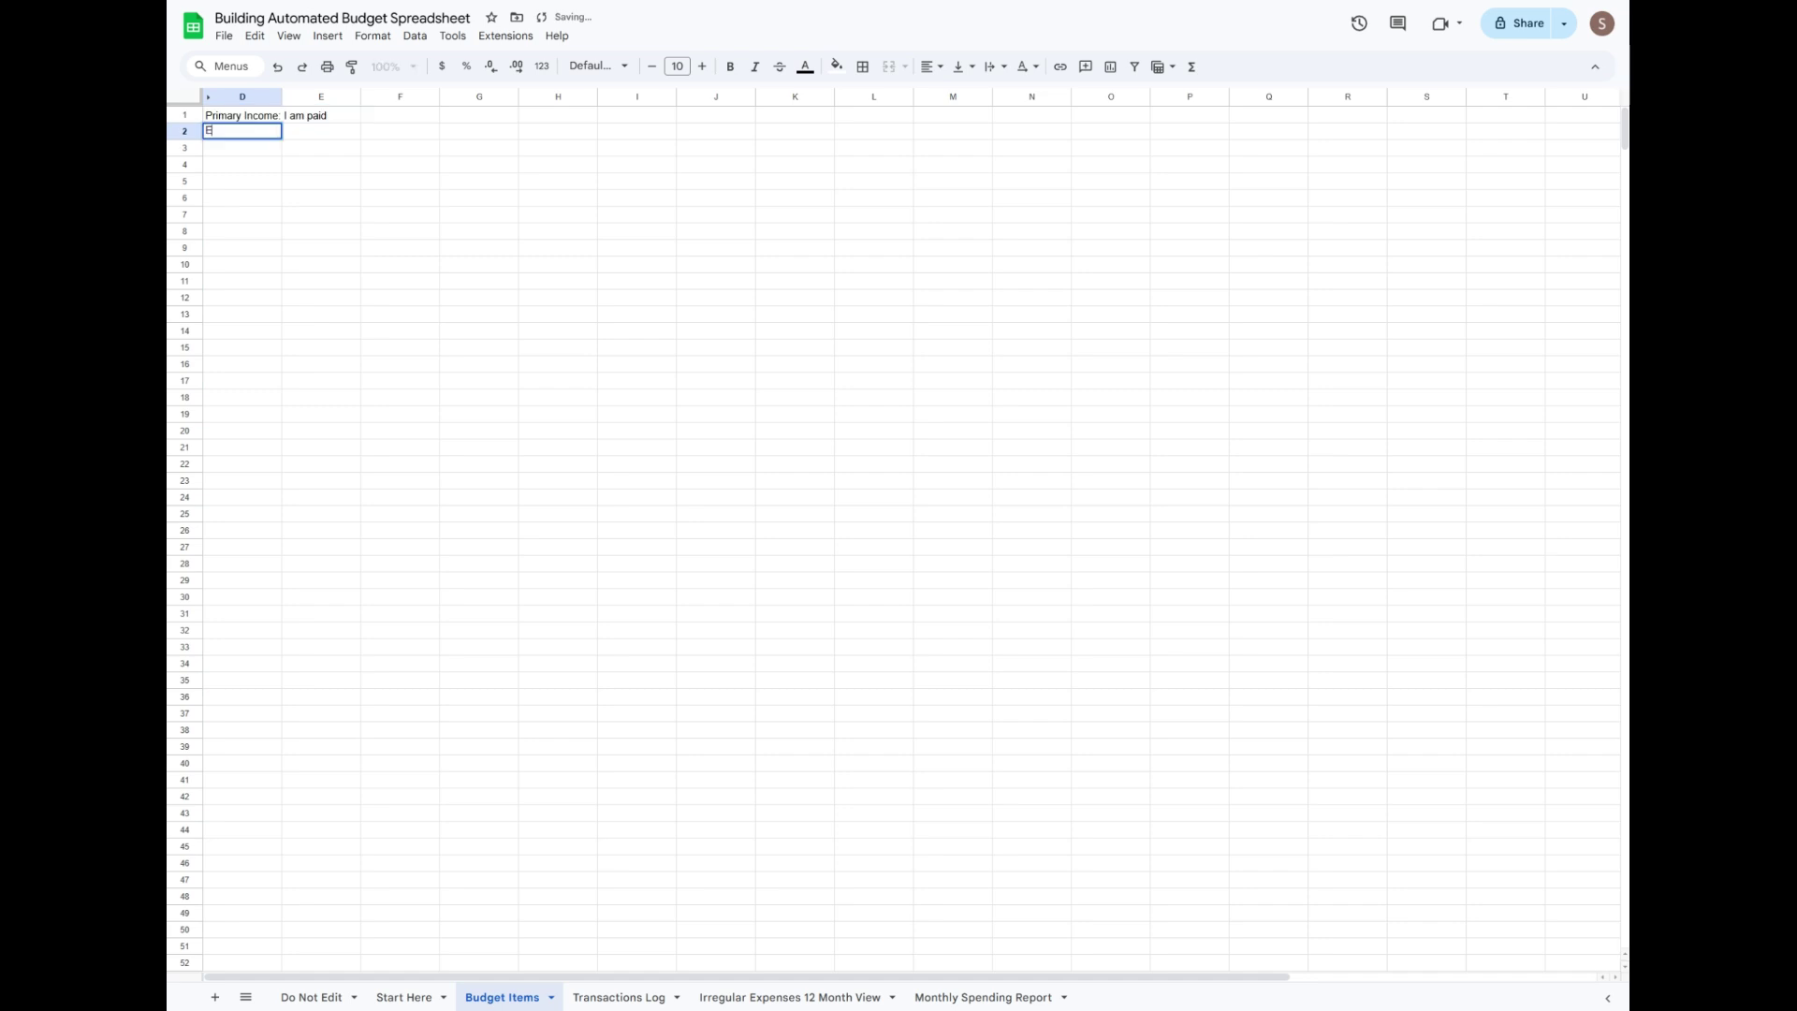
type("ach paycheck I earn")
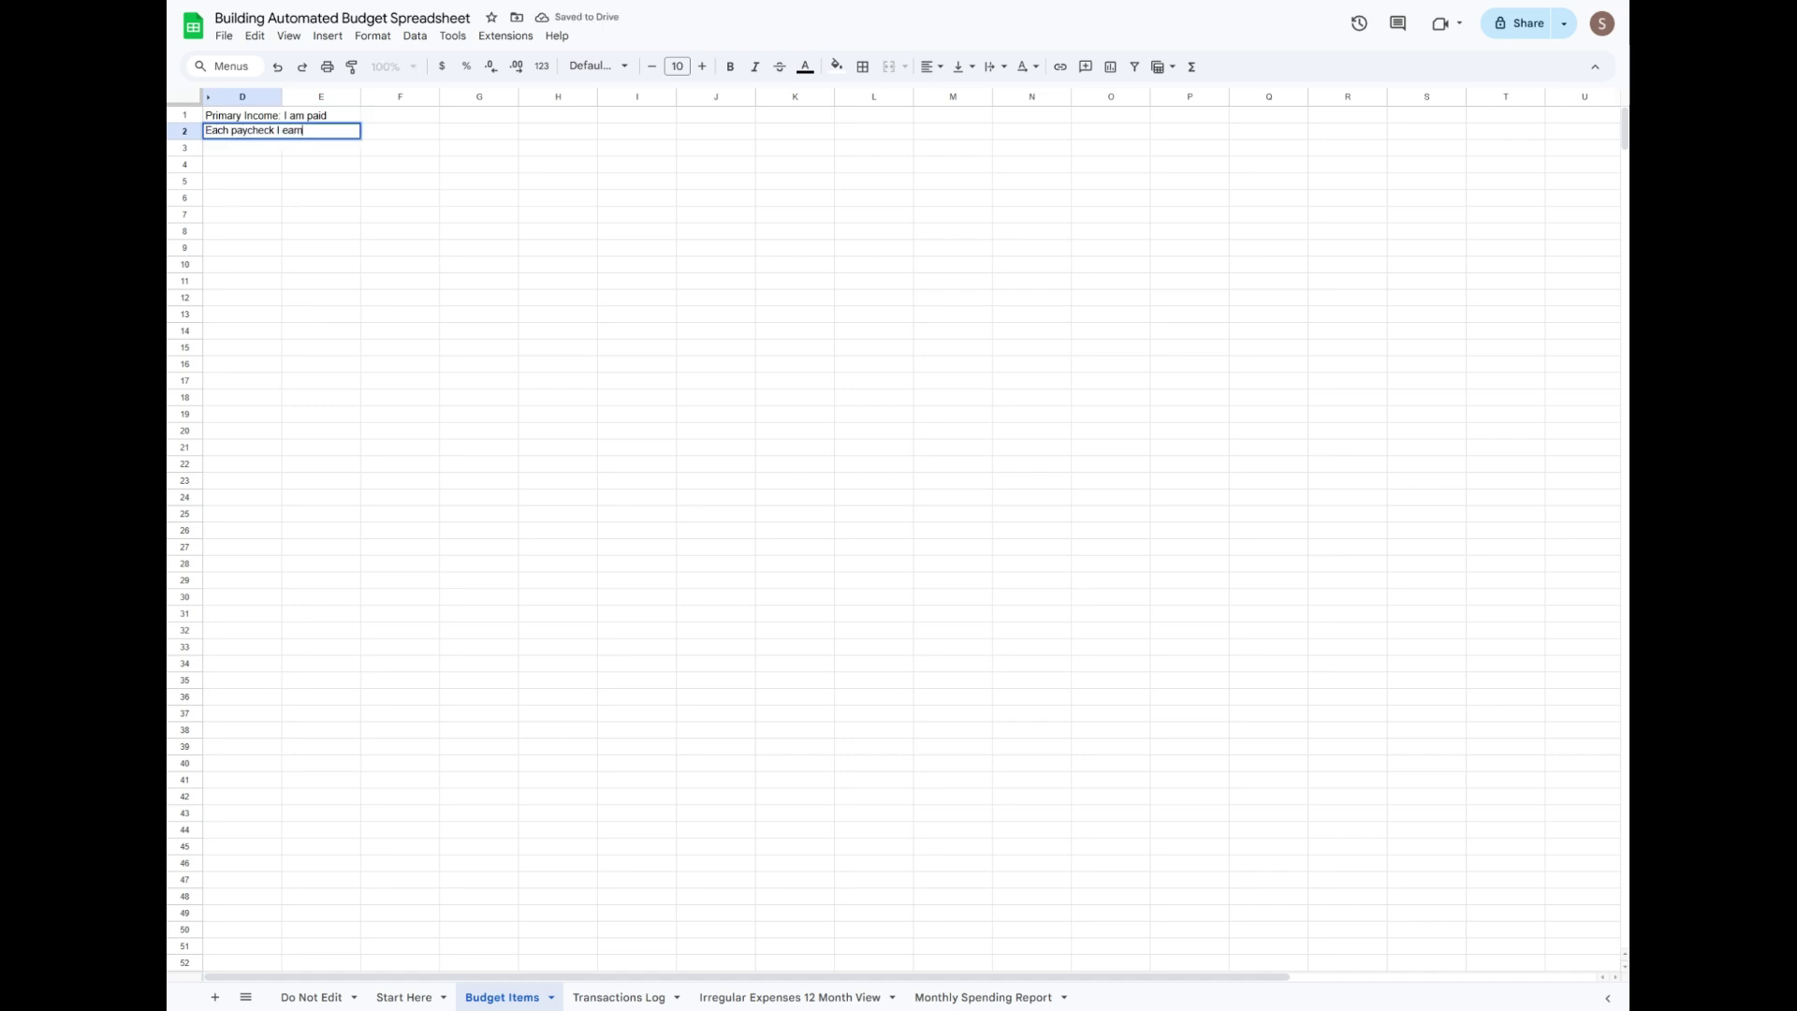
key("Return")
Enter "on" in F1 and "First Paydate" in F2.
left_click(393, 112)
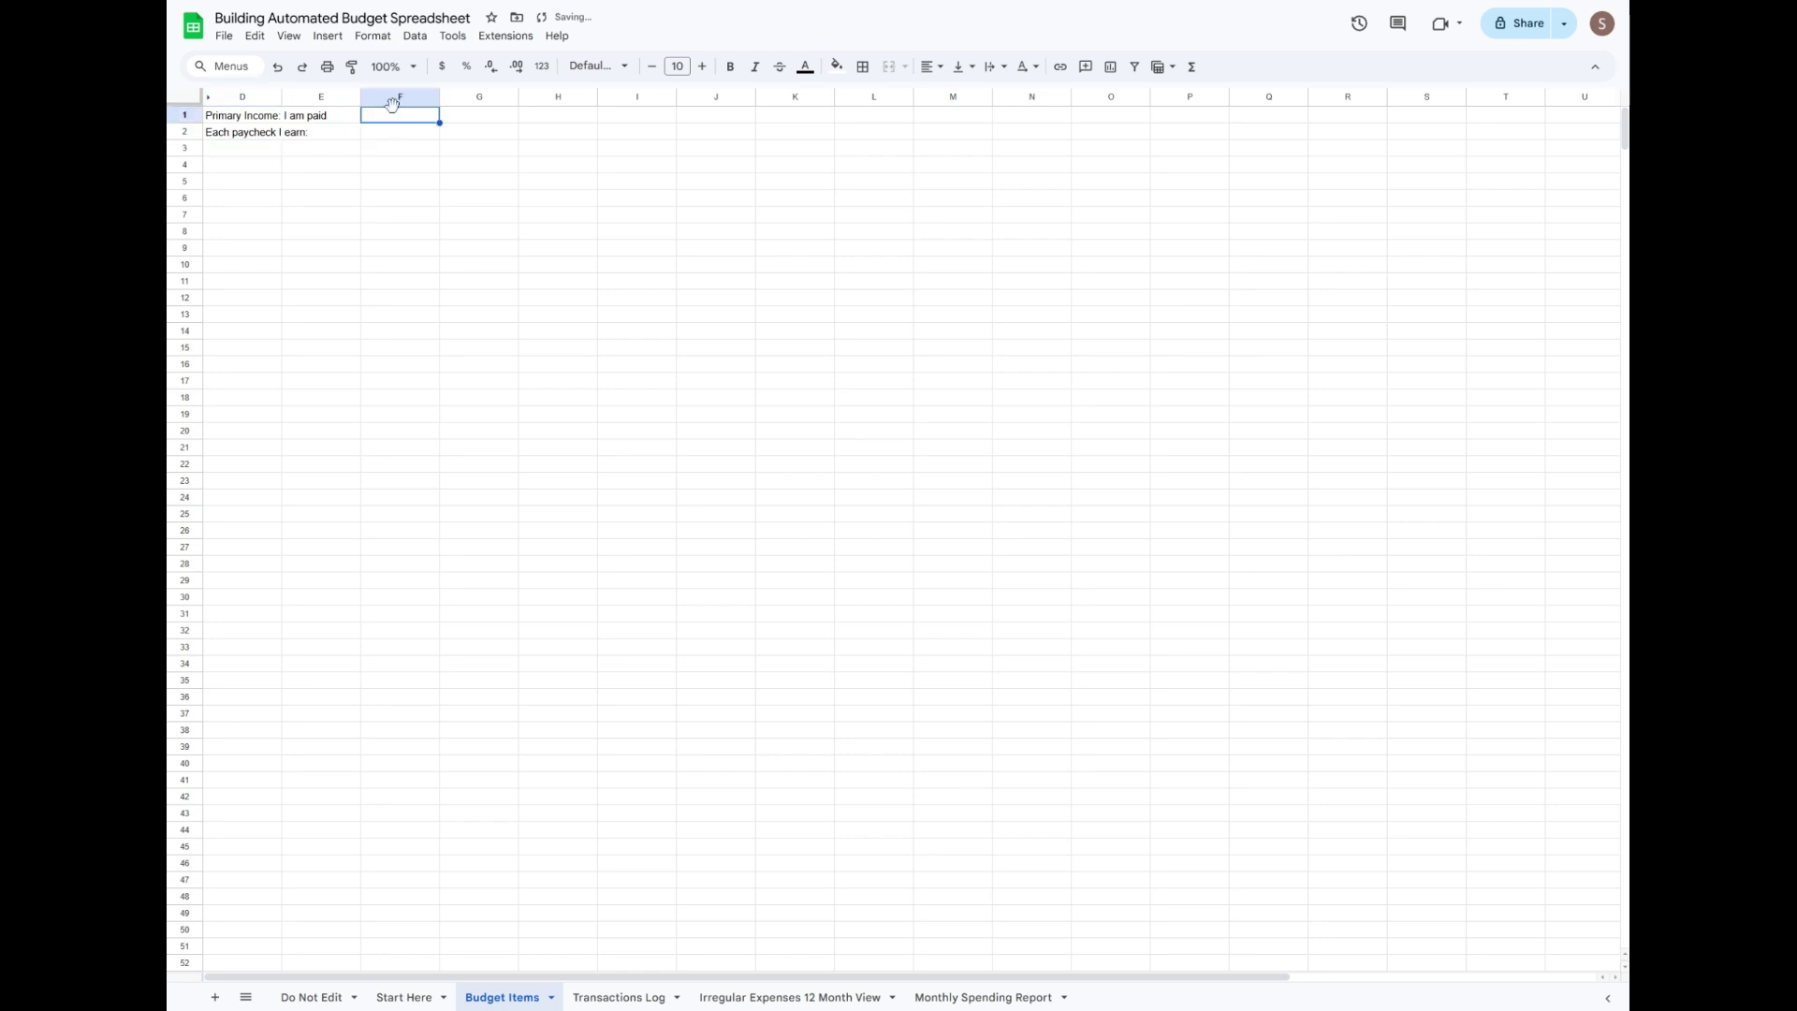
type("on")
key("Return")
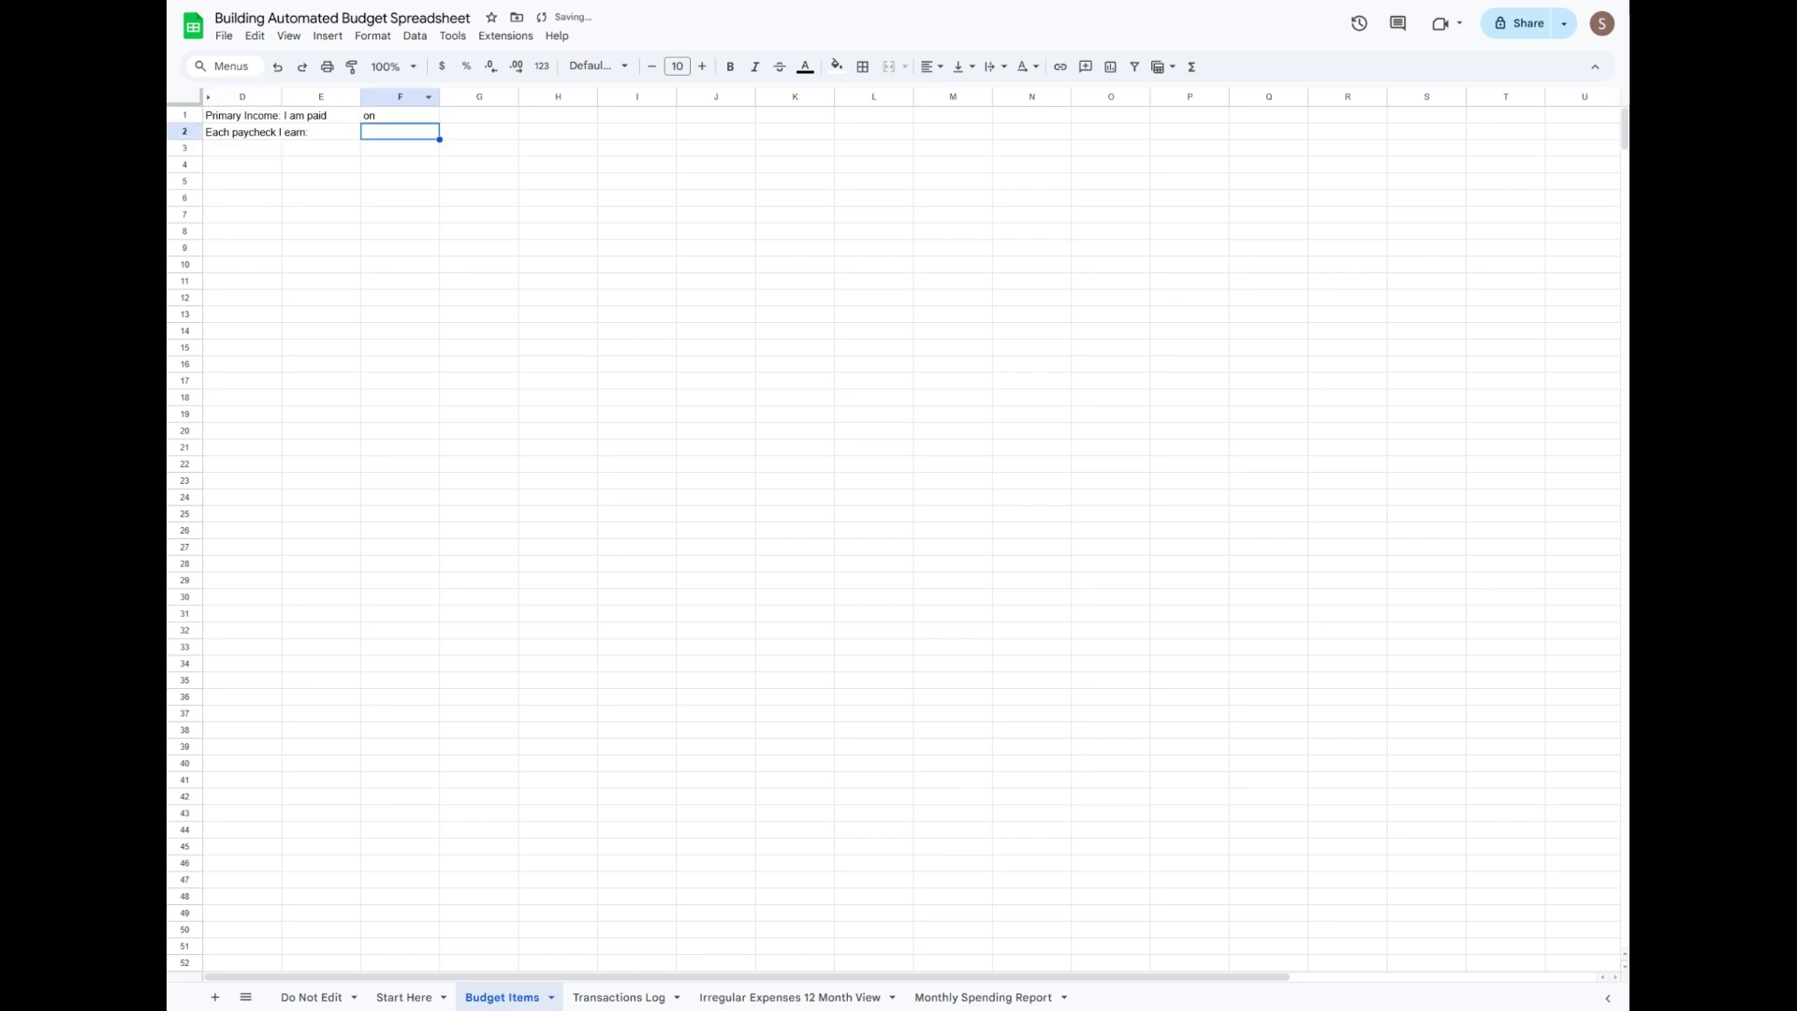
type("First Payda")
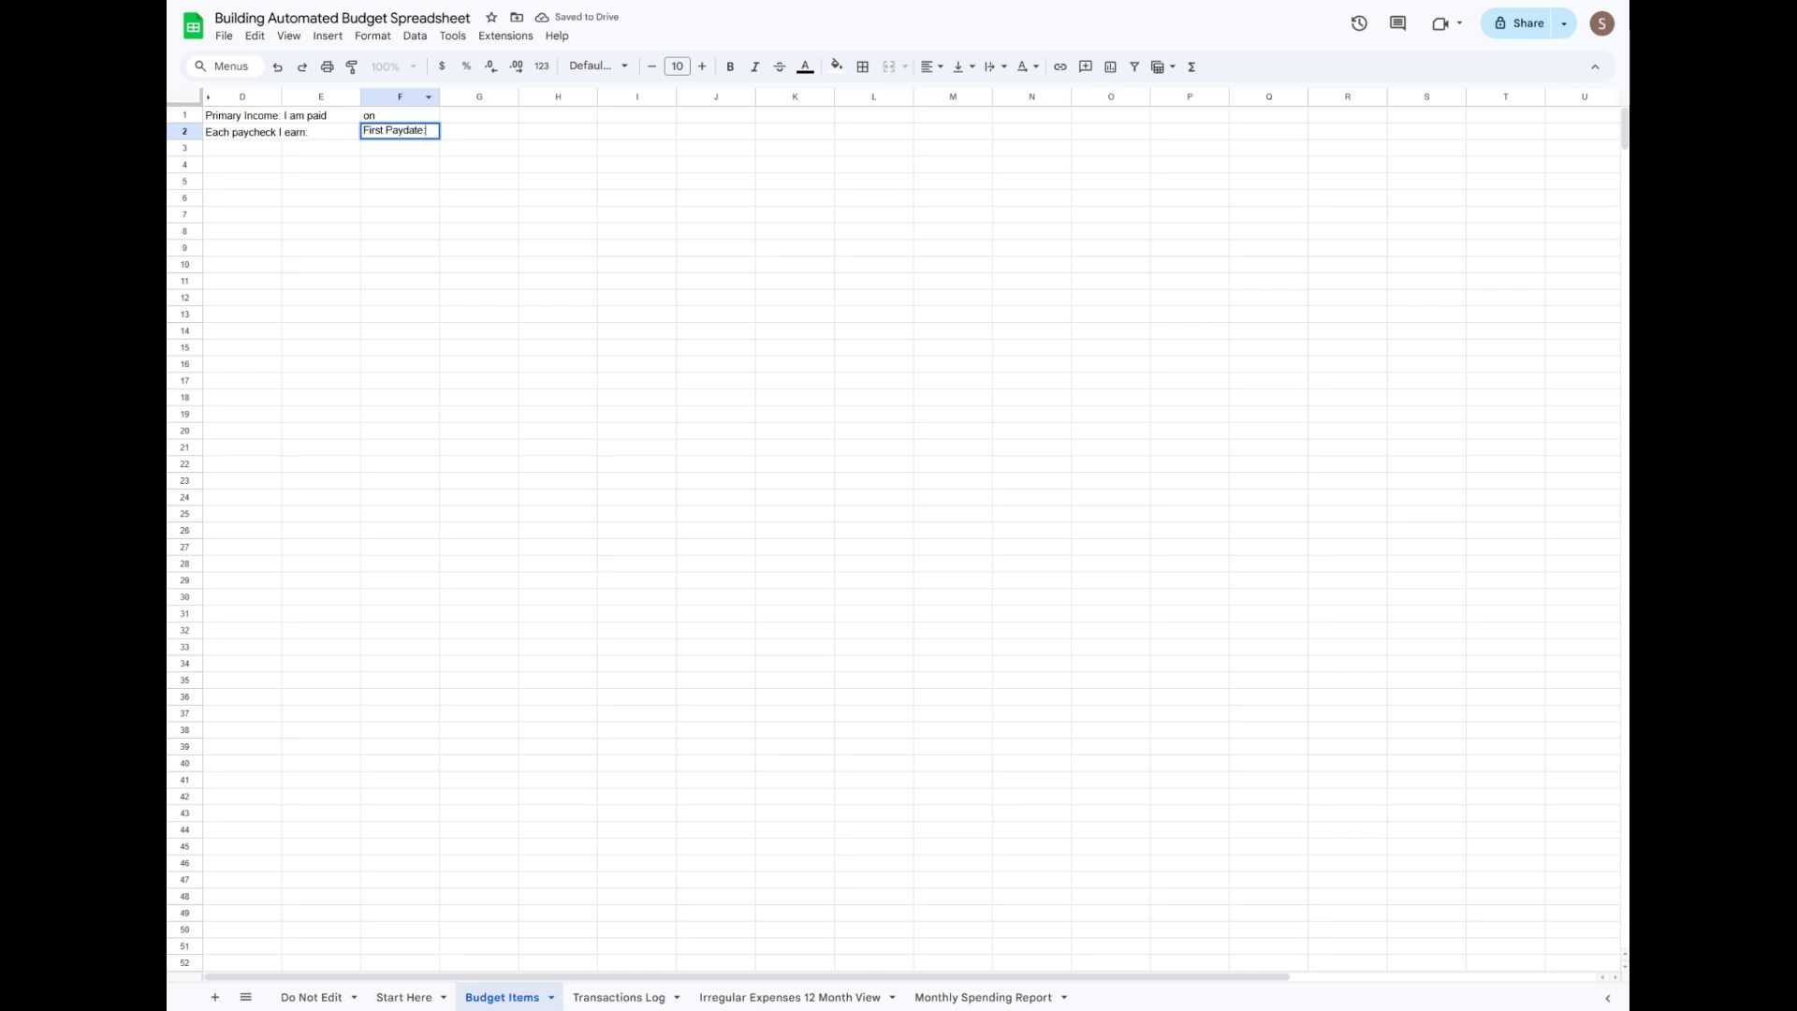
type("te:")
key("BackSpace")
key("Return")
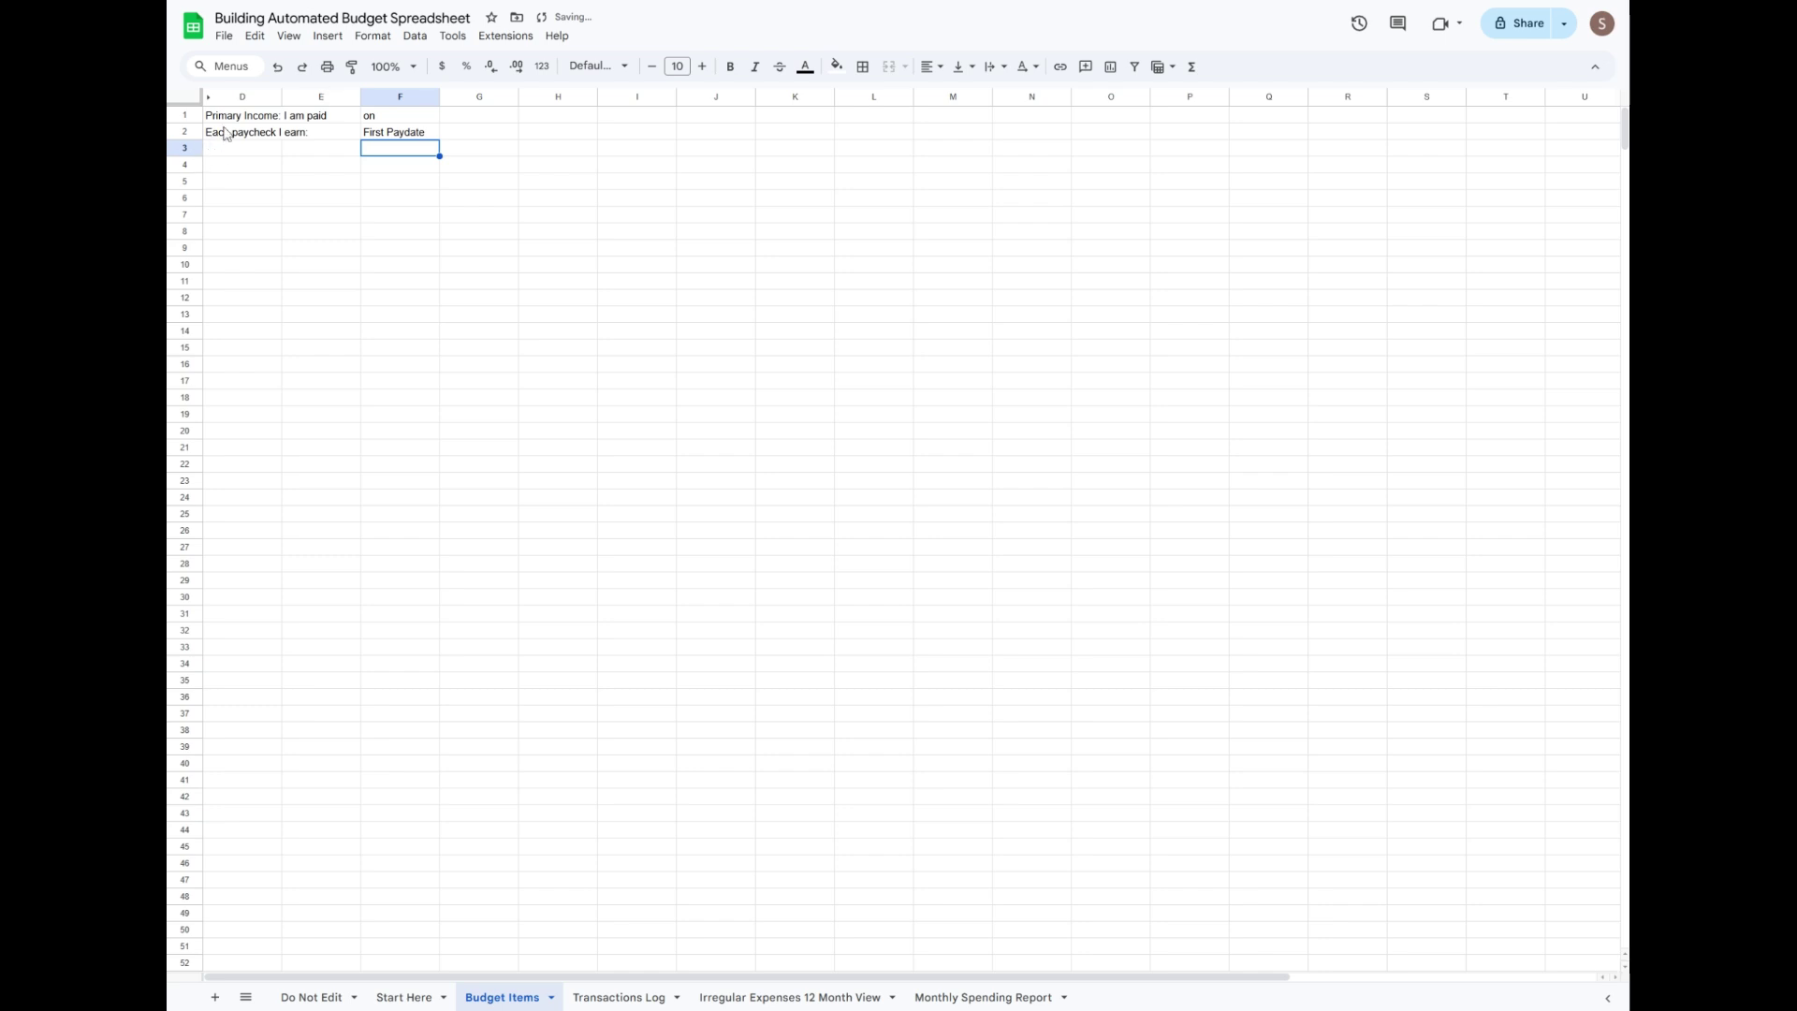
Fill the label cells D1:D2 and F1:F2 with dark blue.
left_click_drag(227, 116, 229, 133)
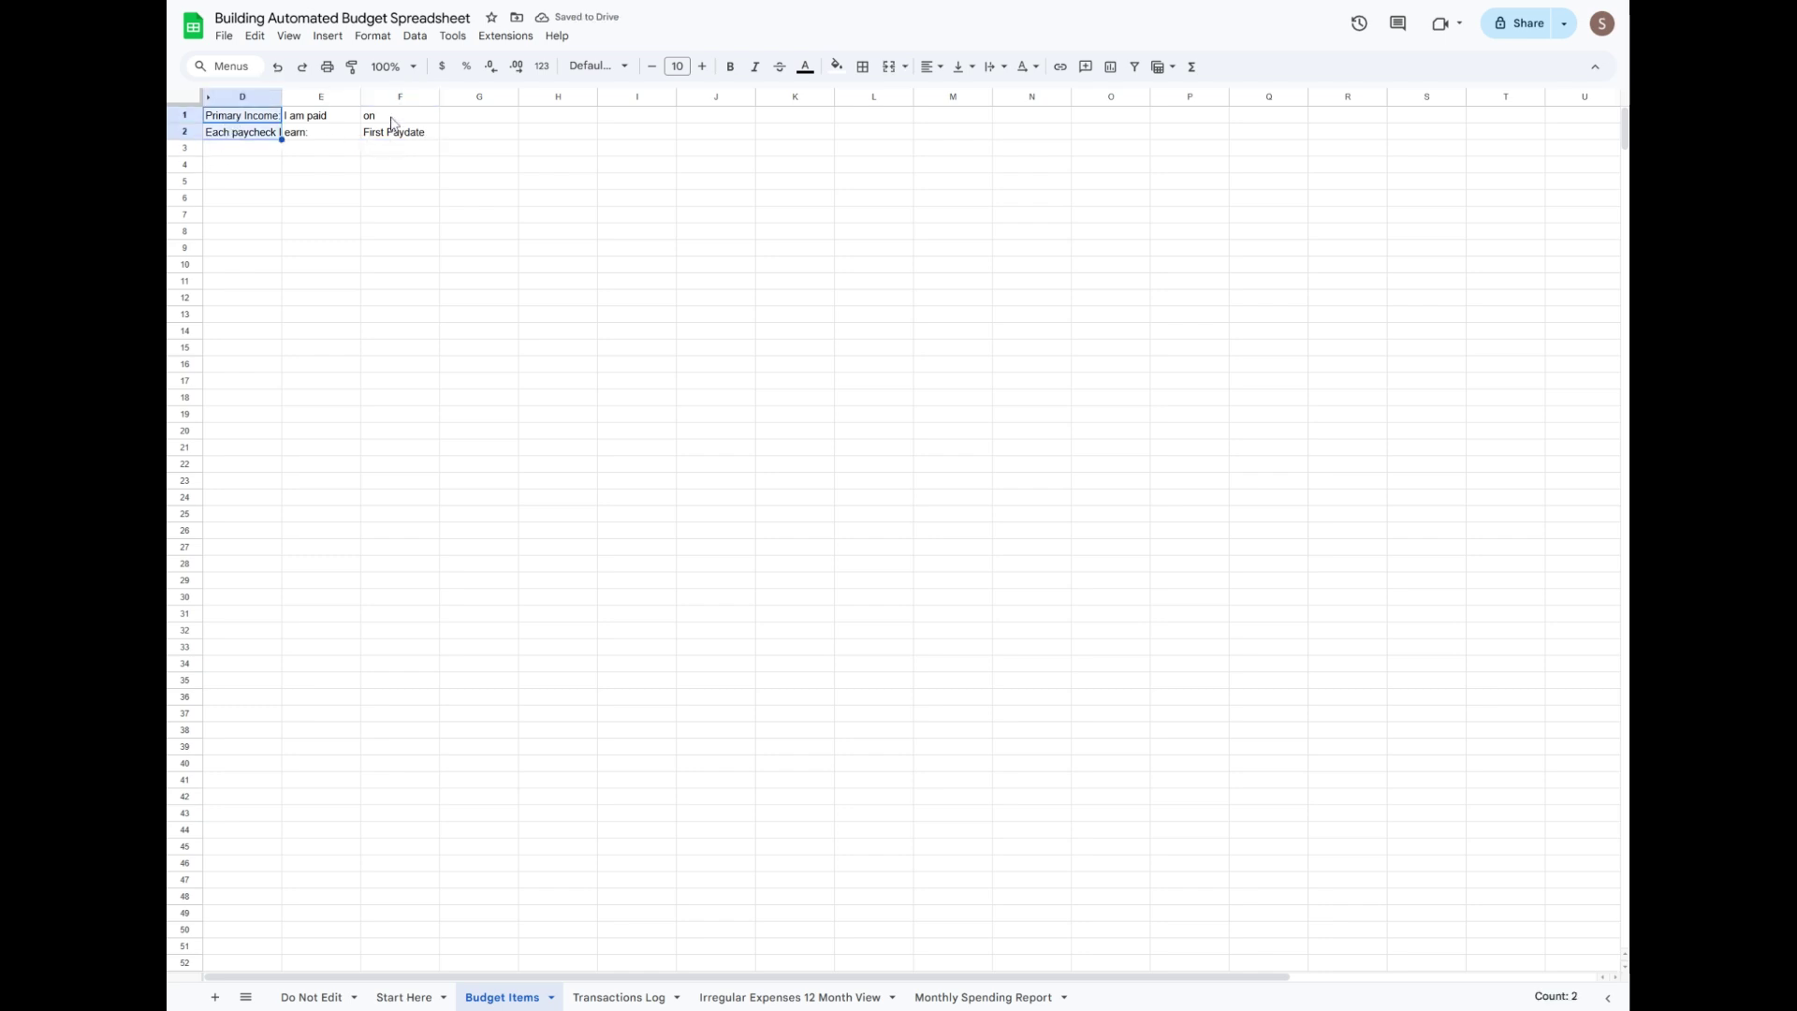
left_click_drag(393, 123, 394, 136)
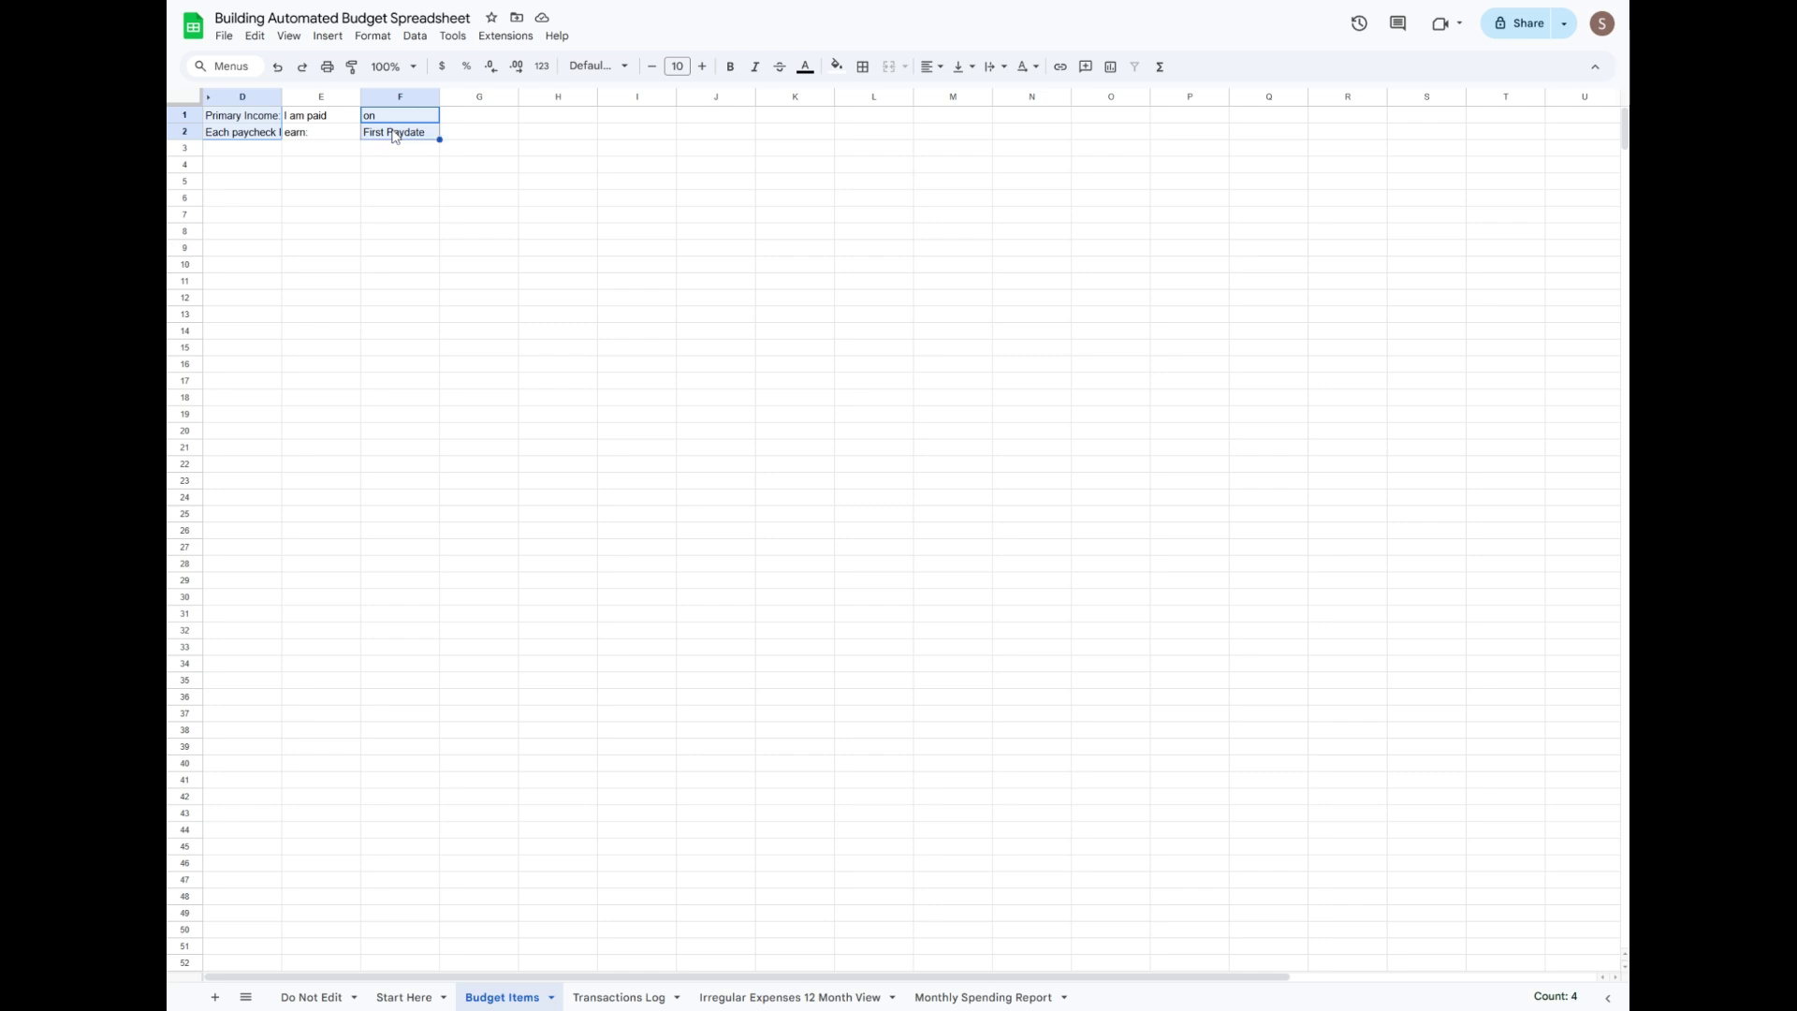
left_click(837, 66)
left_click(943, 242)
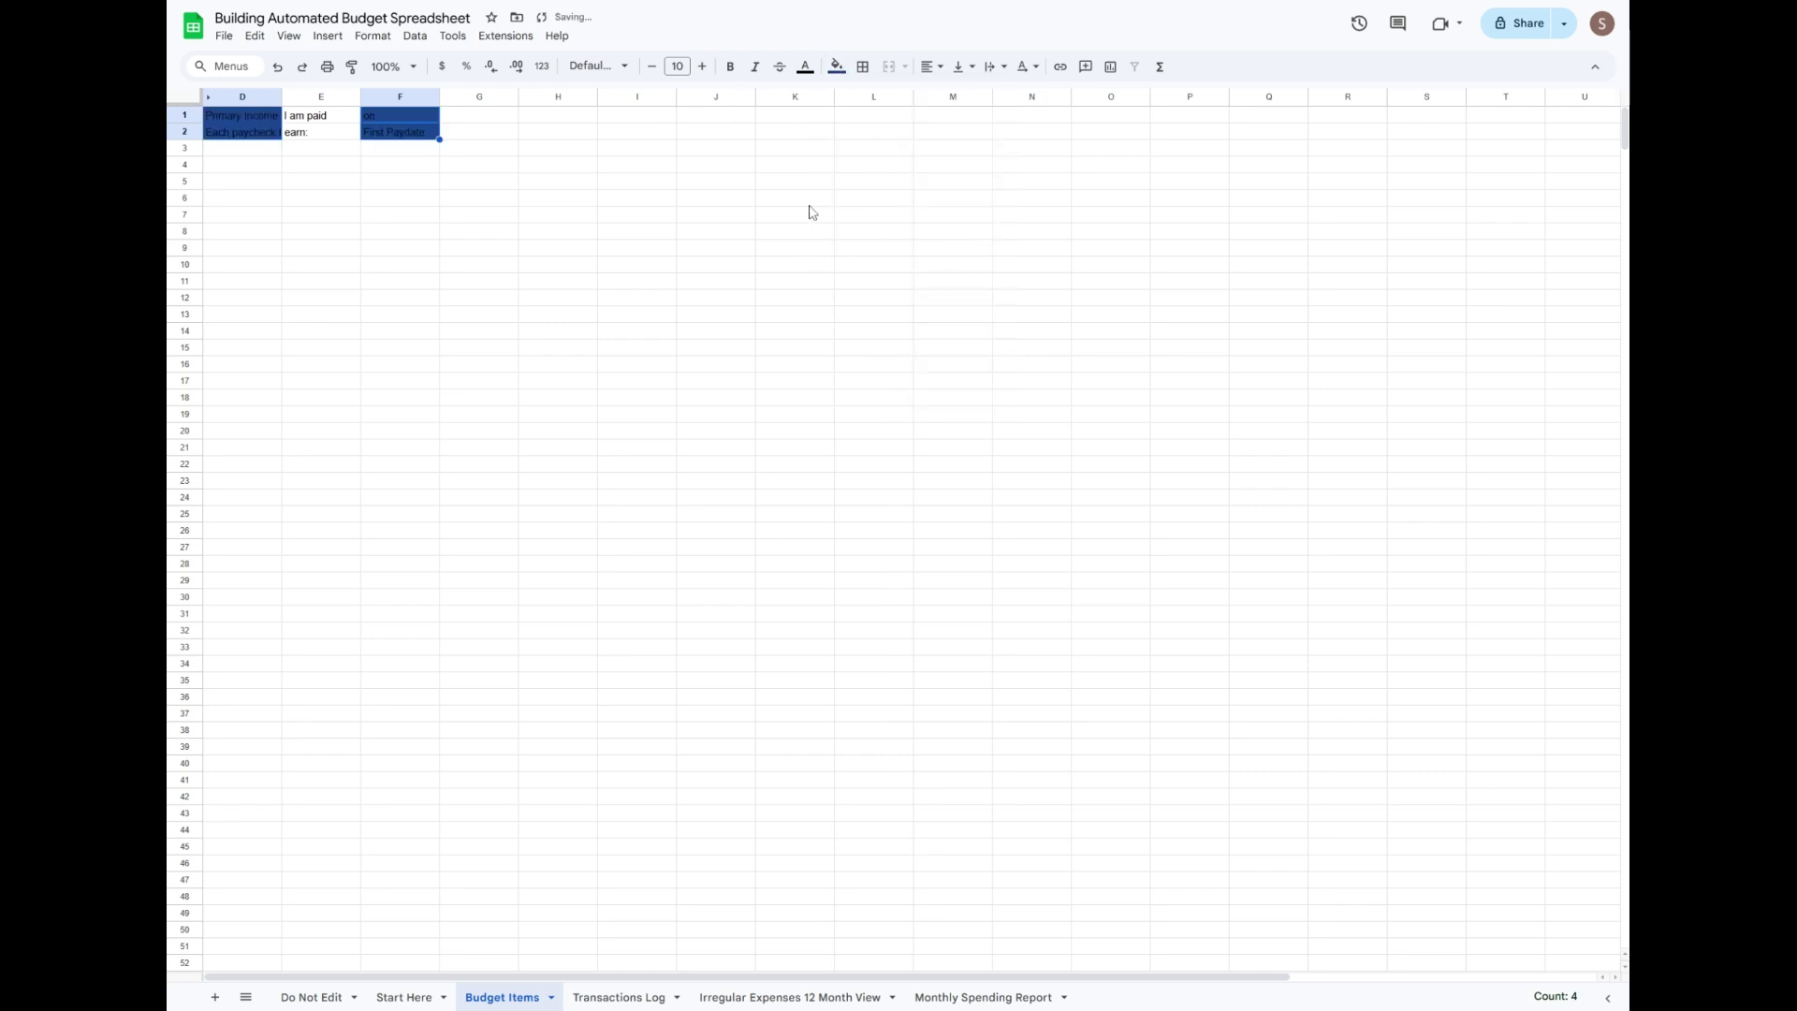
Format the labels in D1:D2 and F1:F2 as white Comfortaa text at font size 11.
left_click(805, 67)
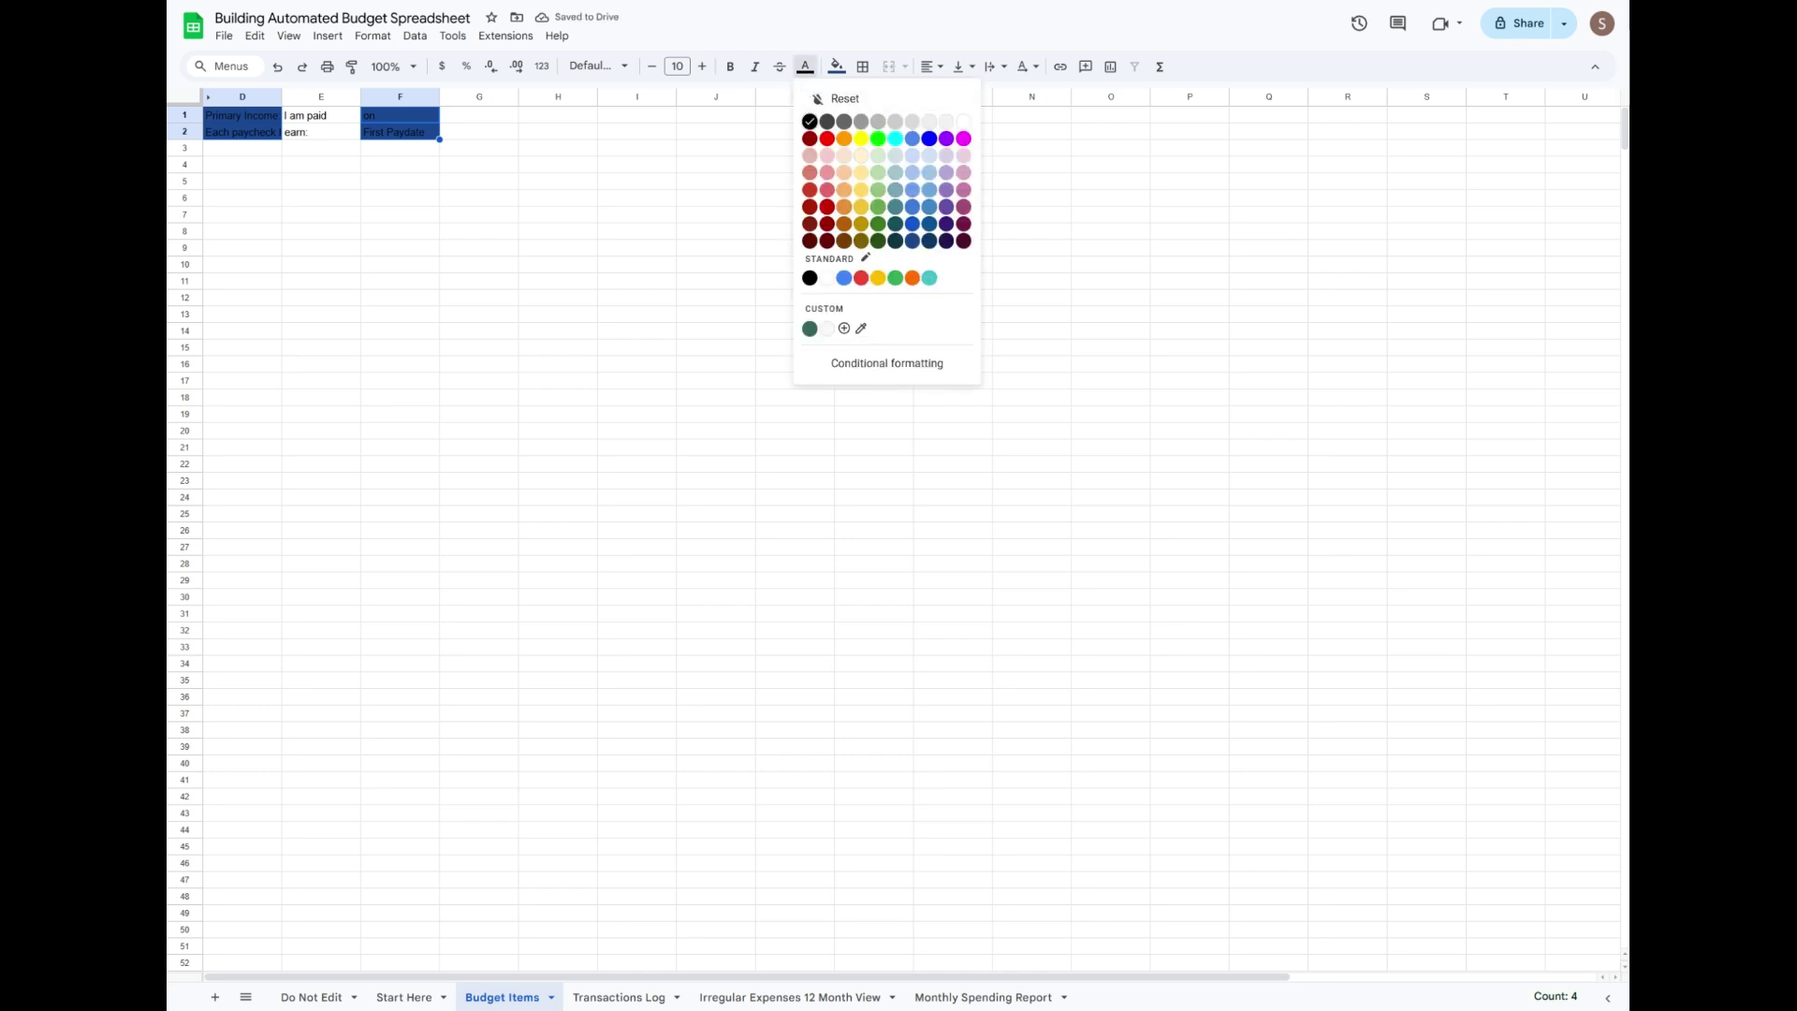
left_click(963, 122)
left_click(596, 65)
left_click(637, 223)
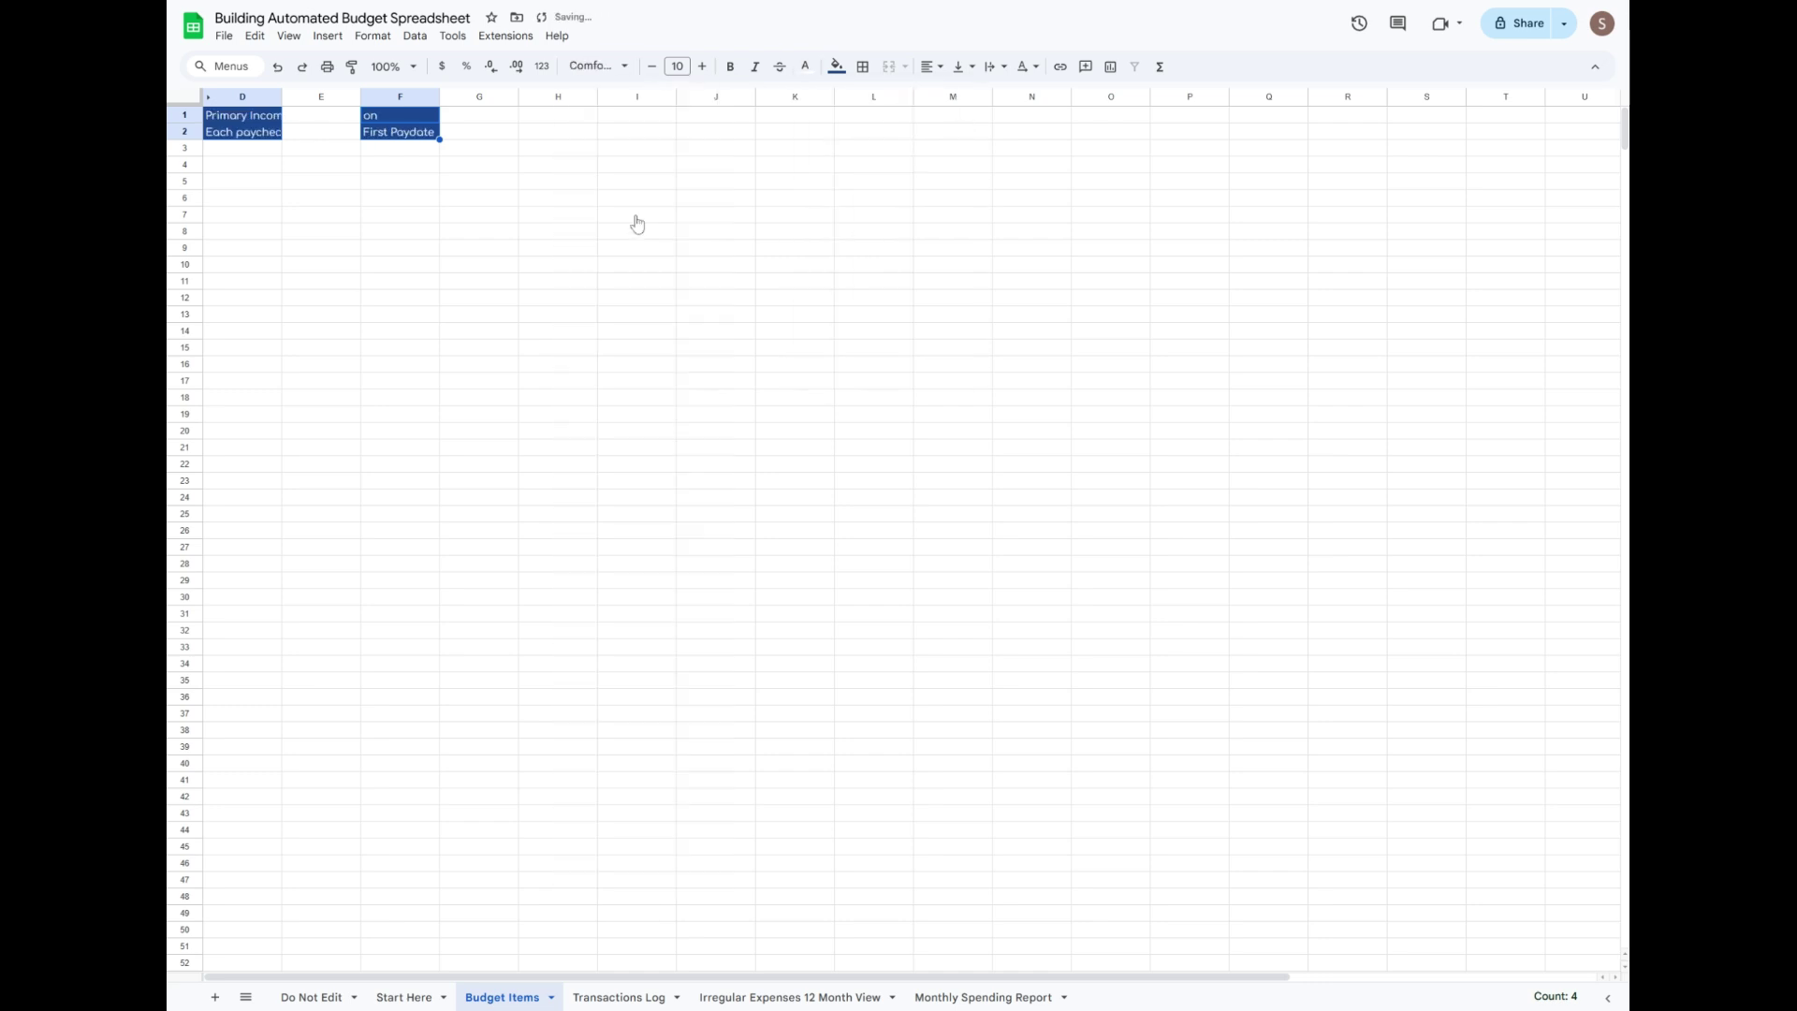
left_click(702, 66)
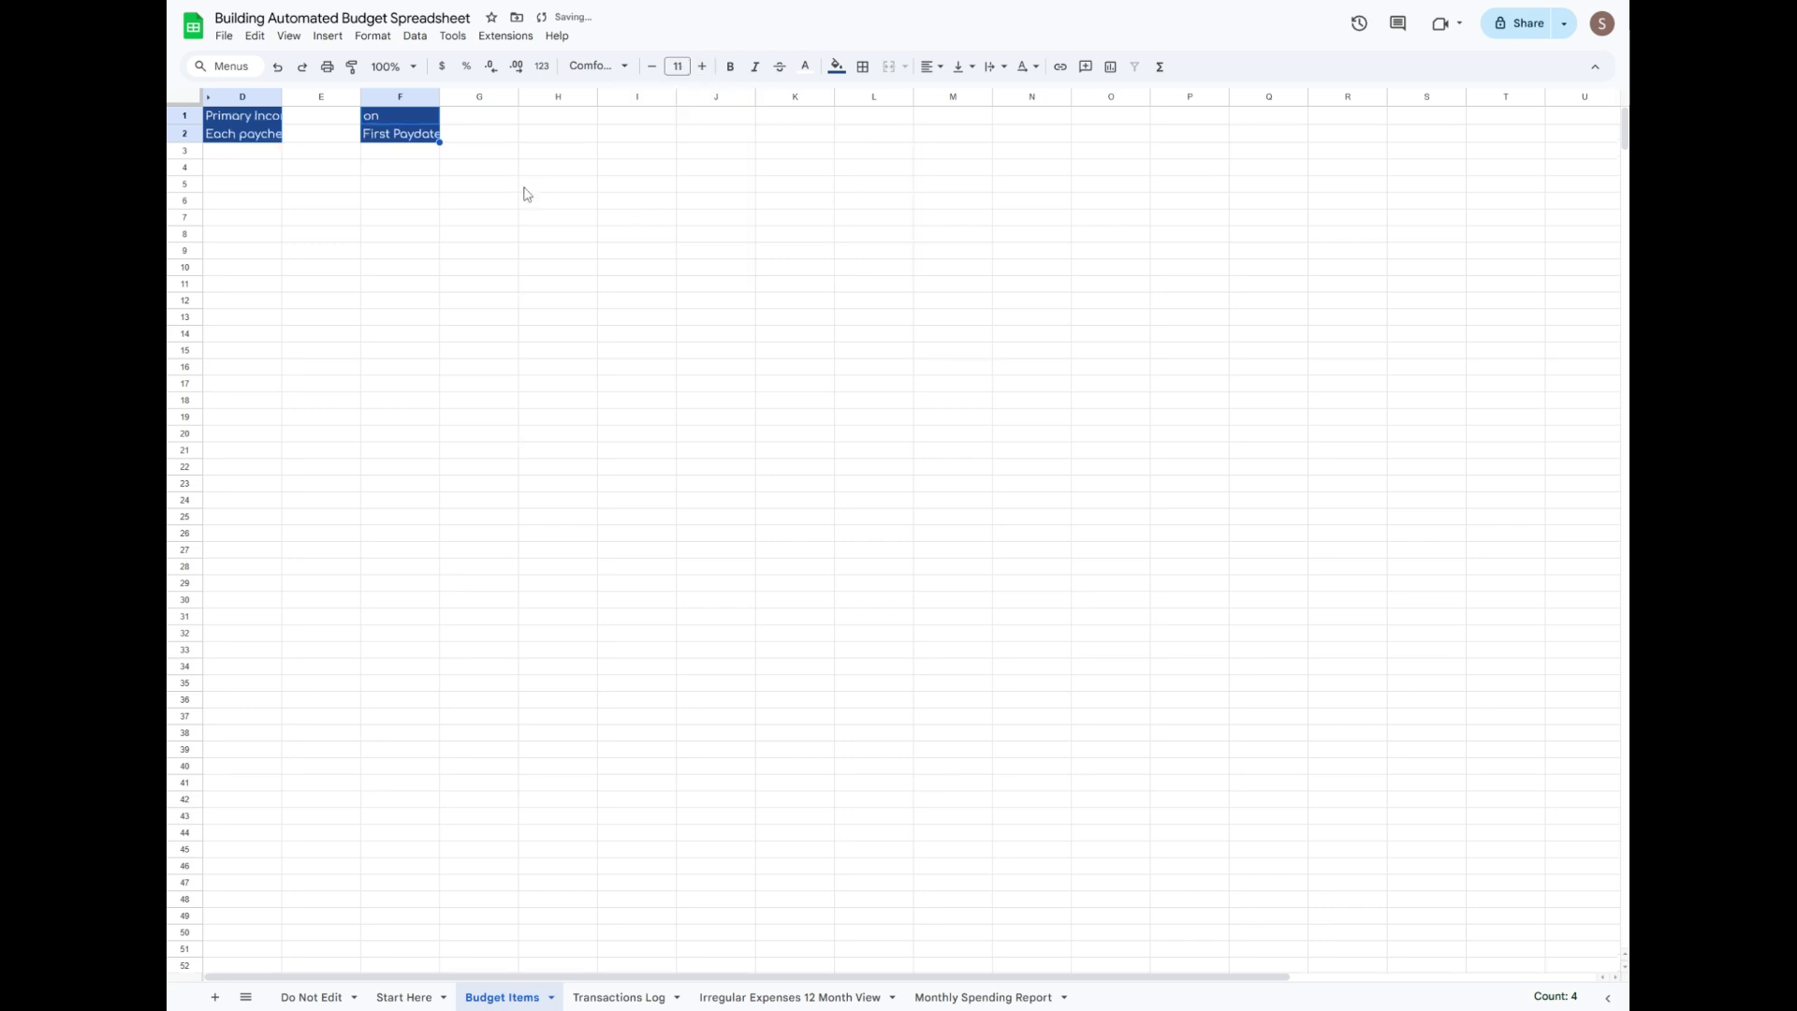
Fit column D to its centered labels and put "I am paid" on a second line in D1.
double_click(281, 96)
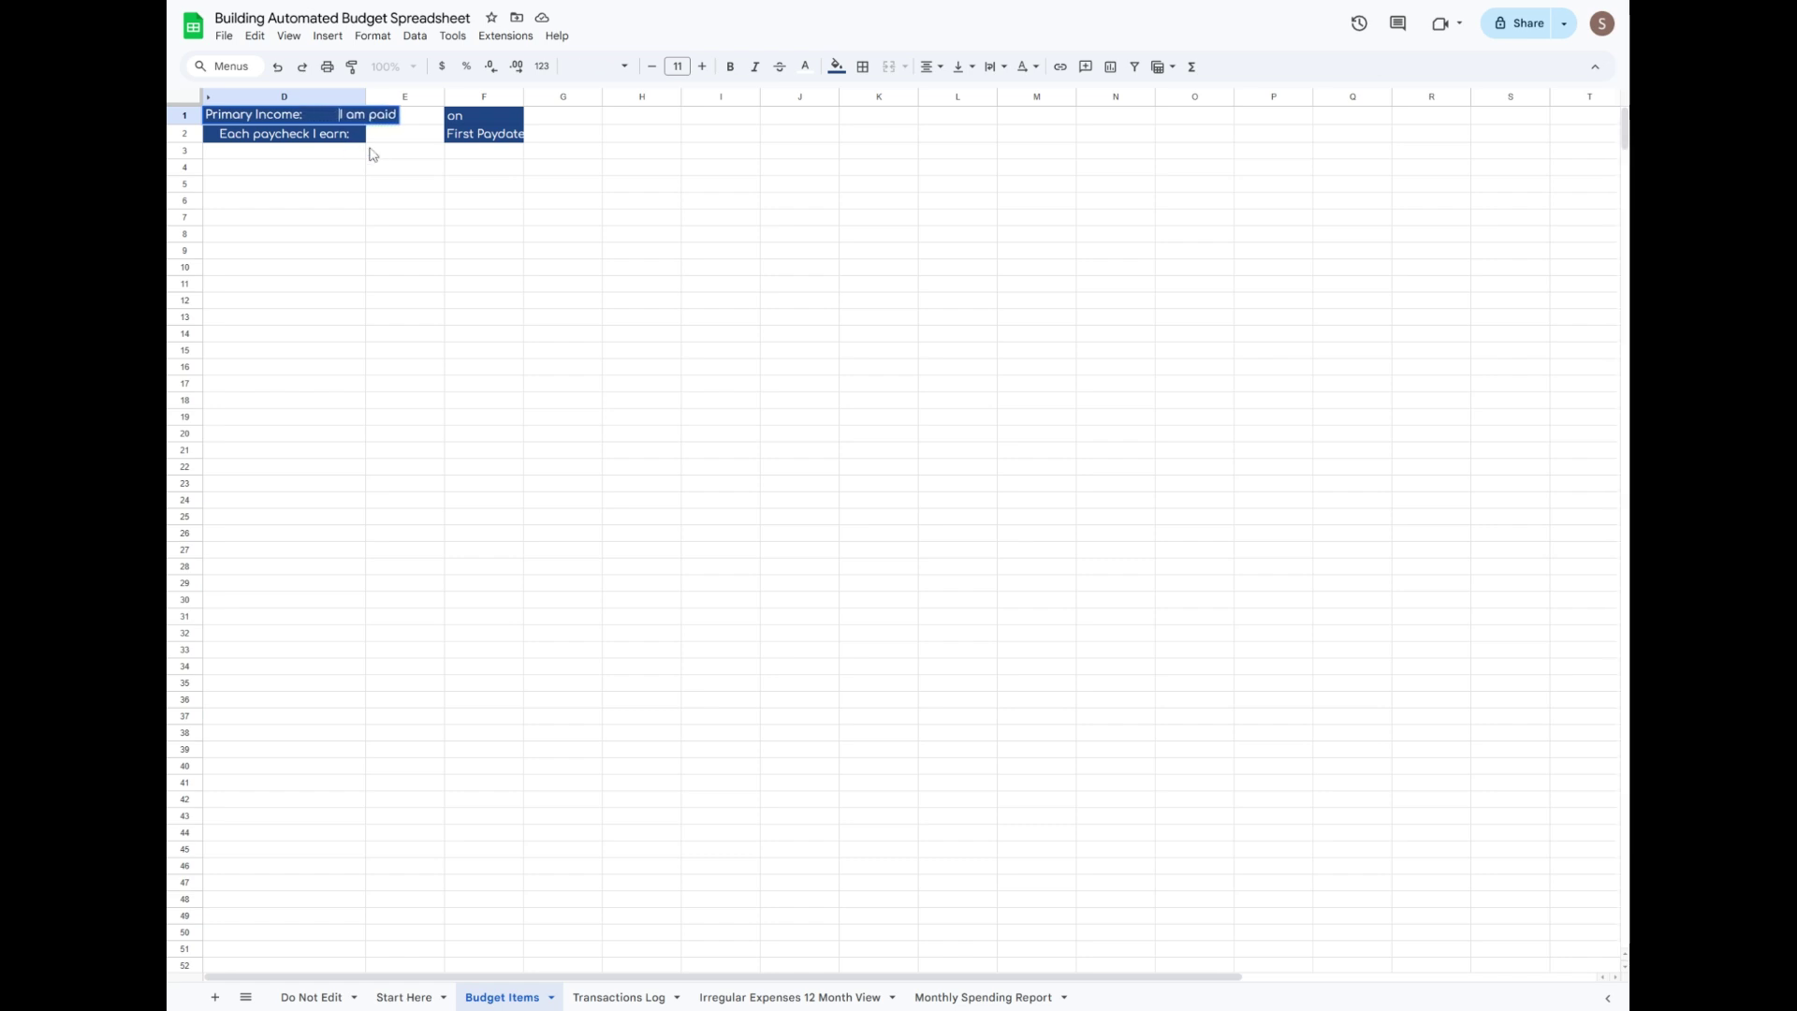
key("Return")
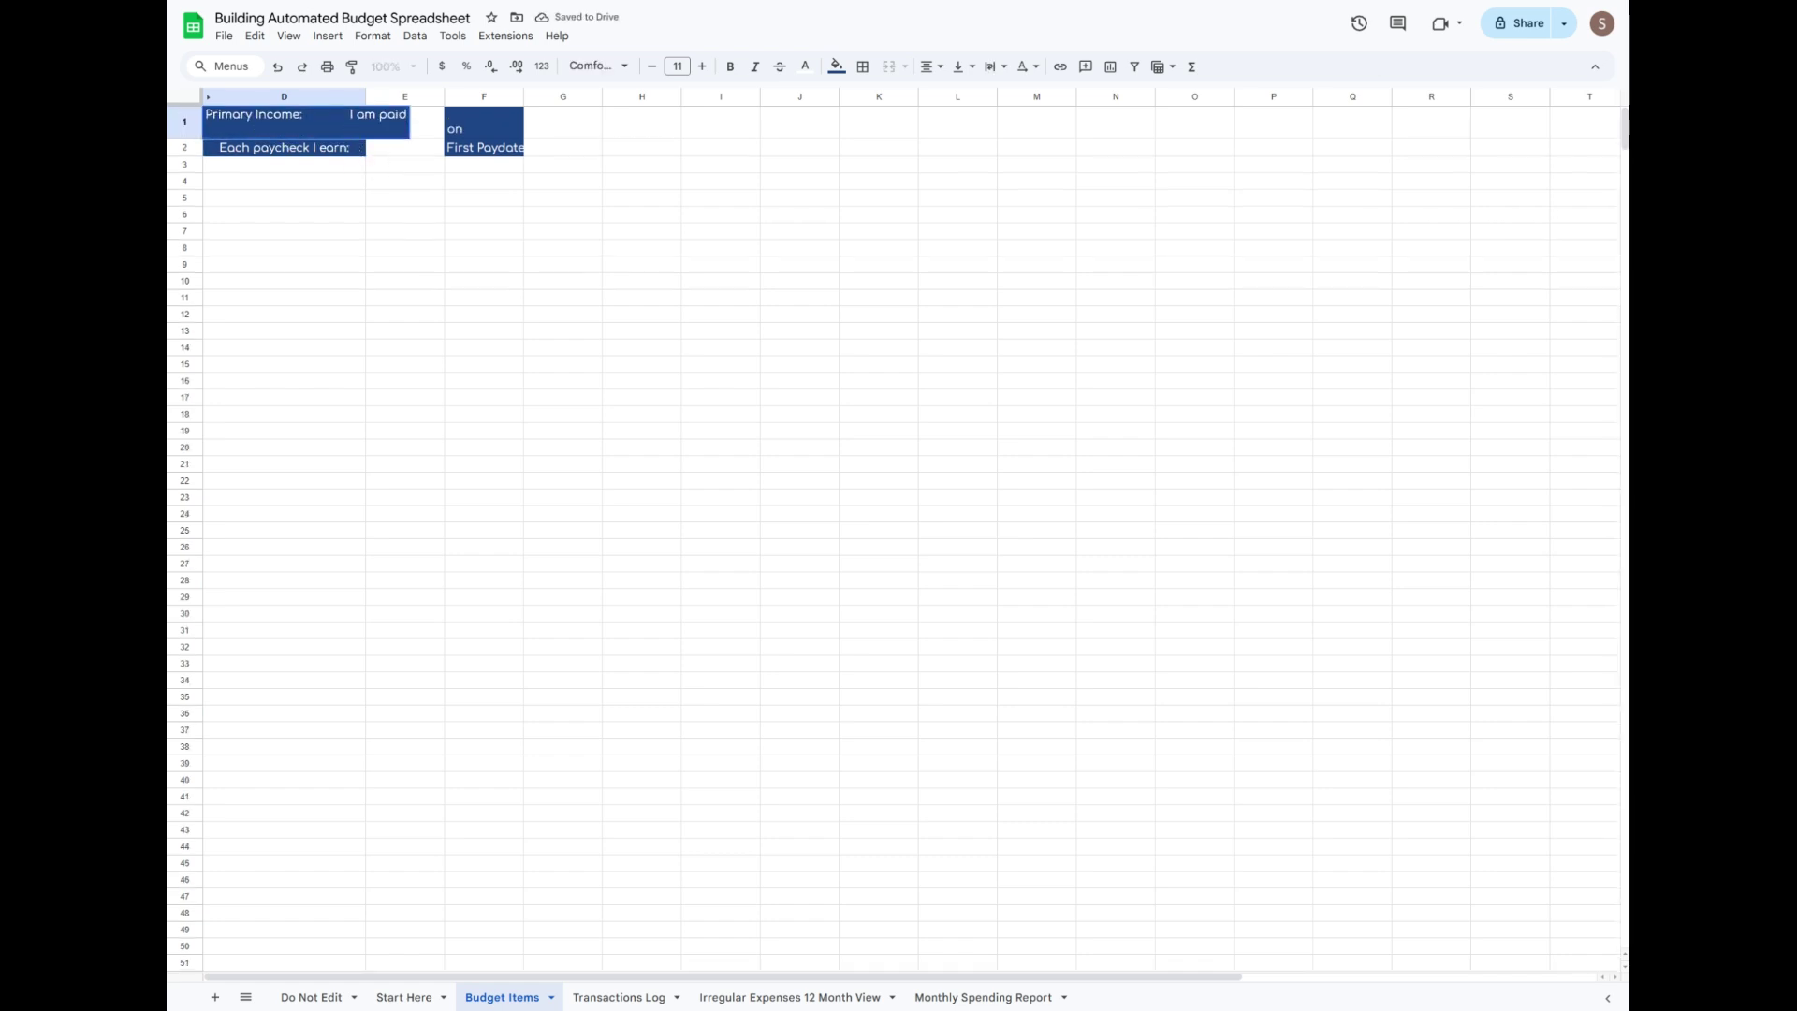
left_click(413, 152)
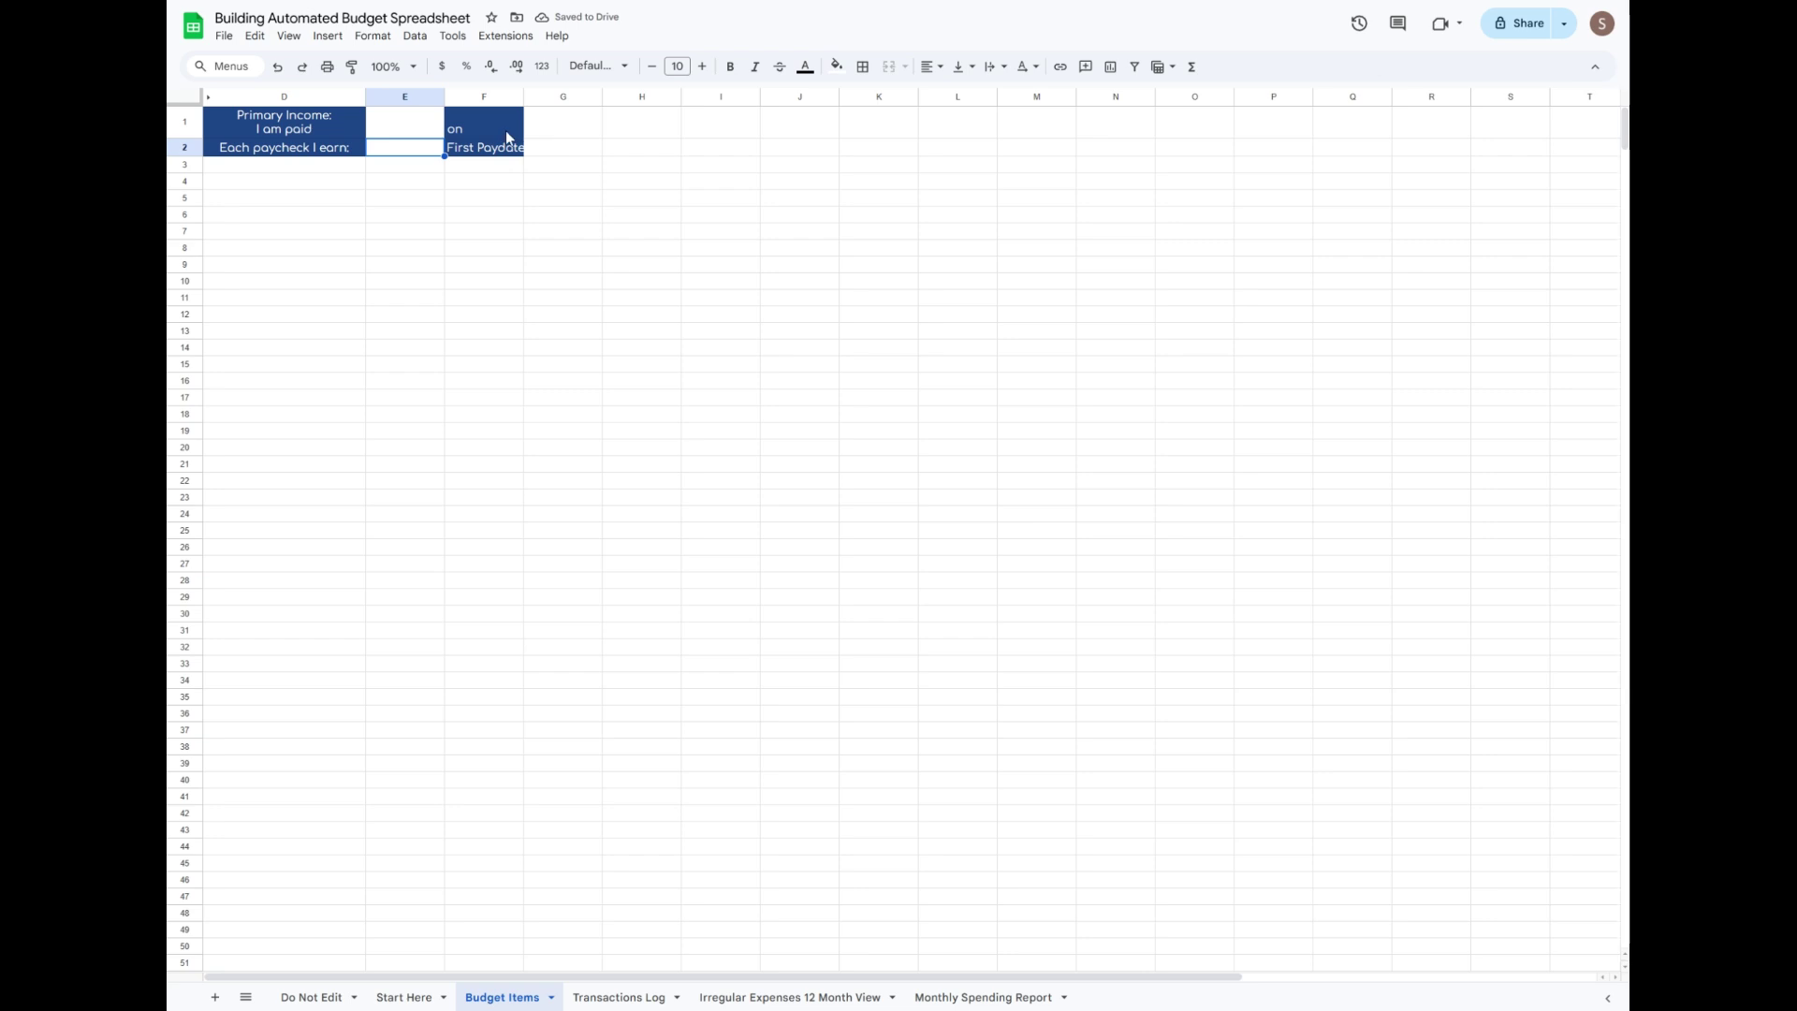
Widen column F to fit "First Paydate" and center the labels in F1:F2.
left_click_drag(507, 131, 566, 100)
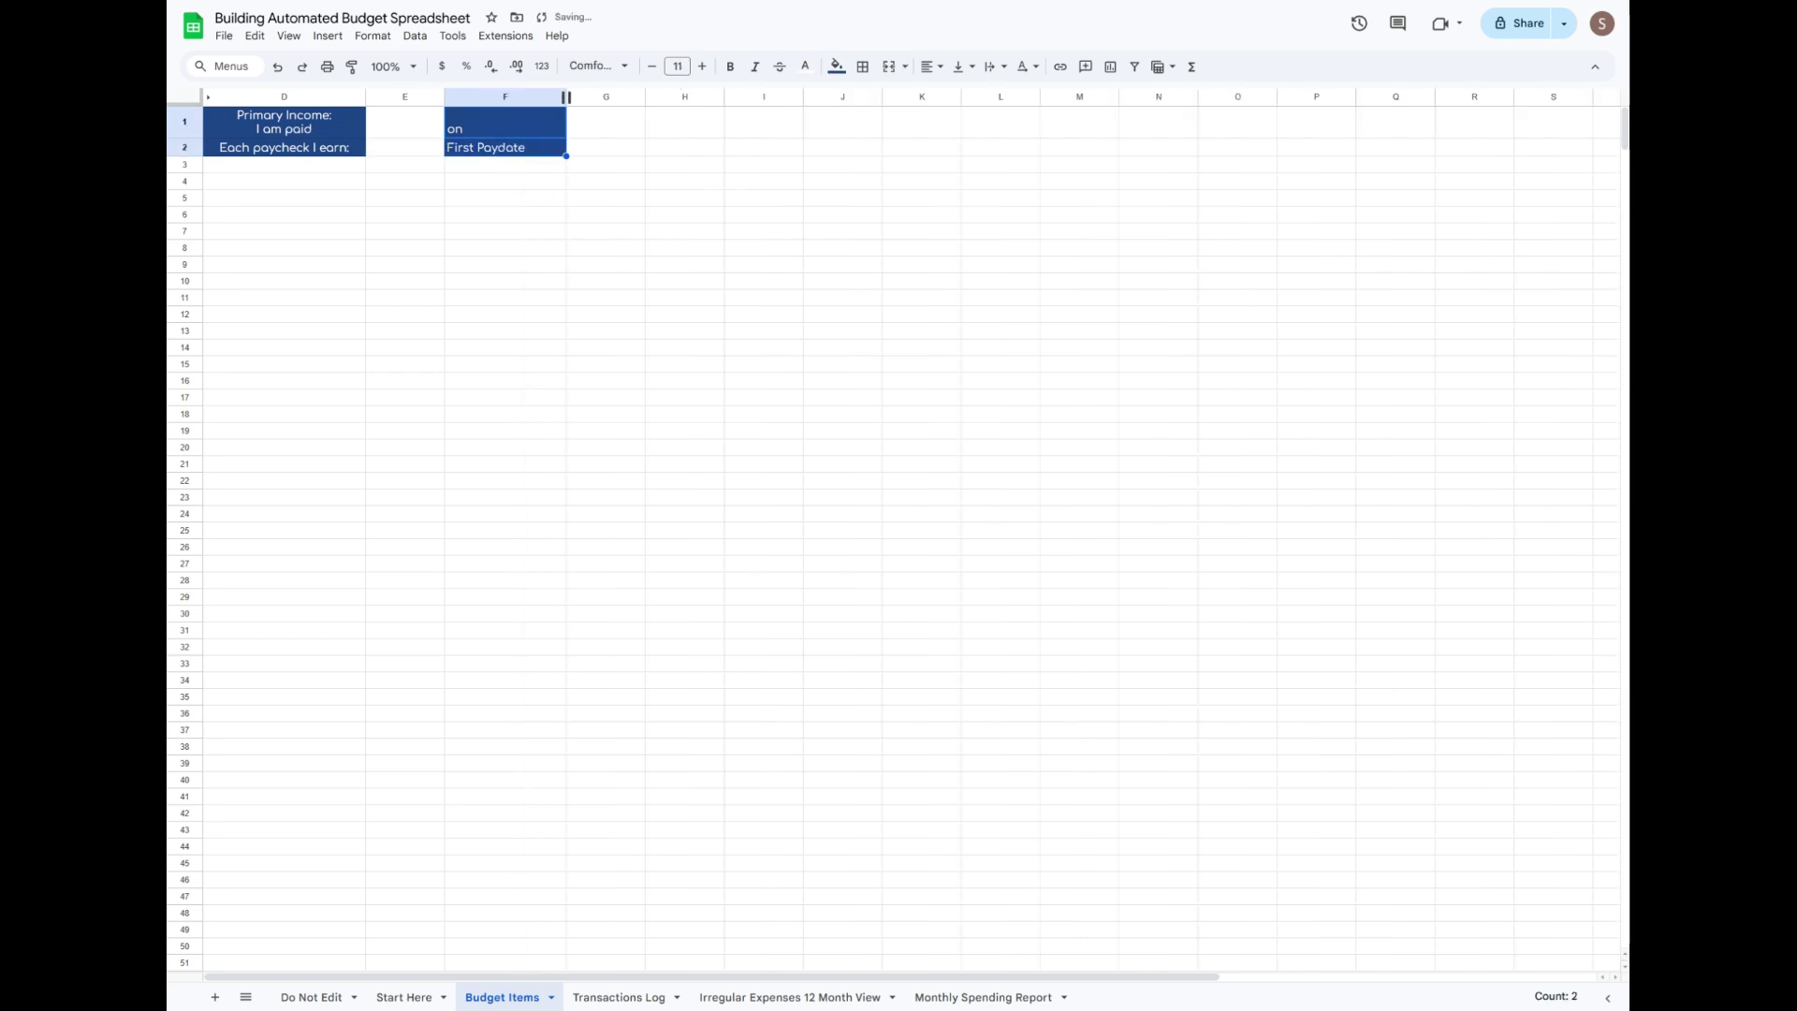
left_click(932, 66)
left_click(955, 96)
left_click(655, 215)
Apply gray borders to all cells of the income block D1:F2.
left_click_drag(281, 121, 489, 152)
left_click(863, 67)
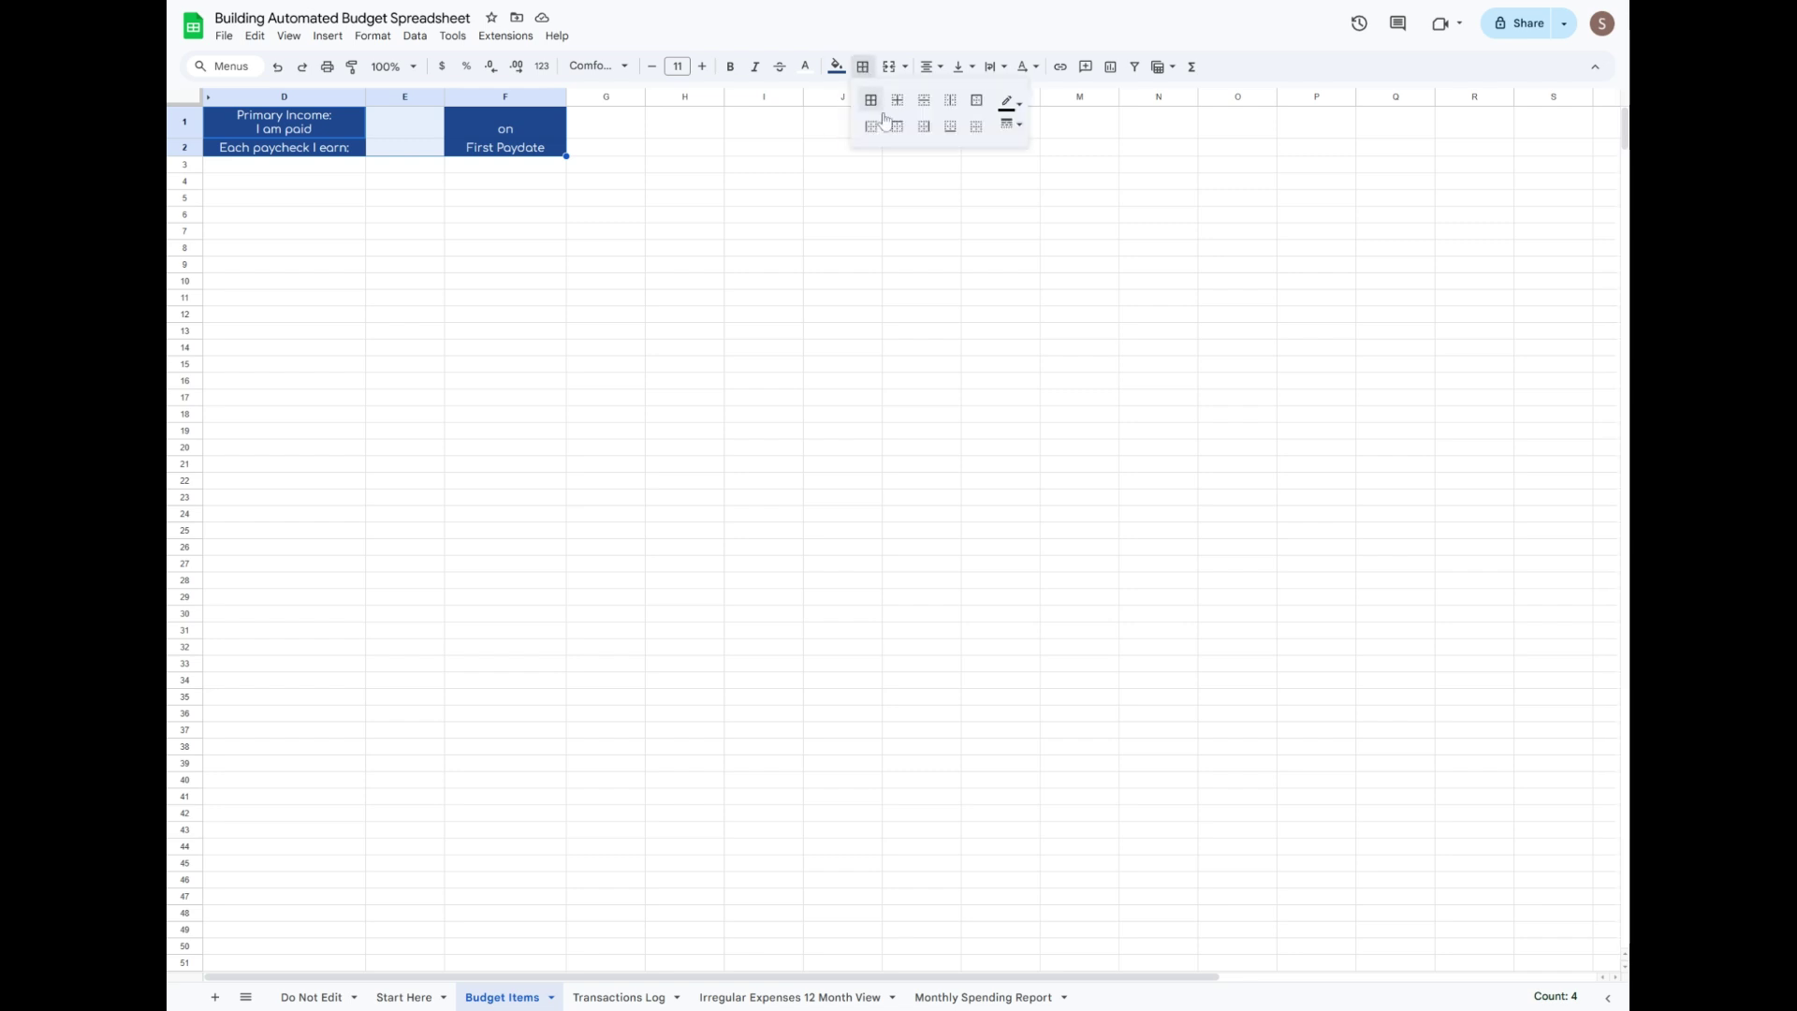
left_click(1016, 103)
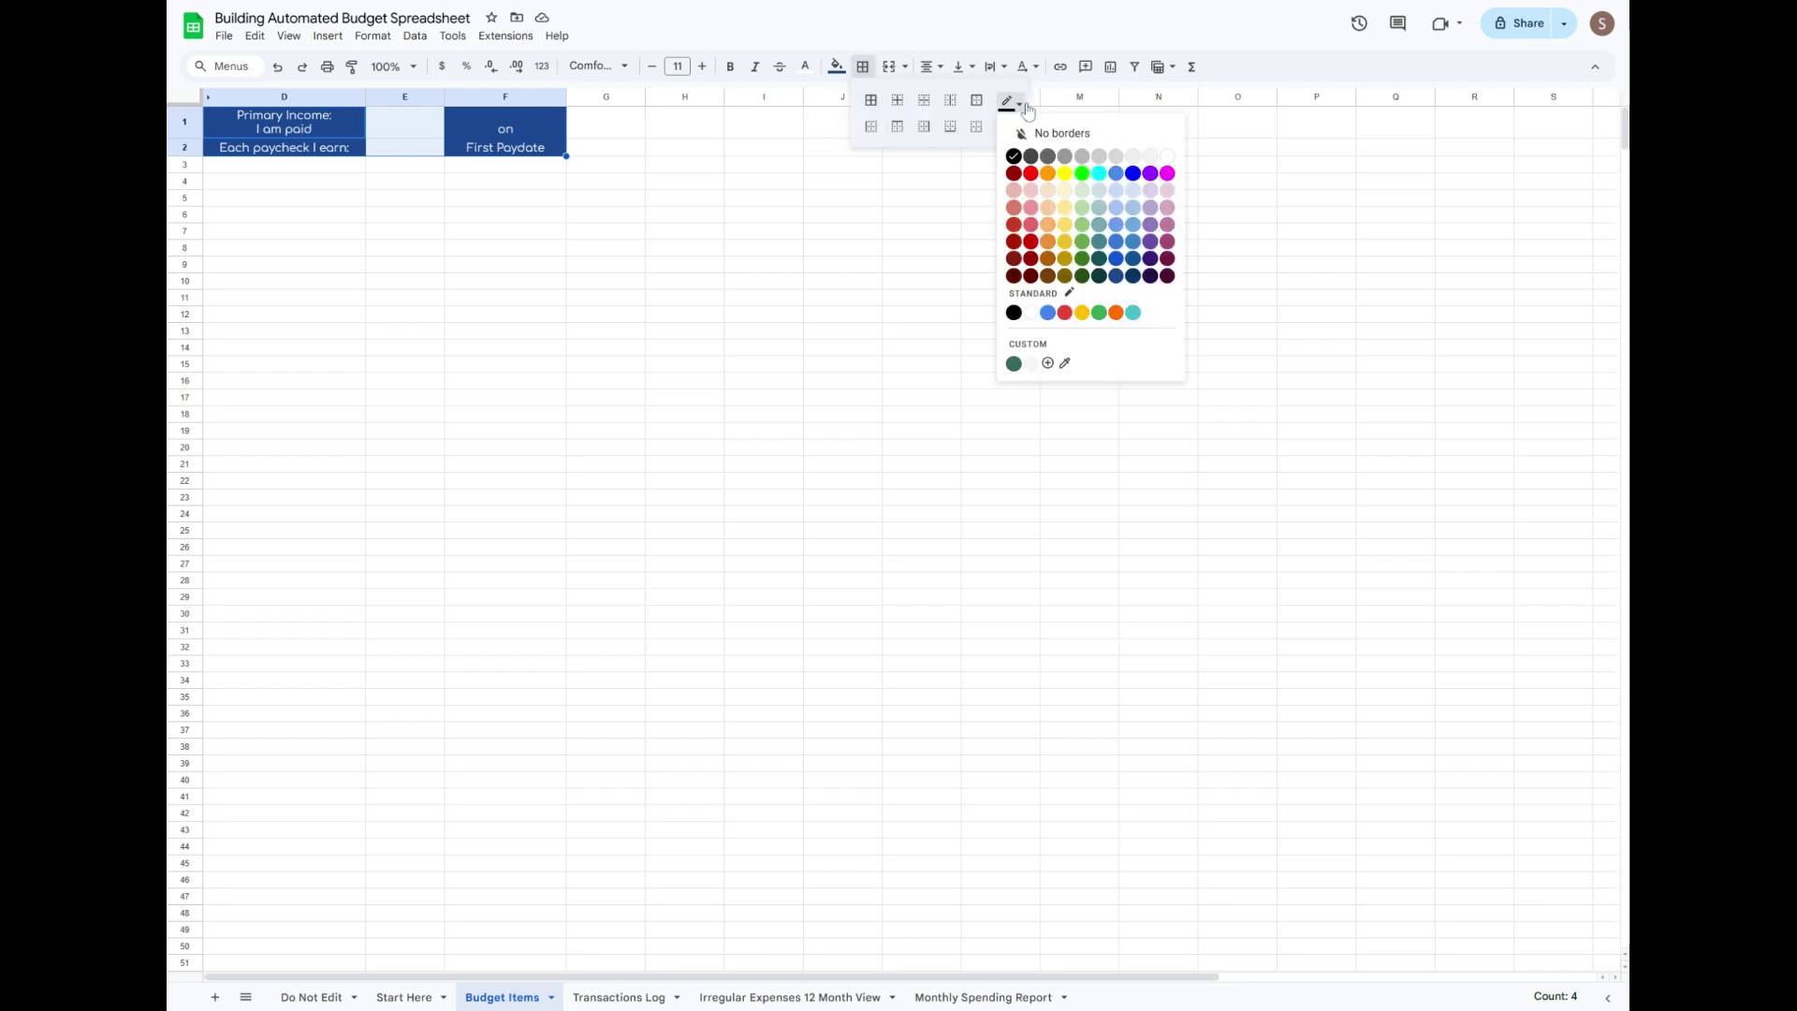
left_click(1082, 157)
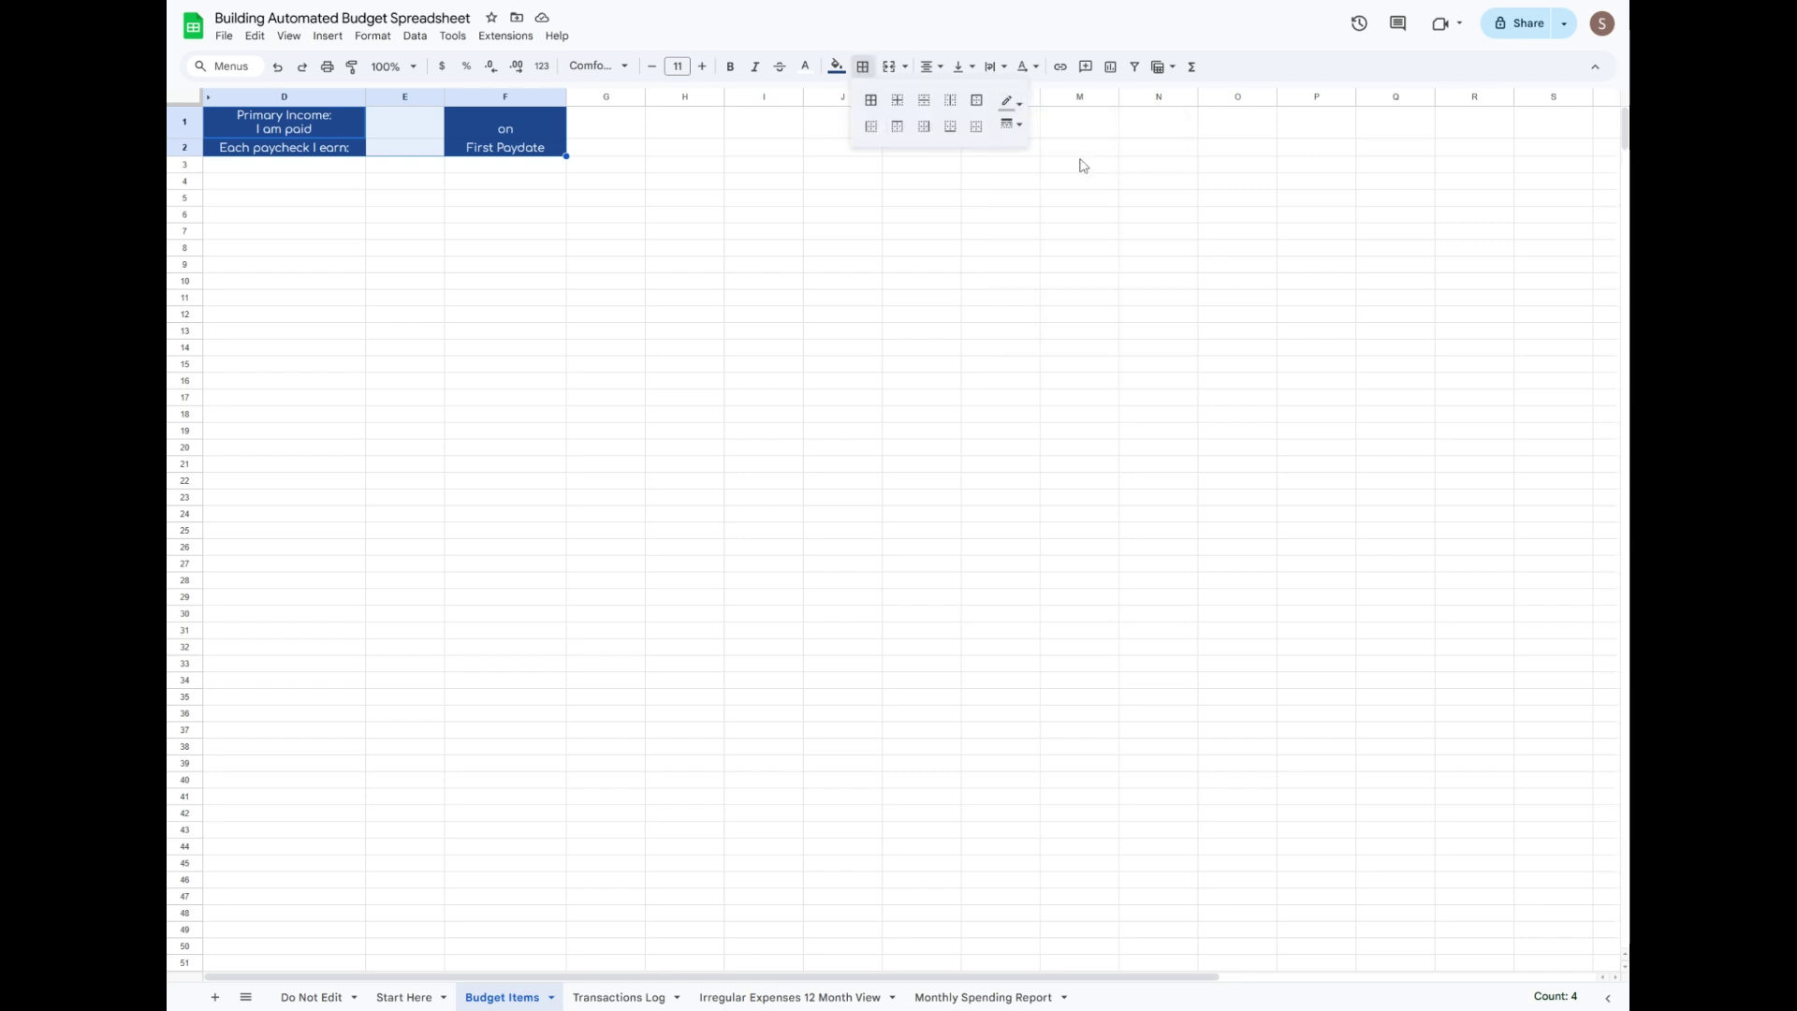
left_click(873, 101)
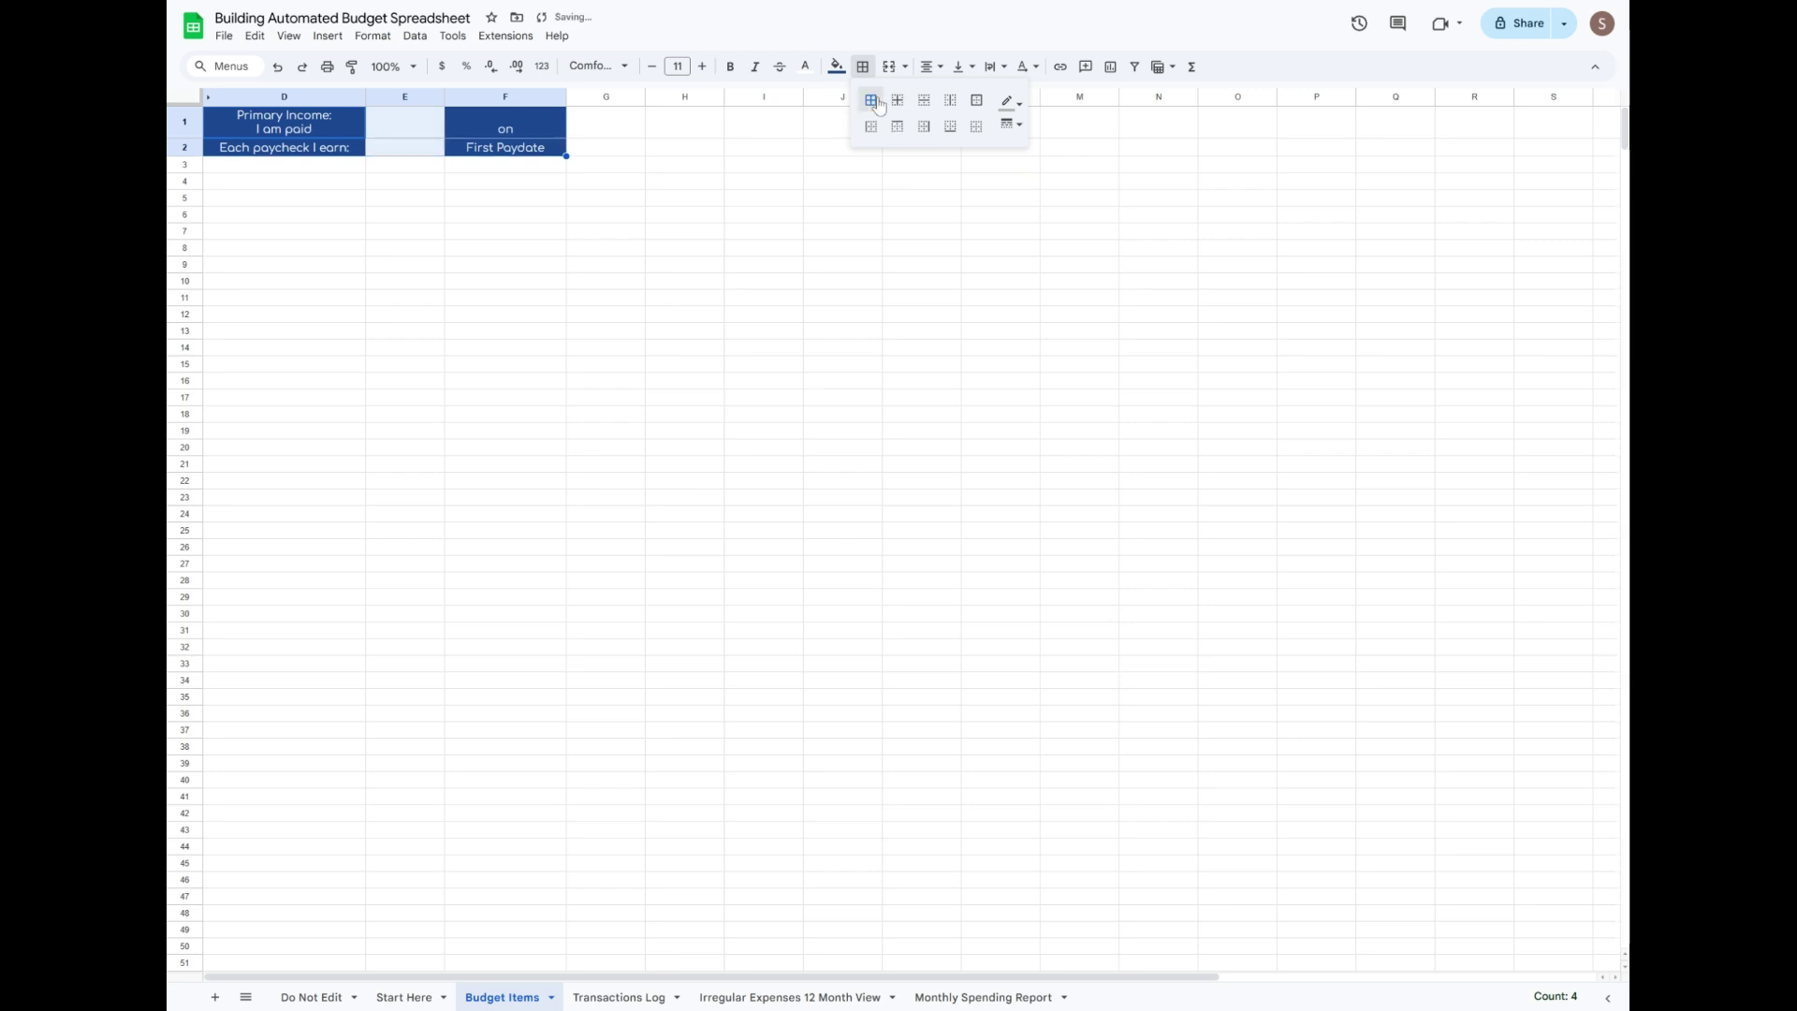
Add a darker gray outer border around the income block D1:F2.
left_click(1010, 101)
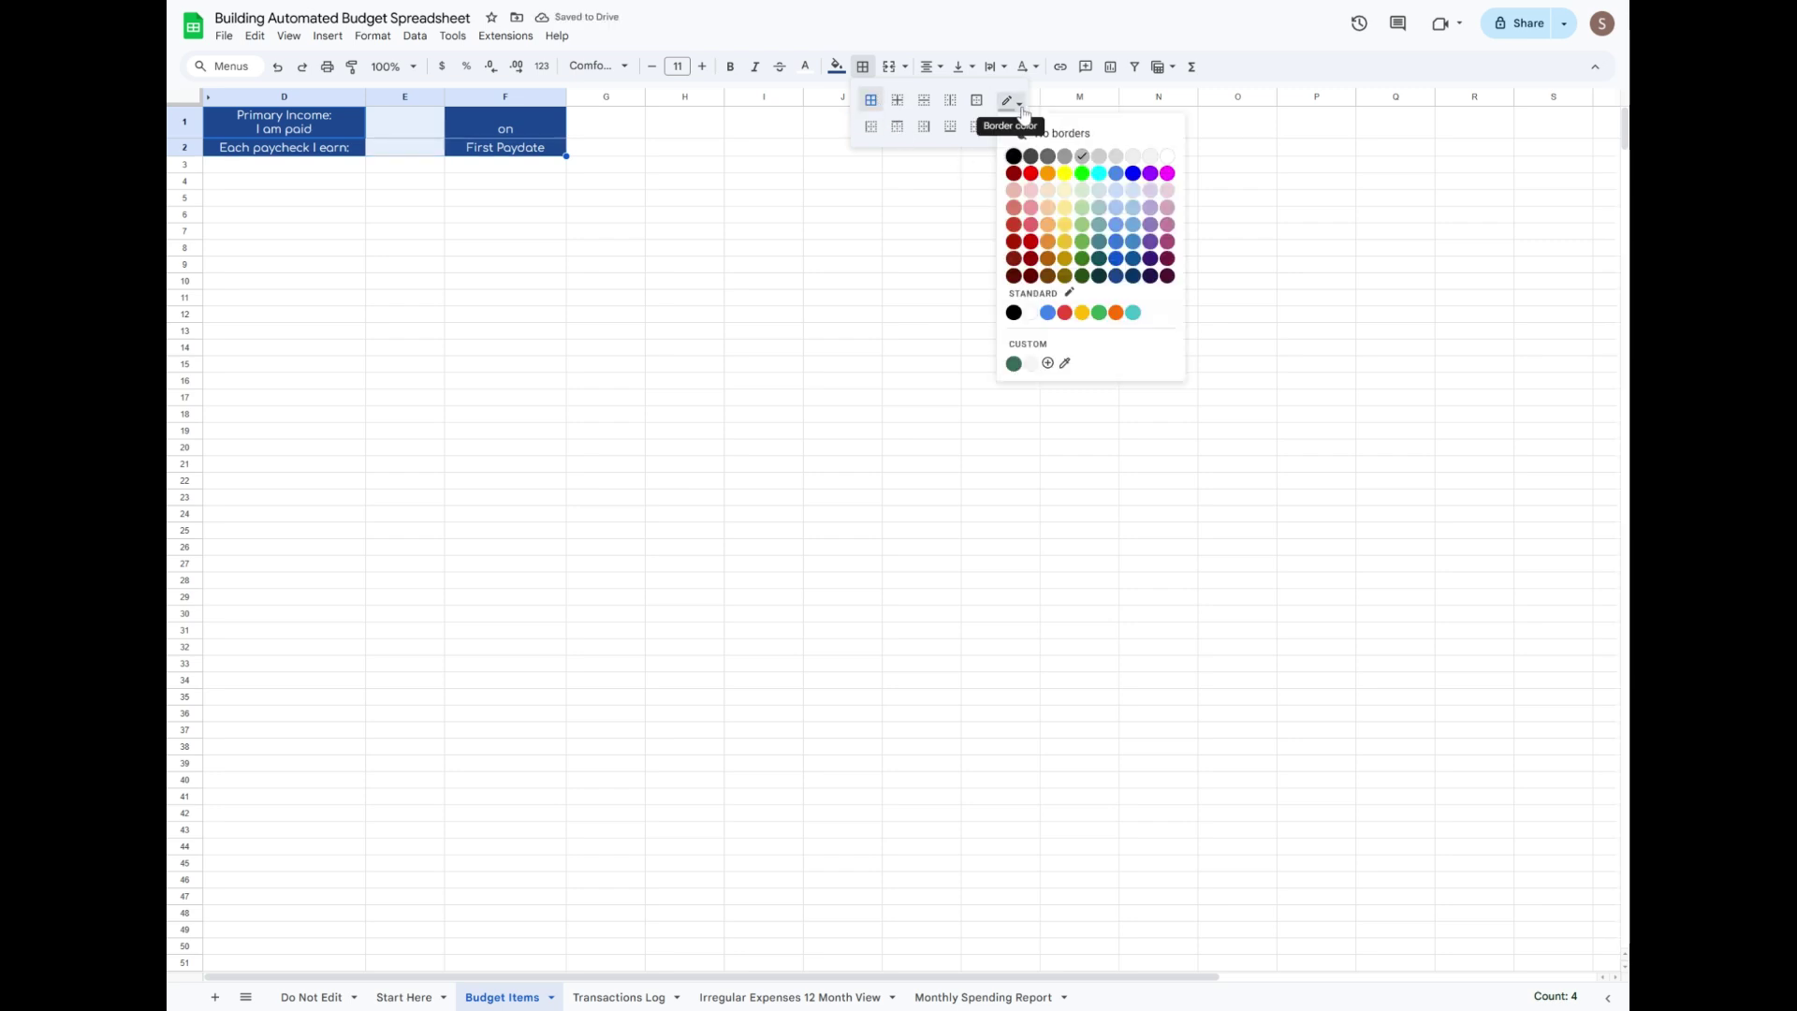
left_click(1048, 159)
left_click(976, 100)
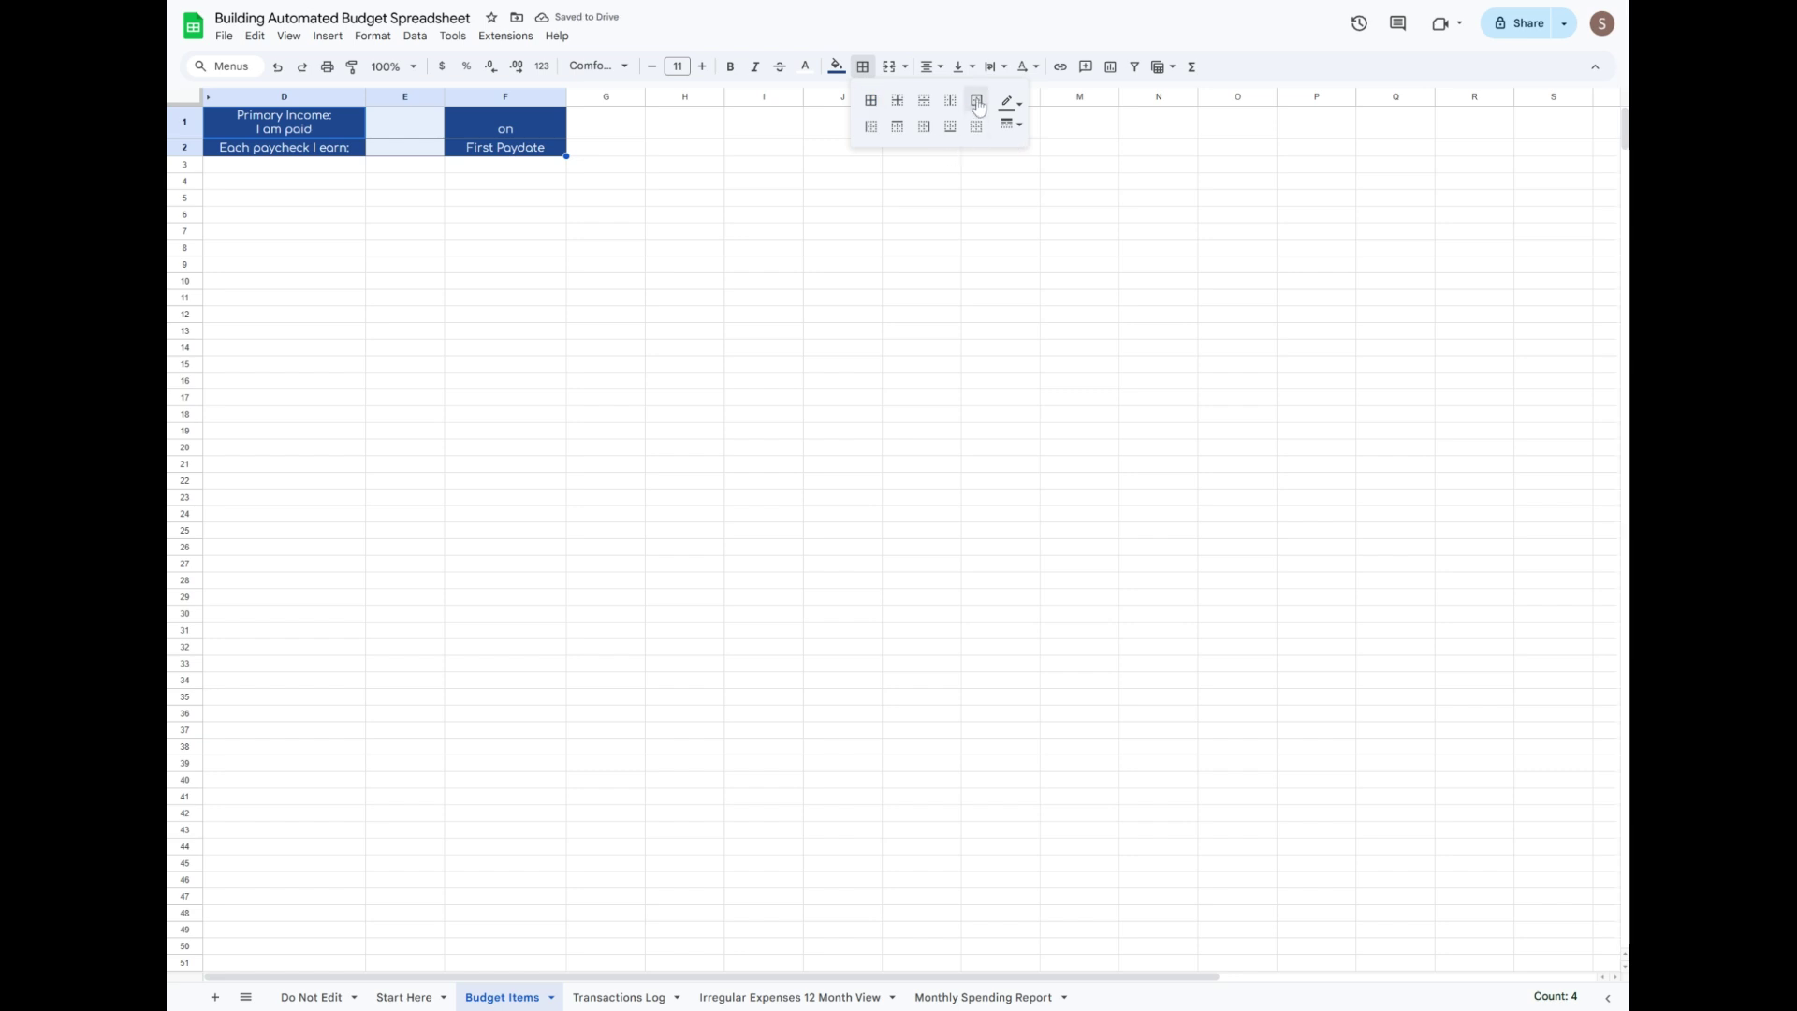
left_click(745, 201)
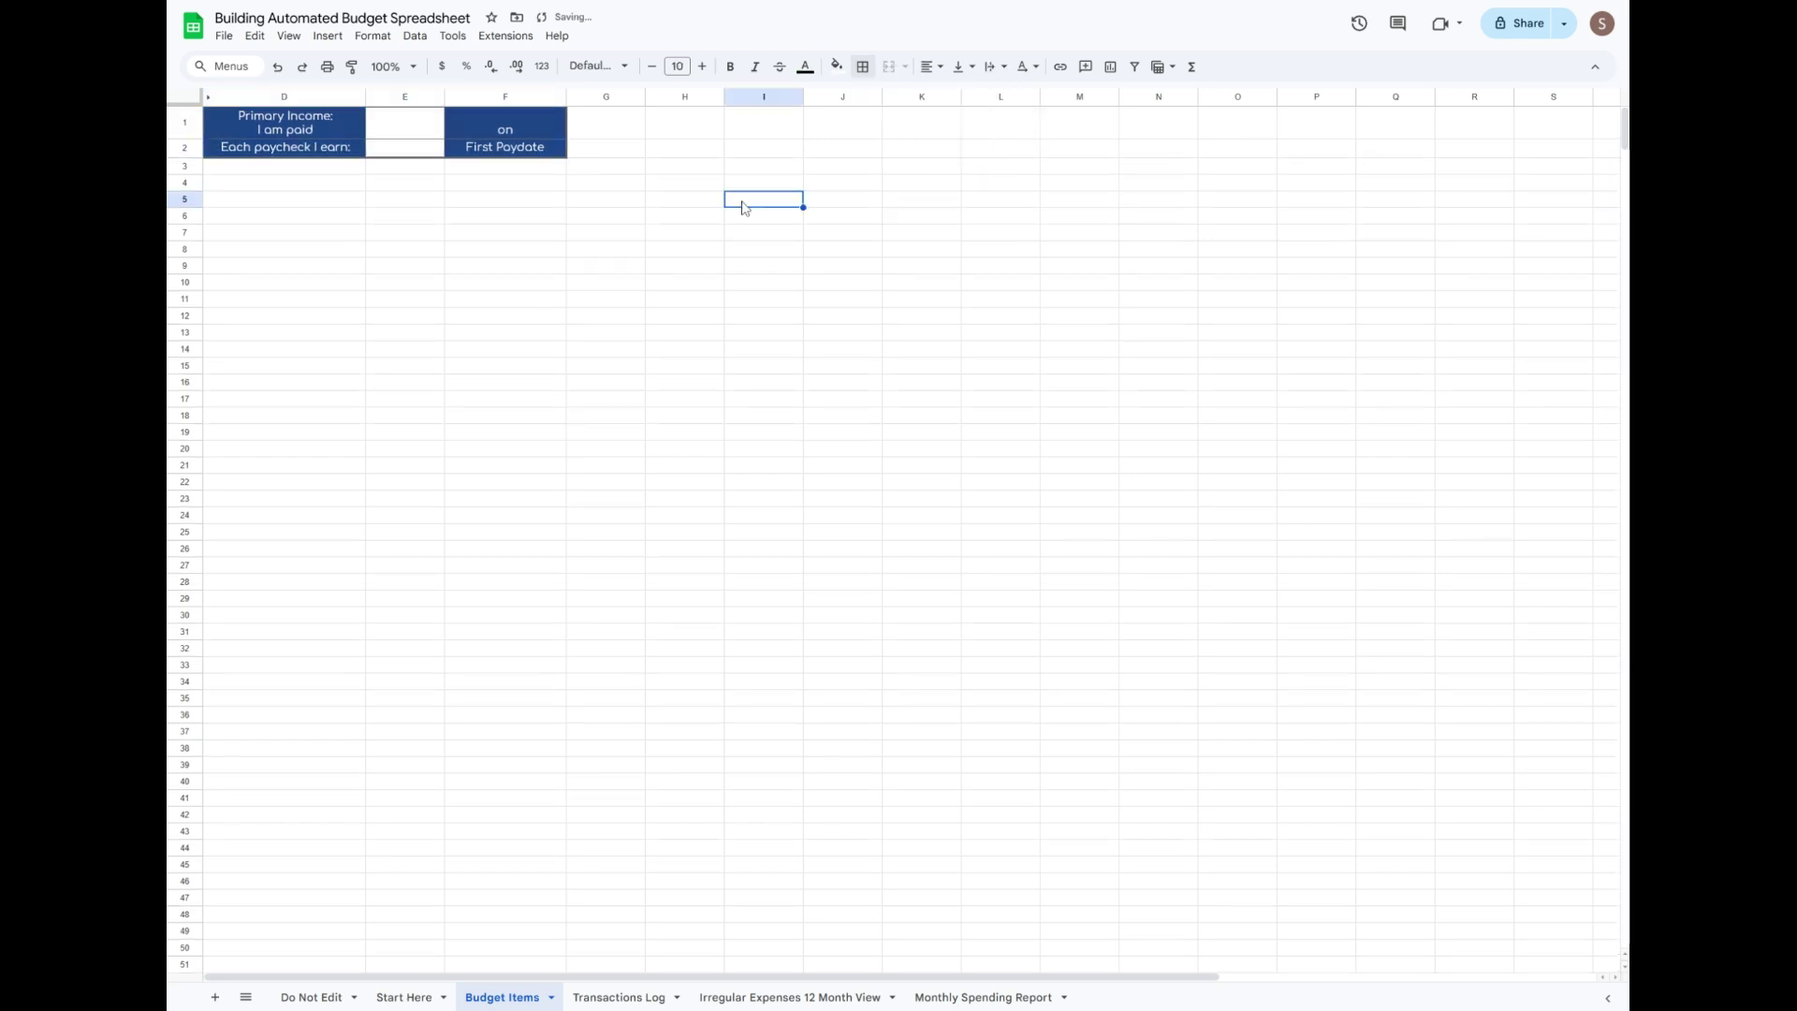
Copy the income block D1:F2 and paste it at D4.
left_click(343, 138)
left_click_drag(343, 138, 483, 155)
key("ctrl+c")
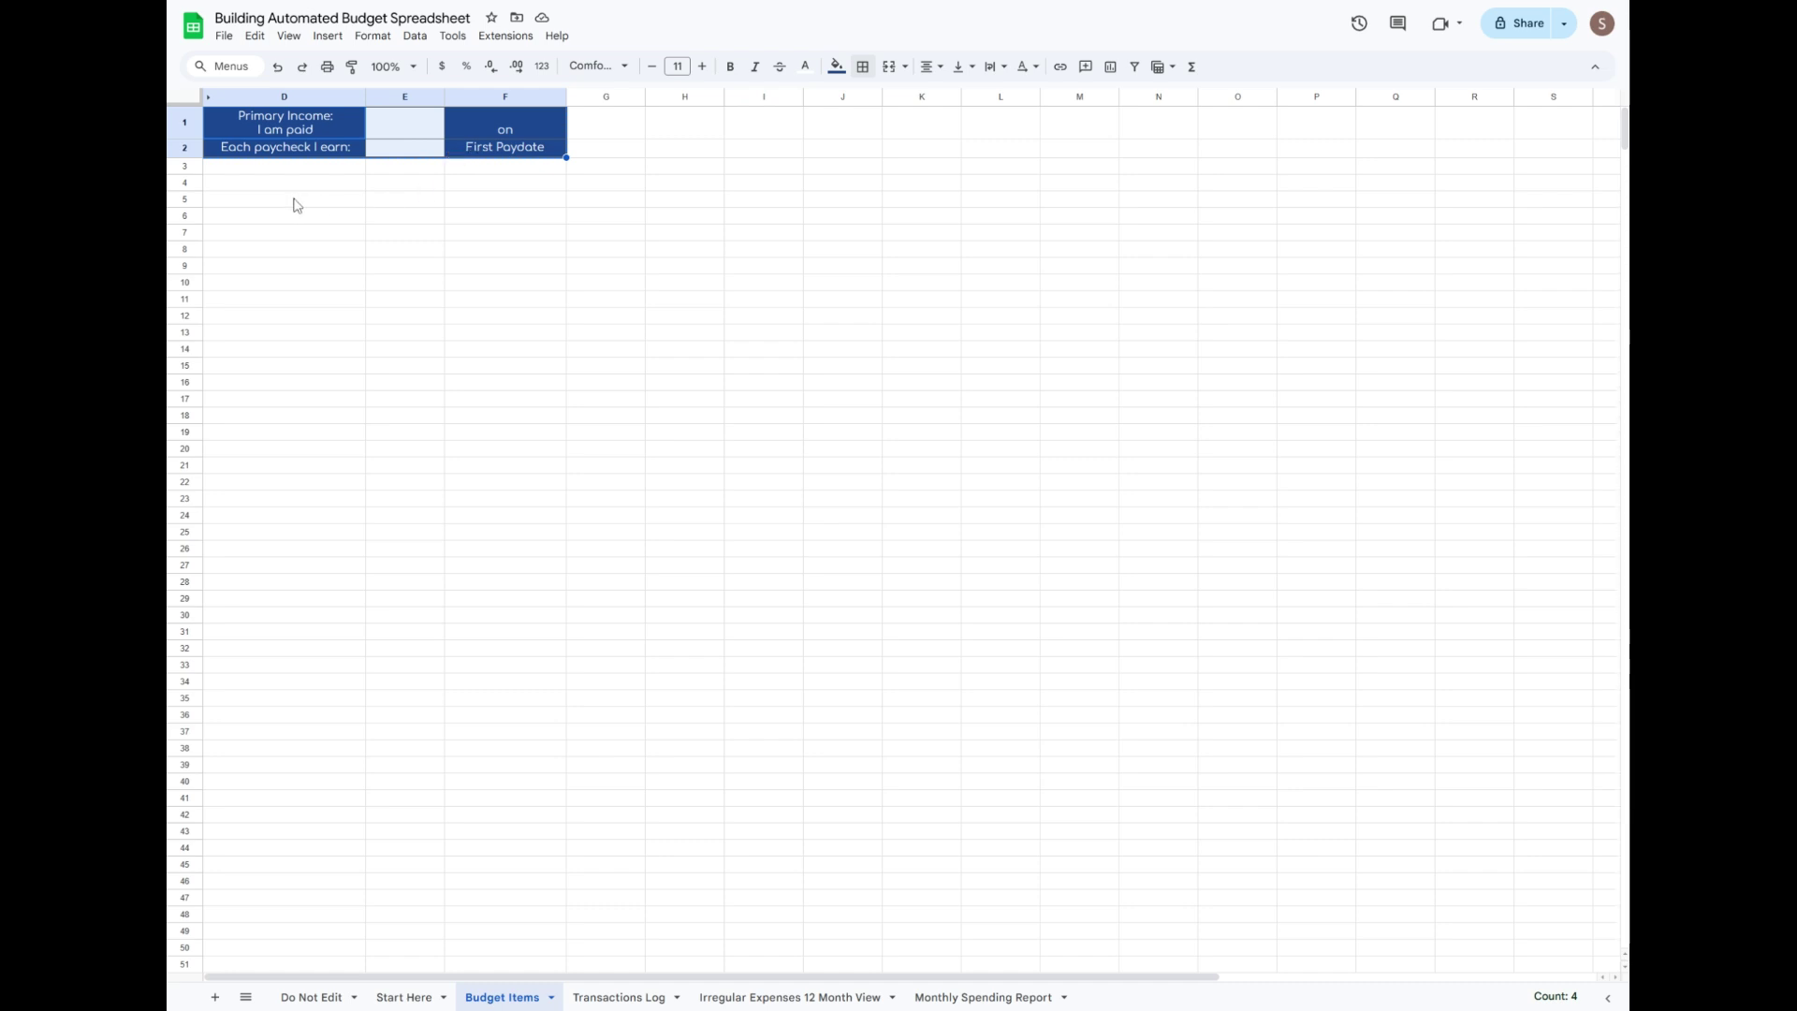
right_click(250, 186)
mouse_move(441, 281)
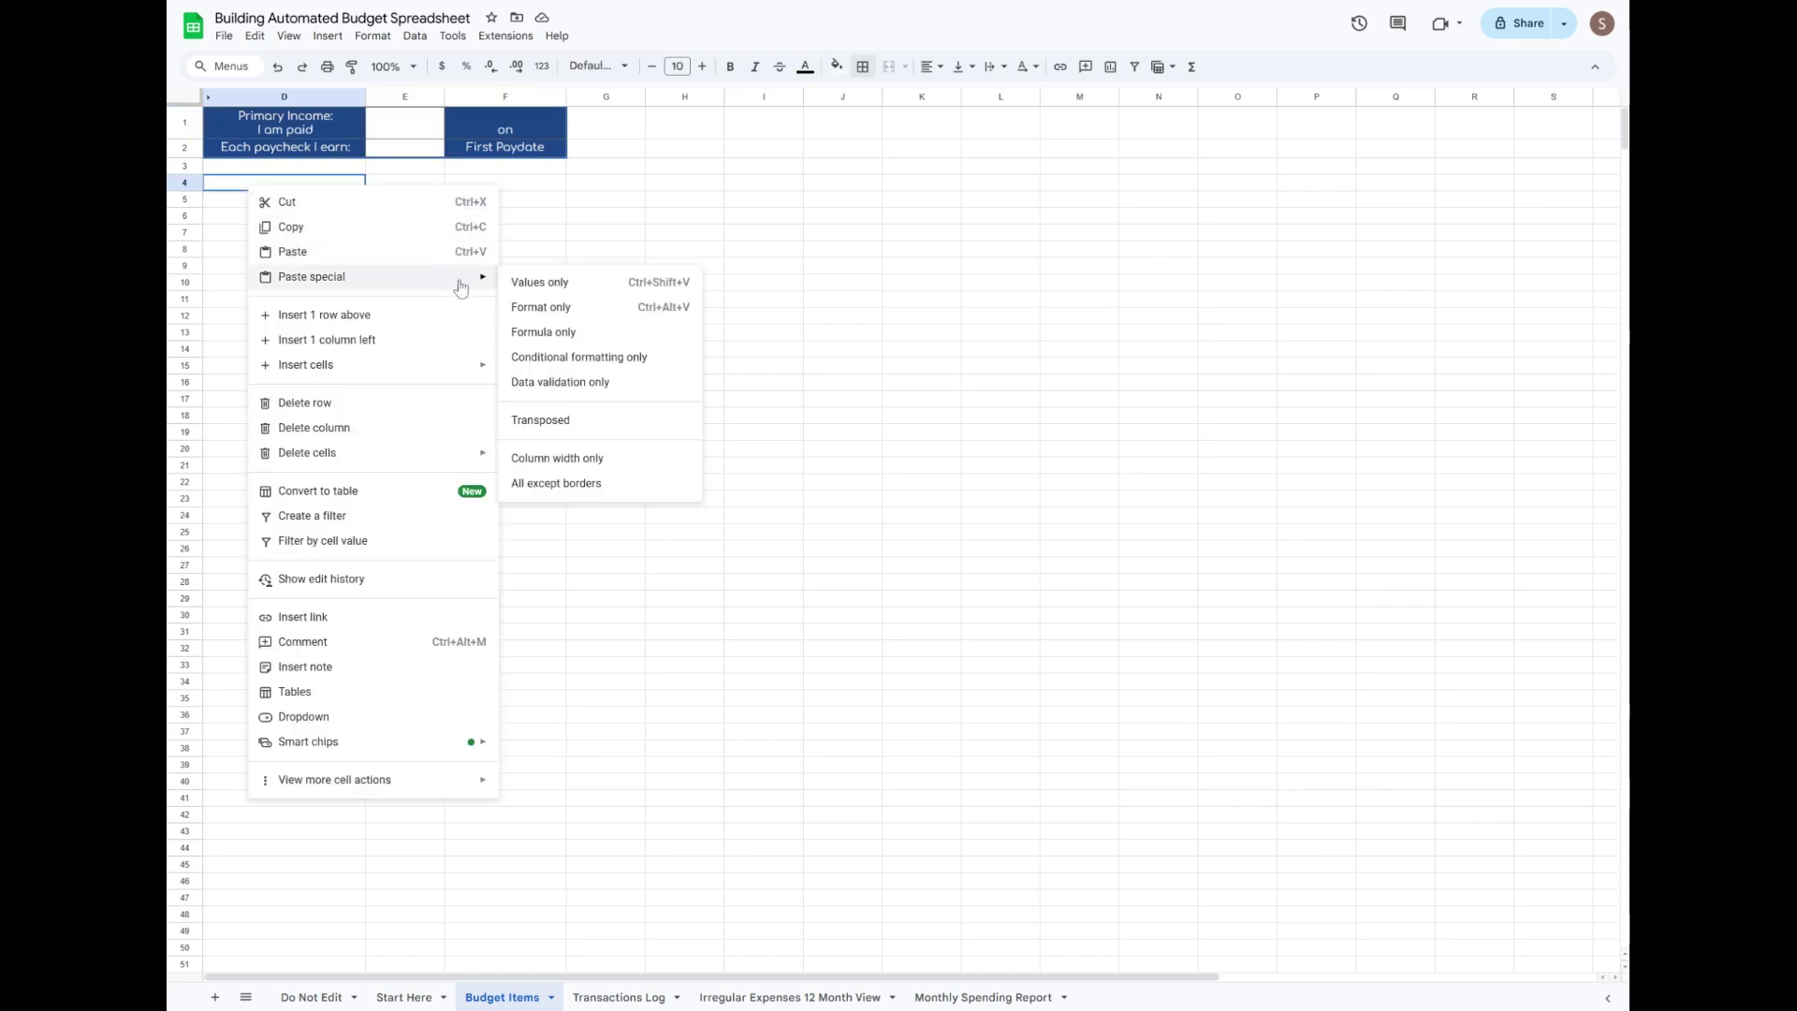
left_click(233, 190)
key("ctrl+v")
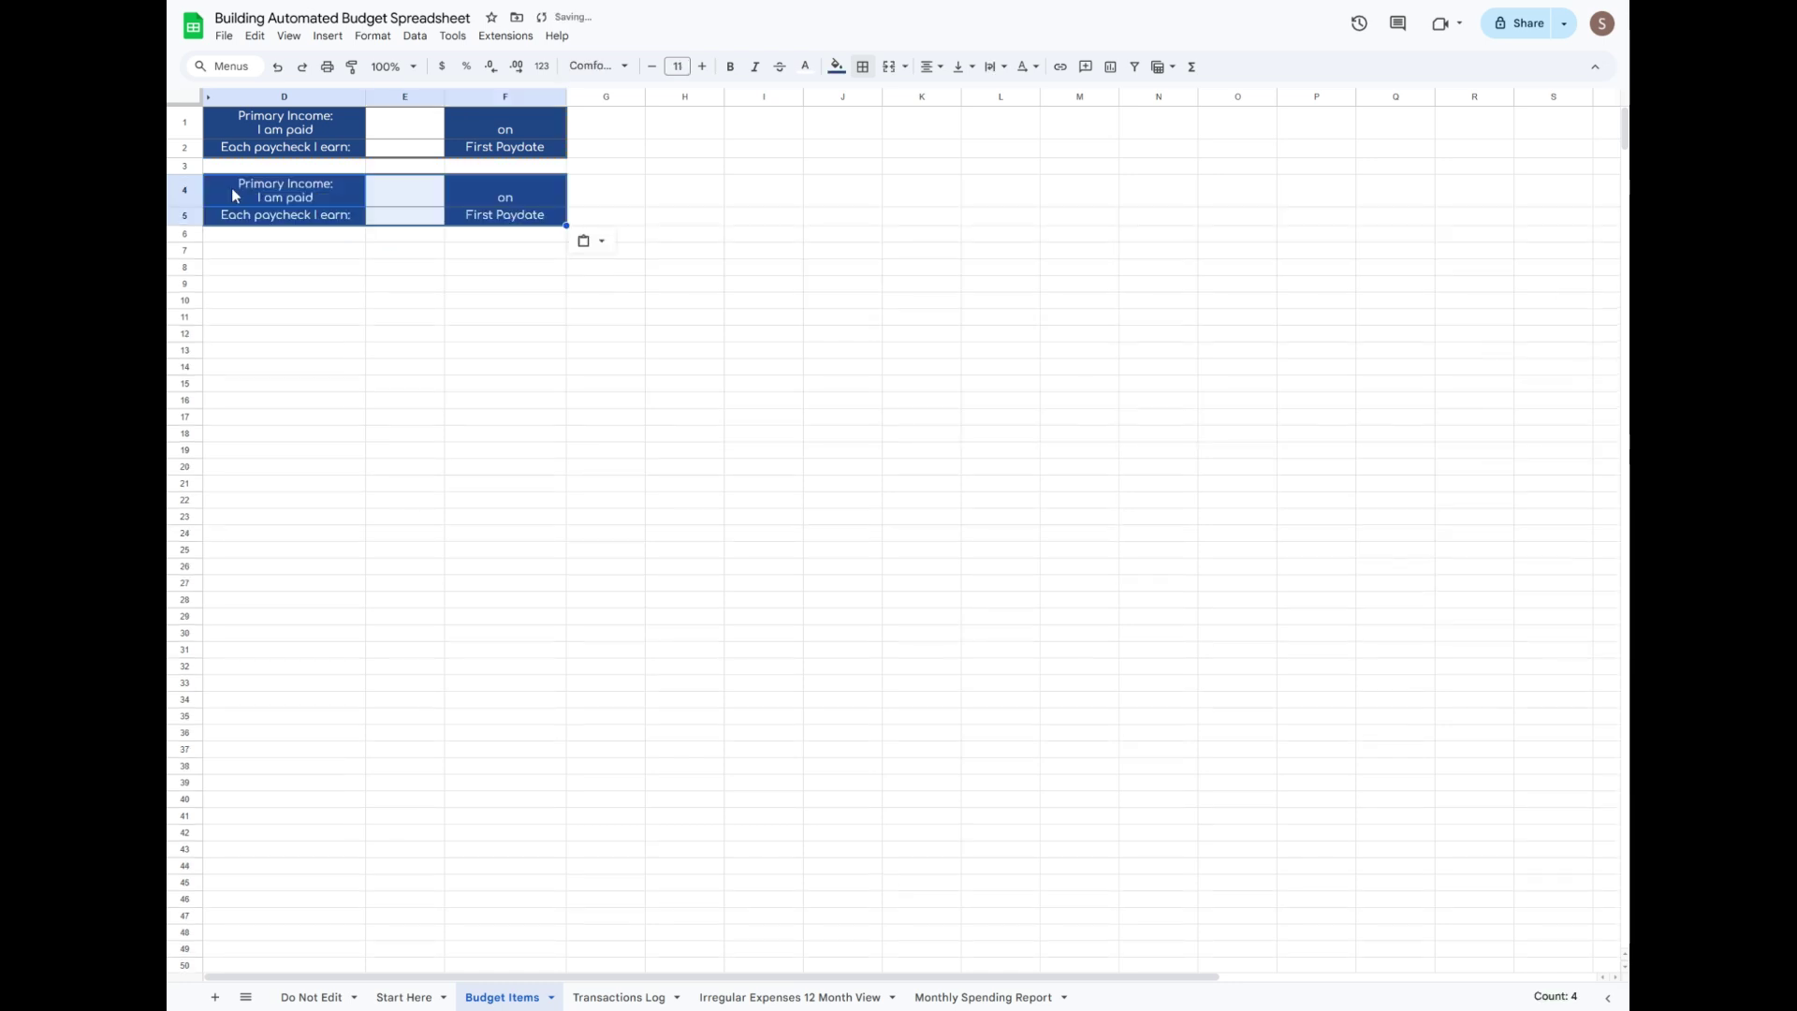
Paste another copy of the income block at I4 and widen column I to fit its labels.
left_click(756, 200)
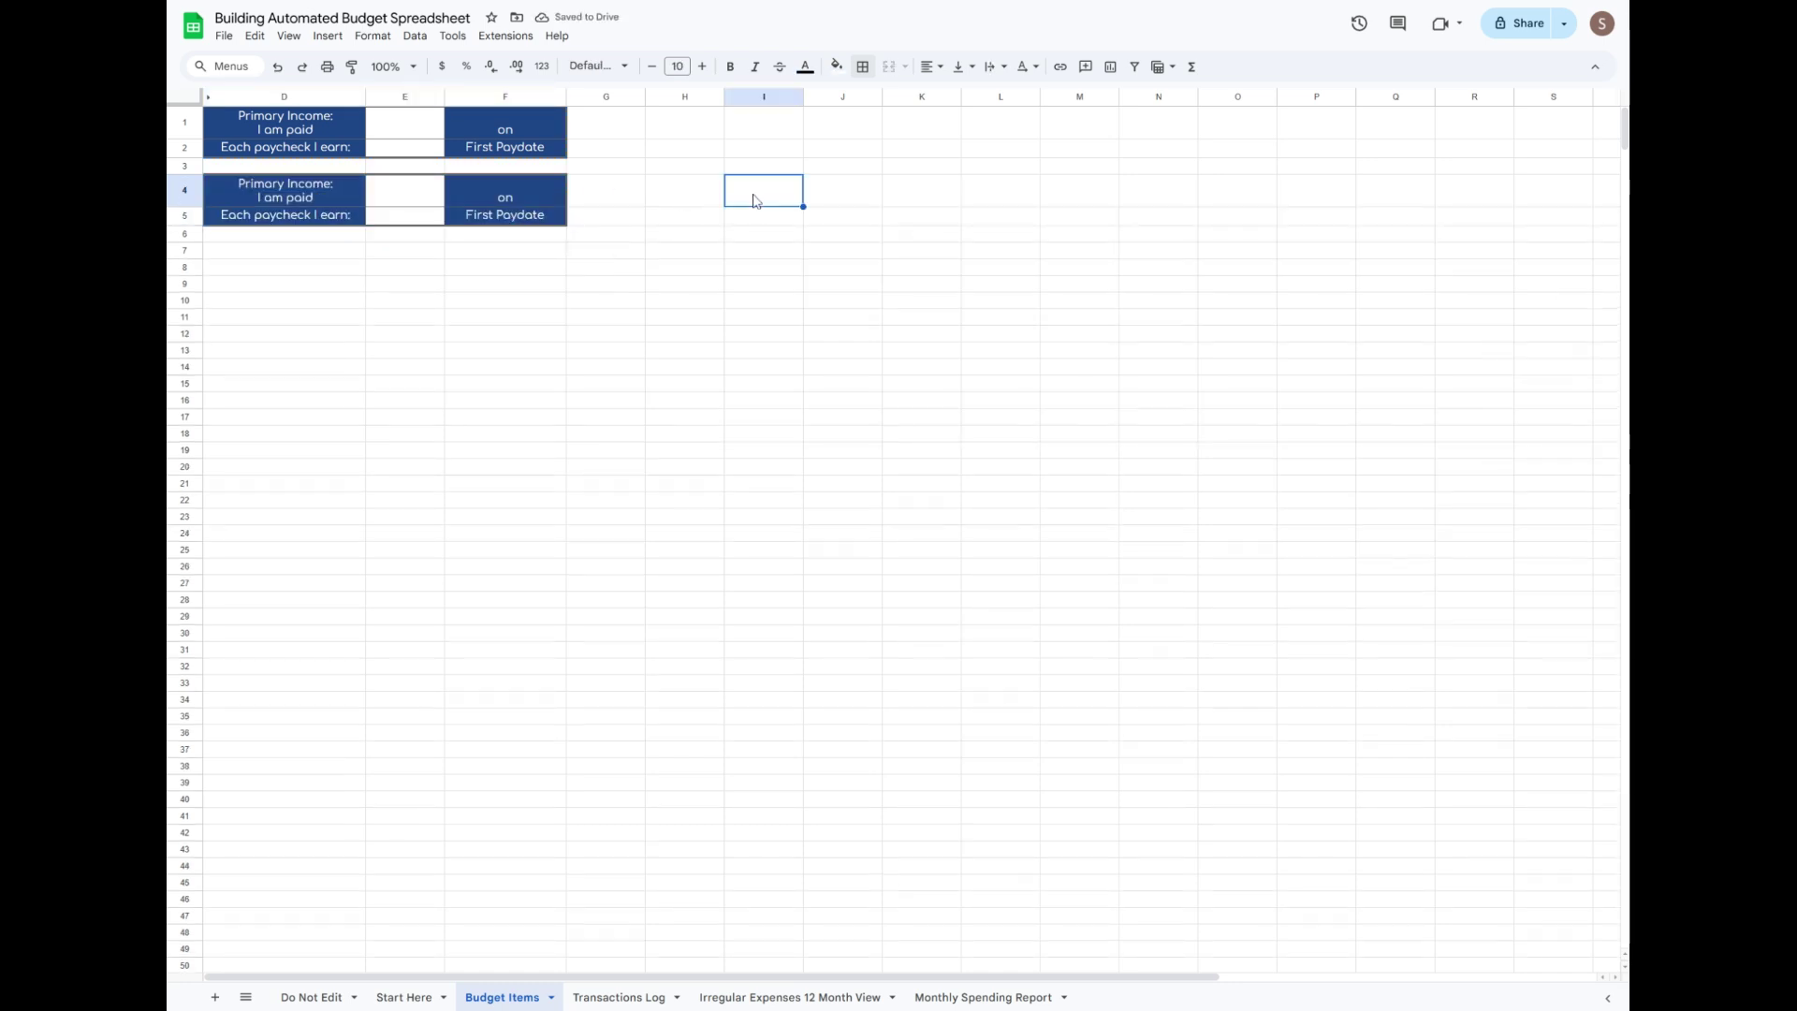
key("ctrl+v")
left_click_drag(803, 97, 856, 111)
Change "Primary" to "Secondary" in cell D4 so the label reads "Secondary Income: I am paid".
double_click(255, 189)
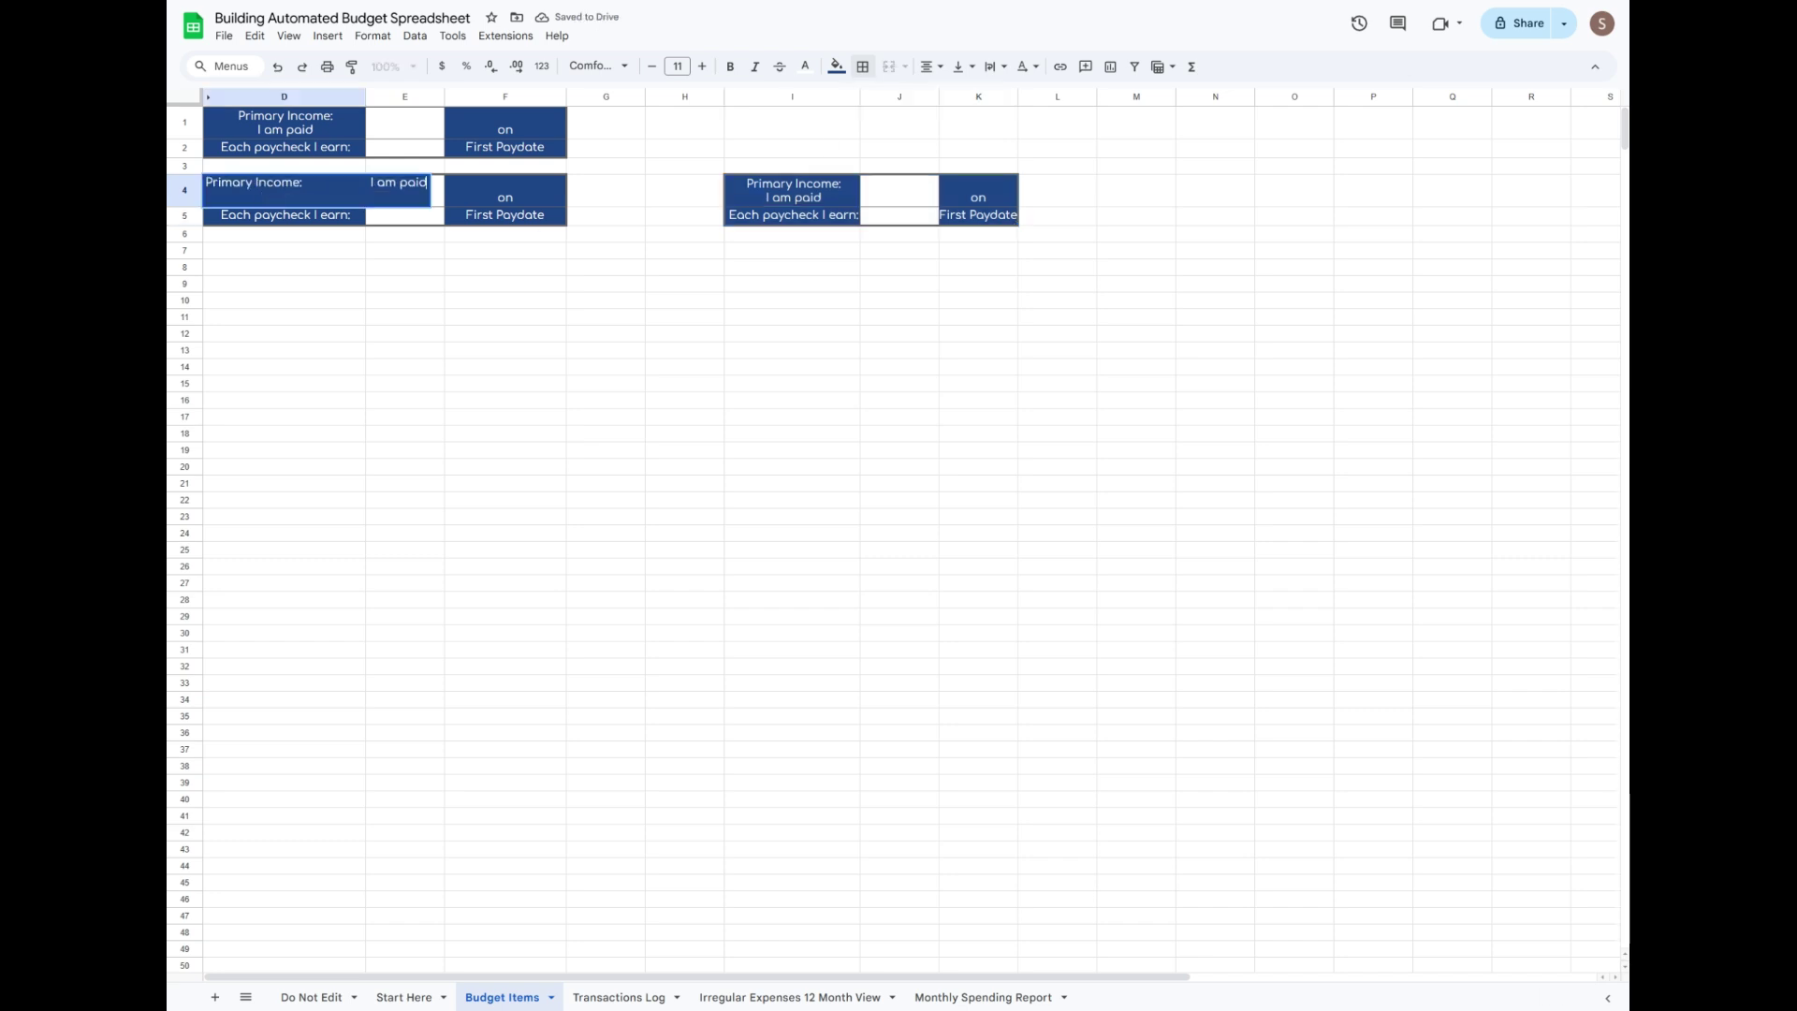
type("Secondary")
key("Return")
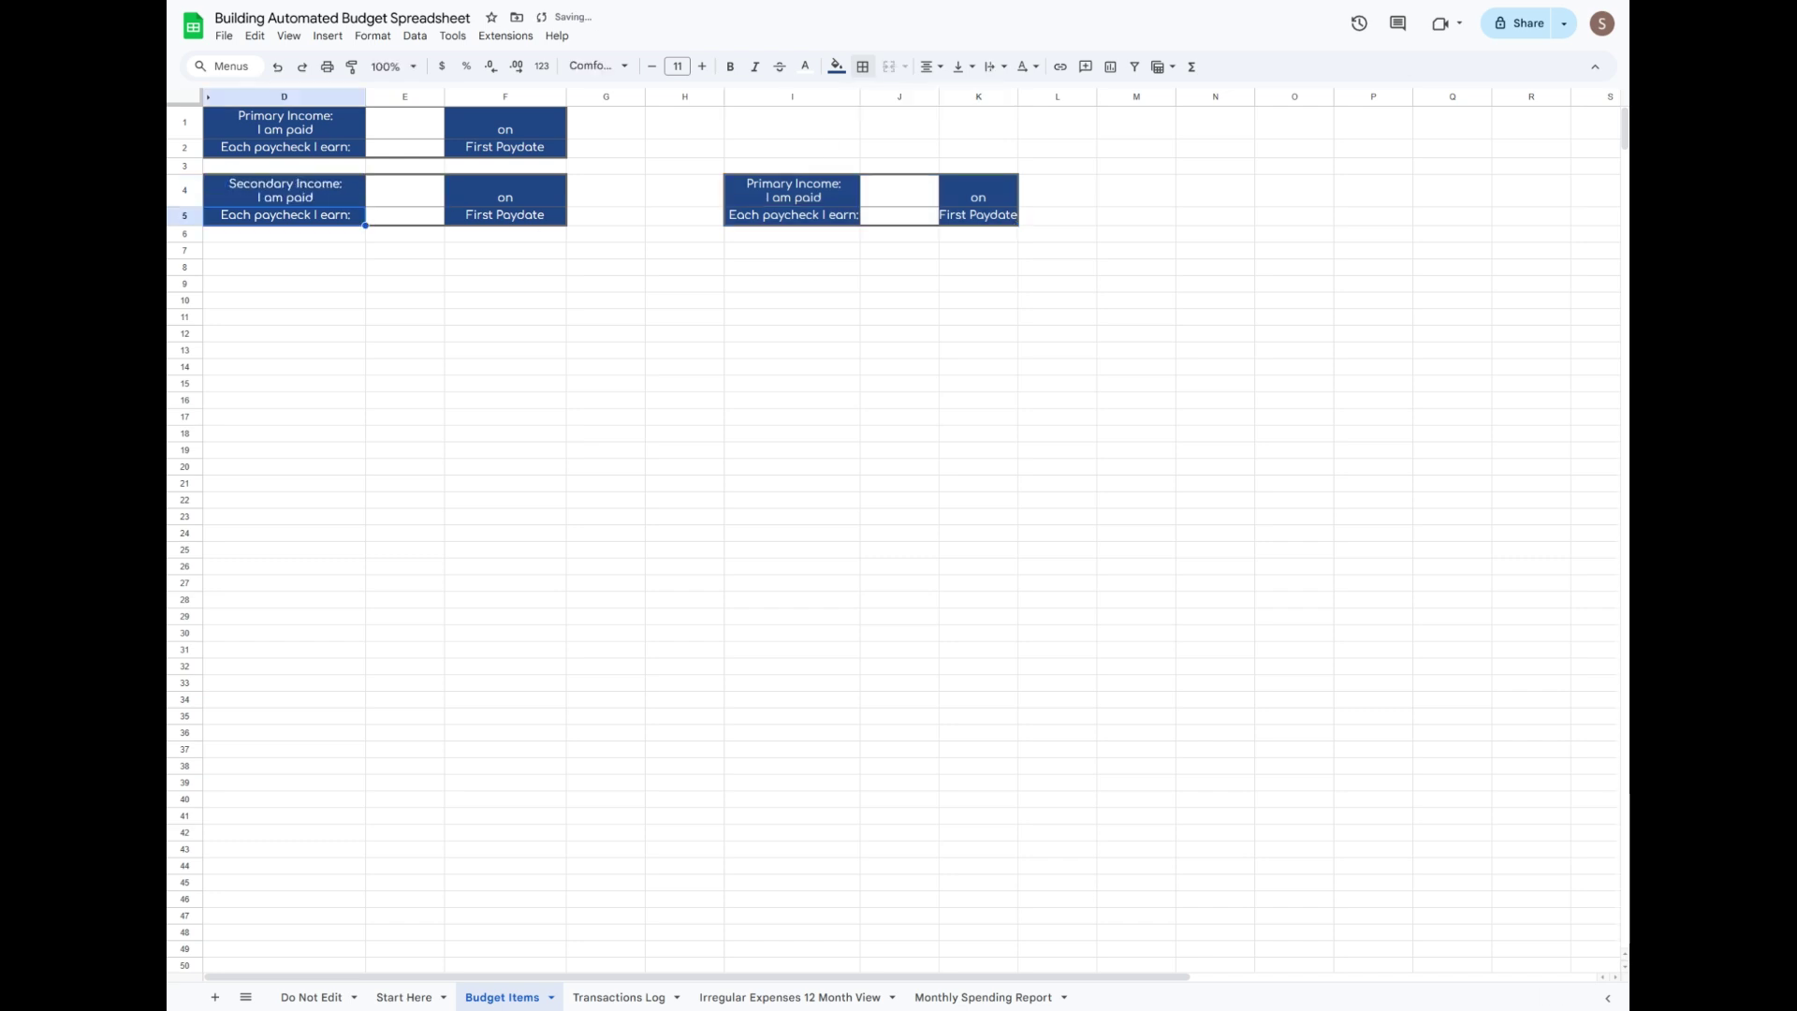
Change "Primary" to "Tertiary" in cell I4 and widen column K to fit the block's labels.
double_click(760, 190)
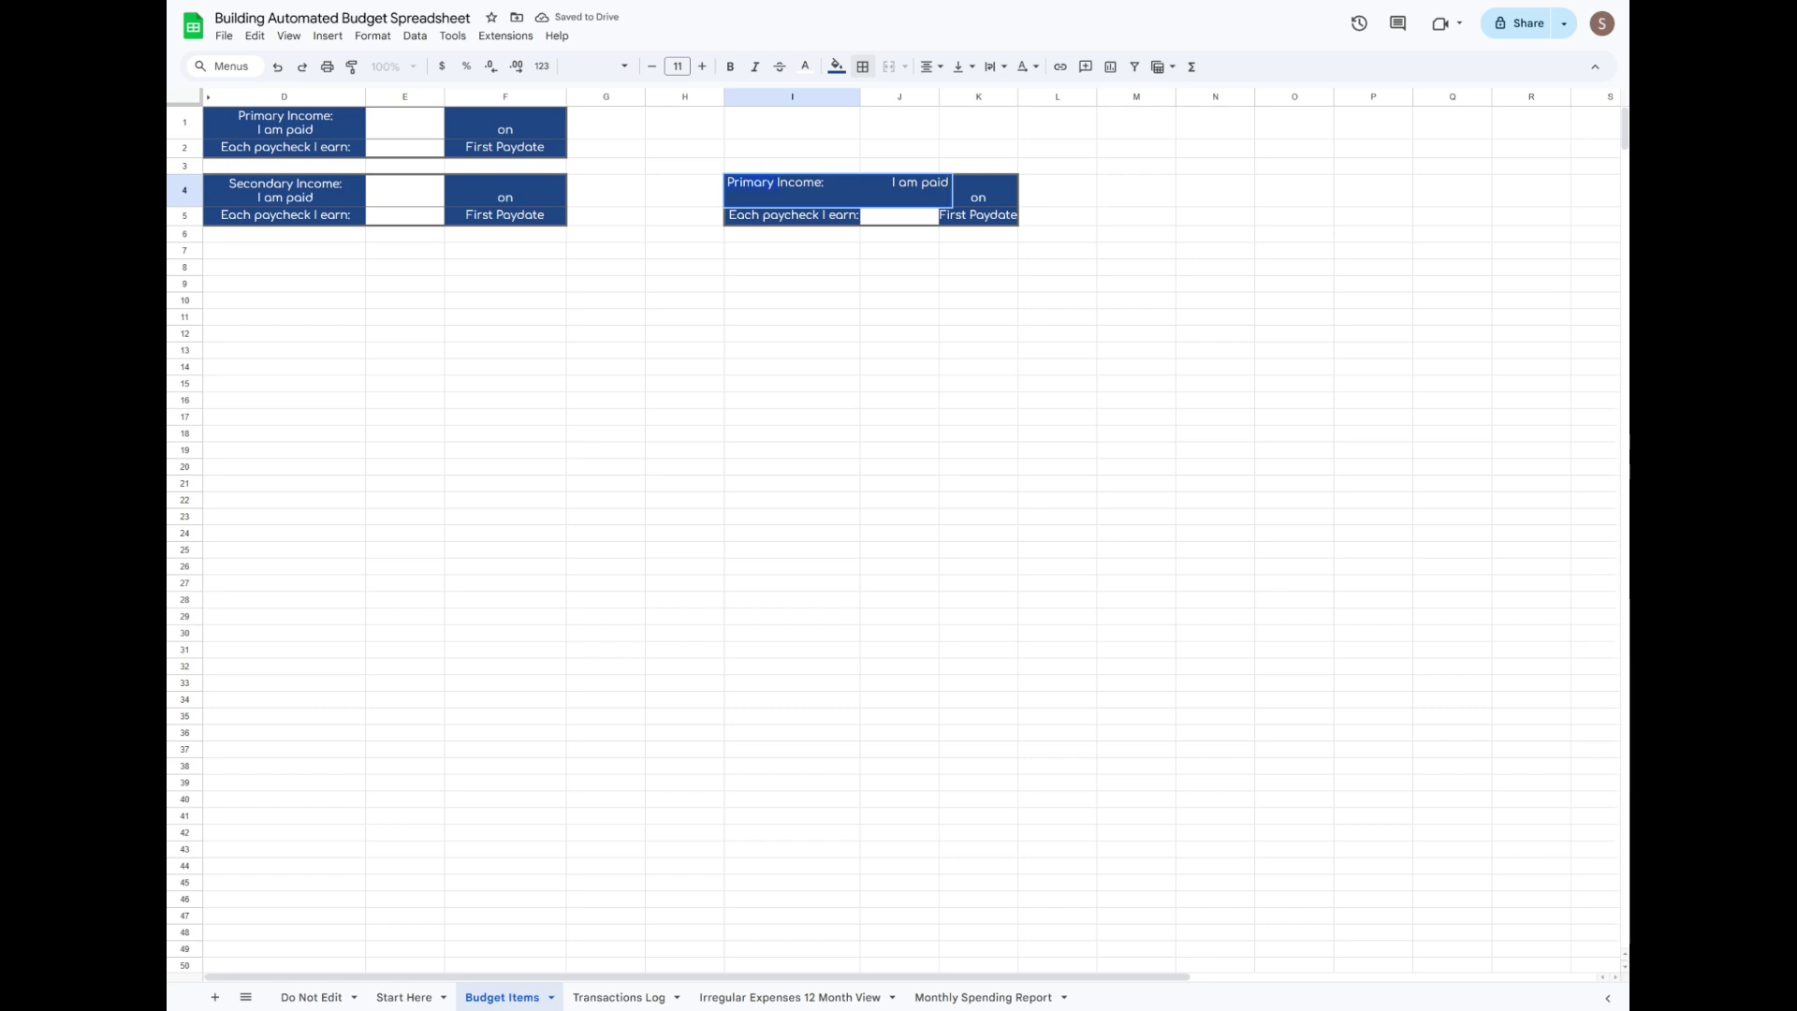
type("Tertiary")
key("Return")
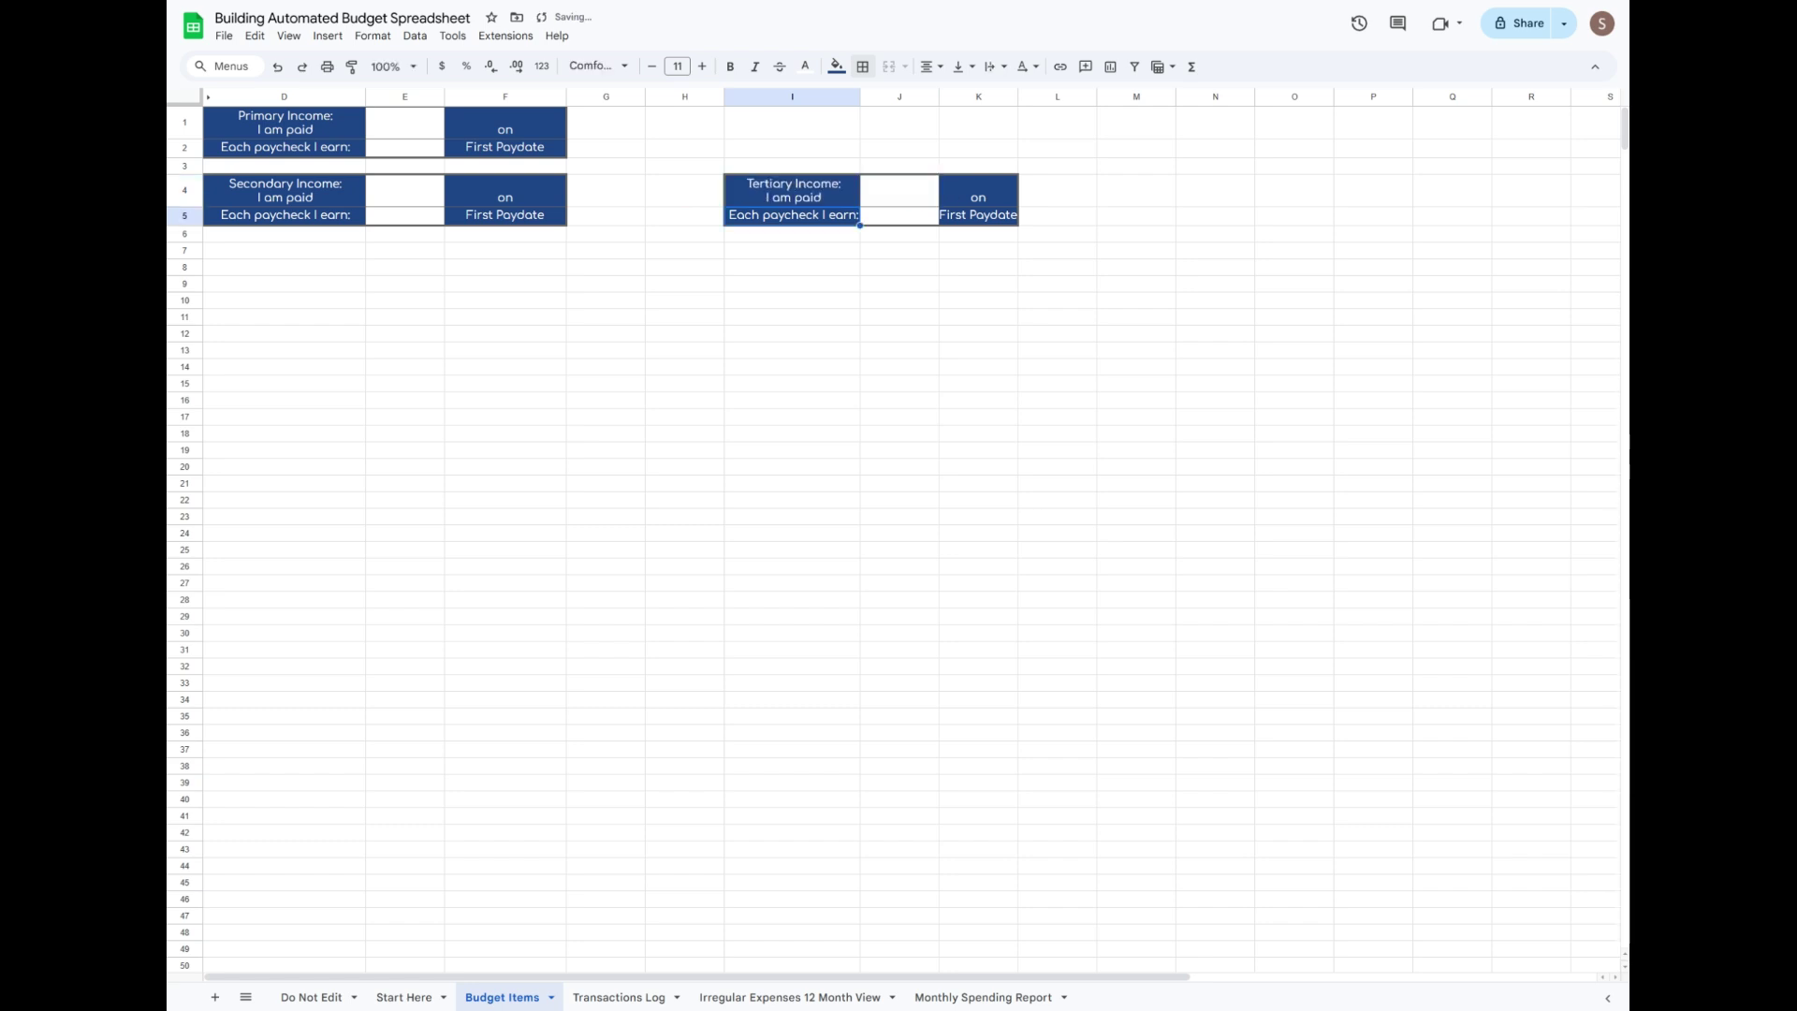
left_click(1015, 269)
left_click_drag(1018, 96, 1059, 96)
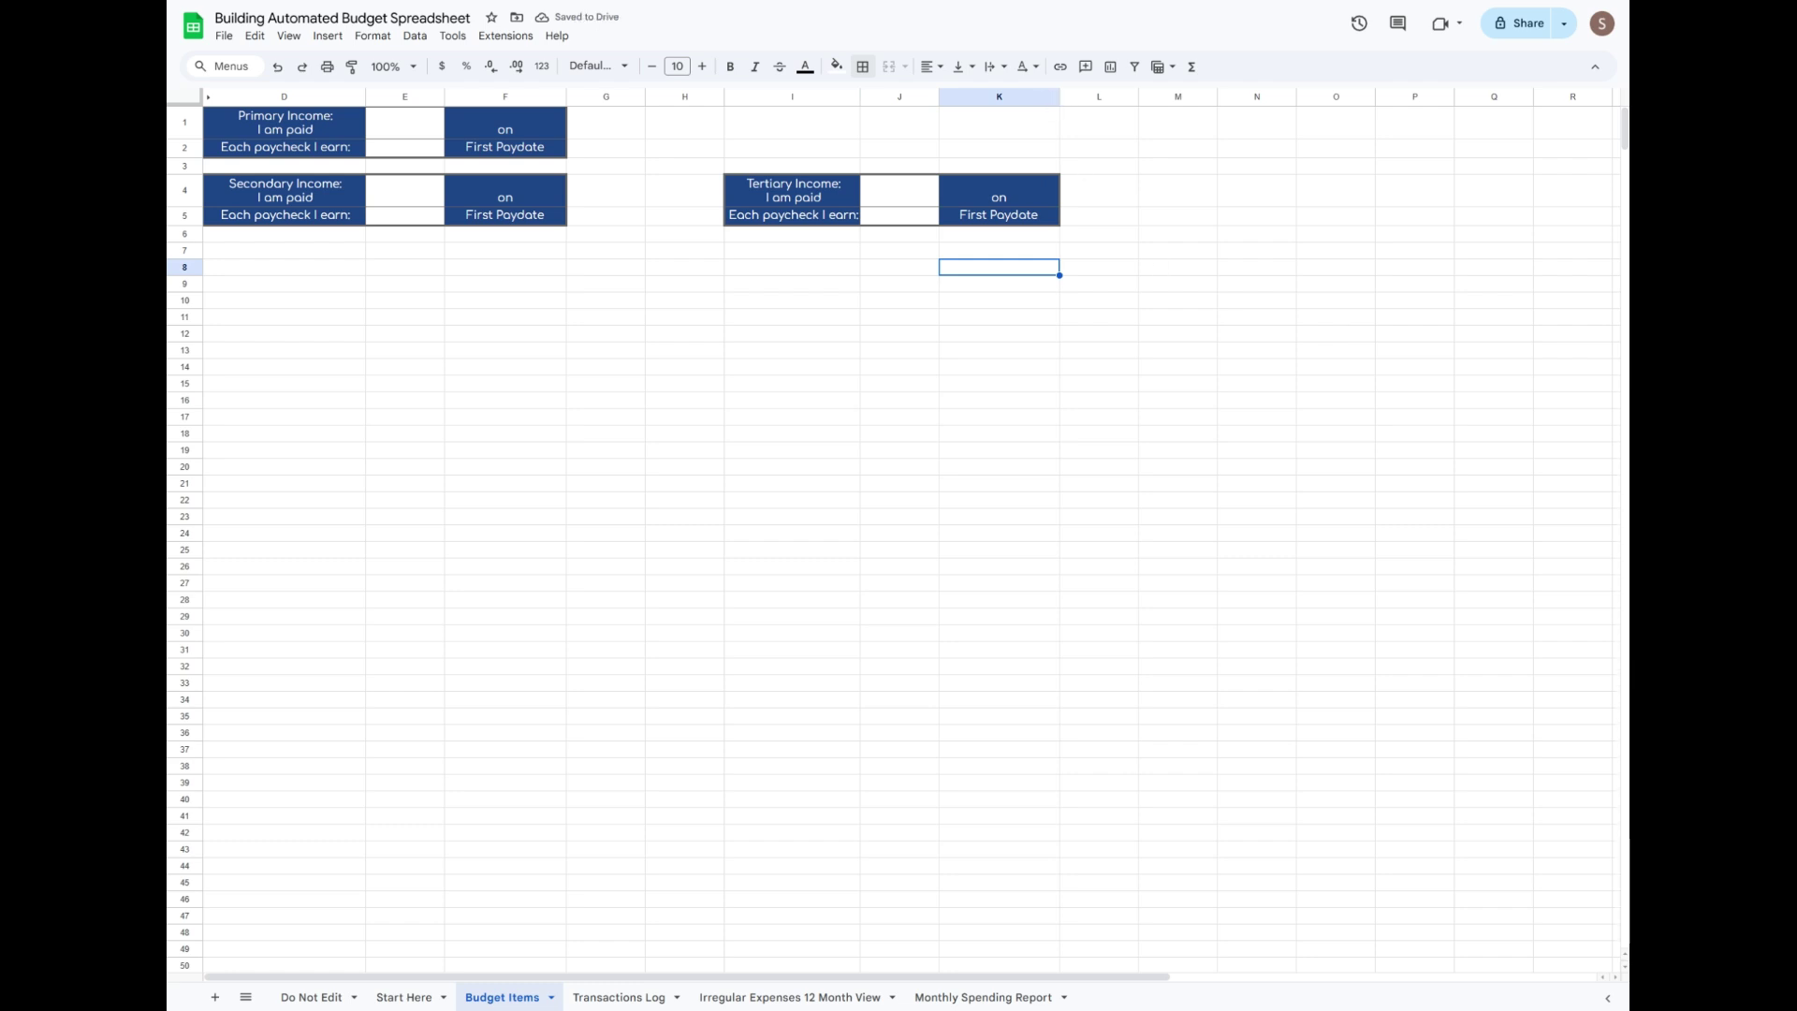
Merge K1:K2 and I1:J2, and enter "Planned Monthly Savings Contribution:" in the merged I1:J2 cell.
left_click_drag(748, 122, 973, 148)
left_click(889, 67)
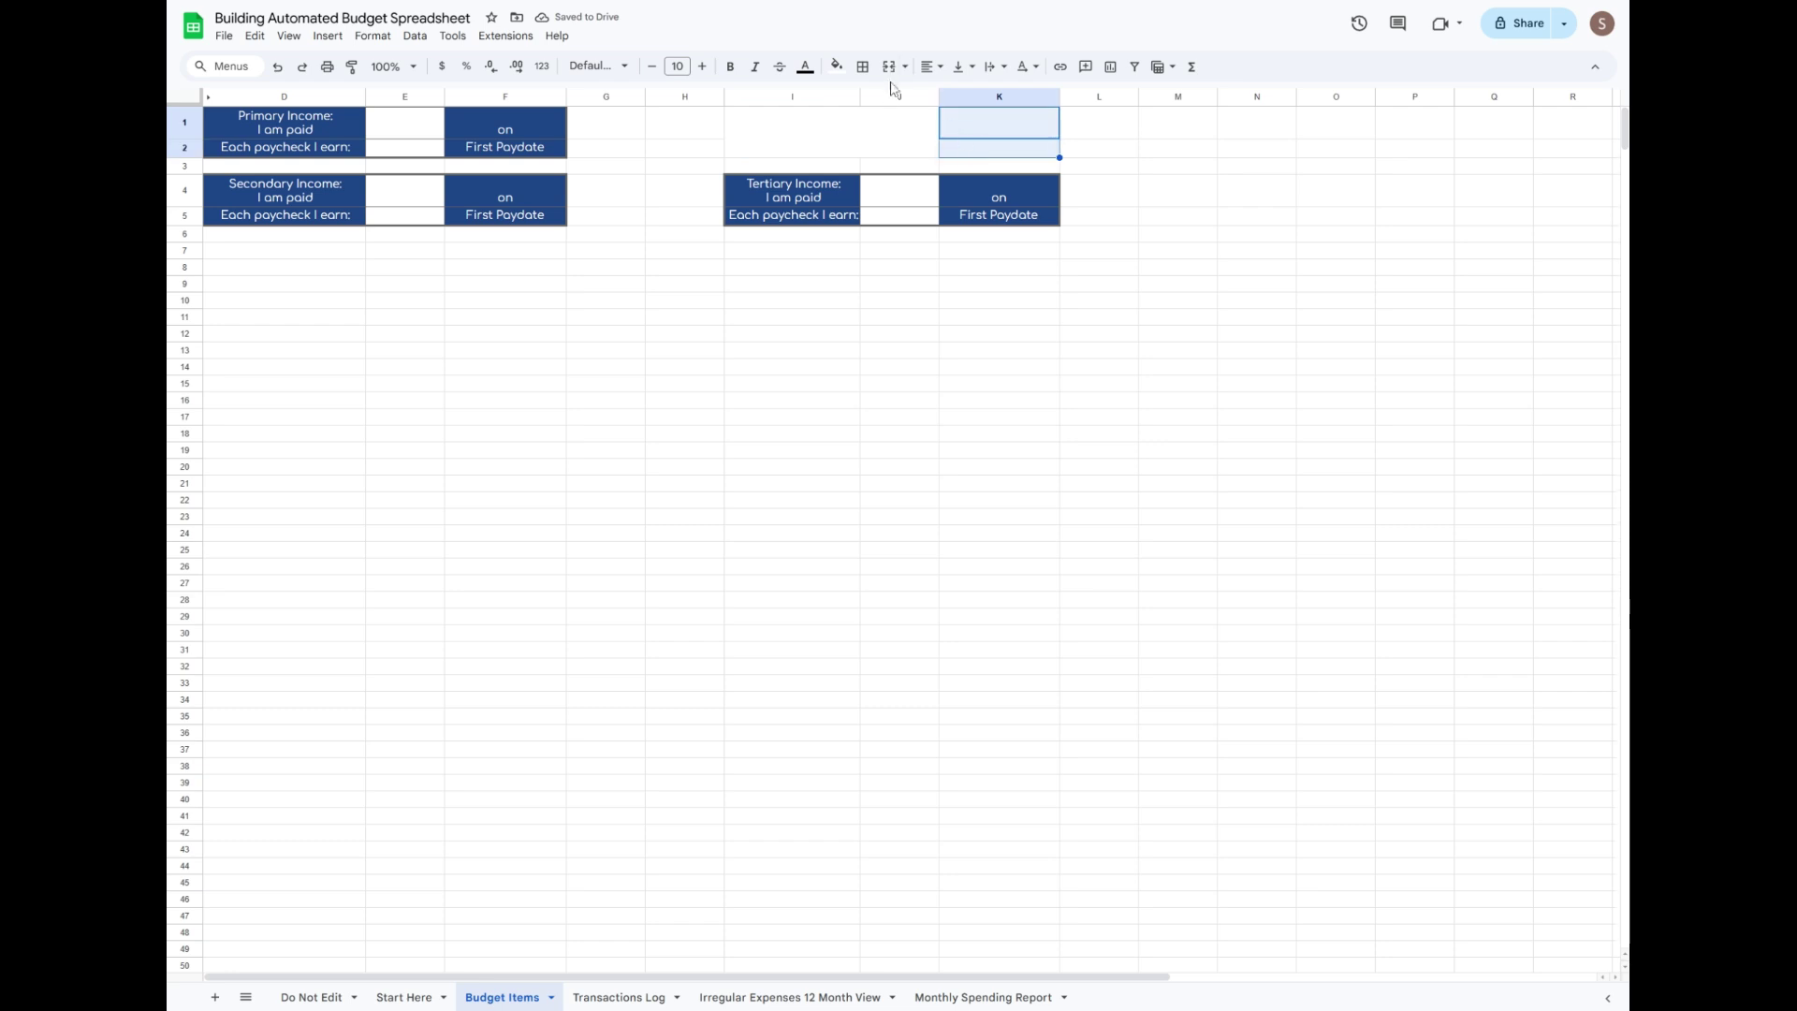
left_click(889, 67)
left_click(866, 150)
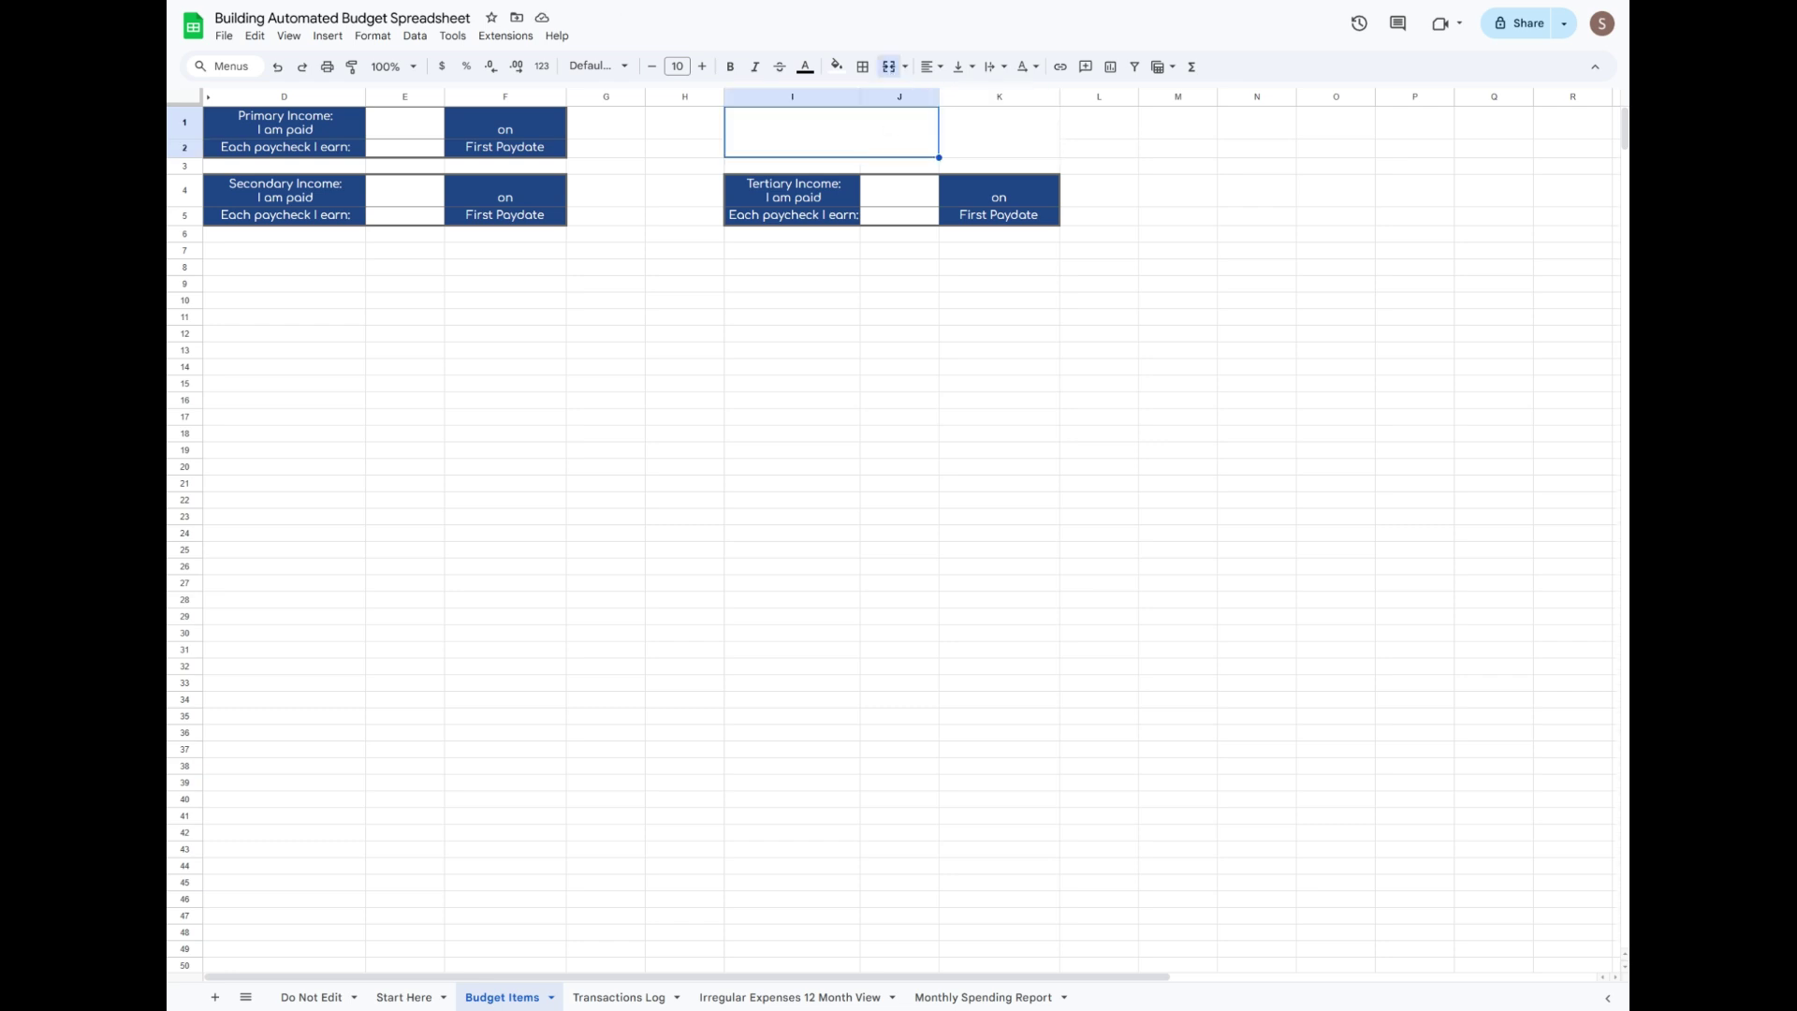
type("Planned Monthly Savings Contribution")
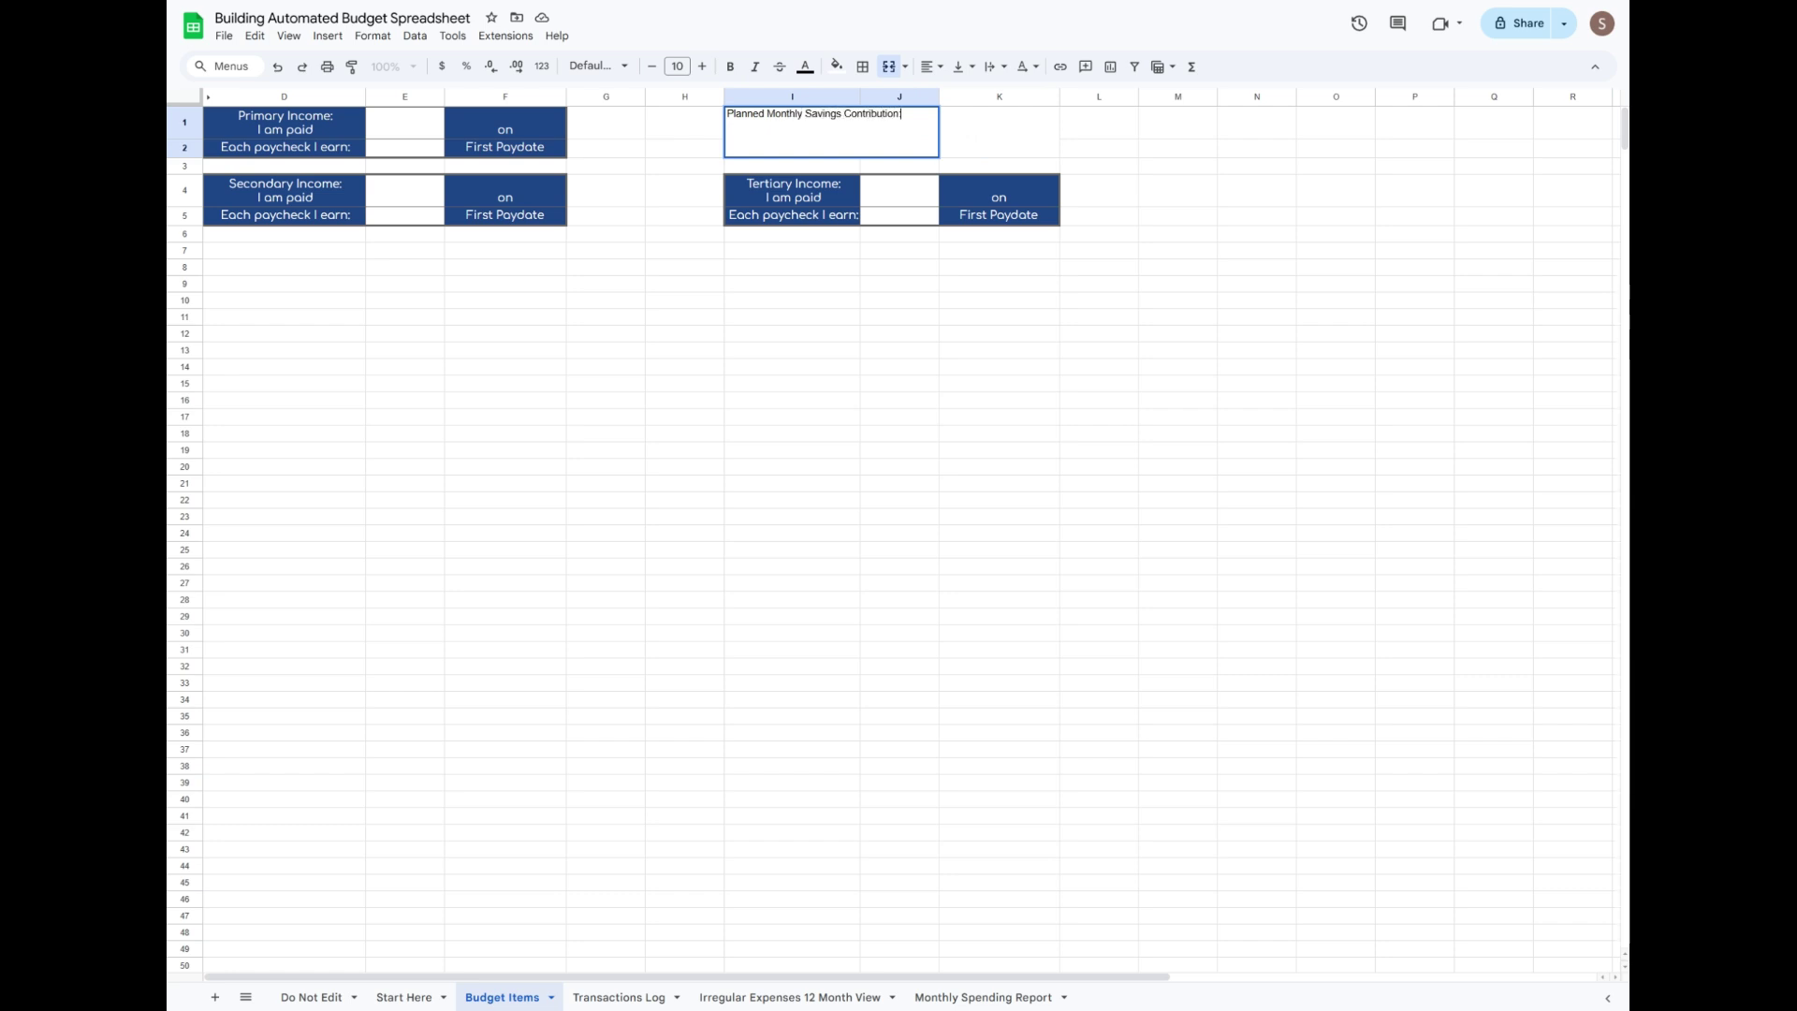
key("ctrl+Return")
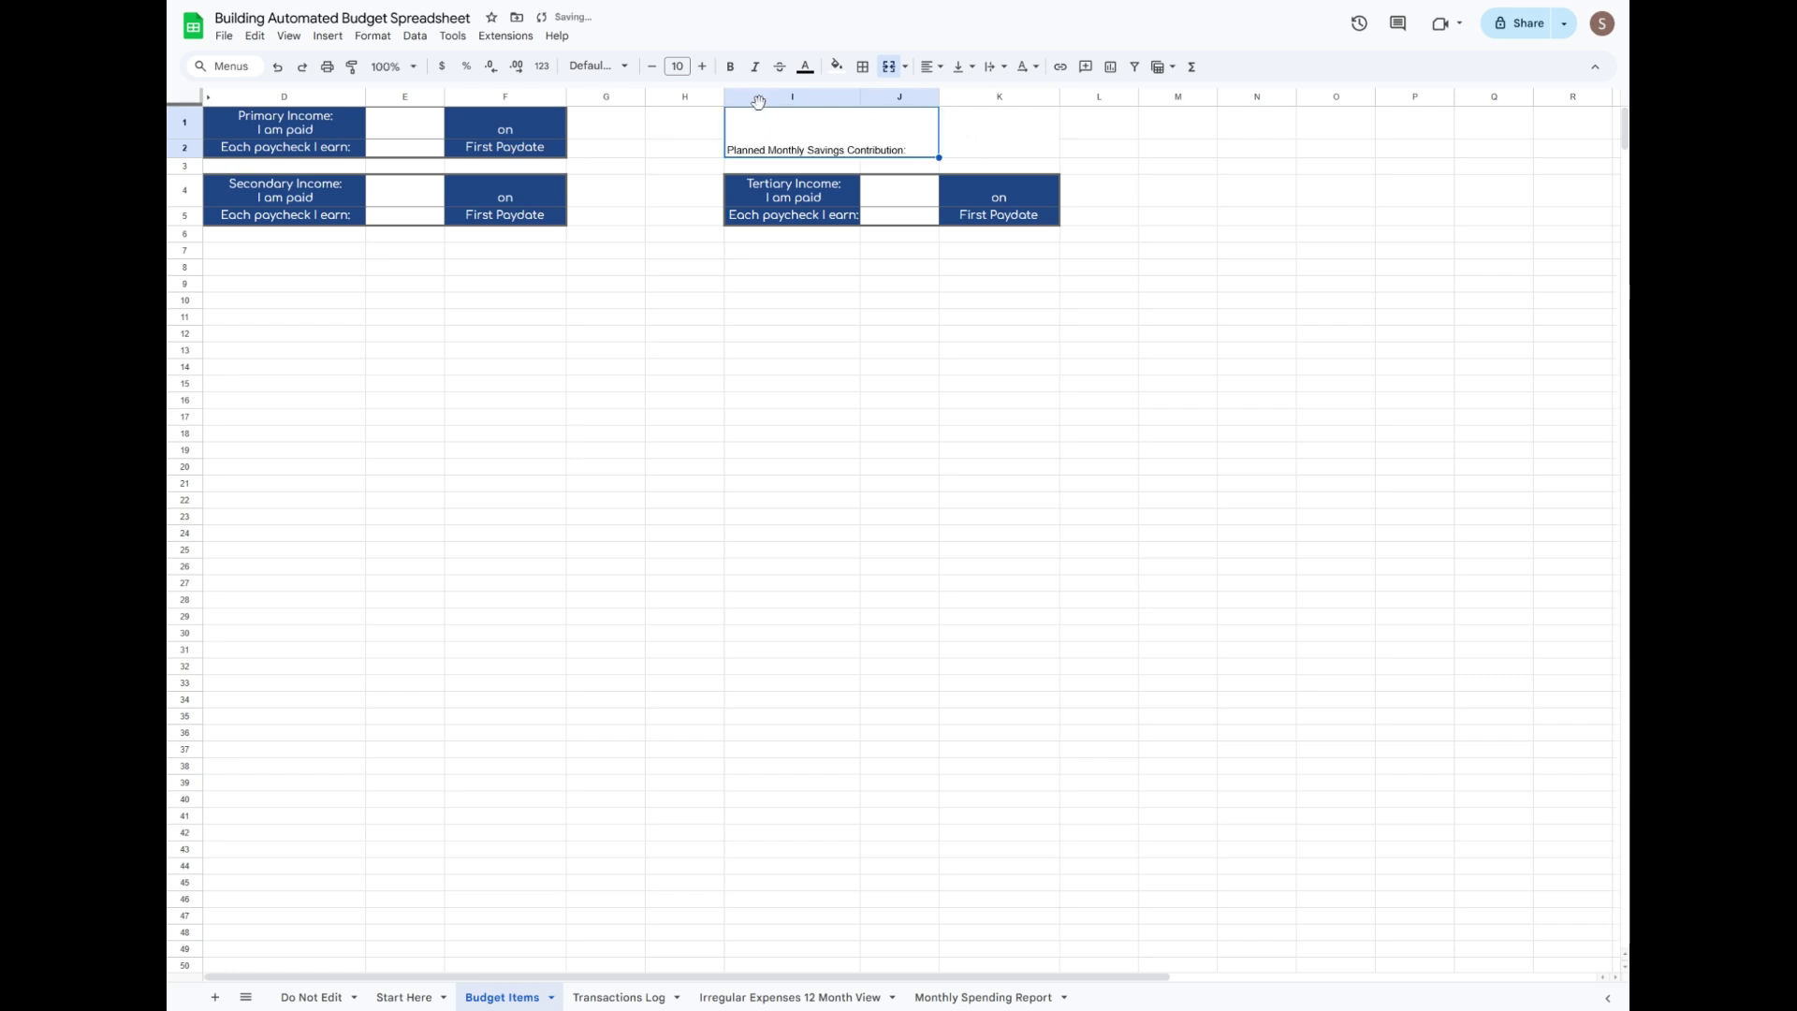
Copy the tertiary income label's formatting to the savings contribution label and fill it dark green.
left_click(783, 192)
left_click(351, 67)
left_click(861, 139)
left_click(837, 66)
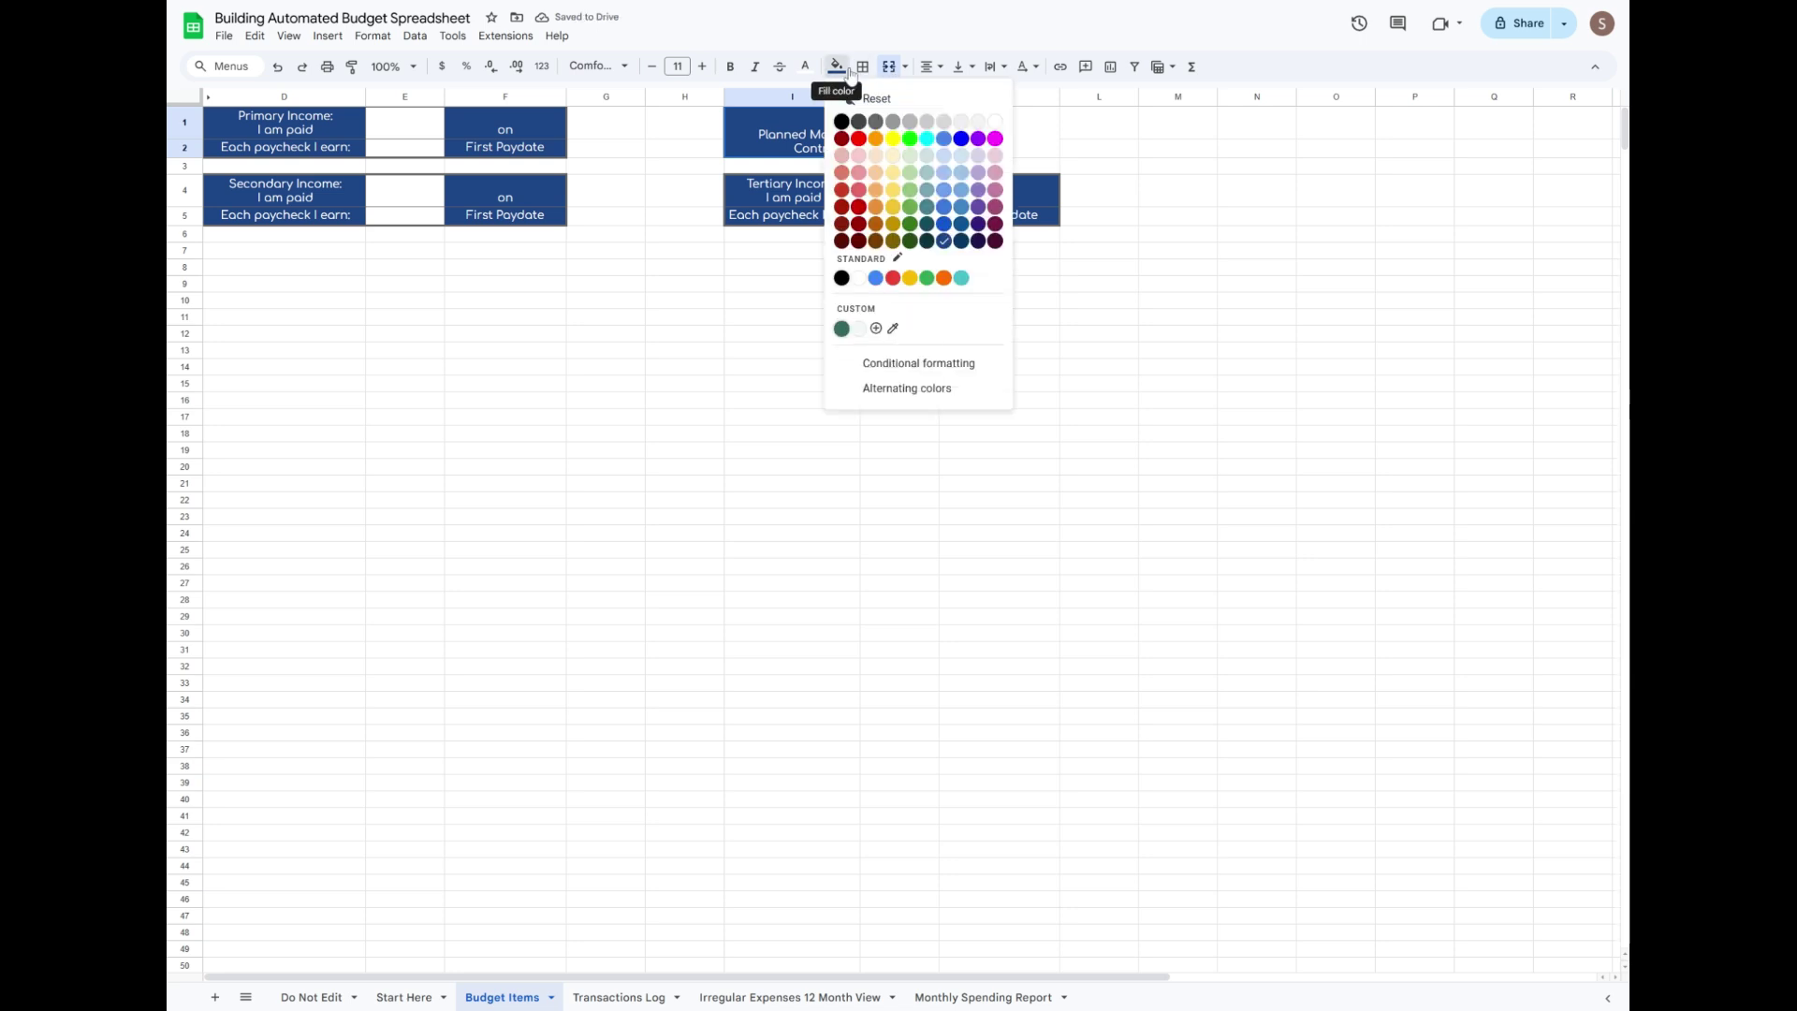
left_click(910, 234)
left_click(894, 271)
left_click(1215, 298)
Center the savings contribution label vertically and add an outer border around I1:K2.
left_click(874, 132)
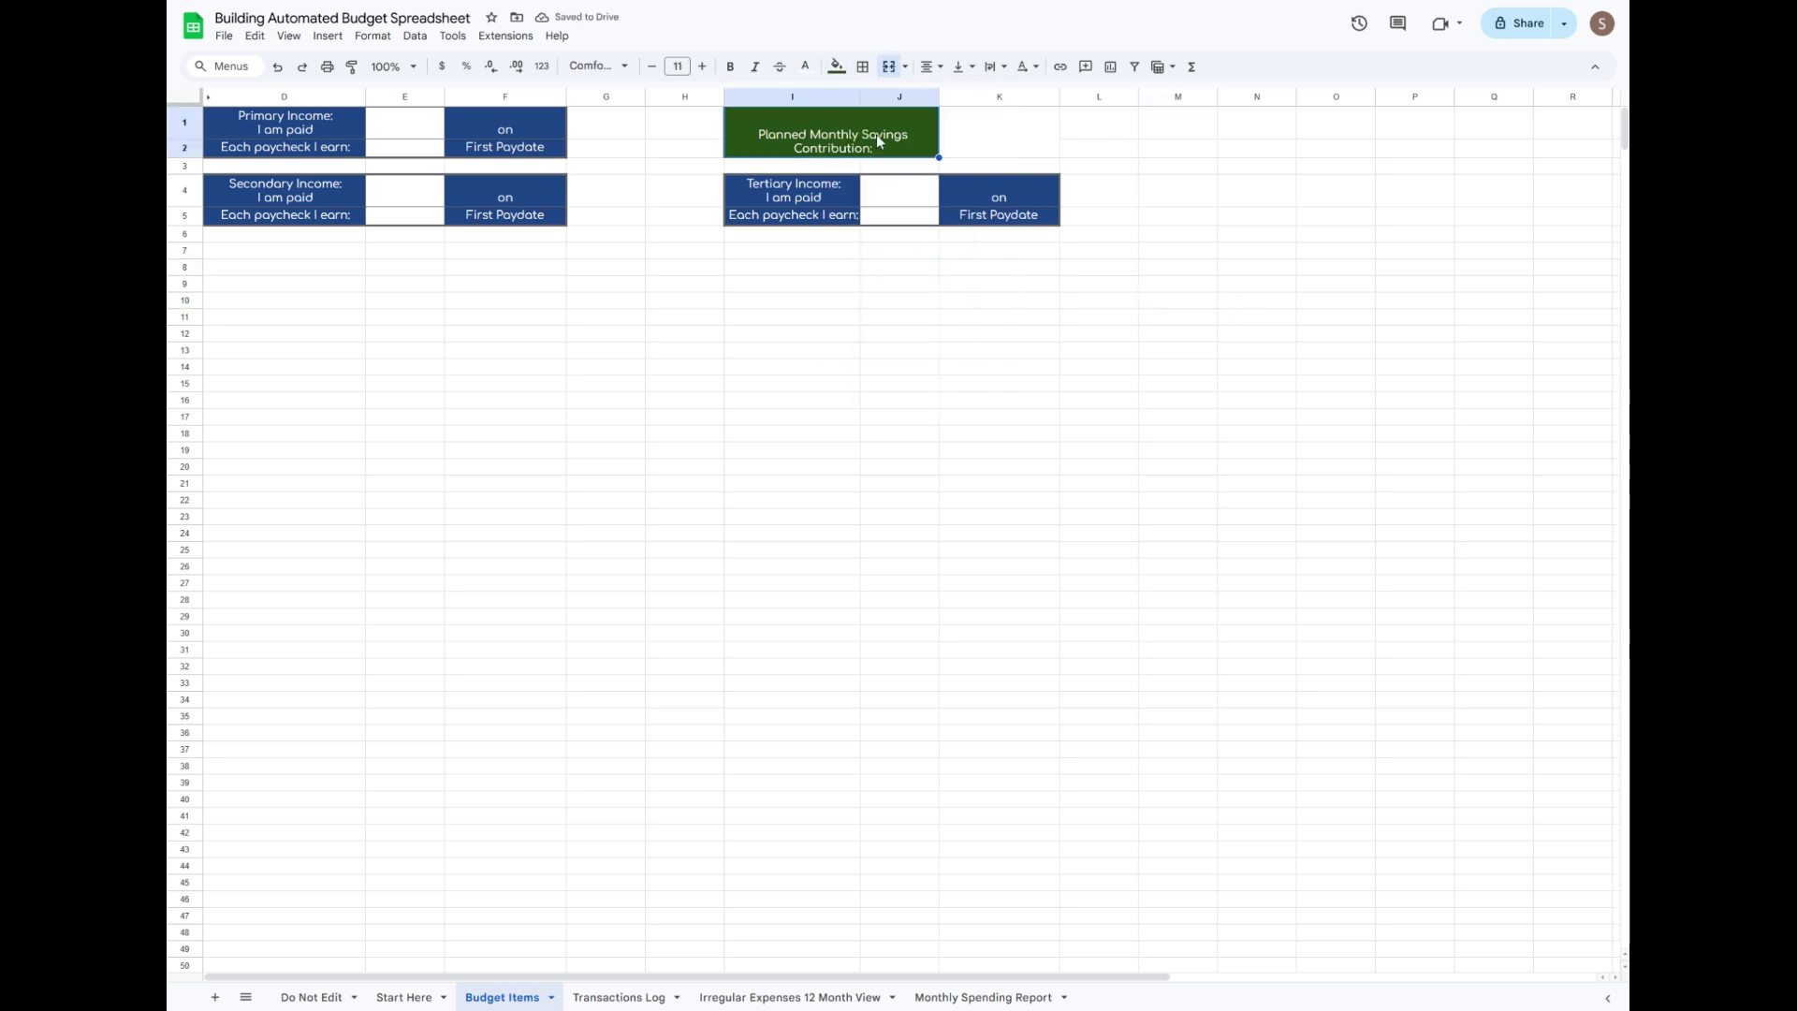
left_click(961, 67)
left_click(984, 104)
left_click(1177, 234)
left_click_drag(833, 131, 1021, 141)
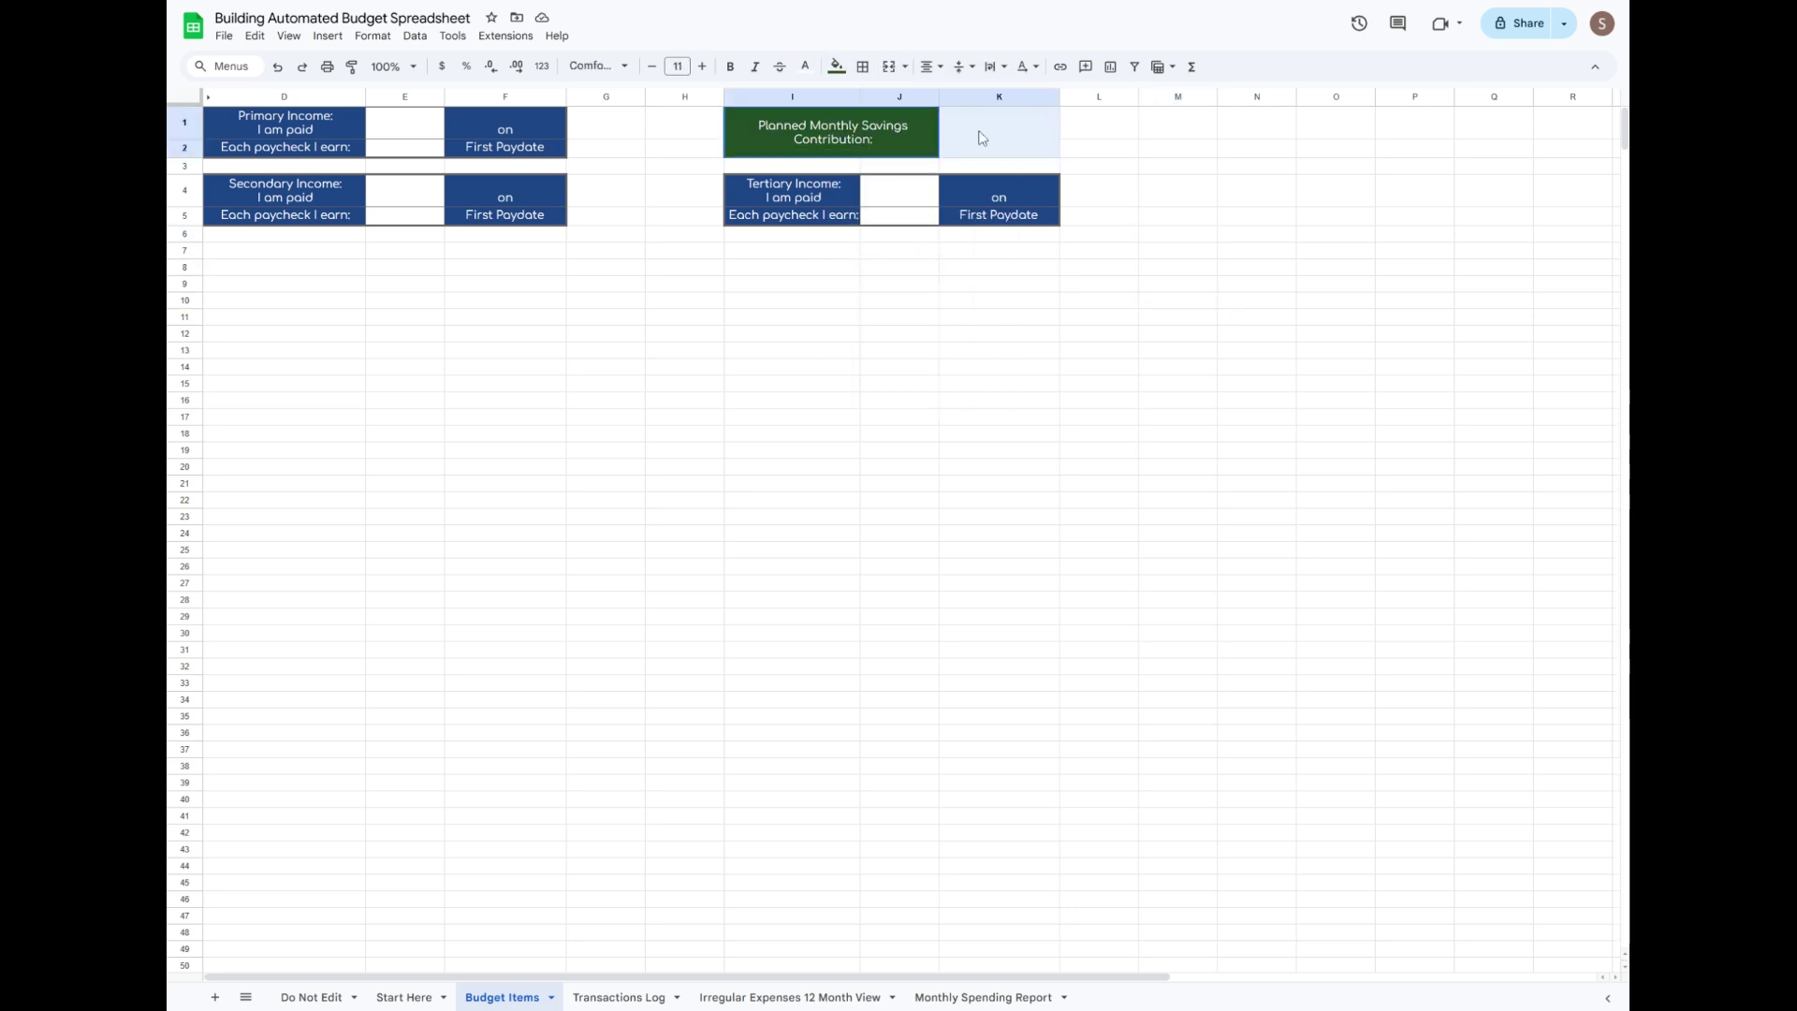
left_click(863, 66)
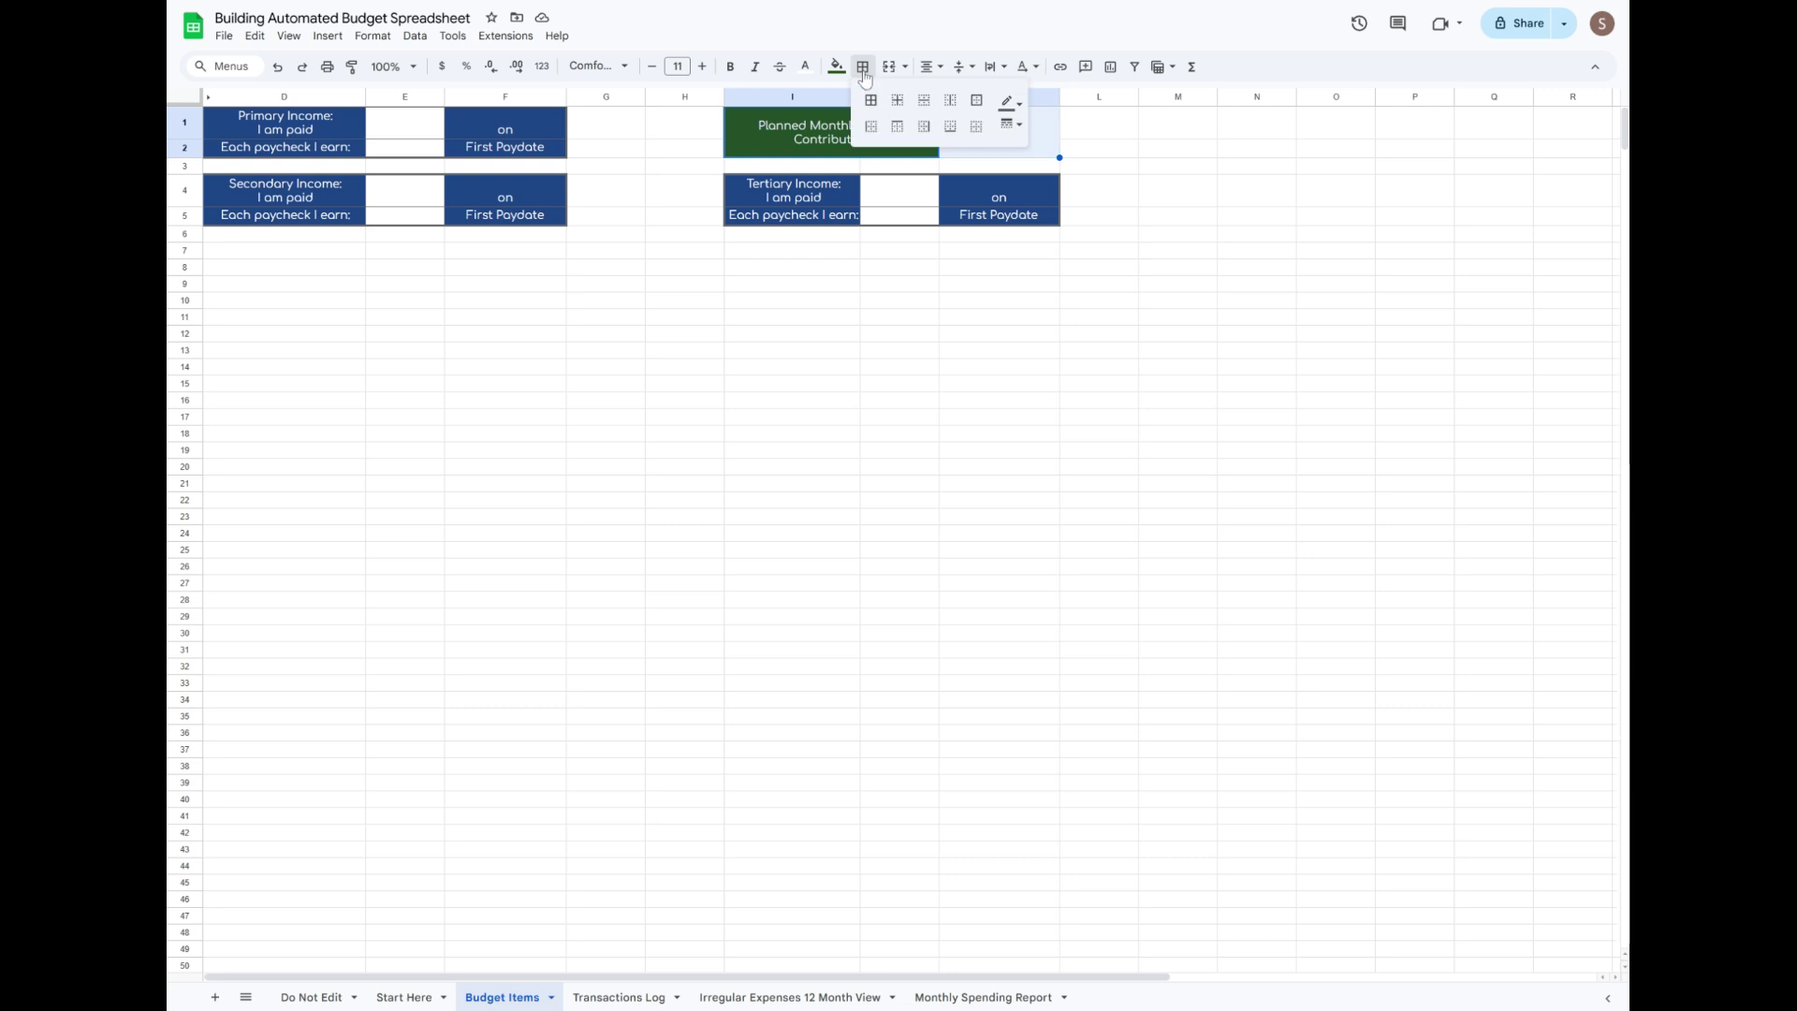
left_click(976, 100)
left_click(1052, 339)
Fill D7:N12 with dark blue and copy the formatting of the secondary income label onto the range.
left_click_drag(268, 251, 1243, 346)
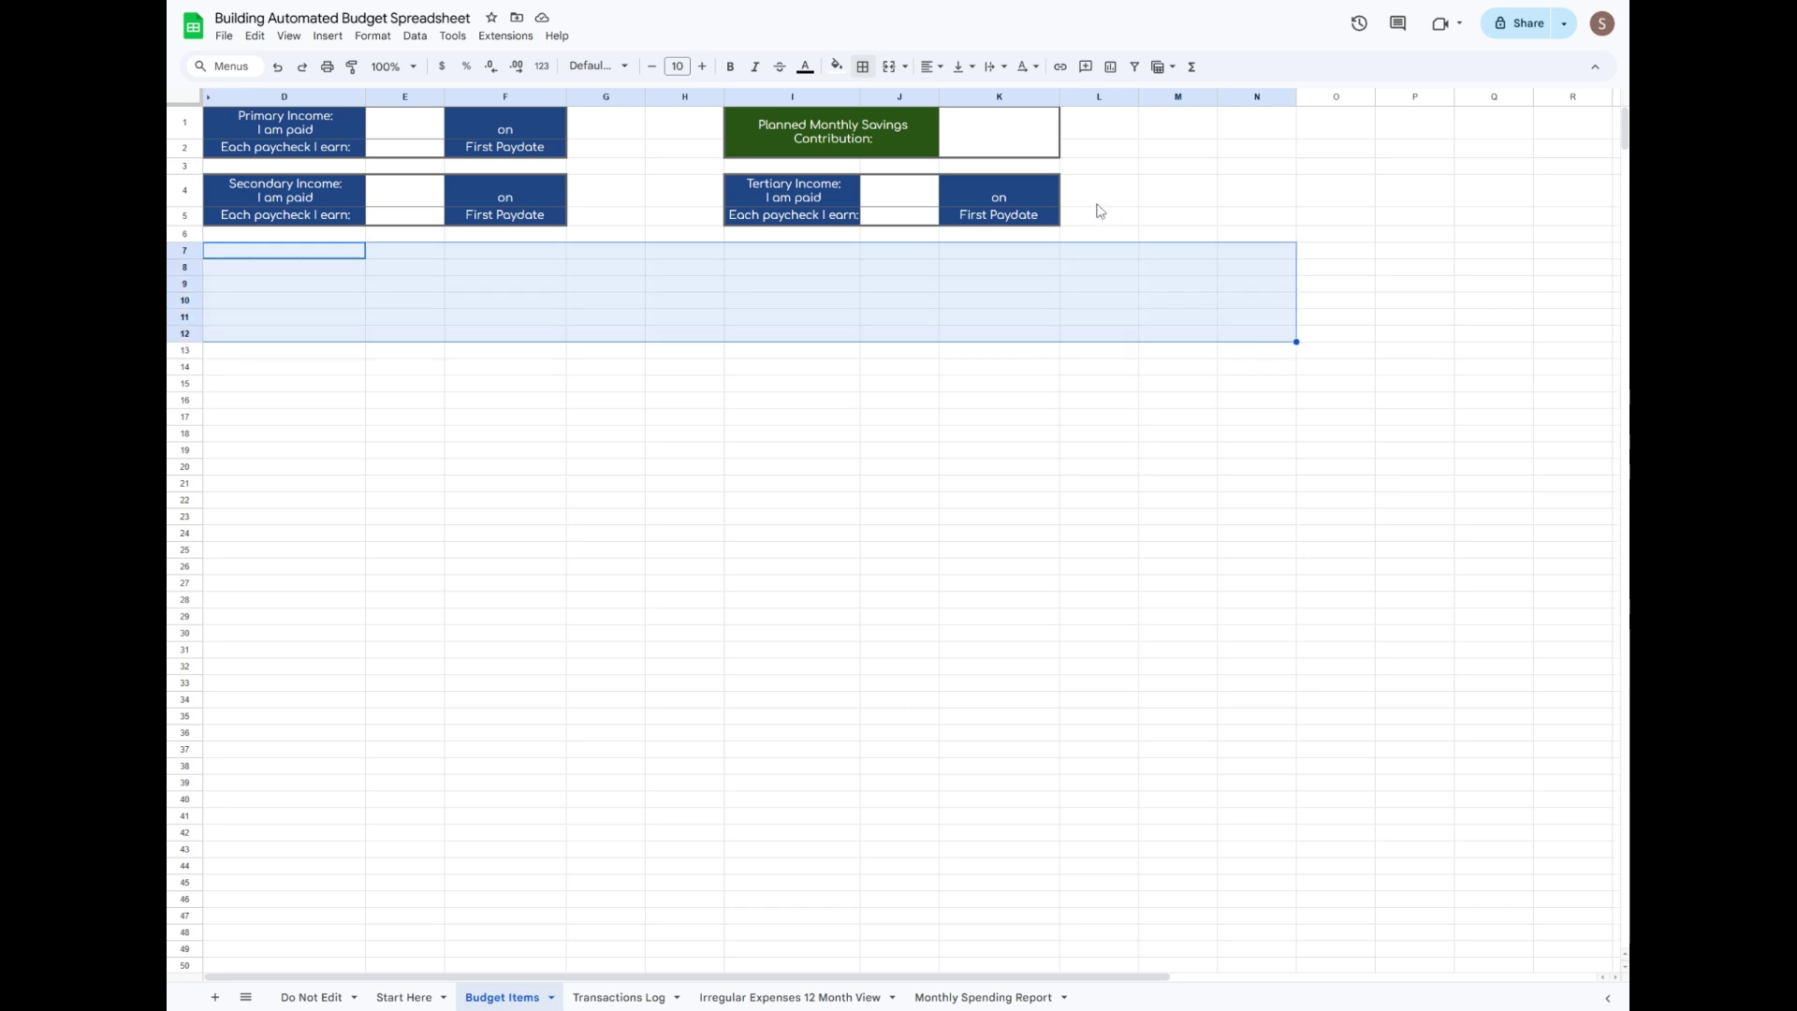
left_click(837, 66)
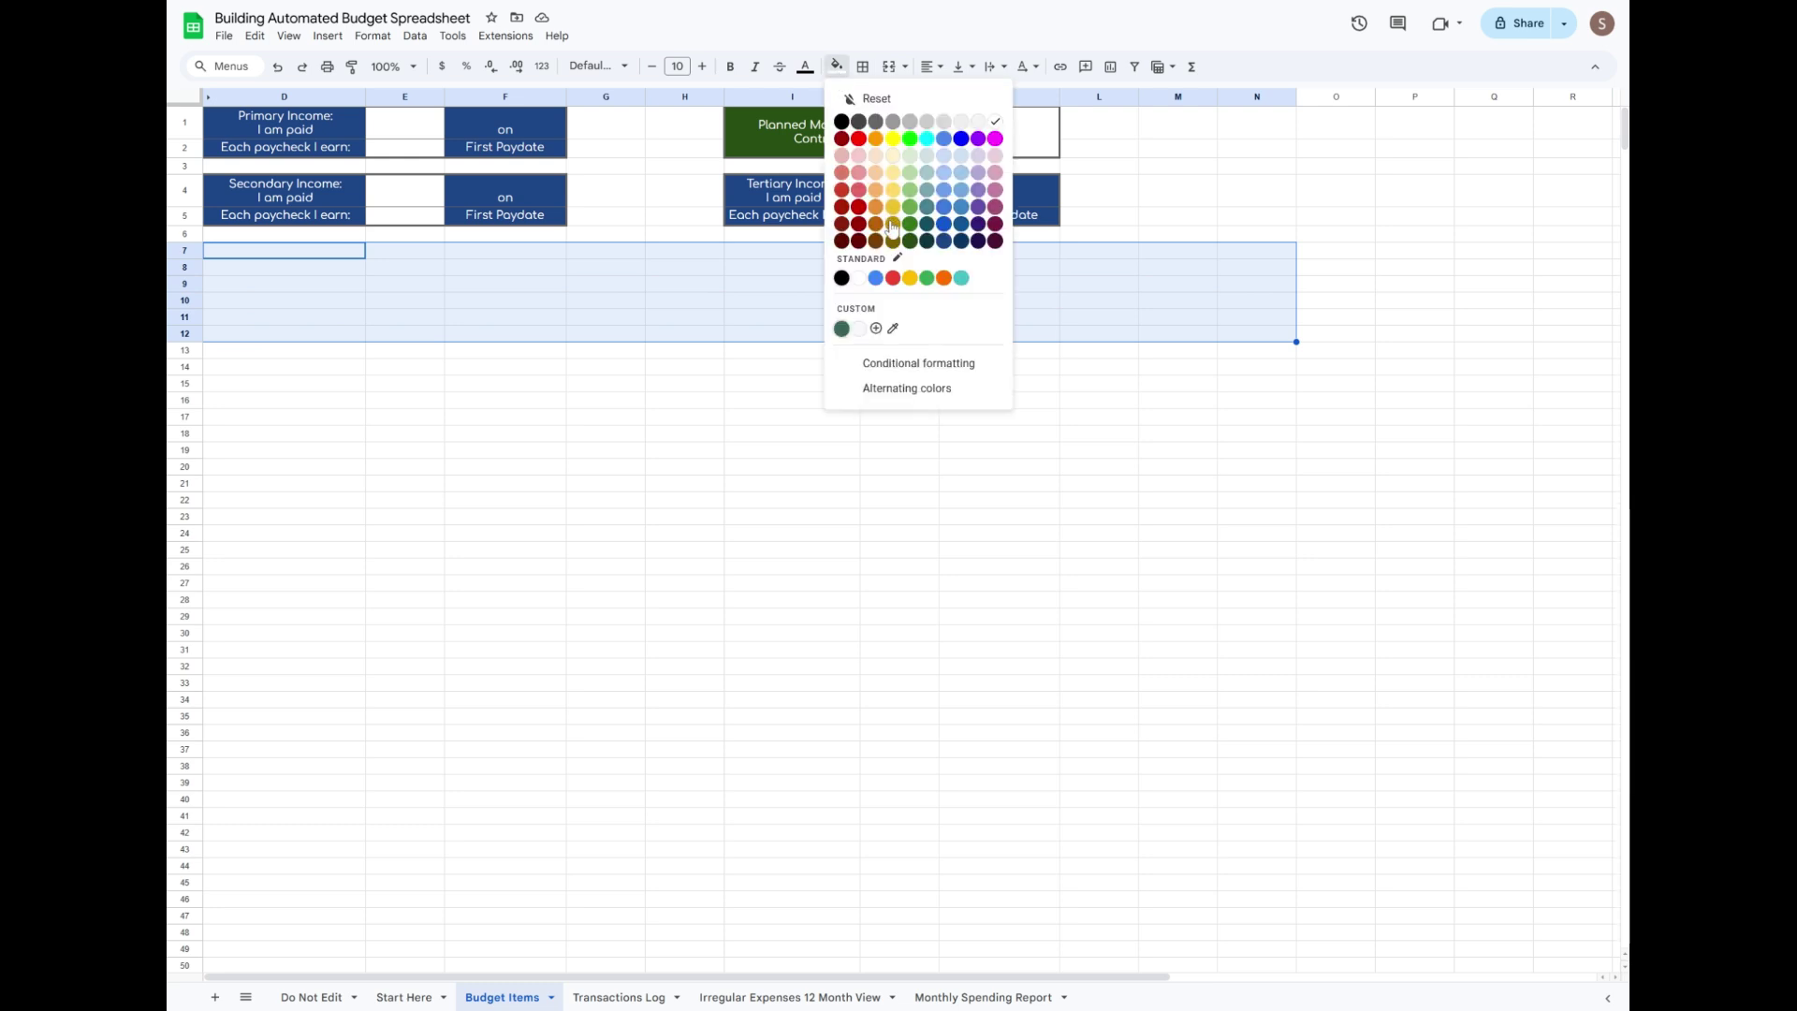
left_click(946, 240)
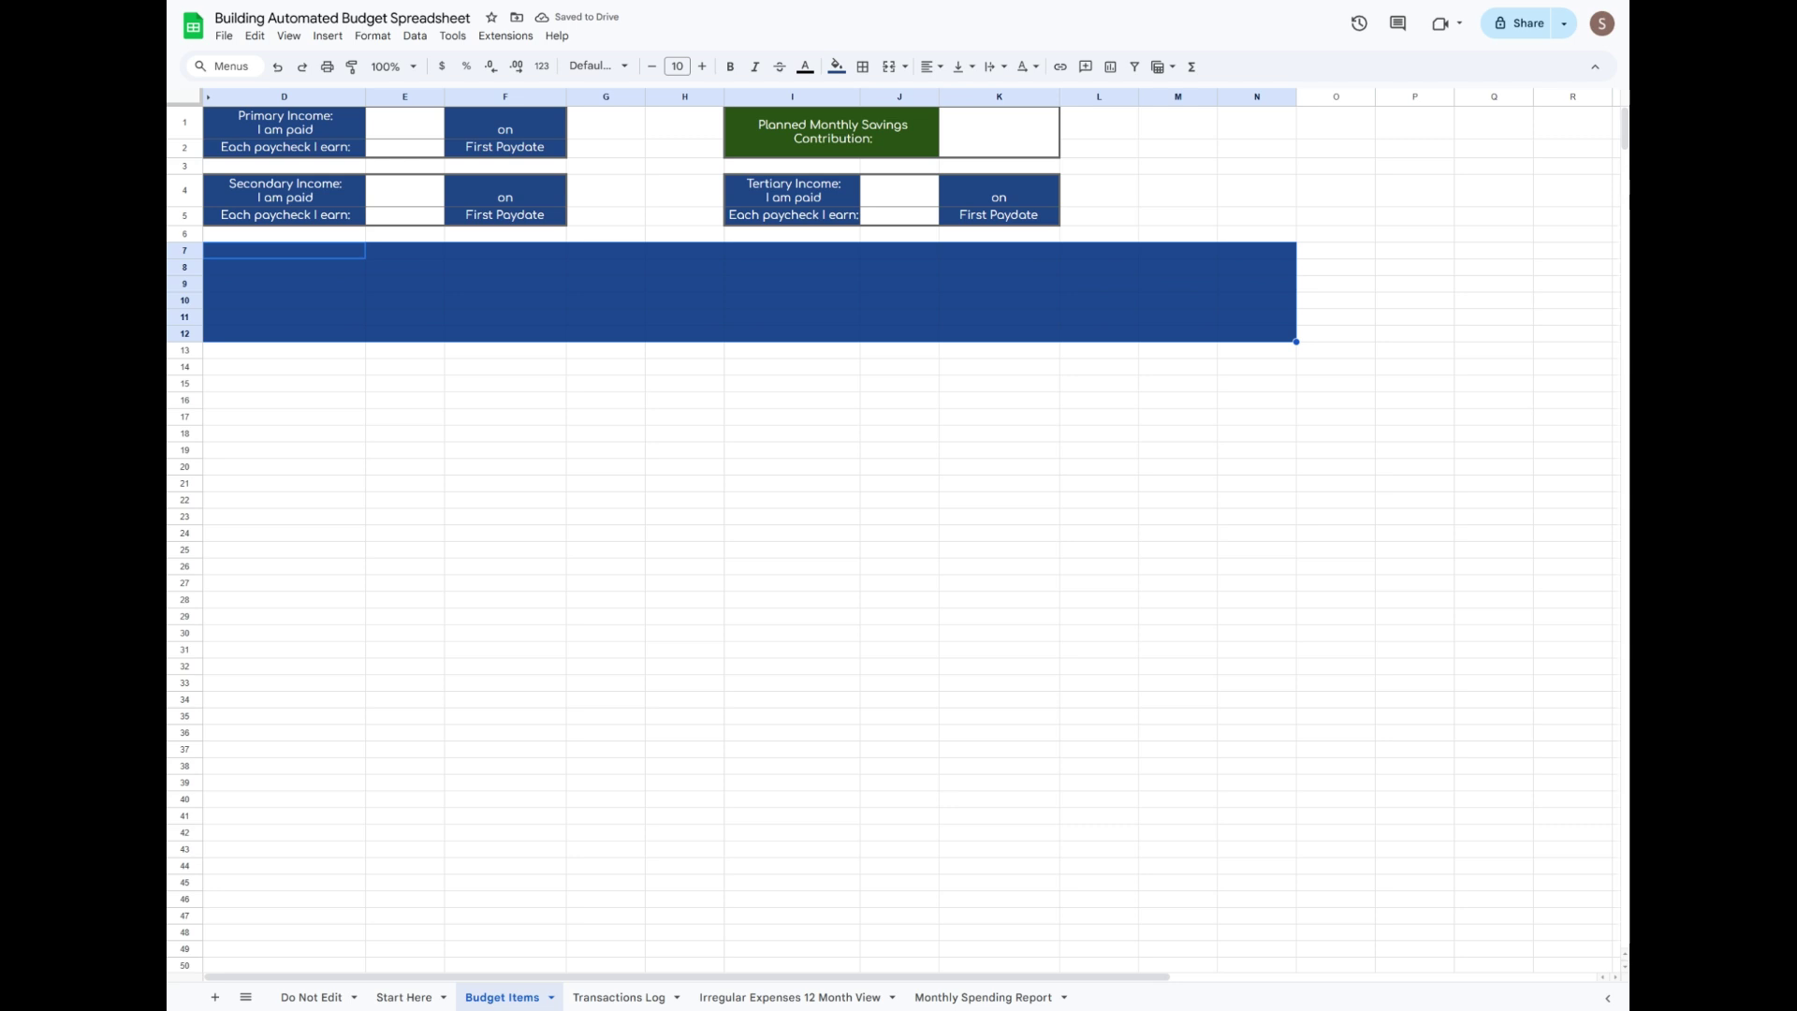
left_click(301, 193)
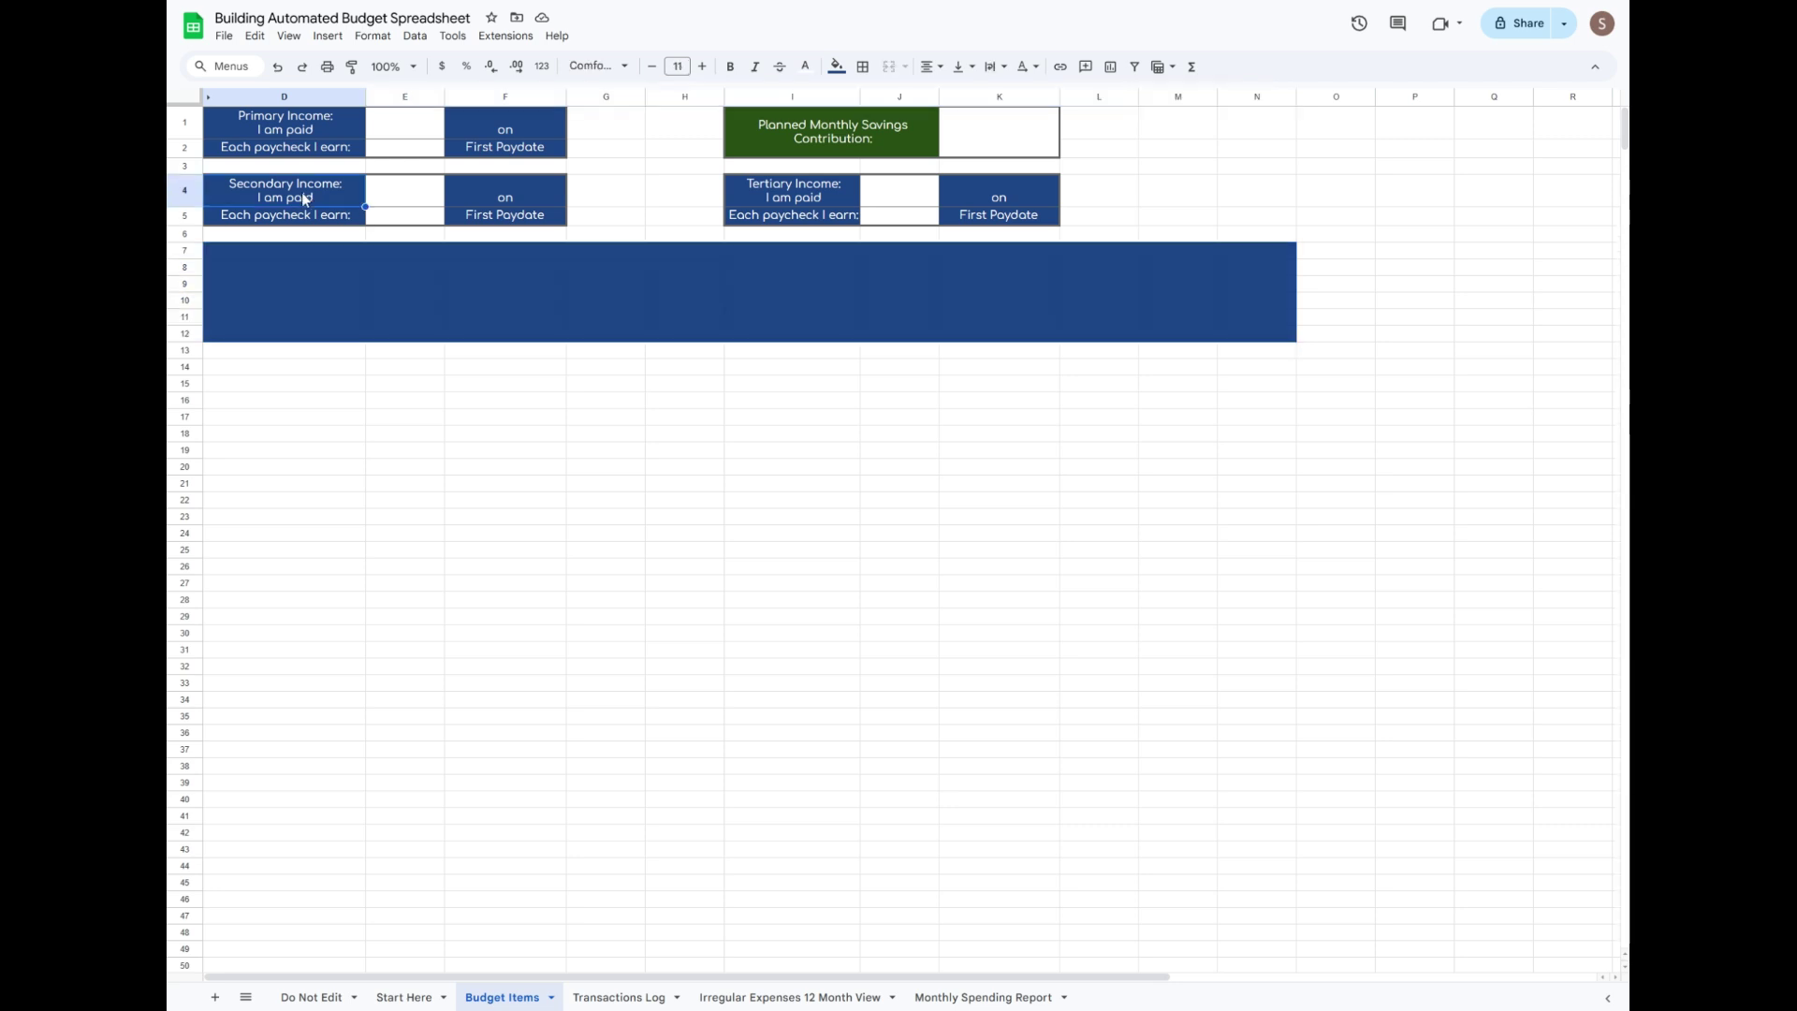
left_click(352, 67)
mouse_move(252, 257)
left_mouse_down()
mouse_move(1265, 268)
mouse_move(1266, 332)
left_mouse_up()
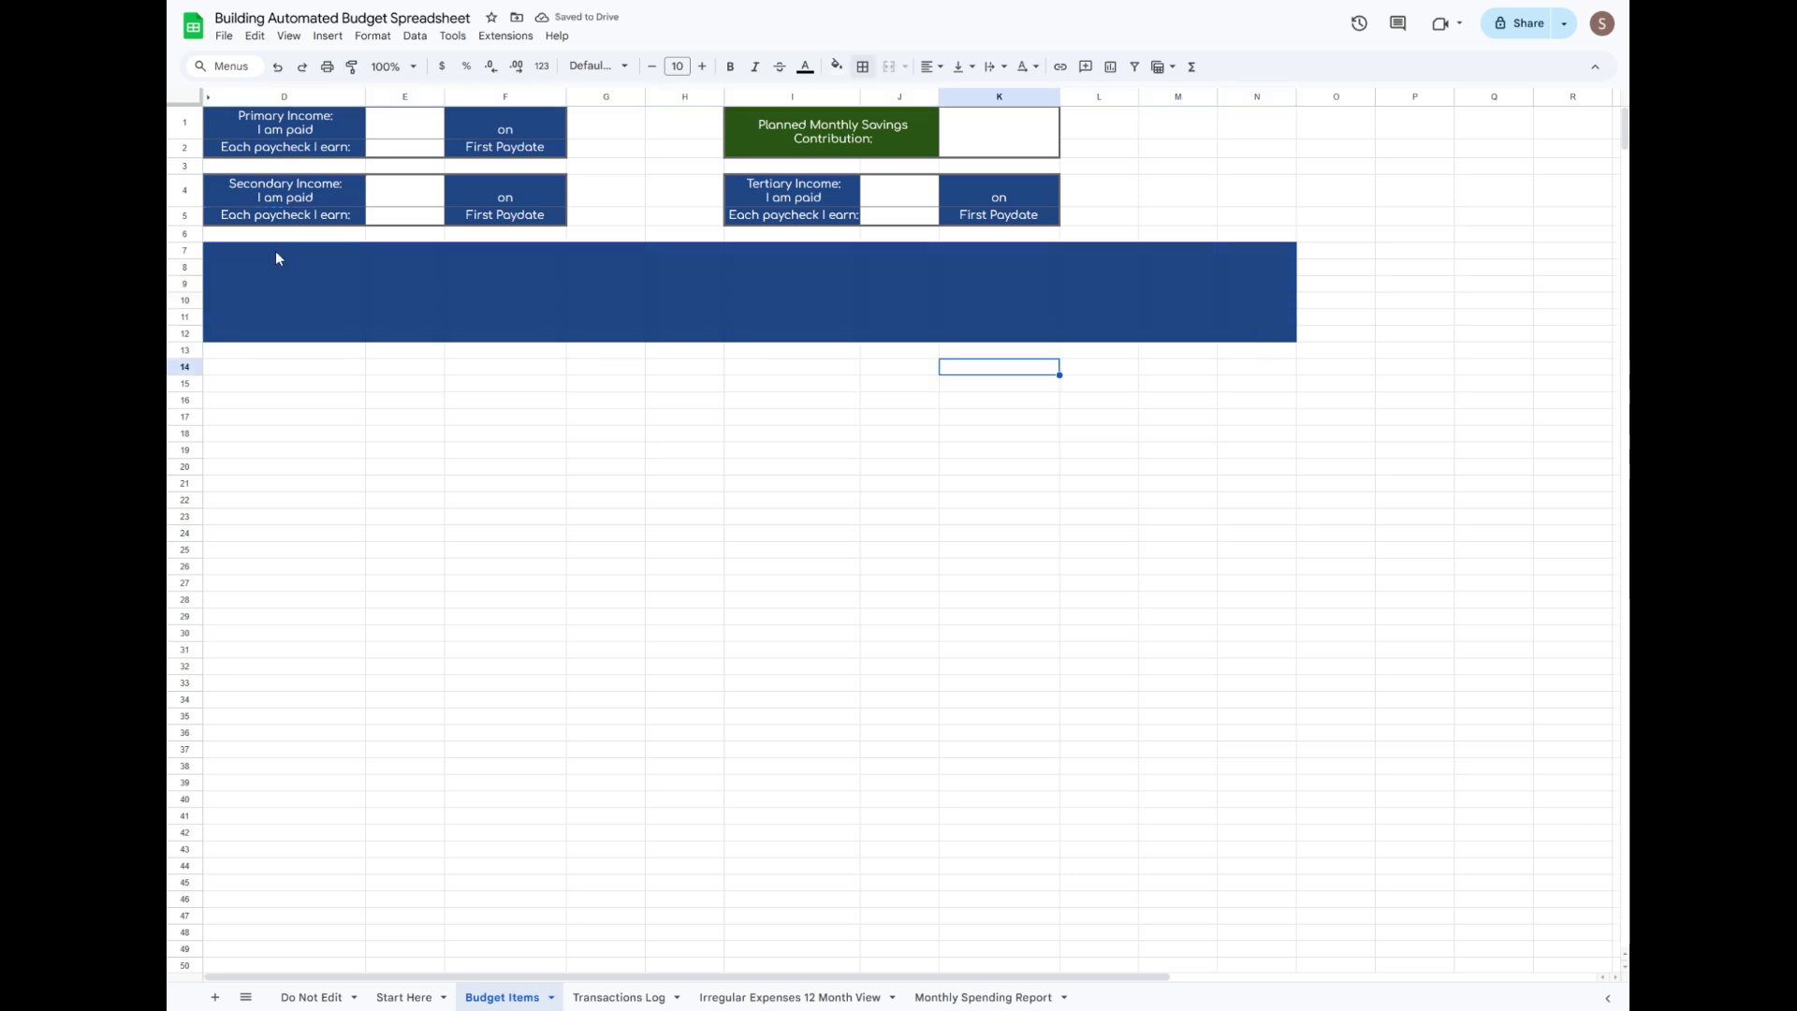
Left-align the text of cells D7:D12 in the dark blue block.
left_click(275, 253)
left_click_drag(321, 265, 317, 342)
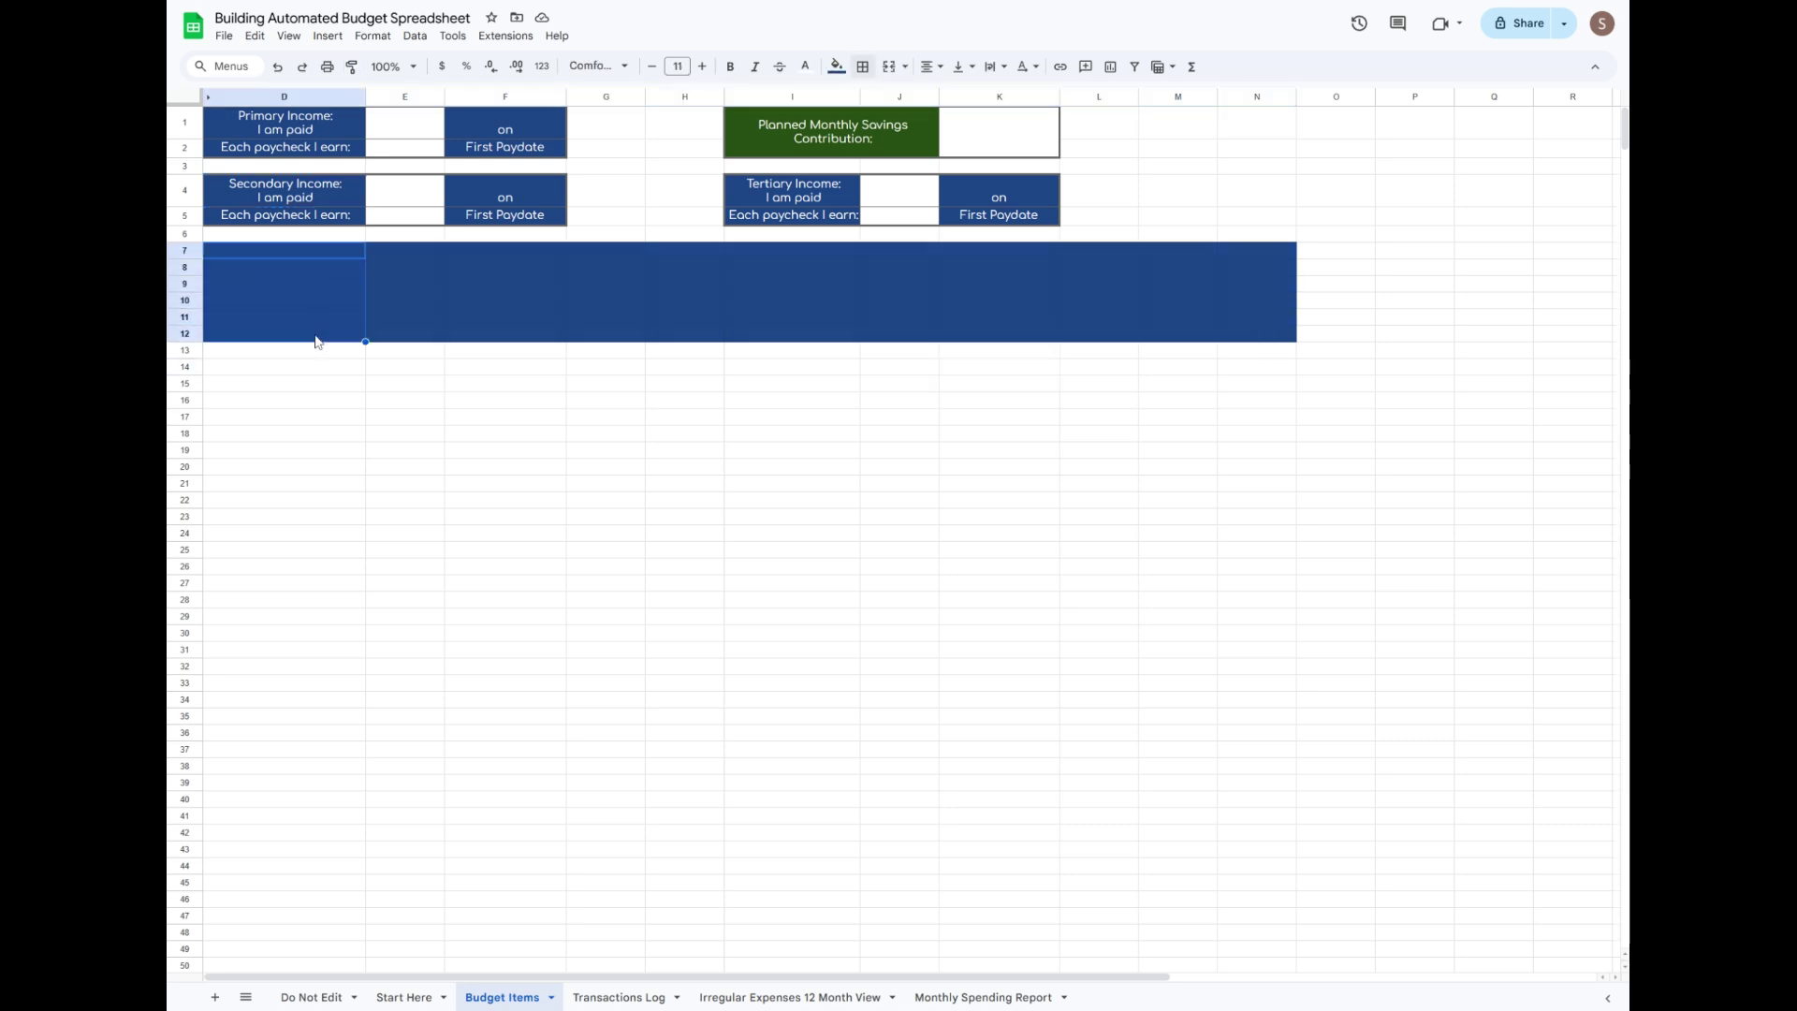
left_click(929, 69)
left_click(933, 100)
Add an outer border around the dark blue block D7:N12.
left_click_drag(350, 249, 1260, 337)
left_click(863, 66)
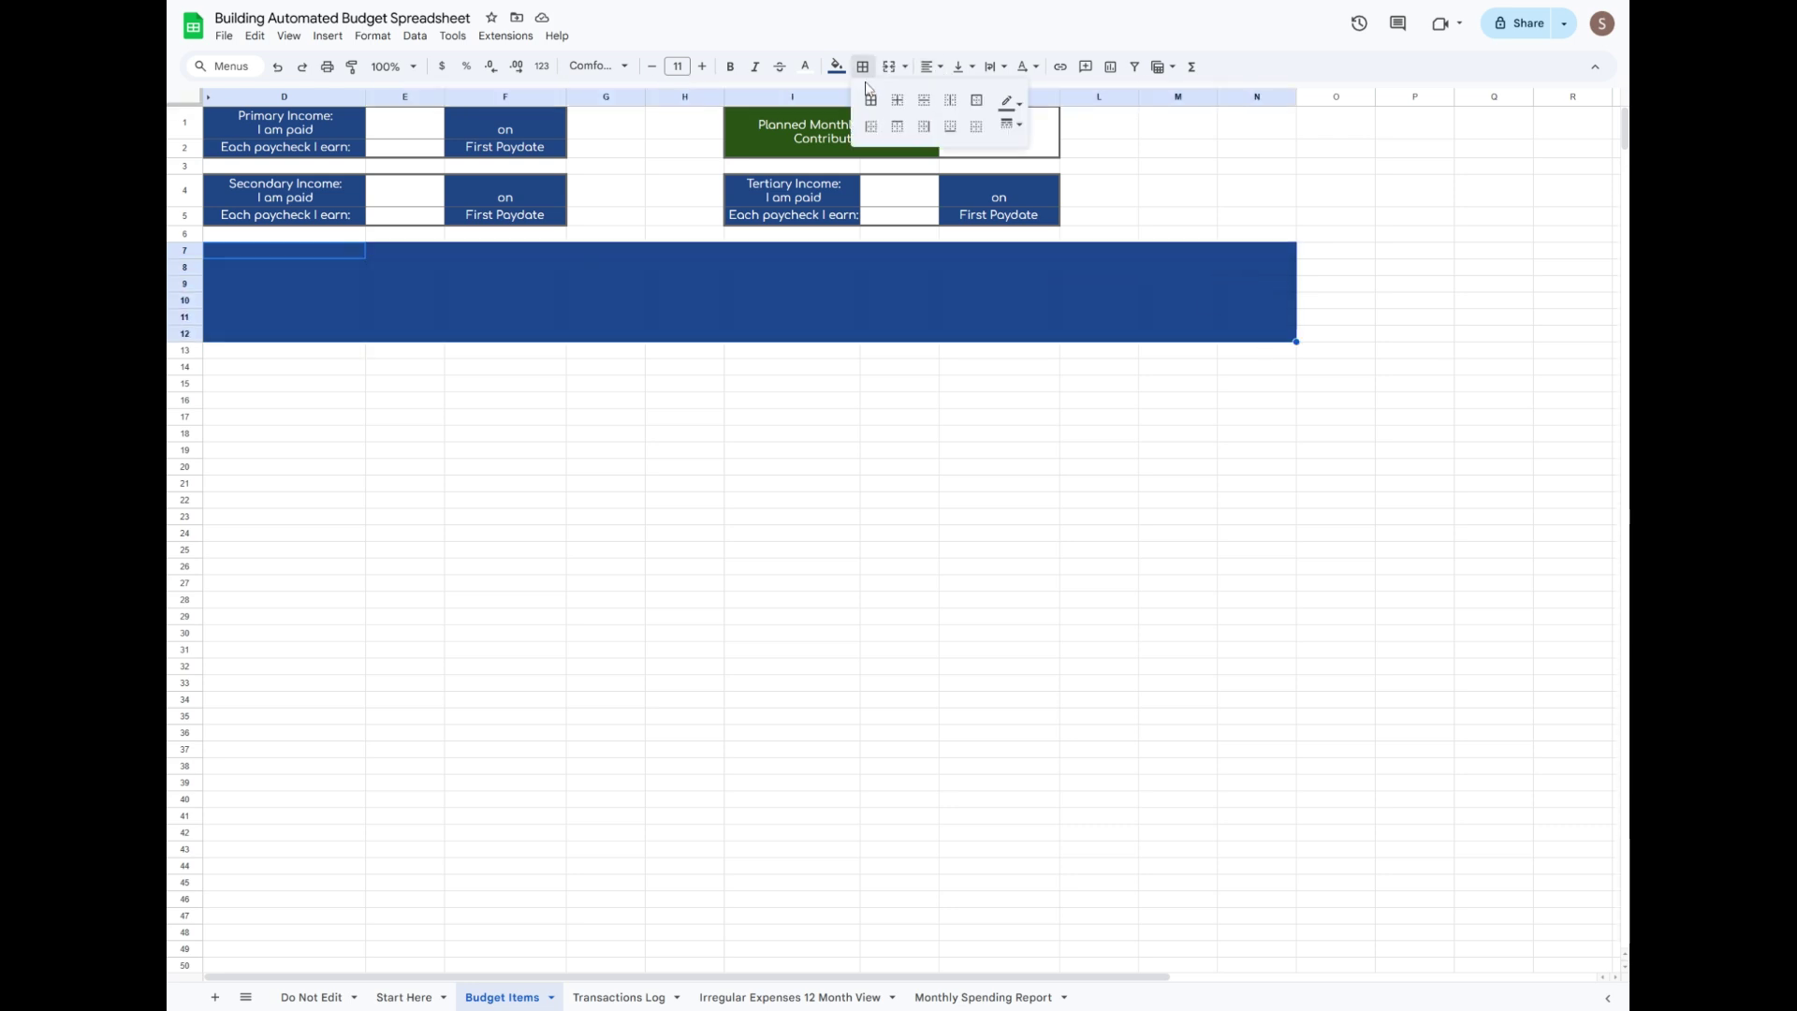
left_click(965, 97)
left_click(1083, 370)
Merge D14:N14 and enter "Income" as the section heading.
left_click_drag(272, 369, 945, 379)
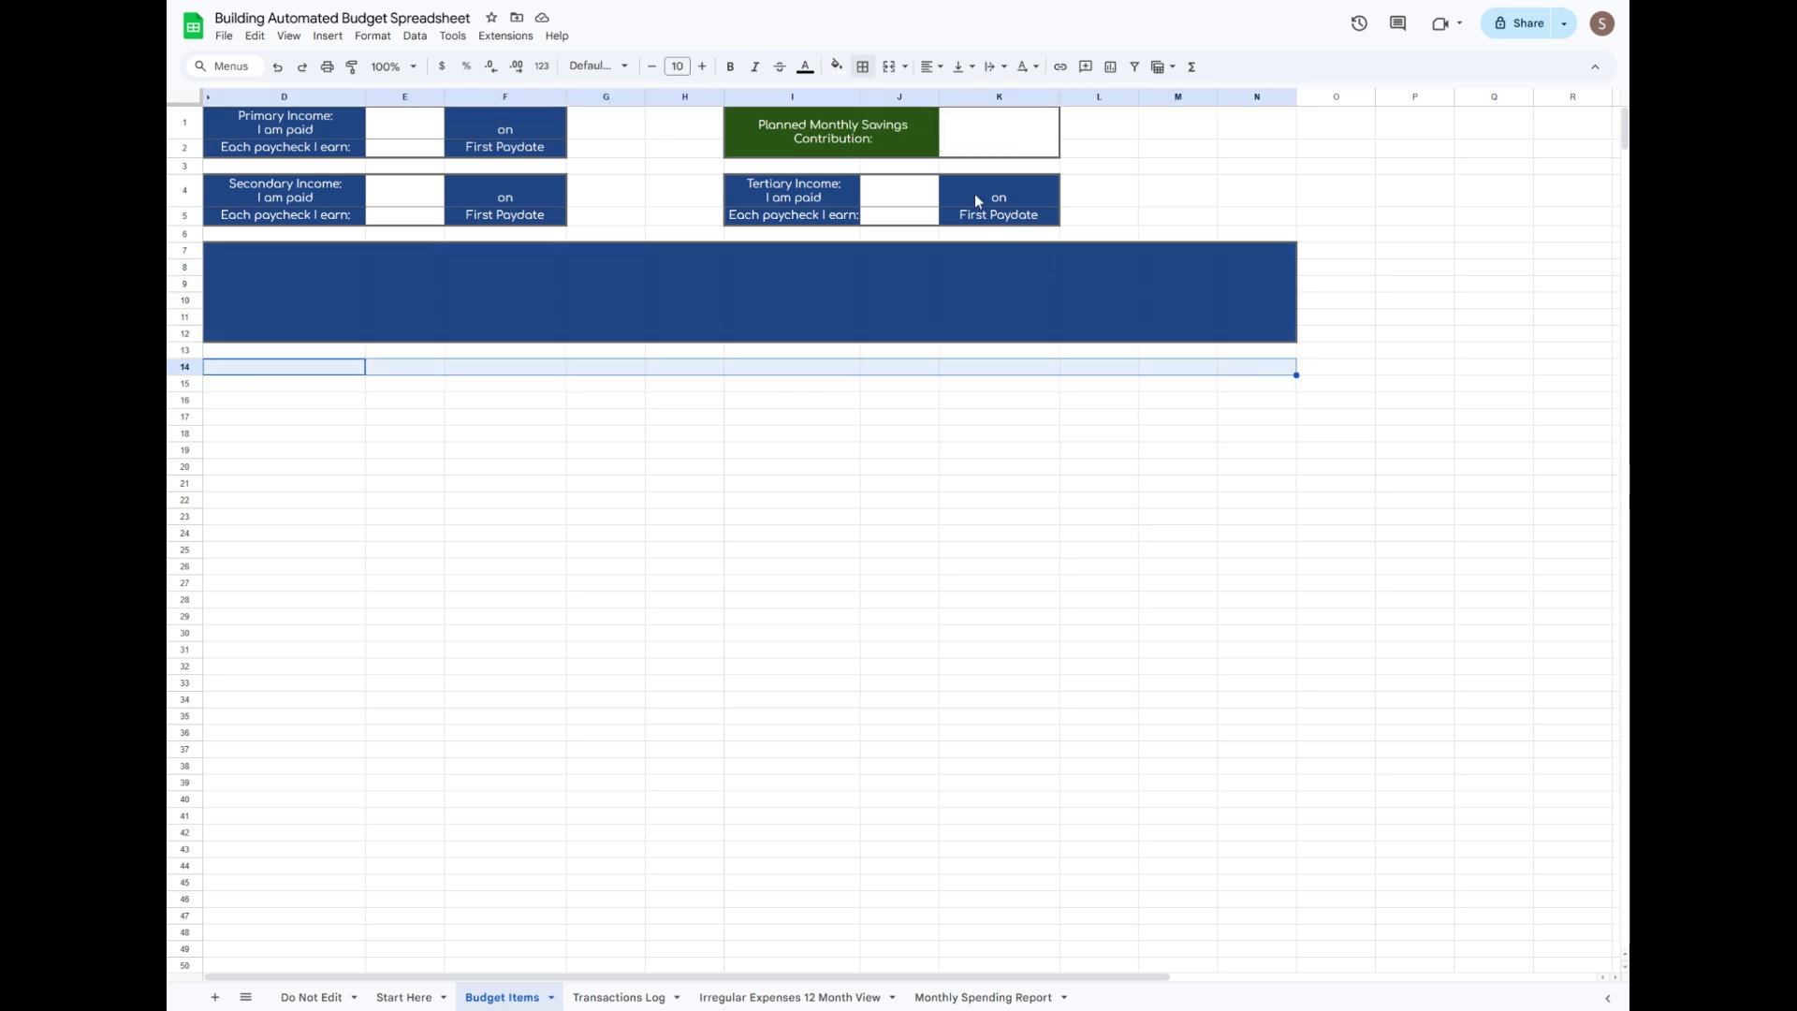
left_click(889, 69)
type("Income")
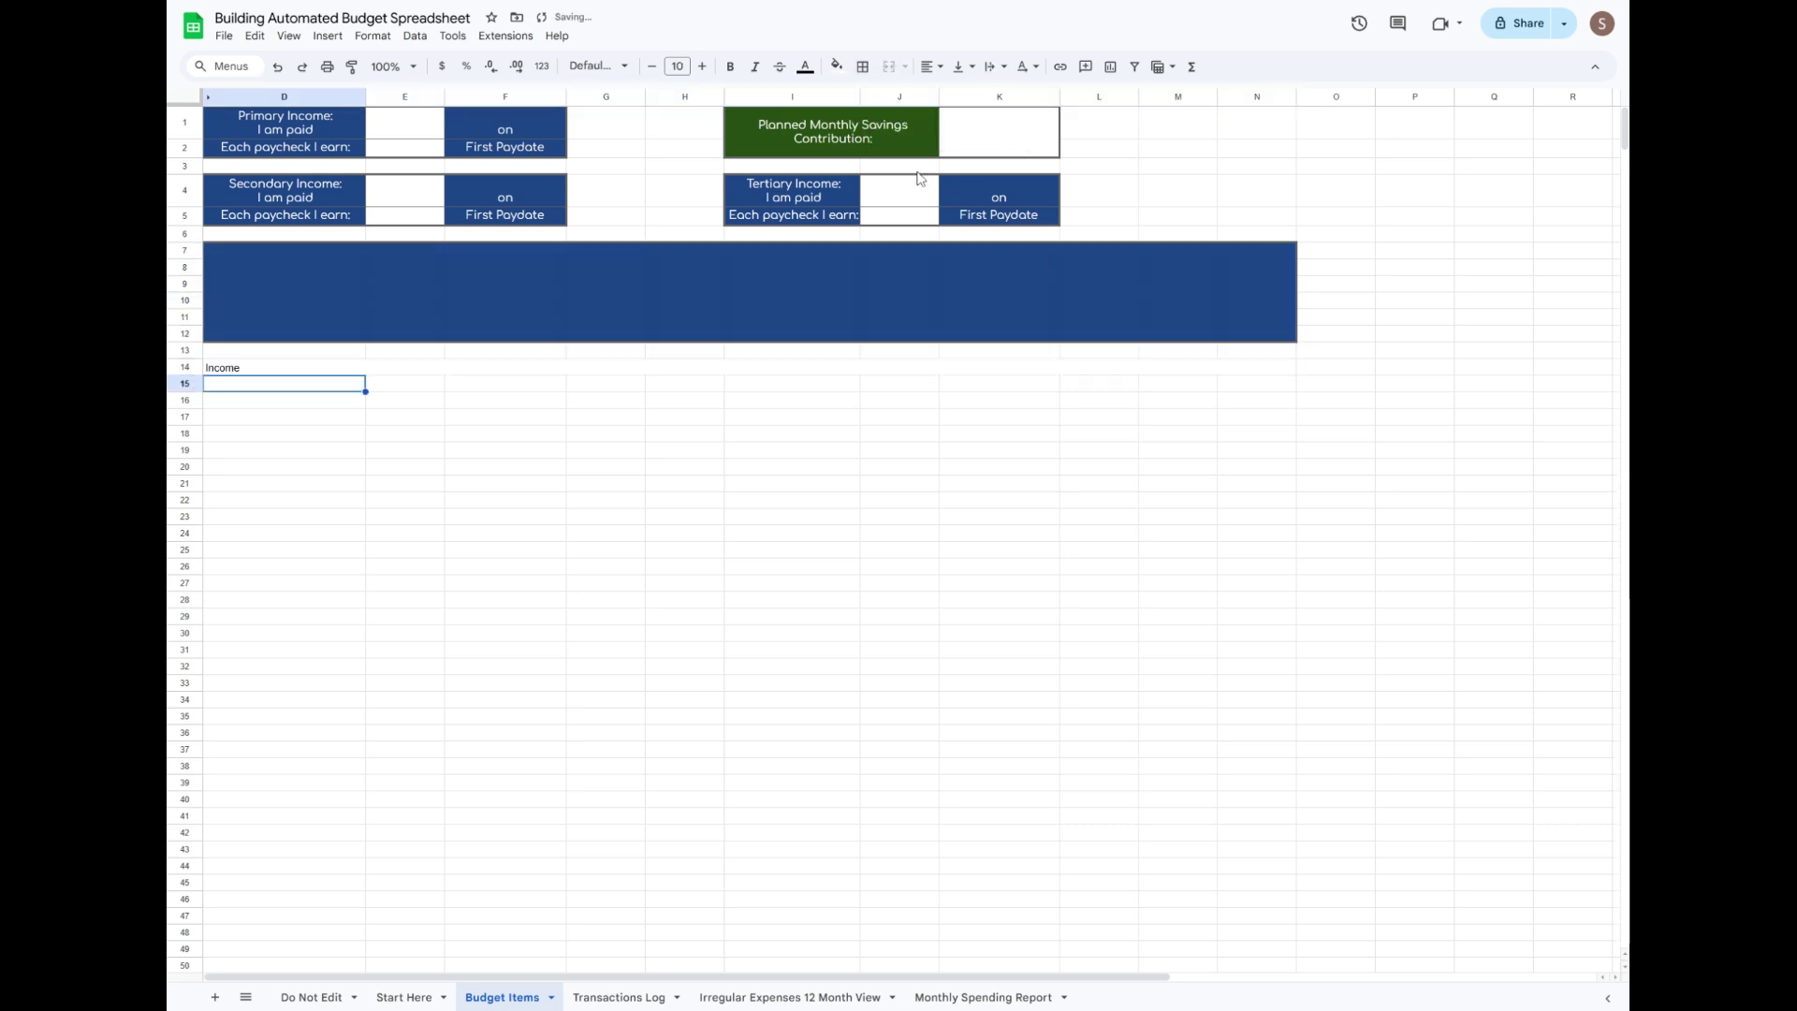
key("Return")
key("Up")
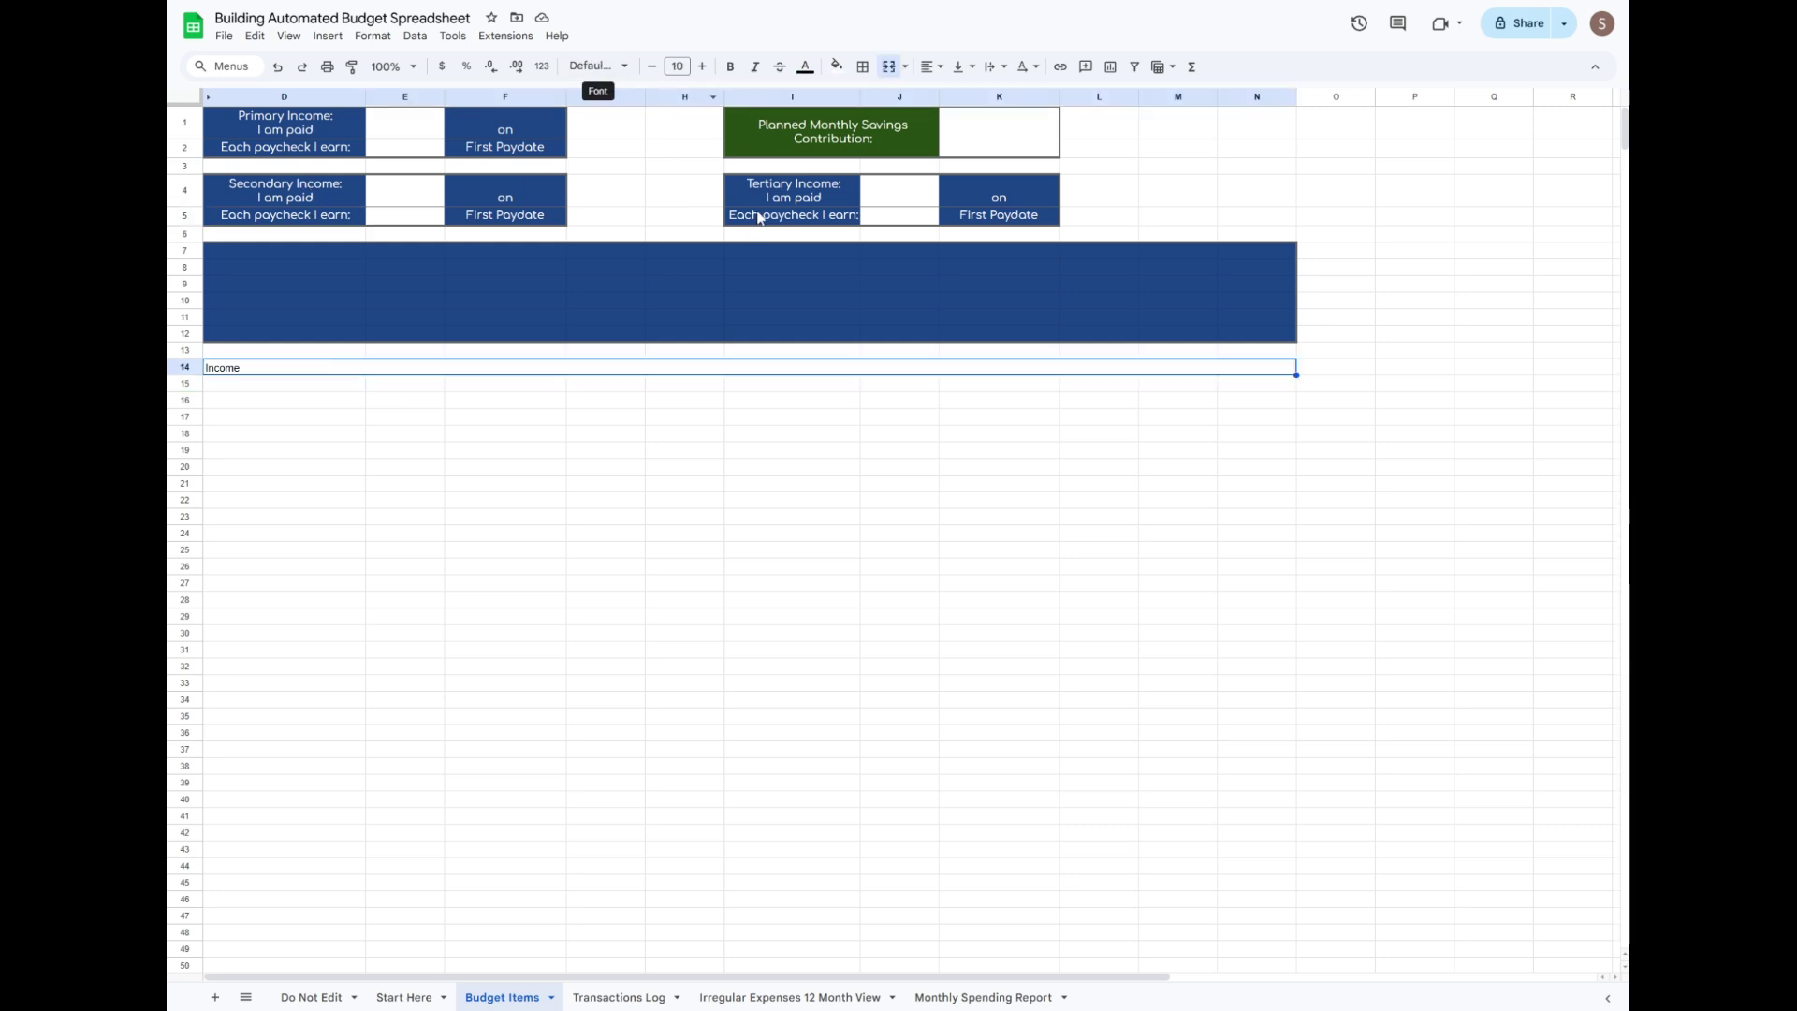
Fill the Income heading with medium blue and set its text to white Comfortaa.
left_click(836, 66)
left_click(947, 219)
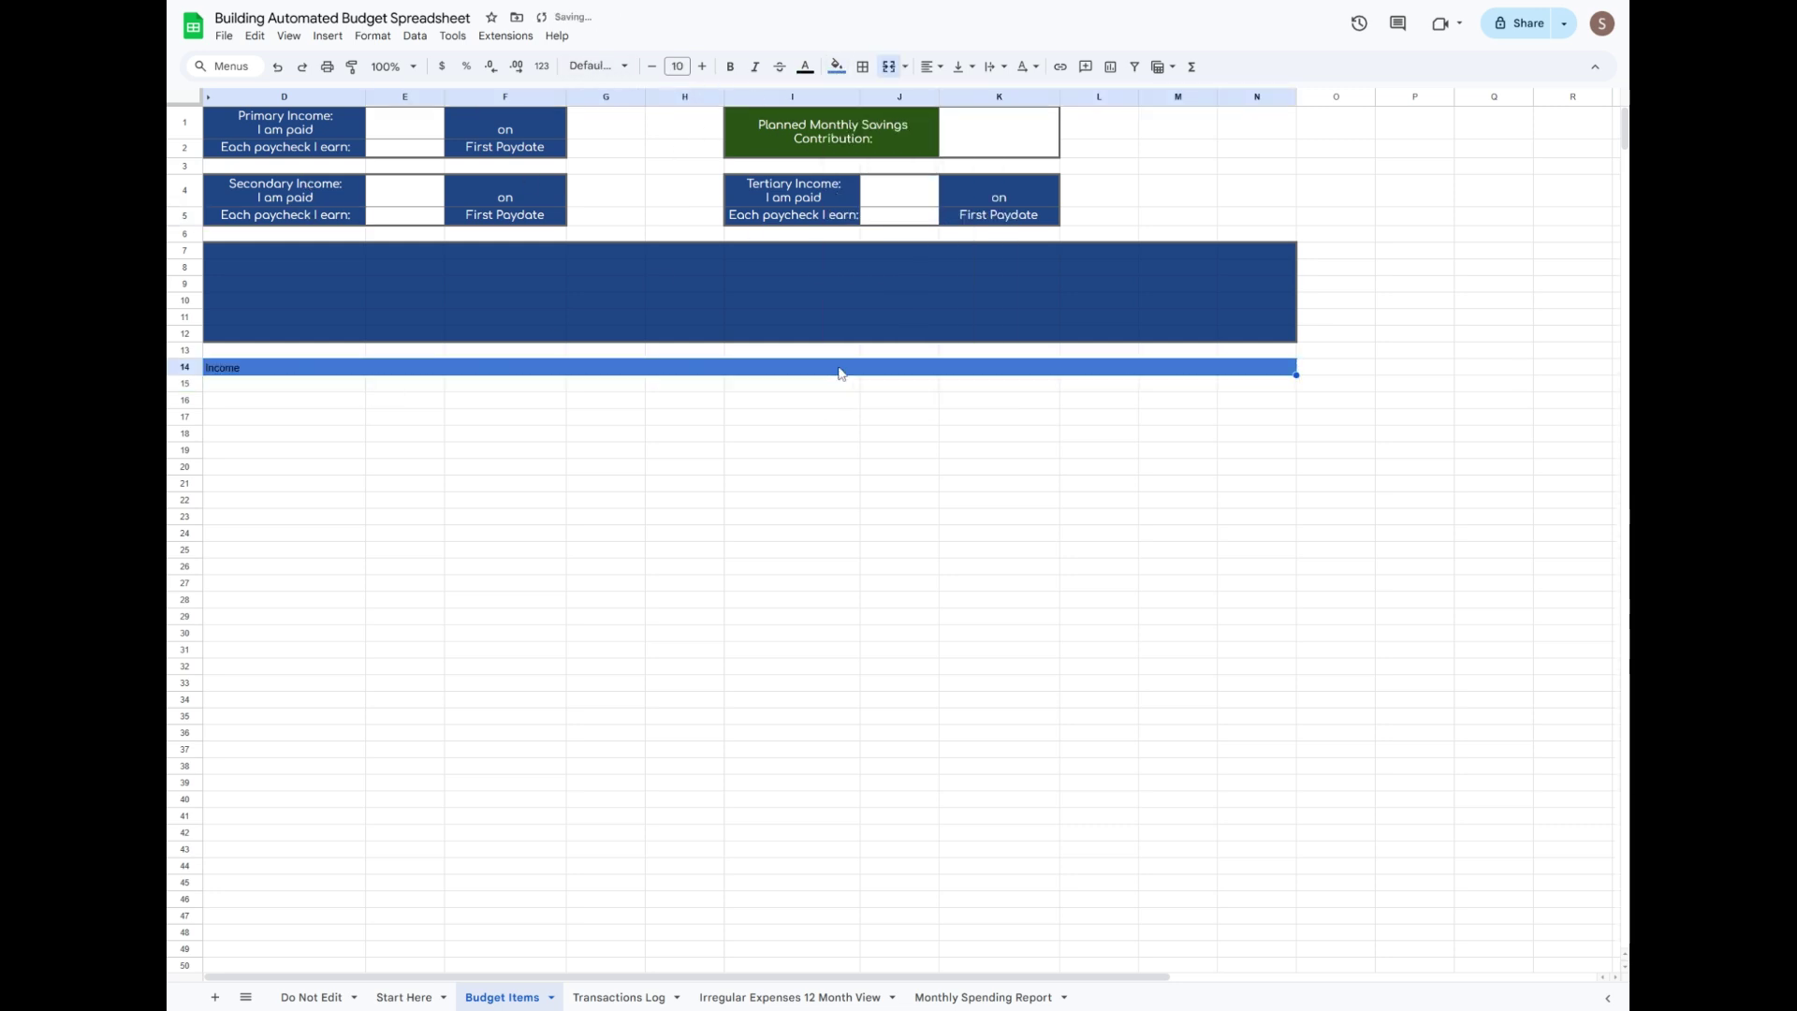
left_click(599, 65)
left_click(622, 221)
left_click(805, 66)
left_click(958, 122)
Center the Income heading horizontally and make it bold at font size 13.
left_click(930, 67)
left_click(955, 98)
left_click(702, 66)
left_click(701, 66)
left_click(702, 67)
left_click(730, 67)
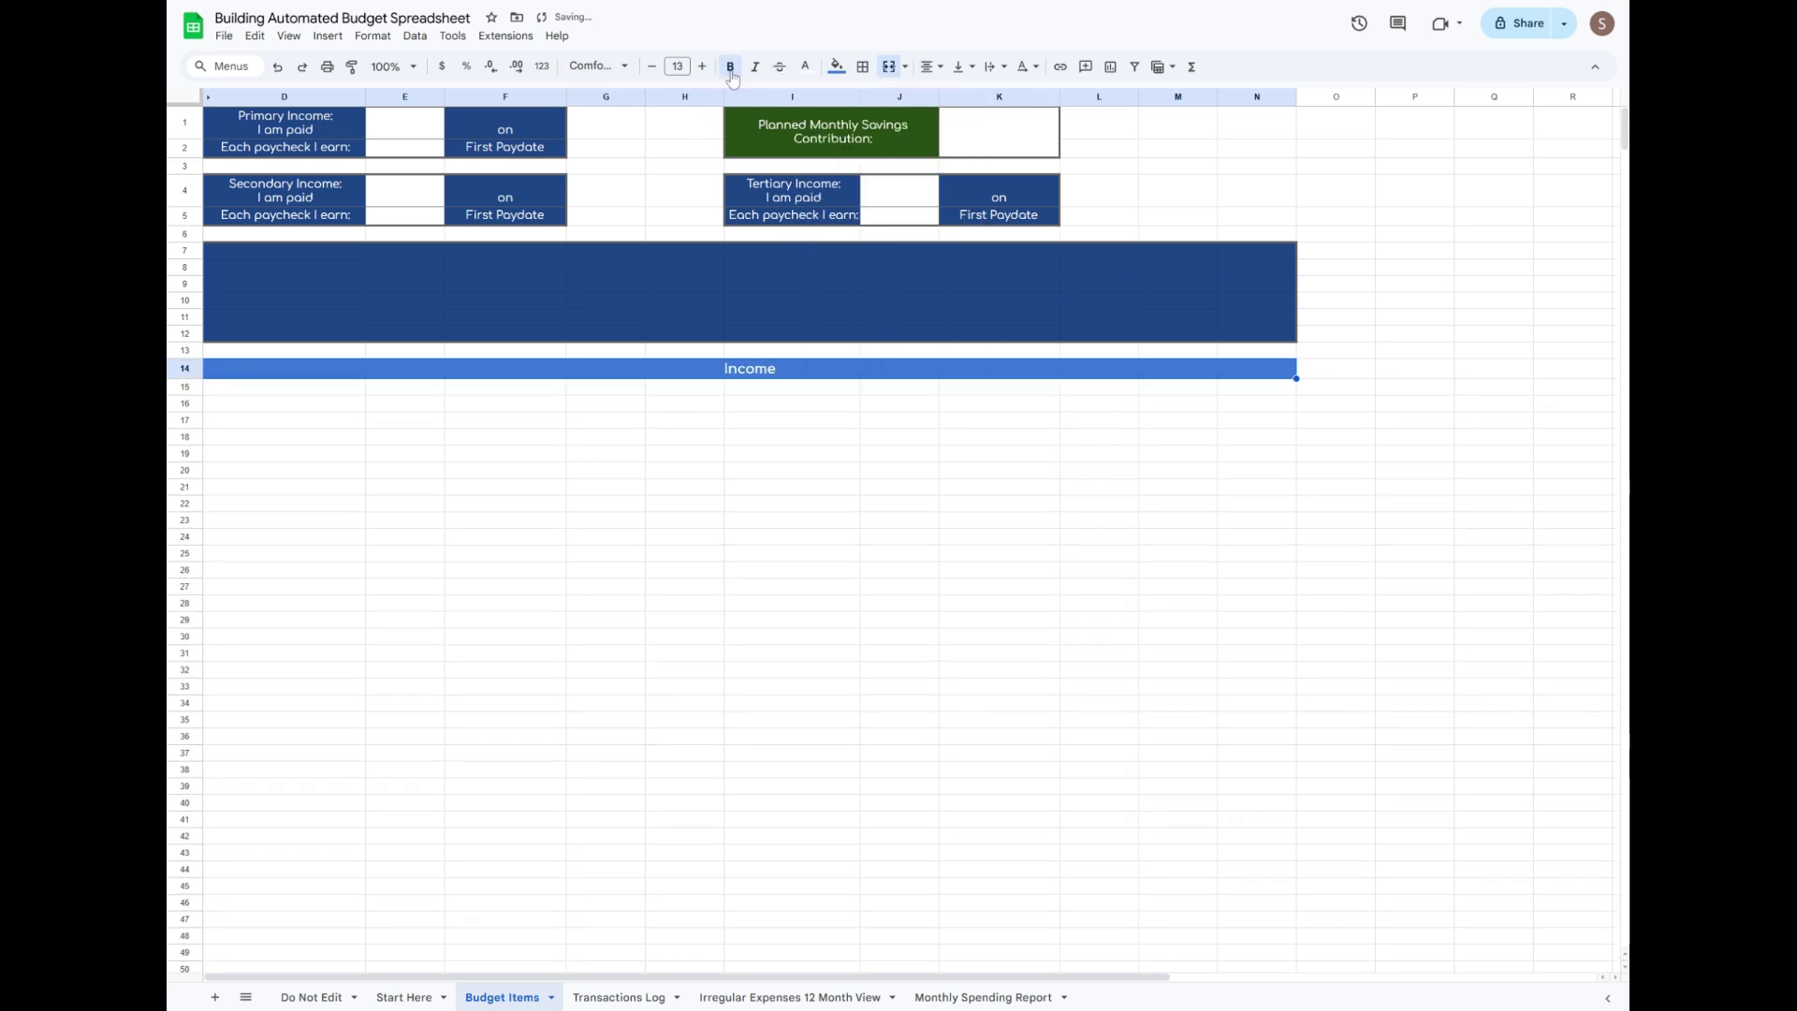
Enter the labels "Primary Income:", "Secondary Income:" and "Tertiary Income:" in D15:D17.
left_click(284, 387)
type("Primary Income")
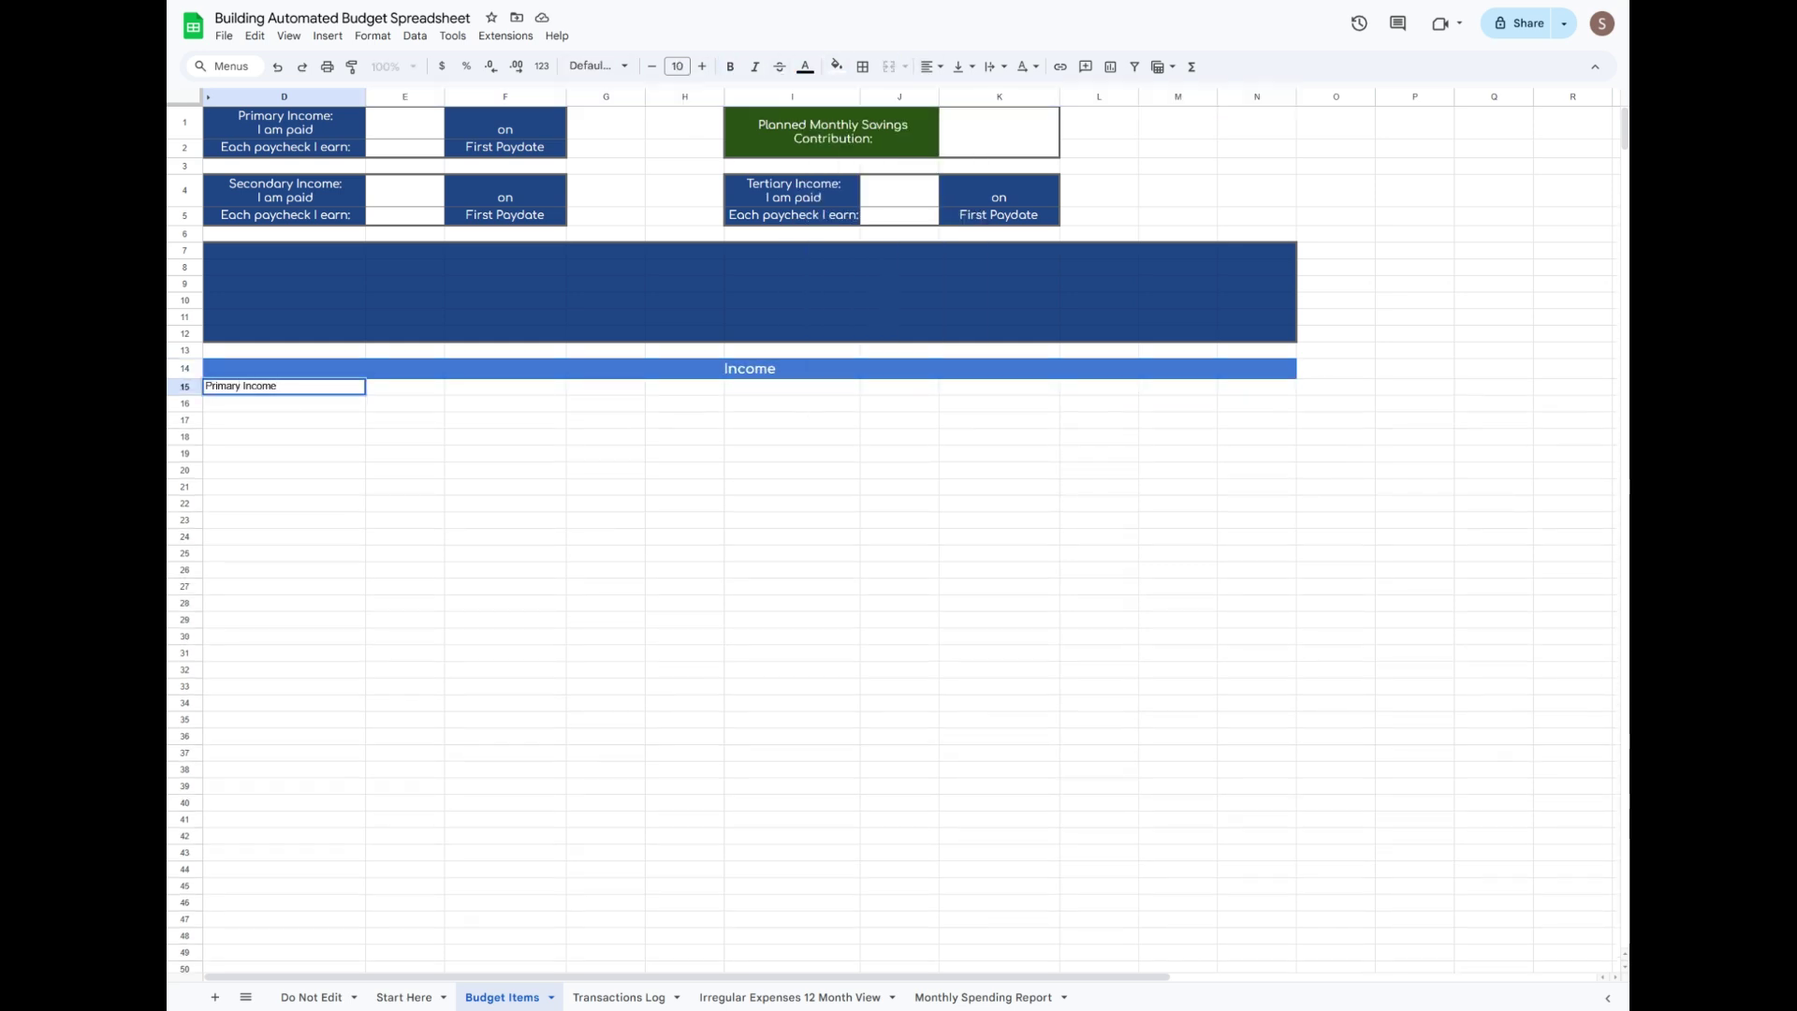
type(":")
key("Return")
type("Secondary Income")
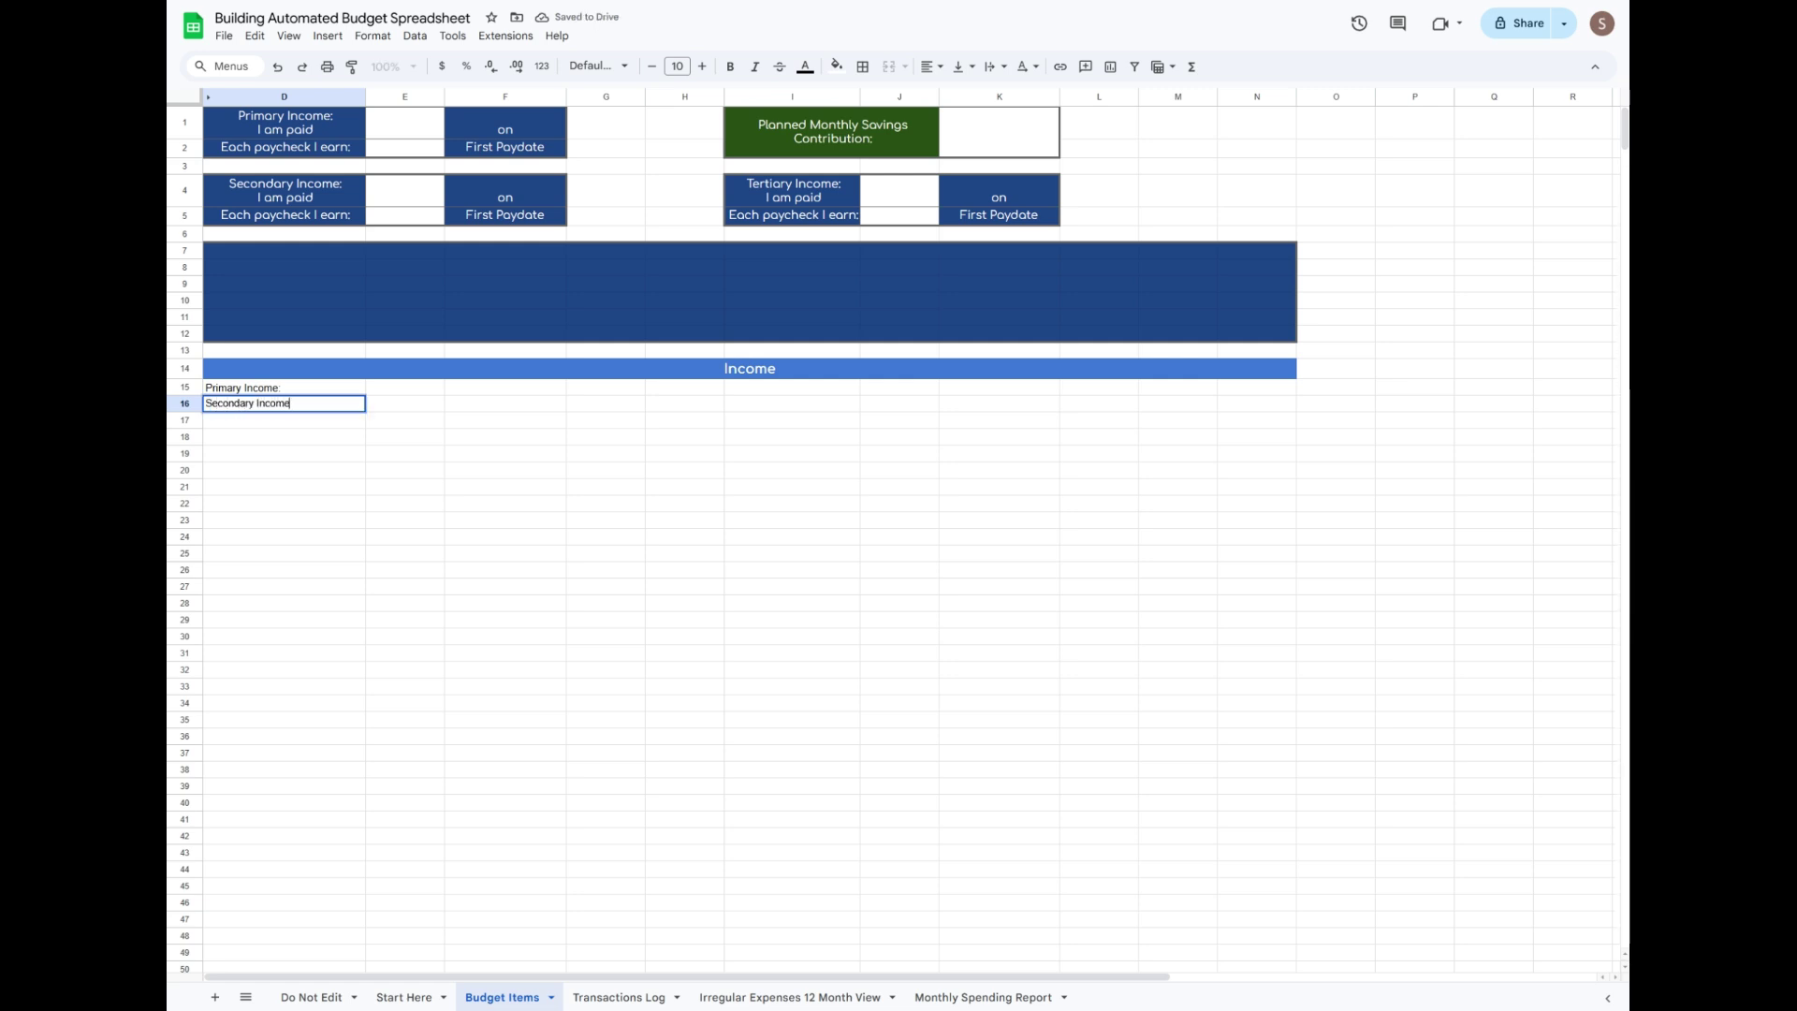
type(":")
key("Return")
type("Ter")
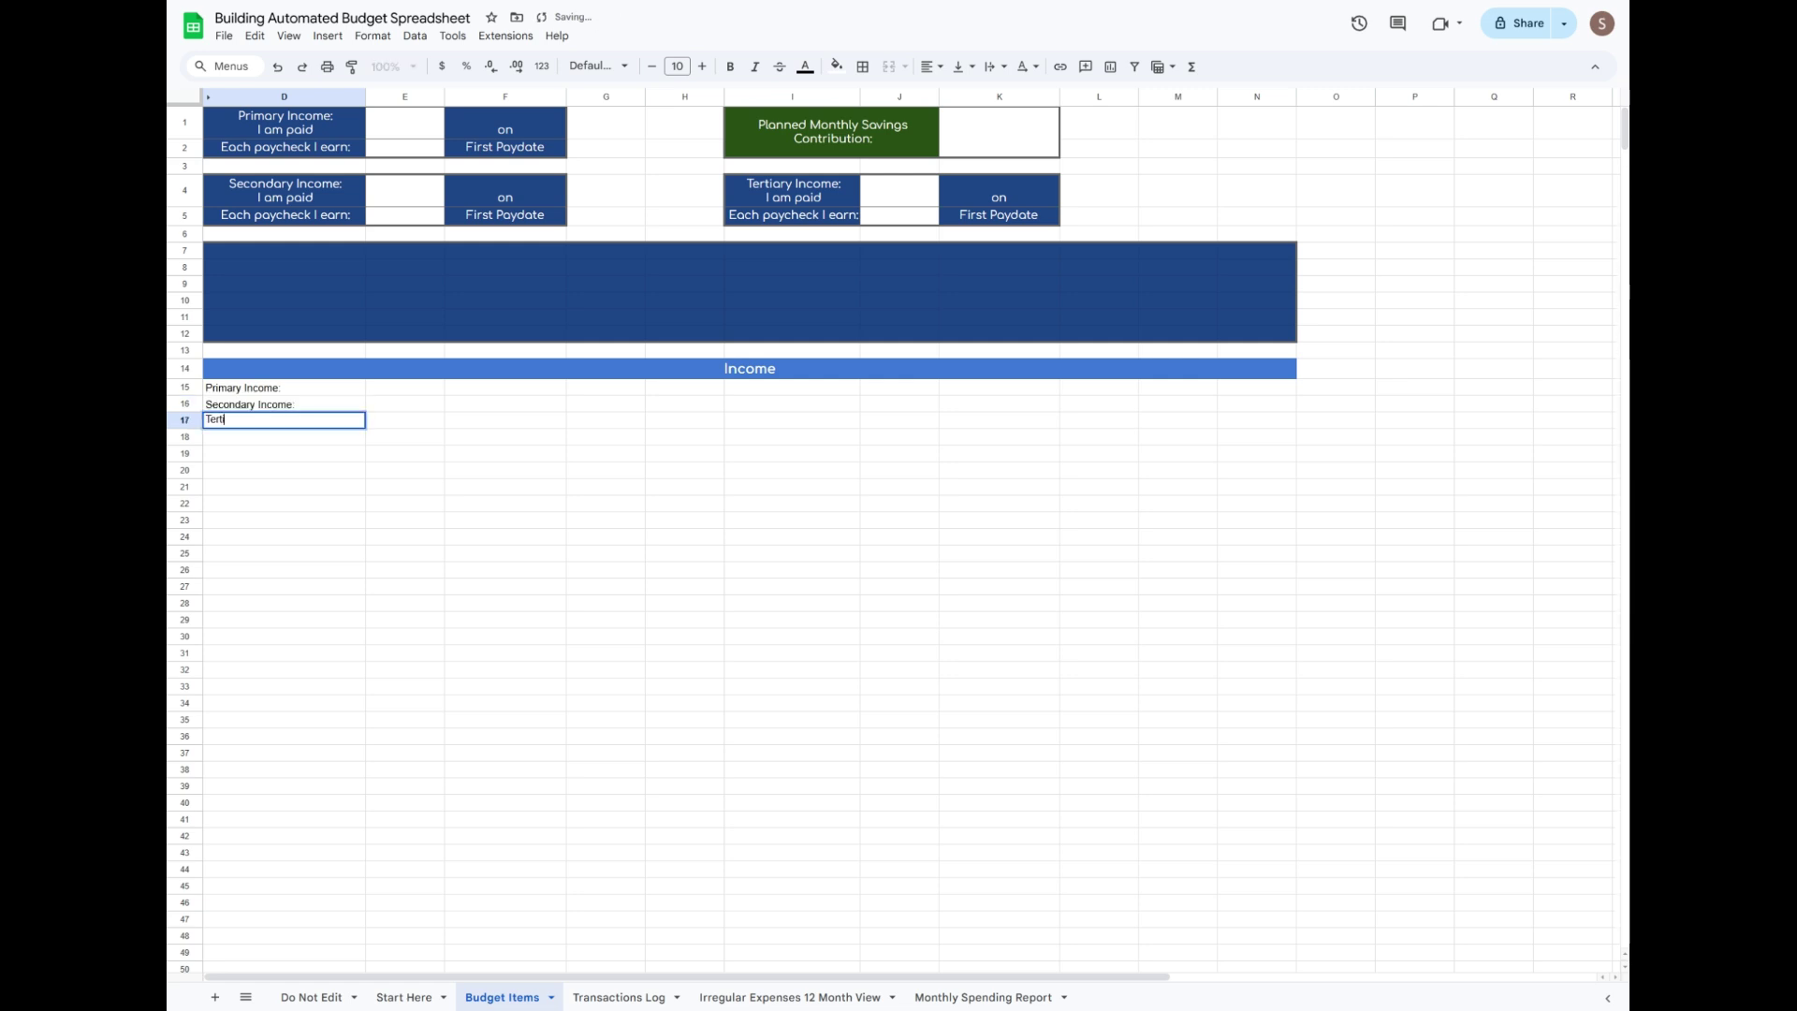
type("tiary Income:")
key("Return")
Copy the Income heading's formatting to D28:N28 and enter "Expenses" there.
left_click(381, 369)
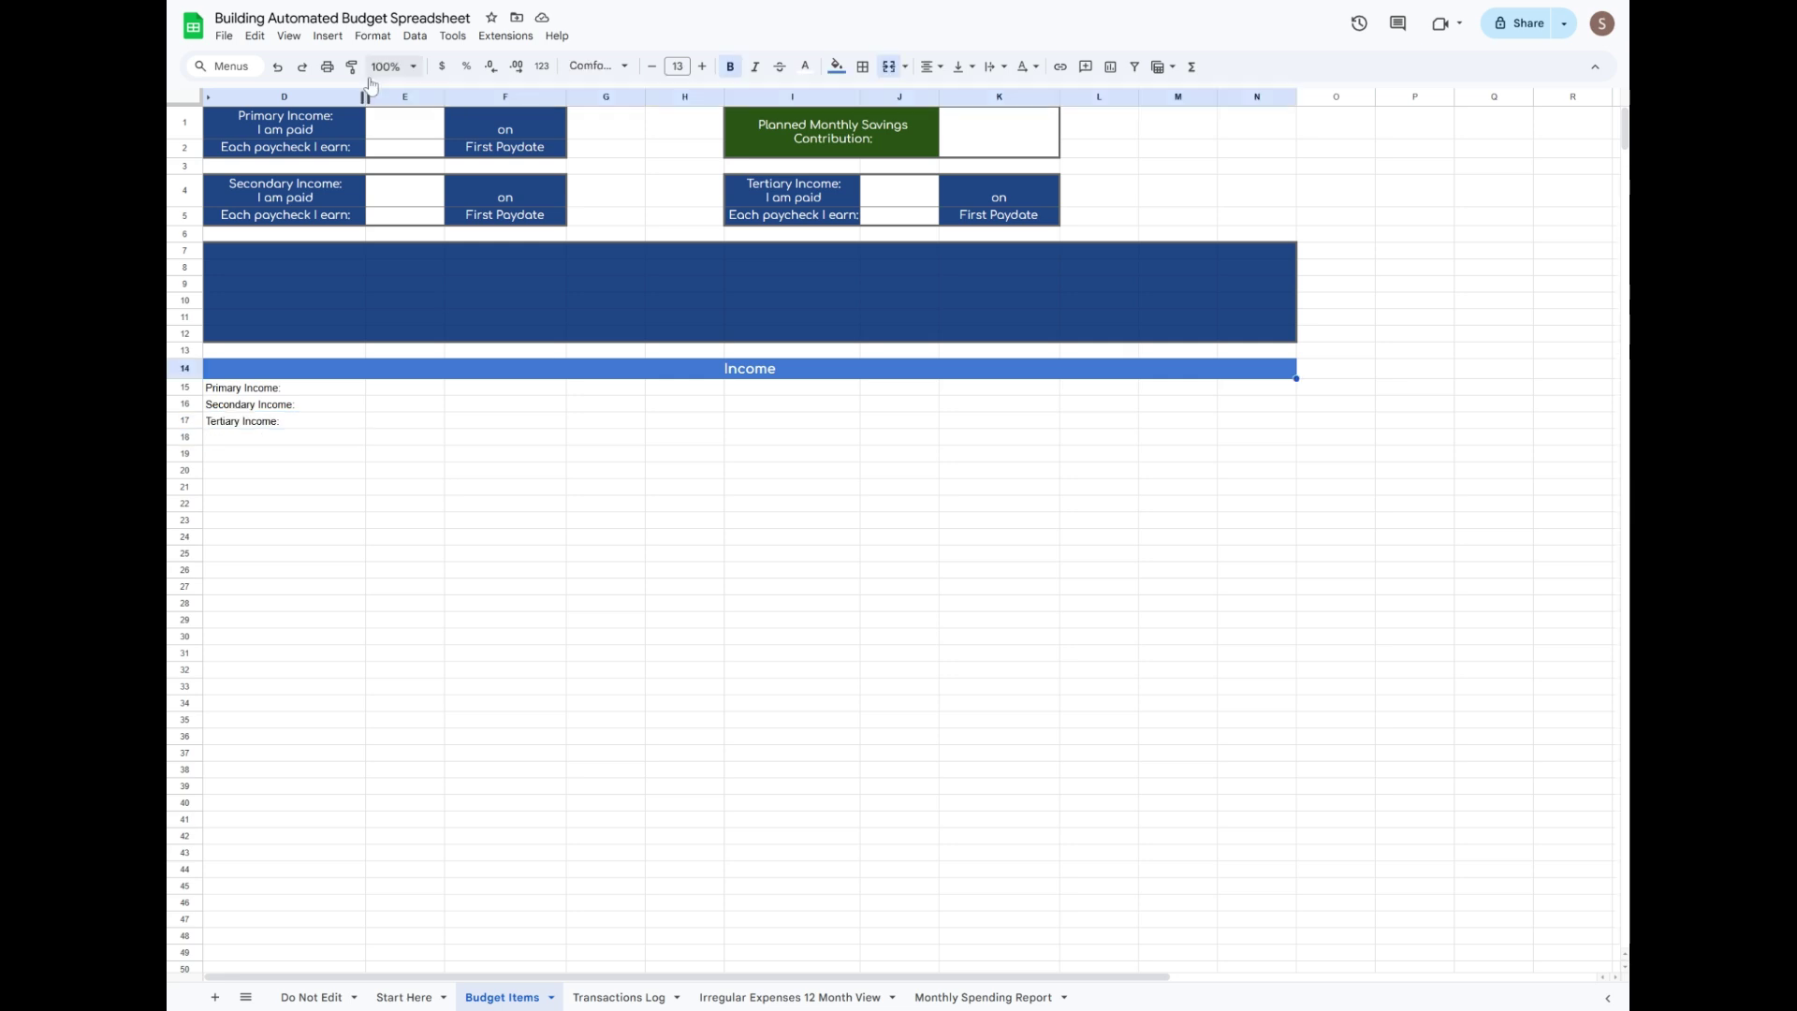
left_click(353, 68)
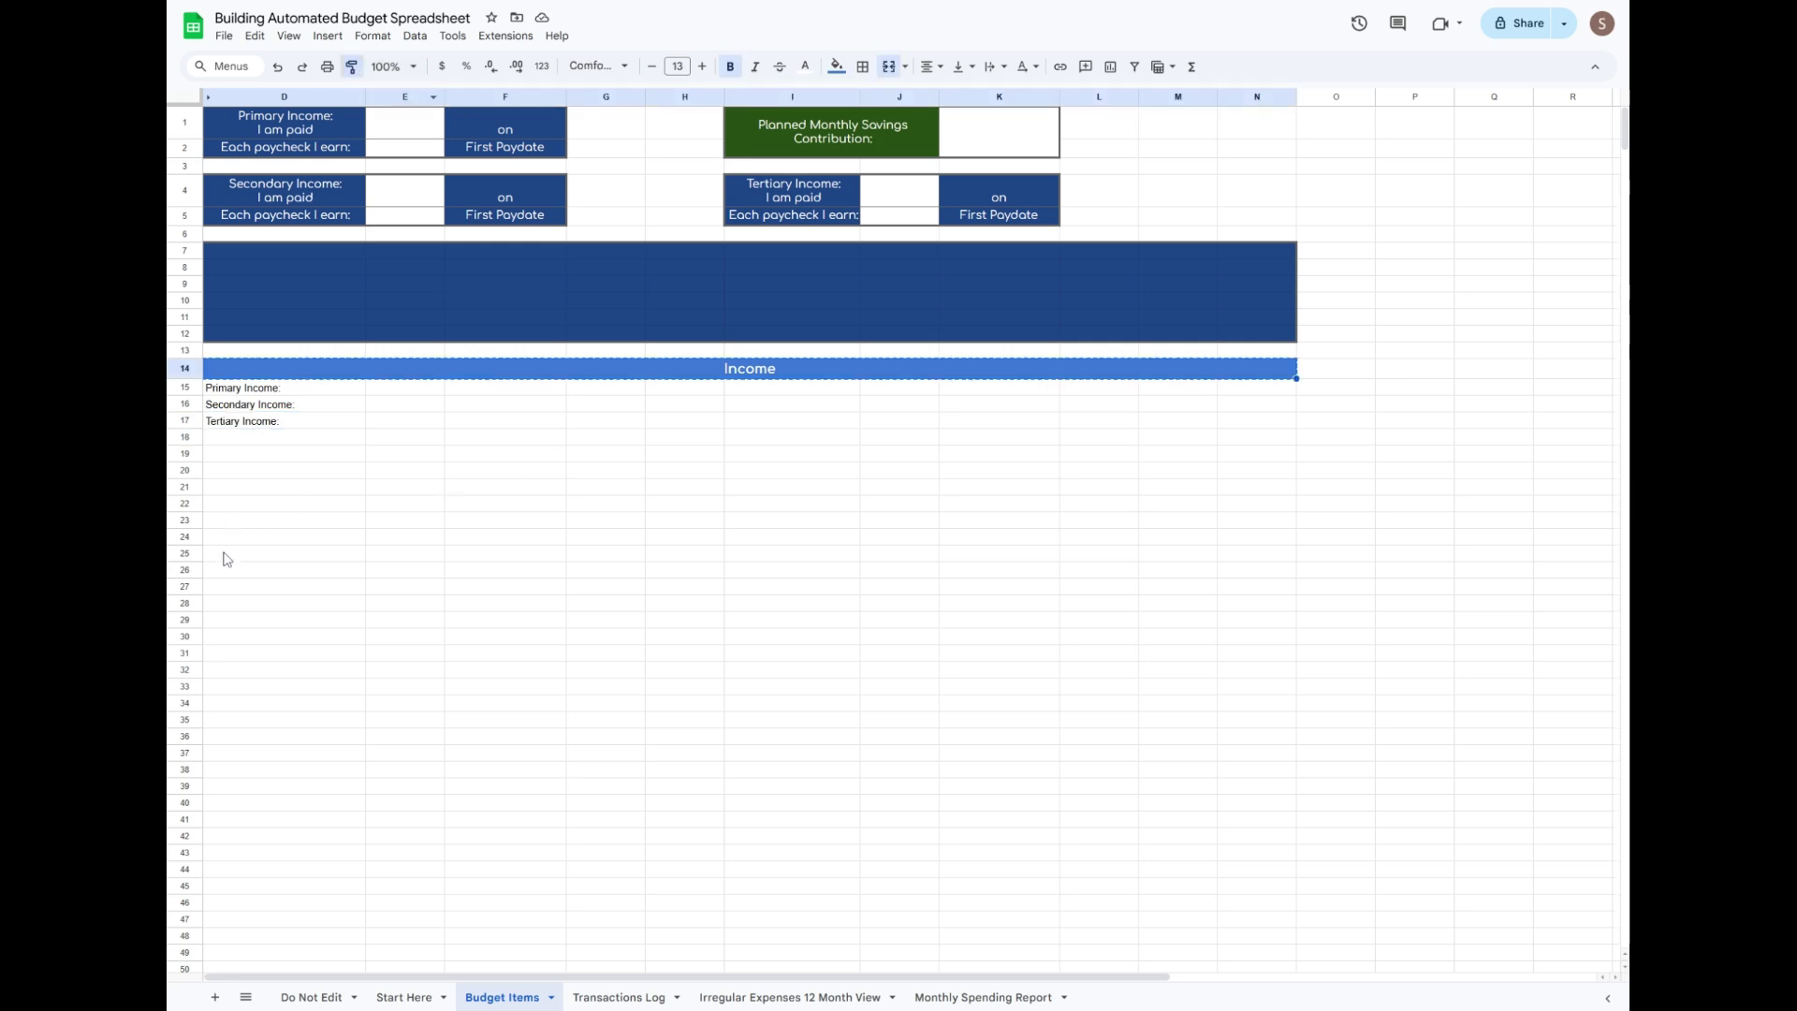
left_click_drag(229, 604, 1254, 616)
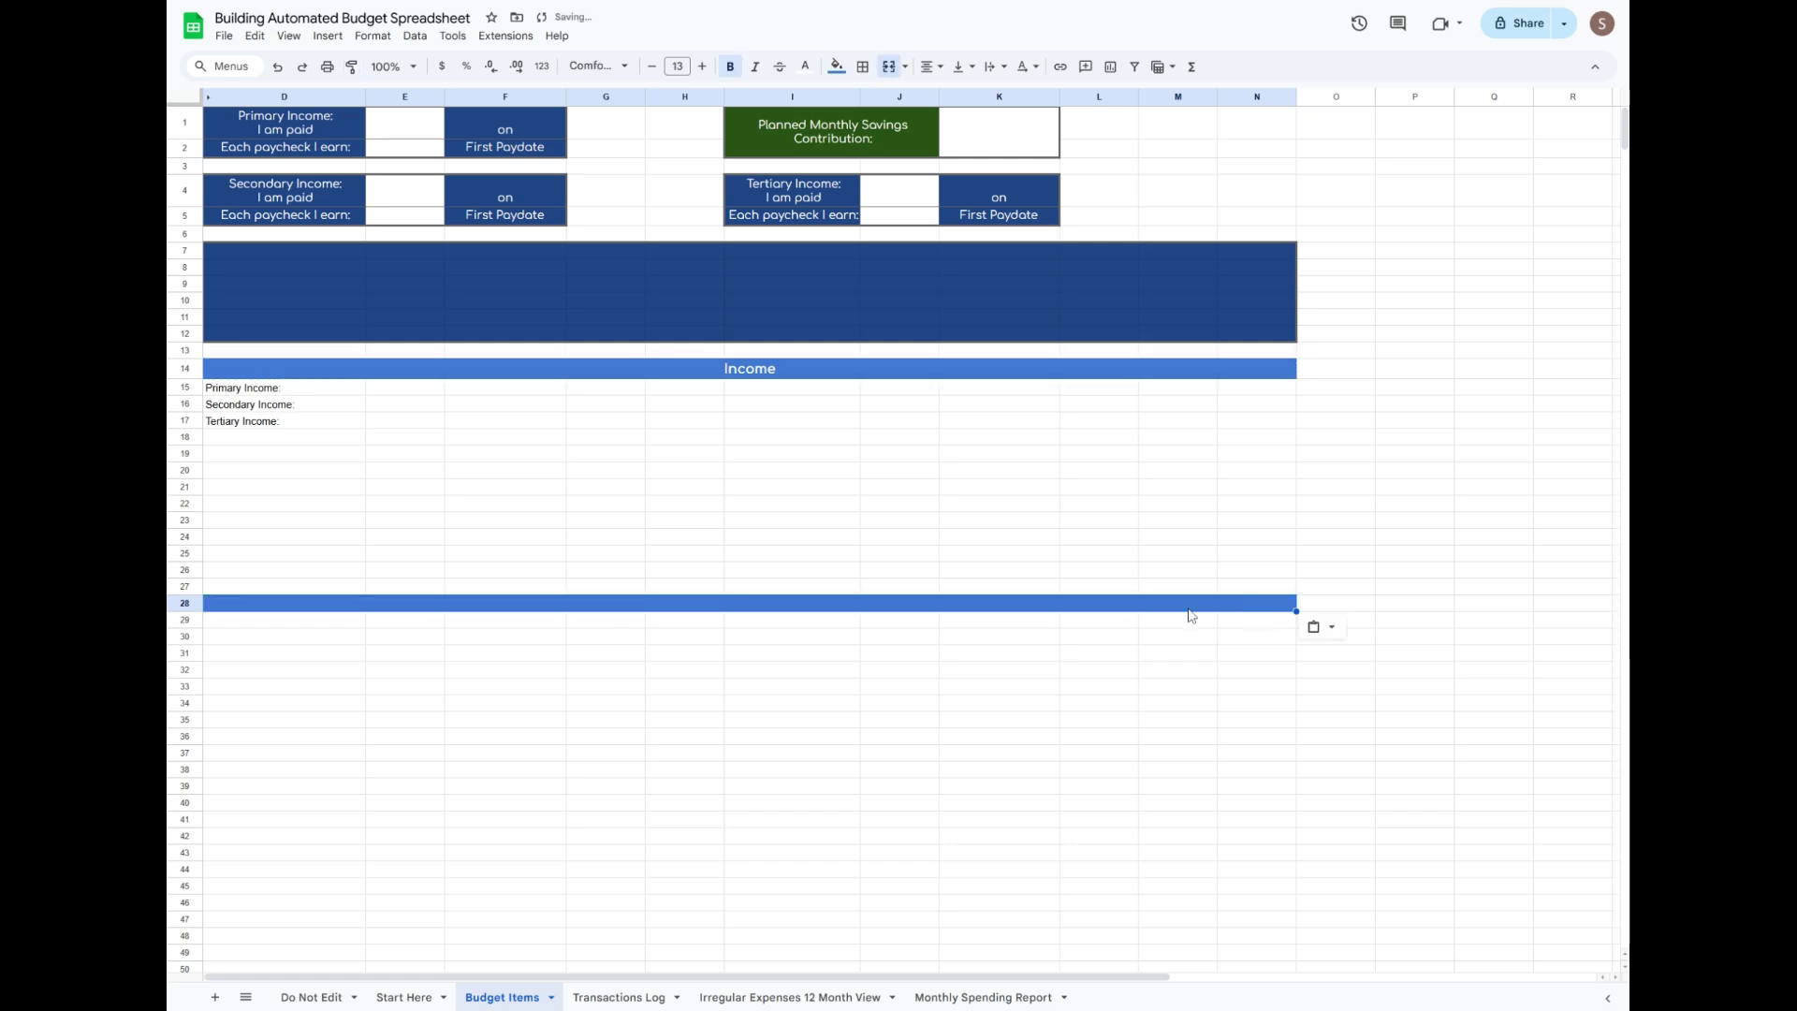
type("Expenses")
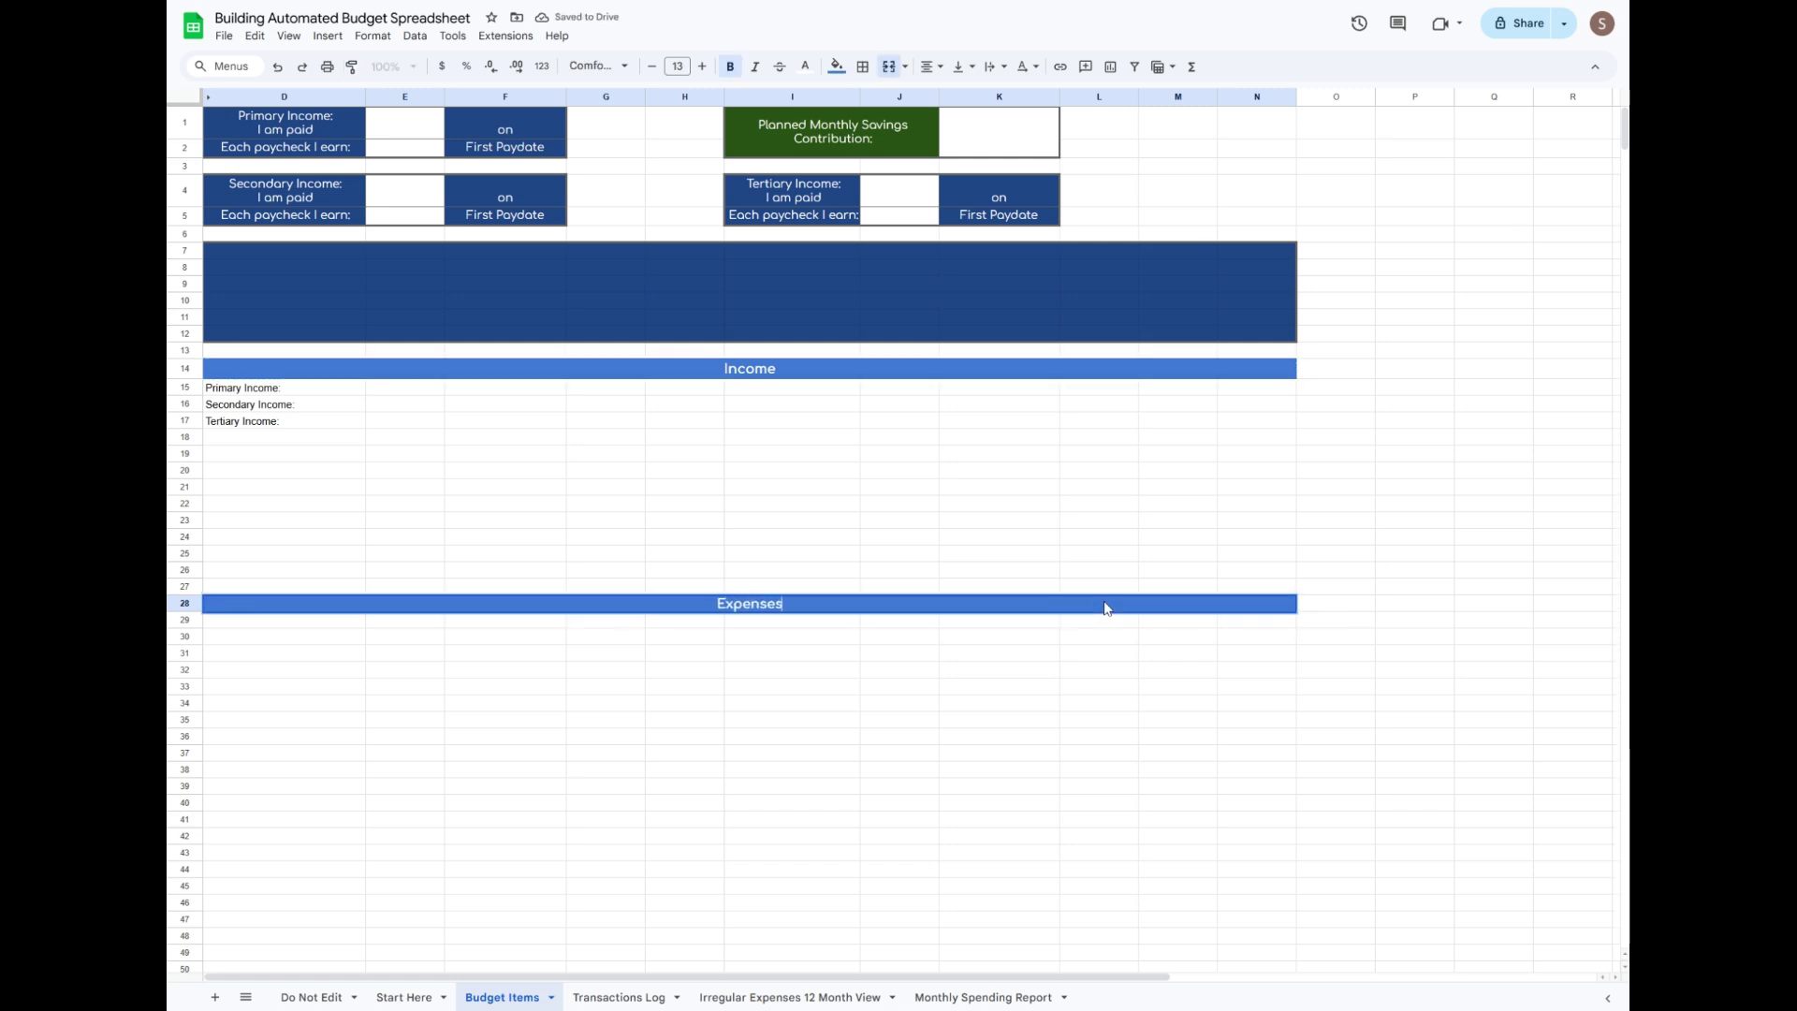
Enter "Monthly Expenses:" in D30 and "Variable Monthly Expenses:" in D31.
scroll(1104, 608, "down", 3)
left_click(269, 386)
type("Month")
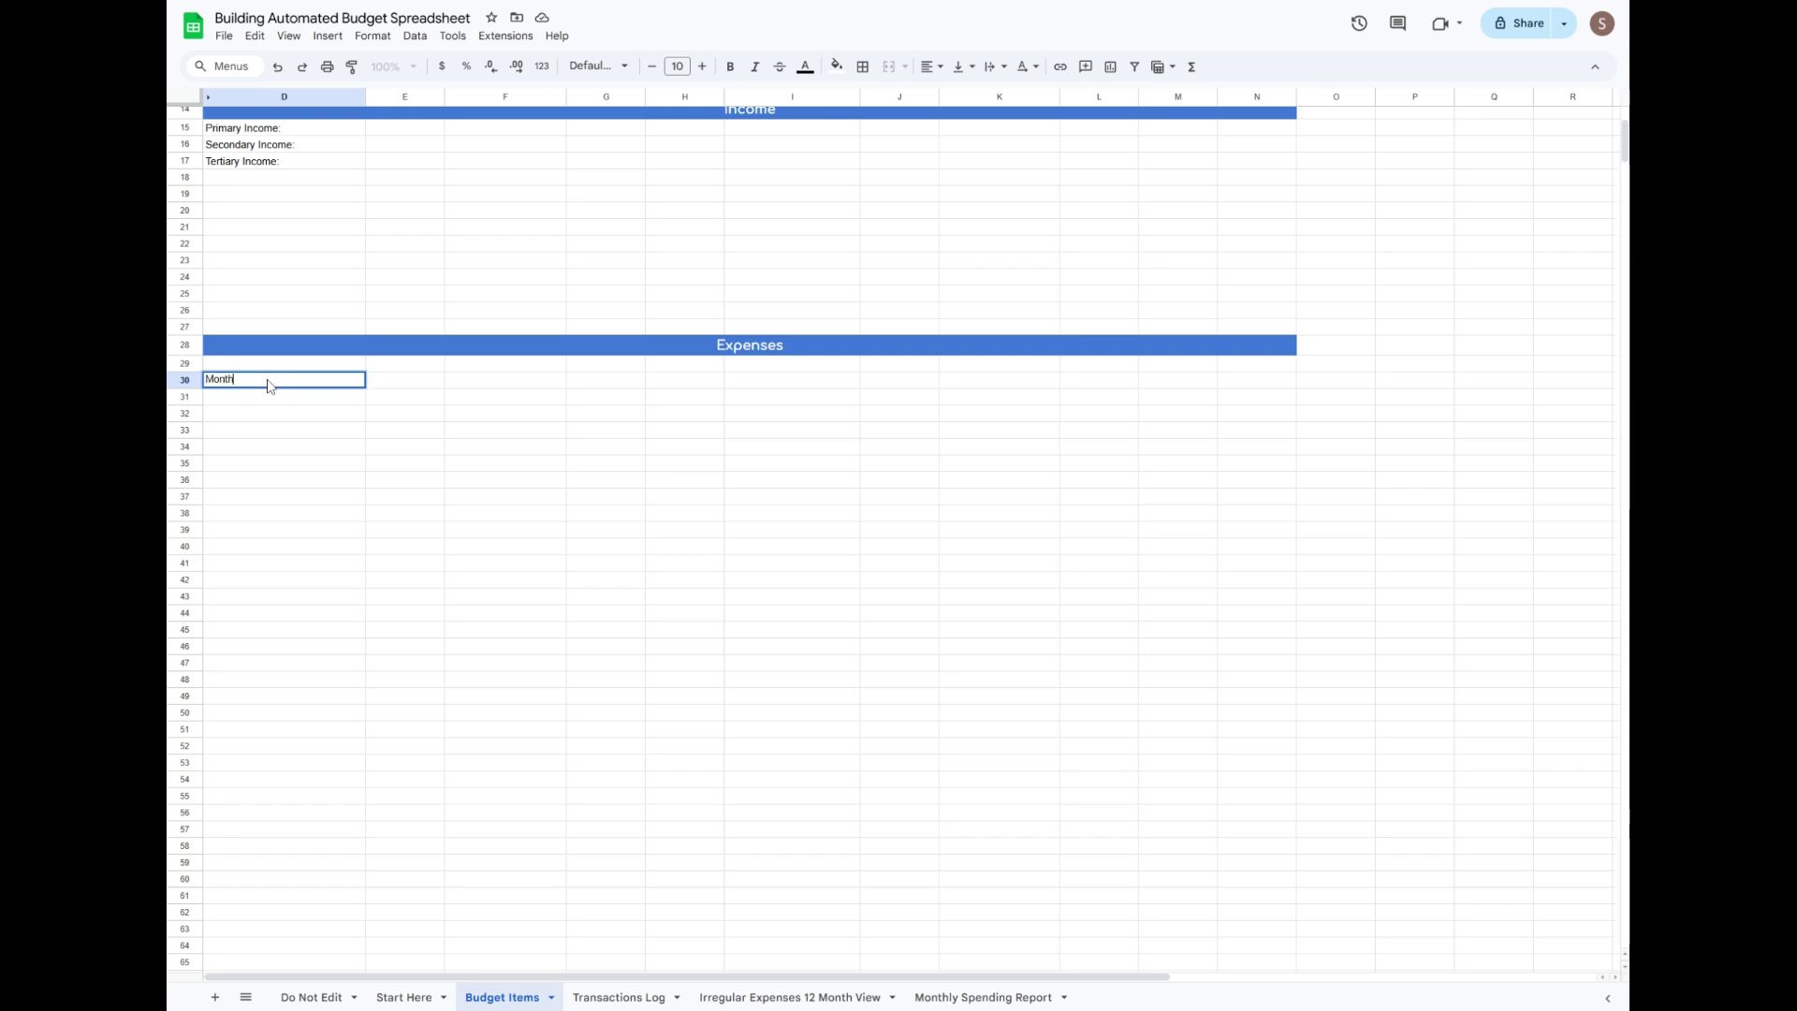
type("ly Expenses:")
key("Return")
type("Variable M")
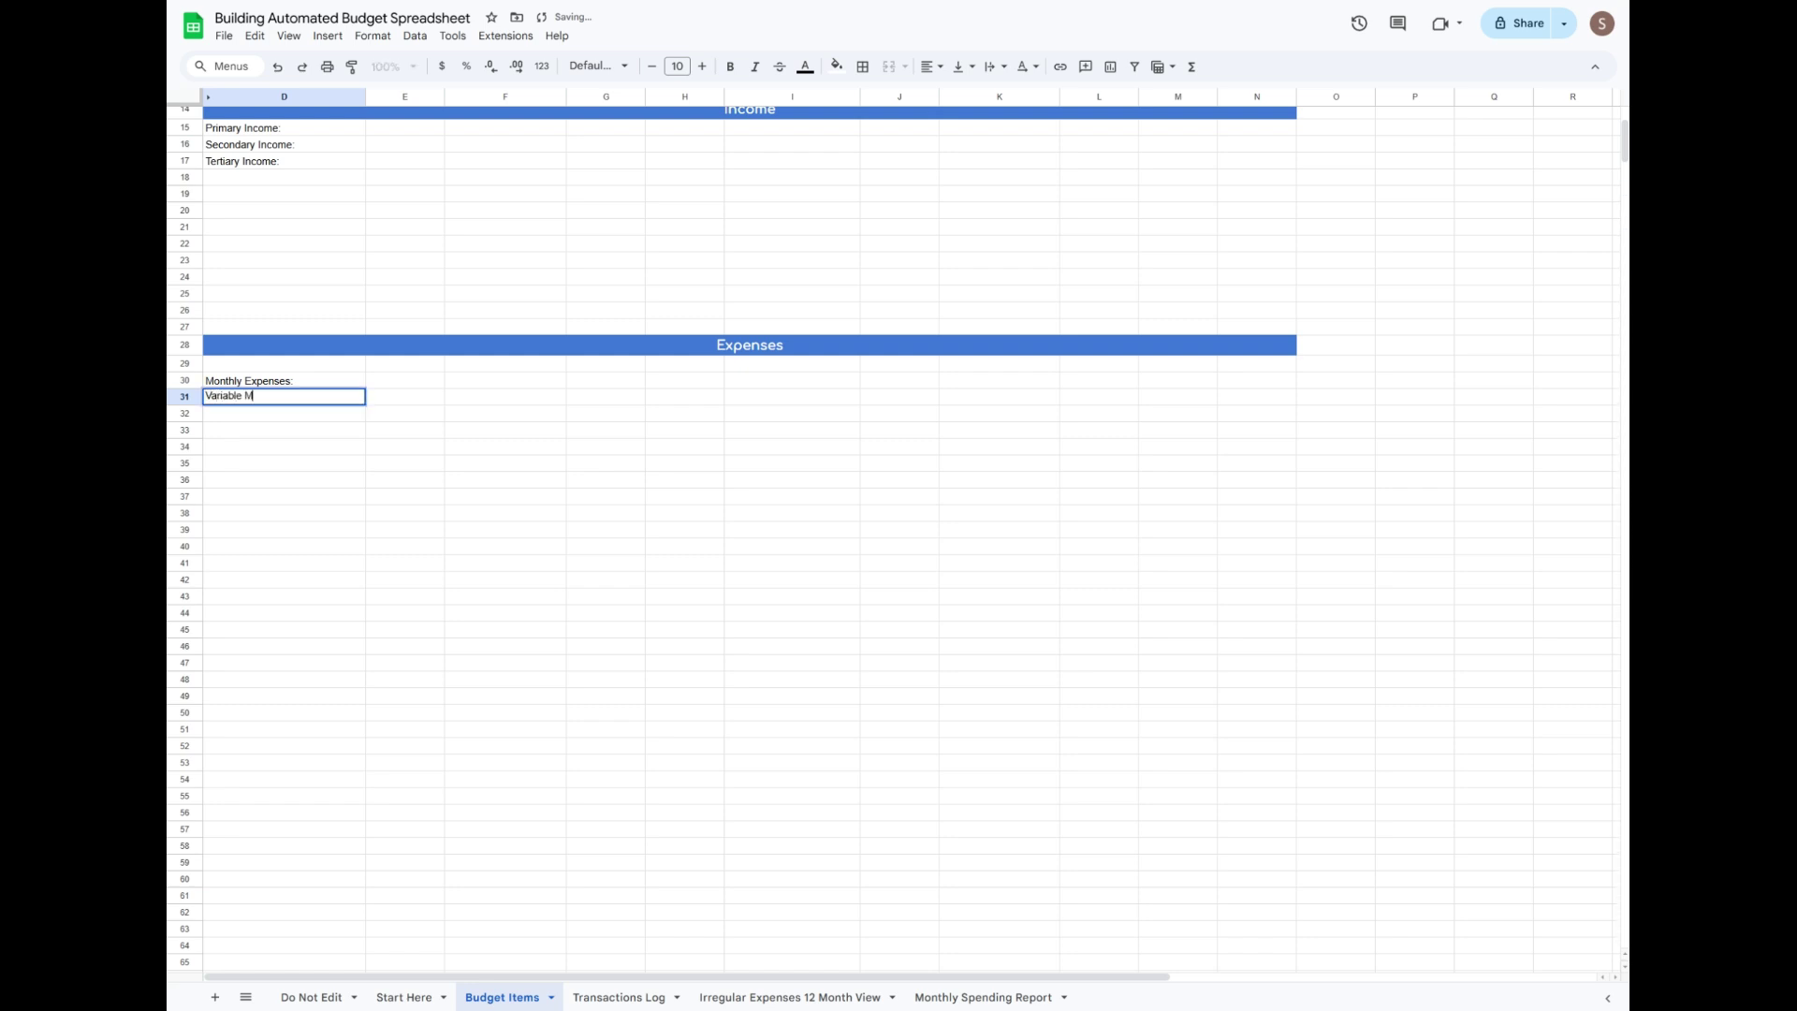
type("onthly Expenses:")
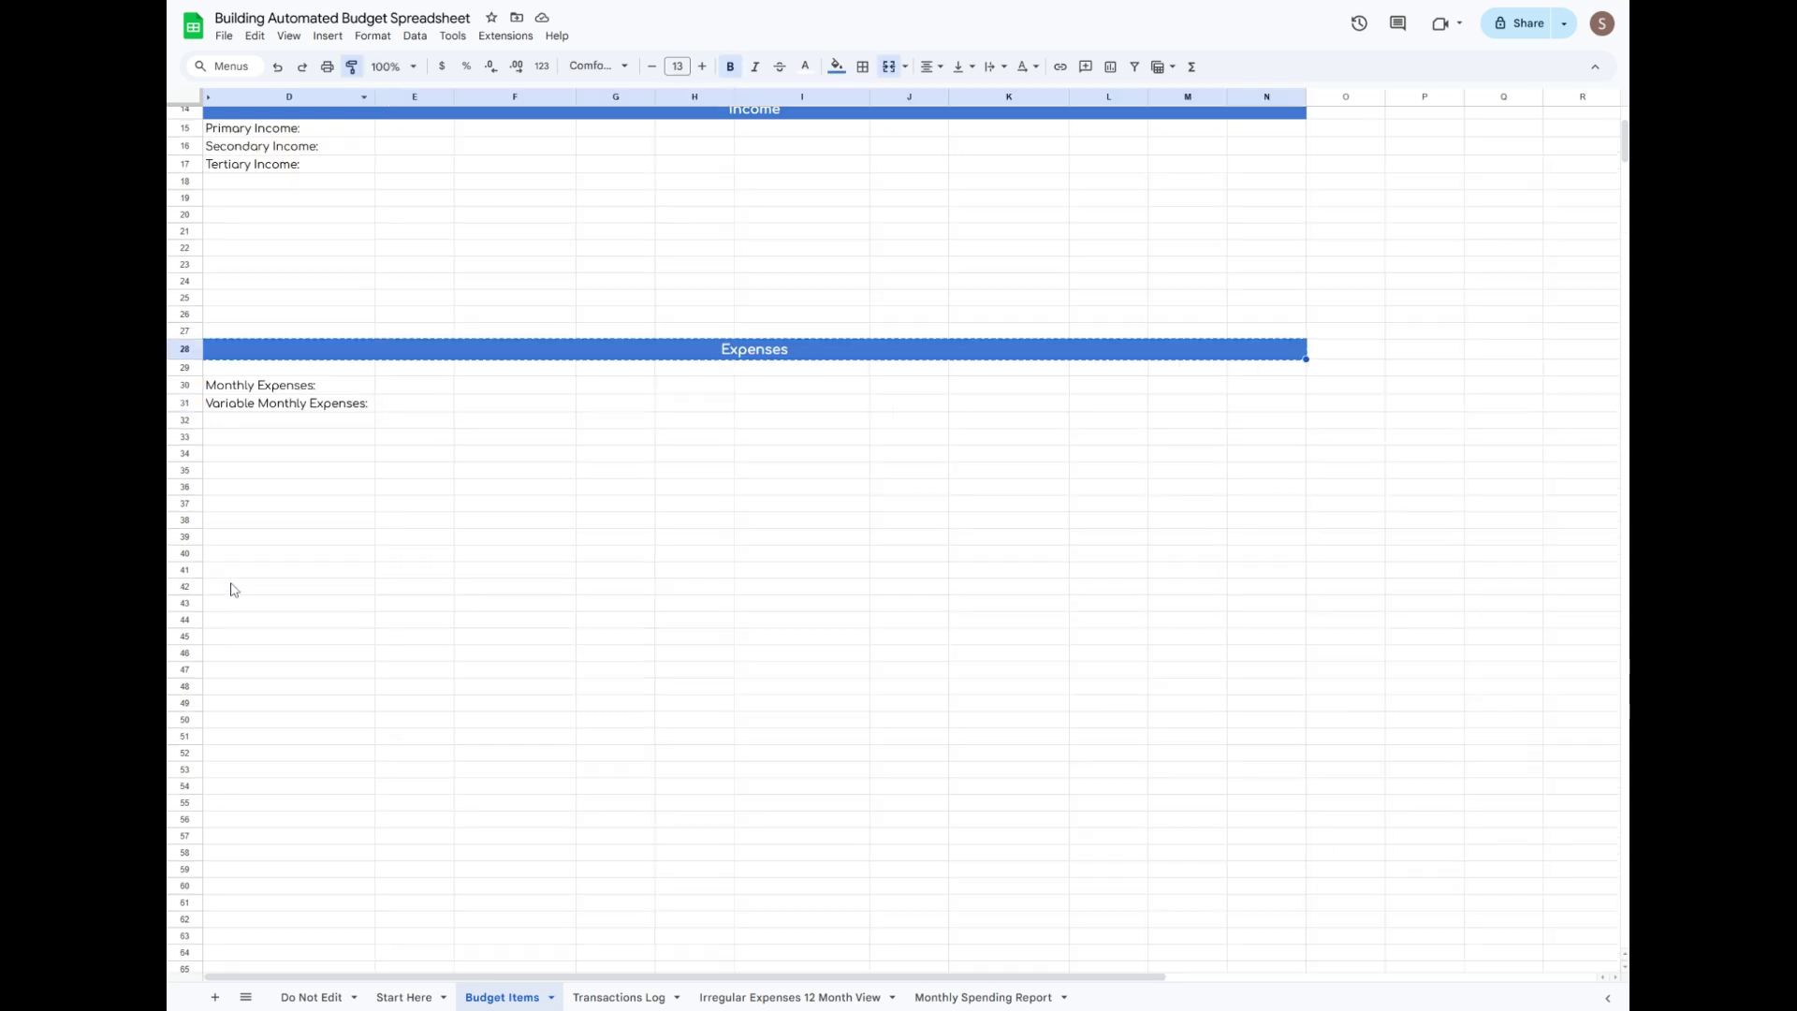
Copy the Expenses heading's formatting to D42:N42 and enter "Savings" there.
left_click(234, 588)
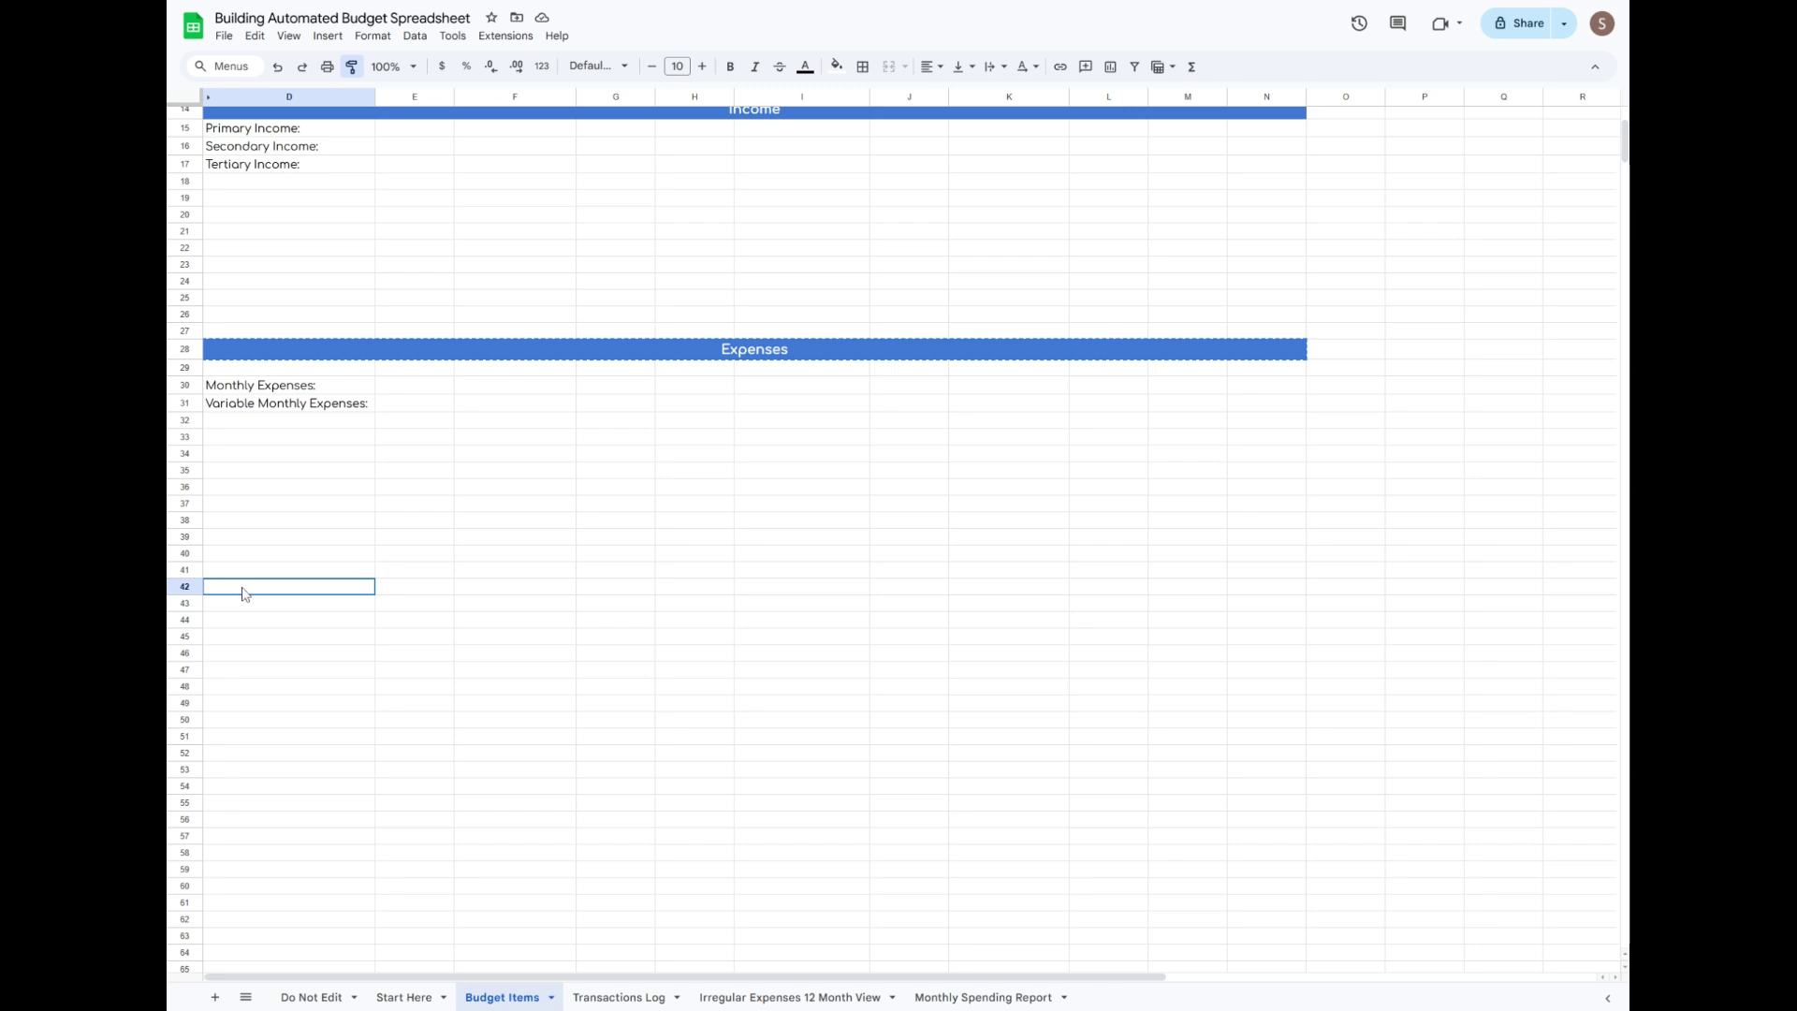
left_click_drag(265, 594, 1276, 591)
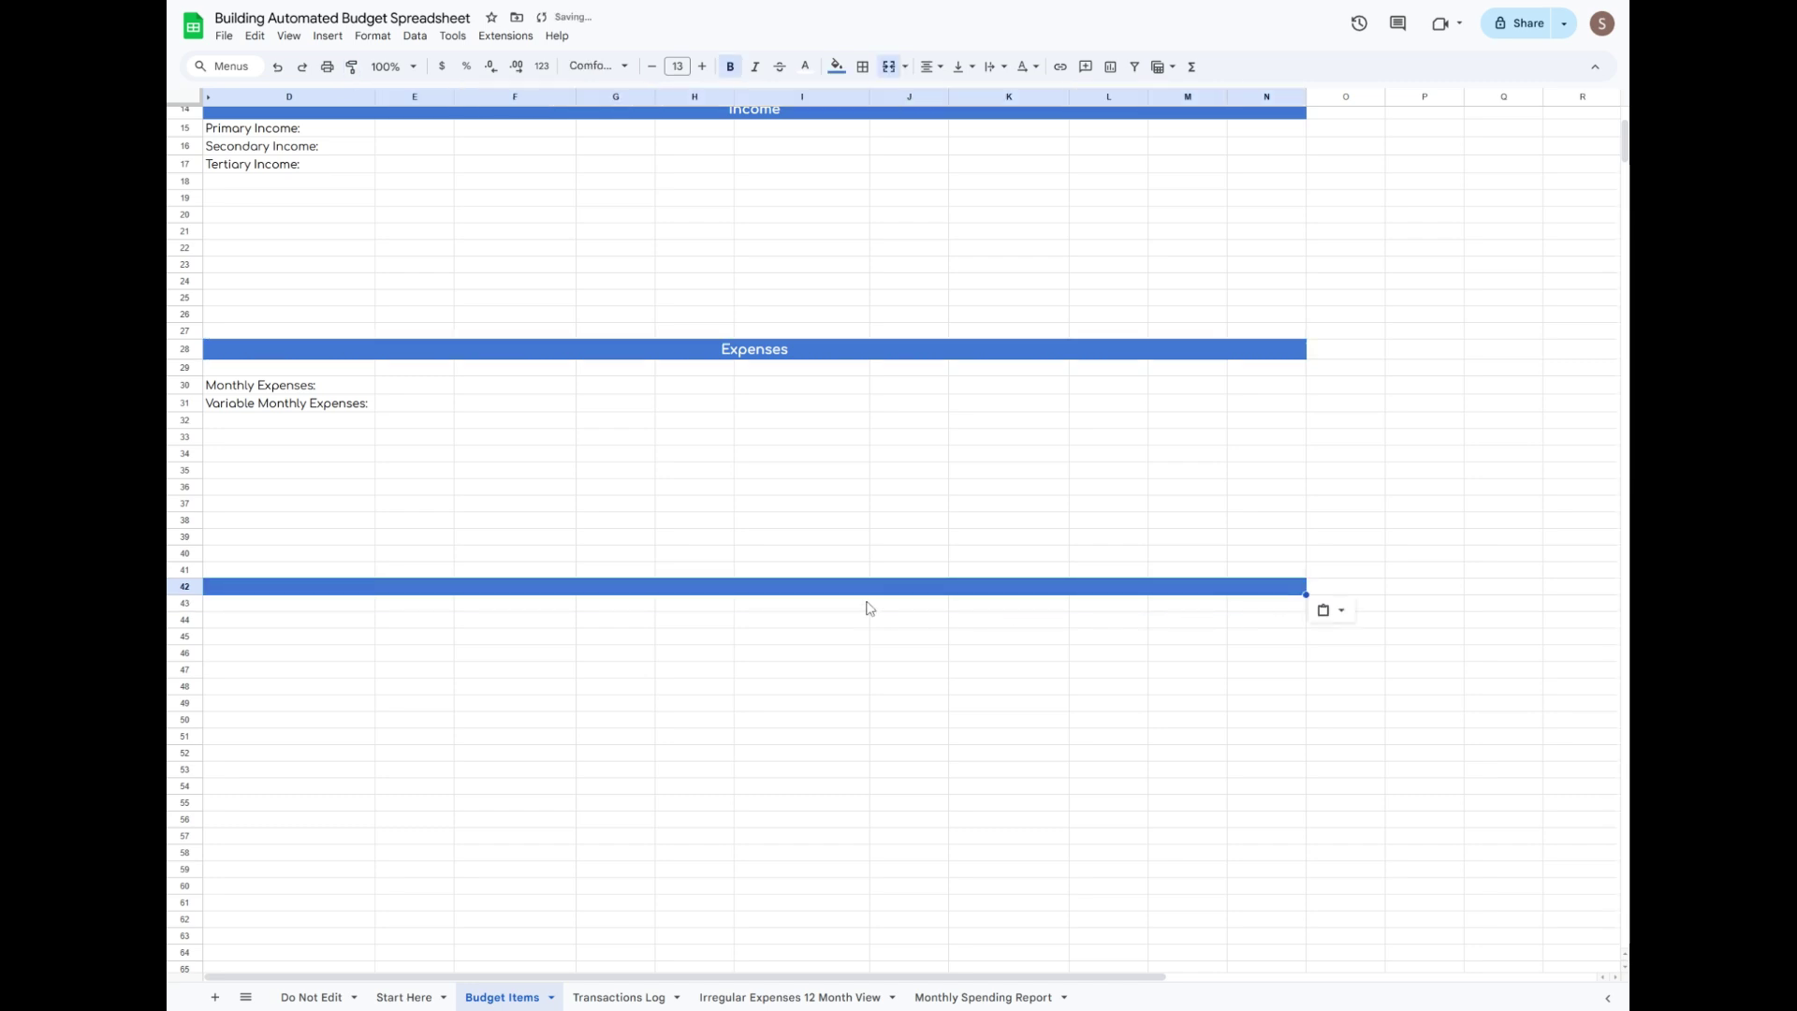
type("Savings")
key("Return")
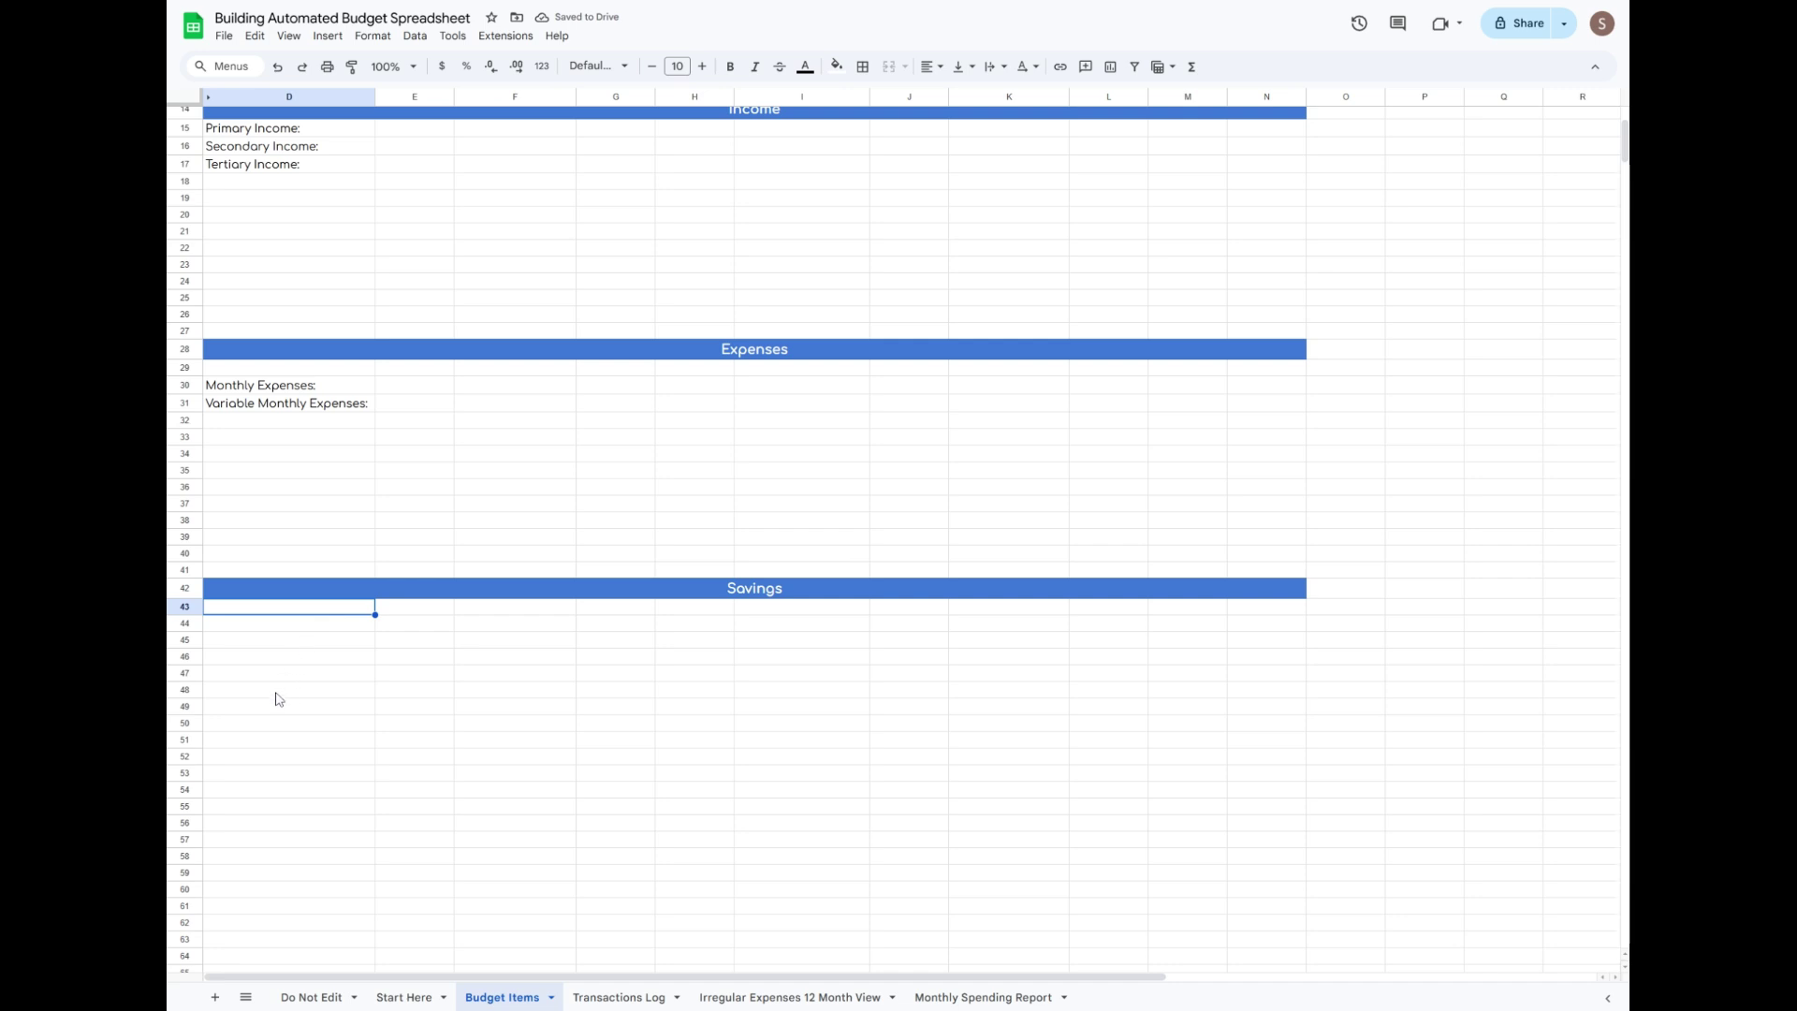
Enter "Budgeted Remaining:" in D54 and "Actual Remaining:" in D55, matching the font formatting of the other row labels.
left_click(244, 792)
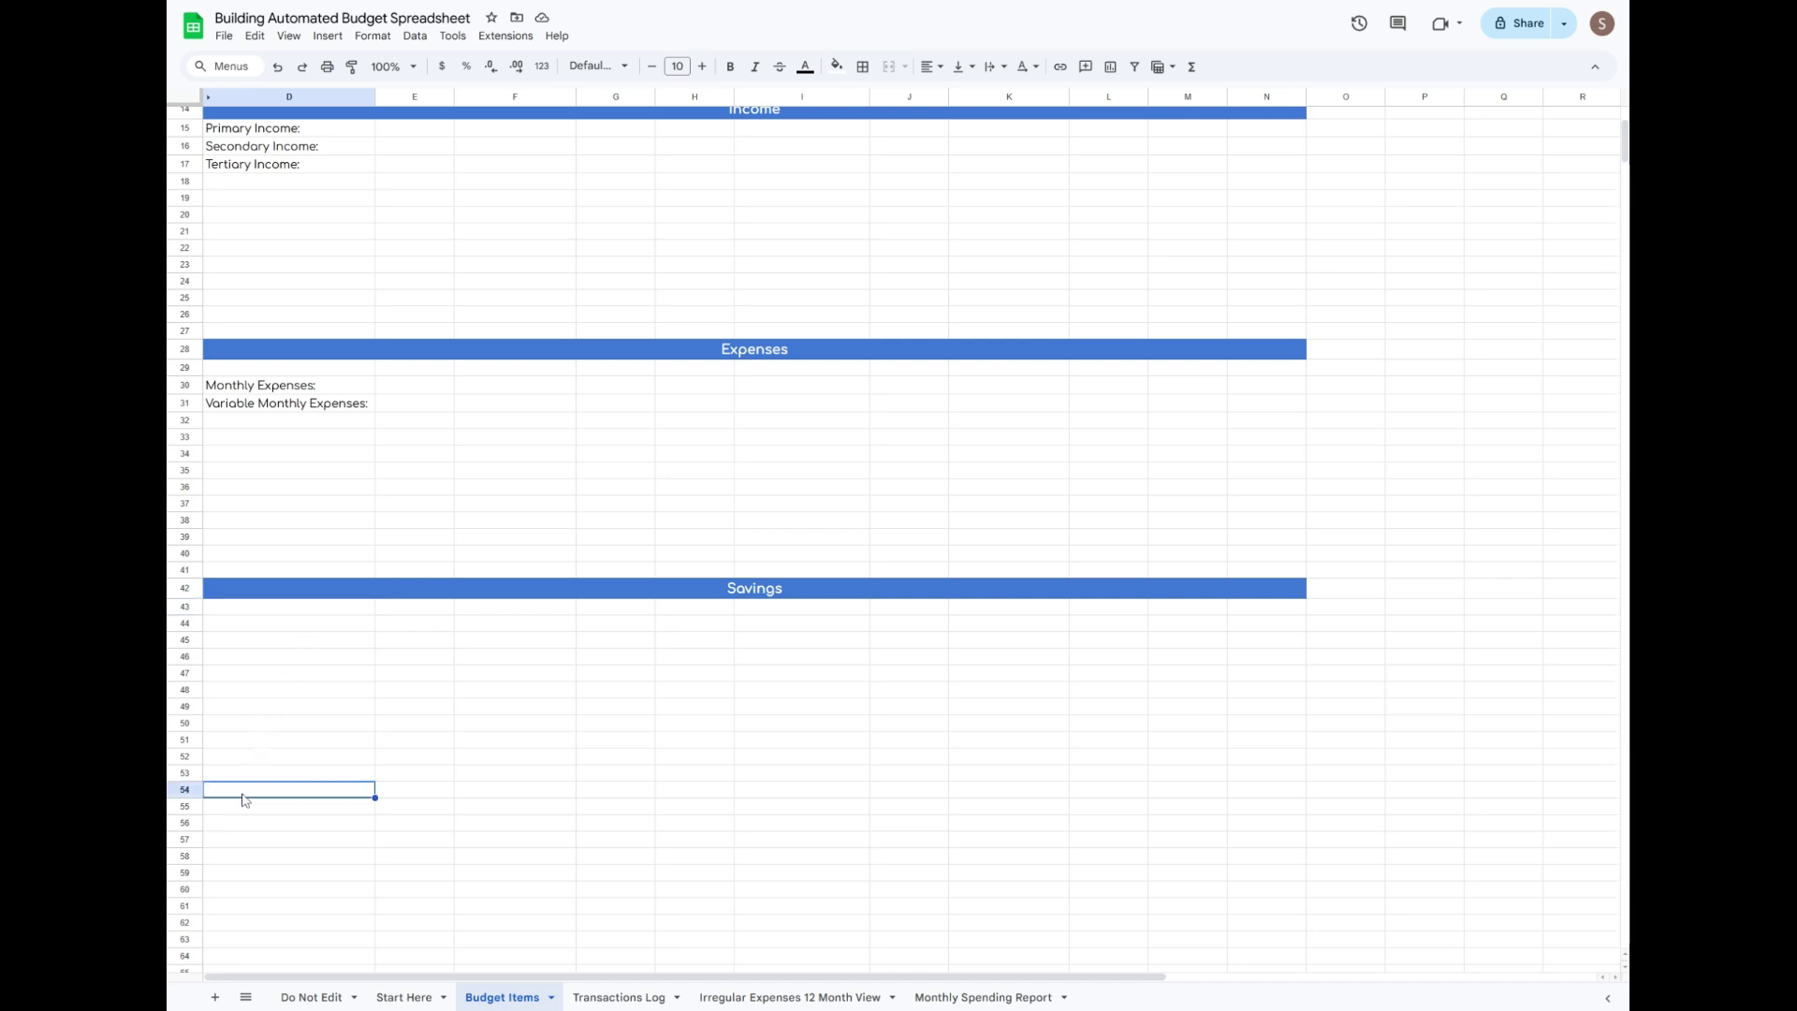
type("Budgeted Rema")
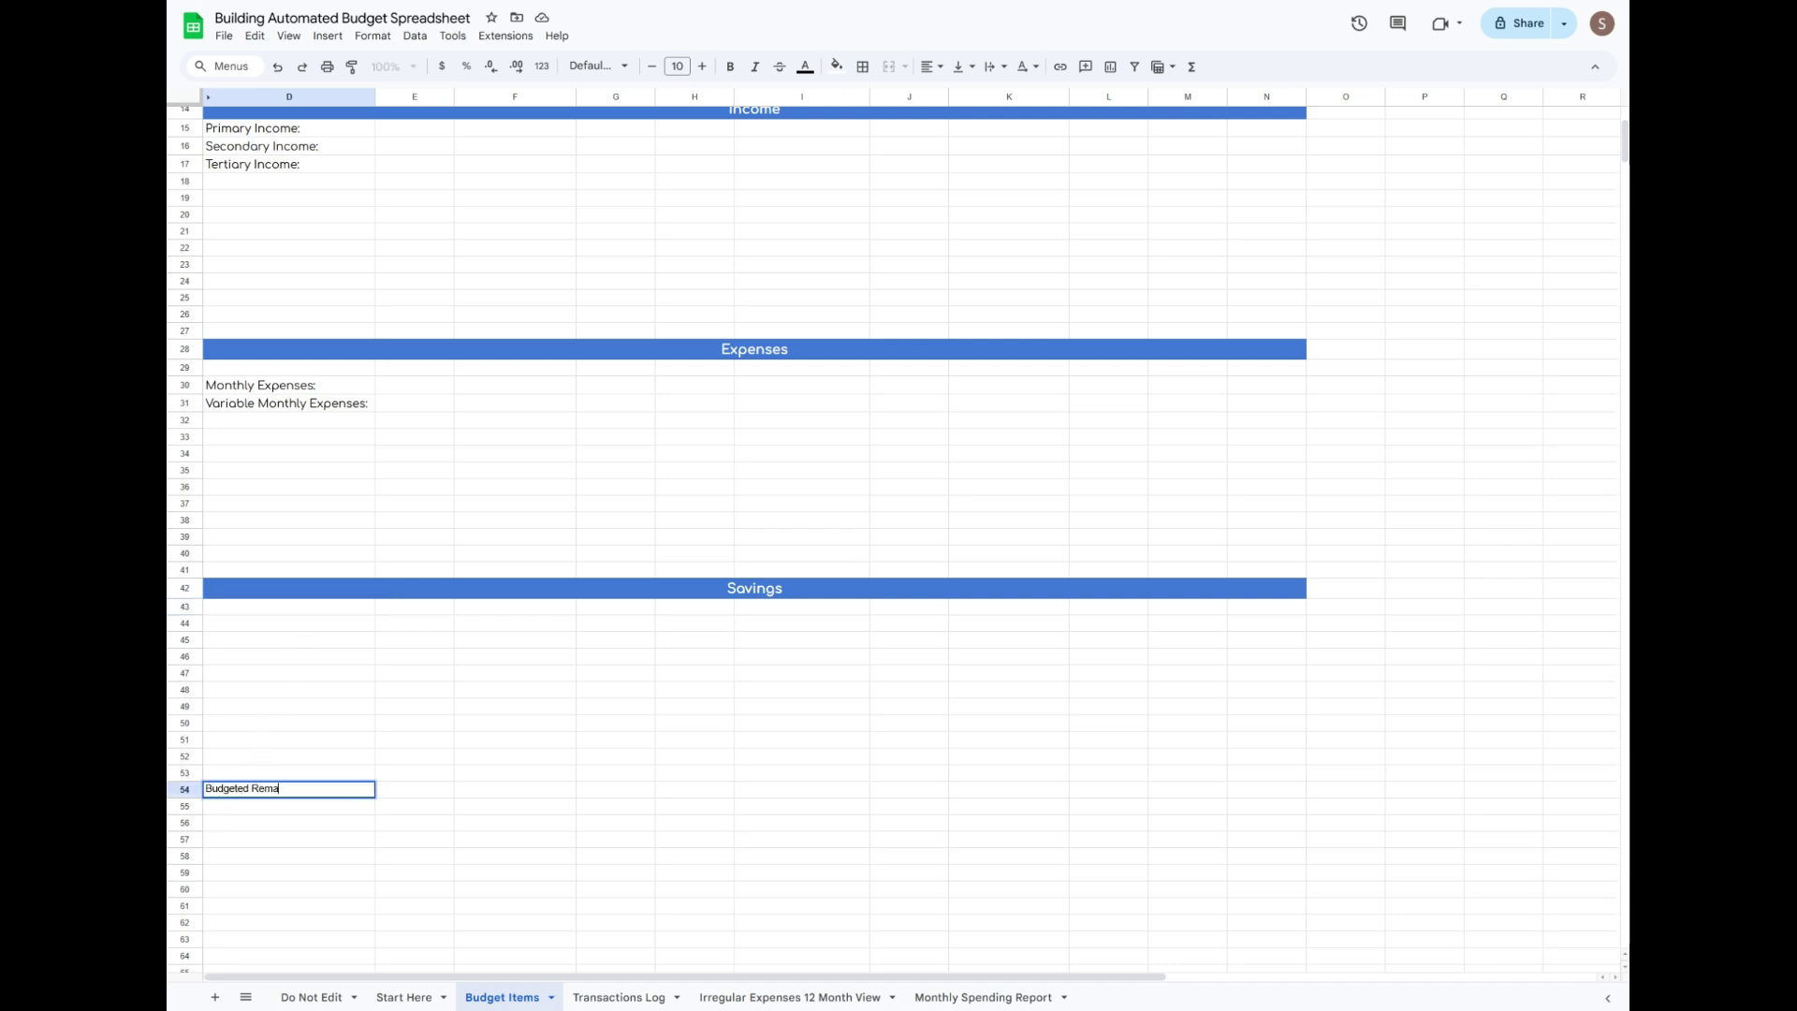
type("ining:")
key("Return")
type("Actua")
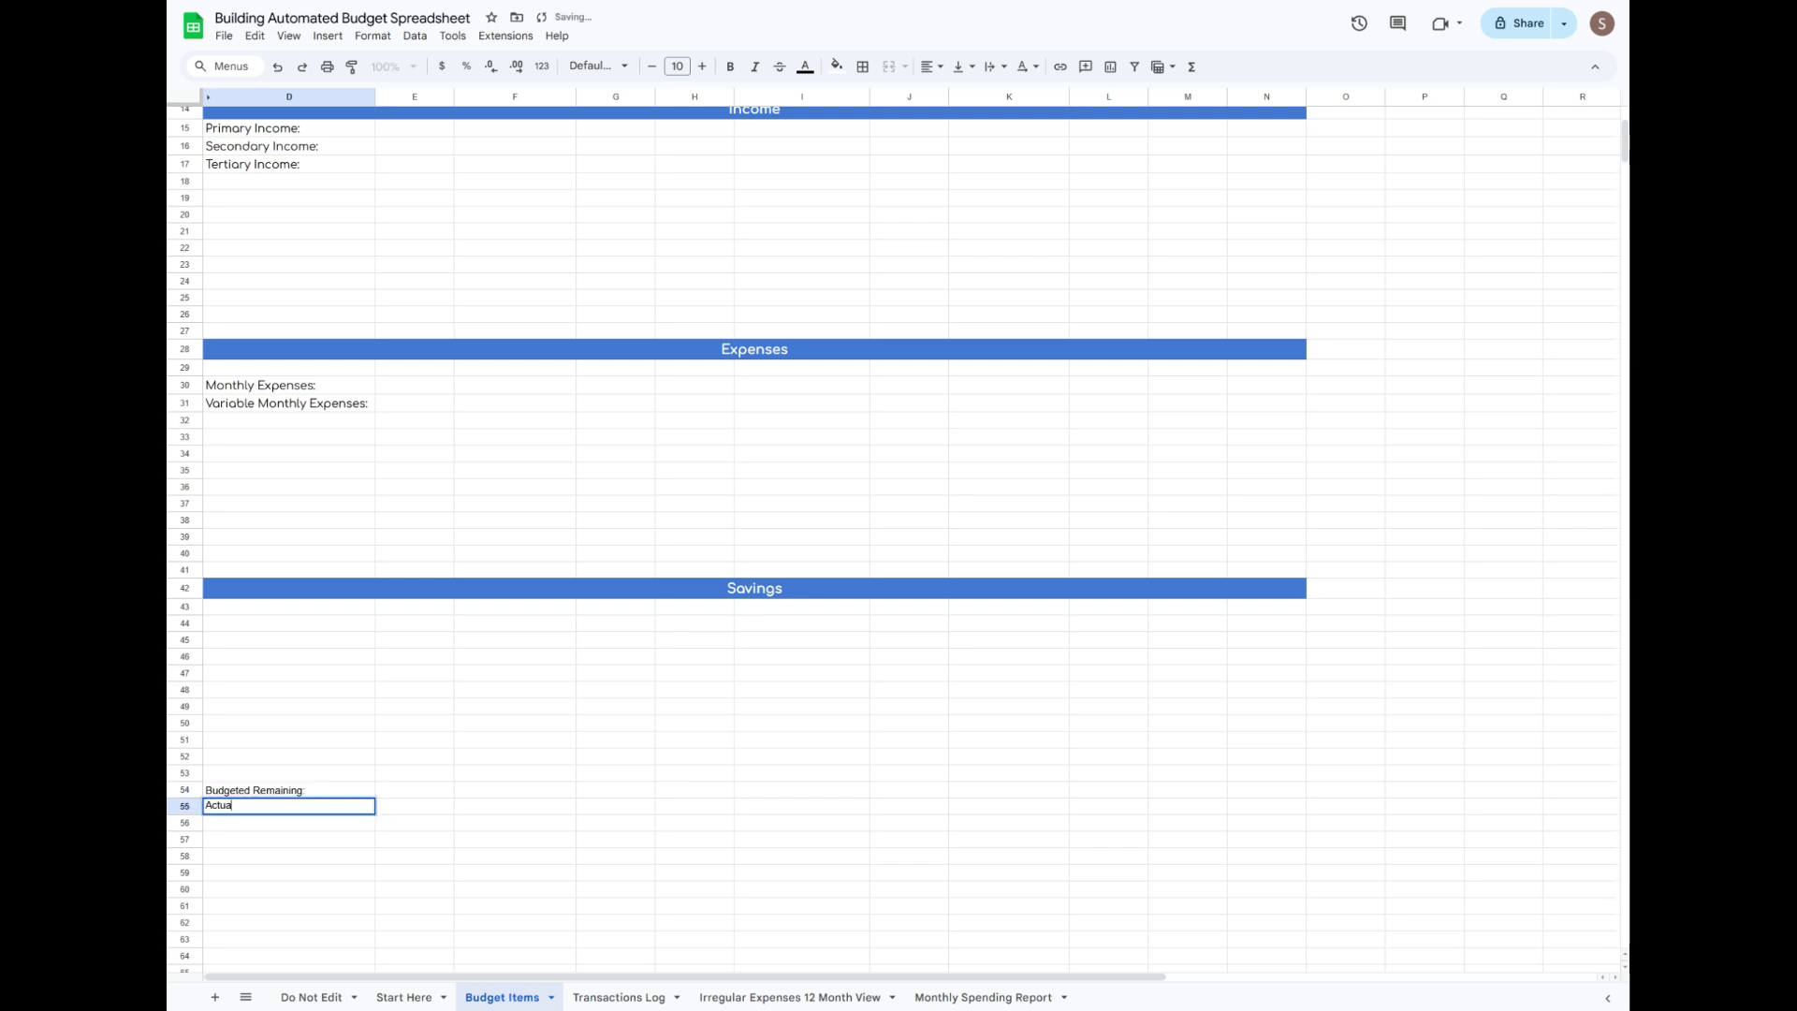
type("l Remaining:")
left_click(244, 792)
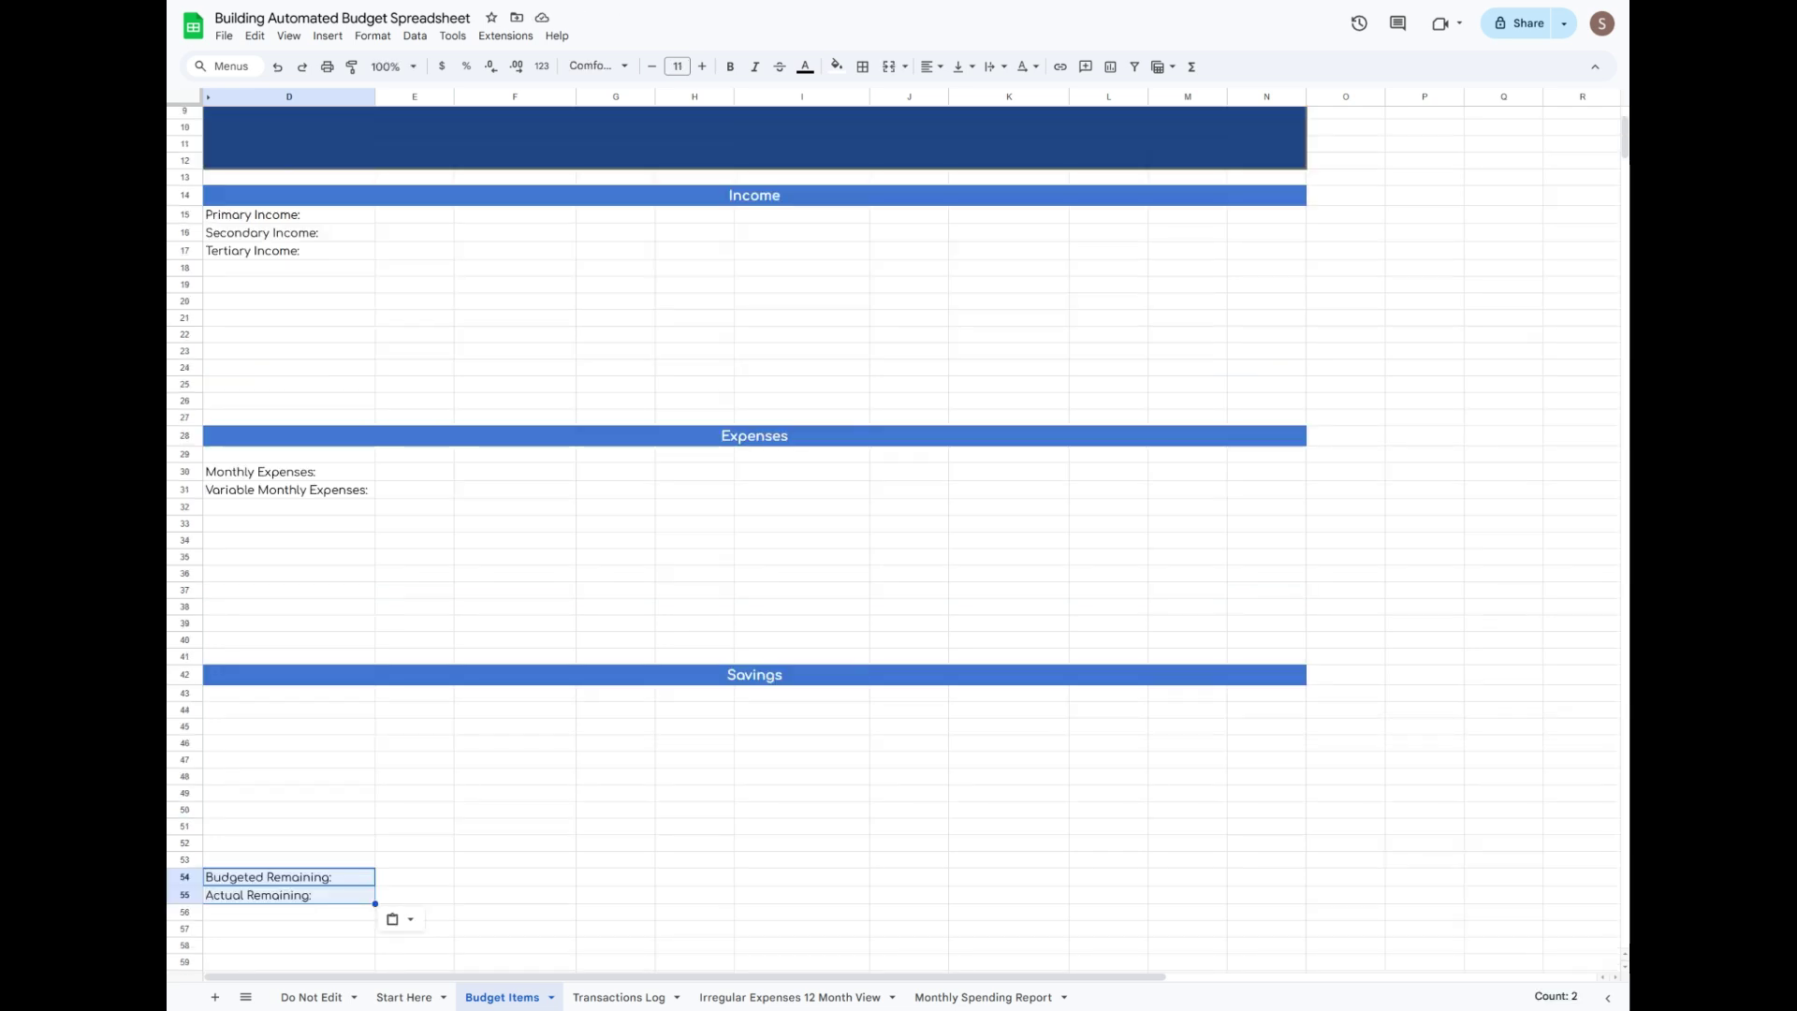
Fill the ranges E15:N17, E29:N31, E43:N43 and E54:N55 with light blue.
left_click_drag(413, 214, 1260, 266)
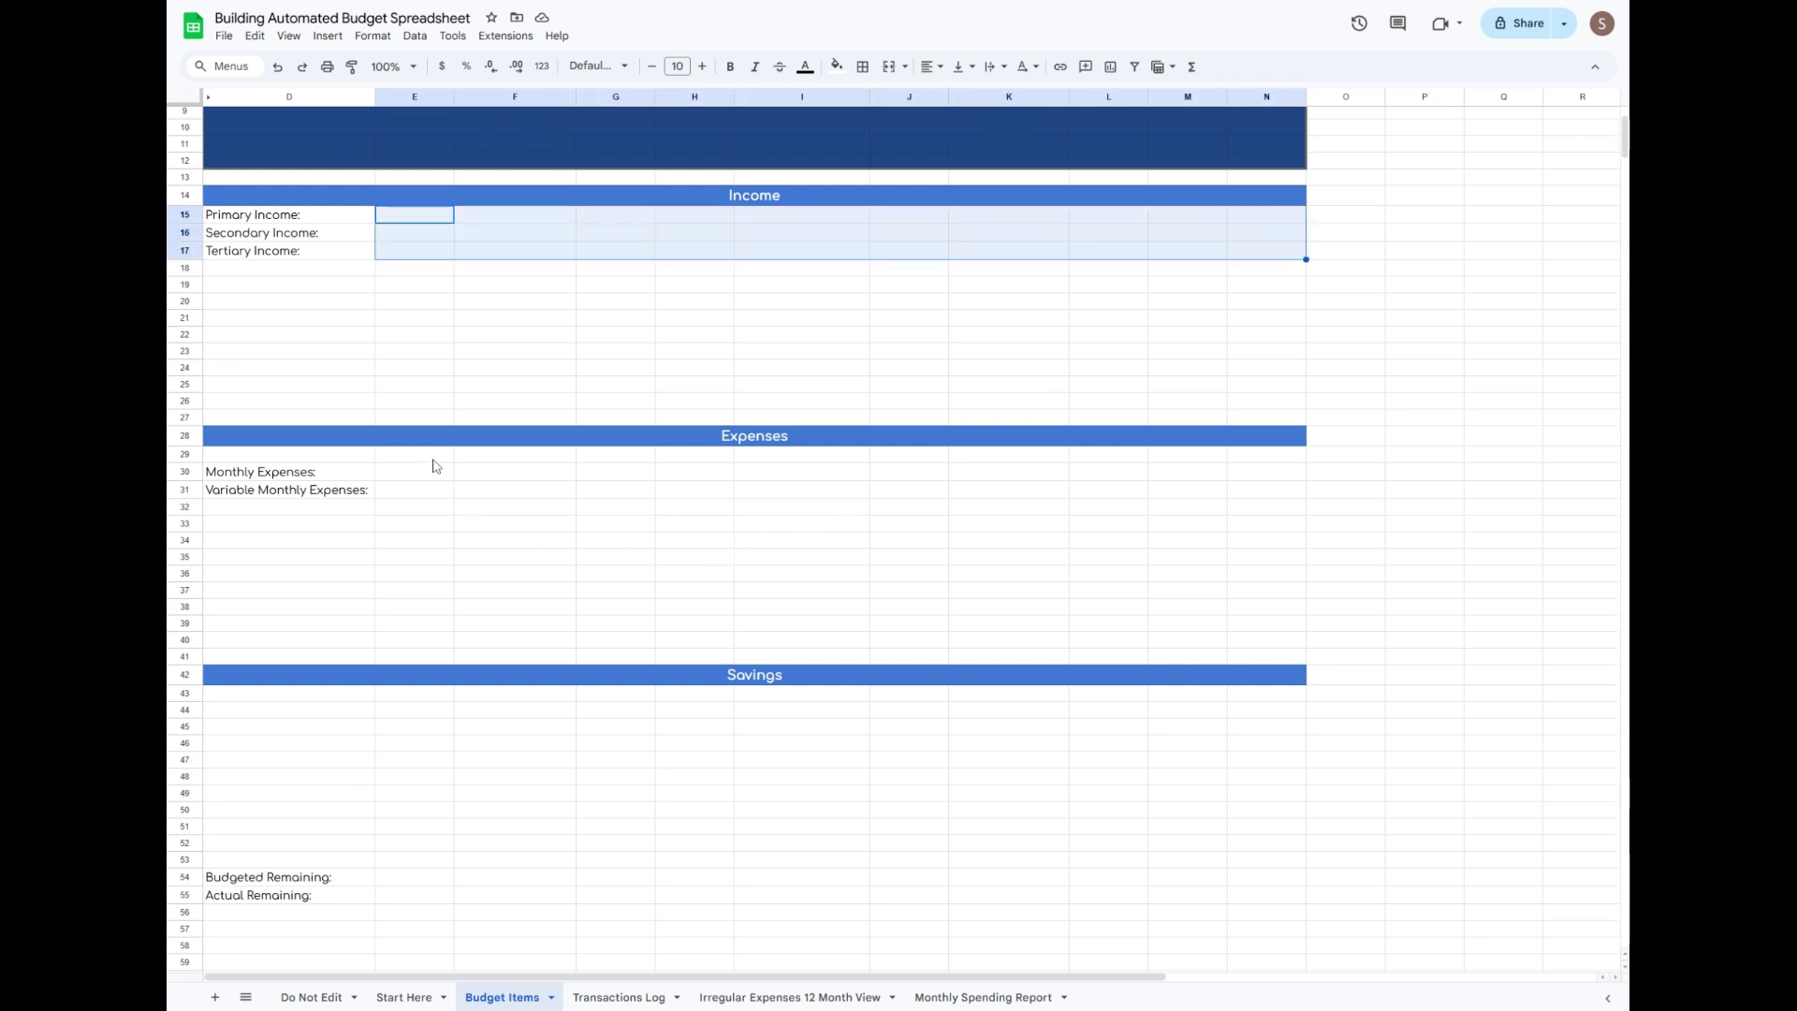
left_click_drag(433, 461, 1271, 493)
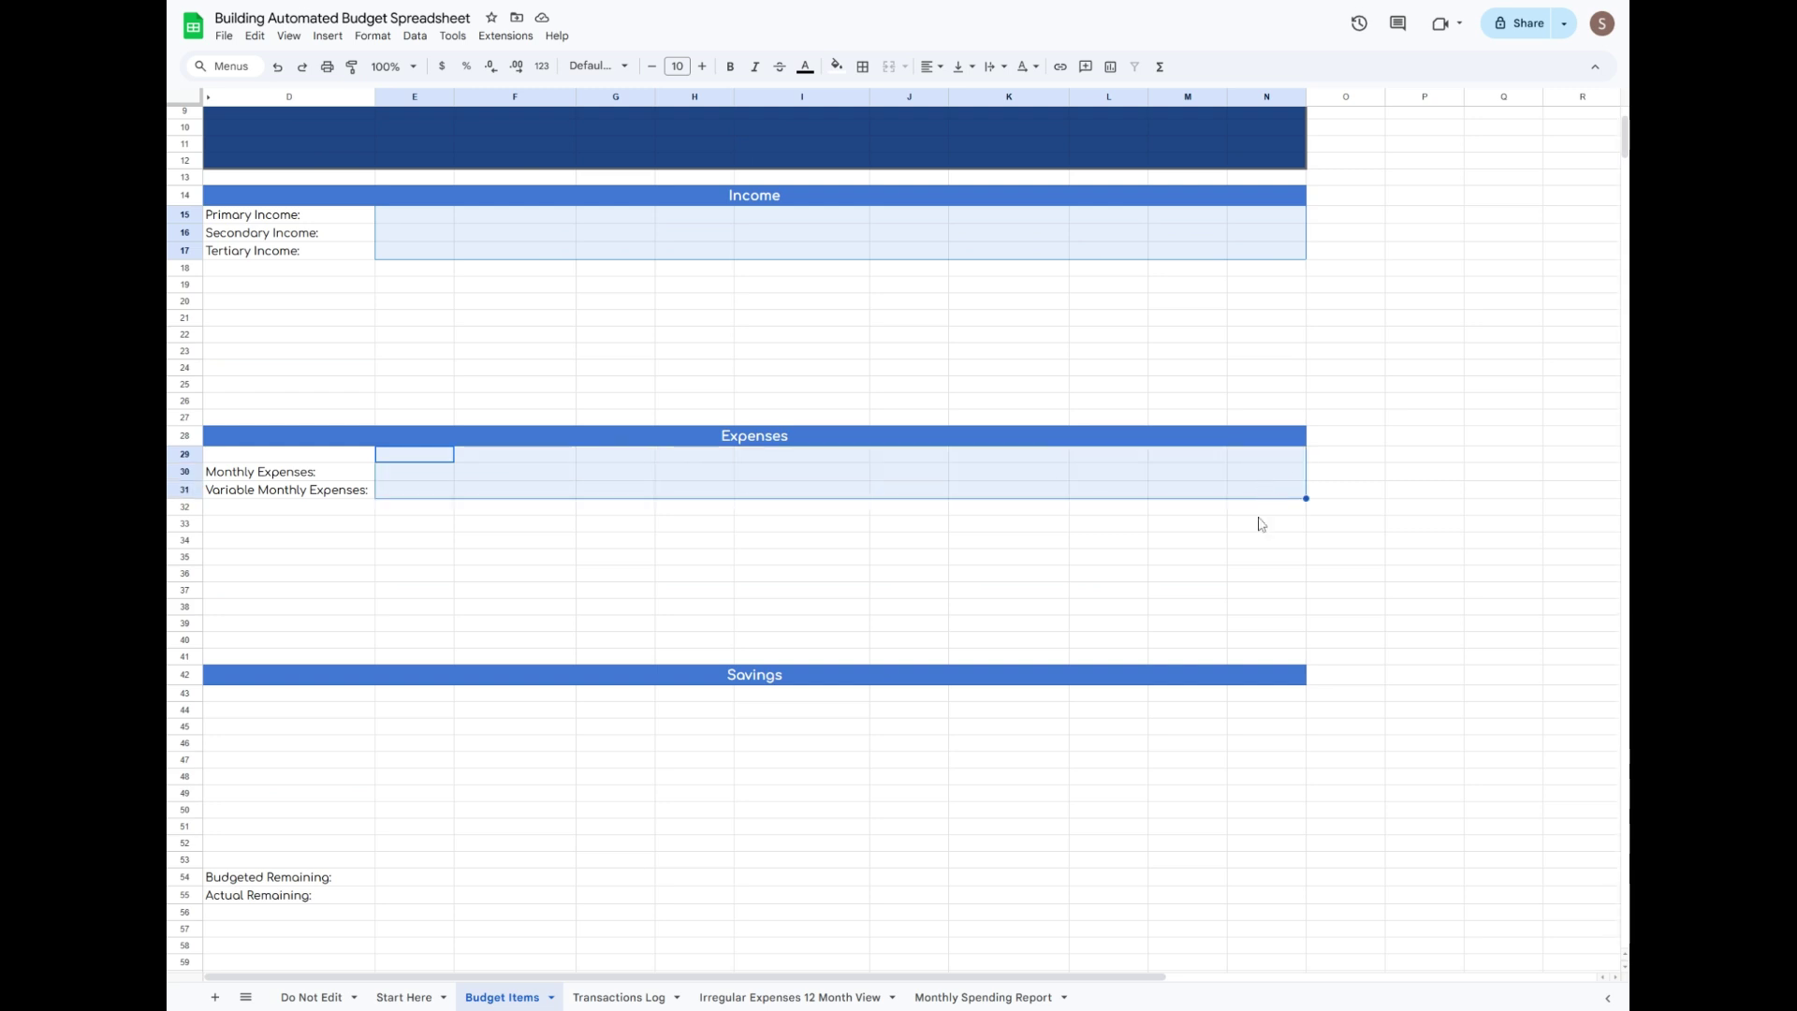
scroll(1261, 530, "down", 1)
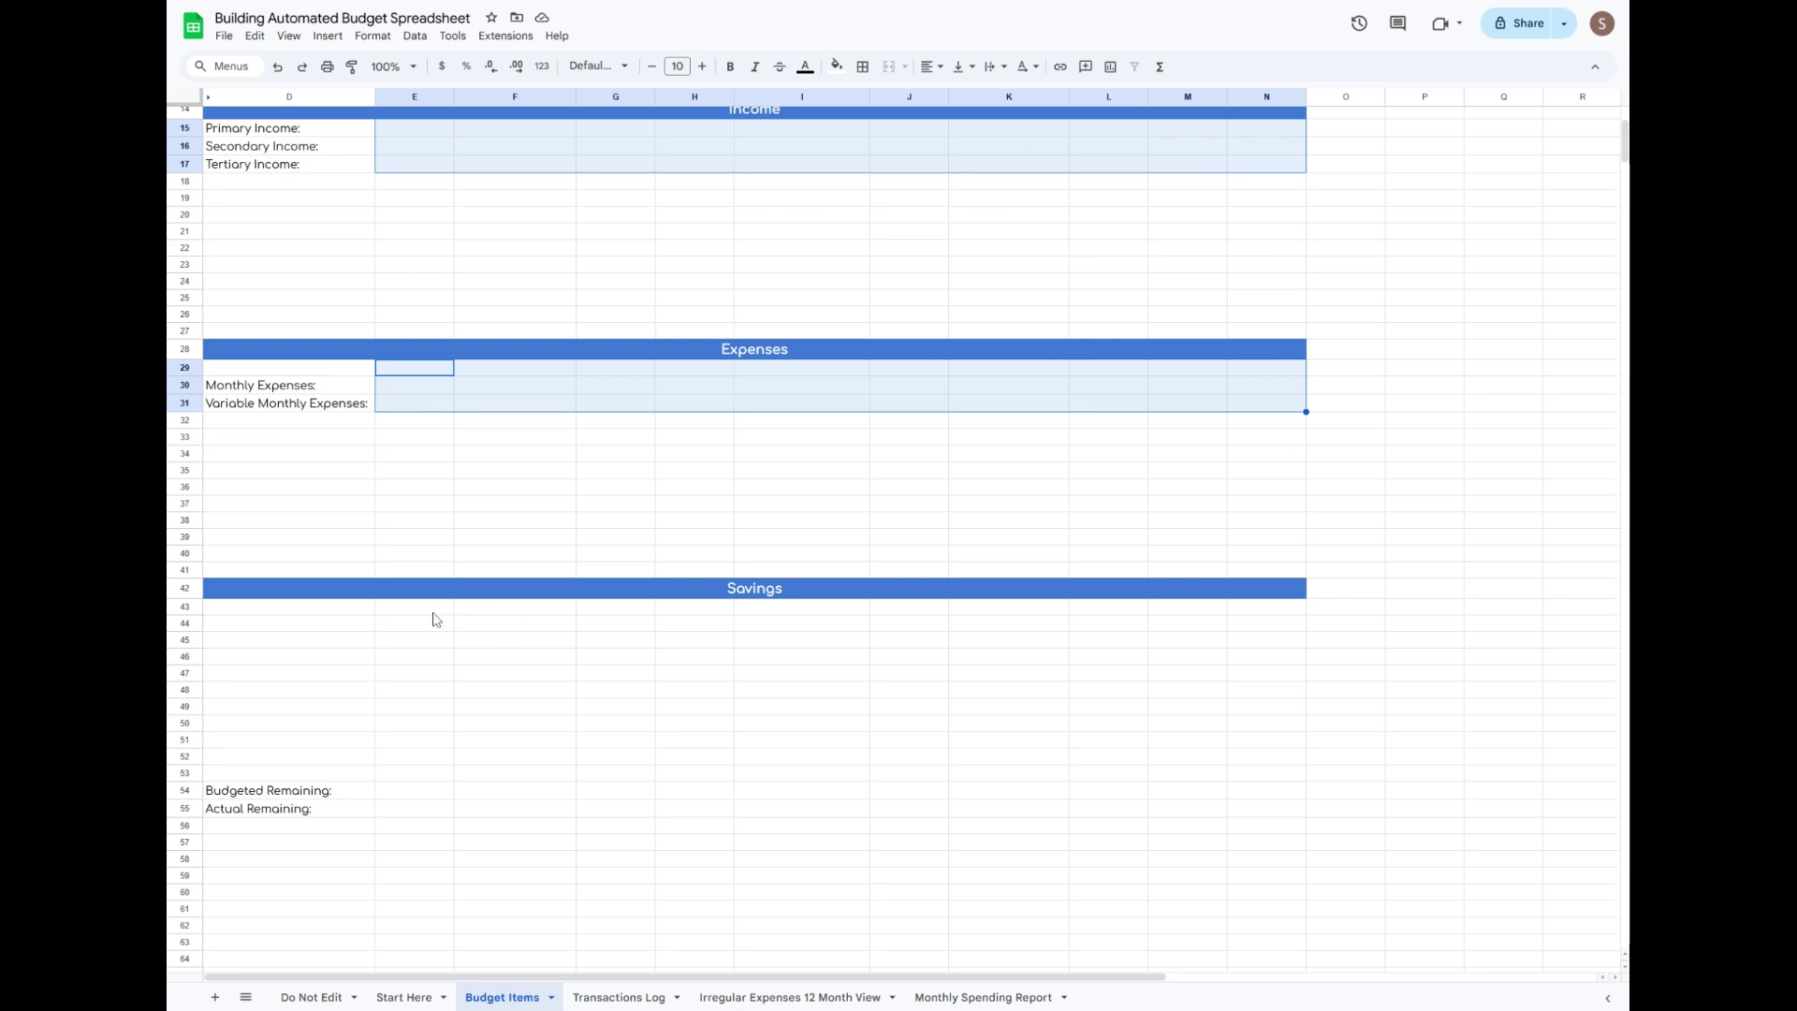
left_click_drag(433, 610, 1270, 610)
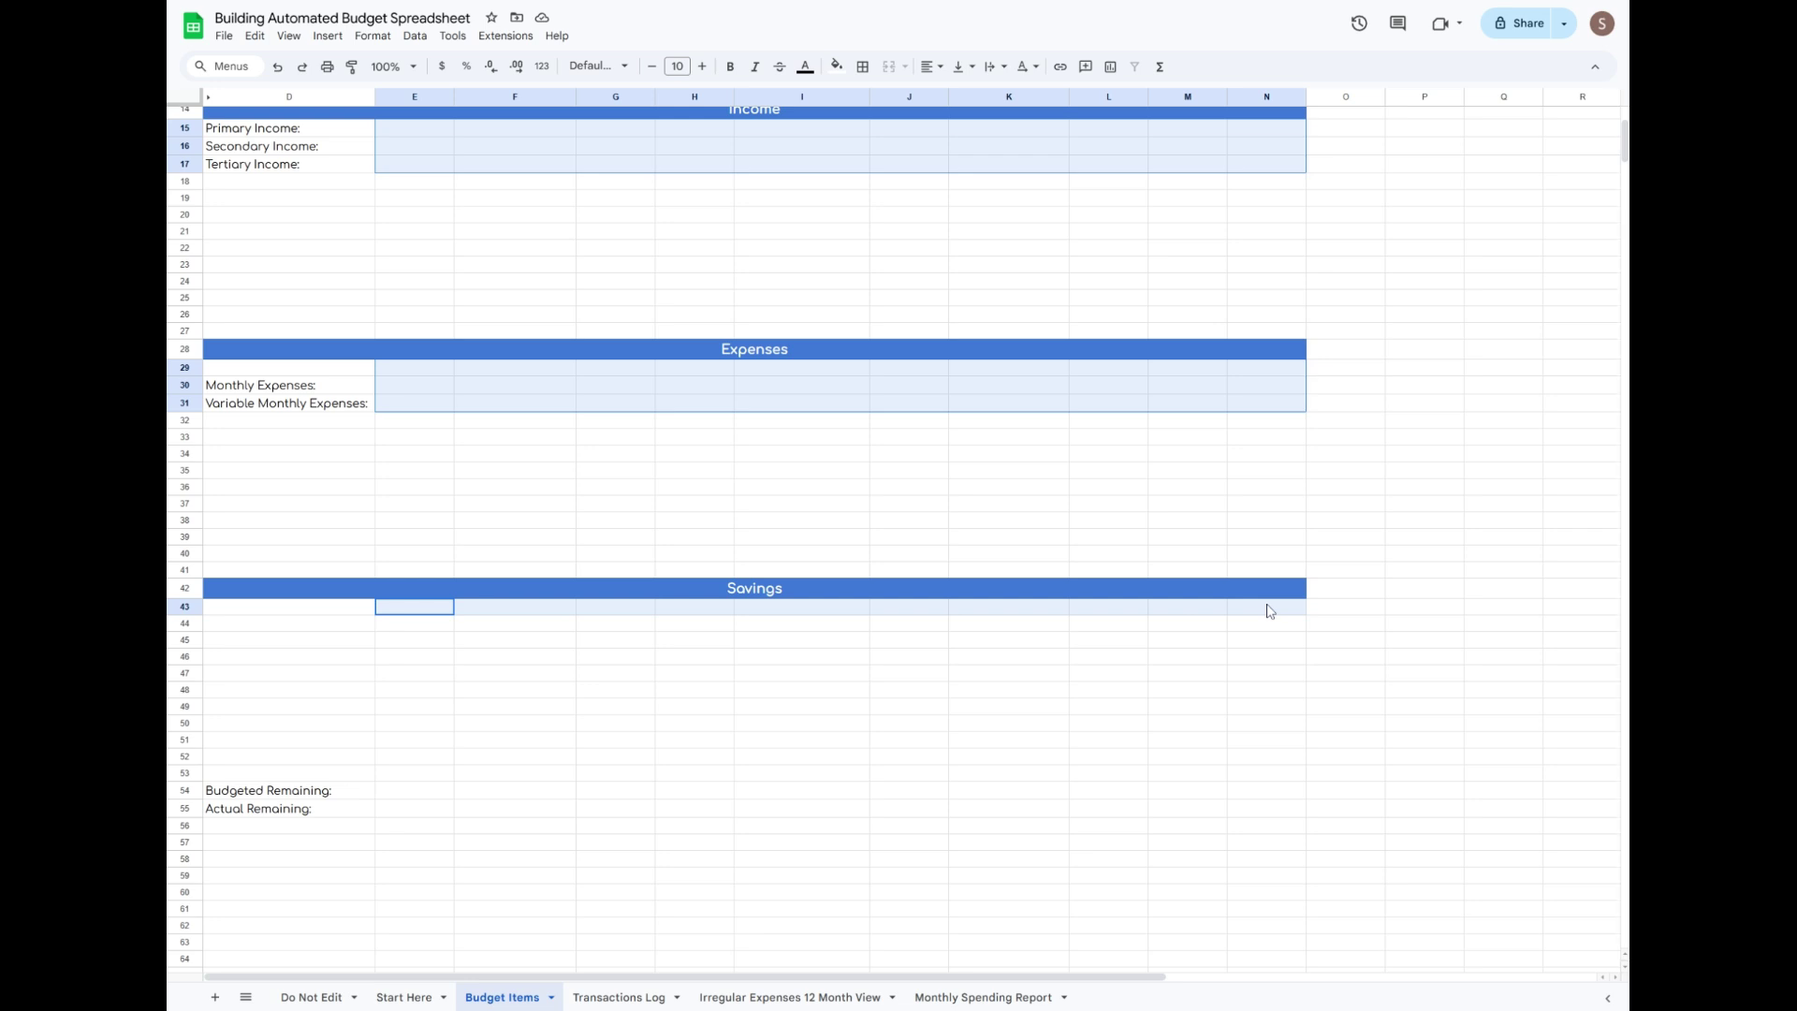
left_click_drag(412, 792, 1257, 818)
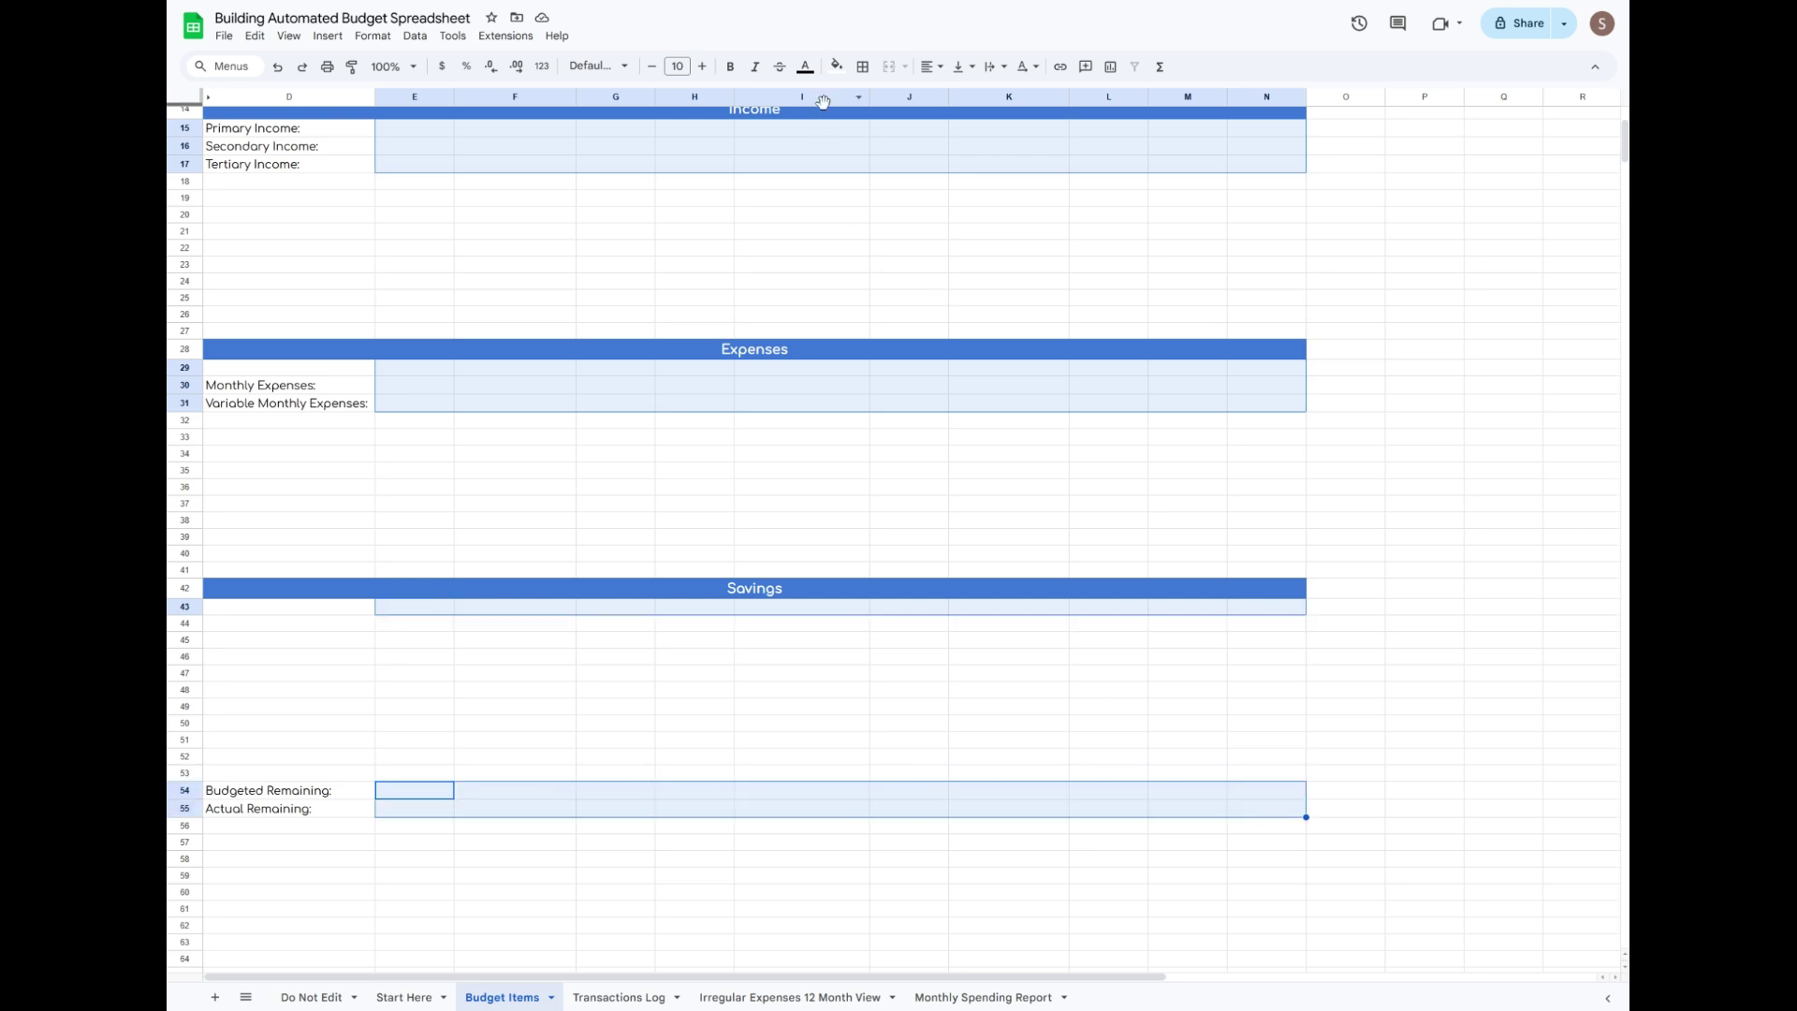
left_click(836, 66)
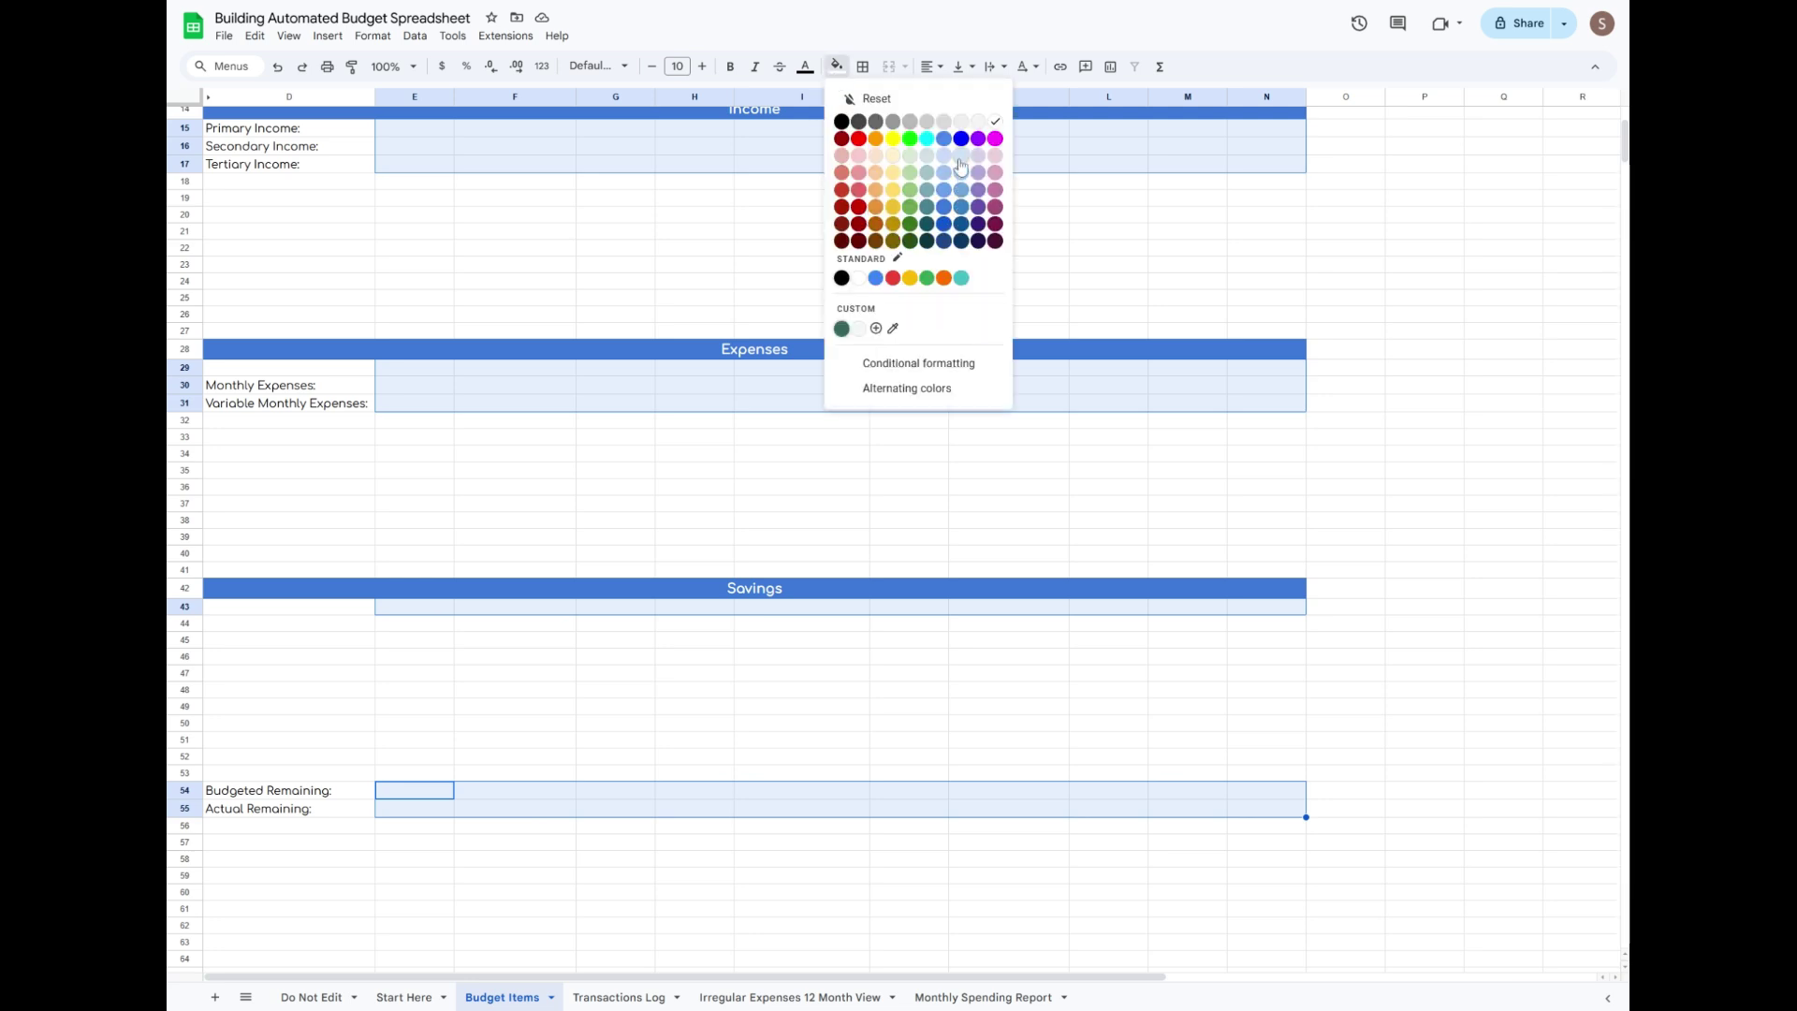
left_click(954, 165)
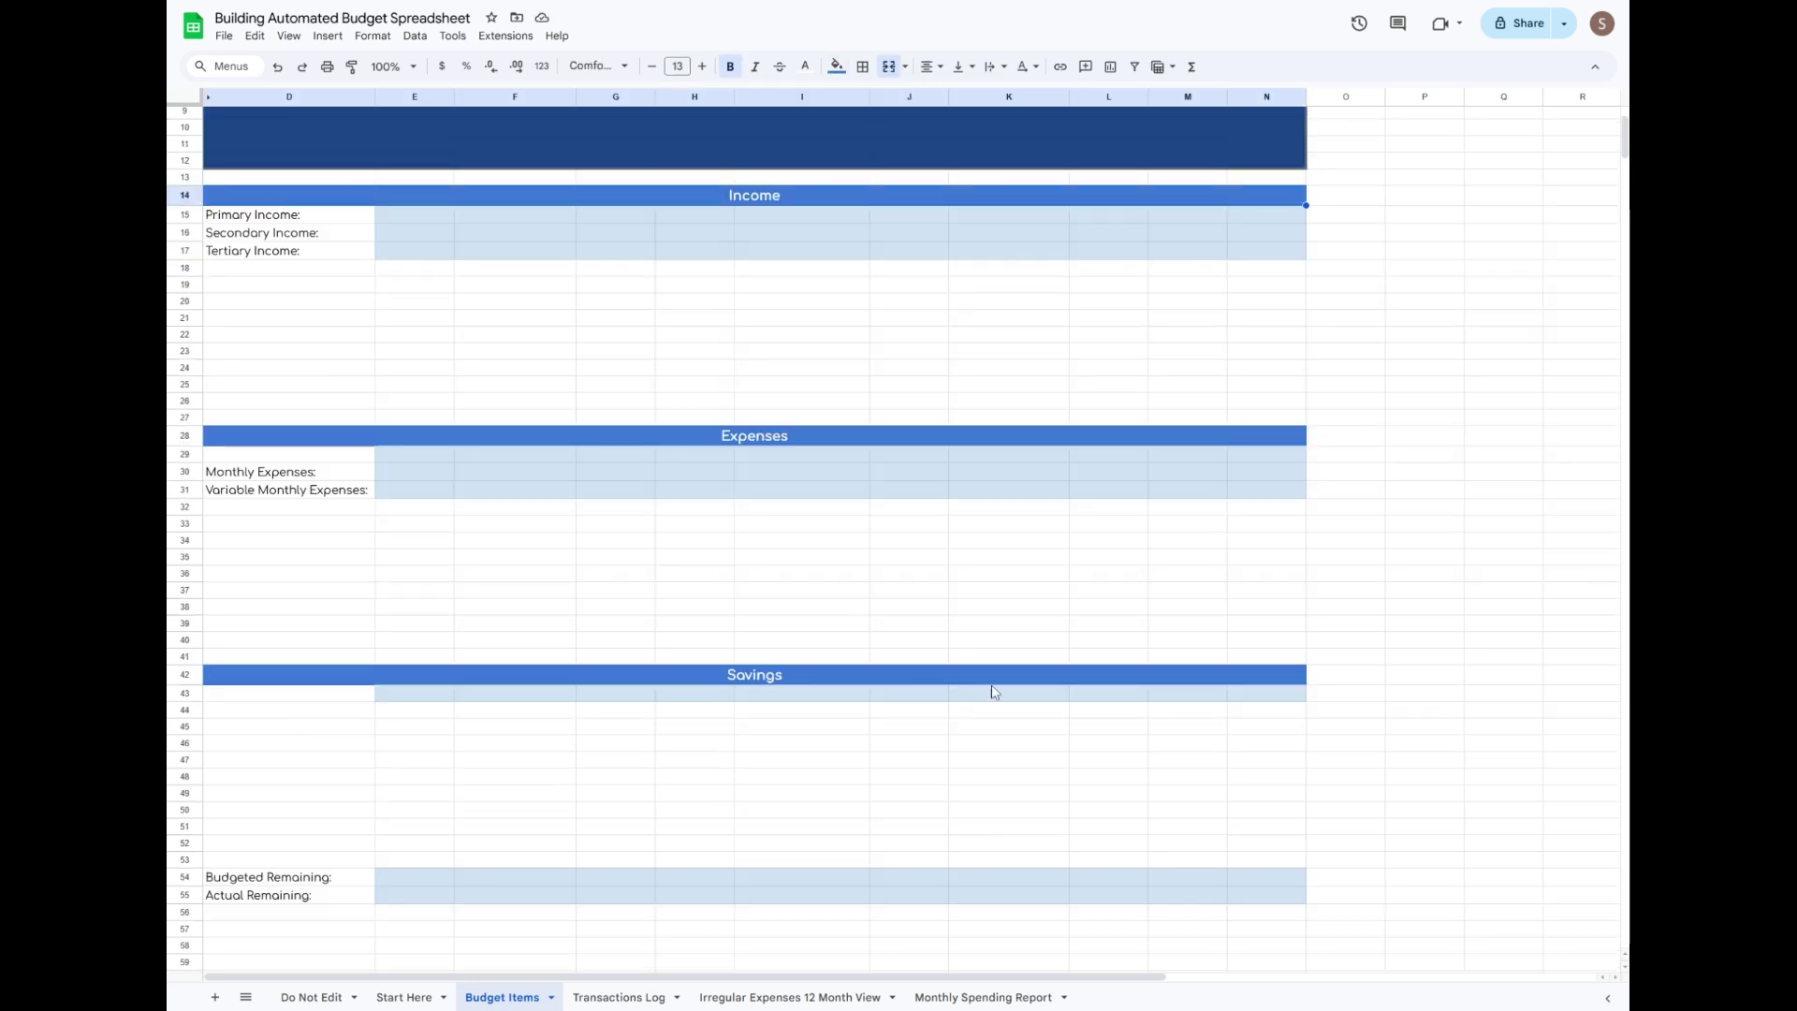
Apply thin gray borders to all cells in D14:N55.
scroll(1124, 716, "down", 3)
left_click(1264, 735, "shift")
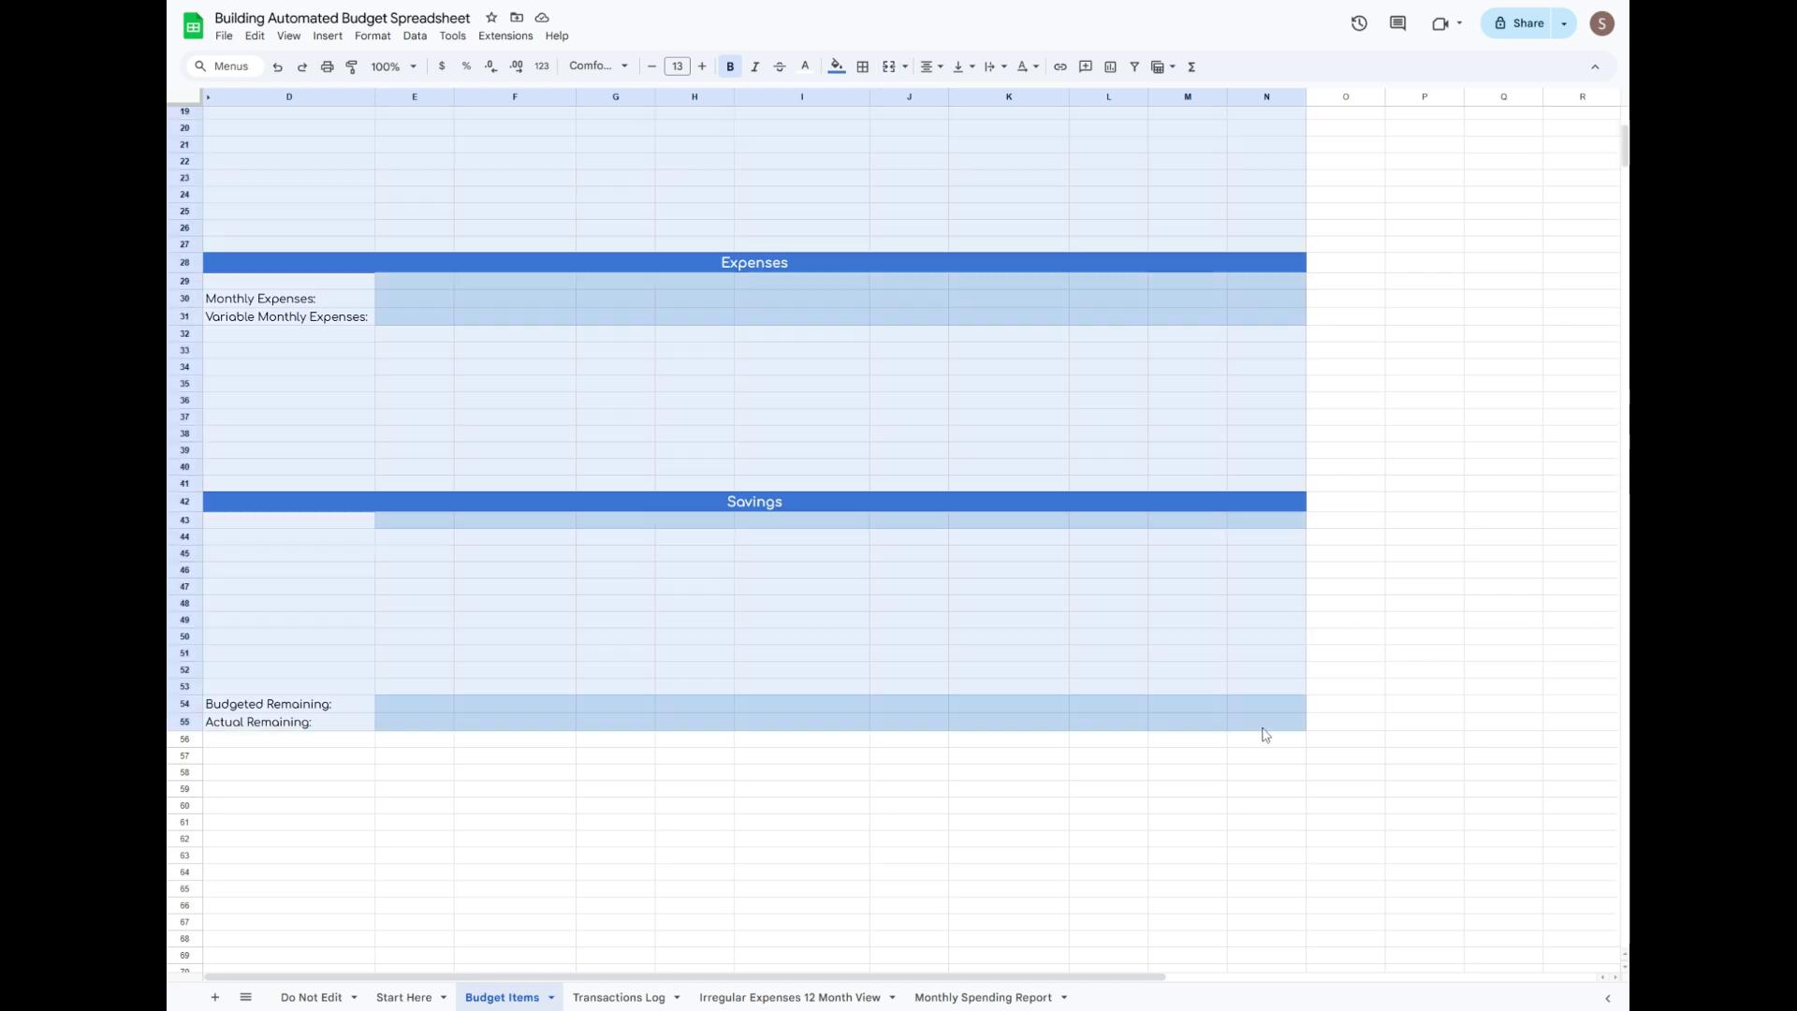
scroll(1265, 734, "up", 5)
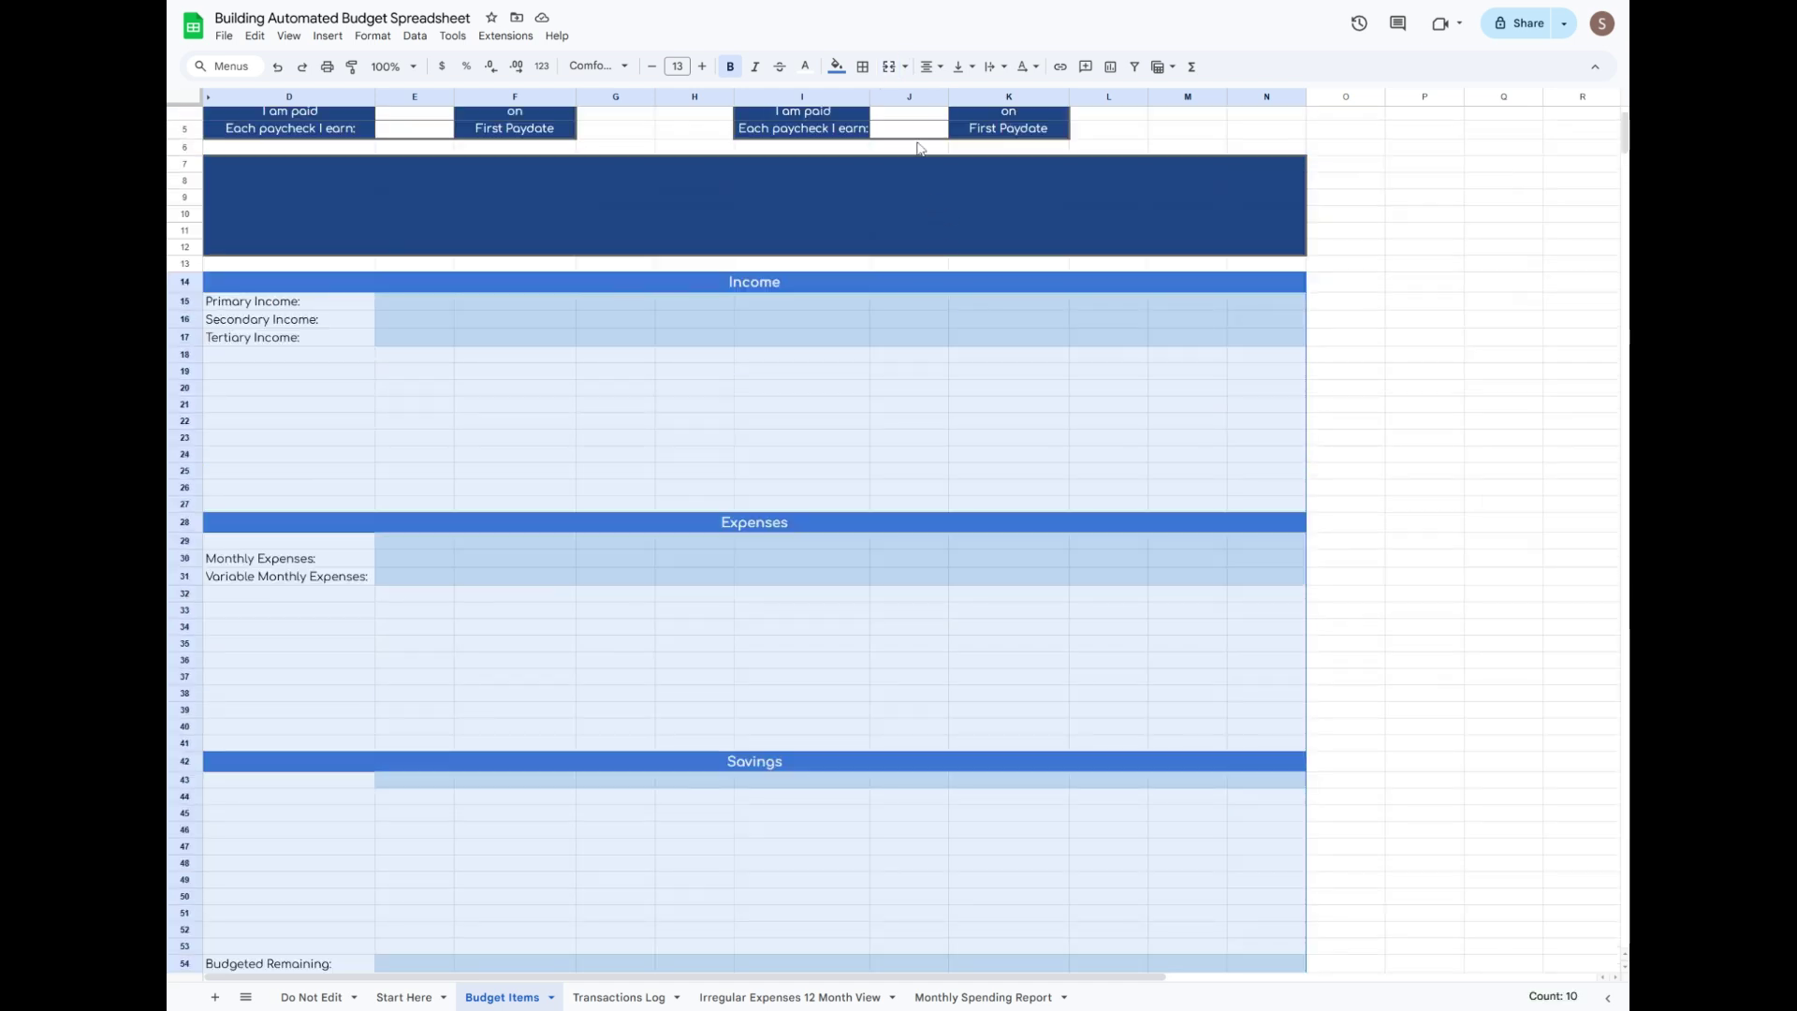
left_click(863, 66)
left_click(1008, 101)
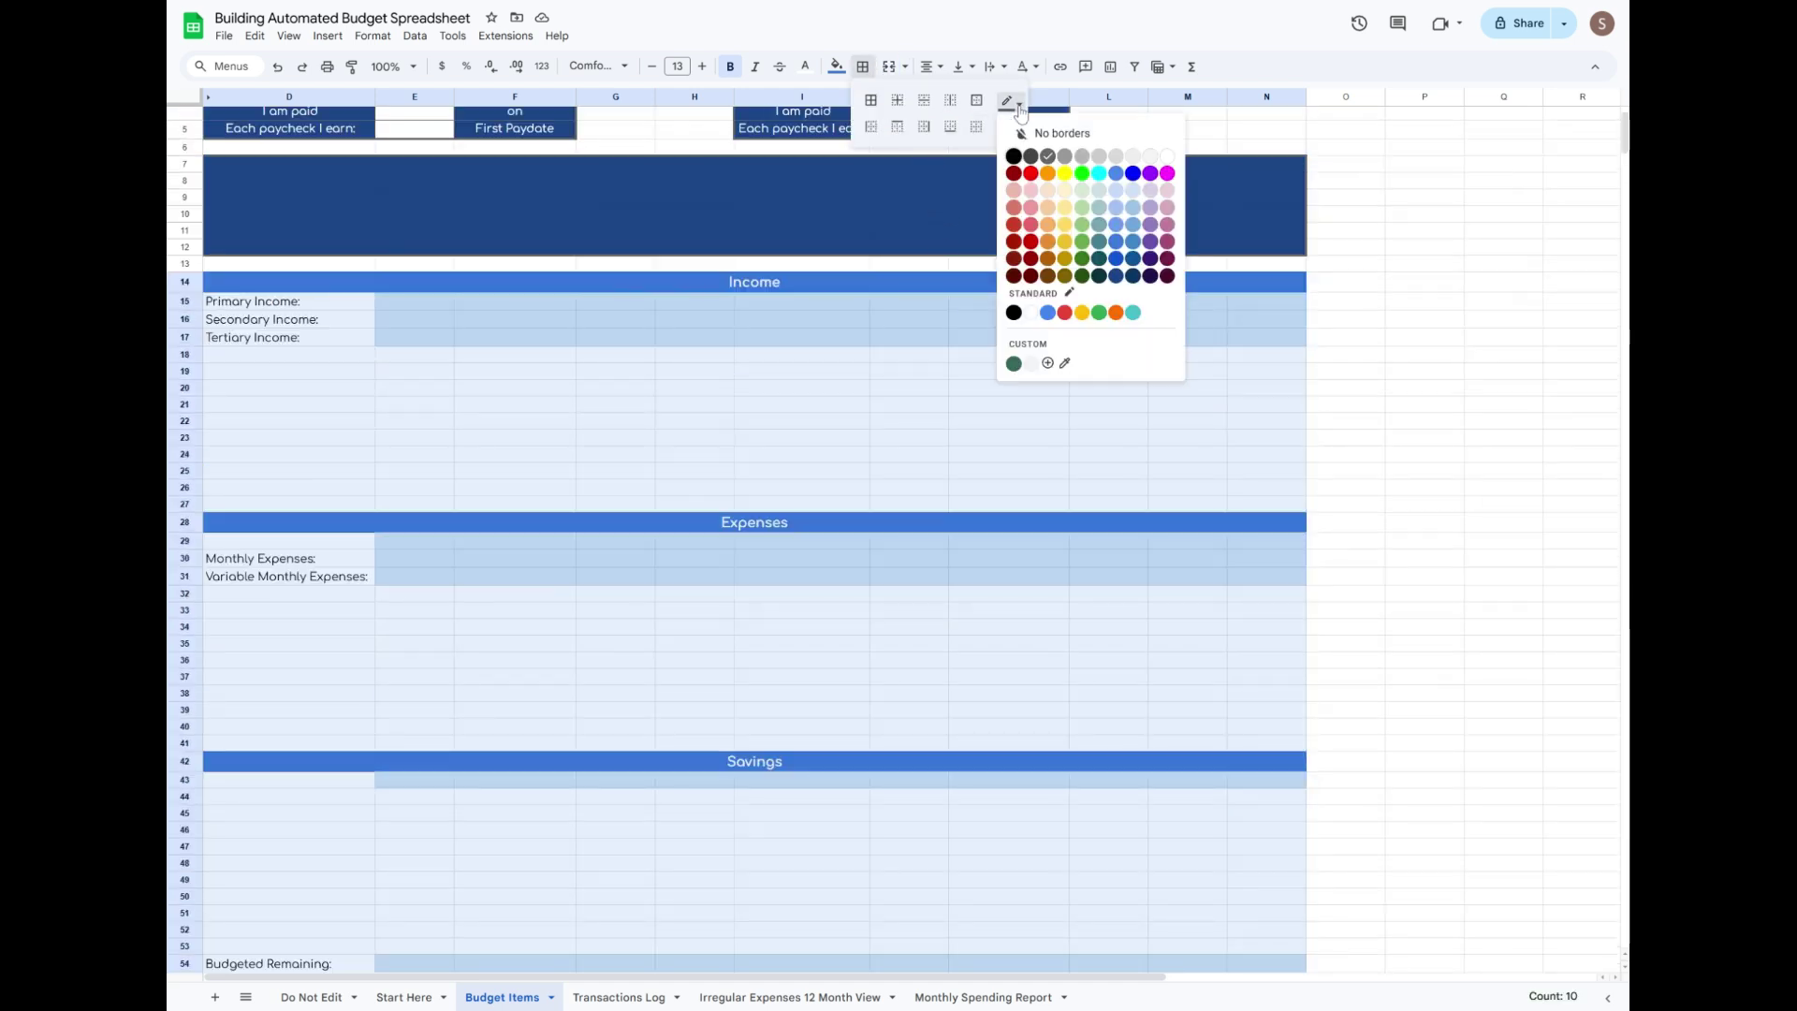
left_click(1081, 158)
left_click(1011, 124)
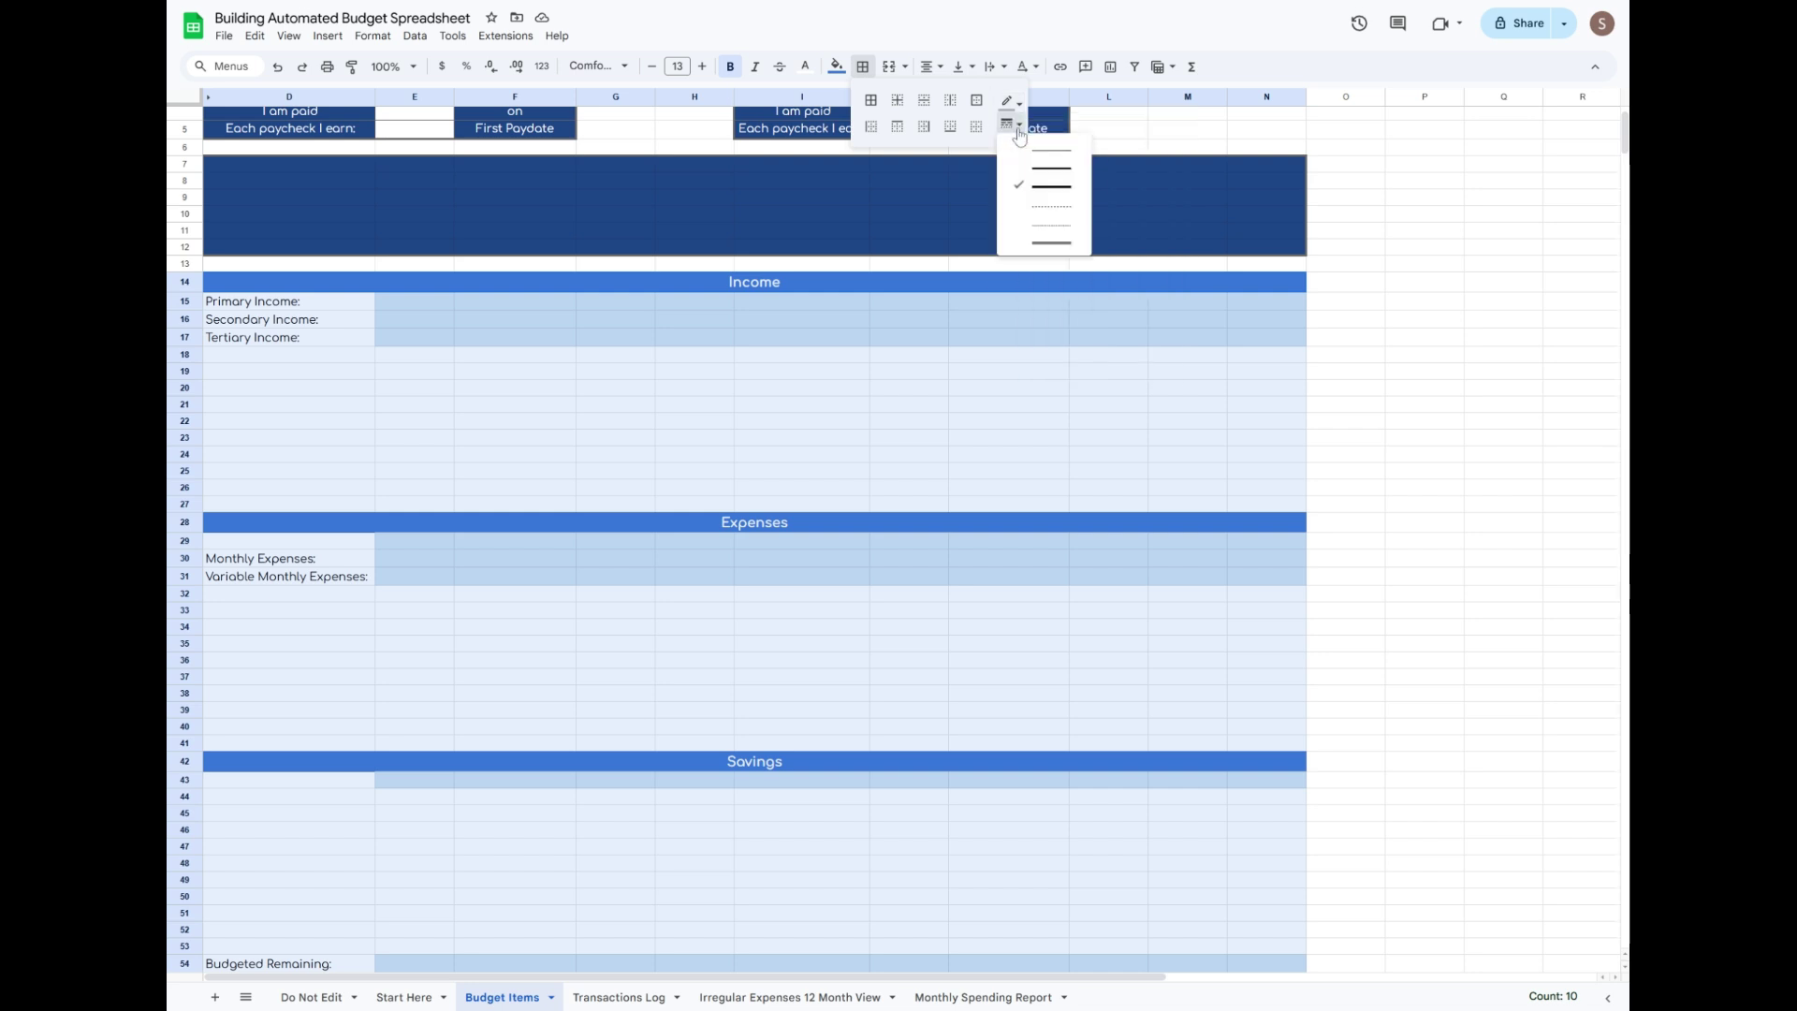
left_click(1030, 159)
left_click(871, 103)
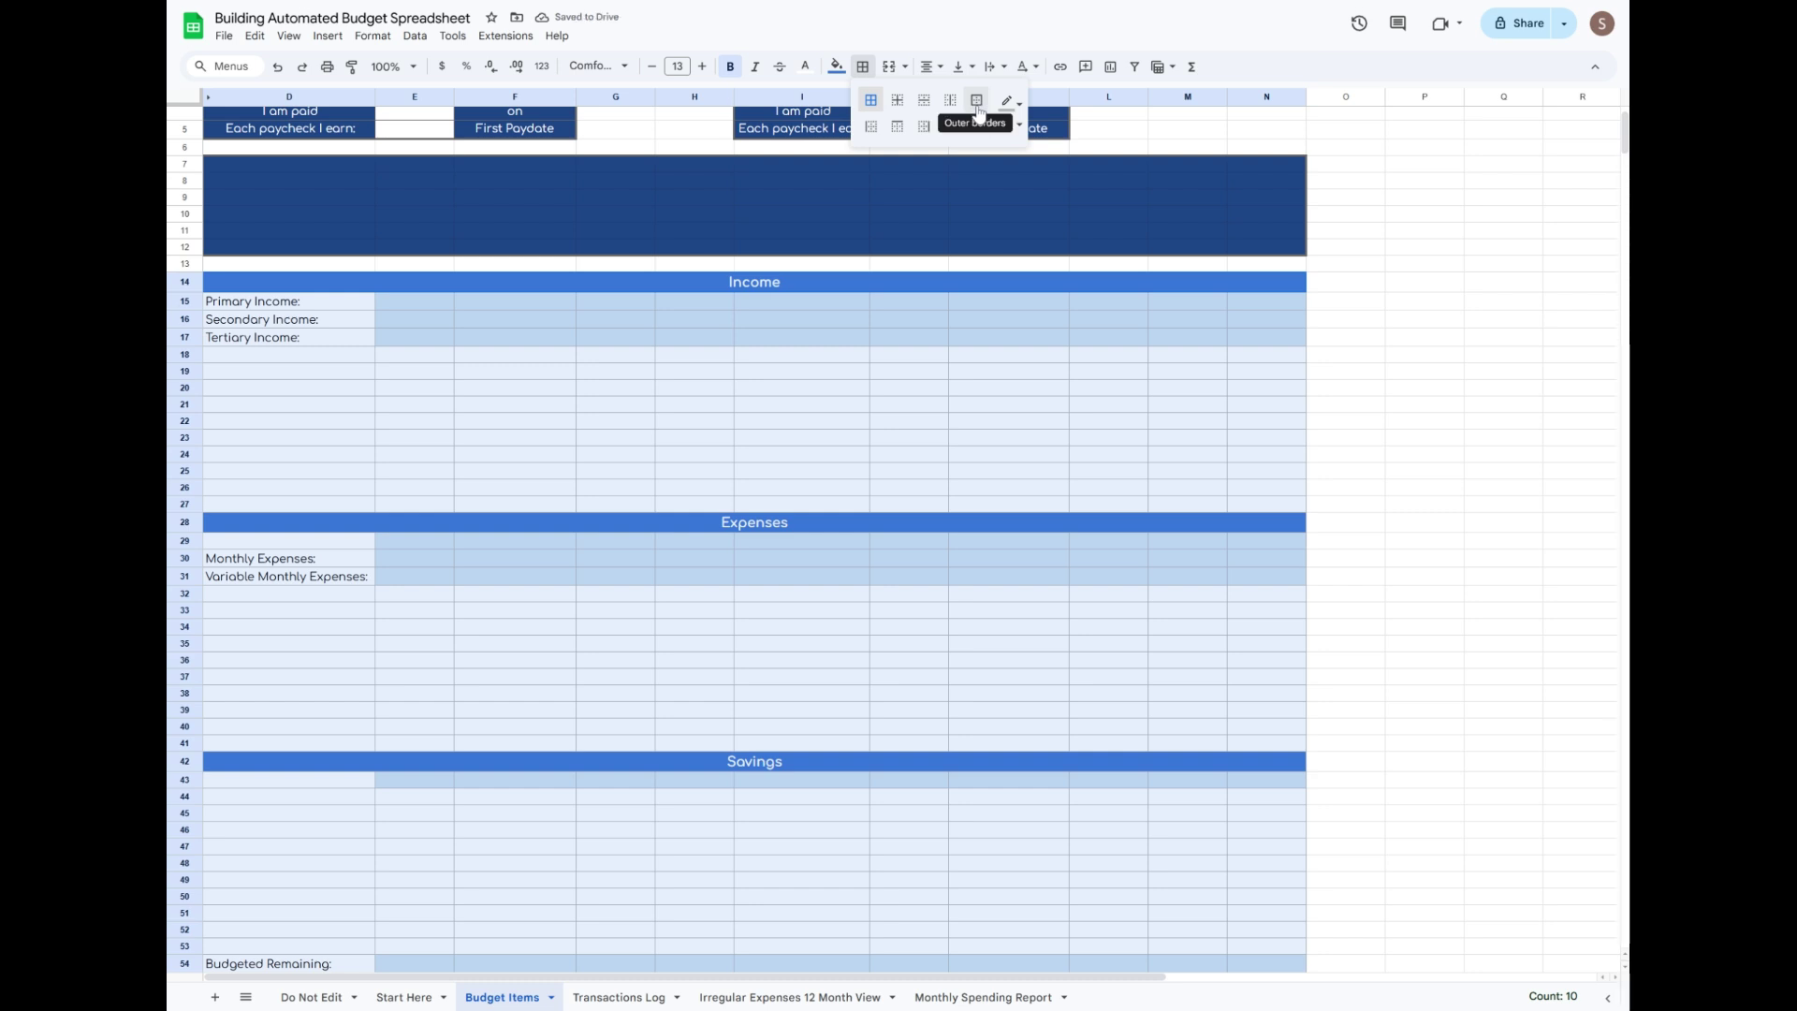
Give the whole D14:N55 block a thick dark gray outer border.
left_click(977, 103)
left_click(1009, 101)
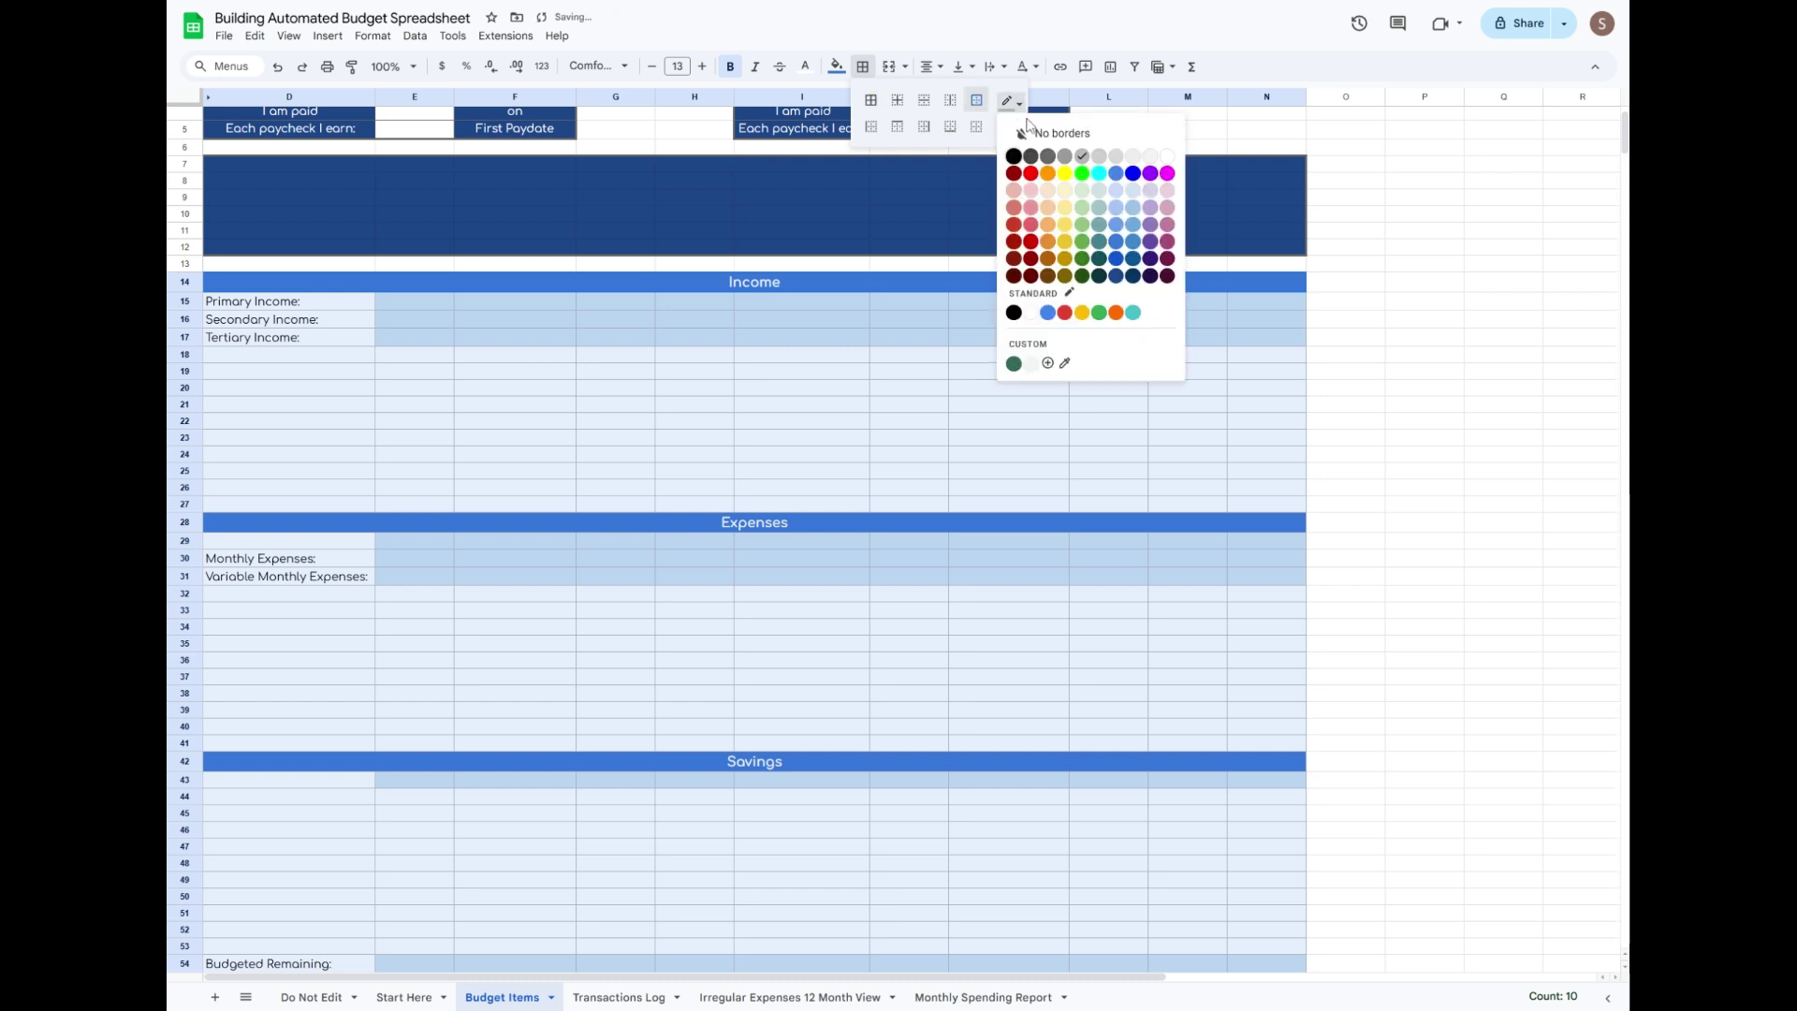
left_click(1052, 168)
left_click(1008, 125)
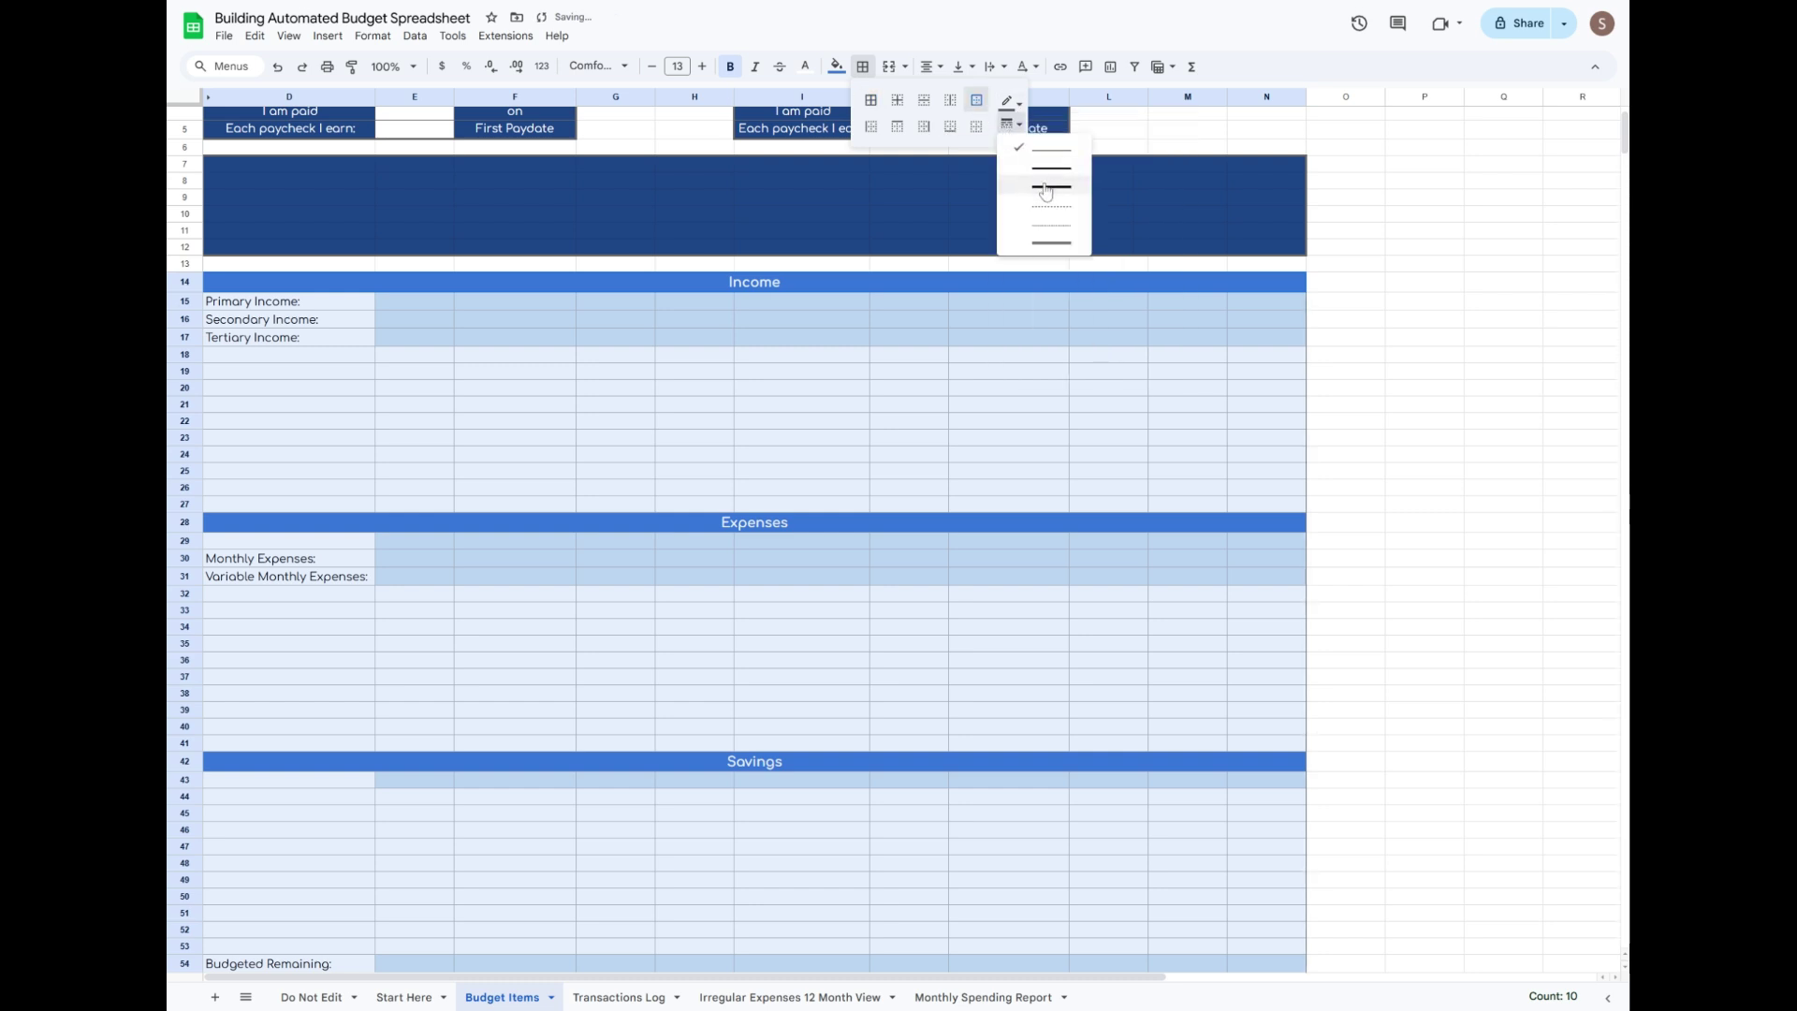
left_click(1046, 201)
left_click(1088, 316)
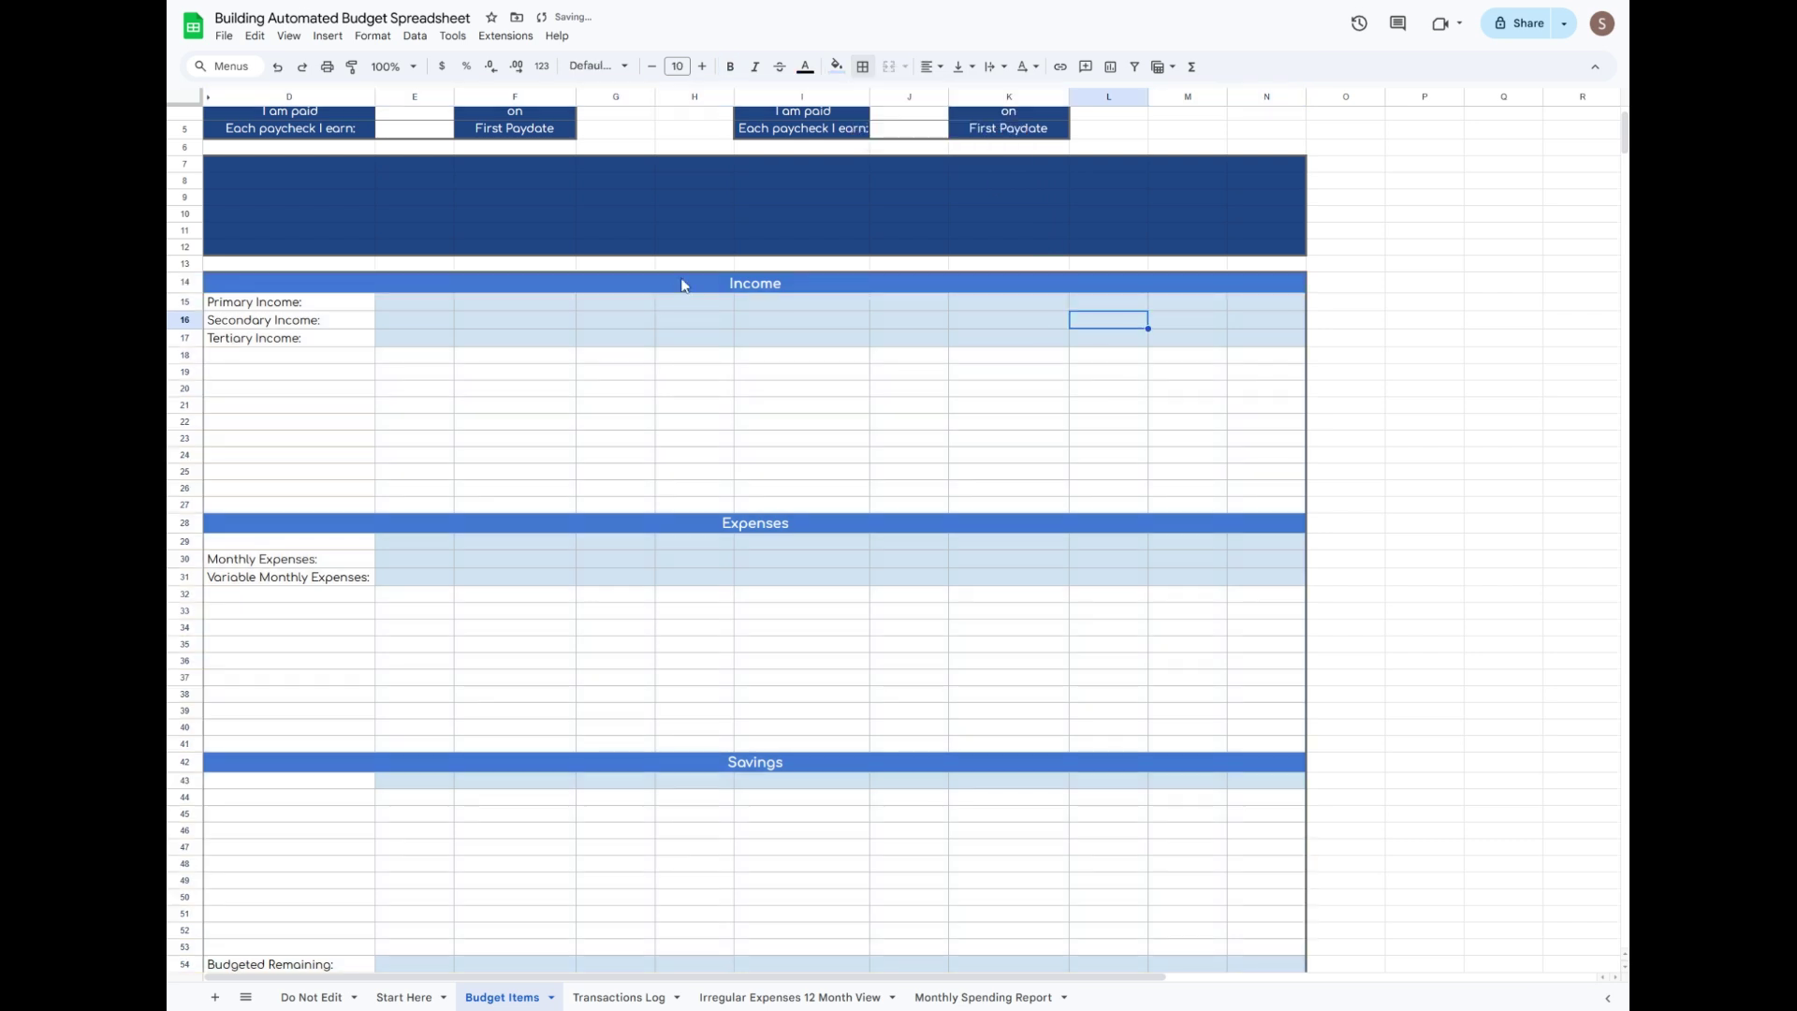
Outline the Income (D14:N27), Expenses (D28:N41) and Savings (D42:N53) sections separately with the same thick dark gray outer border.
left_click_drag(682, 281, 731, 510)
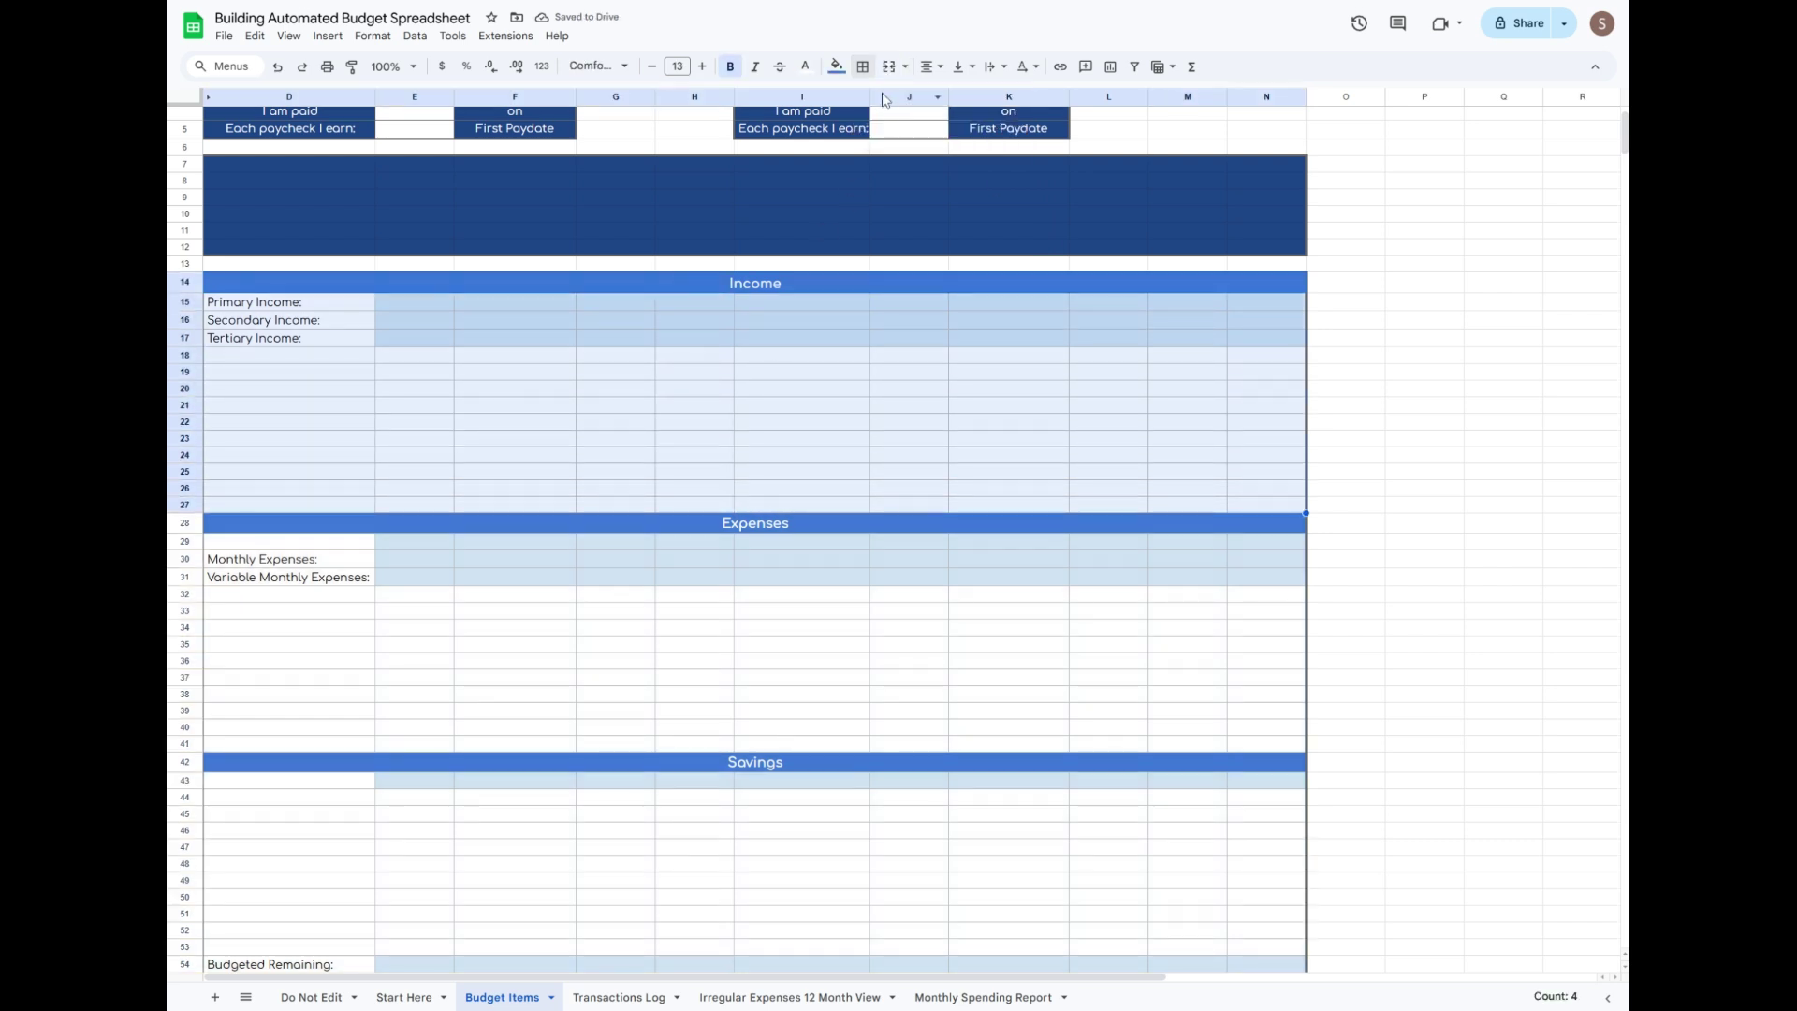
left_click(862, 66)
left_click(976, 101)
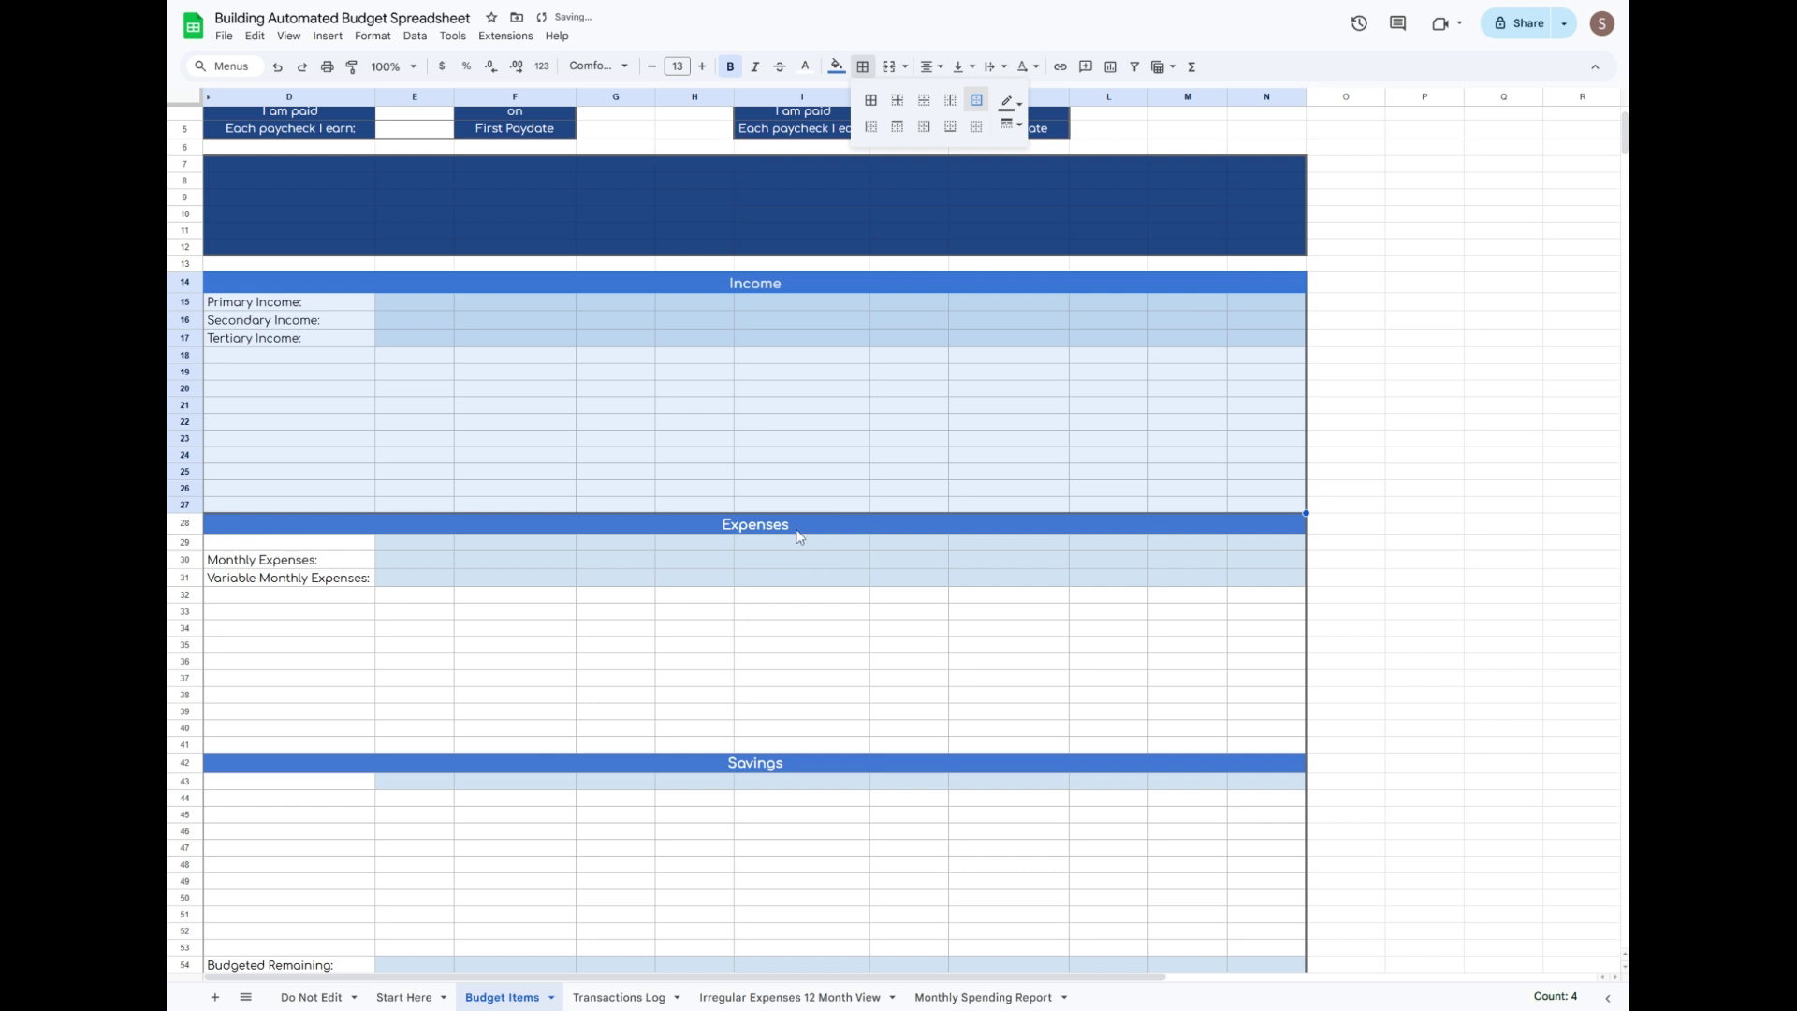
left_click_drag(798, 530, 799, 744)
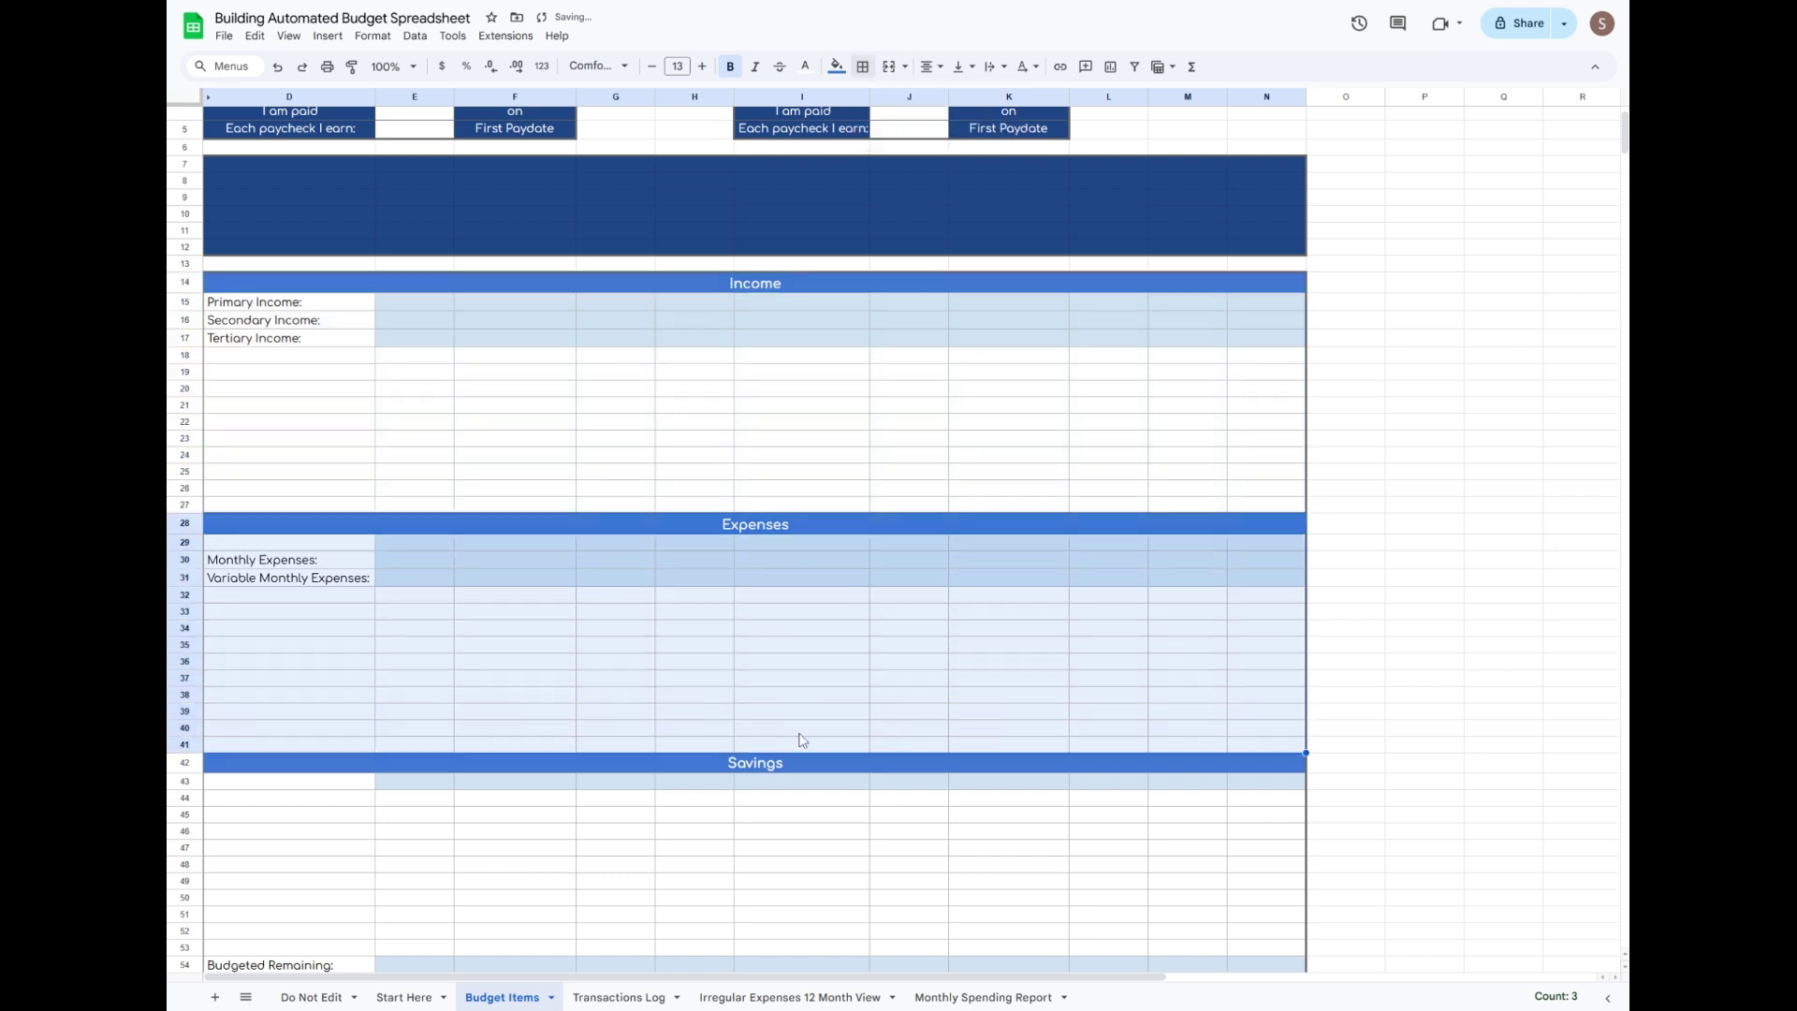
left_click(863, 67)
left_click(976, 101)
scroll(806, 663, "down", 3)
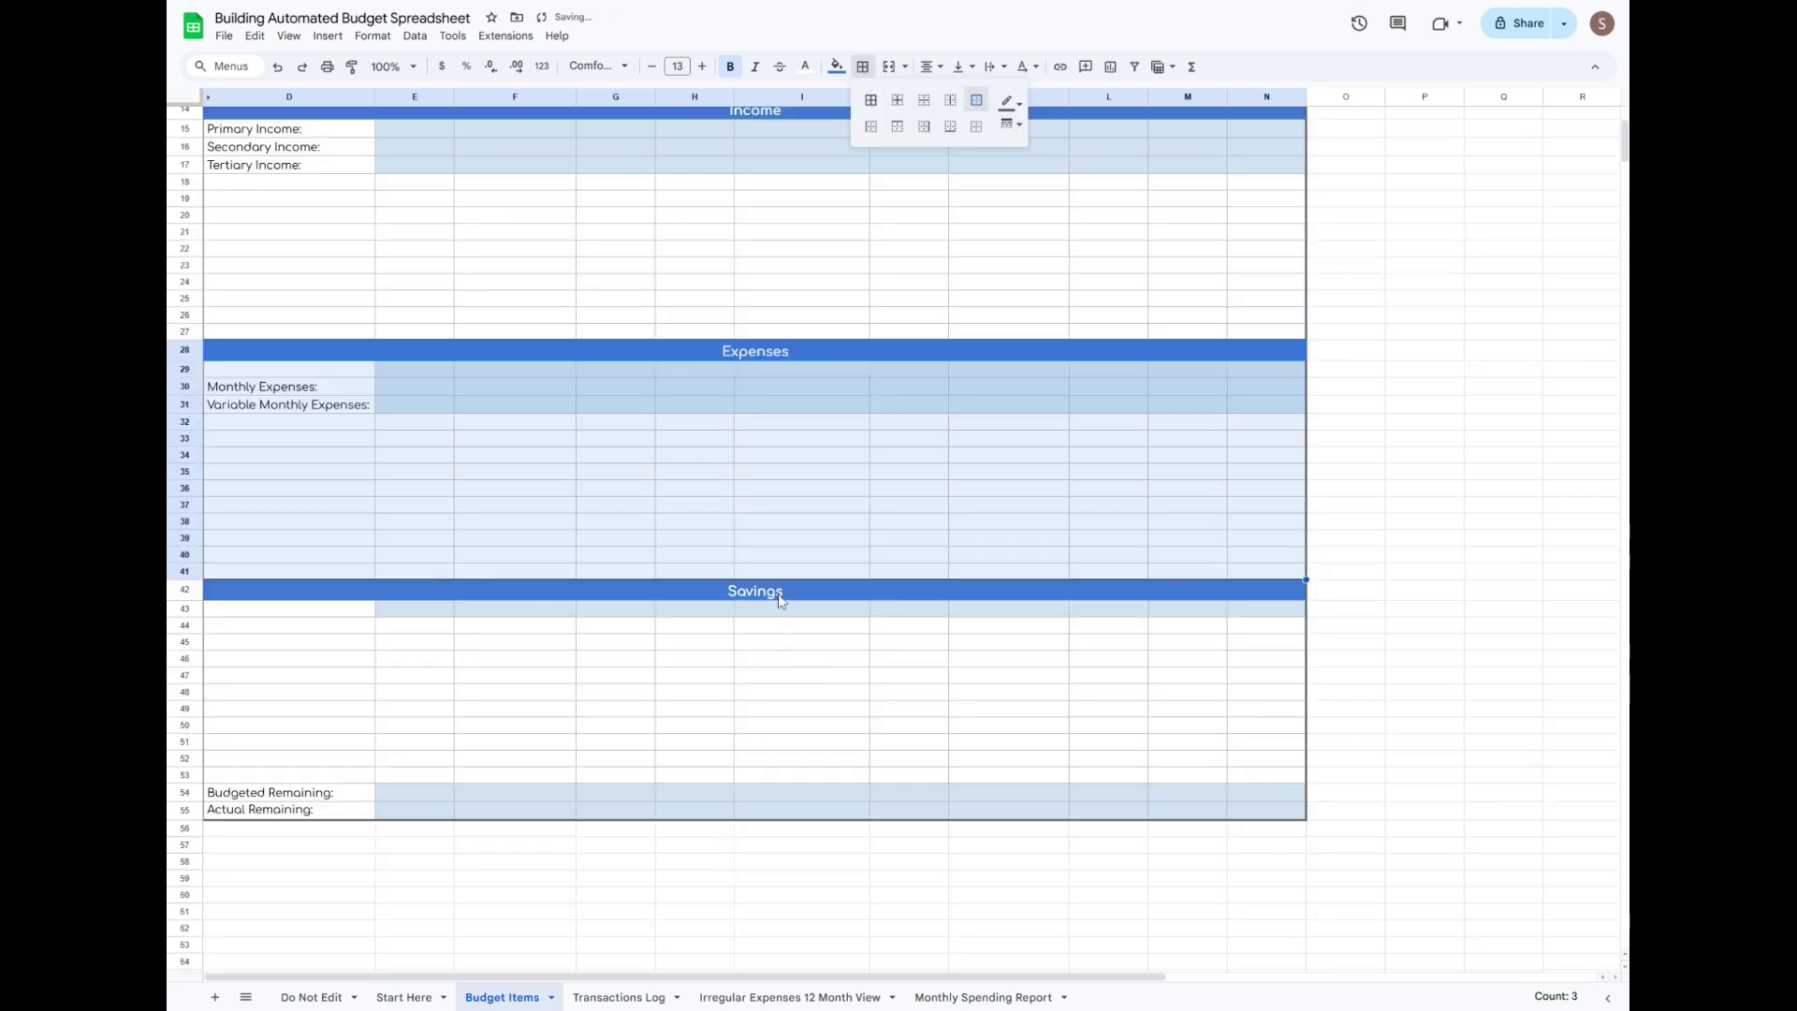
left_click_drag(785, 606, 789, 779)
left_click(863, 67)
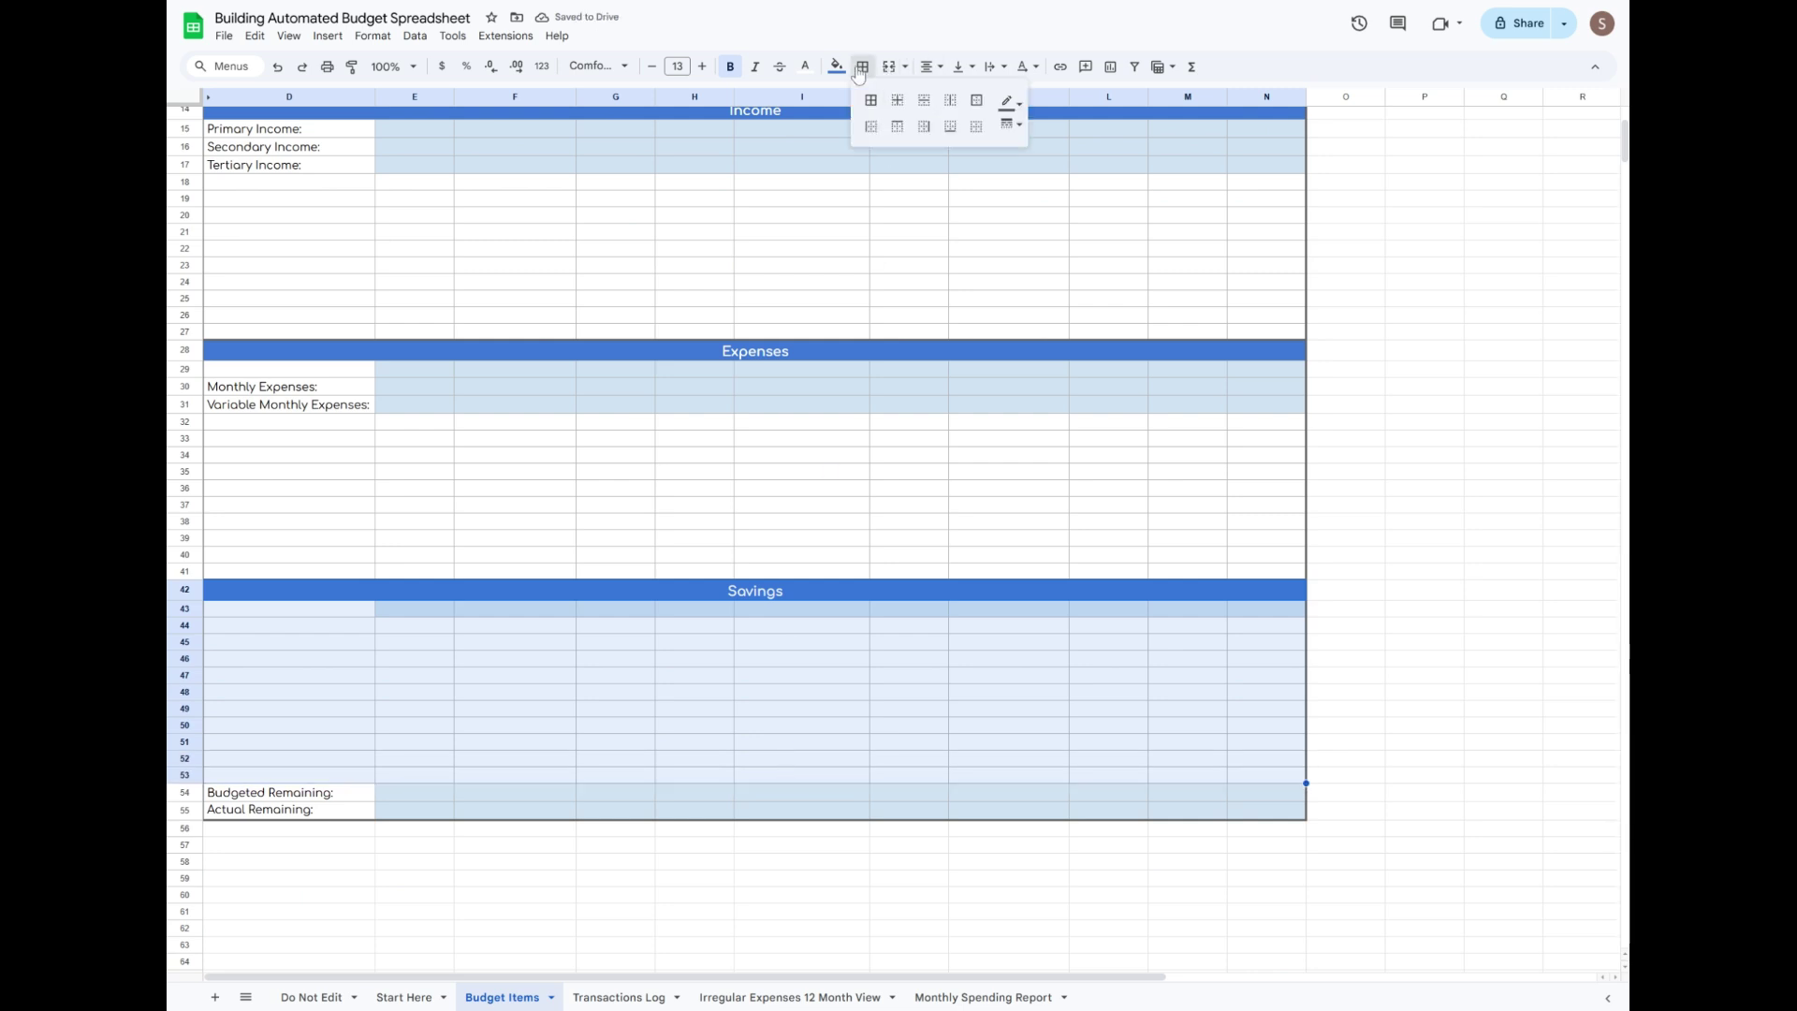
left_click(976, 101)
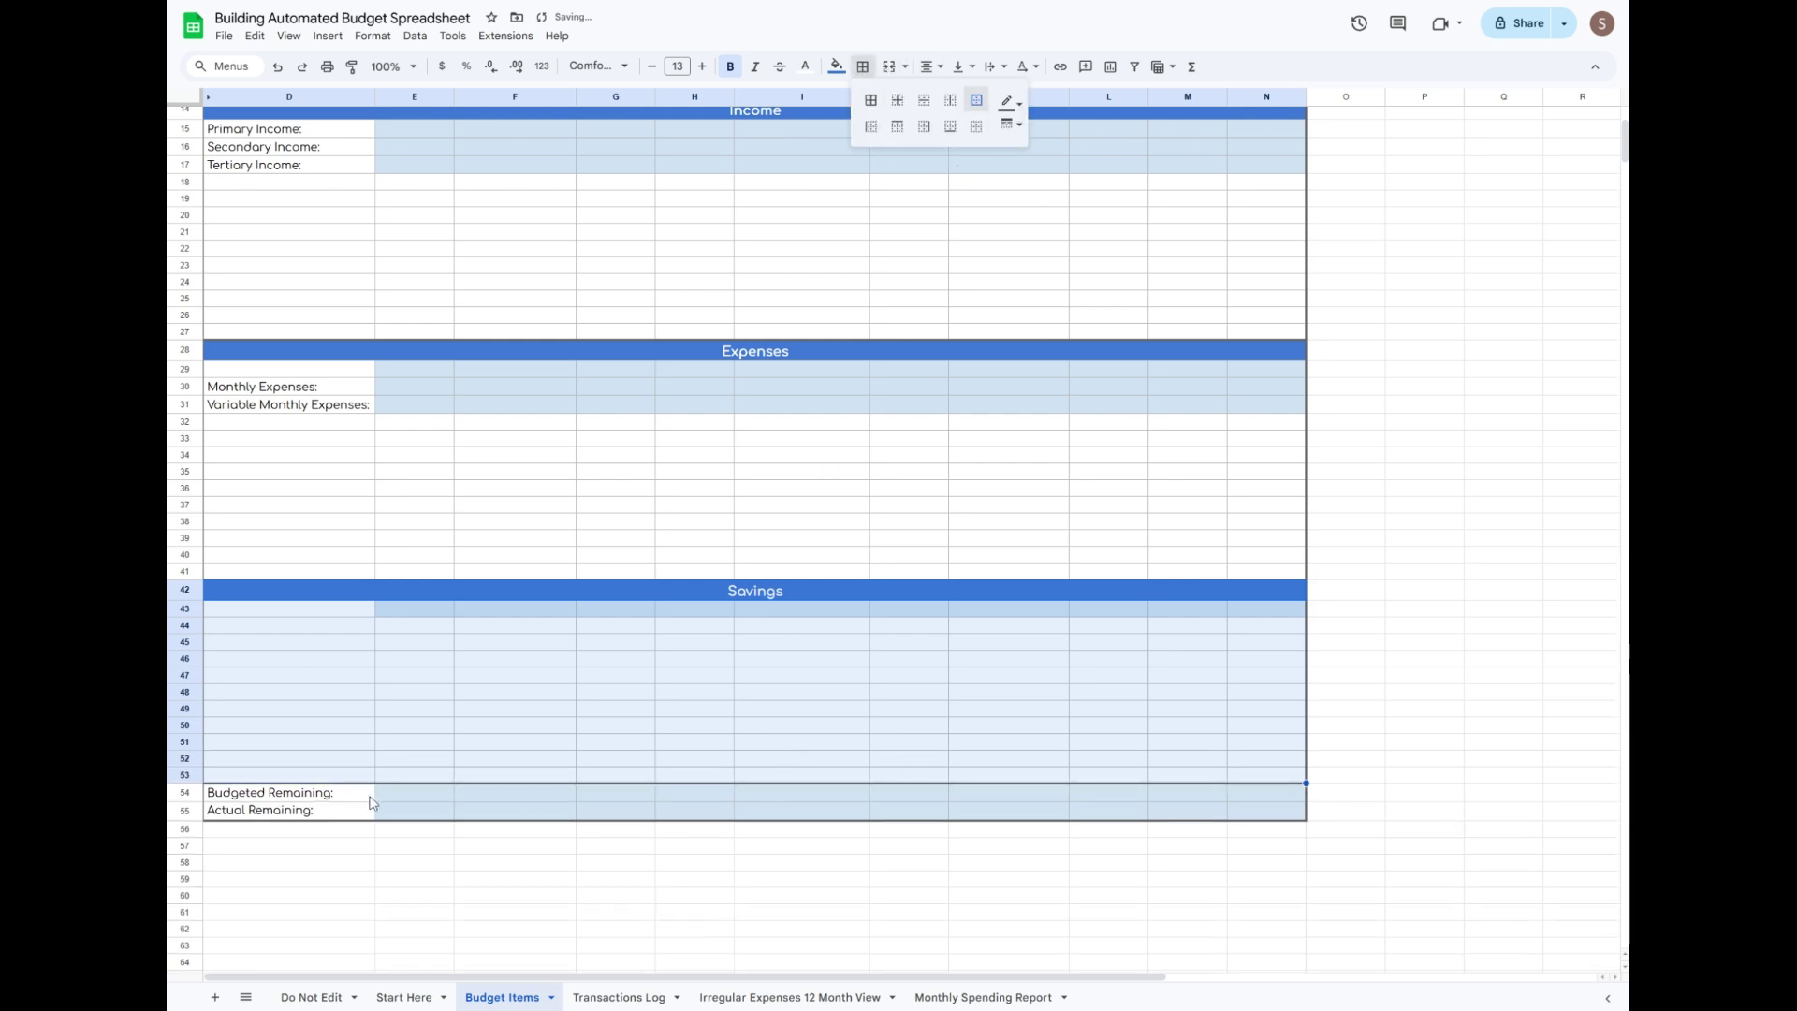
Outline the Budgeted Remaining row, D54:N54, with the same outer border.
left_click_drag(371, 796, 1250, 805)
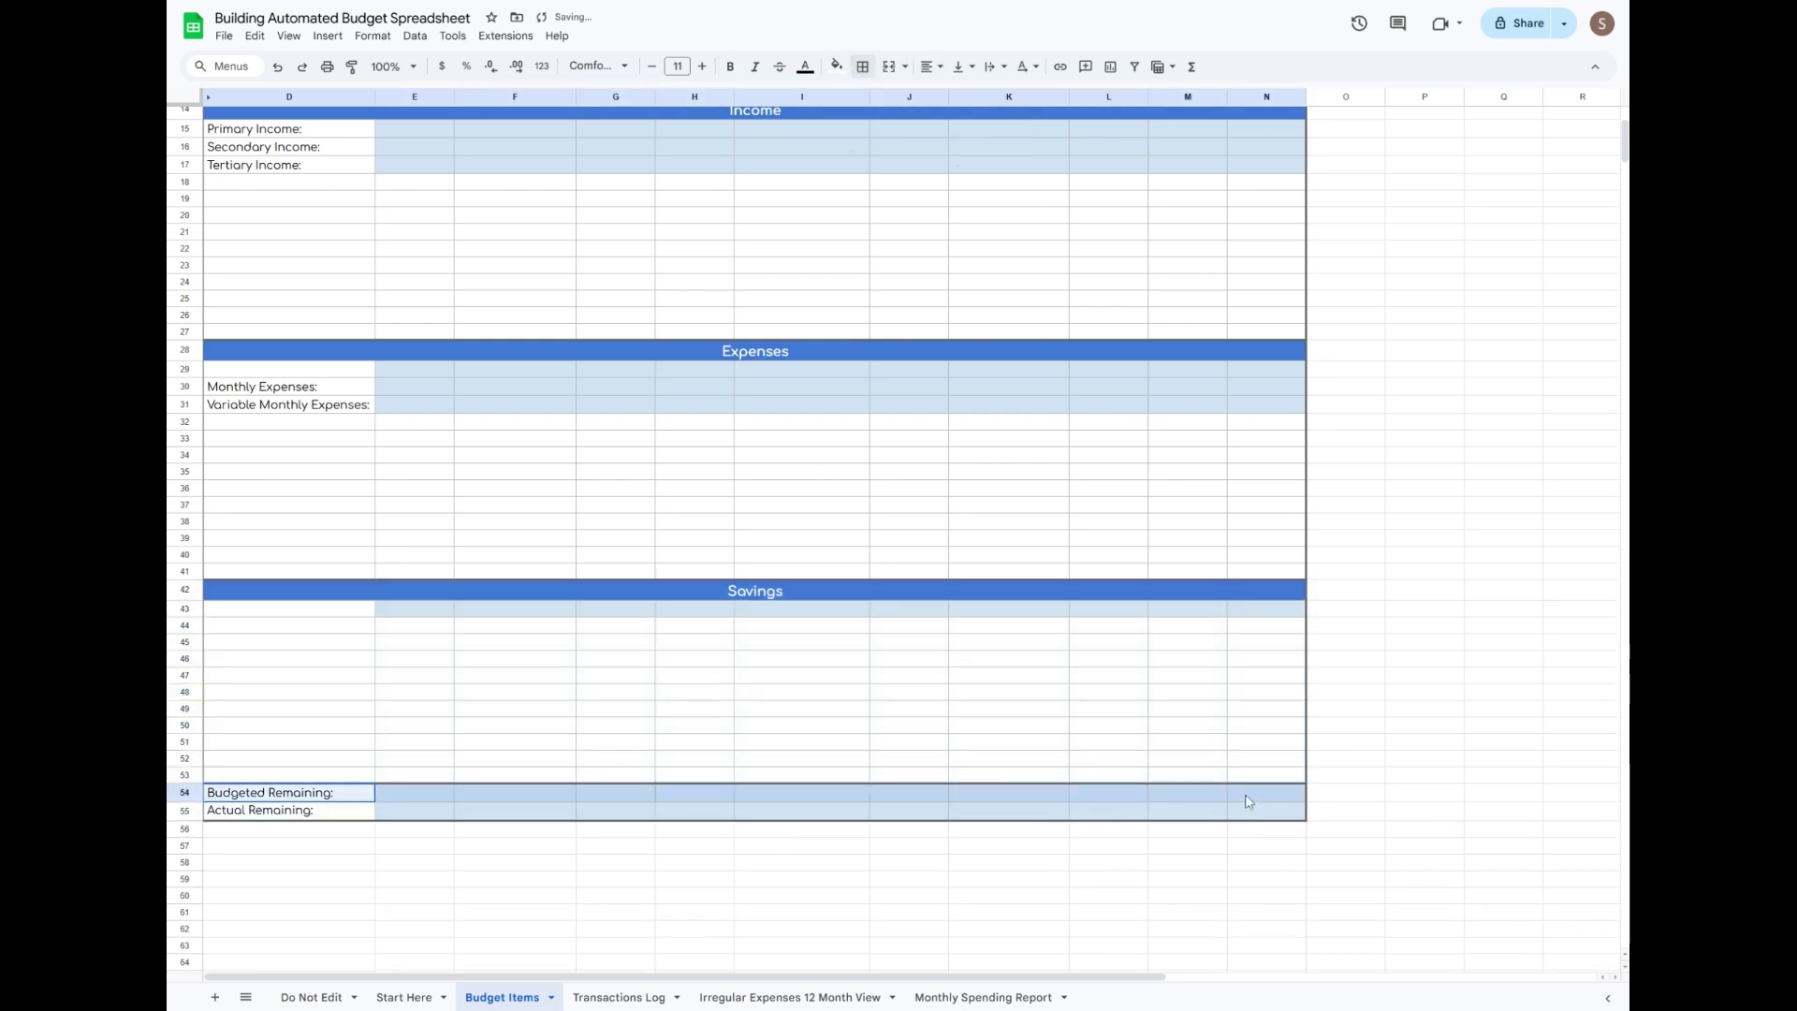
left_click(863, 68)
left_click(973, 100)
left_click(1444, 801)
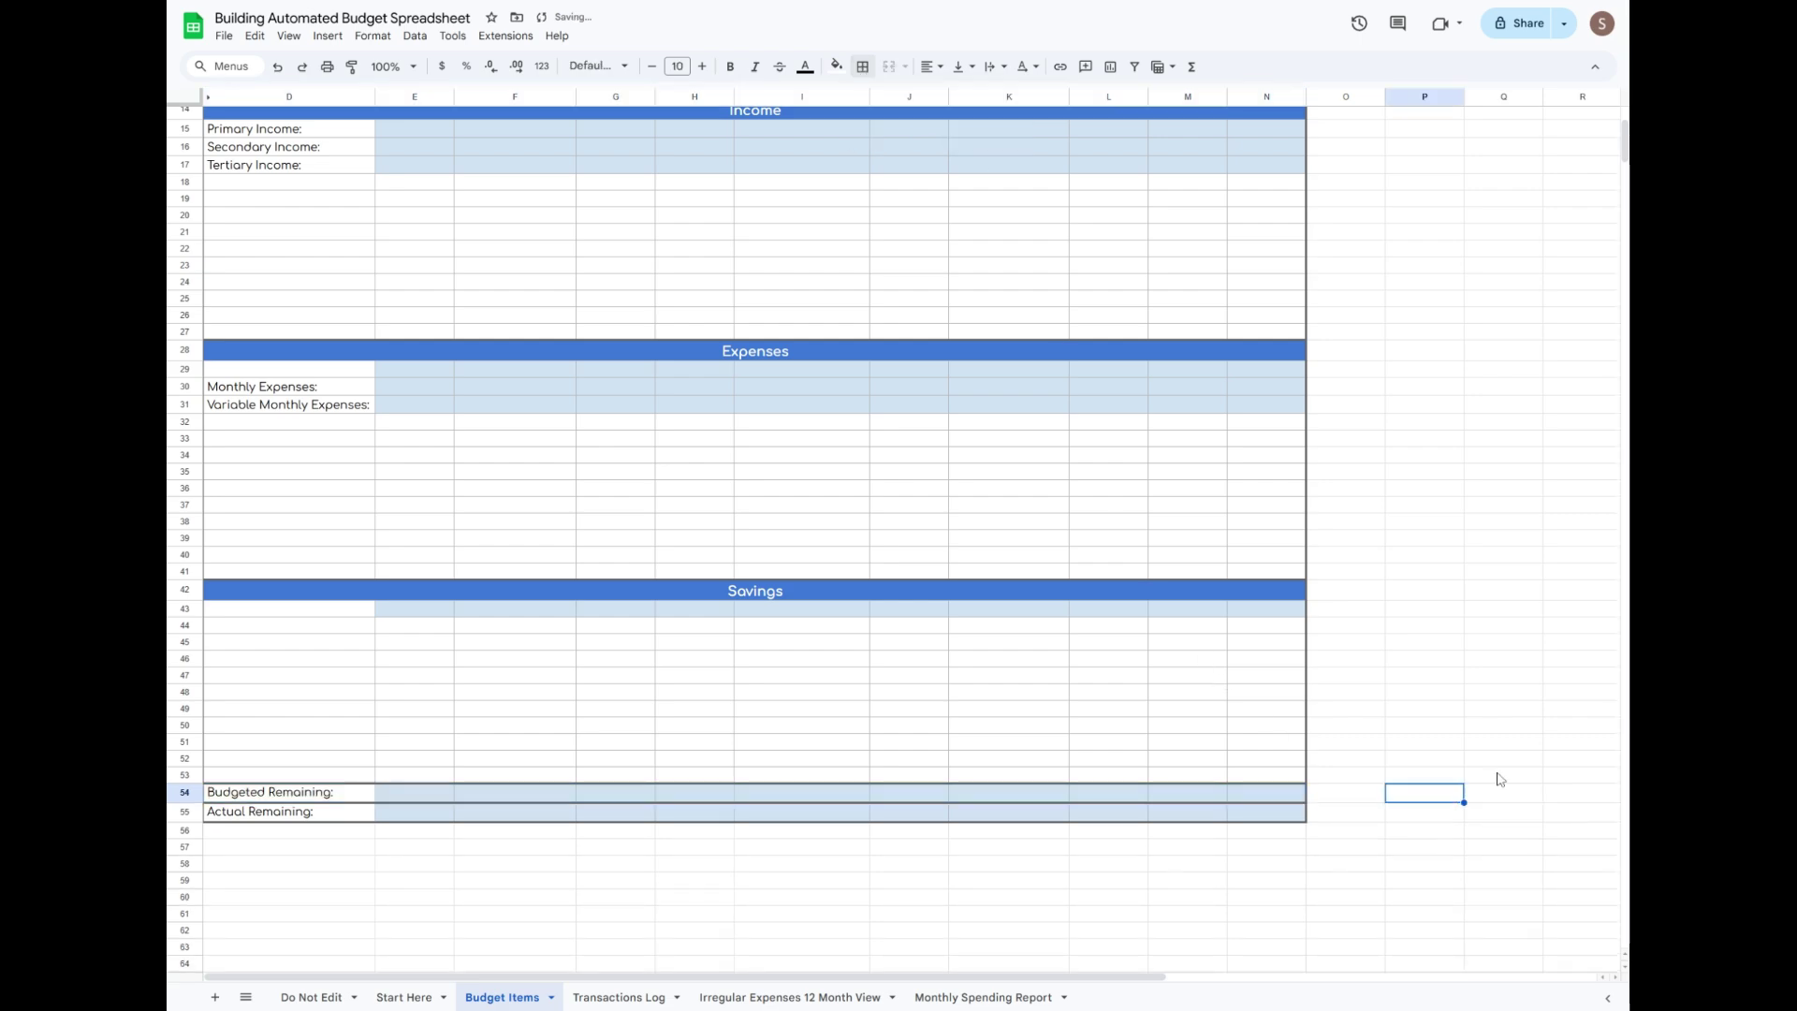
Merge D59:G59 below the budget block and enter the title "Variable Expenses Budget per Month (No Reminders)".
scroll(1384, 702, "up", 5)
left_click(836, 577)
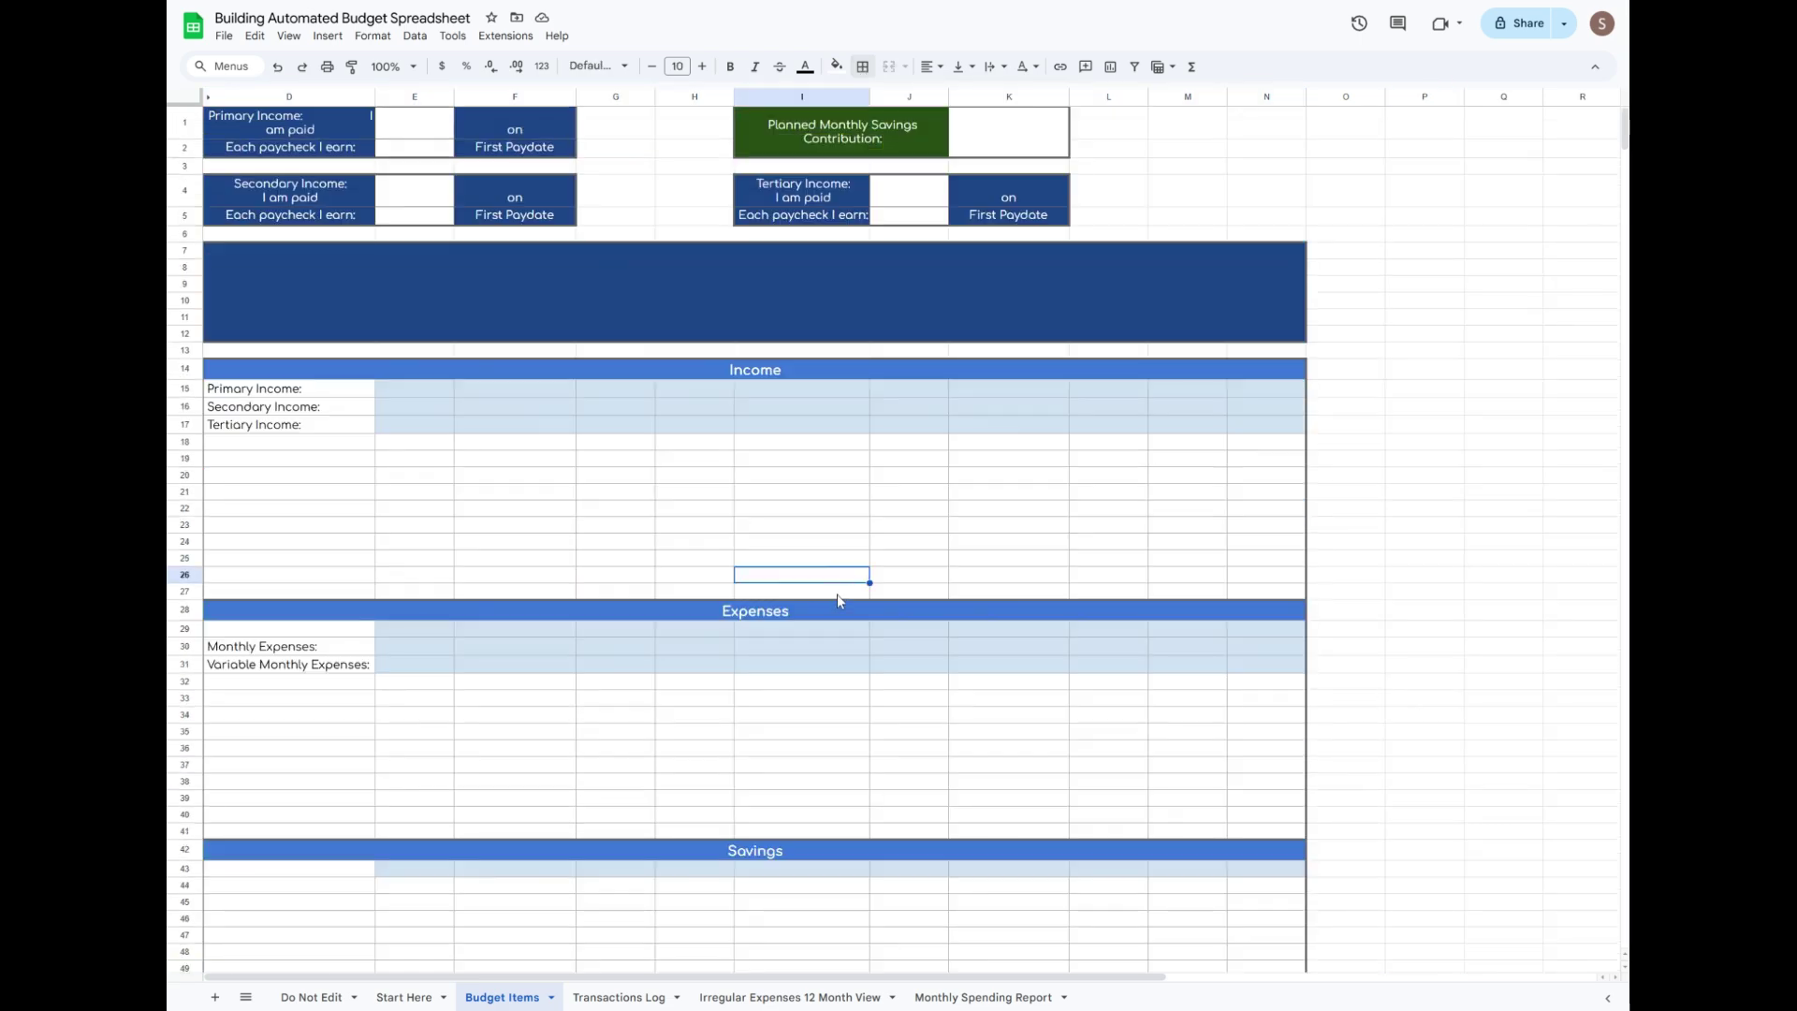
scroll(843, 606, "down", 12)
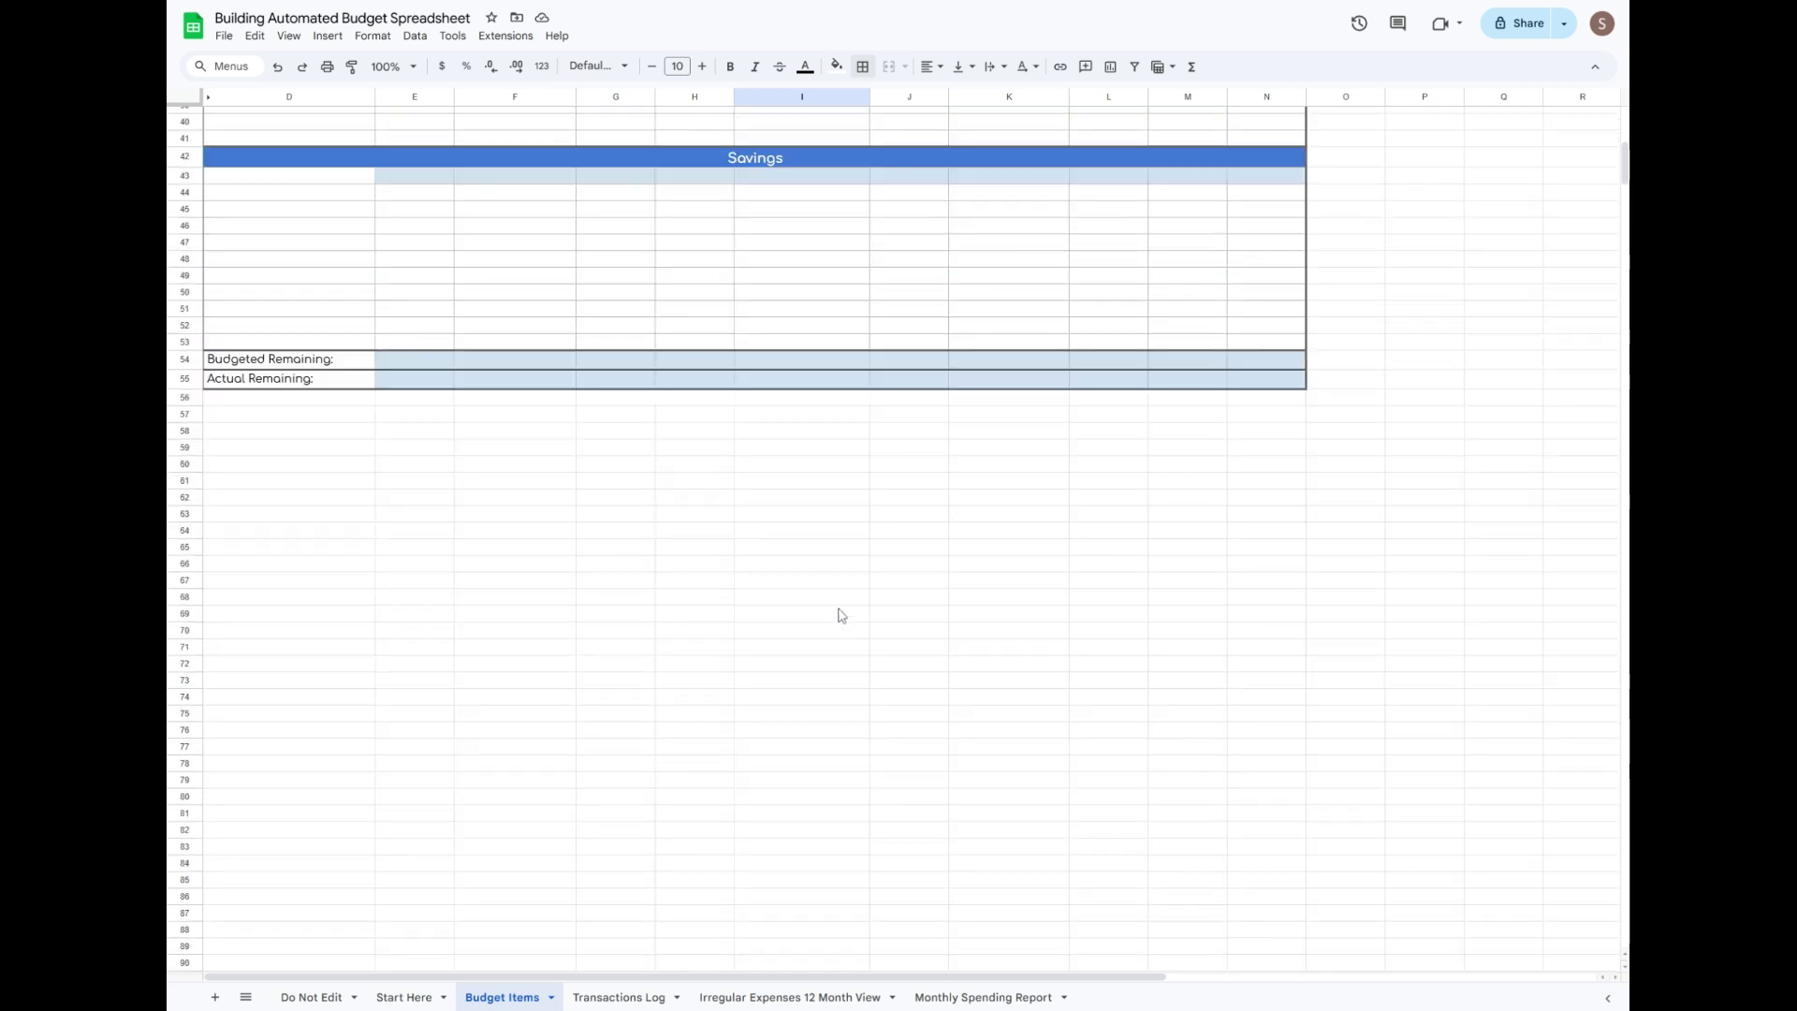
left_click(262, 448)
left_click_drag(356, 458, 609, 449)
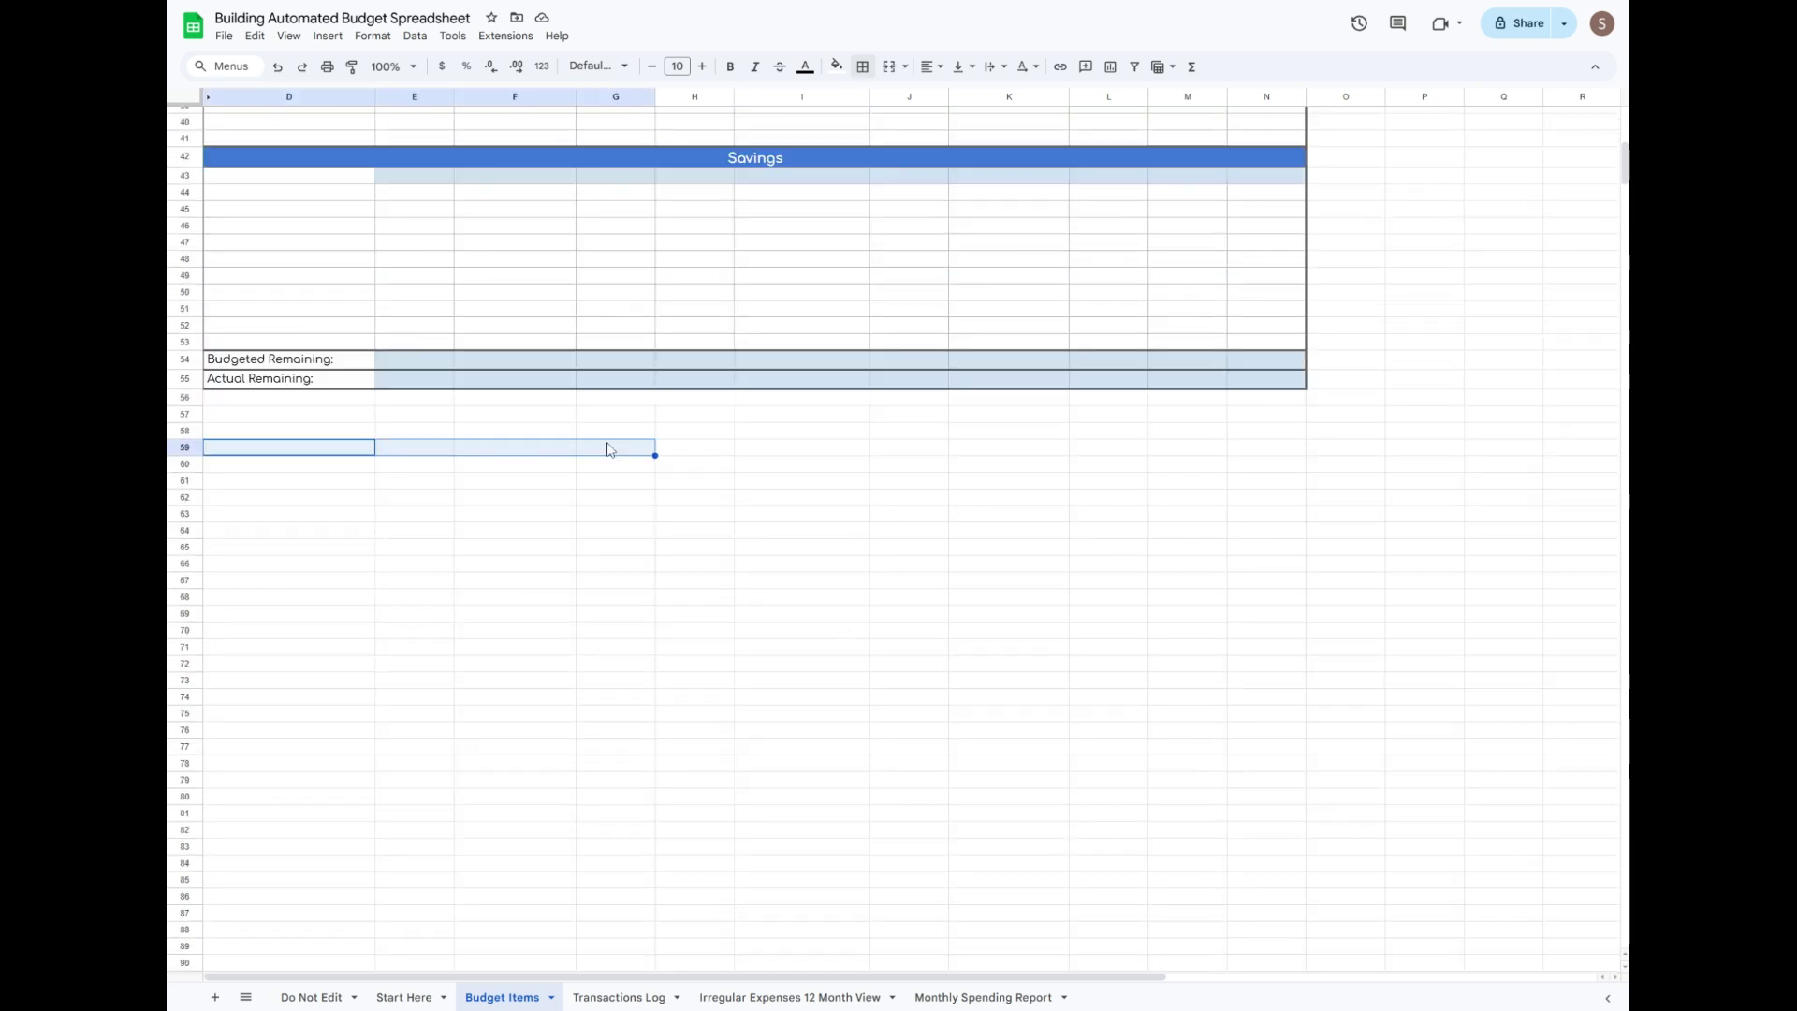
left_click(888, 67)
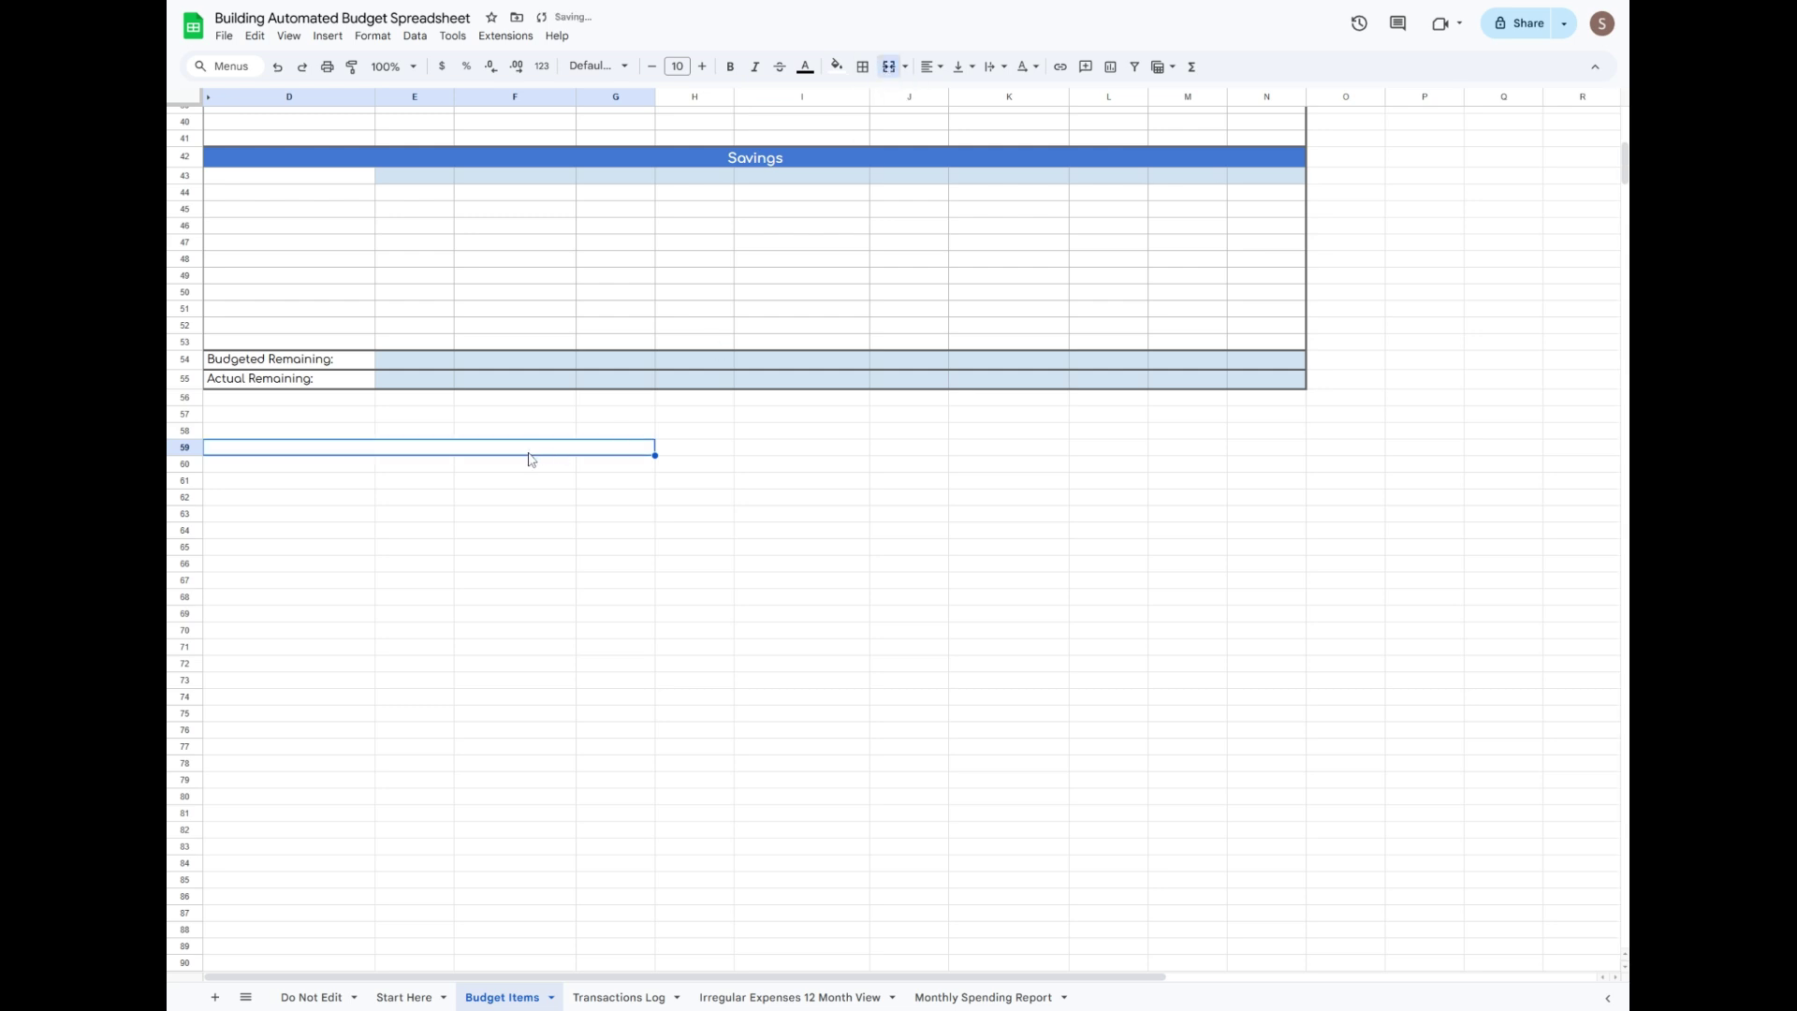
type("Variable ")
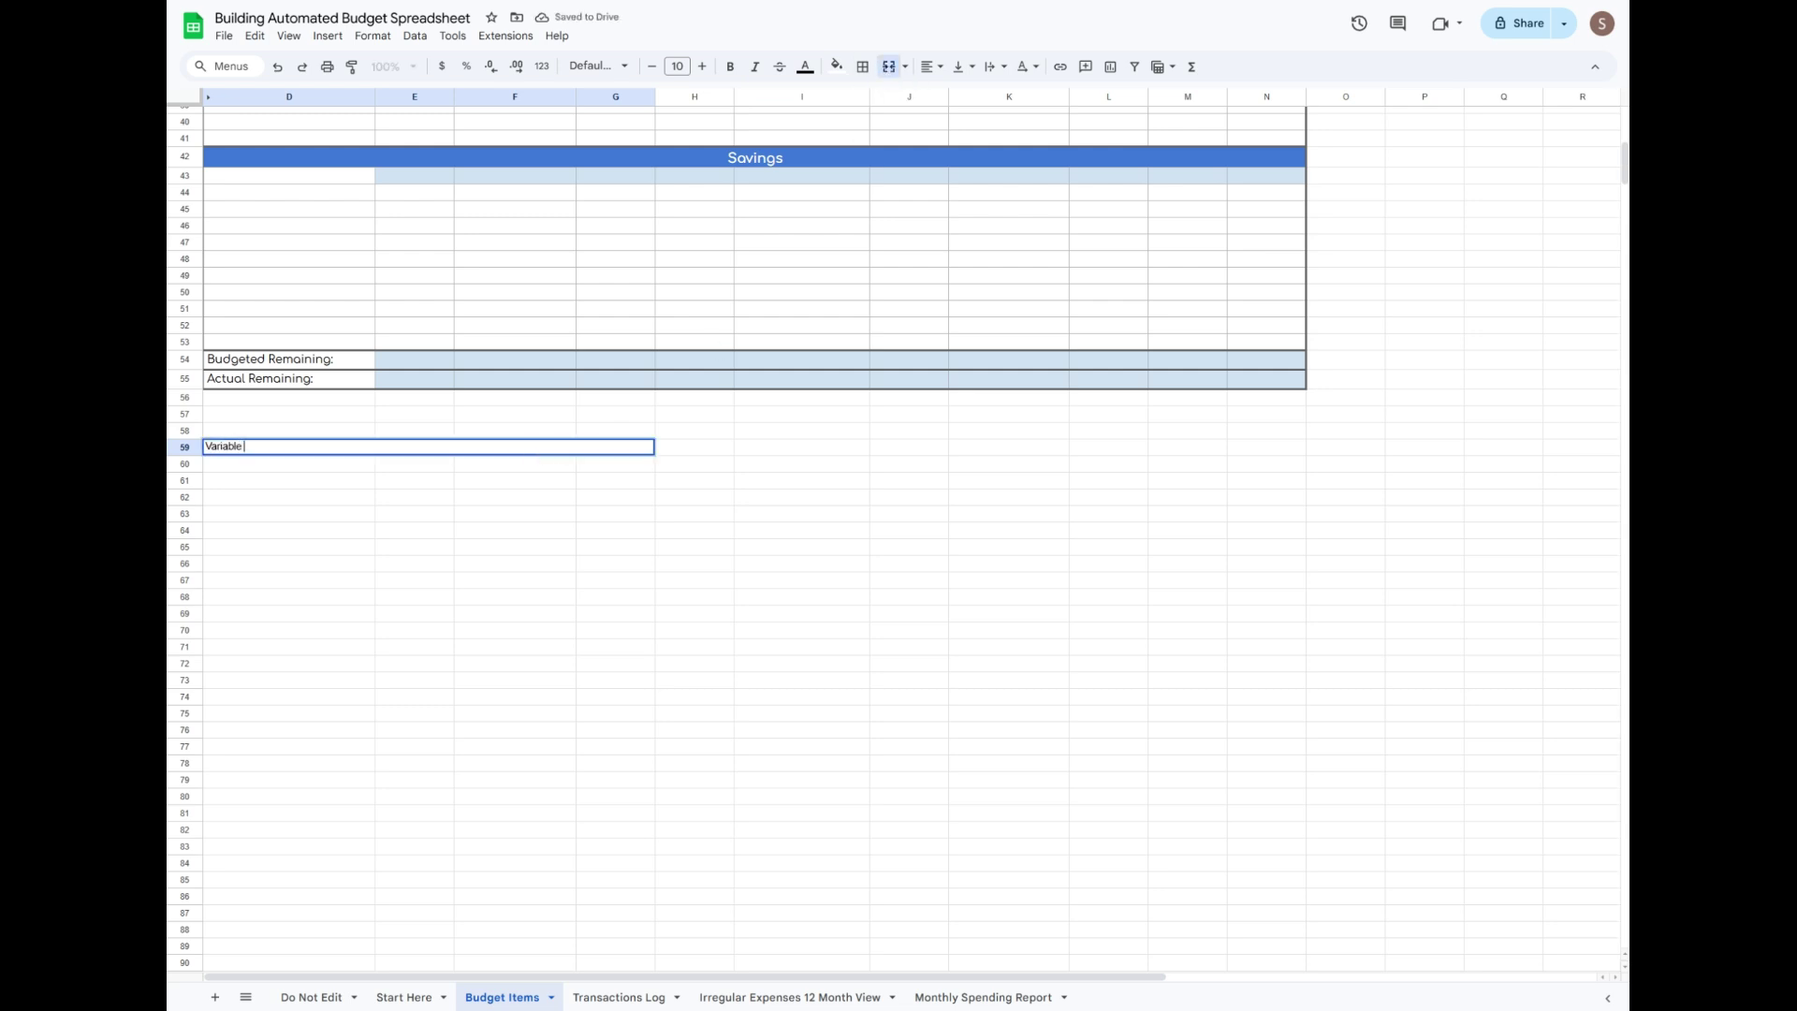
type("Expenses Budg")
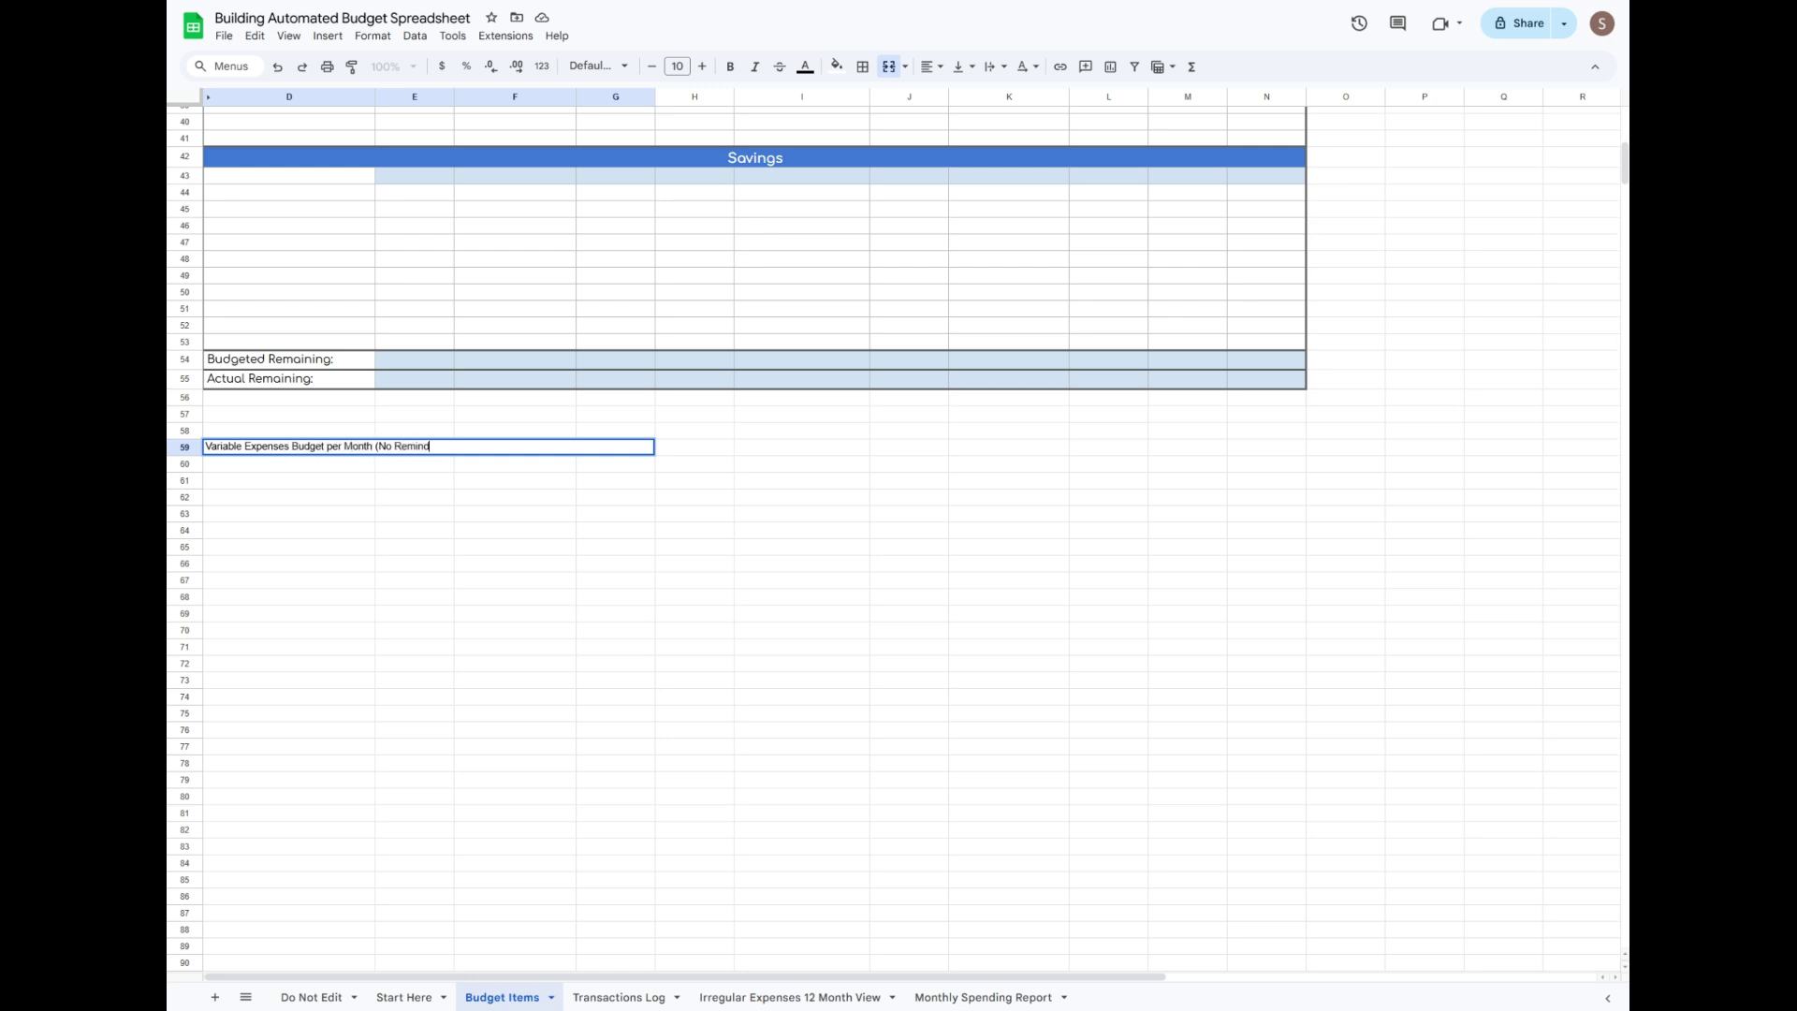
type("et per Month (No Reminders)")
key("Return")
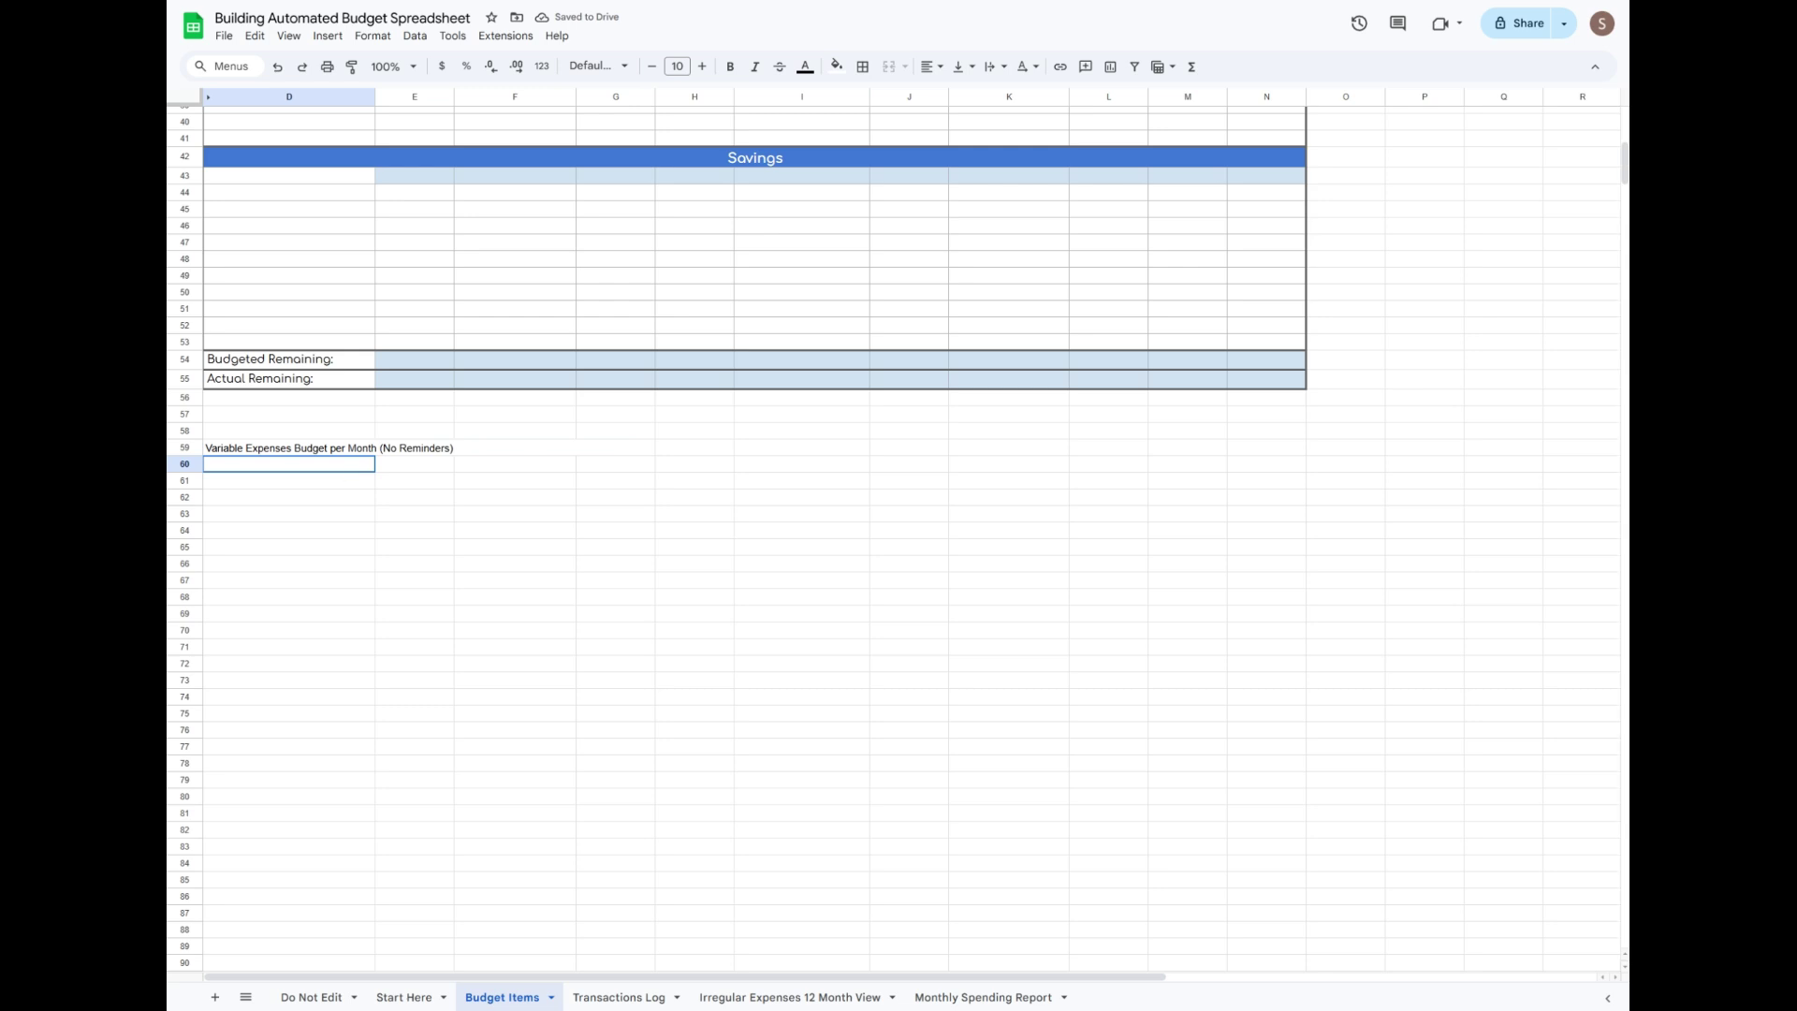
Convert D60:G76 to a table and rename it Variable_Expenses.
mouse_move(281, 463)
left_mouse_down()
mouse_move(585, 574)
mouse_move(601, 730)
left_mouse_up()
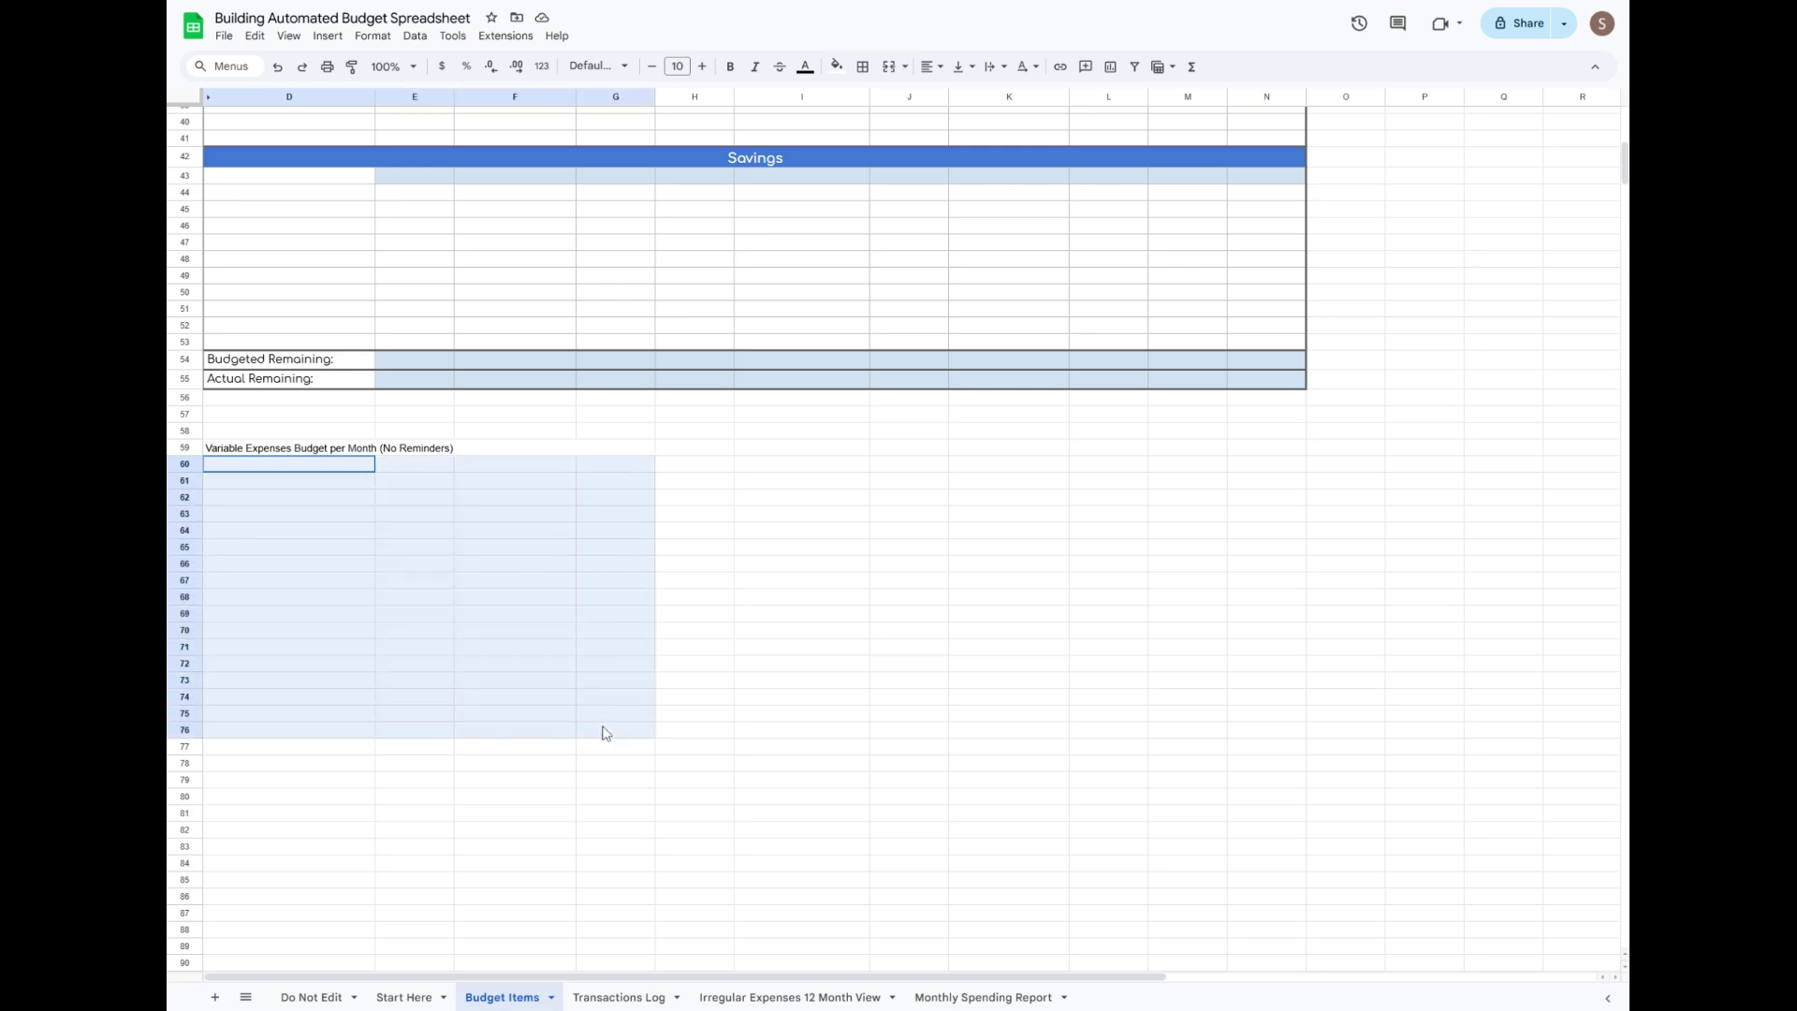
right_click(588, 677)
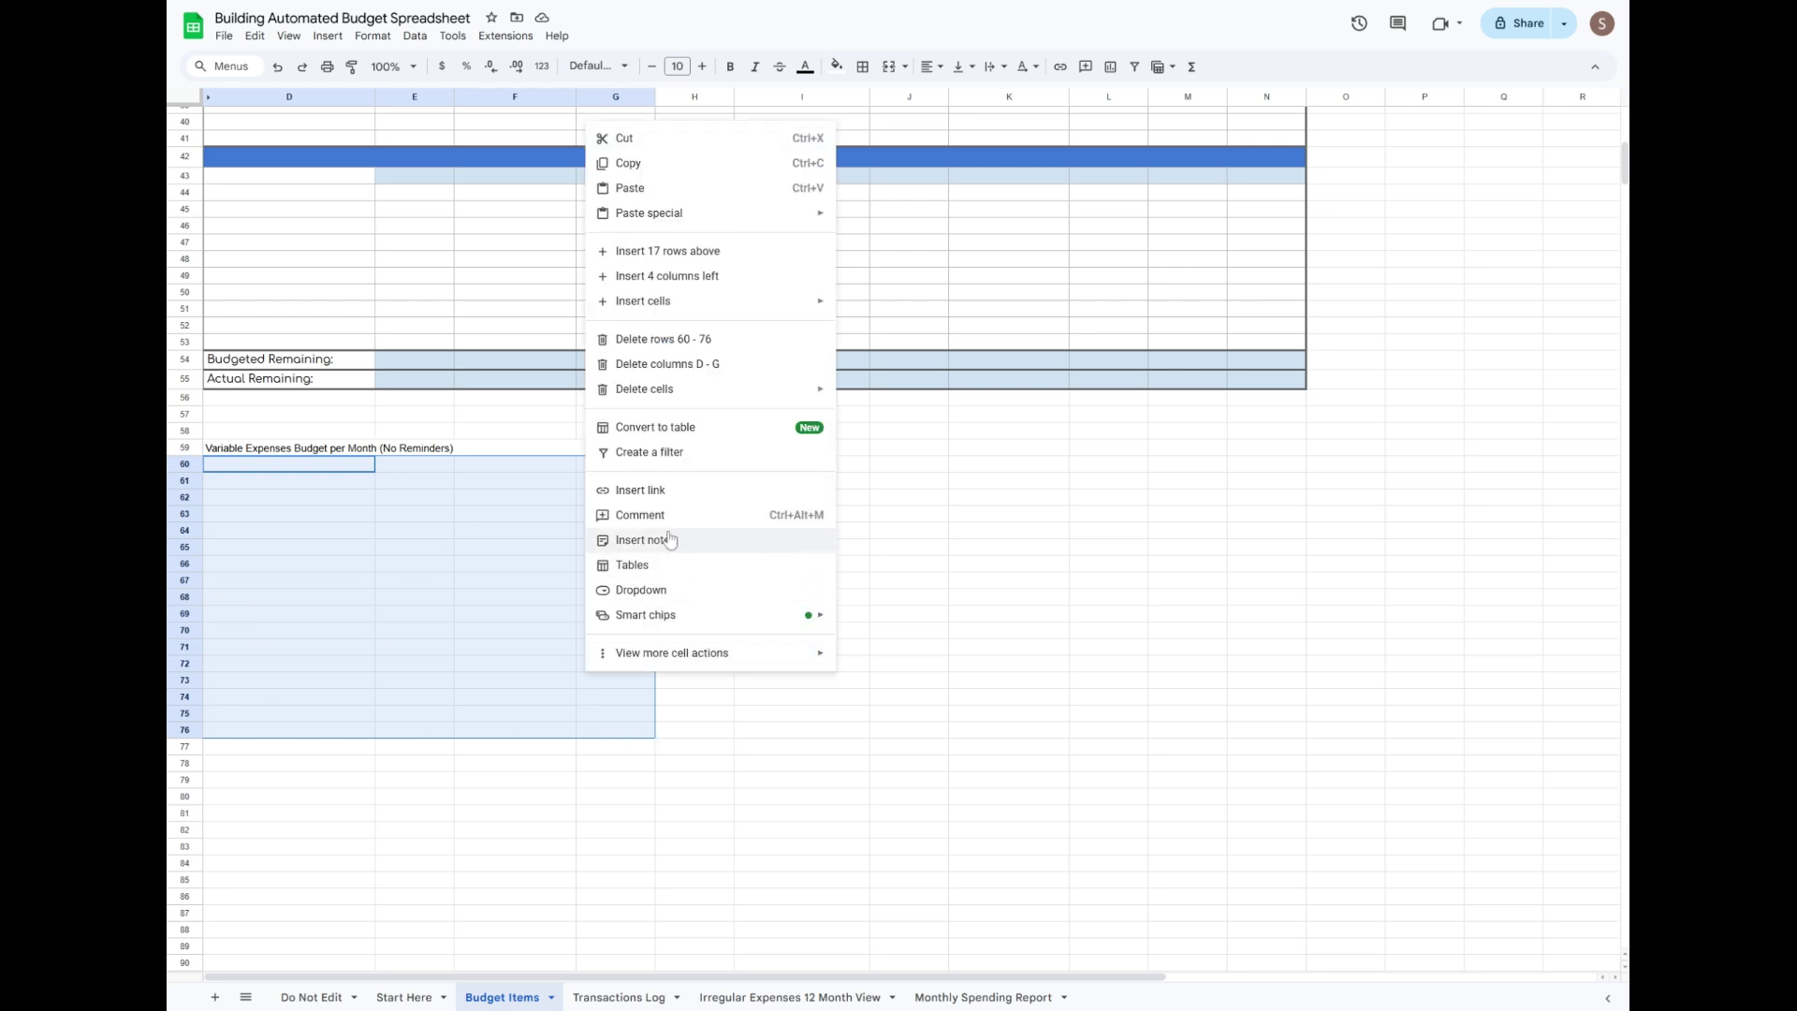
left_click(660, 427)
left_click(254, 468)
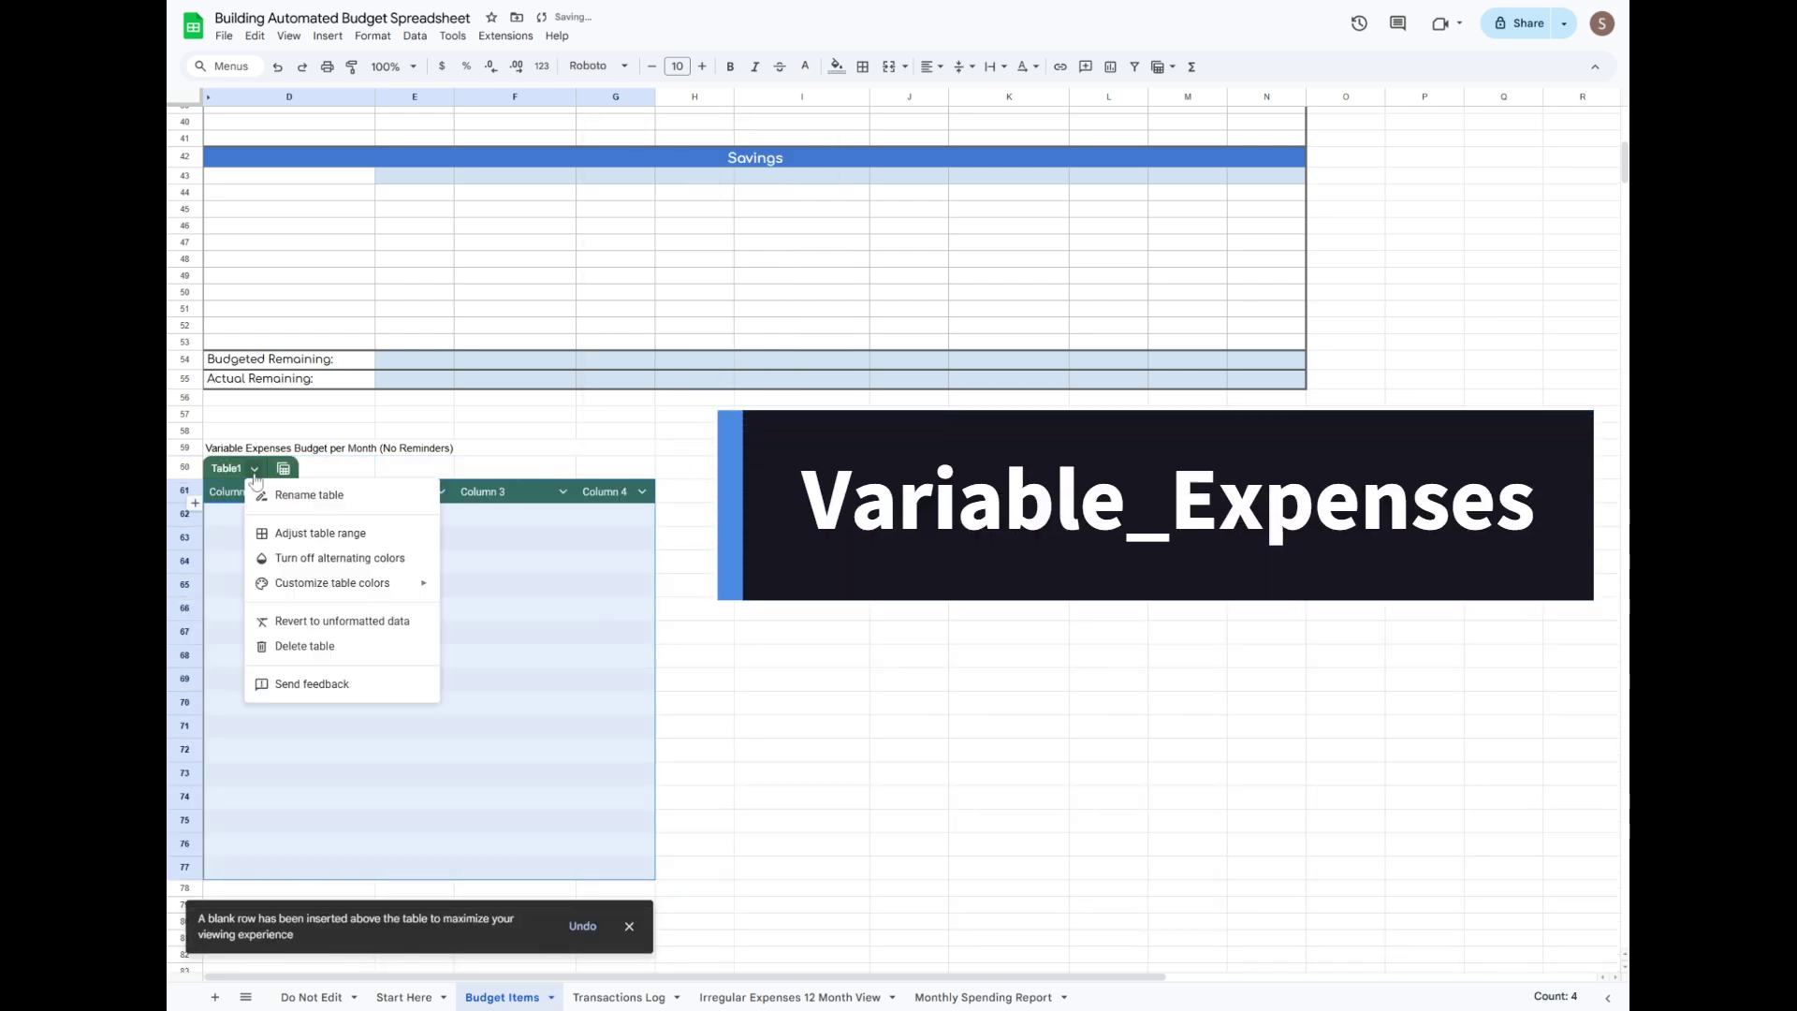
left_click(277, 494)
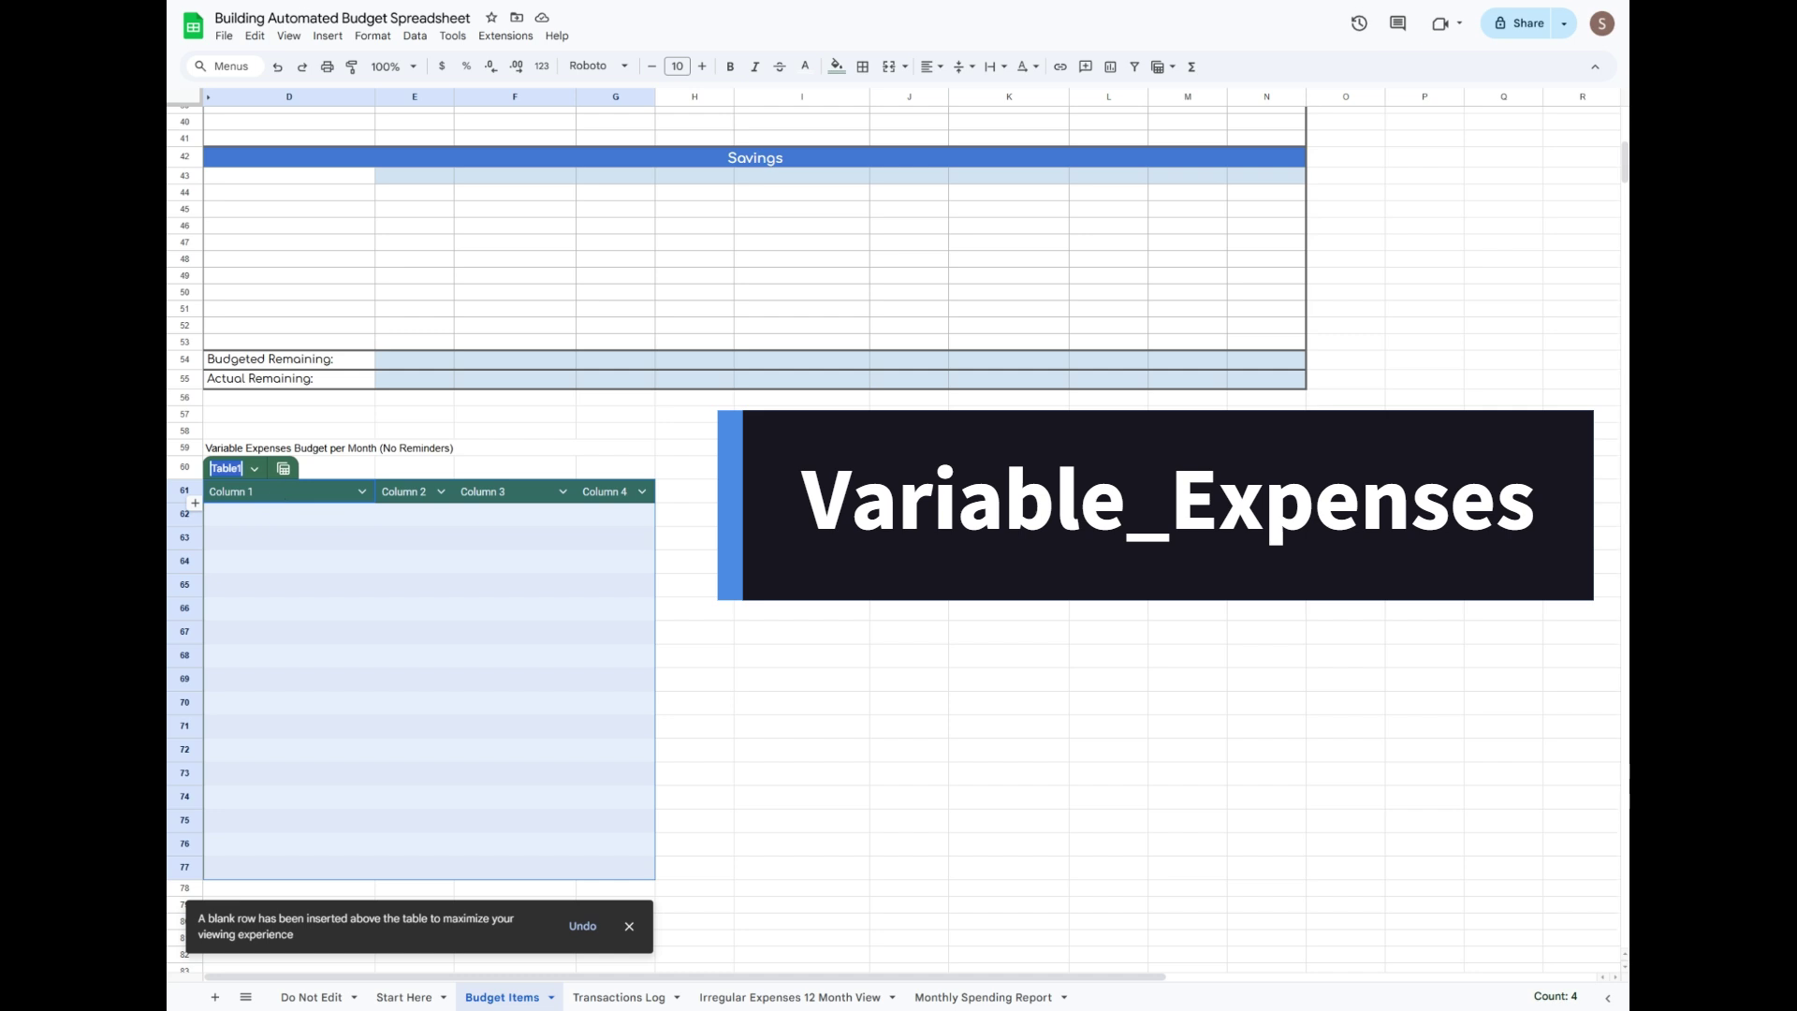
type("Variable_Expenses")
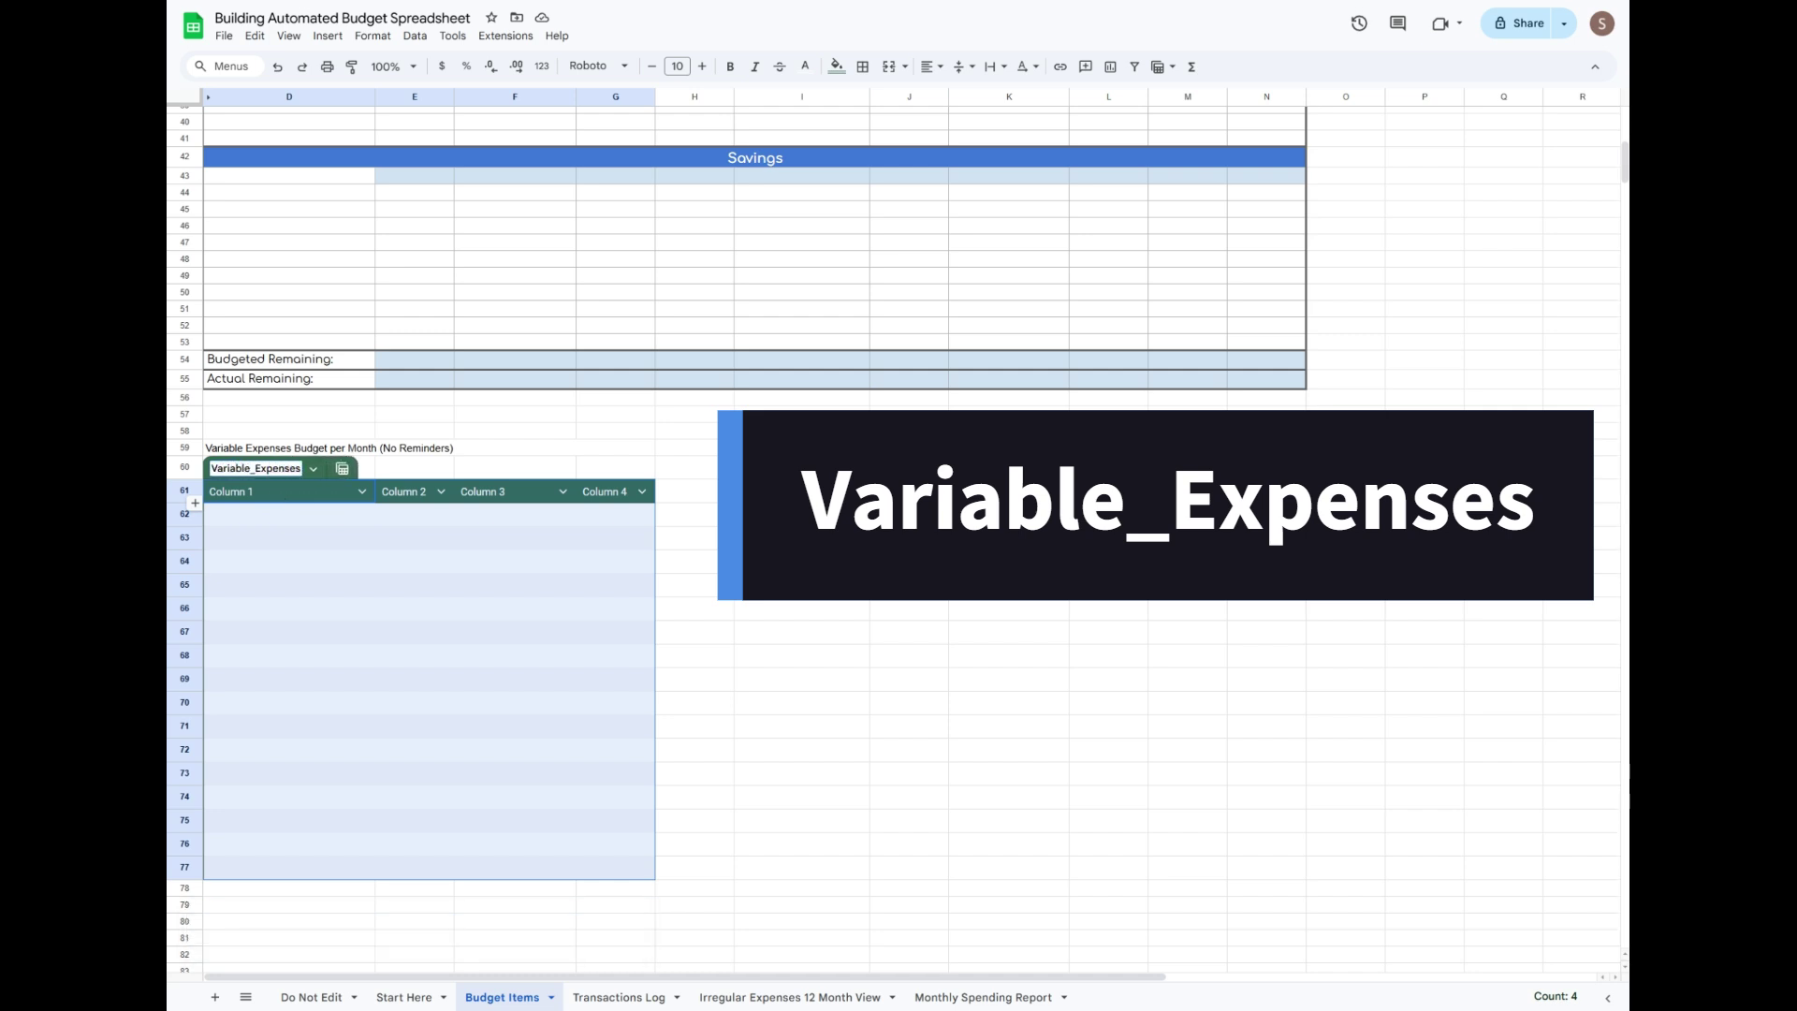
Delete row 59, which holds the title text above the Variable_Expenses table.
left_click(189, 449)
right_click(190, 448)
left_click(260, 626)
left_click(645, 576)
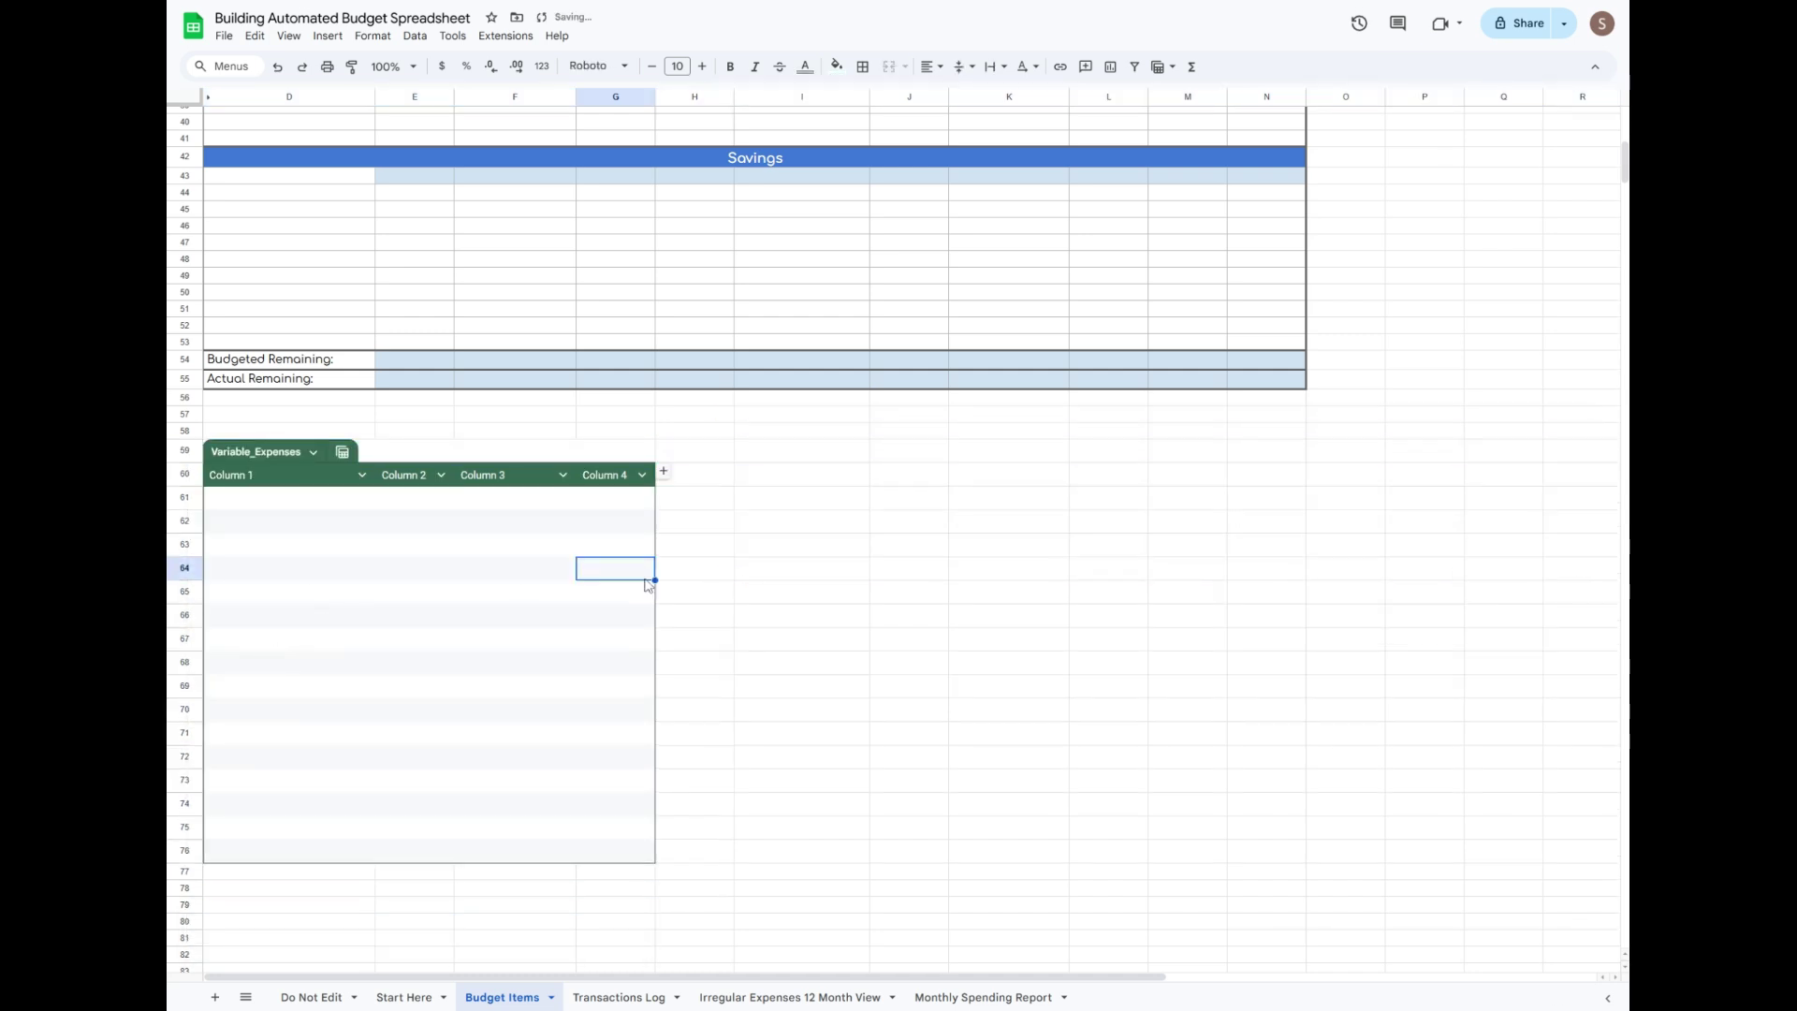
left_click(760, 577)
Merge and center D59:G59 directly above the table headers and enter "Variable Expenses Budget per Month (No Reminders)" as its title.
left_click(505, 452)
type("Variable Expenses Budget per Month (No Reminders)")
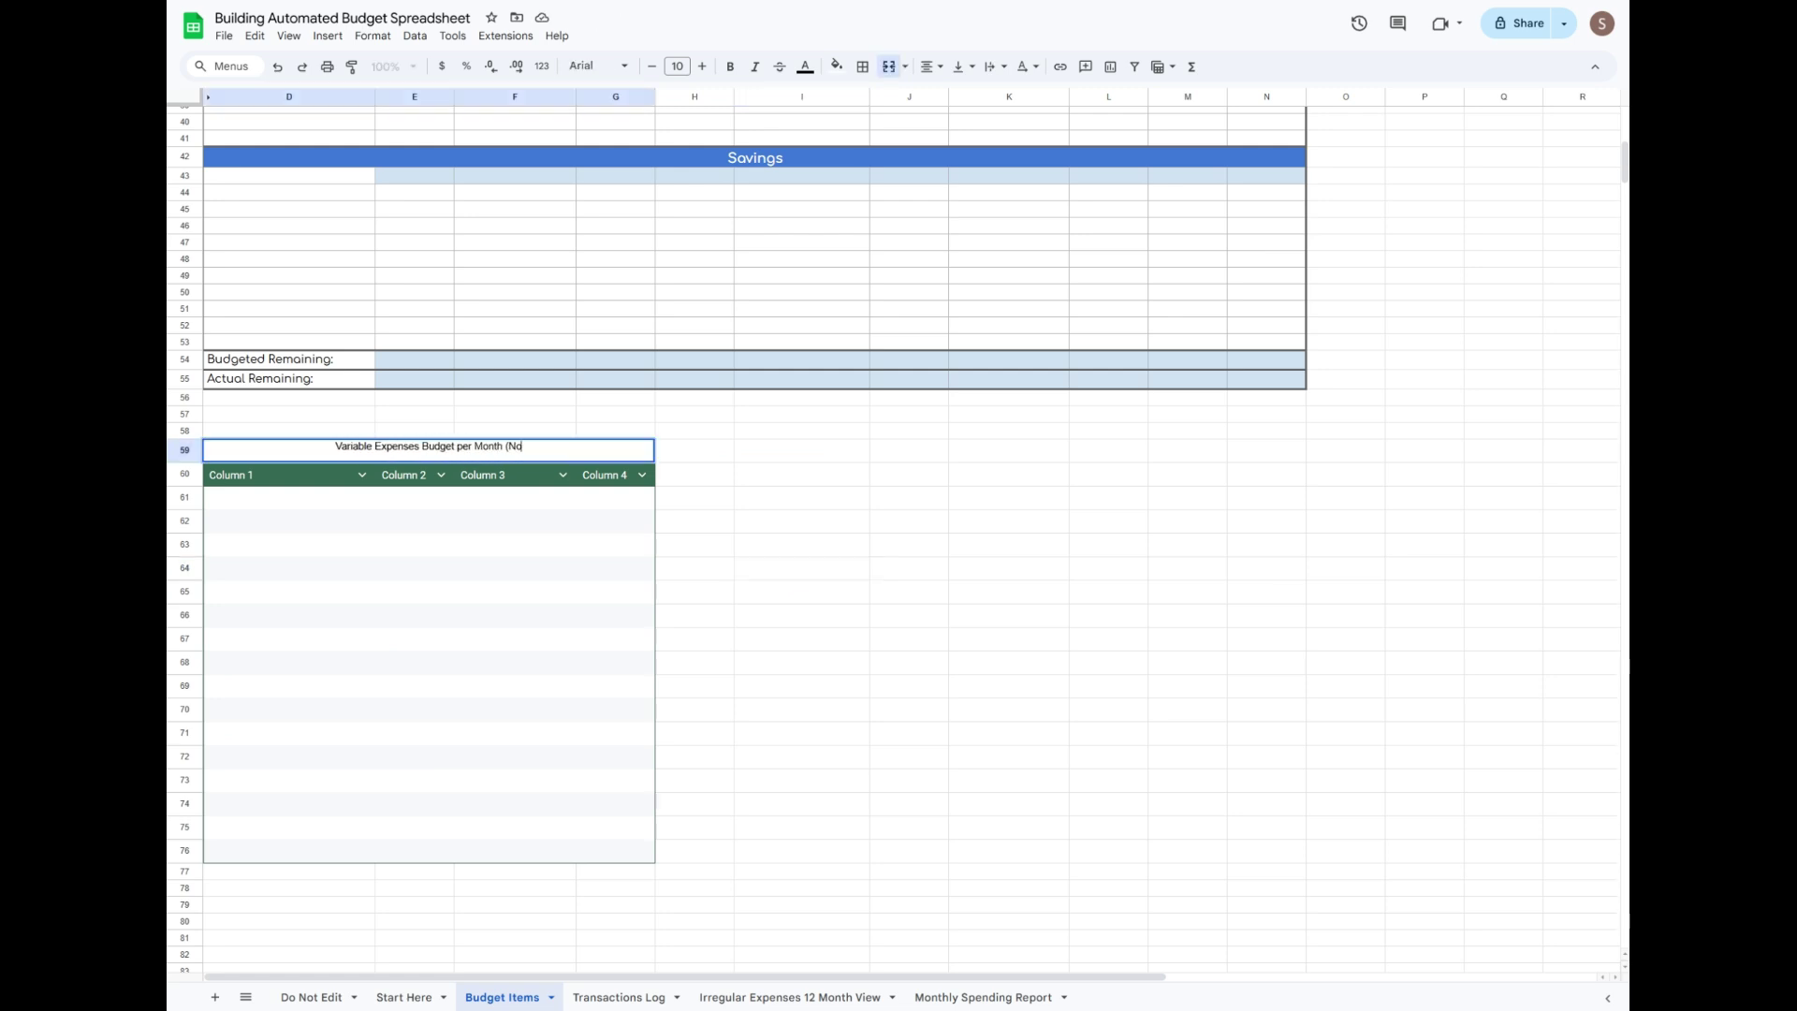
key("Return")
Change the Variable_Expenses table color to dark purple.
left_click(218, 452)
mouse_move(304, 566)
left_click(489, 591)
Format the D59:G59 title with the table's dark purple fill and bold white Comfortaa text at size 12.
left_click(524, 453)
left_click(837, 67)
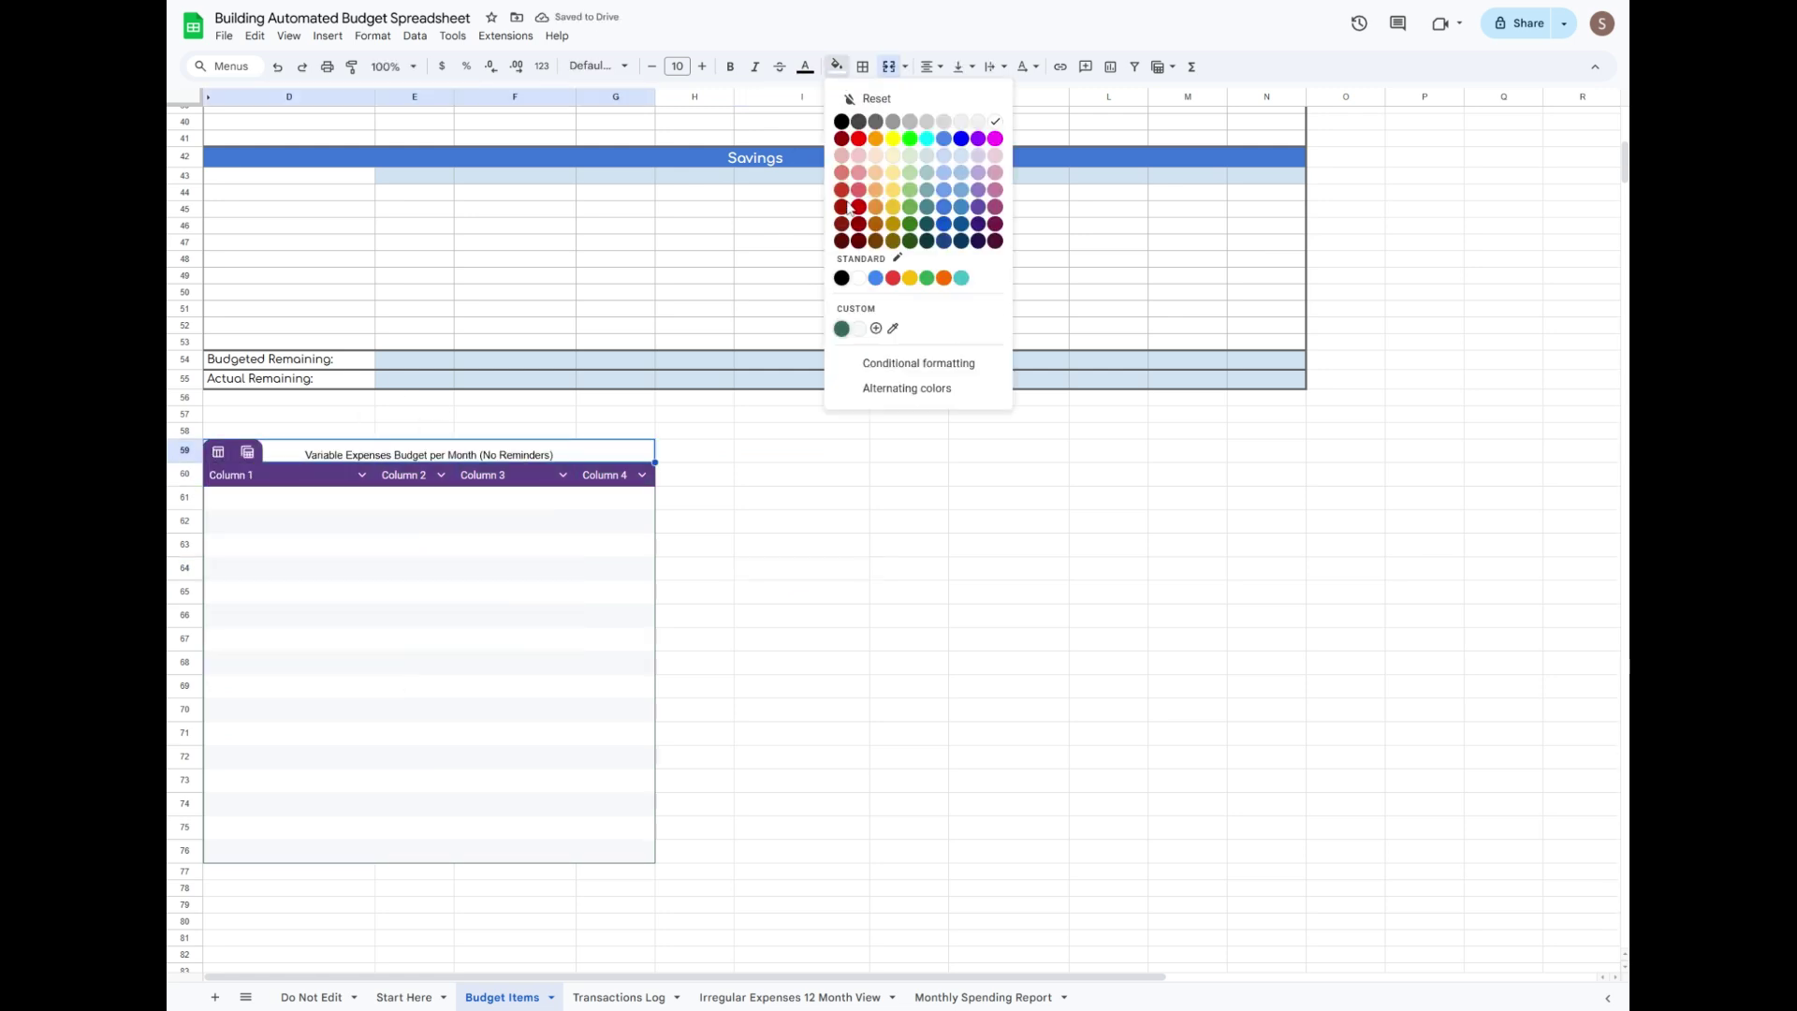
left_click(890, 329)
left_click(599, 66)
left_click(630, 221)
left_click(837, 67)
left_click(805, 66)
left_click(974, 123)
left_click(730, 66)
left_click(702, 67)
left_click(701, 66)
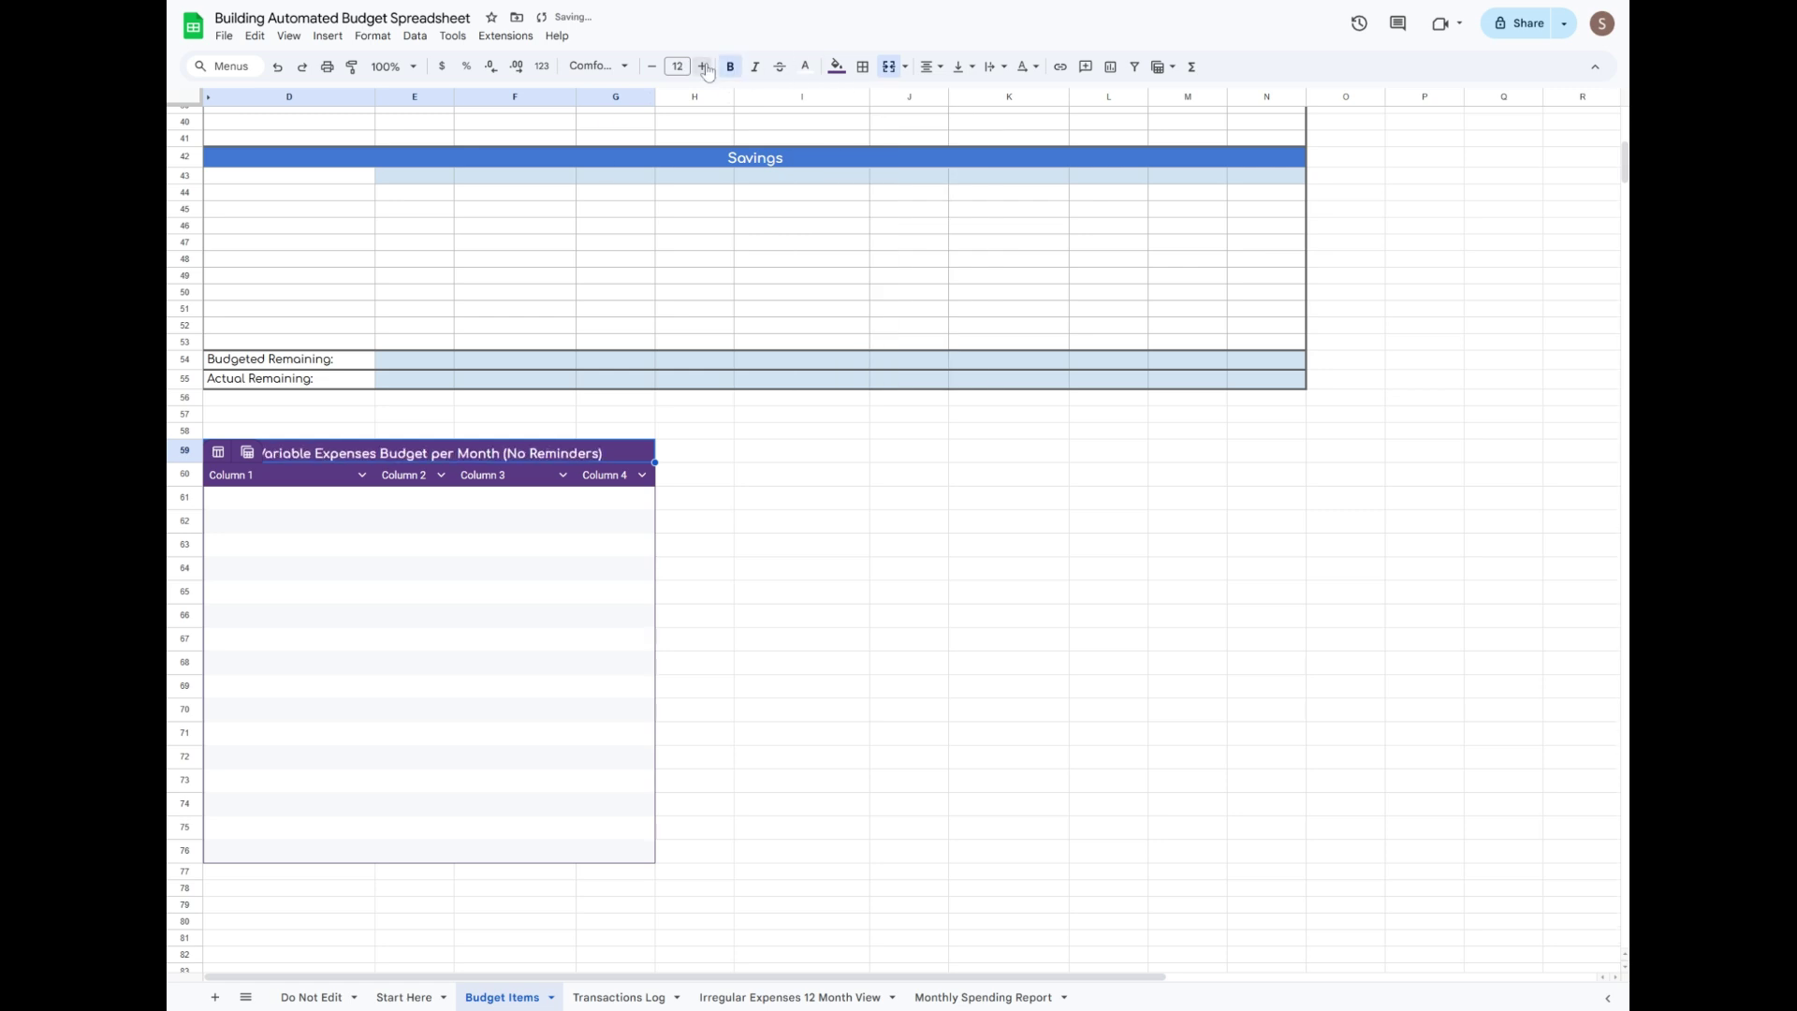
Name the Variable_Expenses column headers Description, Category, Type and Budgeted Amount.
left_click(276, 479)
type("Descrip")
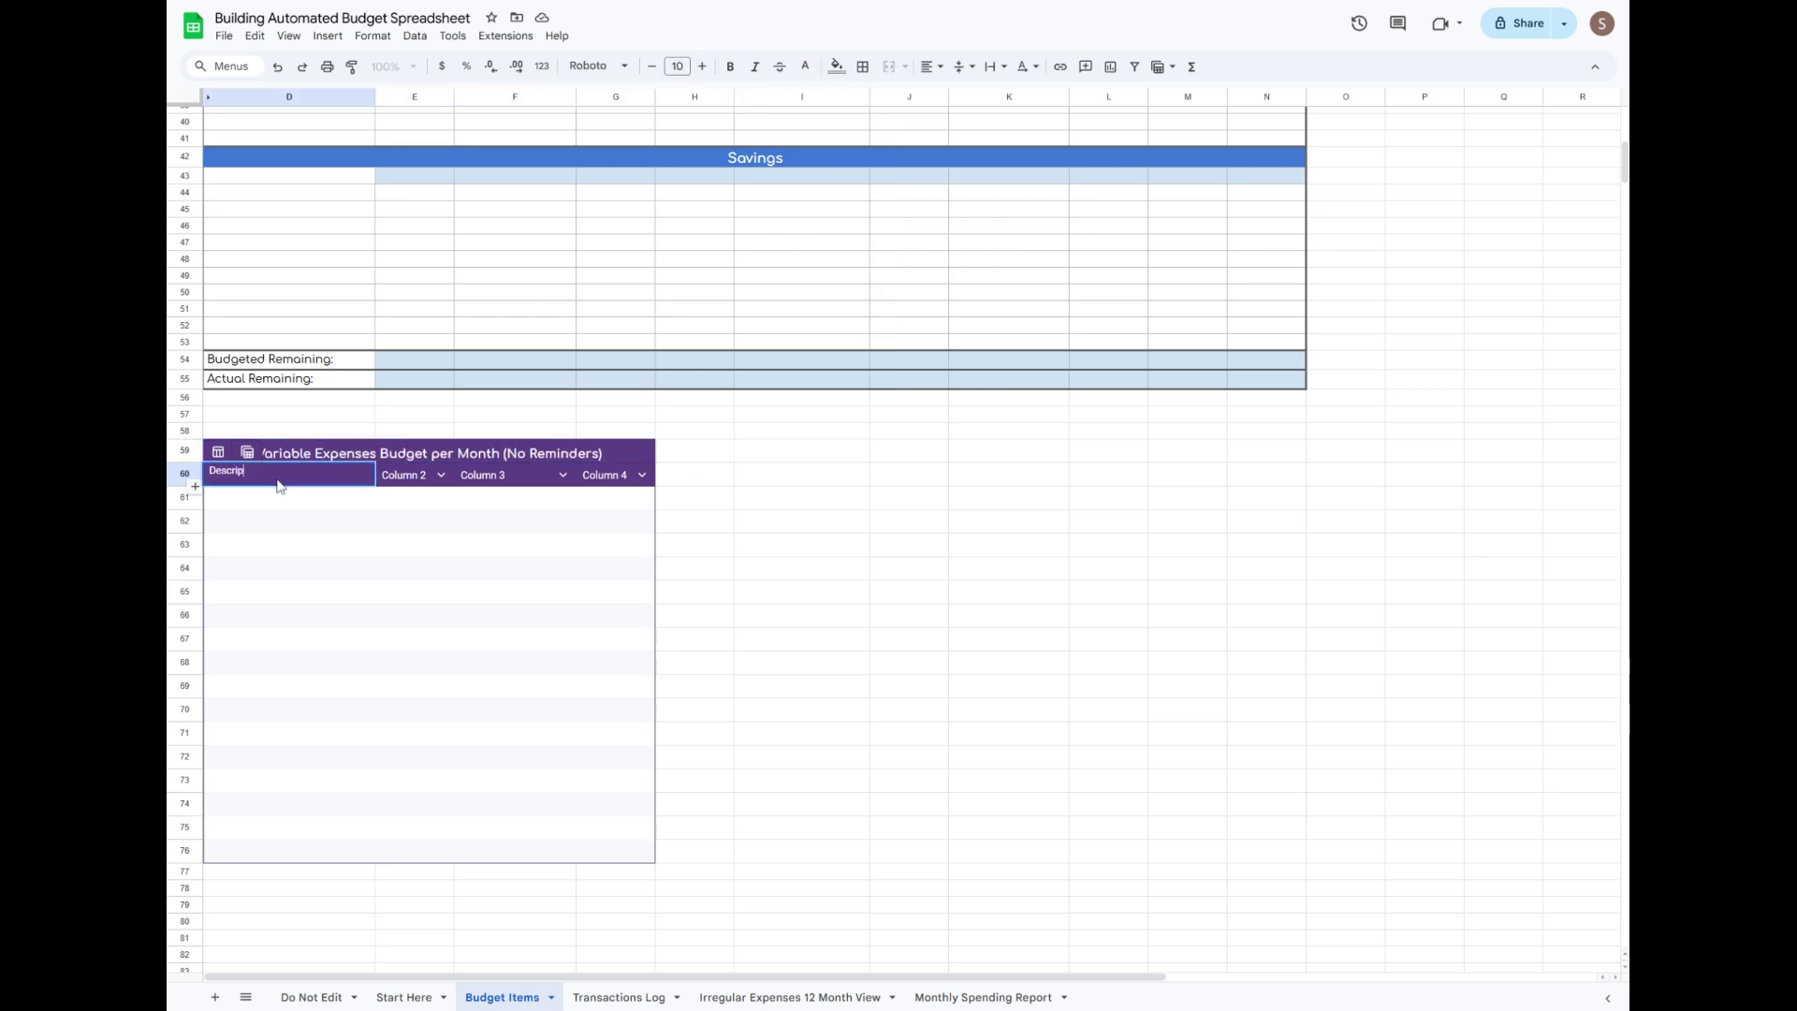
type("tion")
key("Tab")
type("Cat")
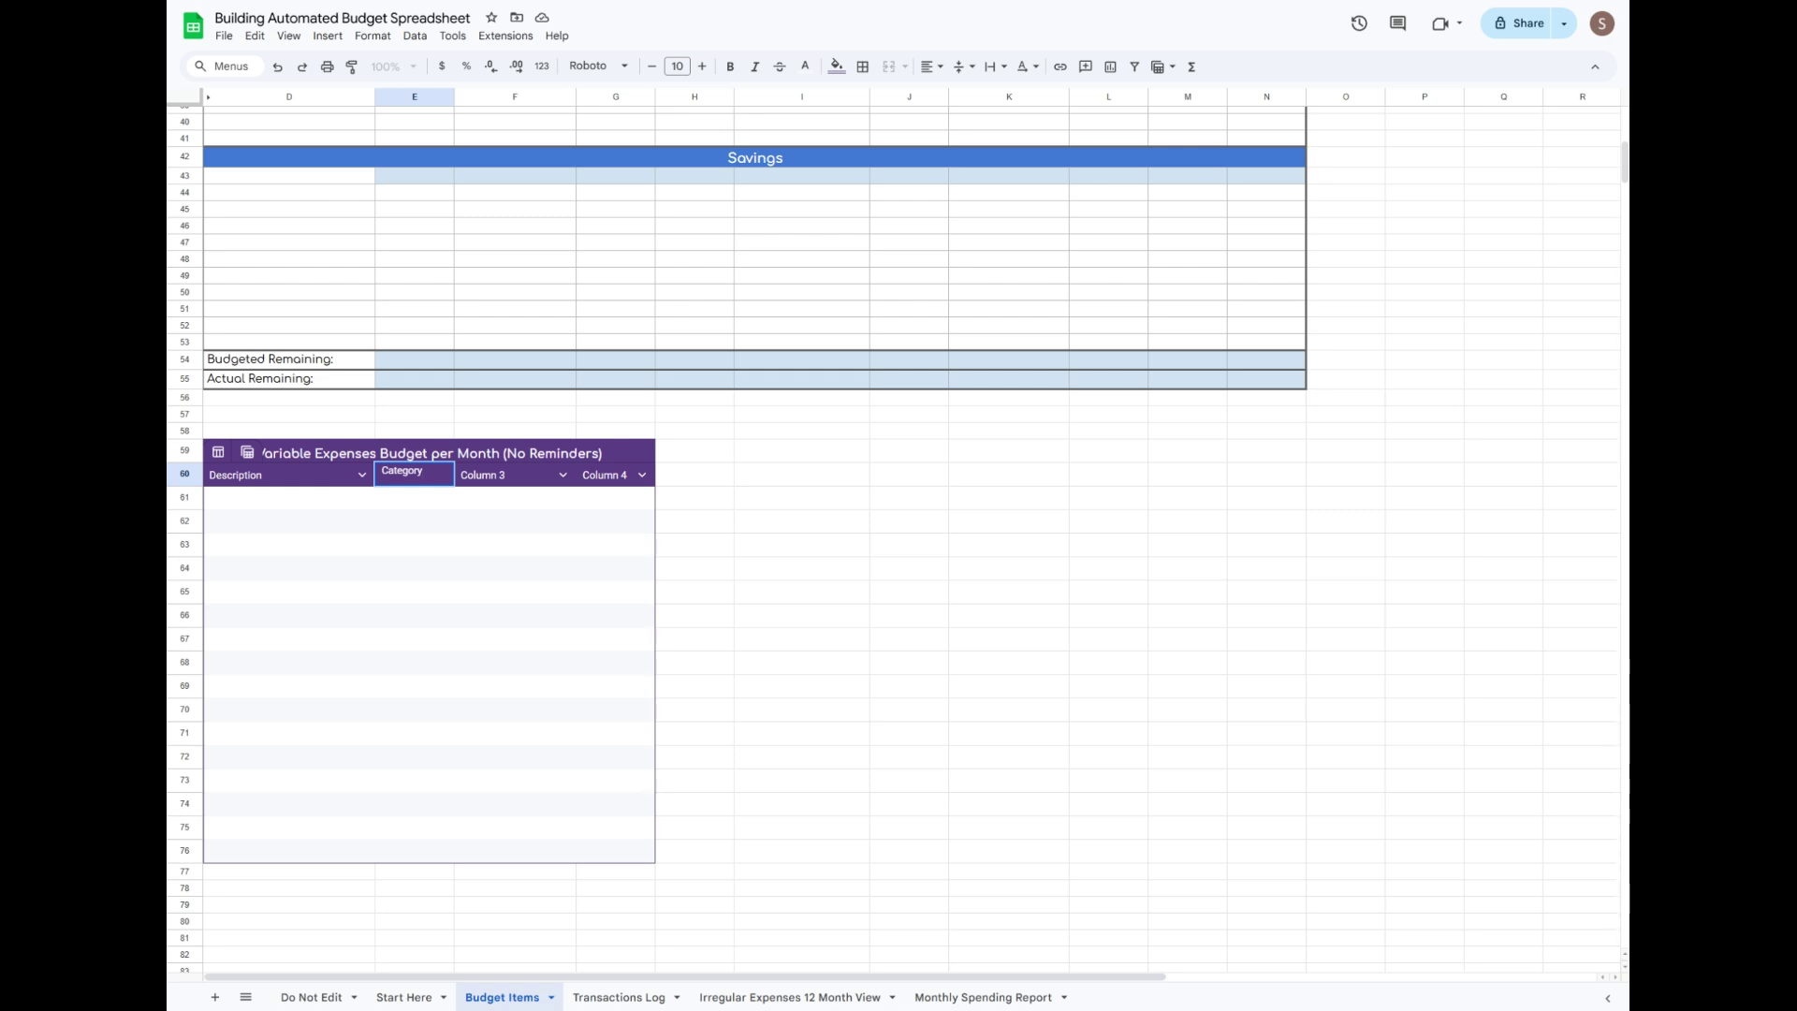
key("Tab")
type("Type")
key("Tab")
type("Bu")
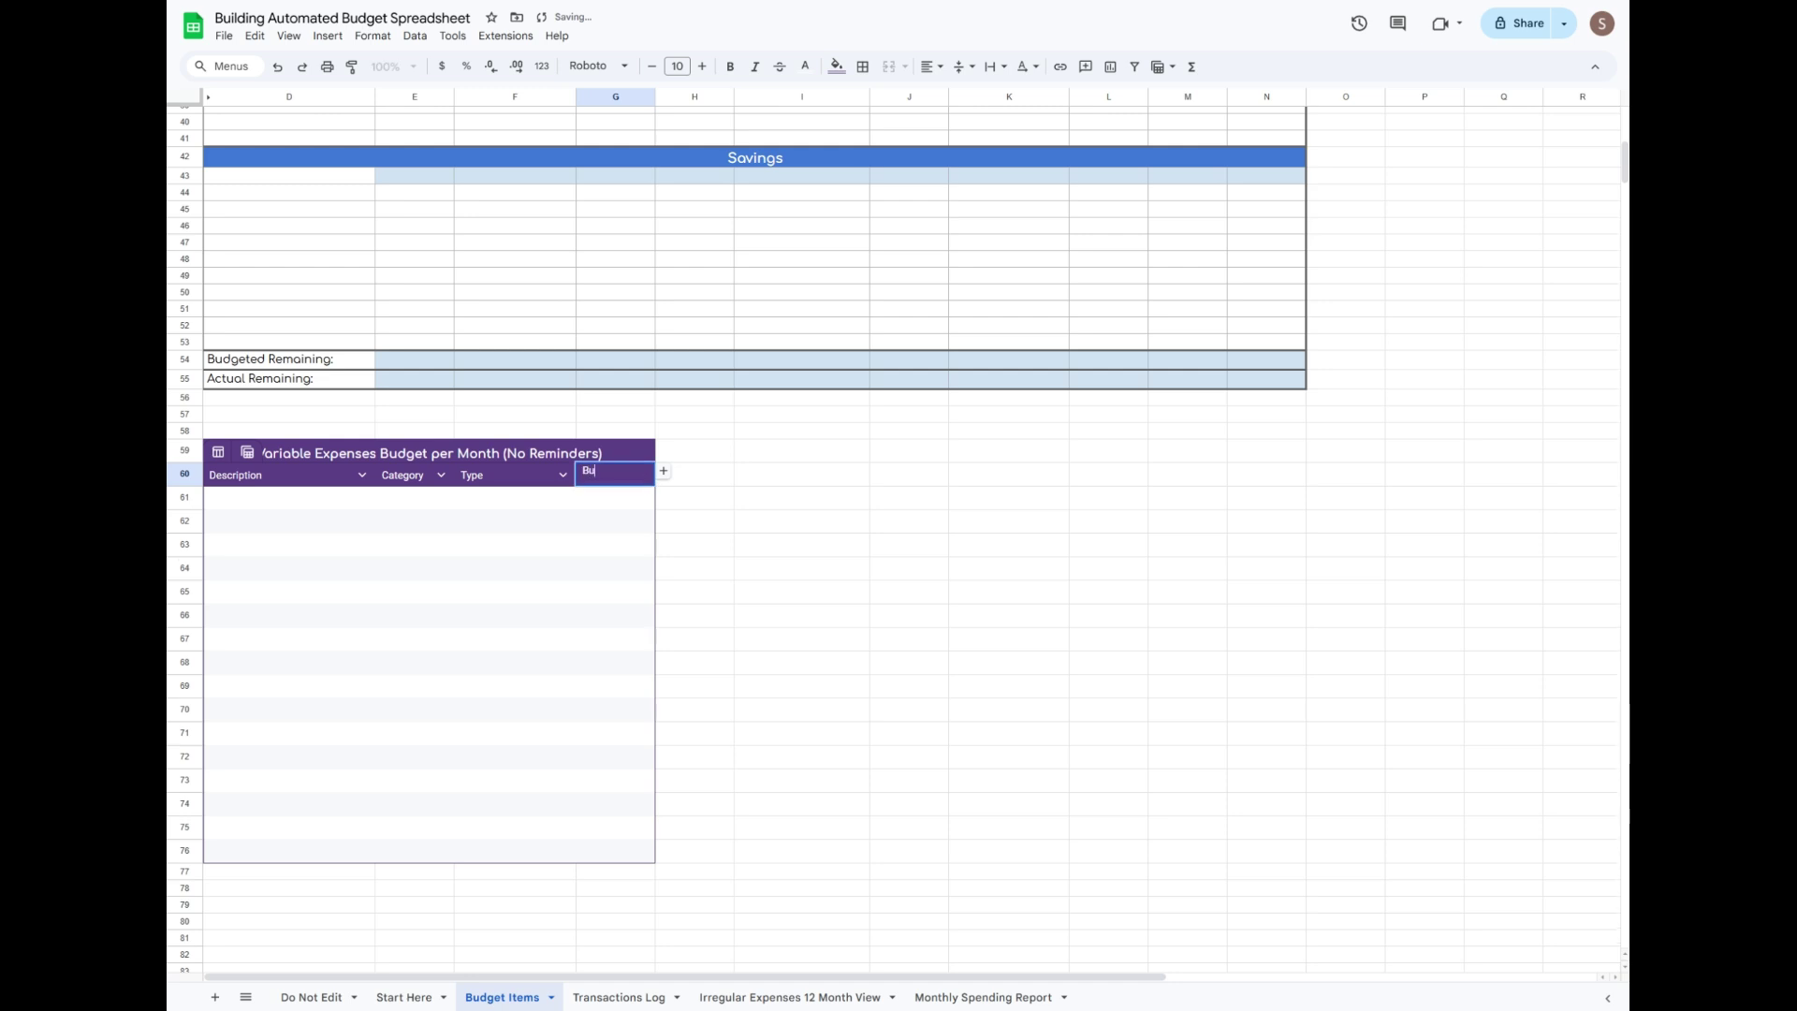
type("dgeted Amount")
key("Tab")
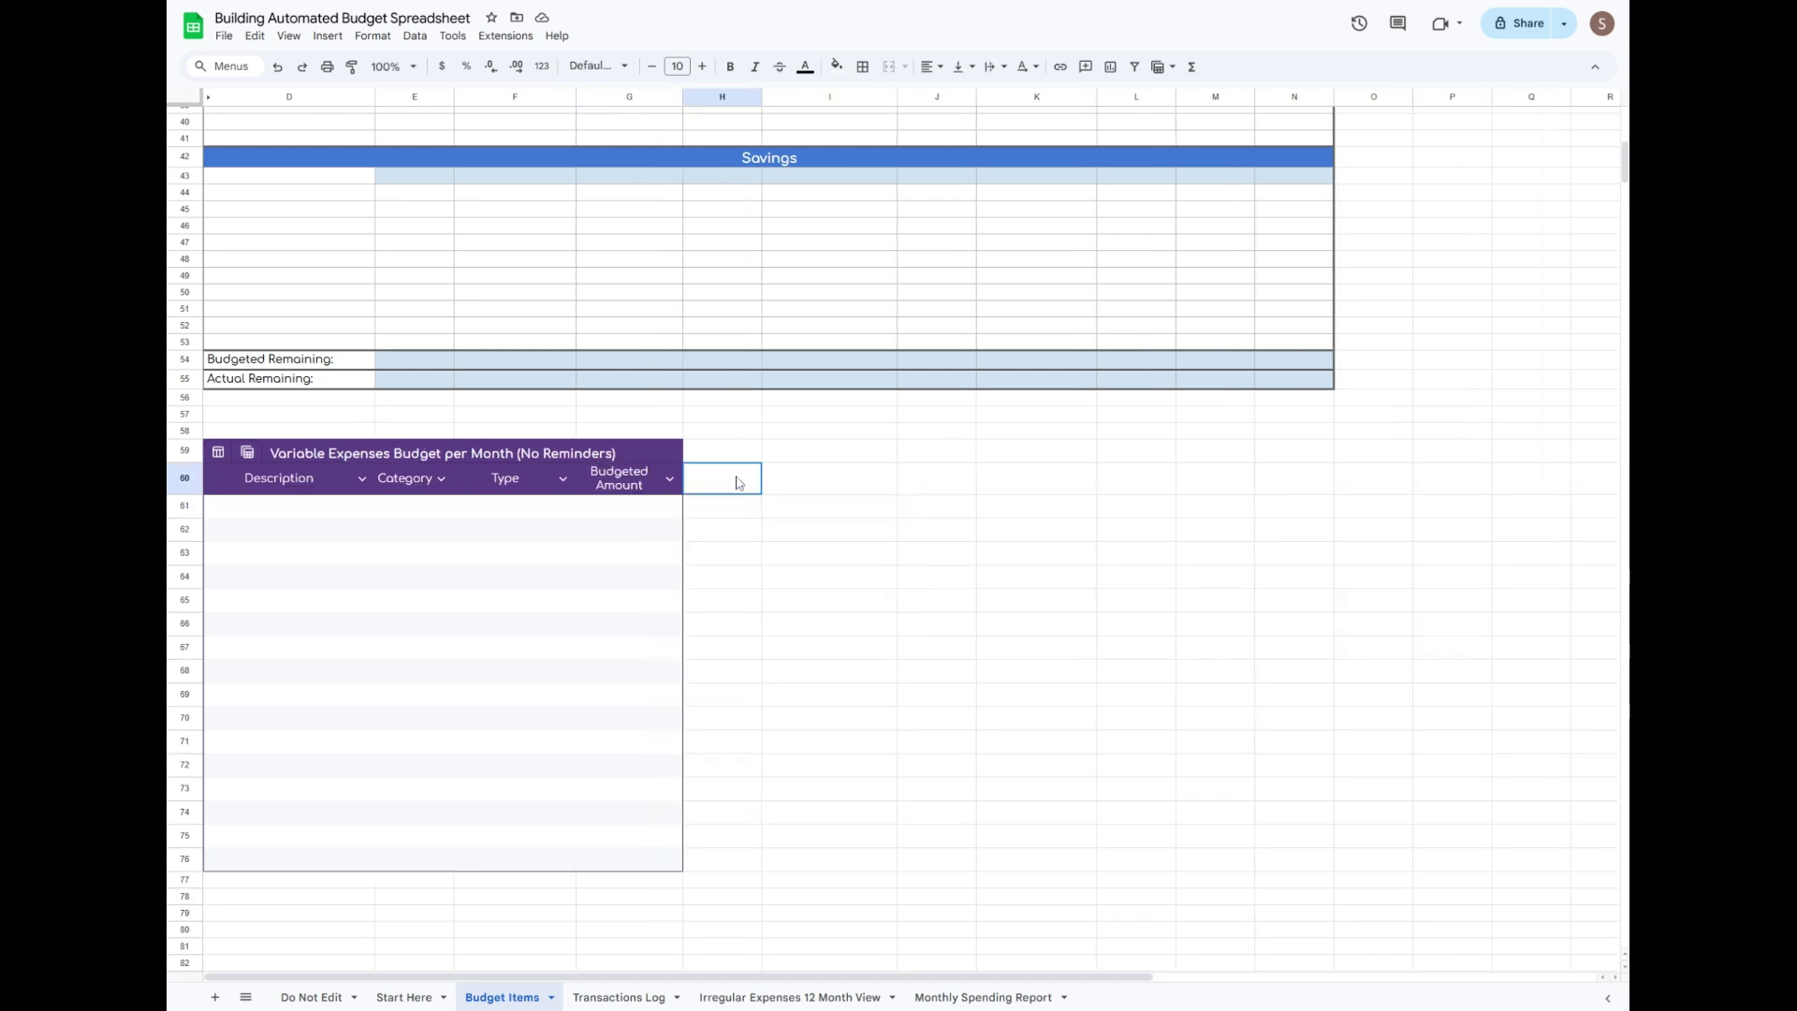
Convert H60:N76 to a table beside the first one and rename it Monthly_Expenses.
left_click_drag(739, 477, 1329, 866)
right_click(1143, 639)
left_click(1219, 403)
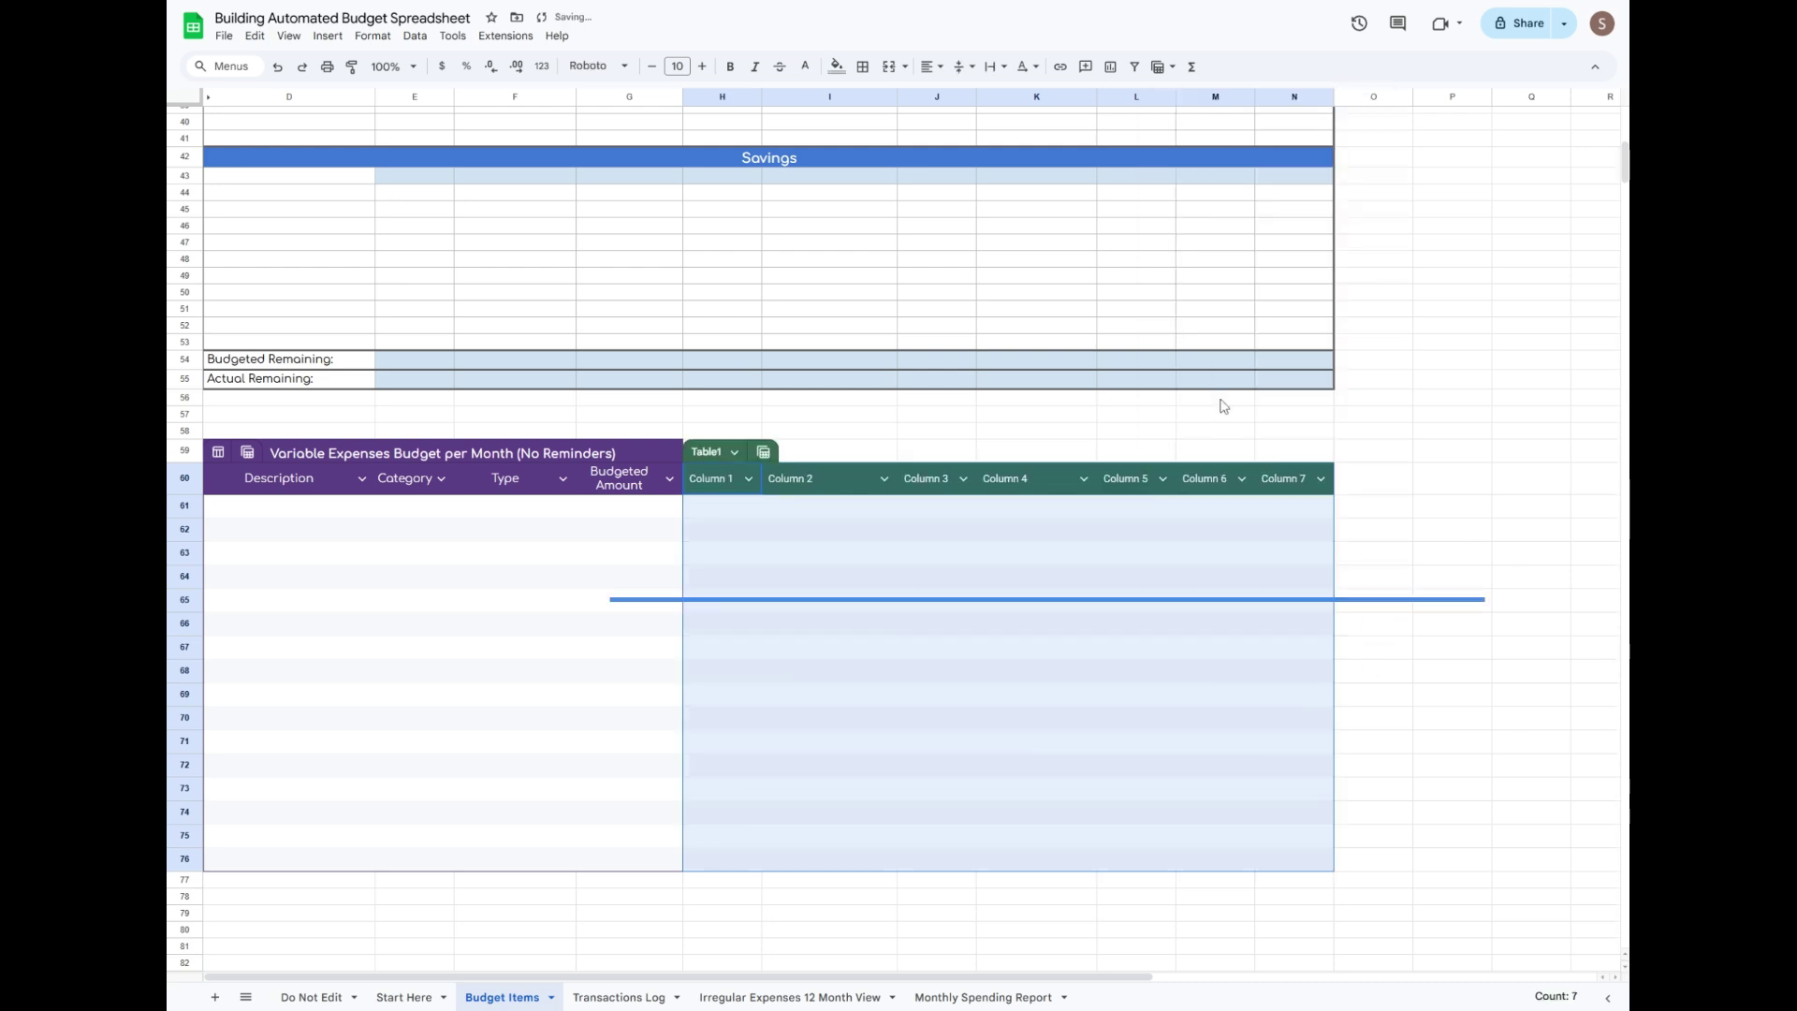
left_click(736, 454)
left_click(777, 479)
double_click(707, 452)
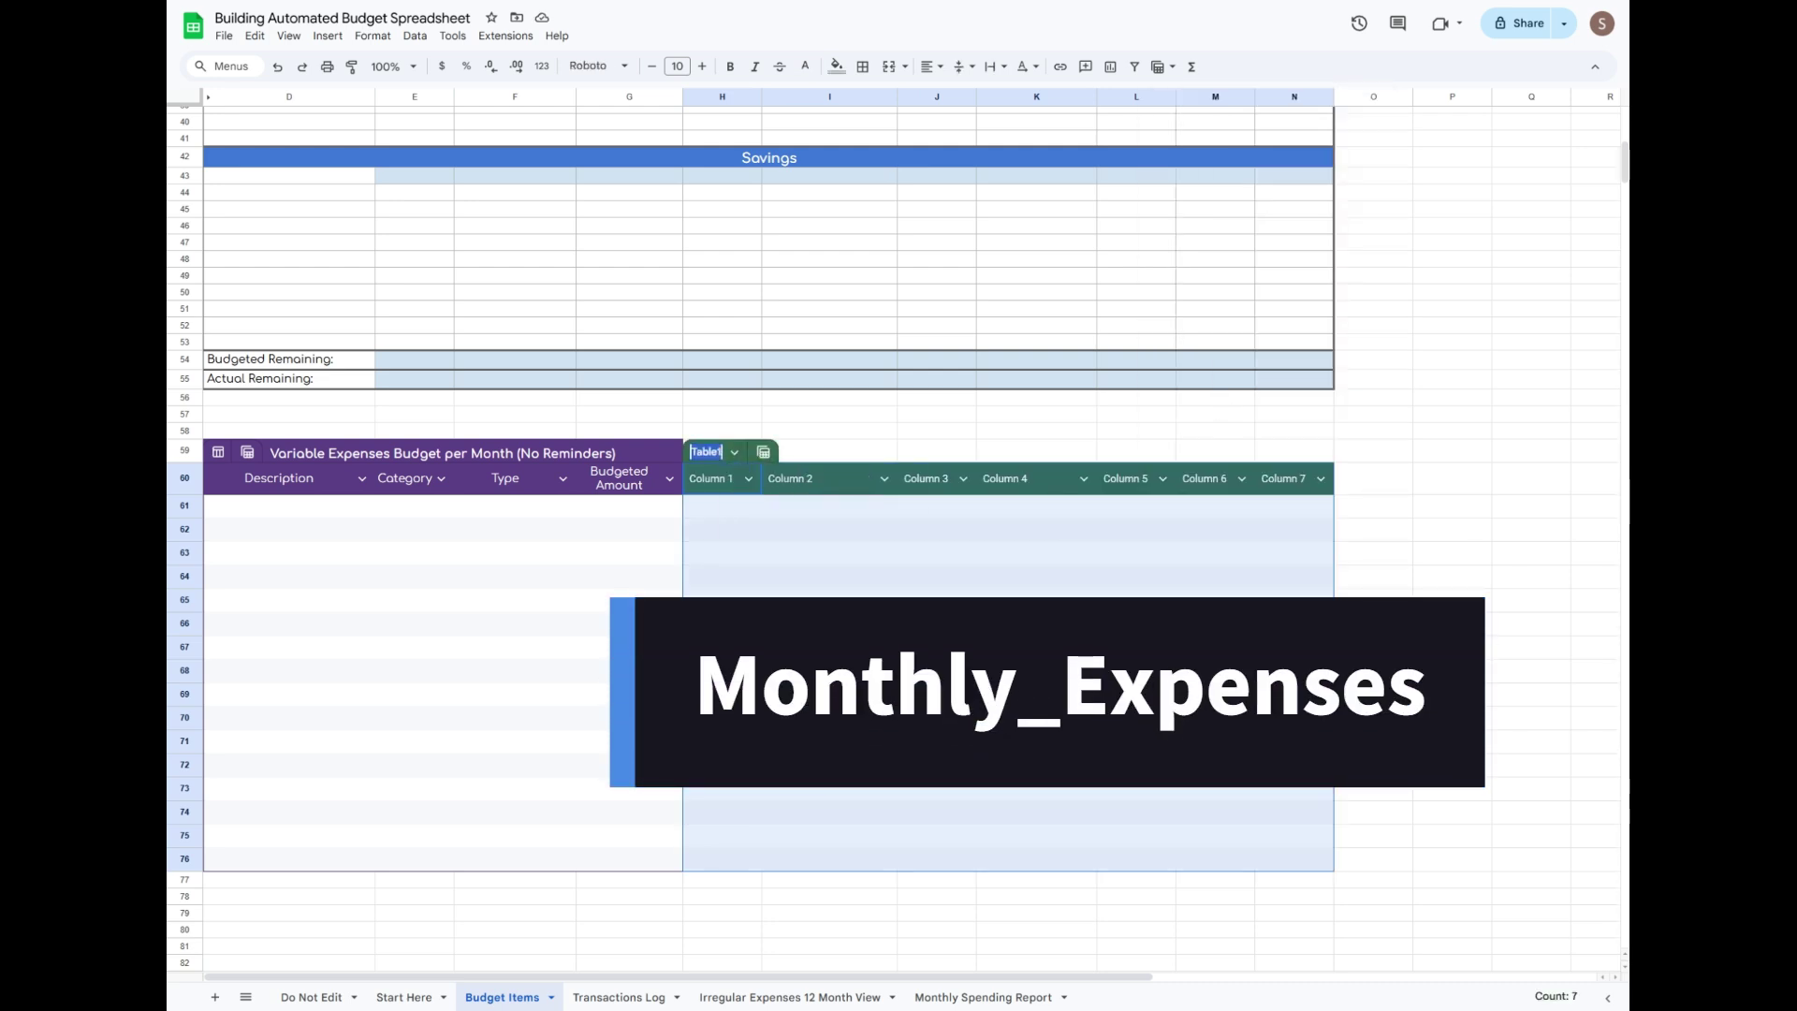
type("Monthly_Expenses")
key("Return")
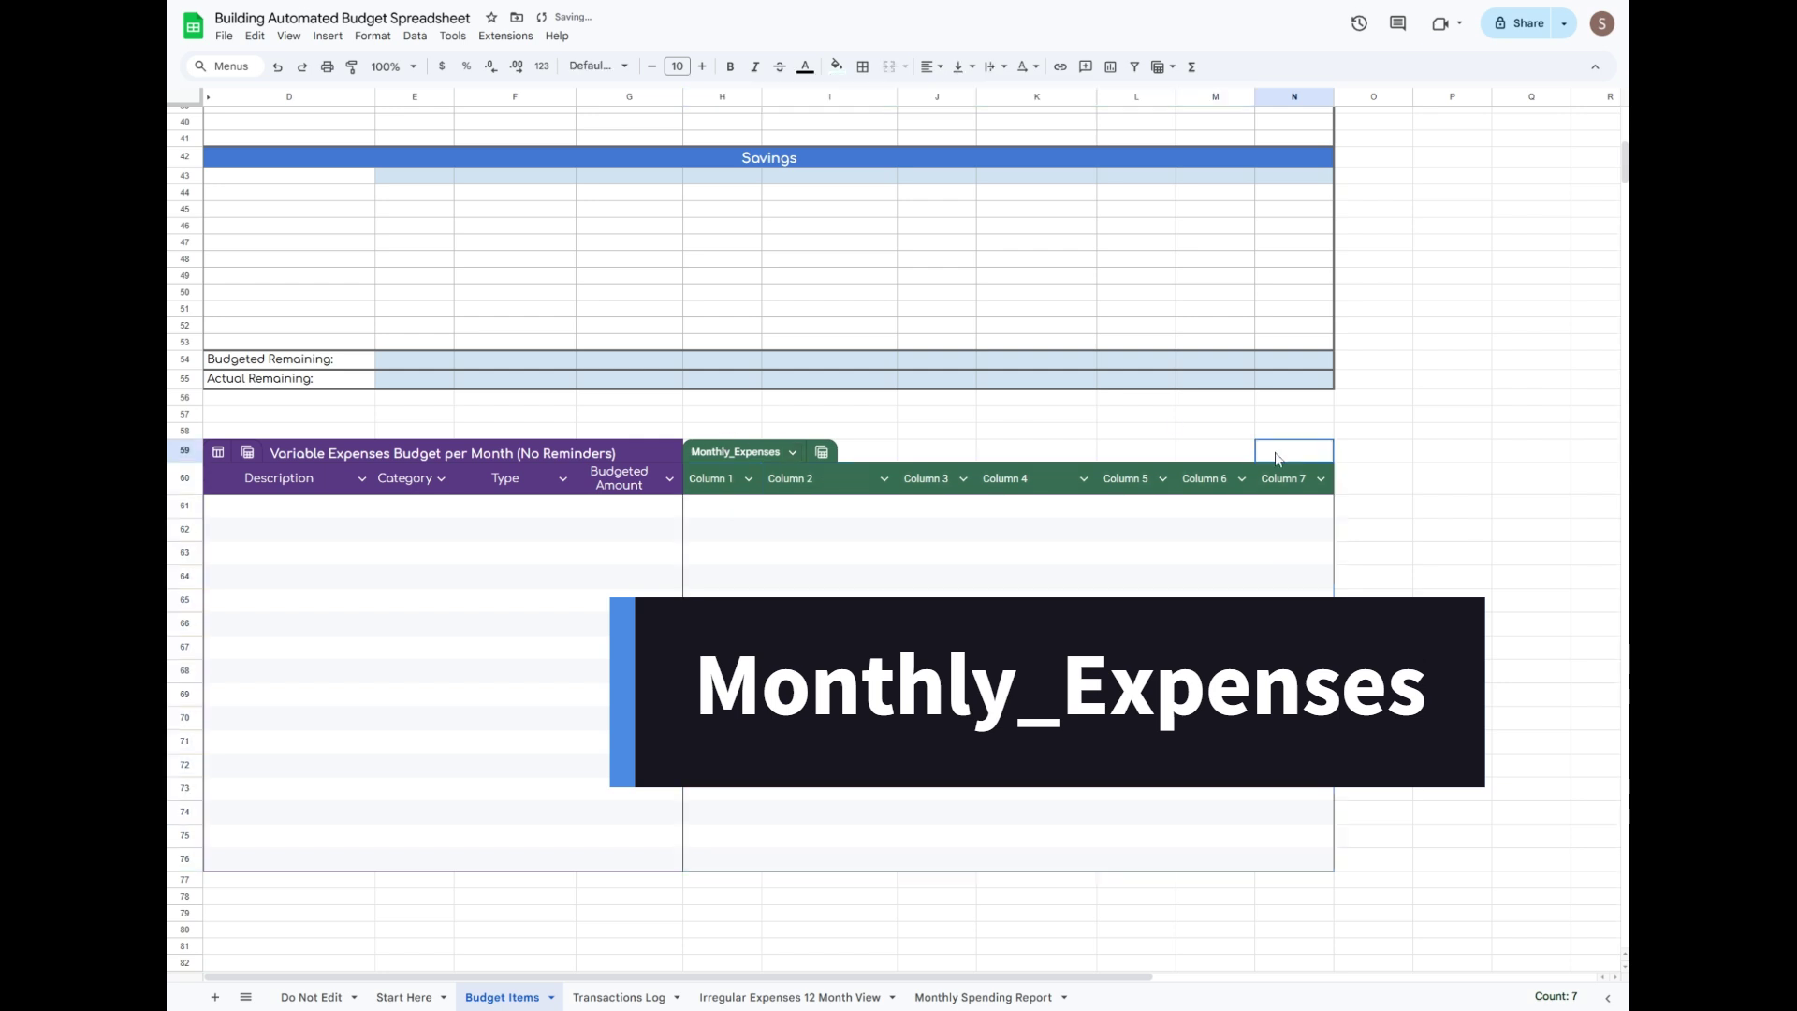
Merge H59:N59 above the Monthly_Expenses table and enter the title "Monthly Expenses (No Reminders)".
left_click(889, 68)
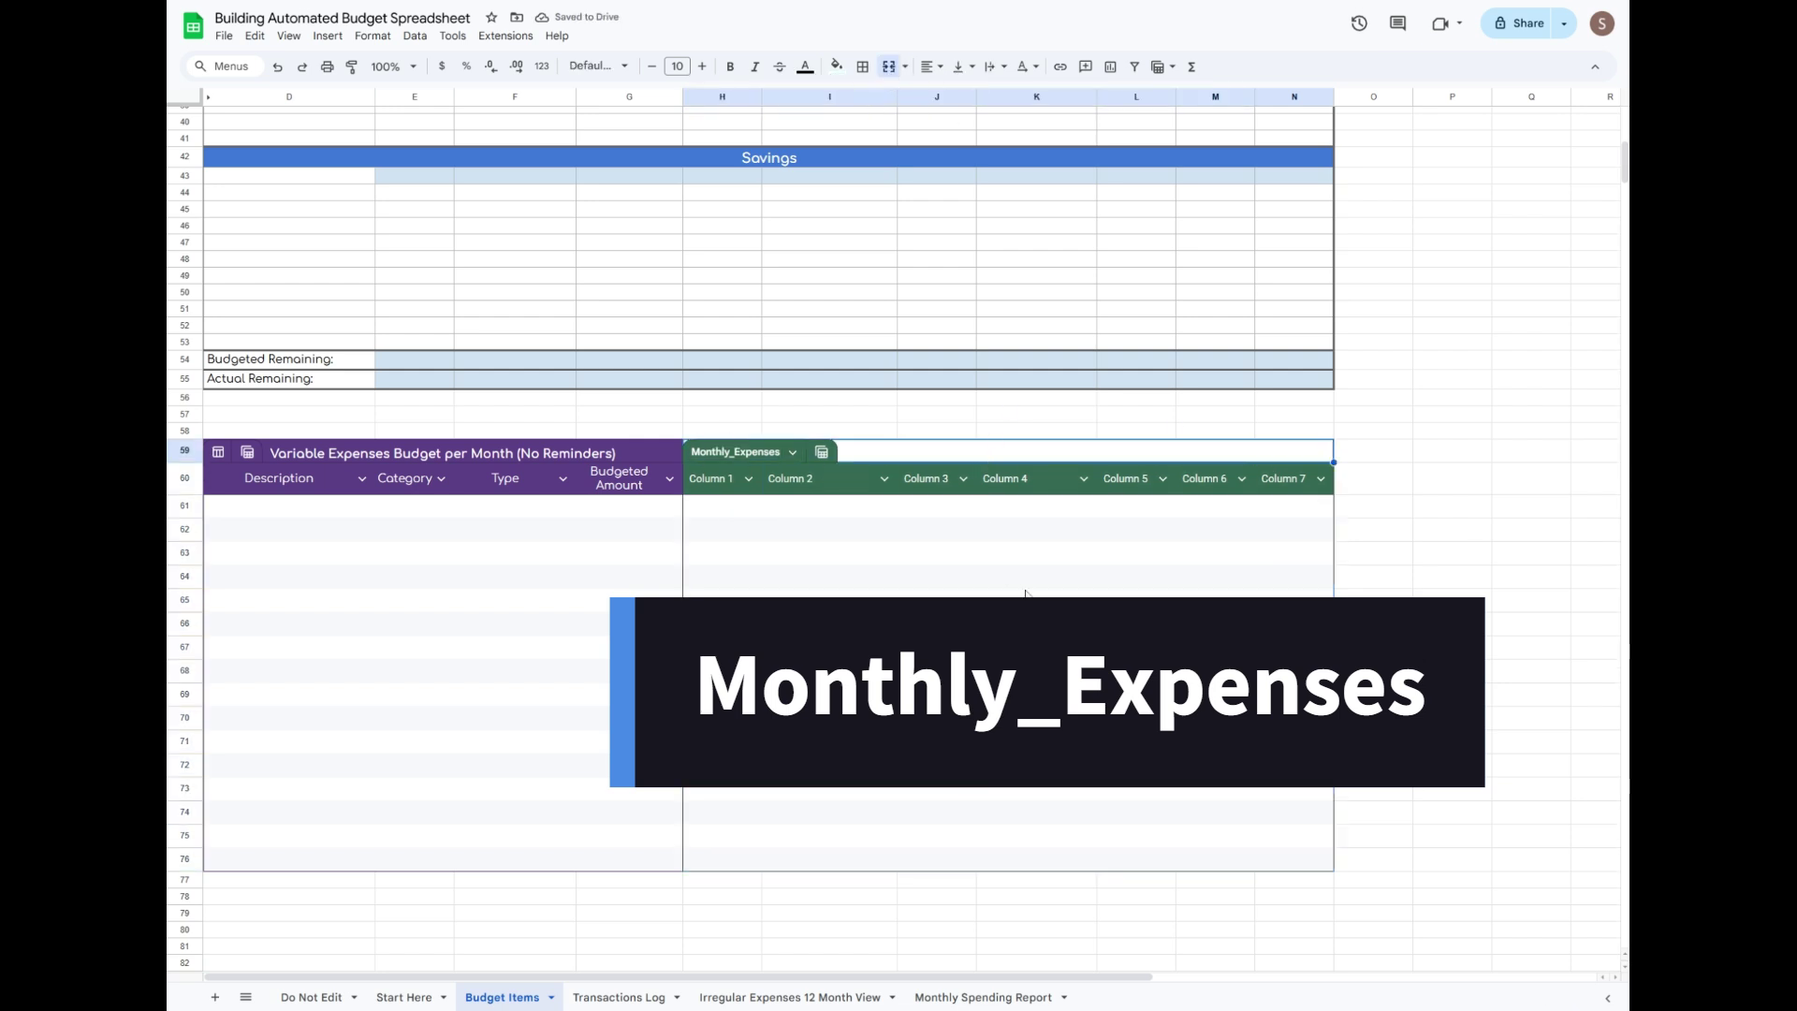
type("Monthly Expenses (No Reminders)")
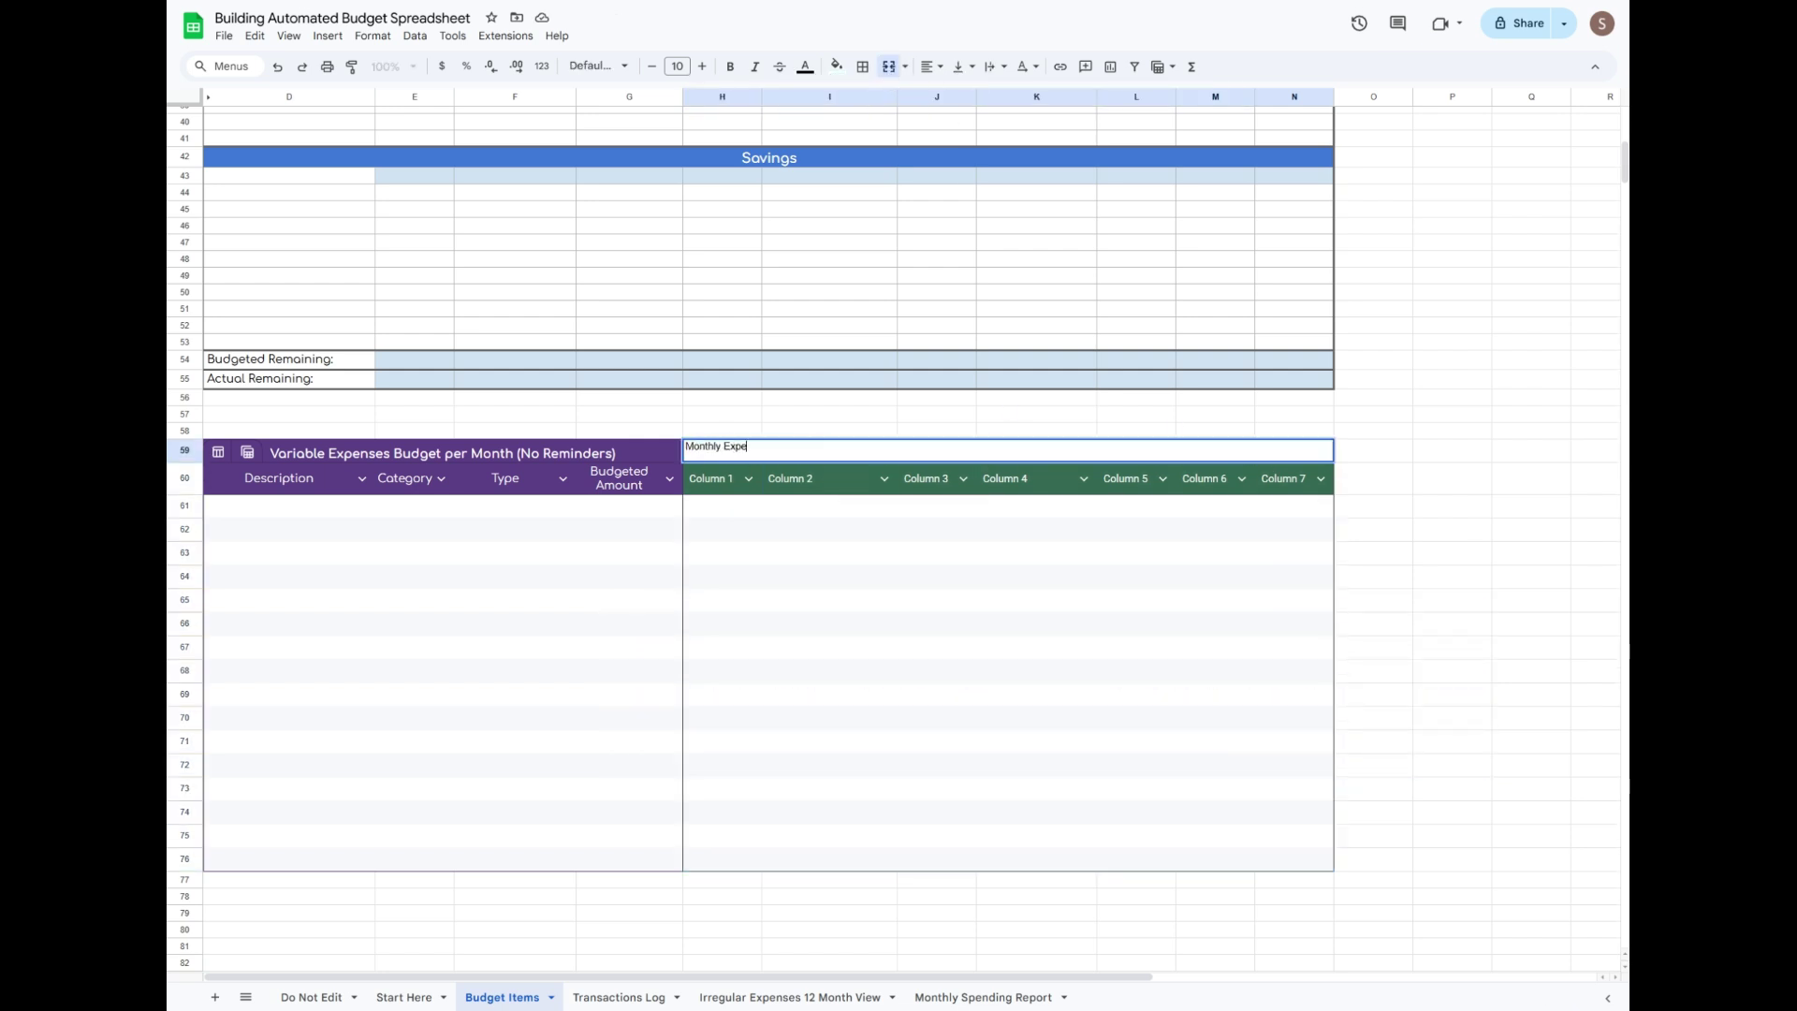
key("Return")
Copy the variable expenses title's formatting onto the Monthly Expenses title, and set its fill to the table's green.
left_click(603, 459)
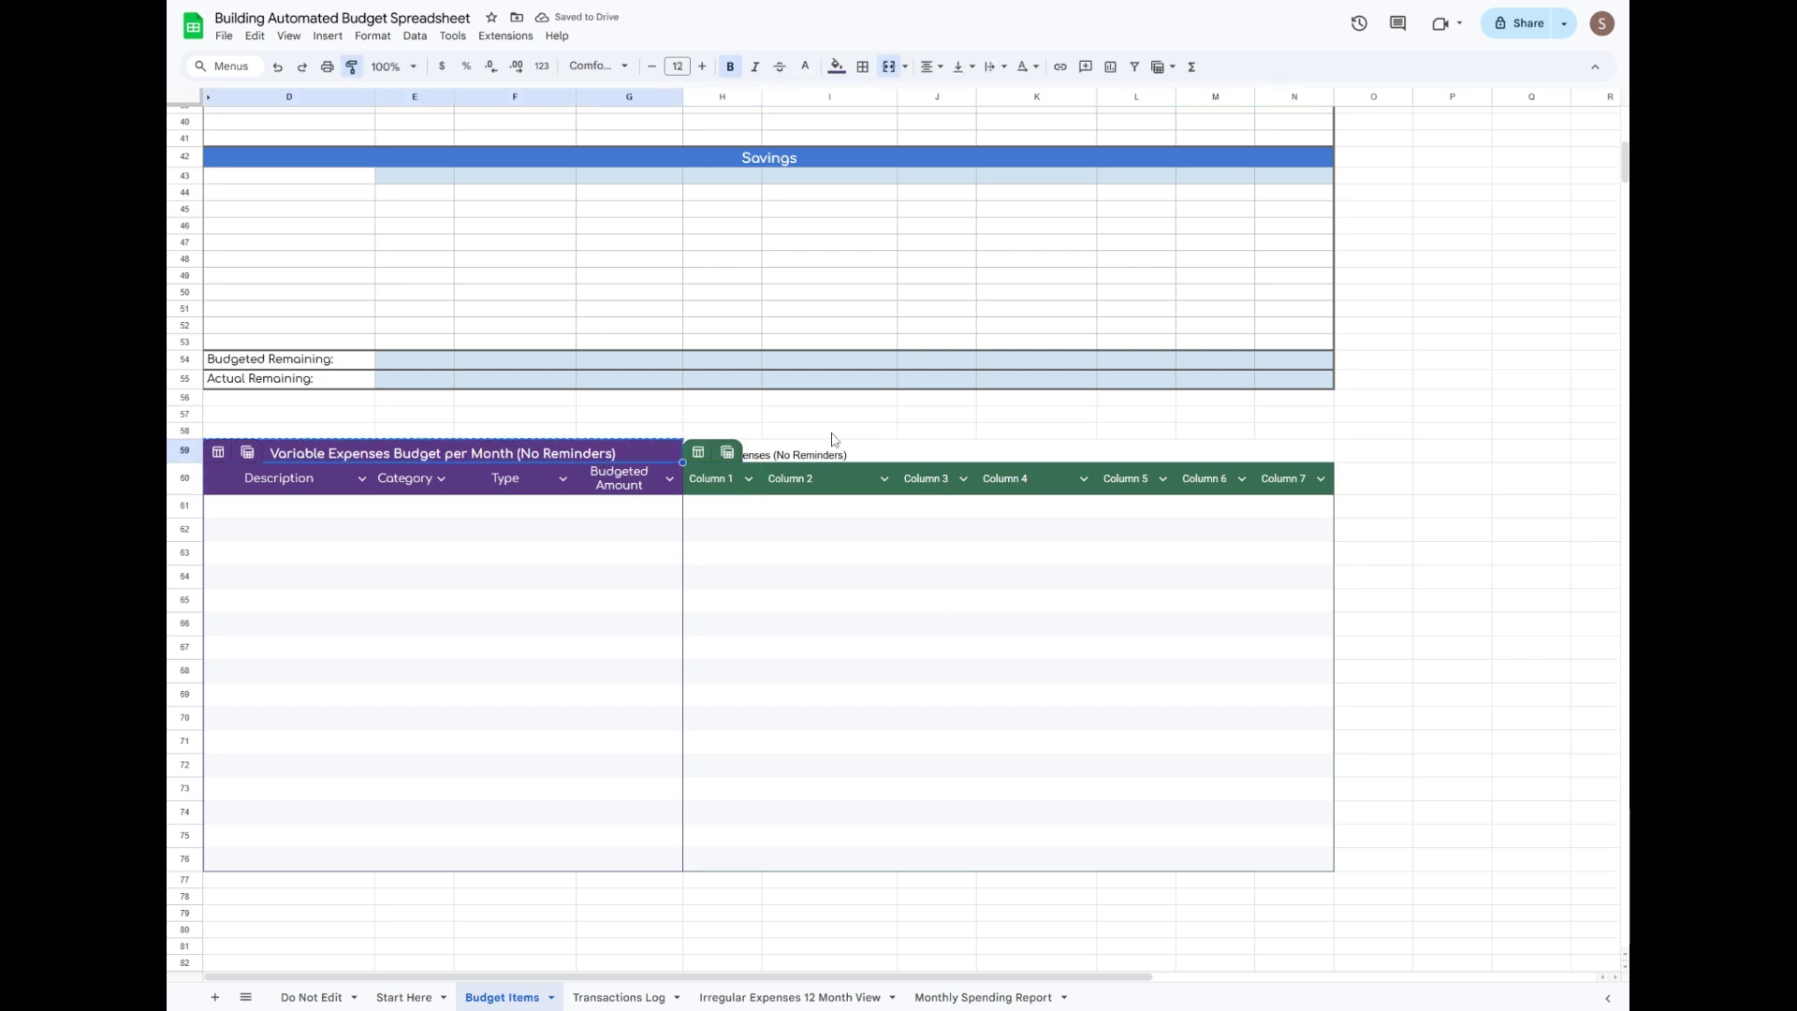
left_click(810, 452)
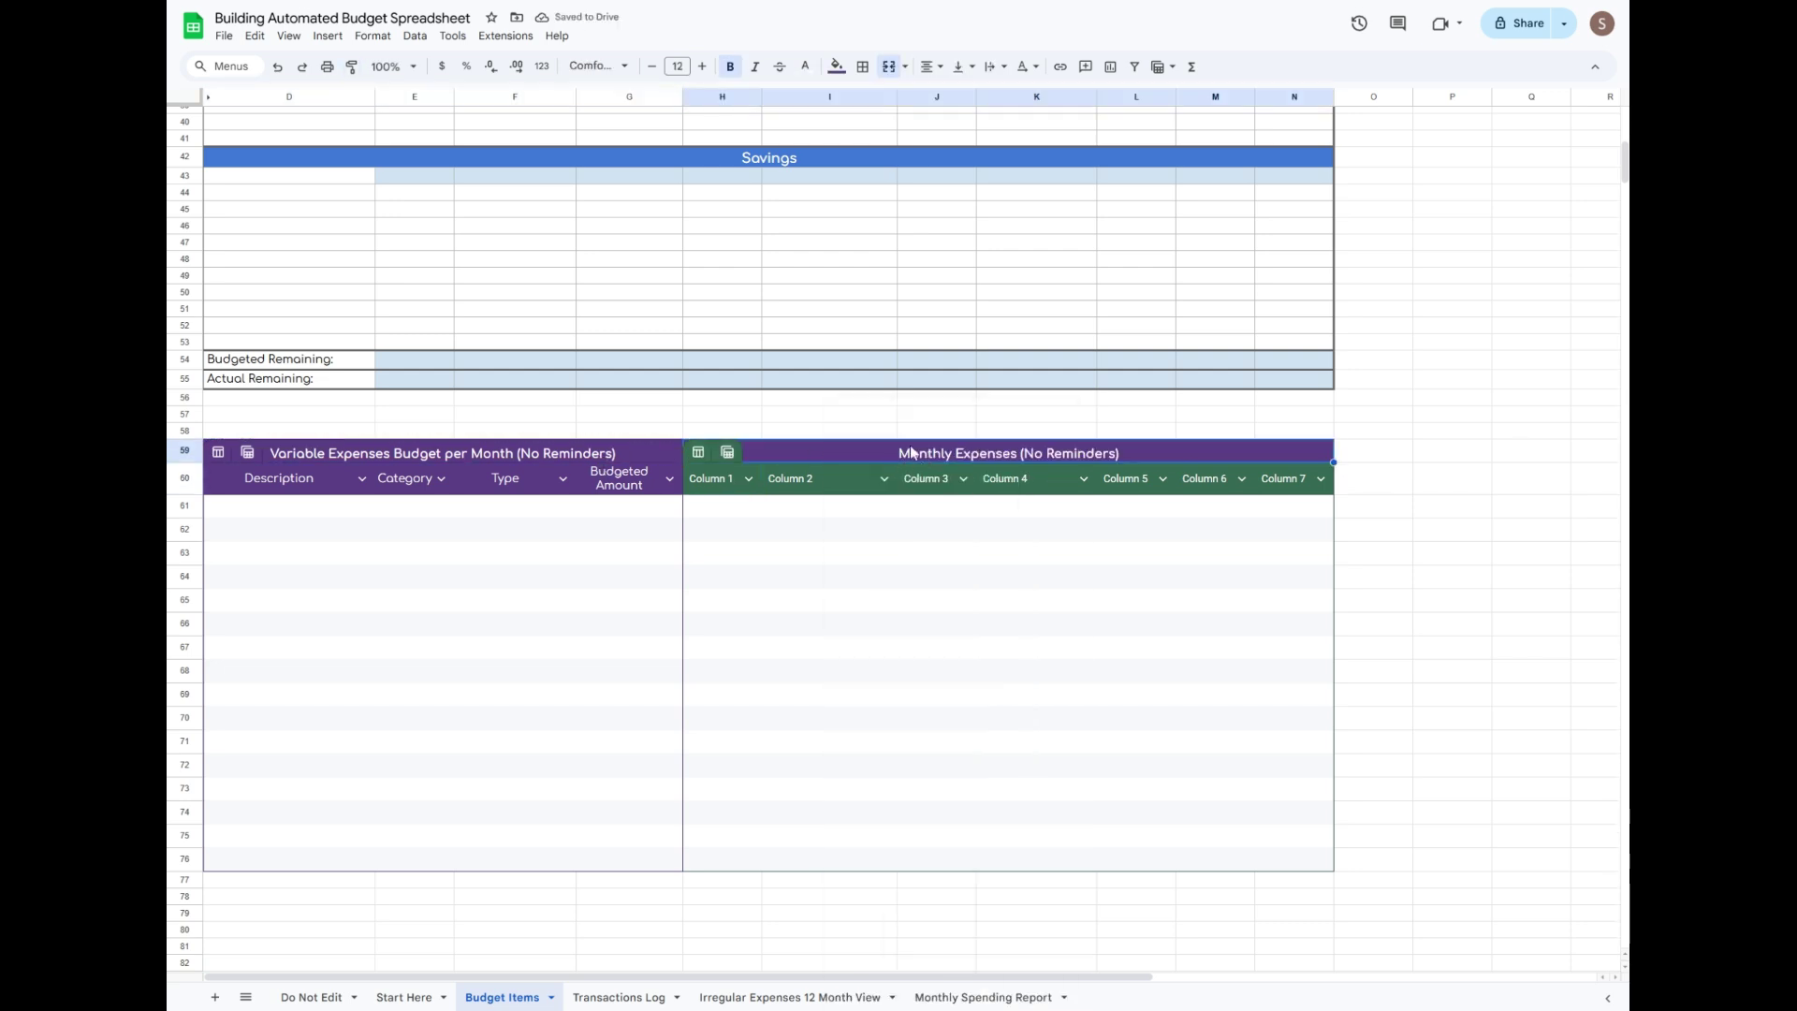
left_click(836, 66)
left_click(889, 438)
left_click(935, 527)
Name the first three Monthly_Expenses column headers Description, Payee and Category.
left_click(719, 490)
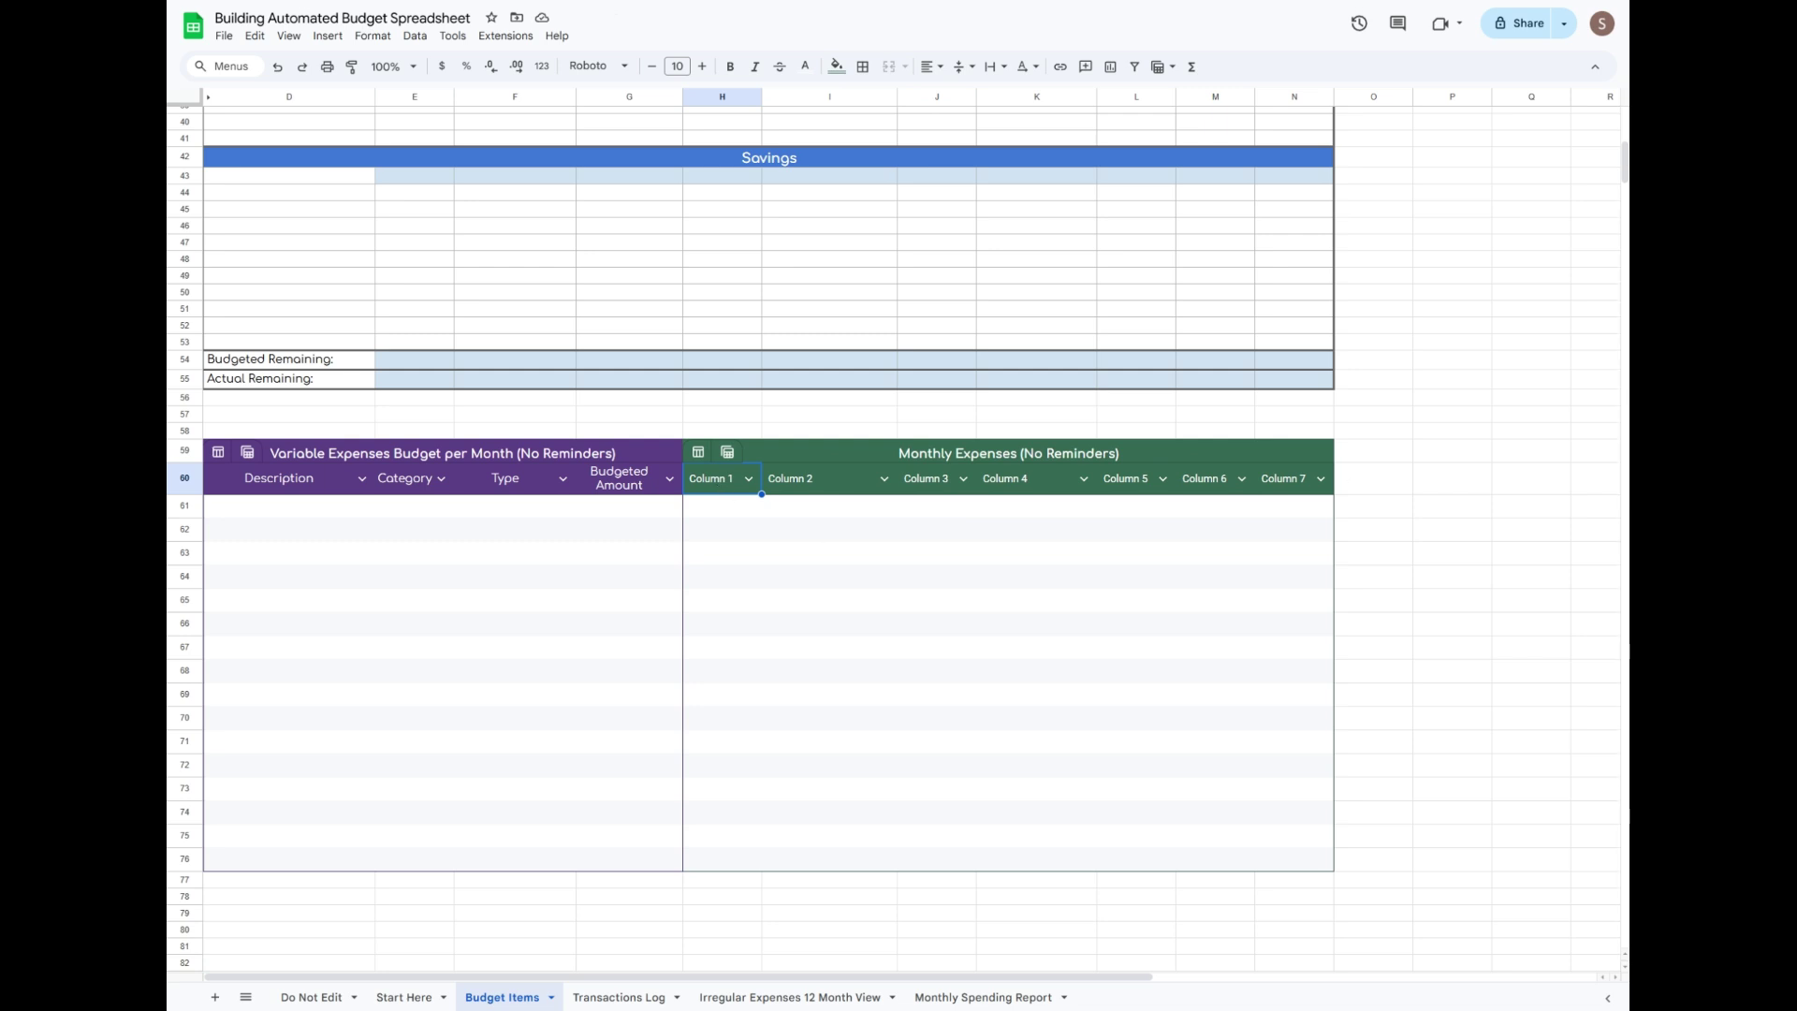
type("Descriptino")
key("Tab")
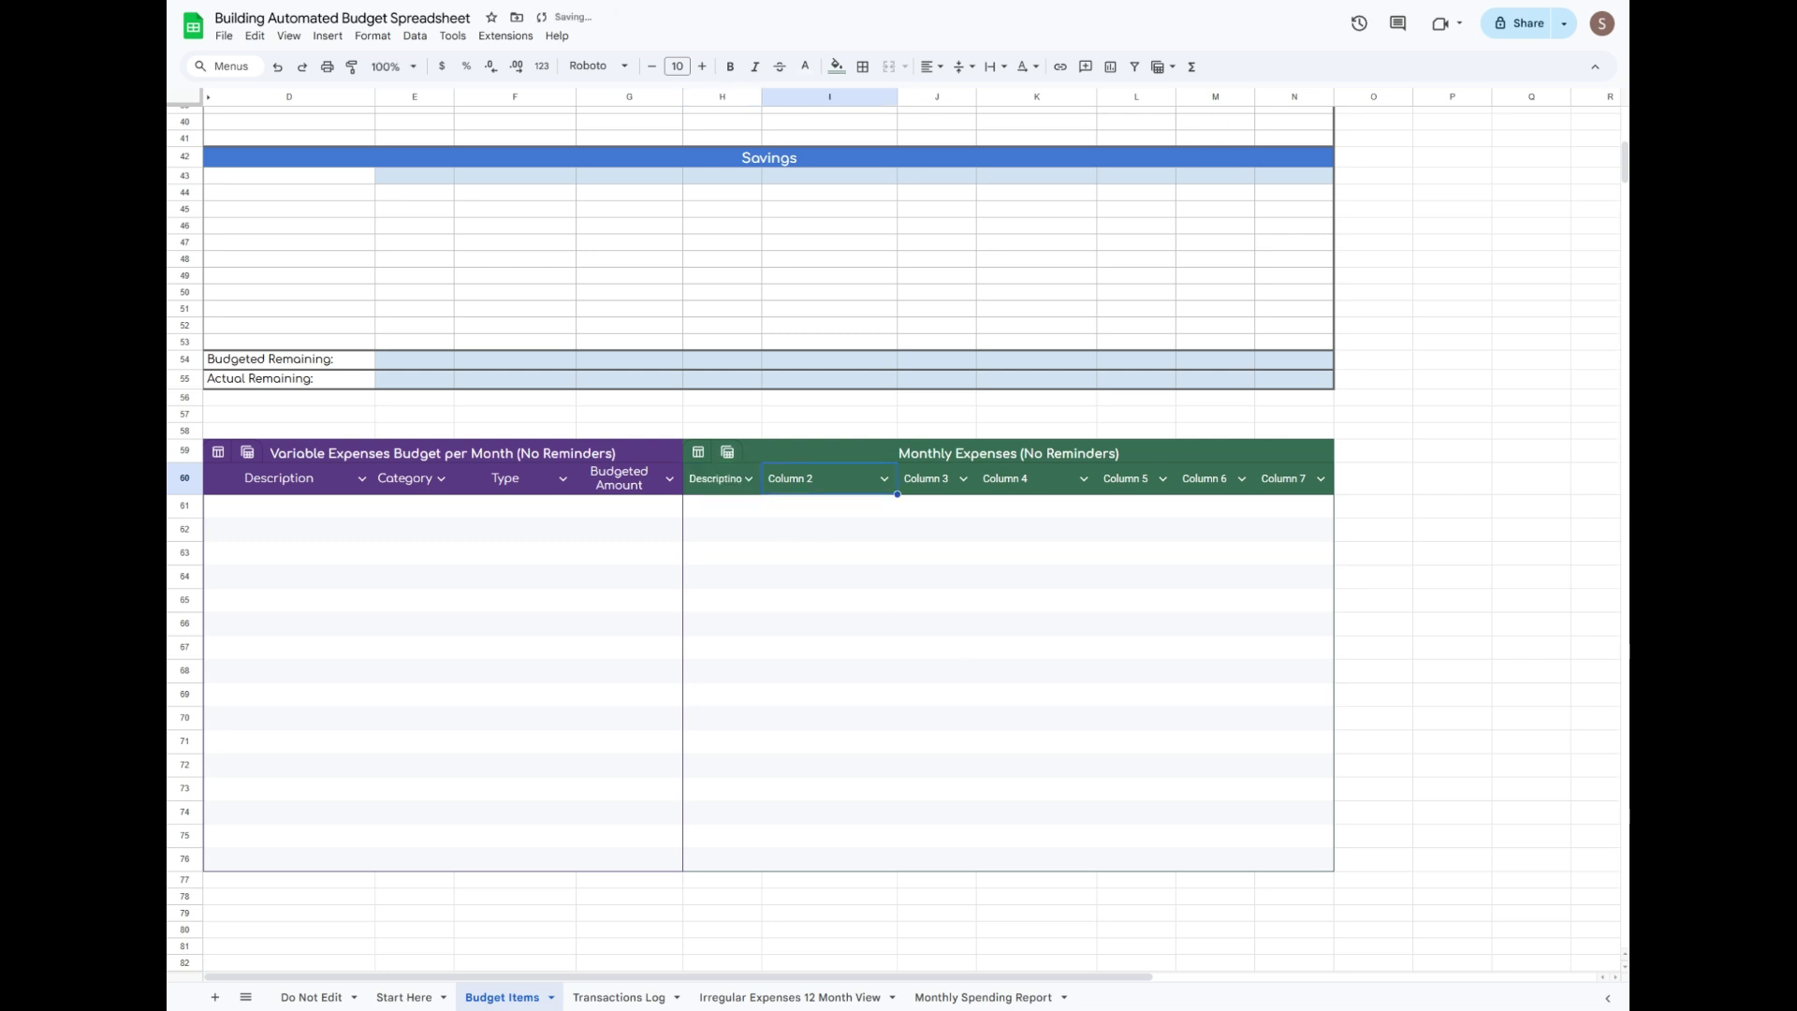
double_click(728, 490)
type("n")
key("Tab")
type("Paye")
key("Tab")
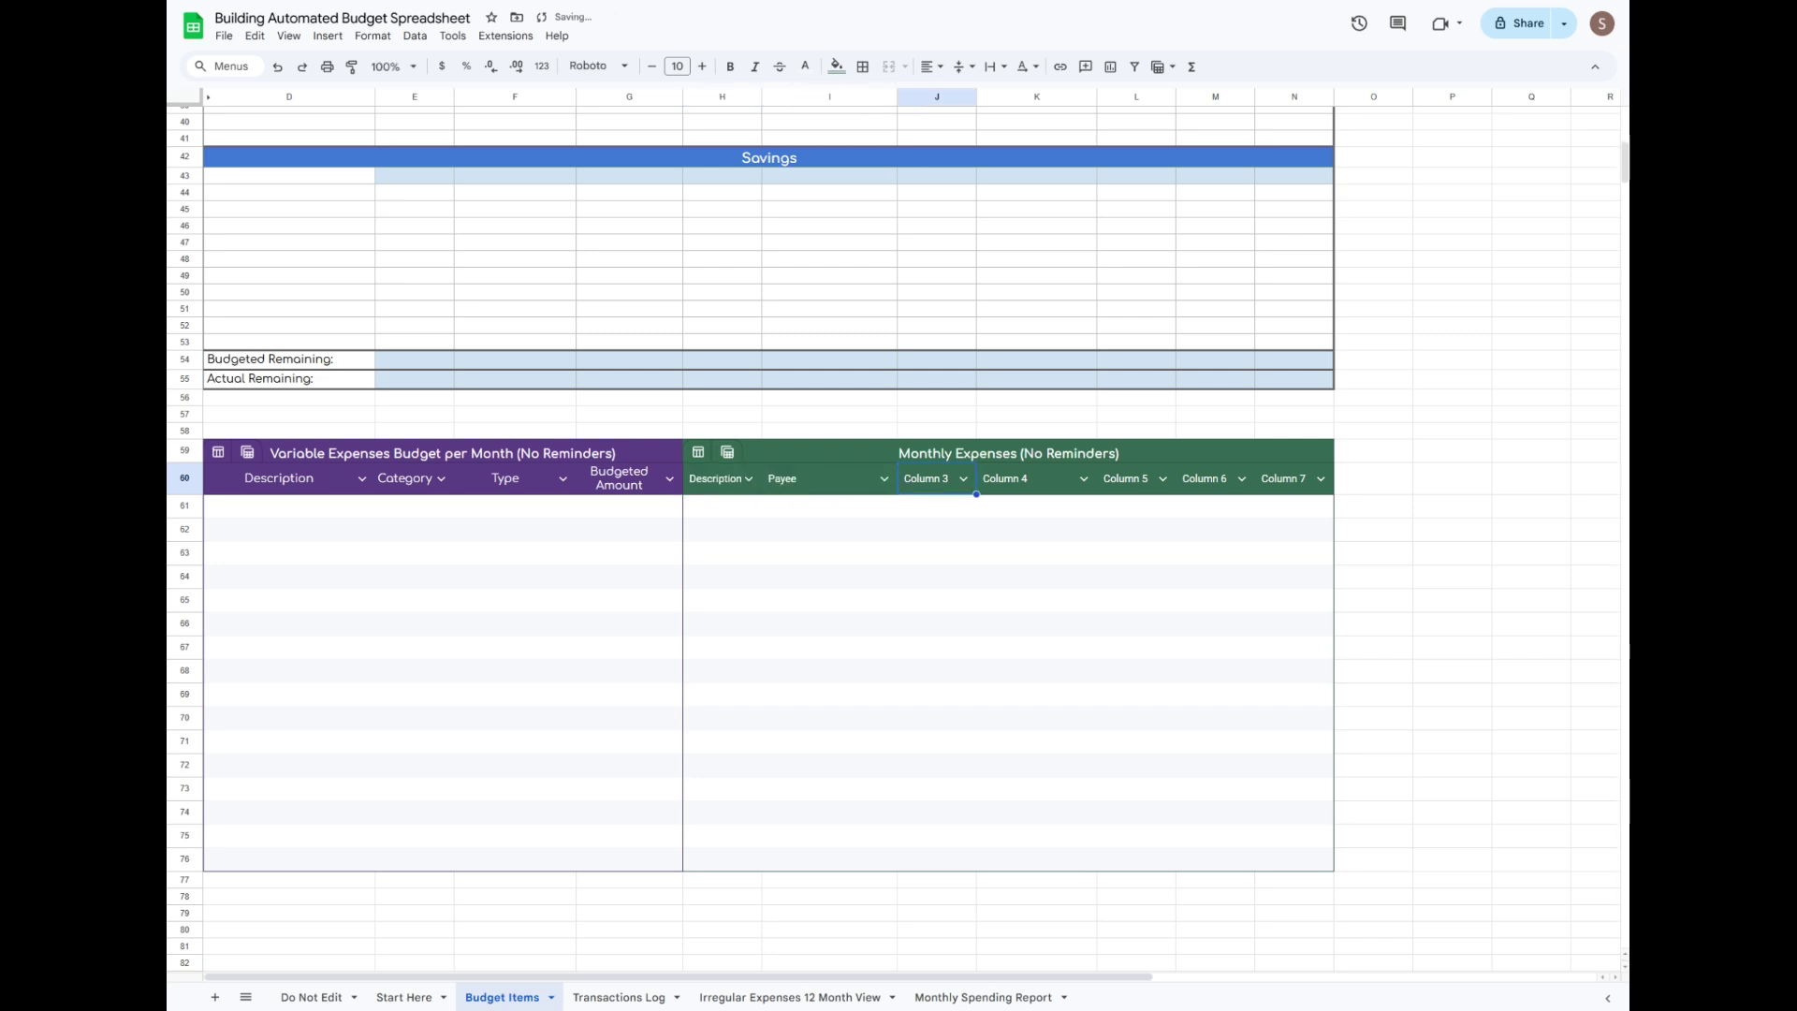
type("Category")
key("Tab")
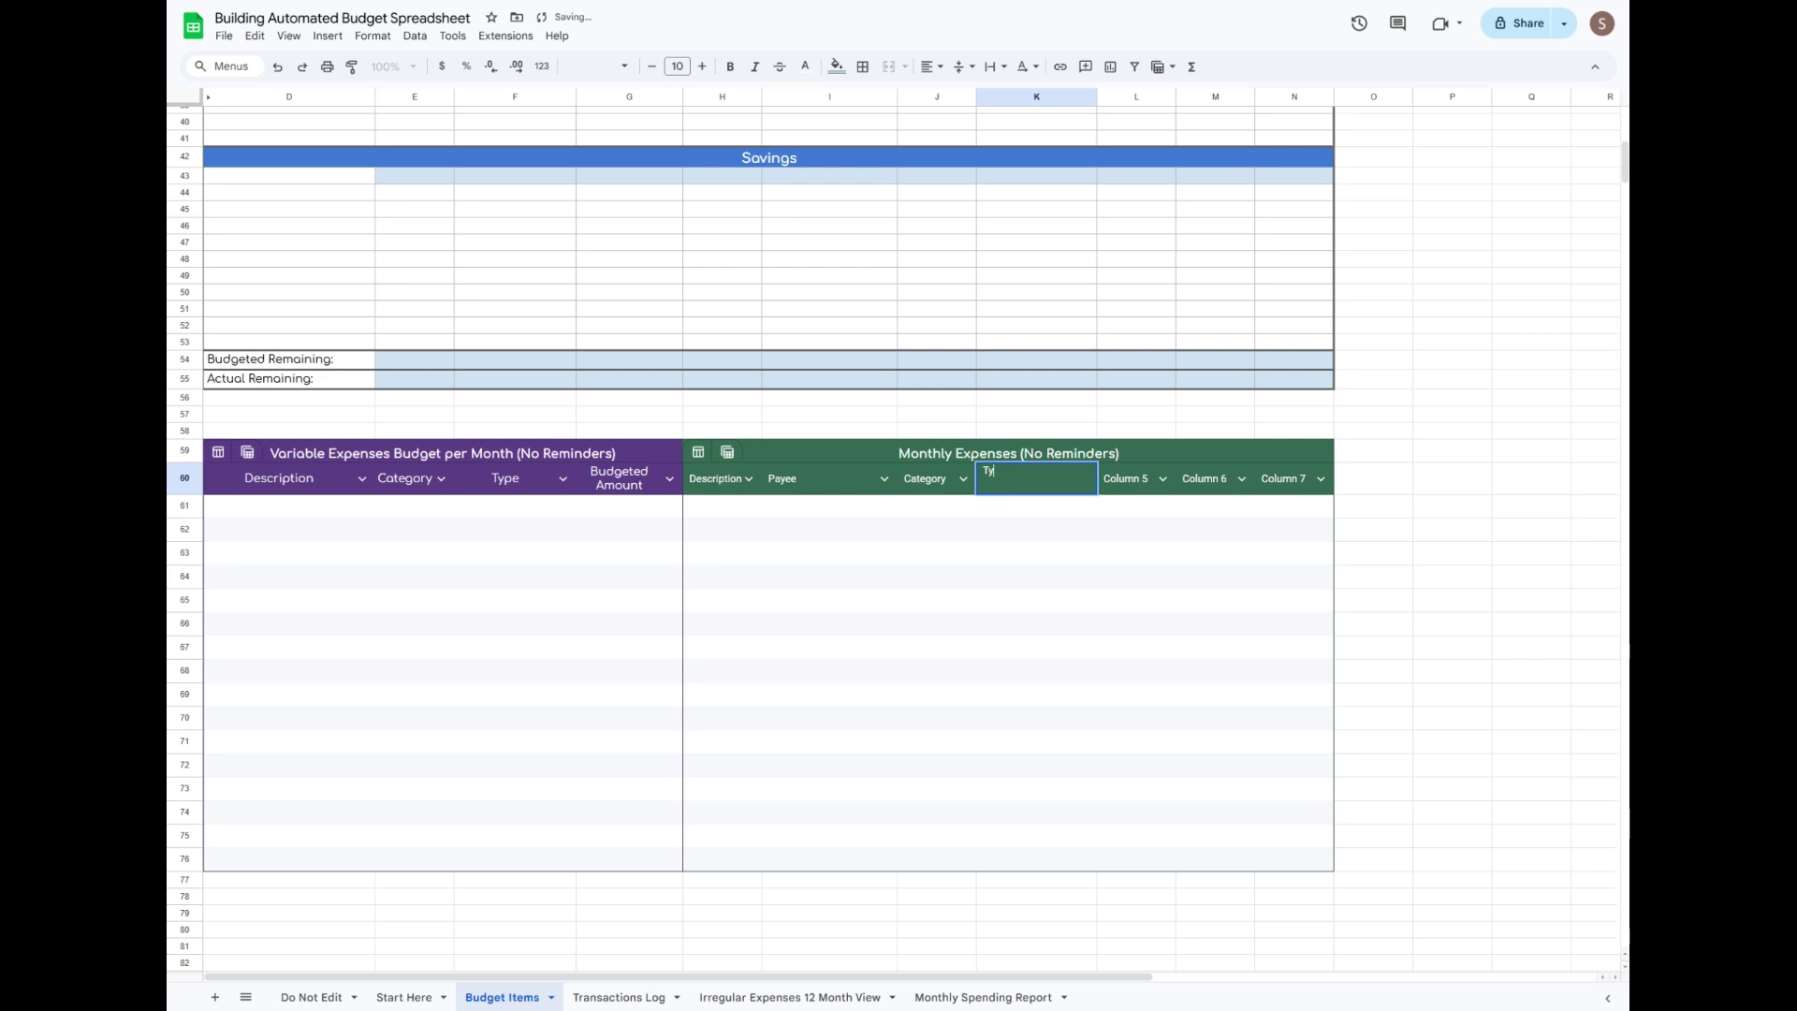
Name the remaining Monthly_Expenses headers Type, Withdrawal Source, Day of the Month and Budgeted Amount.
key("Tab")
type("Wit")
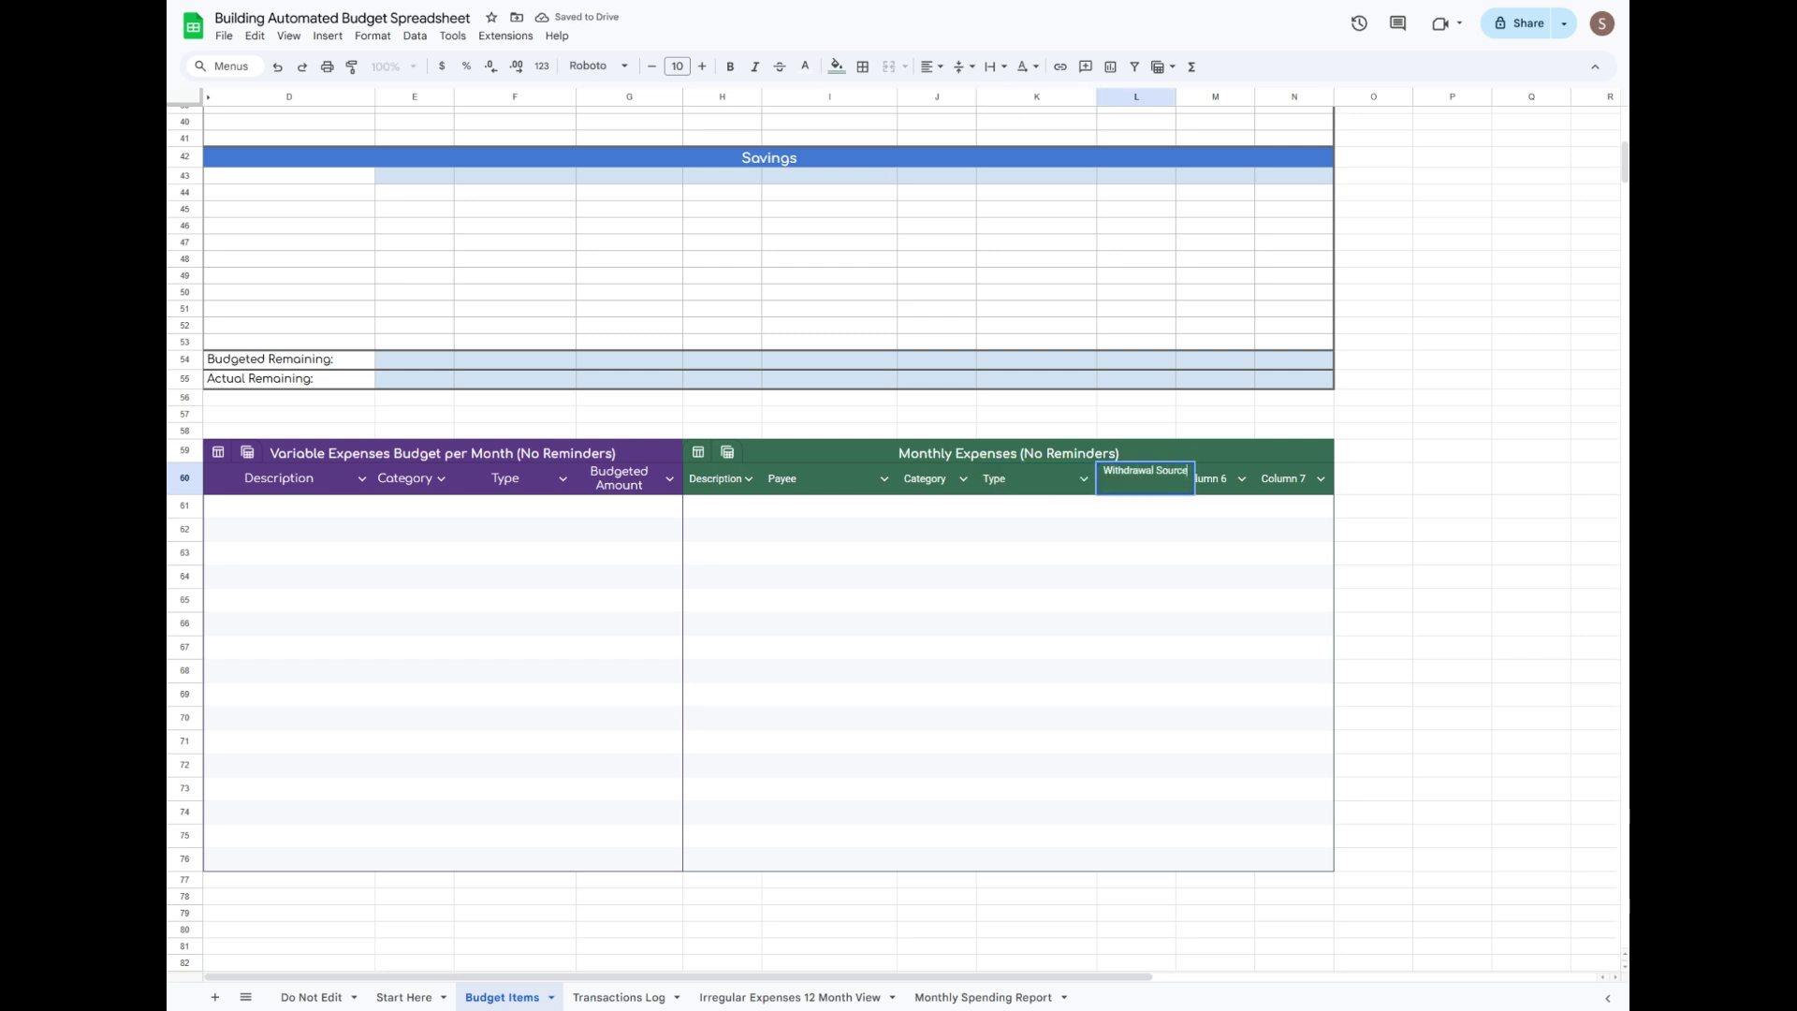
key("Tab")
type("Day of")
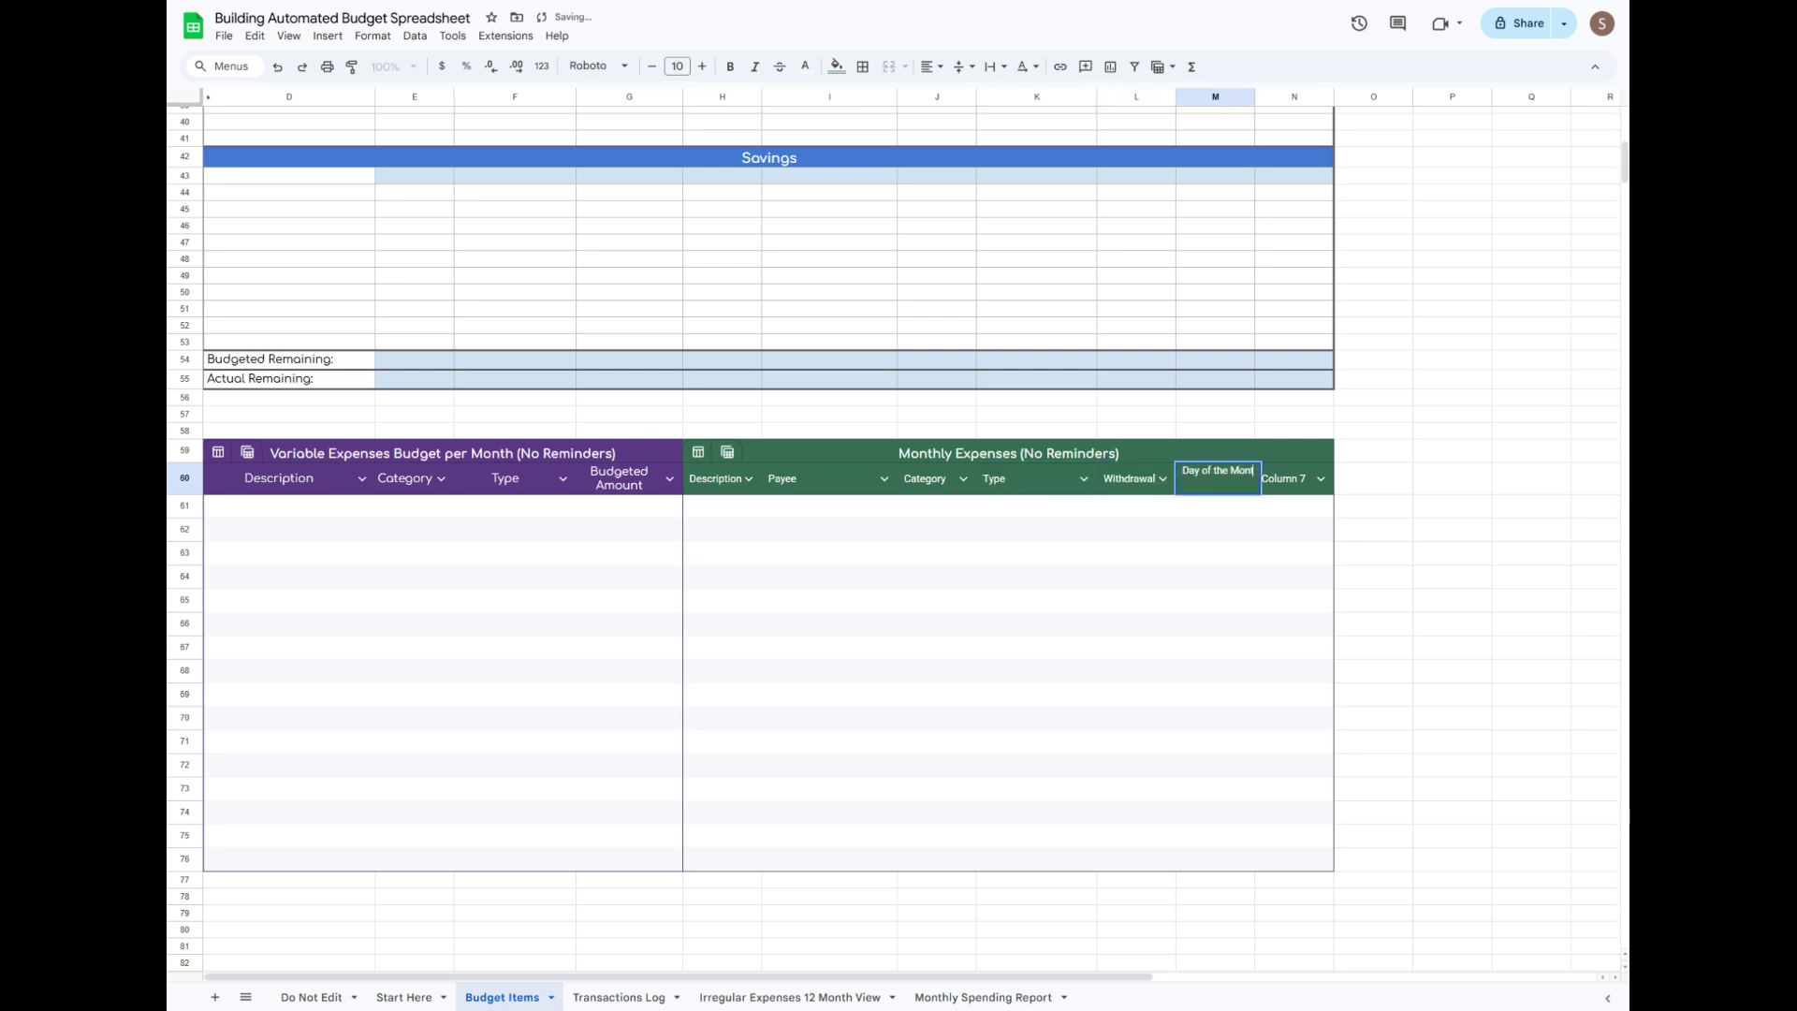
type(" the Month")
key("Tab")
type("Budgeted Amount")
key("Return")
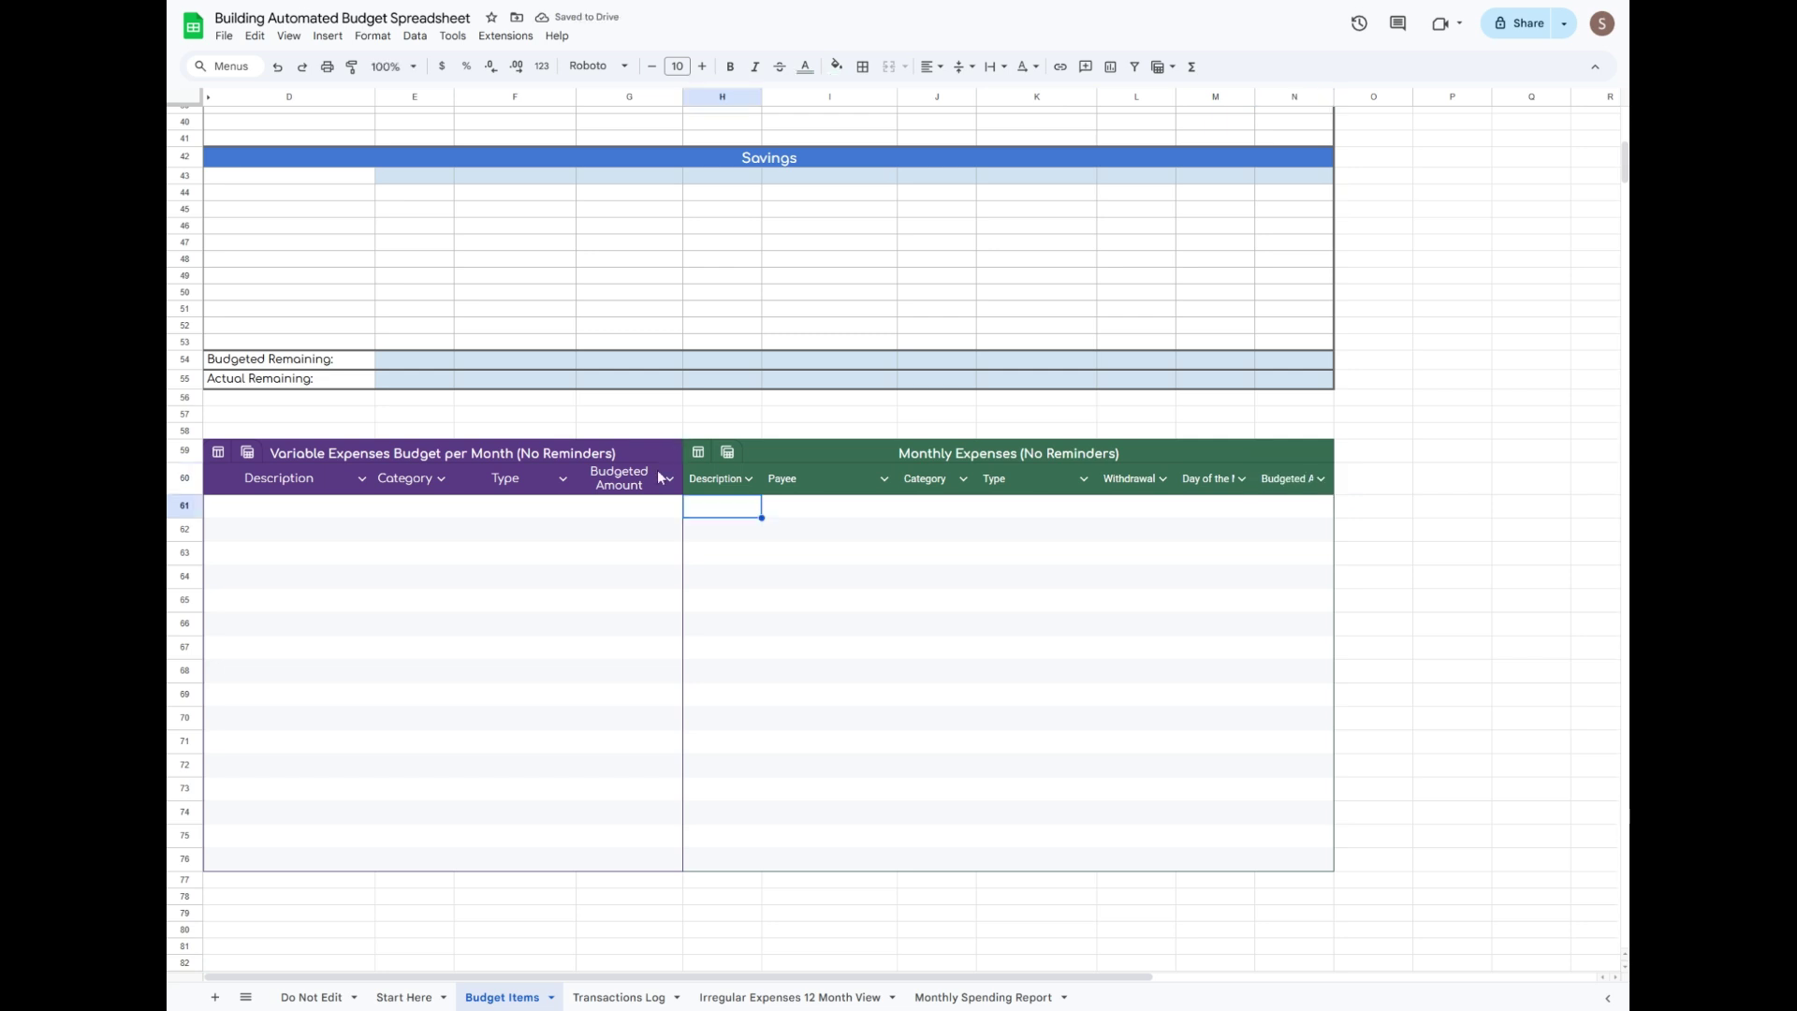
Select the body cells D61:N76 of both tables and open the Variable_Expenses table's options.
left_click_drag(255, 518, 1285, 863)
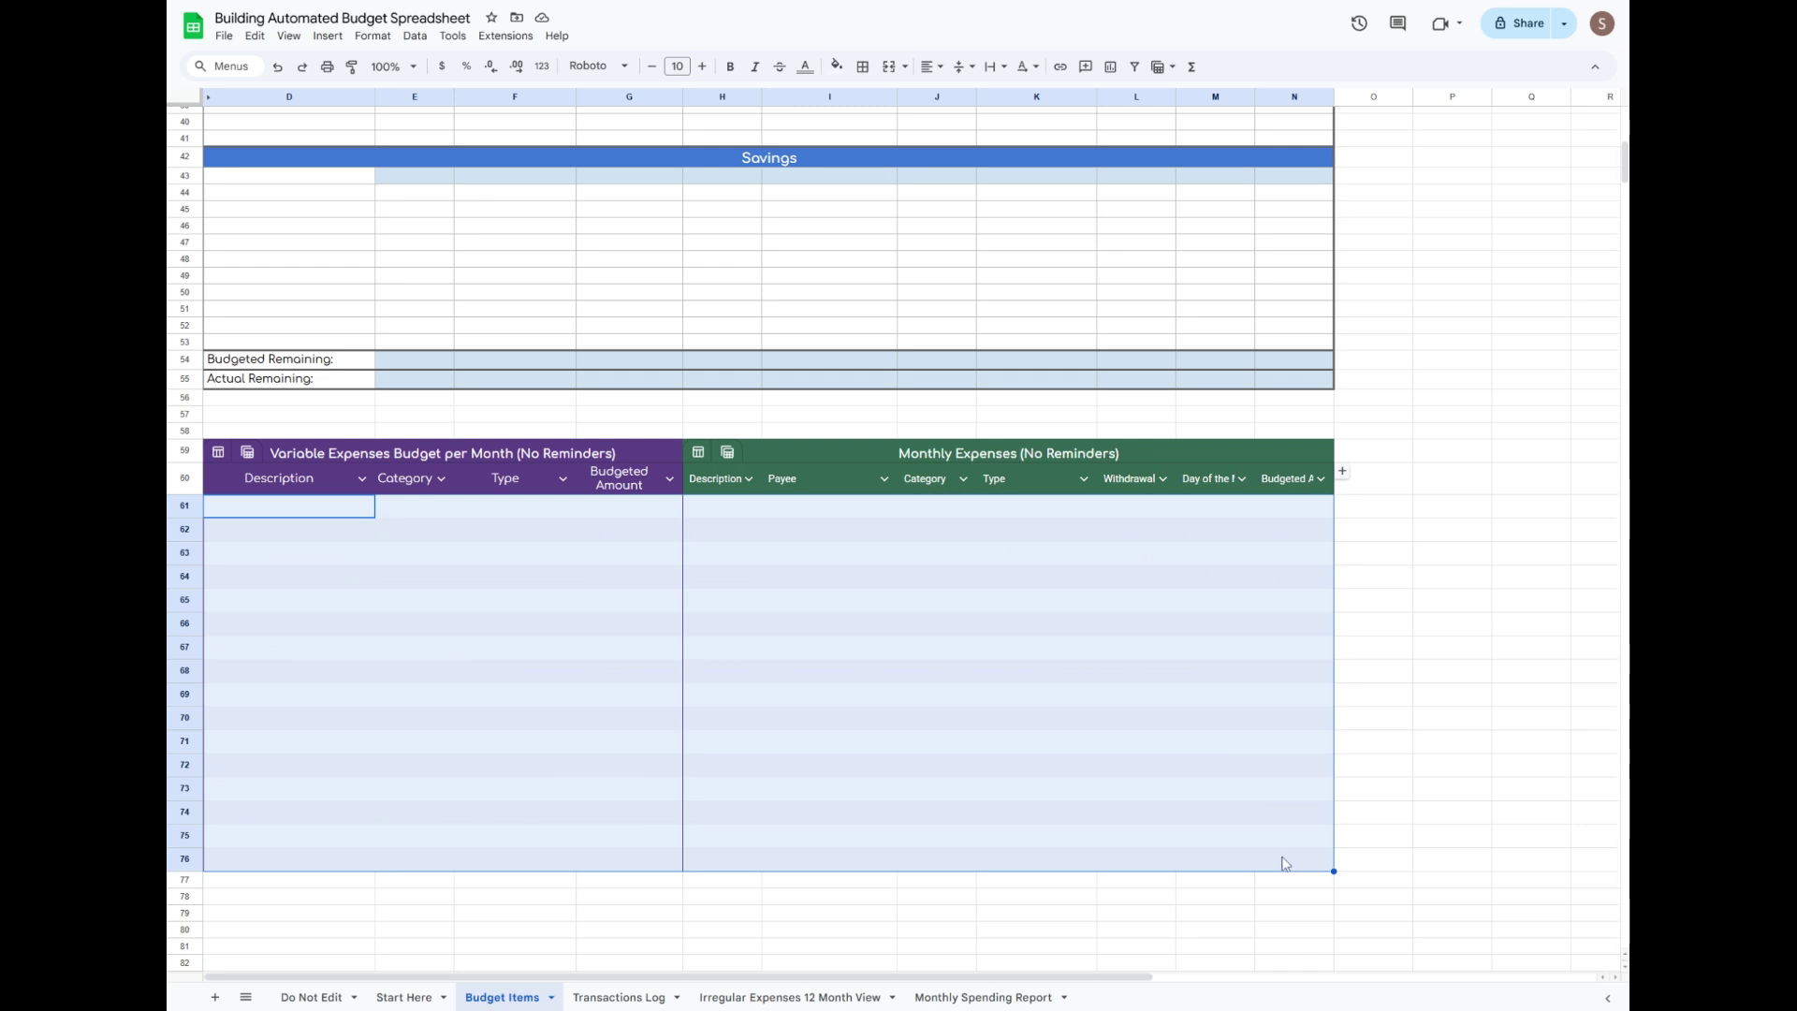
left_click(218, 452)
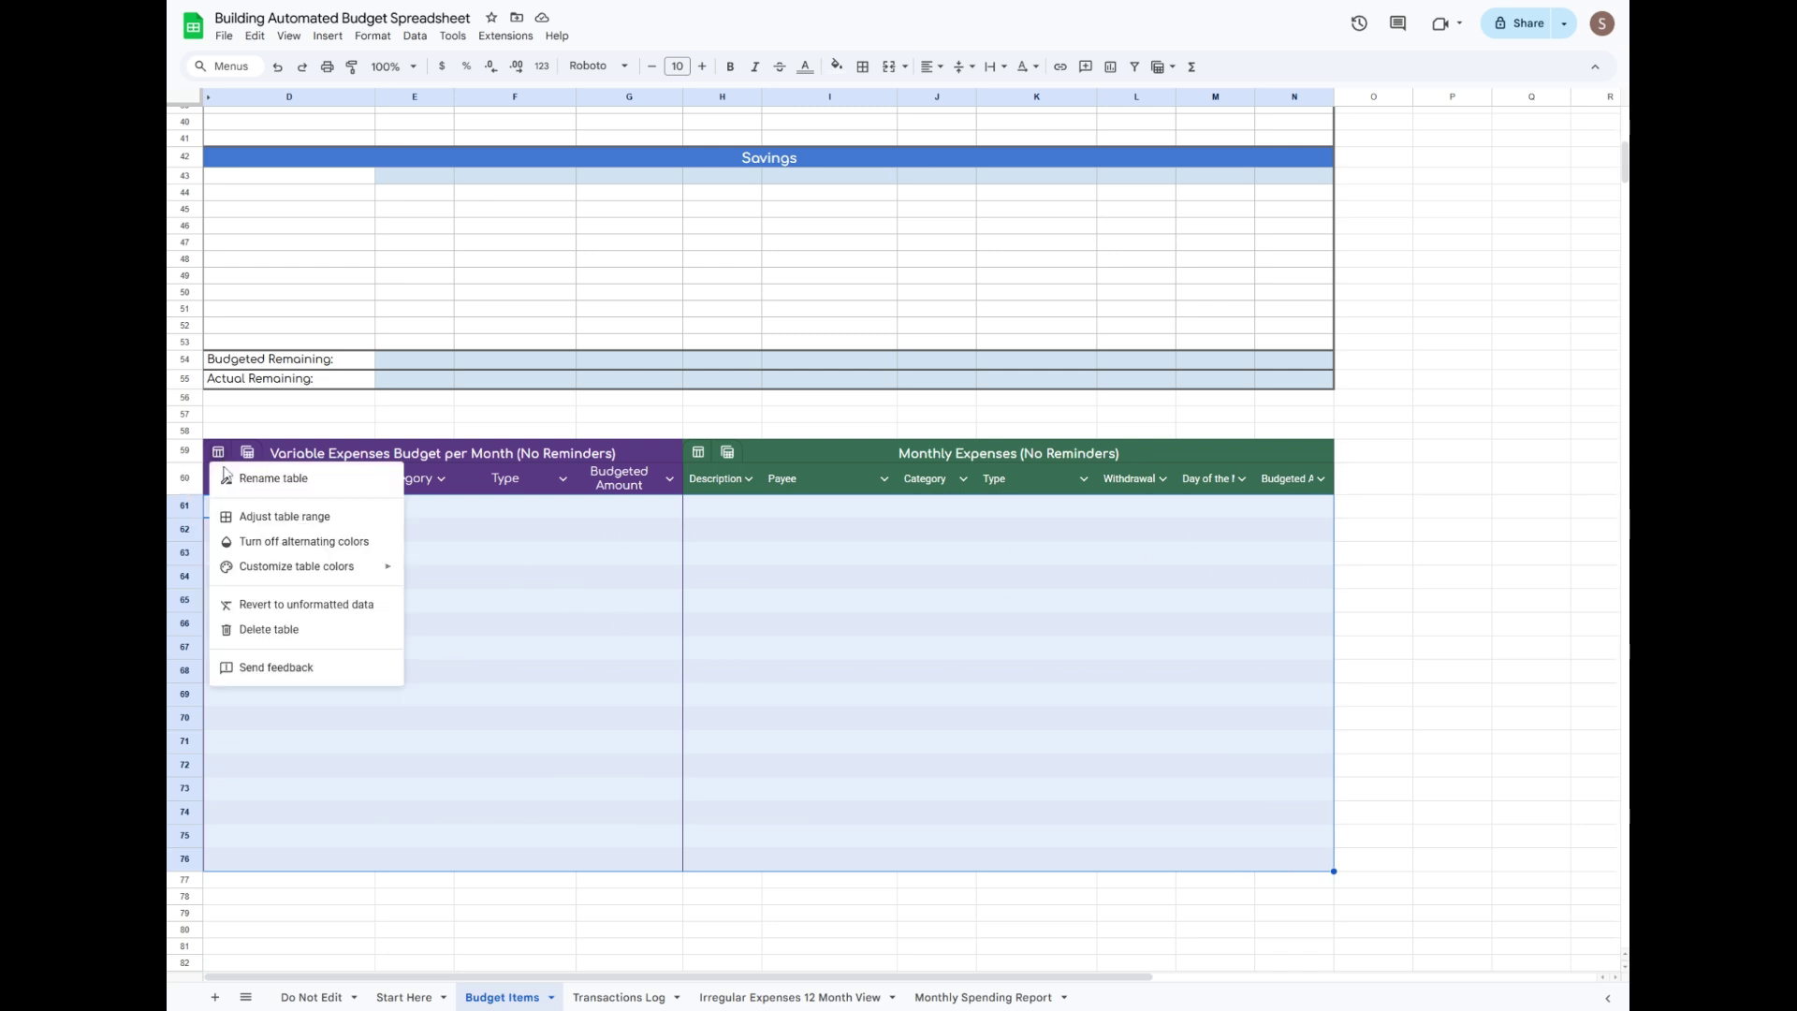
Turn off alternating colors in the Variable Expenses and Monthly Expenses tables.
left_click(288, 558)
left_click(699, 452)
left_click(743, 552)
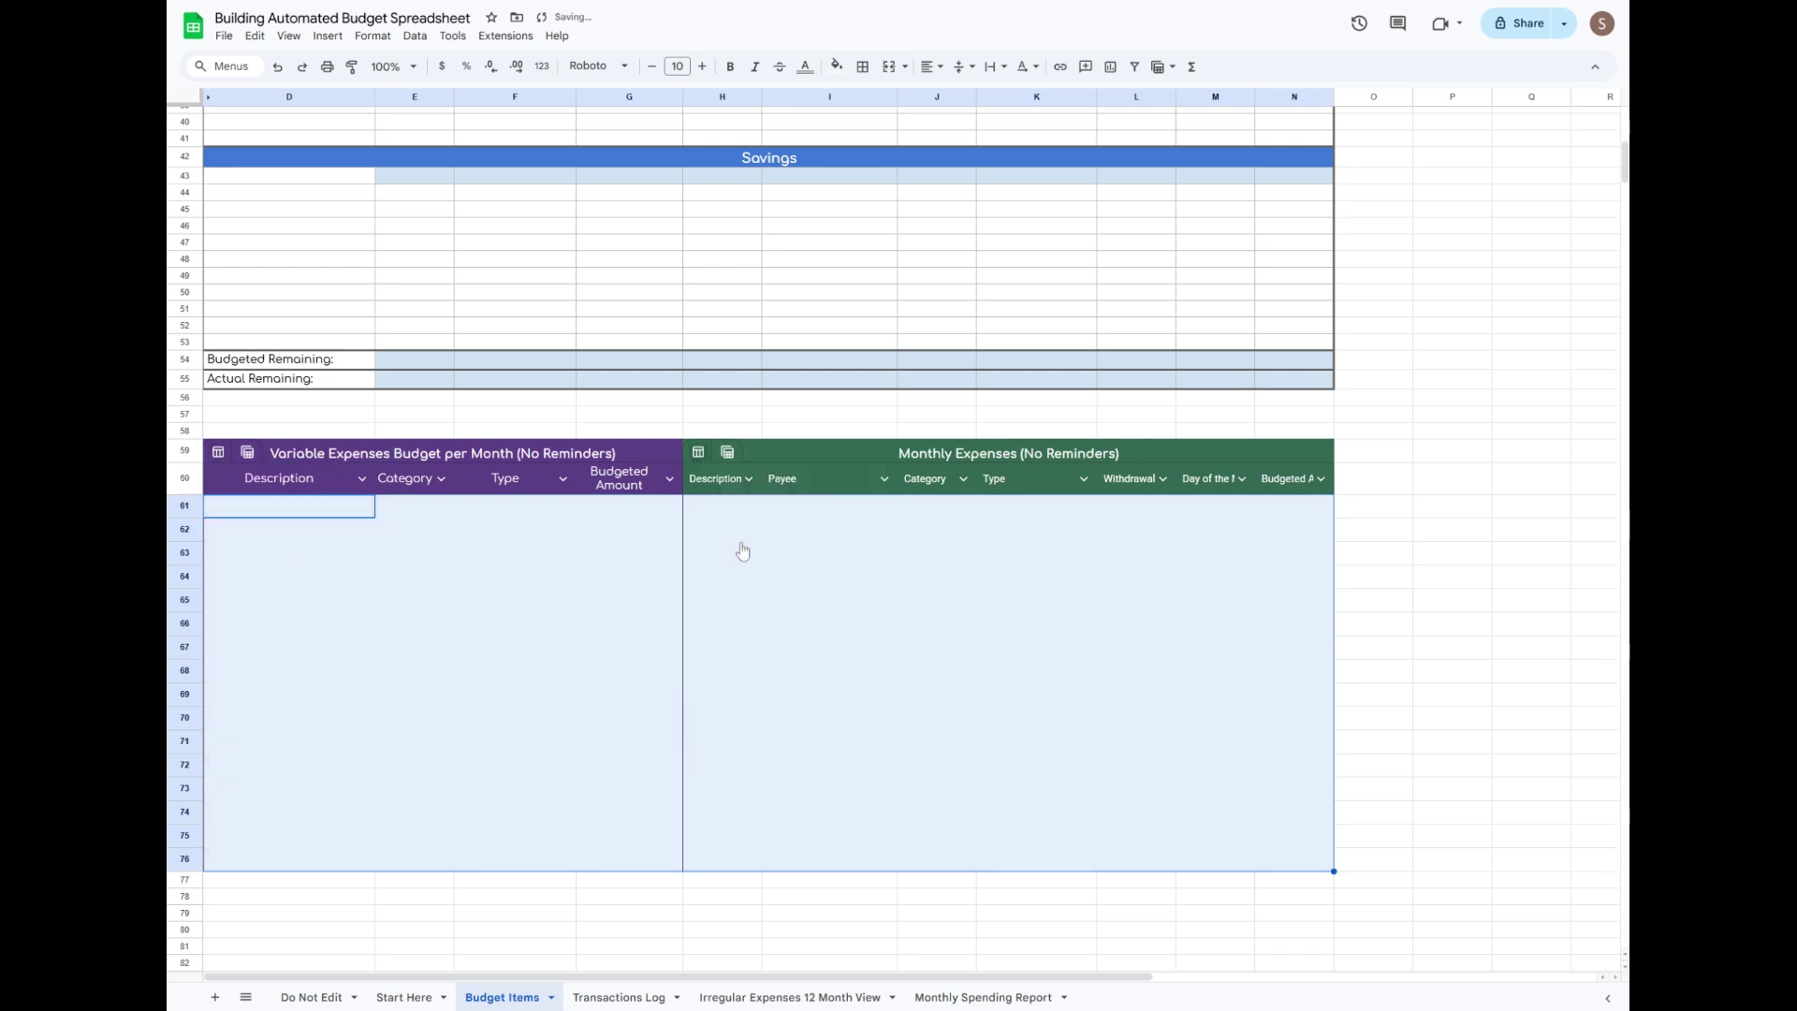
Apply thin gray borders around all body cells of the two expense tables, D61:N76.
left_click(863, 67)
left_click(870, 99)
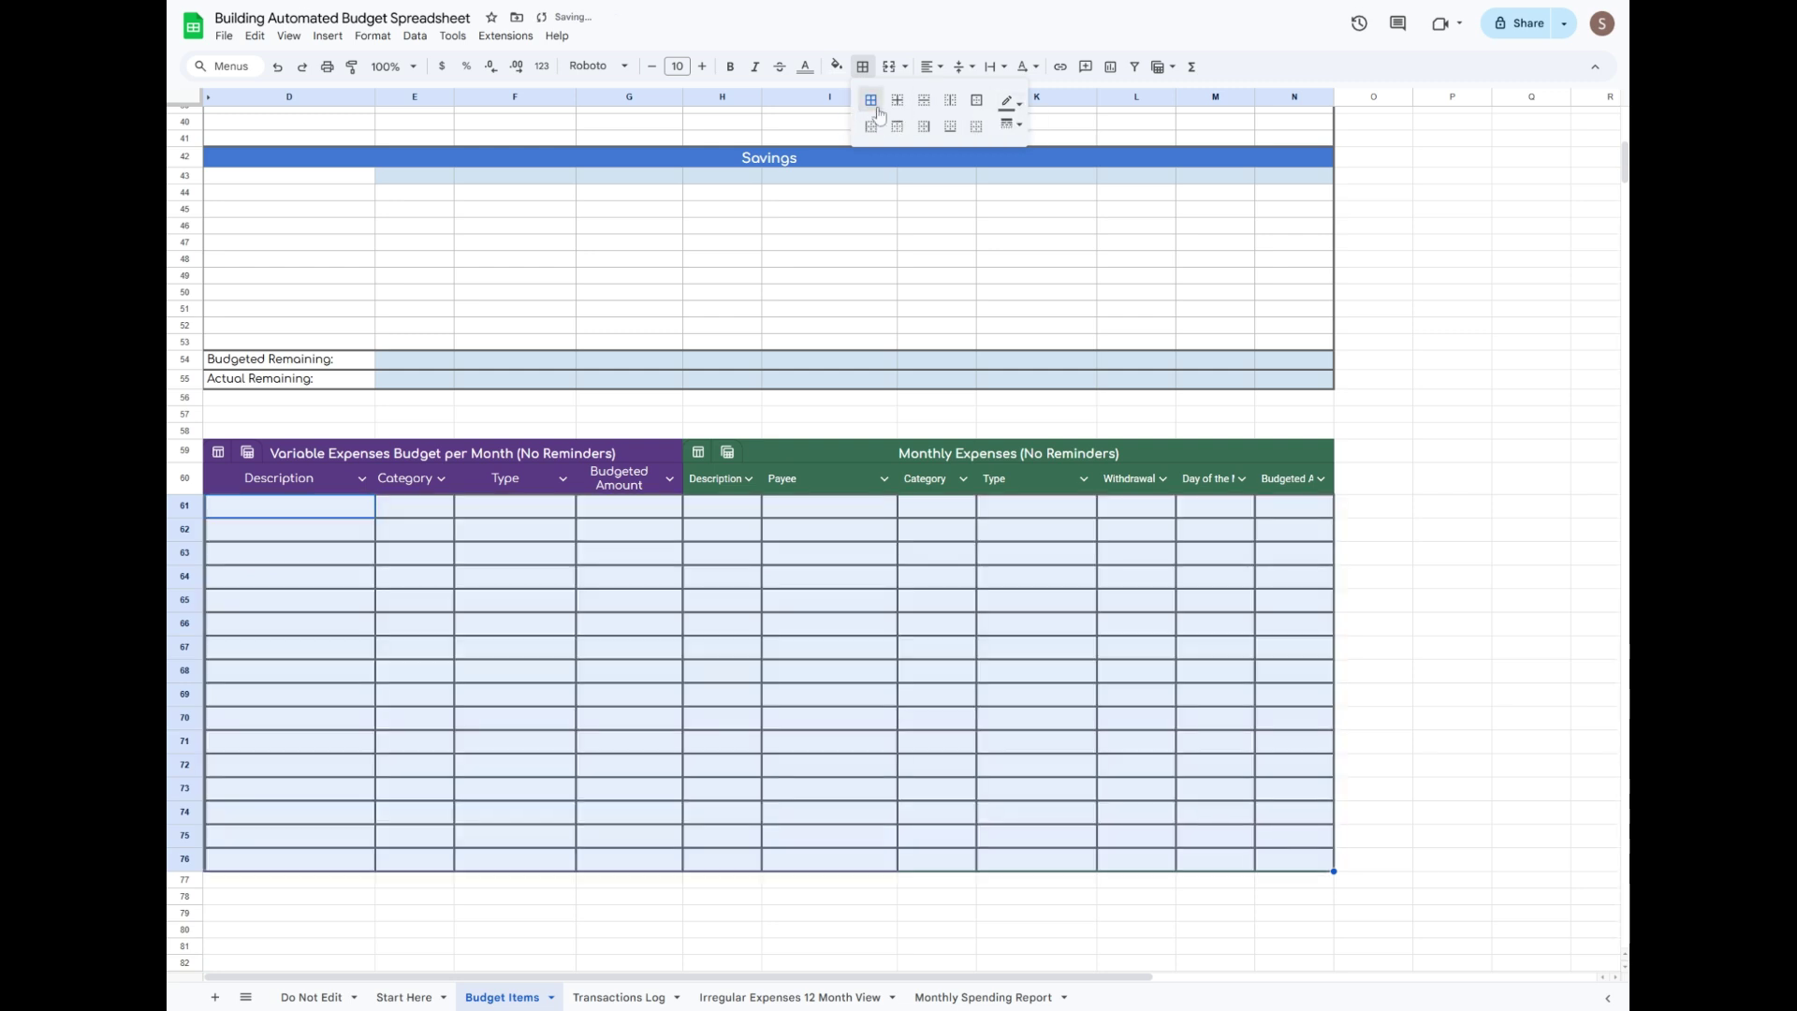
left_click(1011, 102)
left_click(1082, 159)
left_click(1009, 125)
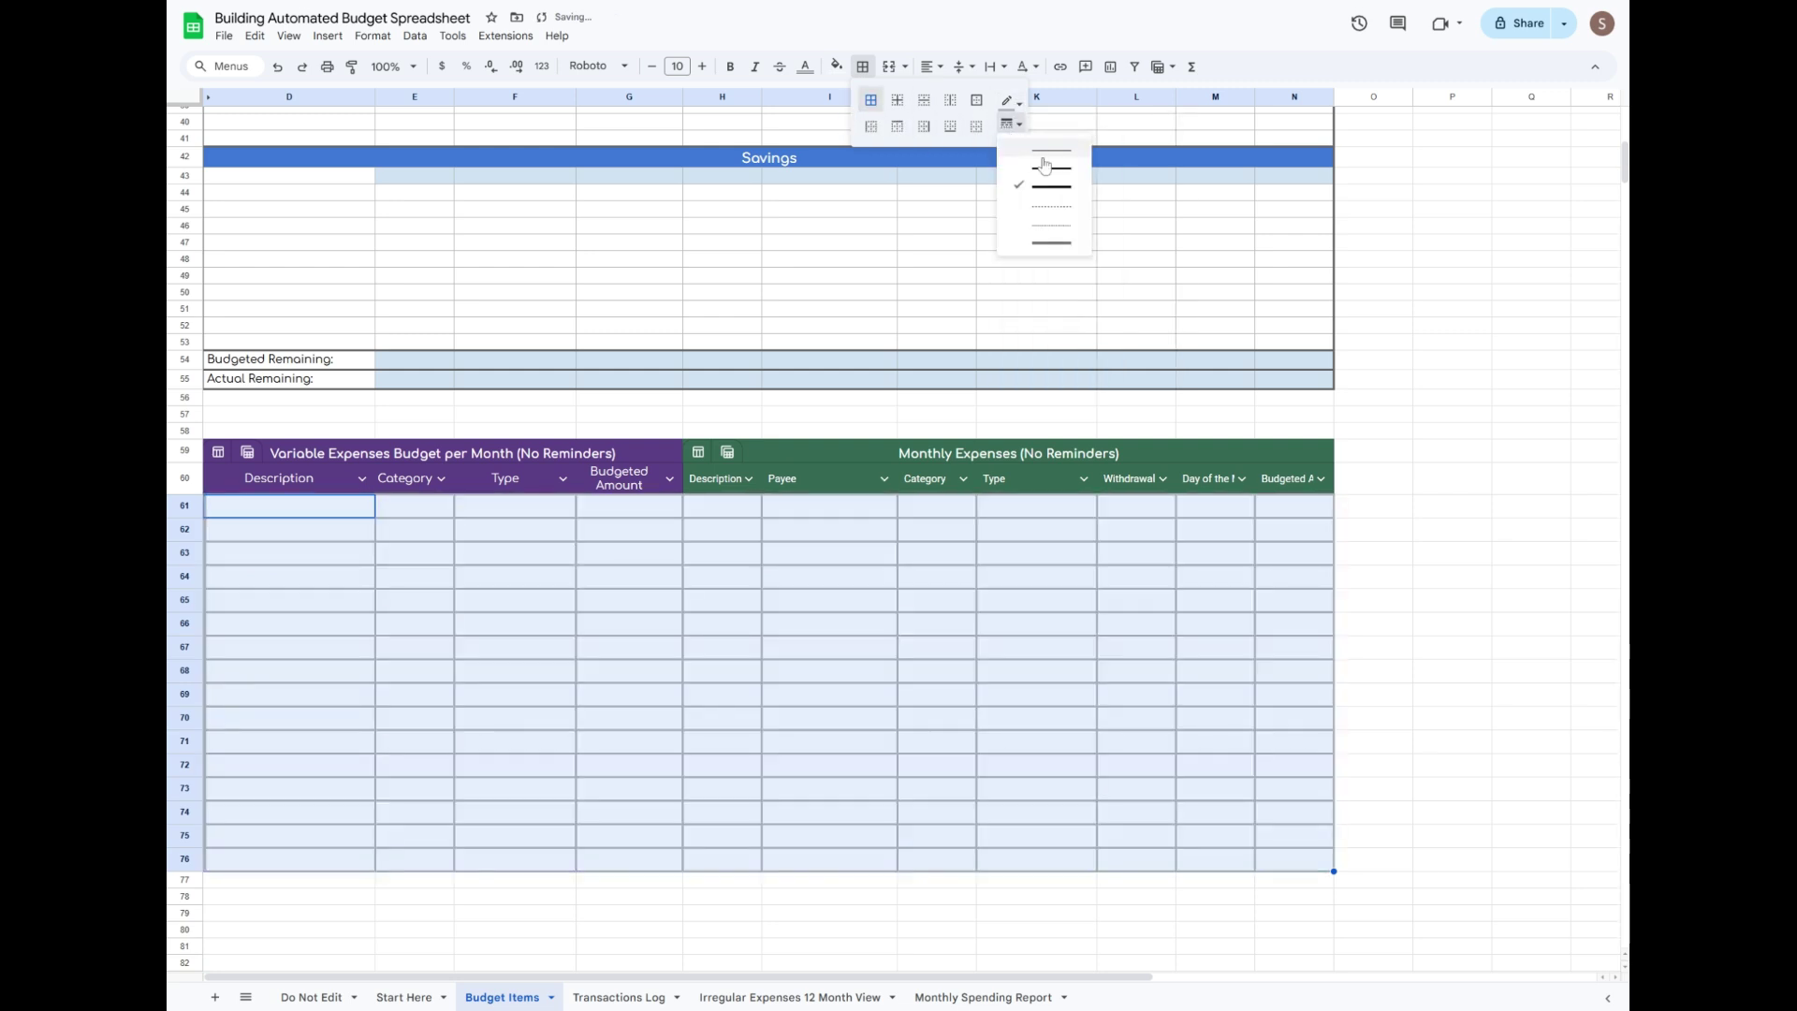
left_click(1016, 154)
left_click(955, 628)
Fill cells F78:G78 below the Variable Expenses table with light purple.
scroll(811, 675, "down", 3)
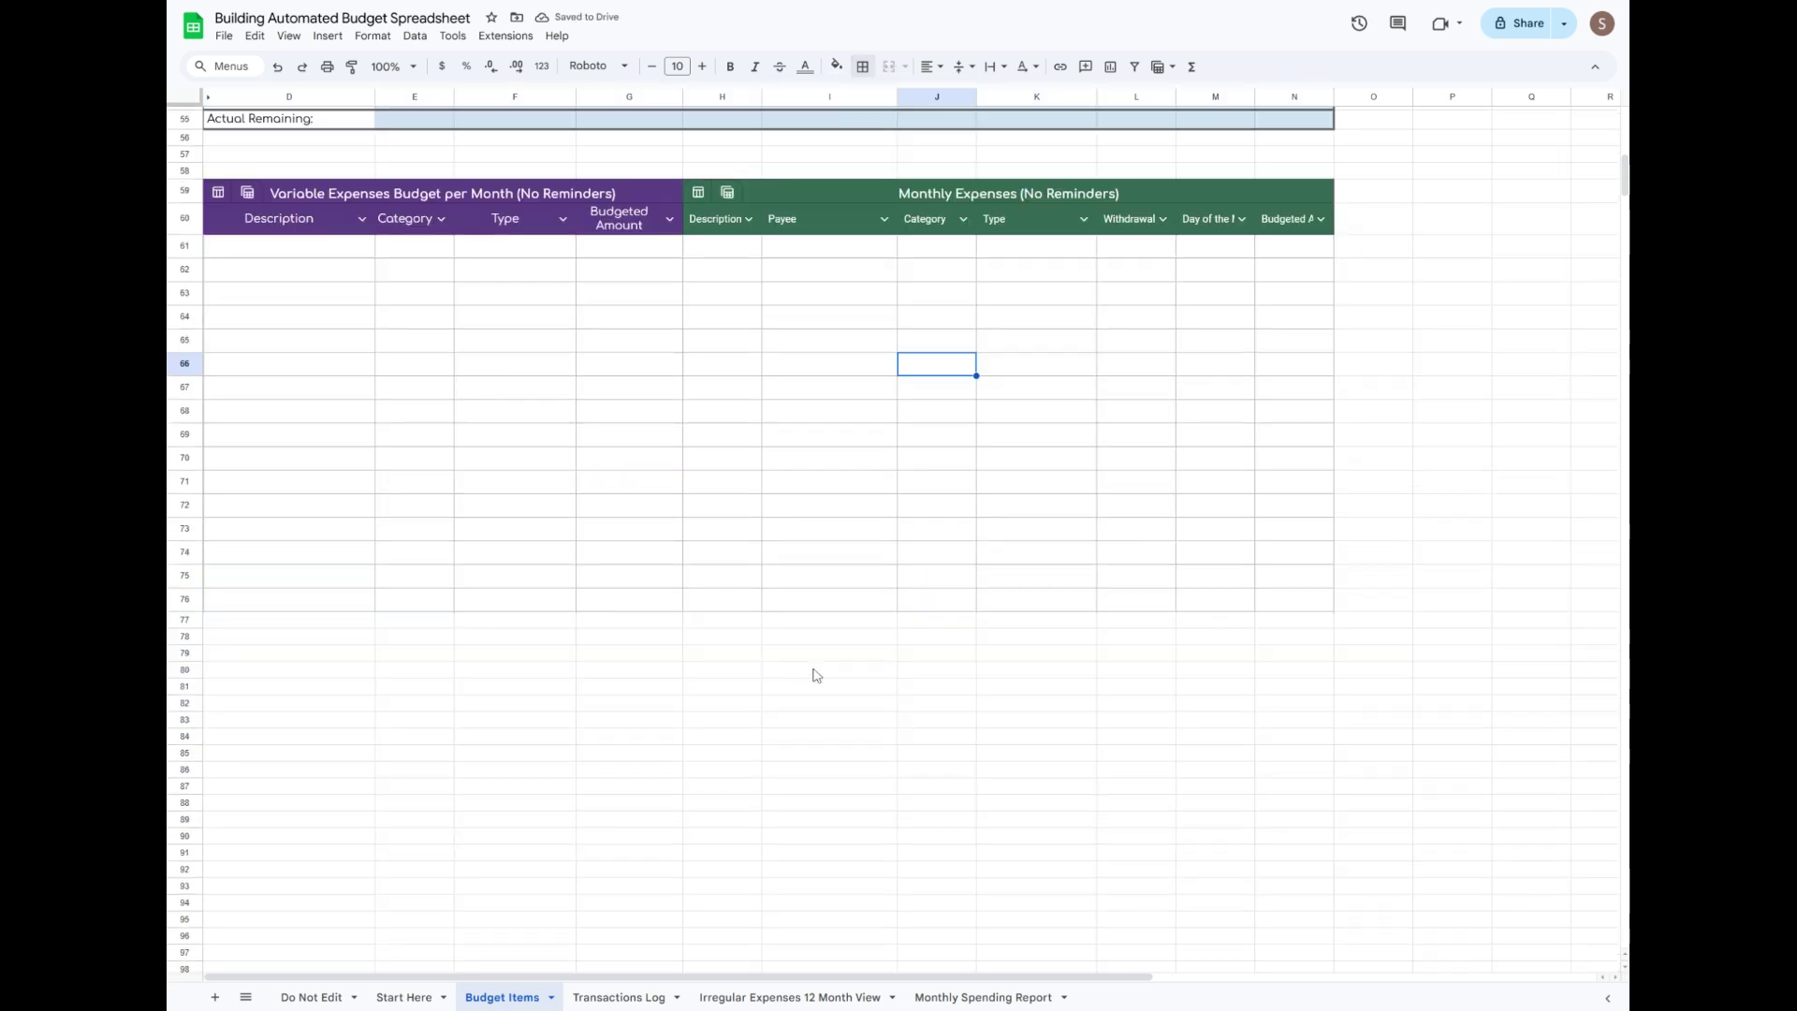
left_click_drag(524, 635, 679, 640)
left_click(837, 66)
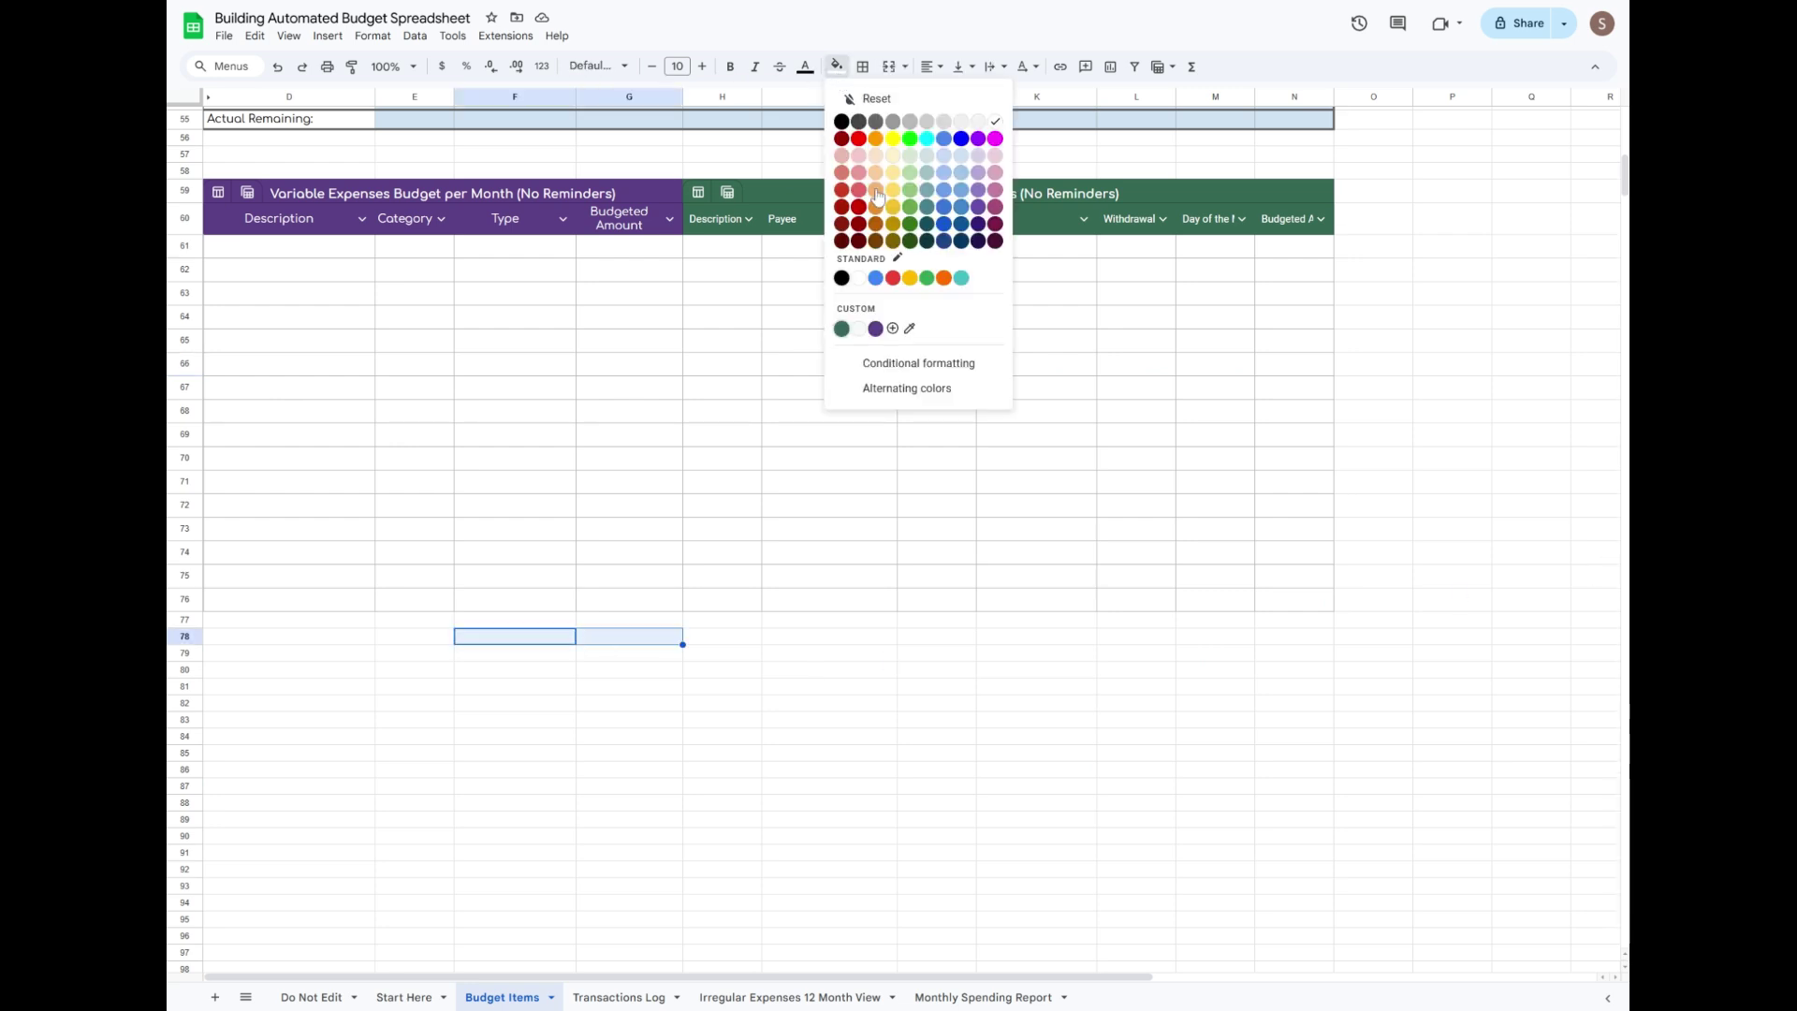
left_click(977, 178)
left_click(184, 635)
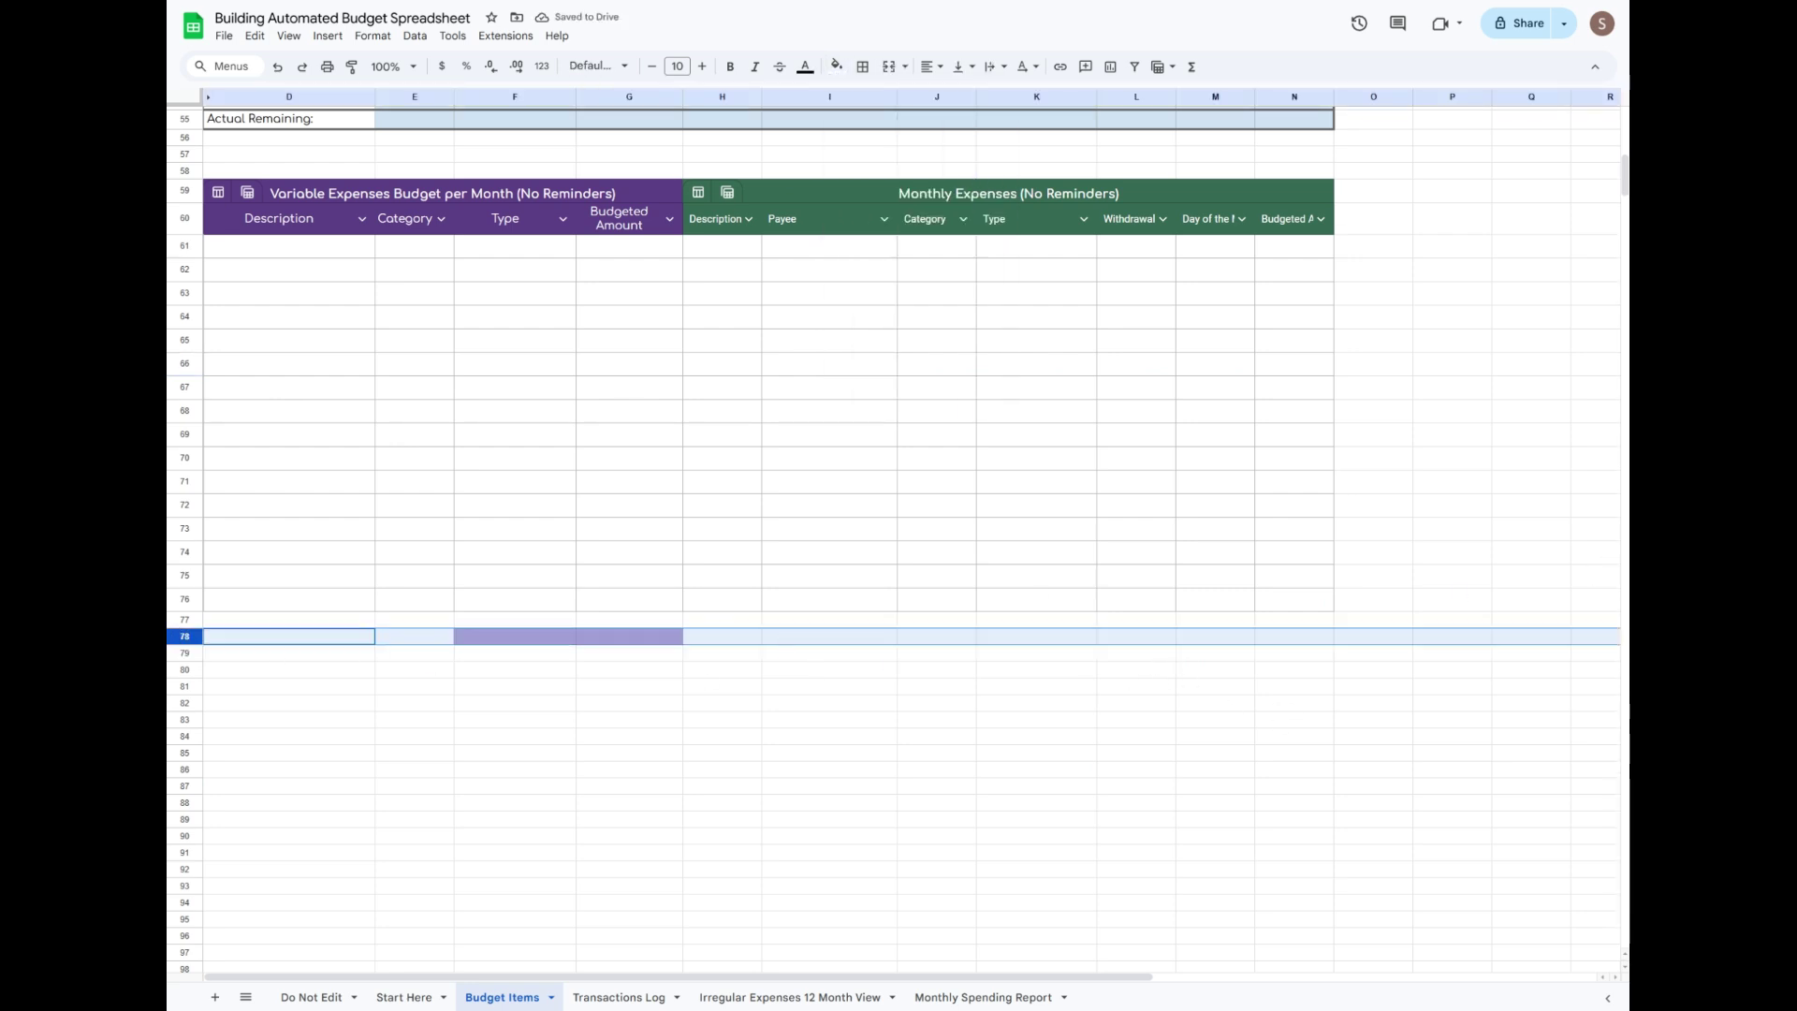
Enter "Total:" in F78 and format it in Comfortaa size 11, right-aligned.
left_click(562, 637)
type("Total:")
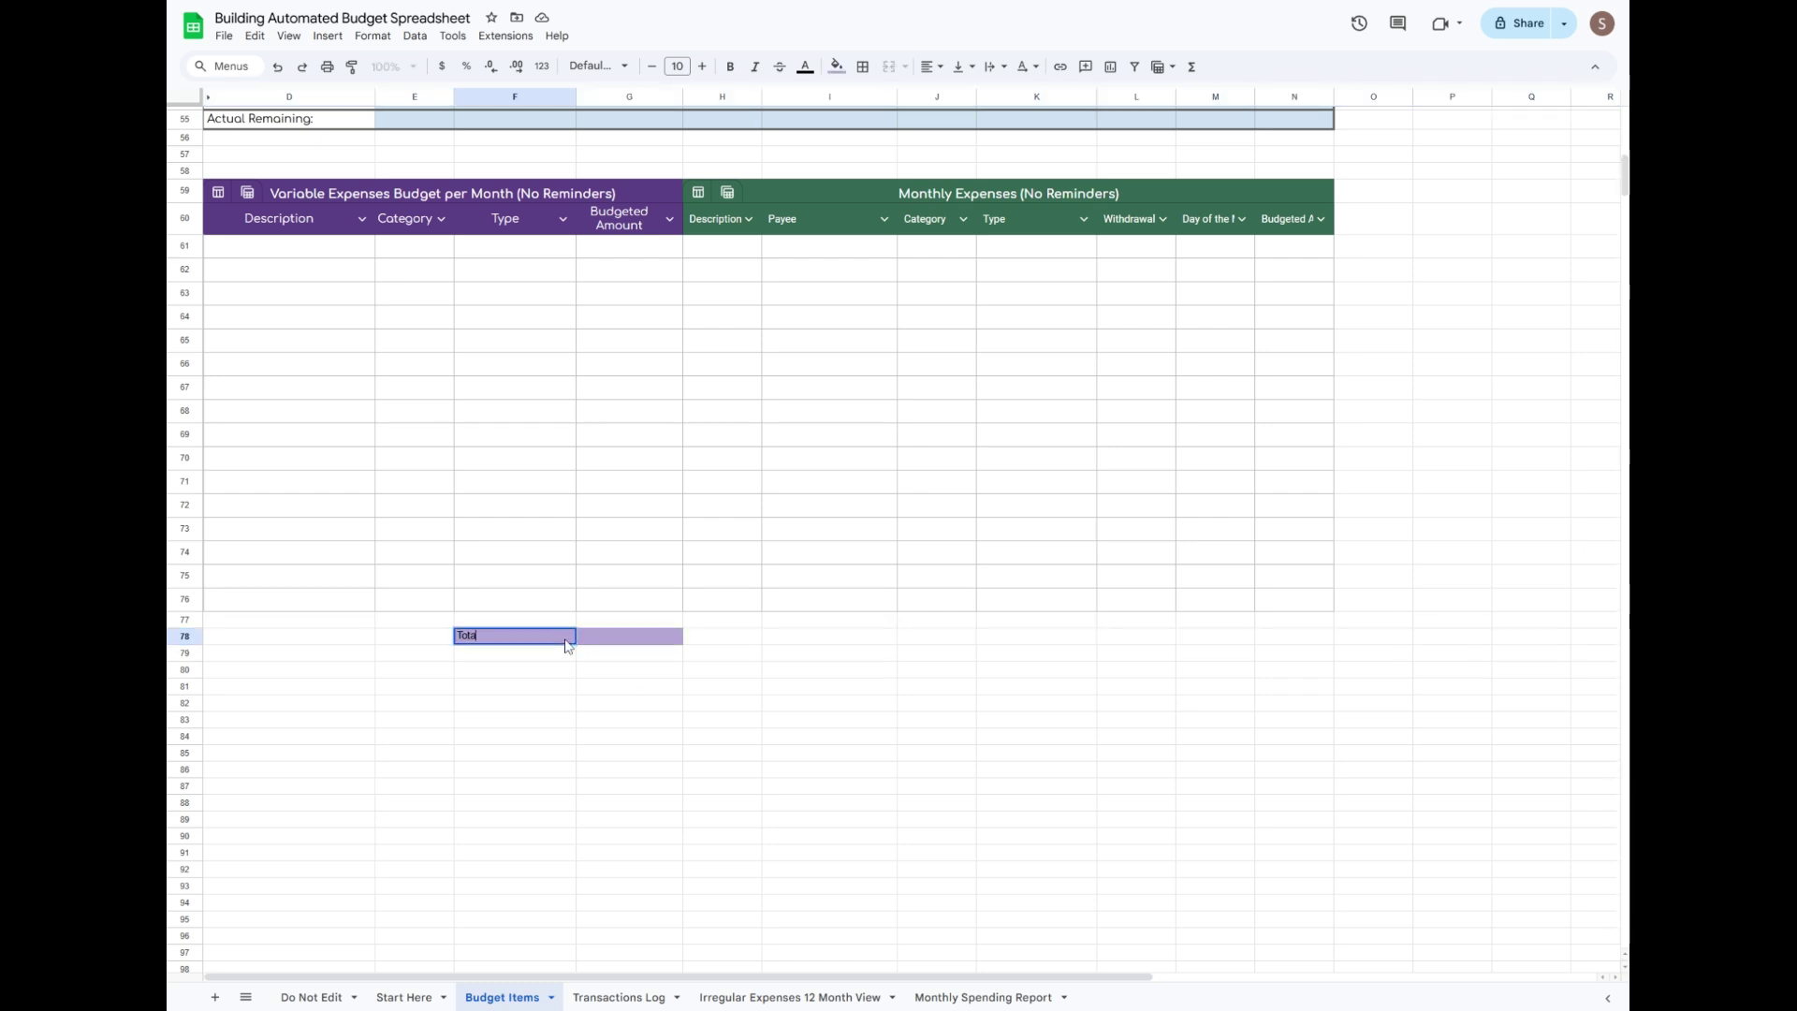
key("Return")
left_click(529, 641)
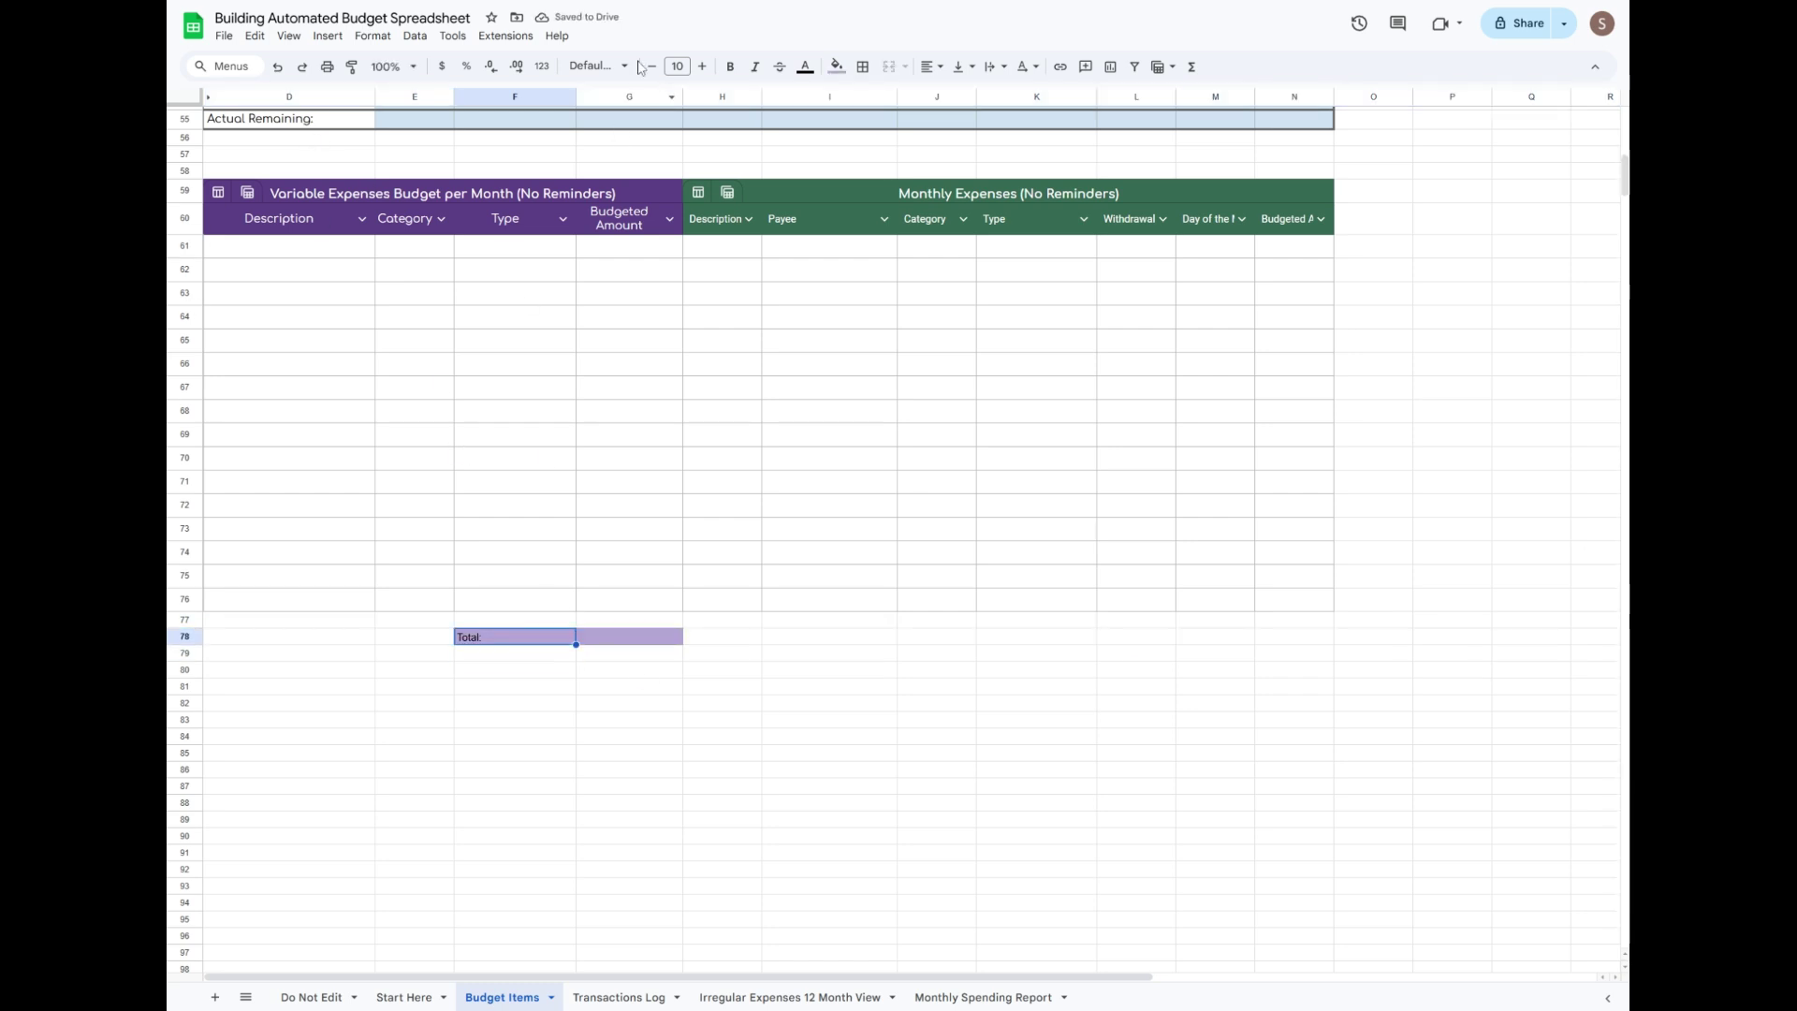
left_click(599, 66)
left_click(591, 224)
left_click(702, 66)
left_click(937, 67)
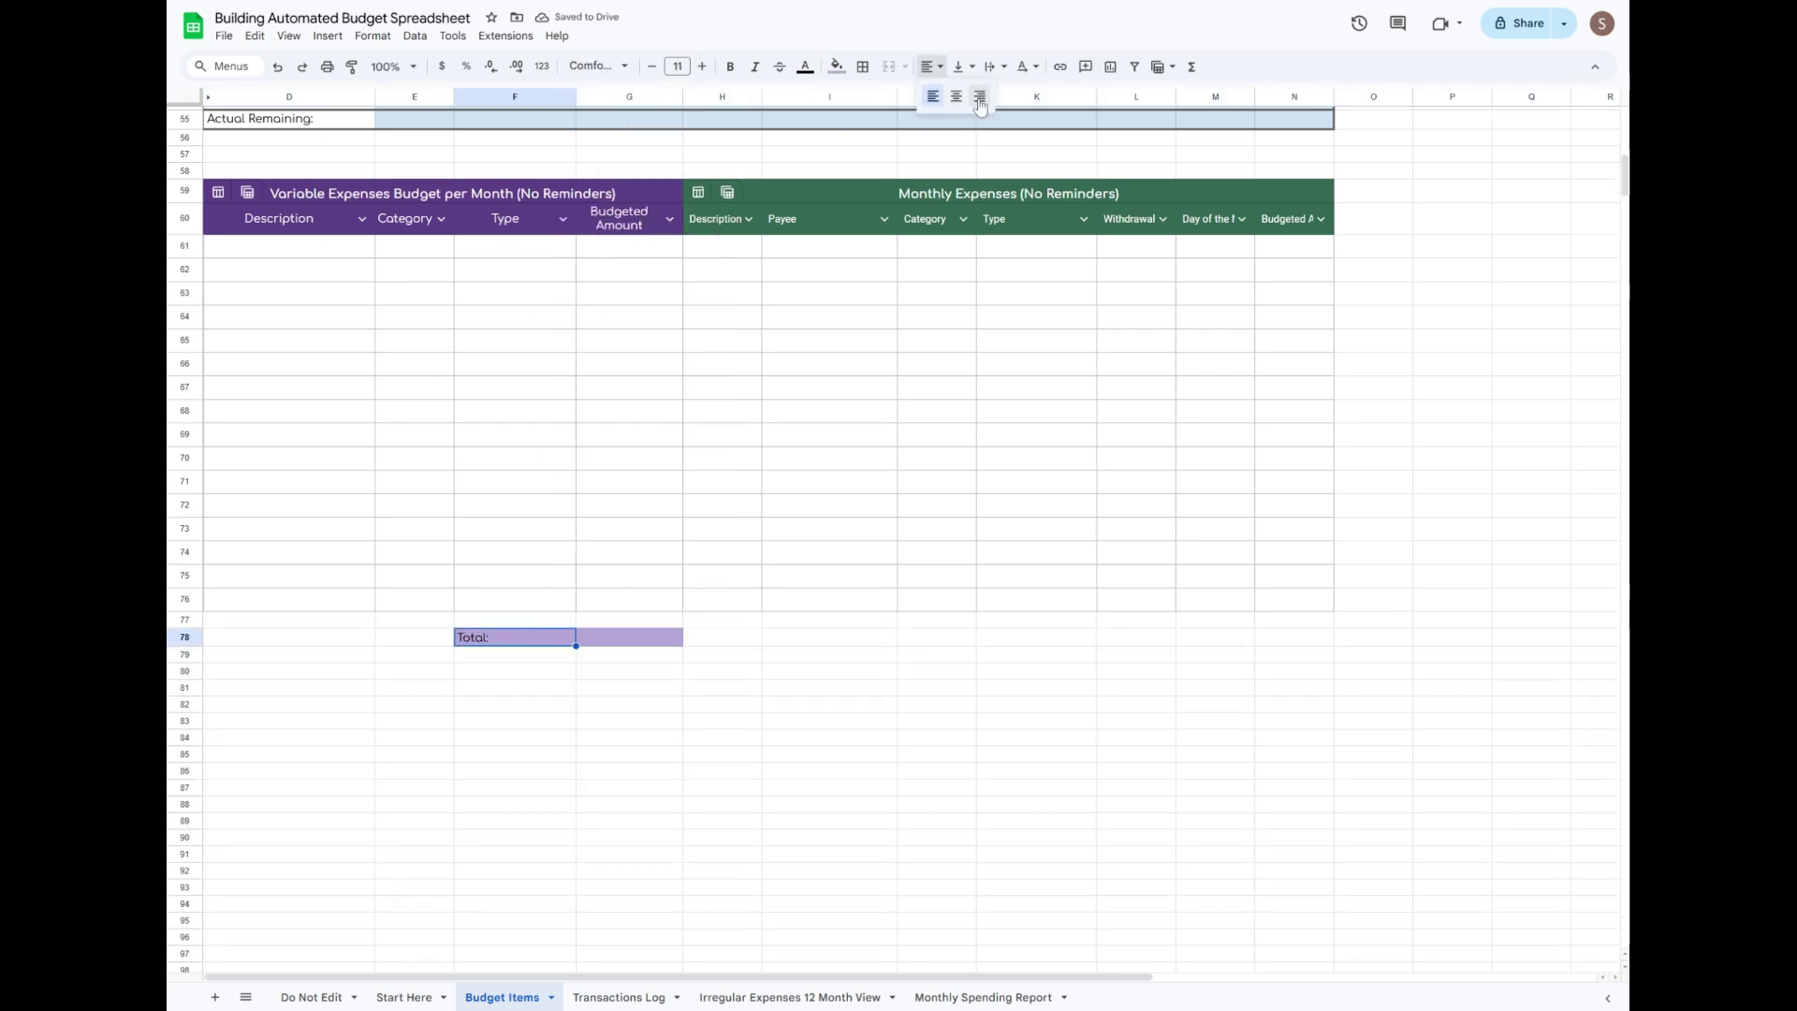
left_click(955, 96)
left_click(829, 671)
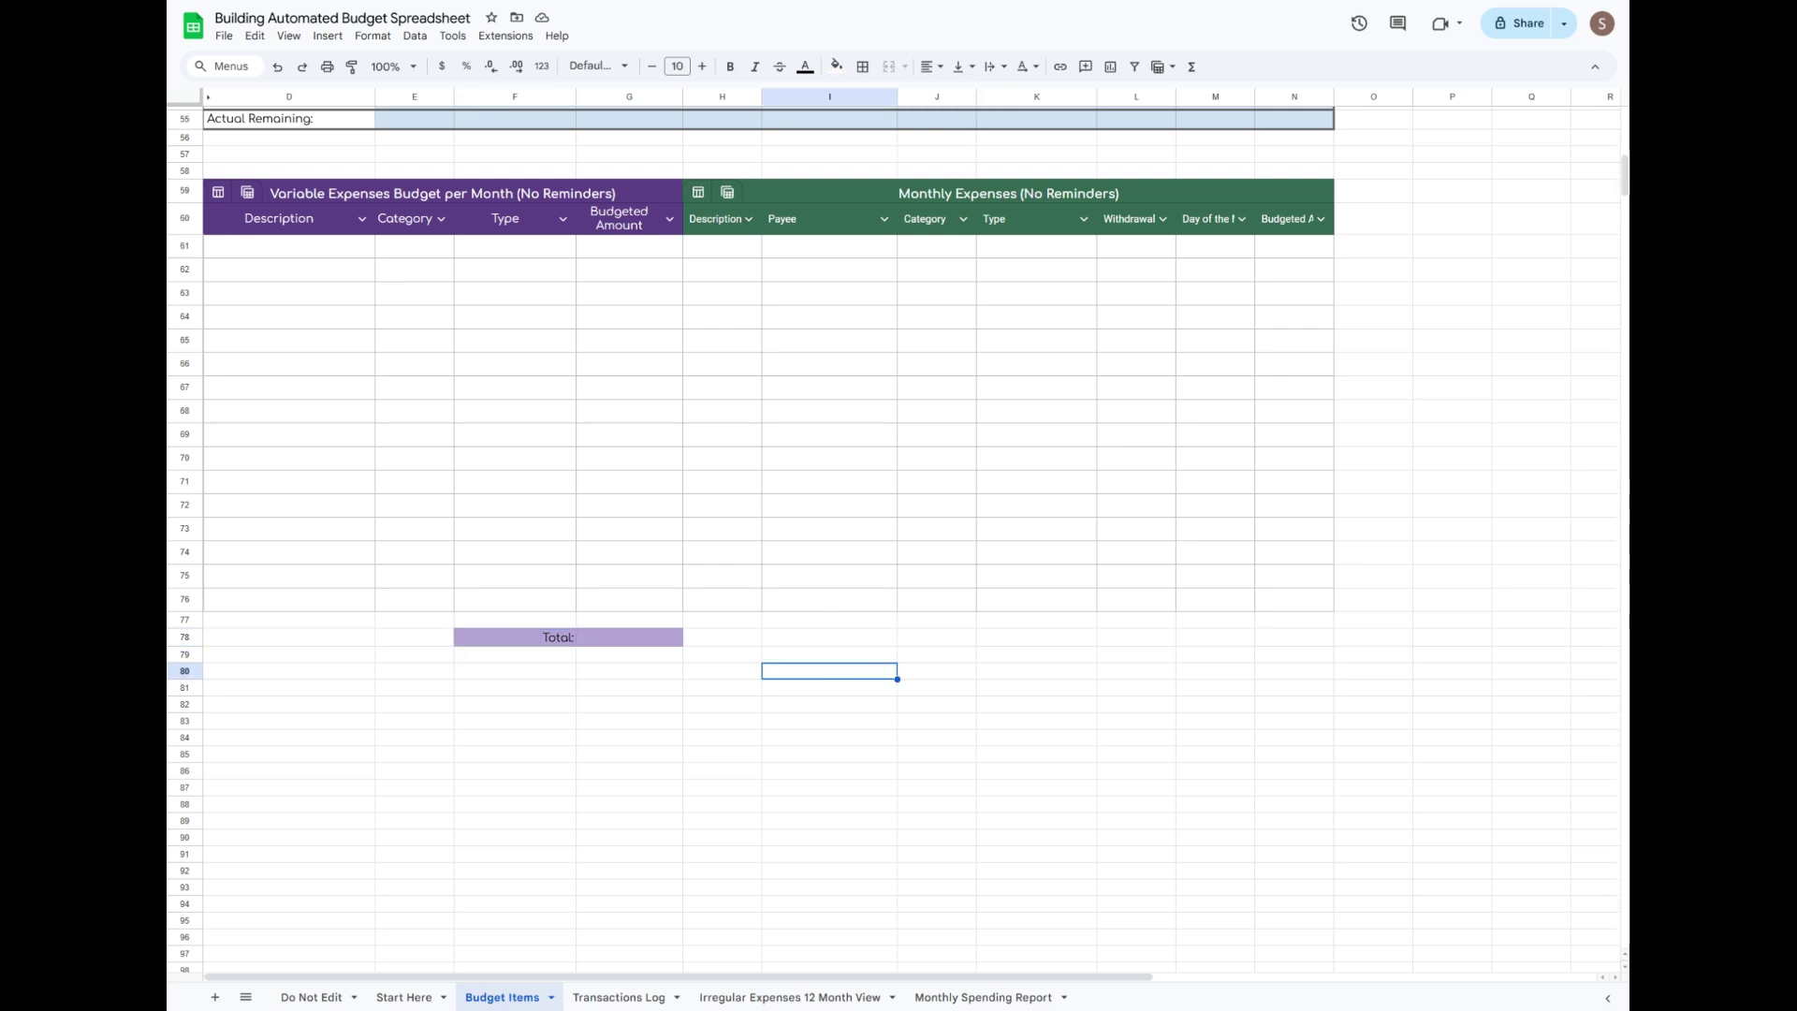
Fill M78:N78 below the Monthly Expenses table with light green and enter "Total:" in M78.
left_click_drag(722, 637, 1295, 639)
left_click(836, 67)
left_click(910, 157)
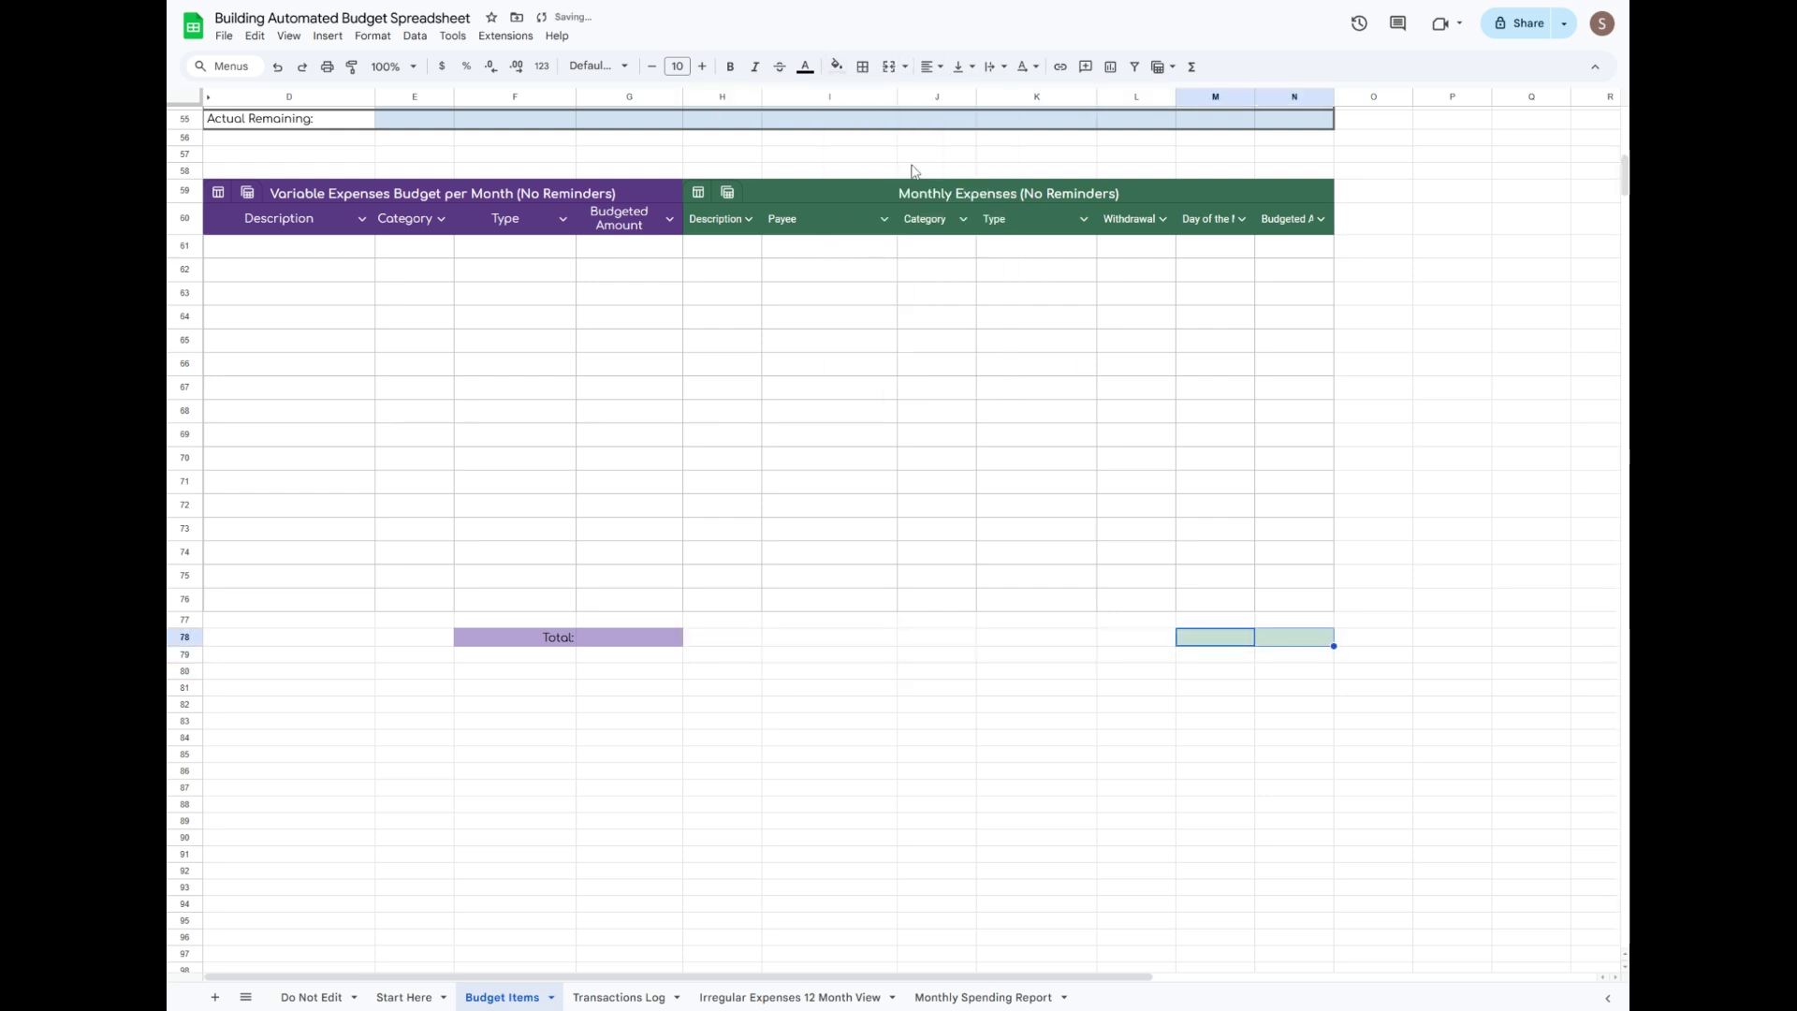
left_click(1217, 639)
type("Total:")
key("Return")
Apply the purple Total cell's formatting to M78 and give M78 the light green fill again.
left_click(568, 638)
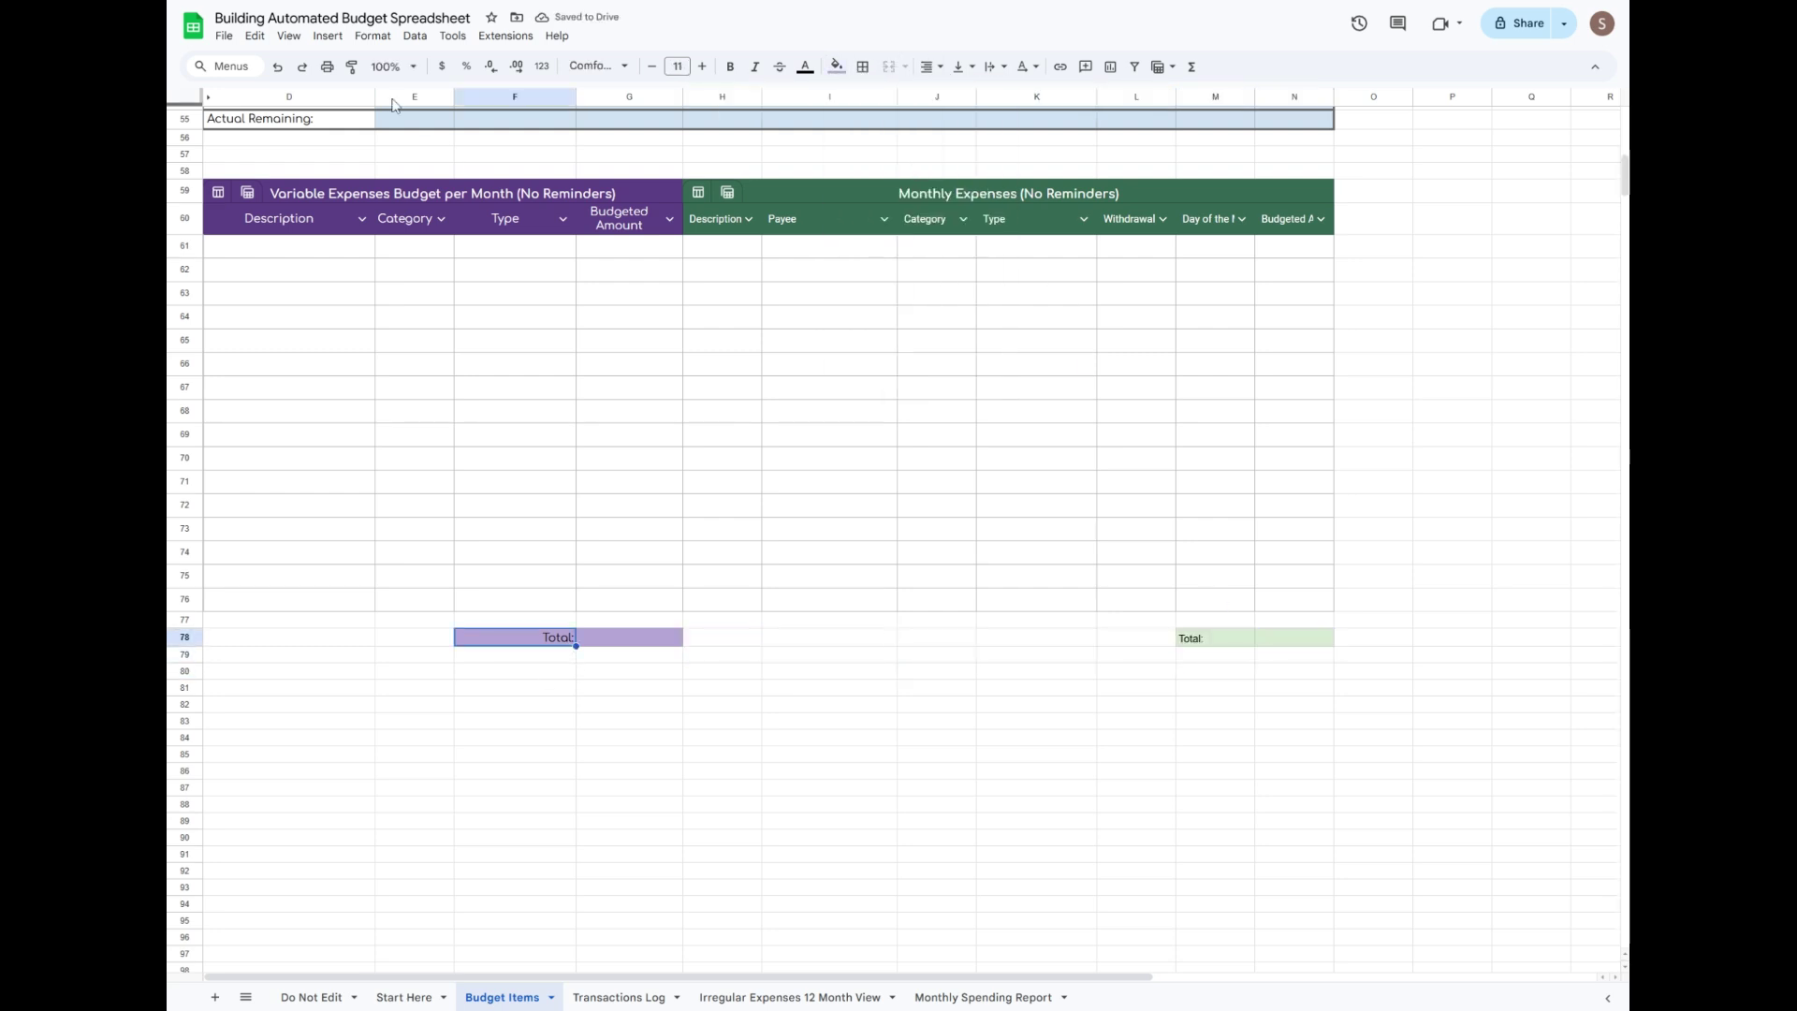
key("ctrl+c")
left_click(1241, 639)
key("ctrl+v")
left_click(836, 67)
left_click(910, 157)
left_click(1302, 676)
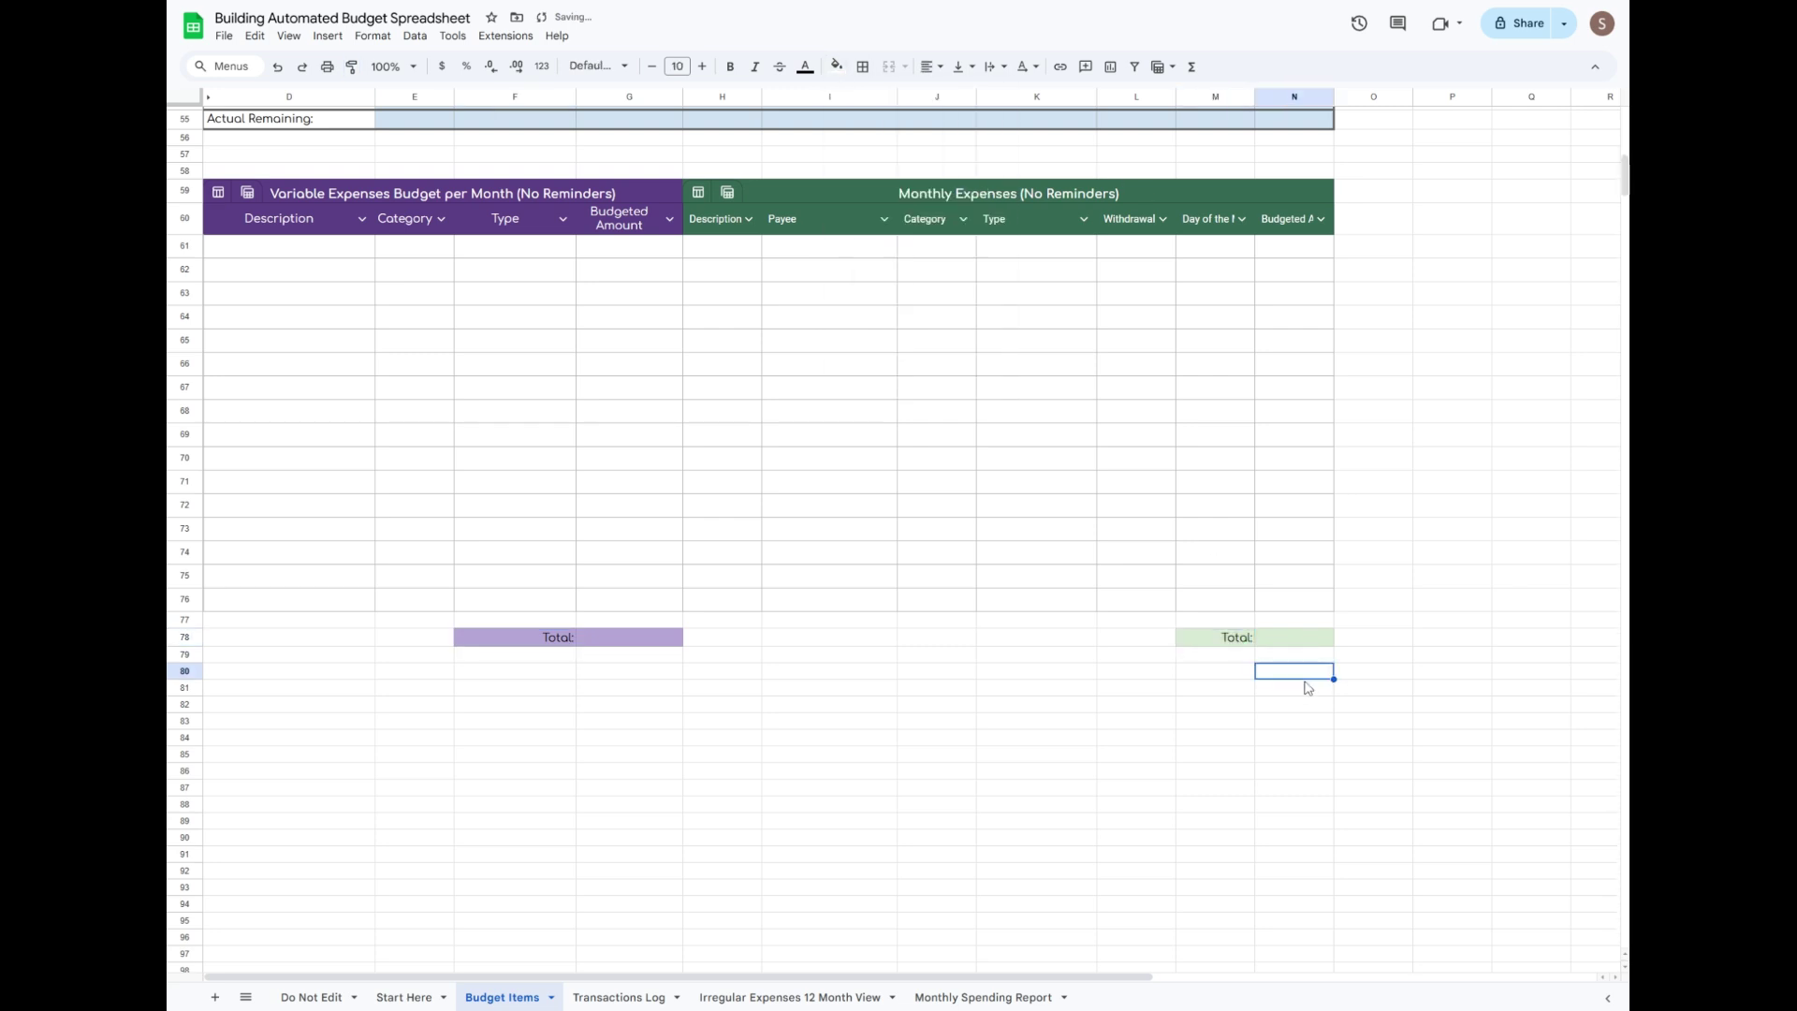
Merge cells E80:N80 into one title bar.
scroll(1302, 682, "down", 2)
left_click_drag(434, 500, 1271, 506)
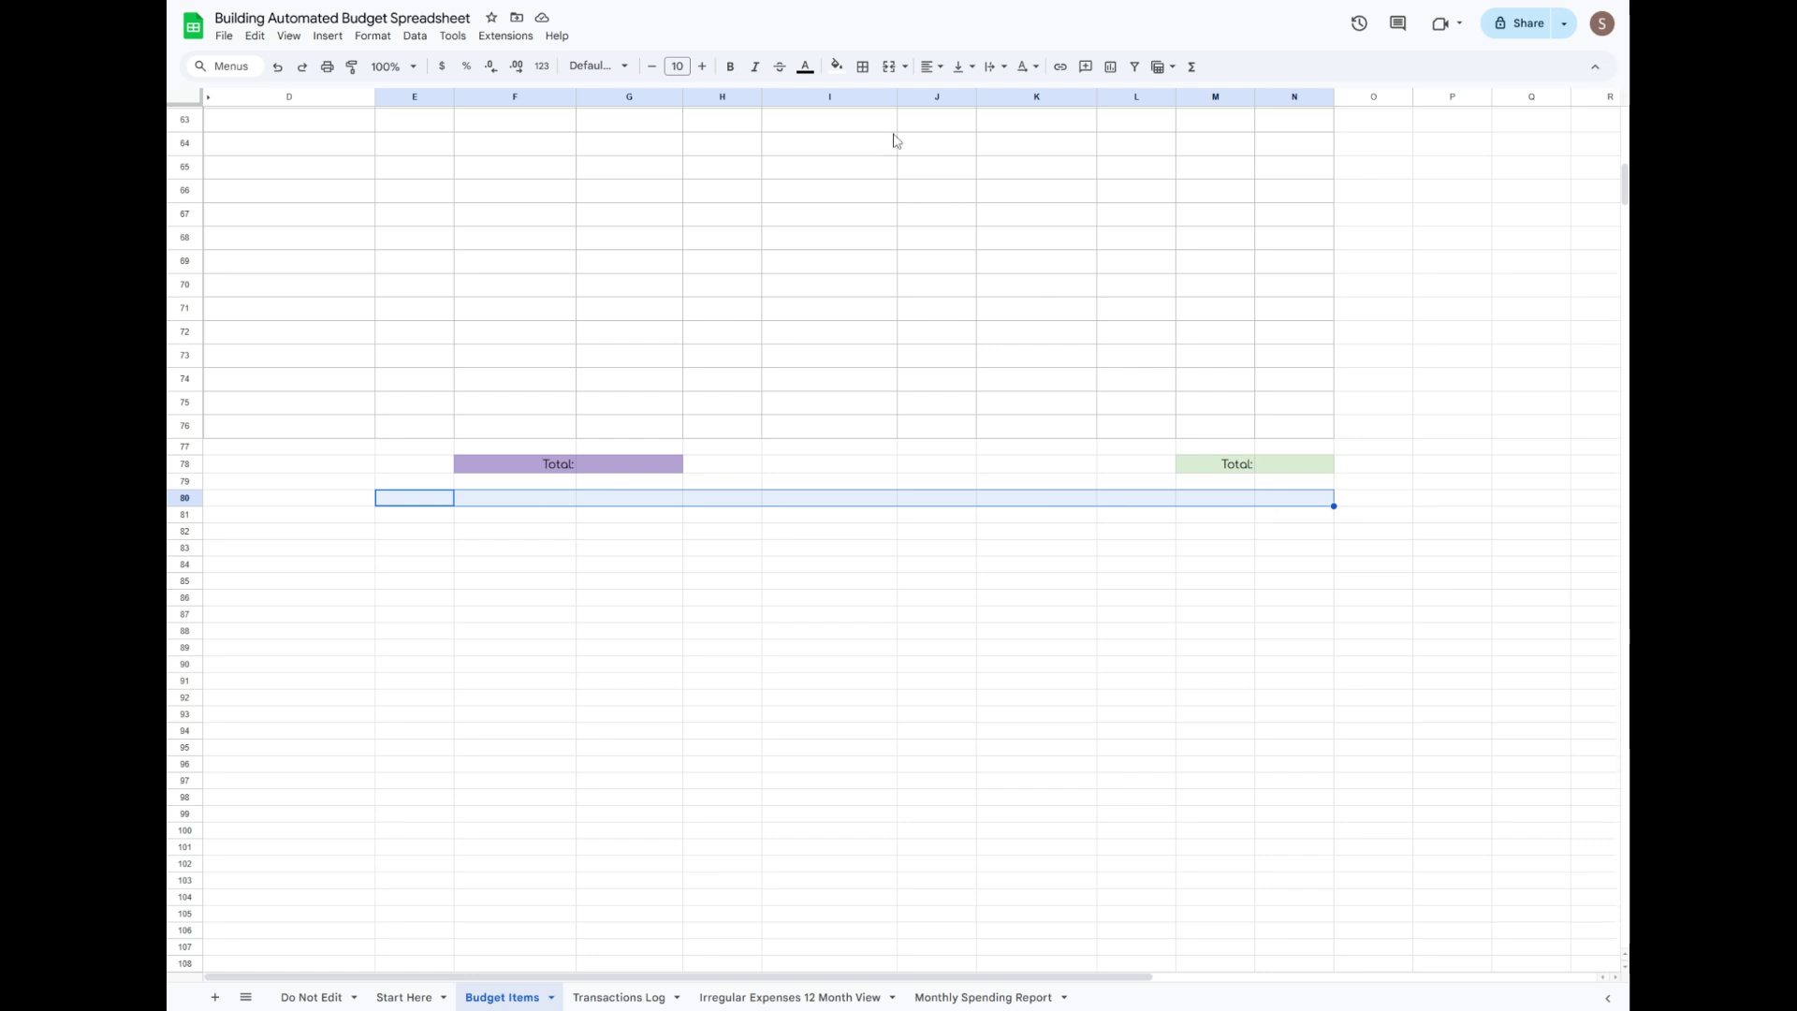
left_click(889, 66)
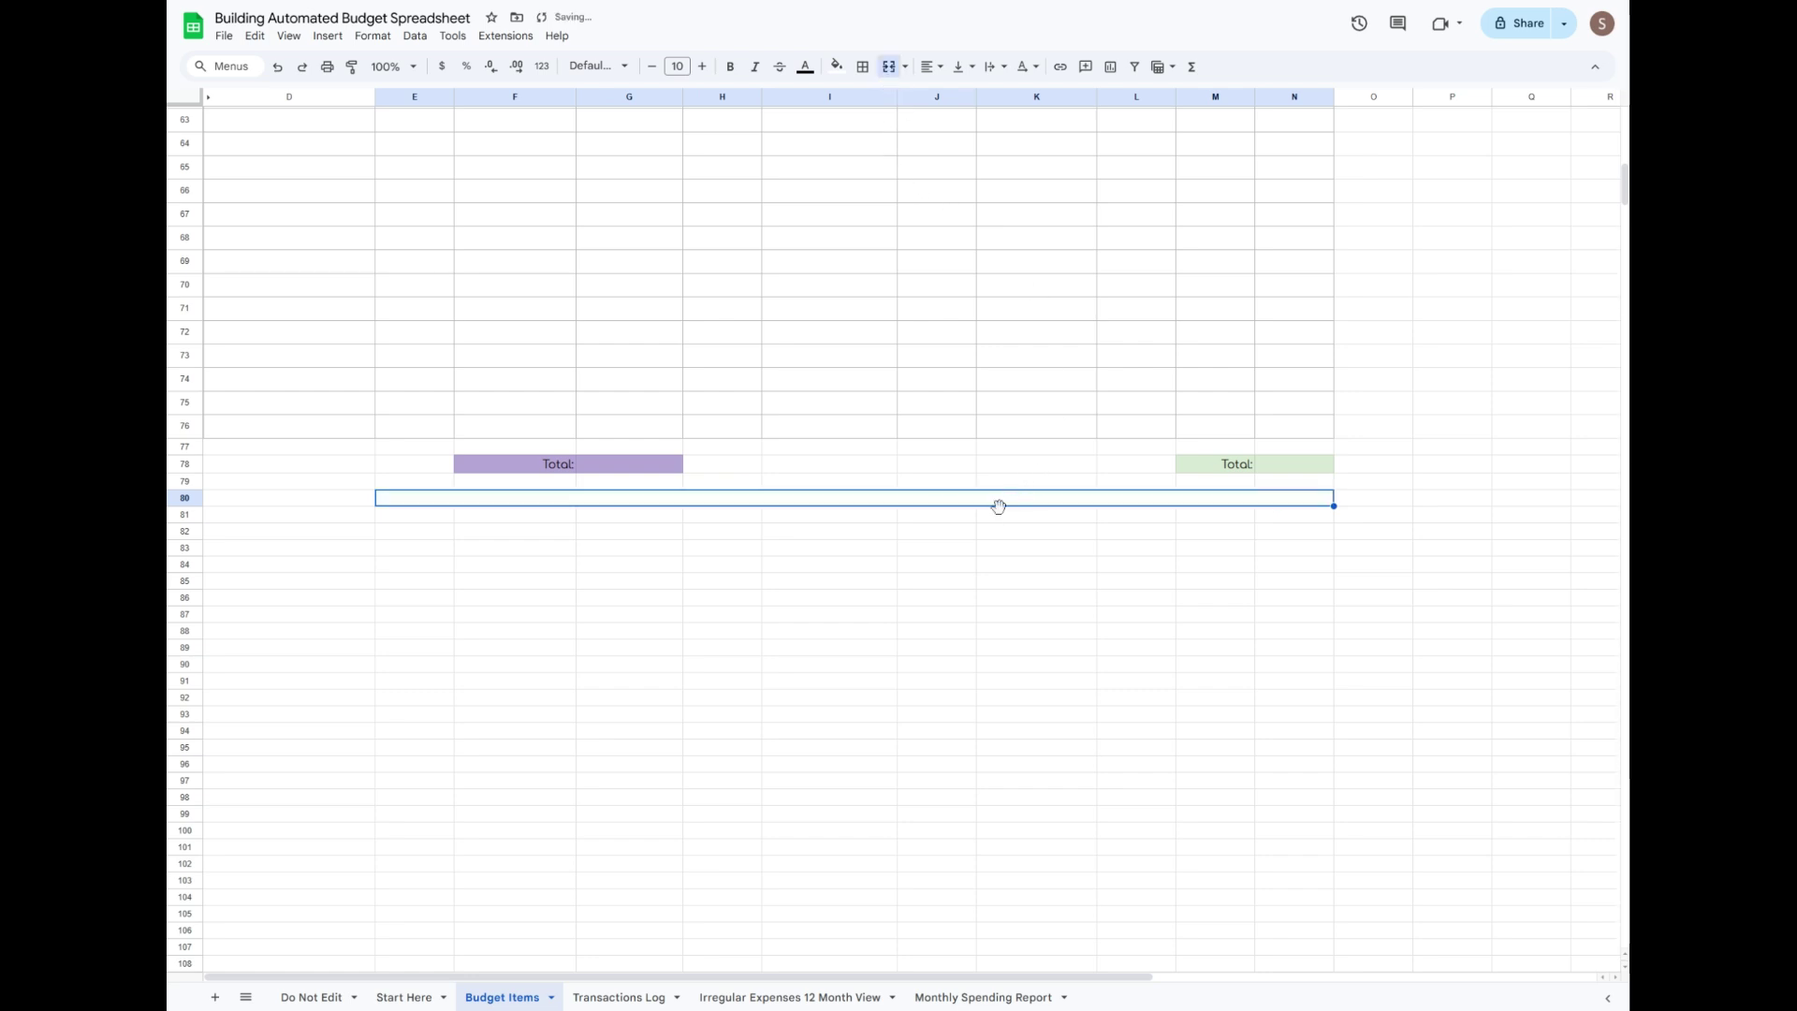
Extend the sheet with blocks of 11 columns inserted to the right of columns P–Z.
left_click_drag(945, 976, 1388, 985)
left_click_drag(776, 96, 1572, 97)
right_click(1264, 100)
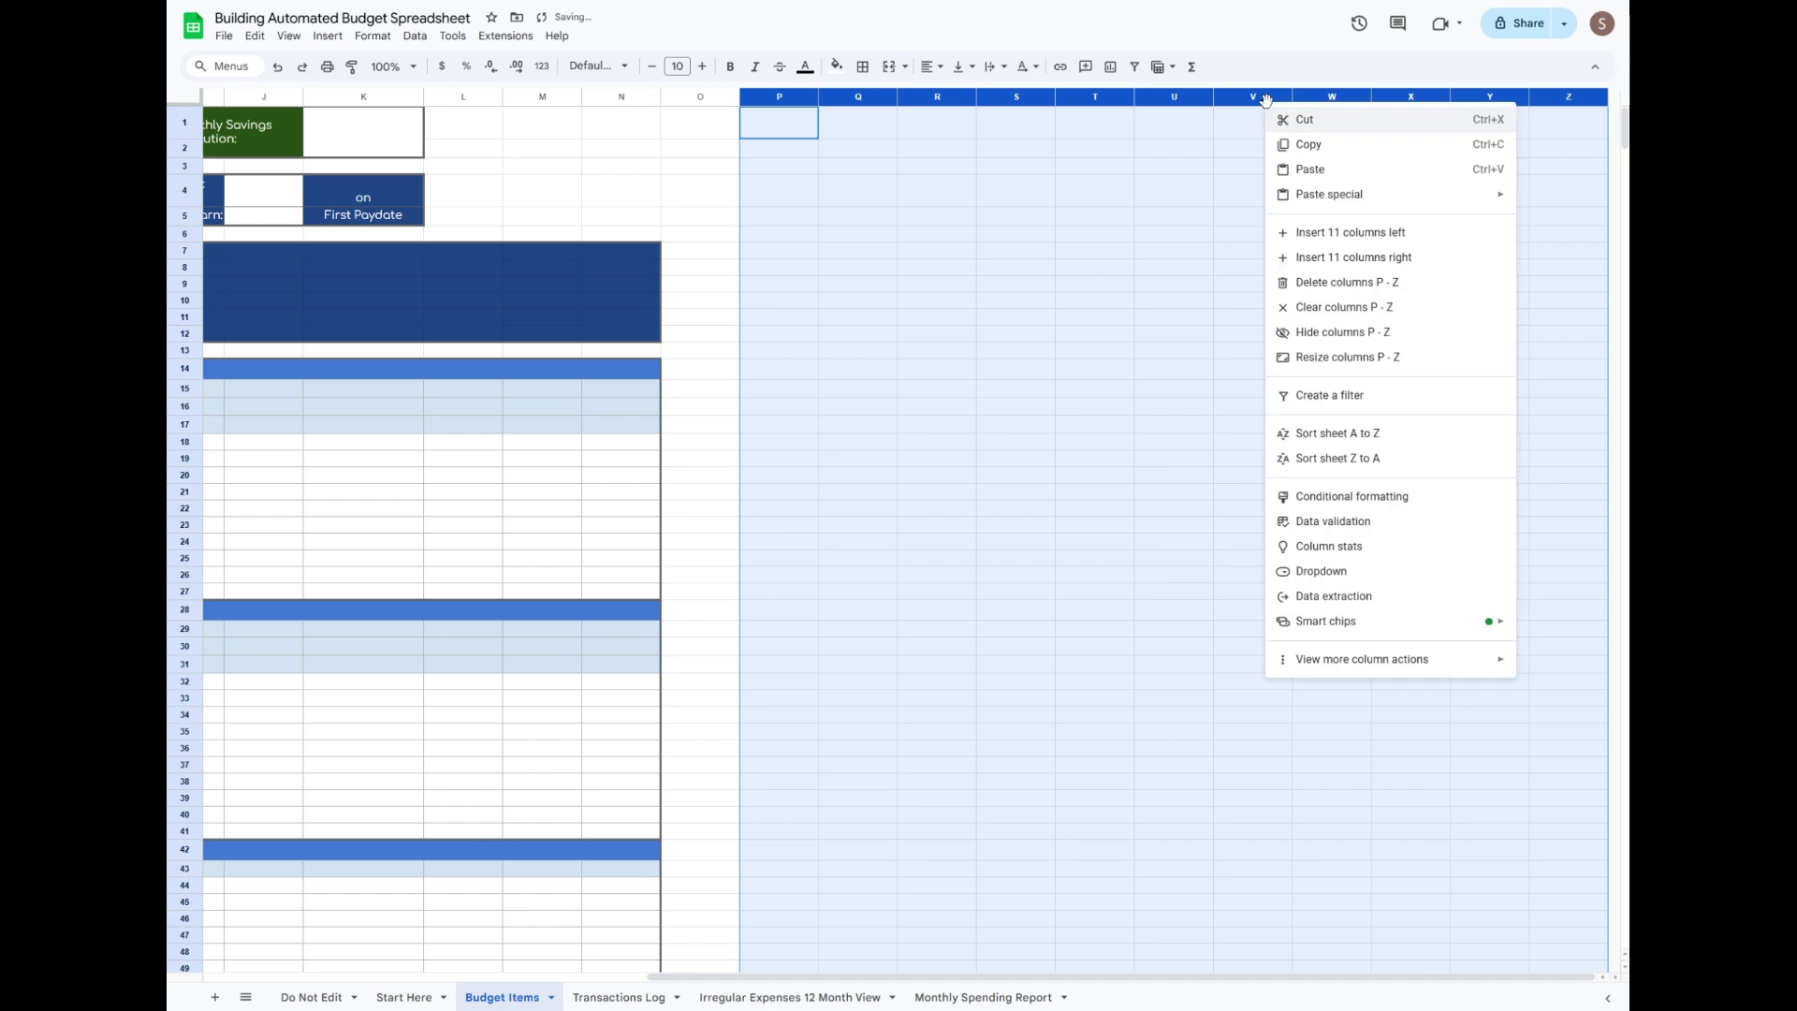
left_click(1359, 255)
Convert rows 81–96 from column E through BR into a table and turn off its alternating colors.
left_click_drag(1284, 976, 242, 946)
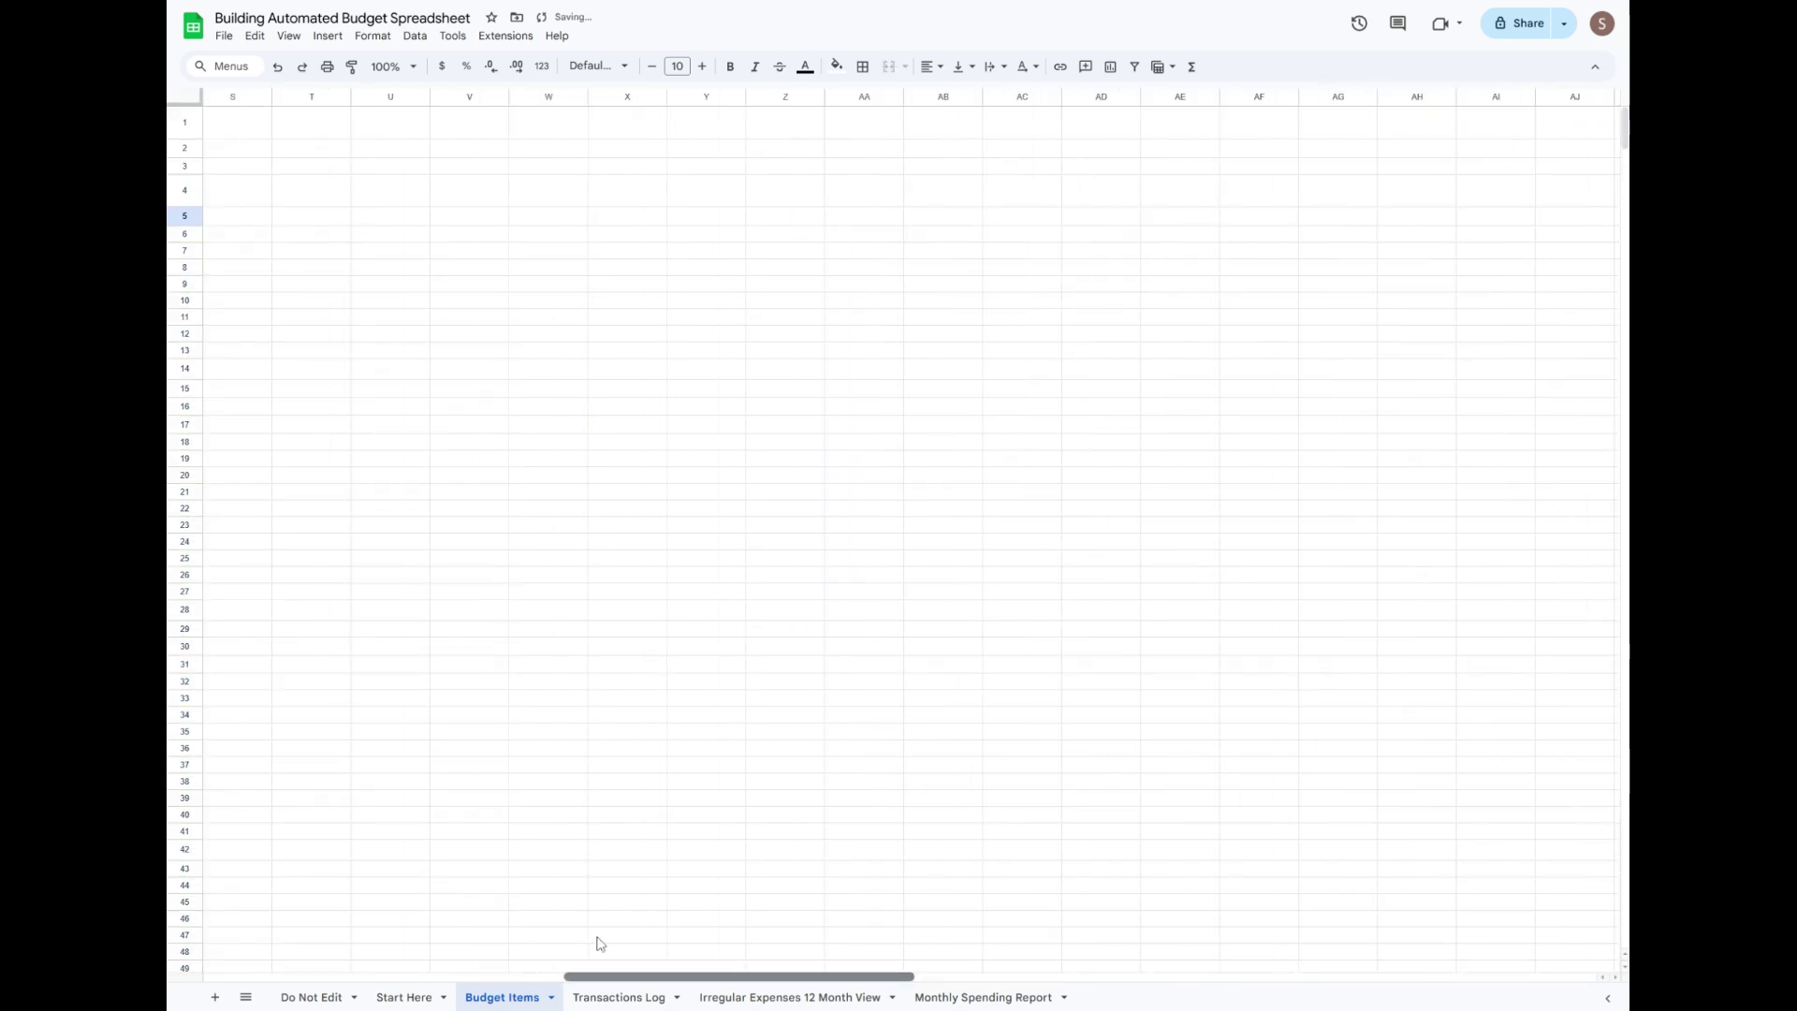
scroll(1020, 698, "down", 14)
left_click(465, 411)
left_click_drag(439, 435, 1501, 691)
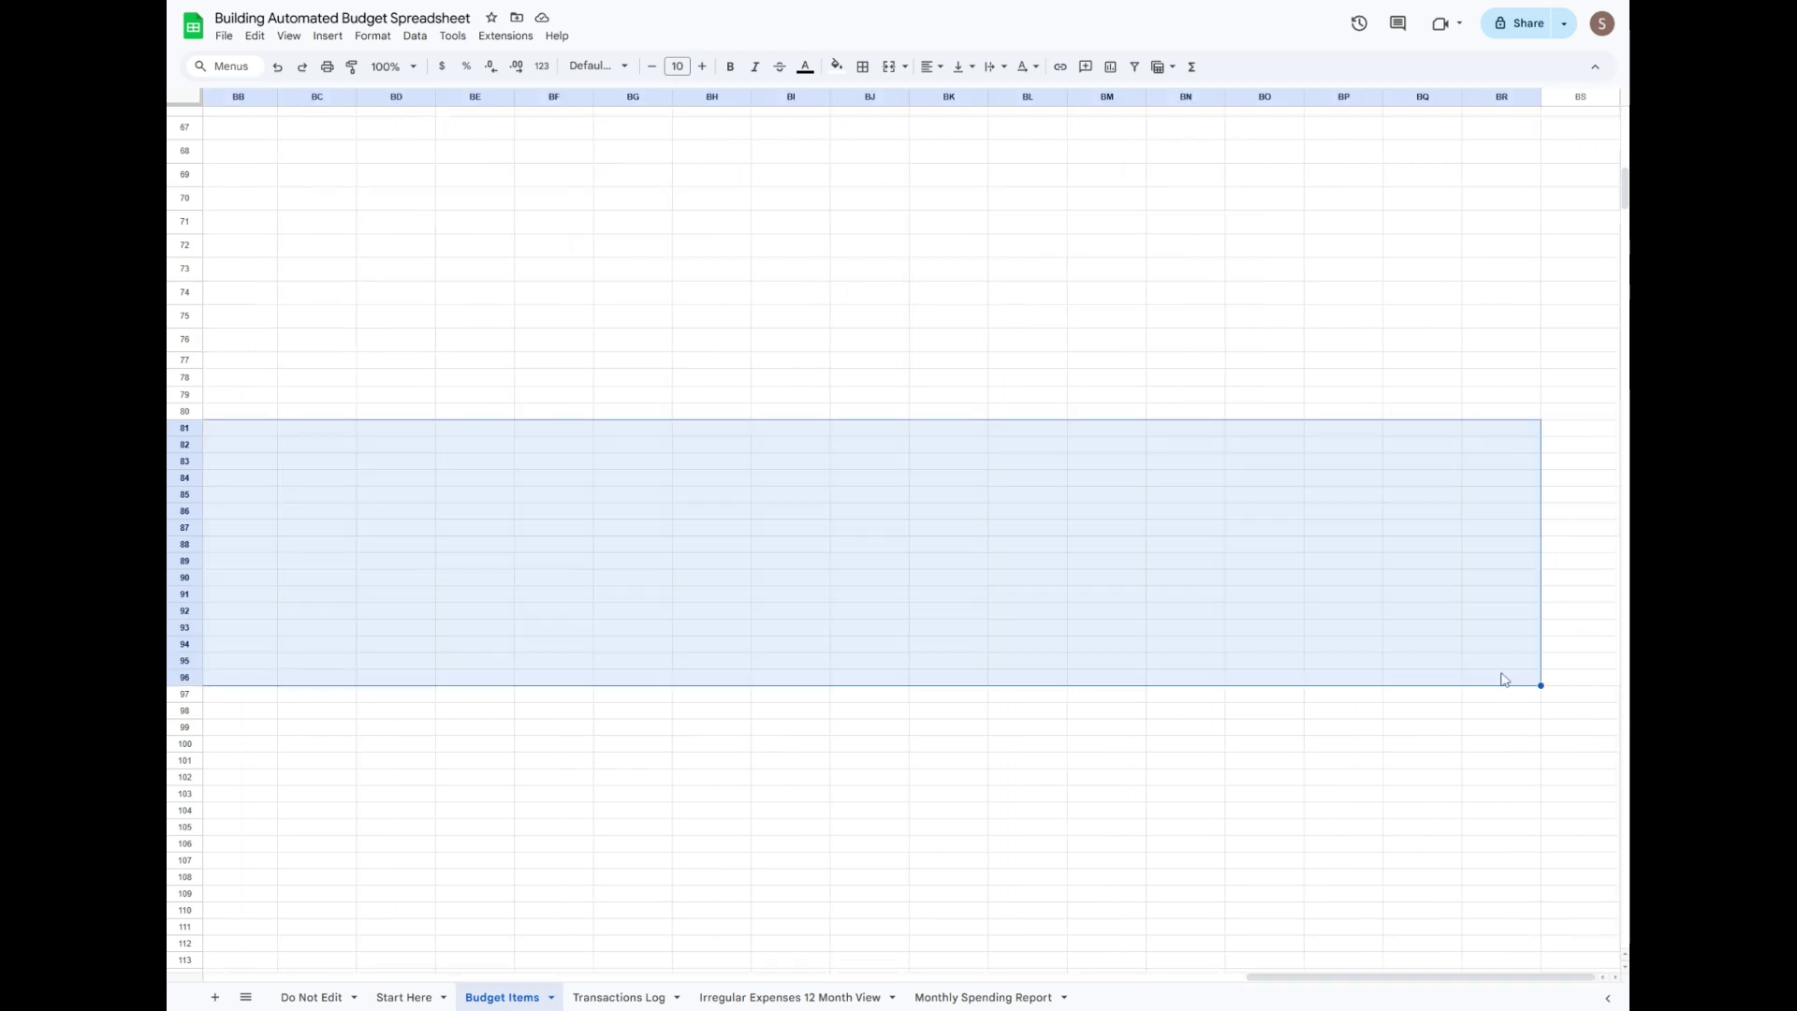
scroll(1030, 609, "left", 15)
right_click(478, 621)
left_click(533, 346)
left_click(427, 417)
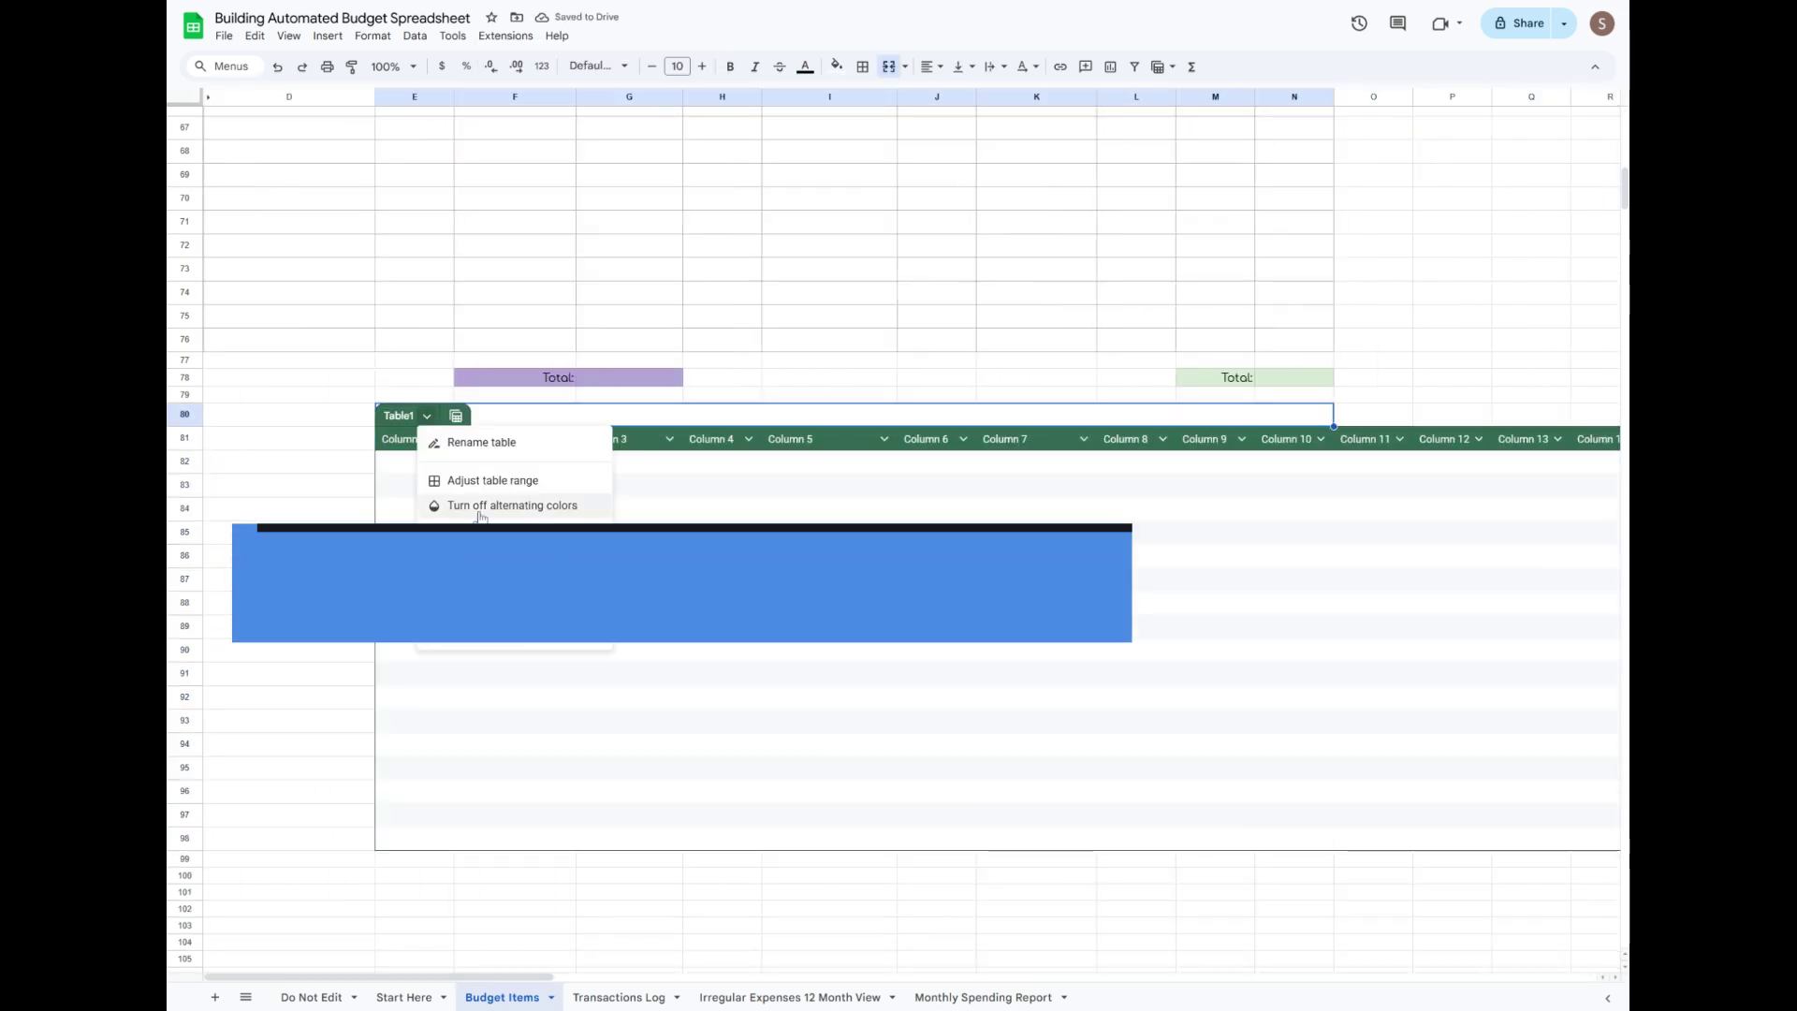
left_click(479, 508)
Apply borders to all body cells of the new table, E82:BR98.
left_click(431, 465)
left_click_drag(468, 976, 1613, 974)
left_click(1503, 838, "shift")
left_click(863, 67)
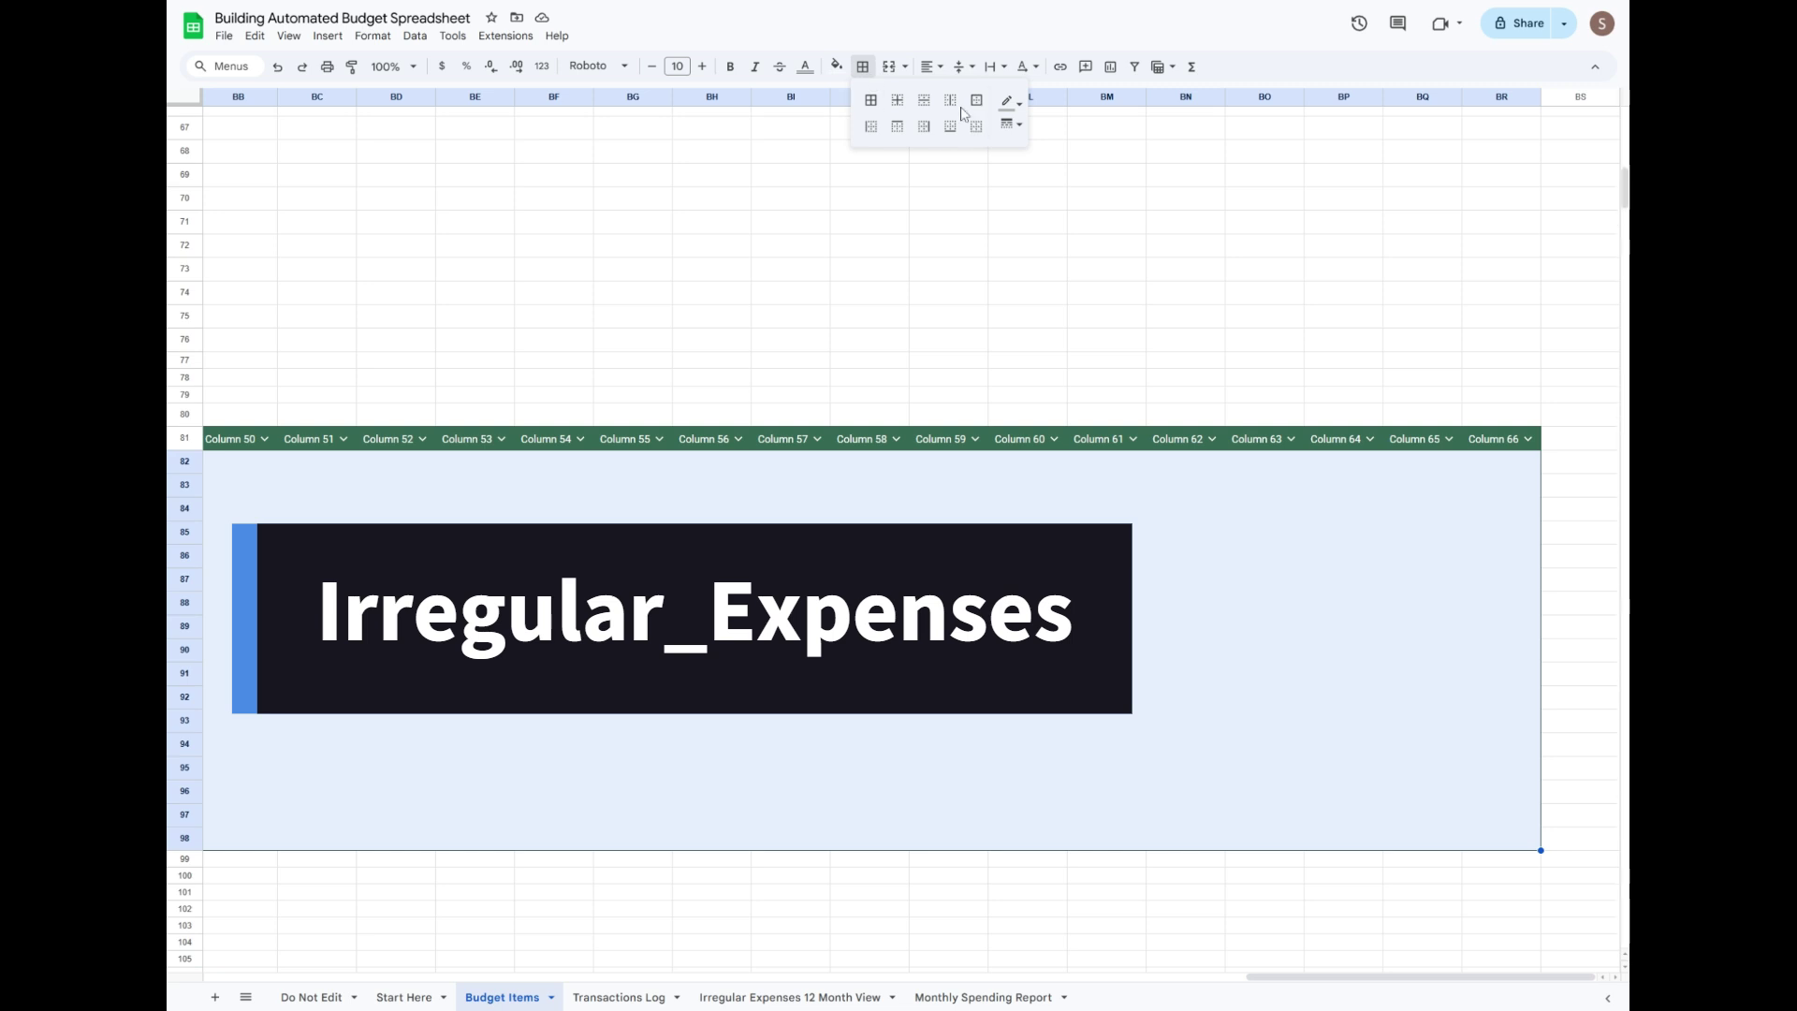
left_click(871, 102)
left_click(1029, 556)
Rename the new table as Irregular_Expenses.
left_click_drag(1278, 976, 233, 936)
double_click(402, 416)
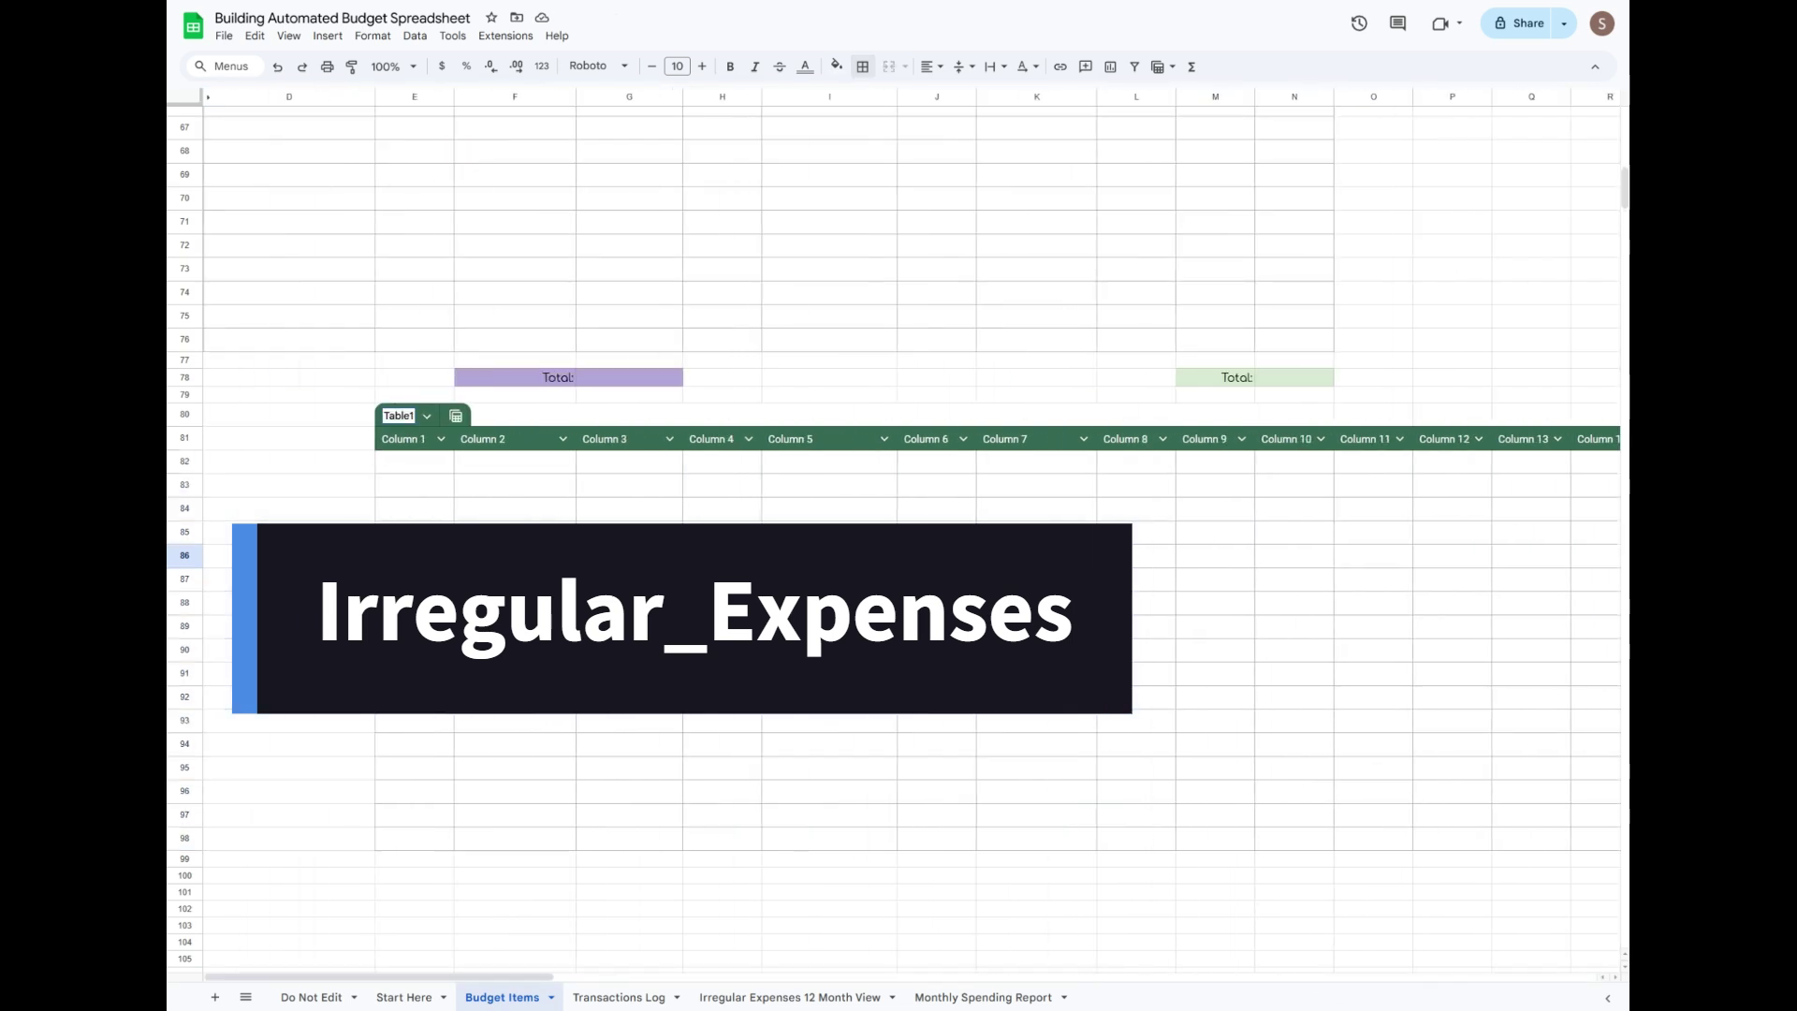
type("Irregular_Expenses")
Change the irregular expenses table's color to dark red and fill its title bar in row 80 to match.
left_click(391, 589)
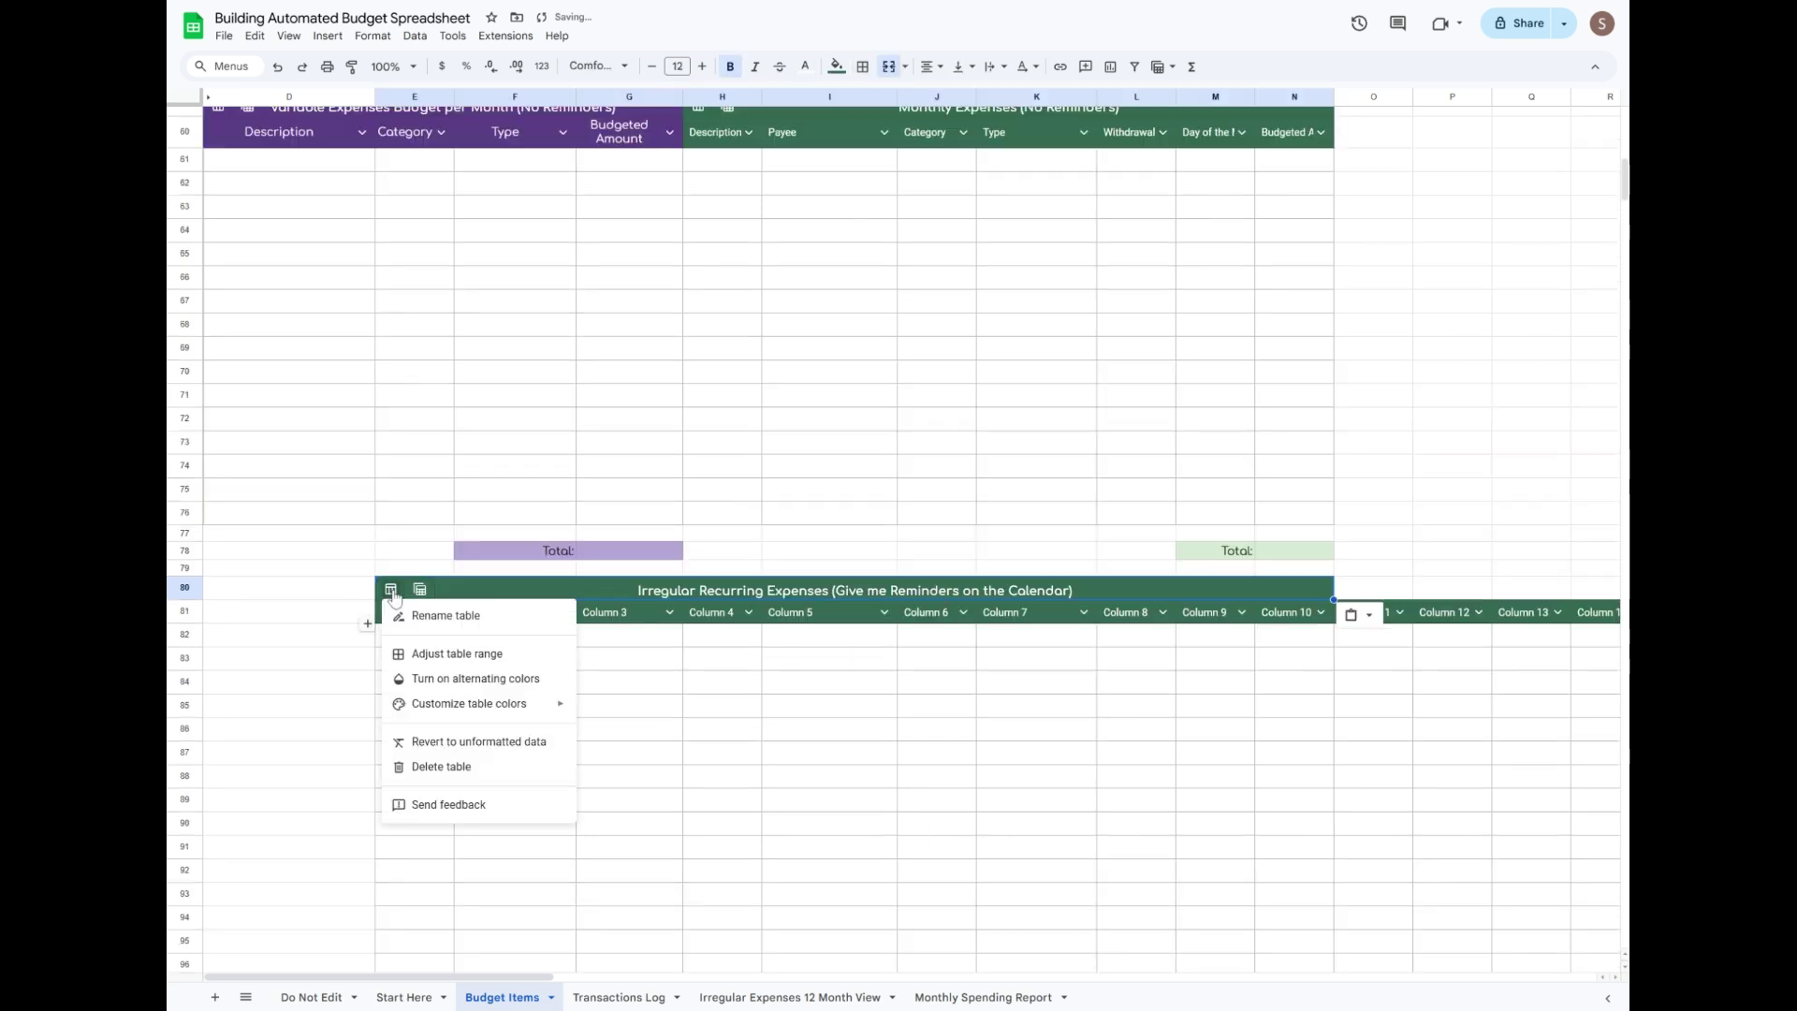
mouse_move(538, 714)
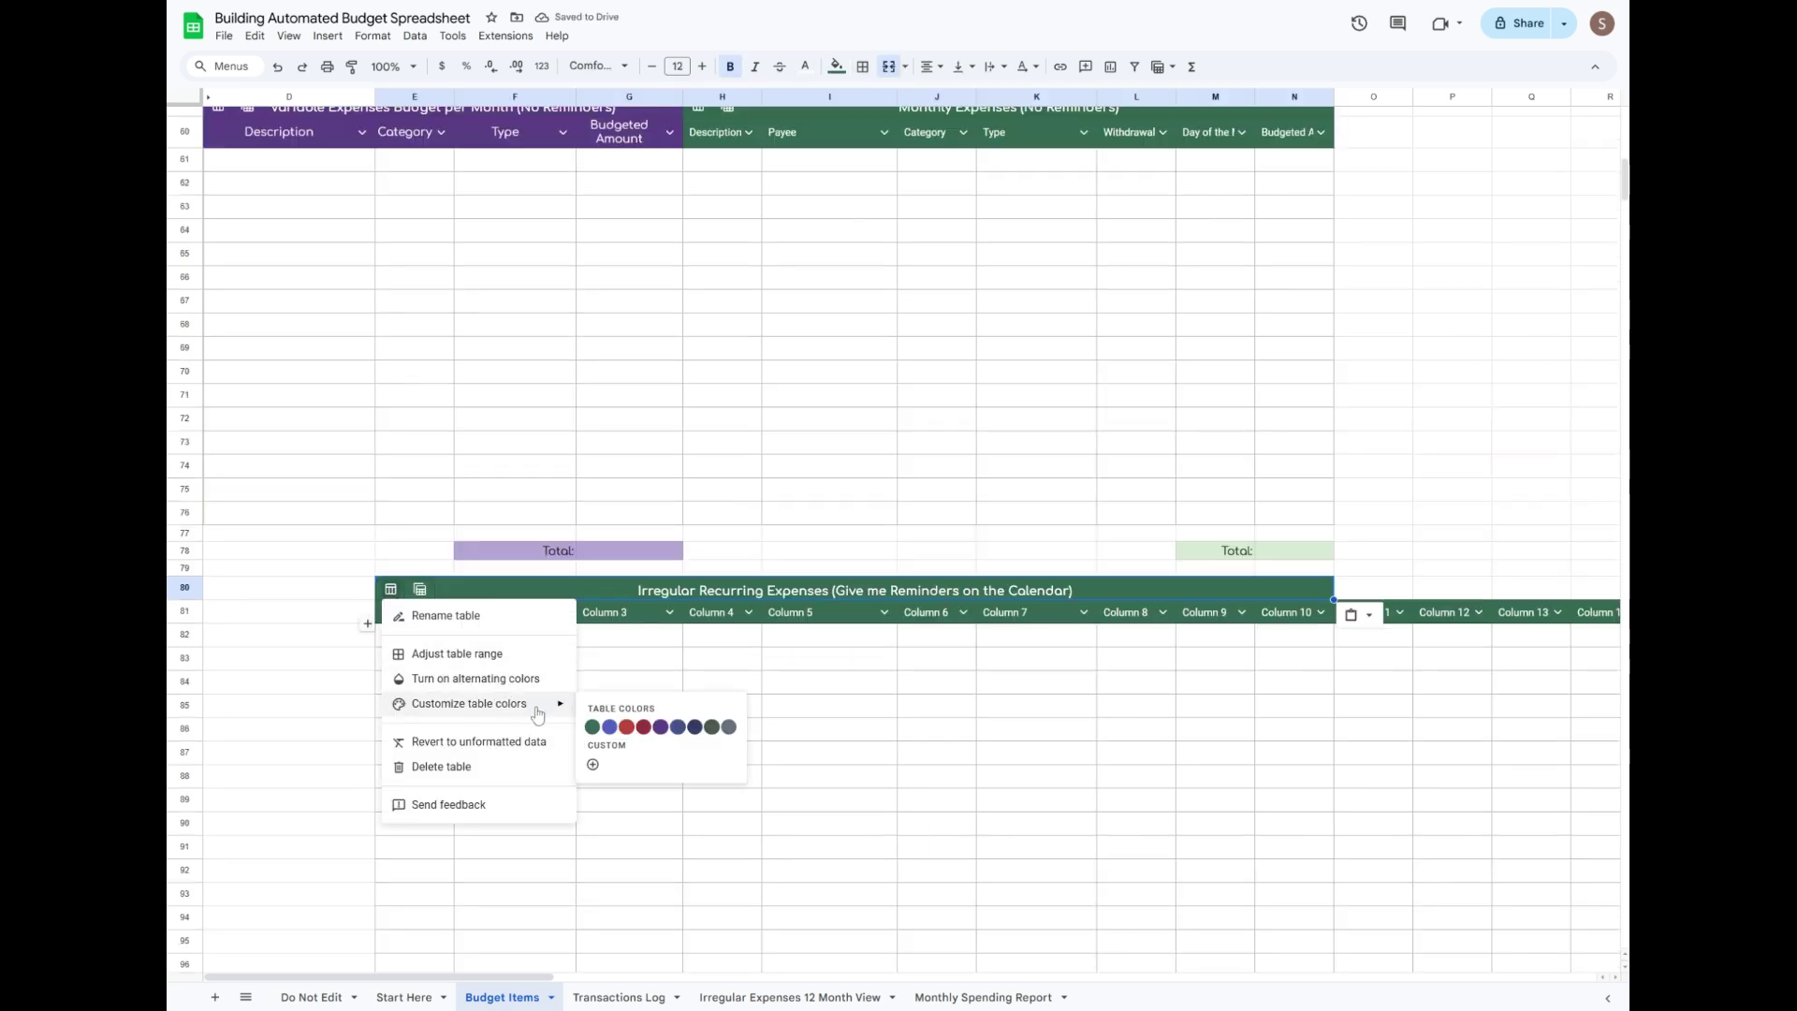
left_click(644, 729)
left_click(837, 67)
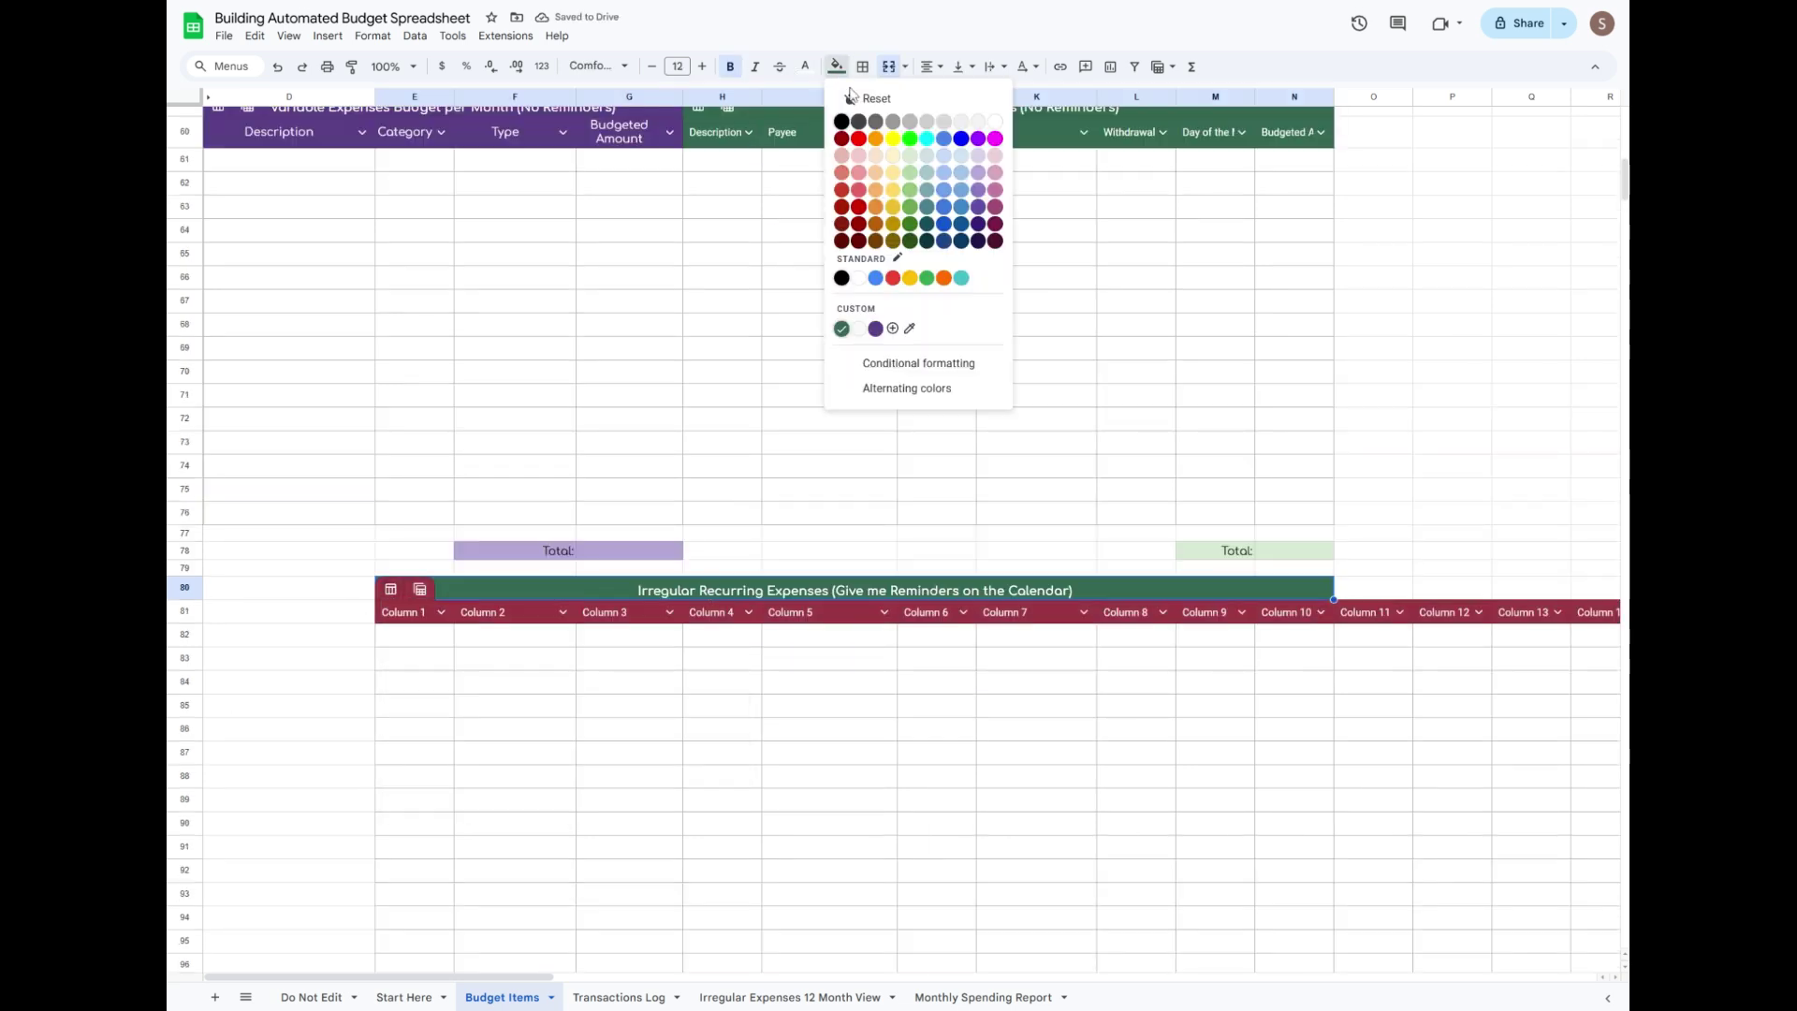
left_click(789, 683)
Enter "Total:" in M100 below the irregular expenses table and fill M100:N100 with light red.
scroll(855, 726, "down", 5)
left_click(1237, 798)
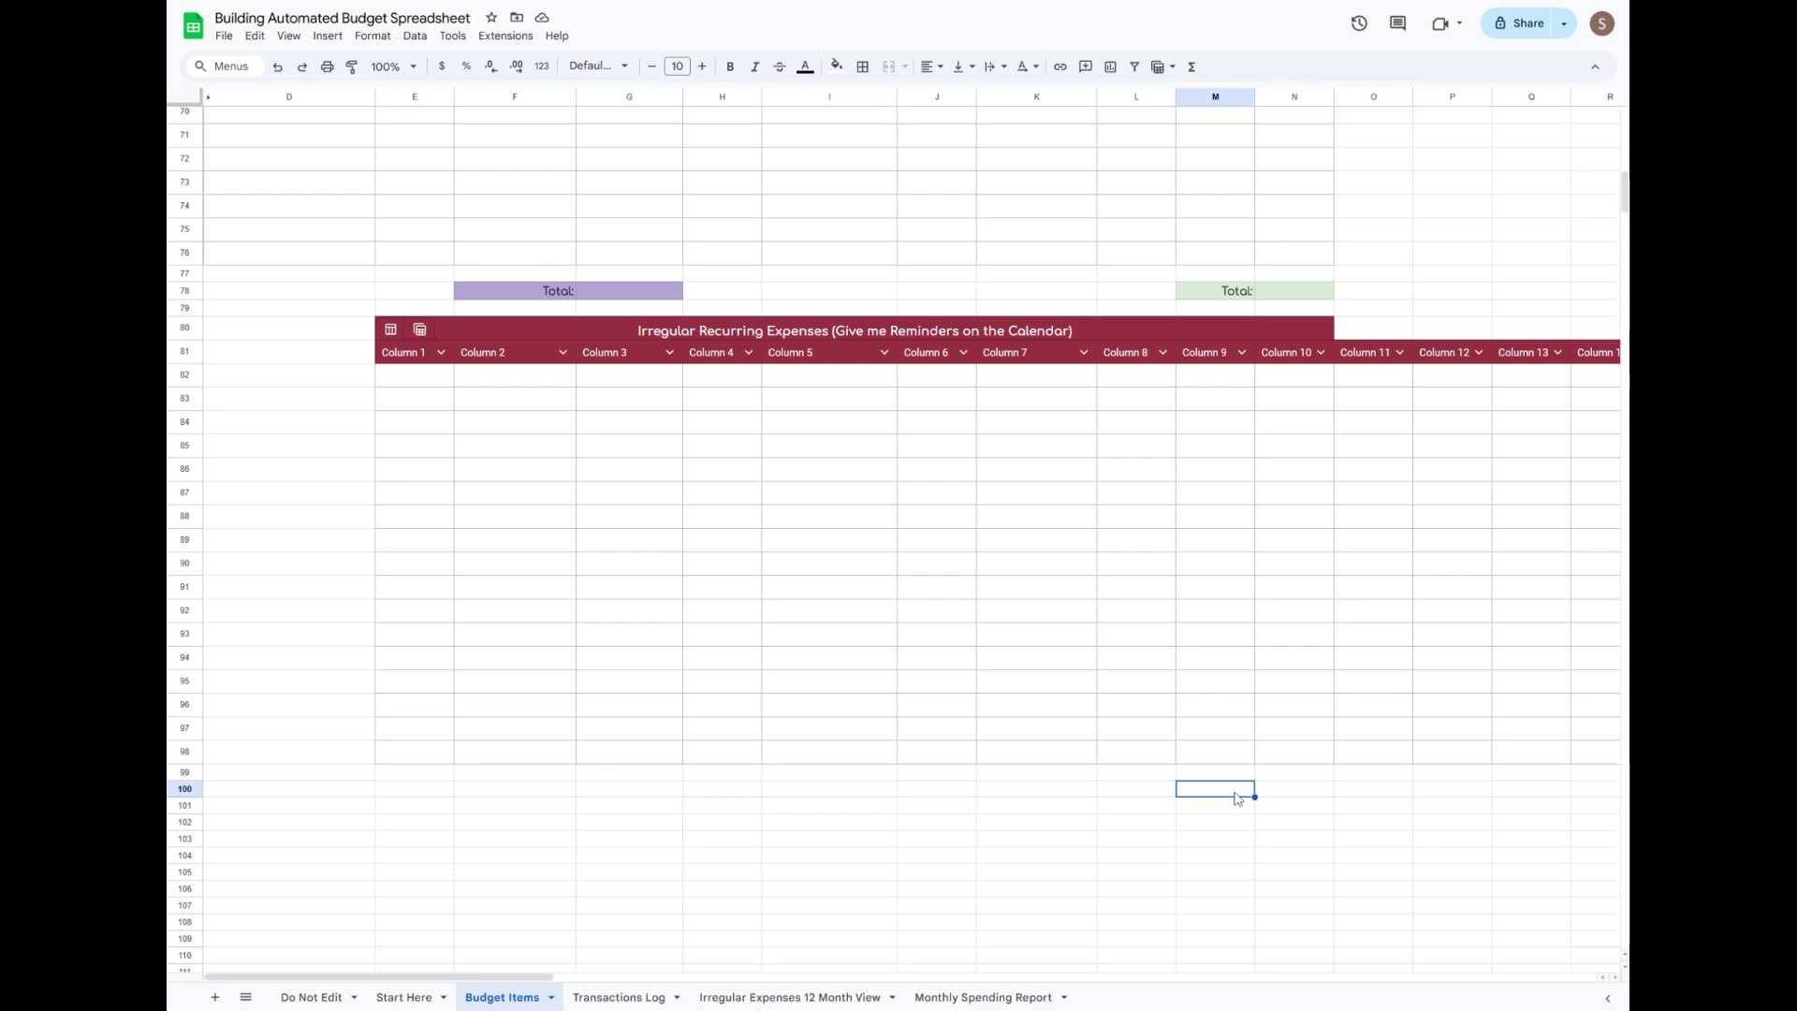
type("Total:")
key("Return")
left_click_drag(1241, 789, 1292, 791)
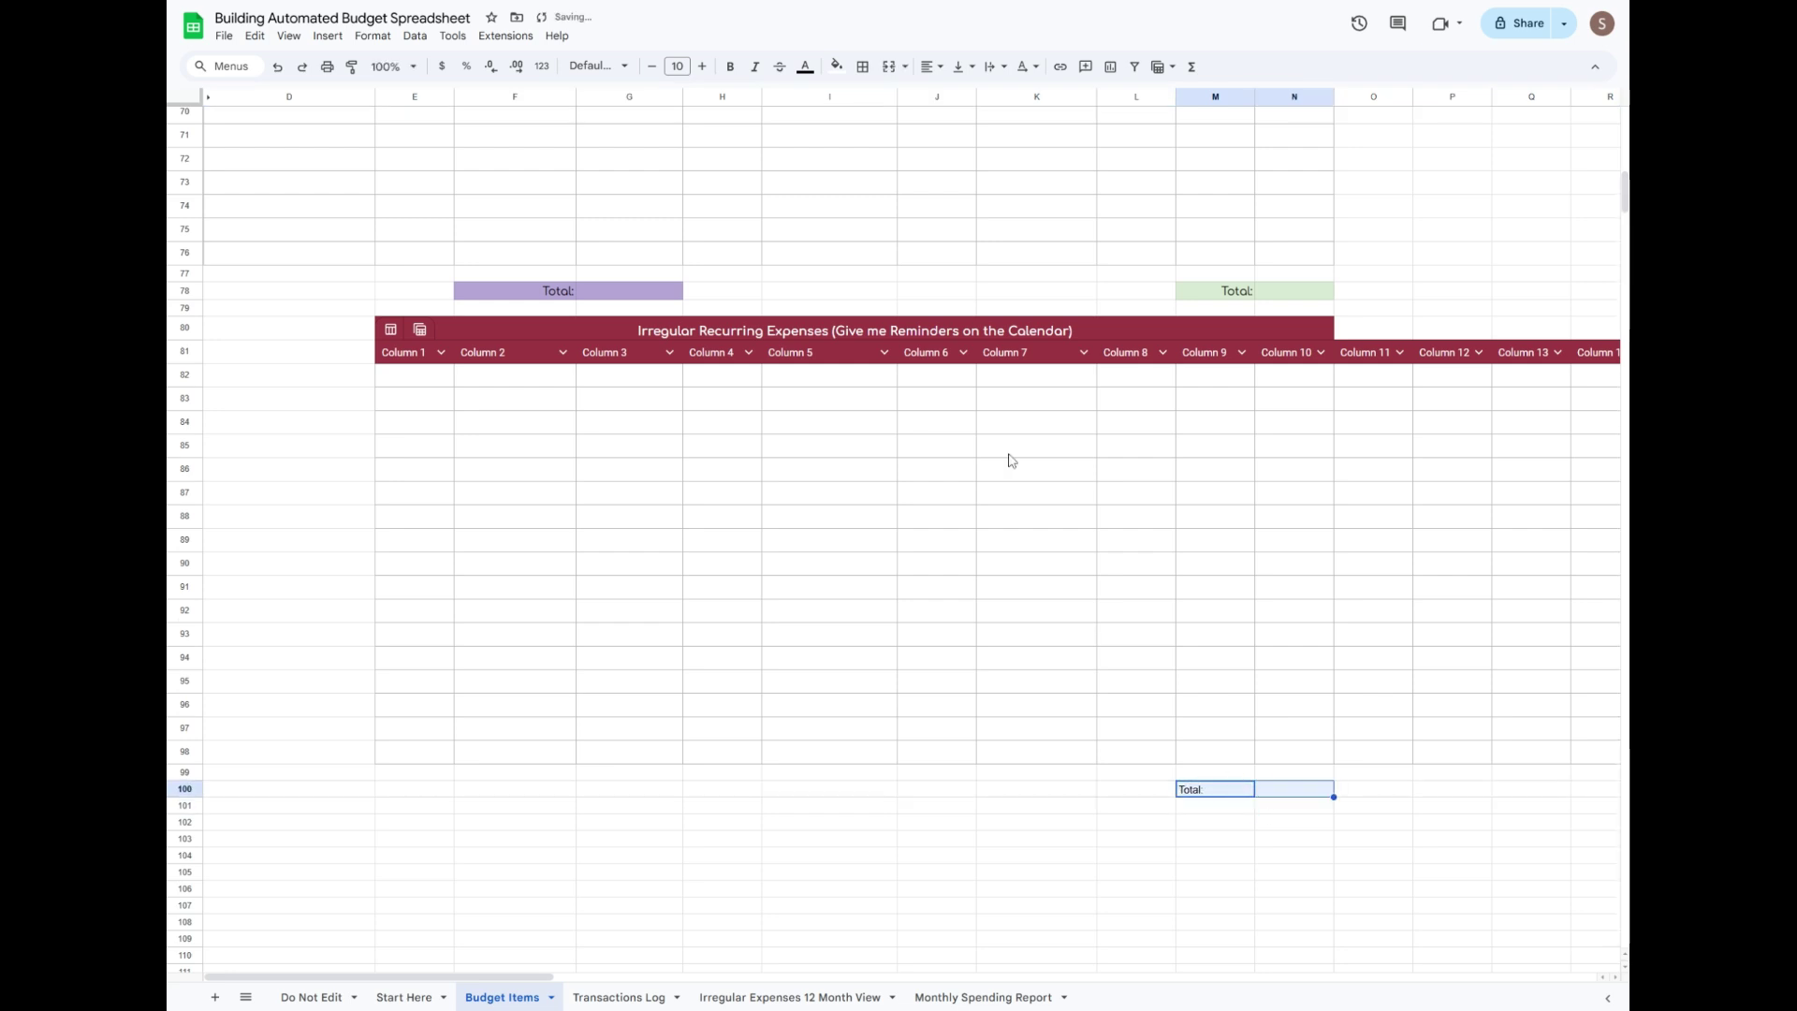
left_click(836, 67)
left_click(858, 155)
Apply the green Total cell's formatting to M100 and give M100 the light red fill again.
left_click(1236, 292)
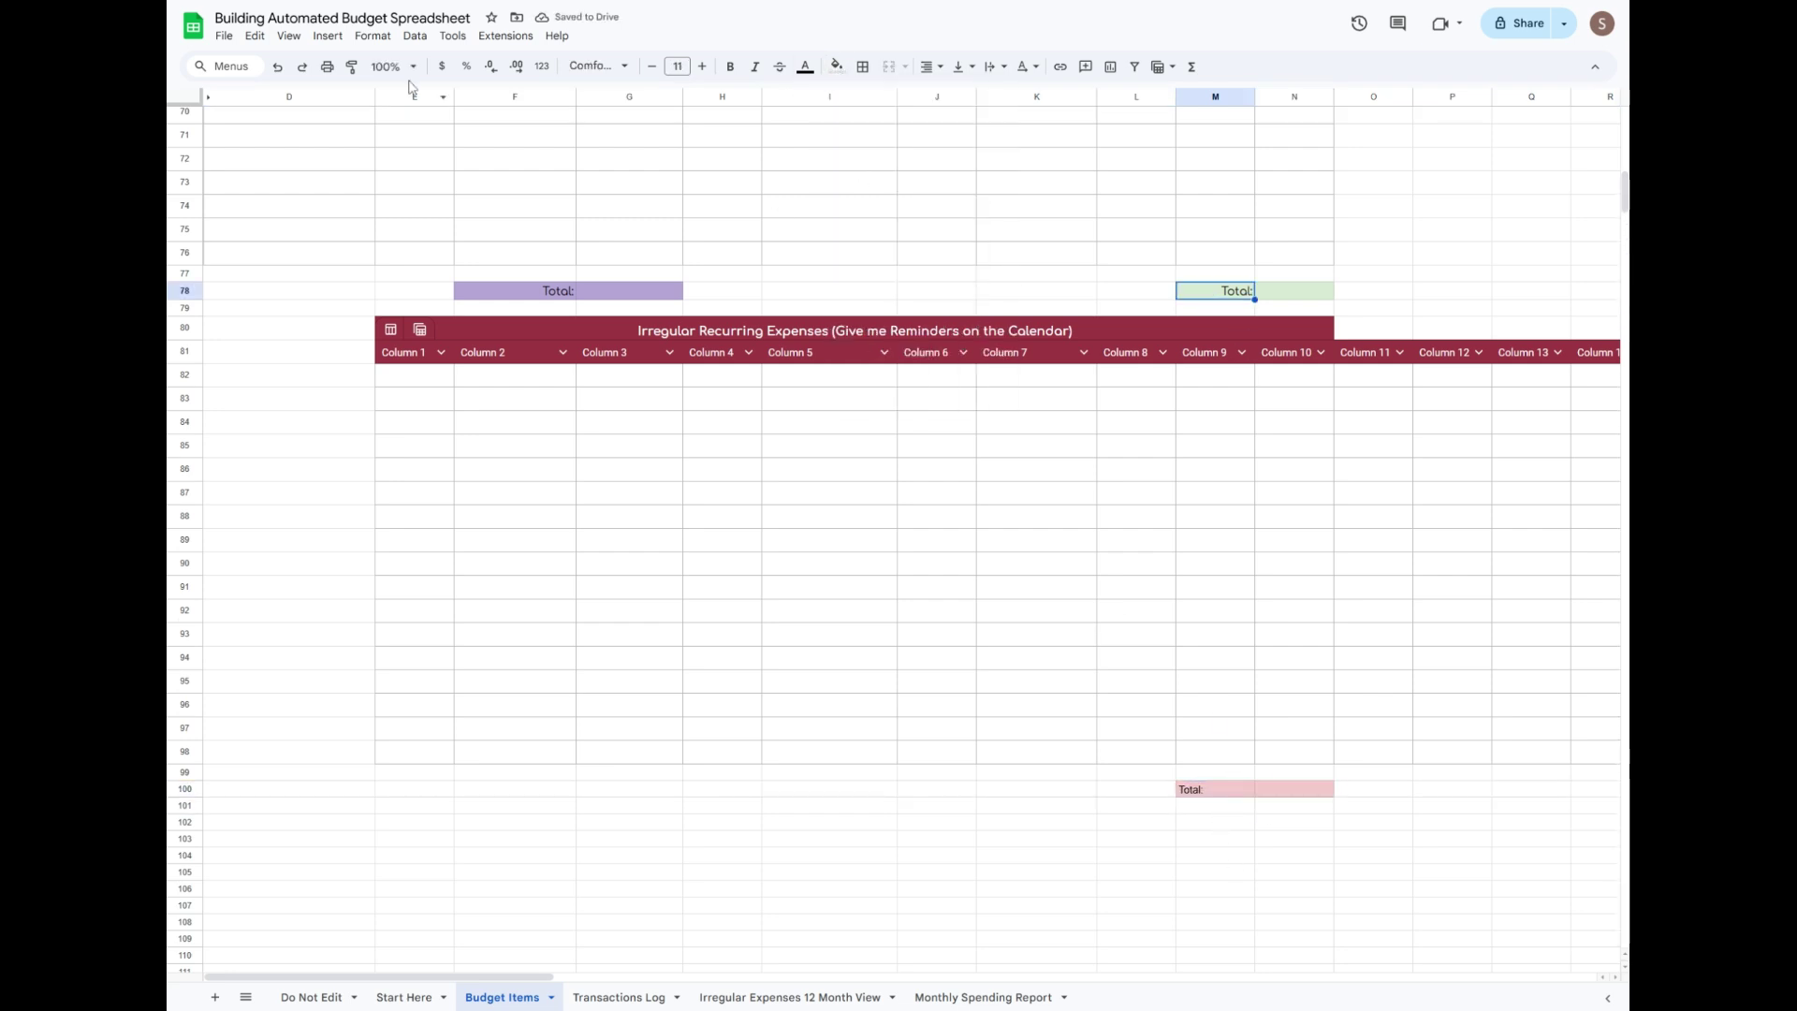
key("ctrl+c")
left_click(1235, 790)
key("ctrl+v")
left_click(837, 66)
left_click(858, 156)
left_click(1452, 807)
Fill the irregular expenses table's body from Column 10 through Column 66, N82:BR98, with light red.
scroll(1436, 839, "down", 3)
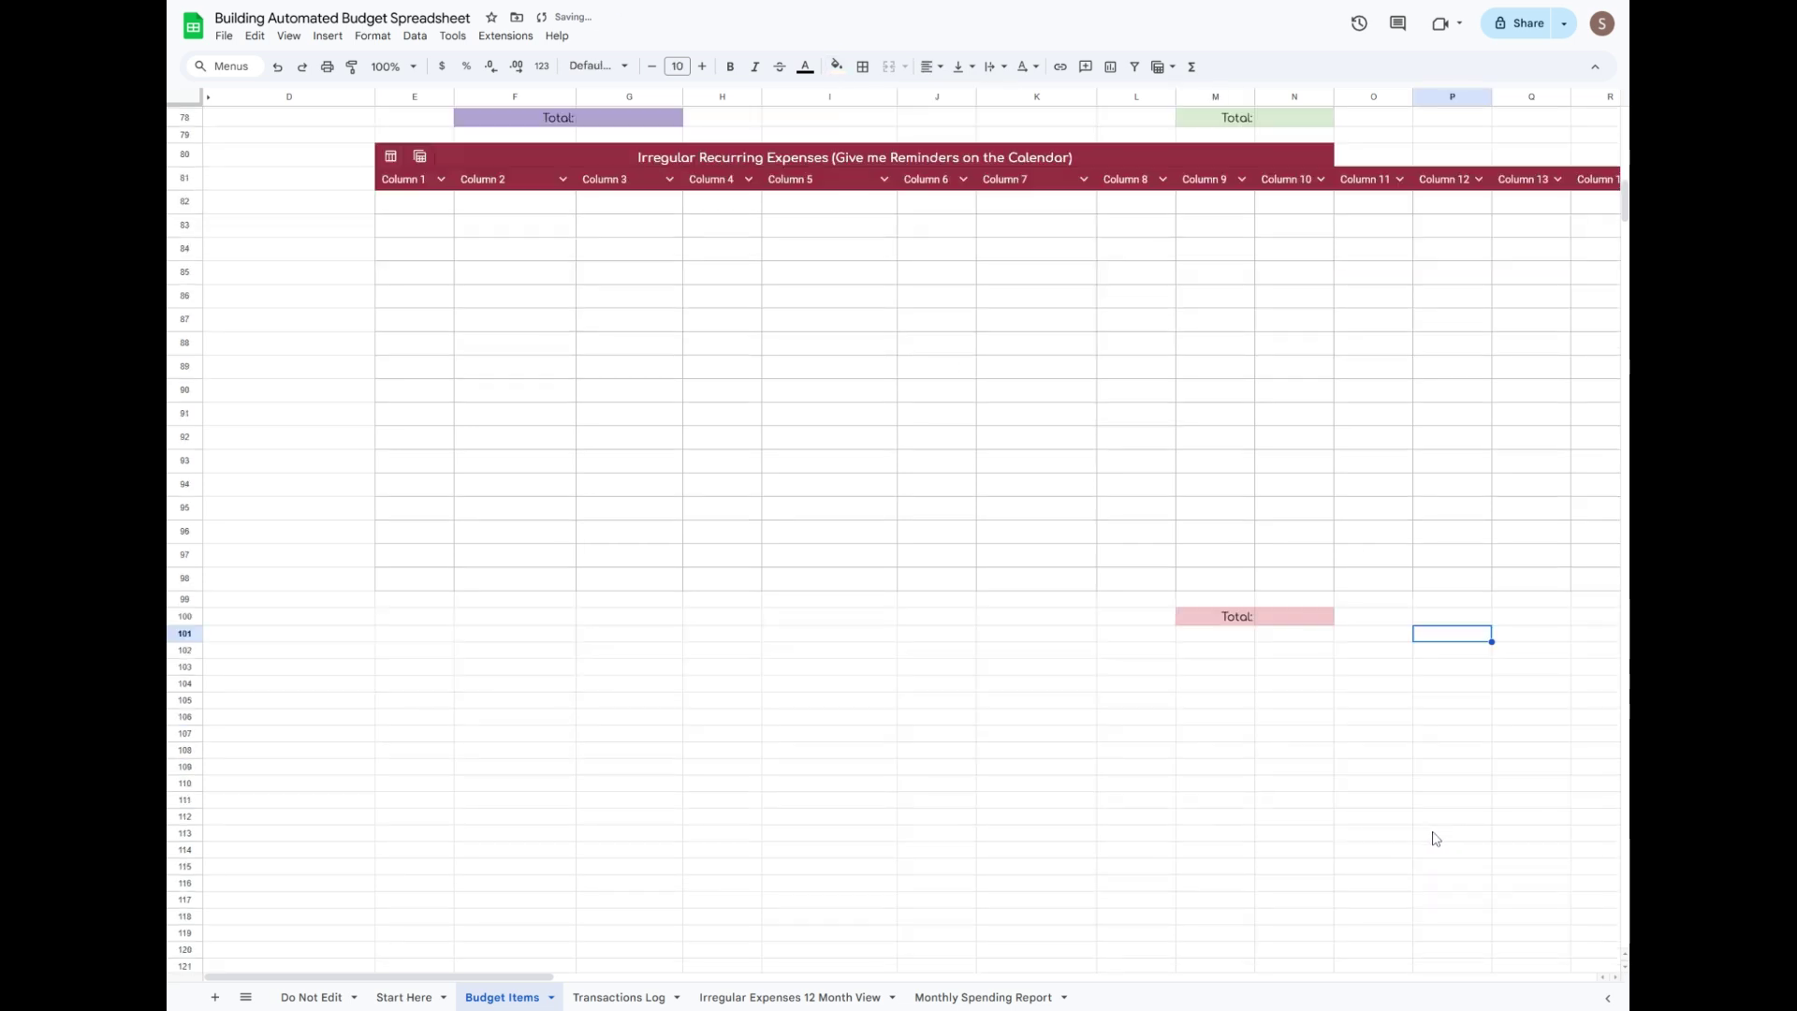
left_click(1297, 211)
left_click_drag(543, 976, 1579, 929)
left_click(1499, 580, "shift")
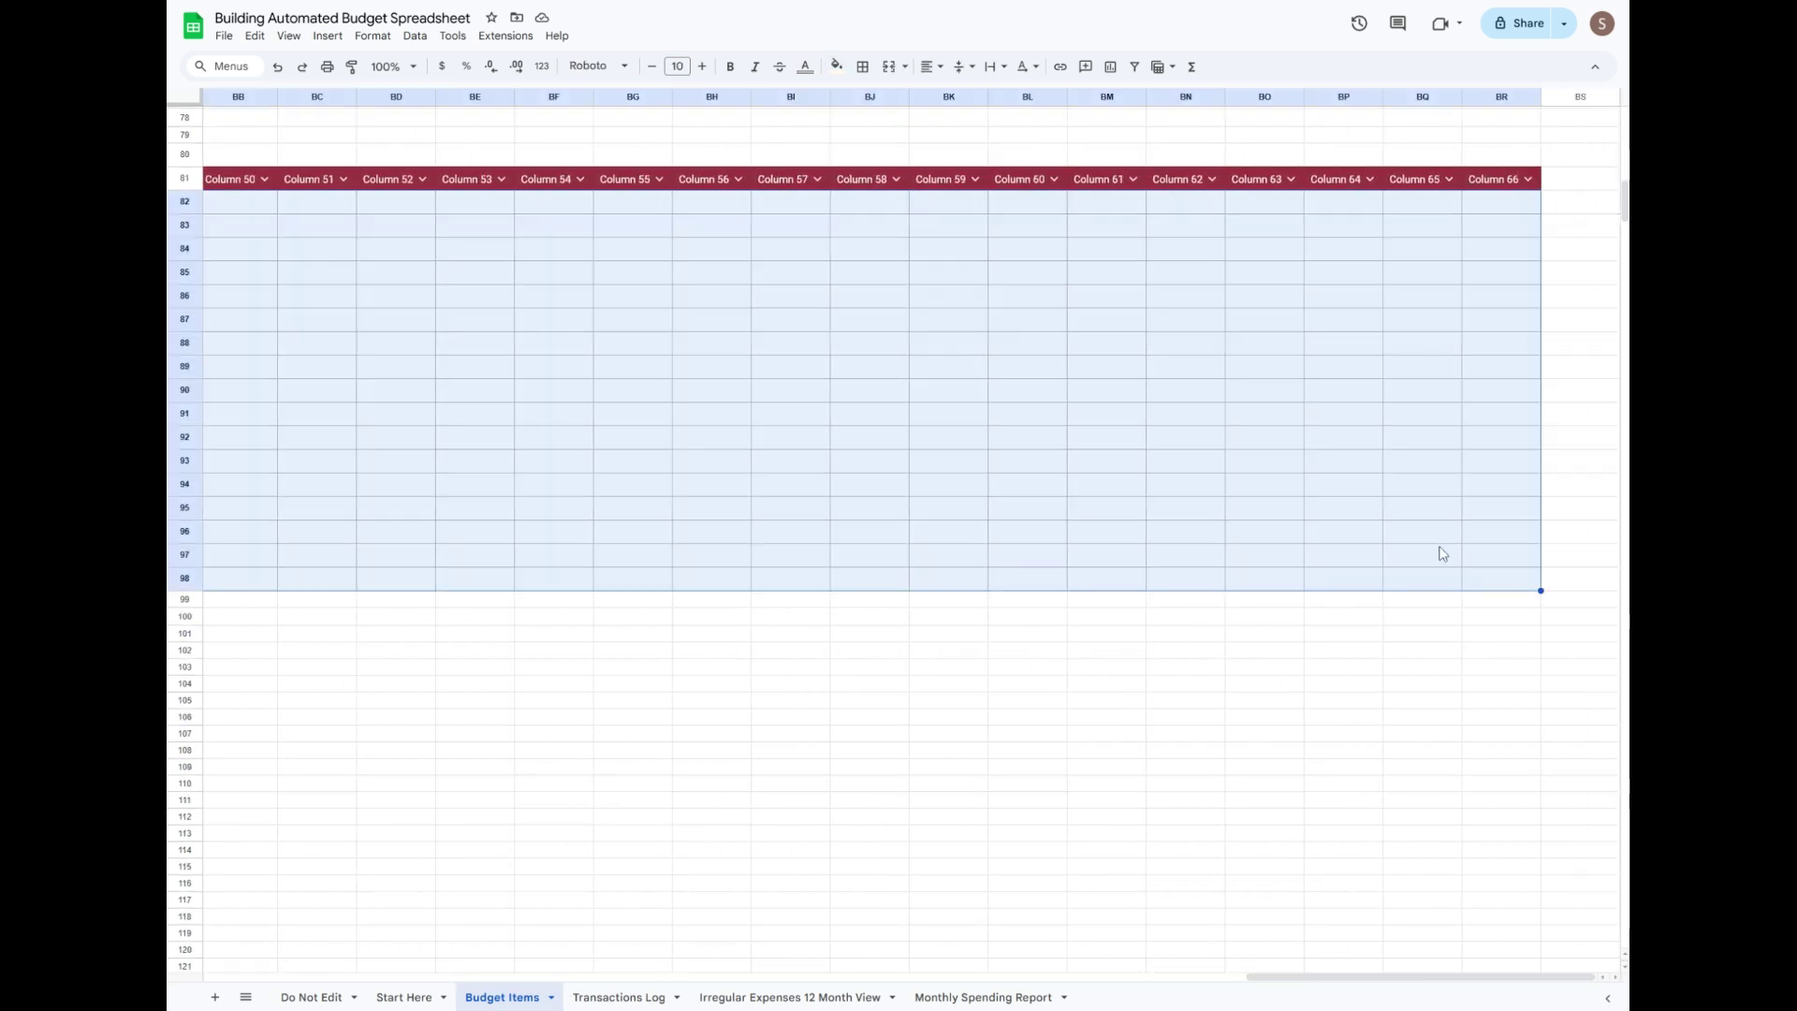
left_click(836, 67)
left_click(861, 159)
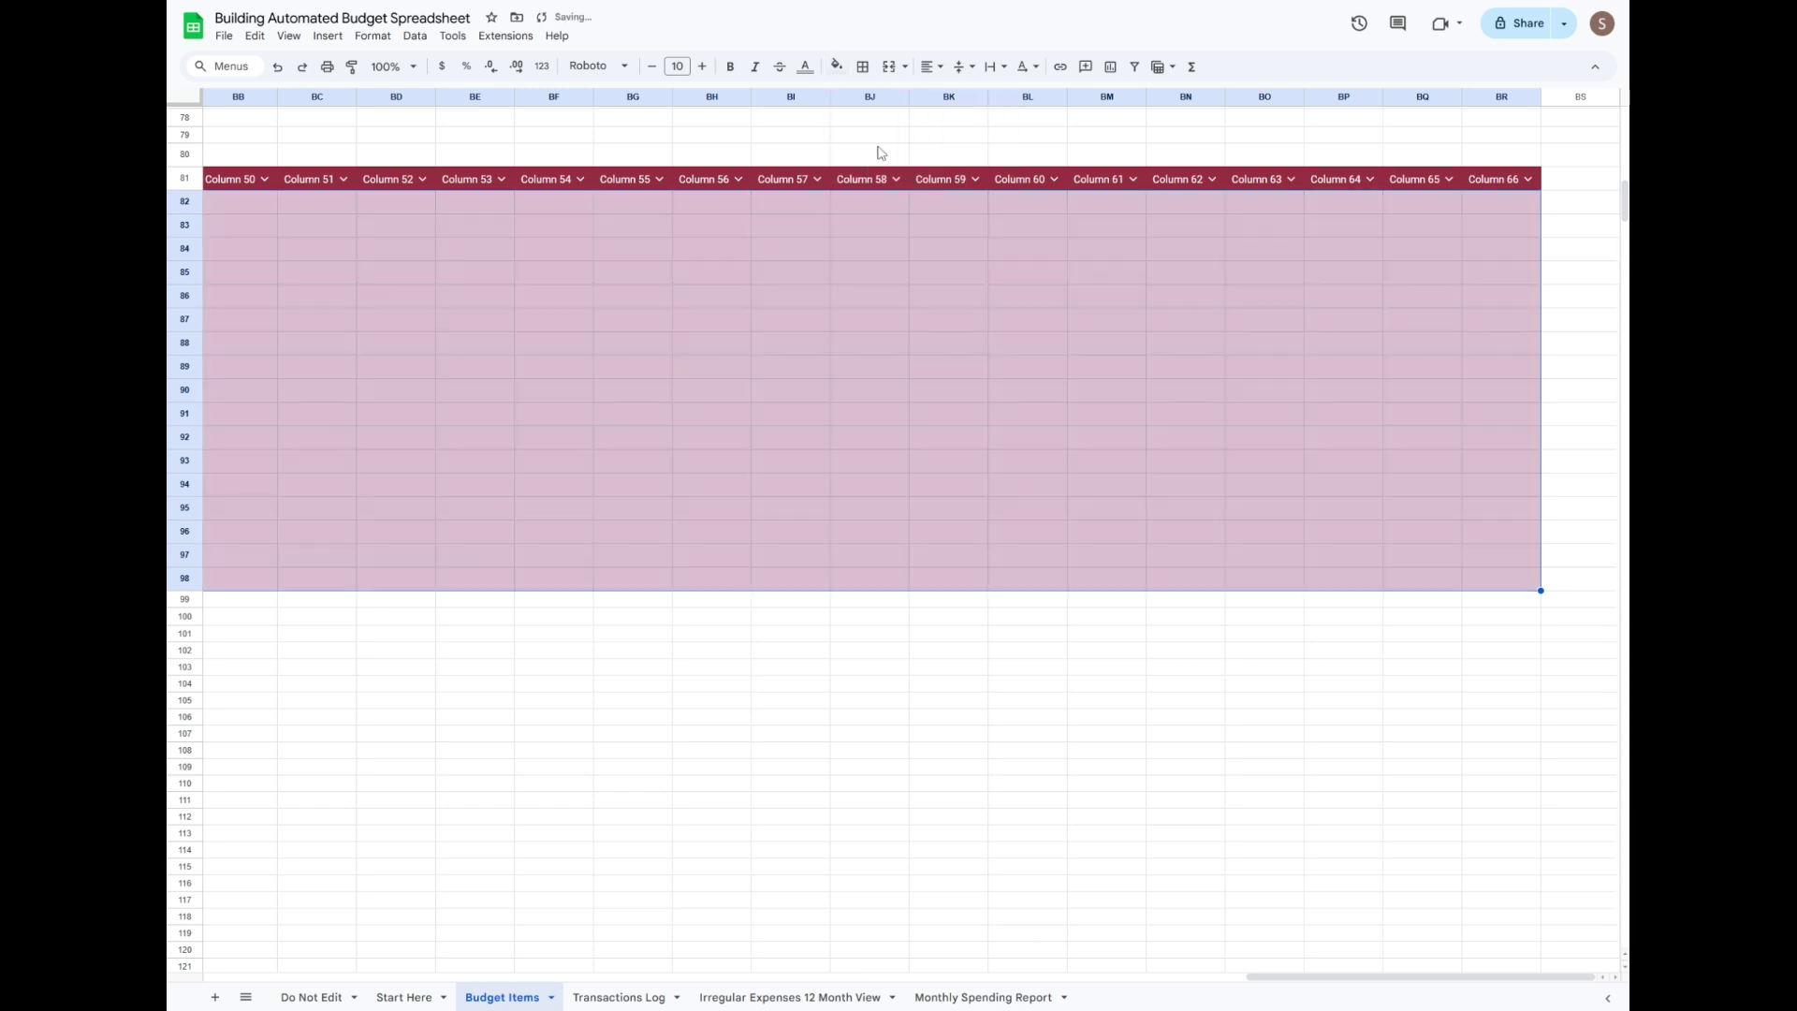
left_click_drag(1283, 978, 247, 997)
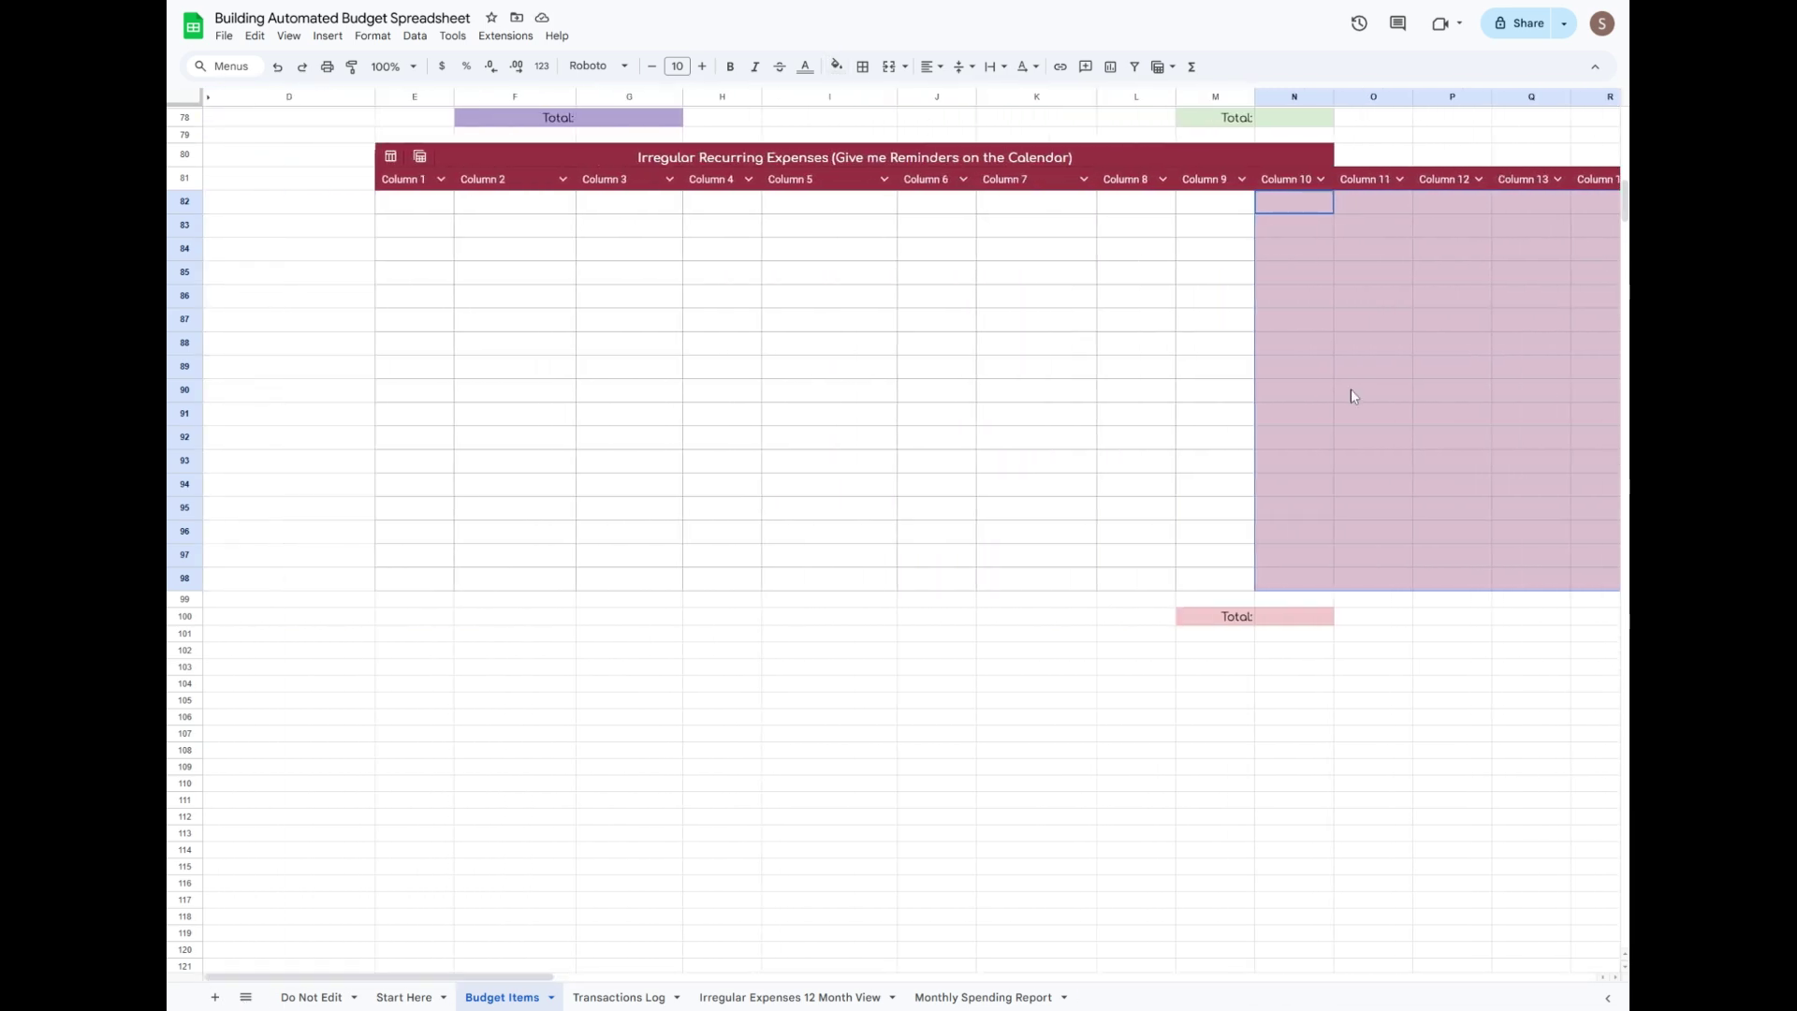
Delete the surplus bottom rows of the irregular expenses table so that it ends at row 87.
left_click(1136, 578)
left_click_drag(184, 577, 184, 412)
right_click(184, 413)
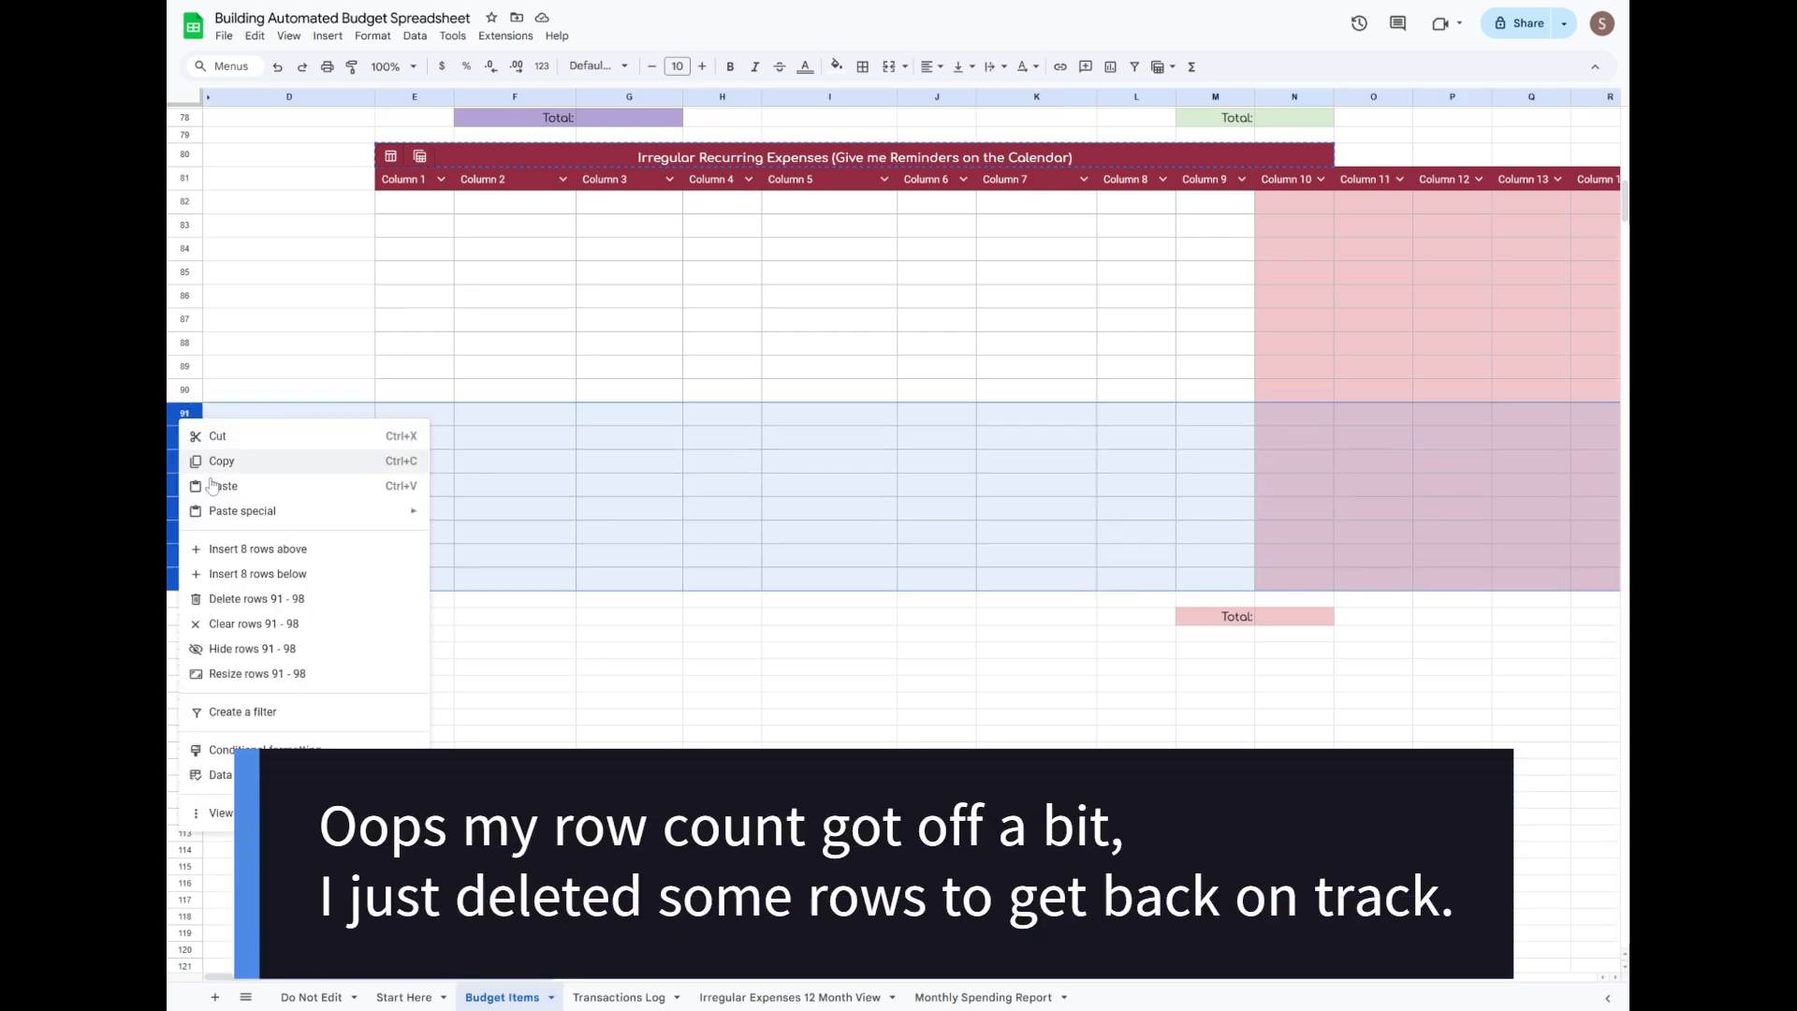
left_click(261, 600)
Paste the copied title bar into E91:N91 and change its text to "Autoships (No Reminders)".
key("ctrl+v")
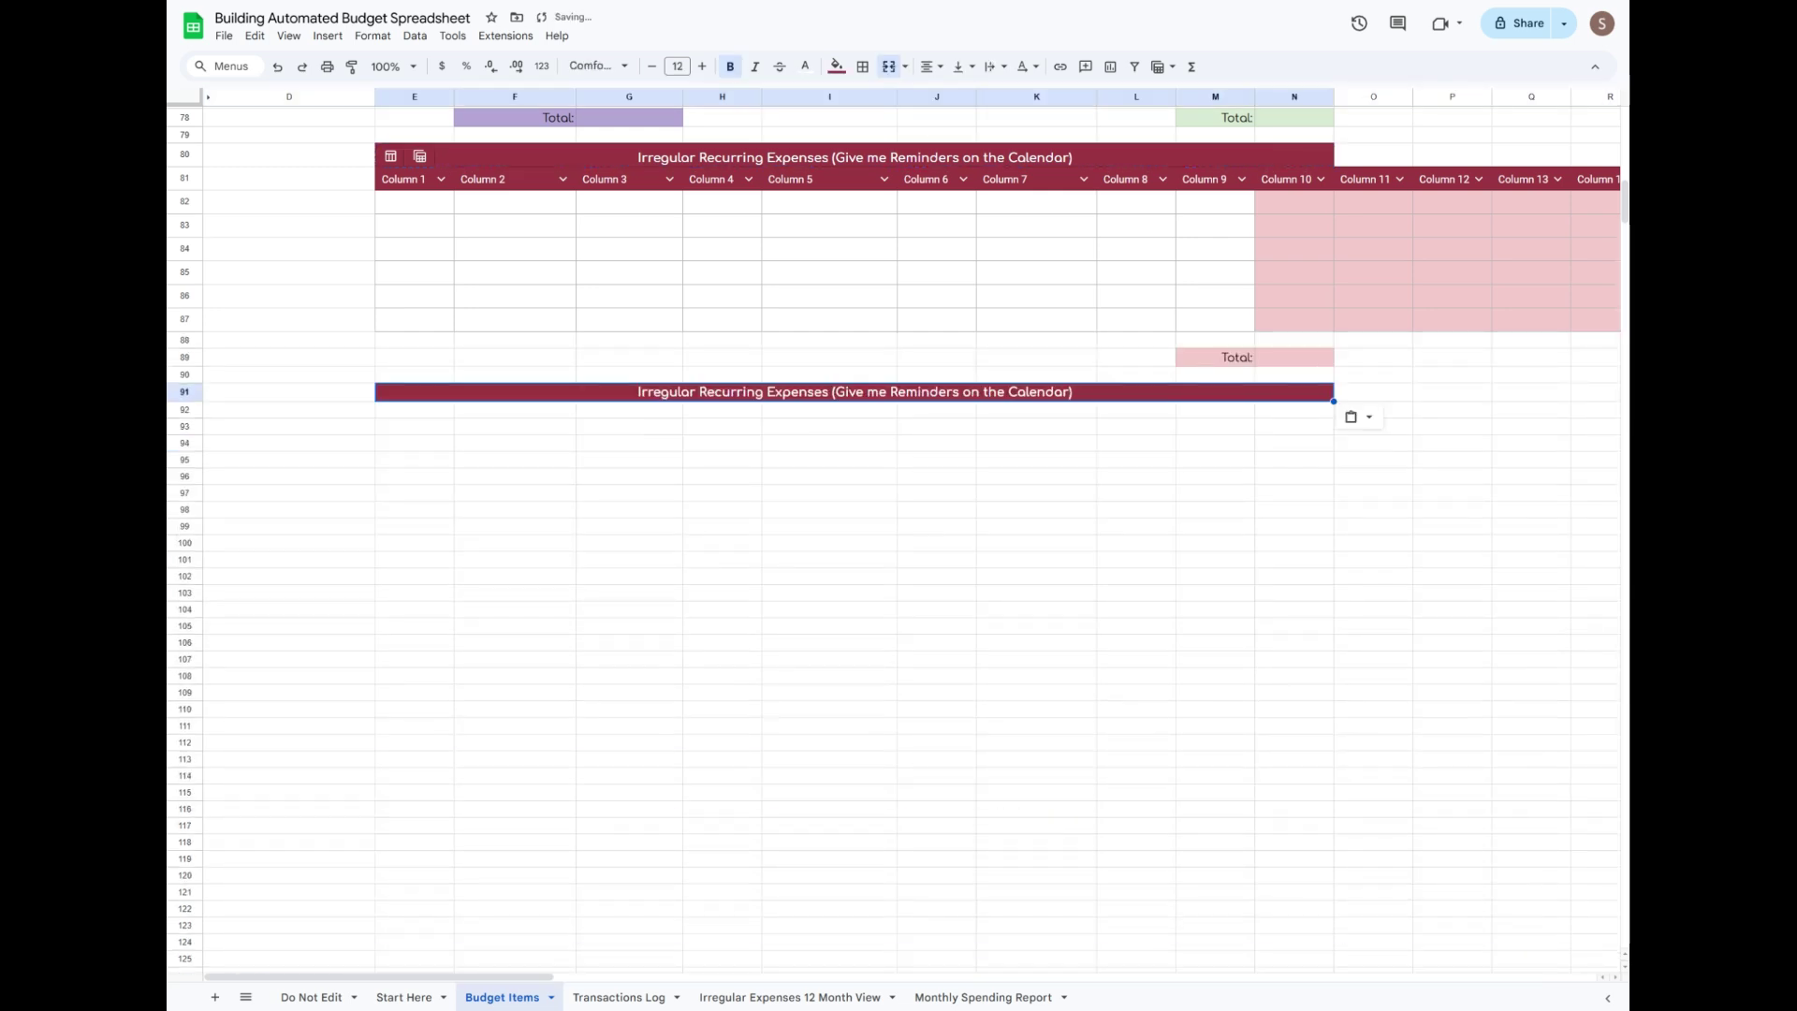
key("Return")
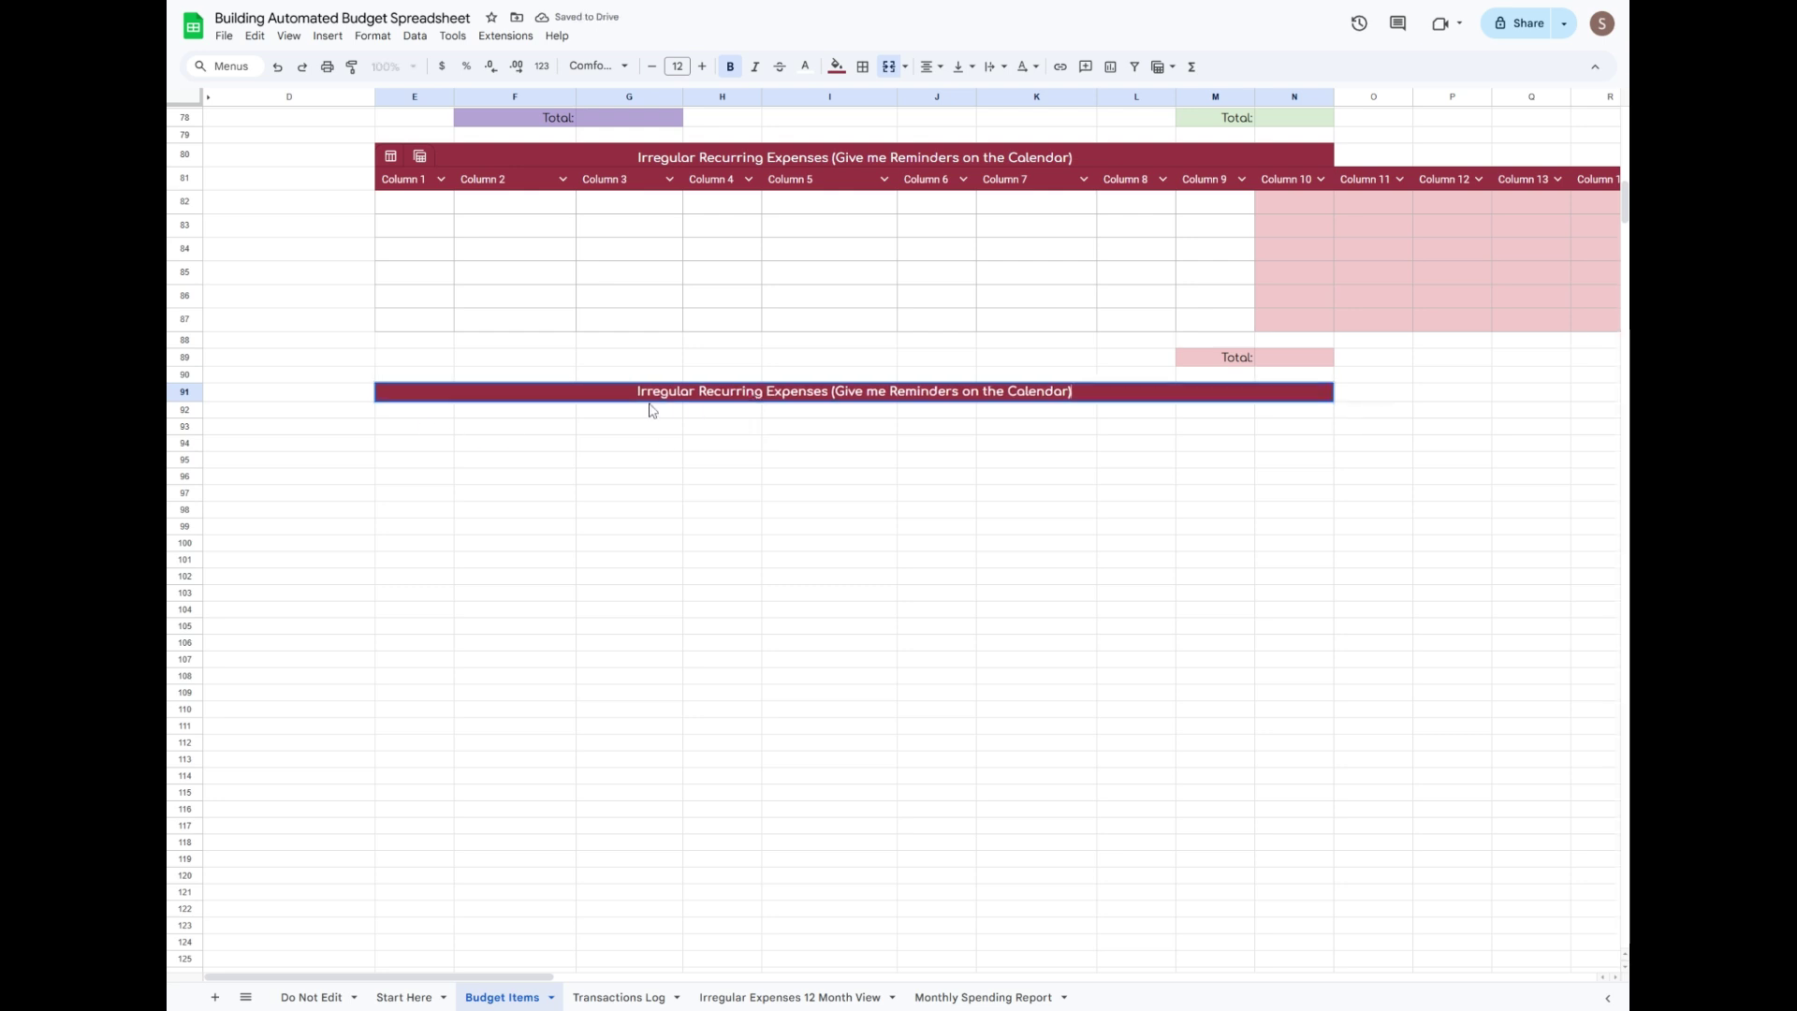
key("shift+End")
type("Autoships (No ")
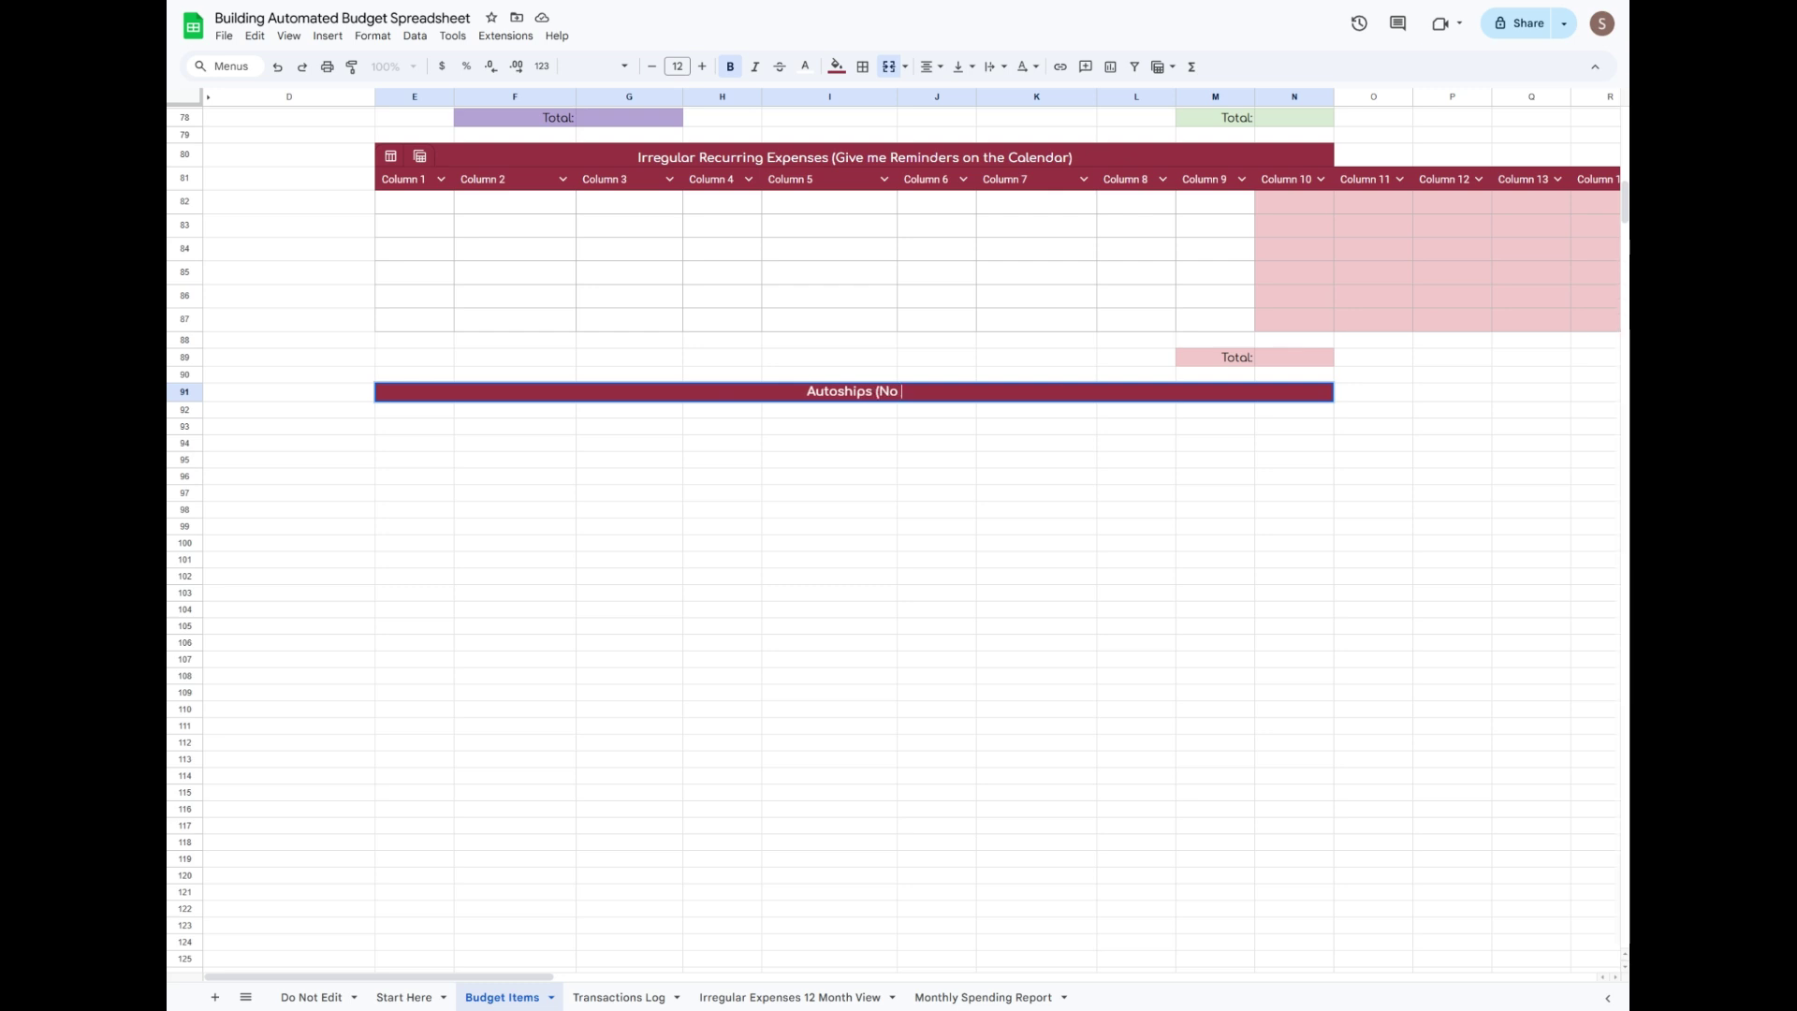
type("Reminders)")
key("Return")
Convert E92:BR98 to a table and delete the blank row inserted between it and the Autoships title bar.
scroll(1491, 726, "right", 20)
left_click(1489, 714, "shift")
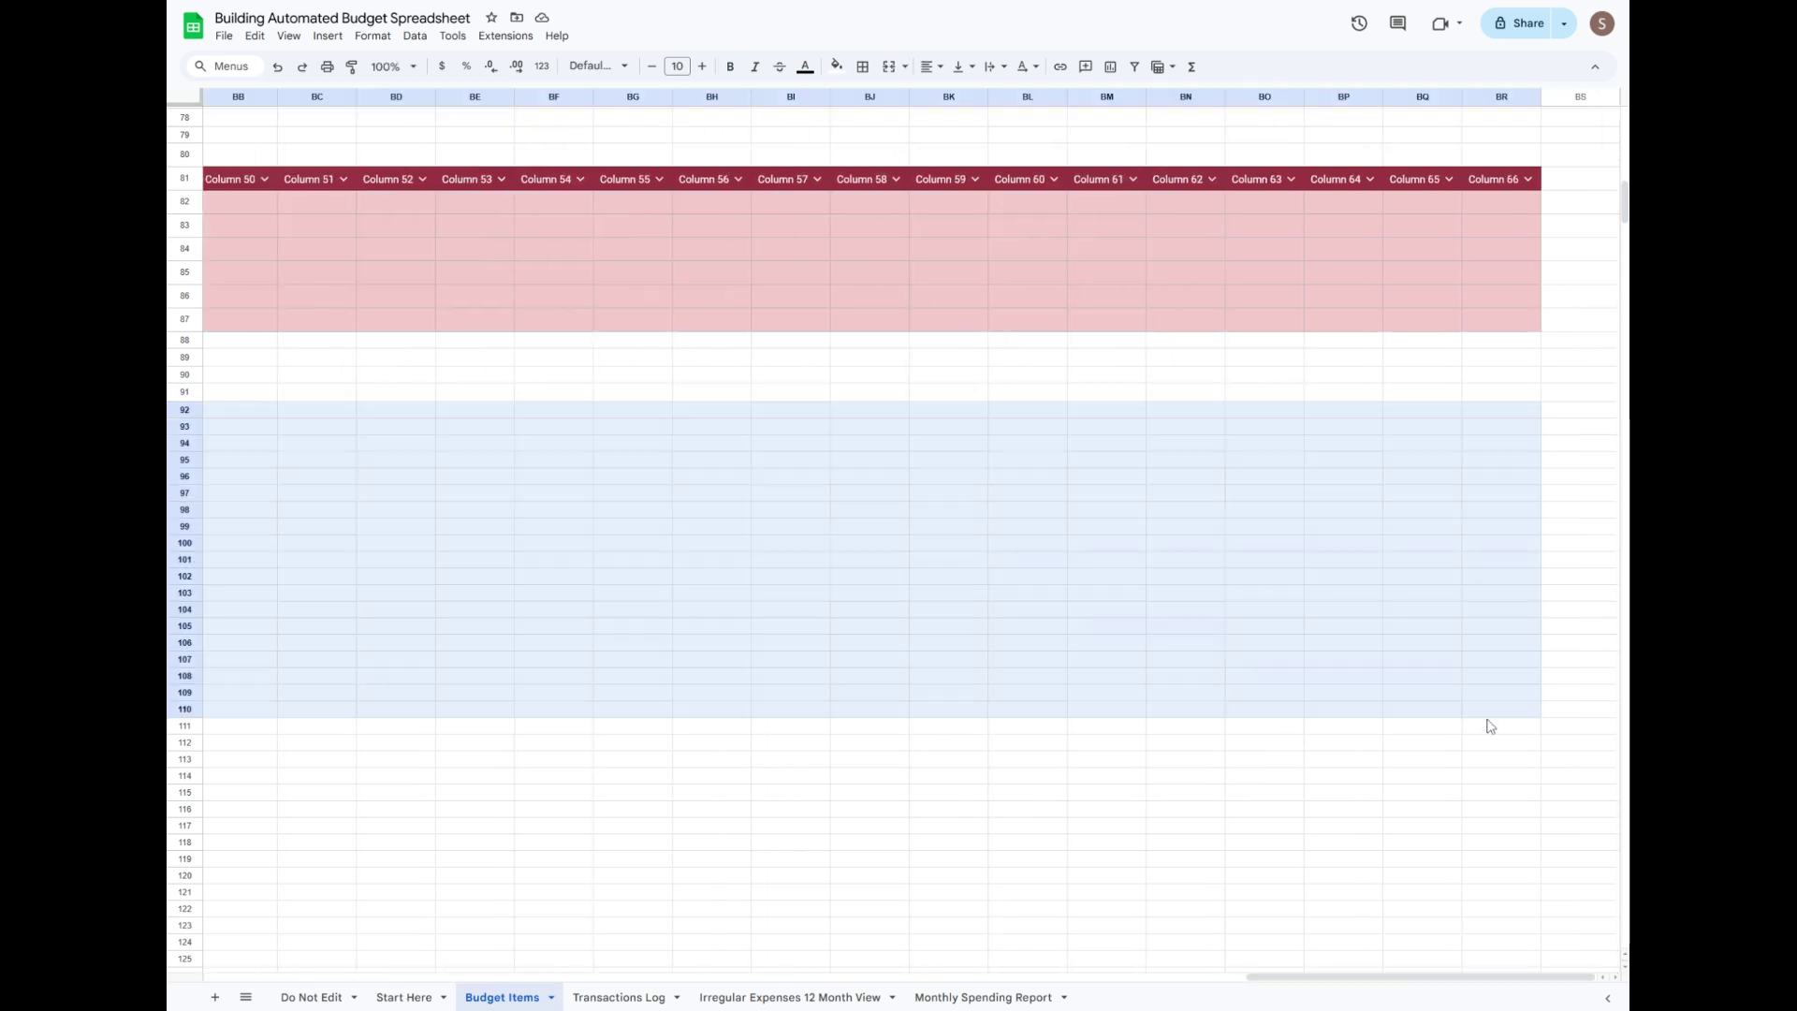
left_click(1505, 493, "shift")
left_click(1506, 510, "shift")
left_click_drag(1430, 977, 388, 982)
right_click(713, 458)
left_click(797, 765)
right_click(189, 414)
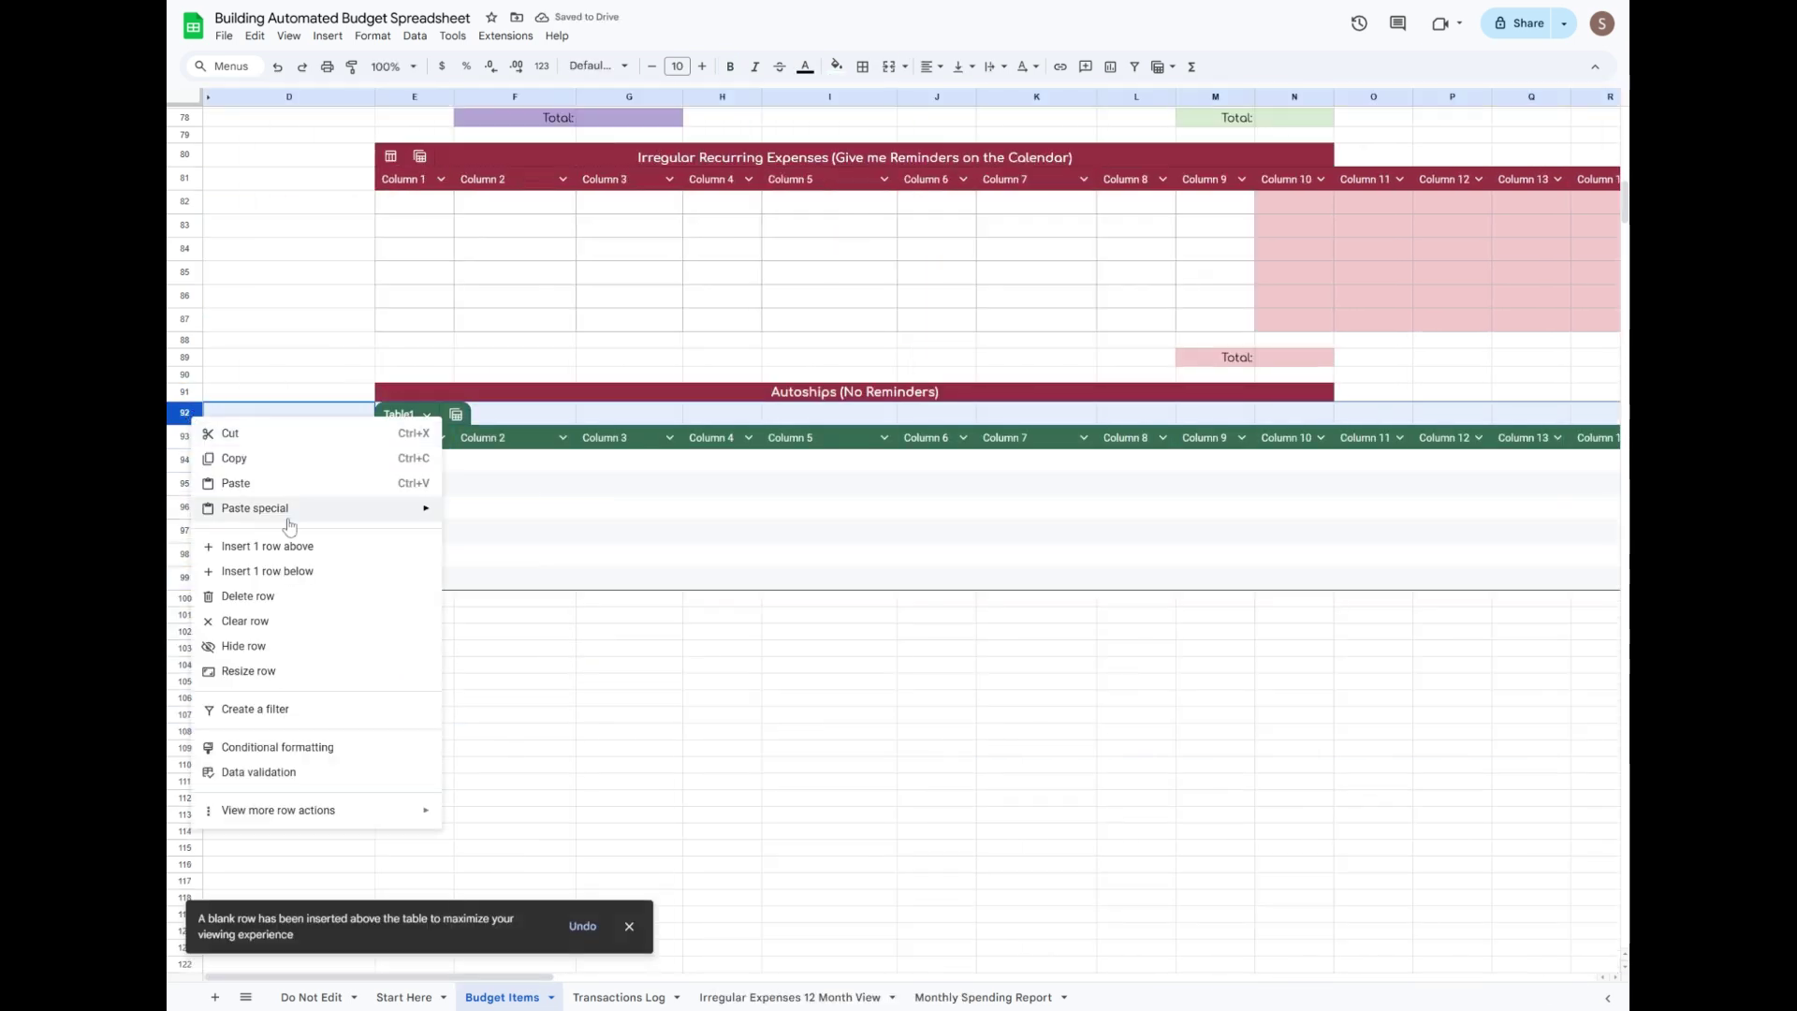
left_click(248, 596)
left_click(936, 580)
Turn off the Autoships table's alternating colors and apply all borders to its body, E93:BR98.
left_click(390, 396)
left_click(496, 486)
left_click(430, 444)
left_click_drag(519, 977, 1561, 977)
left_click(1501, 558, "shift")
left_click(862, 66)
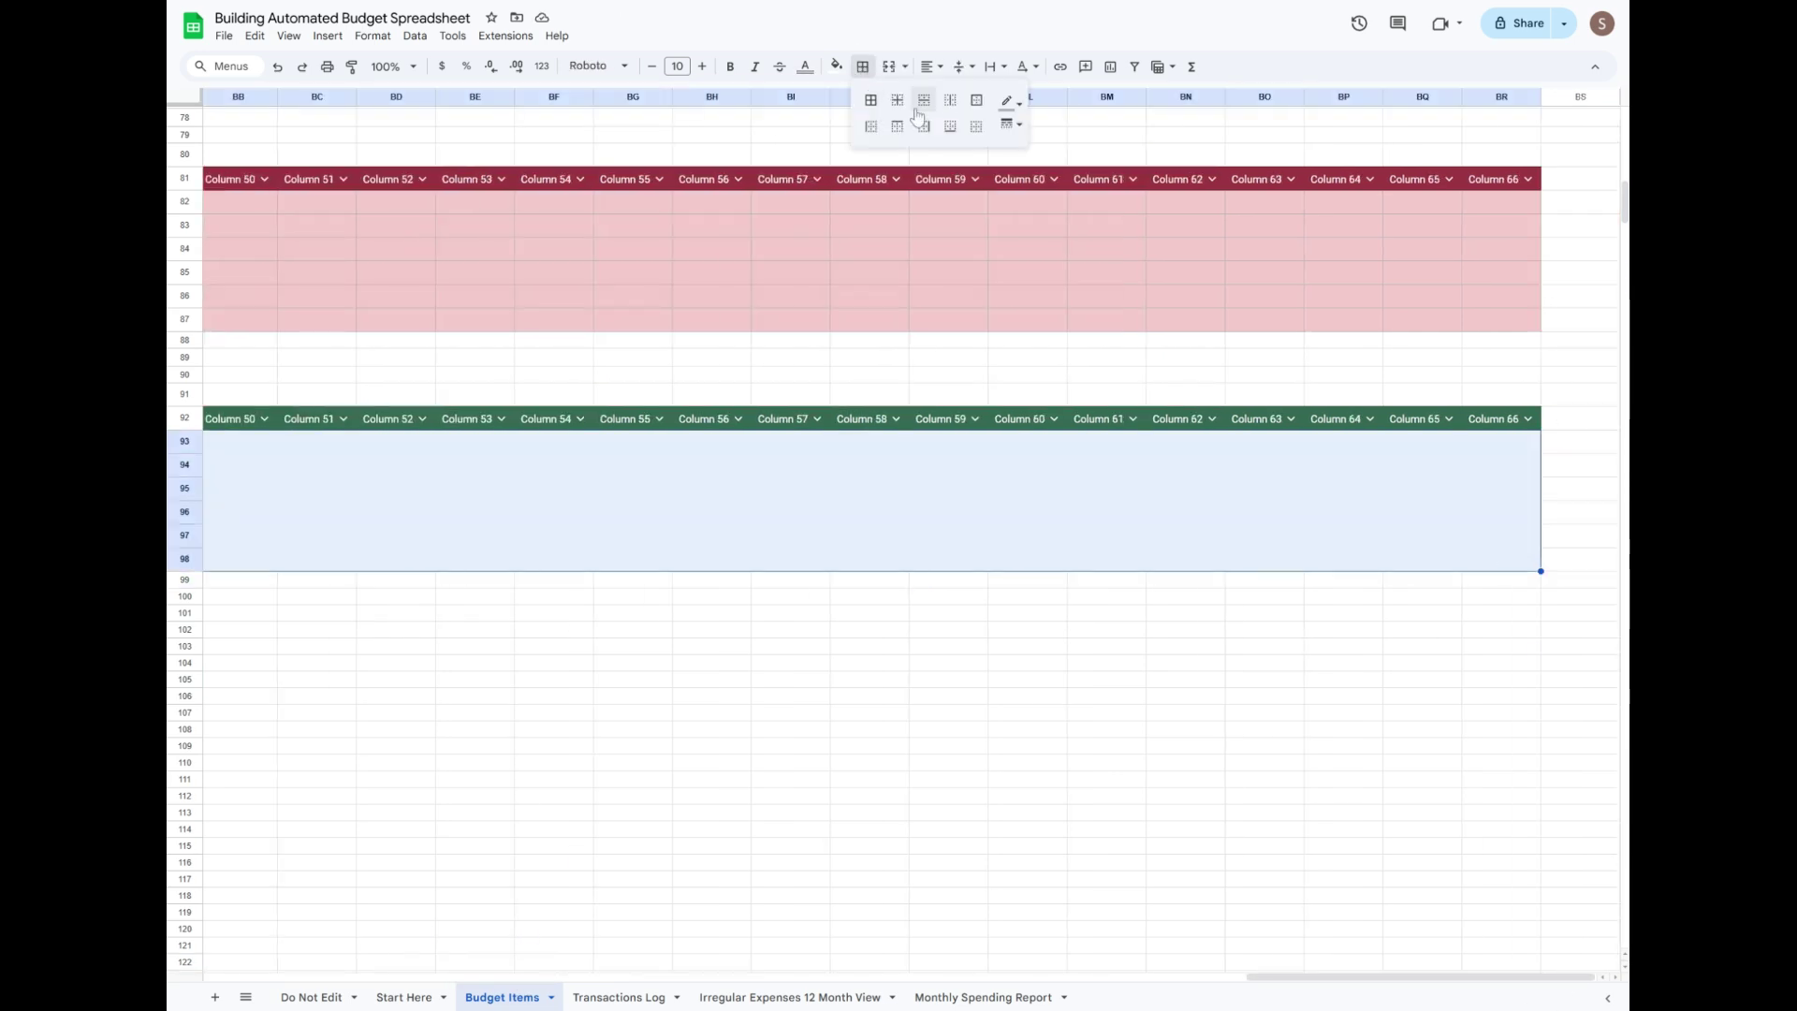
left_click(871, 100)
left_click(1107, 535)
Set the Autoships table's color to a custom orange.
left_click_drag(1419, 978, 379, 977)
left_click(391, 396)
mouse_move(475, 515)
left_click(593, 570)
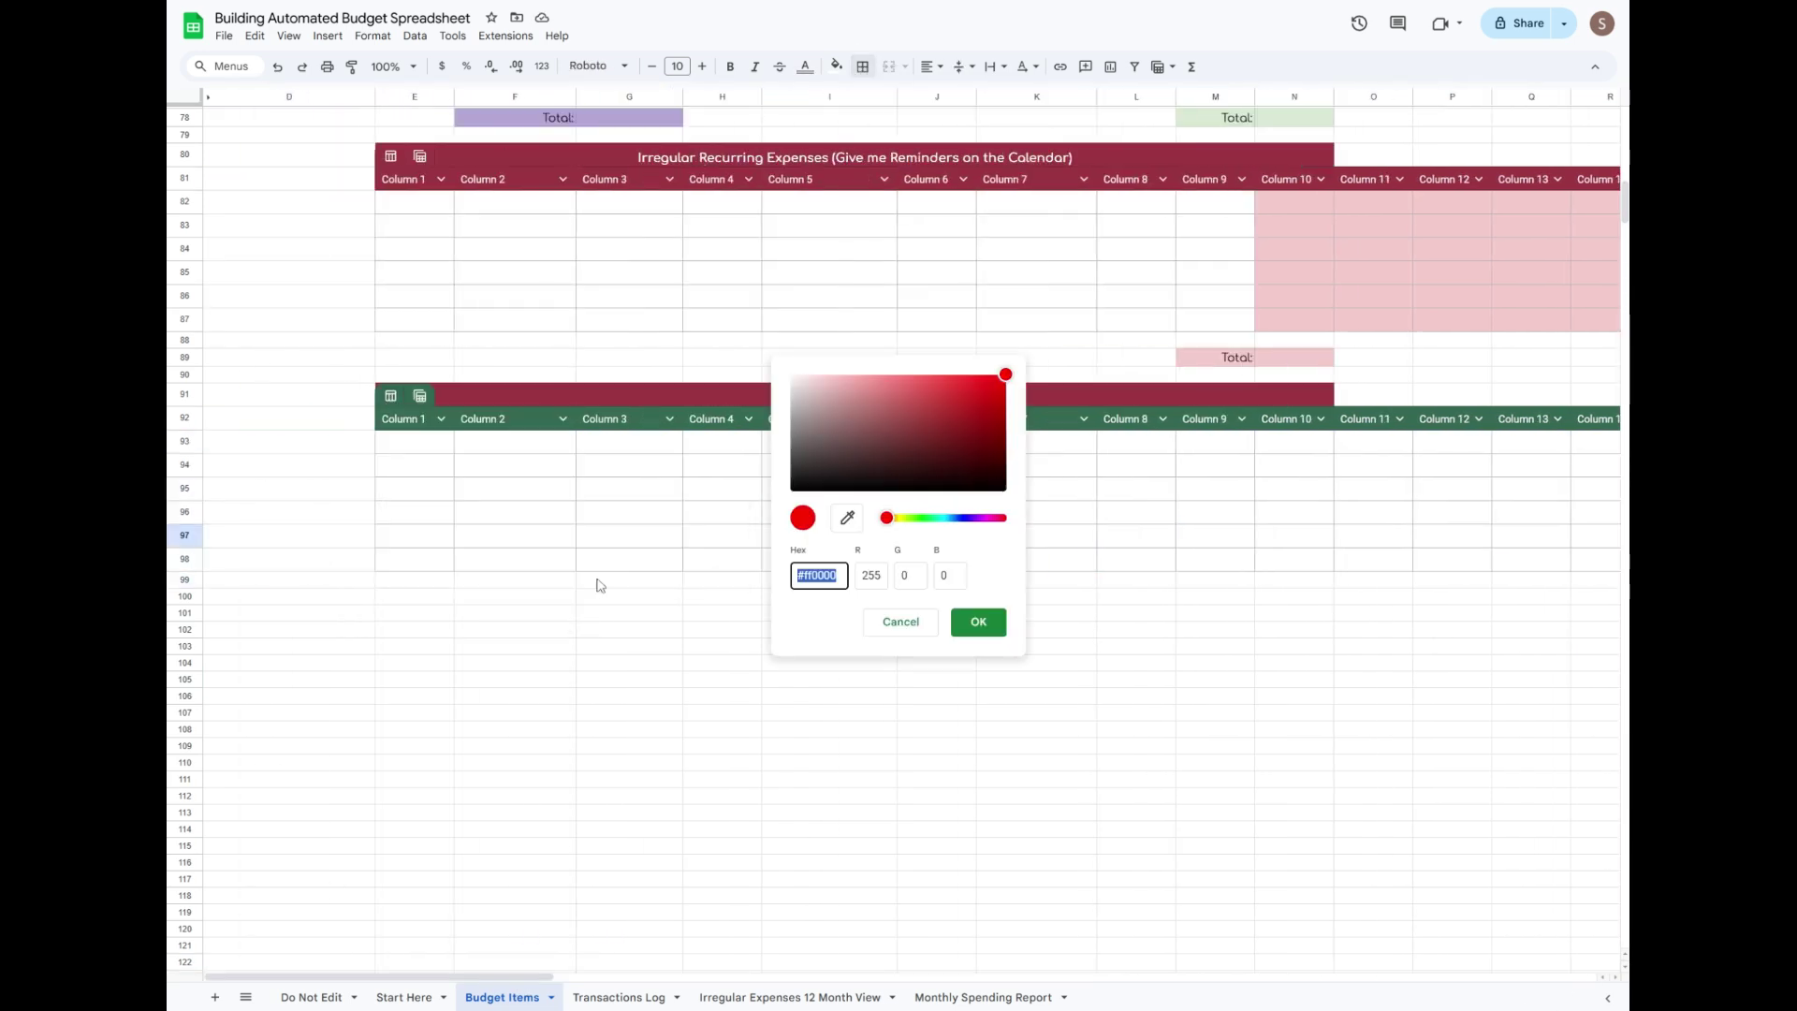
left_click_drag(886, 518, 894, 519)
left_click(978, 621)
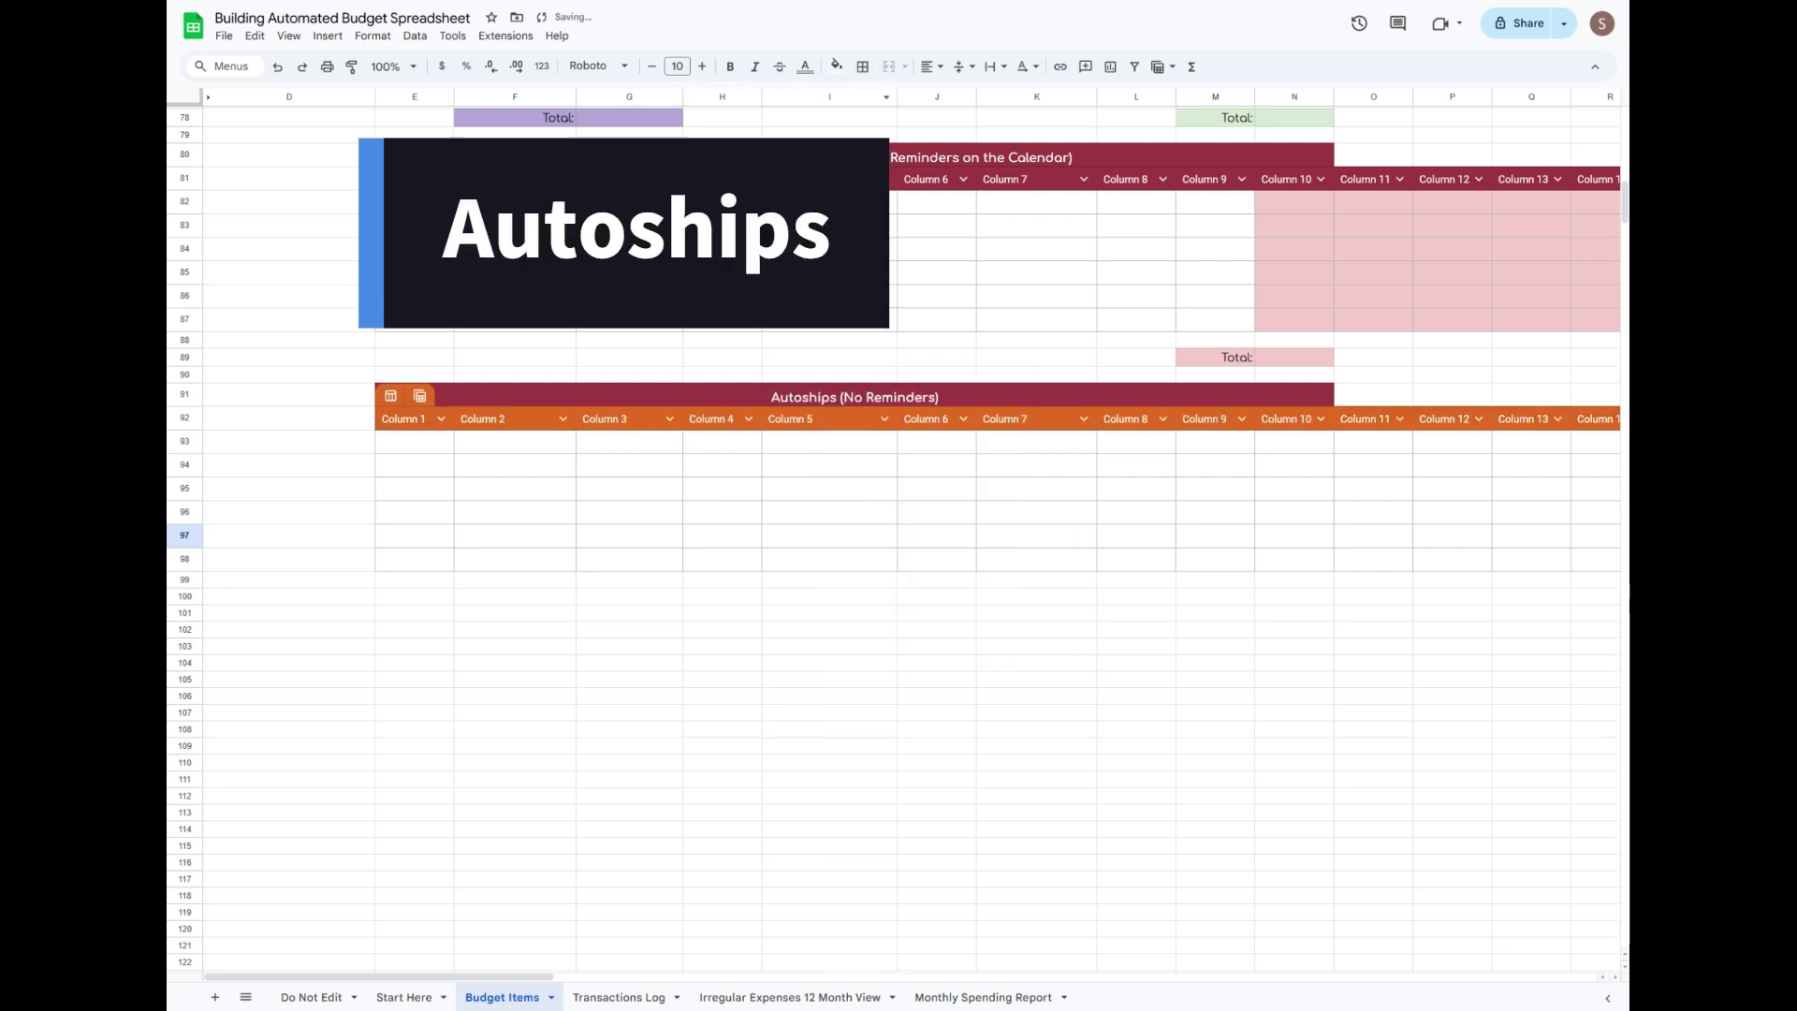
left_click(309, 448)
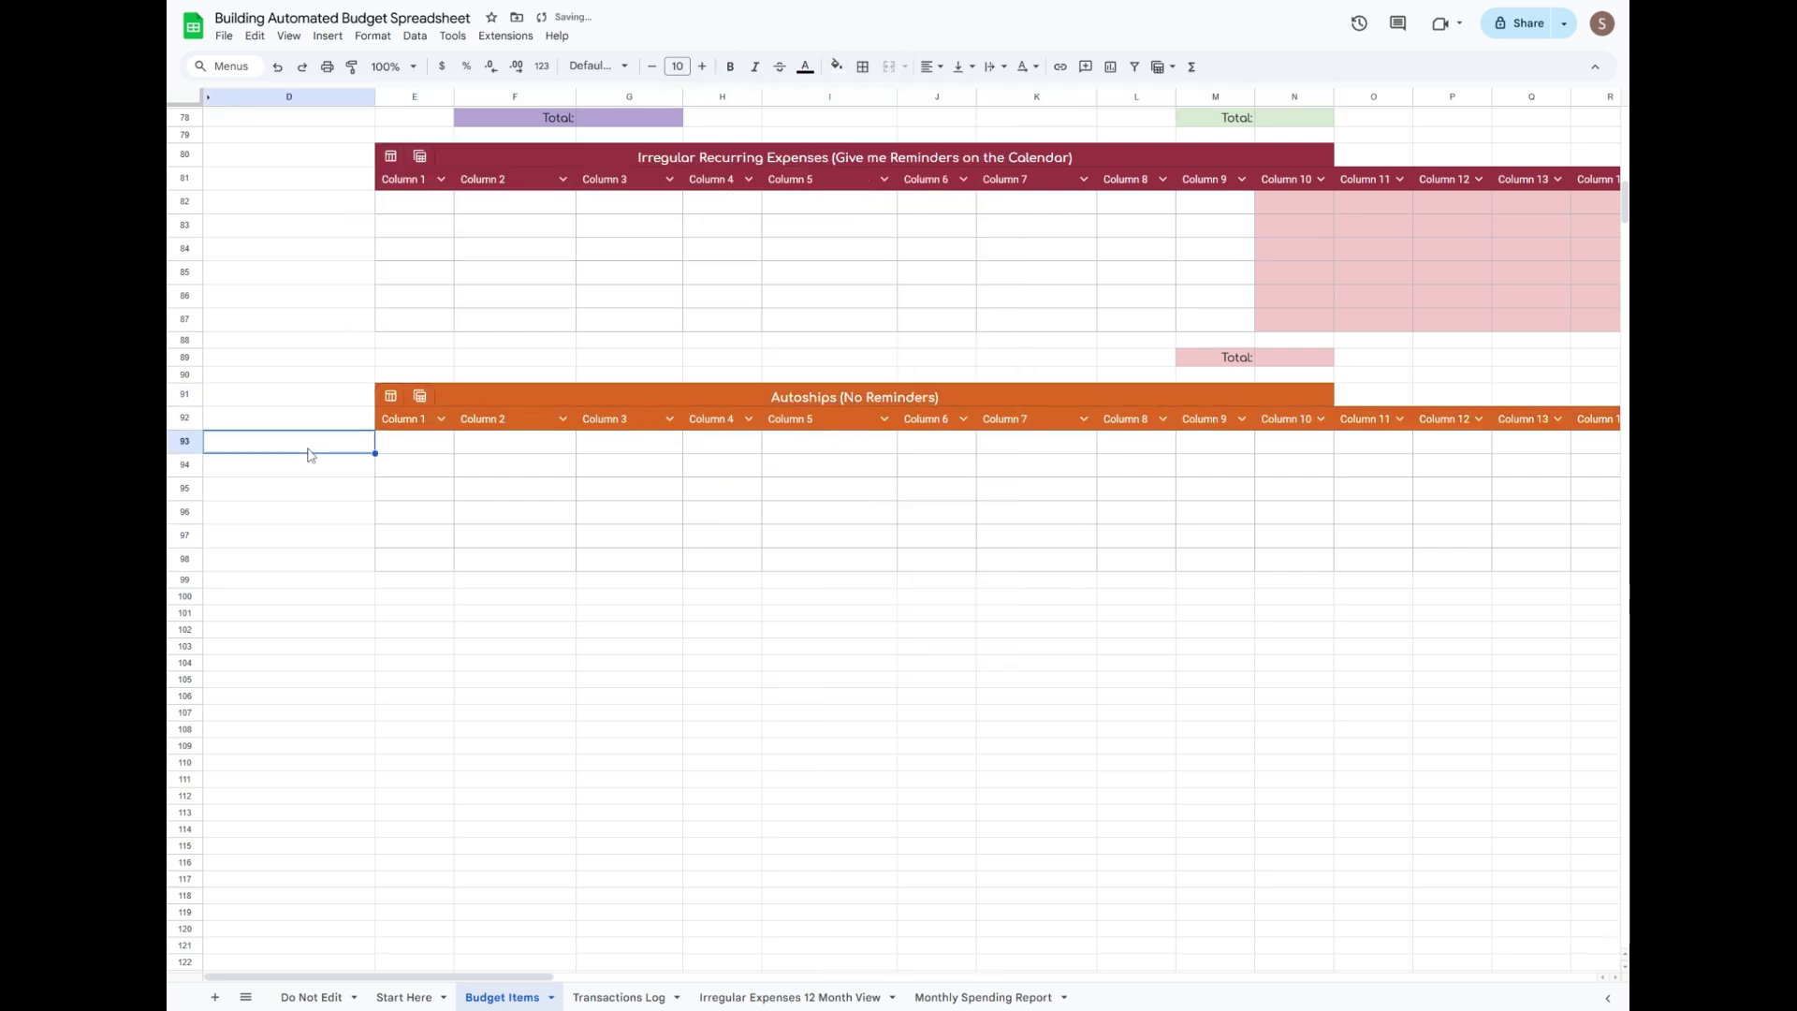
Copy the irregular expenses table's Total cells, M89:N89, to M100:N100 below the Autoships table.
left_click(1262, 360)
key("ctrl+c")
left_click(1244, 606)
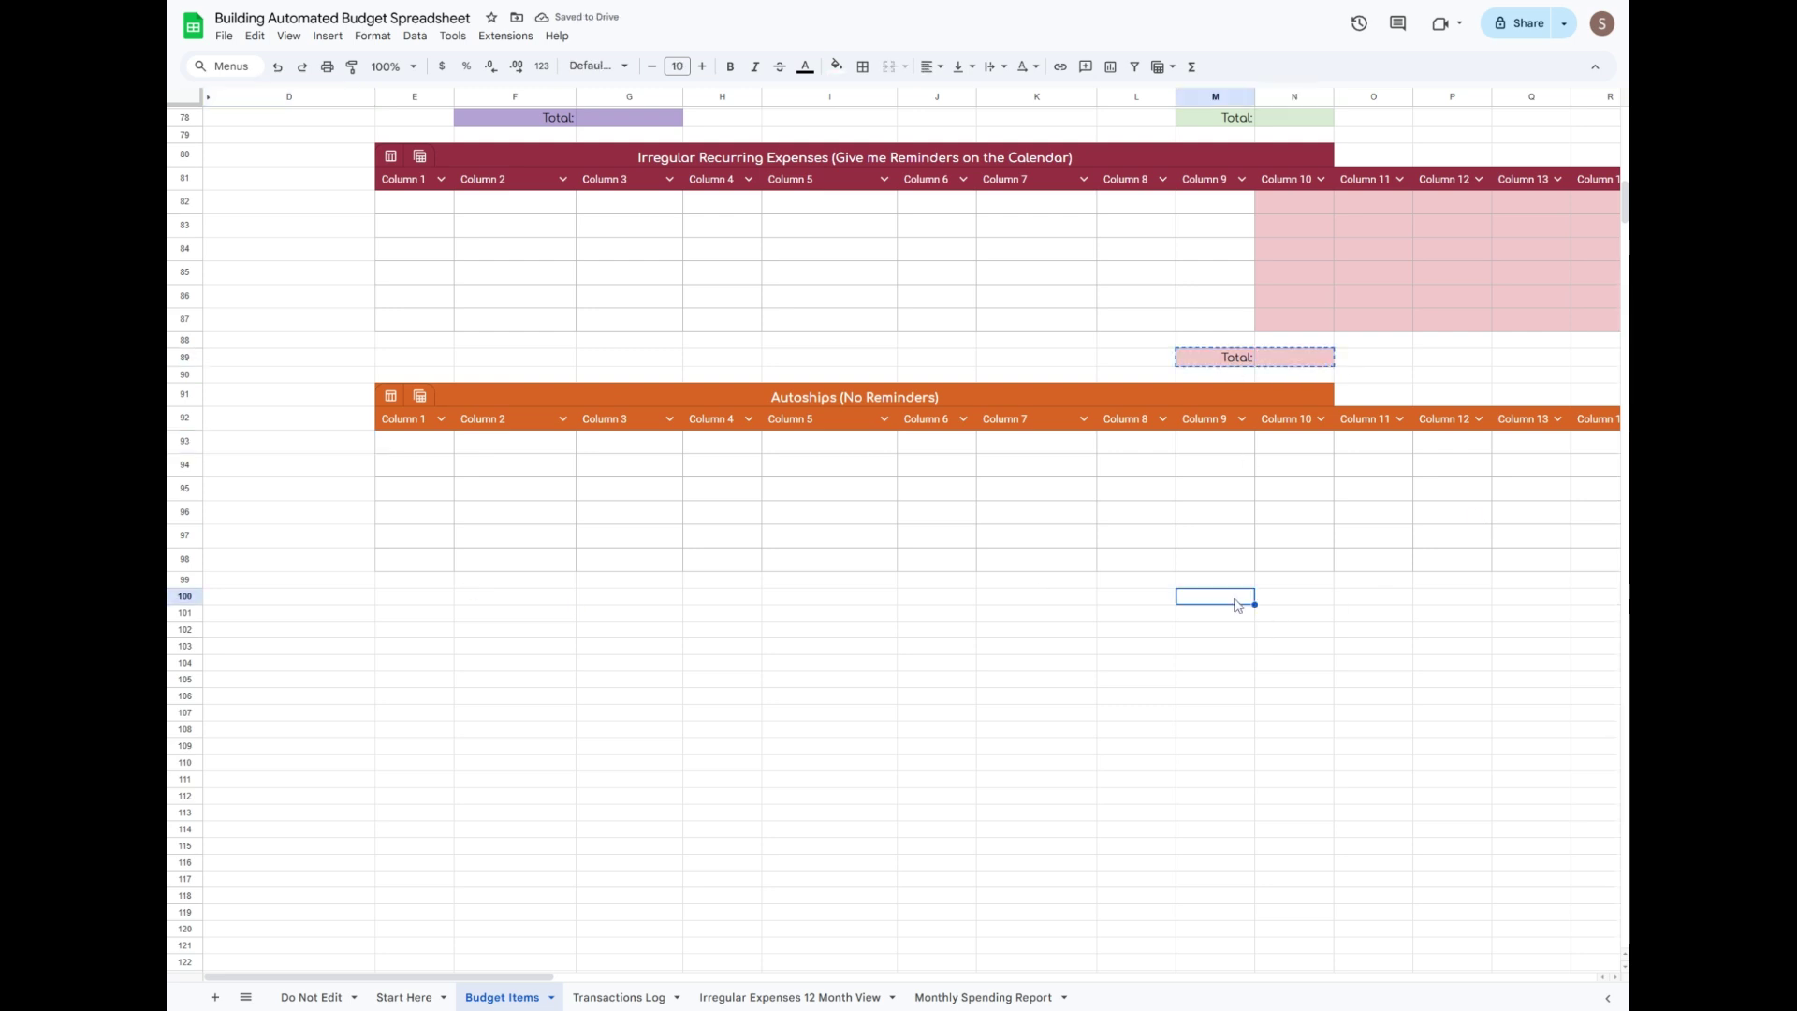
key("ctrl+v")
Try the custom orange as the fill of the Autoships Total cells, M100:N100.
left_click(836, 66)
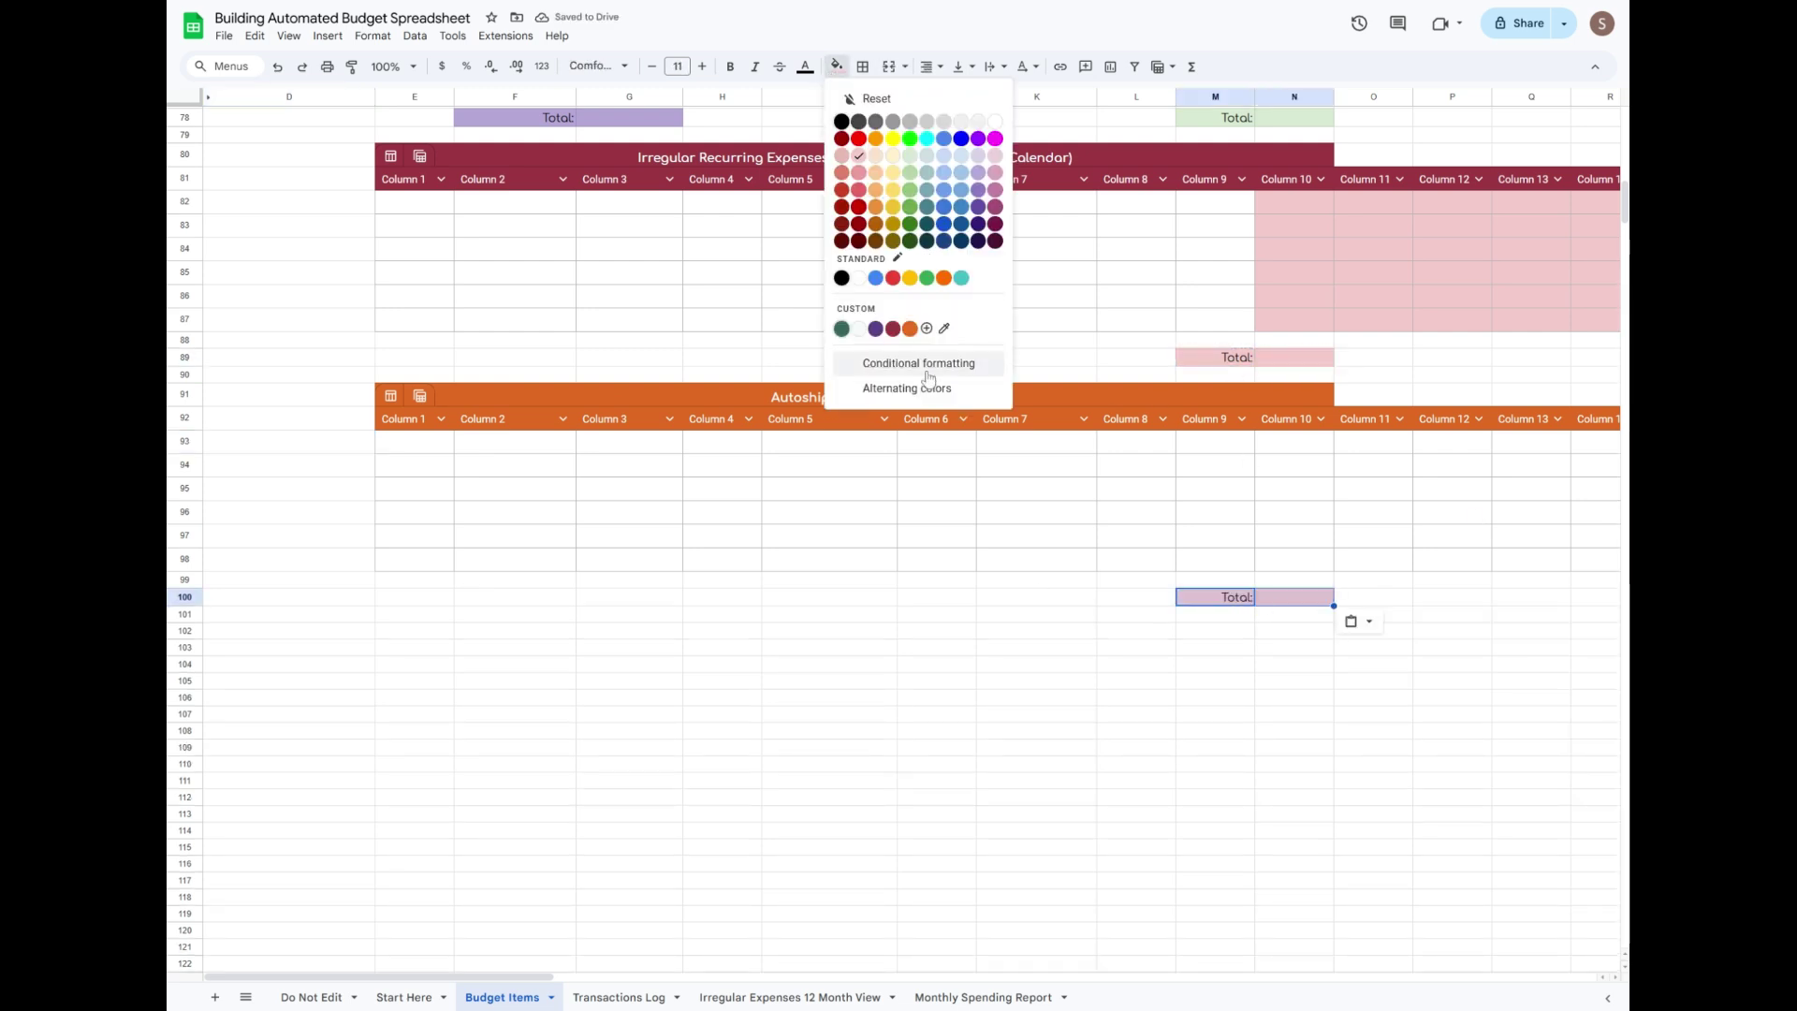
left_click(915, 332)
left_click(1294, 697)
Fill the Autoships Total cells, M100:N100, with light orange.
left_click(1254, 597)
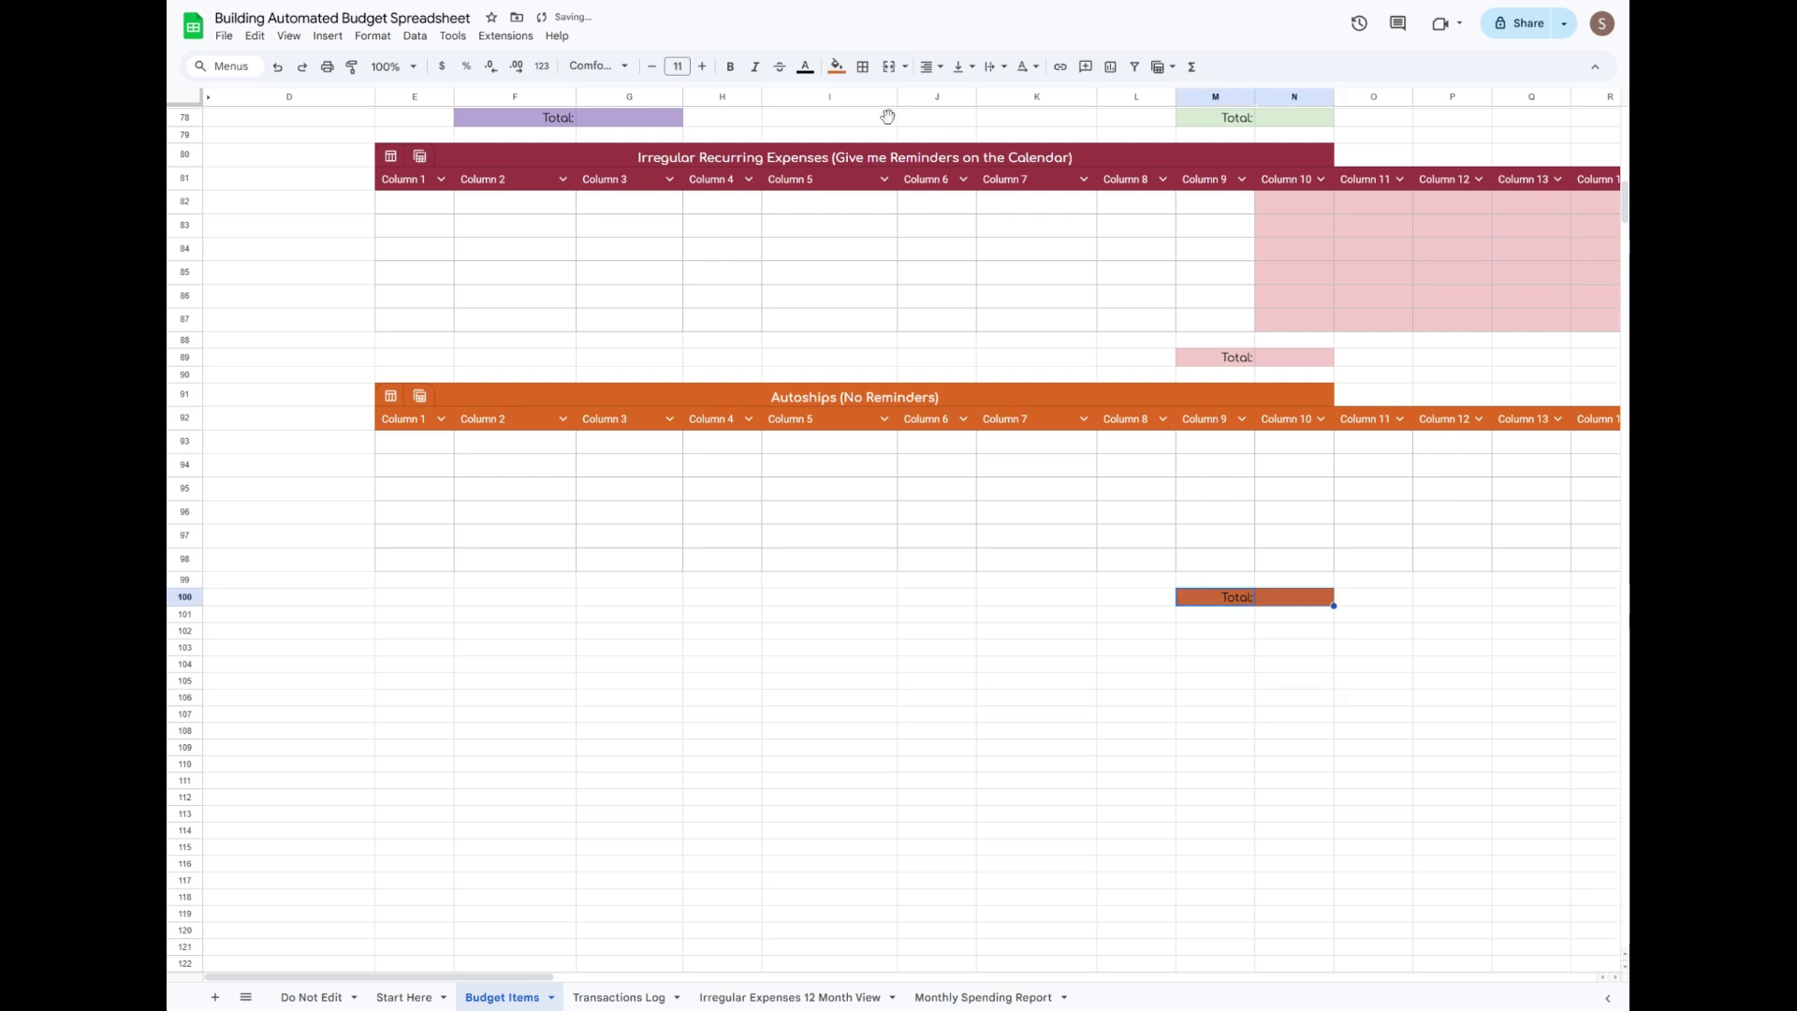
left_click(836, 66)
left_click(877, 158)
left_click(1250, 698)
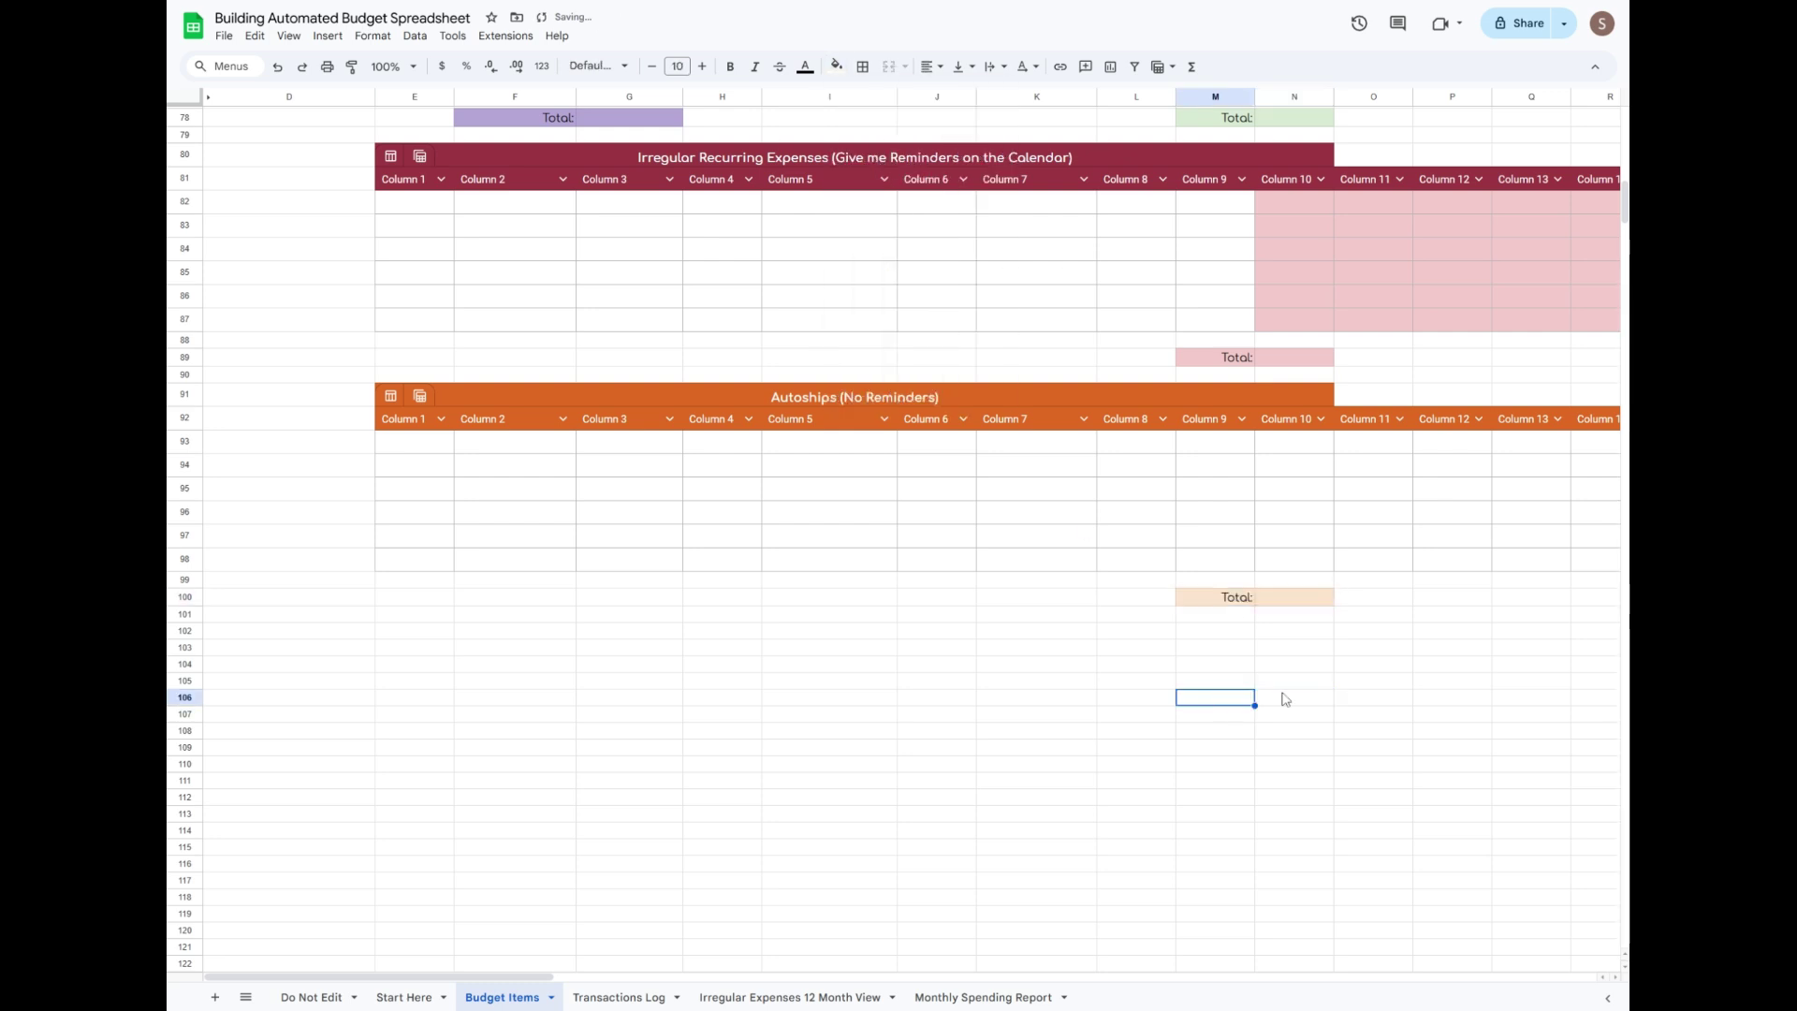
Fill the Autoships table's body from Column 10 through Column 66, N93:BR98, with light orange.
left_click(1264, 444)
left_click_drag(547, 977, 1591, 976)
left_click(1507, 562, "shift")
left_click(837, 66)
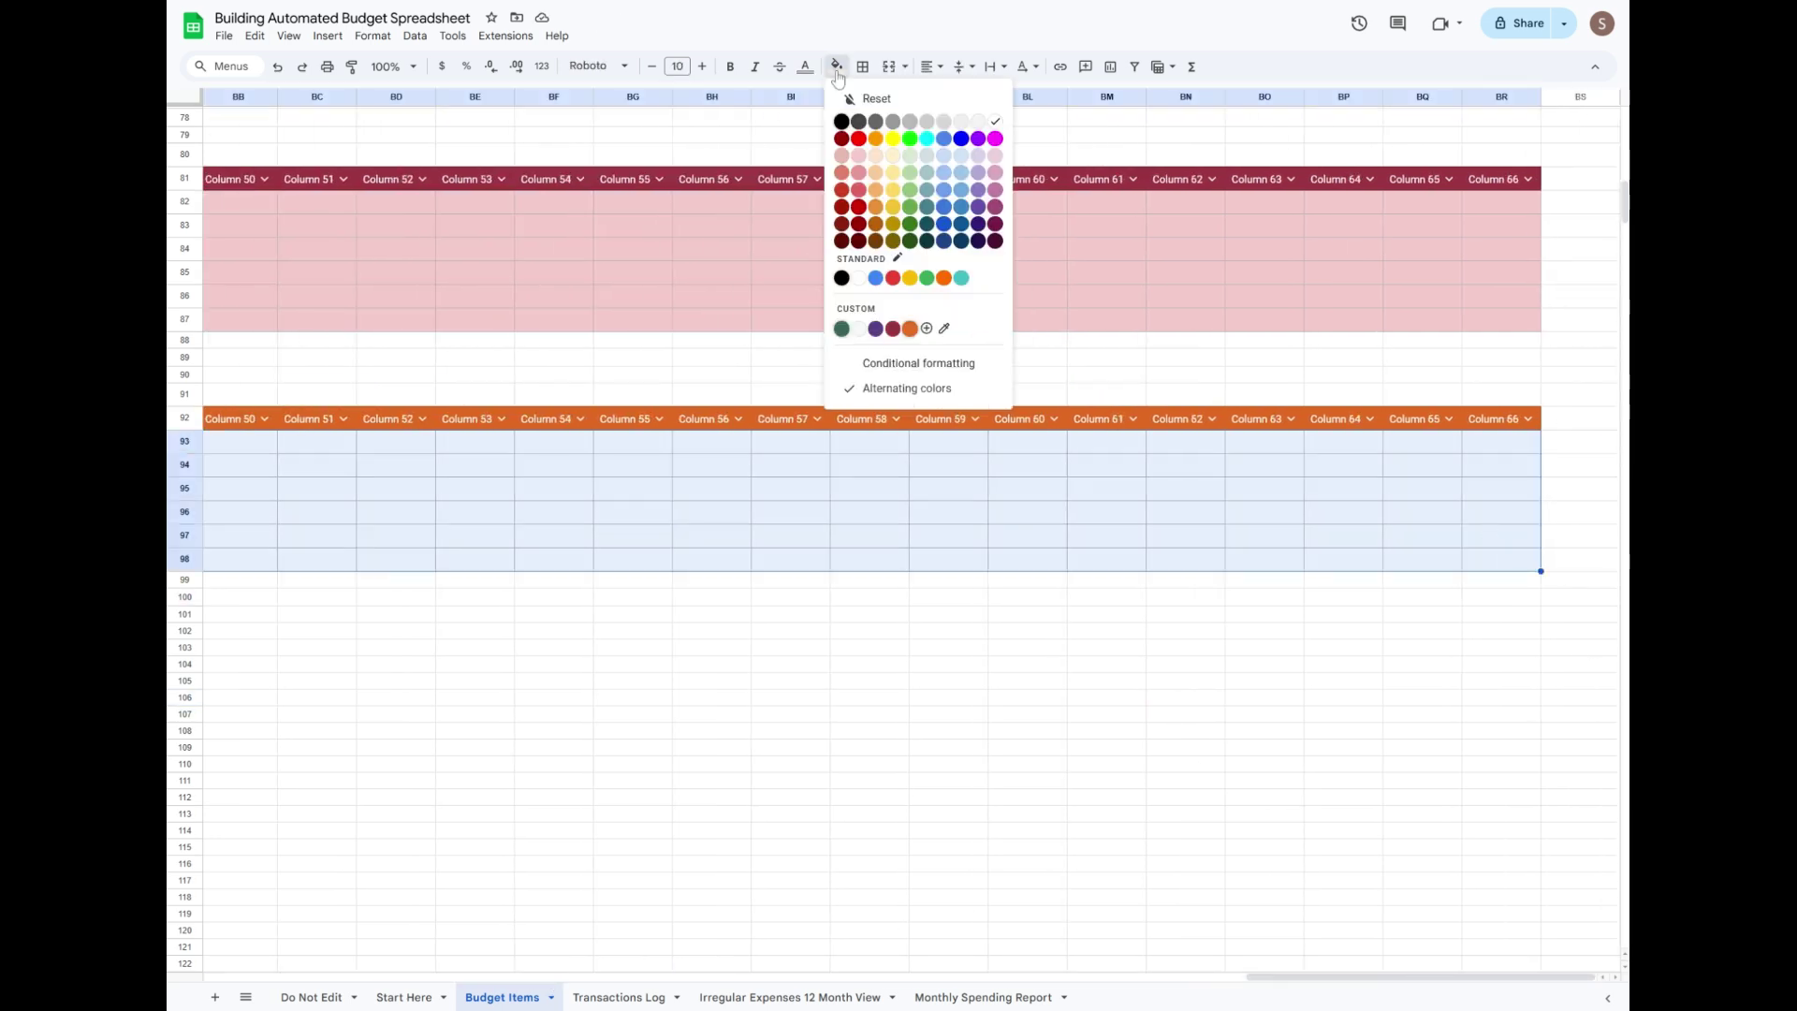
left_click(876, 159)
left_click_drag(1254, 976, 205, 922)
Name the irregular expenses table's first four columns, E81:H81, "Description", "Payee", "Category" and "Type".
left_click(420, 183)
type("Desc")
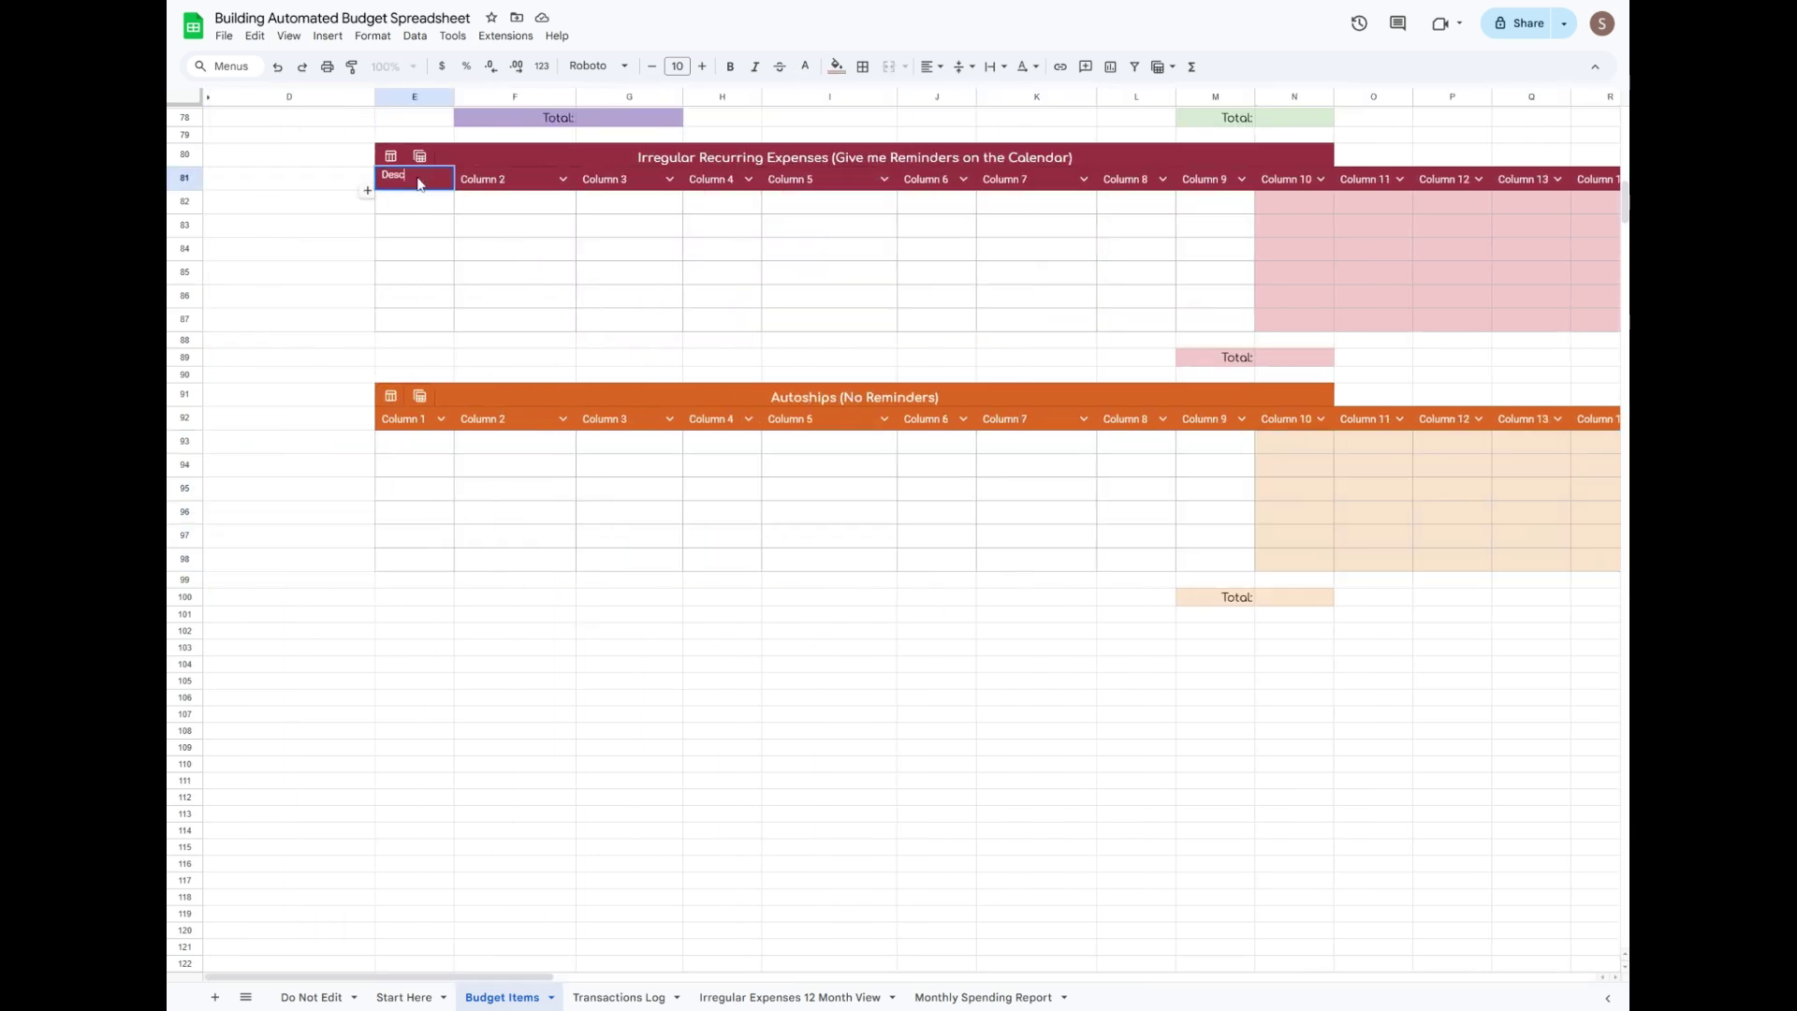
type("ription")
key("Tab")
type("Pay")
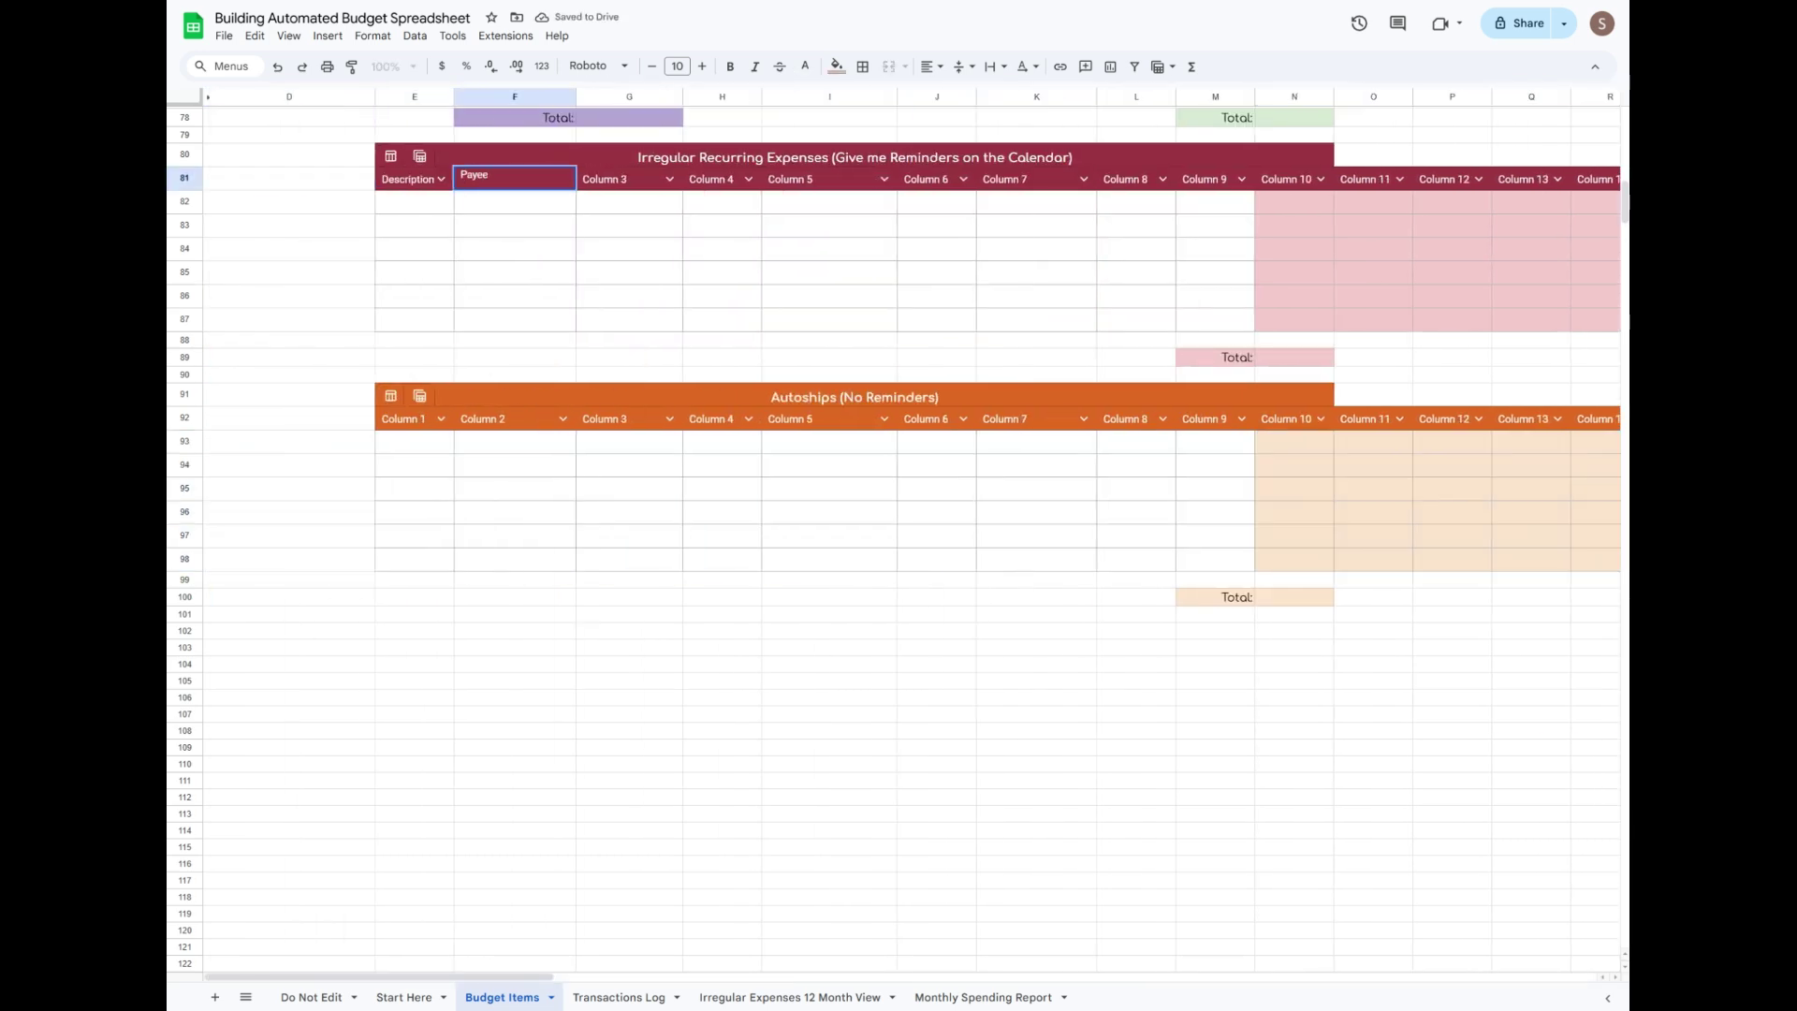
key("Tab")
type("Category")
key("Tab")
type("Type")
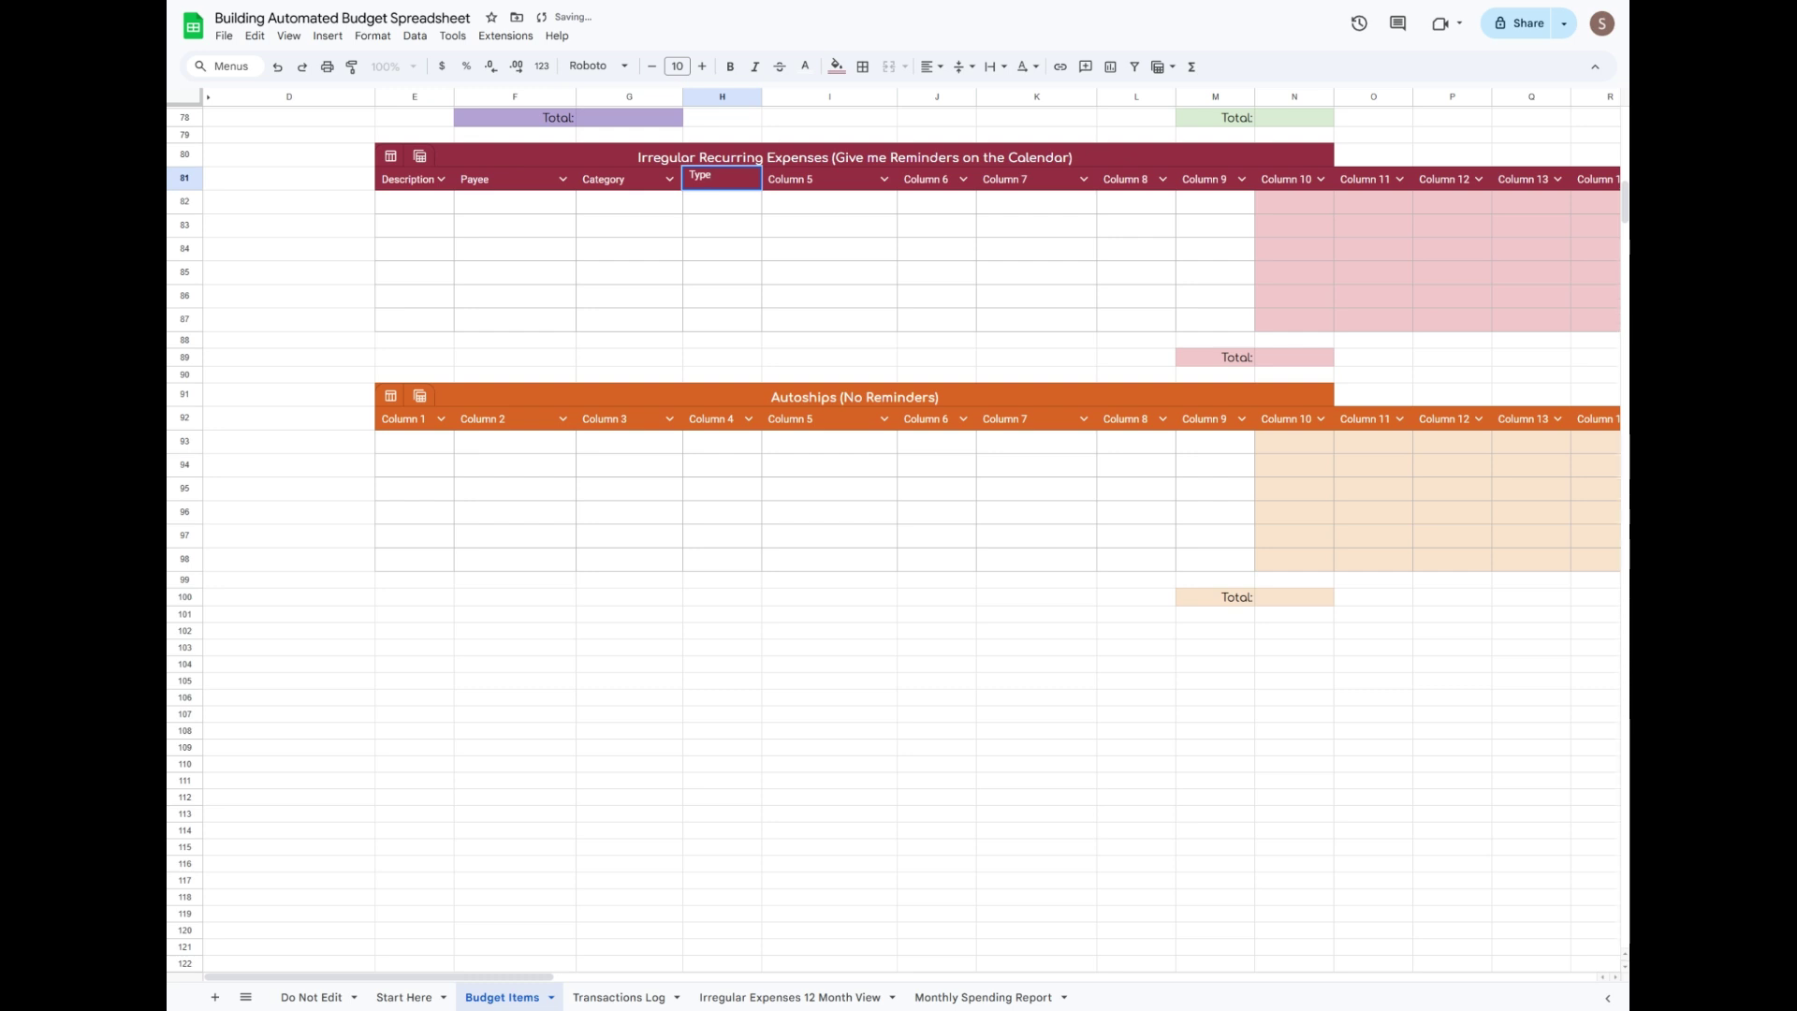
Name the irregular expenses columns in I81:L81 "Withdrawal Source", "Amount", "Frequency" and "Duration".
key("Tab")
type("Withdr")
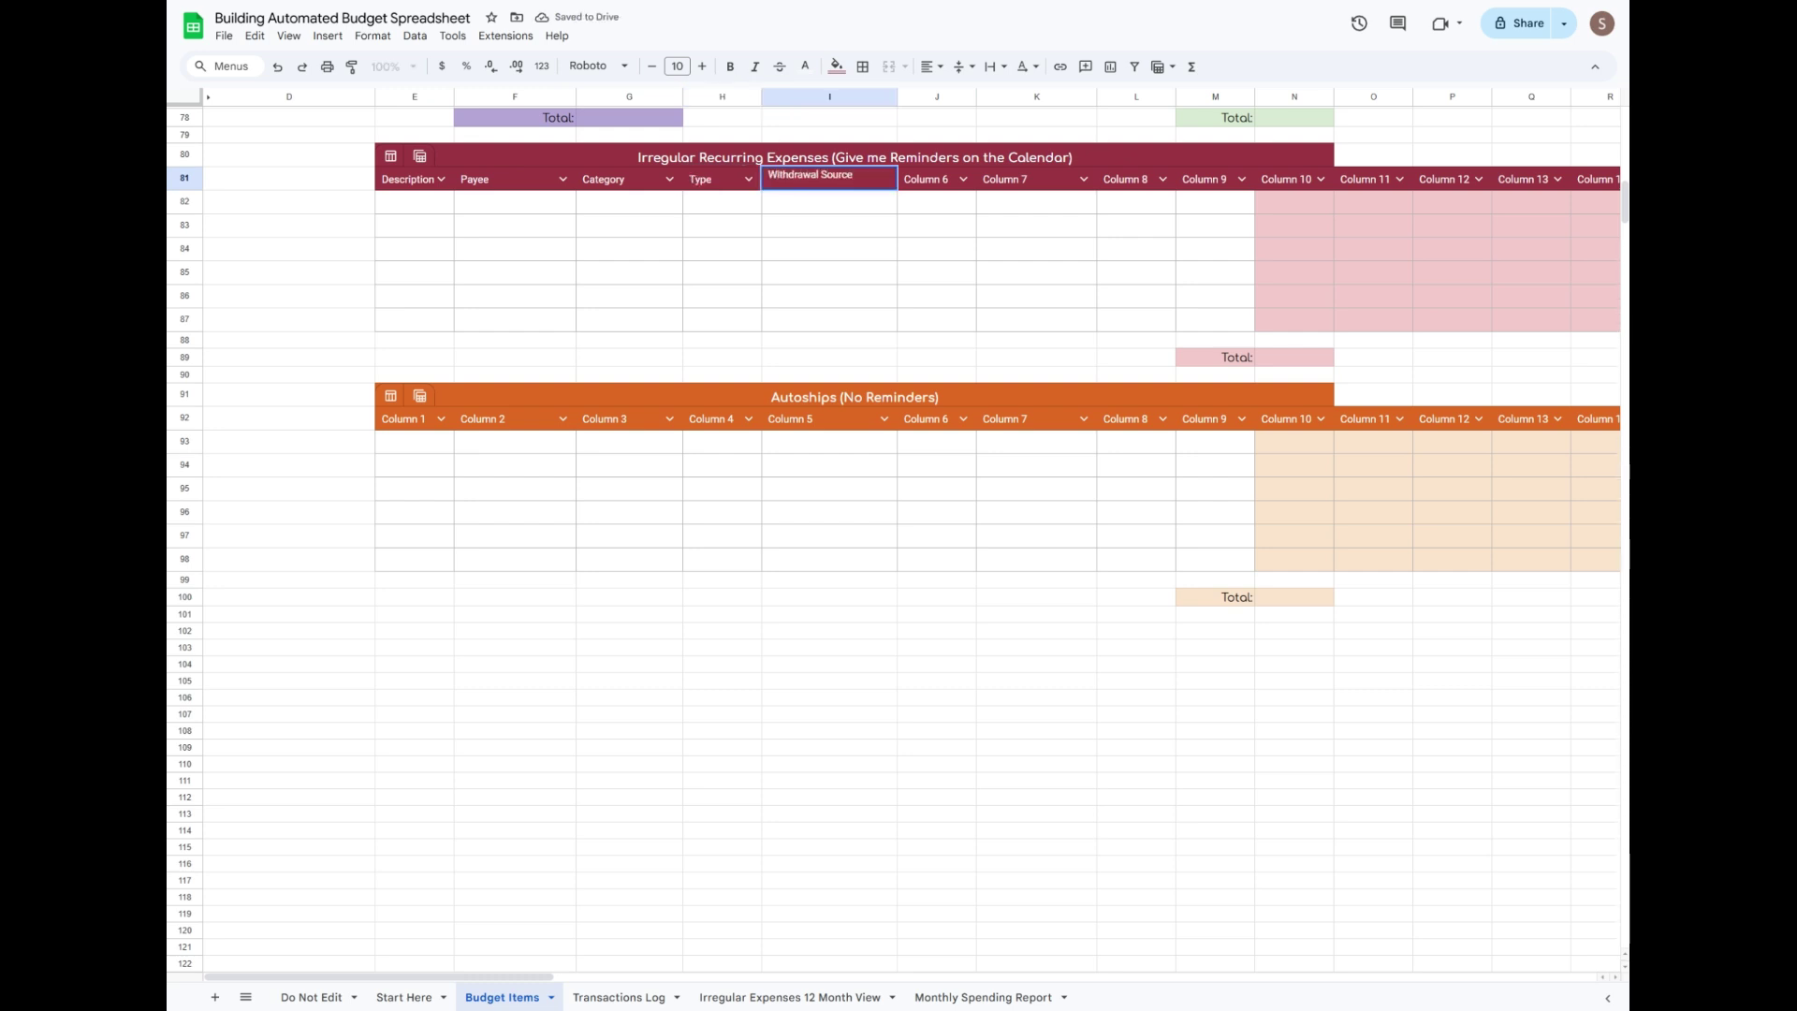
key("Tab")
type("Amount")
key("Tab")
type("Fre")
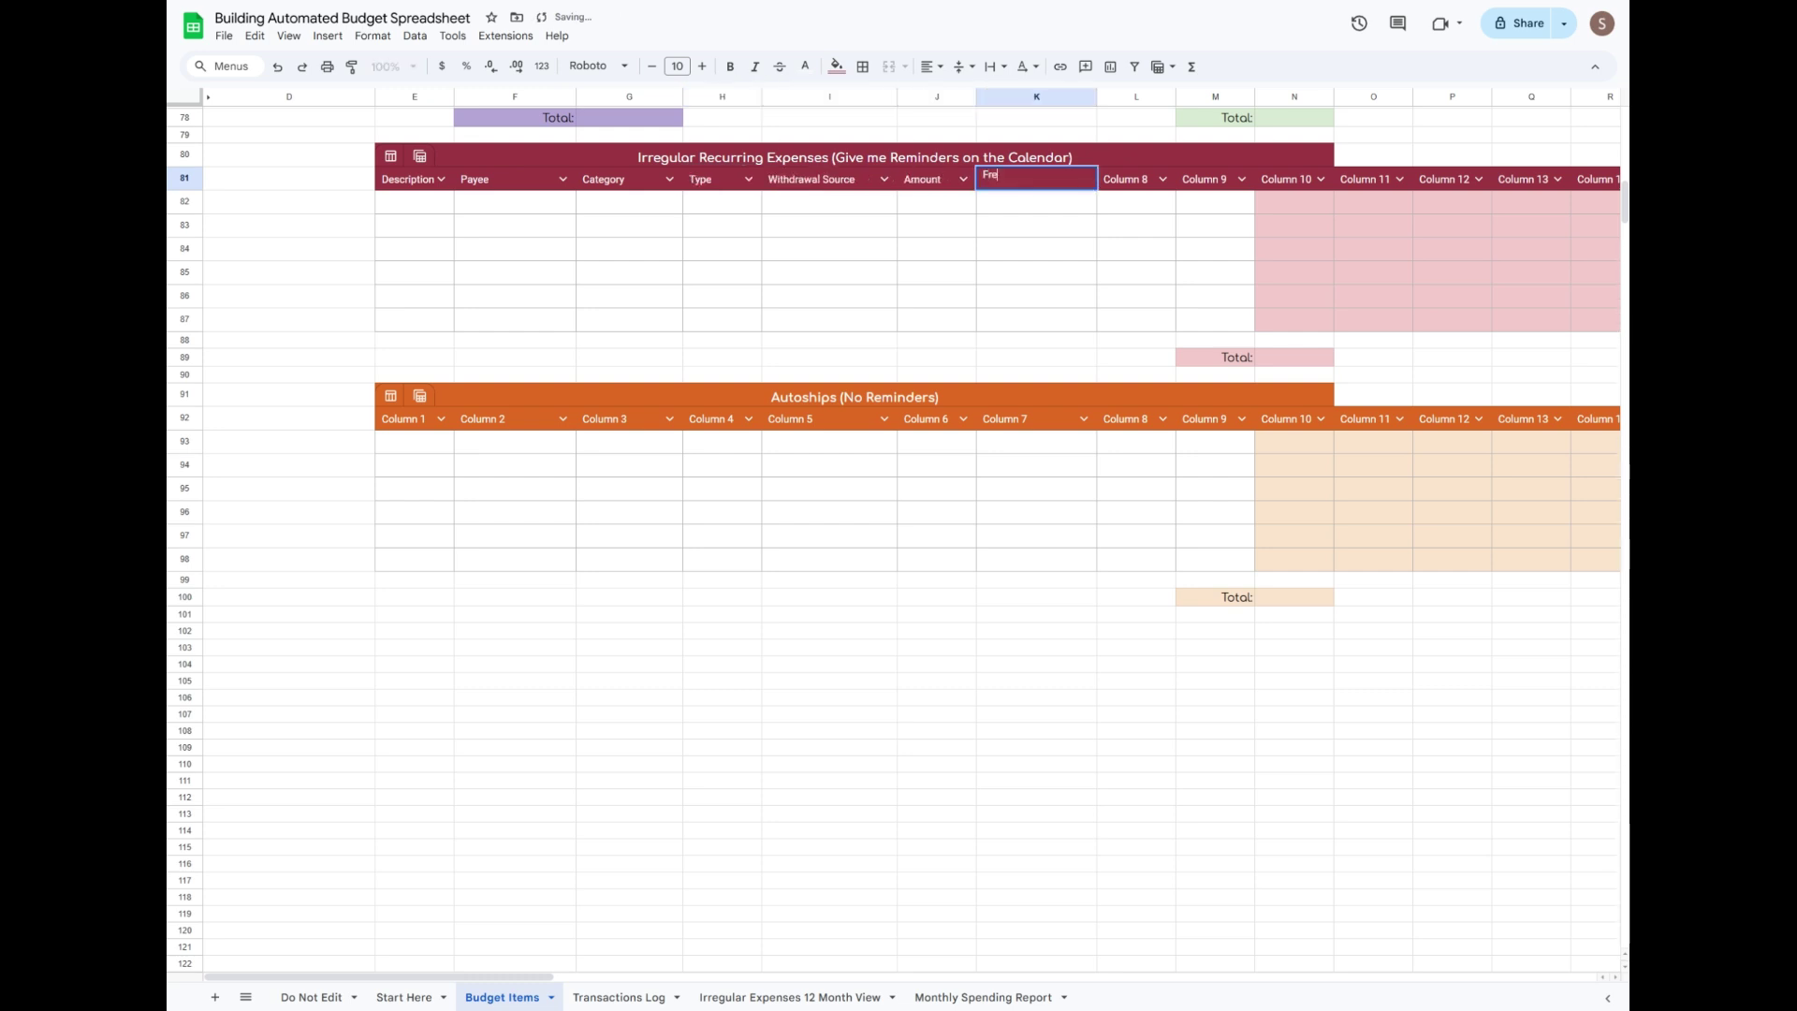
type("quency")
key("Tab")
type("Duration")
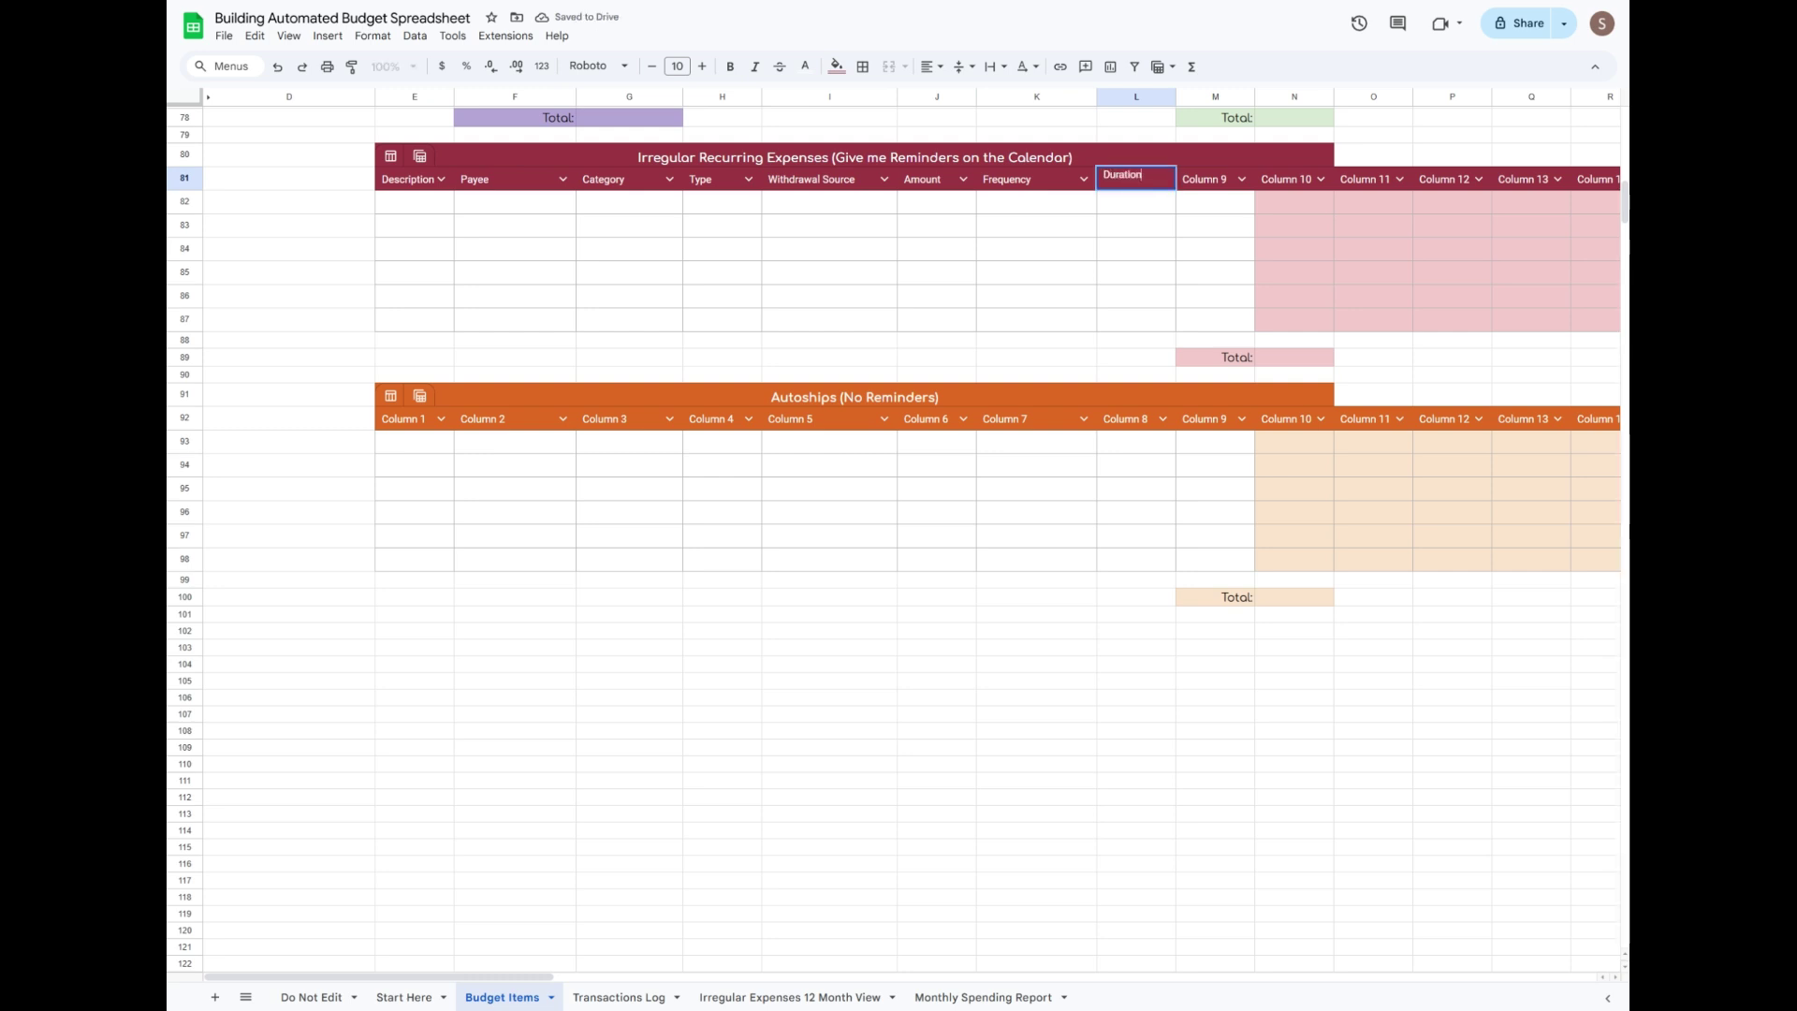
Name the irregular expenses columns in M81 and N81 "First Date" and "Amount to Save Per Month".
key("Tab")
type("Firs")
key("Tab")
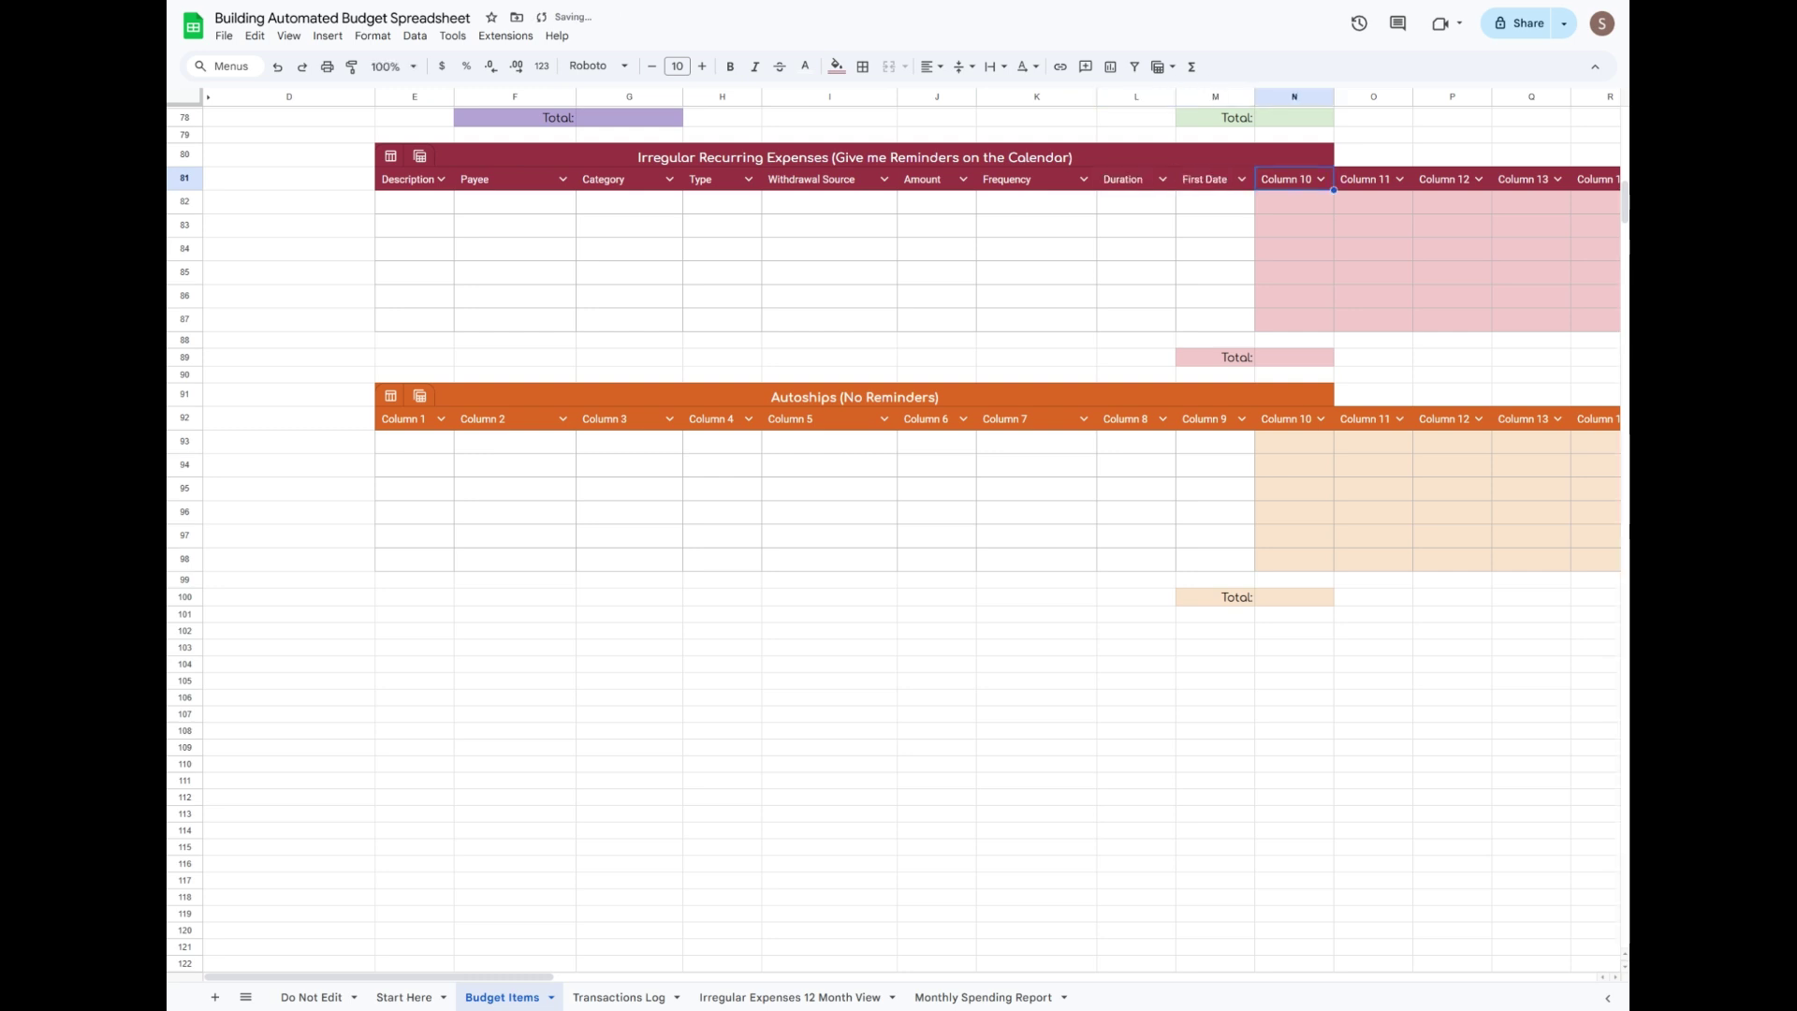
type("Amount to Save Per Month")
key("Return")
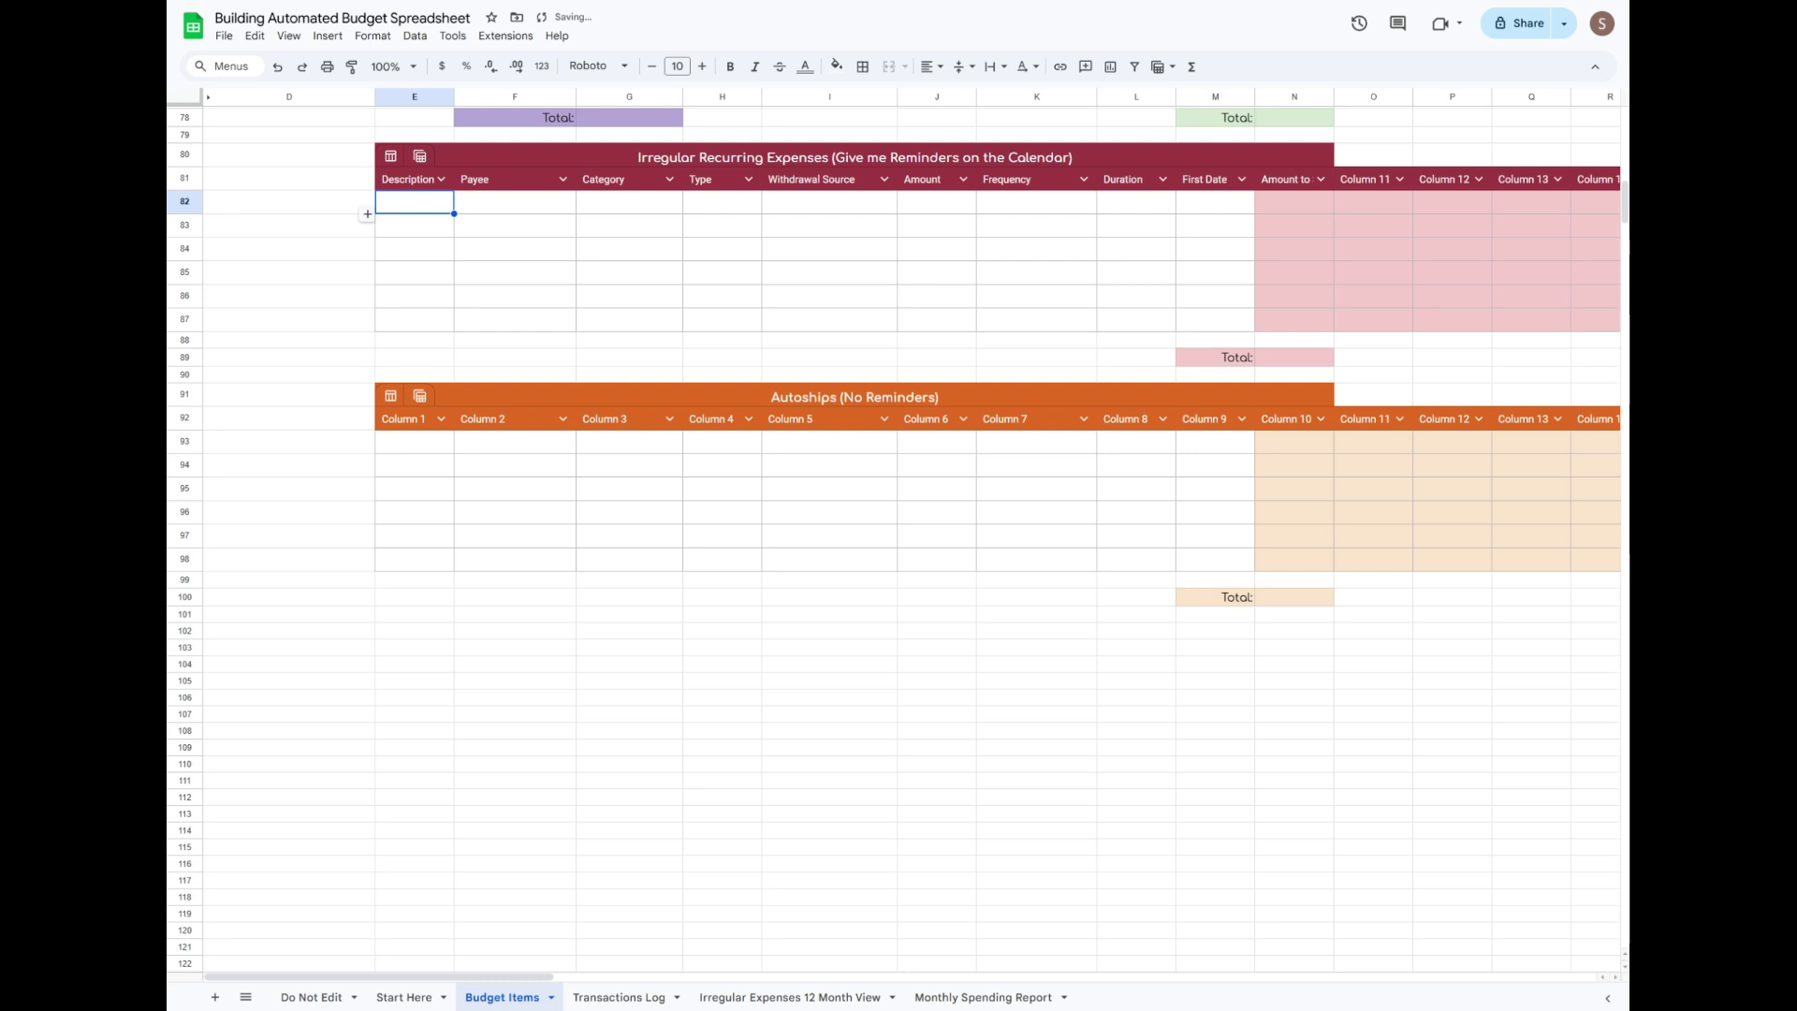
Wrap the text of the "Amount to Save Per Month" header in N81.
left_click(1292, 181)
left_click(966, 69)
left_click(997, 69)
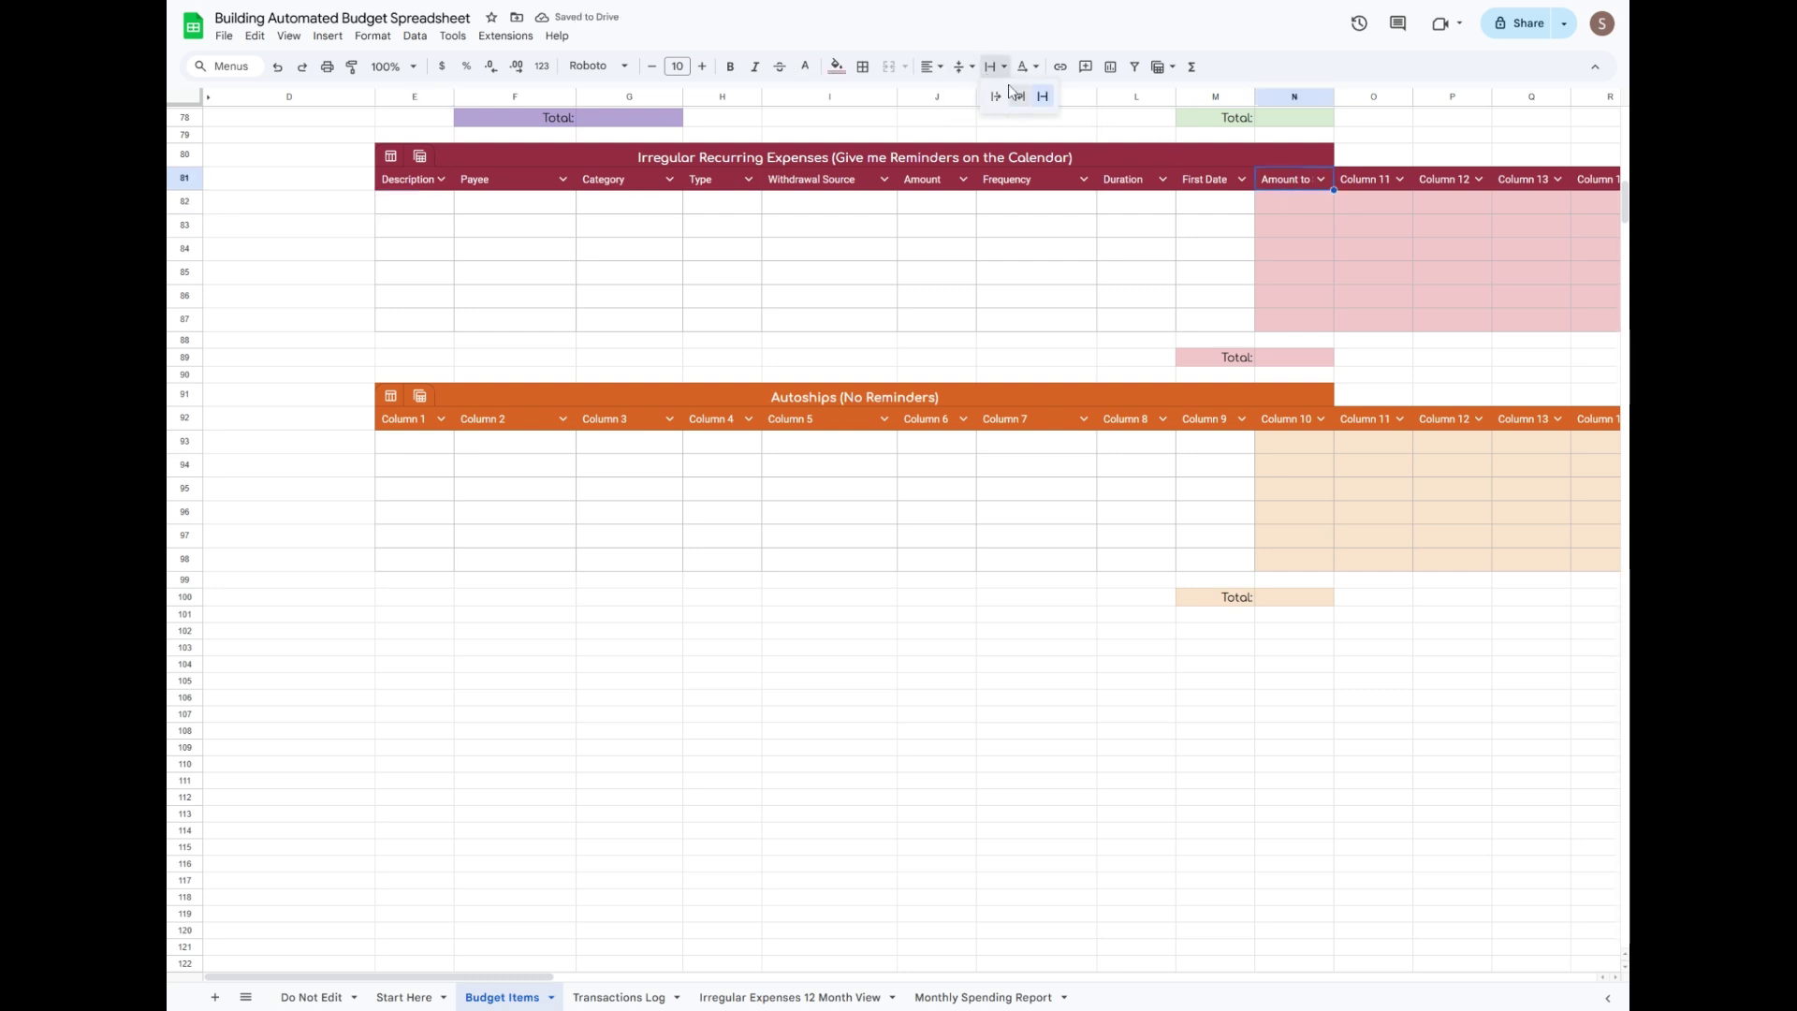
left_click(1020, 93)
Center the headers in E81:N81 and set their font to Comfortaa at size 11.
left_click_drag(416, 197, 1291, 197)
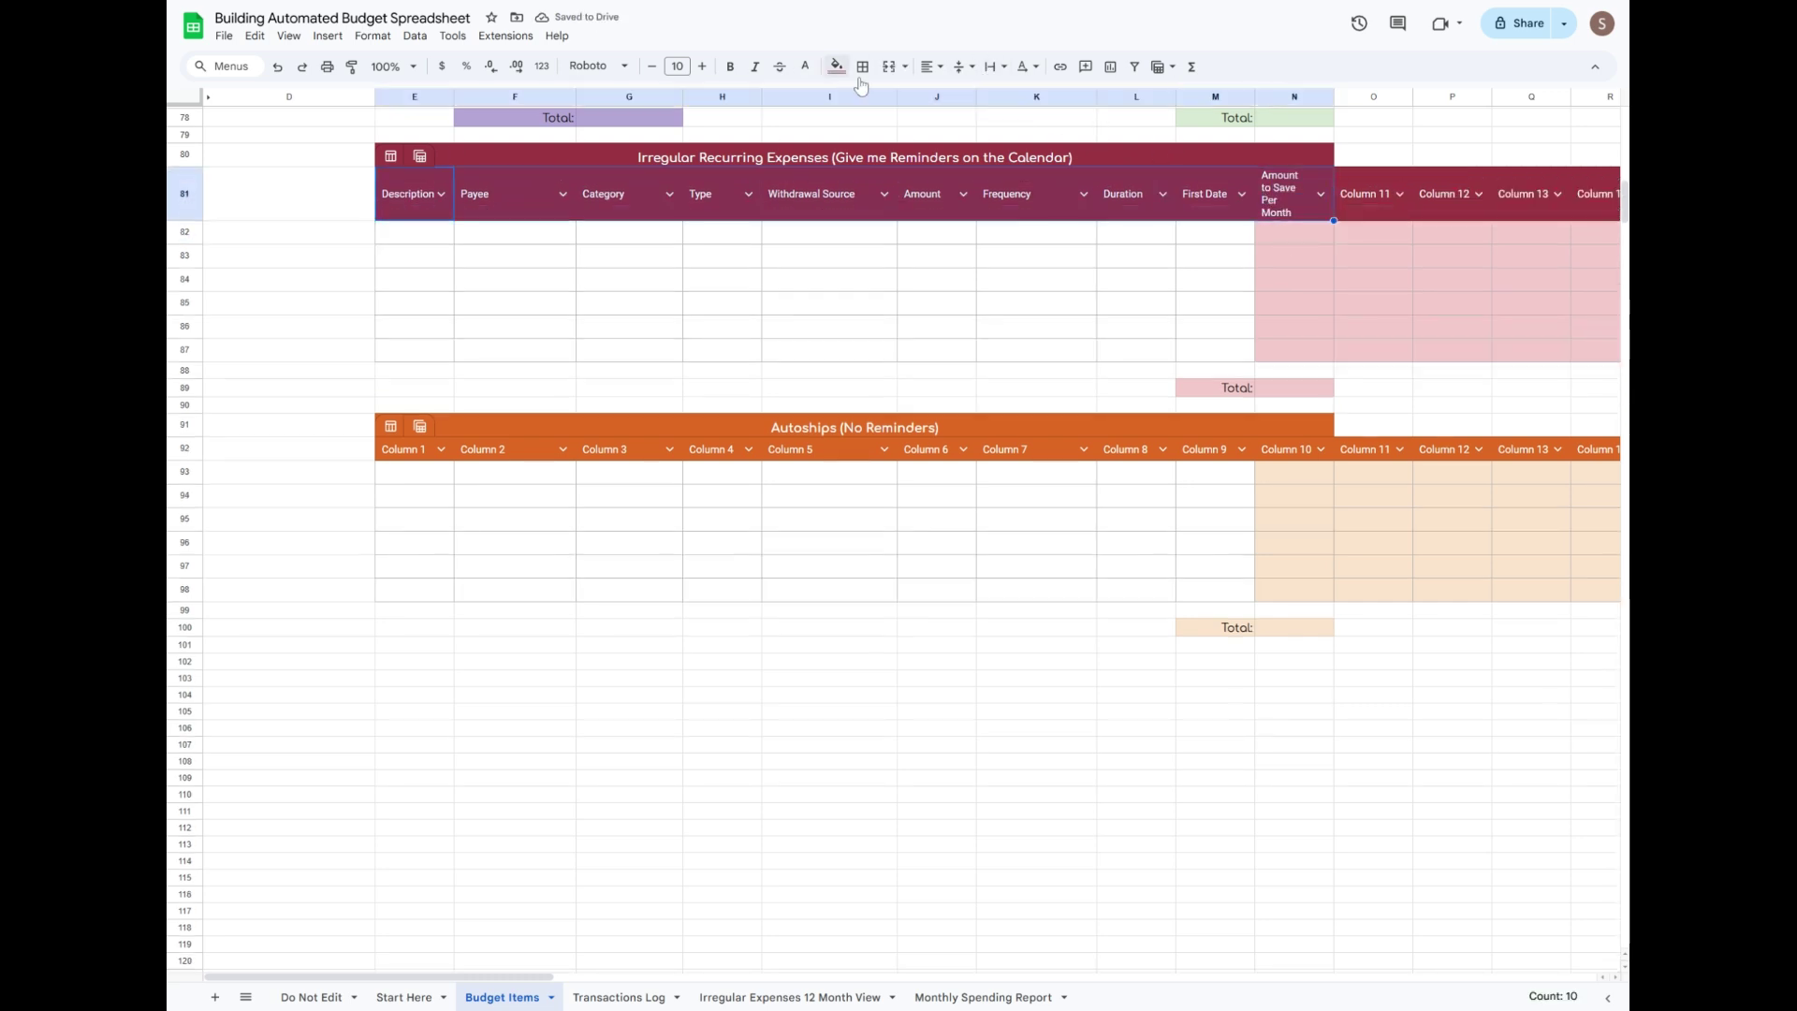
left_click(928, 66)
left_click(954, 97)
left_click(597, 66)
left_click(634, 337)
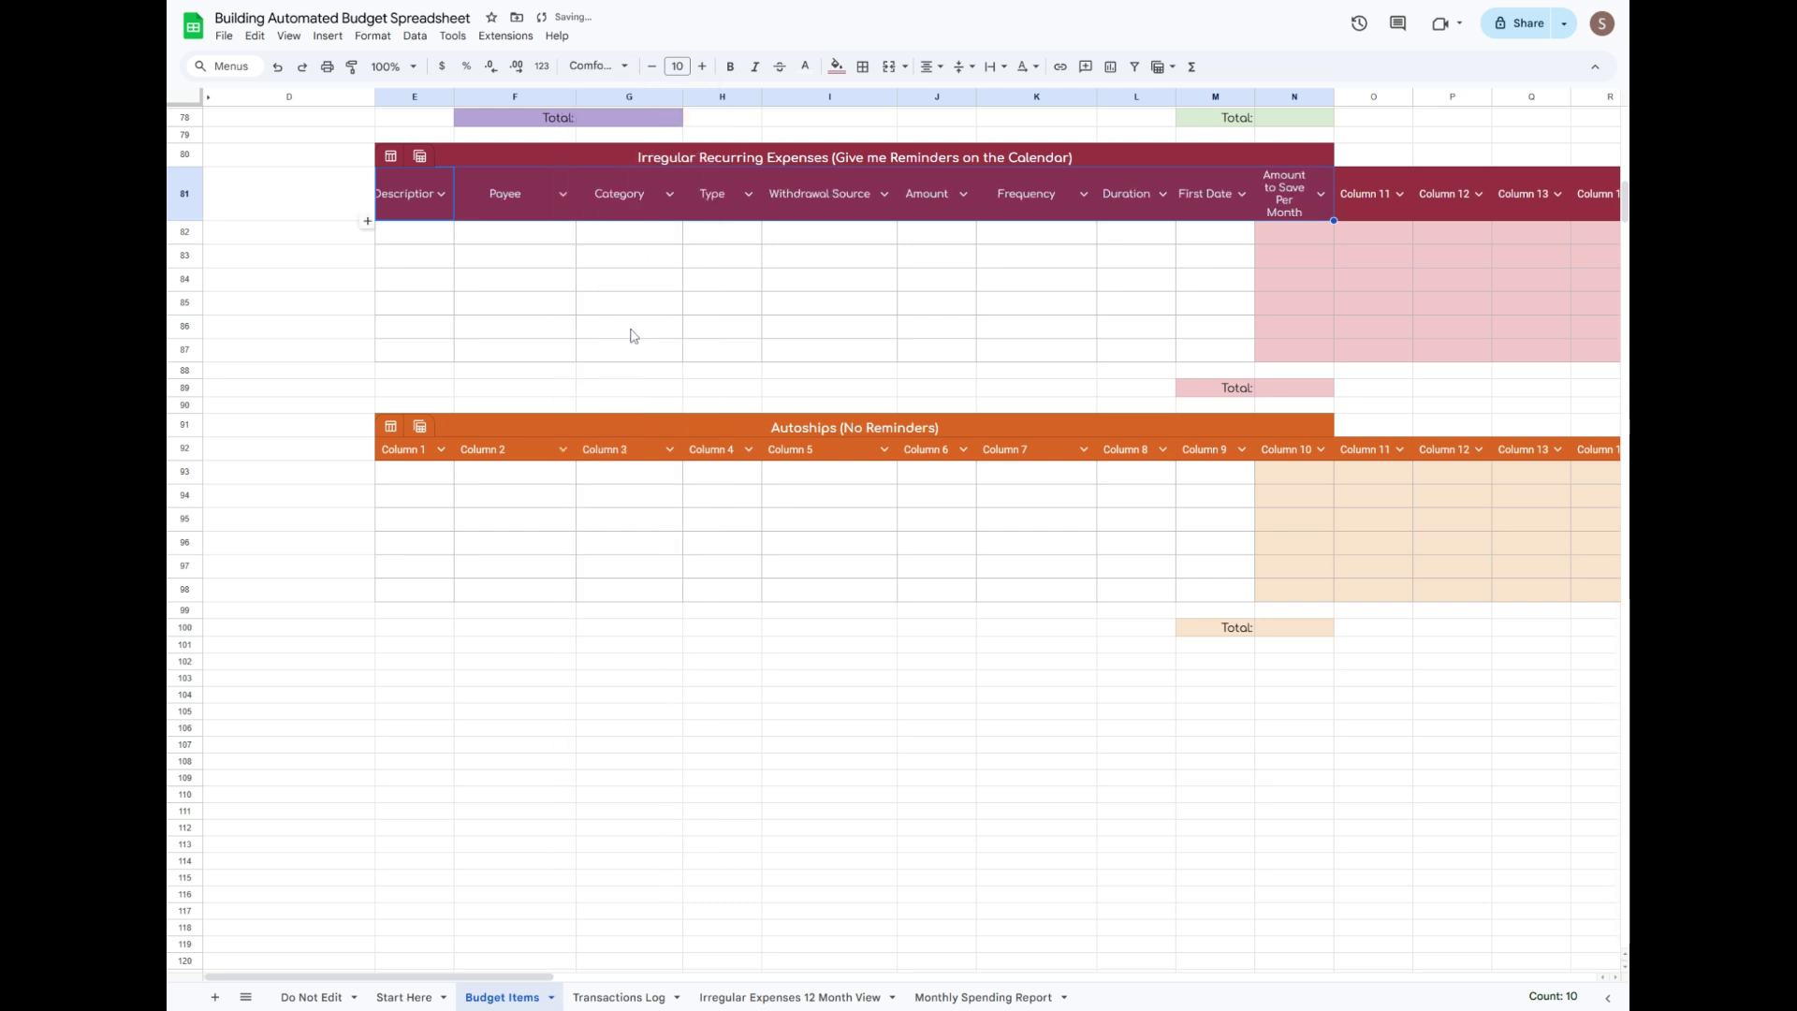
left_click(706, 69)
Widen columns E and N slightly so that the "Description" and "Amount to Save Per Month" headers fit without broken words.
left_click_drag(454, 96, 474, 97)
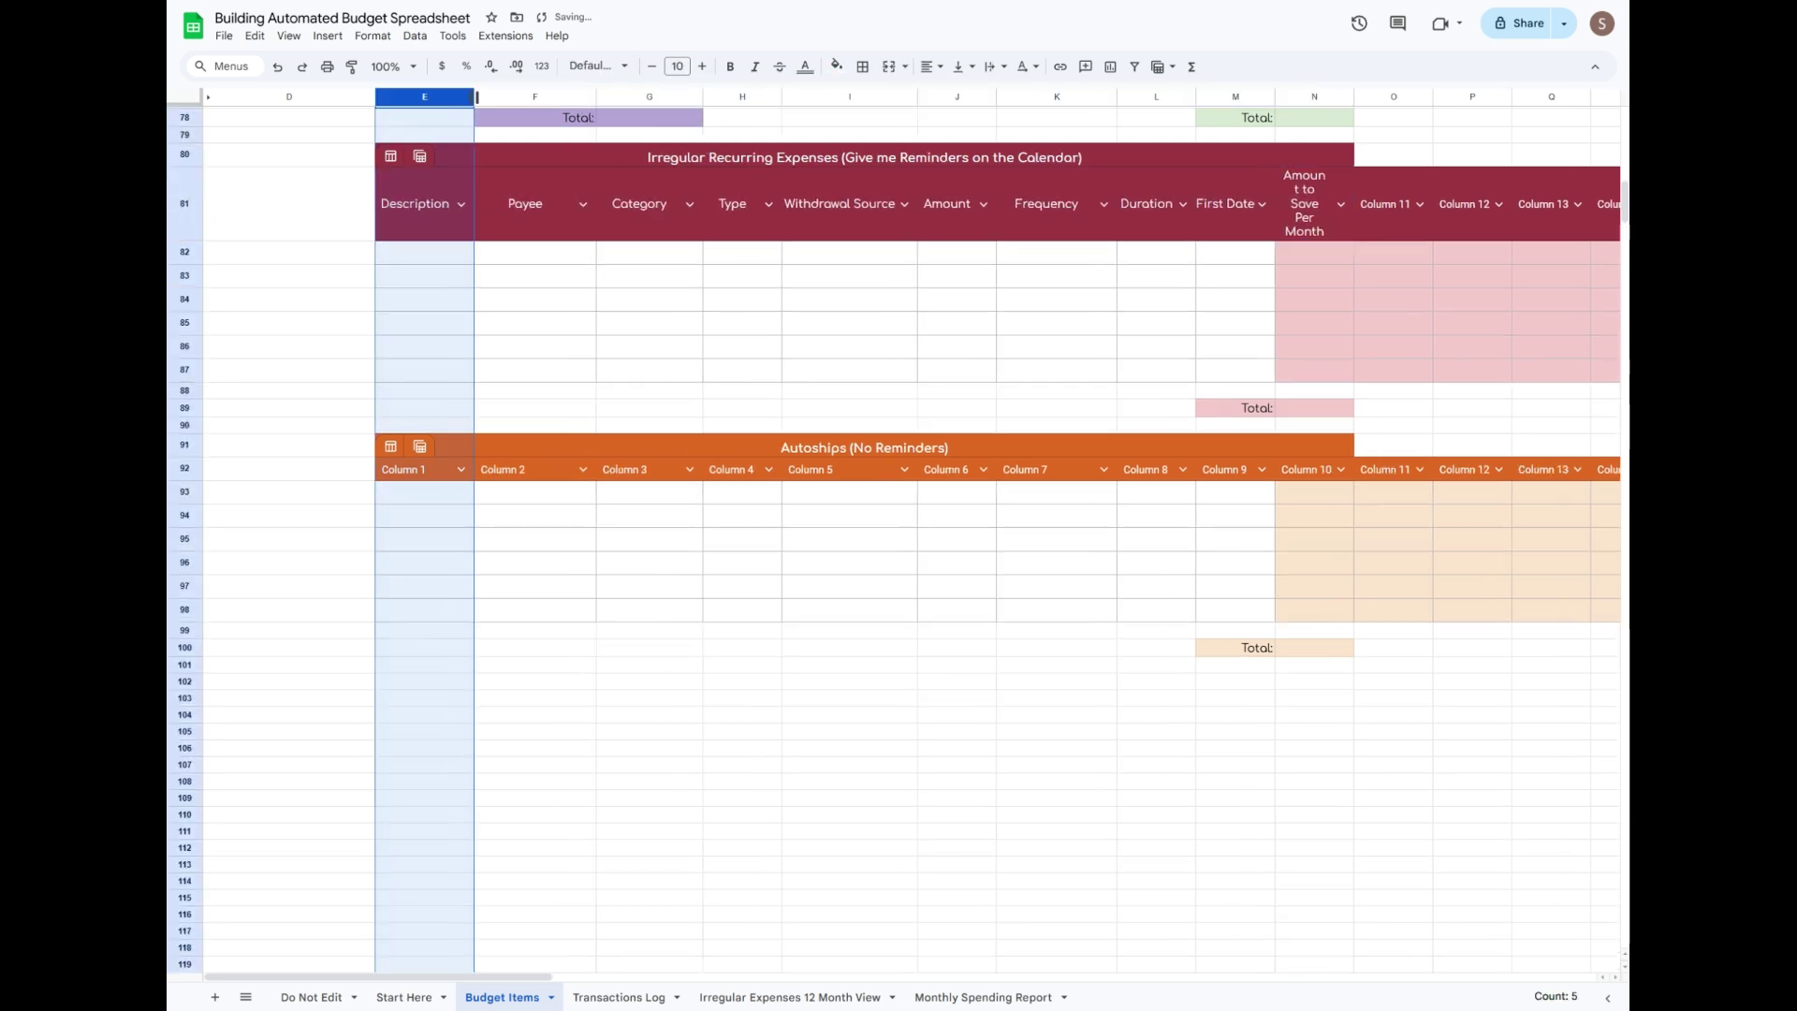
left_click_drag(458, 225, 552, 220)
left_click(1314, 96)
right_click(1334, 97)
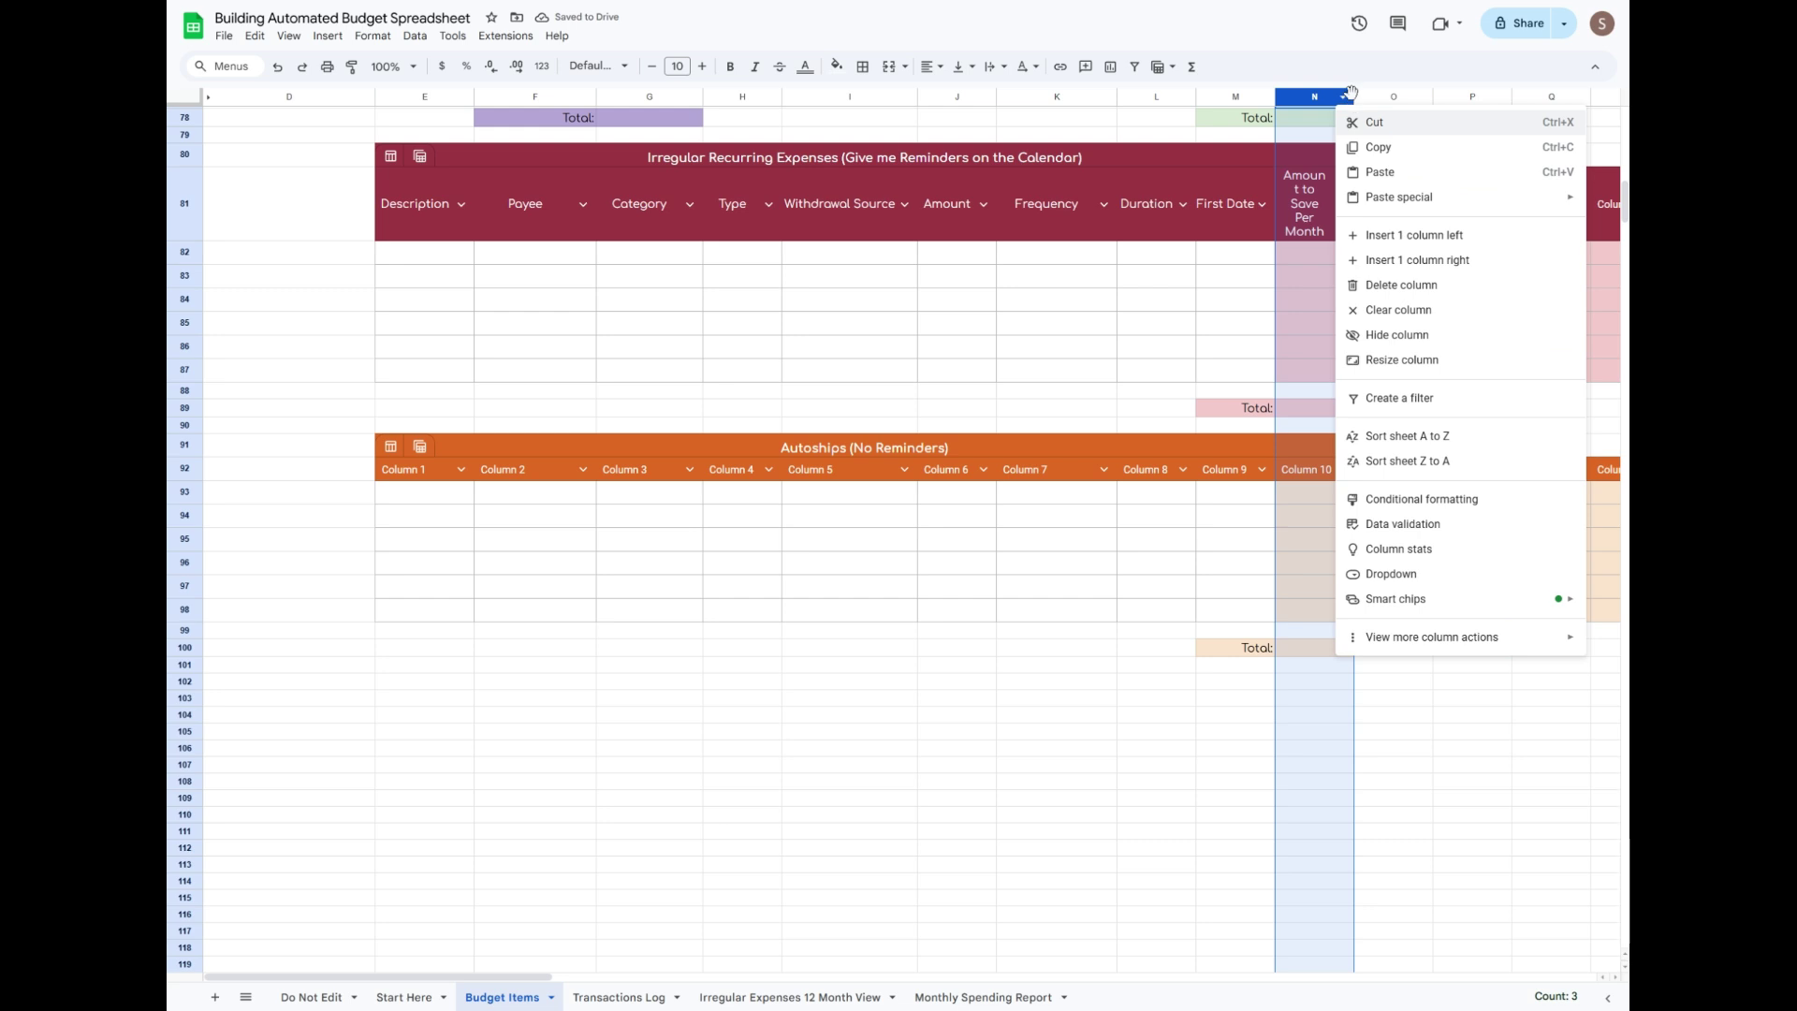
key("Escape")
left_click_drag(1356, 96, 1363, 96)
Copy the headers in E81:N81 and paste only their values into the Autoships header row starting at E92.
left_click_drag(1314, 200, 441, 221)
key("ctrl+c")
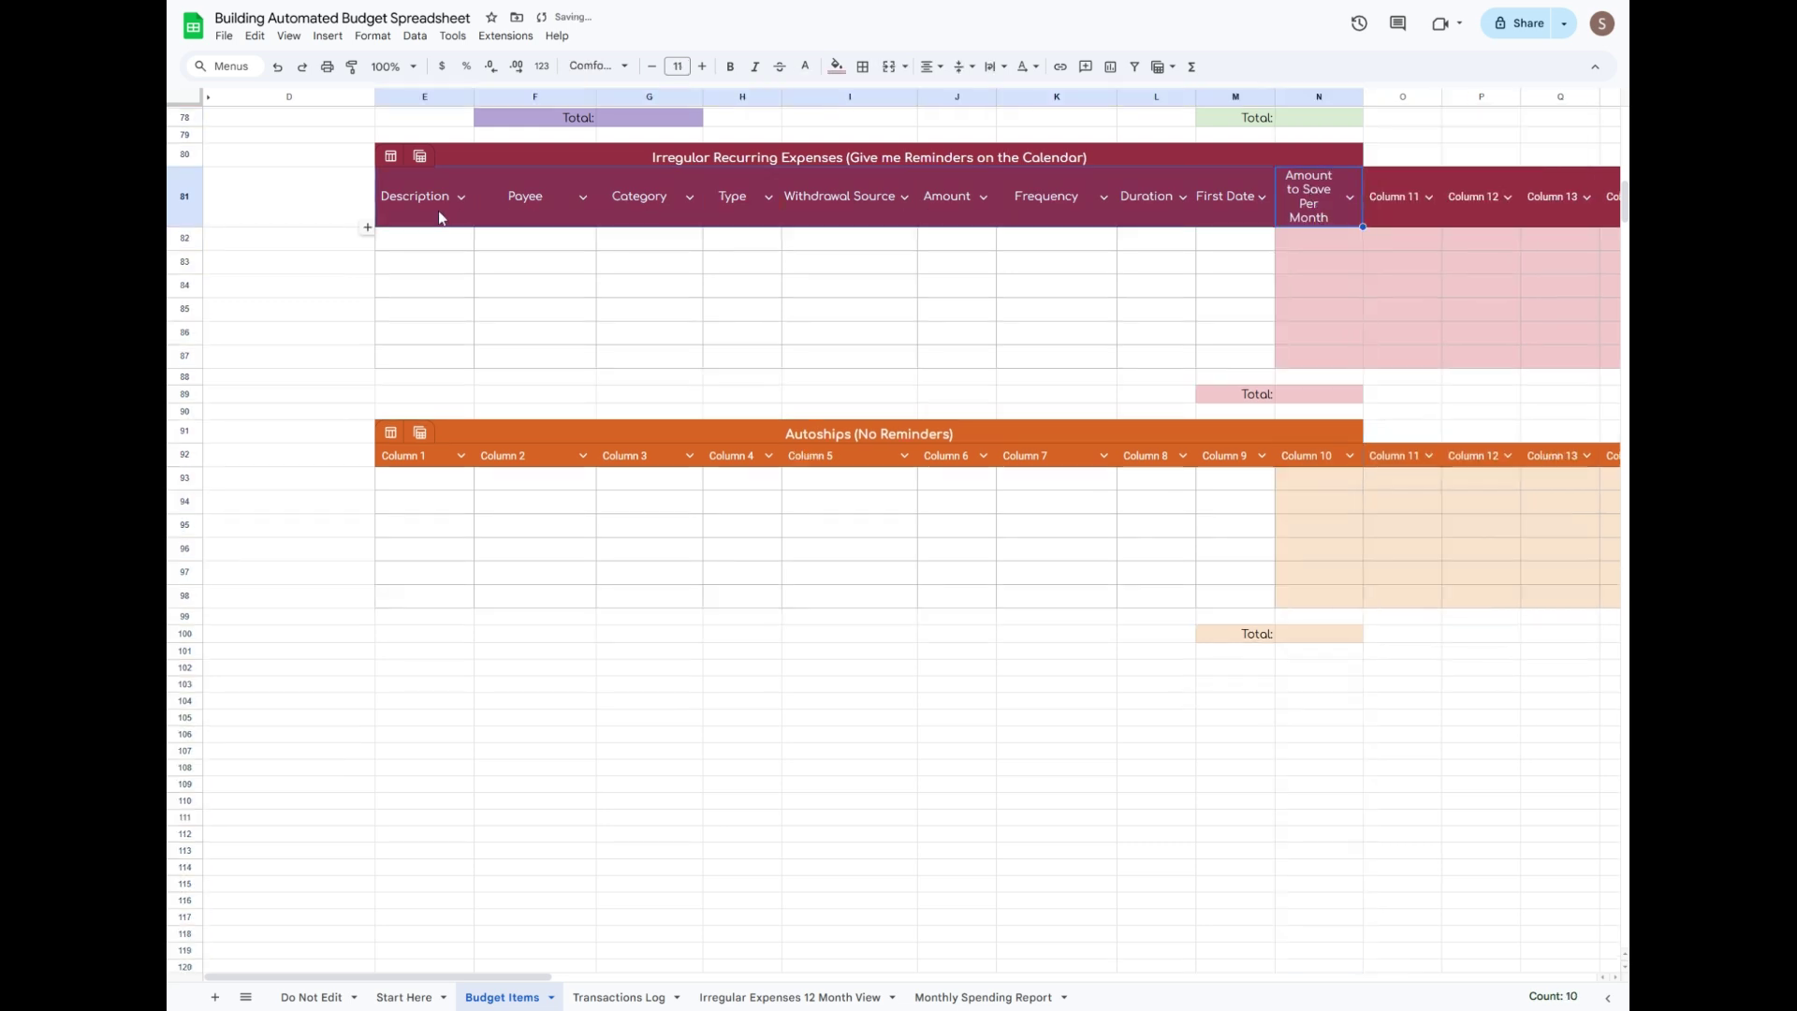
right_click(426, 458)
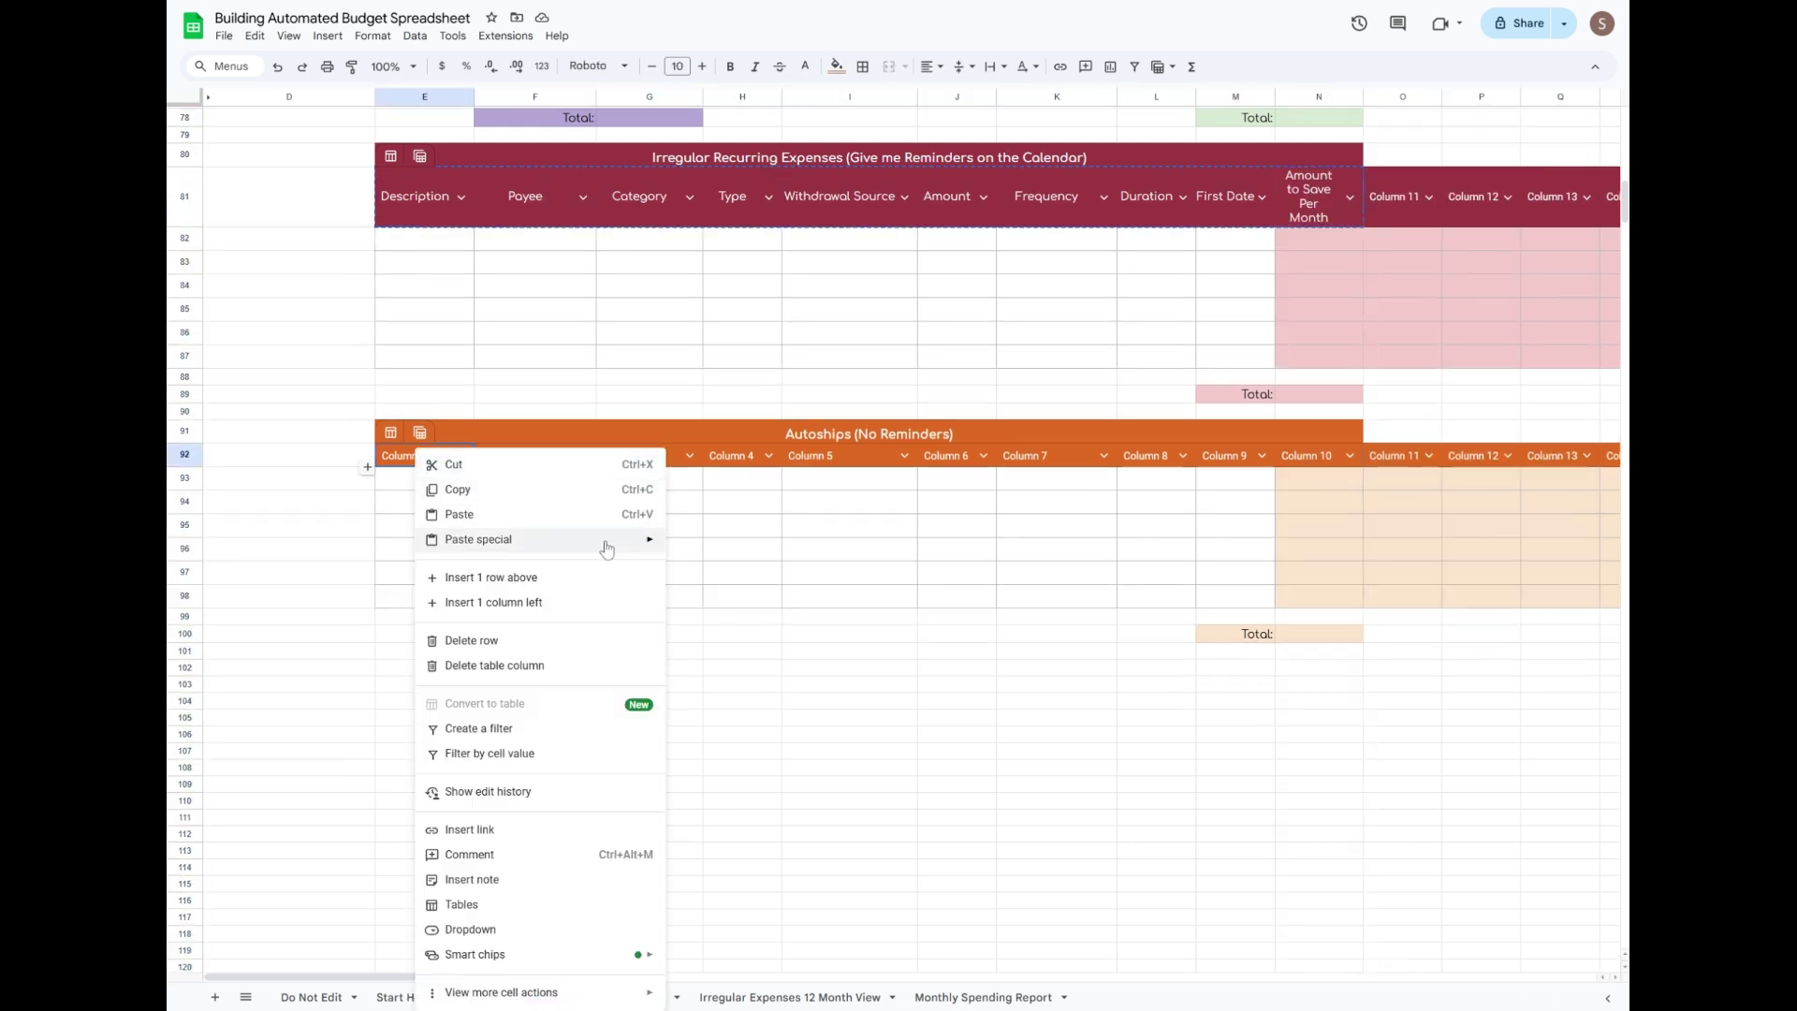
mouse_move(602, 542)
left_click(727, 554)
left_click(552, 527)
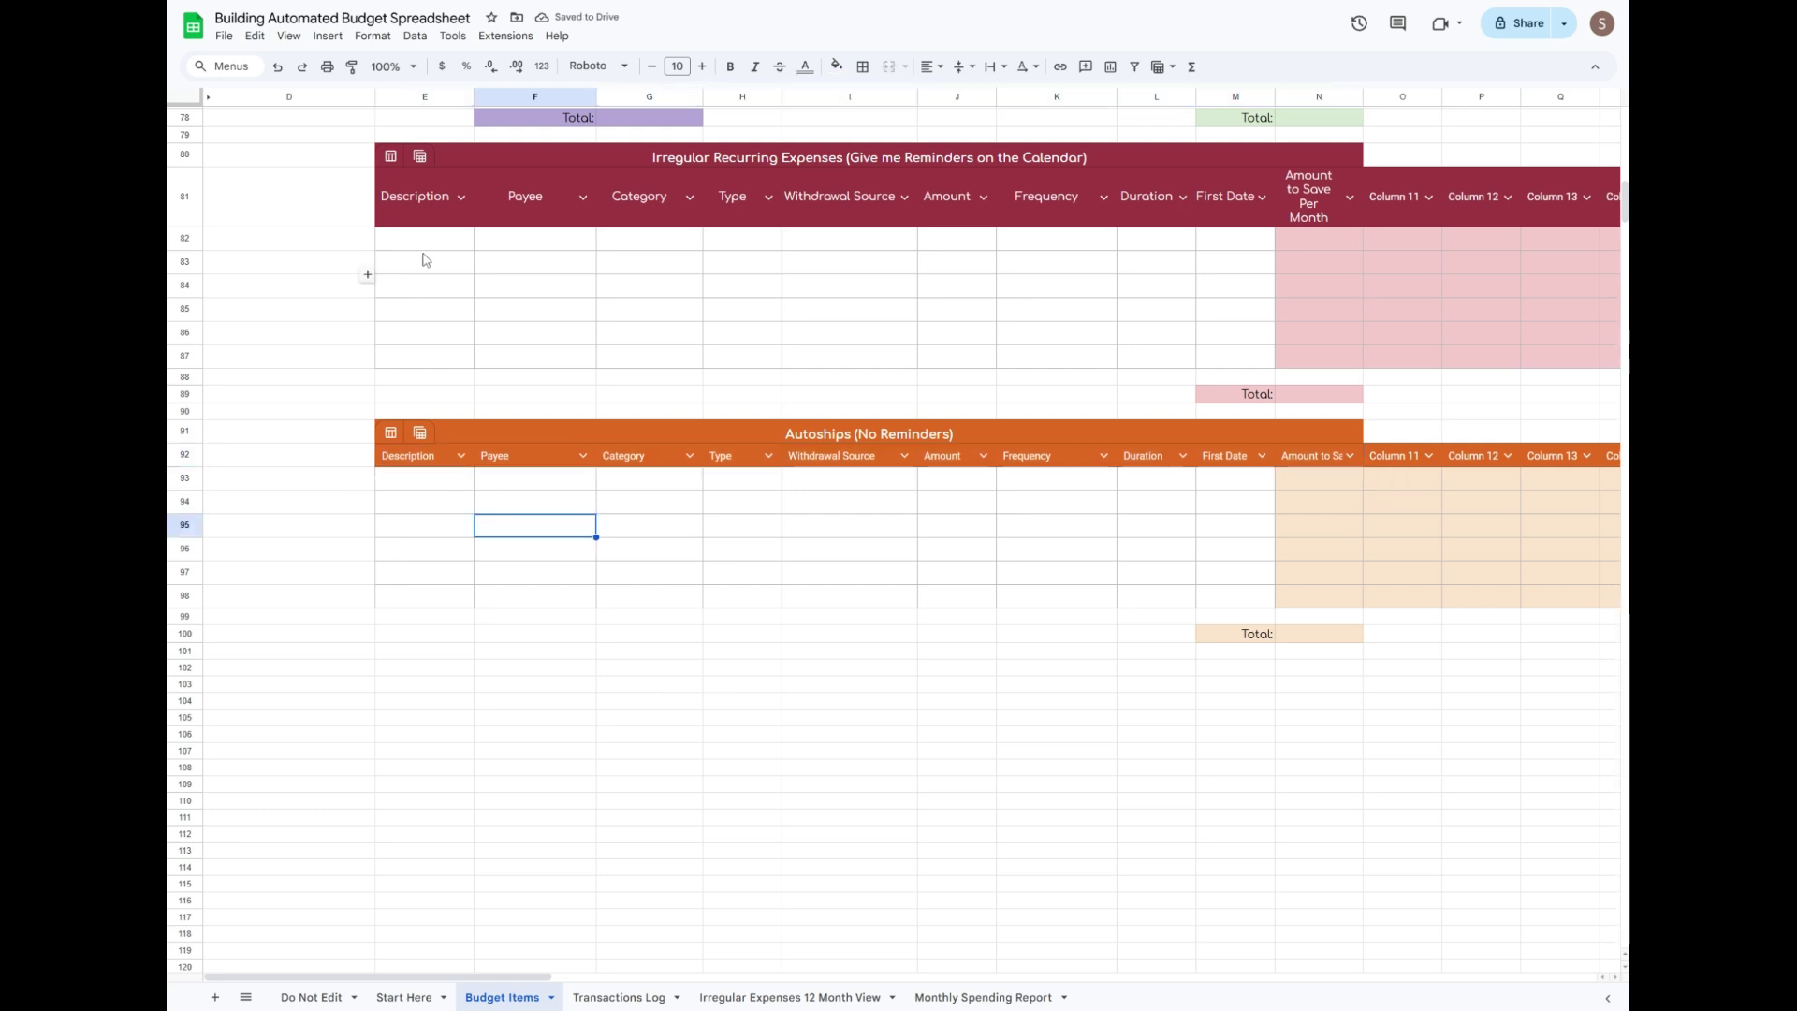
Paste only the copied headers' formatting onto the Autoships headers in E92:N92.
left_click_drag(435, 465, 1286, 457)
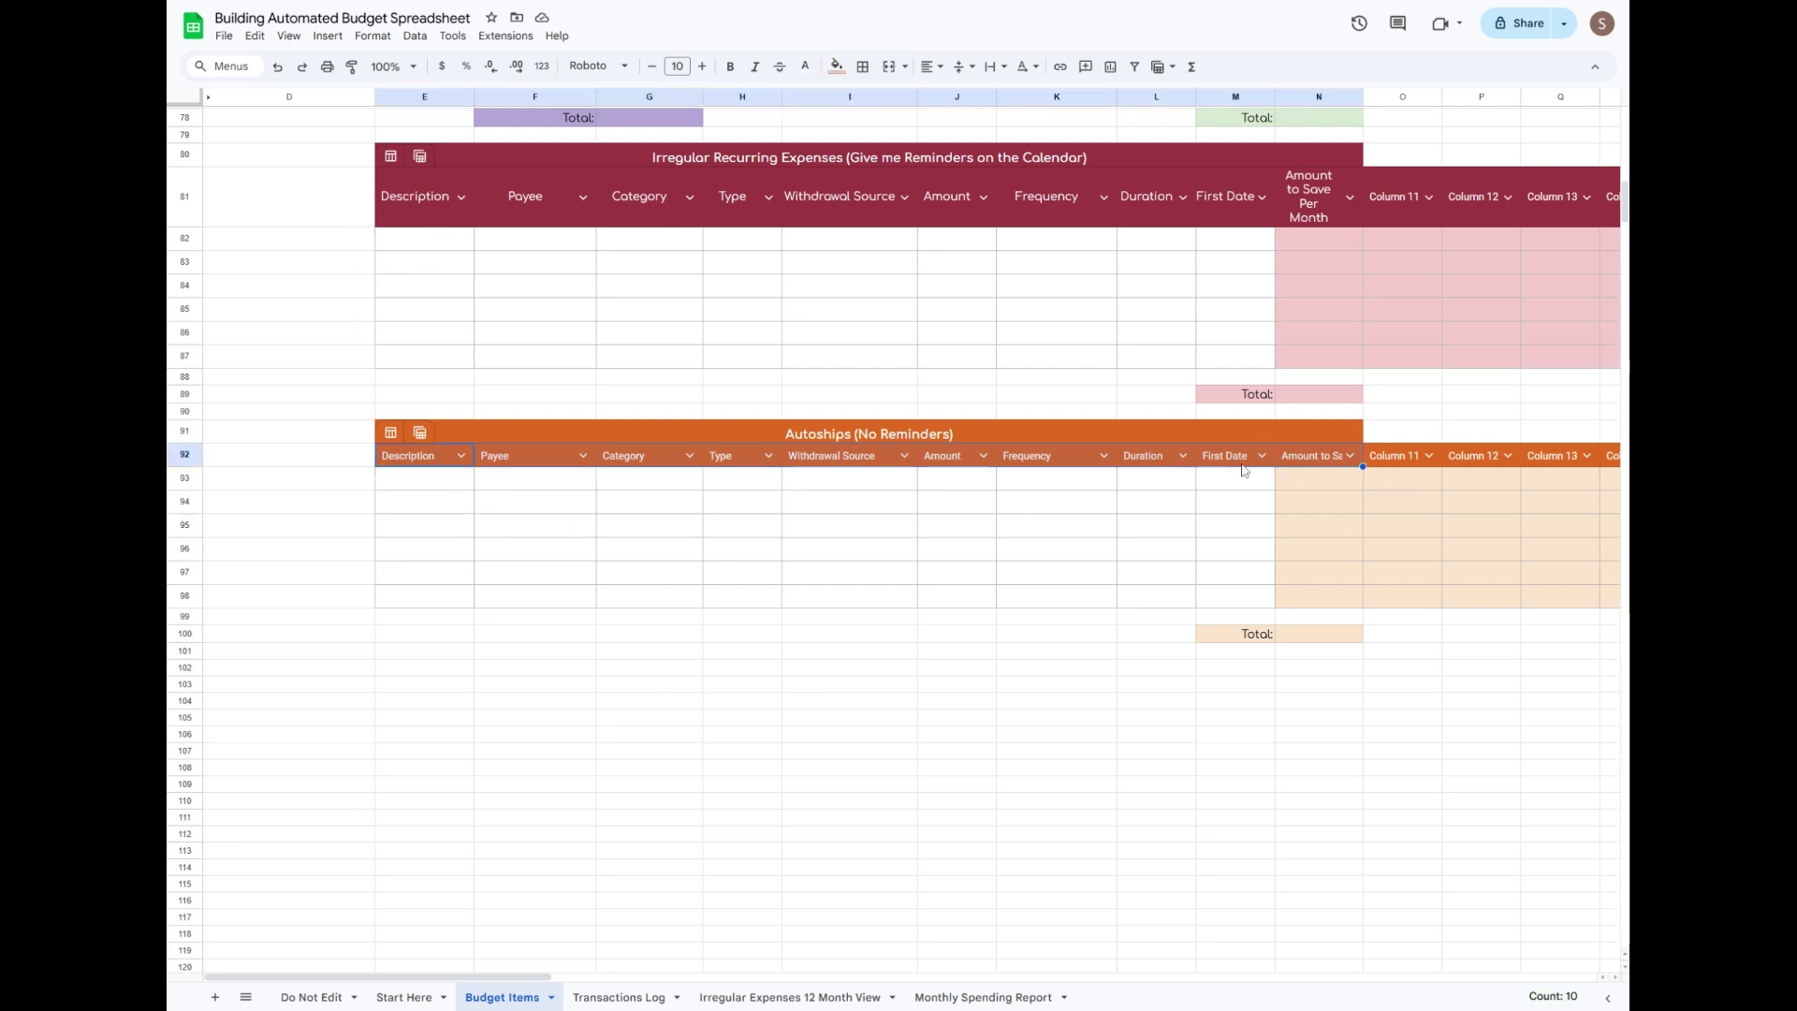
right_click(390, 458)
mouse_move(561, 539)
left_click(726, 577)
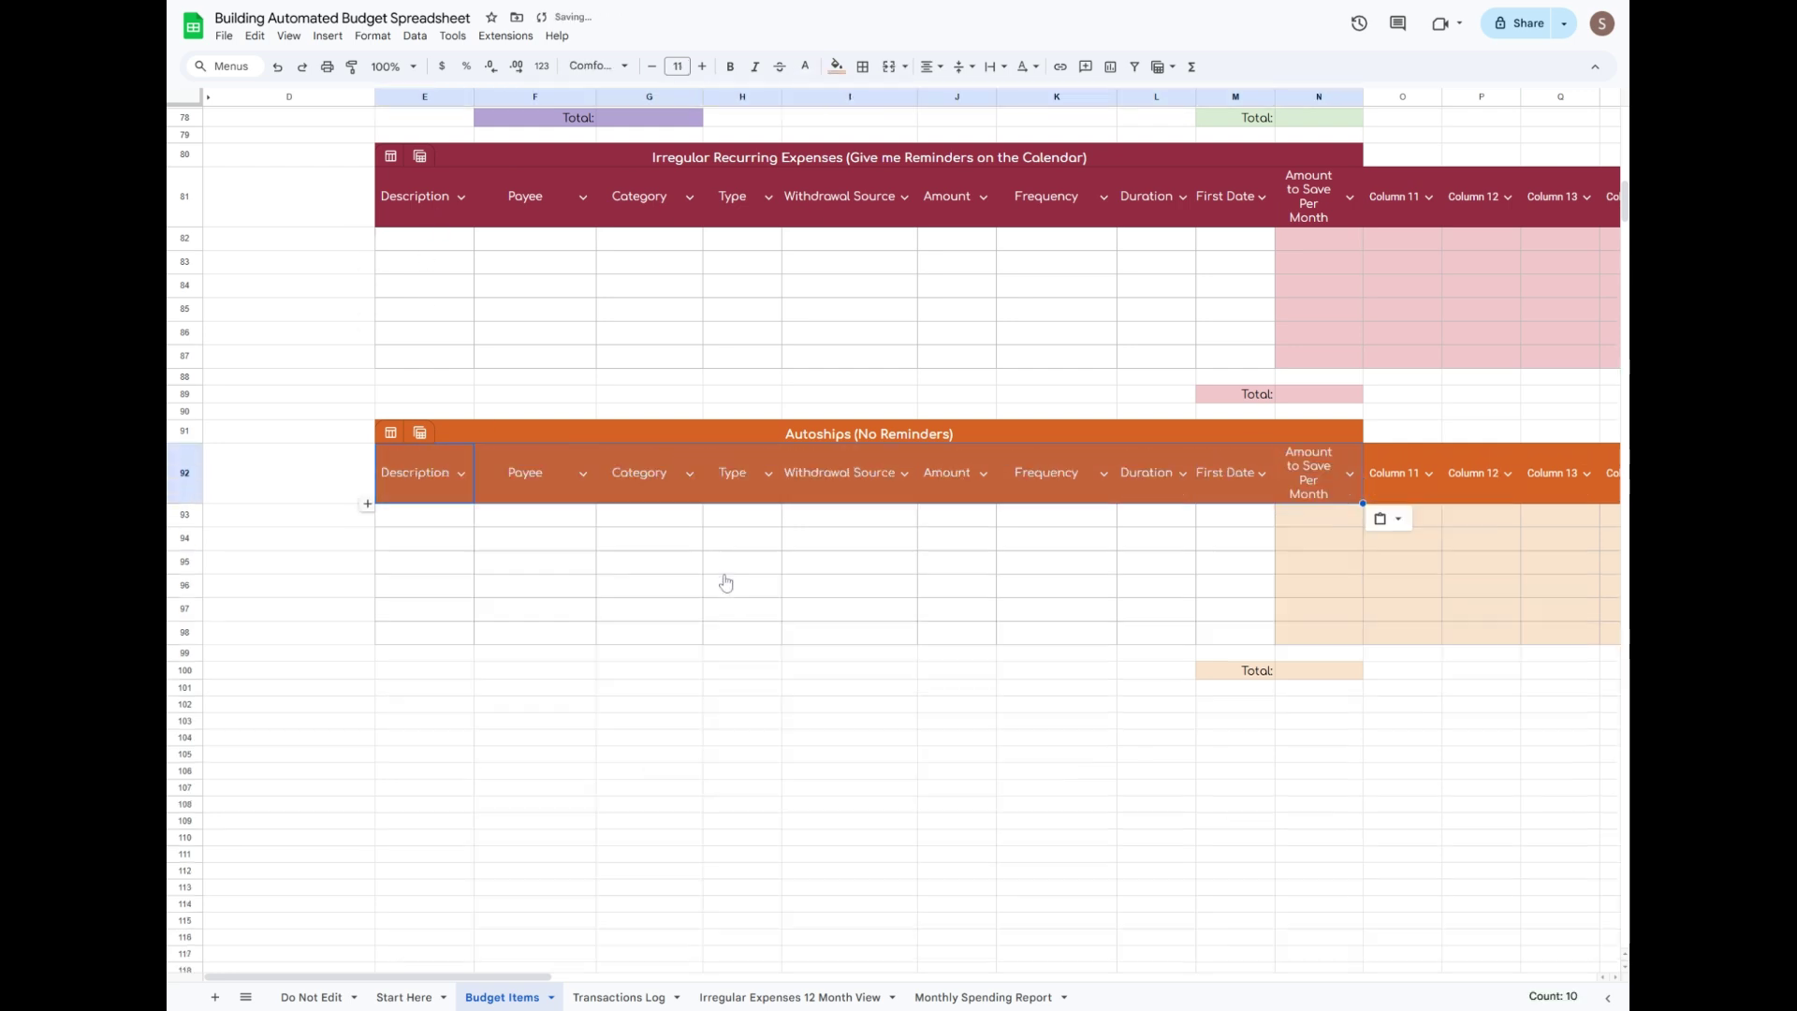
Merge I102:N102 below the Autoships table.
left_click(903, 706)
left_click_drag(908, 706, 1328, 712)
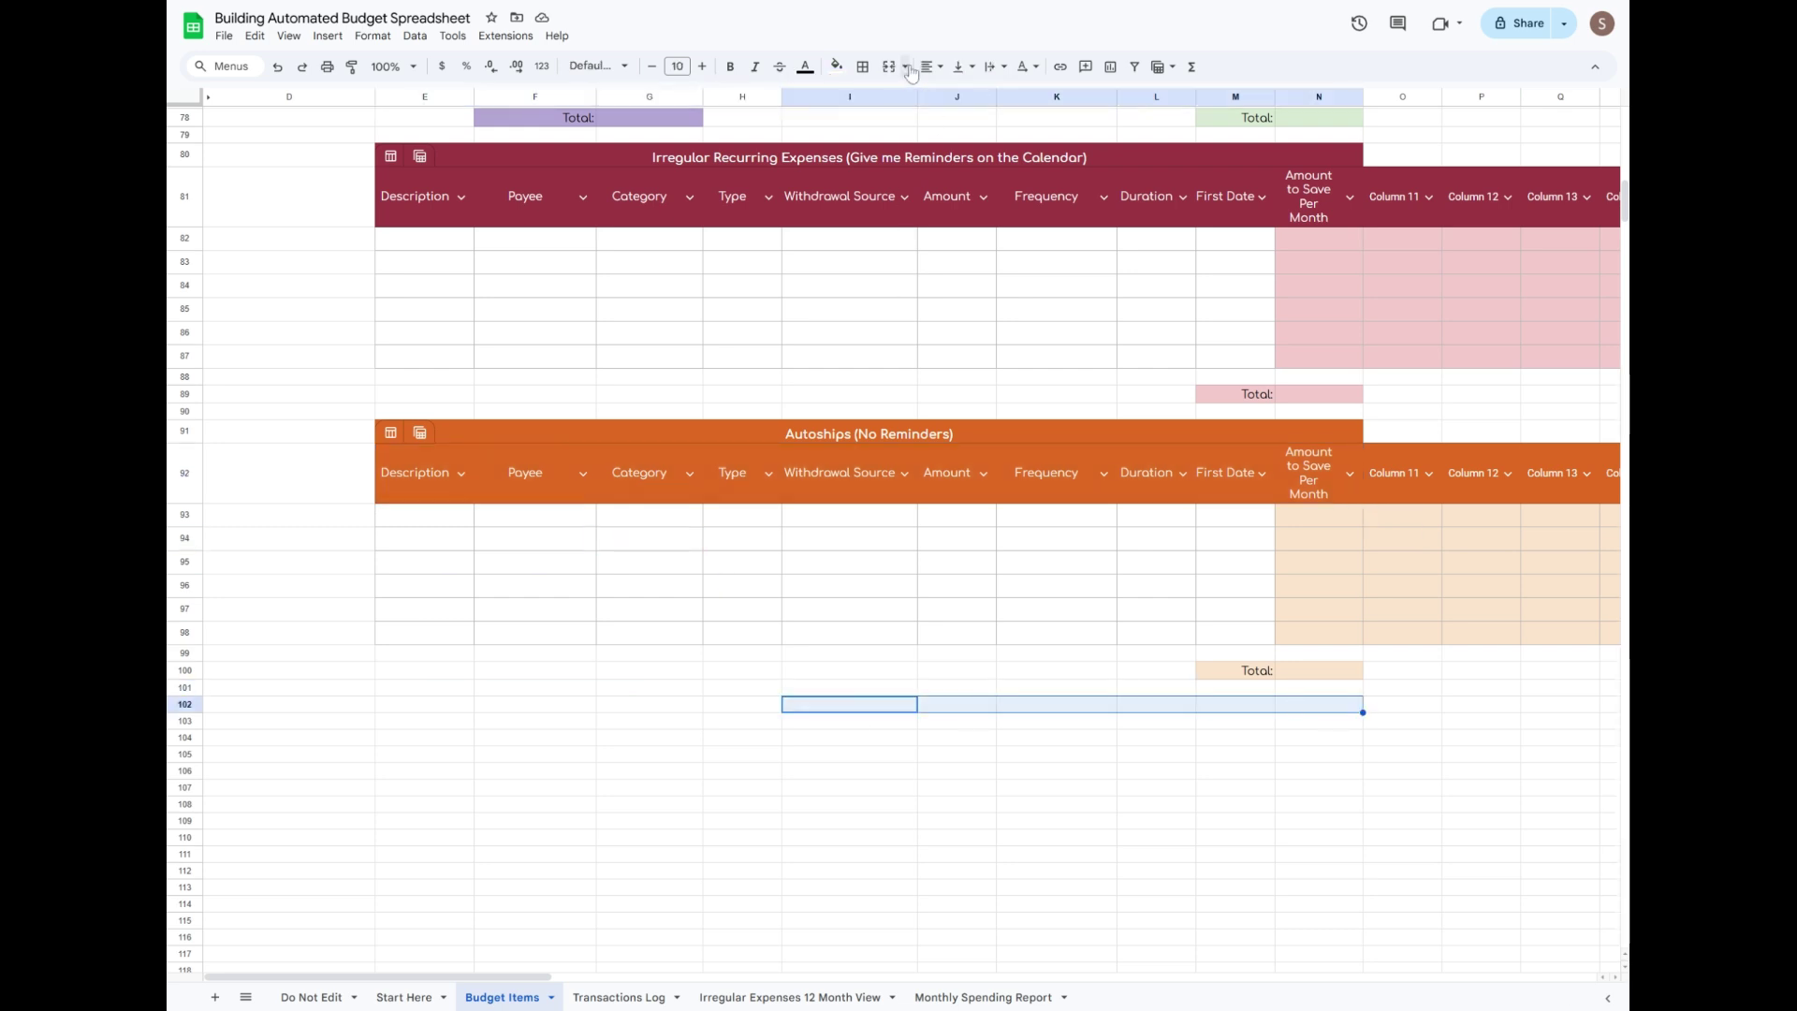
left_click(889, 66)
Convert I103:N109, directly below the merged row, to a table.
left_click_drag(869, 721, 1328, 824)
right_click(1209, 805)
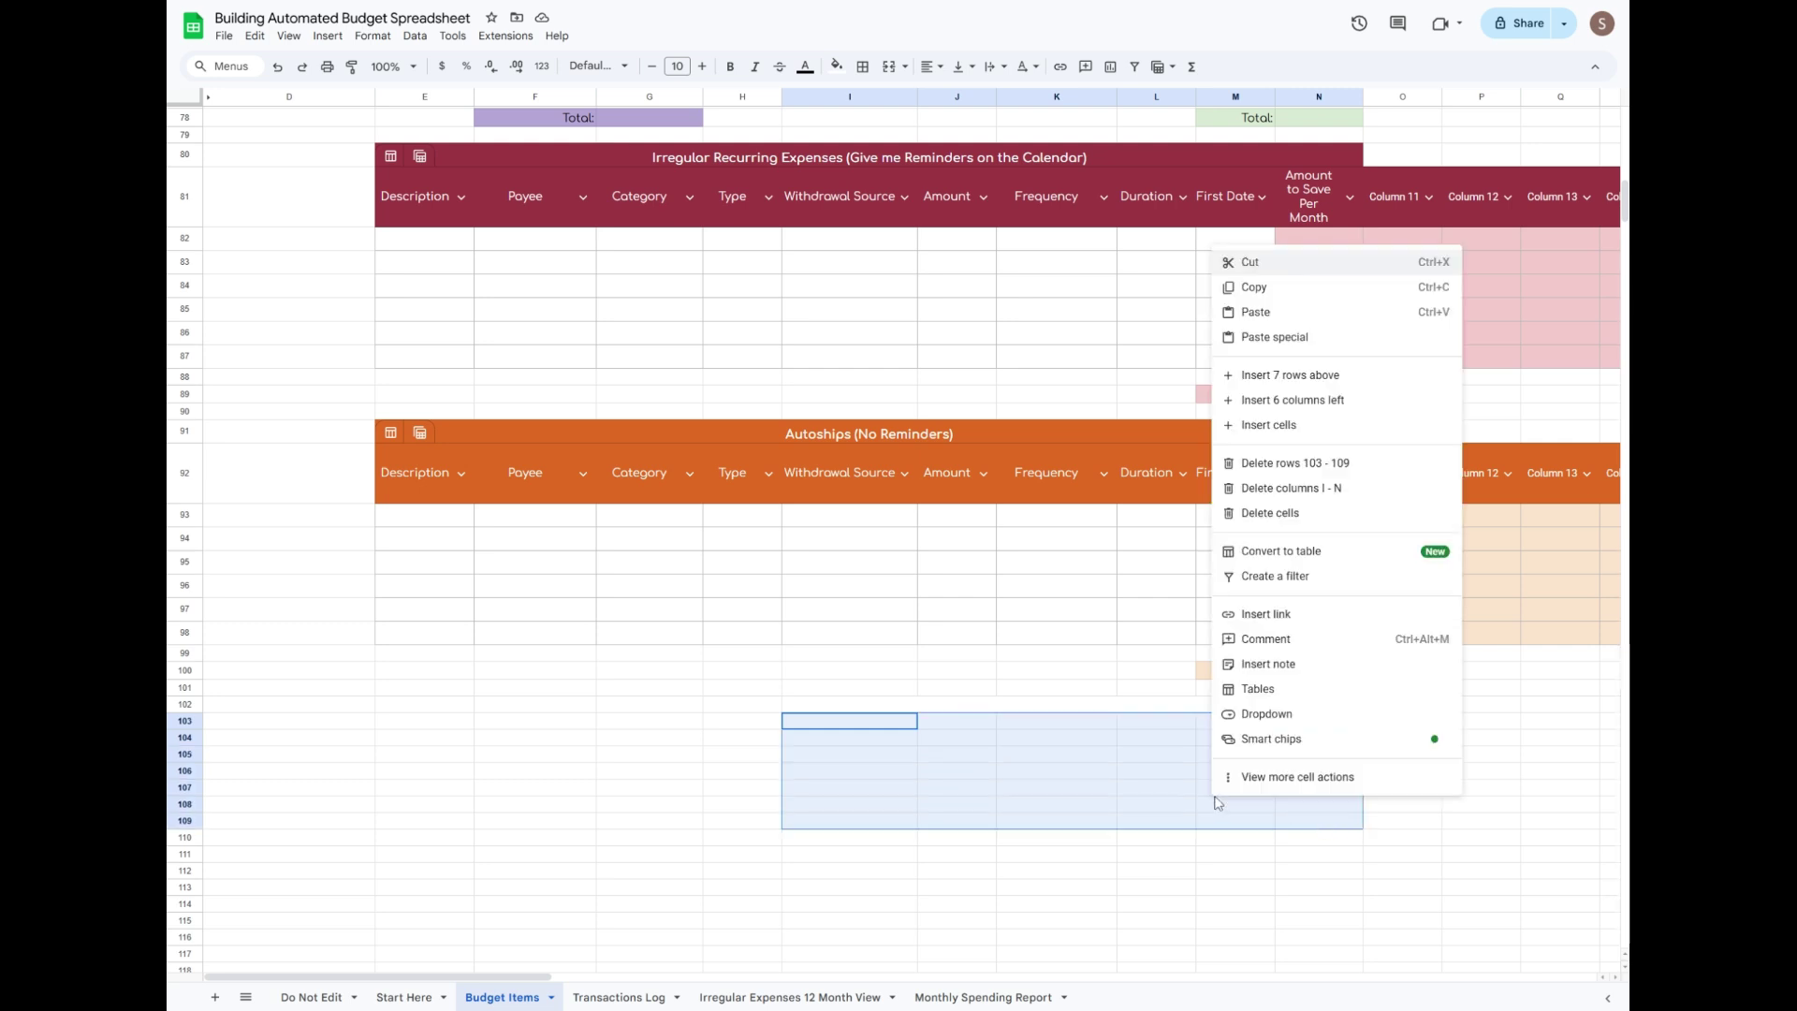
left_click(1310, 560)
left_click(177, 730)
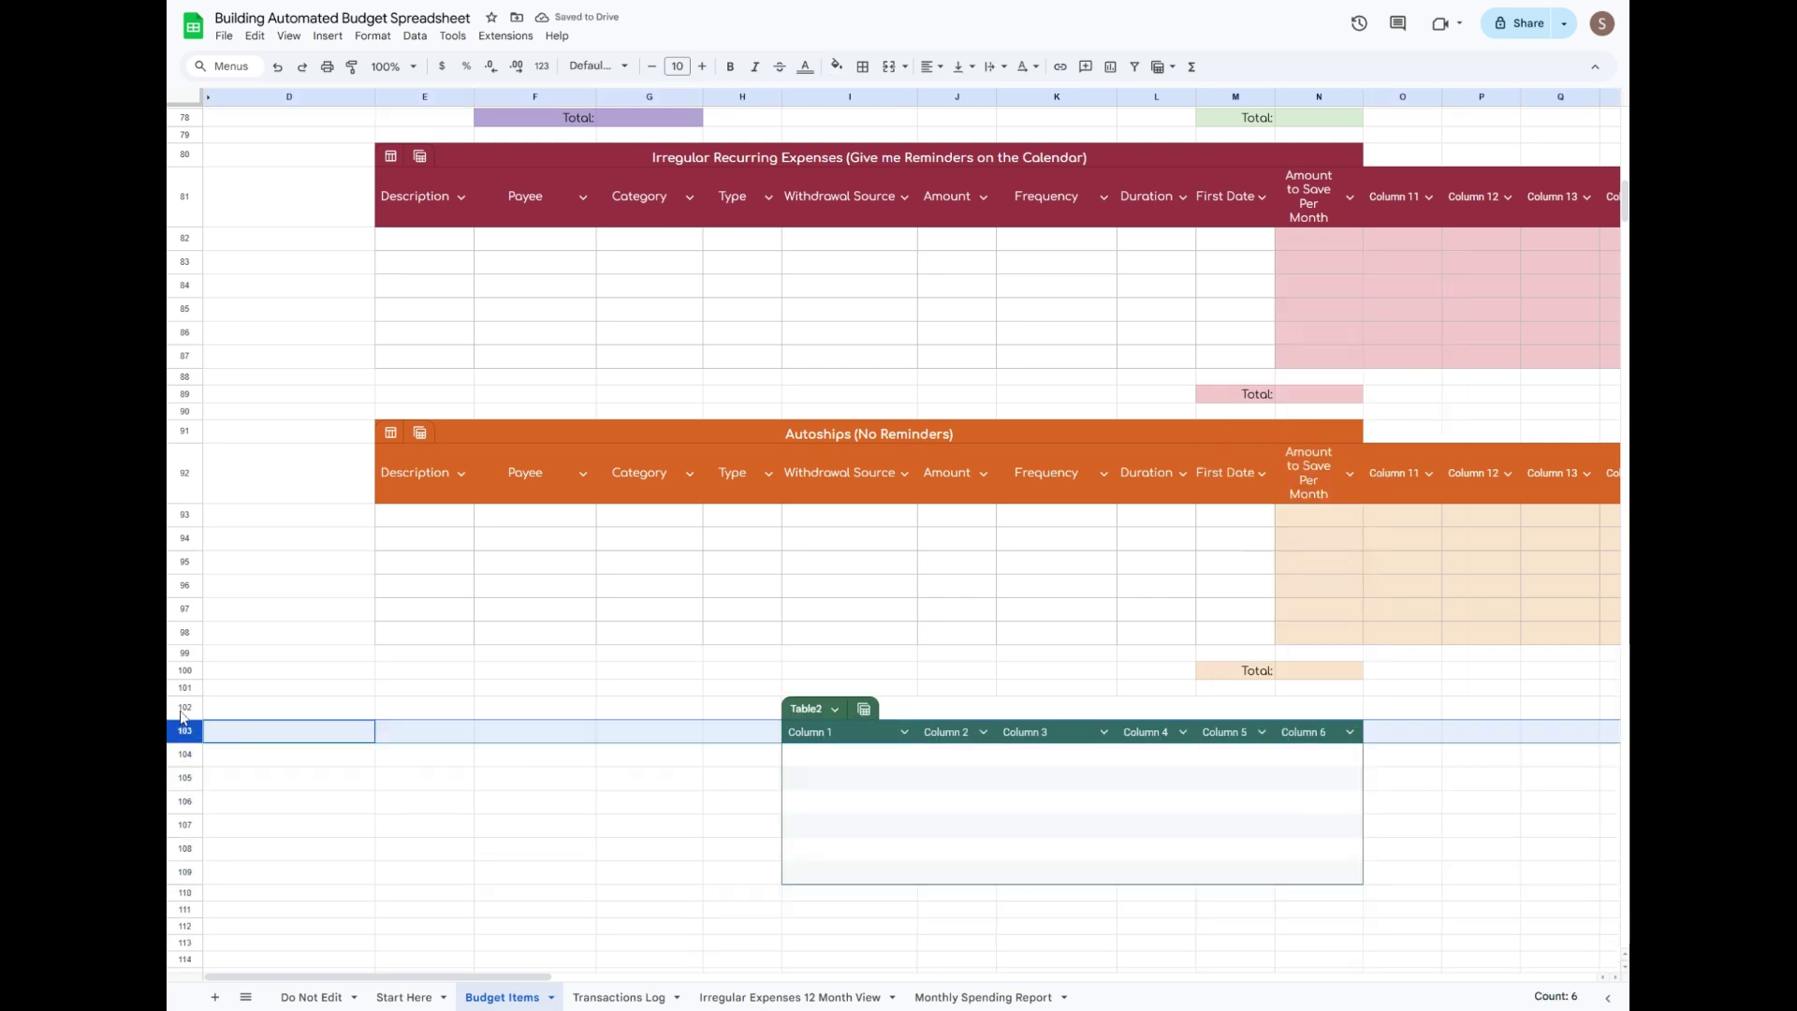
Rename the new table below the Autoships section as Transfers.
left_click(177, 706)
left_click(955, 802)
left_click(834, 708)
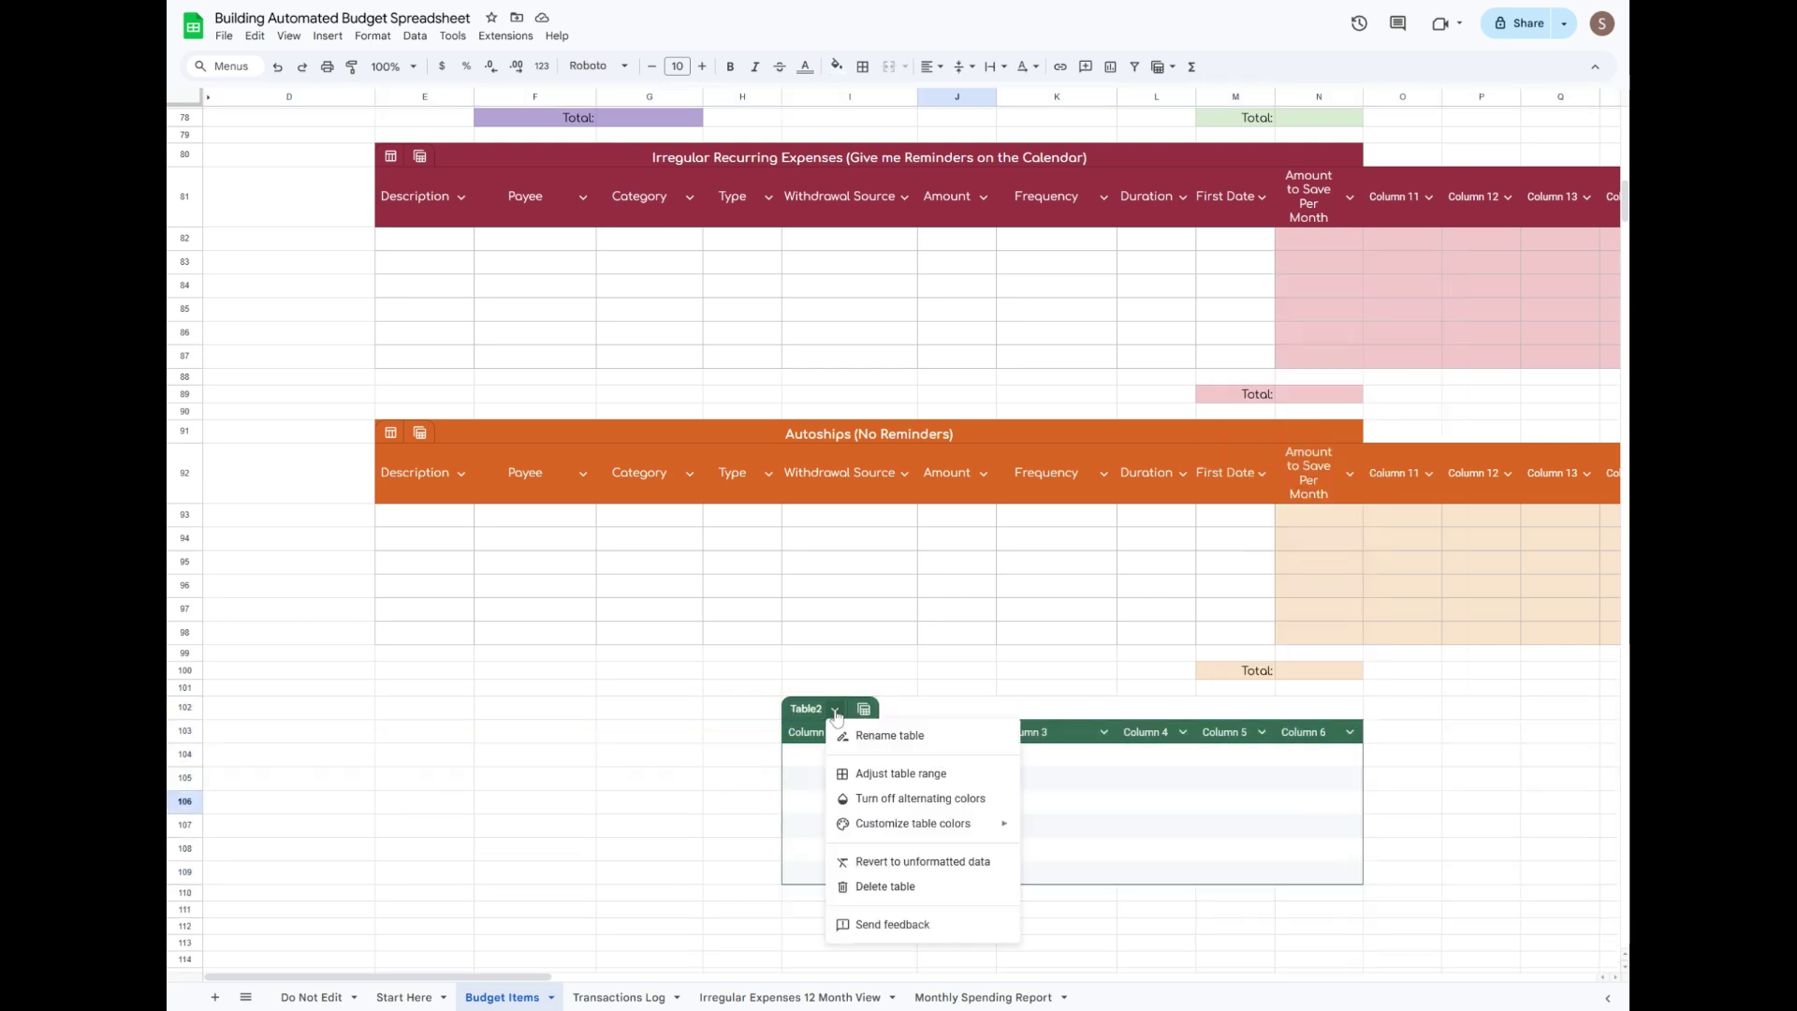
left_click(847, 733)
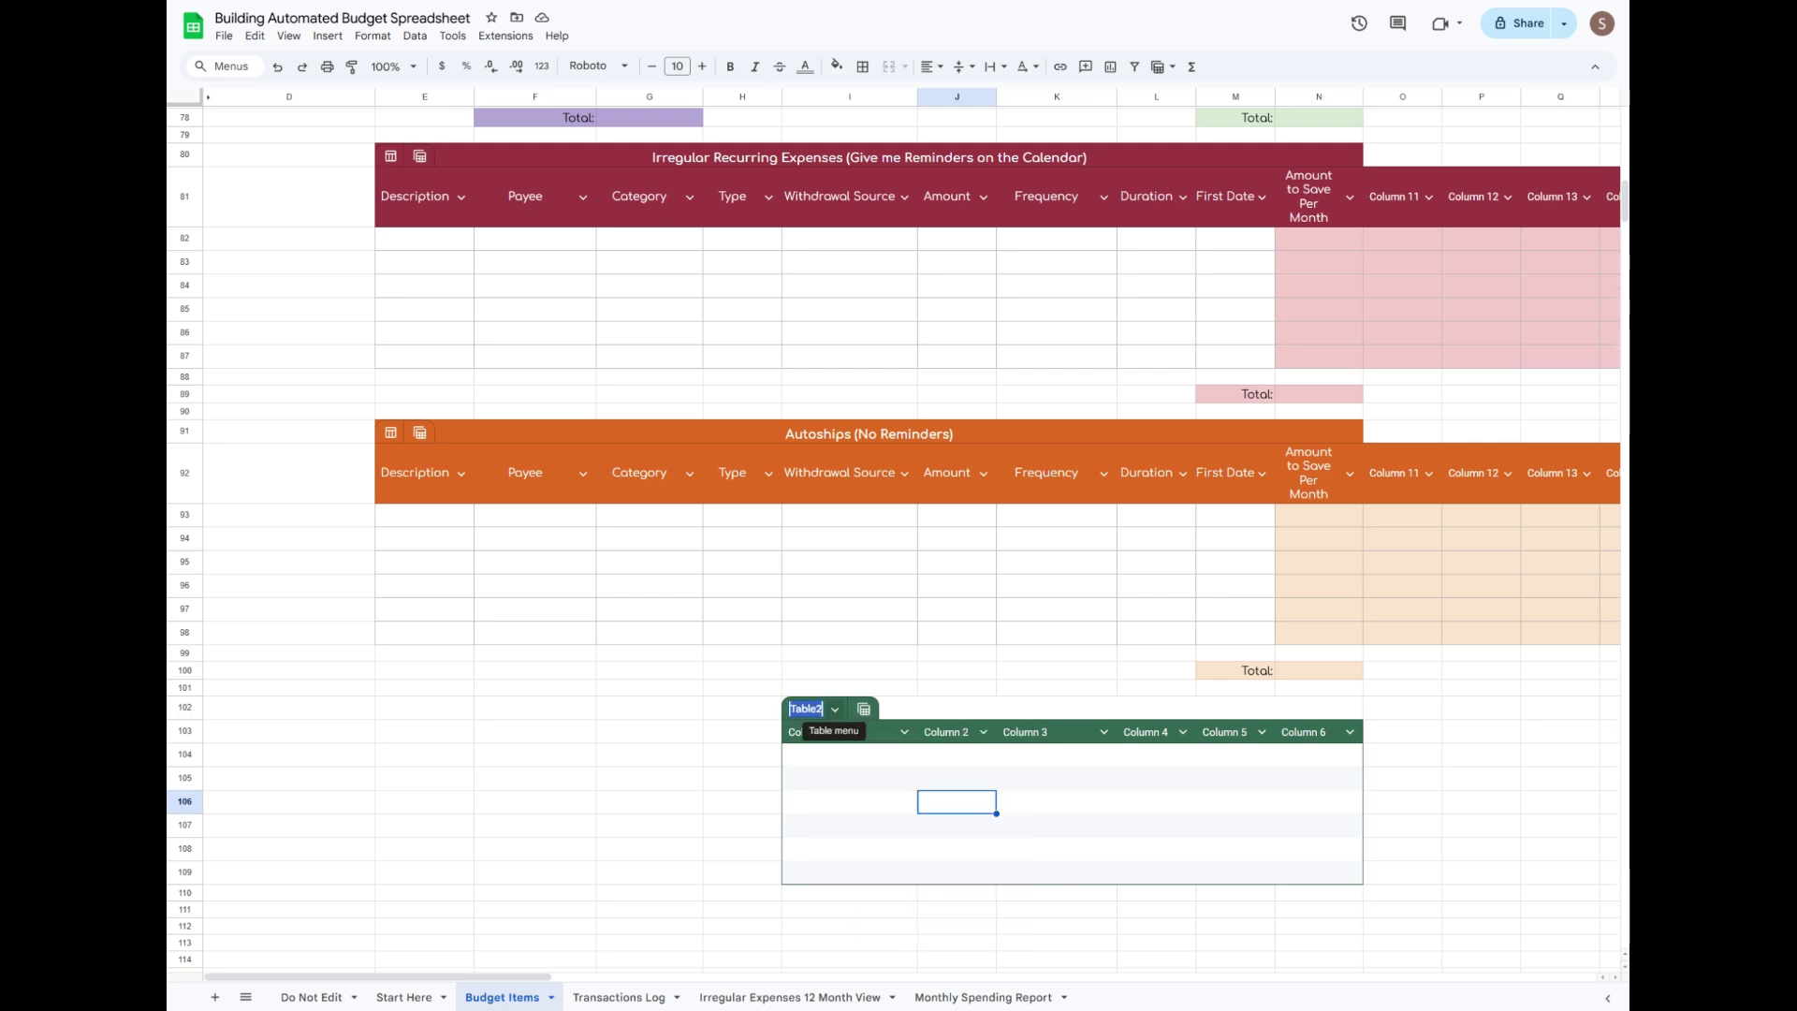
type("Transfers")
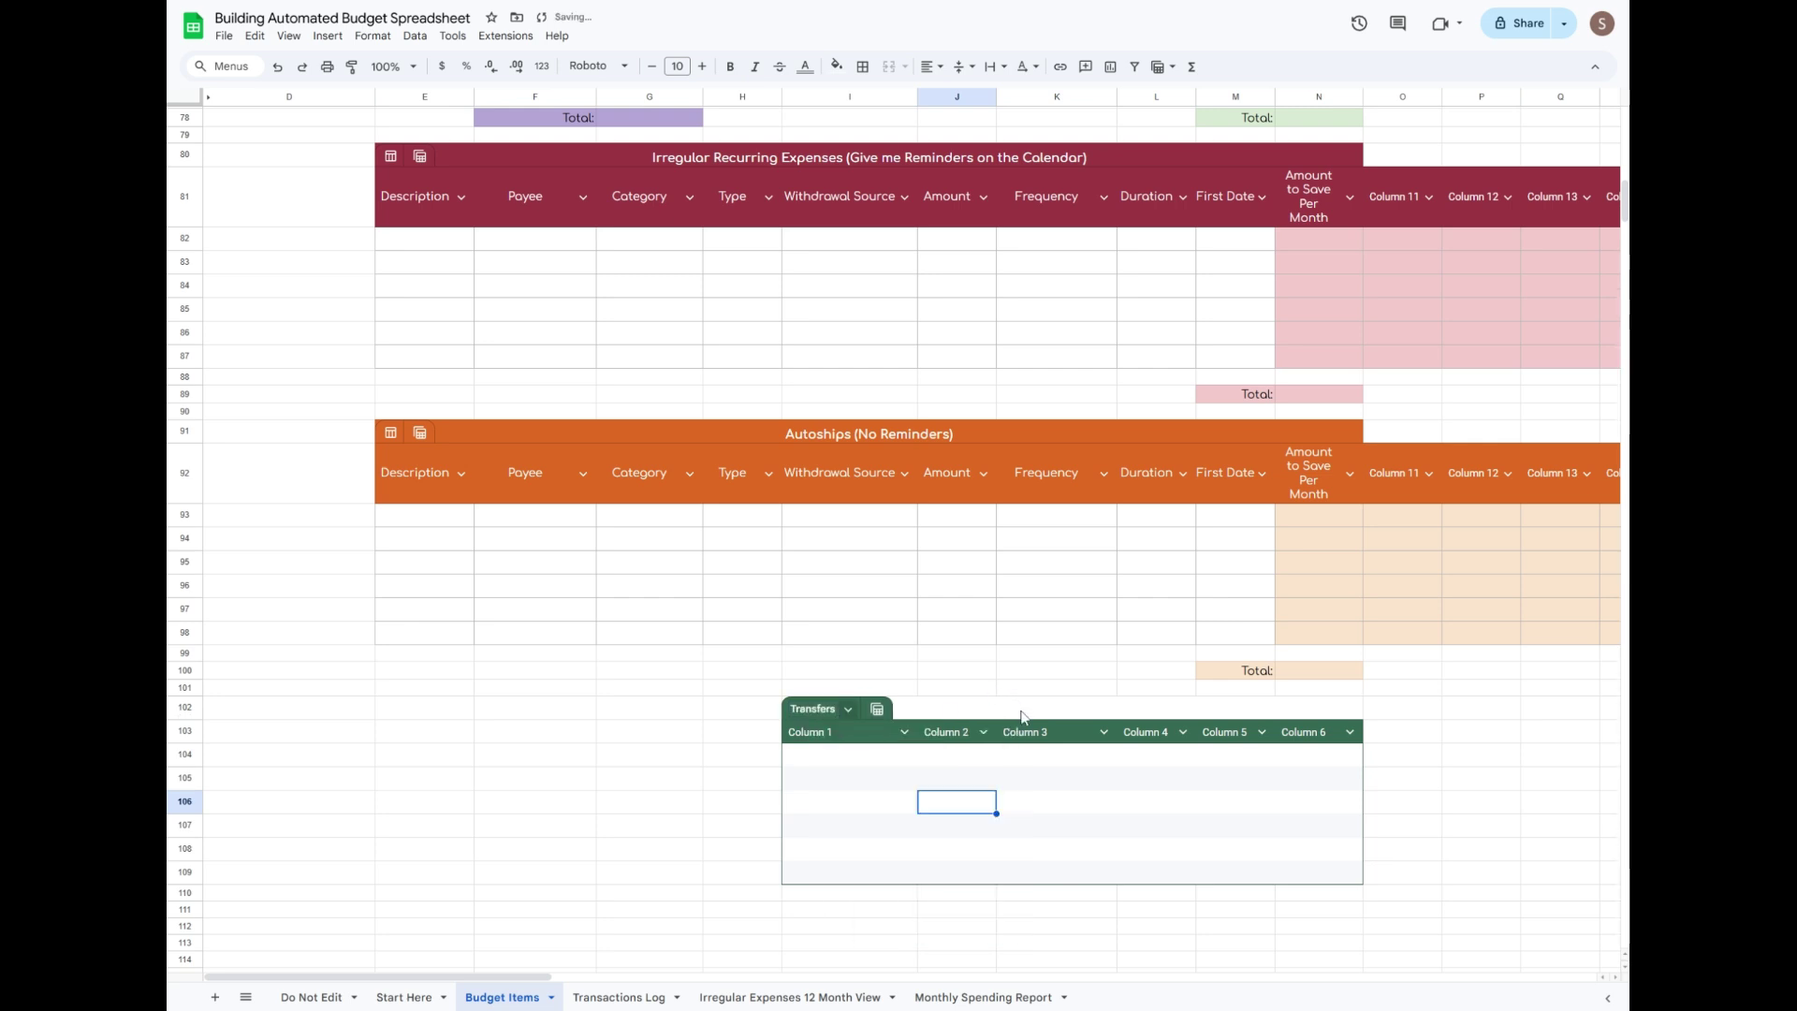
key("Return")
Enter the title "Scheduled Bank Transfers" in the merged row 102 above the Transfers table.
type("S")
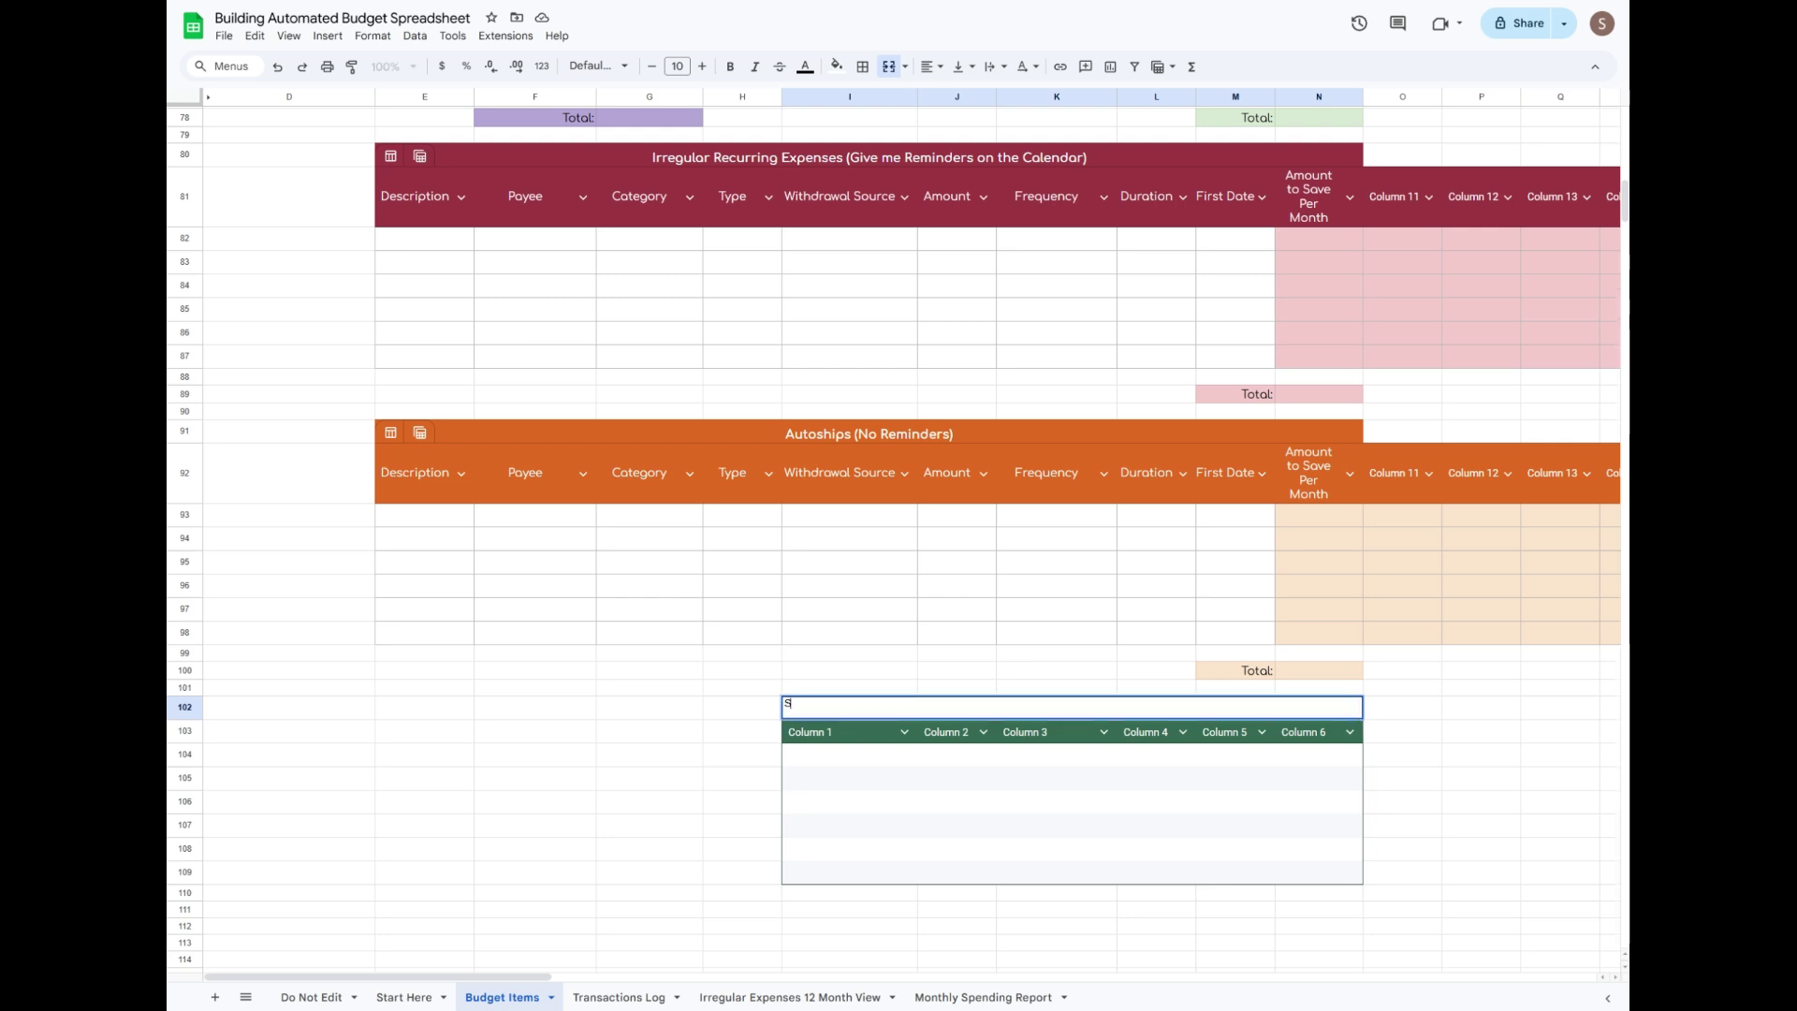
type("cheduled Bank Transfers")
key("Return")
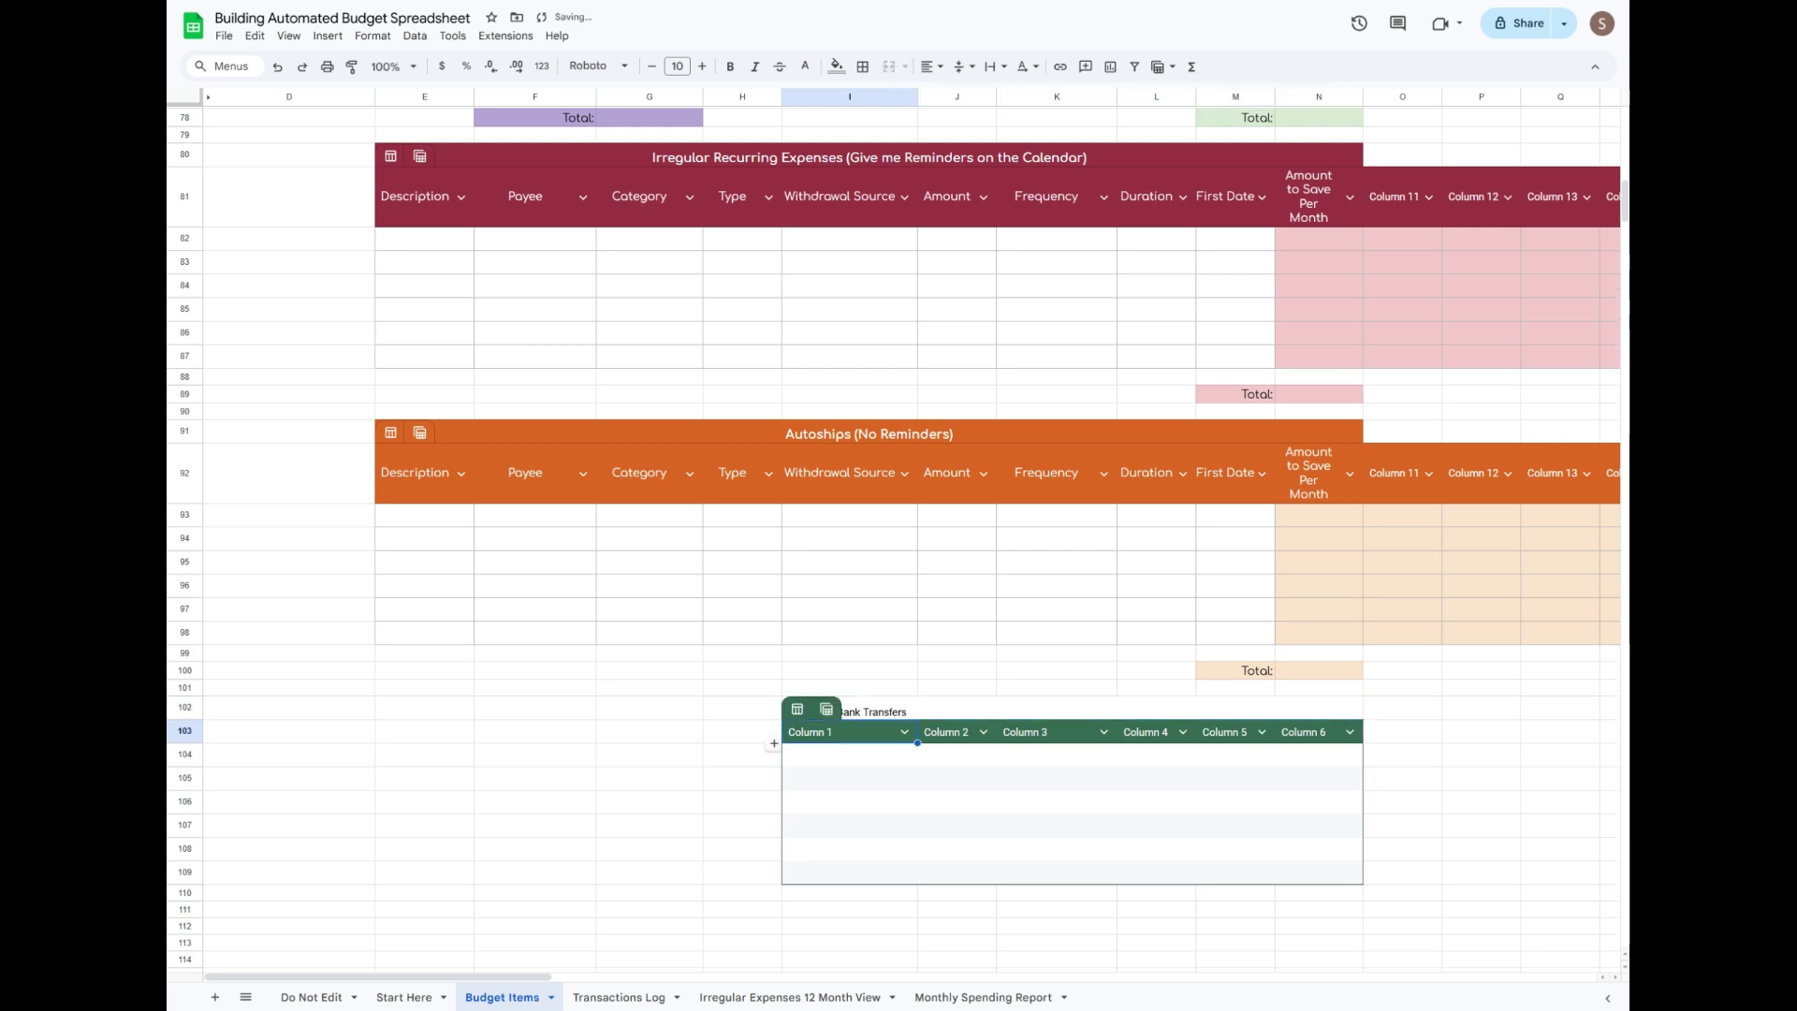
Set the Transfers table to the custom grey #878181 and fill its merged title row with the same grey.
left_click(798, 708)
mouse_move(917, 824)
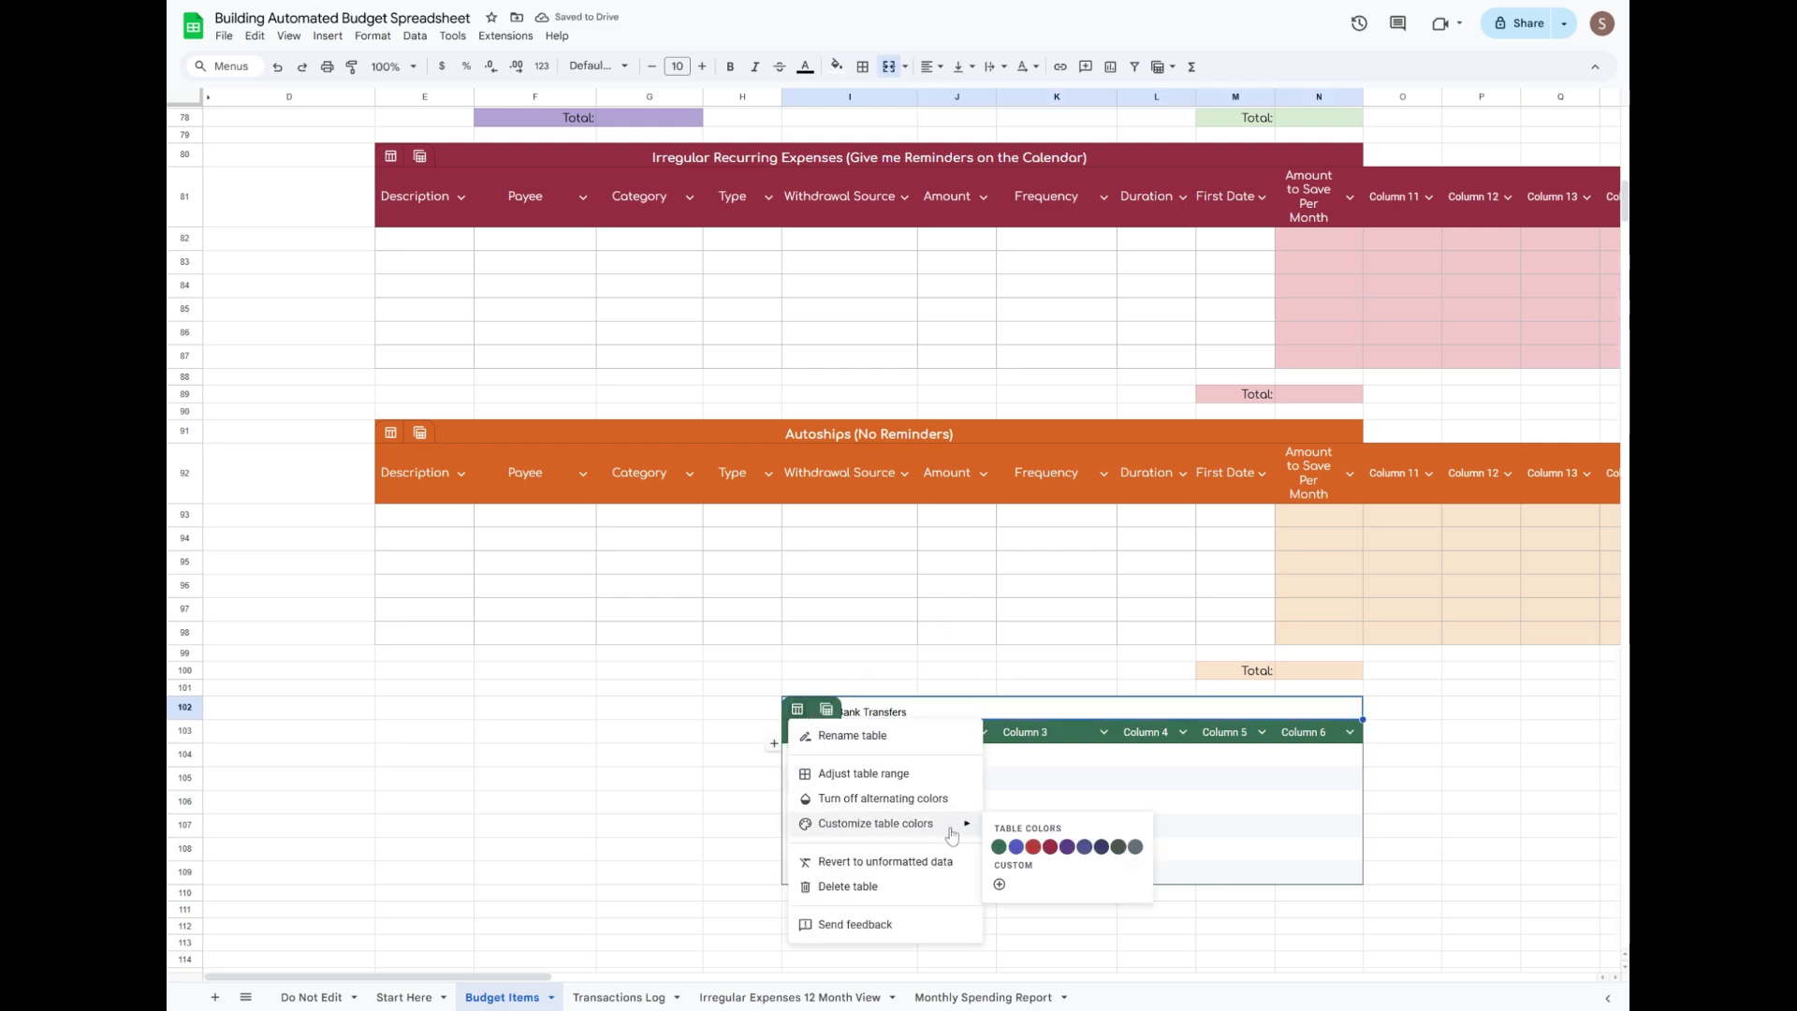
left_click(1005, 892)
left_click(801, 436)
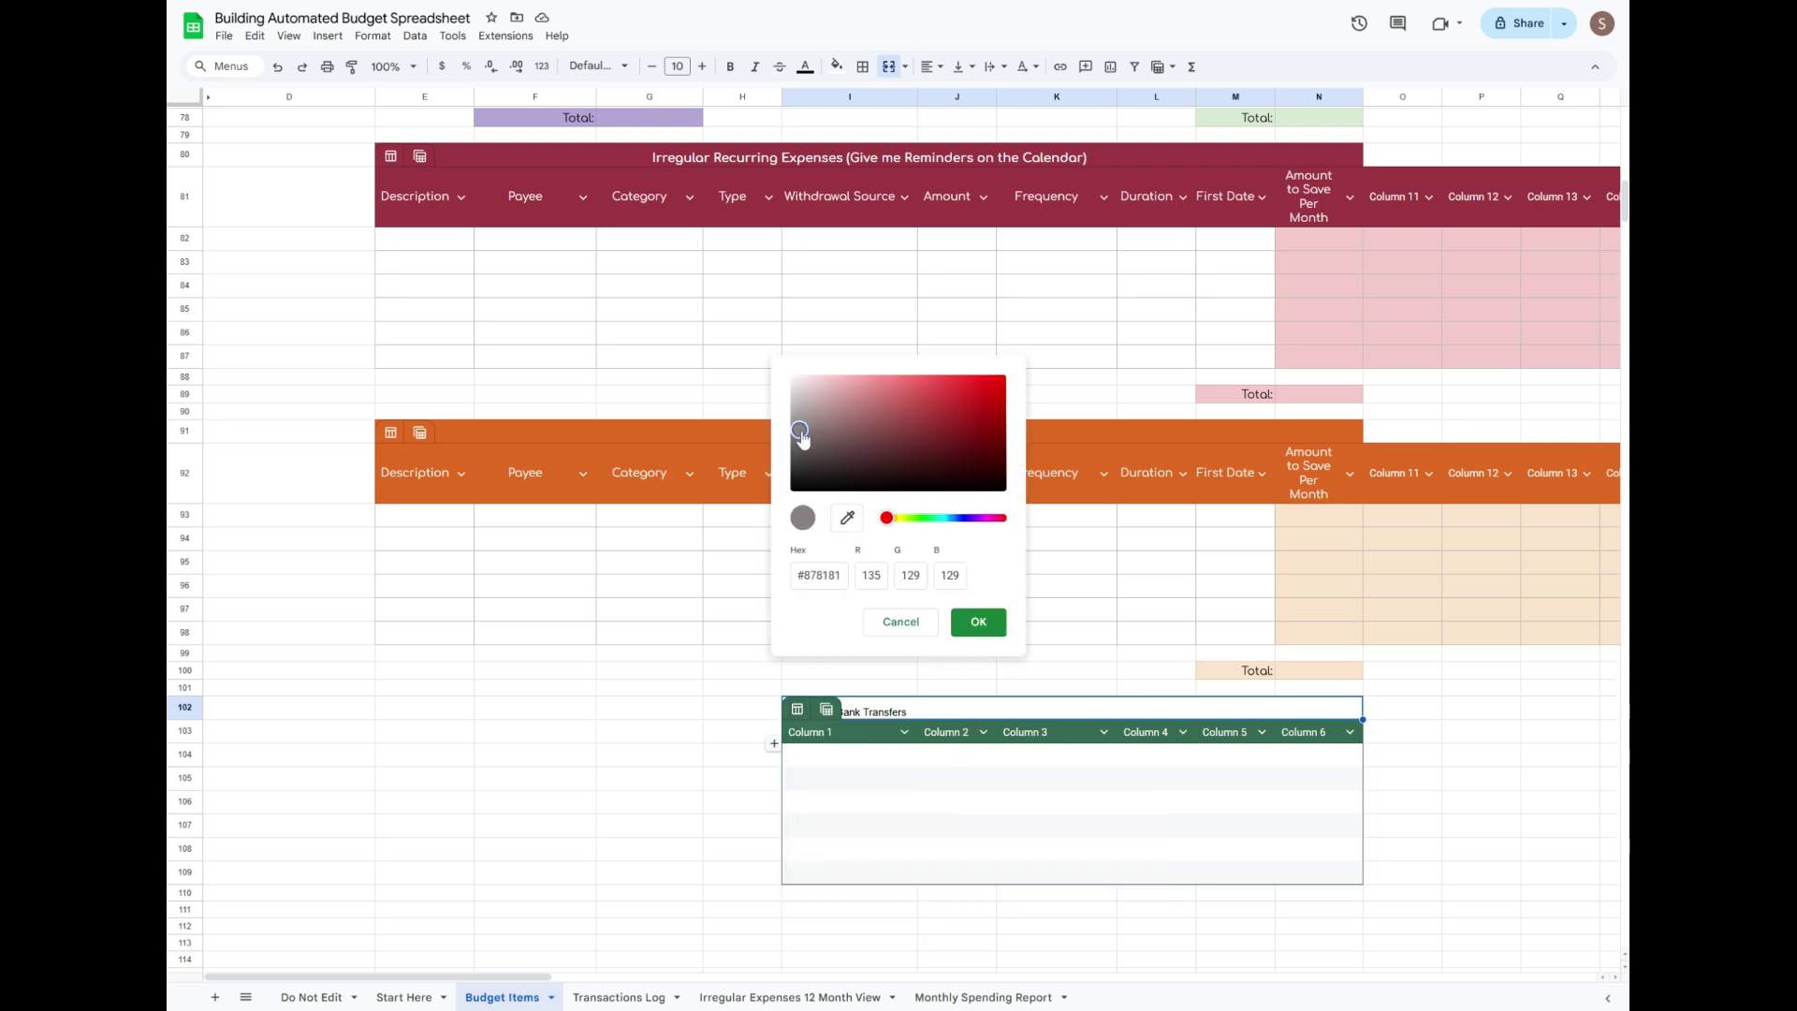
left_click(978, 621)
left_click(837, 67)
left_click(947, 337)
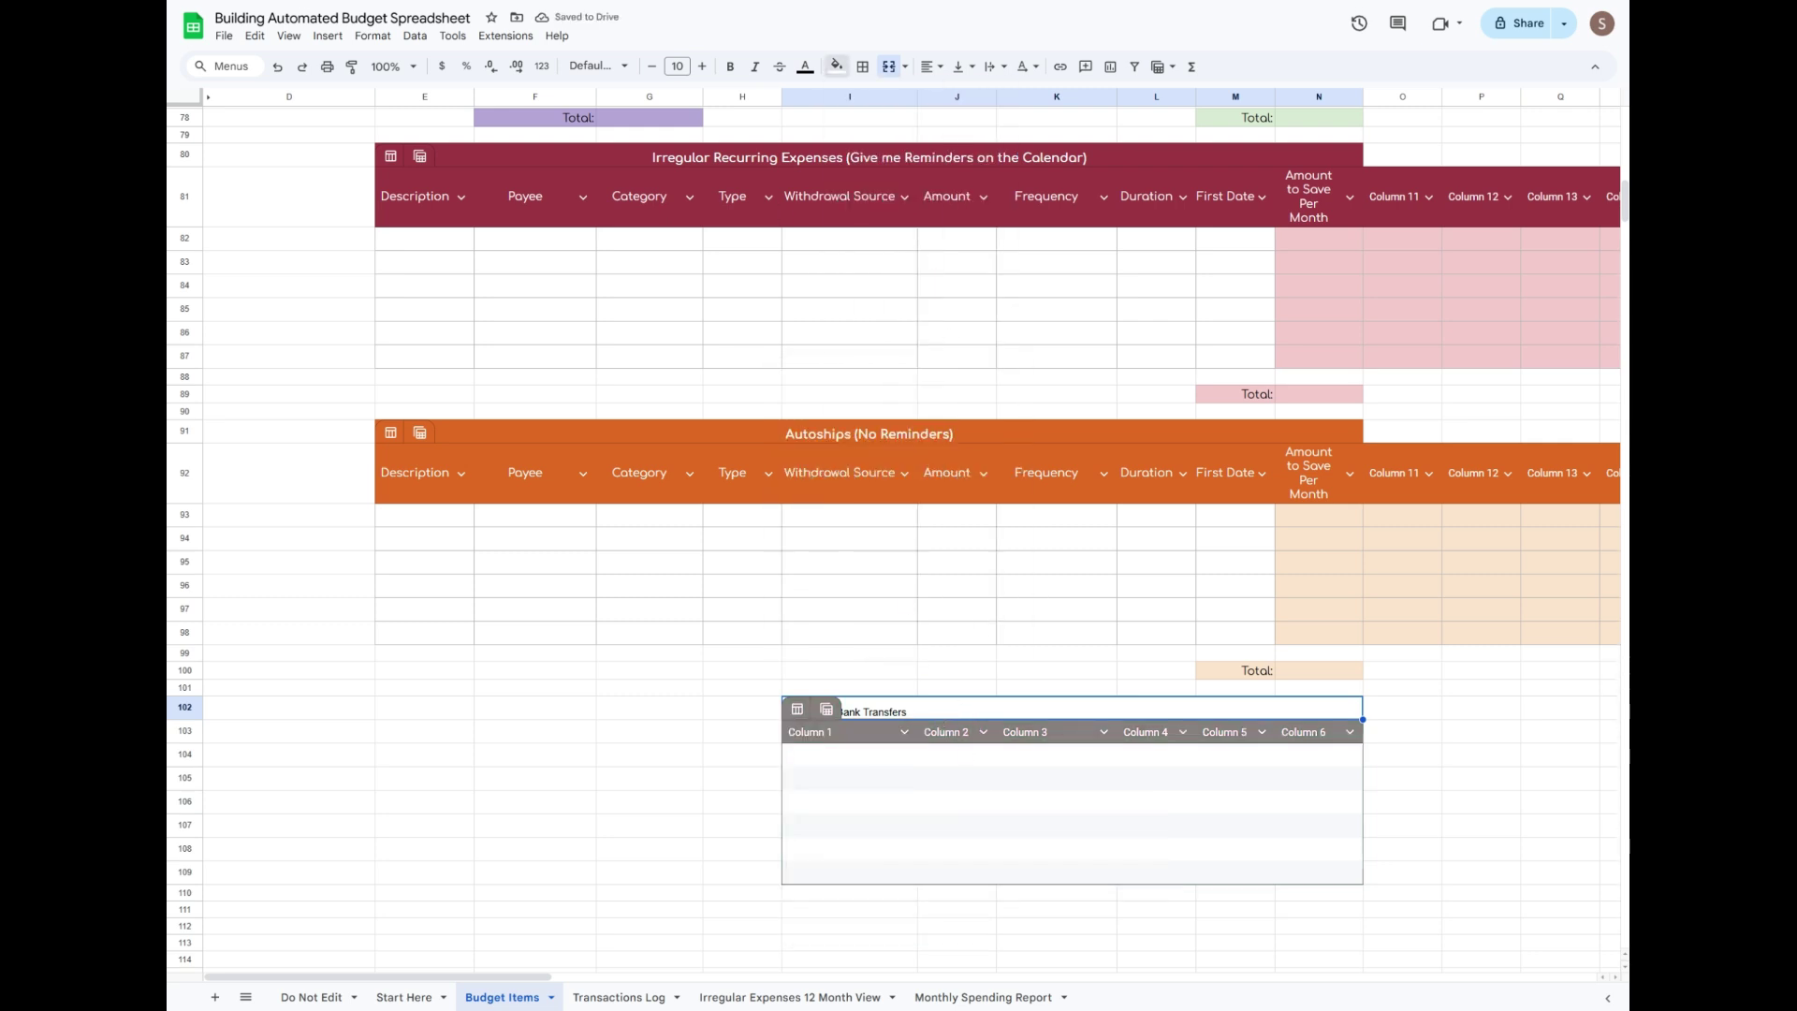
Format the Scheduled Bank Transfers title in Comfortaa, white, bold, centred and size 12.
left_click(599, 65)
left_click(623, 221)
left_click(805, 67)
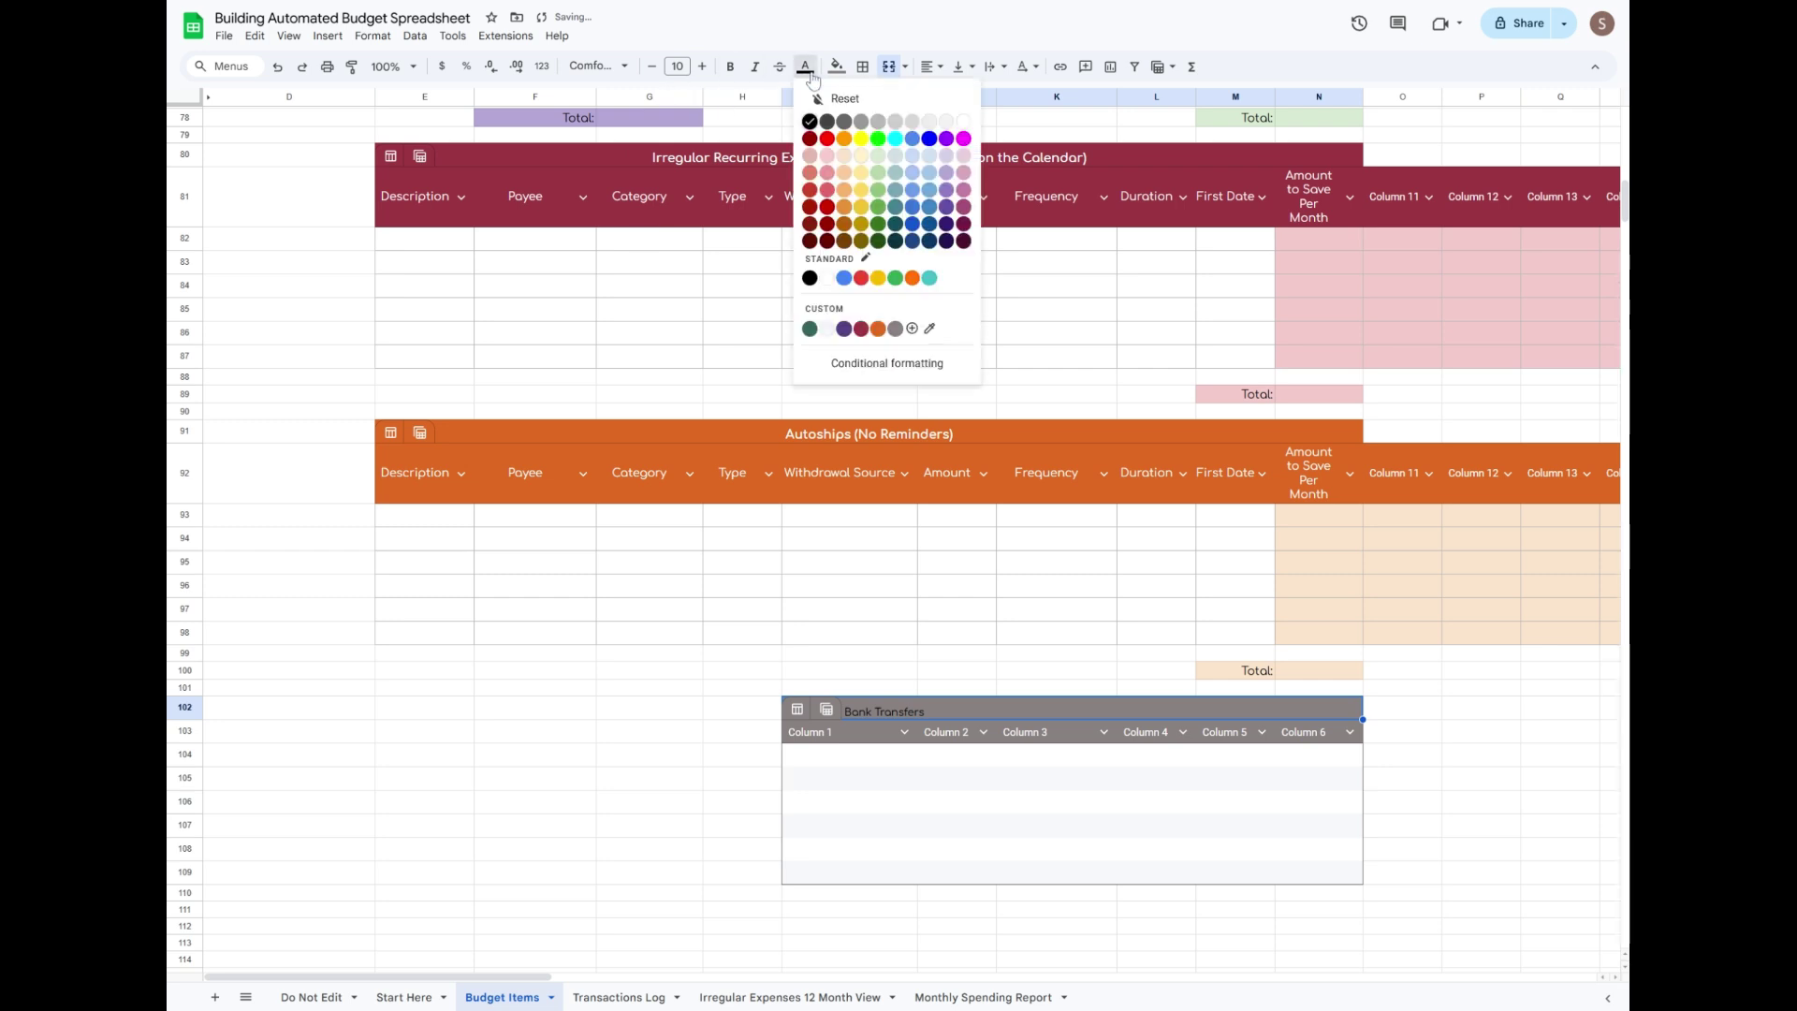
left_click(946, 126)
left_click(703, 73)
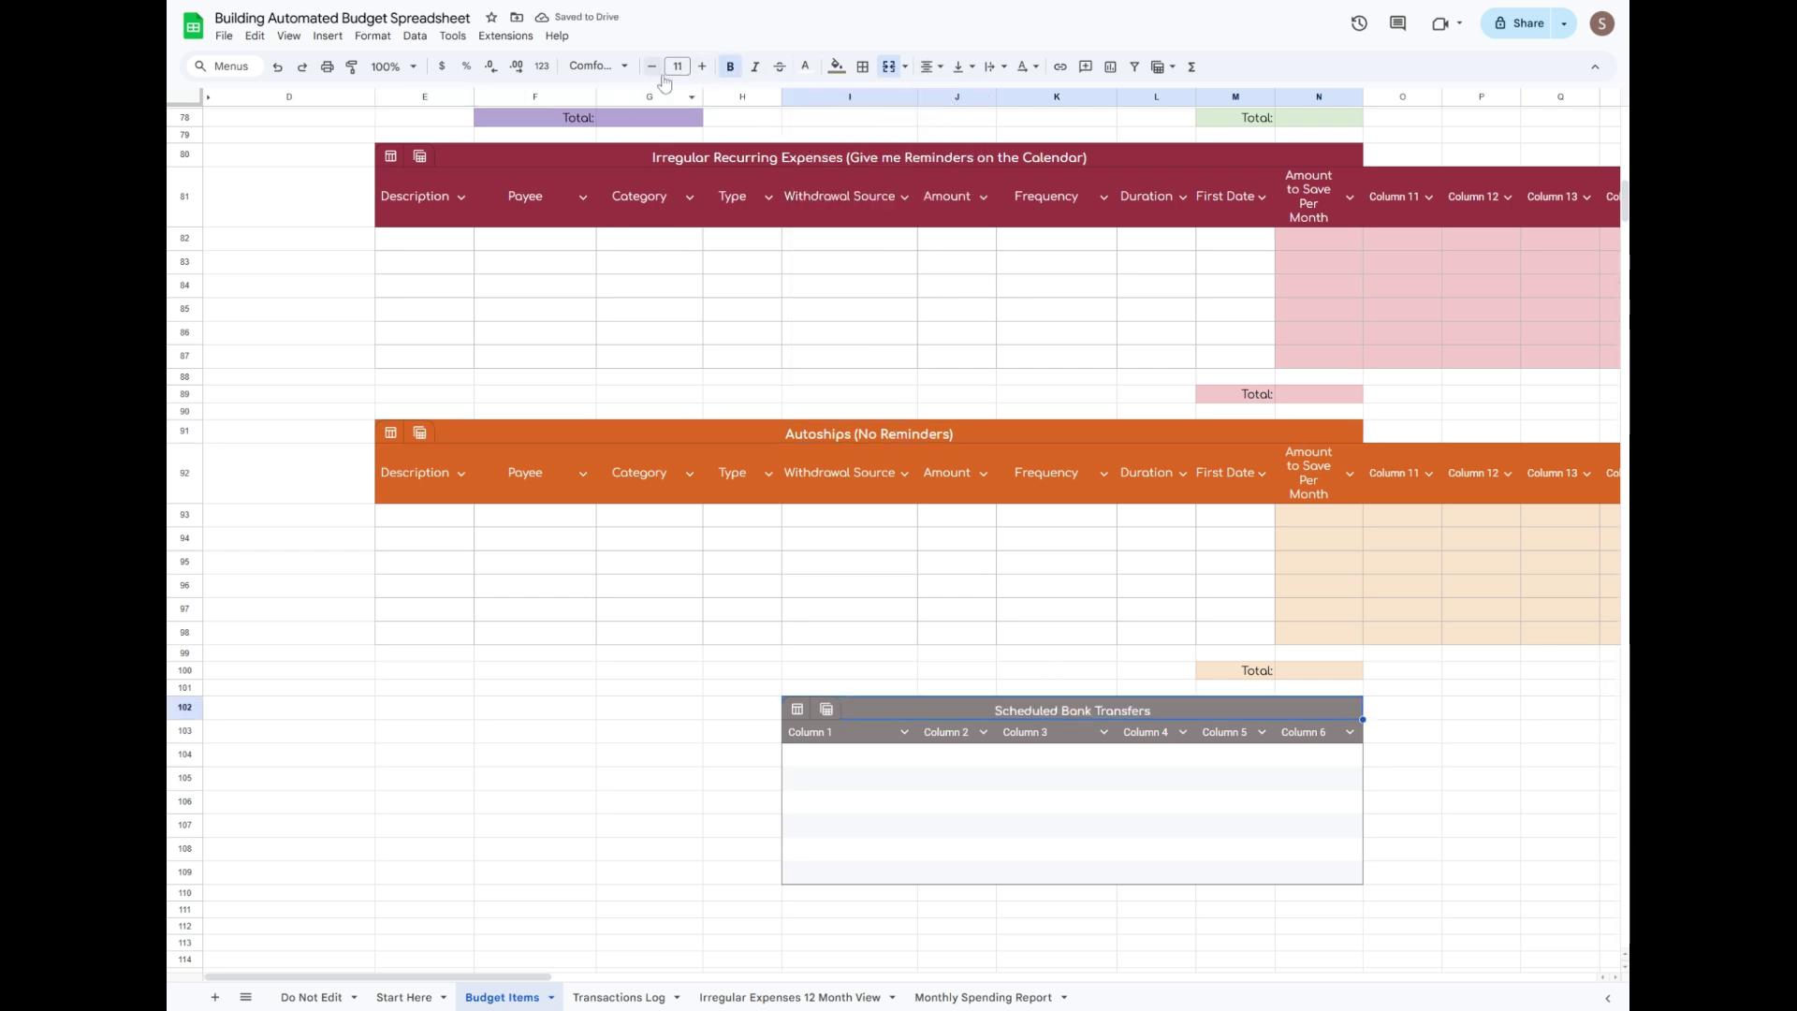
left_click(706, 70)
Enter the column headers Description, Deposit / Withdrawal, Category, Amount, Type and Source in I103:N103.
key("Down")
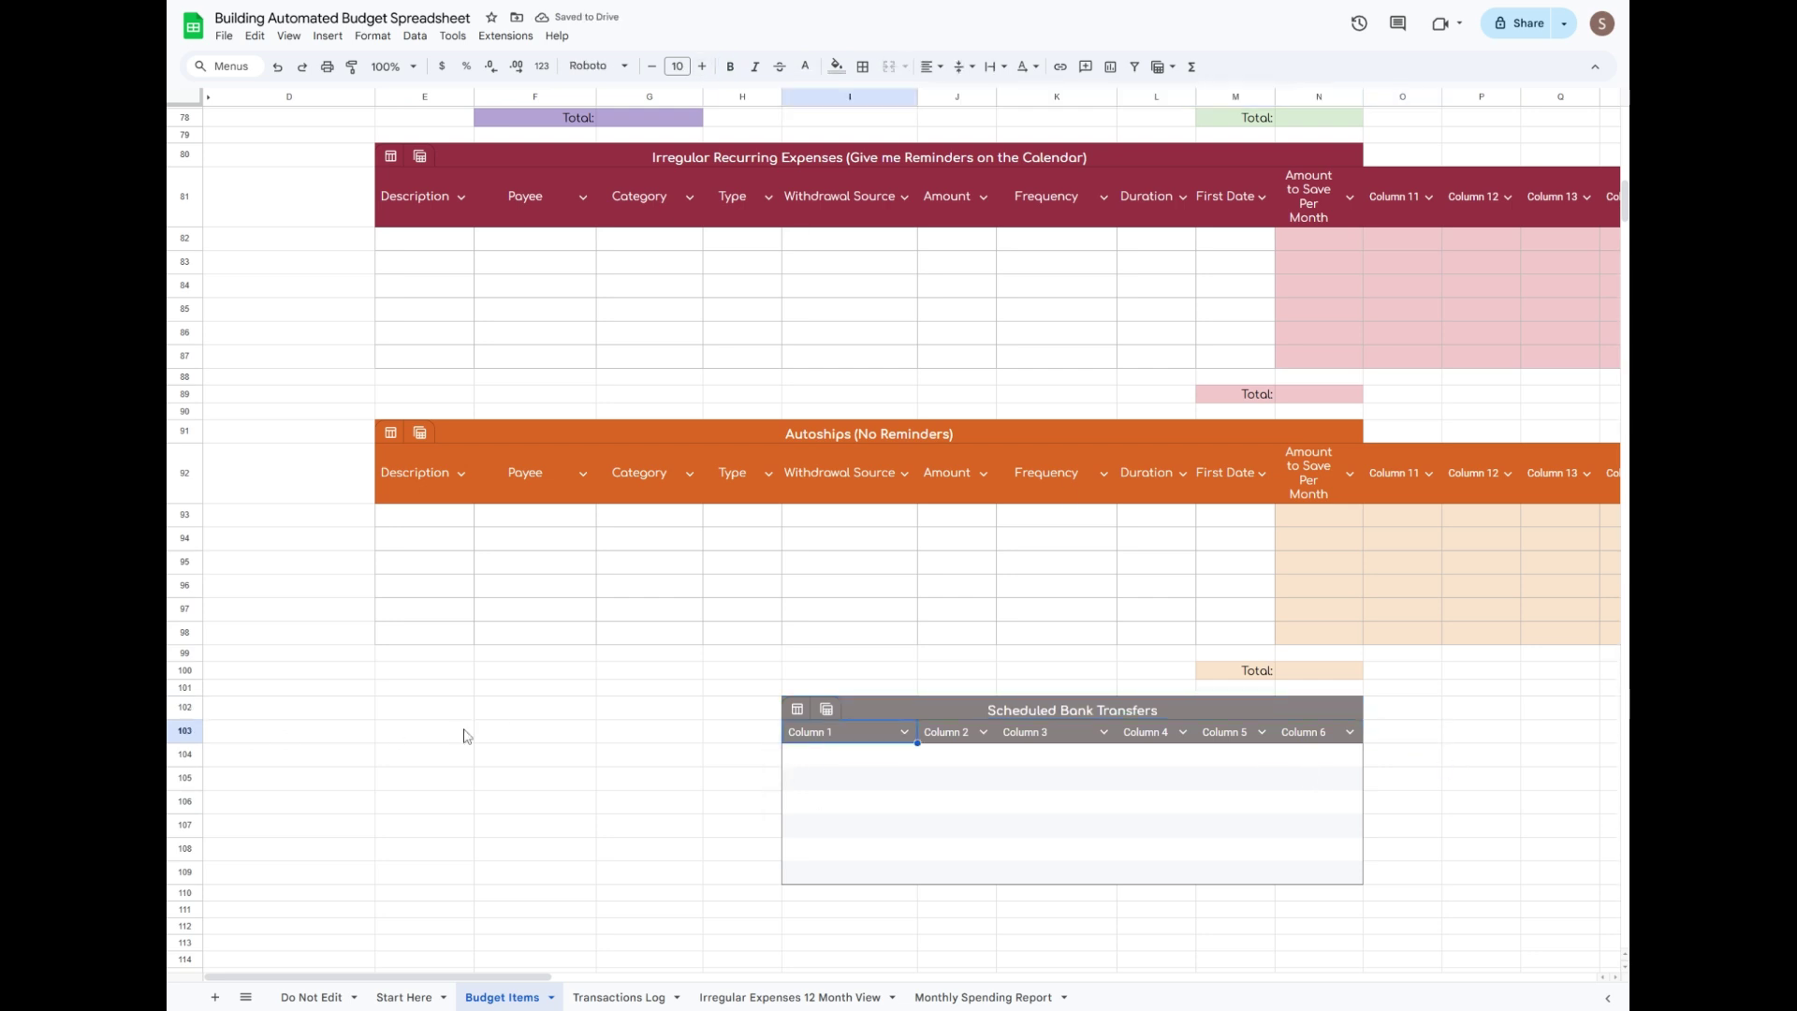
type("Description")
key("Tab")
type("De")
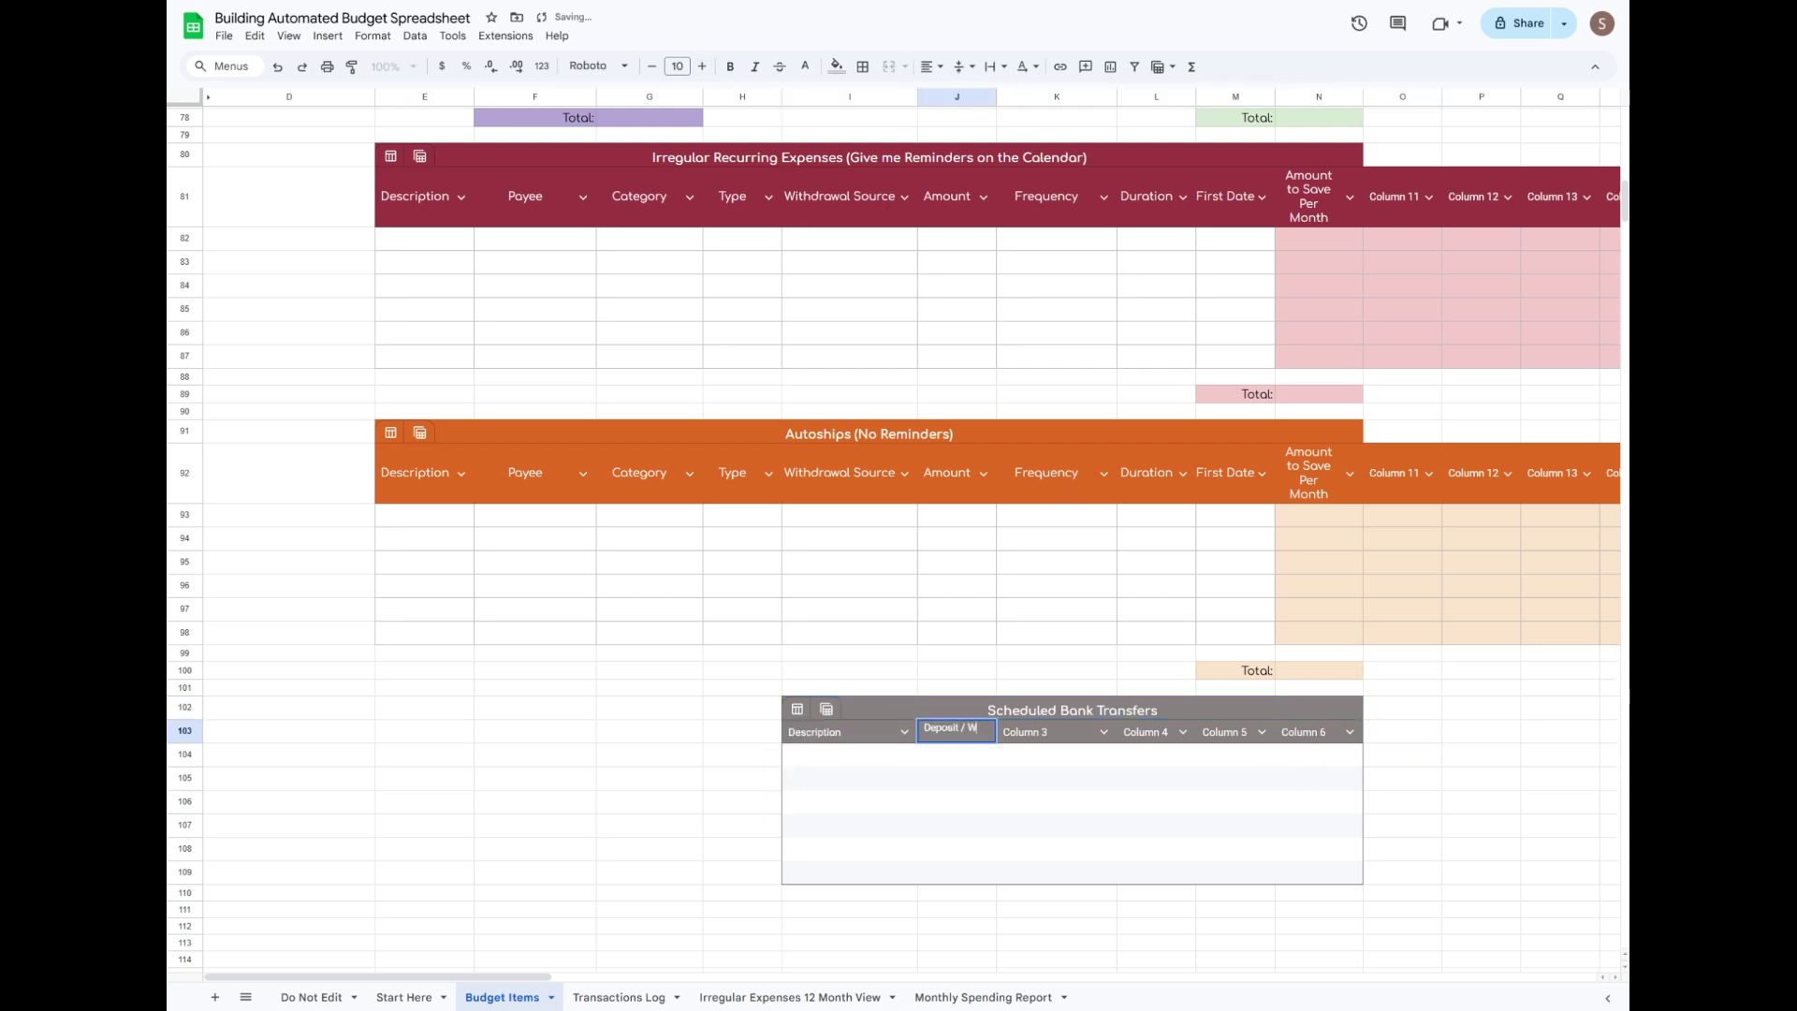
type("posit / Withdrawal")
key("Tab")
type("Category")
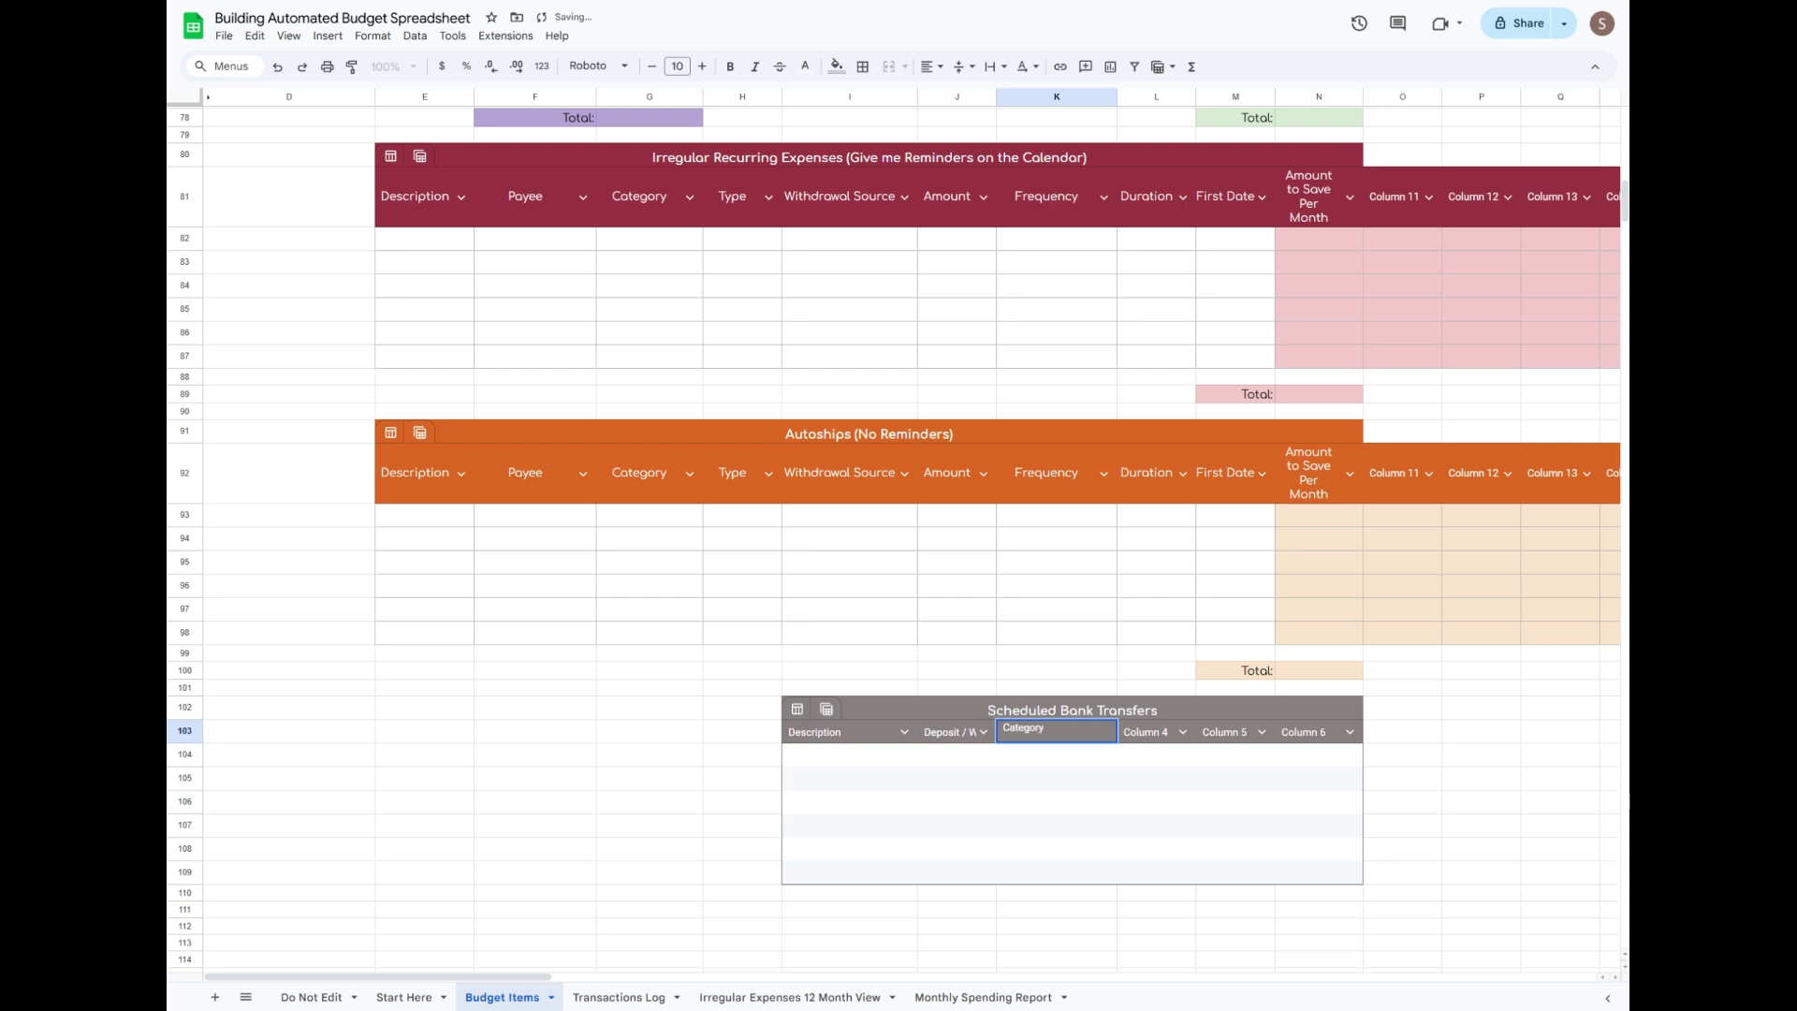
key("Tab")
type("Am")
type("ype")
key("Tab")
type("Source")
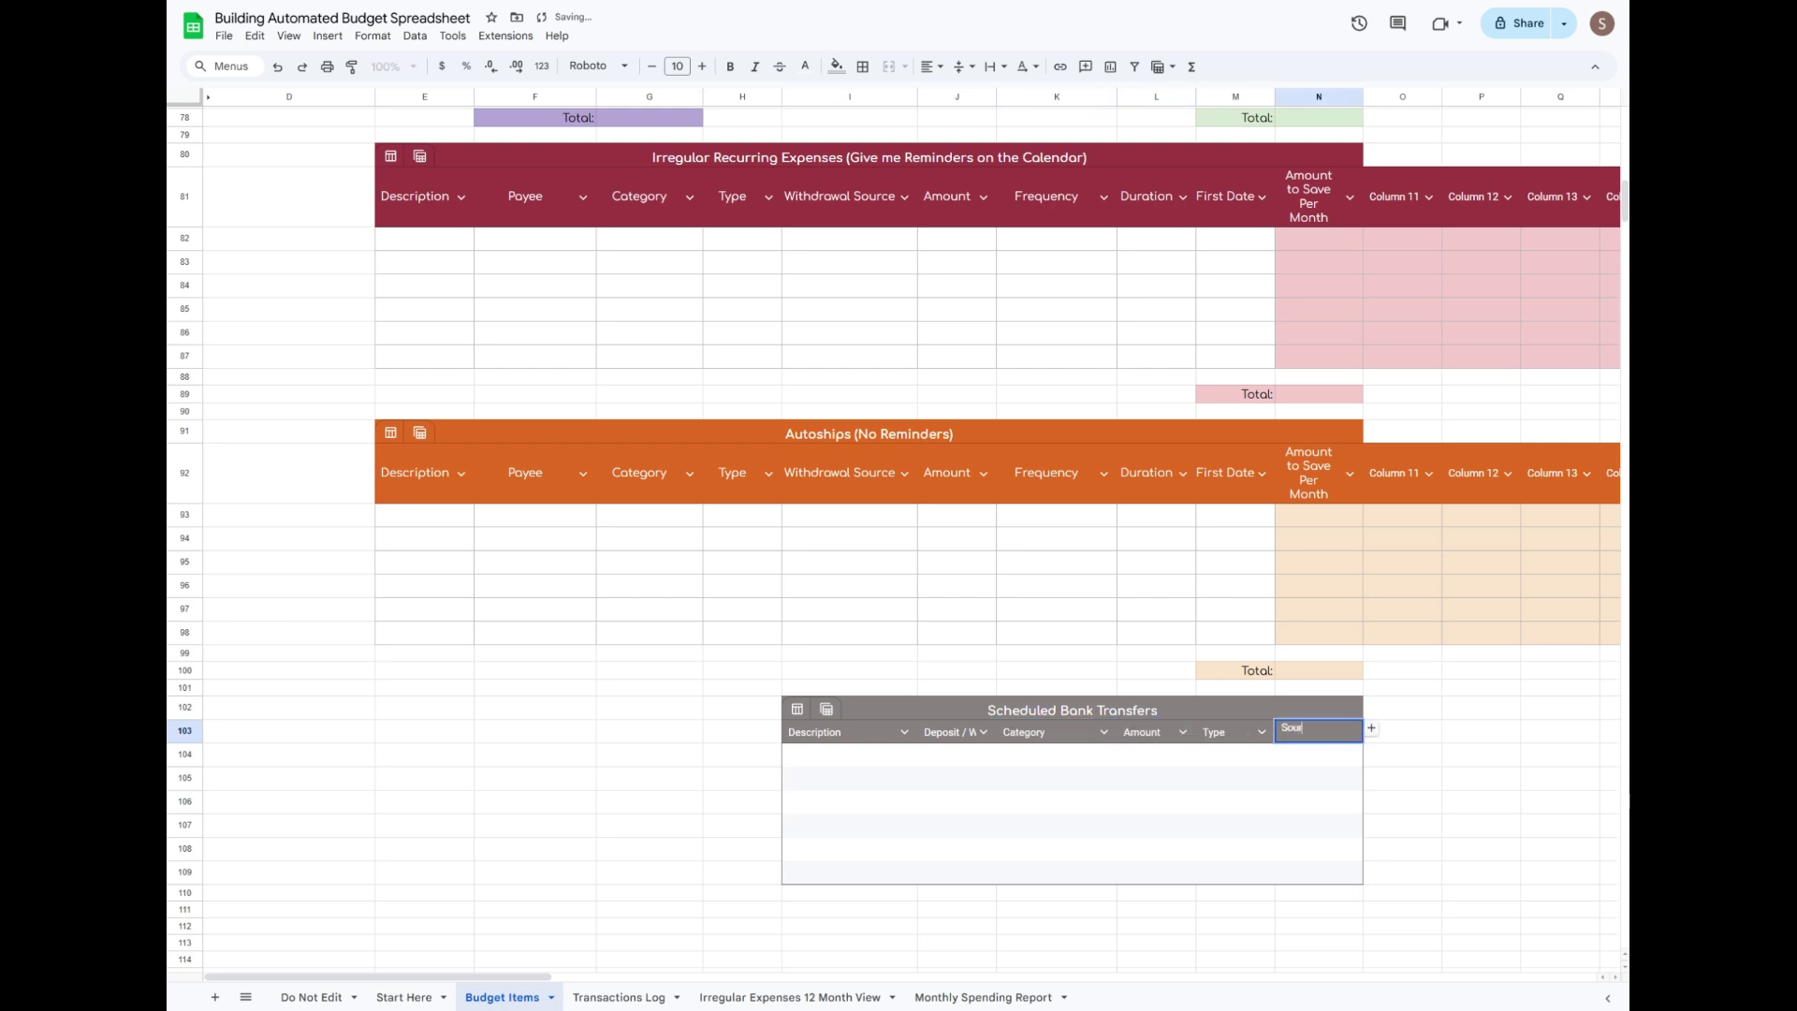
key("Return")
Turn off the Transfers table's alternating colors and apply all borders to I104:N109.
left_click_drag(800, 760, 1311, 801)
left_click(801, 711)
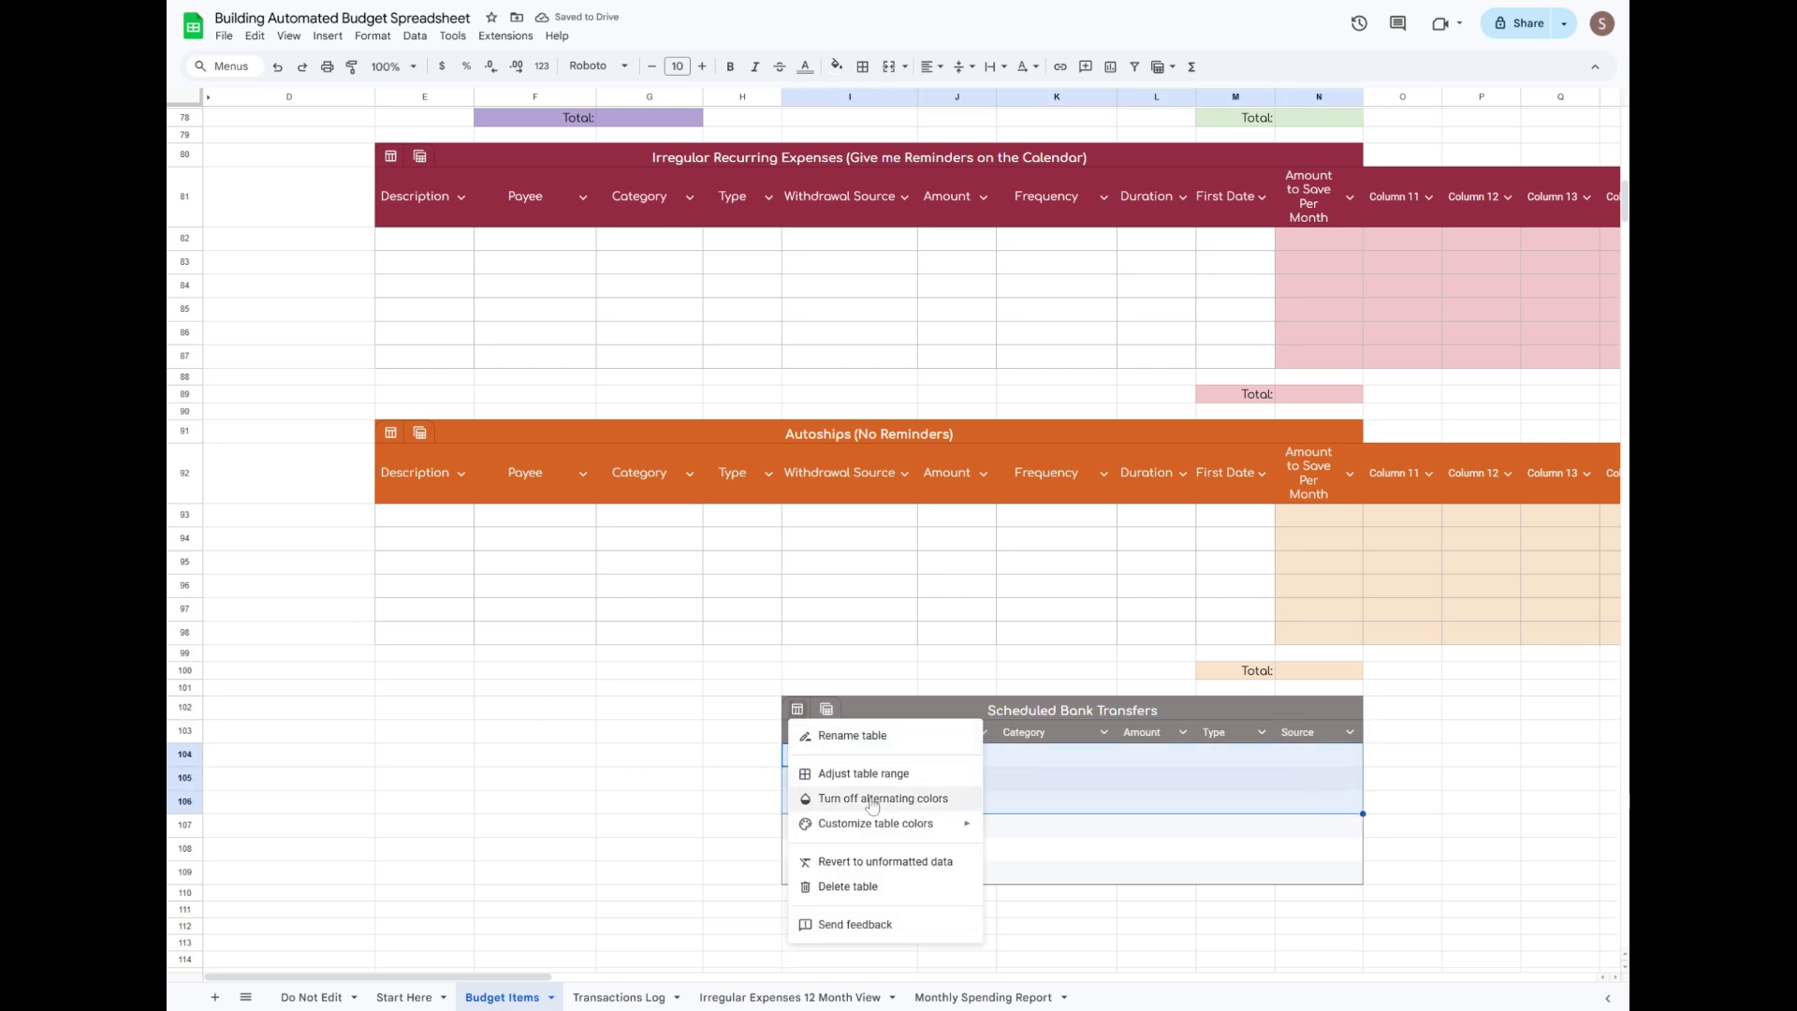
left_click(880, 799)
left_click_drag(824, 757, 1326, 878)
left_click(862, 66)
left_click(876, 112)
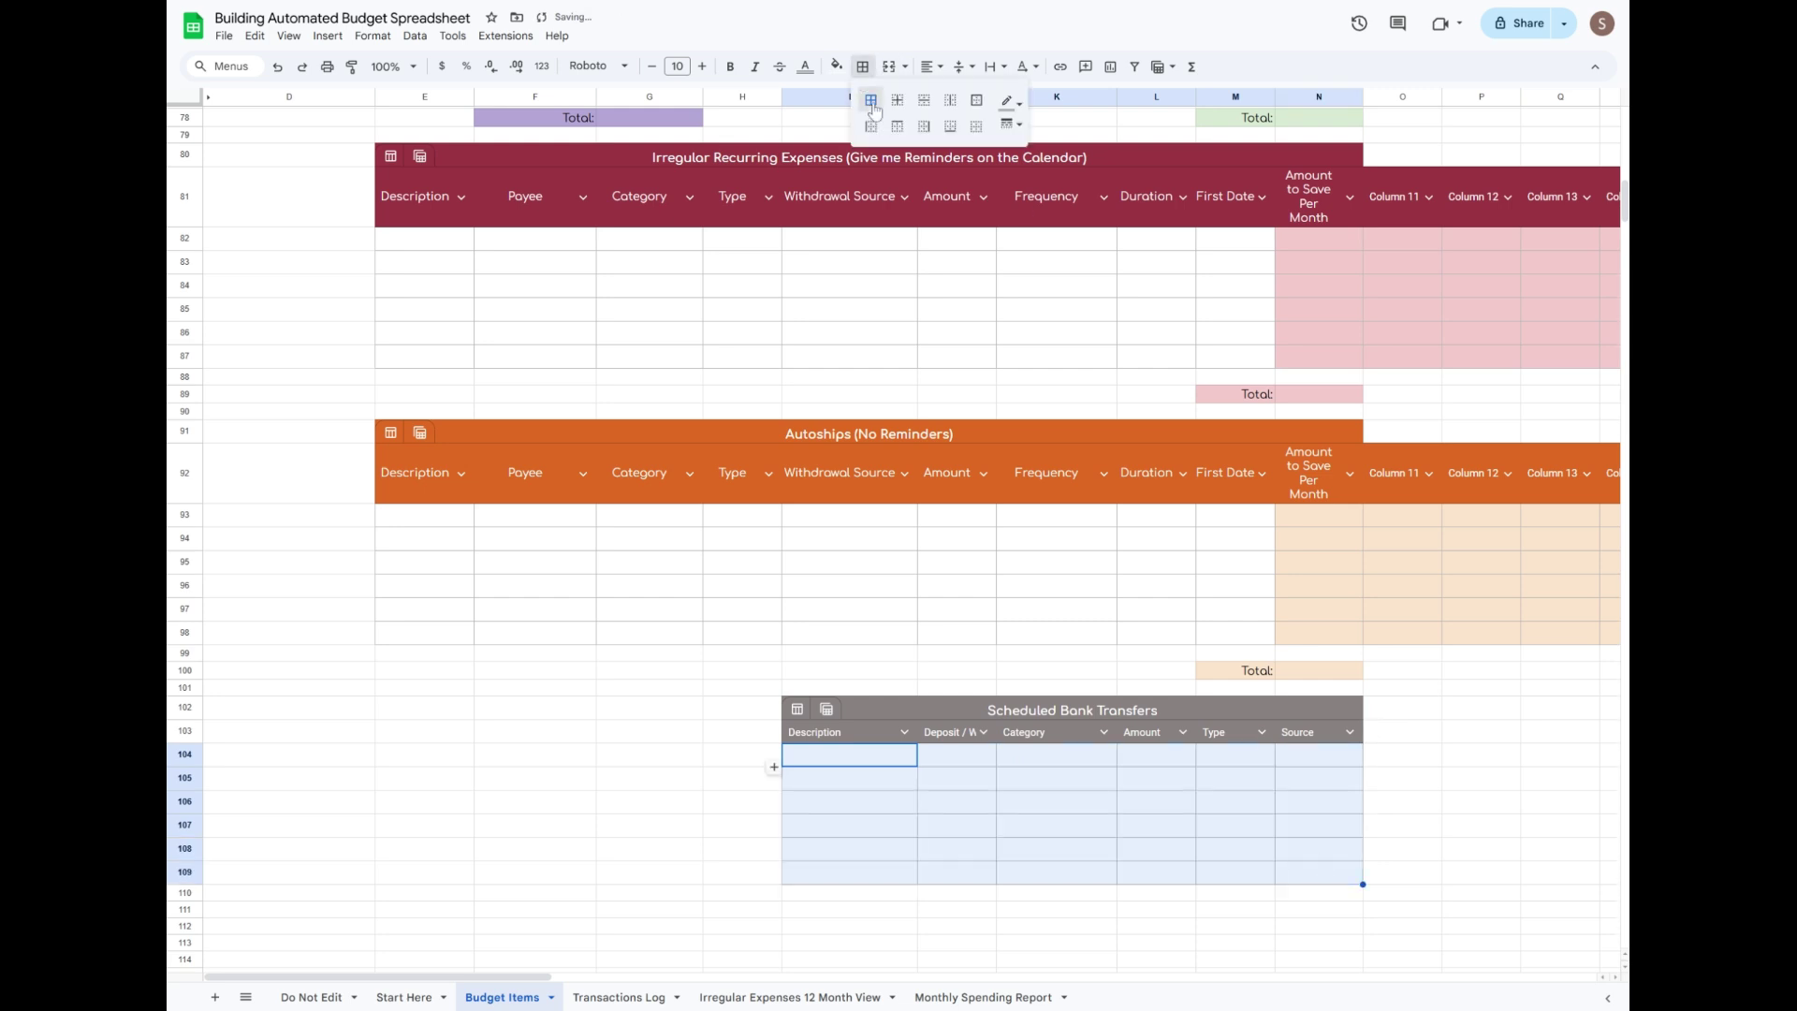
left_click(1149, 779)
Delete all unused rows from row 111 down to the end of the sheet.
left_click(1235, 909)
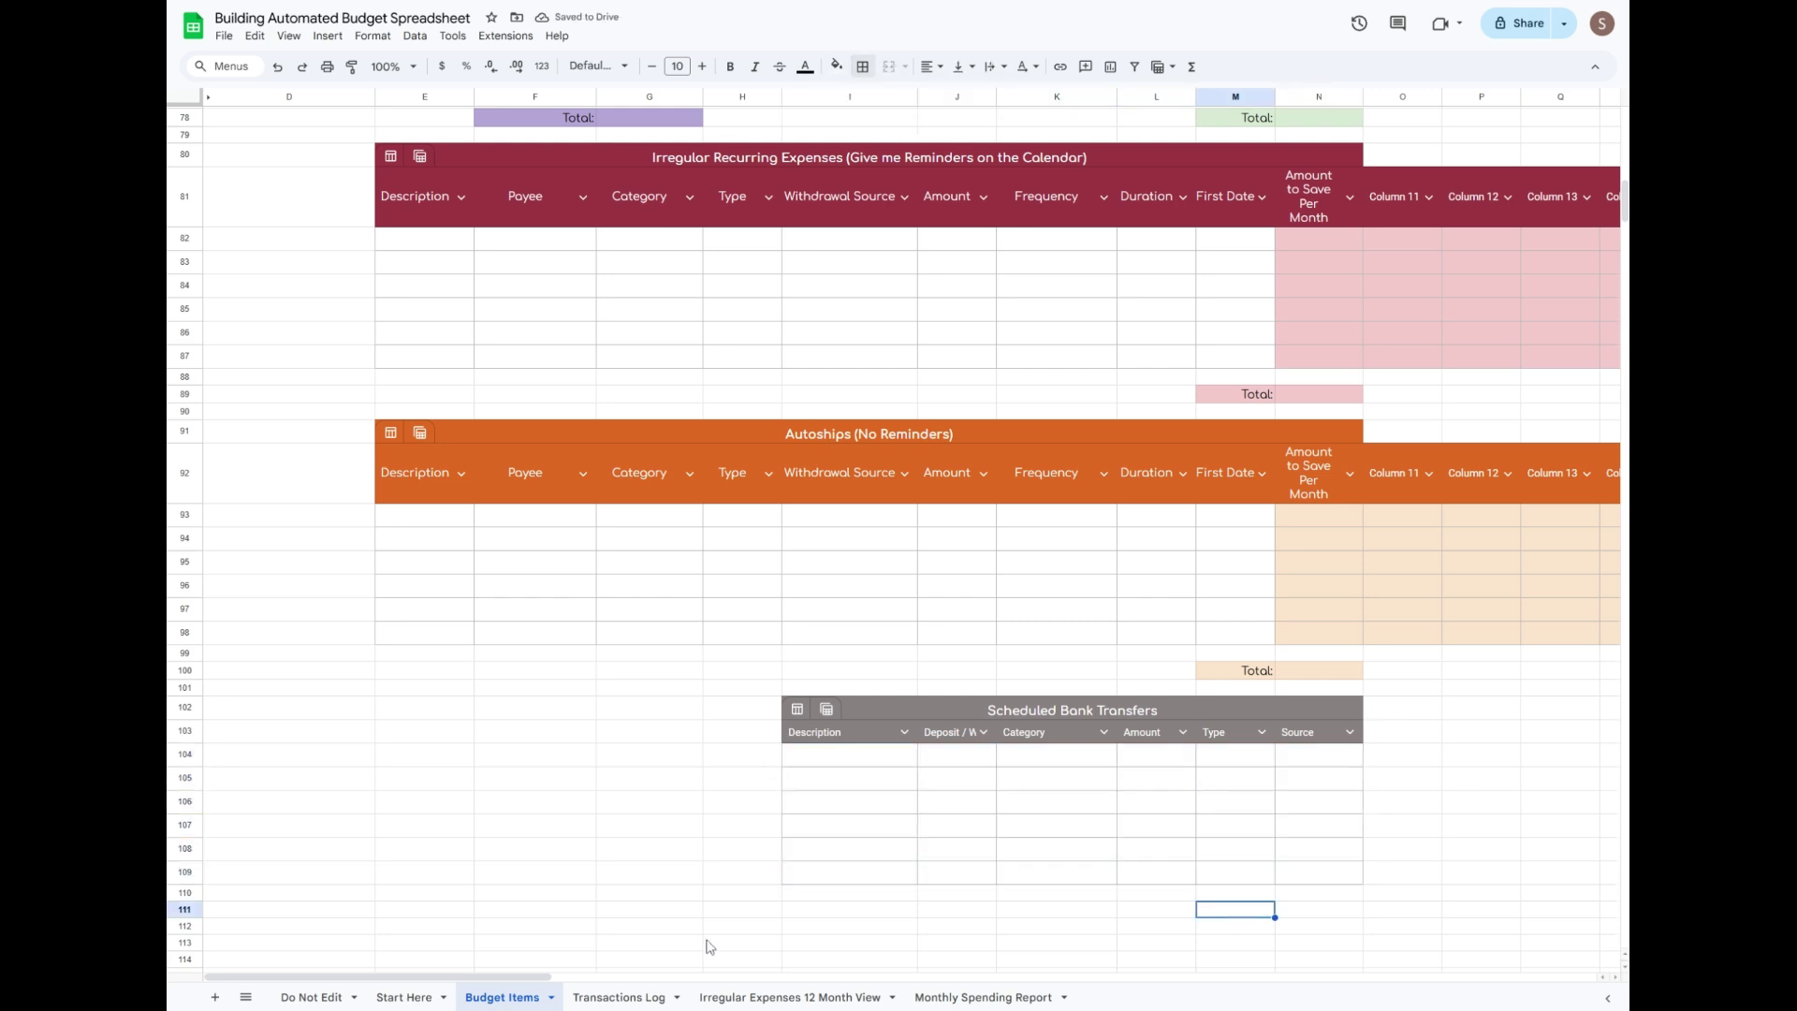
left_click(184, 911)
left_click_drag(1625, 204, 1625, 936)
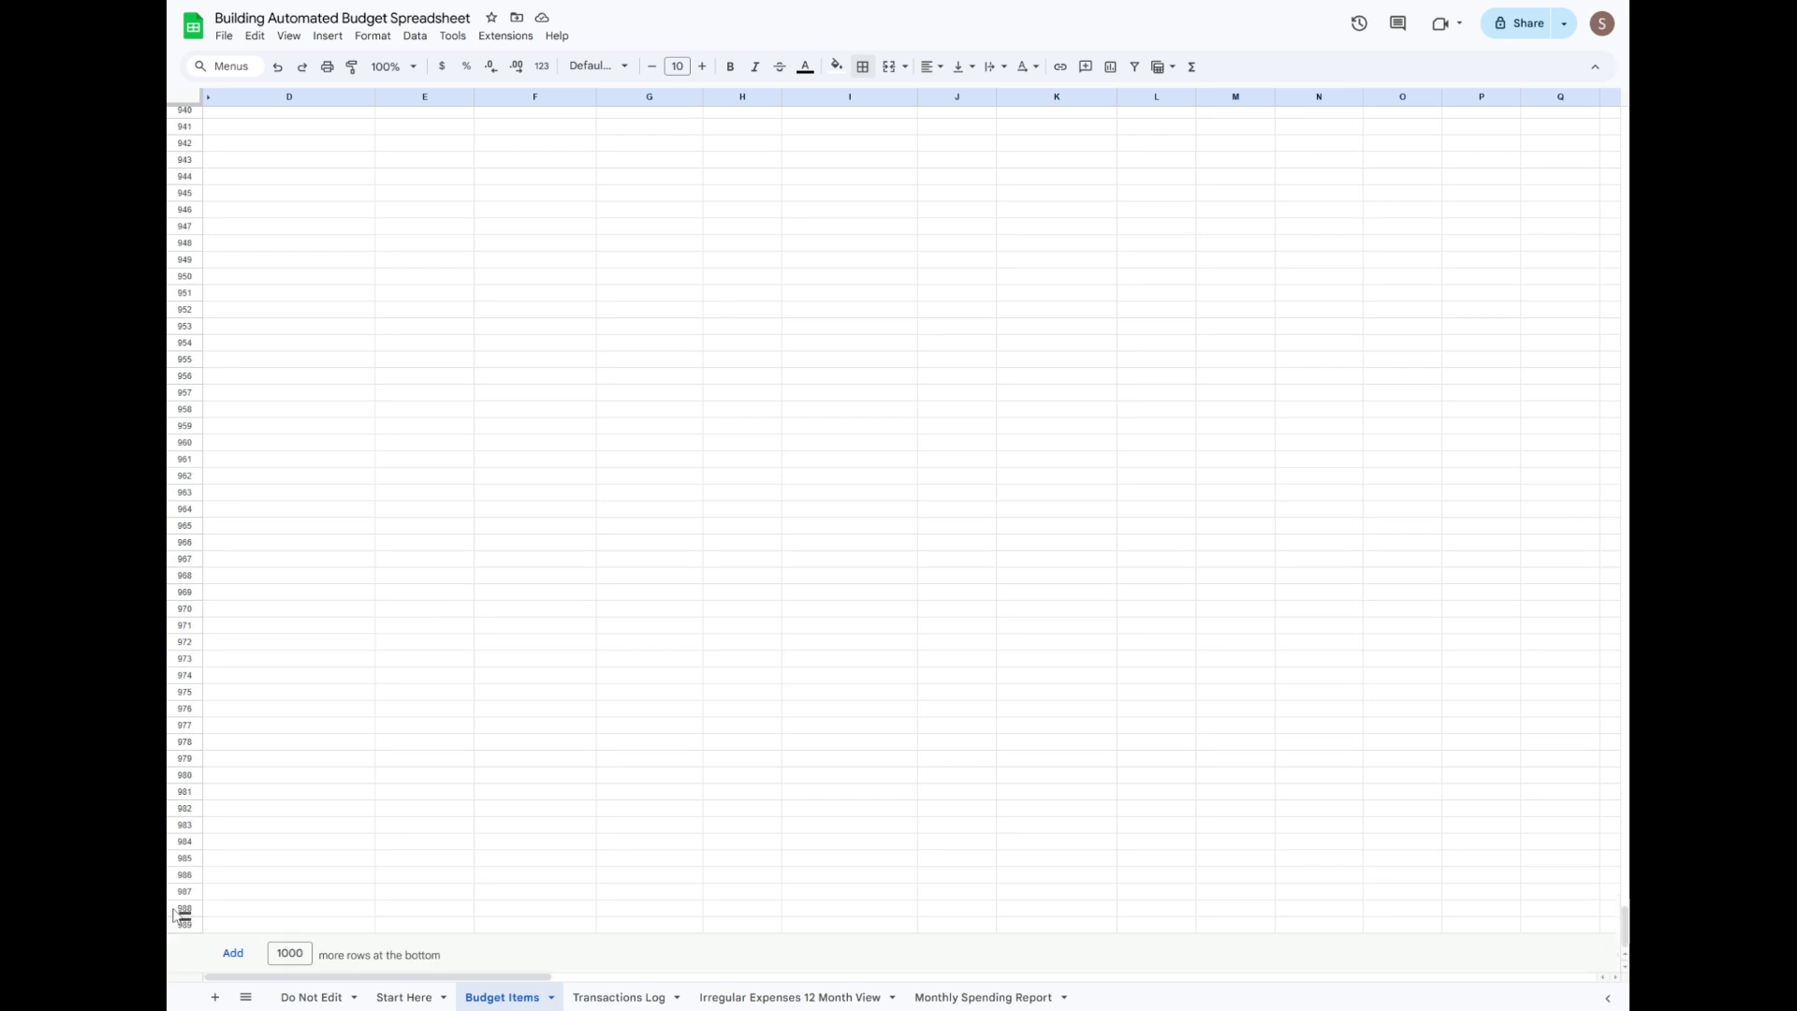
left_click(185, 925, "shift")
right_click(182, 900)
left_click(249, 702)
left_click(950, 811)
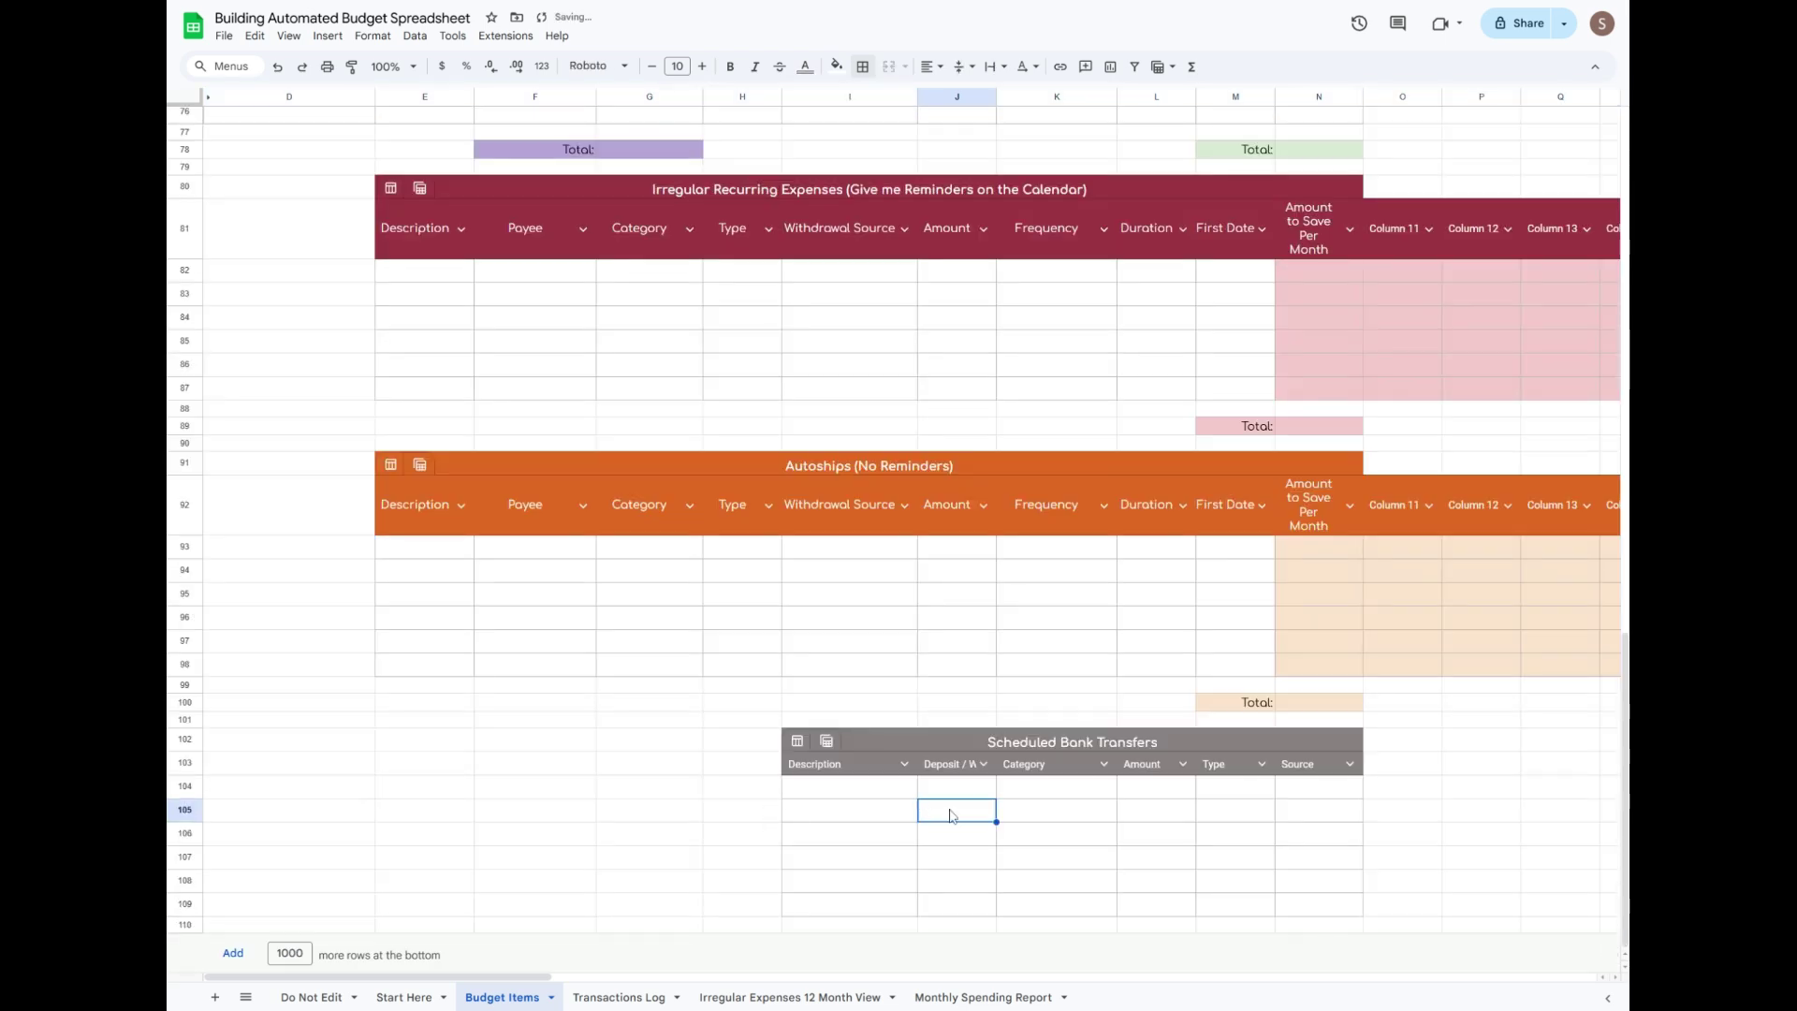
Apply outer borders around the Scheduled Bank Transfers table and around the Autoships table, E91:N98.
left_click_drag(874, 746, 1029, 904)
left_click(861, 67)
left_click(974, 103)
left_click_drag(712, 465, 936, 665)
left_click(862, 66)
left_click(974, 103)
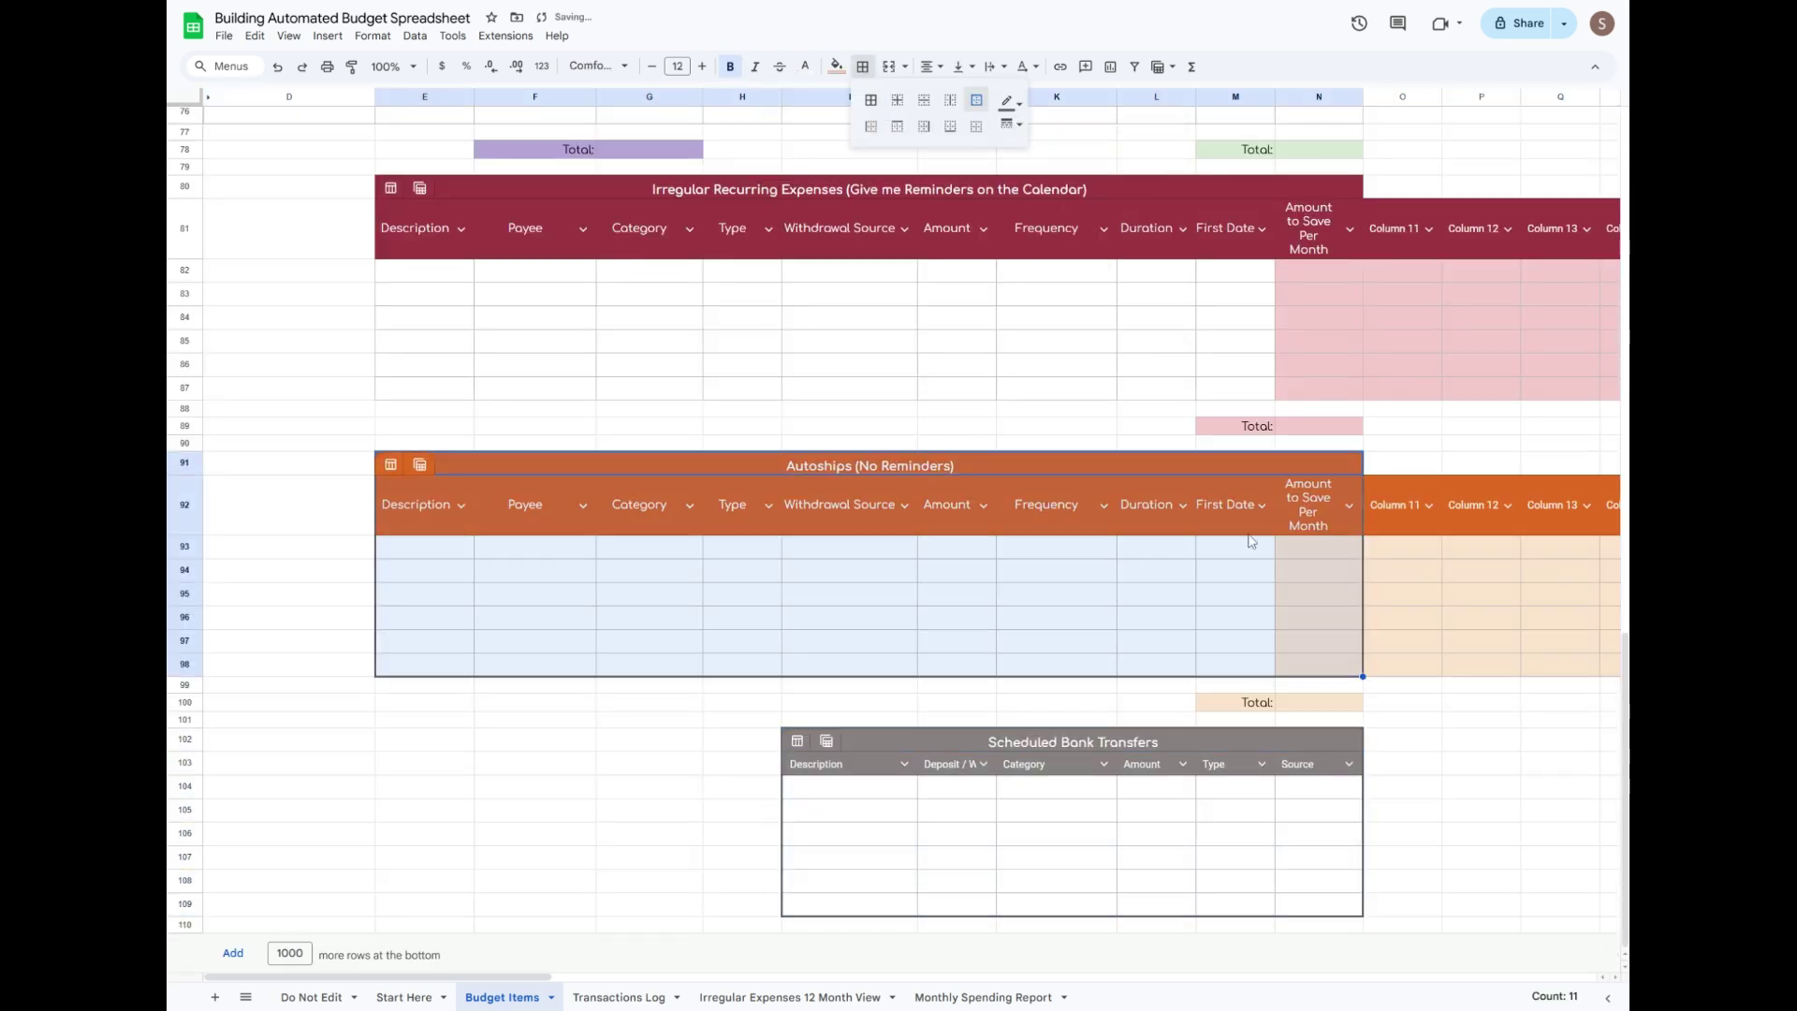
Apply outer borders to the Total cells, the Irregular Recurring Expenses table and the expense tables above it.
left_click_drag(1240, 702, 1315, 702)
left_click_drag(617, 276, 1319, 474)
left_click_drag(1038, 138, 1231, 530)
left_click(862, 67)
left_click(974, 103)
left_click_drag(449, 313, 589, 724)
left_click(862, 66)
left_click(974, 103)
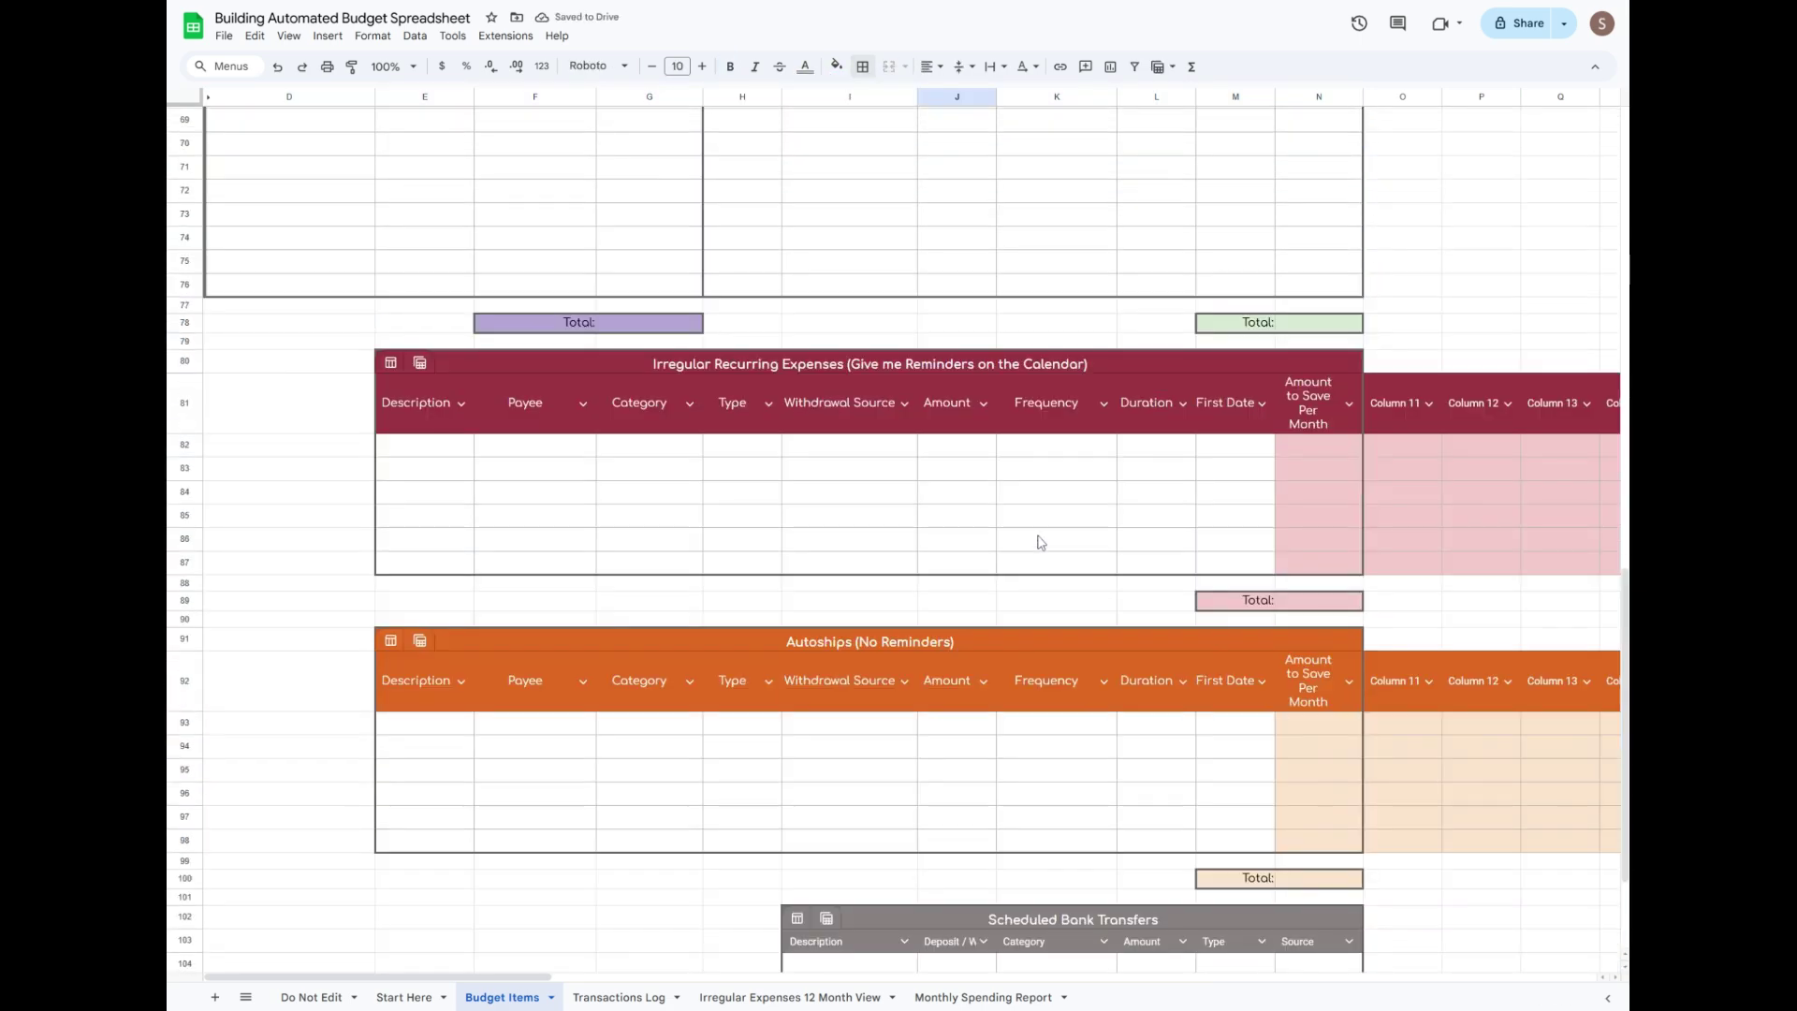
Outline the extra columns, Column 11 to Column 66, of the Irregular Recurring Expenses and Autoships tables with outer borders.
left_click_drag(506, 977, 1591, 973)
left_click(1502, 563, "shift")
left_click(374, 682)
left_click_drag(1404, 976, 522, 976)
left_click(1502, 841, "shift")
left_click(926, 321)
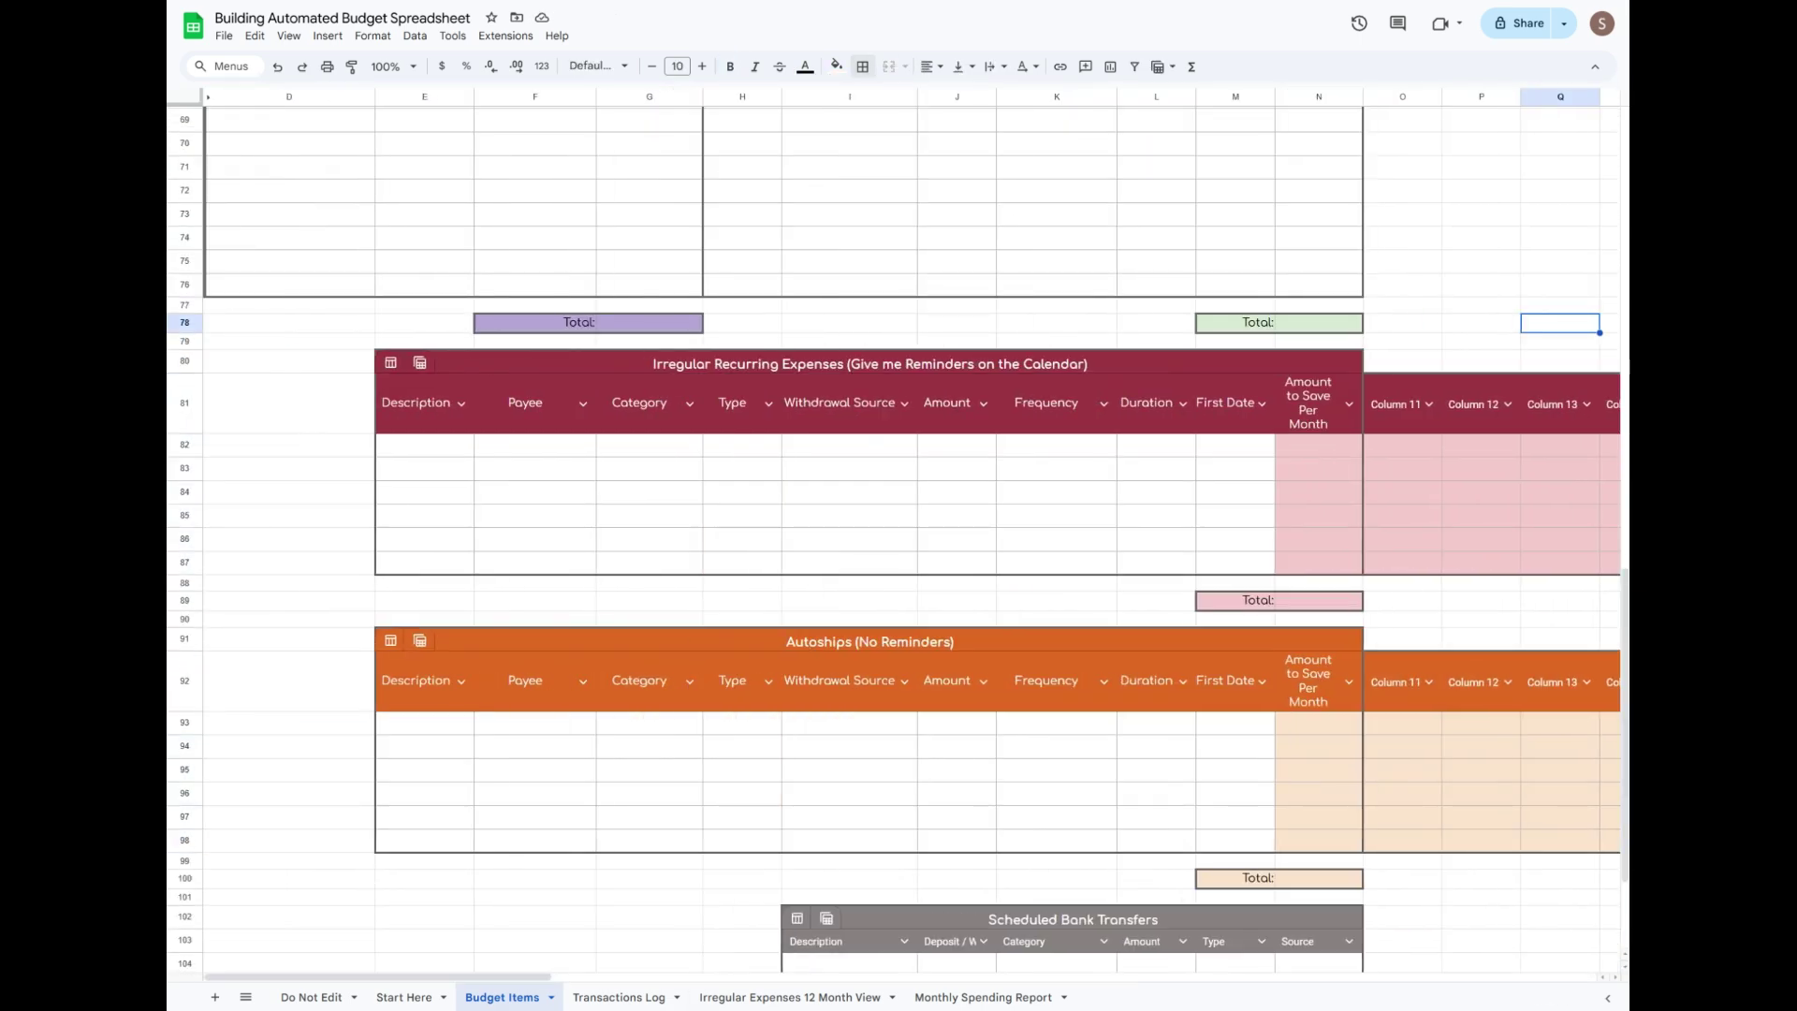
Fill row 110 and the empty cells beside and above the Scheduled Bank Transfers table, D99:H109 and I99:L101, with grey.
scroll(599, 796, "down", 2)
left_click(193, 925)
left_click(836, 67)
left_click(907, 129)
left_click_drag(308, 904, 740, 683)
left_click_drag(843, 683, 1139, 720)
left_click(836, 66)
left_click(907, 129)
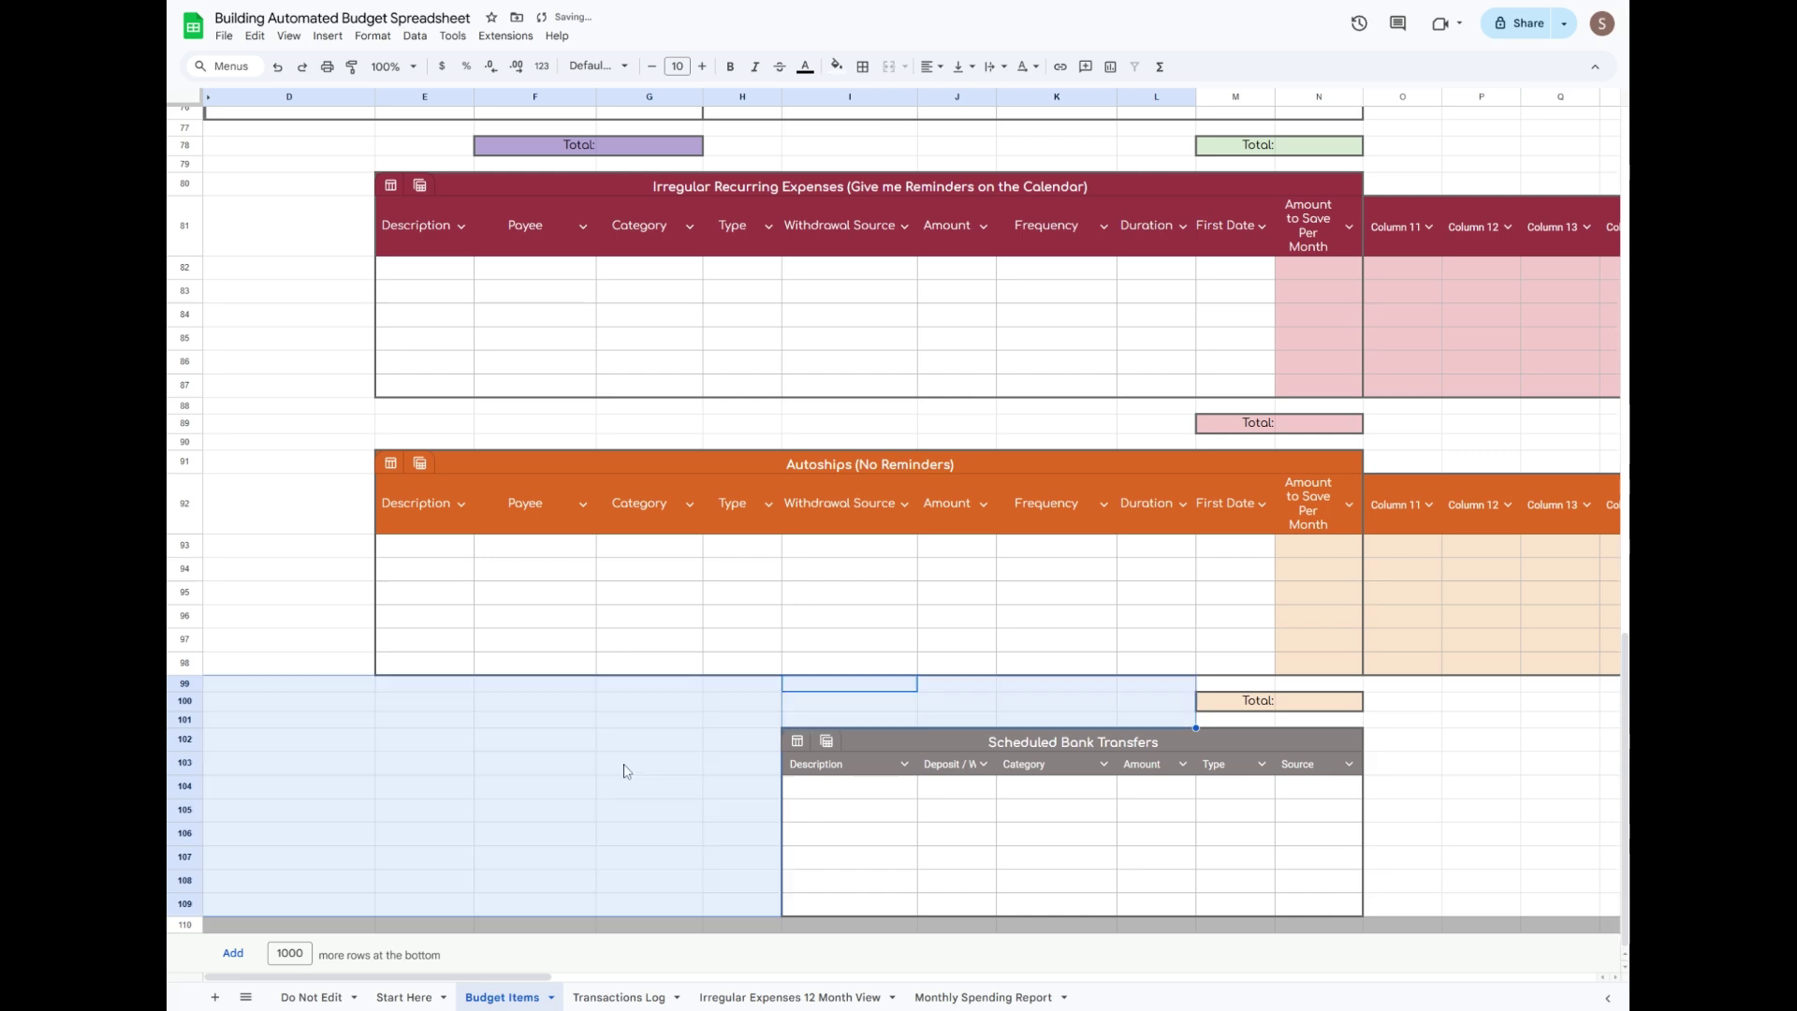
Fill the spacer rows 99 and 101 around the Autoships total with grey.
left_click(185, 684)
left_click(185, 719, "ctrl")
left_click(836, 66)
left_click(907, 129)
Fill the empty area from column O to BS beneath the extended Autoships table, and all of column BS, with grey.
left_click(1402, 701)
left_click_drag(468, 976, 1267, 979)
left_click(1581, 904, "shift")
left_click(835, 67)
left_click(907, 129)
left_click(1581, 97)
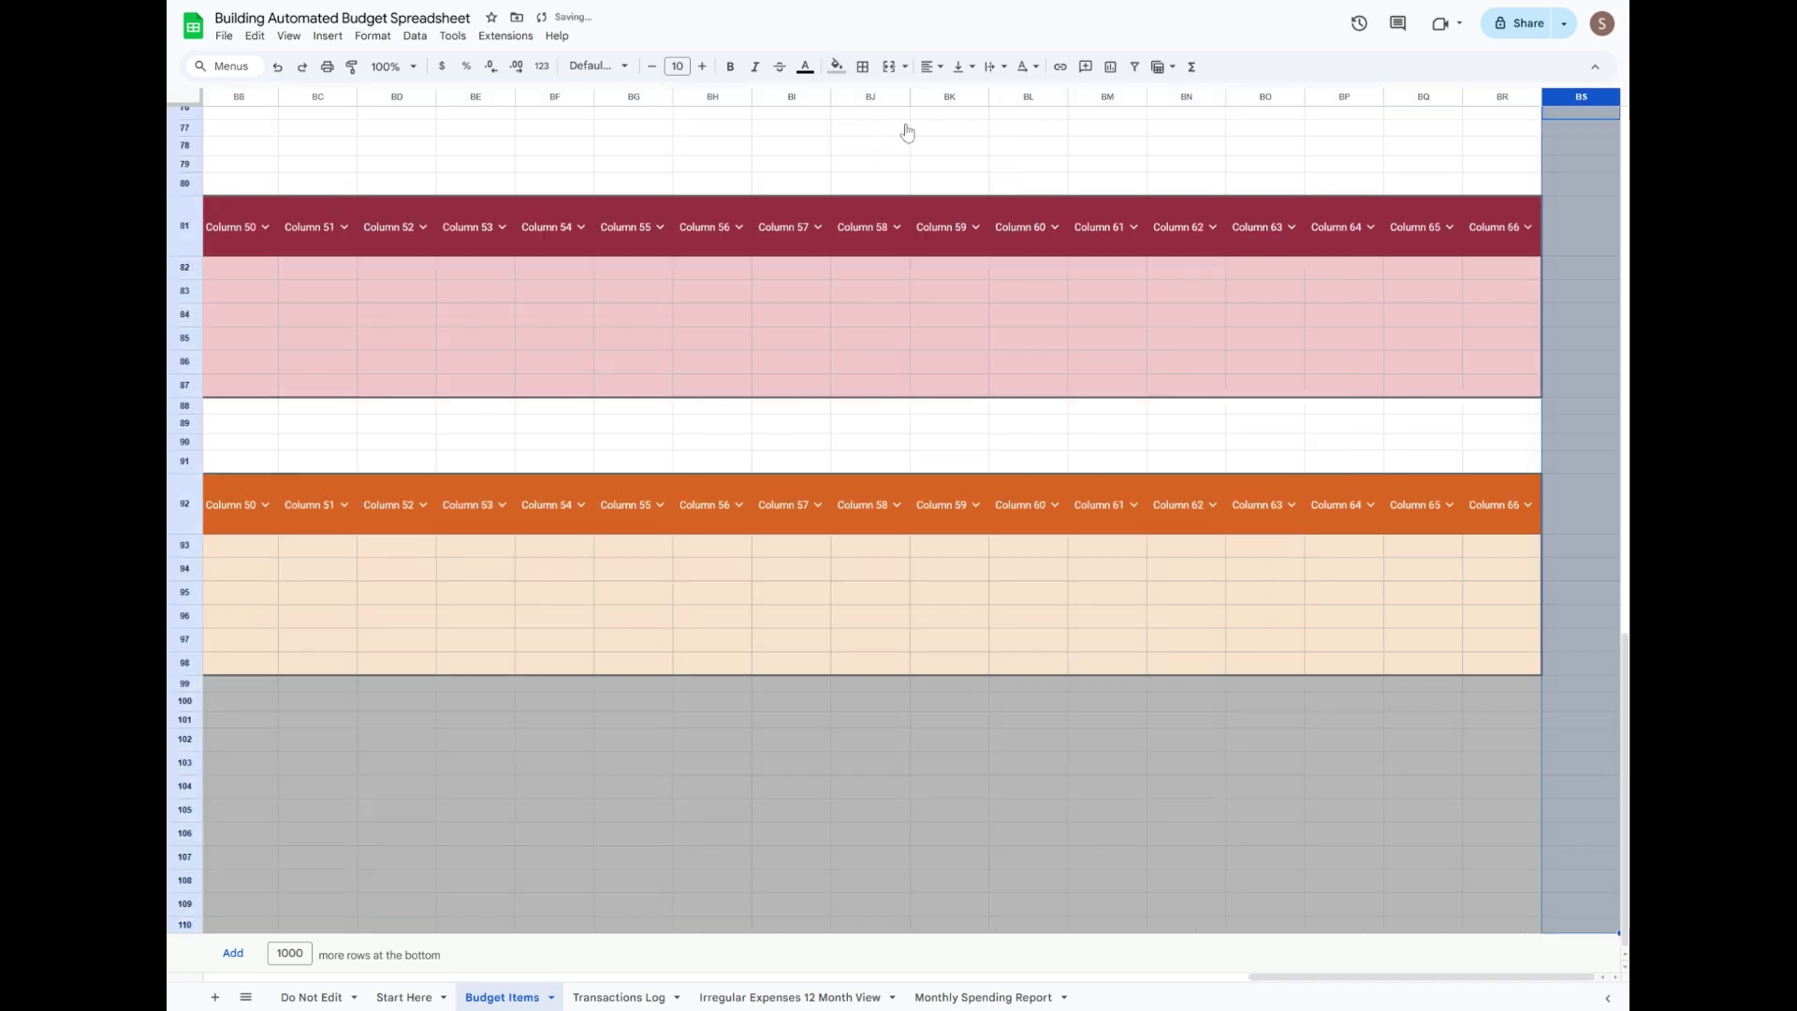
Fill the spacer rows 88, 90, 77 and 79 around the expense totals with grey.
left_click(185, 665)
left_click(185, 702, "ctrl")
left_click(836, 67)
left_click(907, 129)
left_click(186, 387)
left_click(185, 424, "ctrl")
left_click(836, 67)
left_click(907, 129)
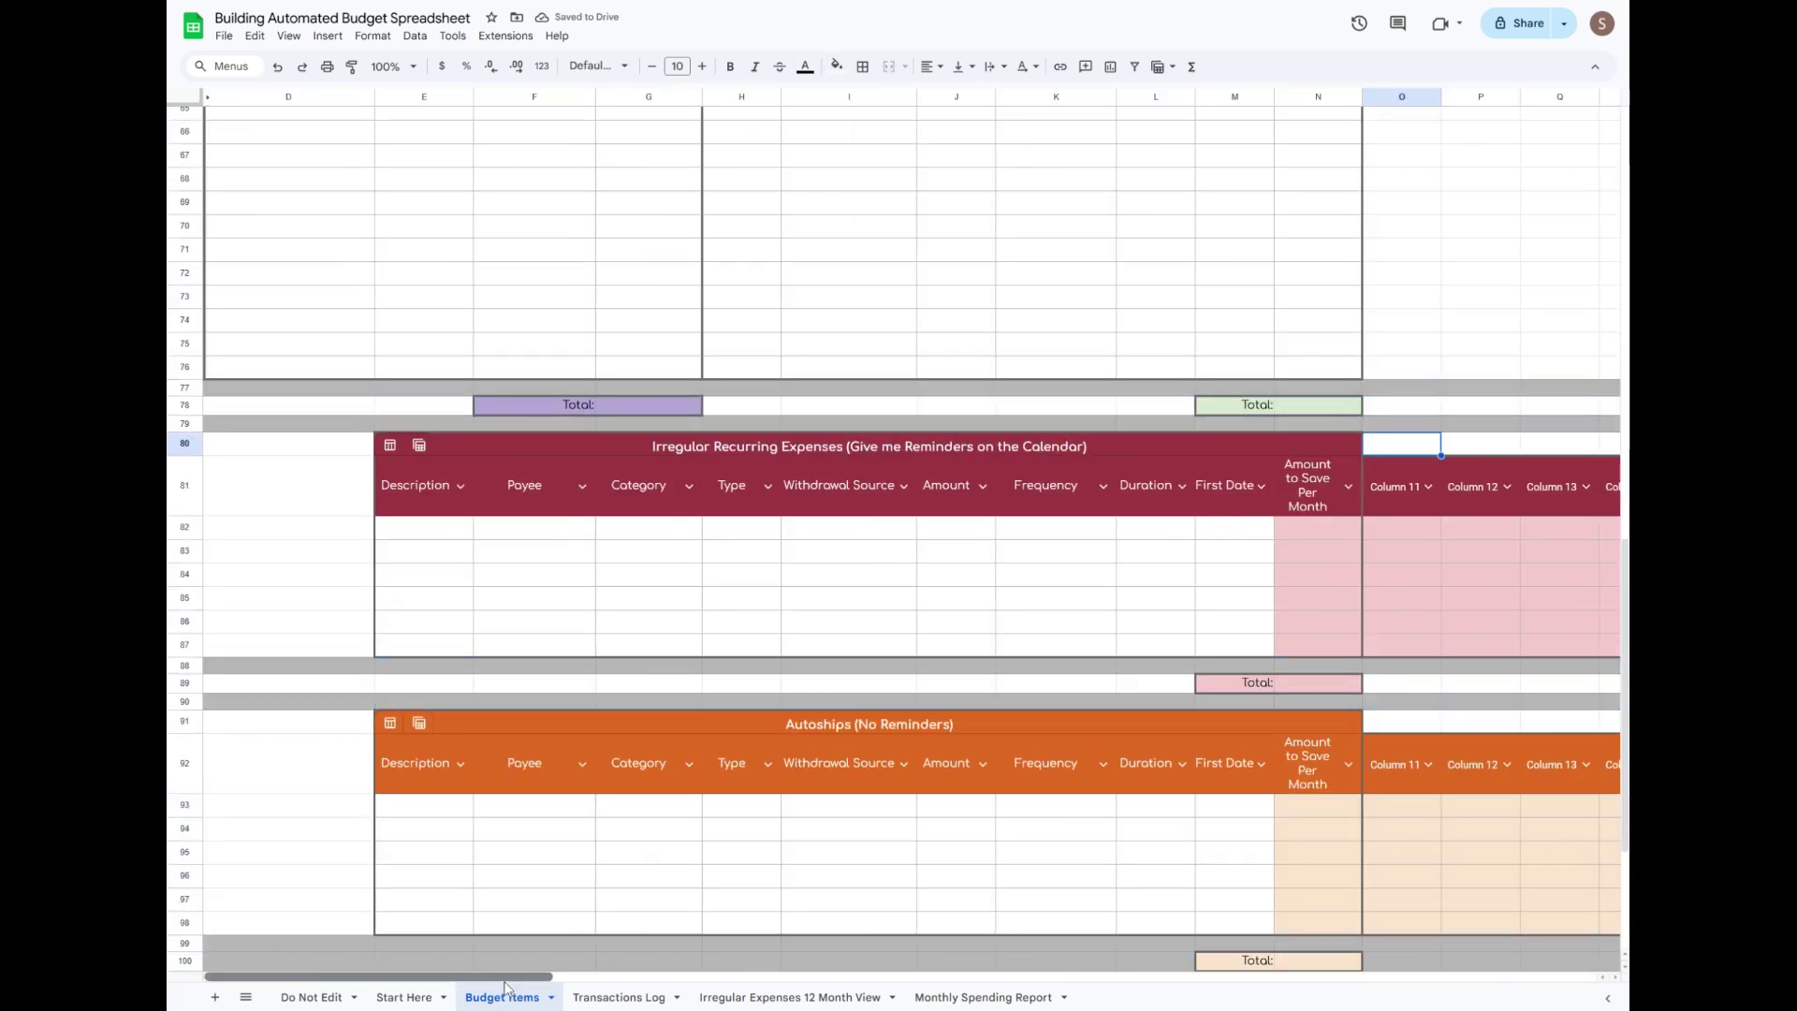
Fill the empty cells from column O onward around the extended tables, and D89:L89 beside the irregular expenses total, with grey.
left_click(910, 121)
left_click(1002, 181)
left_click_drag(1155, 569, 288, 569)
left_click(836, 67)
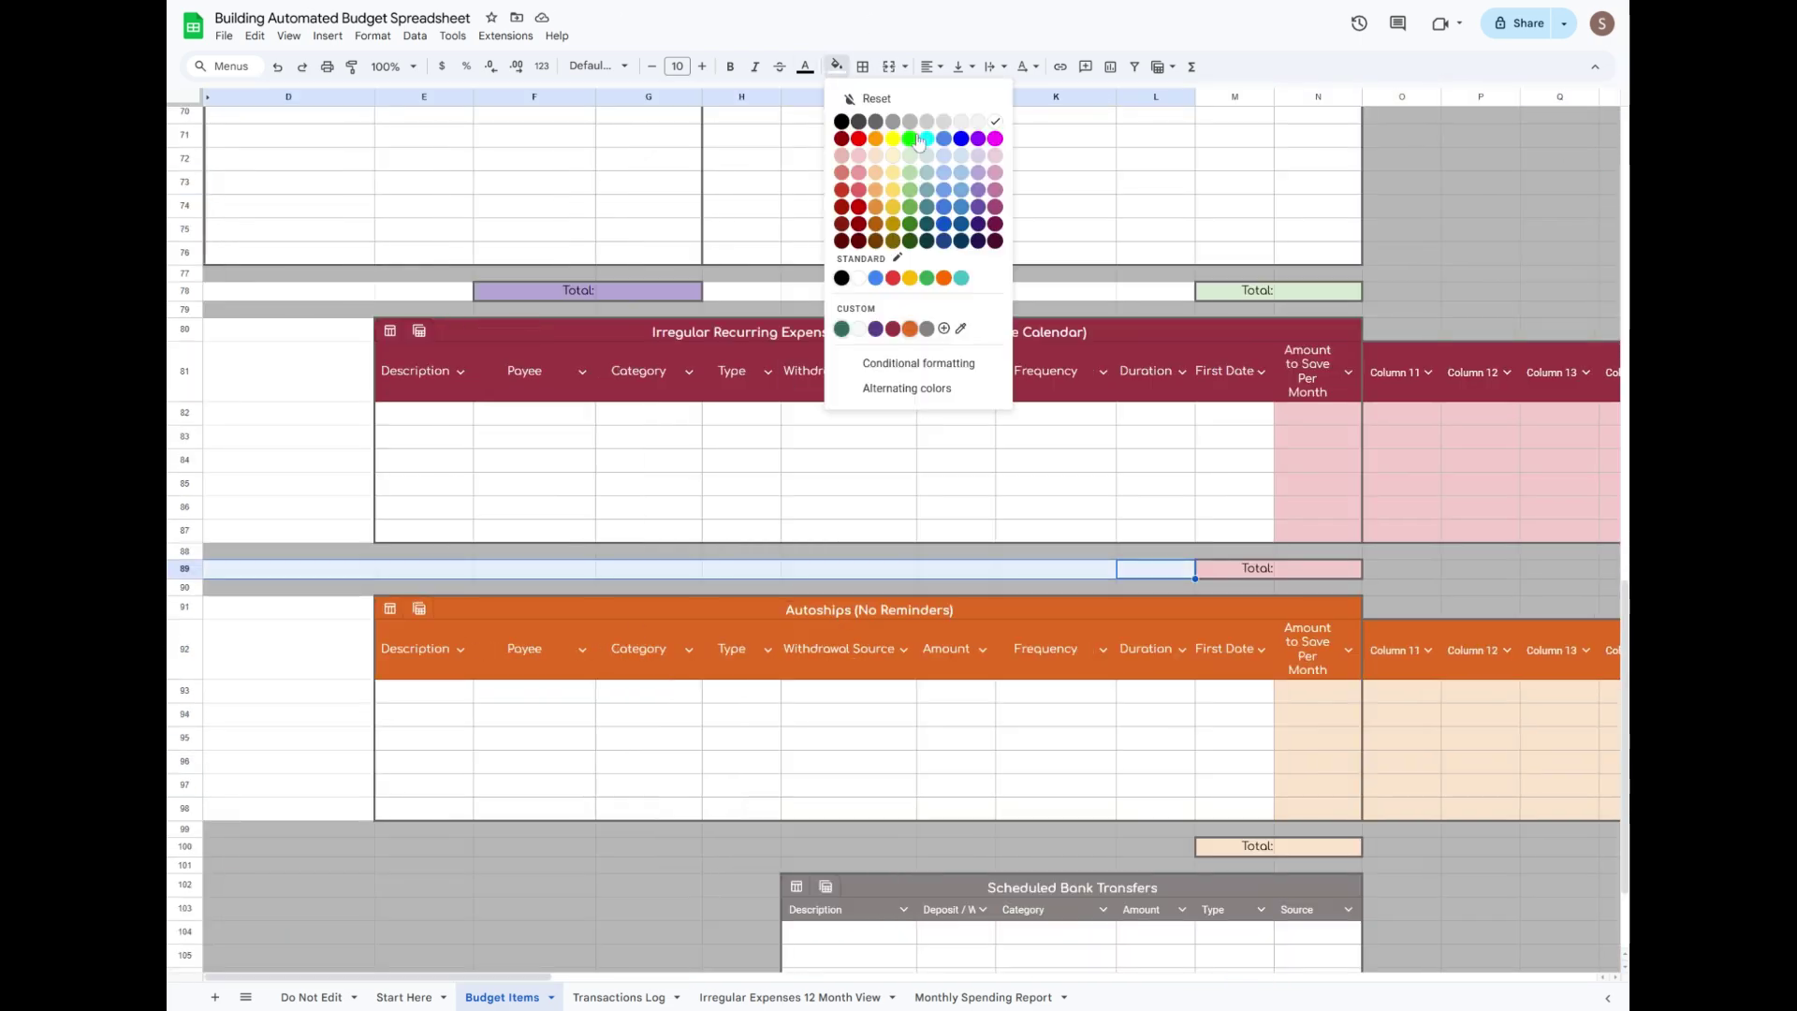
left_click(910, 122)
Fill the column D cells beside the Irregular Recurring Expenses and Autoships tables, plus H78:L78, with grey.
left_click_drag(289, 273, 288, 829)
left_click_drag(741, 291, 1154, 291)
left_click(836, 66)
left_click(909, 122)
Fill rows 56 to 58 and the spacer rows 6 and 13 with grey.
scroll(842, 468, "up", 8)
left_click_drag(288, 572, 1384, 594)
left_click(836, 67)
left_click(910, 122)
scroll(1123, 374, "up", 6)
left_click(835, 66)
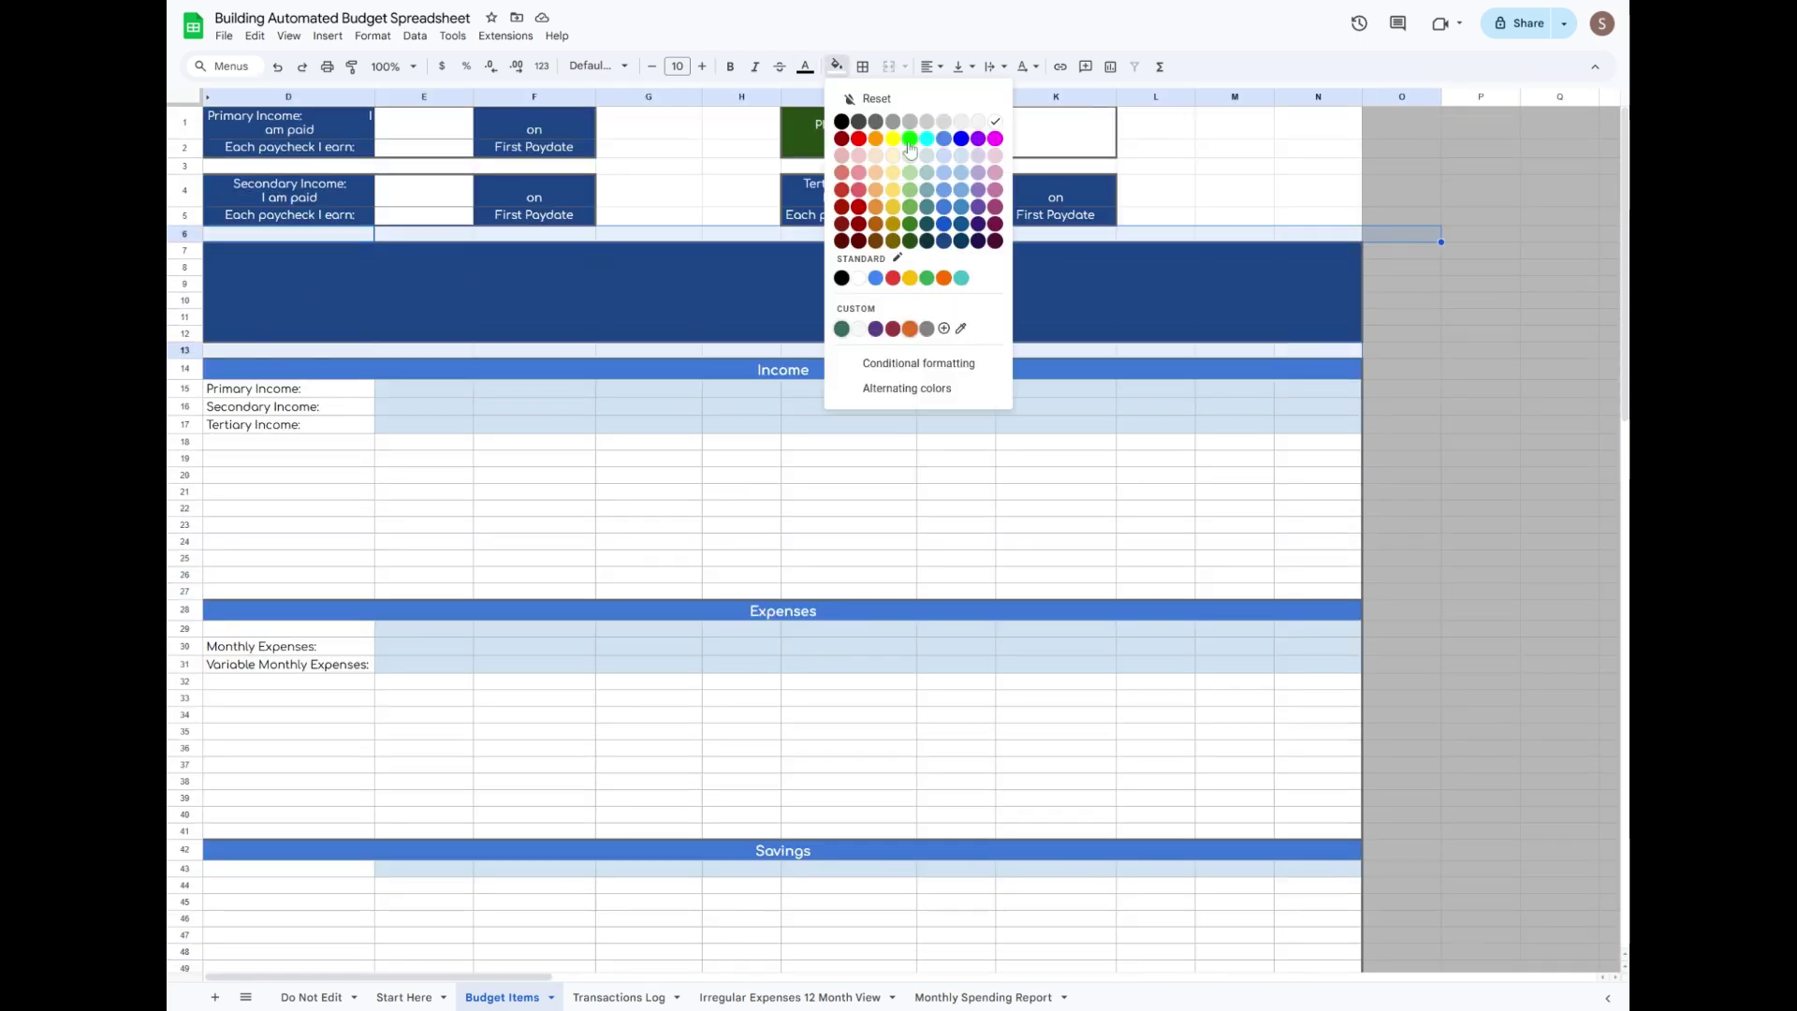
left_click(909, 122)
Fill the empty cells G1:H5 between the income boxes at the start of the sheet with grey.
left_click_drag(648, 123, 742, 216)
left_click(836, 66)
left_click(910, 122)
left_click(741, 148)
Hide the gridlines on the Budget Items sheet.
left_click(289, 36)
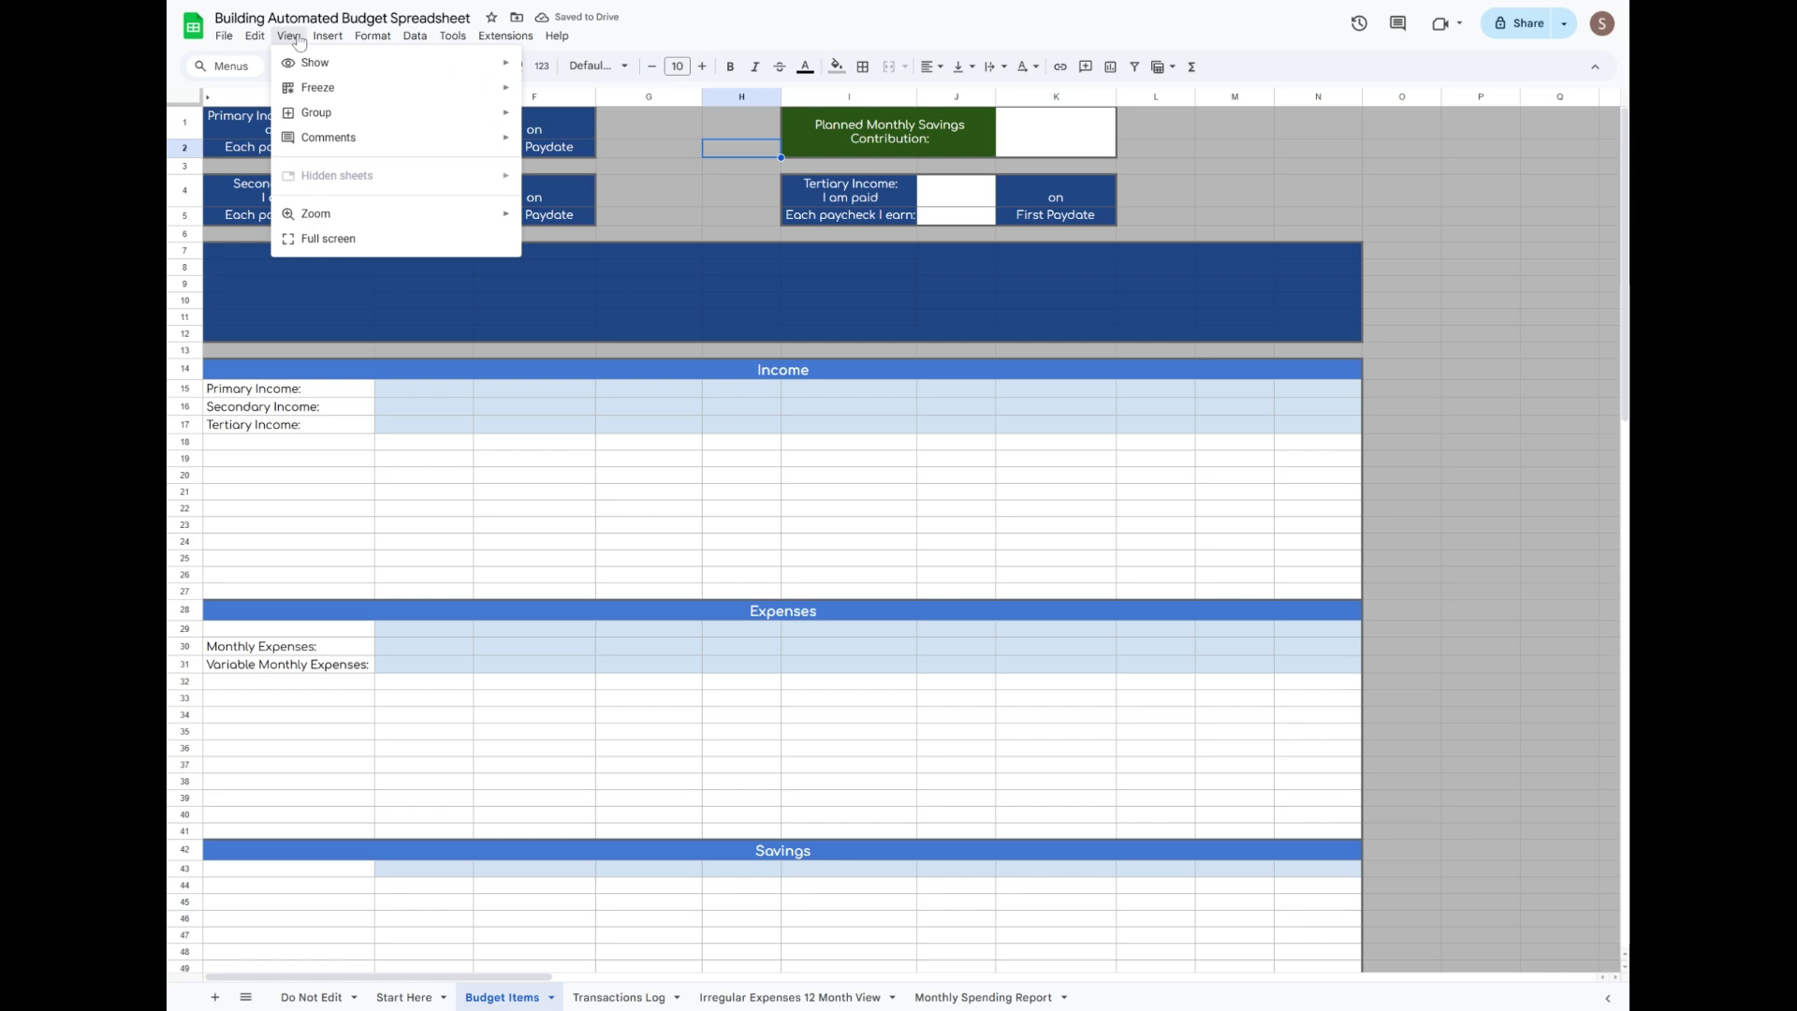
mouse_move(392, 74)
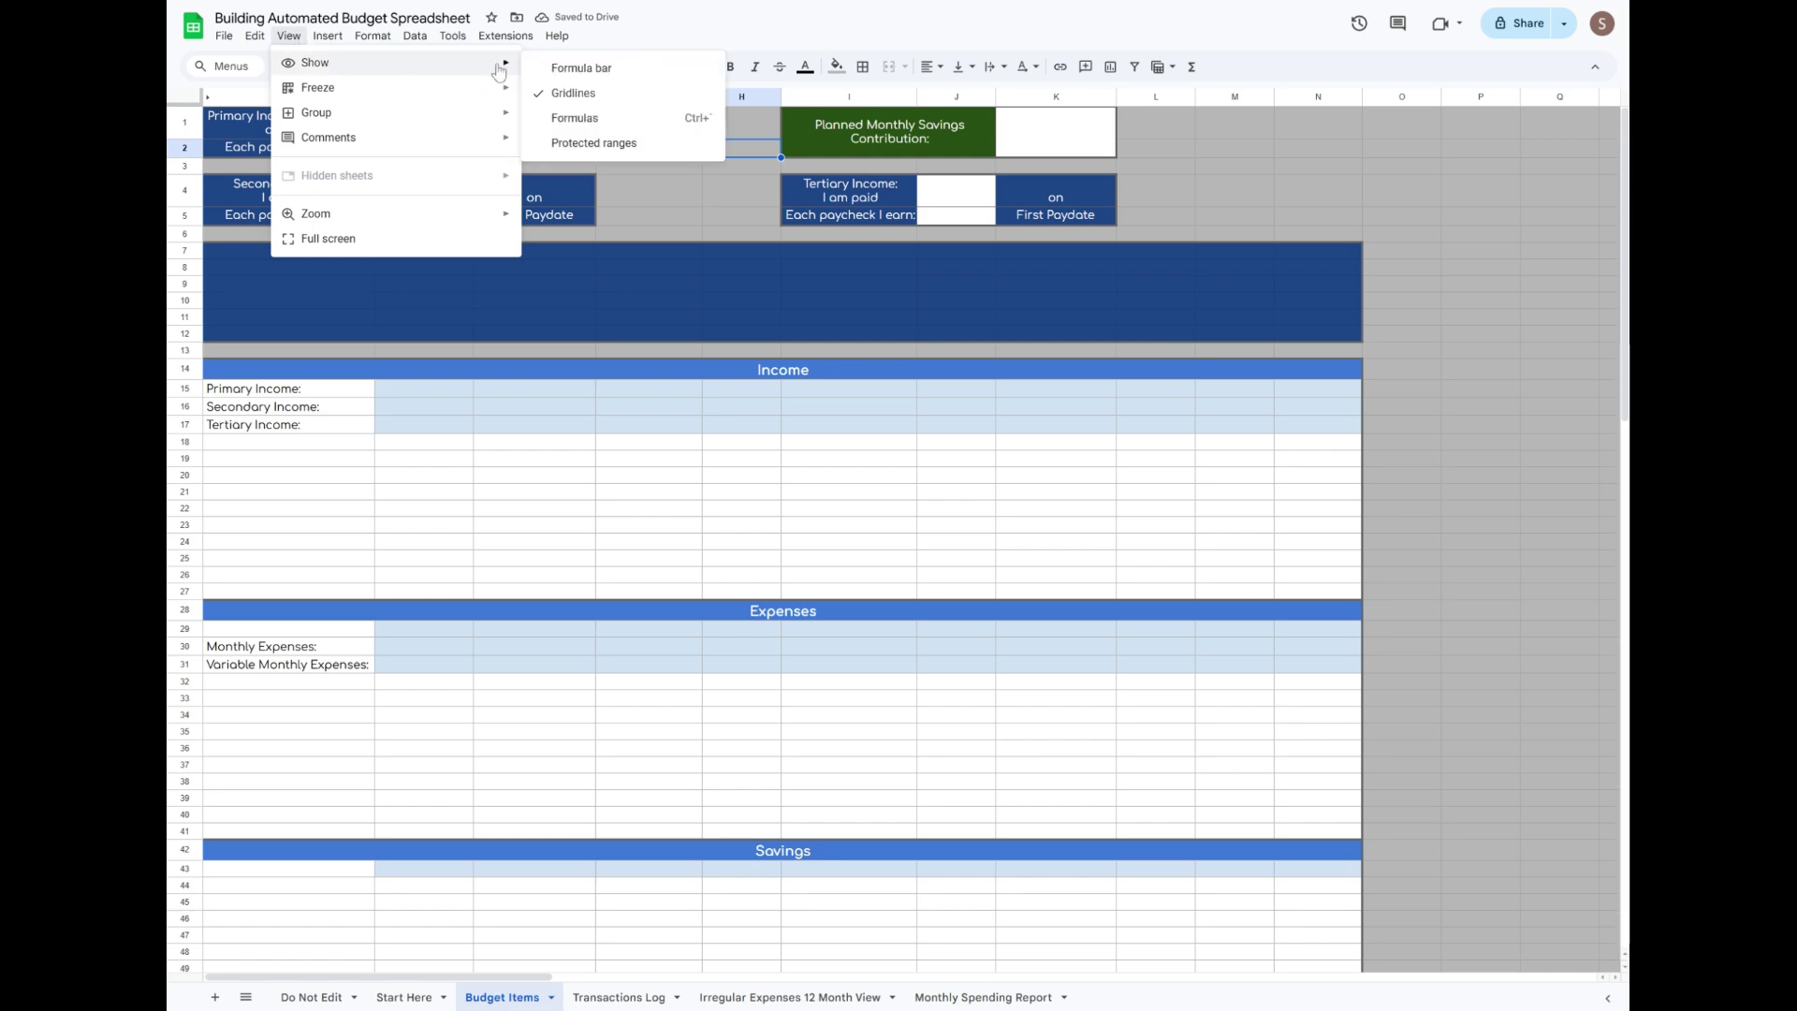
left_click(587, 94)
Hide columns O through BR, which hold the extra Column 11 to Column 66 table columns.
scroll(1471, 553, "down", 15)
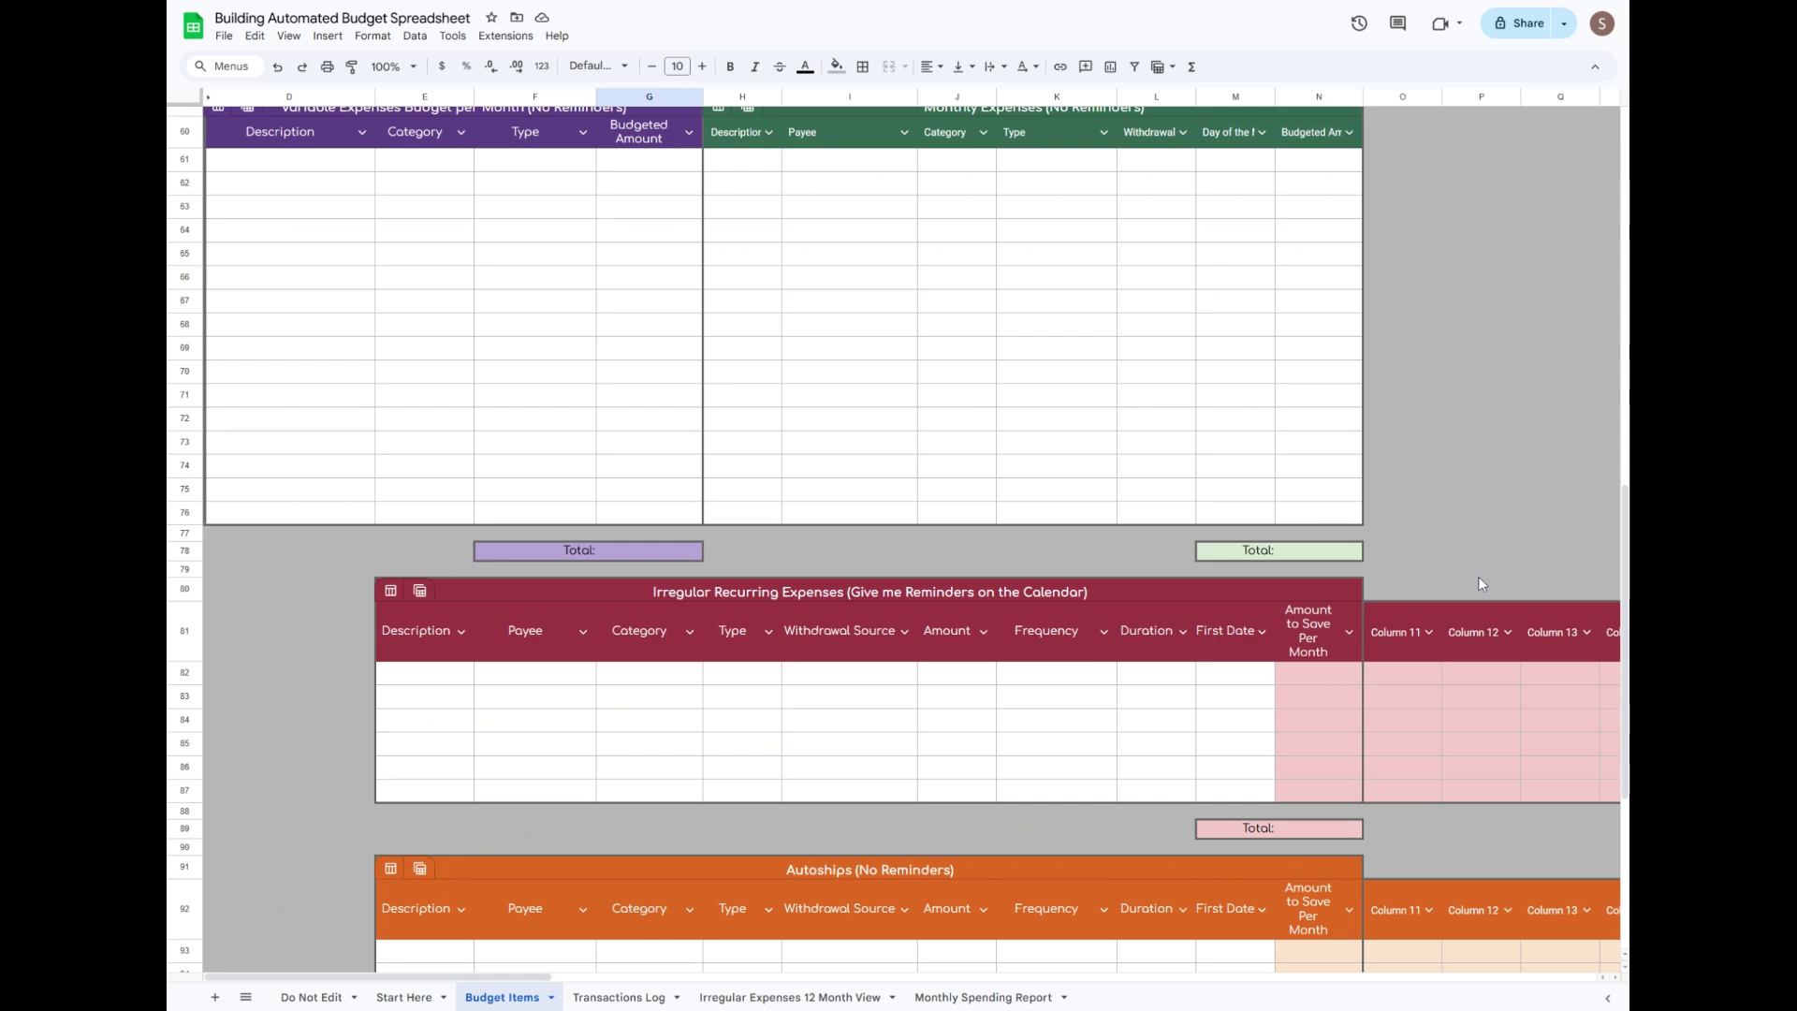
left_click(1395, 95)
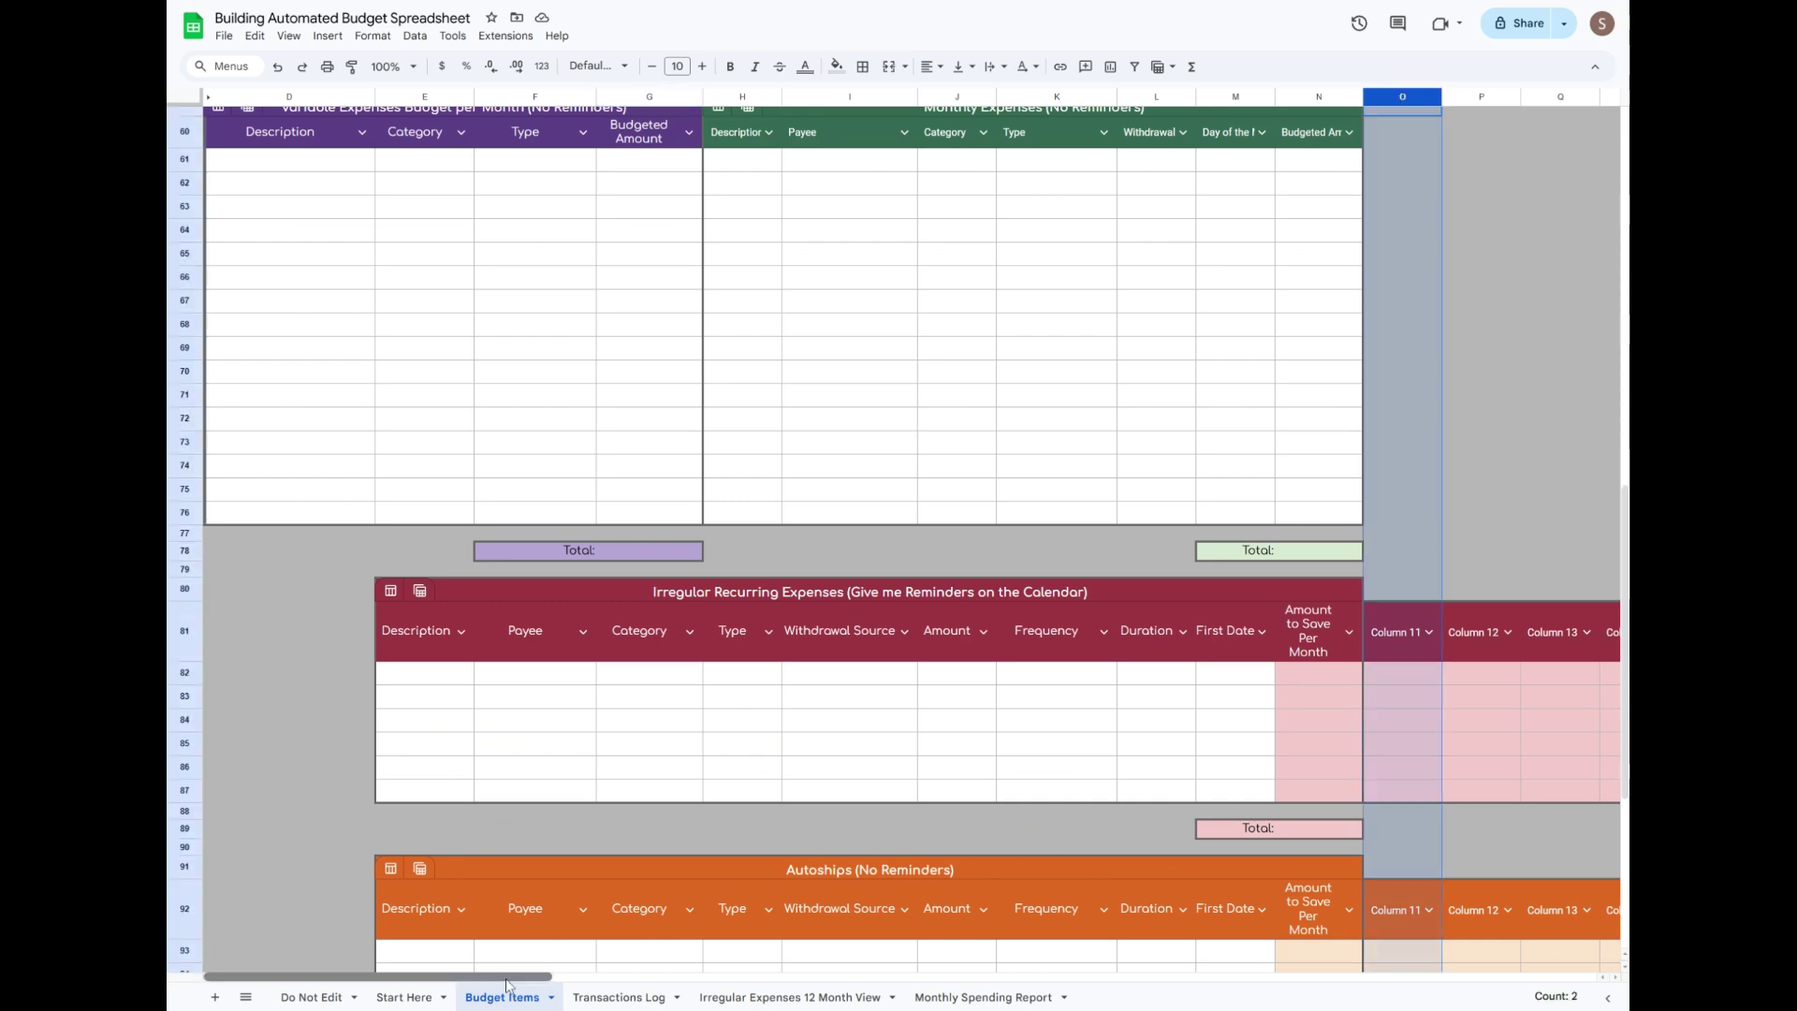
scroll(1516, 421, "right", 20)
left_click(1503, 96, "shift")
right_click(1503, 95)
left_click(1333, 326)
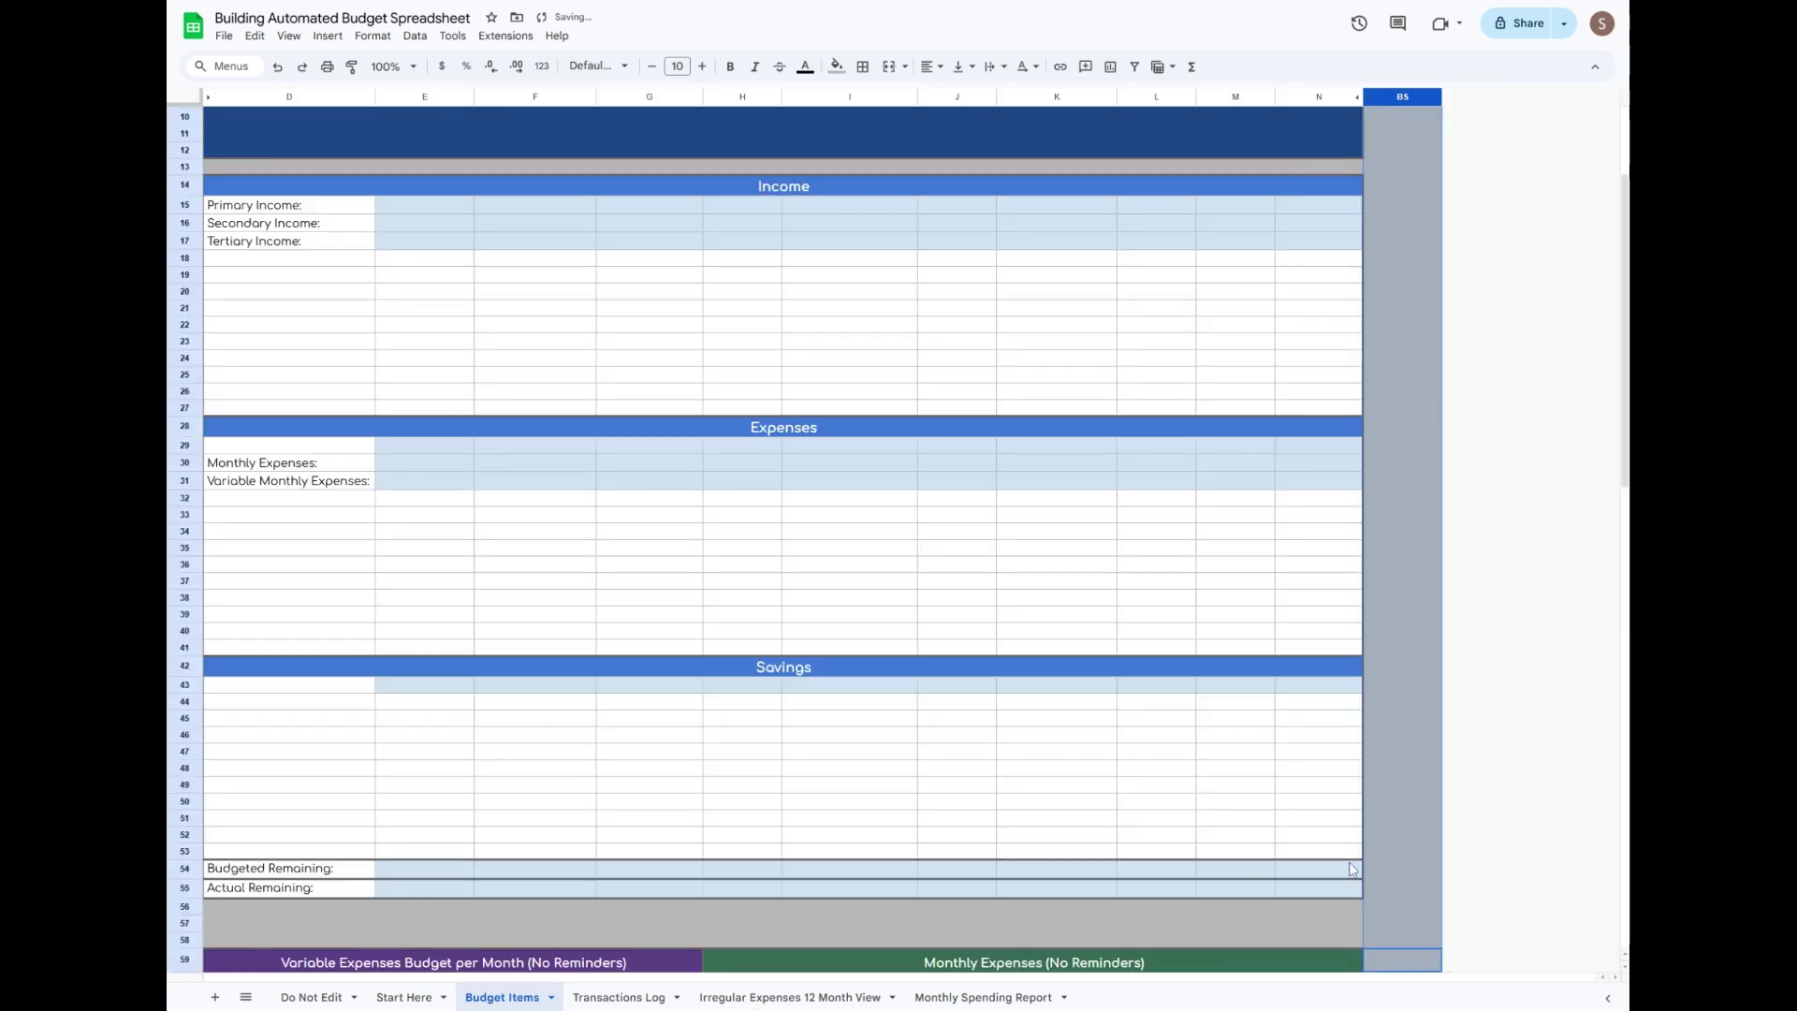
Resize column BS to a width of 1 pixel.
scroll(1409, 709, "up", 5)
right_click(1402, 97)
left_click(1219, 353)
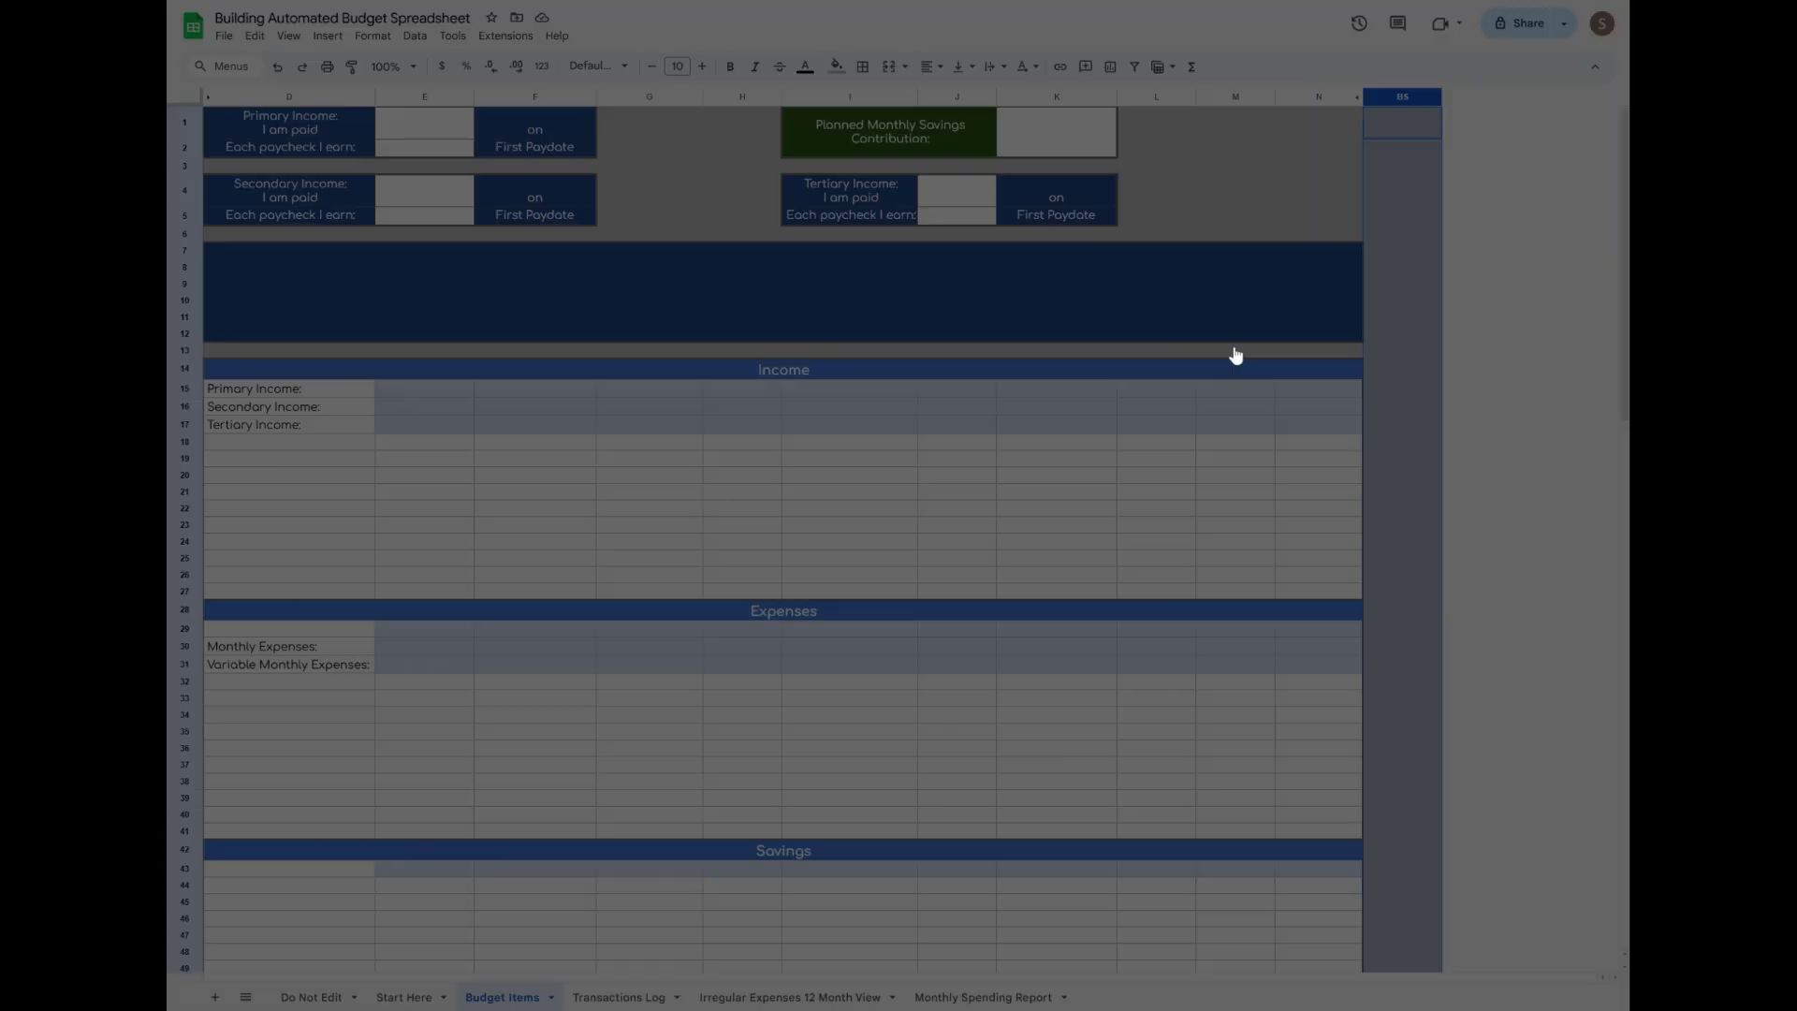
type("1")
left_click(918, 578)
scroll(1404, 397, "down", 10)
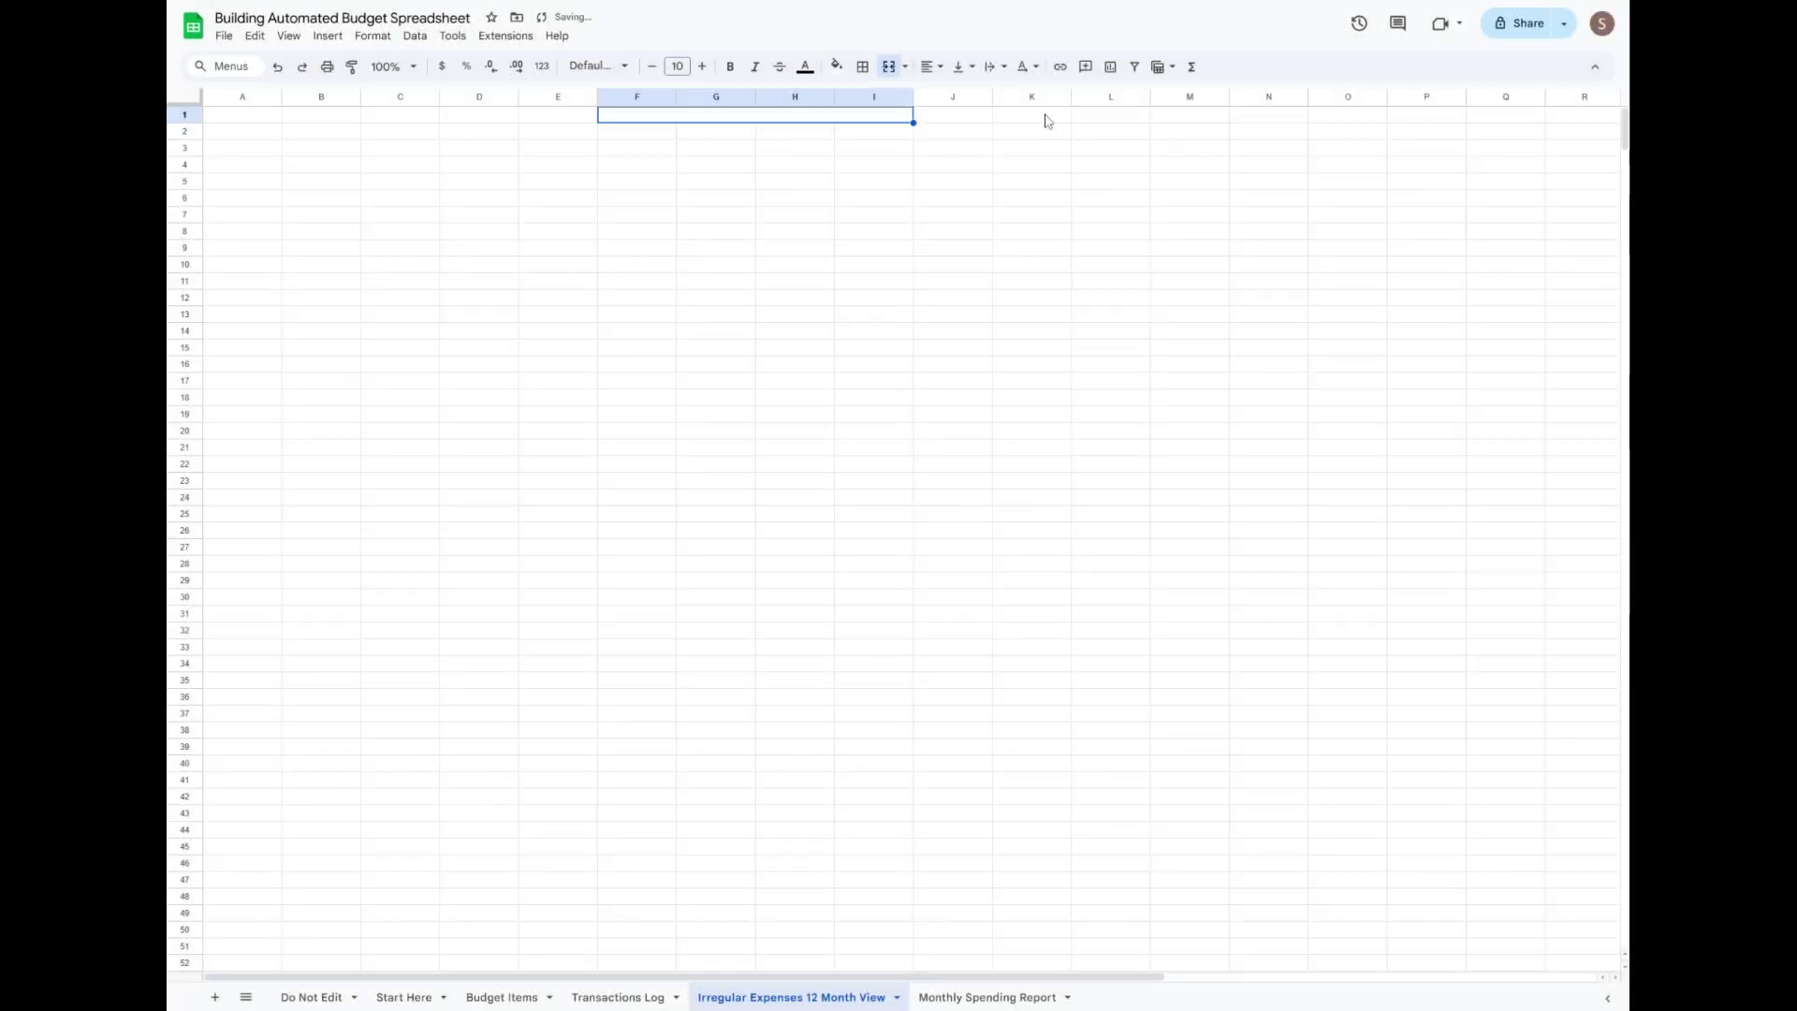
Merge K1:N1 on the Irregular Expenses 12 Month View sheet.
left_click_drag(1045, 120, 1273, 120)
left_click(888, 67)
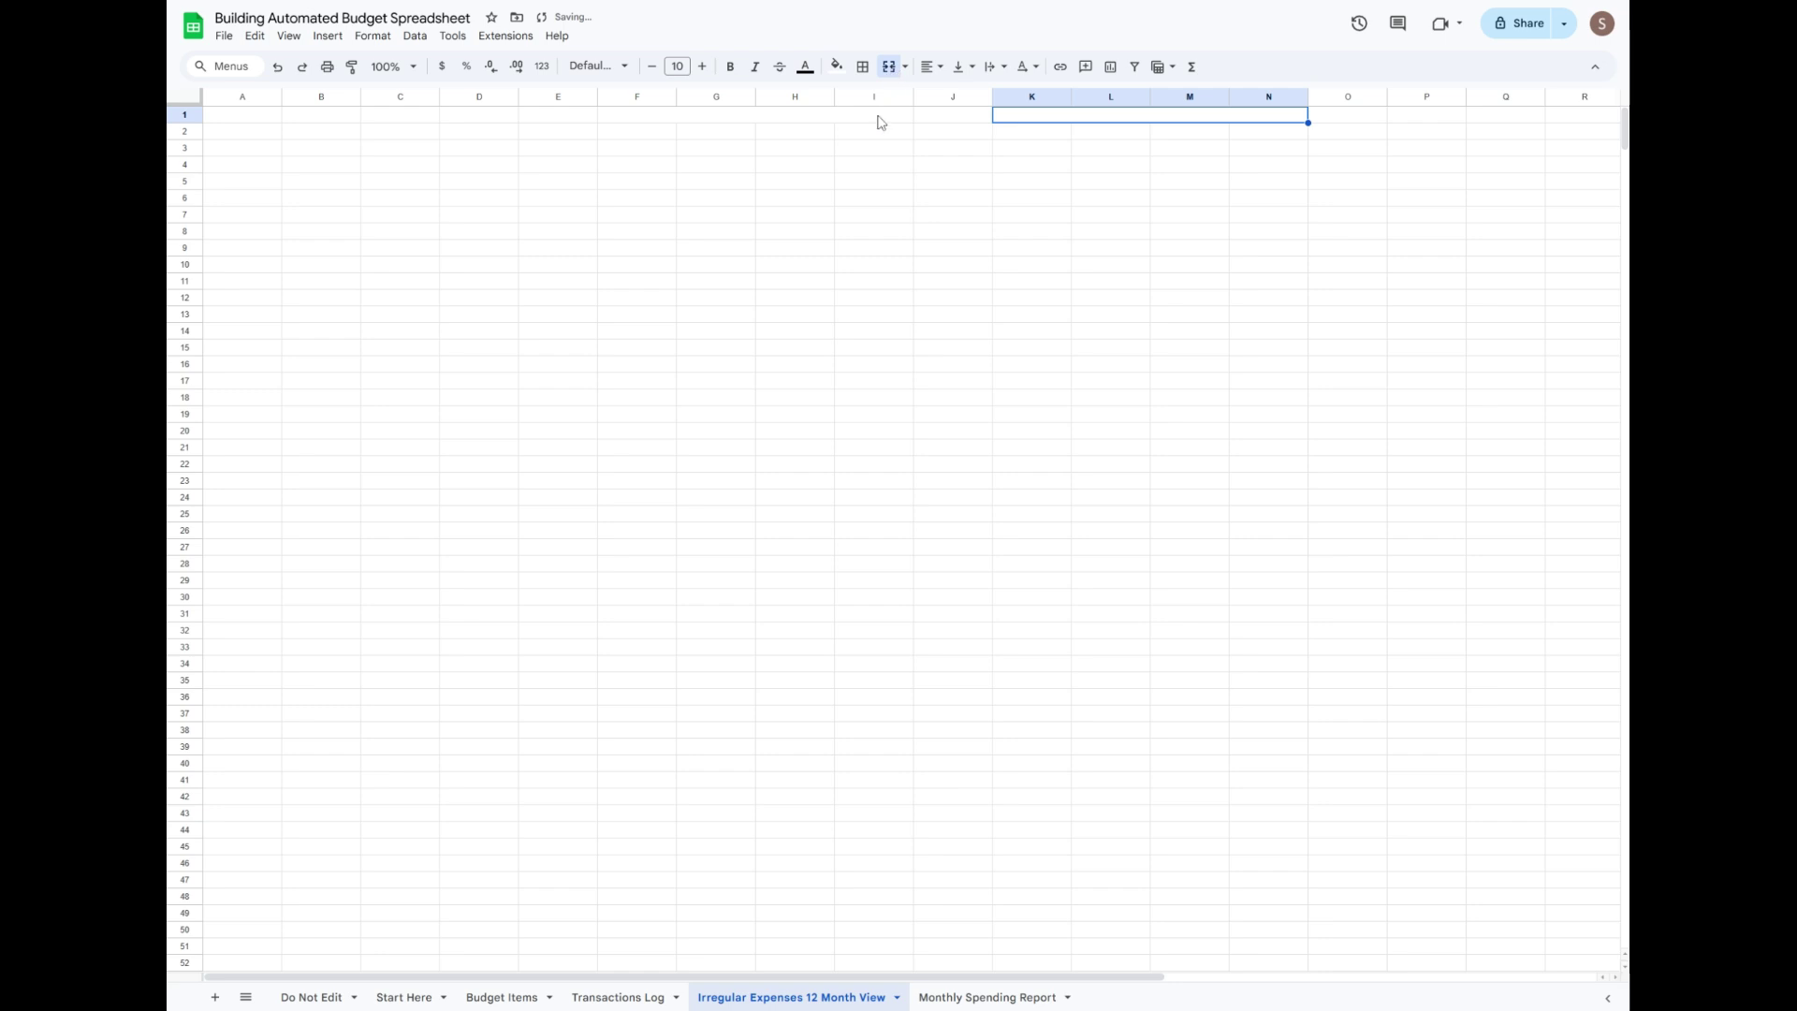
Fill the merged ranges F1:I1 and K1:N1 with dark blue.
left_click(879, 120, "ctrl")
left_click(836, 66)
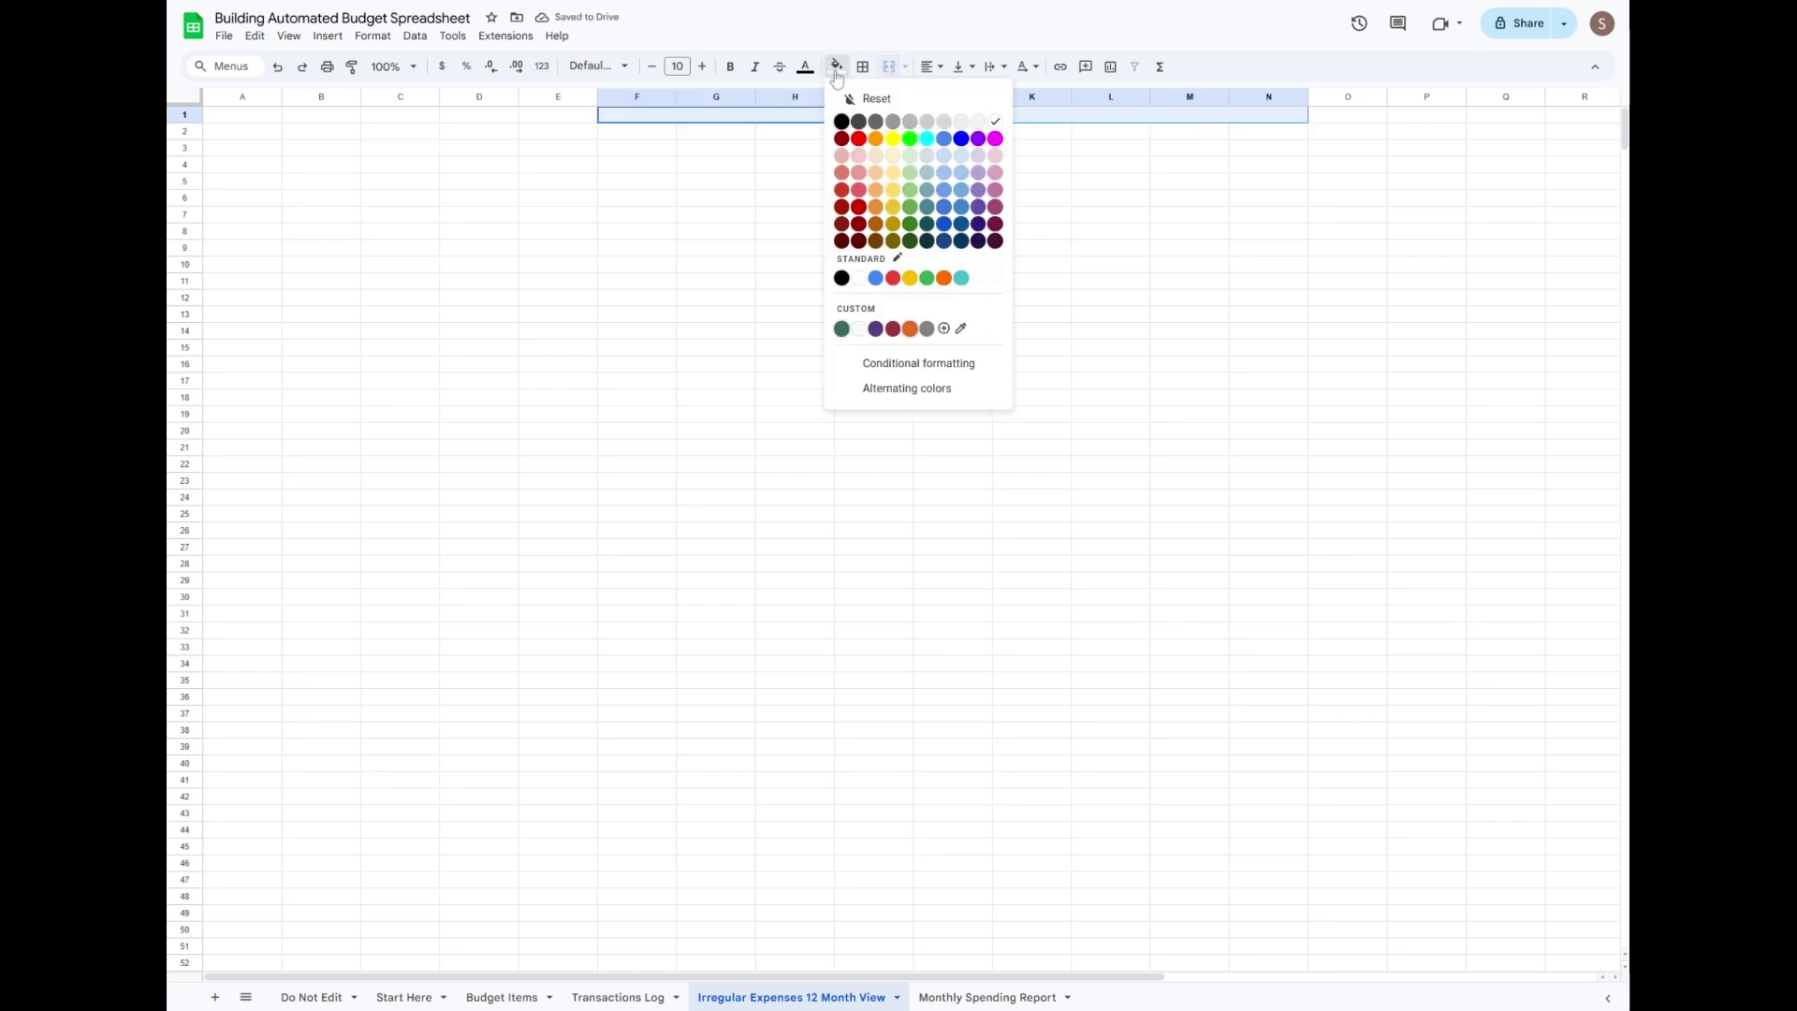
left_click(943, 242)
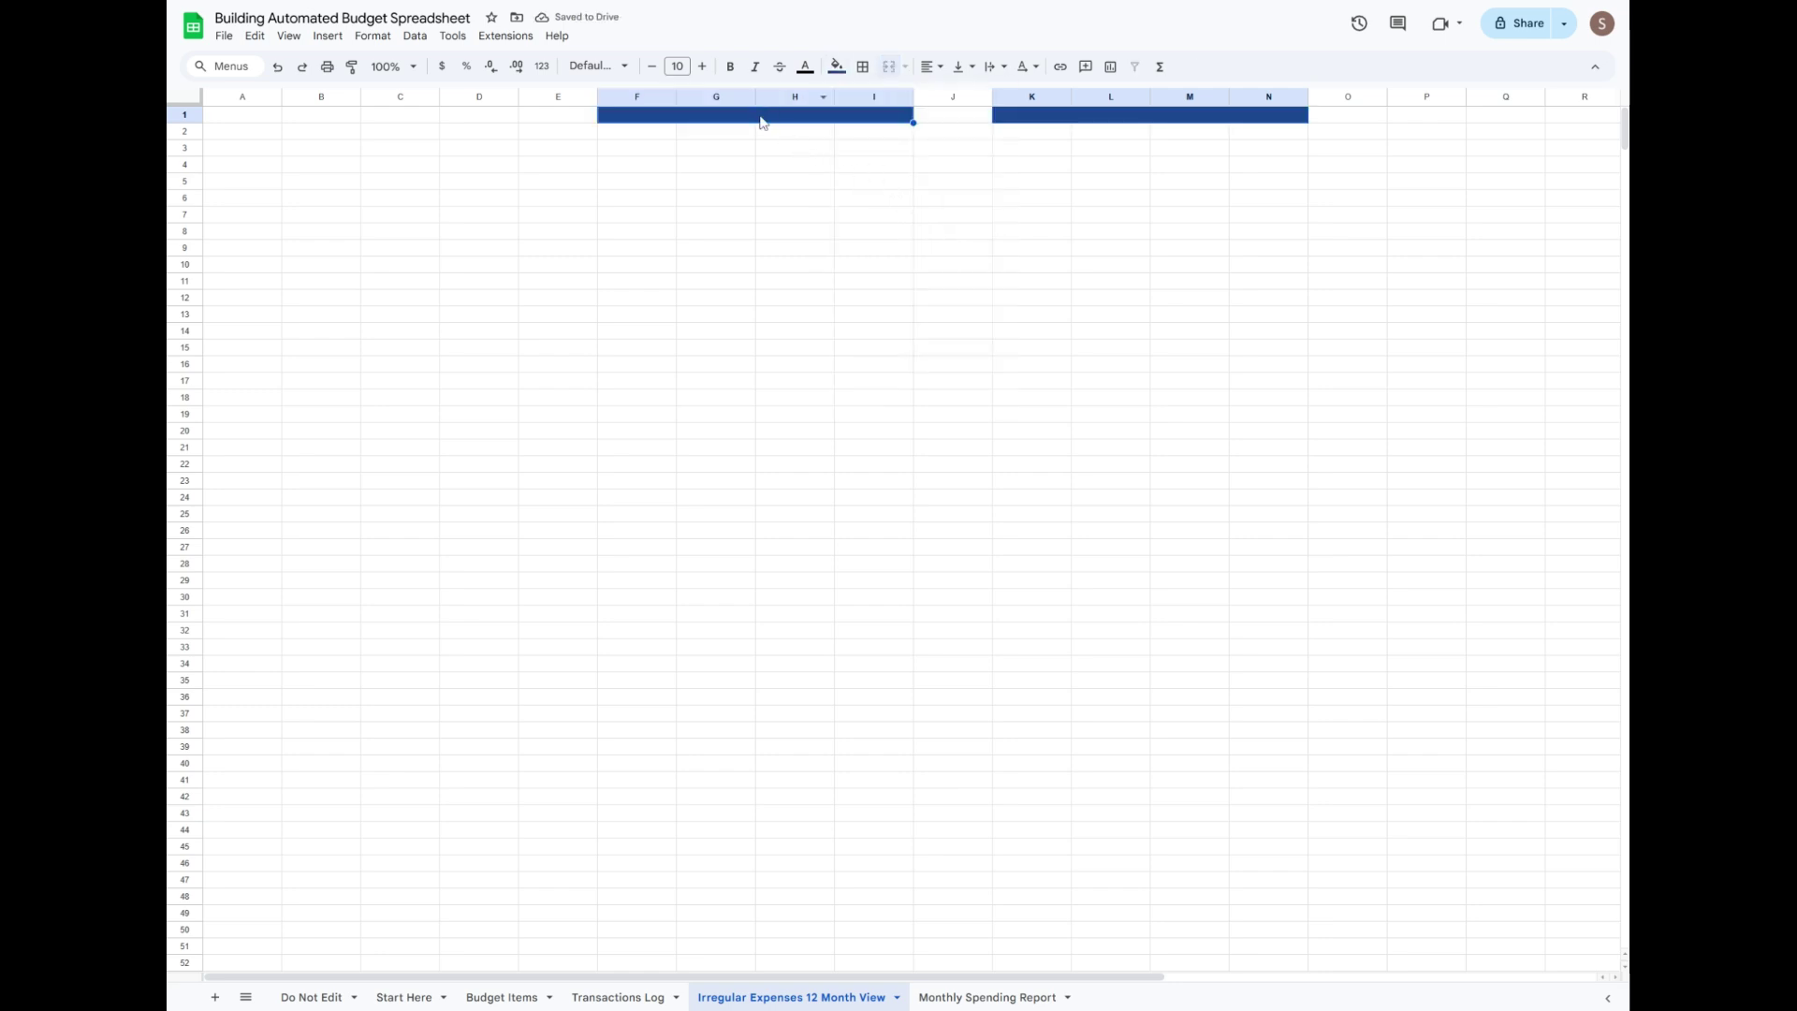
Enter the label "Choose Current Month Preference:" in the merged cell F1:I1.
left_click(763, 120)
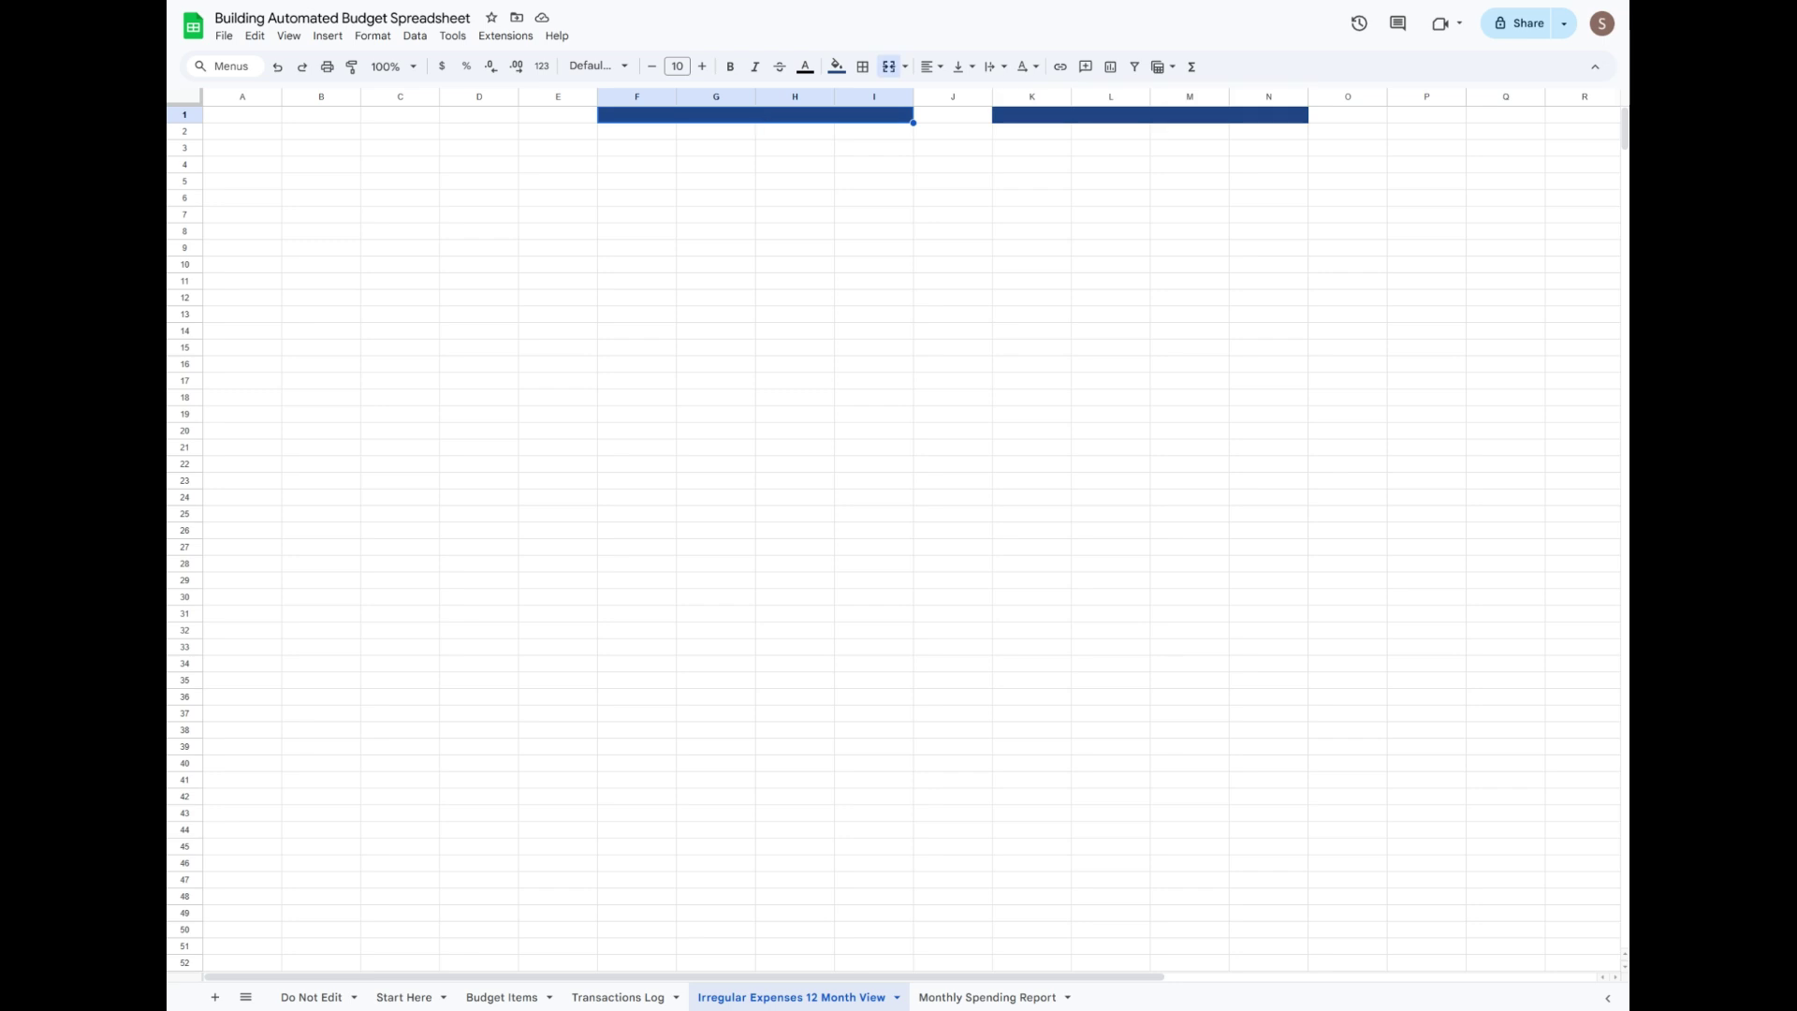
type("Choose Current Month Pr")
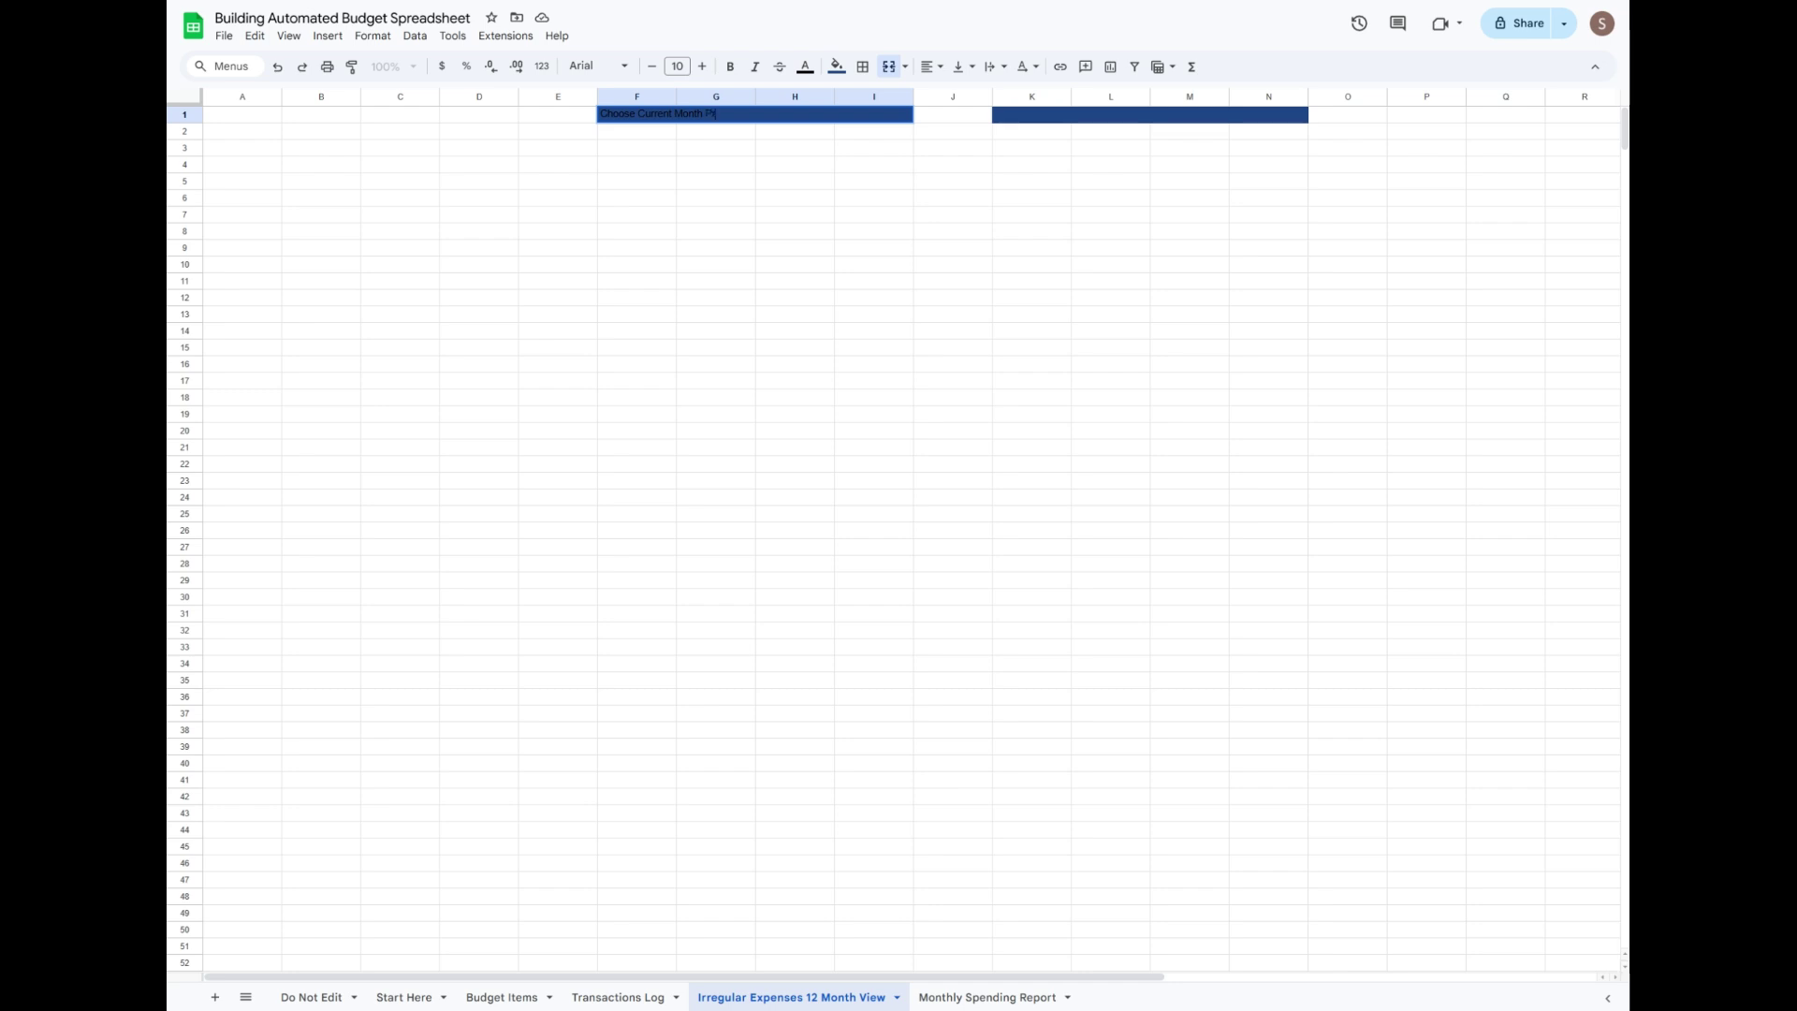
type("eference")
key("Return")
Format the F1 label in white bold Comfortaa, size 11, aligned to the right of its cell.
left_click(910, 119)
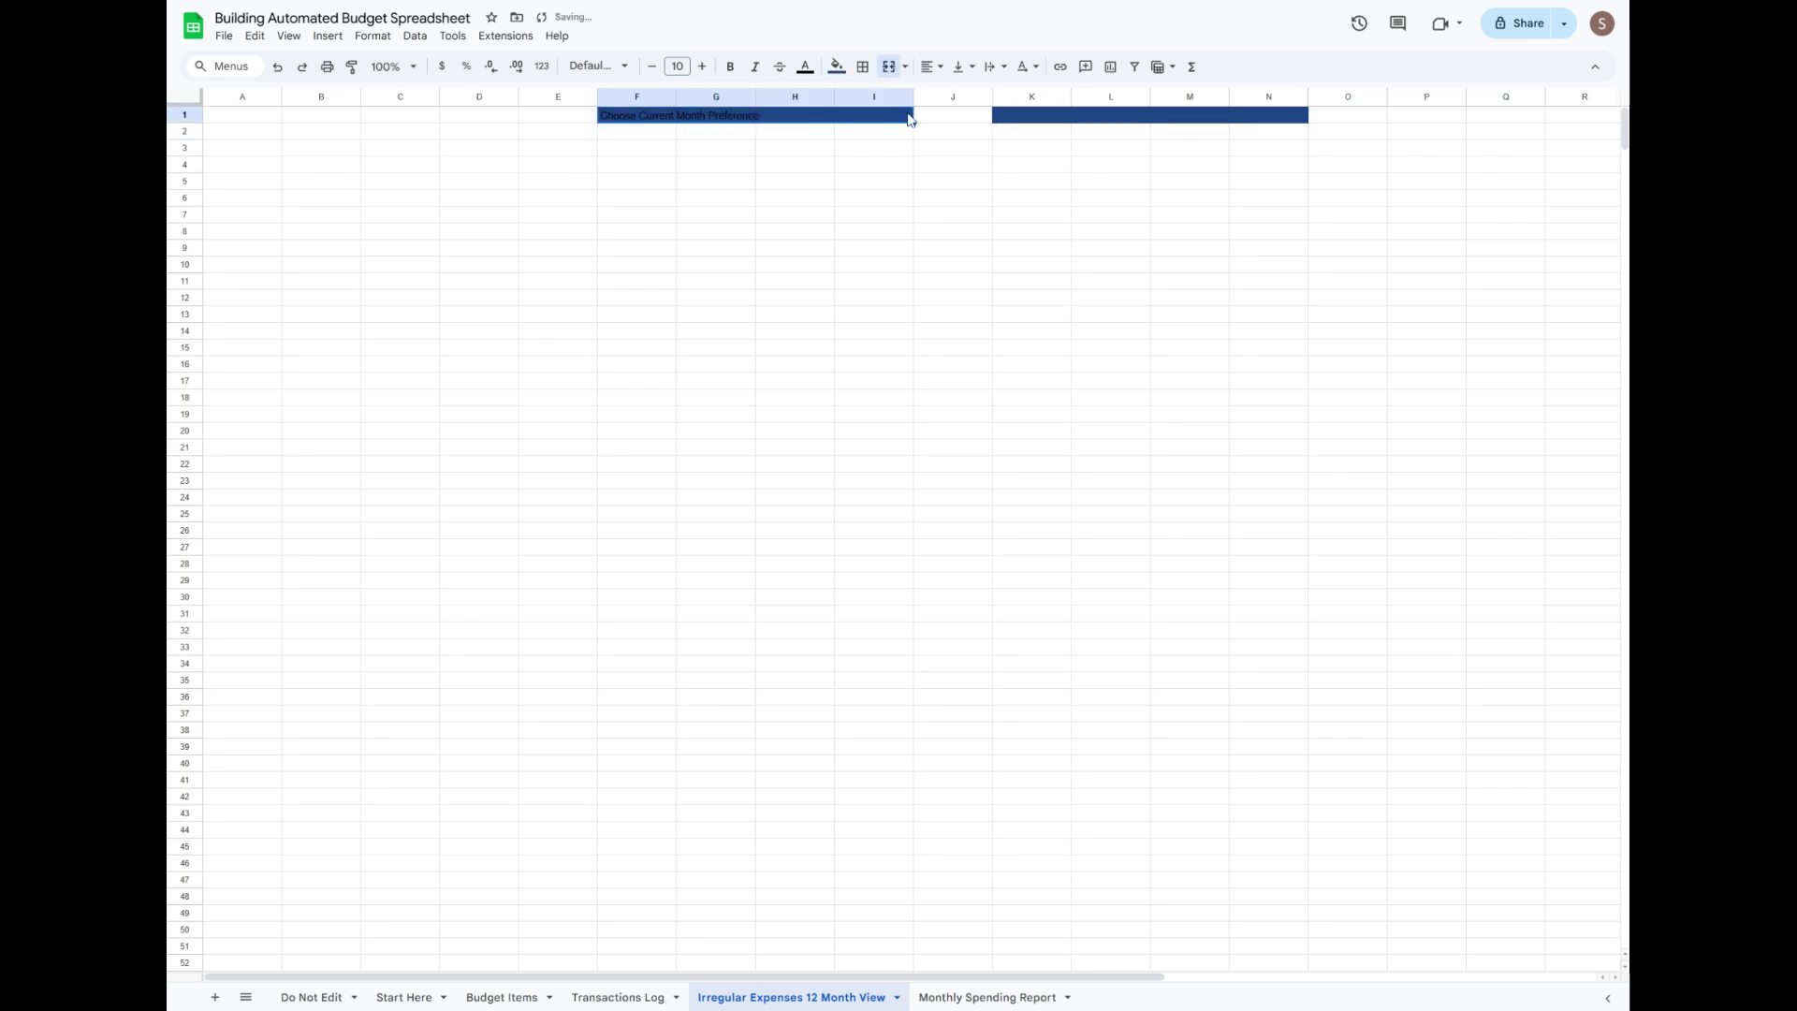
left_click(597, 66)
left_click(629, 224)
left_click(804, 66)
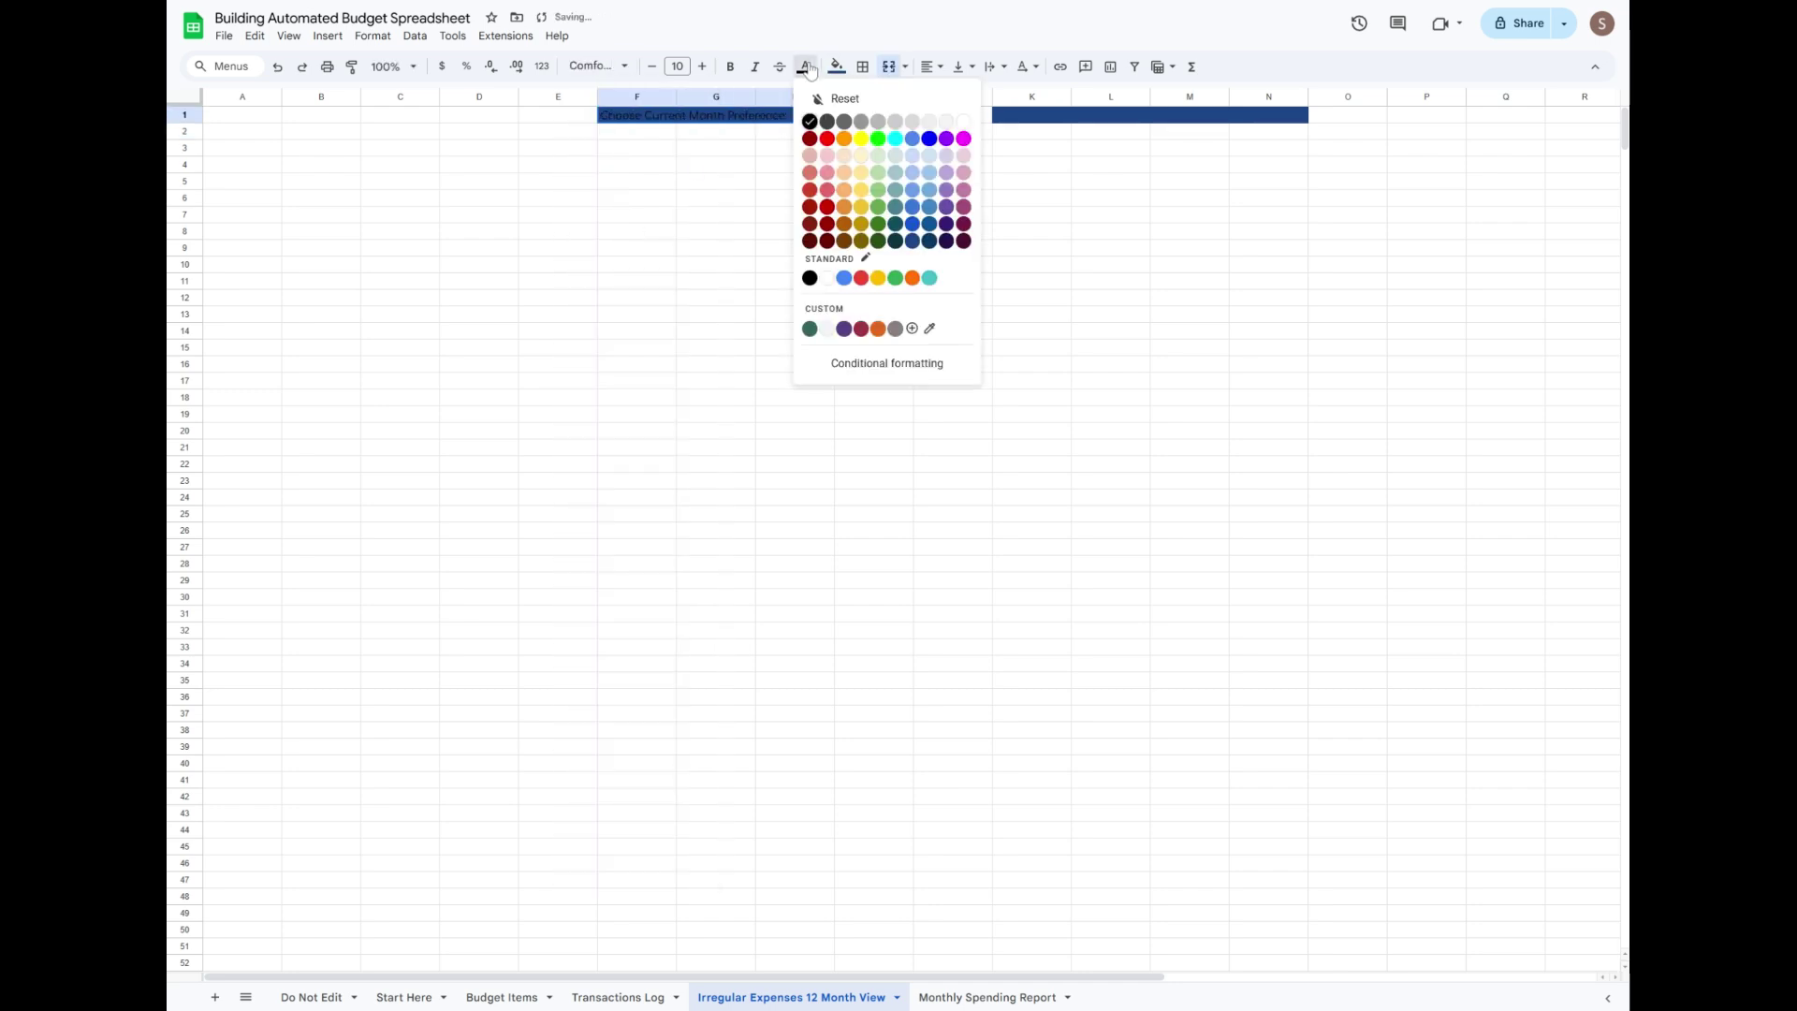
left_click(964, 122)
left_click(702, 67)
left_click(932, 67)
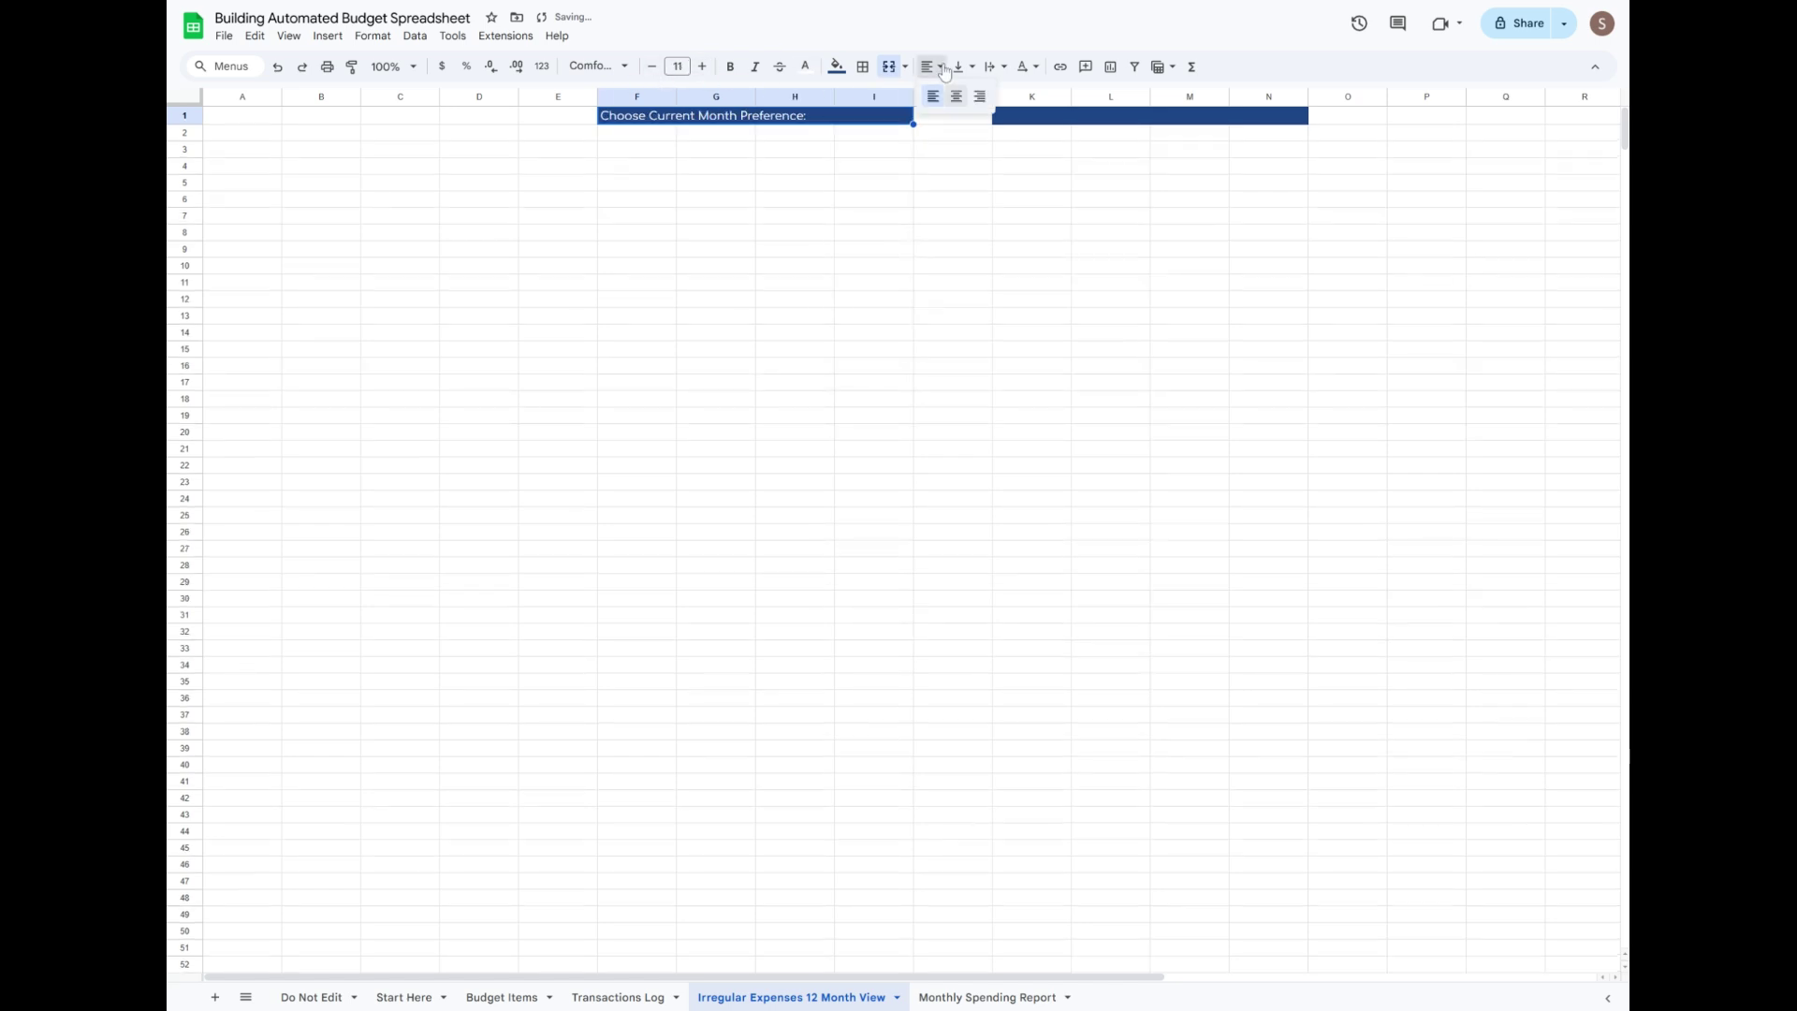
left_click(974, 98)
left_click(730, 67)
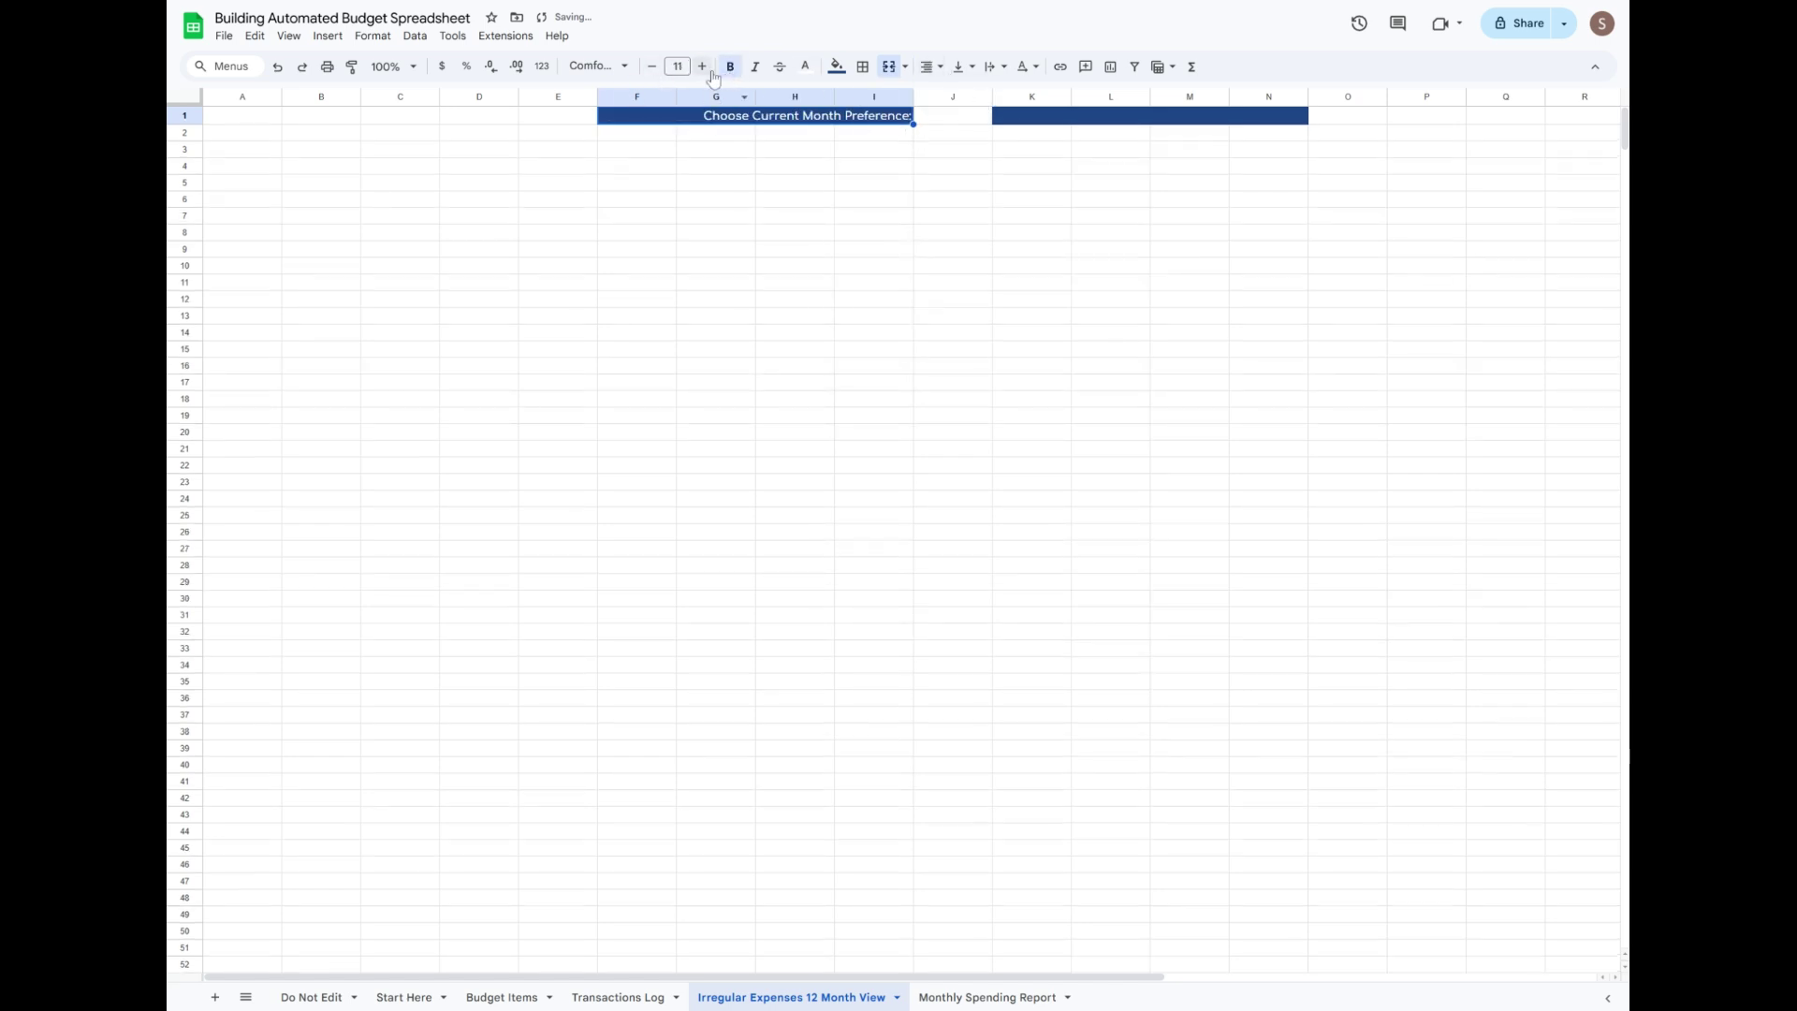
left_click(713, 134)
Merge A3:B3 and C3:D3 above the first month table's header row.
left_click(251, 162)
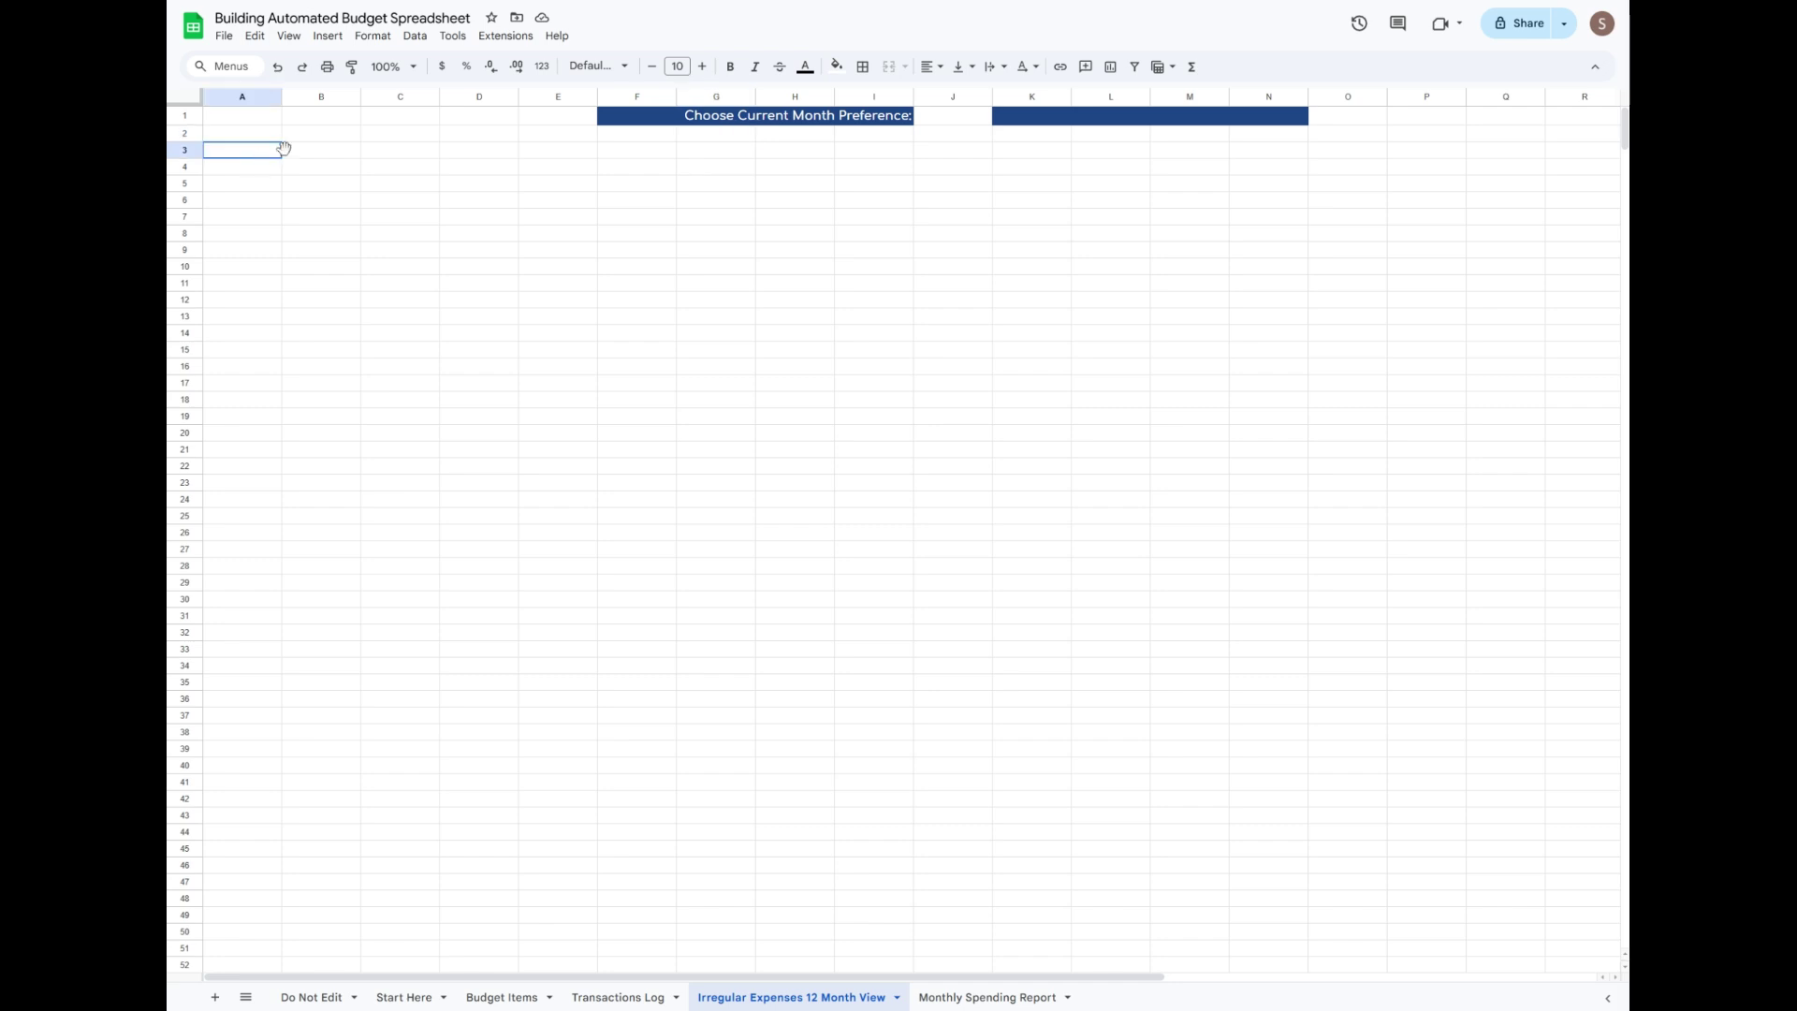
left_click_drag(283, 148, 461, 153)
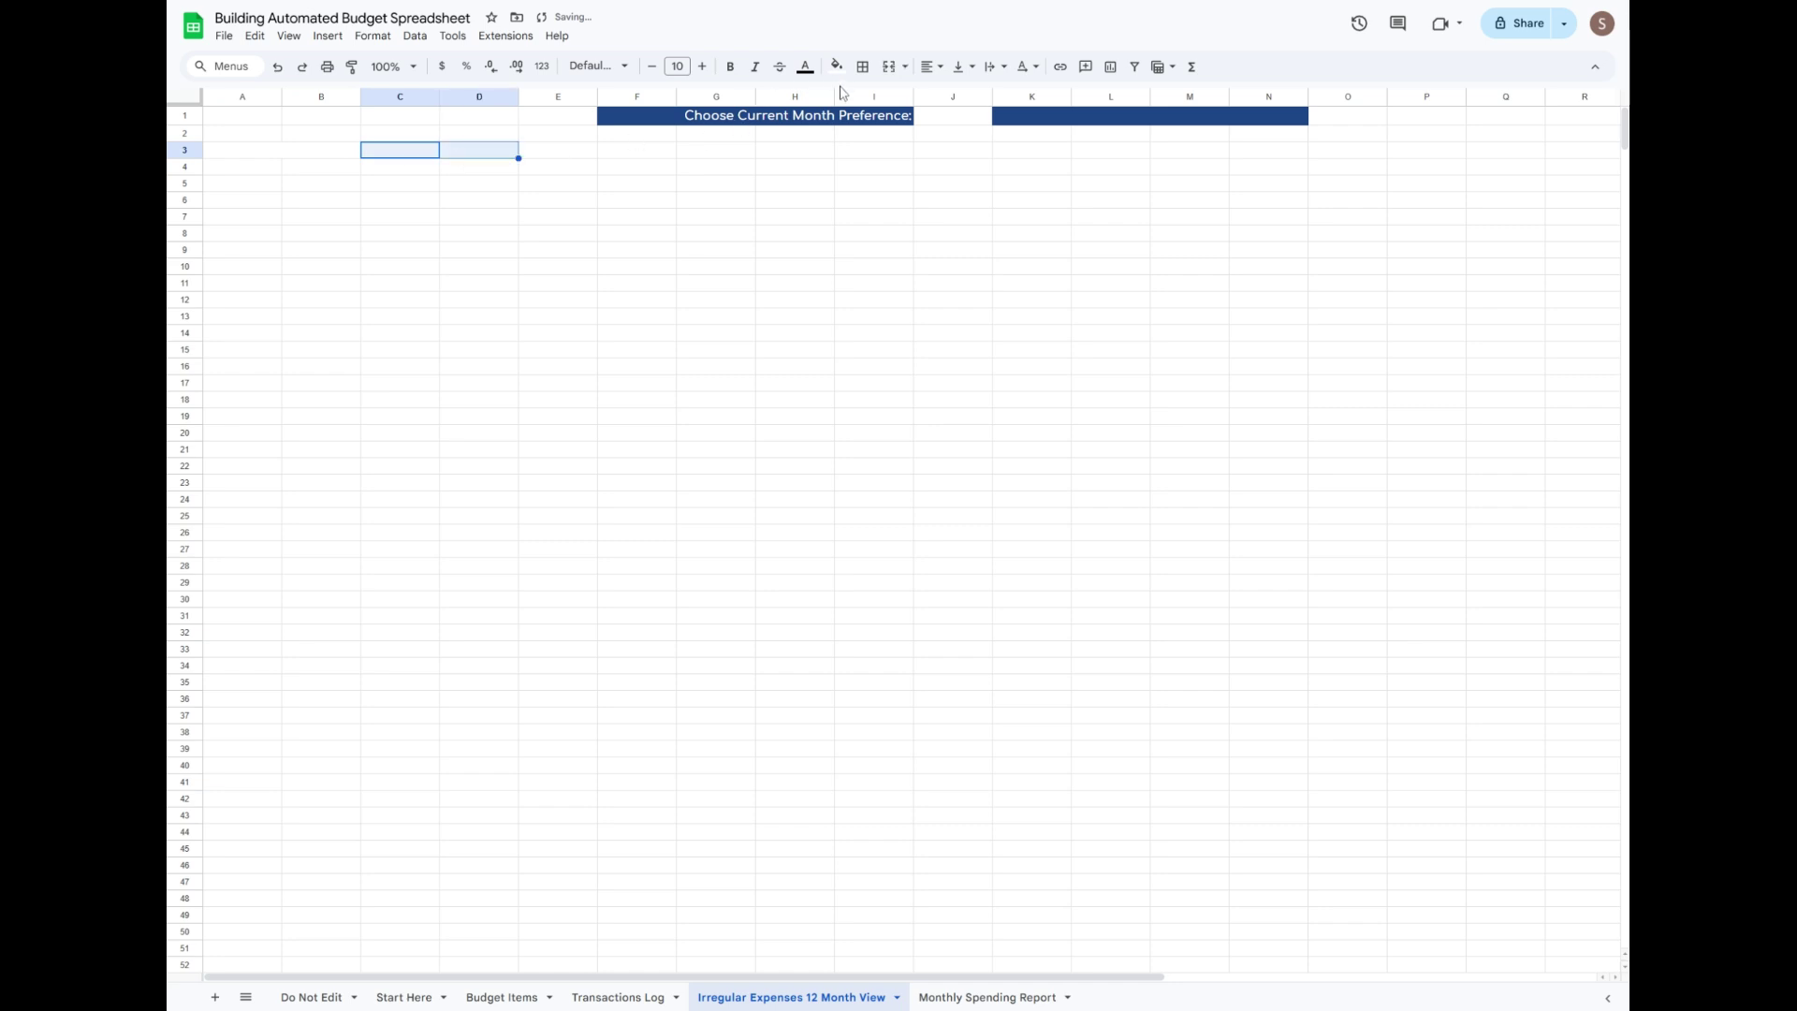
left_click(889, 66)
left_click(324, 153)
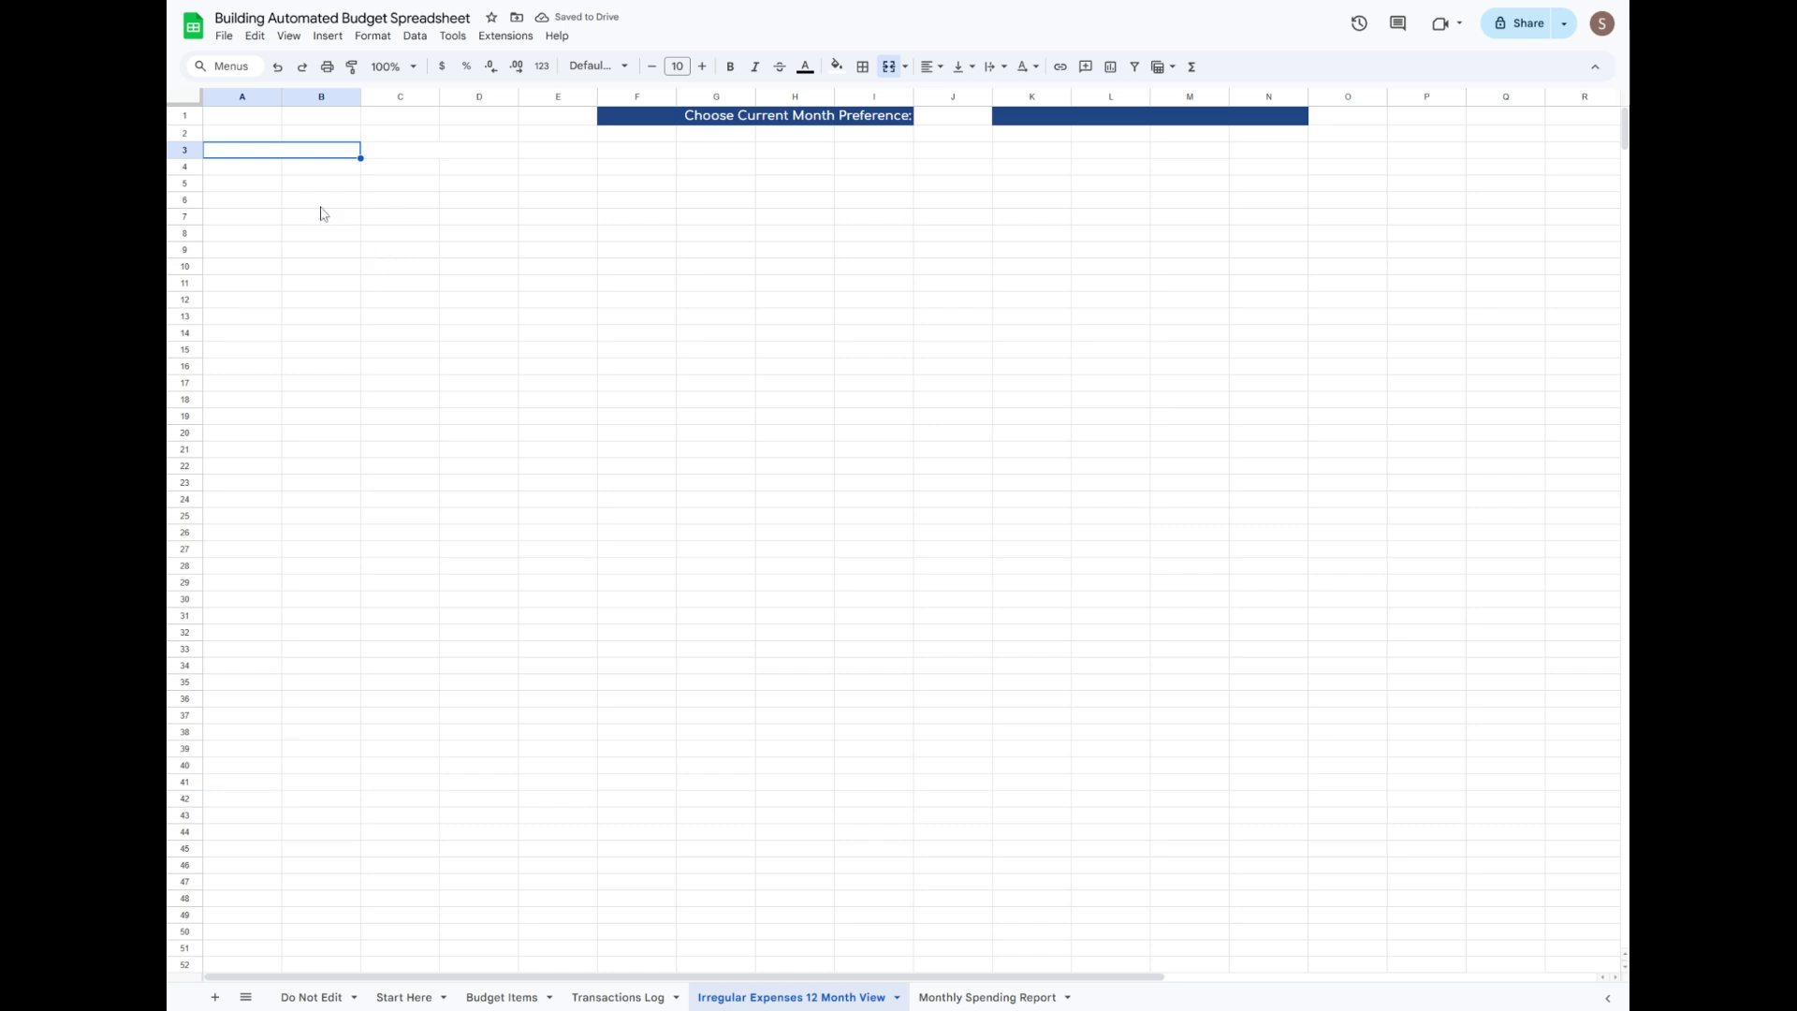
Enter the headers Description, Day, Amount and Source in A4:D4.
left_click(263, 172)
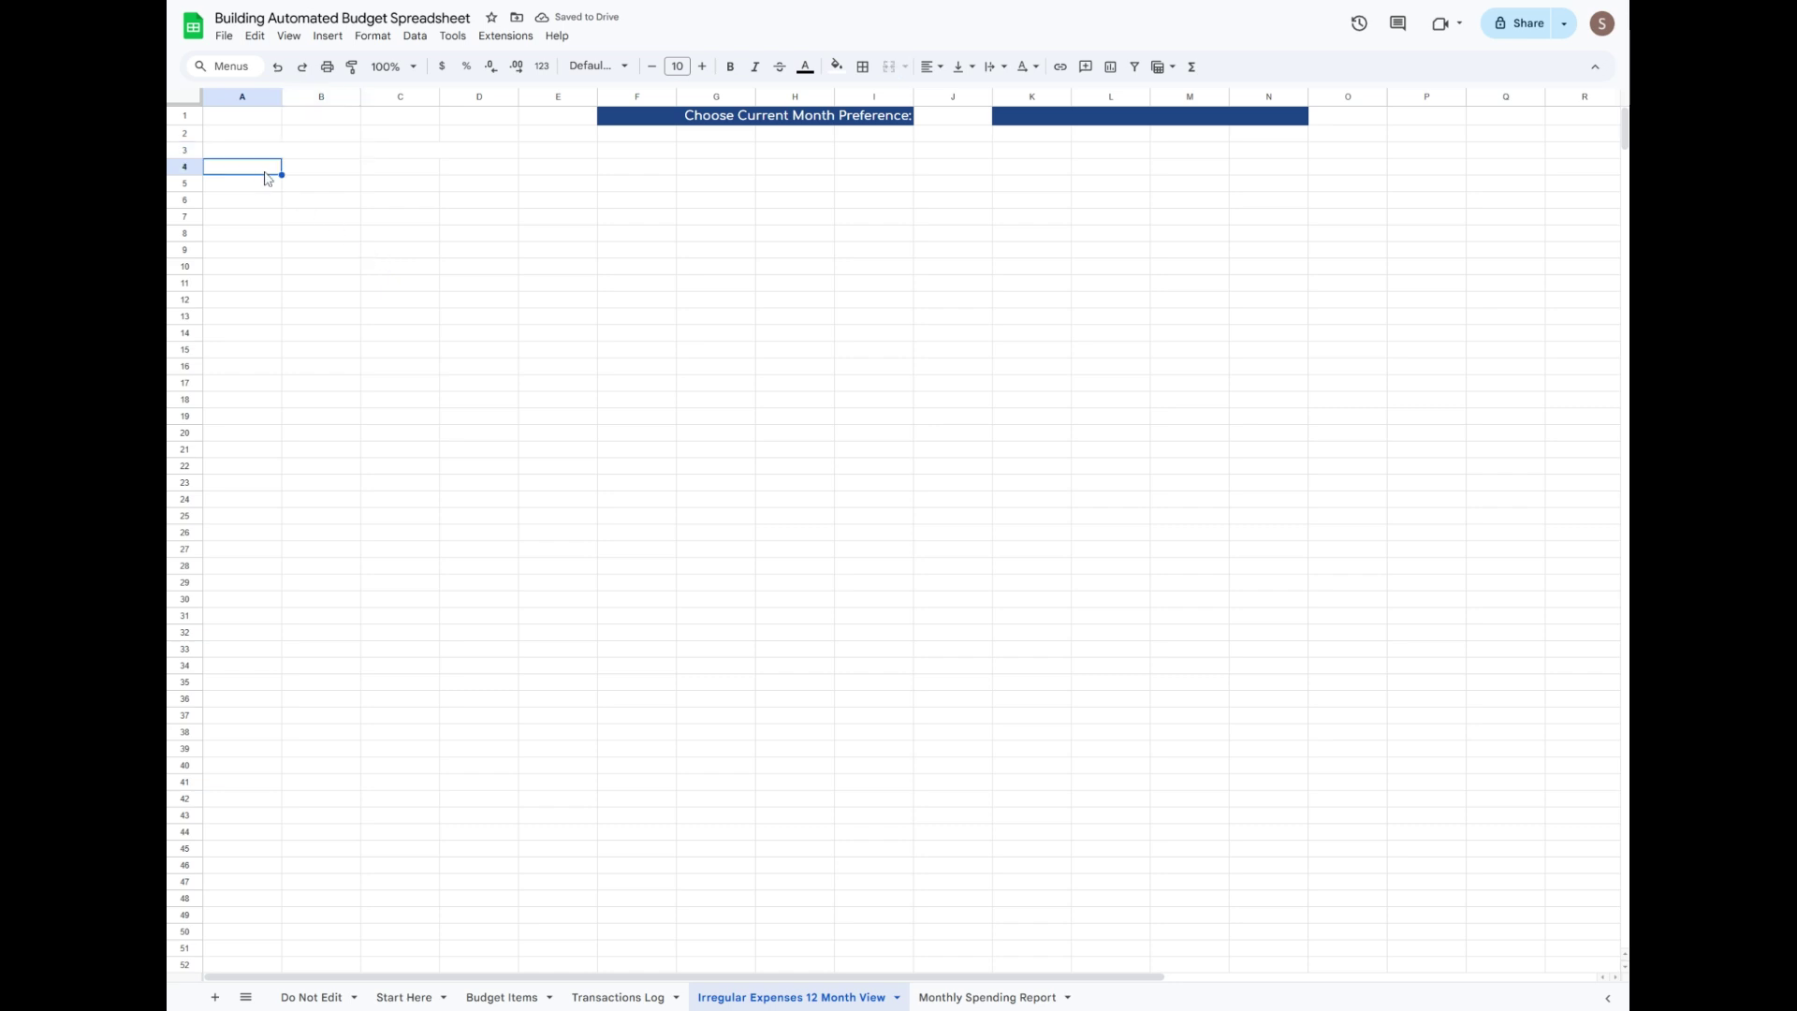
type("Description")
key("Tab")
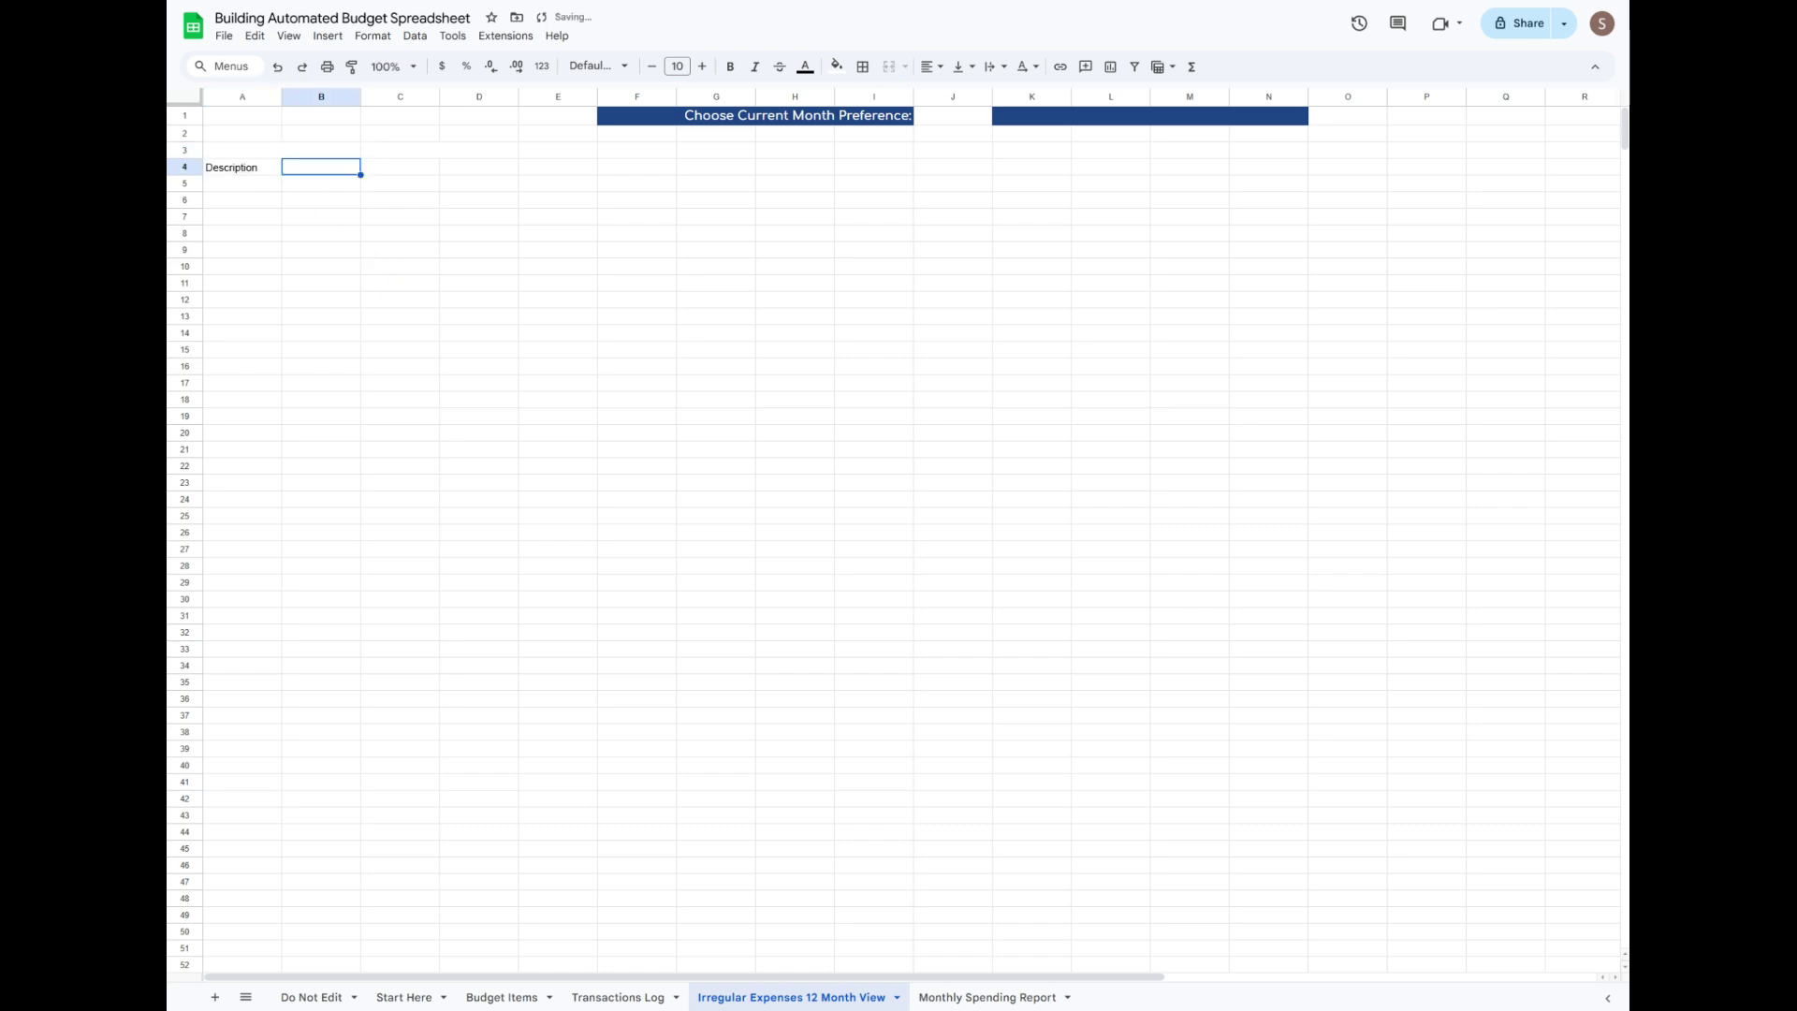
type("Day")
key("Tab")
type("Amo")
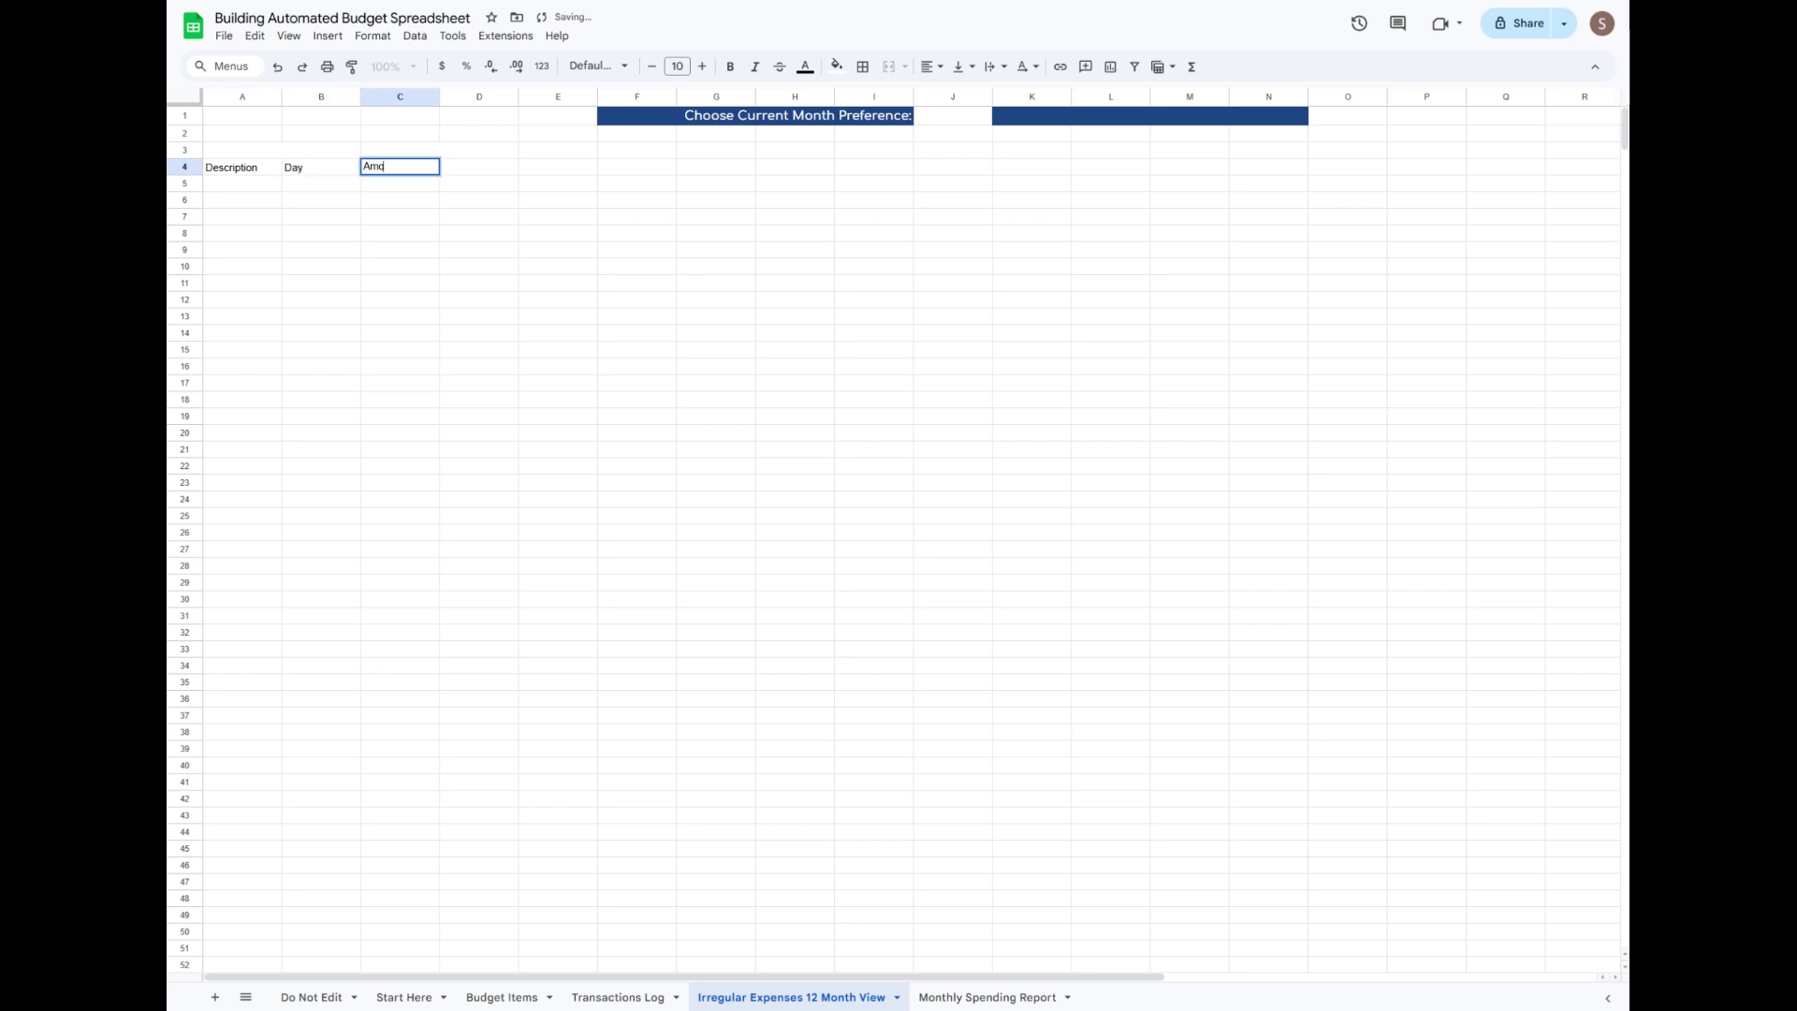
type("unt")
key("Tab")
type("Source")
key("Return")
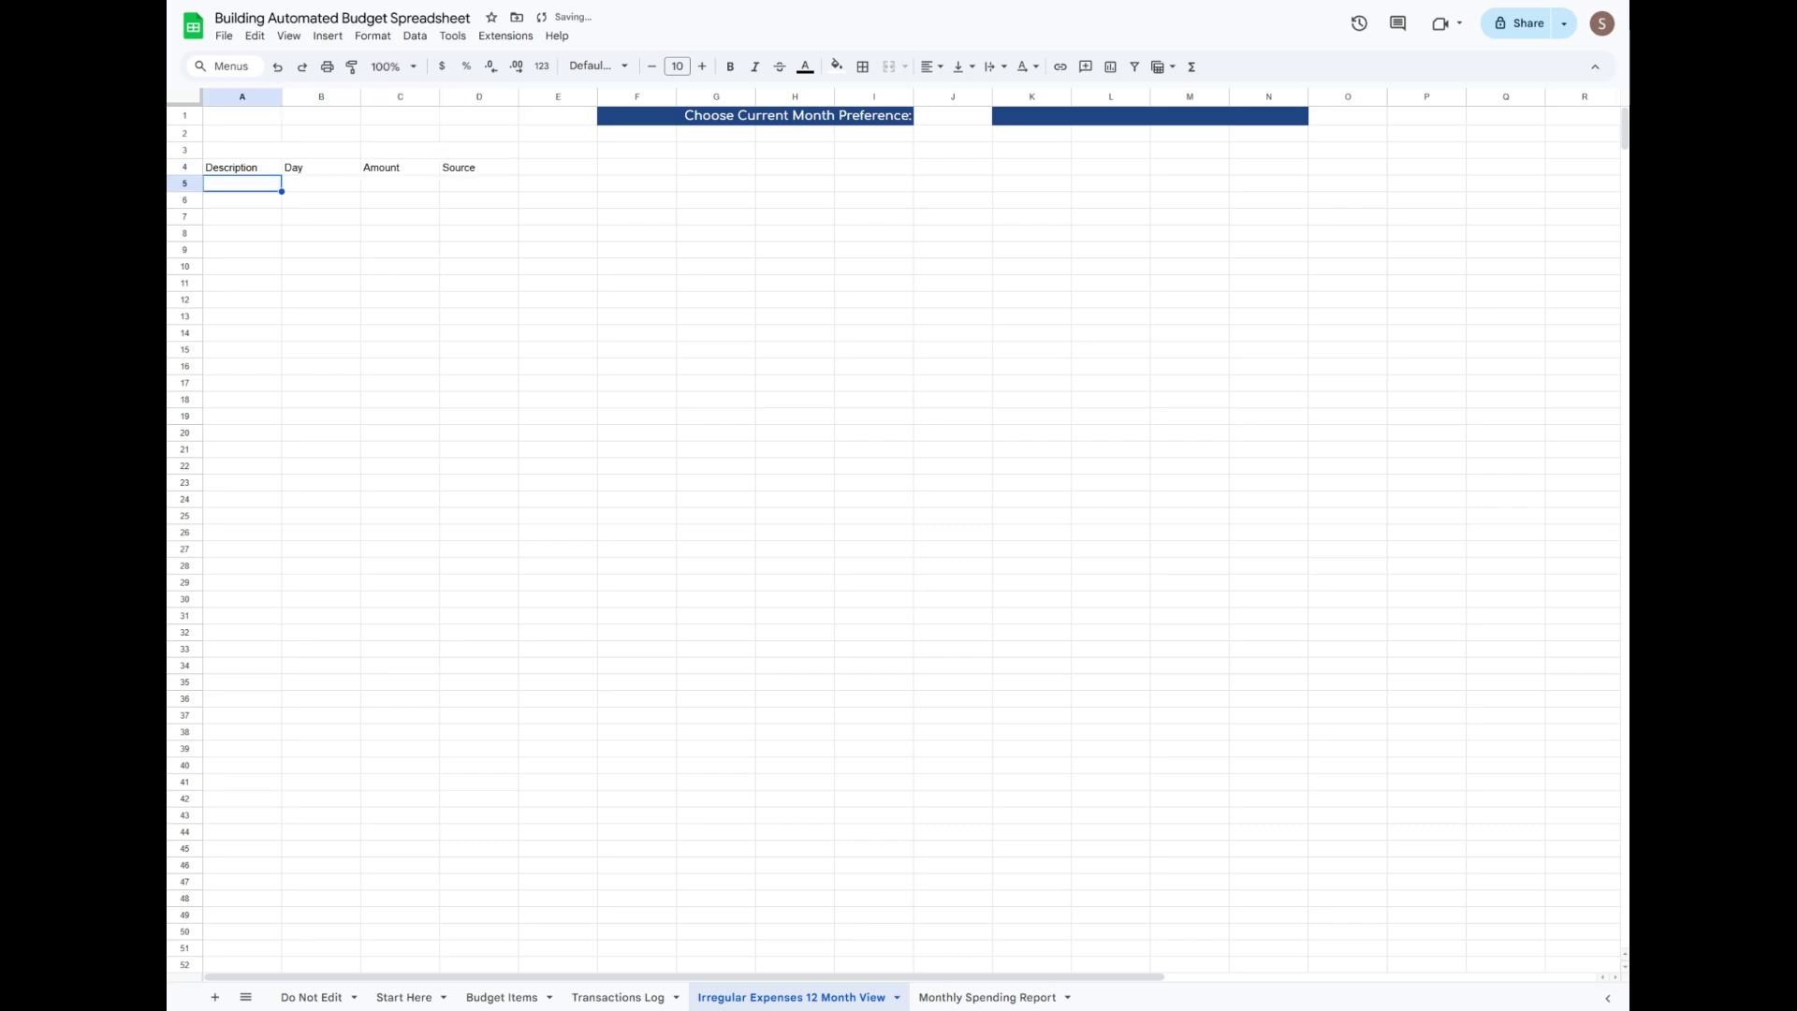
Fill the table heading range A3:D4 with dark blue.
left_click_drag(344, 152, 515, 172)
left_click(838, 68)
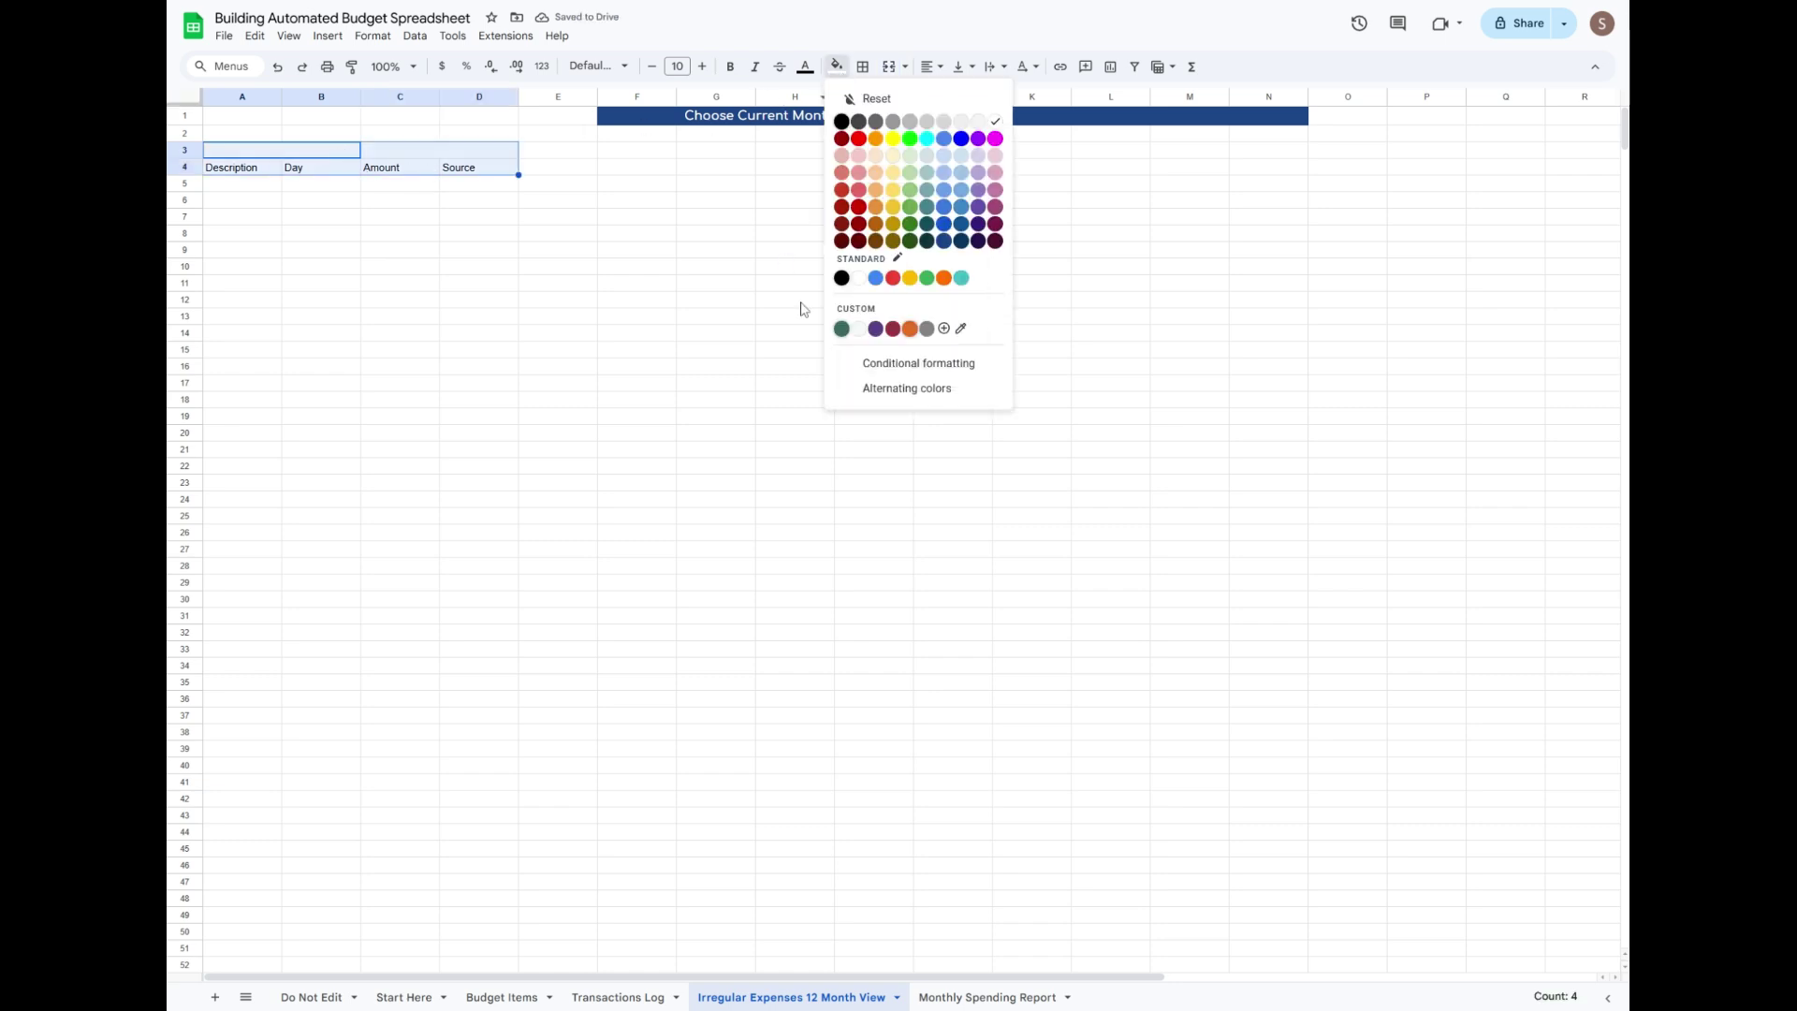
left_click(945, 246)
left_click(795, 233)
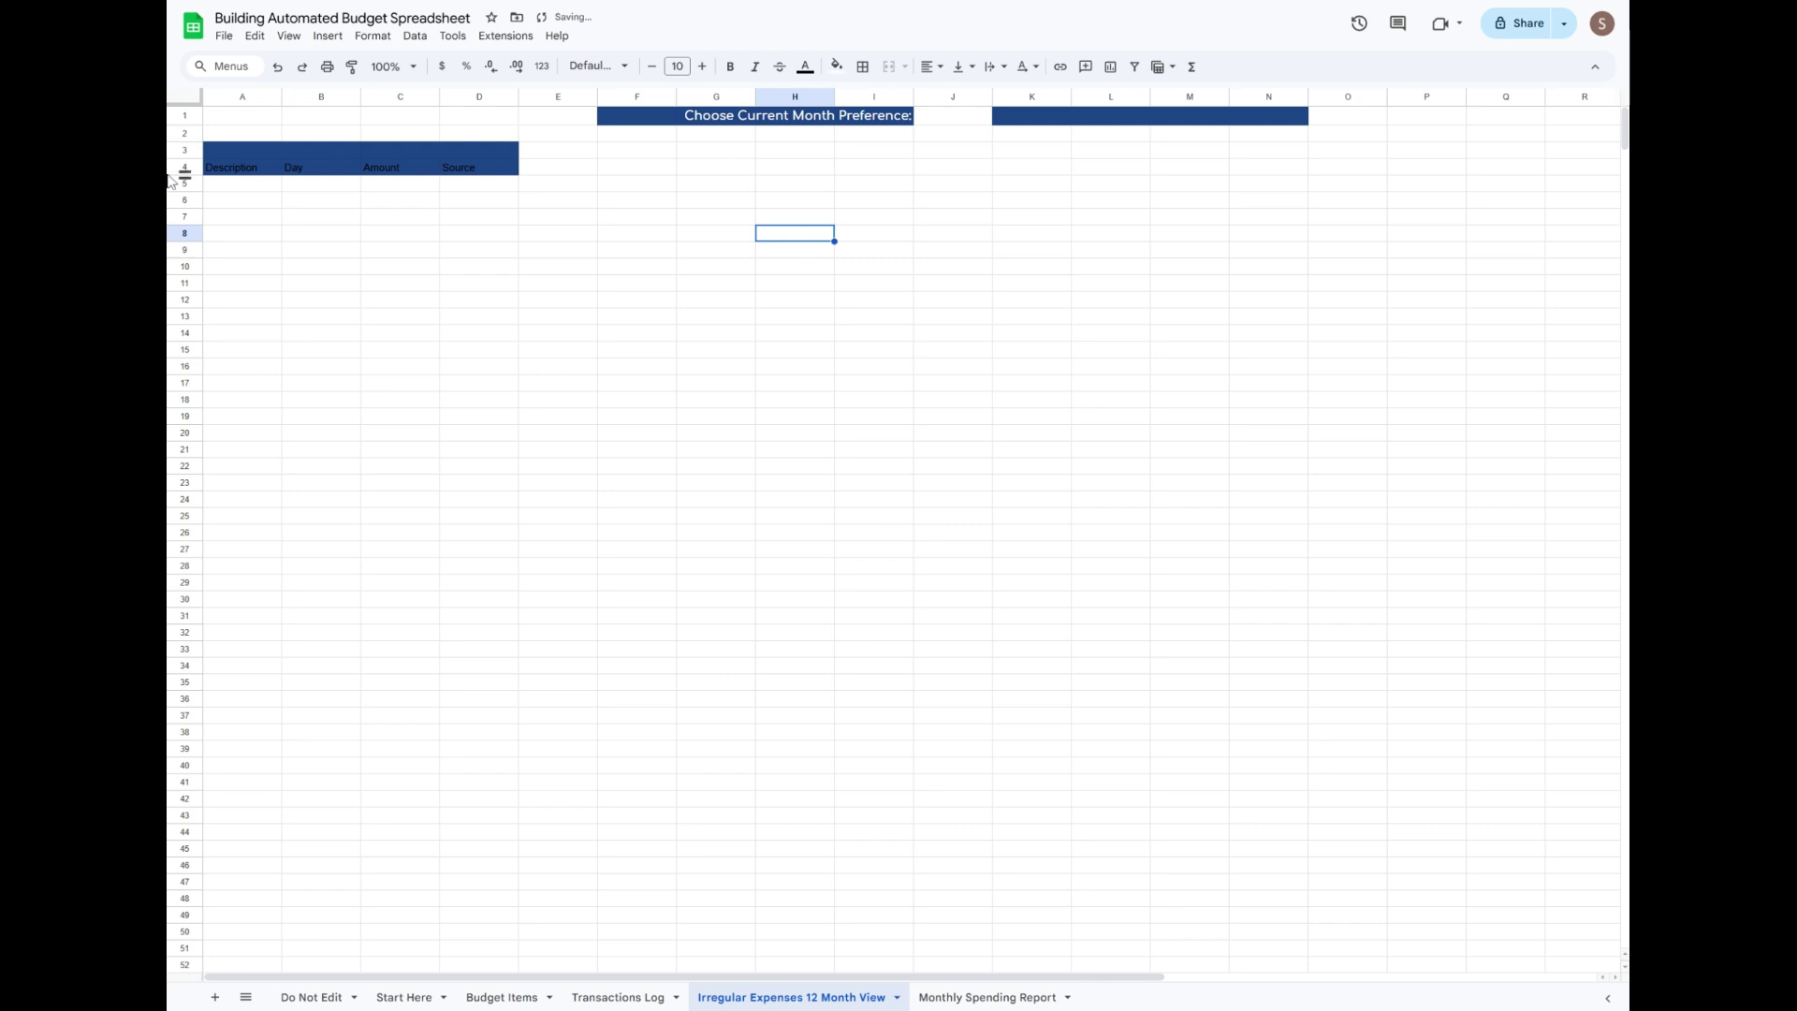
Format the headers in A4:D4 as centered white Comfortaa text, one font size larger.
left_click_drag(225, 169, 486, 171)
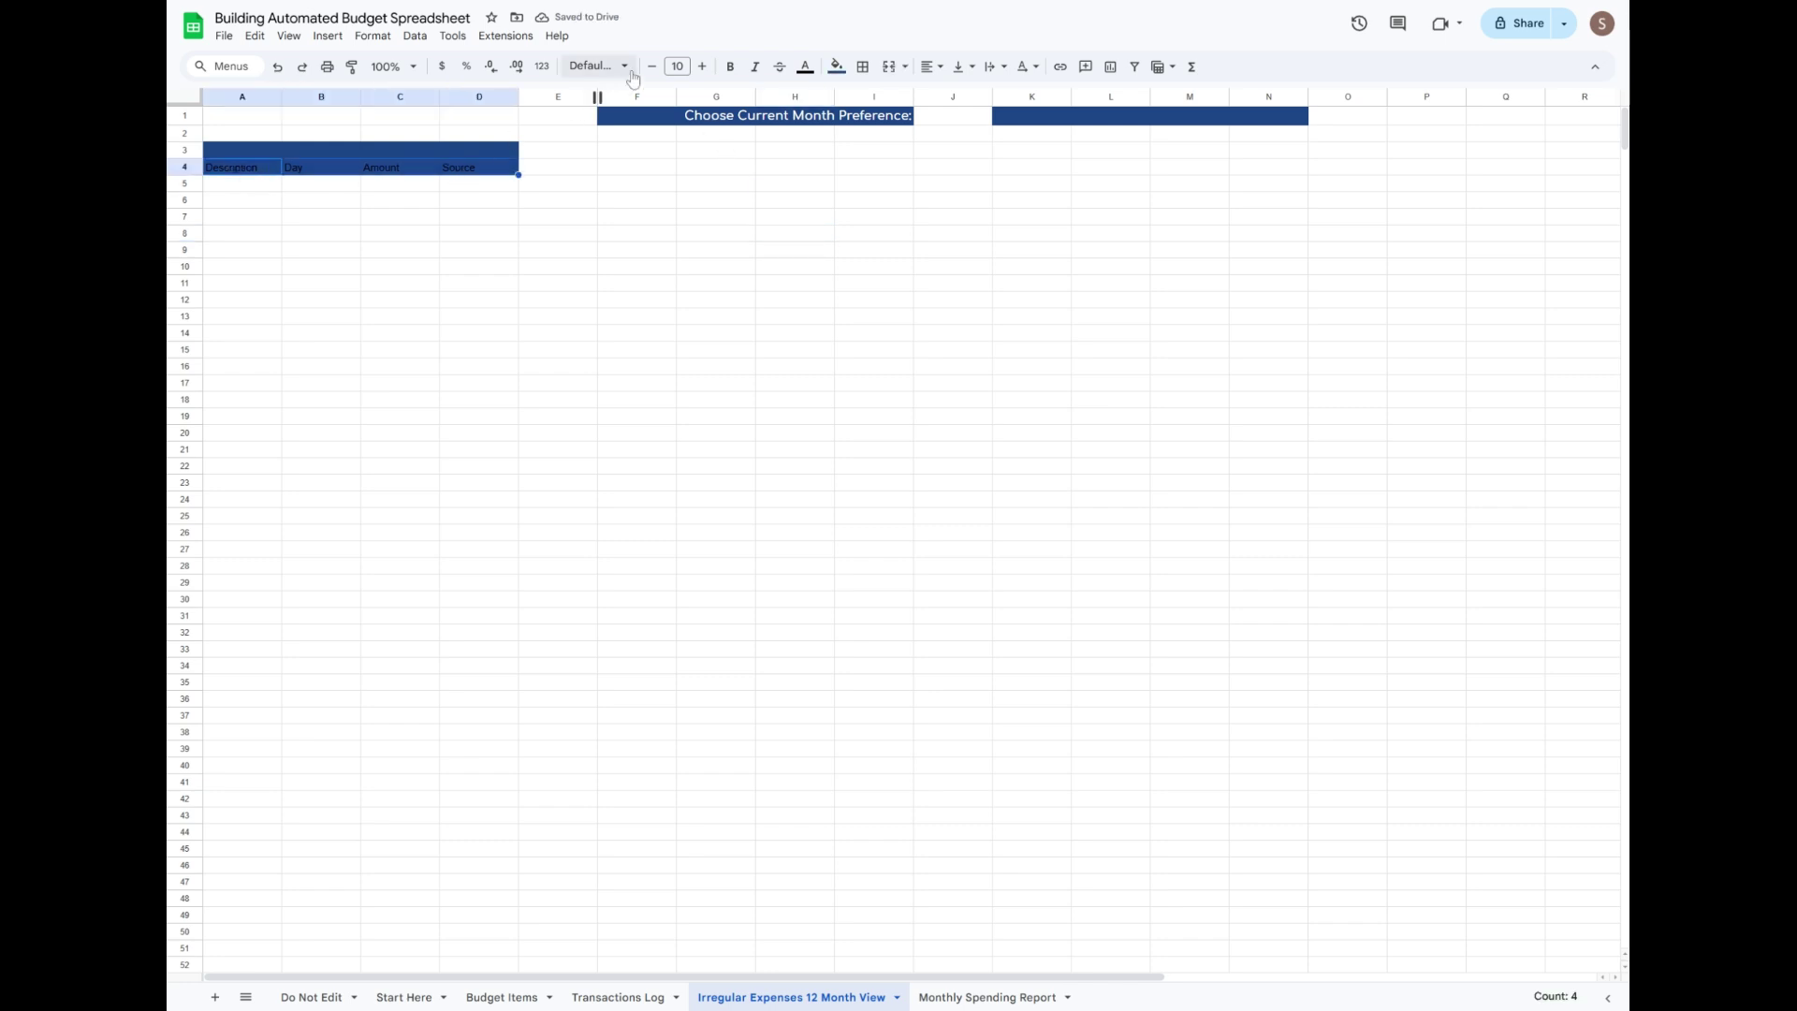
left_click(626, 66)
left_click(622, 221)
left_click(805, 66)
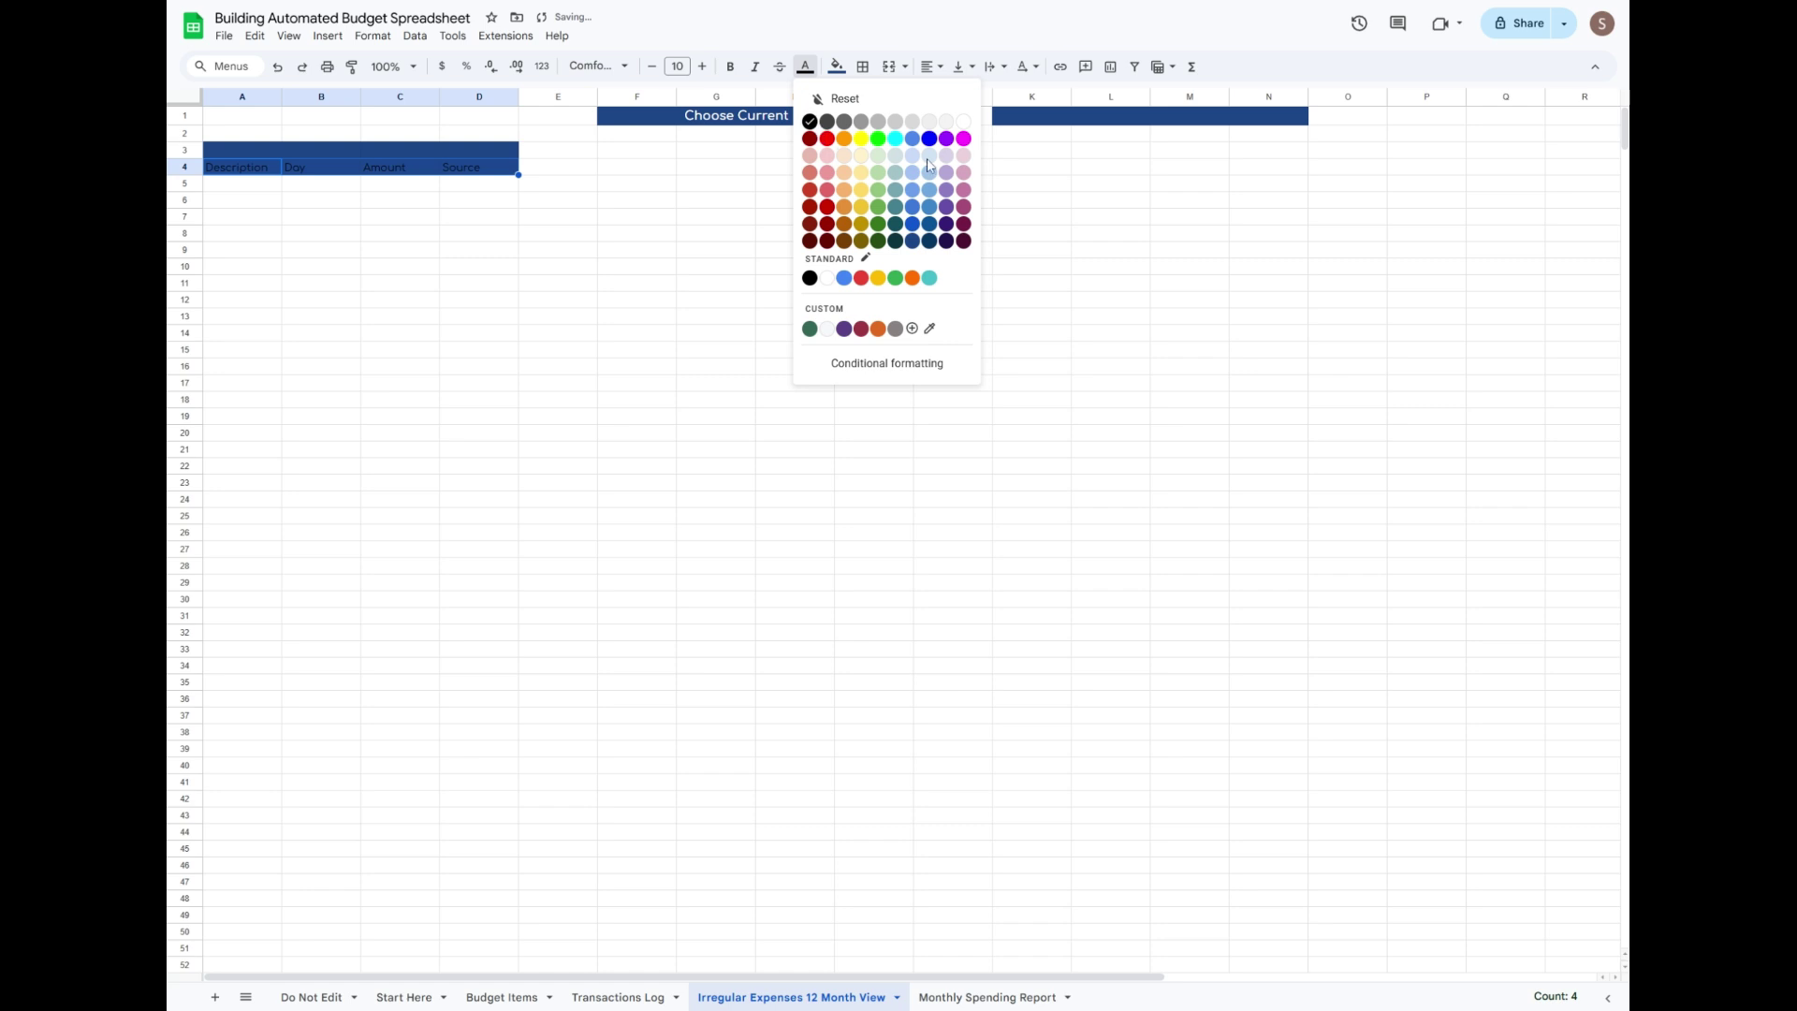
left_click(962, 124)
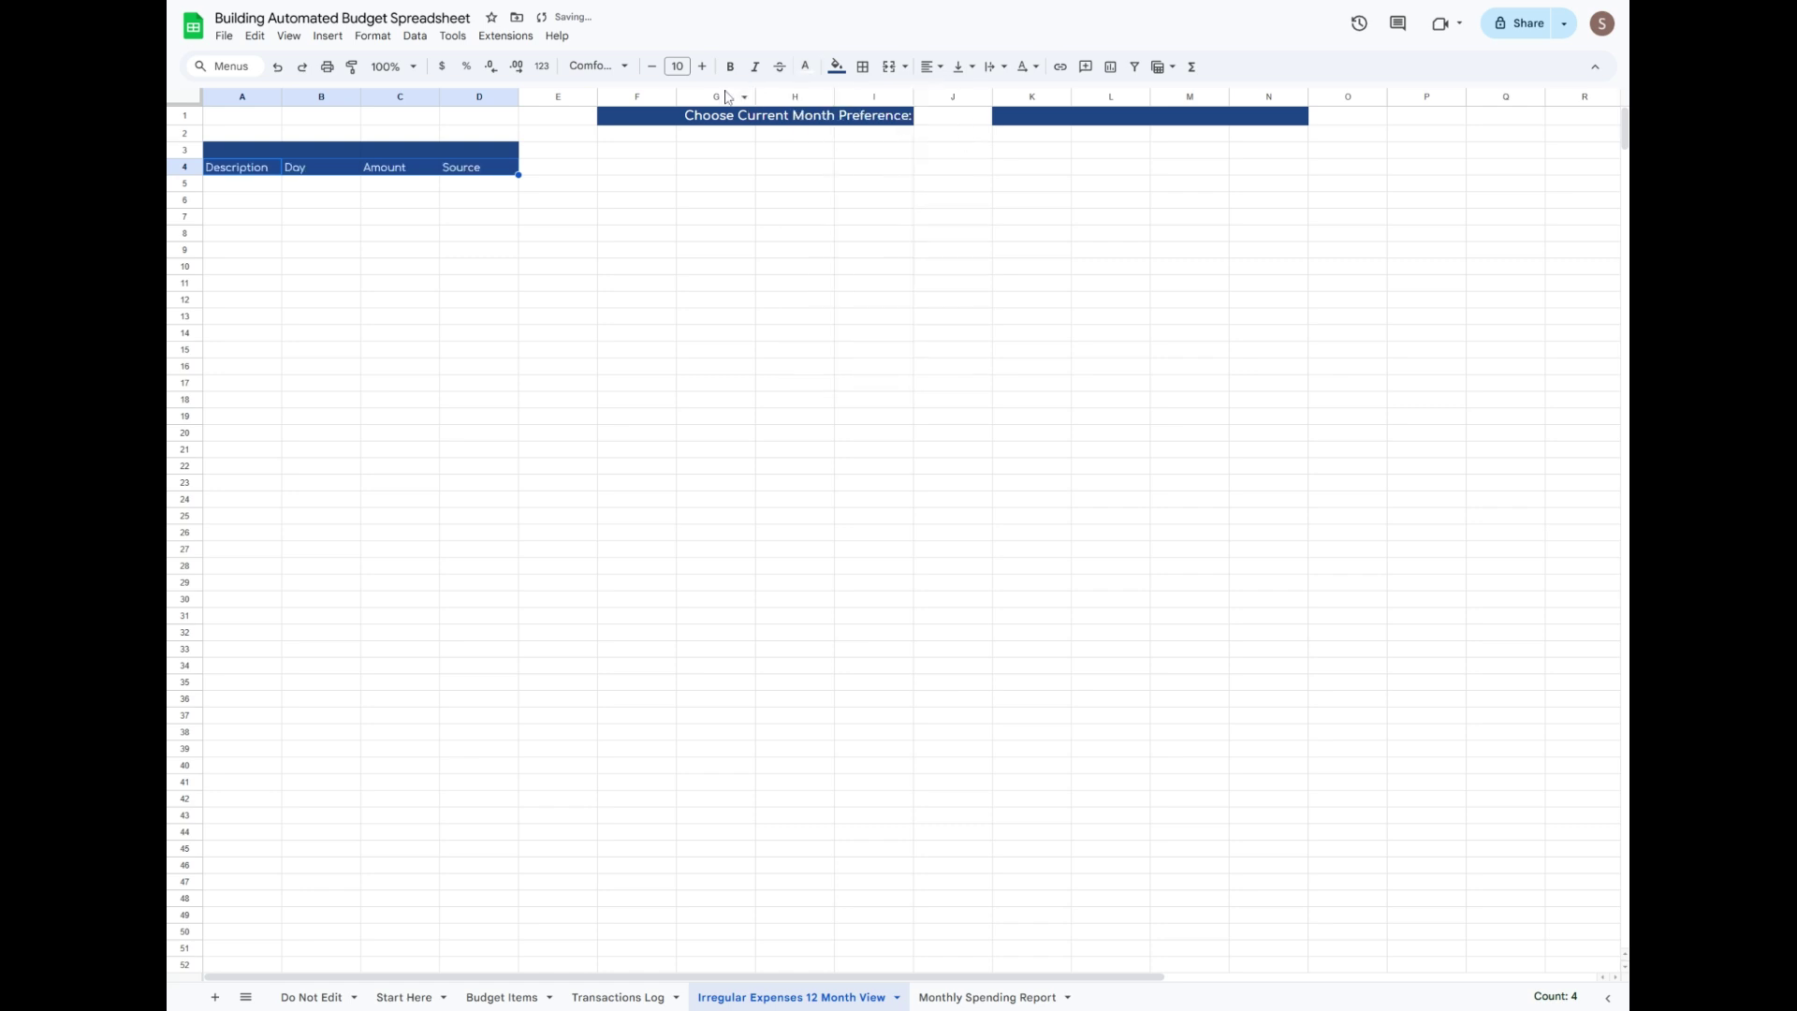
left_click(932, 67)
left_click(953, 91)
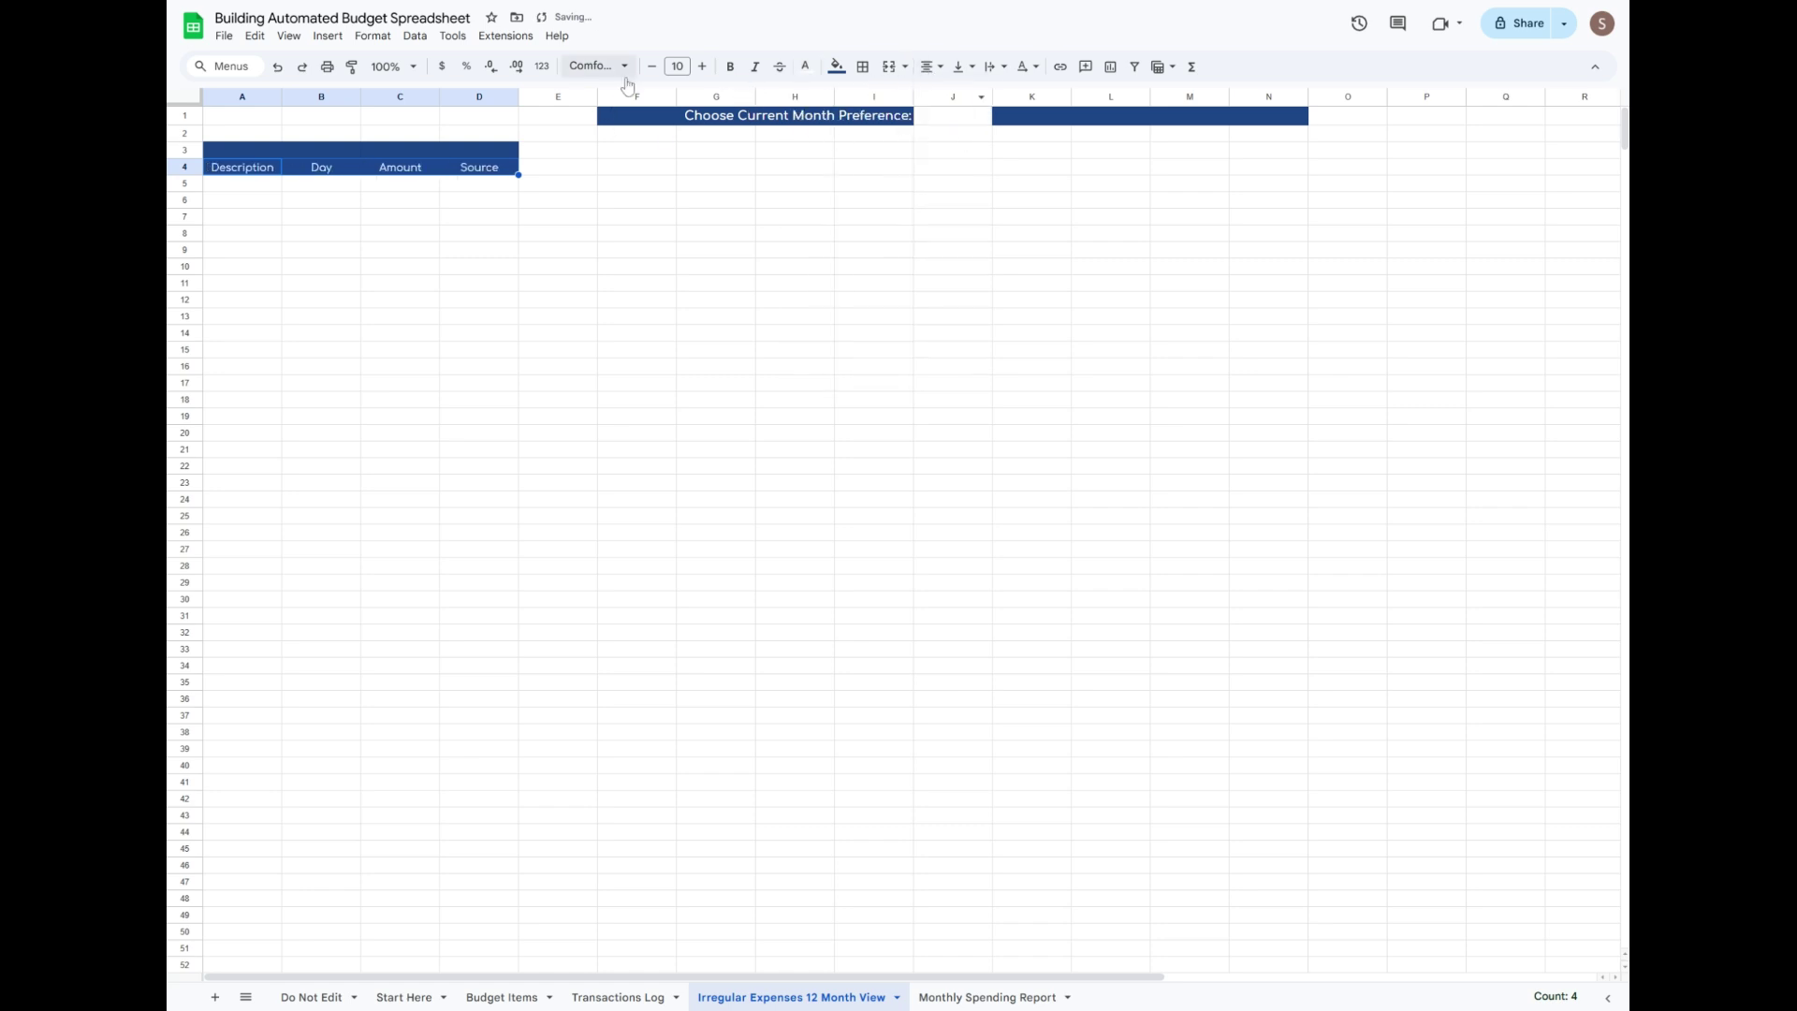
left_click(707, 69)
left_click(655, 325)
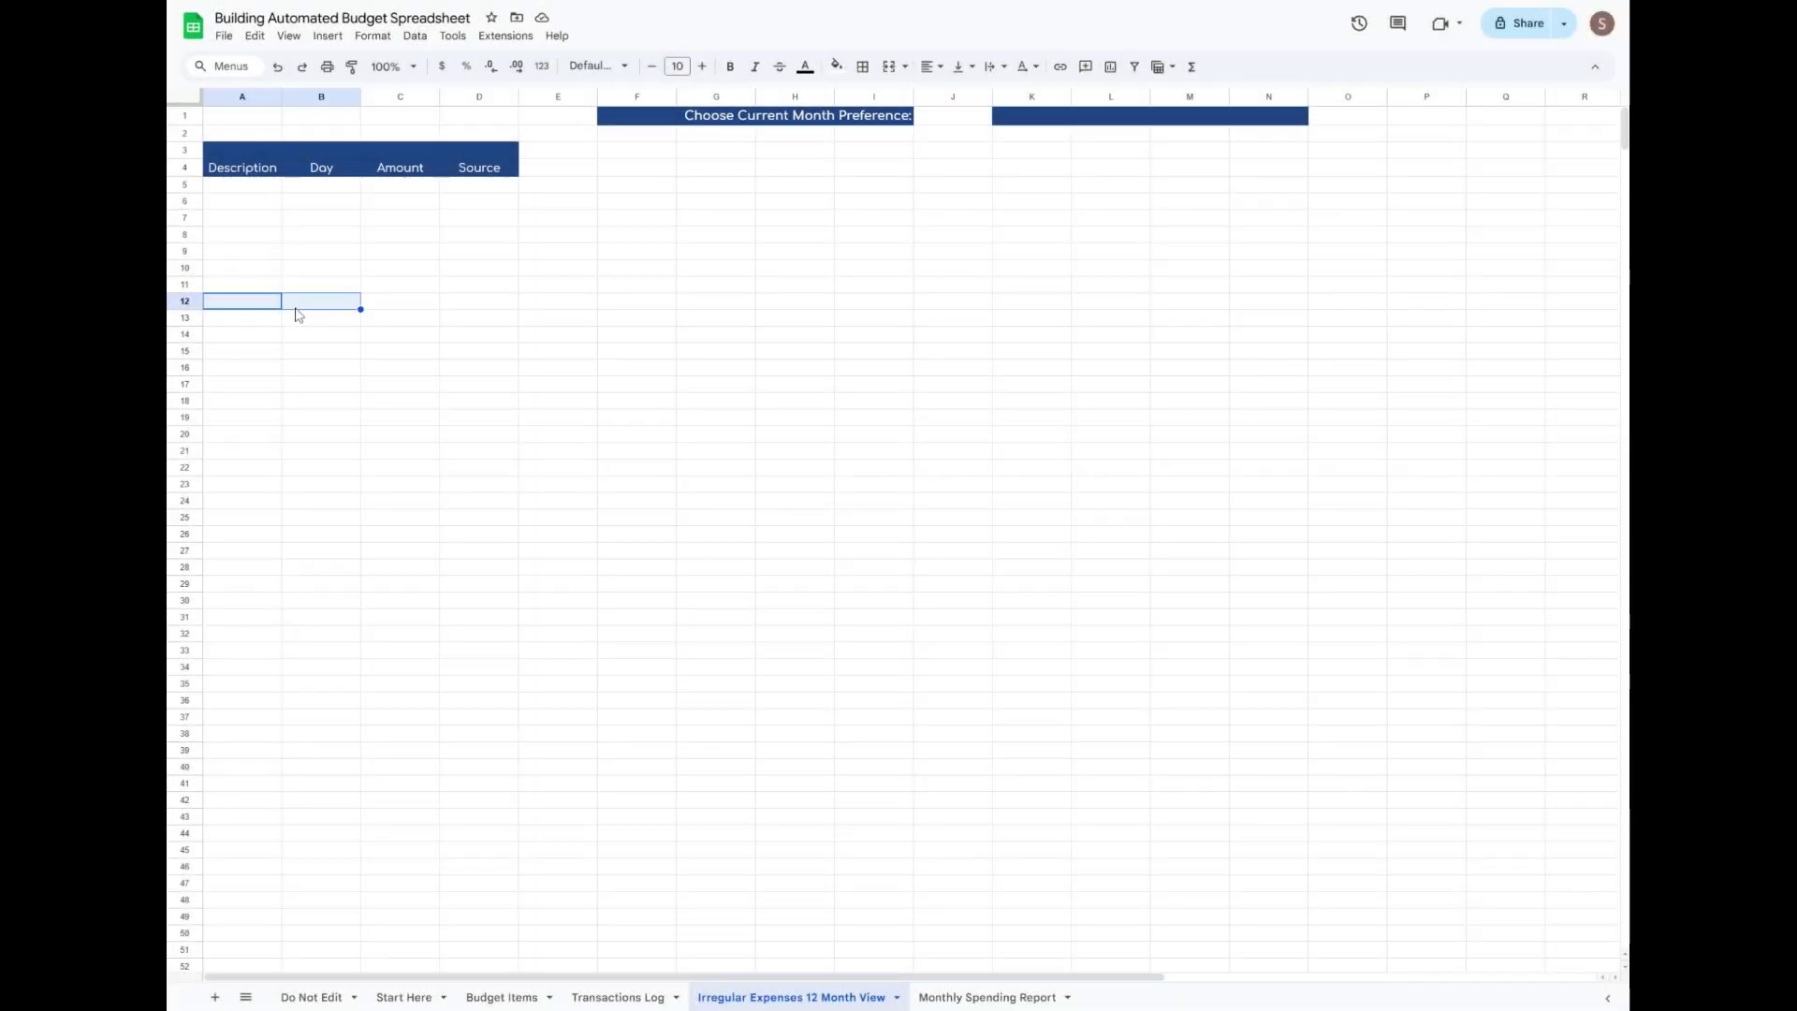
Merge A12:B12 and fill the merged cell with light blue.
left_click(889, 71)
left_click(836, 66)
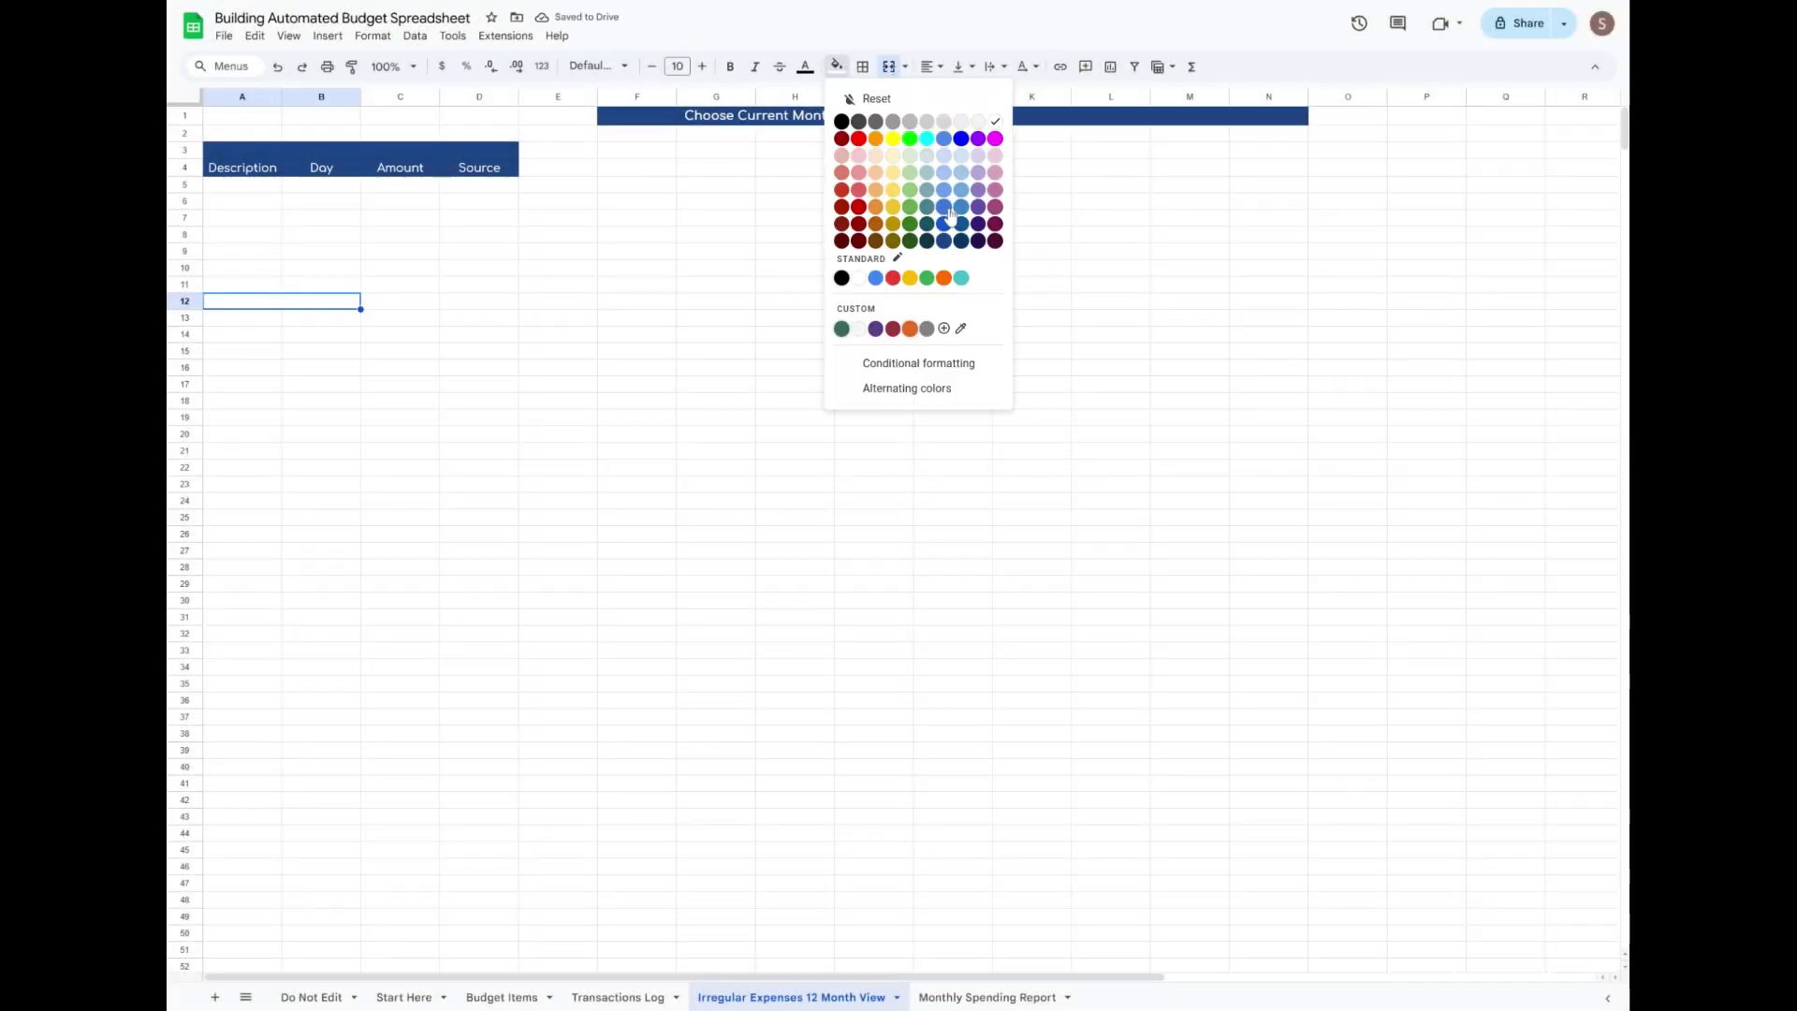
left_click(948, 173)
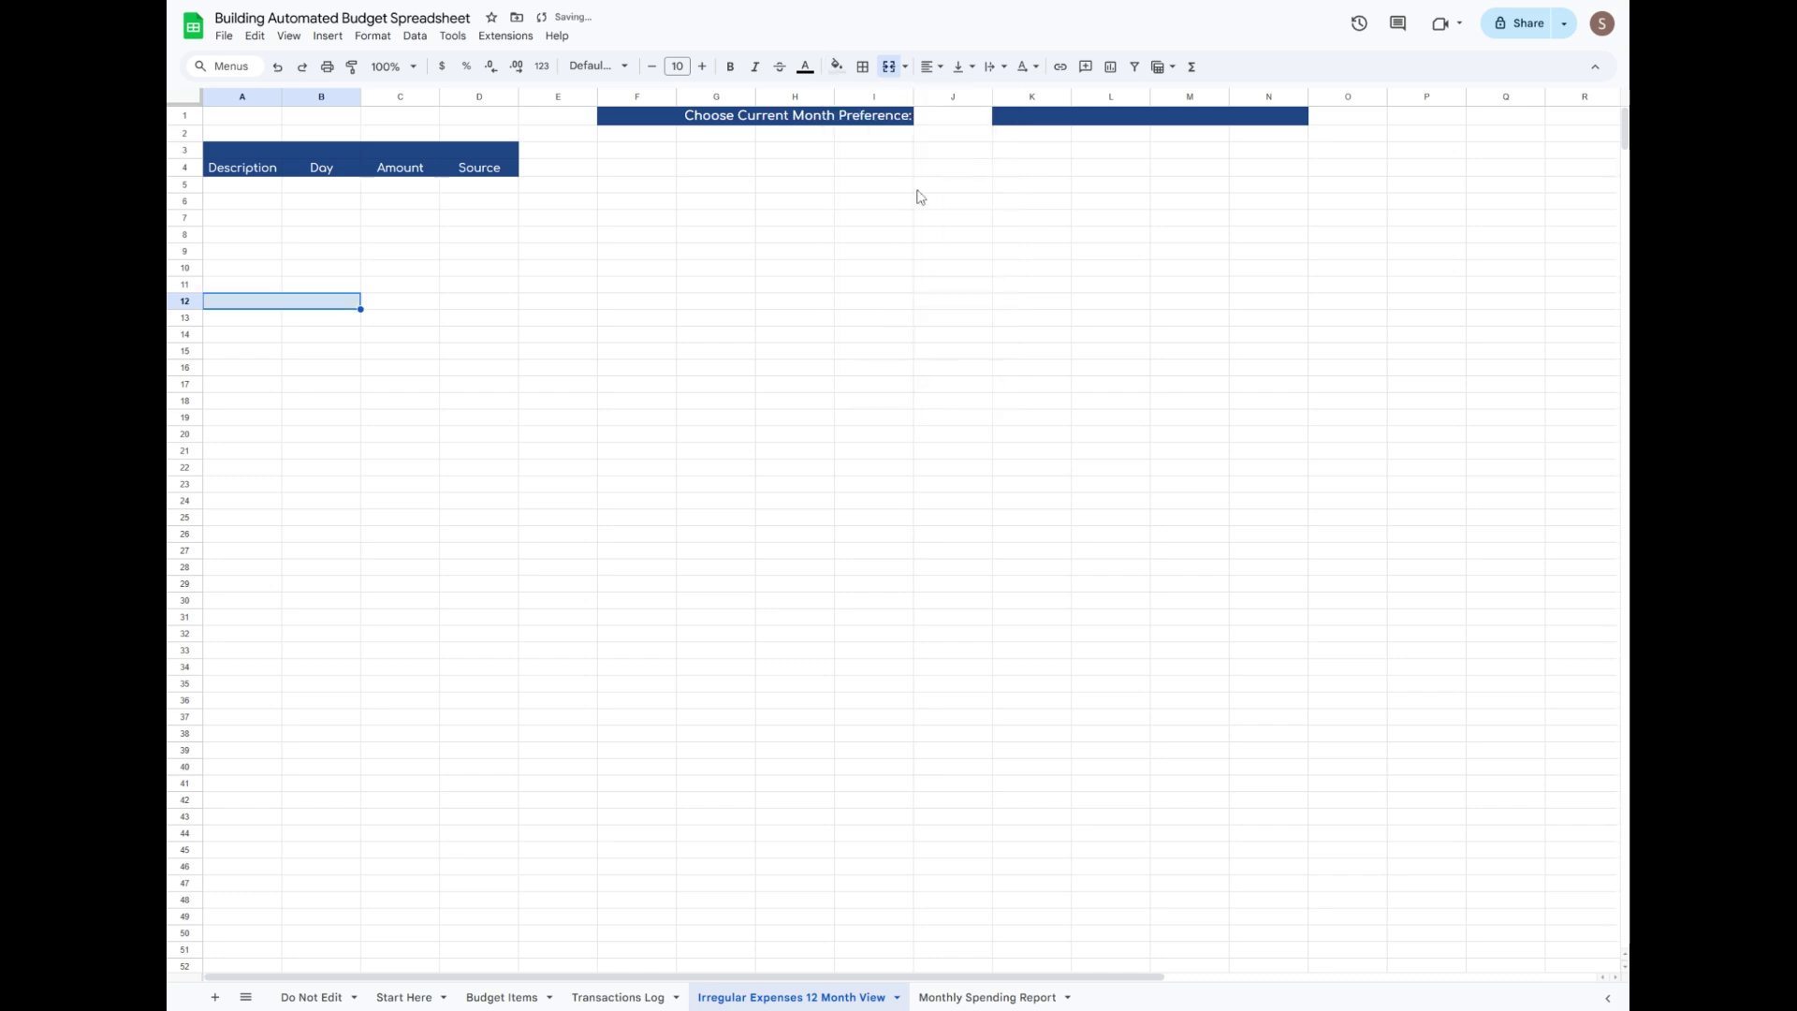
Enter "Total:" in C12 and fill C12:D12 with dark blue.
left_click(421, 305)
type("Total:")
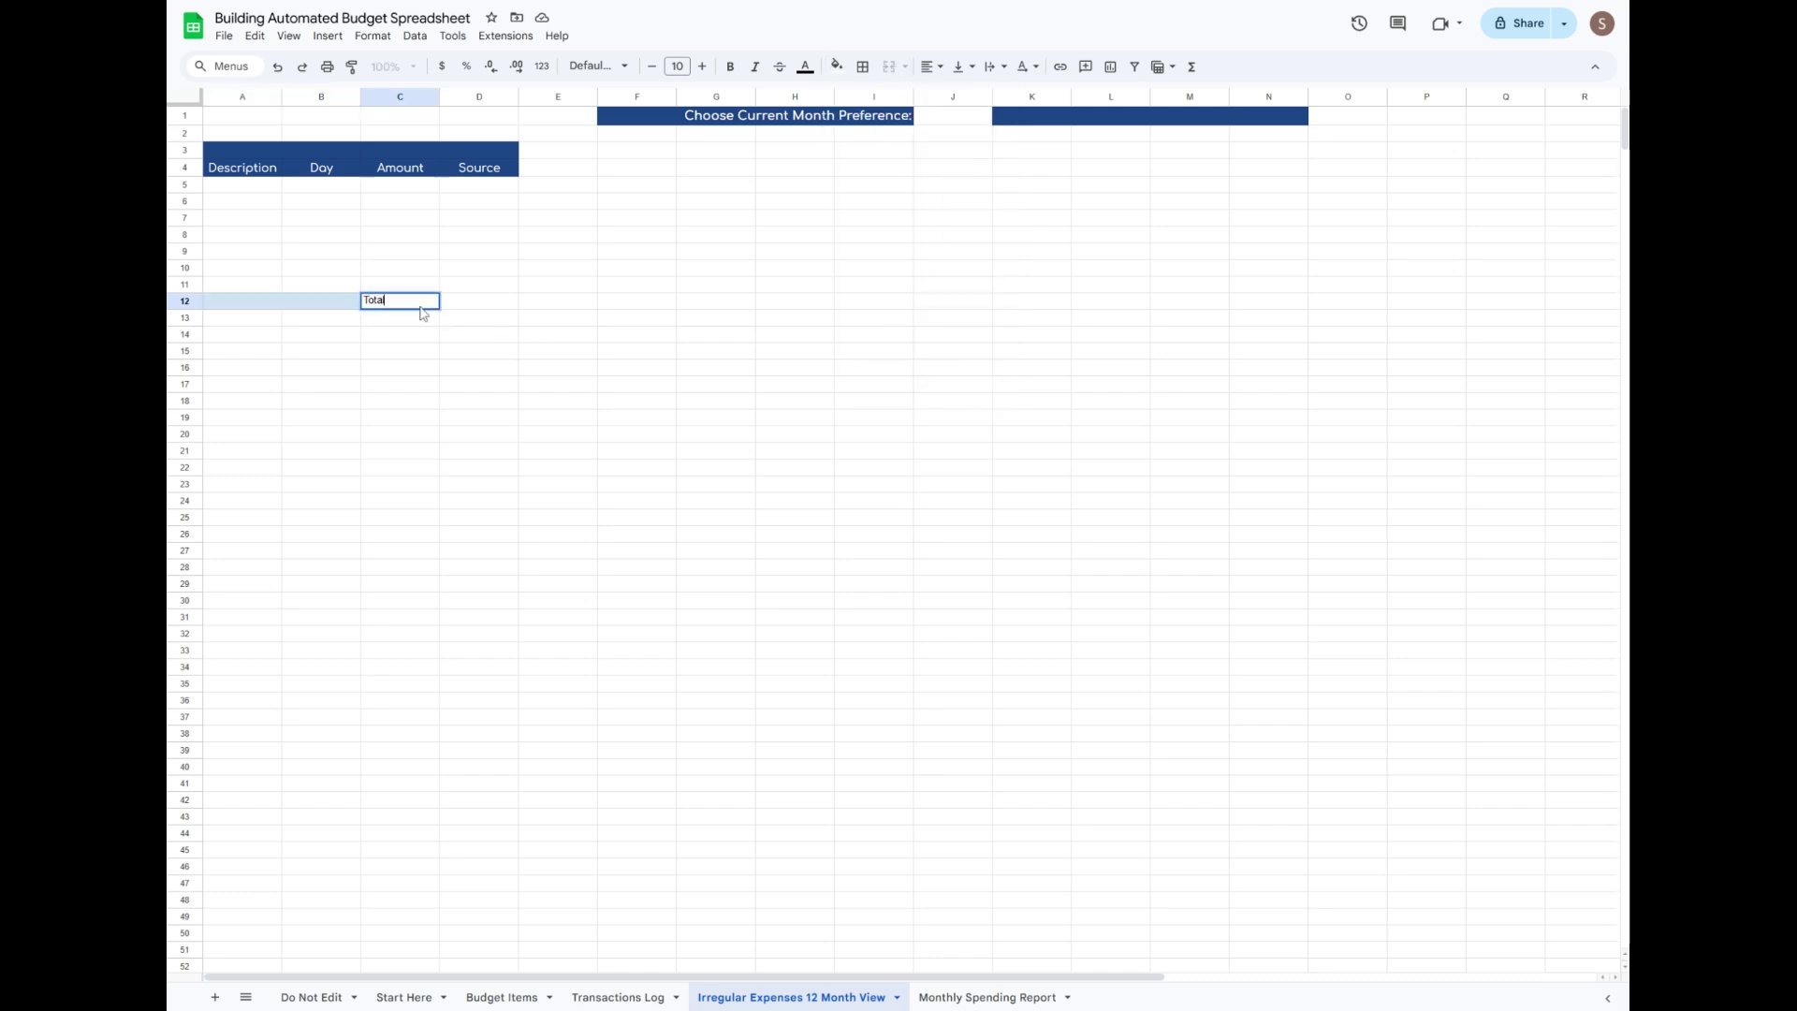
key("Return")
left_click(419, 306)
left_click(931, 67)
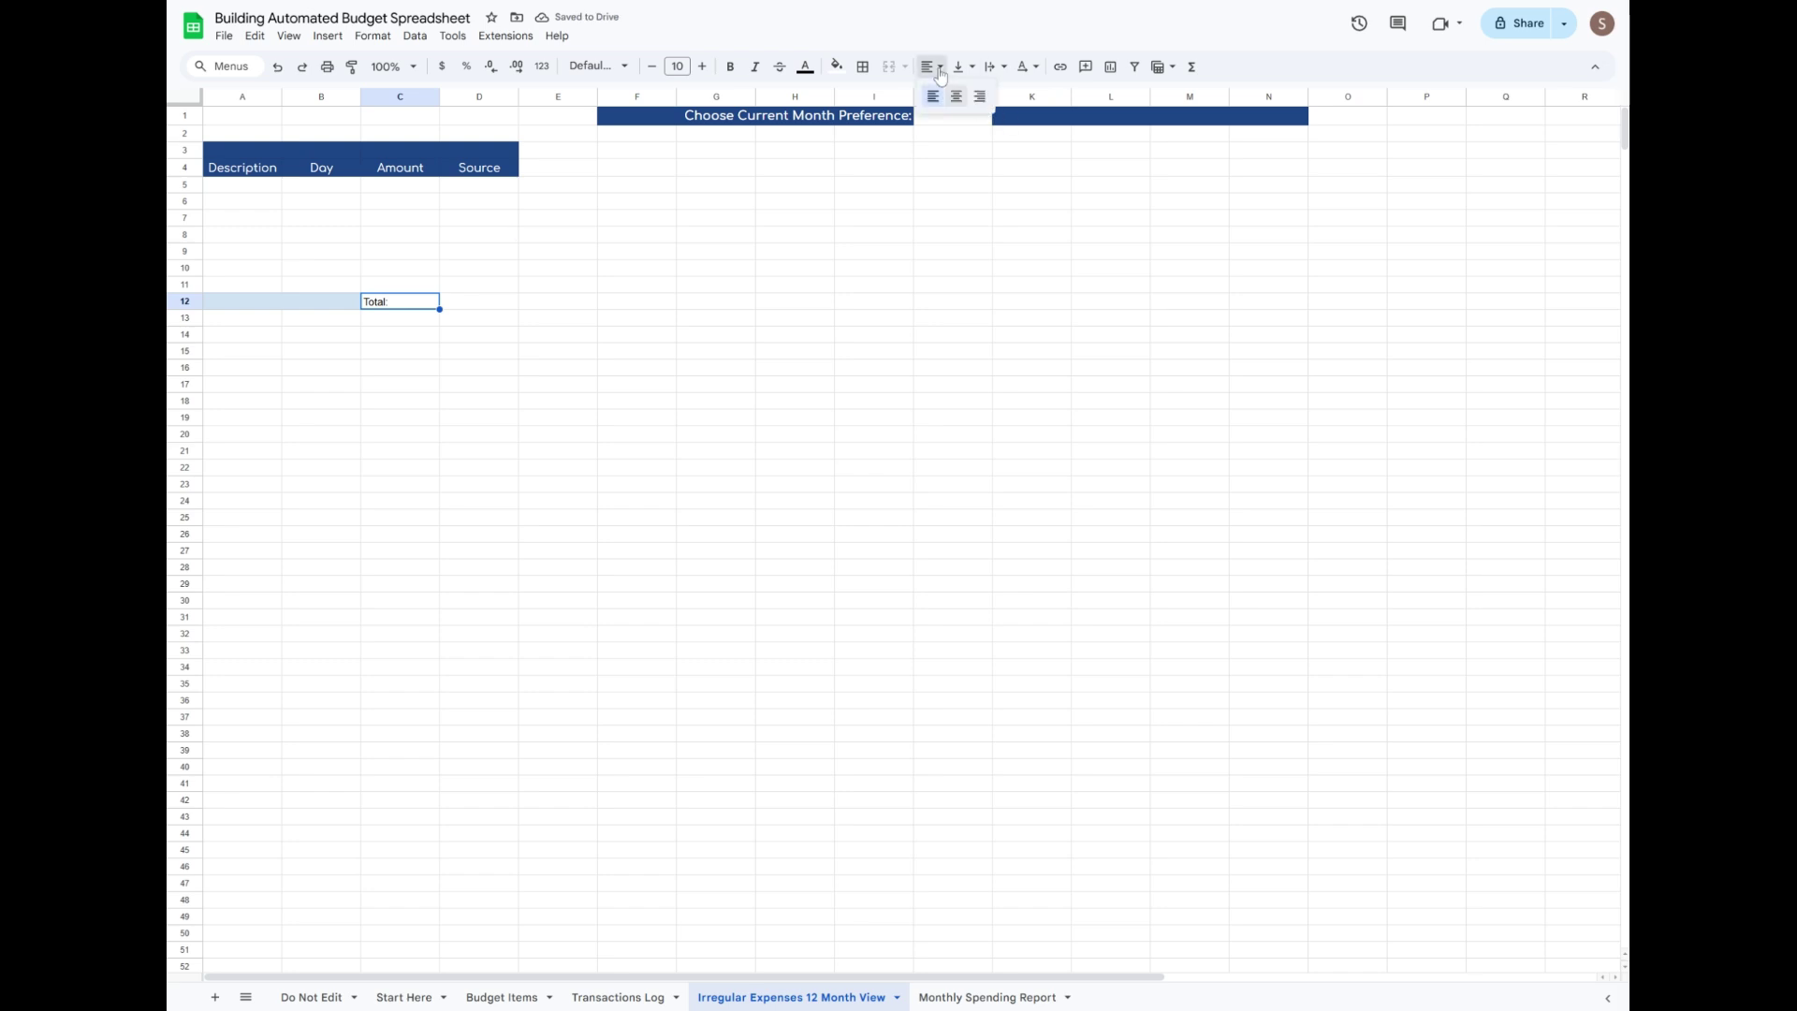
left_click_drag(464, 305, 417, 304)
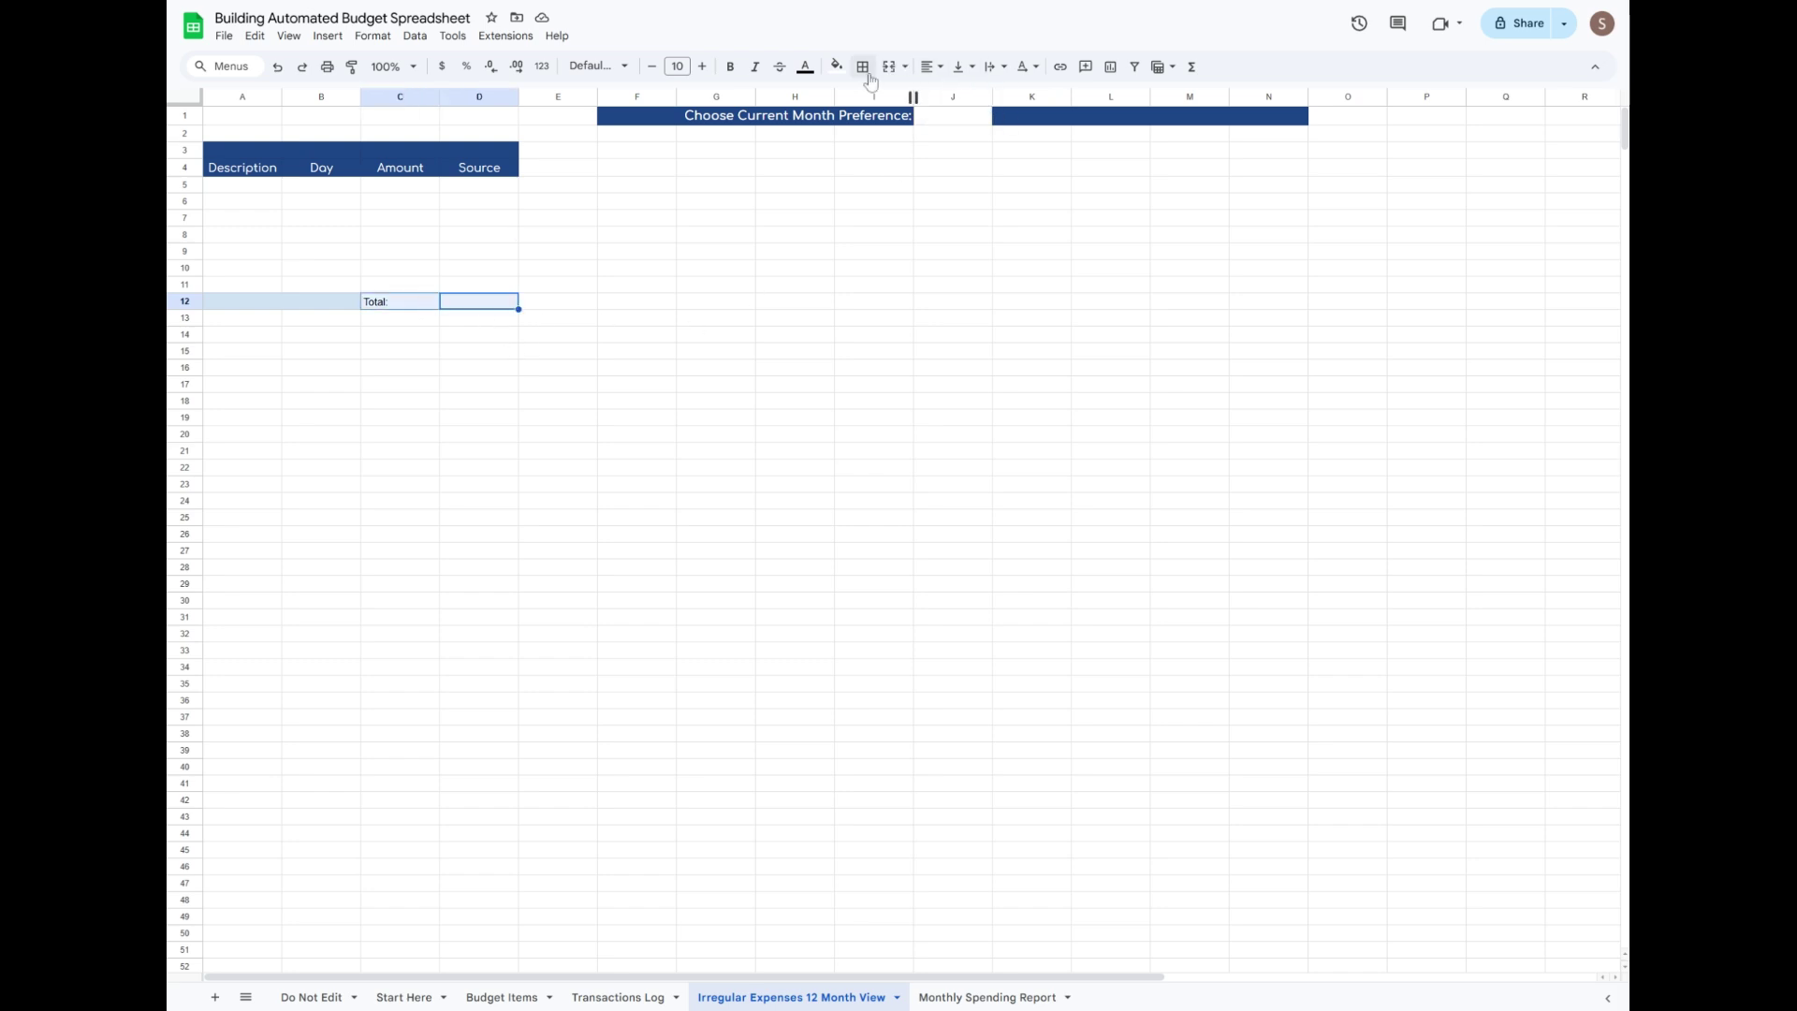
left_click(838, 68)
left_click(948, 242)
Right-align the "Total:" label in C12 and format it in white bold Comfortaa, one font size larger.
left_click(416, 307)
left_click(929, 67)
left_click(976, 100)
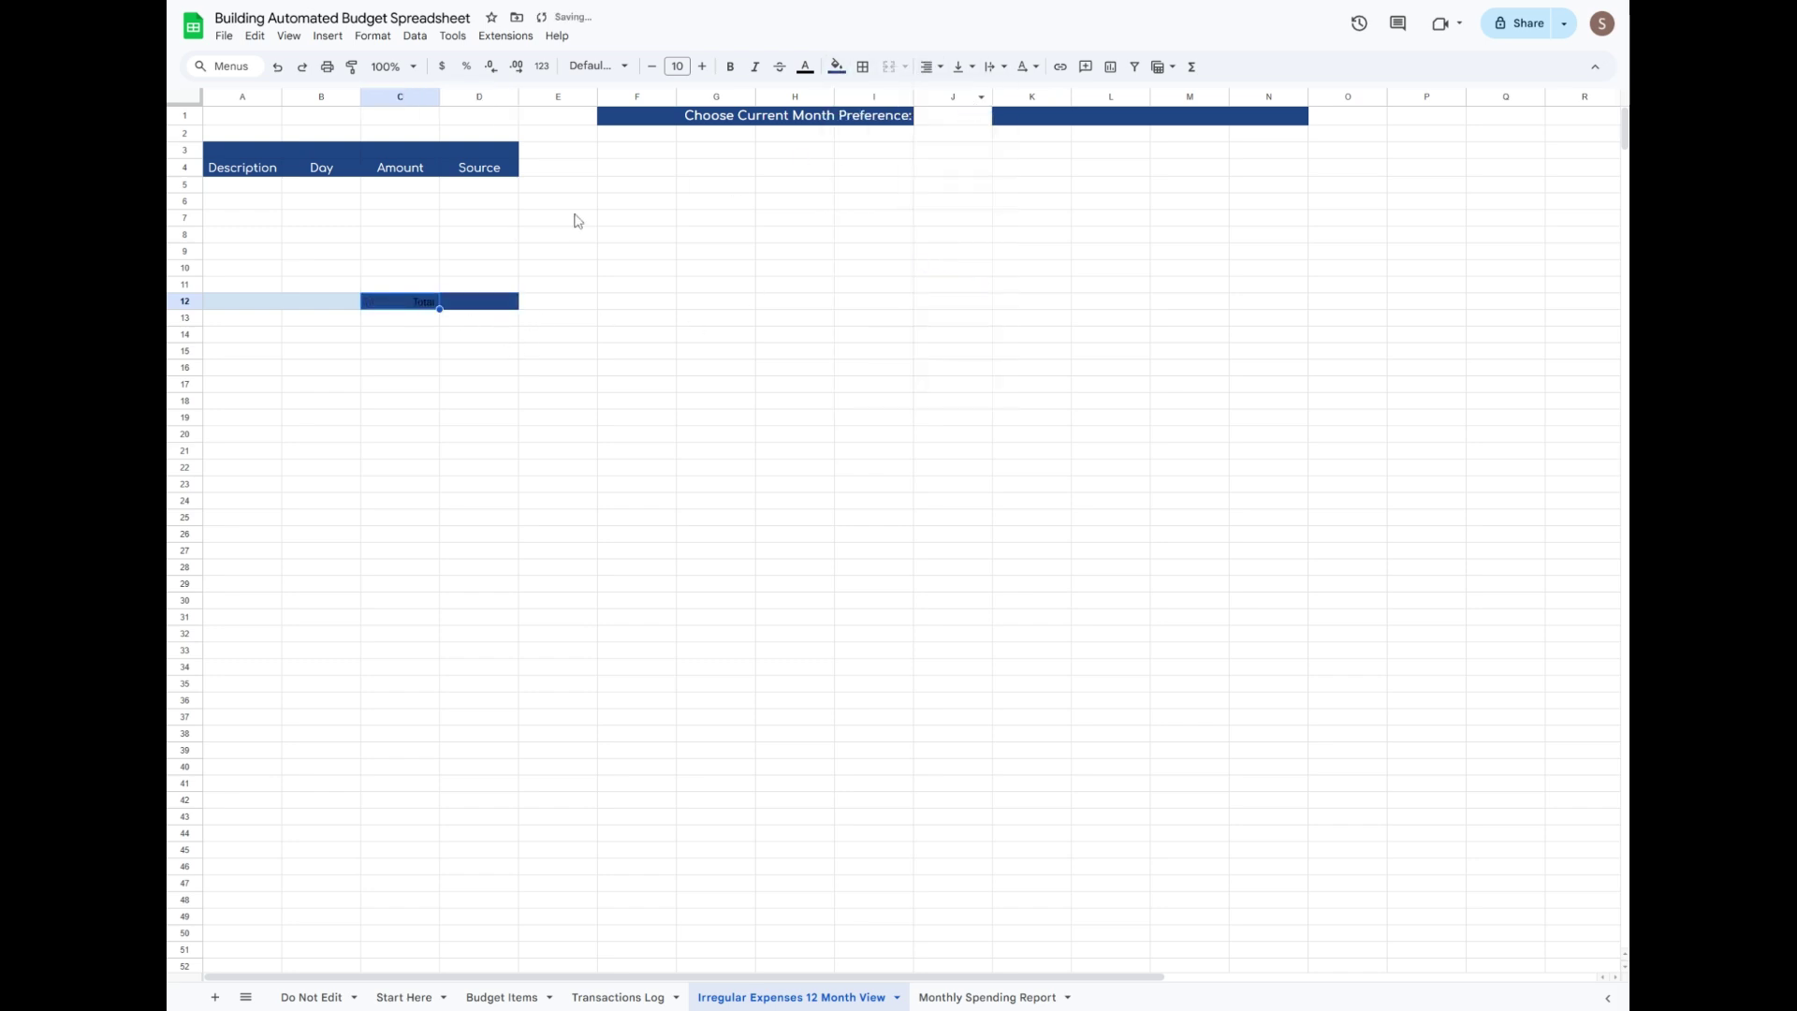
left_click(618, 67)
left_click(626, 208)
left_click(805, 66)
left_click(965, 120)
left_click(730, 66)
left_click(702, 66)
left_click(638, 301)
Add an outer border around the first month table, A3:D12.
left_click_drag(241, 150, 477, 302)
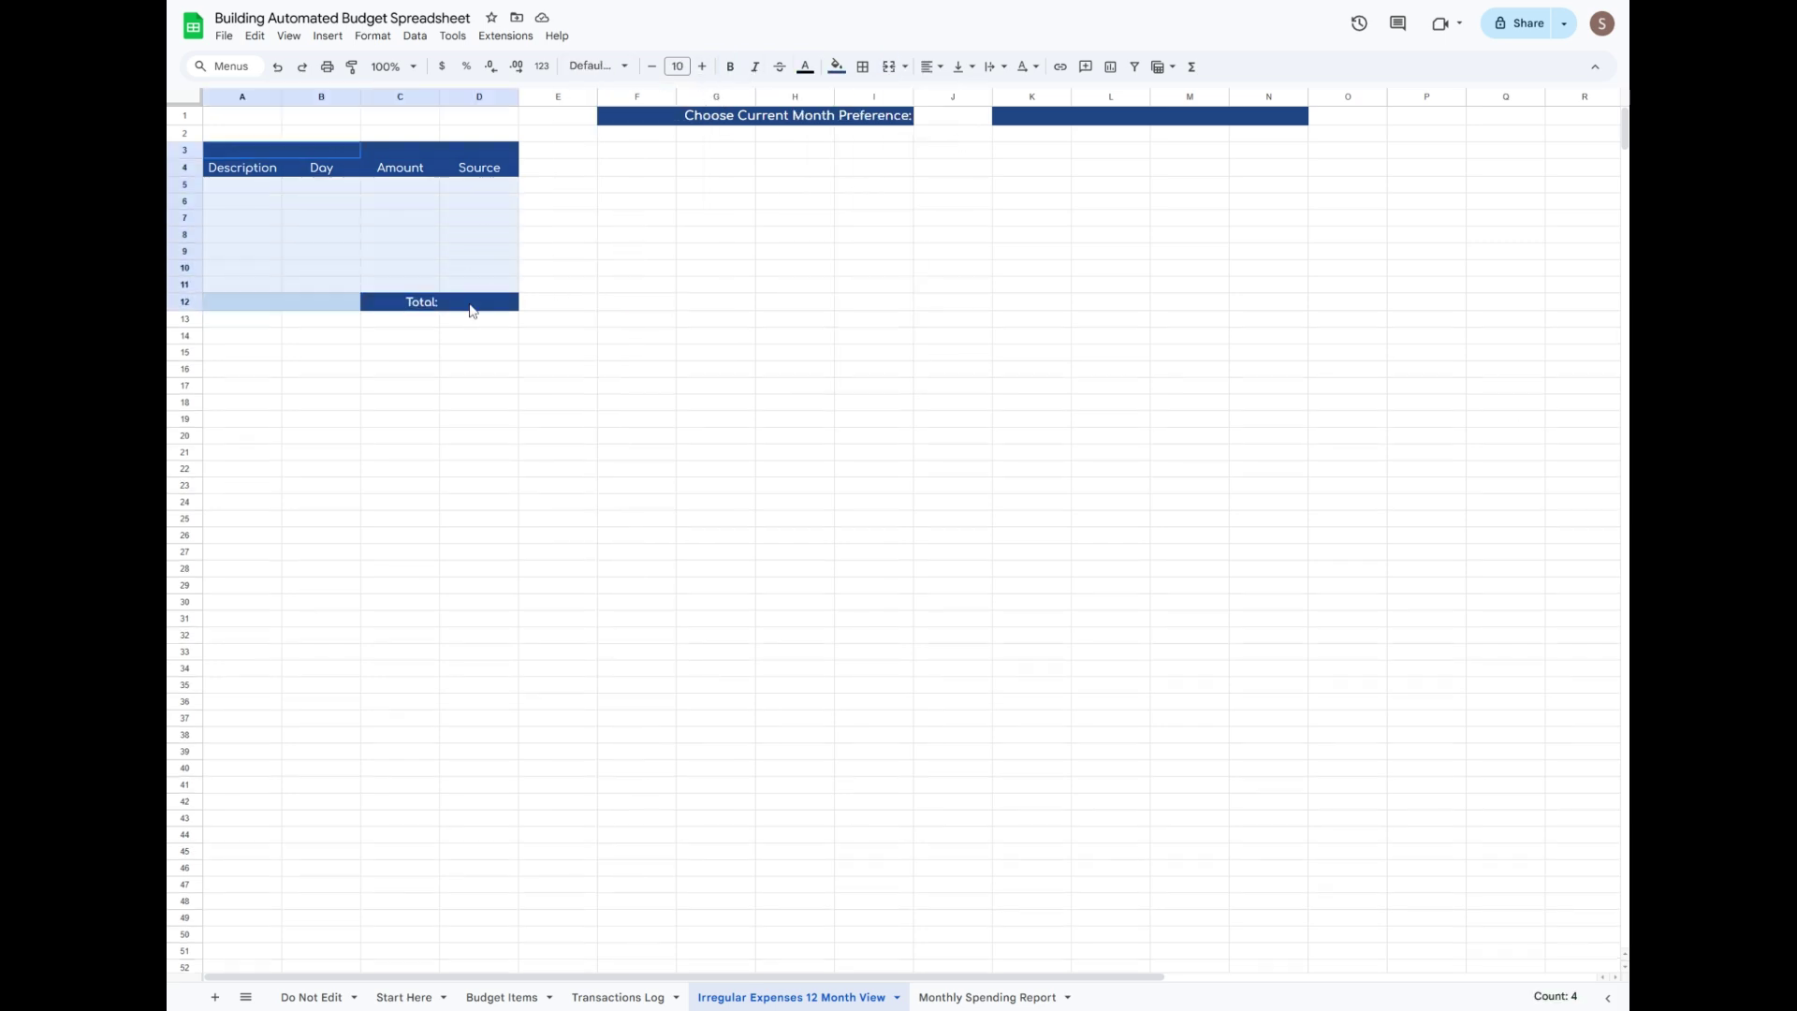
left_click(863, 66)
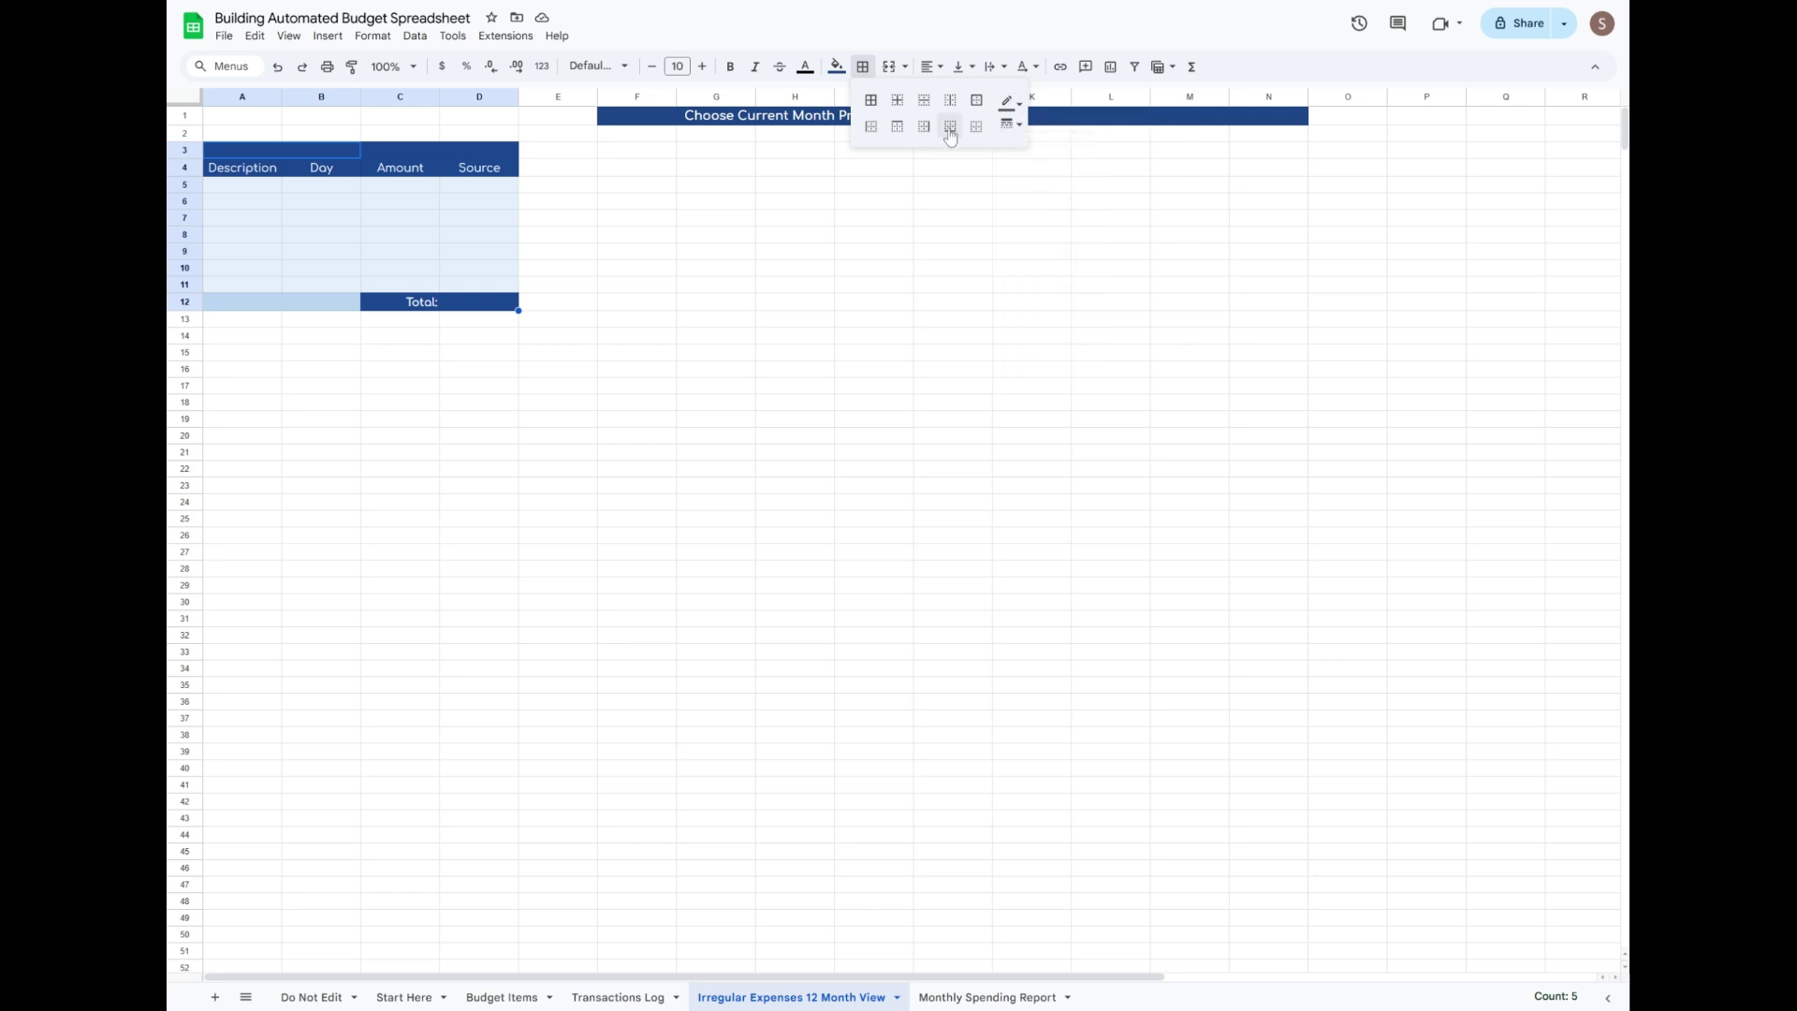
left_click(976, 100)
Paste copies of the A3:D12 month table at F3, K3 and P3 to complete the first row of tables.
left_click(637, 150)
key("ctrl+v")
left_click(1031, 150)
key("ctrl+v")
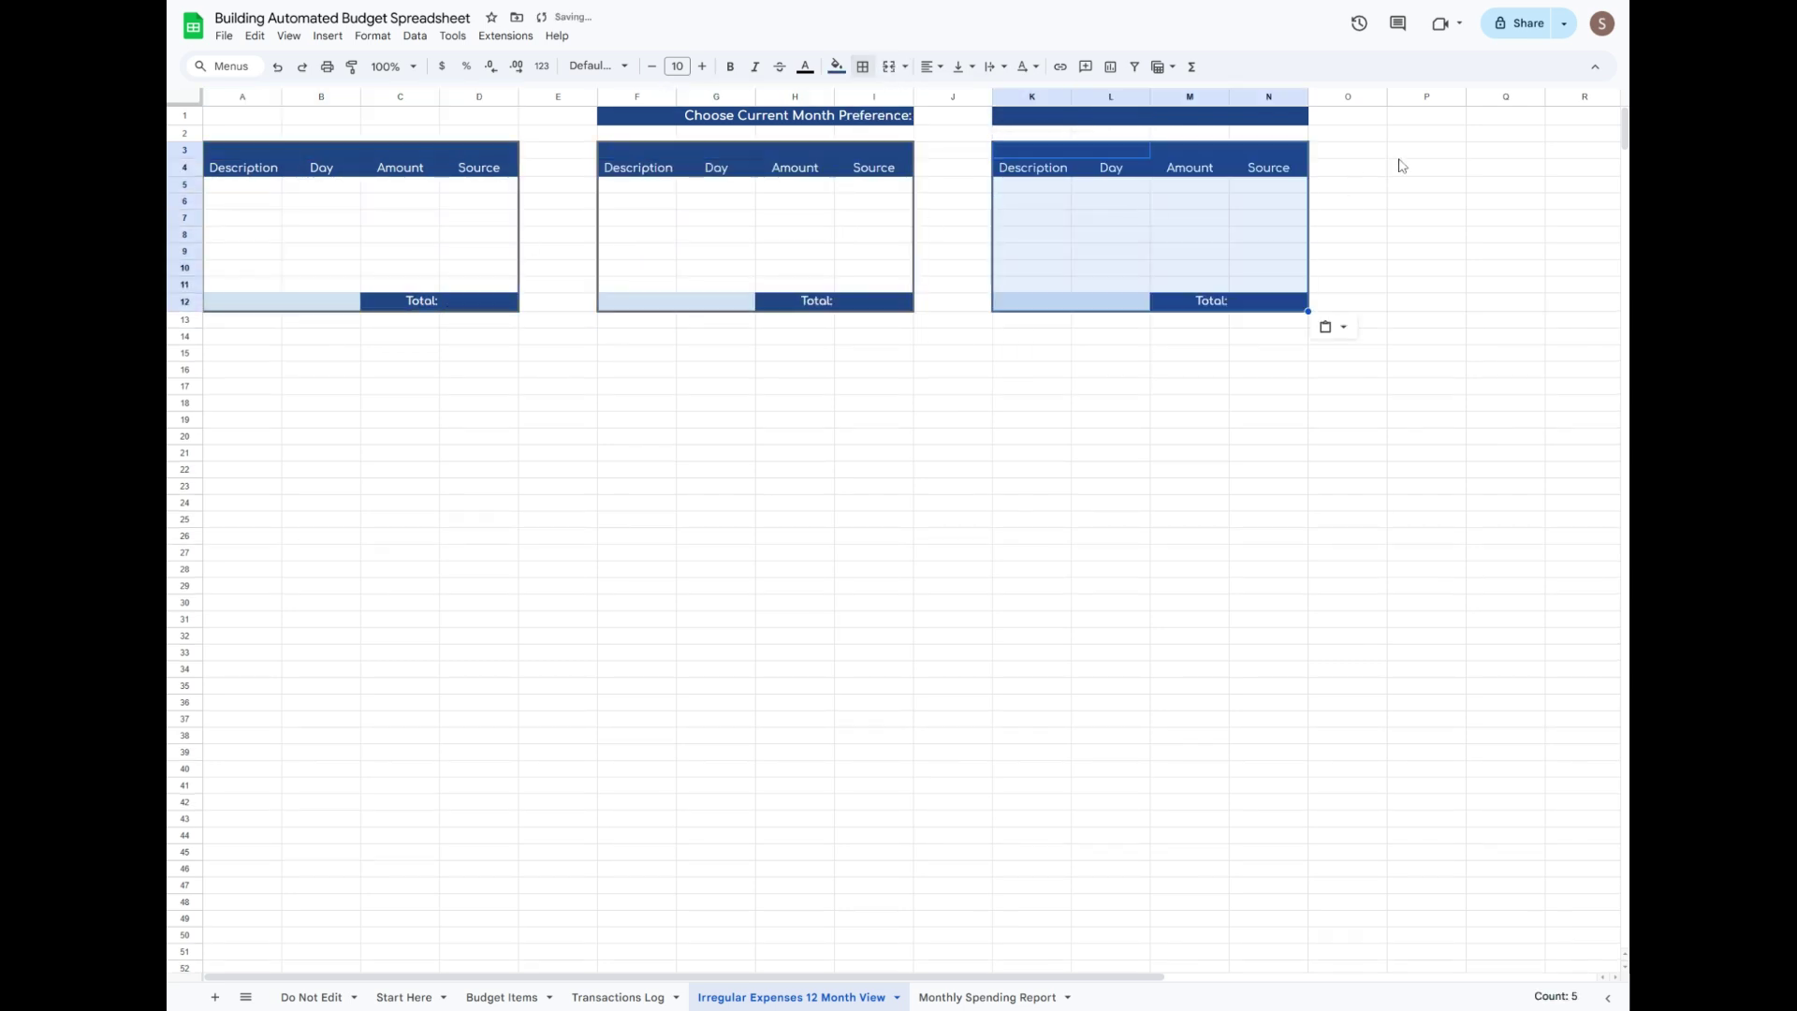
left_click(1427, 150)
key("ctrl+v")
Paste the month table at A14, F14, K14 and P14 for the second row of tables.
left_click(241, 336)
key("ctrl+v")
key("ctrl+v")
left_click(1031, 336)
key("ctrl+v")
left_click(1426, 336)
key("ctrl+v")
Paste the month table at A25, F25, K25 and P25 for the third row of tables.
left_click(241, 523)
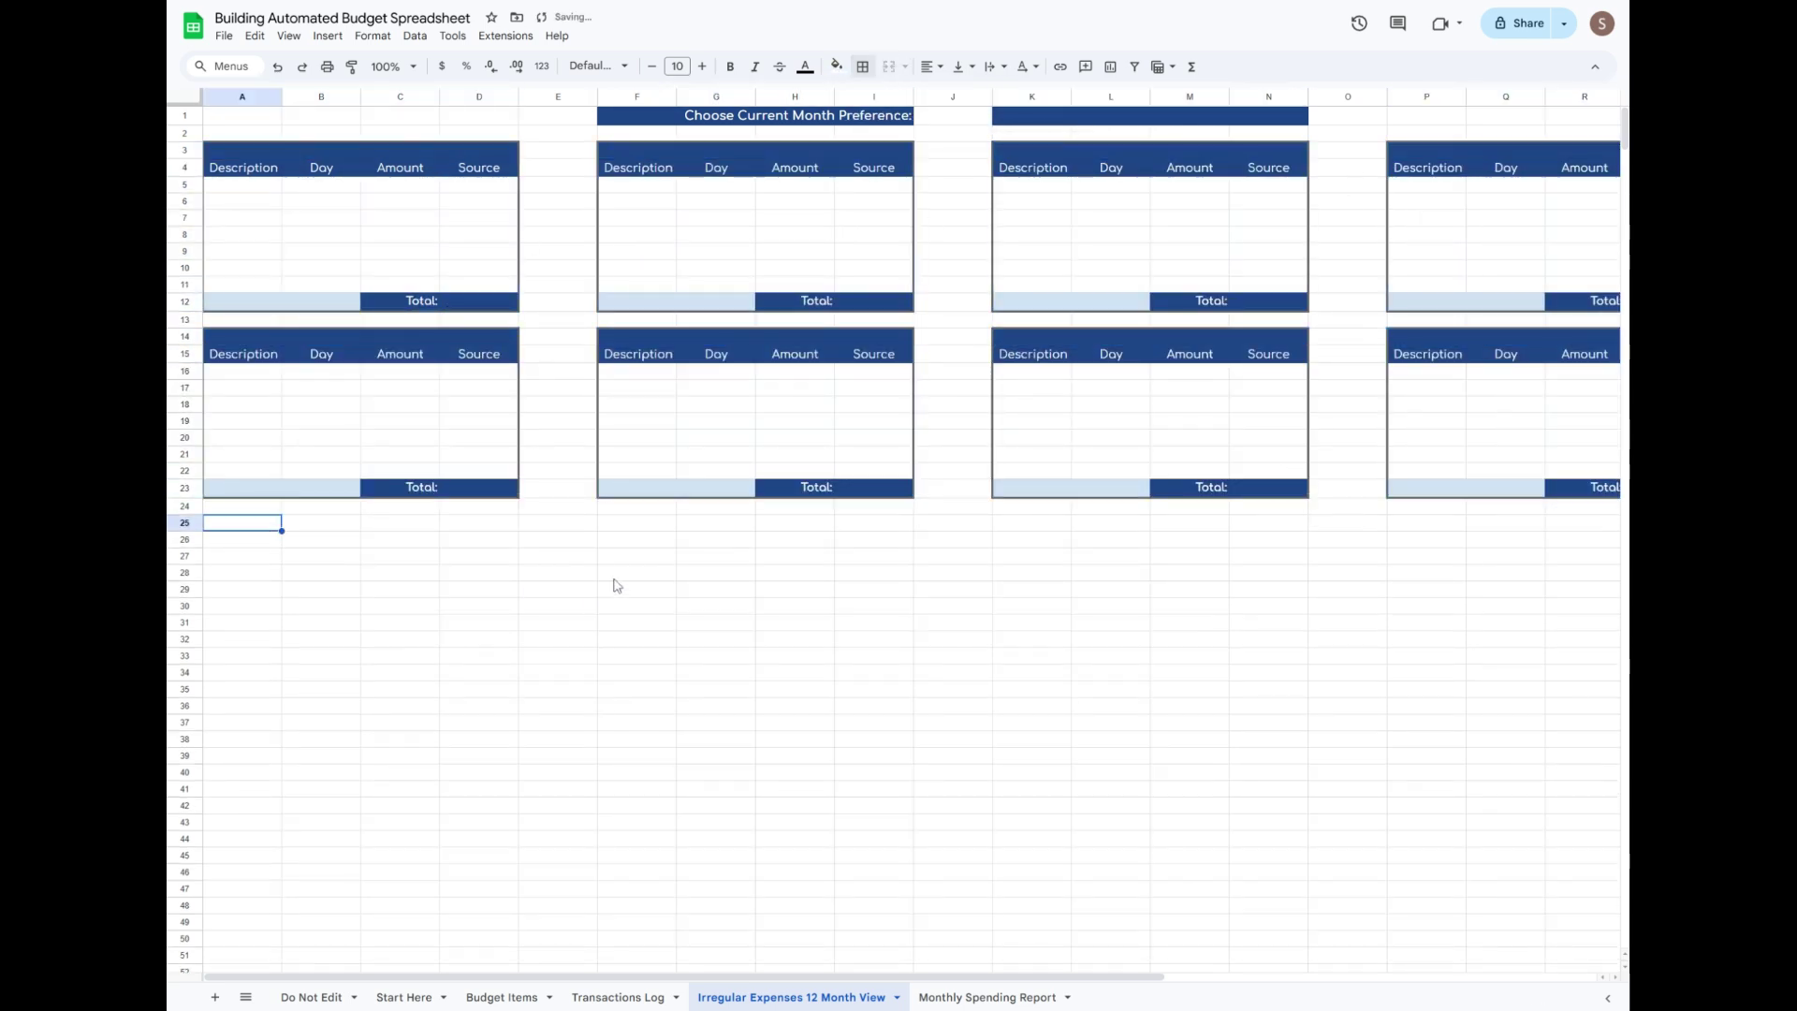
key("ctrl+v")
left_click(637, 523)
left_click(1363, 560)
Delete the unused columns after column T.
left_click_drag(1042, 976, 1497, 976)
left_click_drag(1181, 98, 1580, 97)
right_click(1371, 208)
left_click(1411, 392)
Fill row 36 from A36 through S36 with dark blue, below the month tables.
left_click_drag(1151, 976, 936, 976)
left_click(527, 714)
left_click_drag(1118, 976, 969, 977)
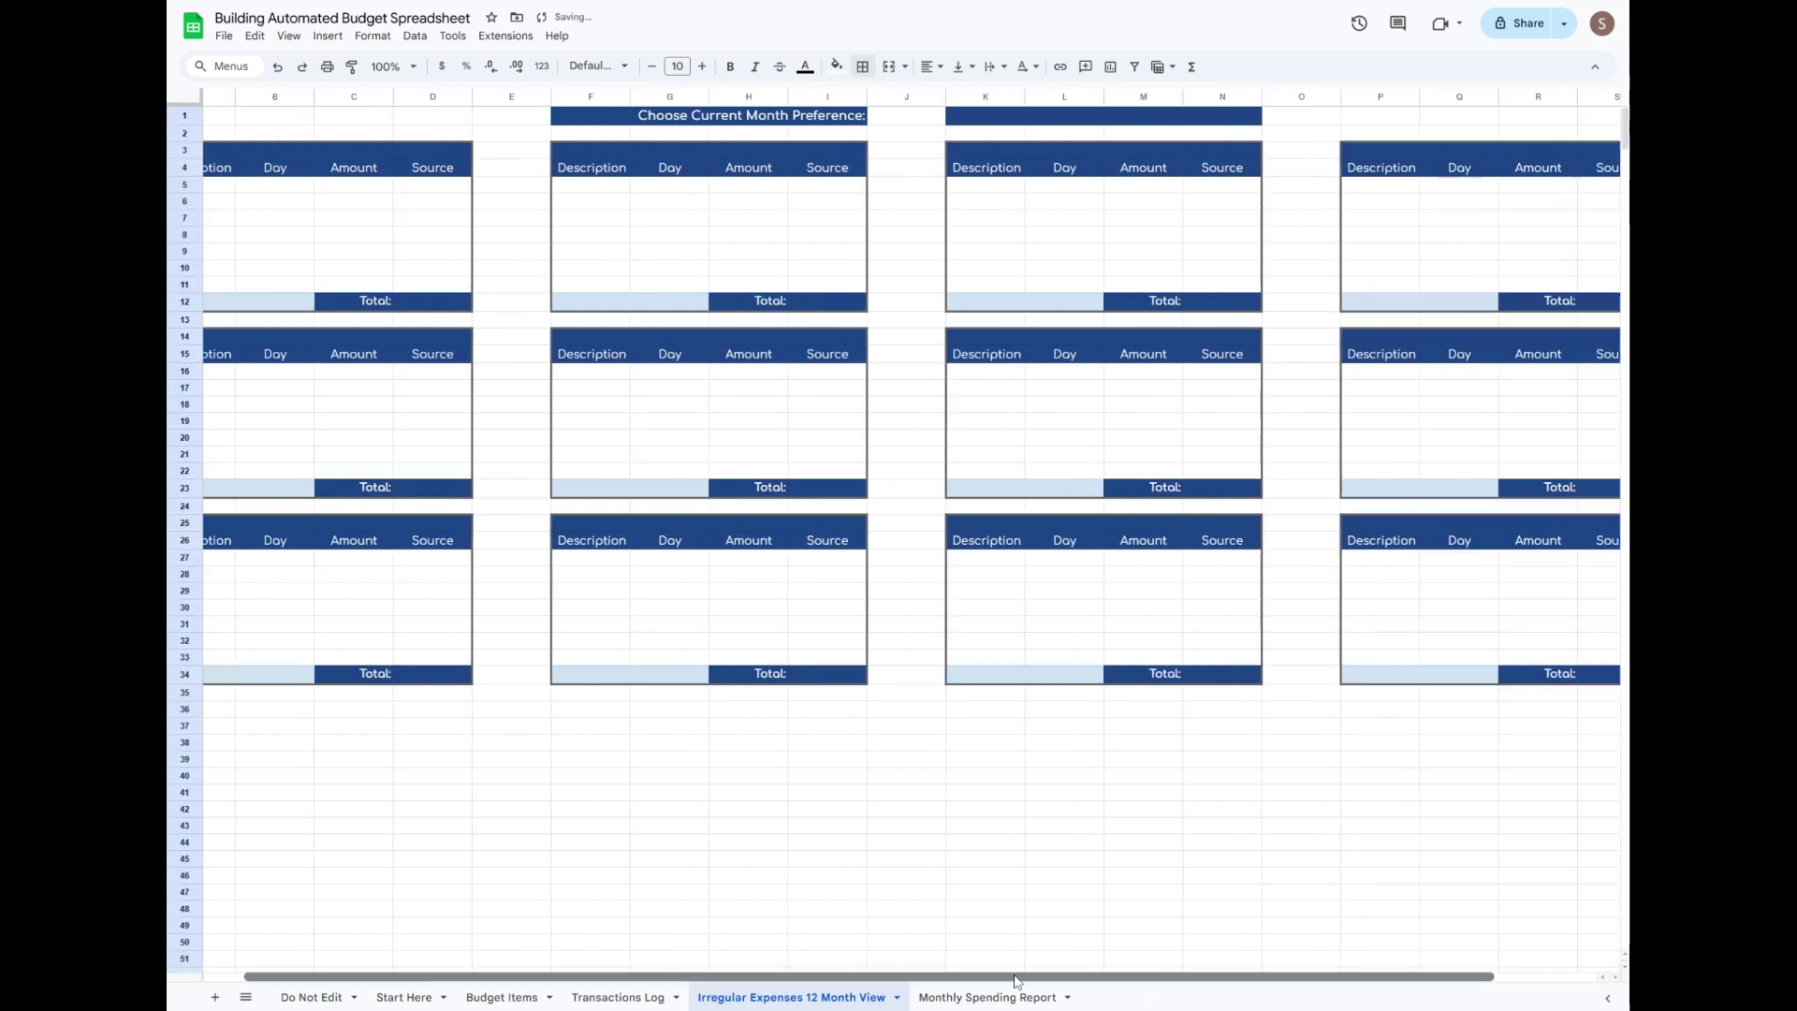
left_click(536, 713)
left_click_drag(229, 709, 1582, 709)
left_click_drag(1348, 976, 1507, 976)
left_click(1507, 710, "shift")
left_click(805, 67)
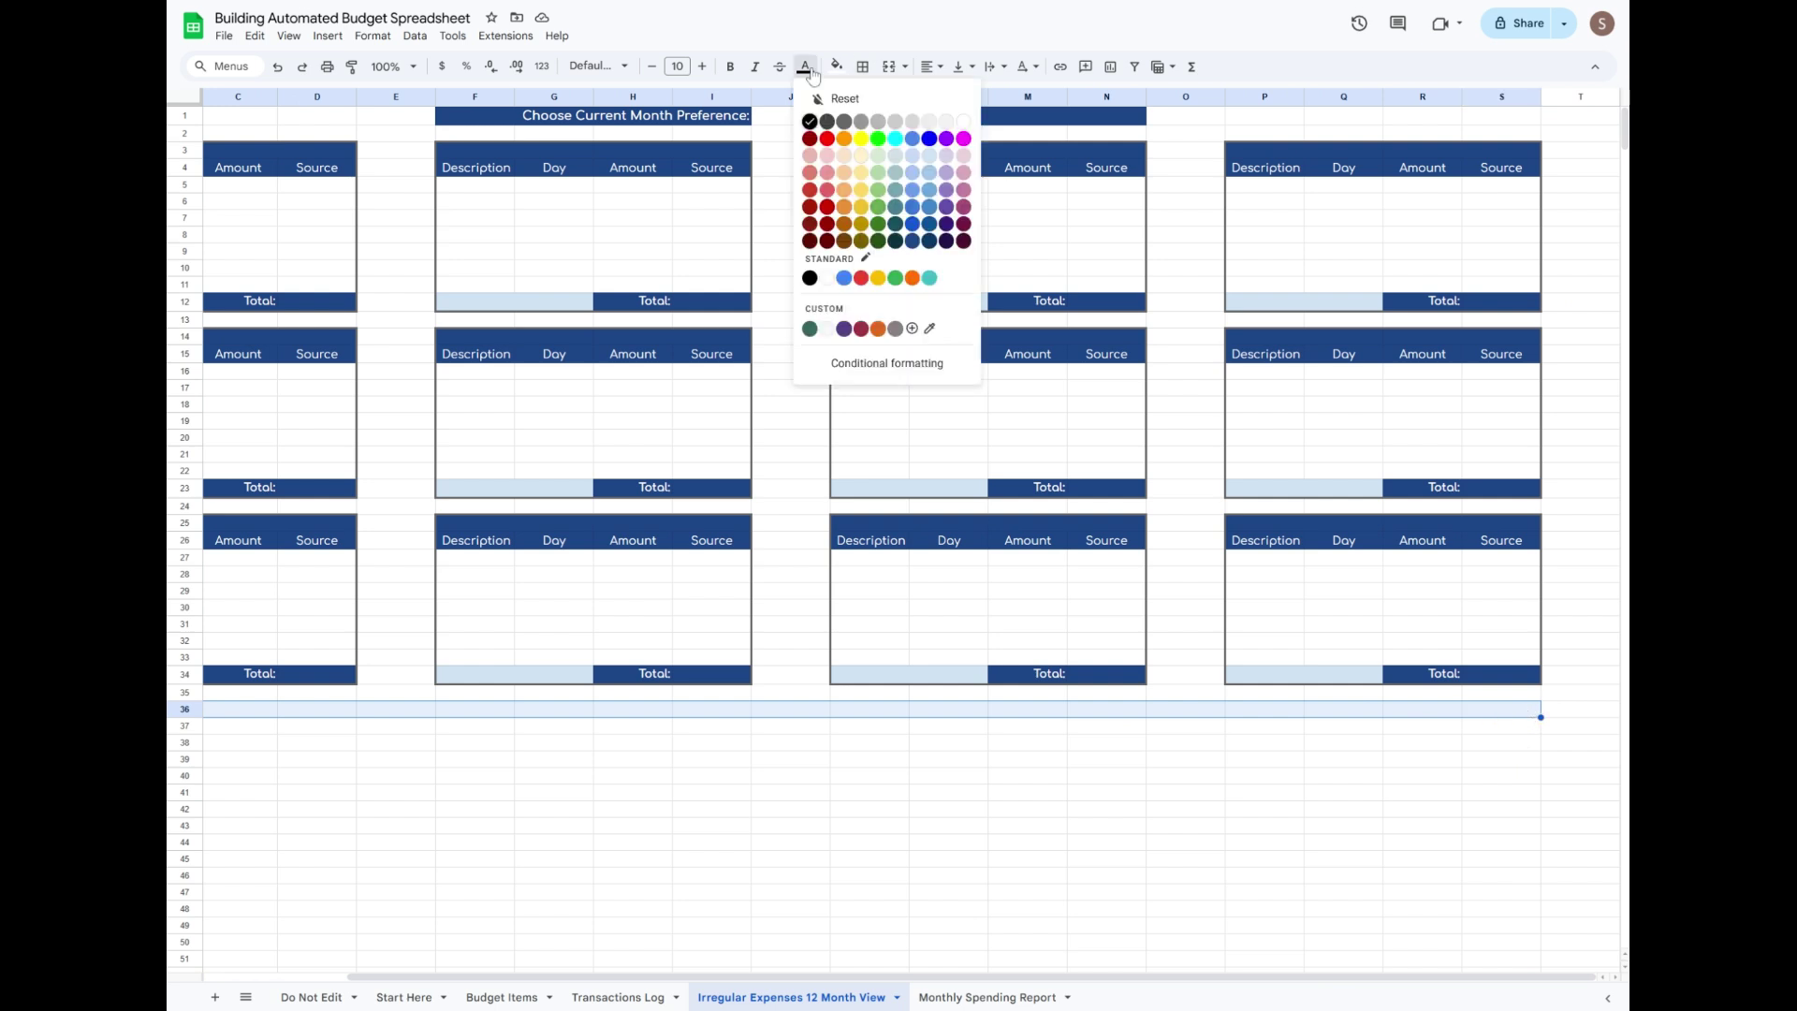
left_click(836, 67)
left_click(944, 235)
Merge A36:S36 into a single cell.
left_click_drag(1339, 970, 1282, 971)
left_click_drag(1282, 976, 1240, 976)
left_click(255, 710)
left_click(1474, 712, "shift")
left_click(889, 67)
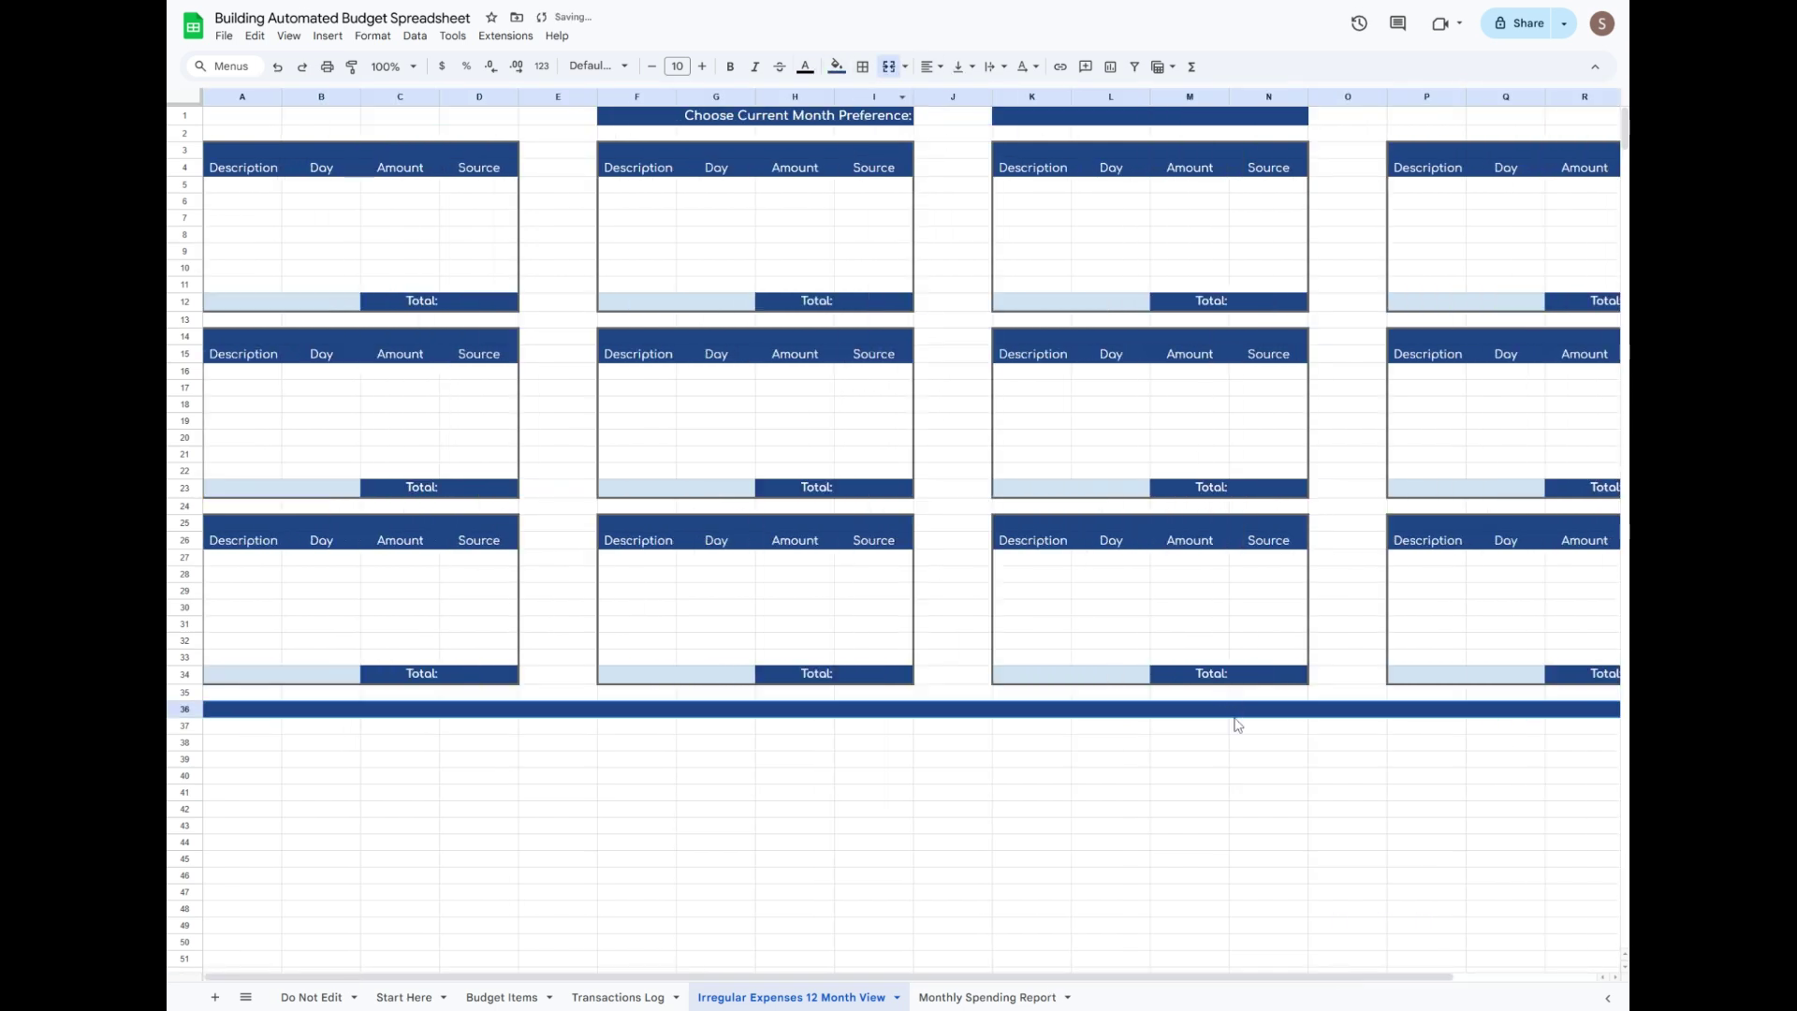
Enter "12 Month Total:" in the merged row 36 cell and format it as right-aligned white Comfortaa text.
type("12 Month Total:")
key("Return")
left_click(1329, 710)
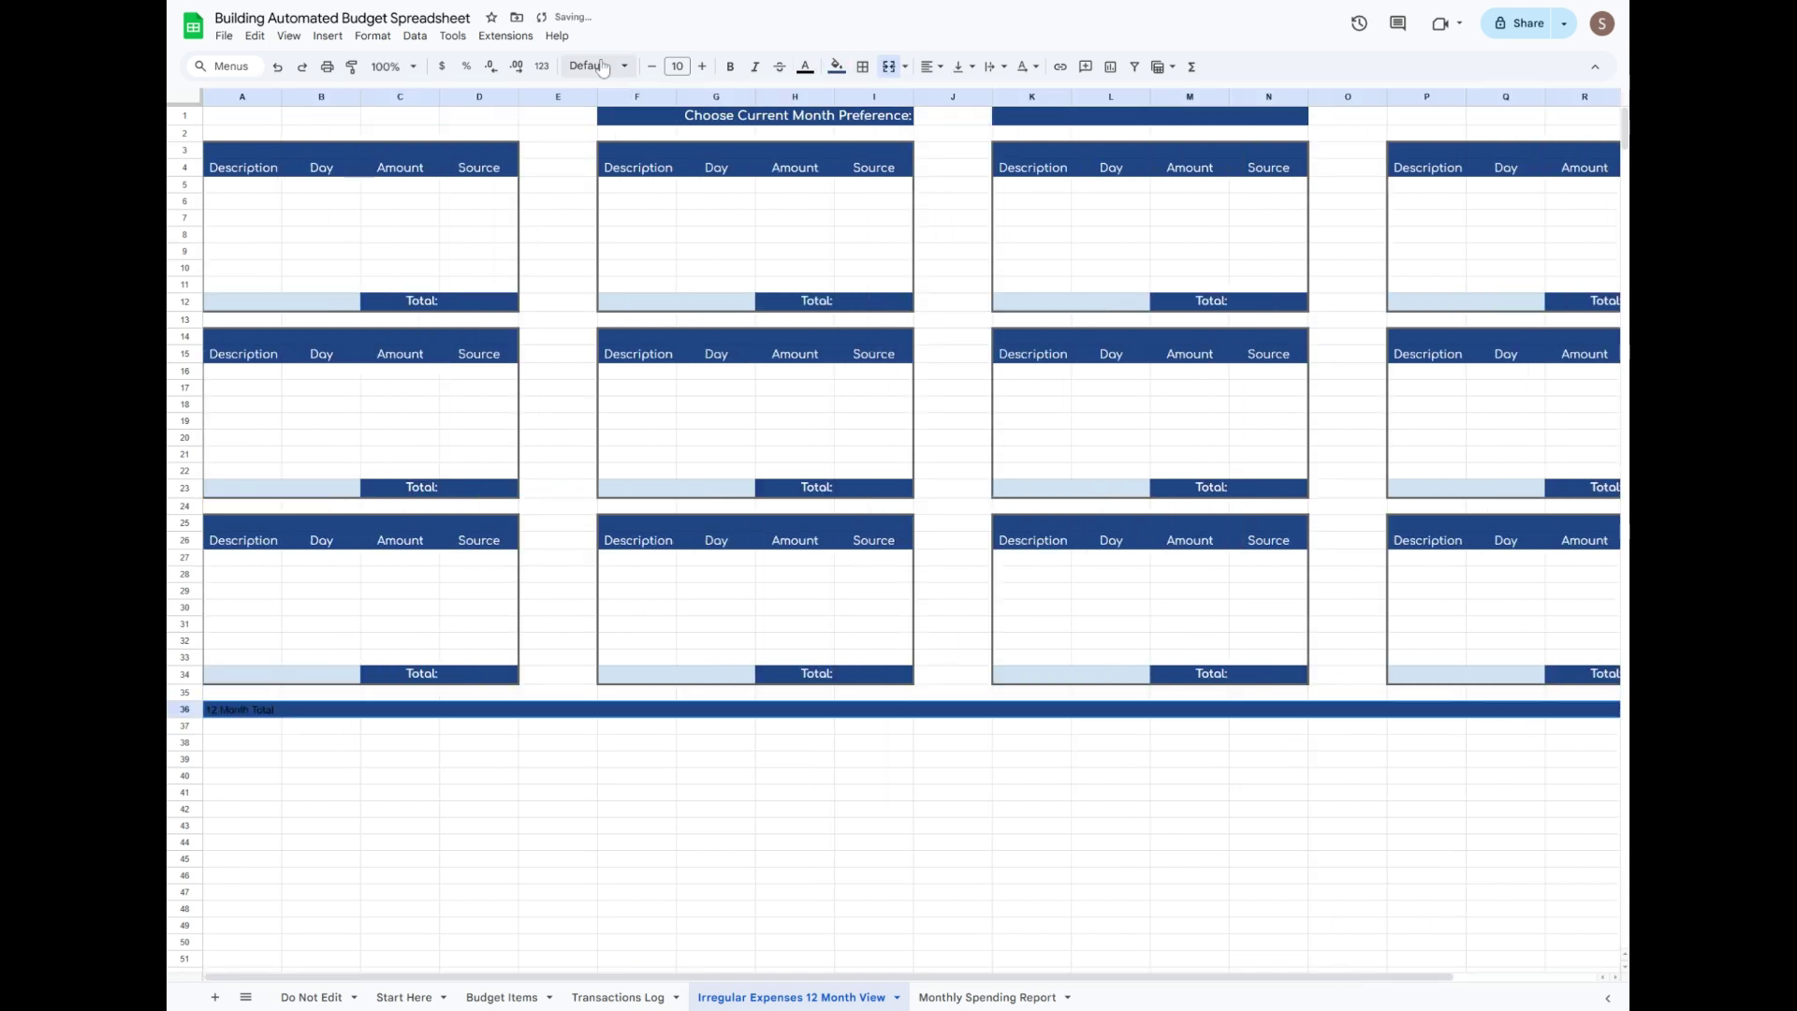
left_click(599, 66)
left_click(805, 66)
left_click(964, 121)
left_click(930, 66)
left_click(978, 95)
left_click(1427, 776)
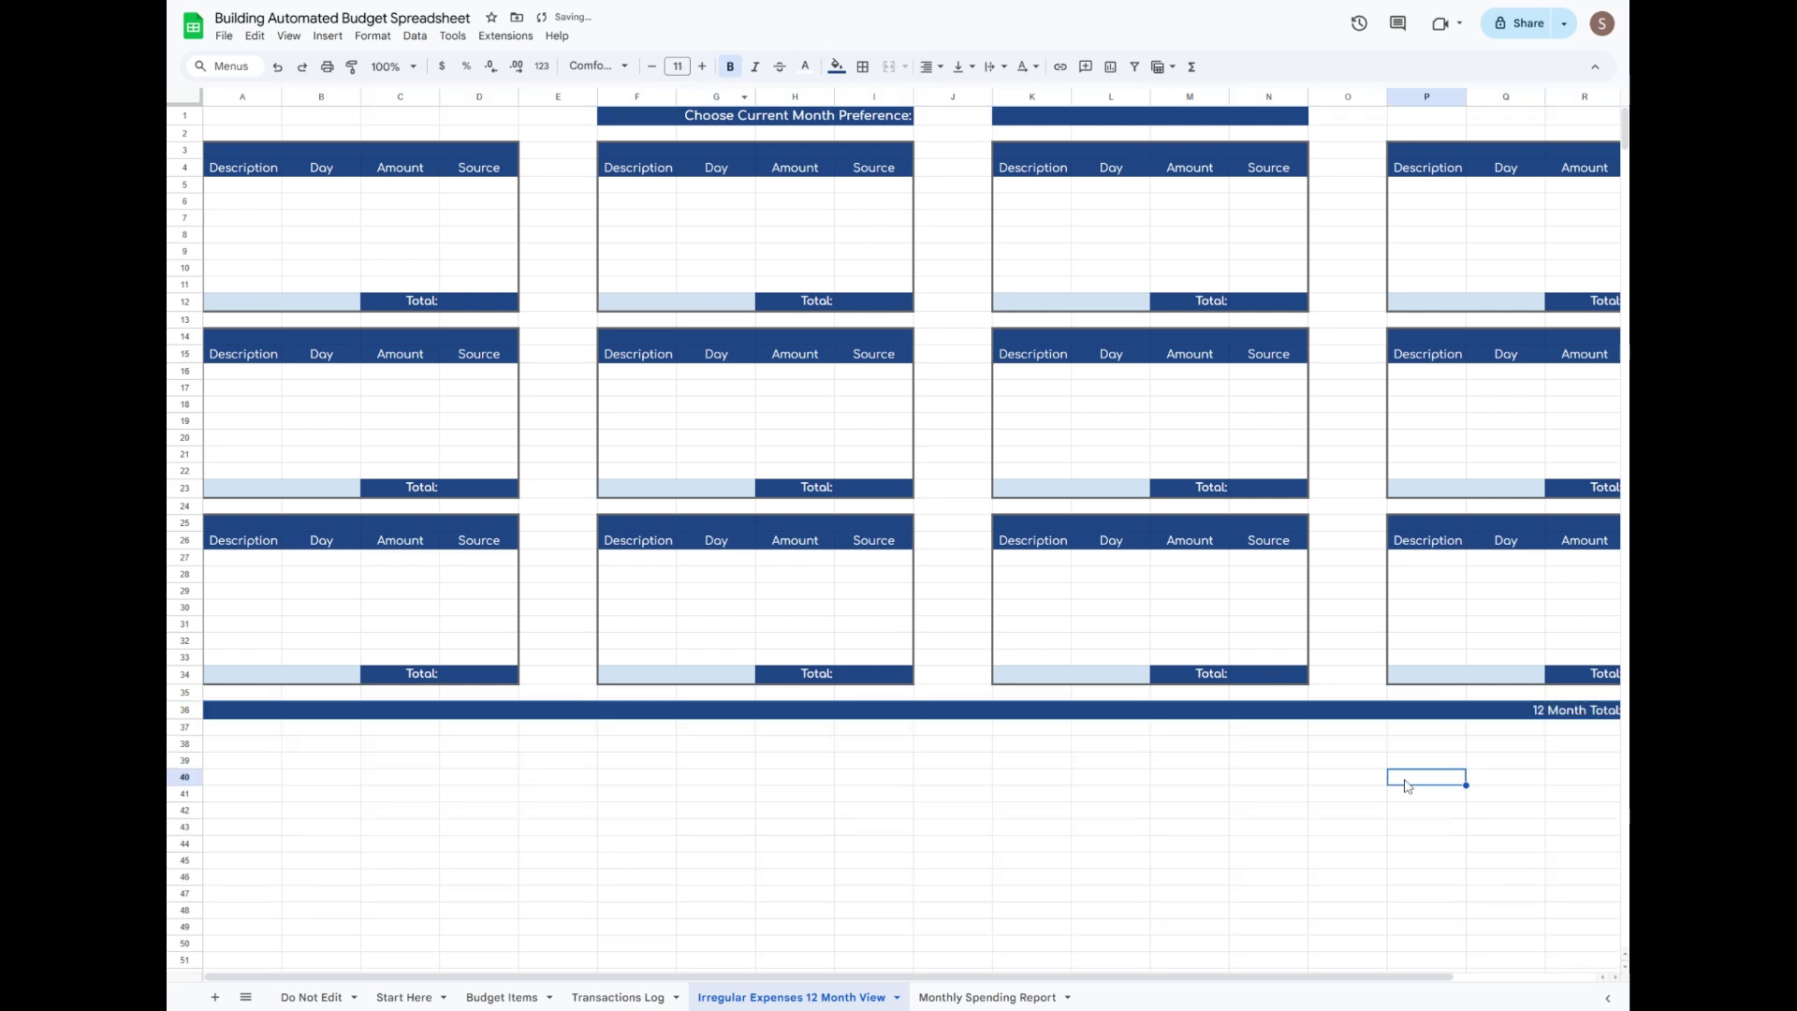
Delete the unused rows 38 to 1000 below the 12-month total row.
left_click(184, 744)
left_click_drag(1625, 128, 1581, 945)
left_click(184, 922, "shift")
right_click(190, 922)
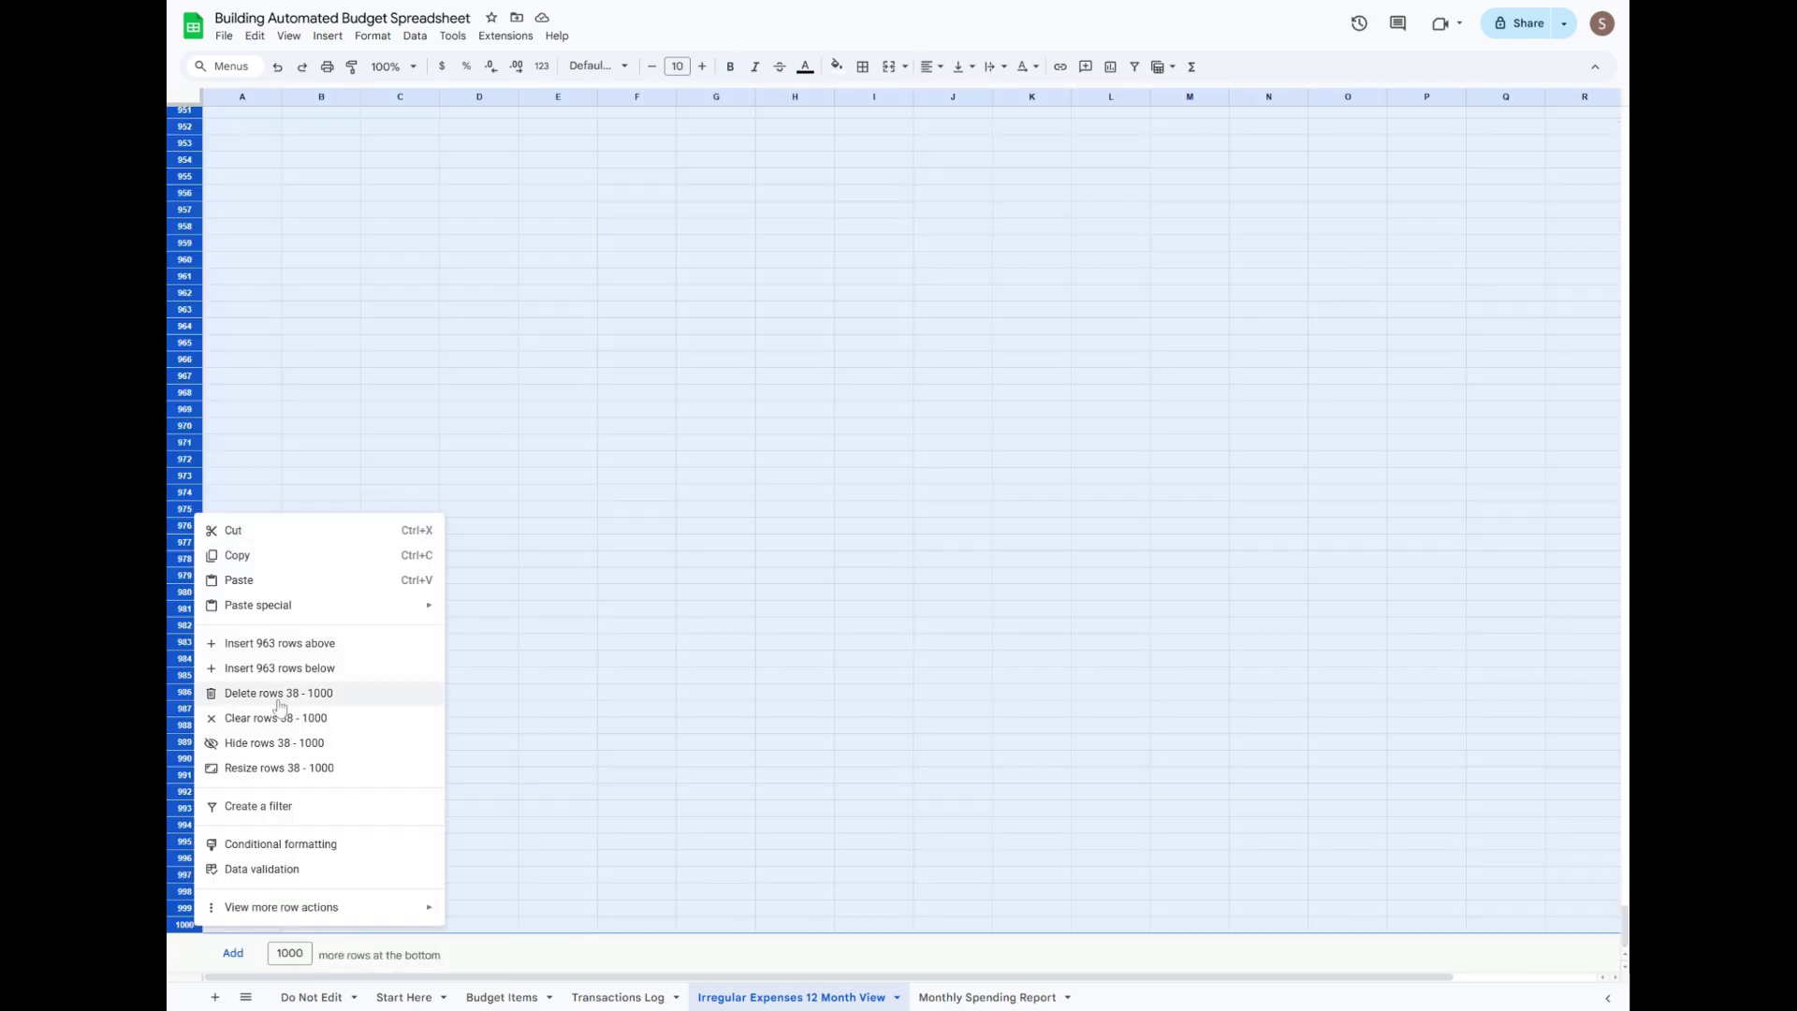
left_click(283, 695)
left_click(875, 728)
Fill column T and the spacer rows 35 and 37 around the 12-month total with grey.
left_click_drag(1171, 979, 1319, 978)
left_click(1560, 100)
left_click(837, 67)
left_click(909, 122)
left_click_drag(1488, 693, 213, 693)
left_click_drag(239, 727, 1591, 730)
left_click(836, 66)
left_click(909, 121)
Fill the spacer columns E, J and O between the month tables with grey from row 1 to row 34.
left_click_drag(1186, 674, 1193, 116)
left_click_drag(791, 134, 791, 674)
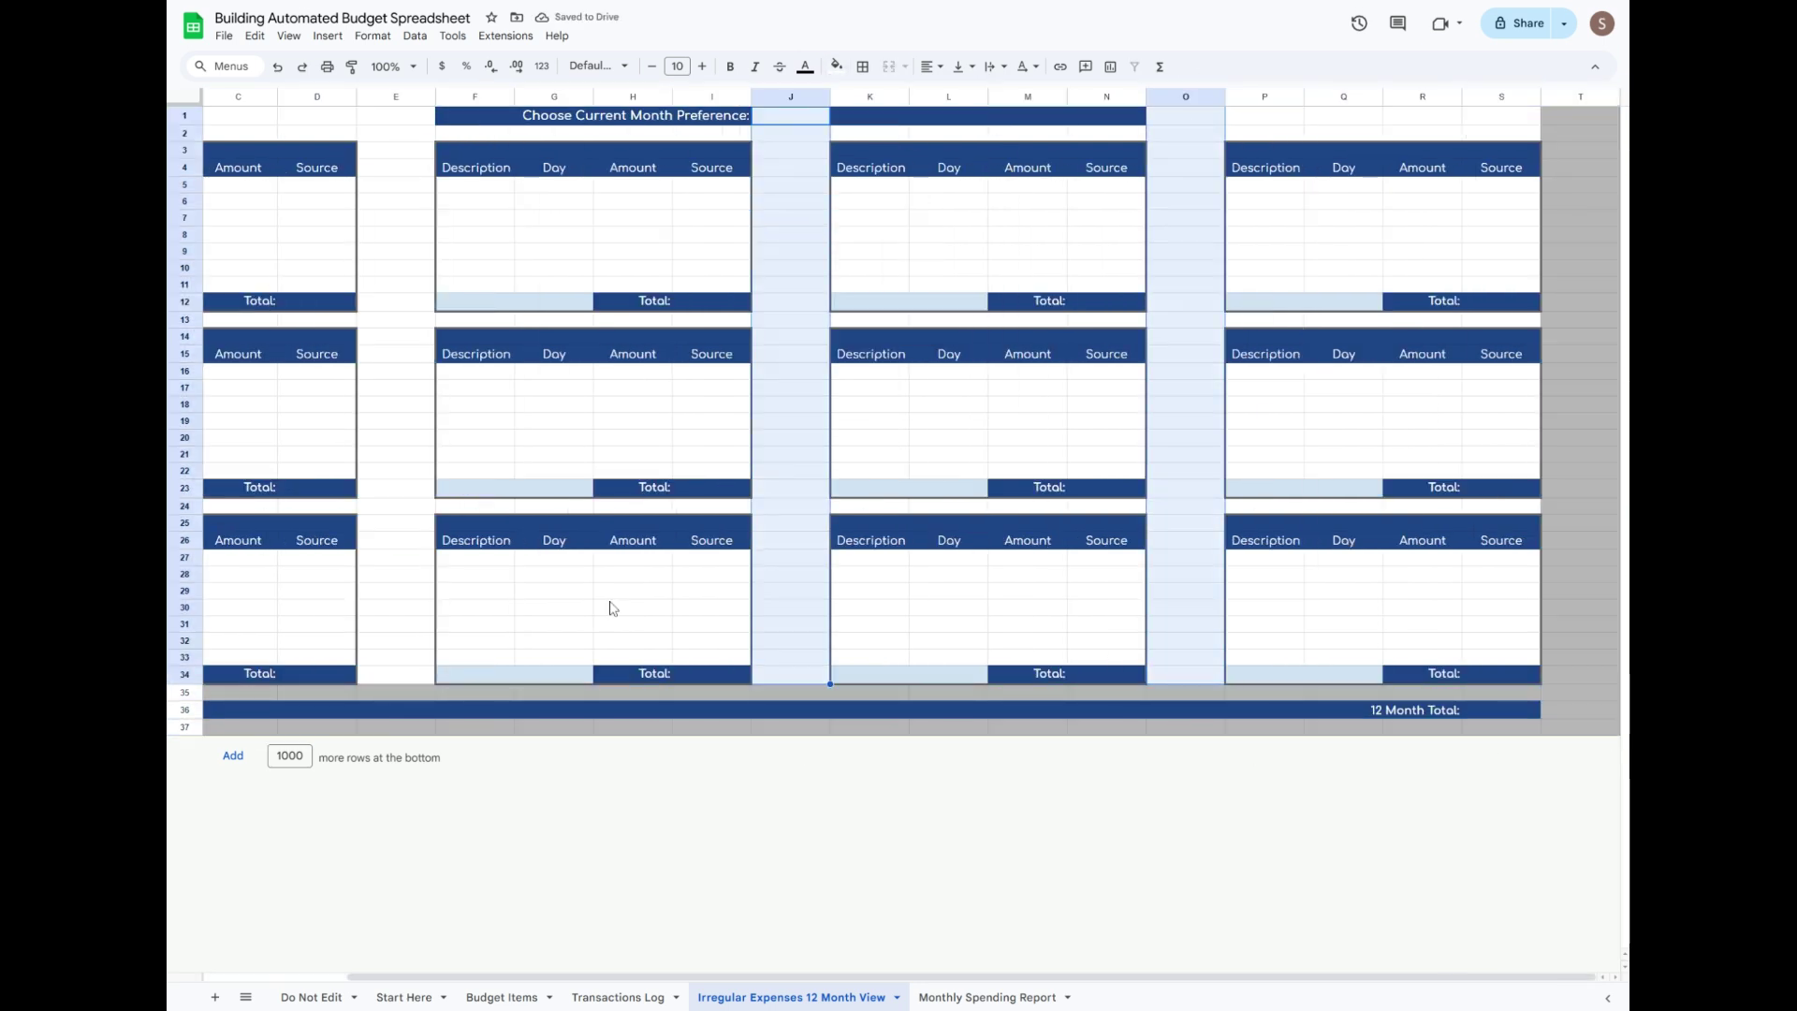
left_click_drag(609, 977, 467, 977)
left_click_drag(559, 116, 566, 674)
left_click(837, 66)
left_click(909, 122)
Fill the spacer rows 2, 13 and 24 above and between the month tables with grey.
left_click(185, 133)
left_click(185, 320, "ctrl")
left_click(184, 506, "ctrl")
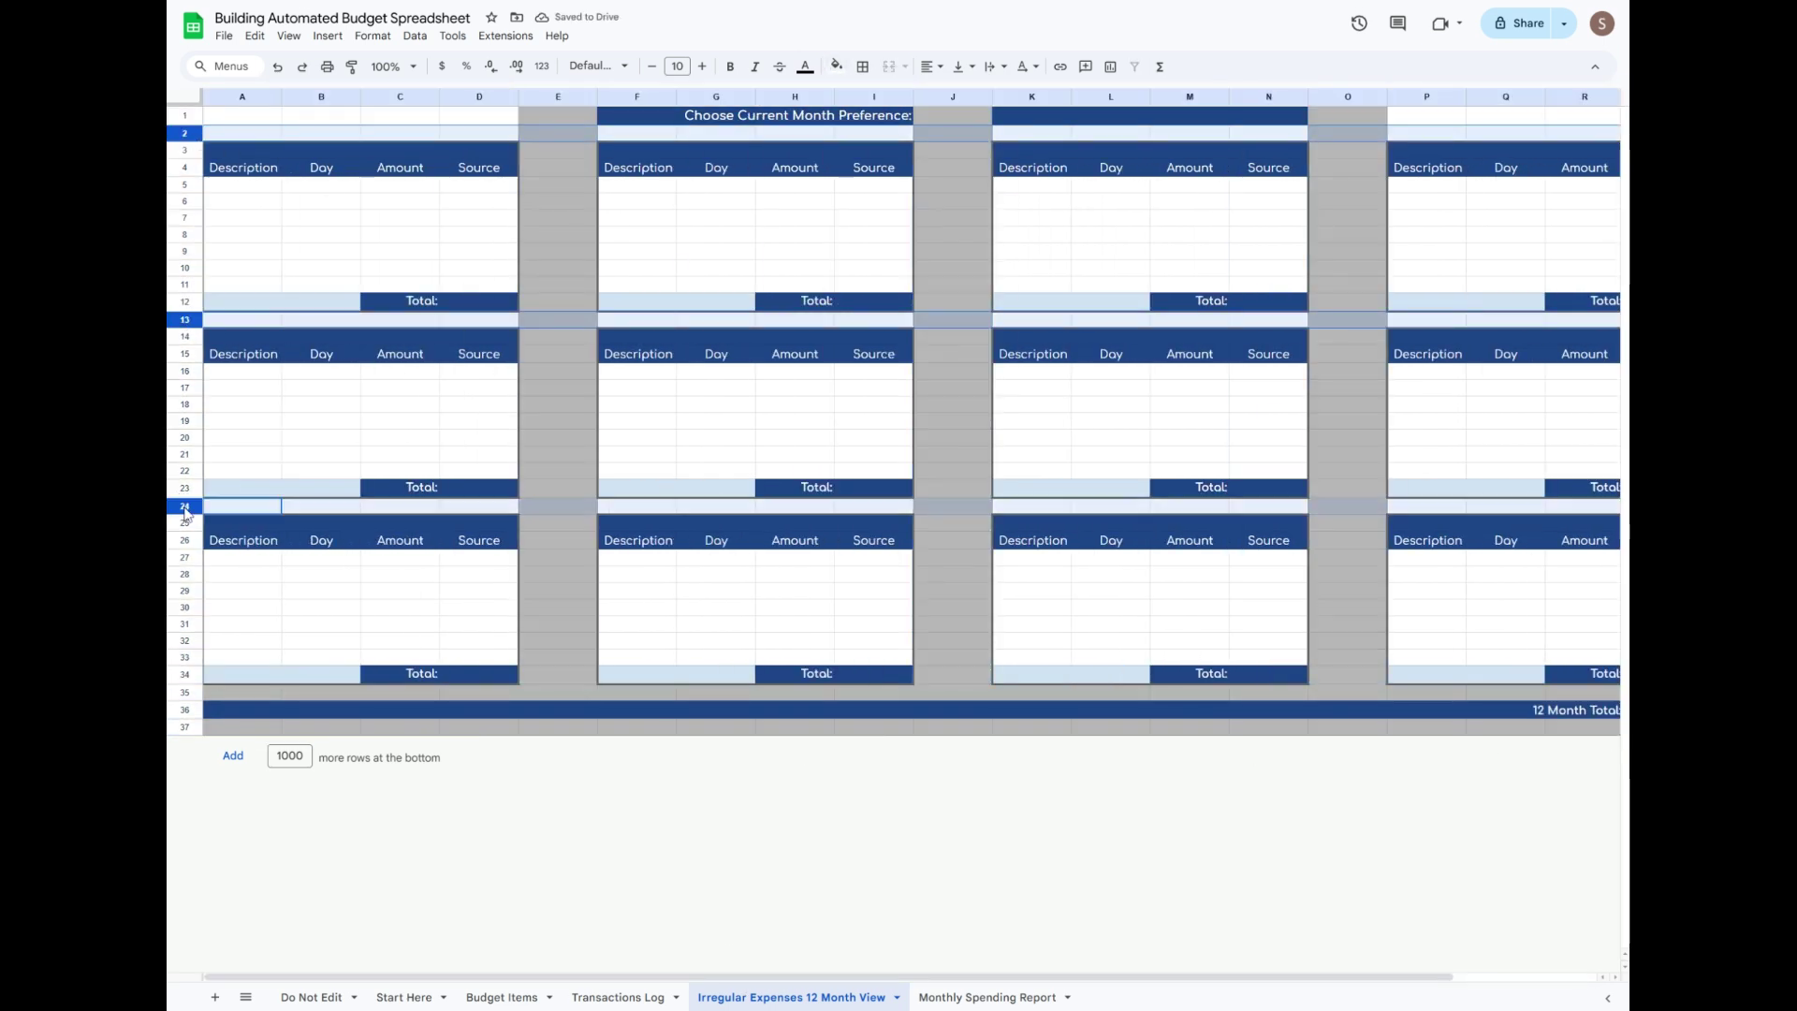
left_click(836, 66)
left_click(910, 122)
left_click(930, 221)
Fill A1:D1 and P1:S1 on either side of the month preference selector with grey.
left_click_drag(479, 116, 243, 116)
left_click_drag(1030, 977, 1173, 977)
left_click_drag(1264, 116, 1501, 116)
left_click(836, 67)
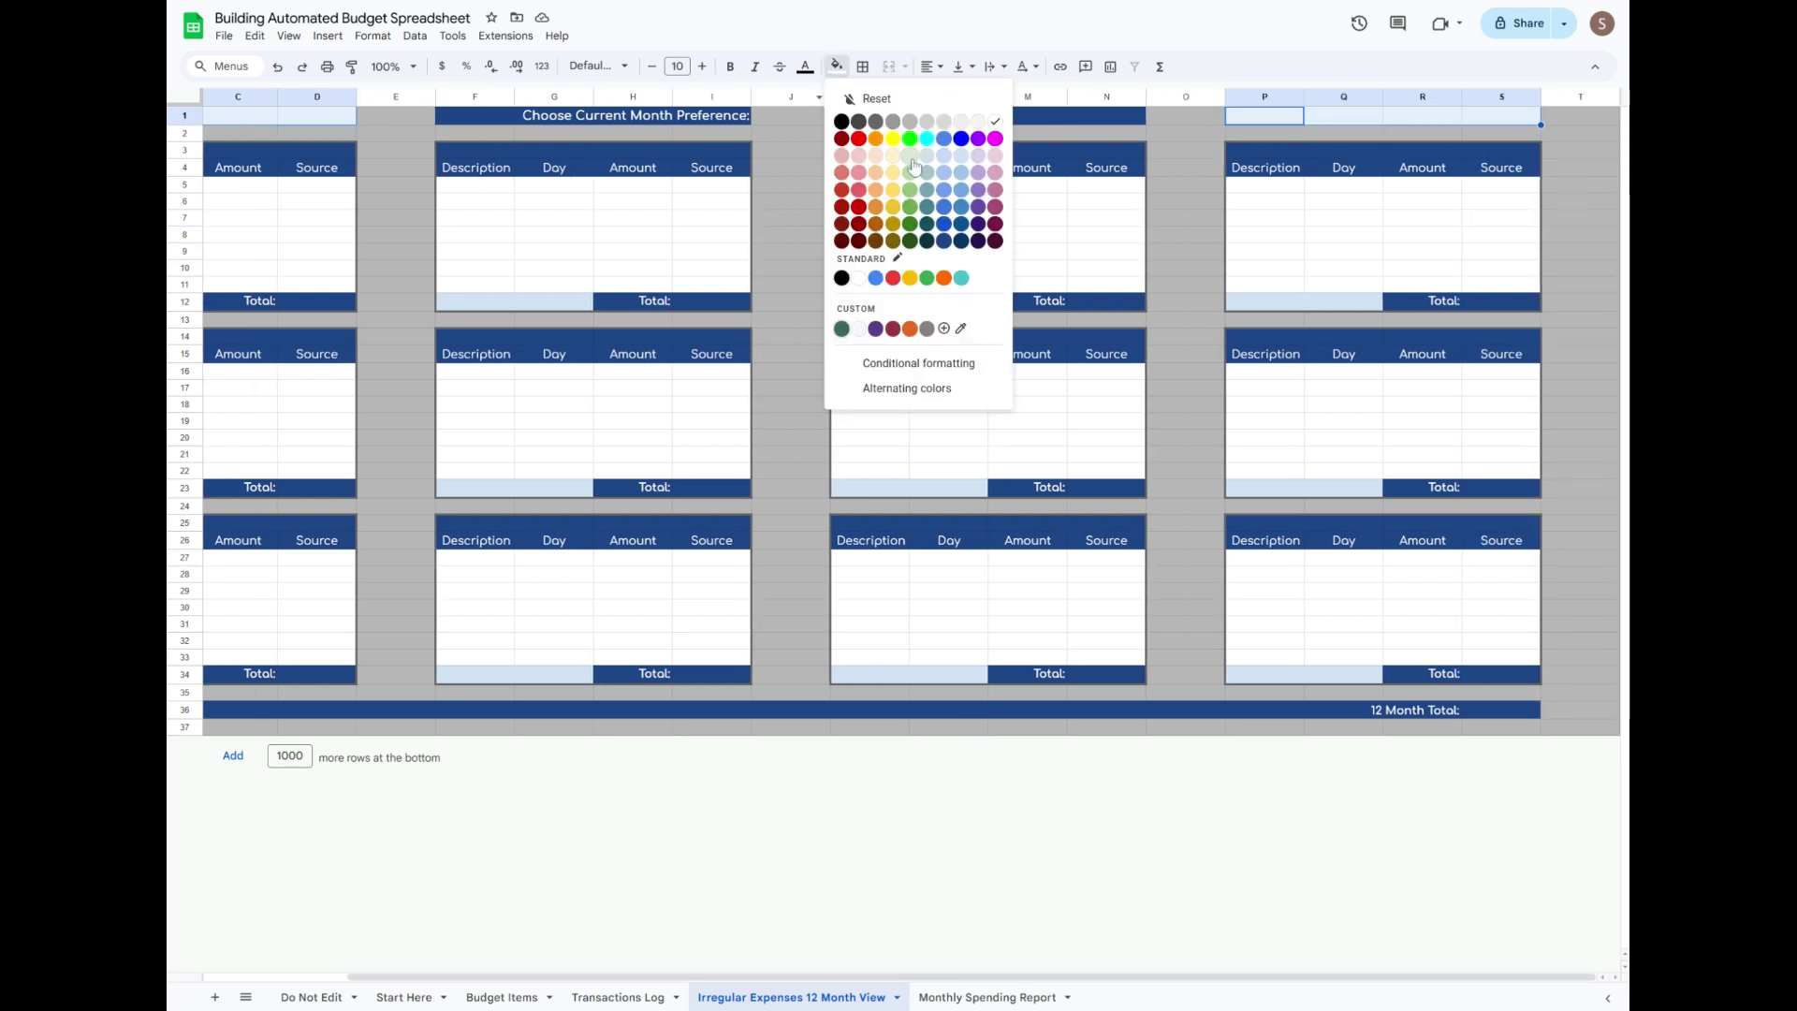
left_click(909, 122)
left_click(1186, 167)
Resize spacer column J to 10 pixels wide.
left_click(1581, 97)
left_click(1185, 98, "ctrl")
left_click(792, 100, "ctrl")
left_click(396, 97, "ctrl")
right_click(770, 96)
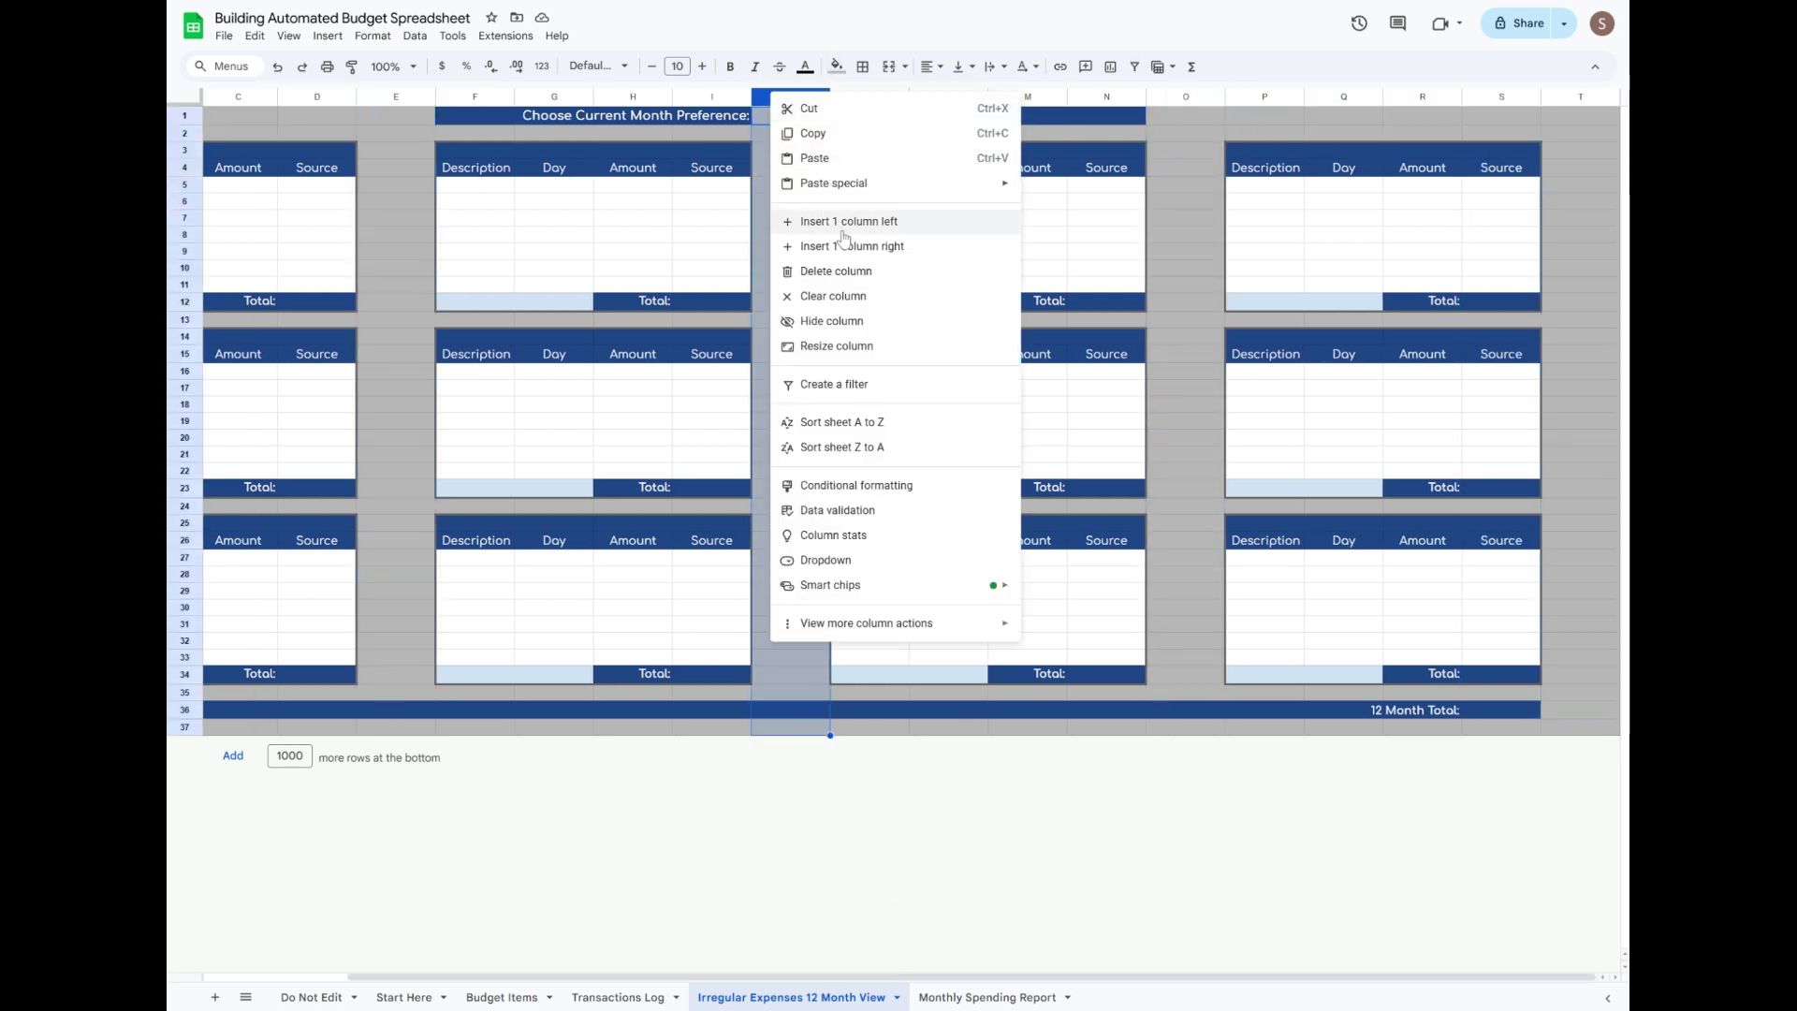
left_click(835, 345)
type("10")
key("Return")
left_click(1210, 440)
Resize spacer column O to 10 pixels wide.
right_click(1189, 97)
left_click(1253, 350)
type("10")
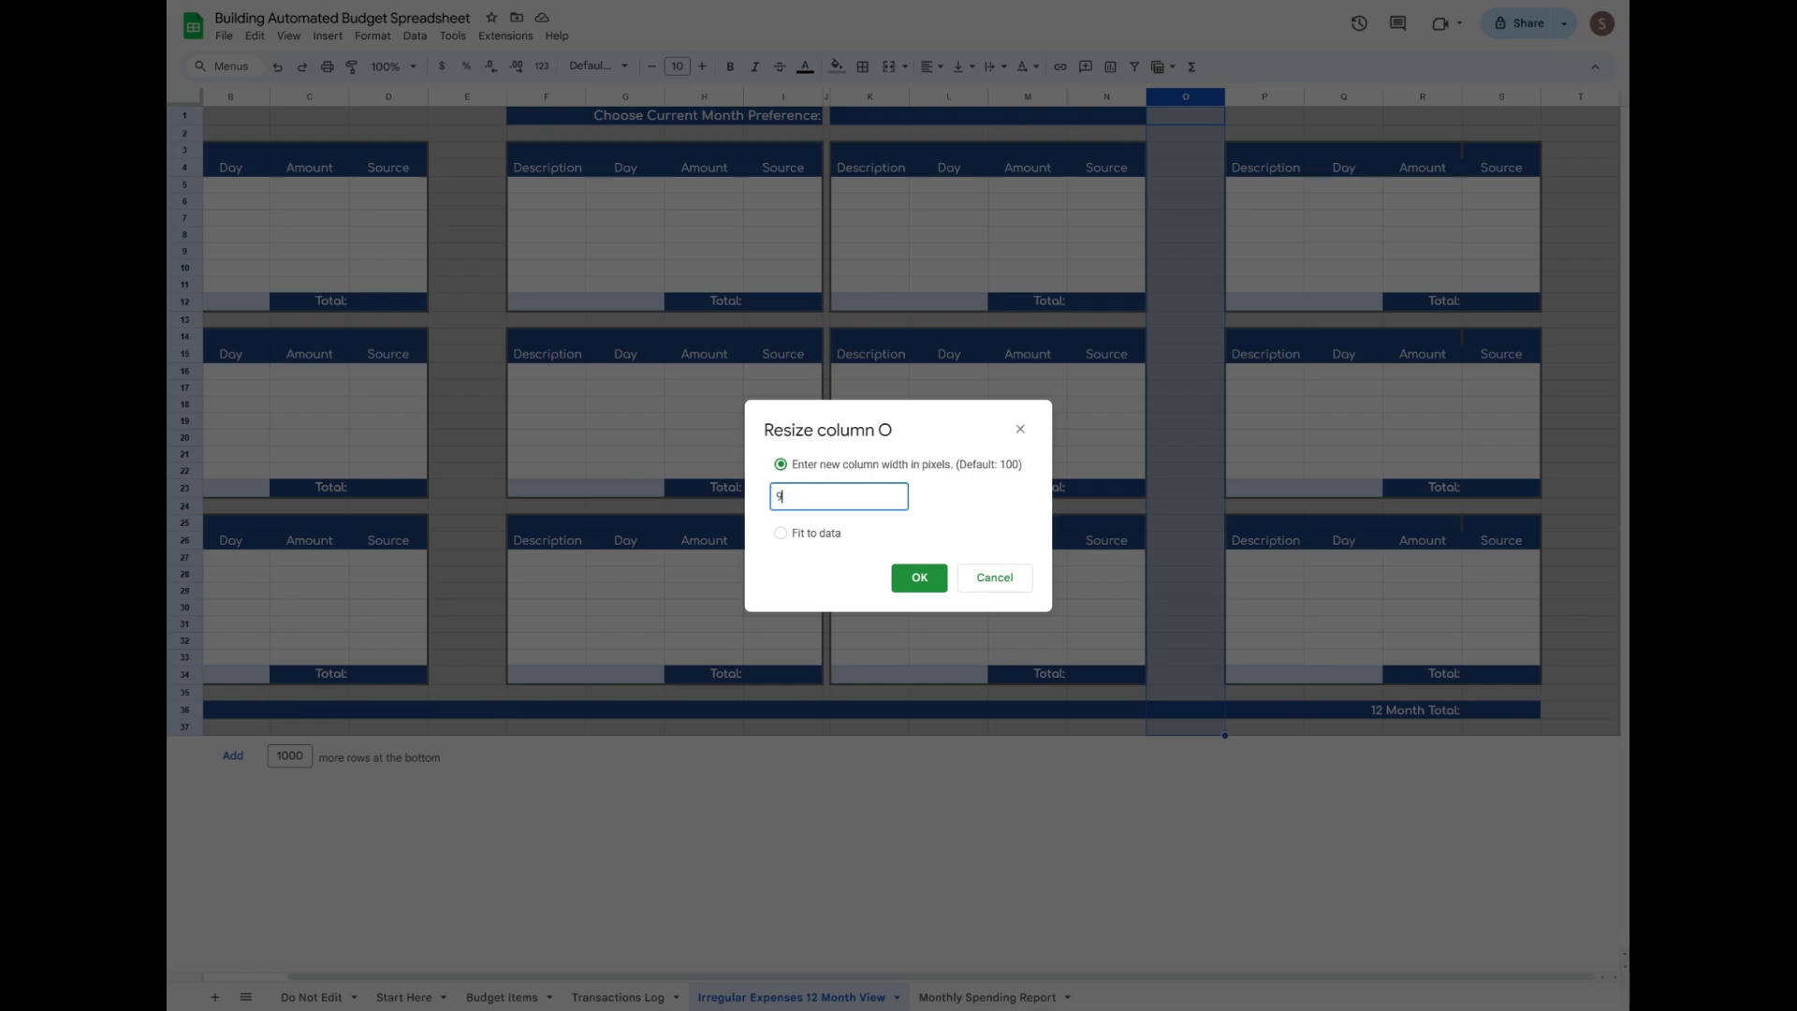
key("Return")
Resize spacer columns E and T to 10 pixels wide.
left_click(1581, 97)
left_click(538, 97, "ctrl")
right_click(538, 97)
left_click(604, 302)
type("10")
key("Return")
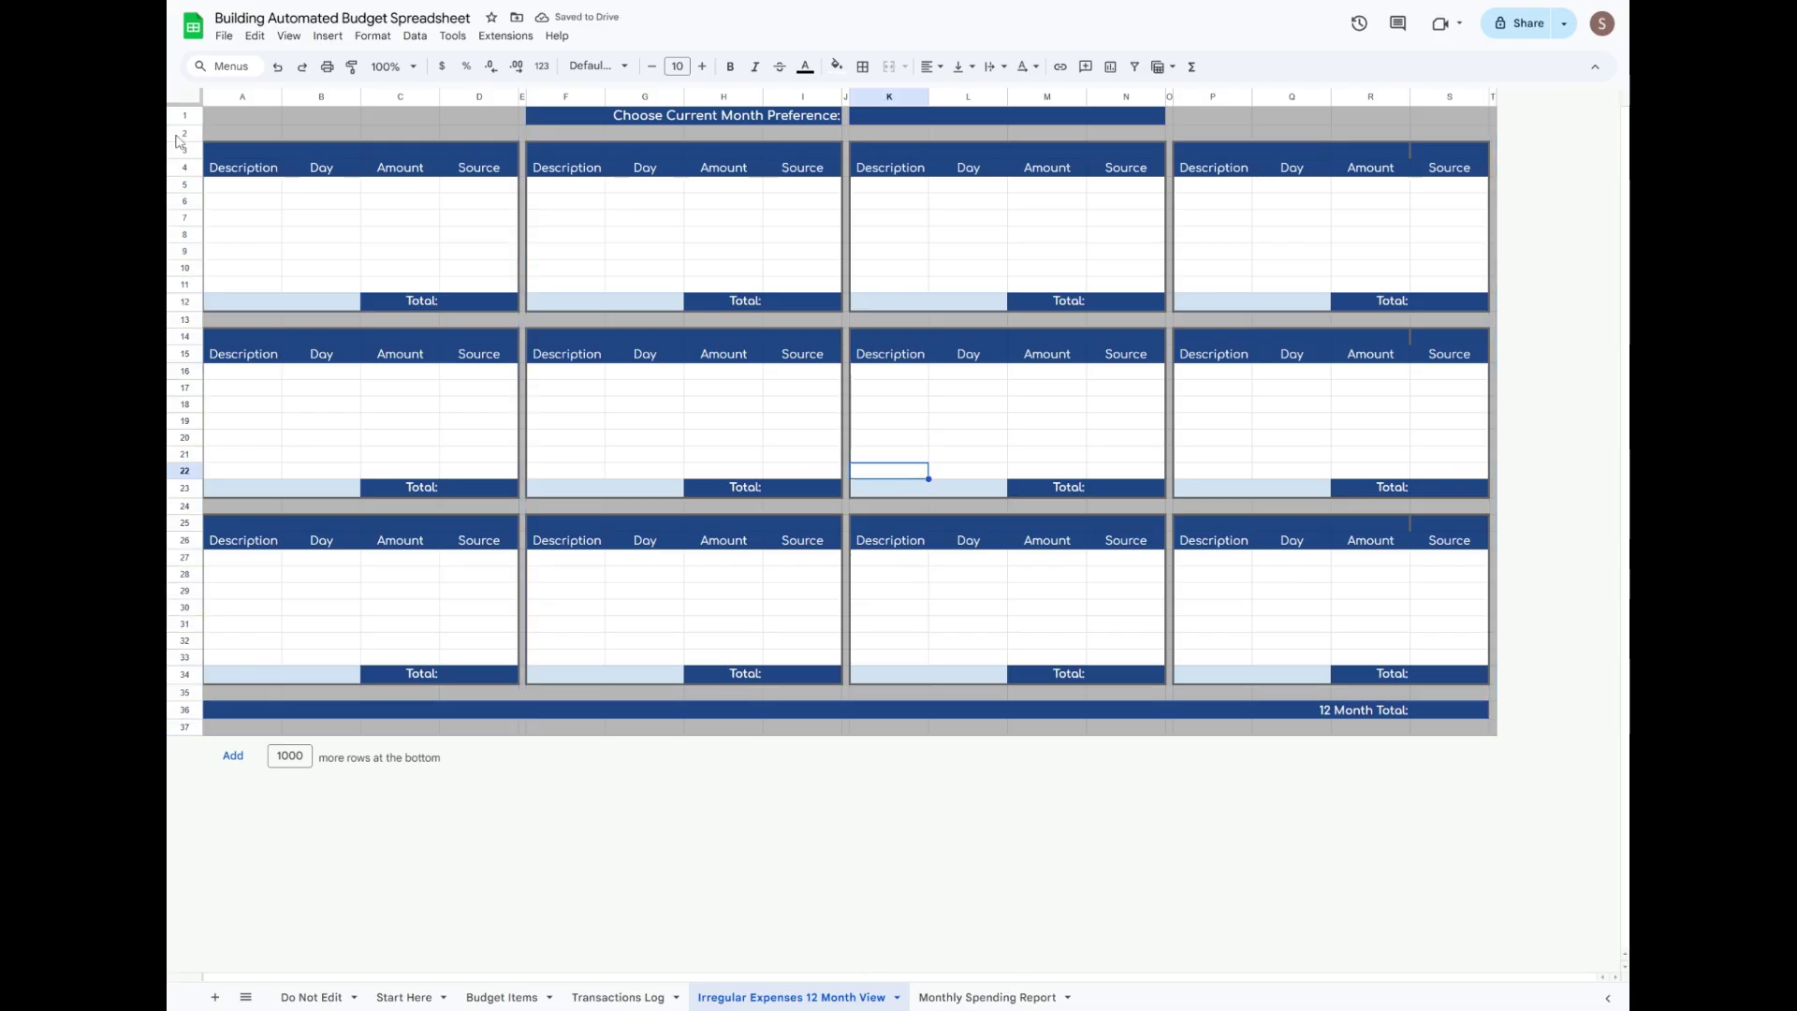
Resize the grey spacer rows 2, 13, 24, 35 and 37 to a height of 10 pixels.
left_click(185, 133)
left_click(184, 319, "ctrl")
left_click(184, 505, "ctrl")
left_click(185, 692, "ctrl")
left_click(187, 728, "ctrl")
right_click(187, 728)
left_click(252, 933)
type("10")
left_click(896, 577)
left_click(896, 577)
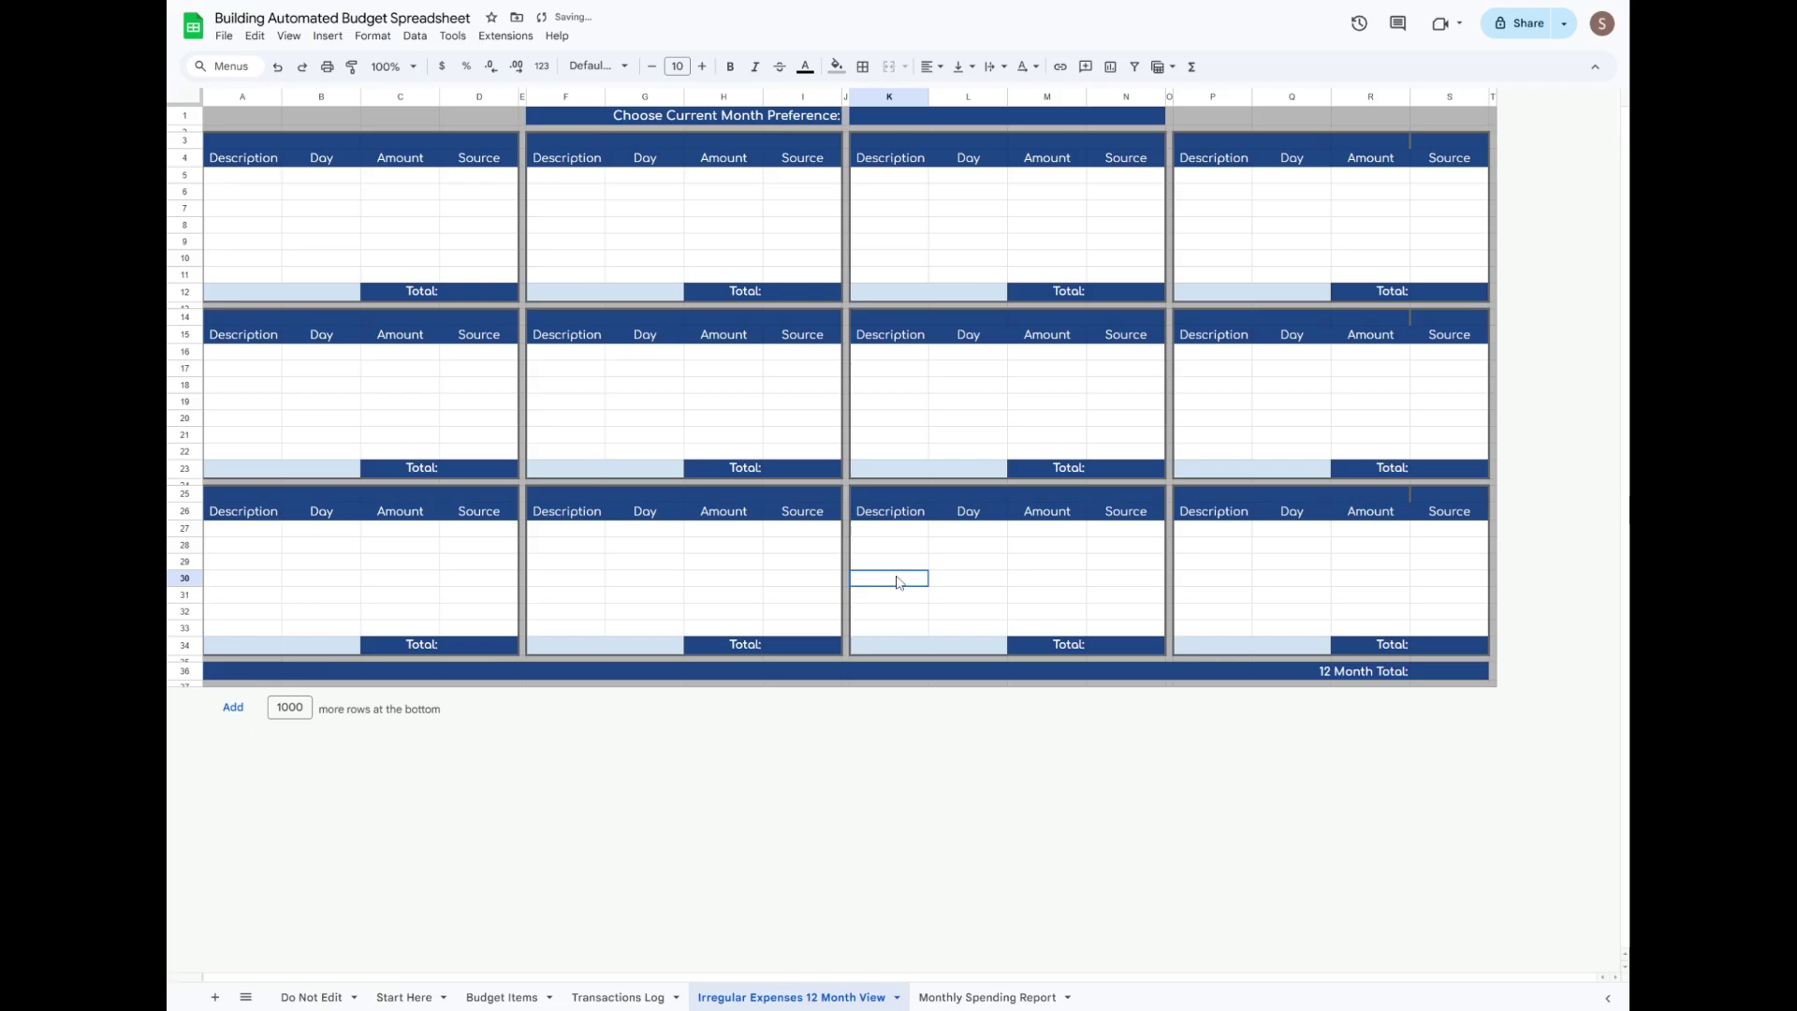
left_click(309, 118)
left_click(288, 35)
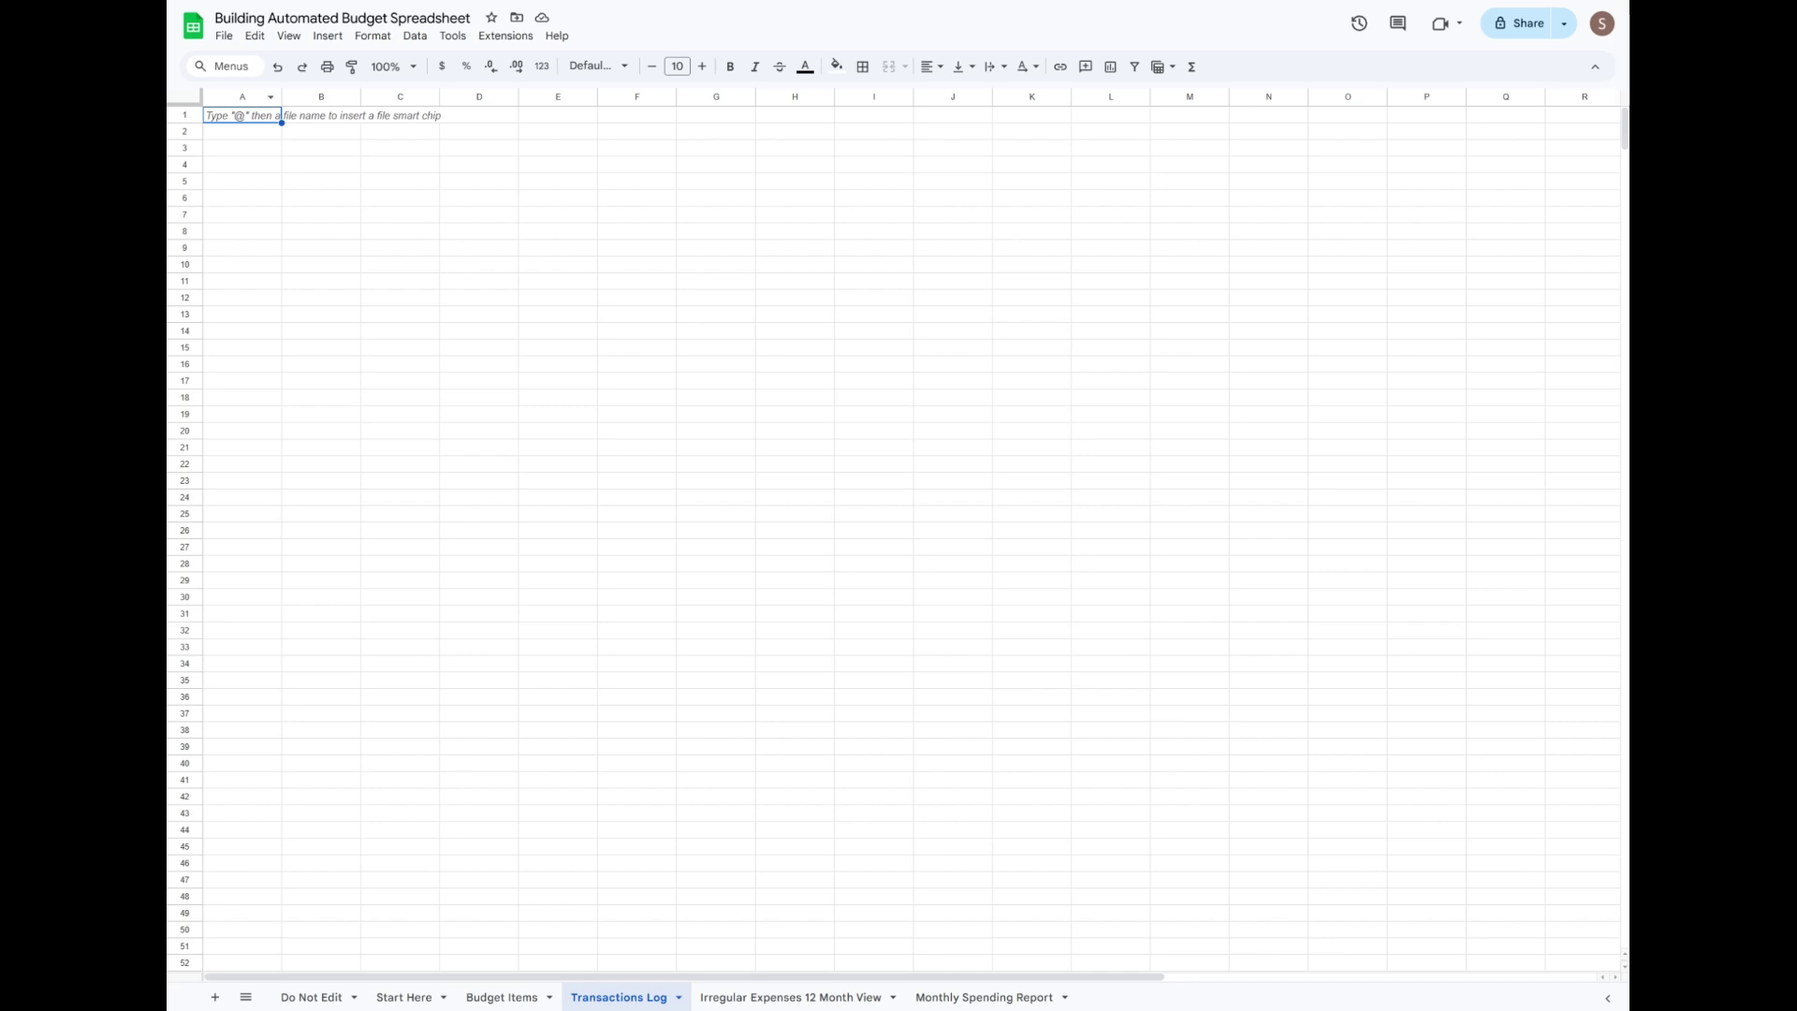
Hide column A on the Transactions Log sheet.
left_click(239, 95)
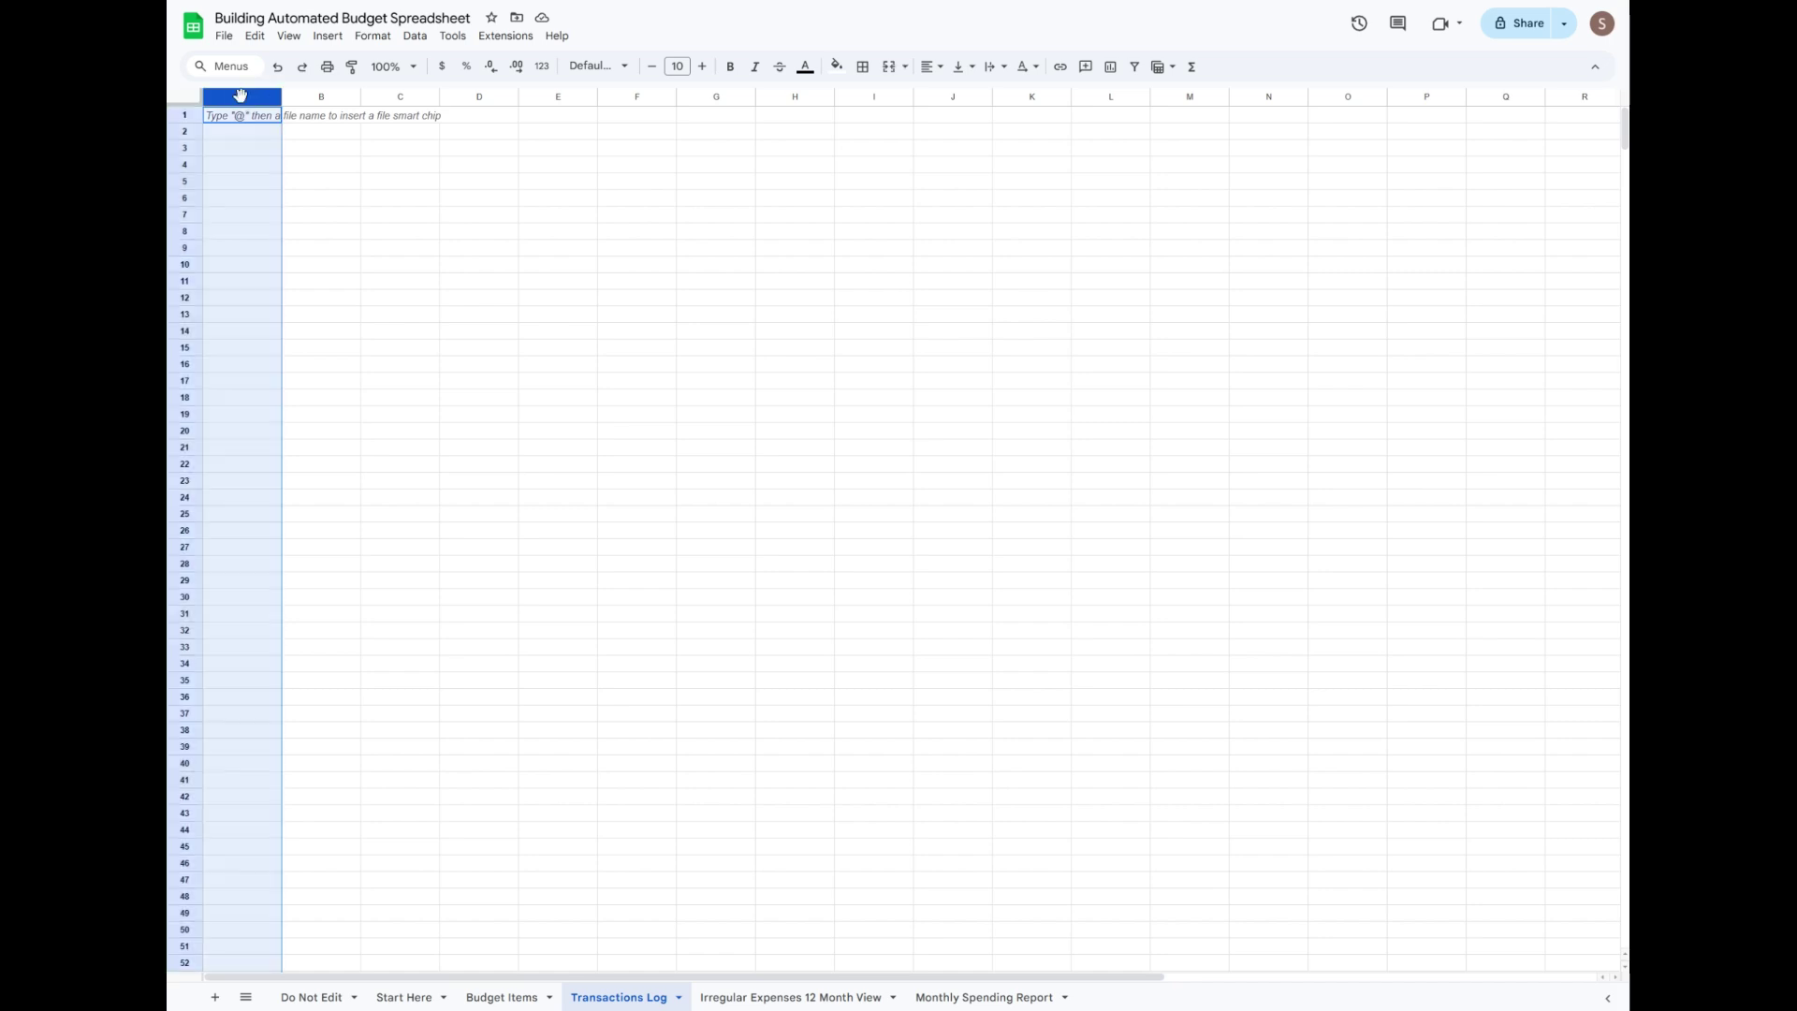
right_click(239, 95)
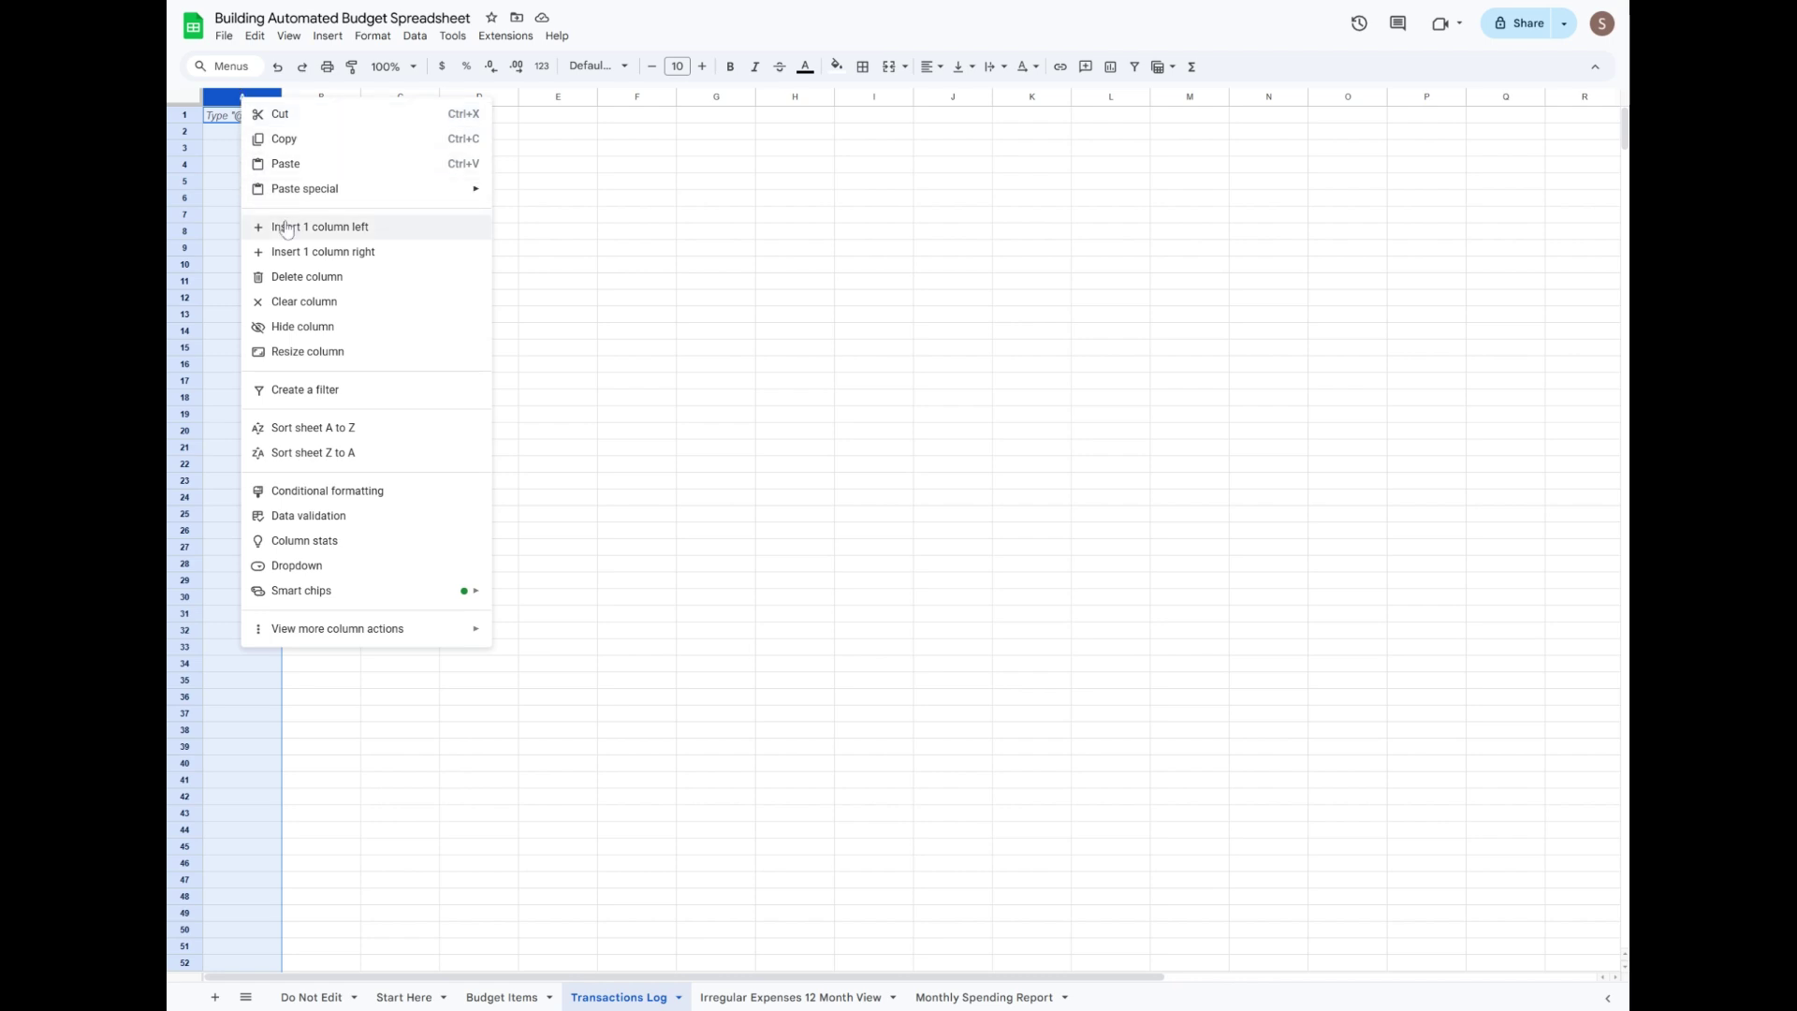
left_click(309, 328)
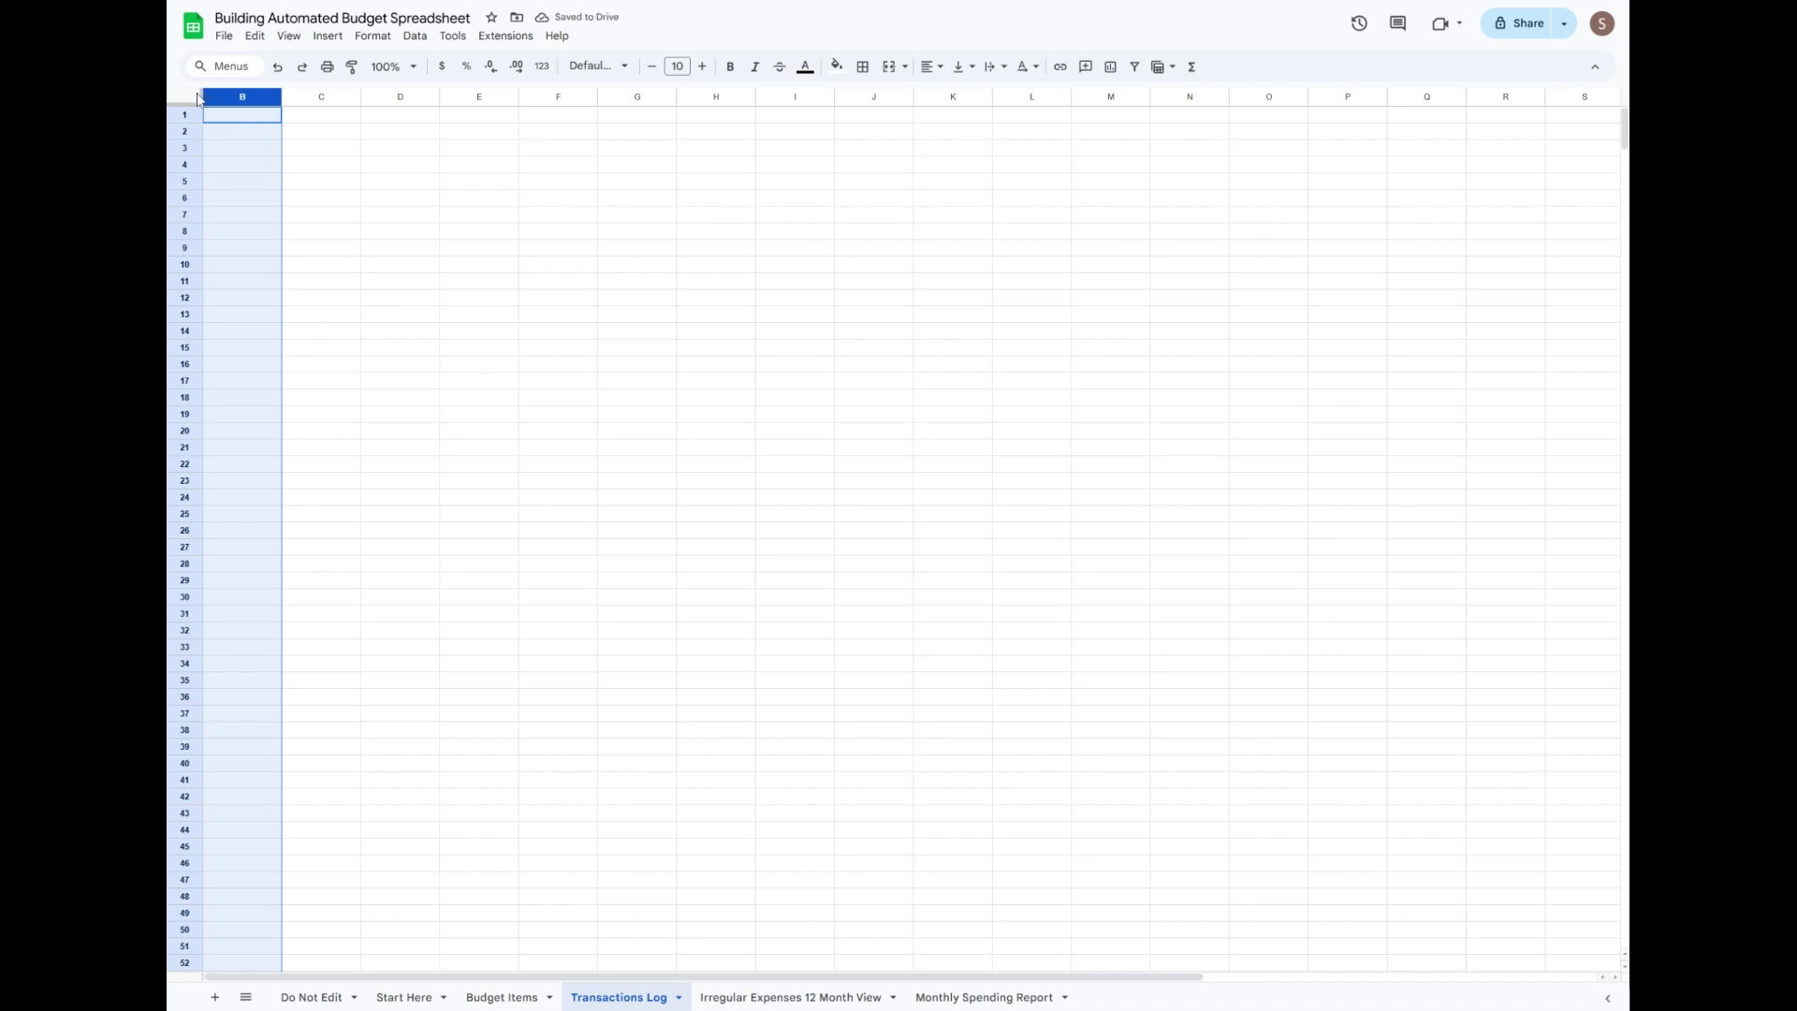
Merge B1:N1 and enter the title "Transaction Log and Account Balances".
left_click_drag(251, 127, 1207, 117)
left_click(889, 66)
type("Transaction Lo")
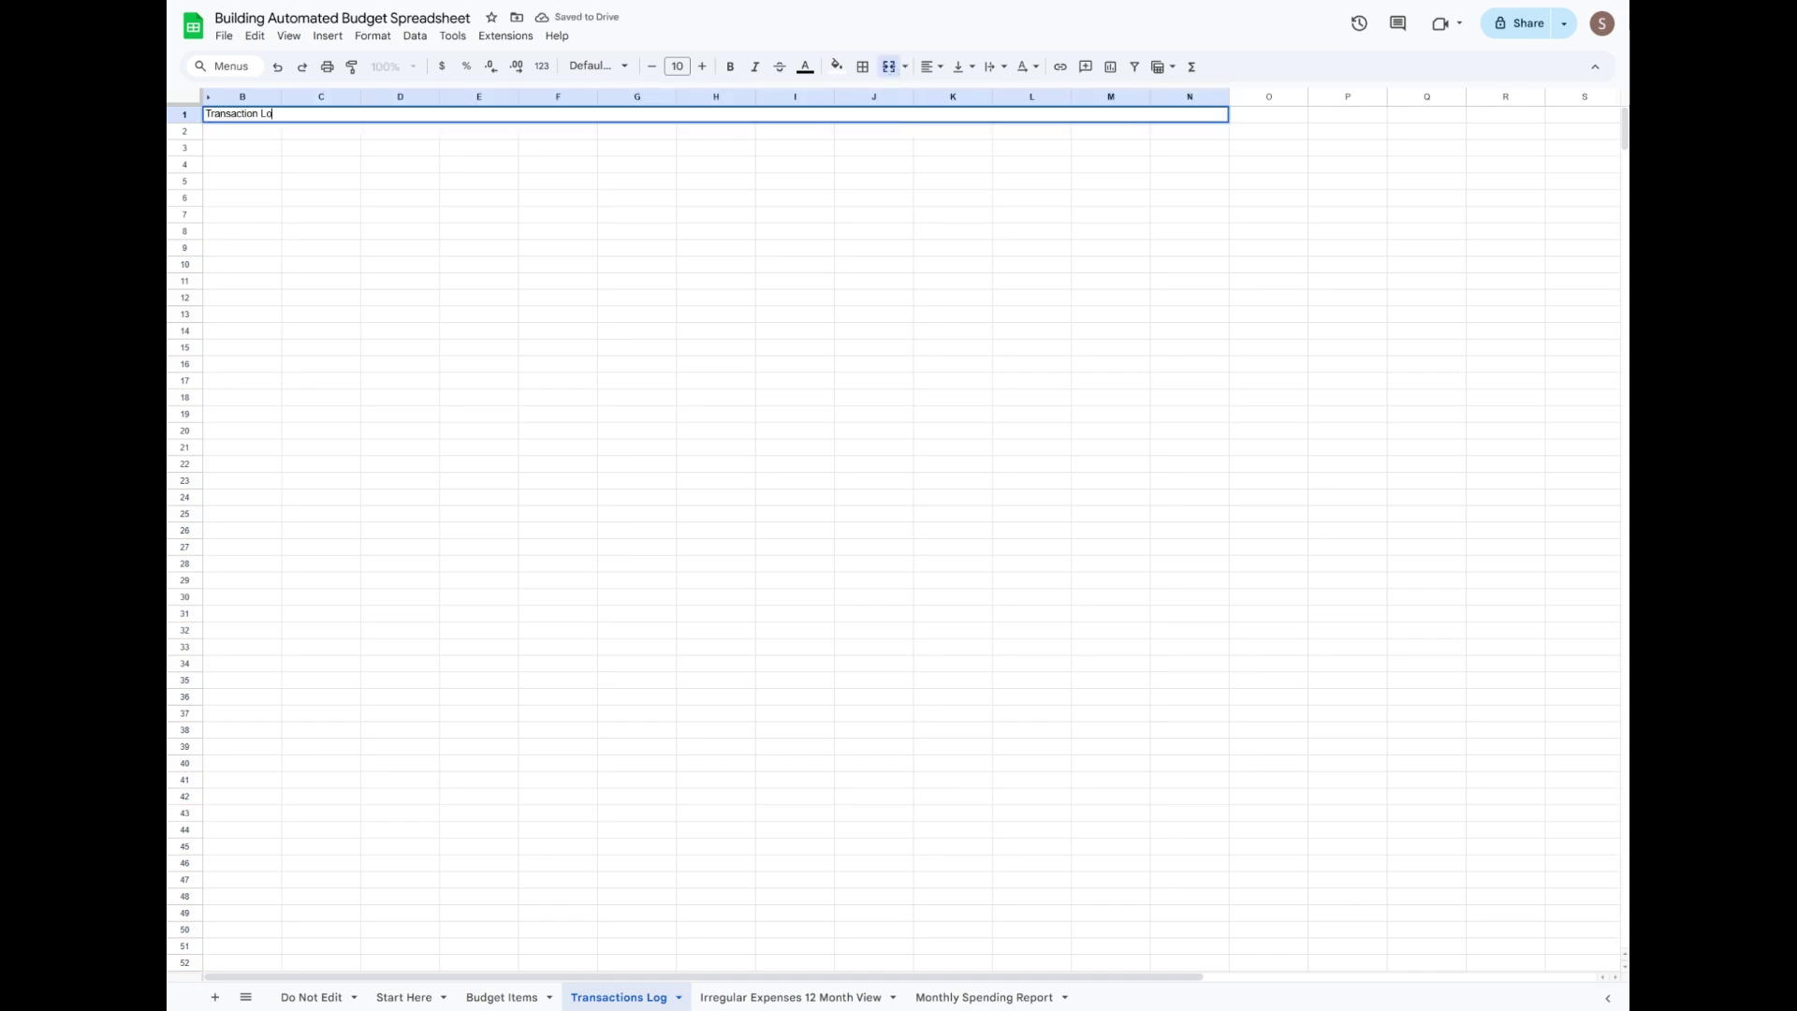
type("g and Account Balances")
key("Return")
Format the title in row 1 with a dark blue fill and centred white Comfortaa text.
left_click(624, 117)
left_click(838, 68)
left_click(945, 242)
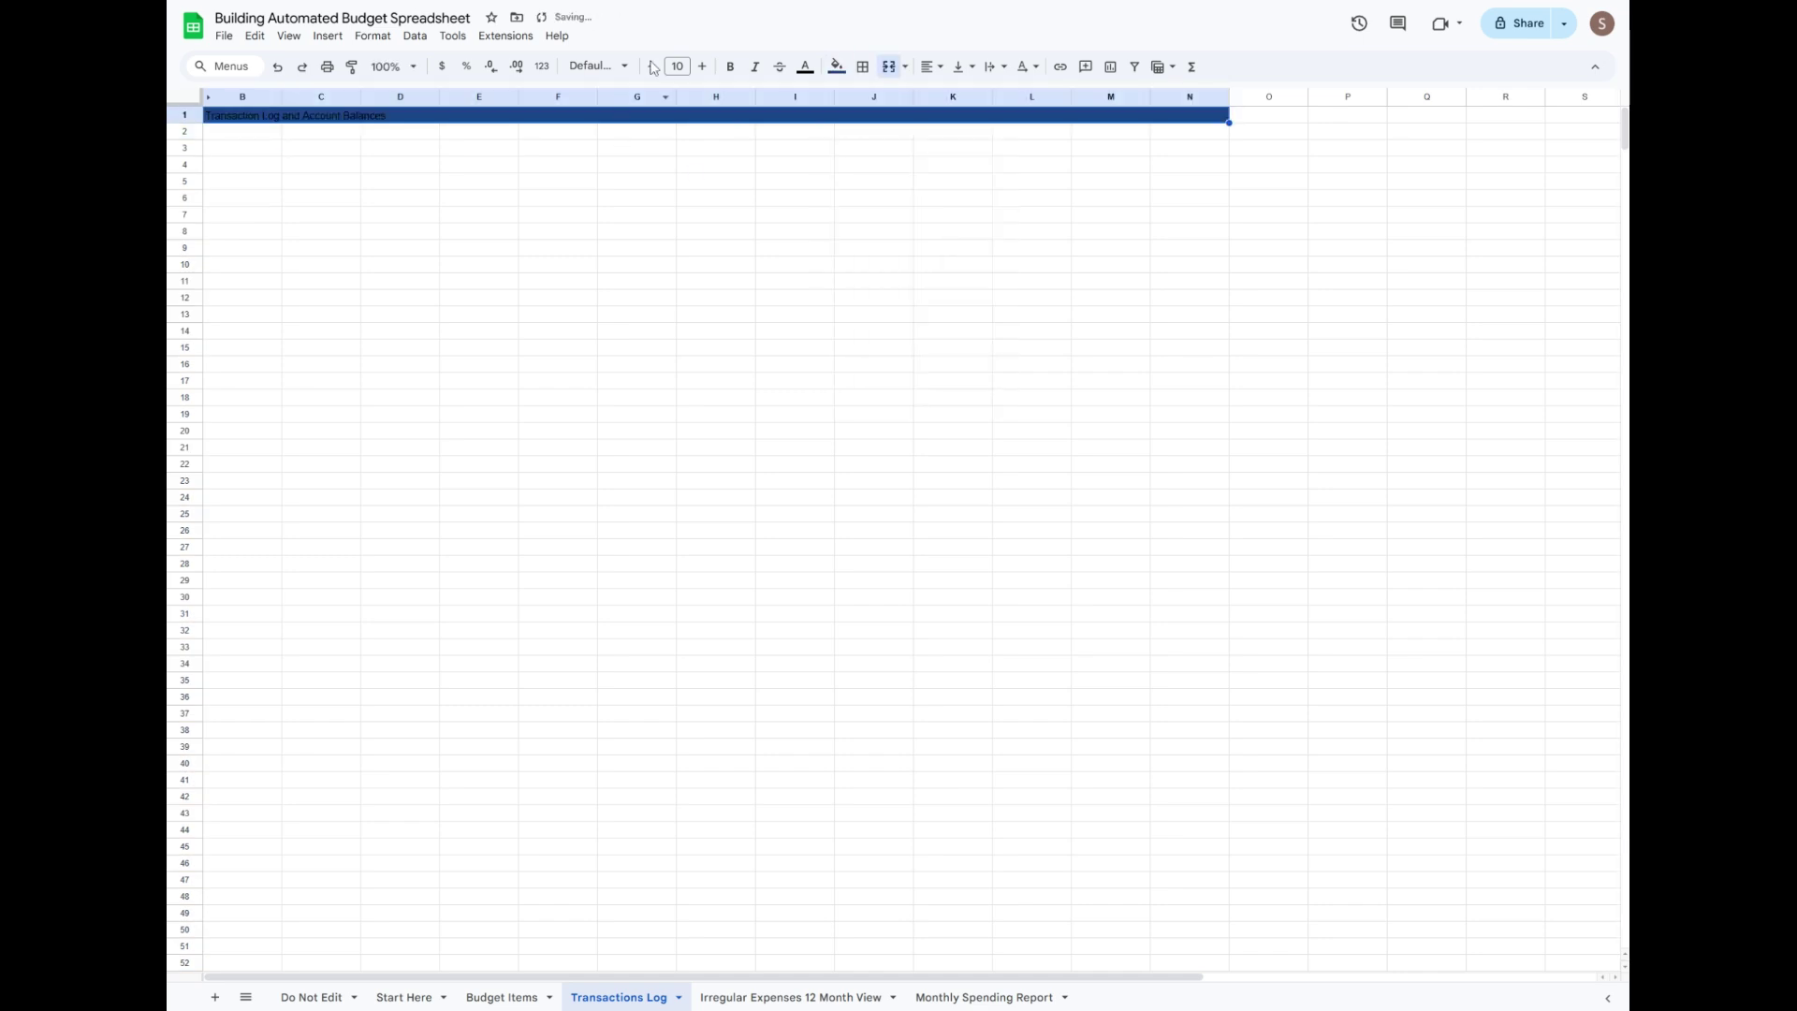
left_click(599, 66)
left_click(659, 191)
left_click(805, 67)
left_click(963, 120)
left_click(930, 67)
left_click(956, 96)
Enlarge the font size of the sheet title in row 1.
left_click(703, 67)
left_click(702, 67)
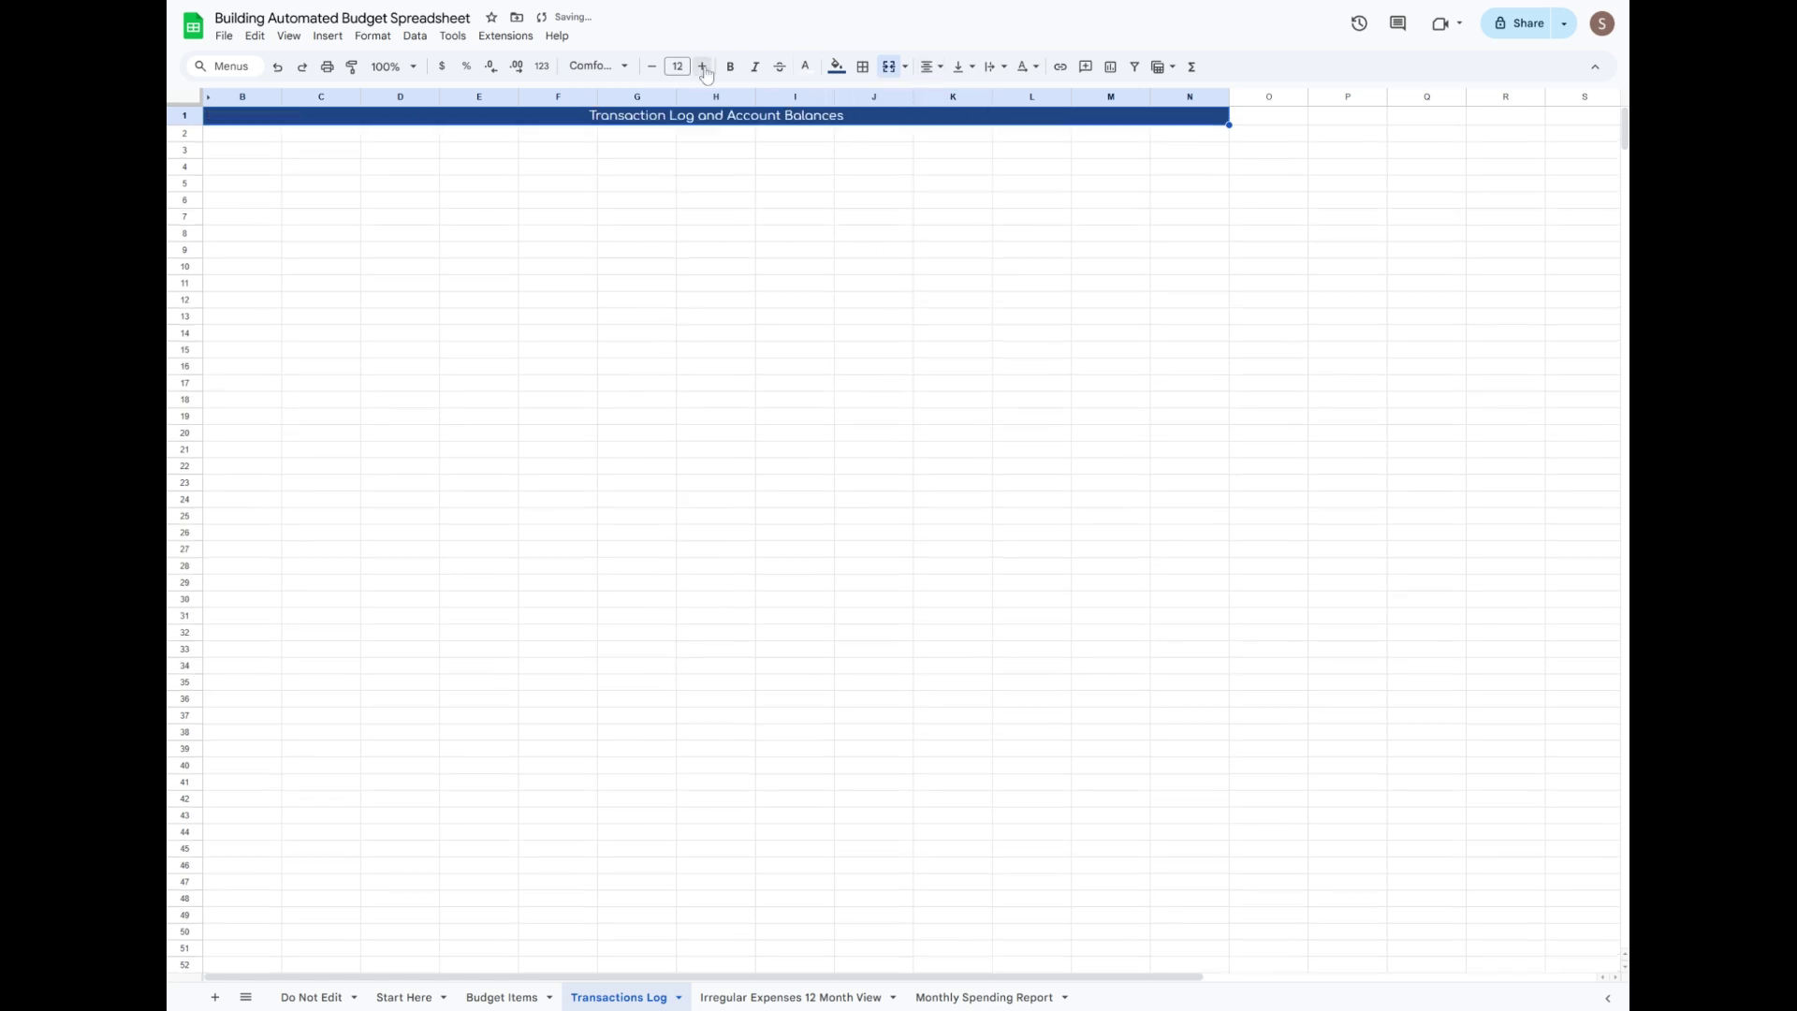
left_click(703, 68)
left_click(703, 69)
left_click(703, 68)
Delete the unused columns after column N.
left_click_drag(1268, 97, 1602, 98)
right_click(1276, 211)
left_click(1359, 389)
left_click(1160, 331)
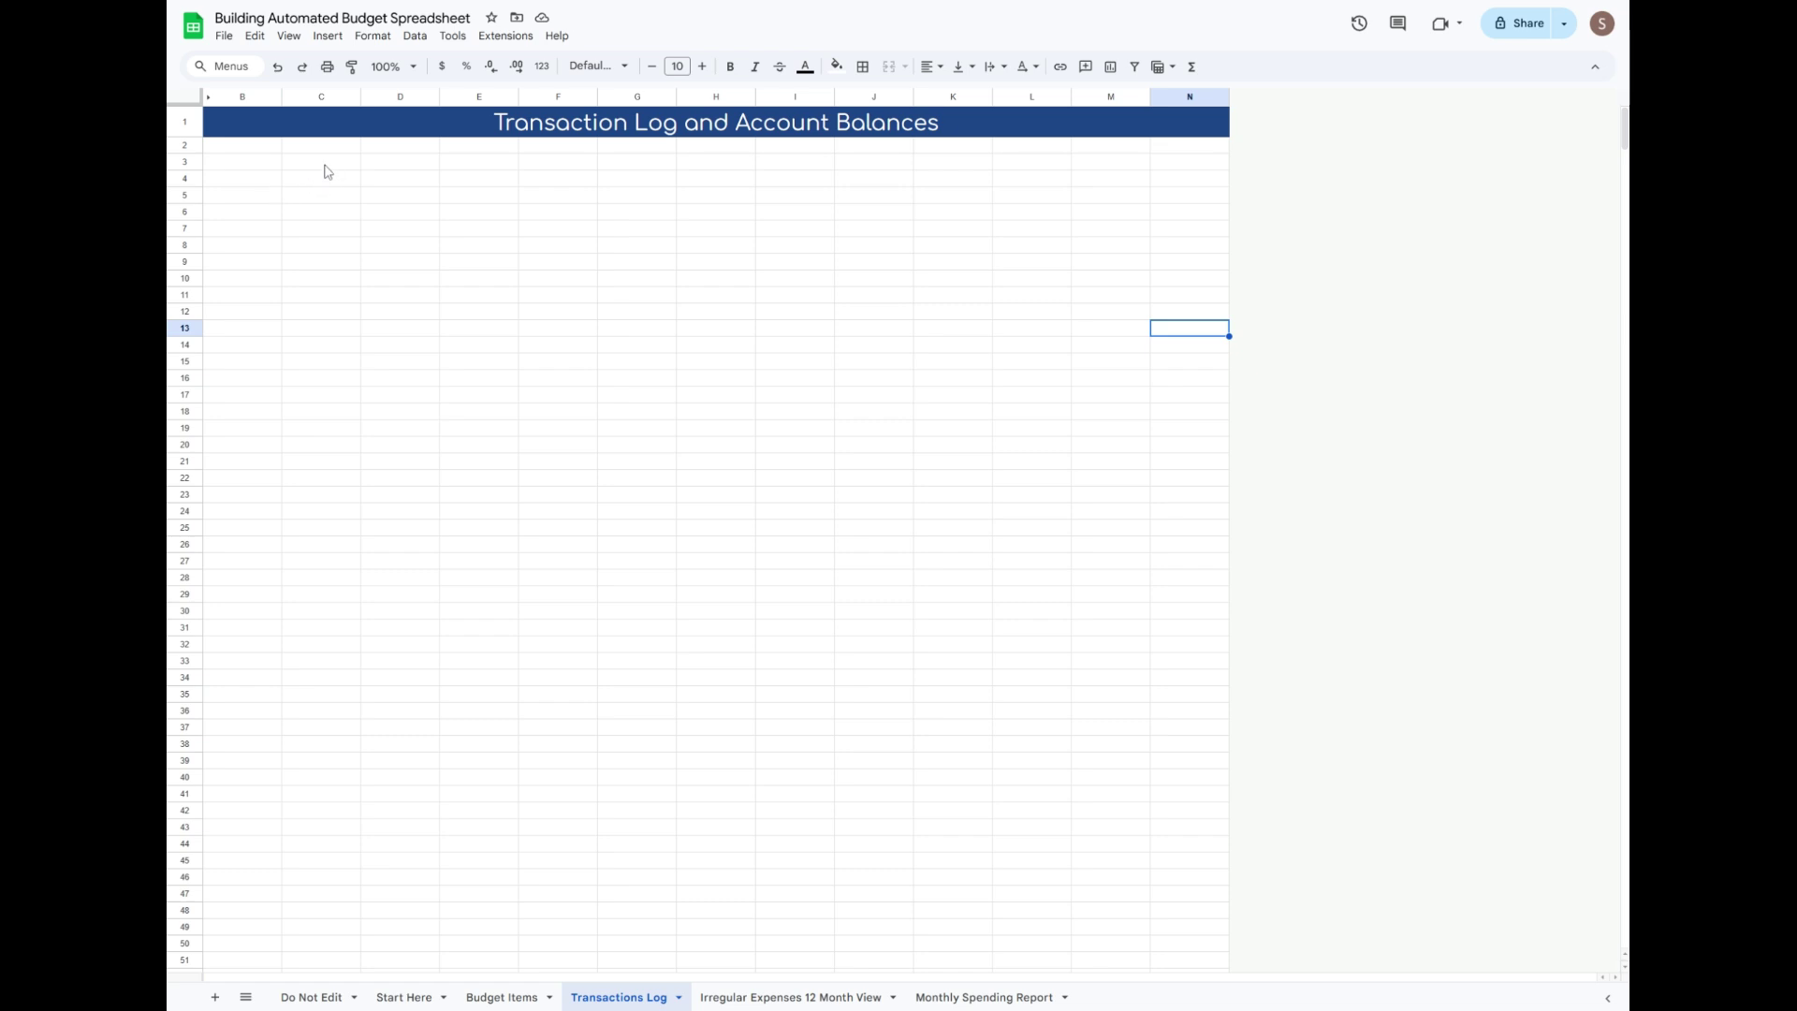
Fill C3:N4 with dark blue as a summary band below the title.
left_click_drag(321, 165, 1207, 184)
left_click(837, 65)
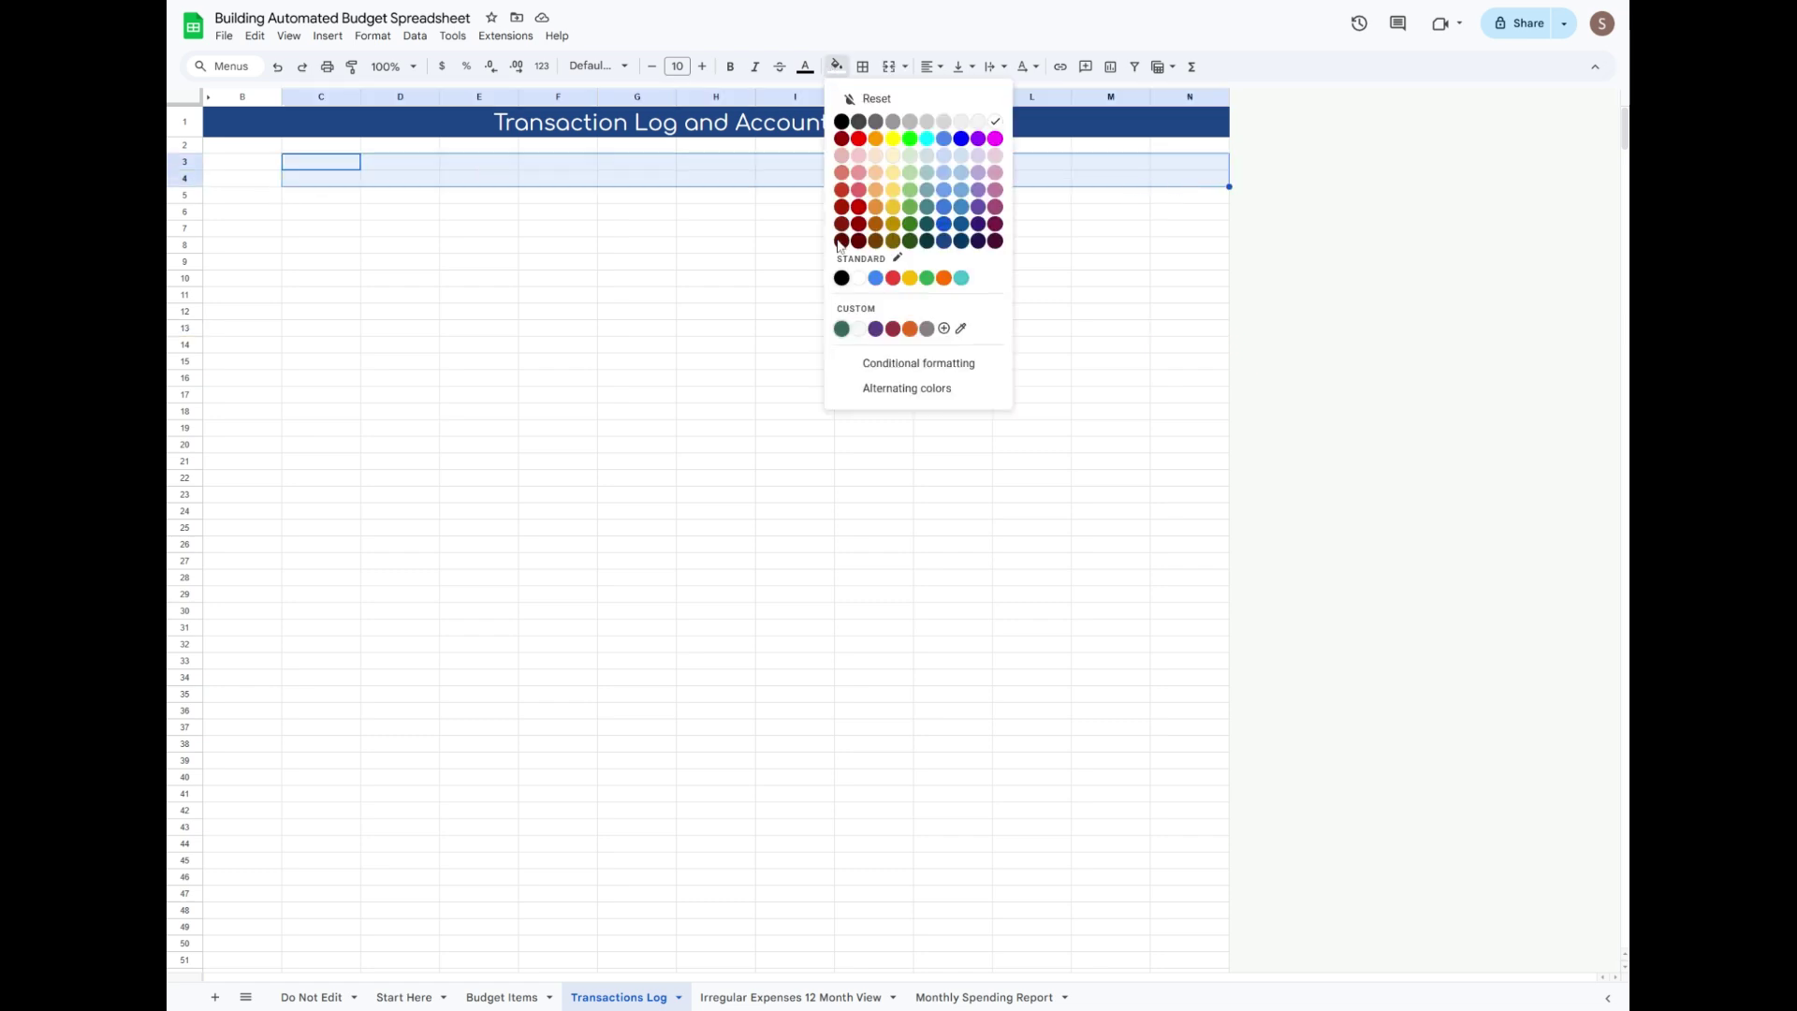
left_click(945, 243)
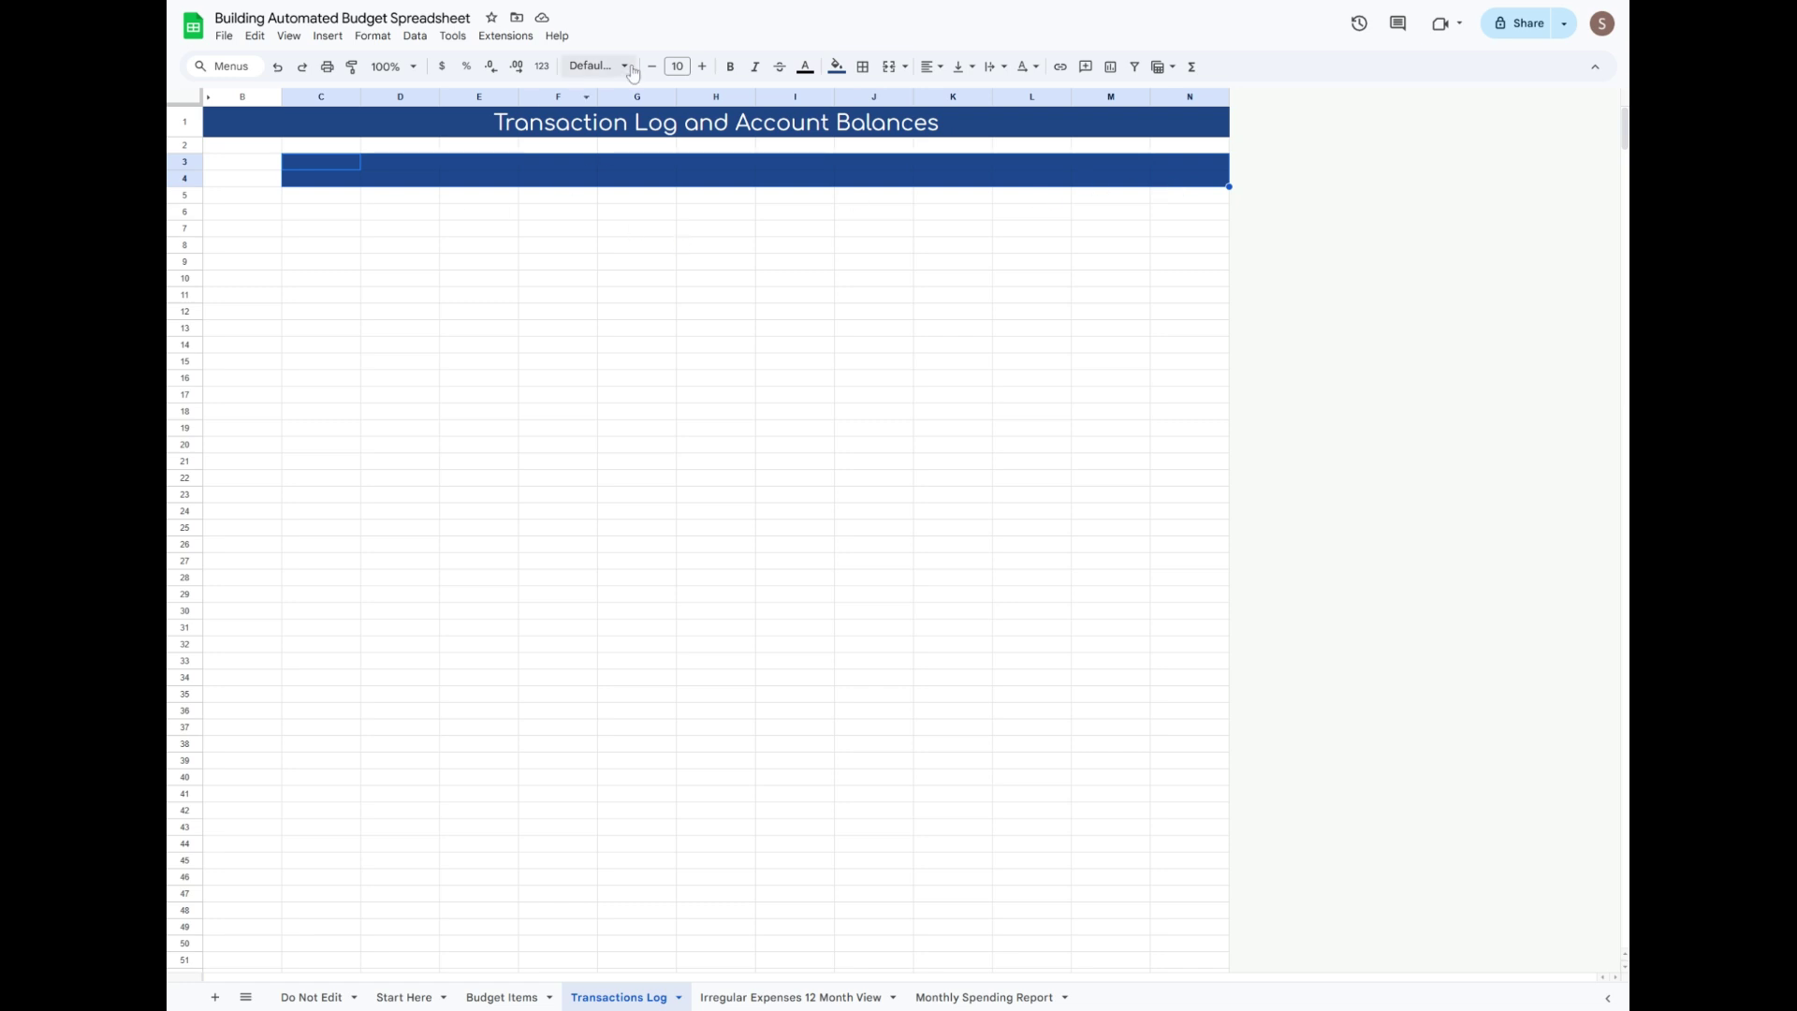
Set the text of C3:N4 to white Comfortaa, centred, at size 12.
left_click(599, 66)
left_click(621, 222)
left_click(806, 66)
left_click(963, 121)
left_click(930, 67)
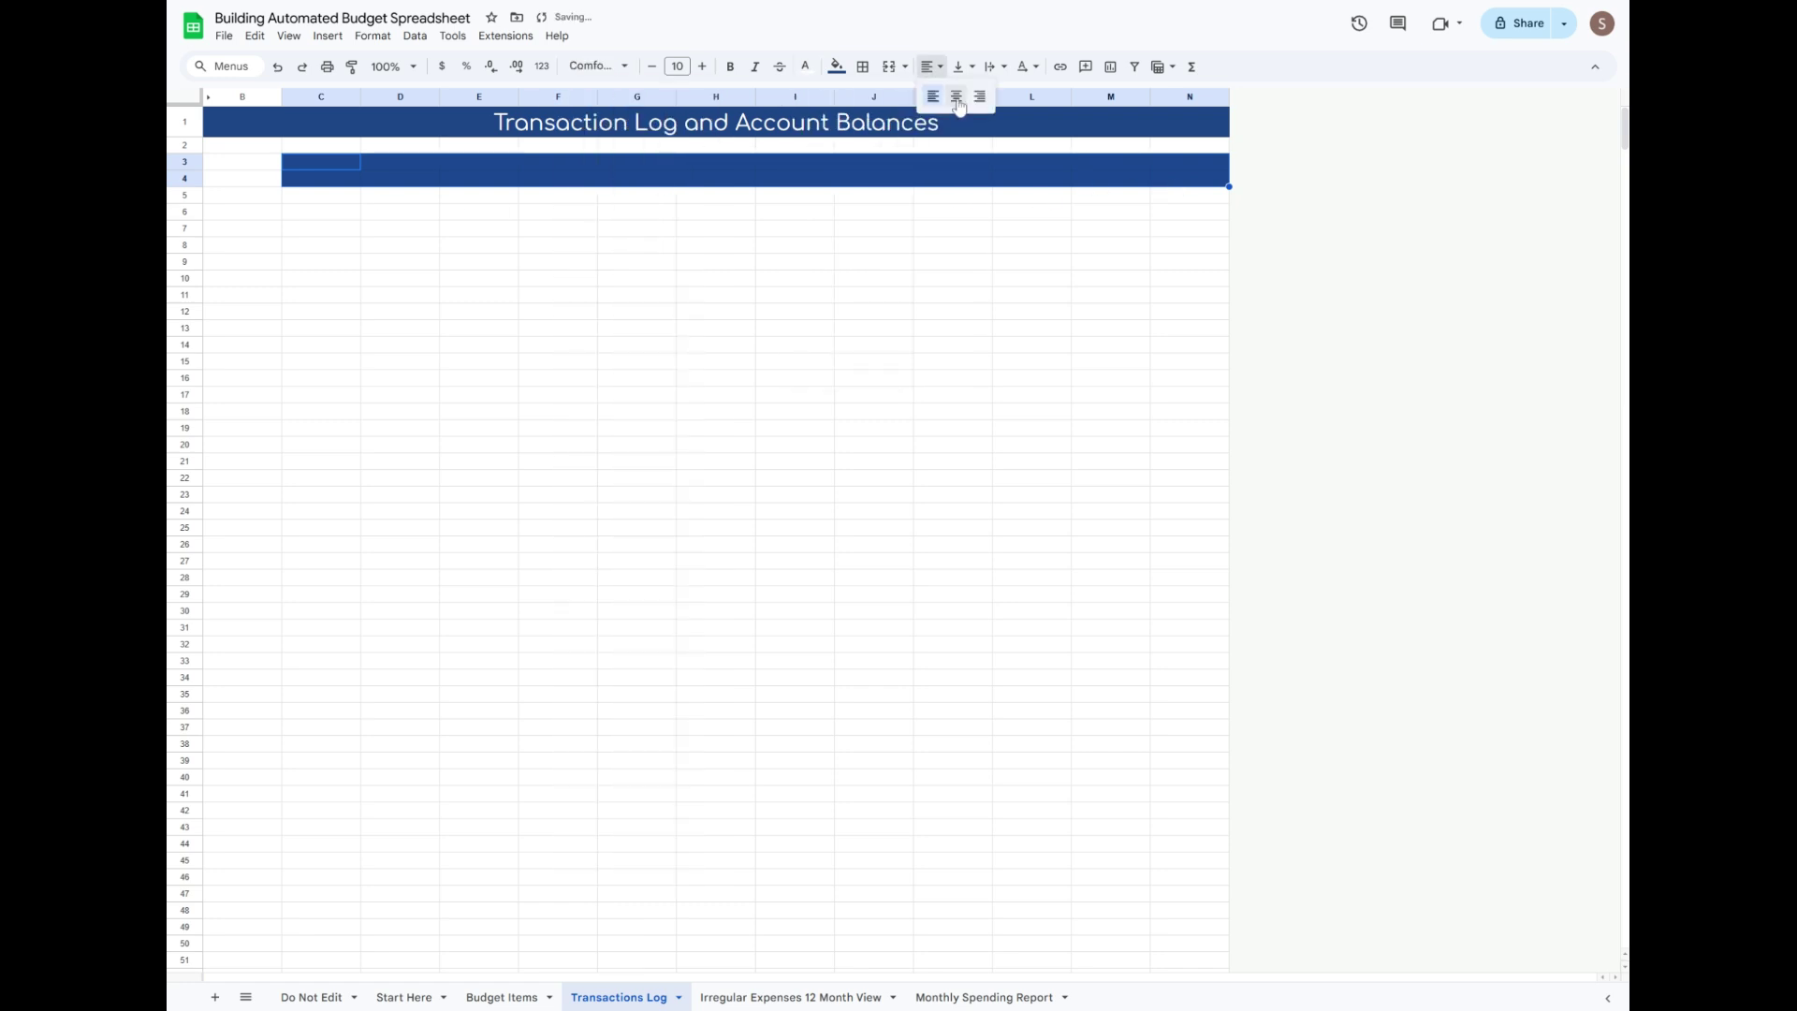
left_click(956, 97)
left_click(701, 67)
left_click(702, 66)
left_click(338, 168)
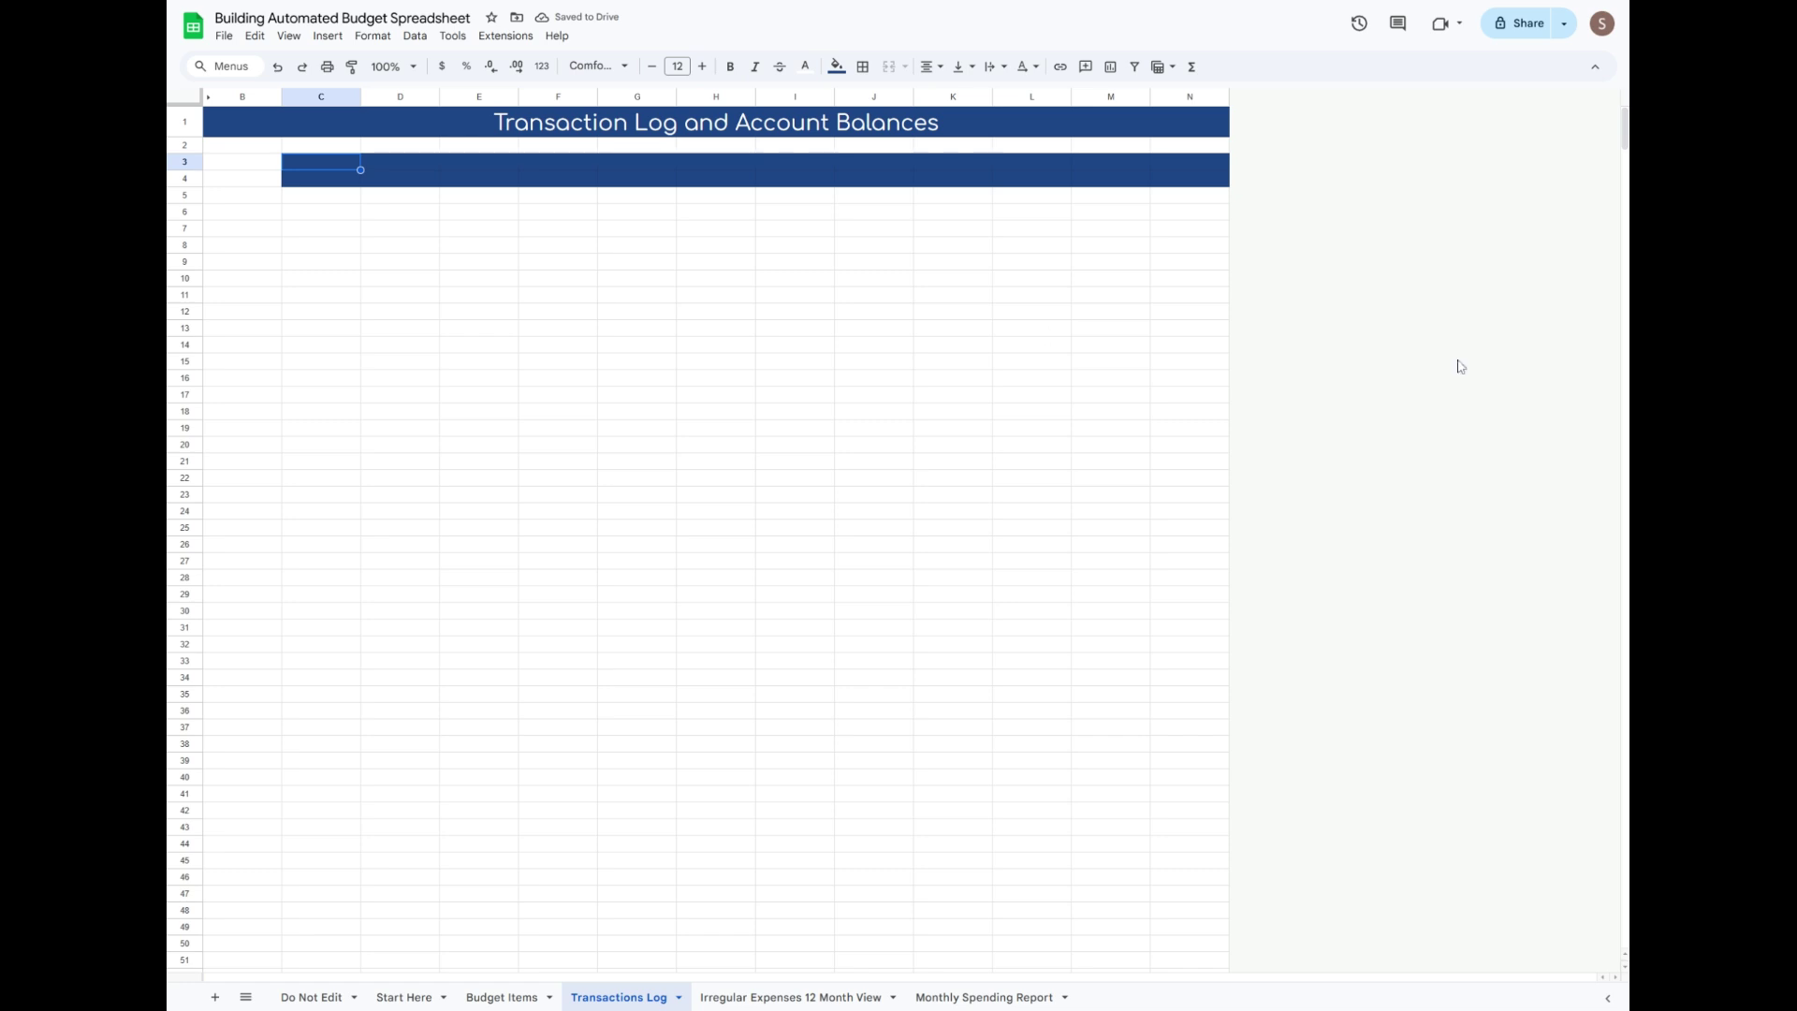
Merge C3:E3 and enter the heading "Checking Minus Credit Accounts".
left_click_drag(320, 171, 465, 165)
left_click(889, 67)
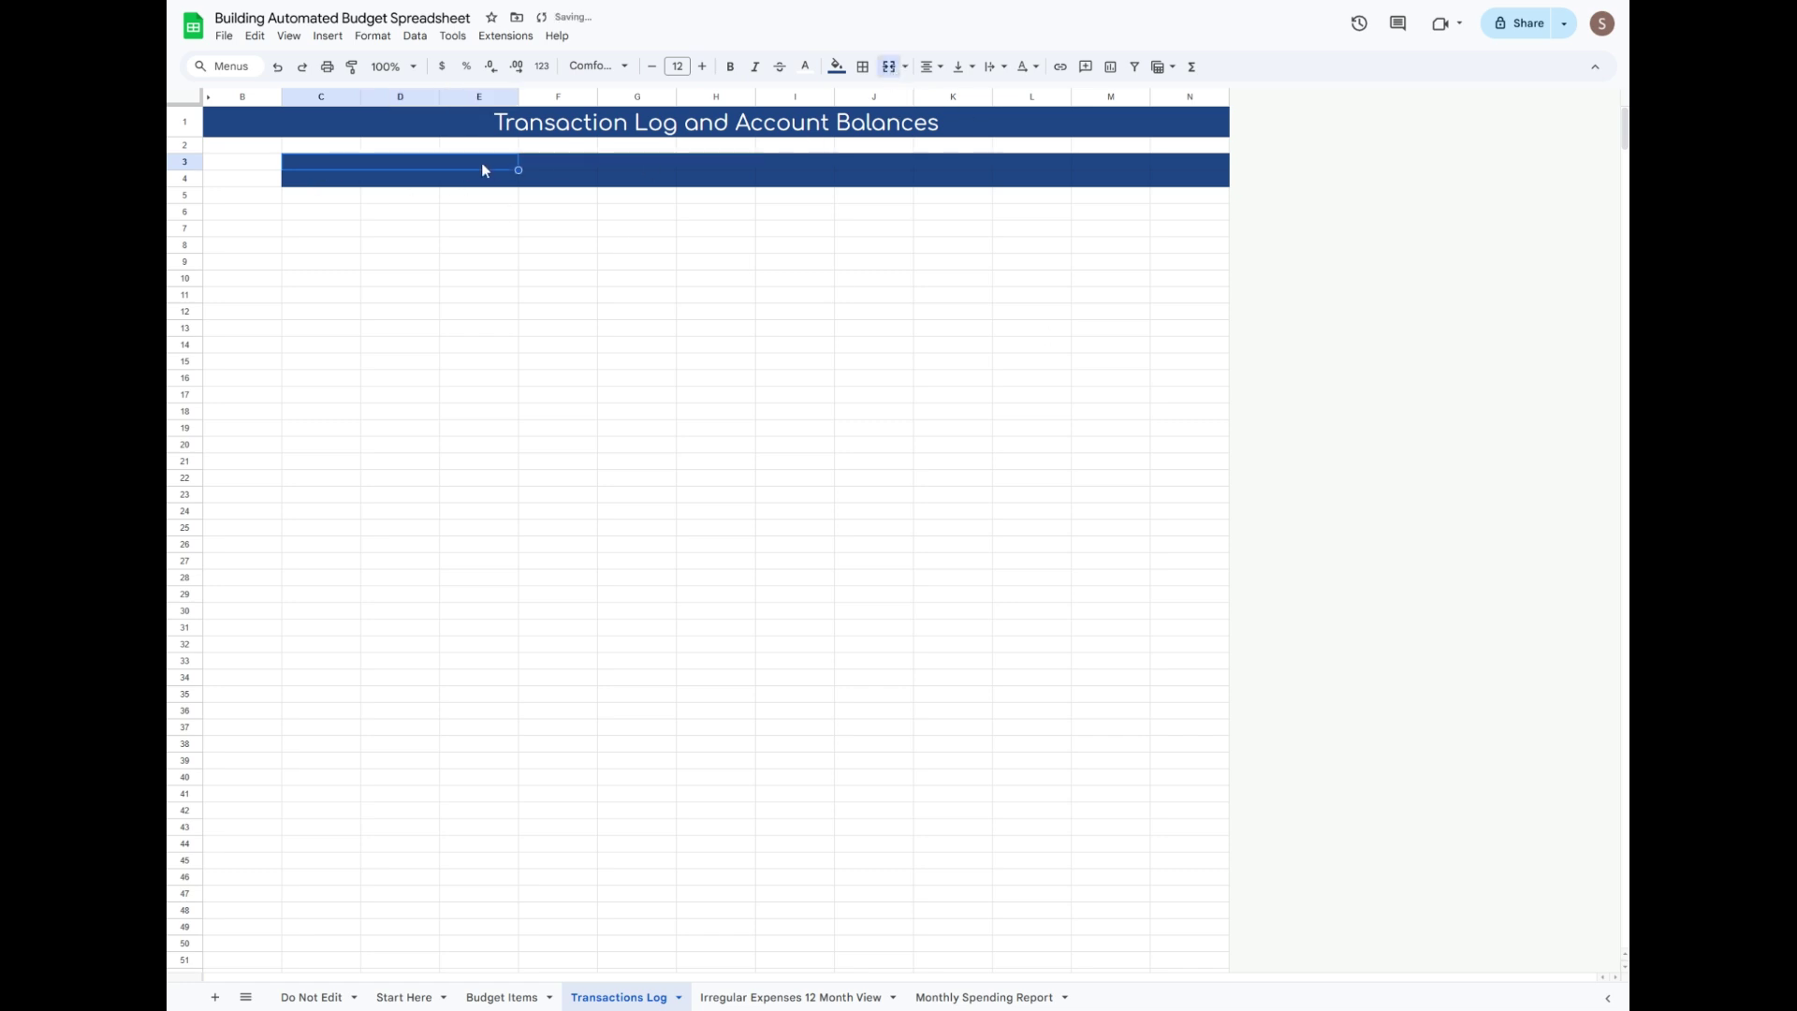
type("Checking Minus Cre")
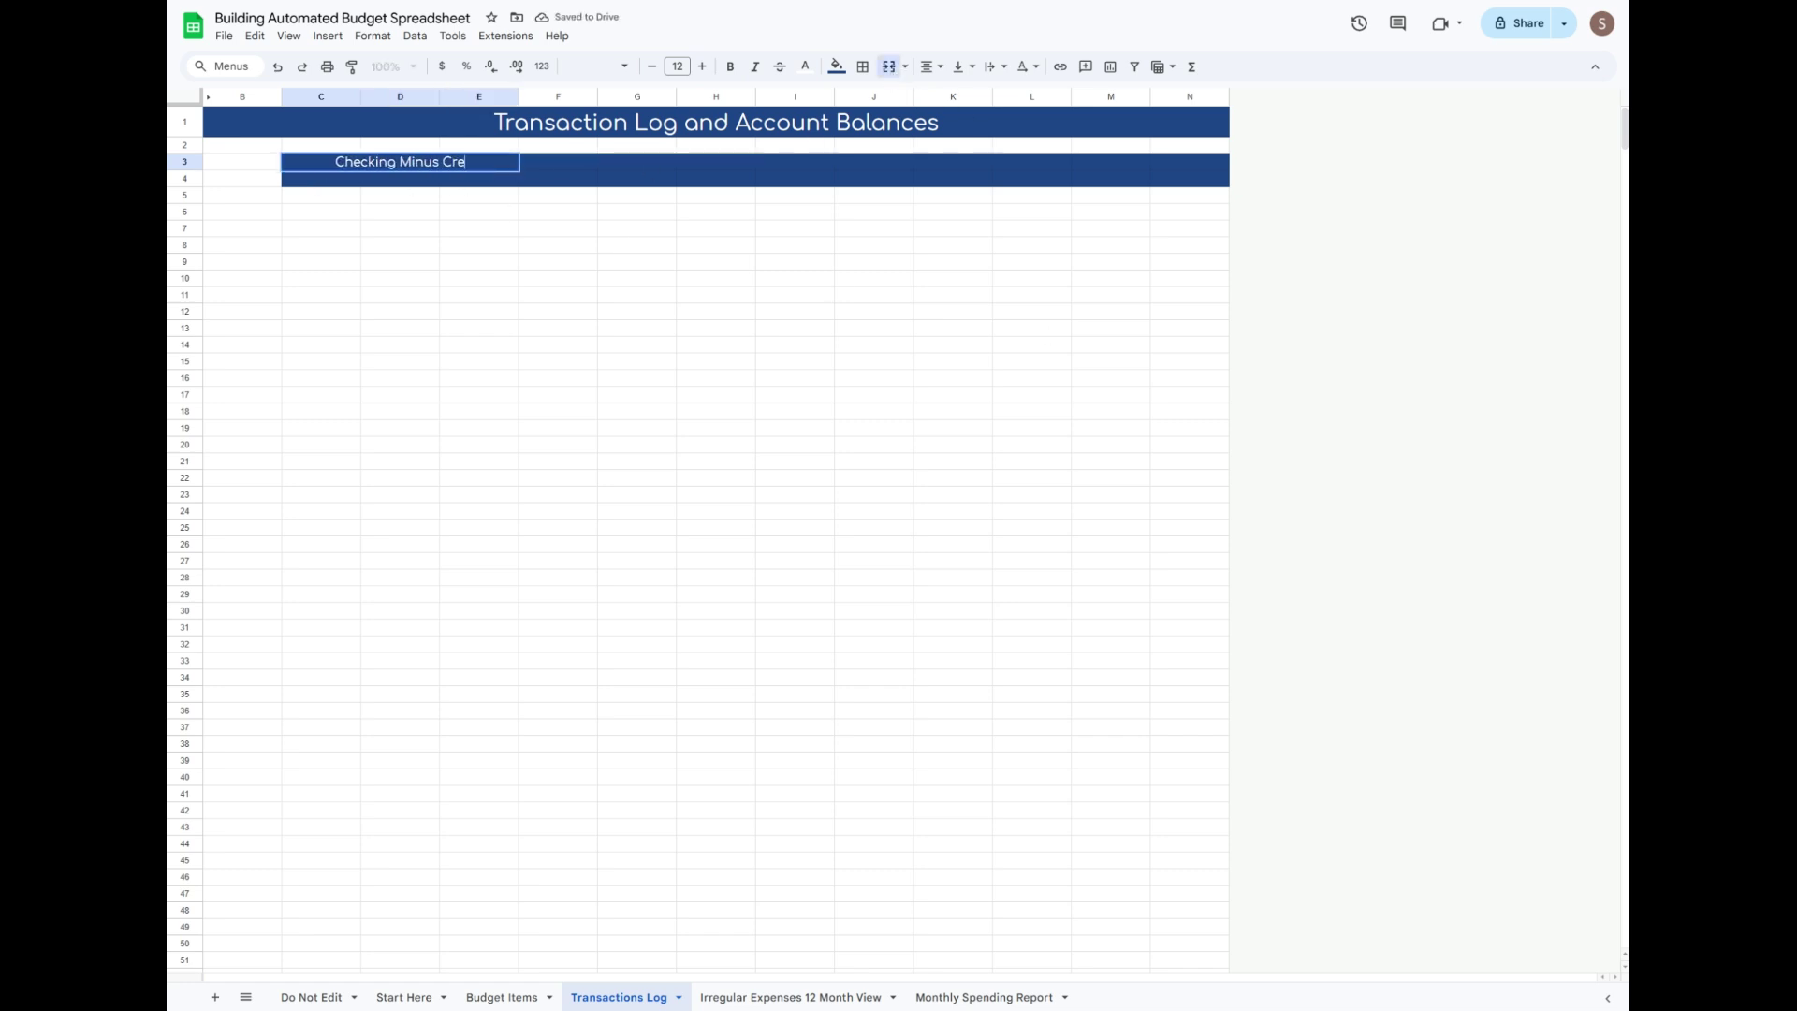
type("dit Accounts")
key("Return")
Merge G3:I3 and enter the heading "Total Net Worth".
left_click_drag(649, 159, 791, 163)
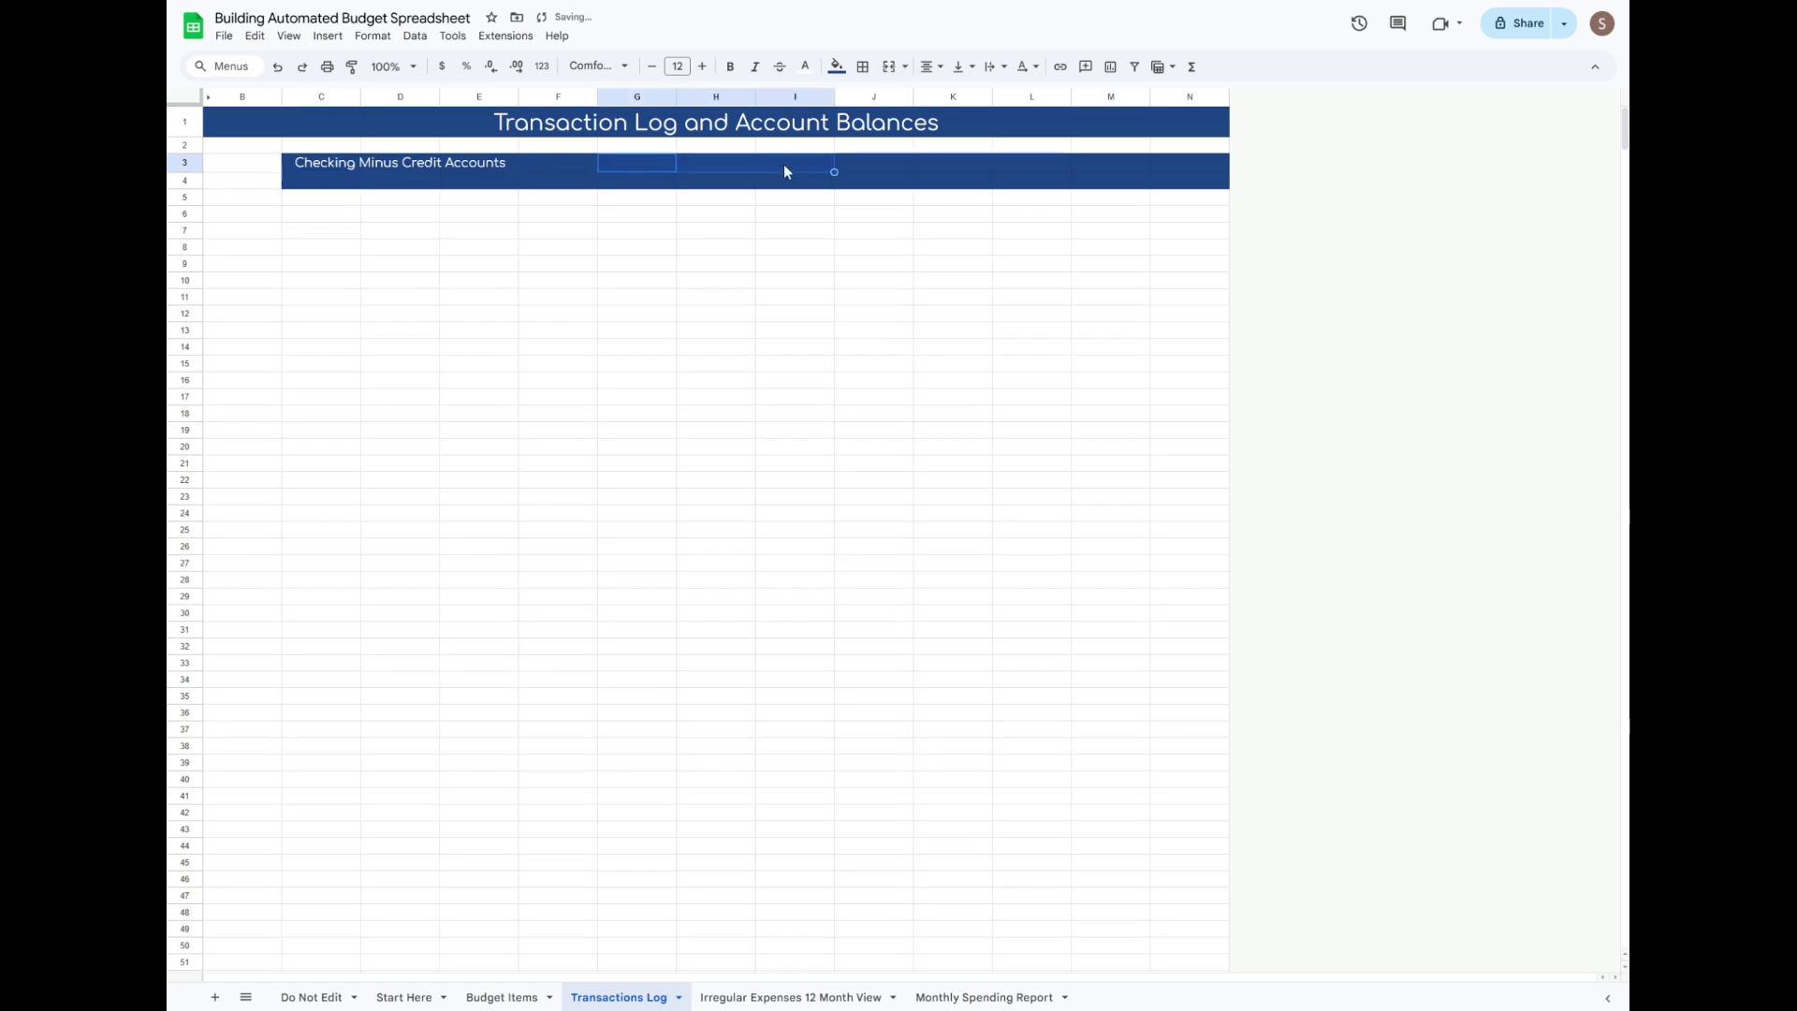
left_click(889, 66)
type("Total Net Worth")
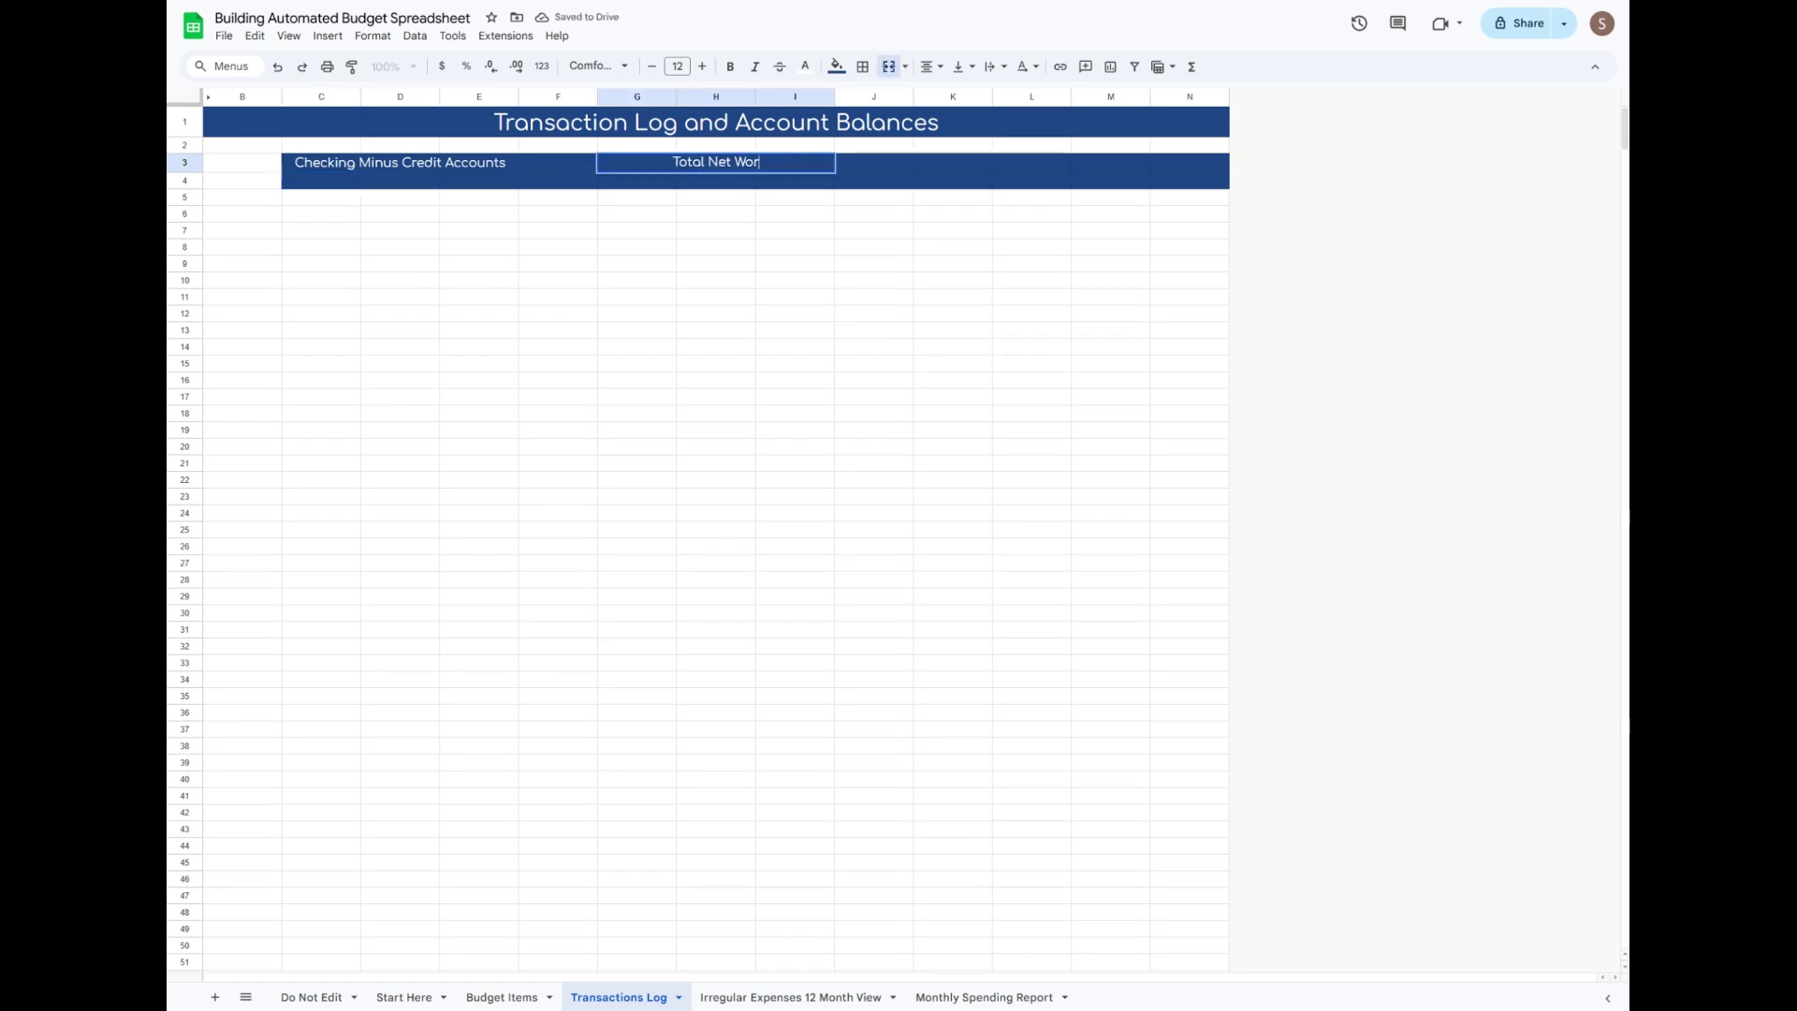
key("Return")
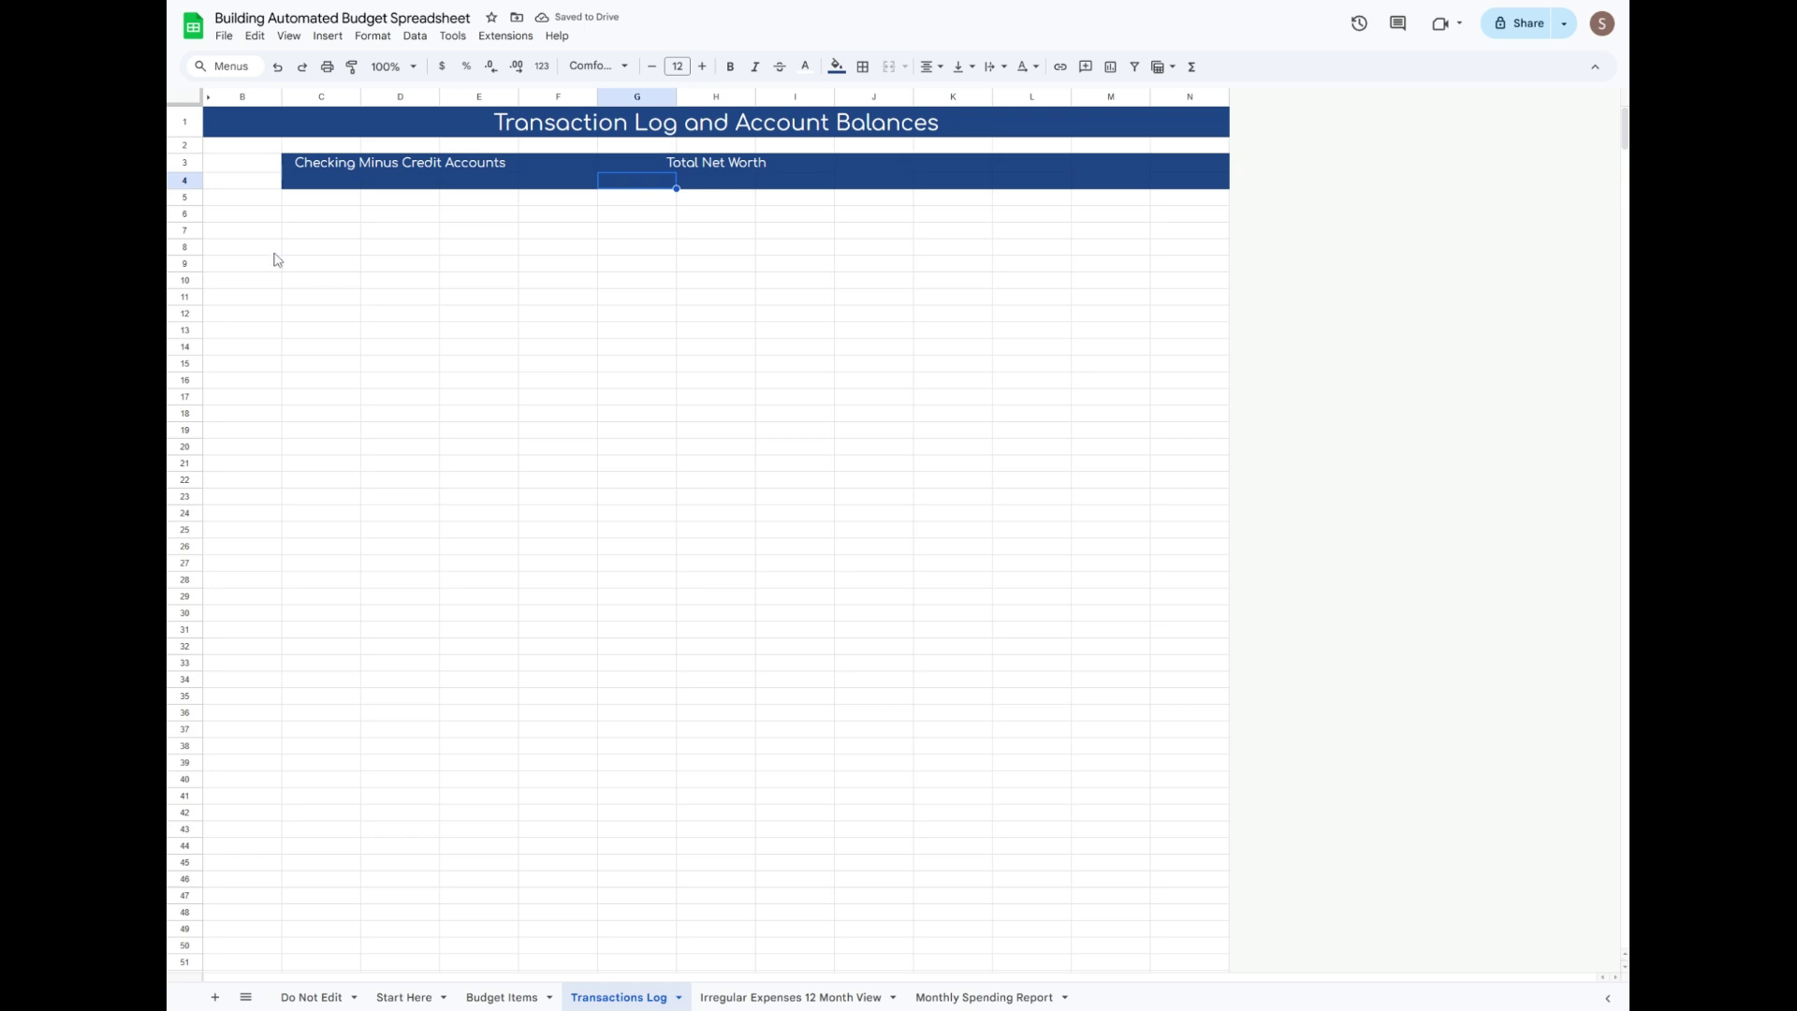
Fill B6:B7, B9:B10, B12:B13 and B15:B16 with dark blue as account label cells.
left_click_drag(241, 213, 242, 280)
left_click_drag(242, 313, 242, 330, "ctrl")
left_click_drag(242, 364, 241, 380, "ctrl")
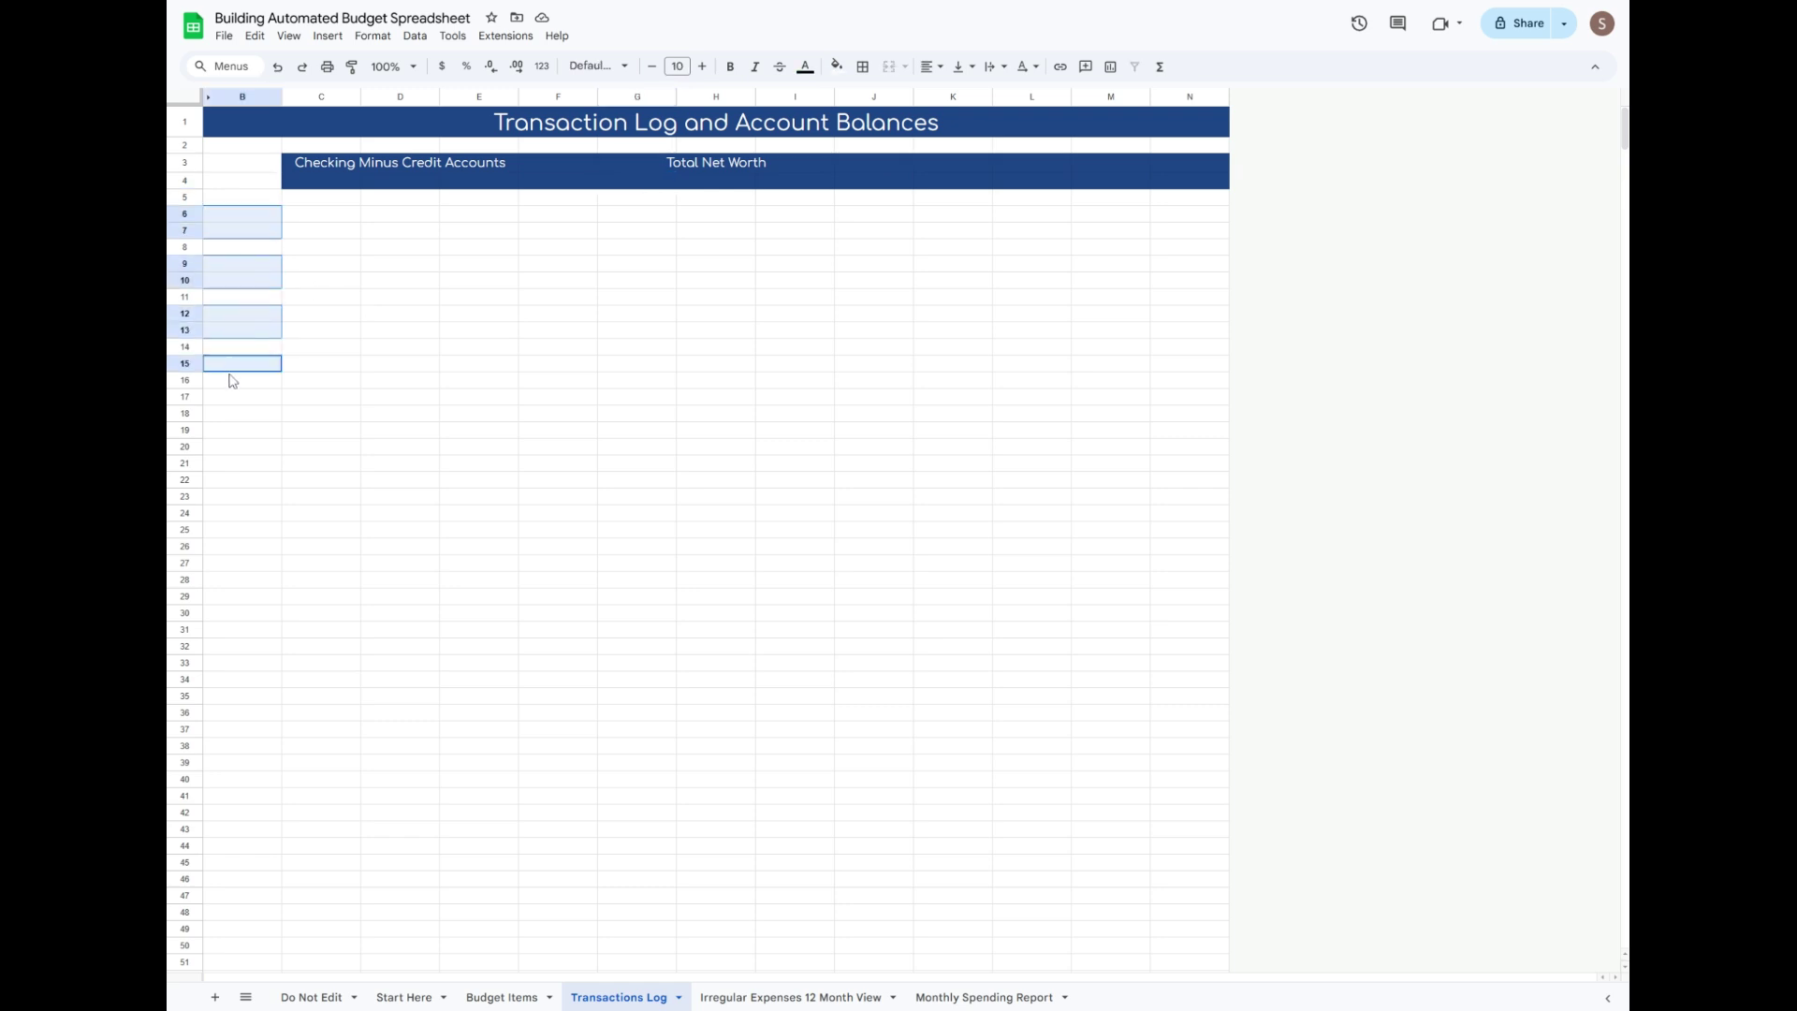
left_click(836, 66)
left_click(930, 277)
Fill columns C to N of rows 6–7, 9–10, 12–13 and 15–16 with light blue.
left_click_drag(346, 223, 1214, 235)
left_click_drag(321, 263, 1214, 283, "ctrl")
left_click_drag(345, 318, 1214, 329, "ctrl")
left_click_drag(341, 363, 1213, 380, "ctrl")
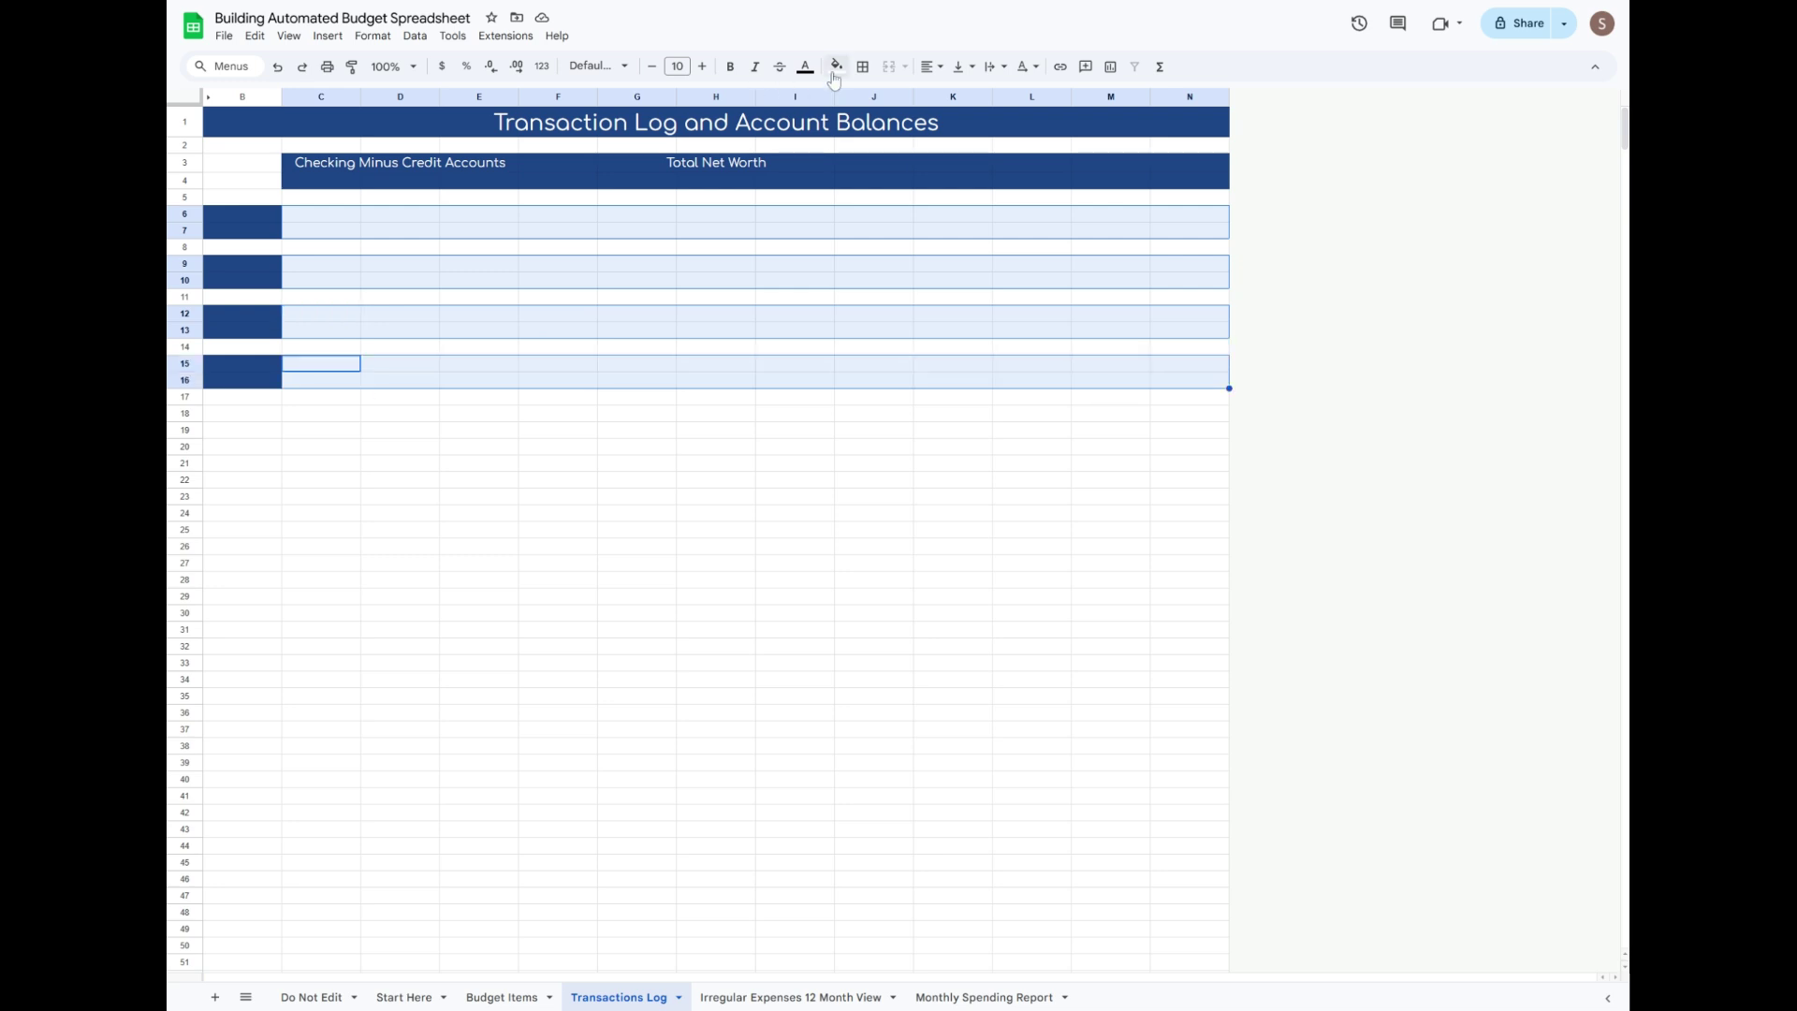
left_click(835, 67)
left_click(963, 161)
left_click(600, 319)
Enter "Checking Accounts:" in B6 and "Final Balance:" in B7, and widen column B to fit the labels.
left_click(244, 216)
type("C")
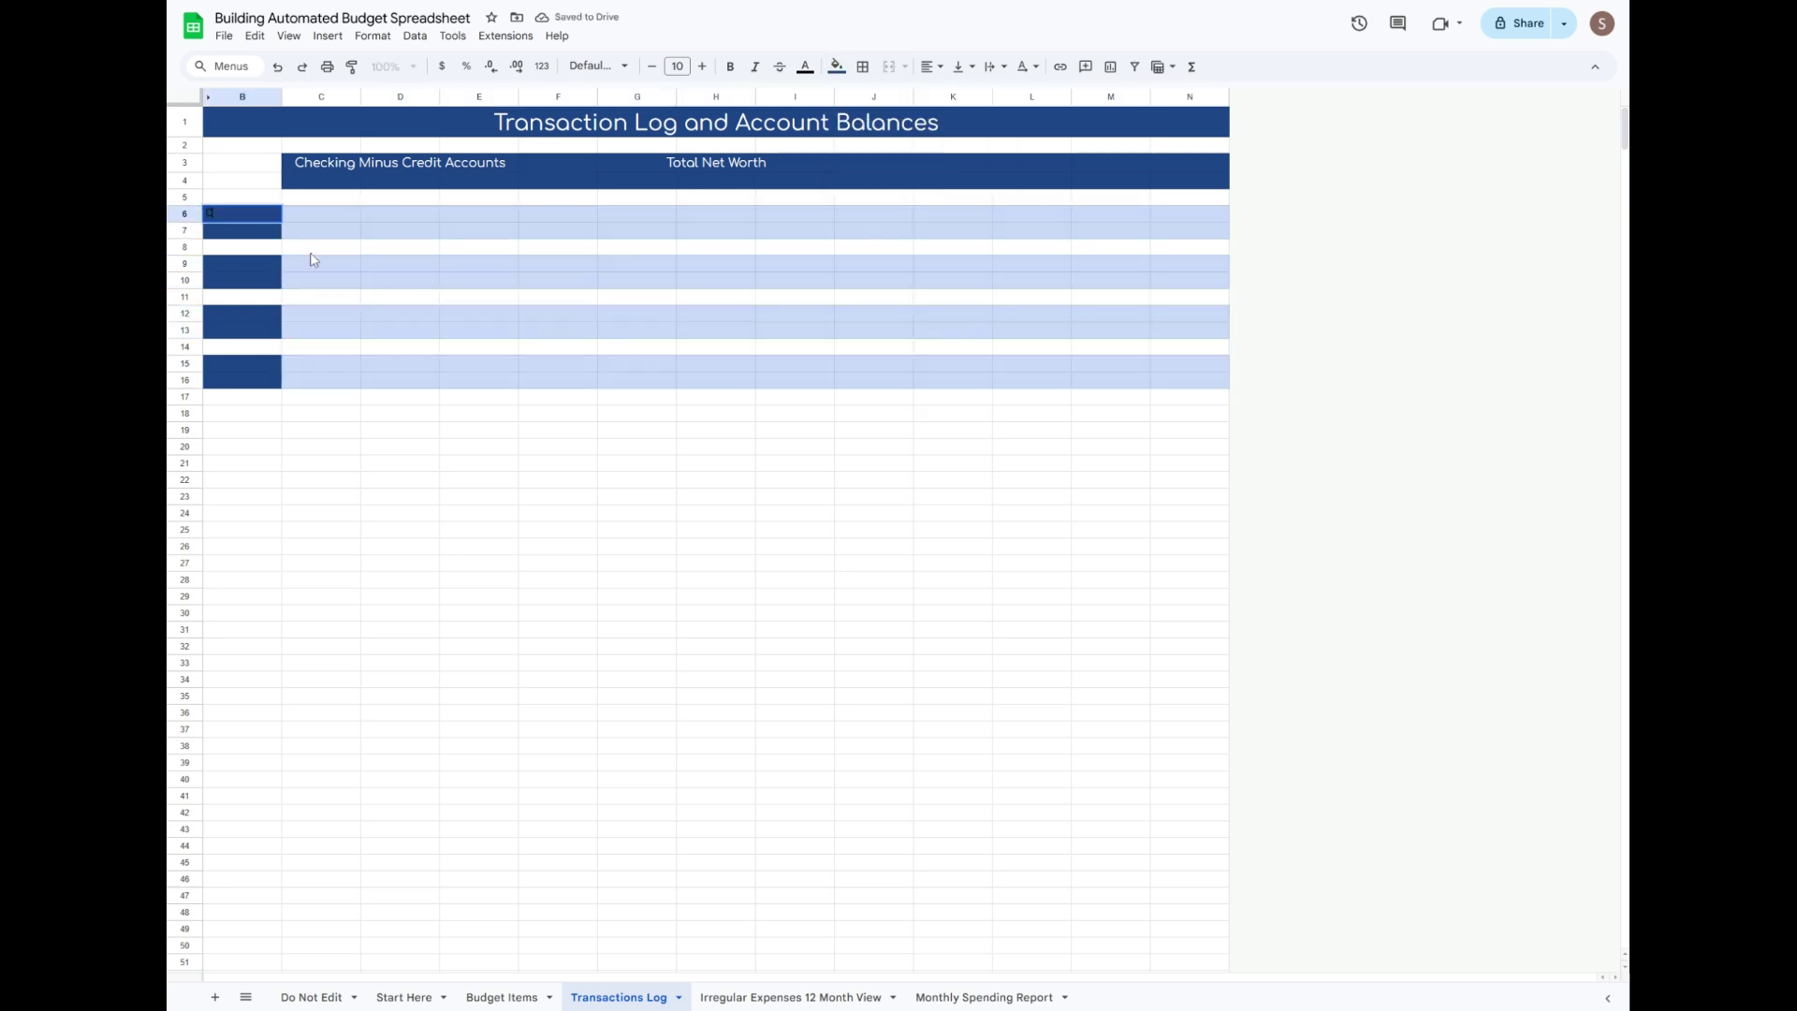
type("hecking Accounts:")
key("Return")
type("Final Balance")
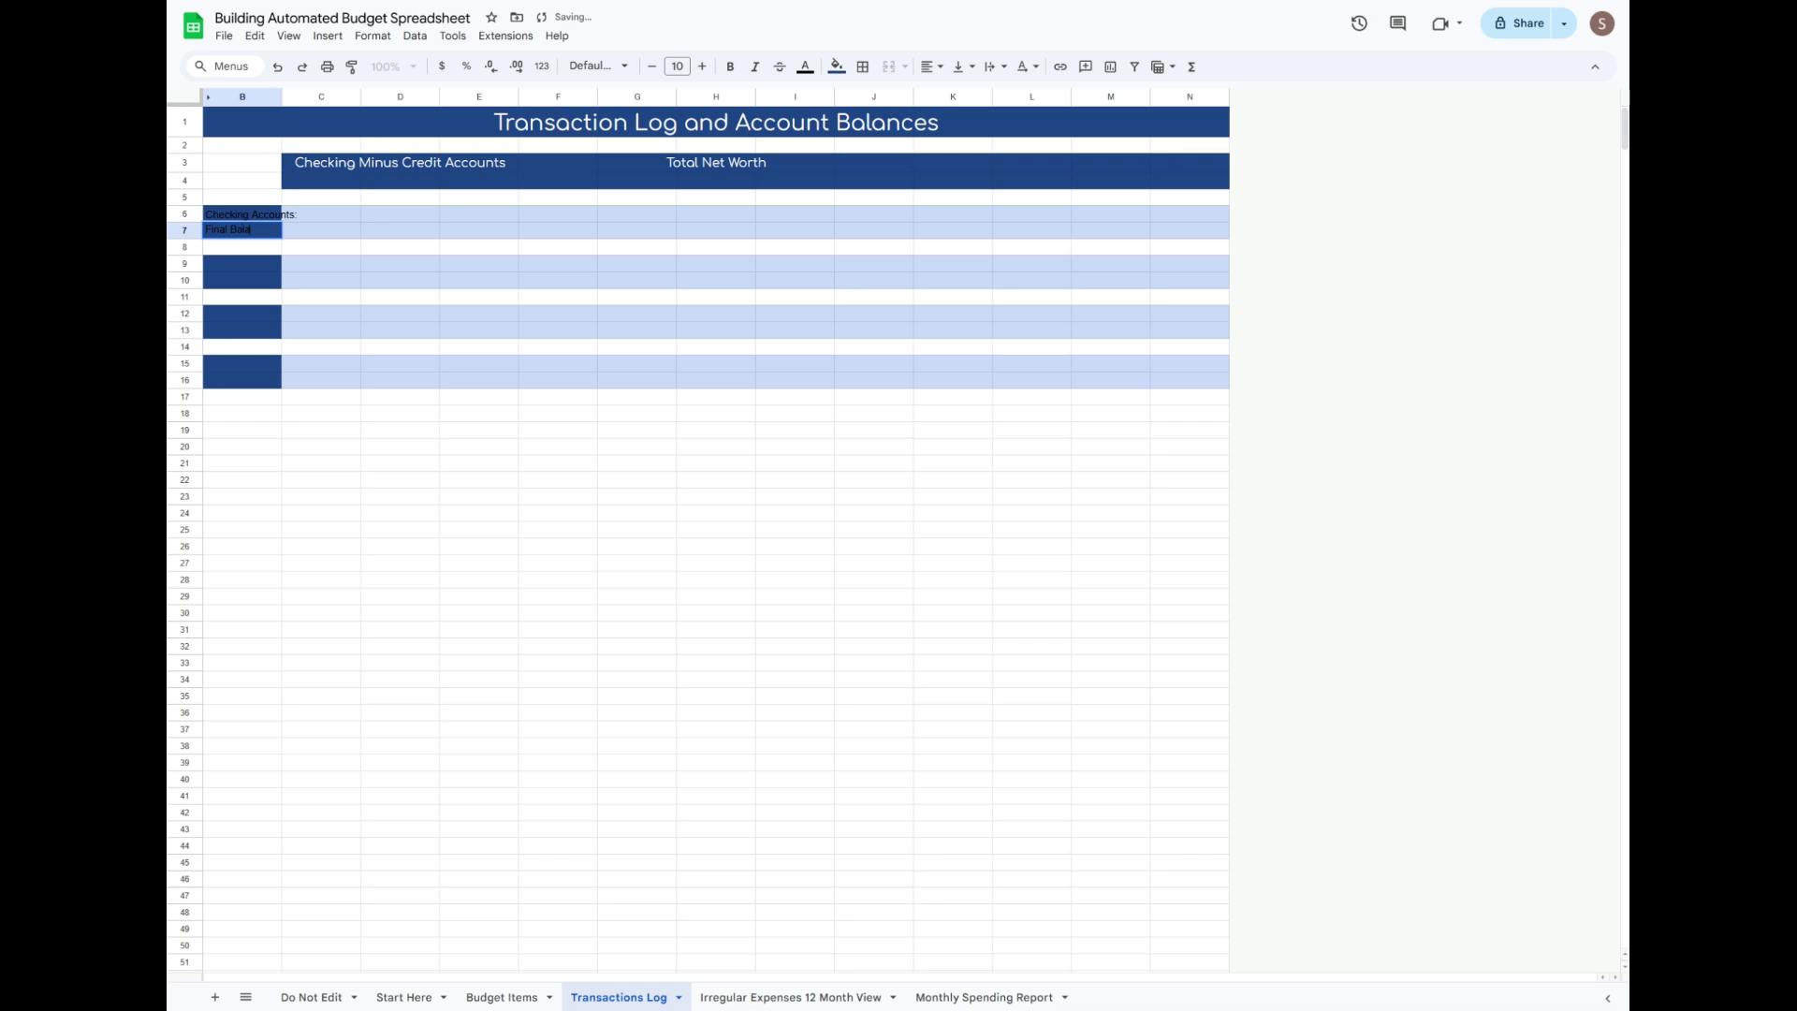
key("Return")
mouse_move(281, 96)
left_mouse_down()
mouse_move(655, 97)
mouse_move(316, 96)
left_mouse_up()
Enter "Credit Accounts:" in B9 and "Final Balance:" in B10.
key("Down")
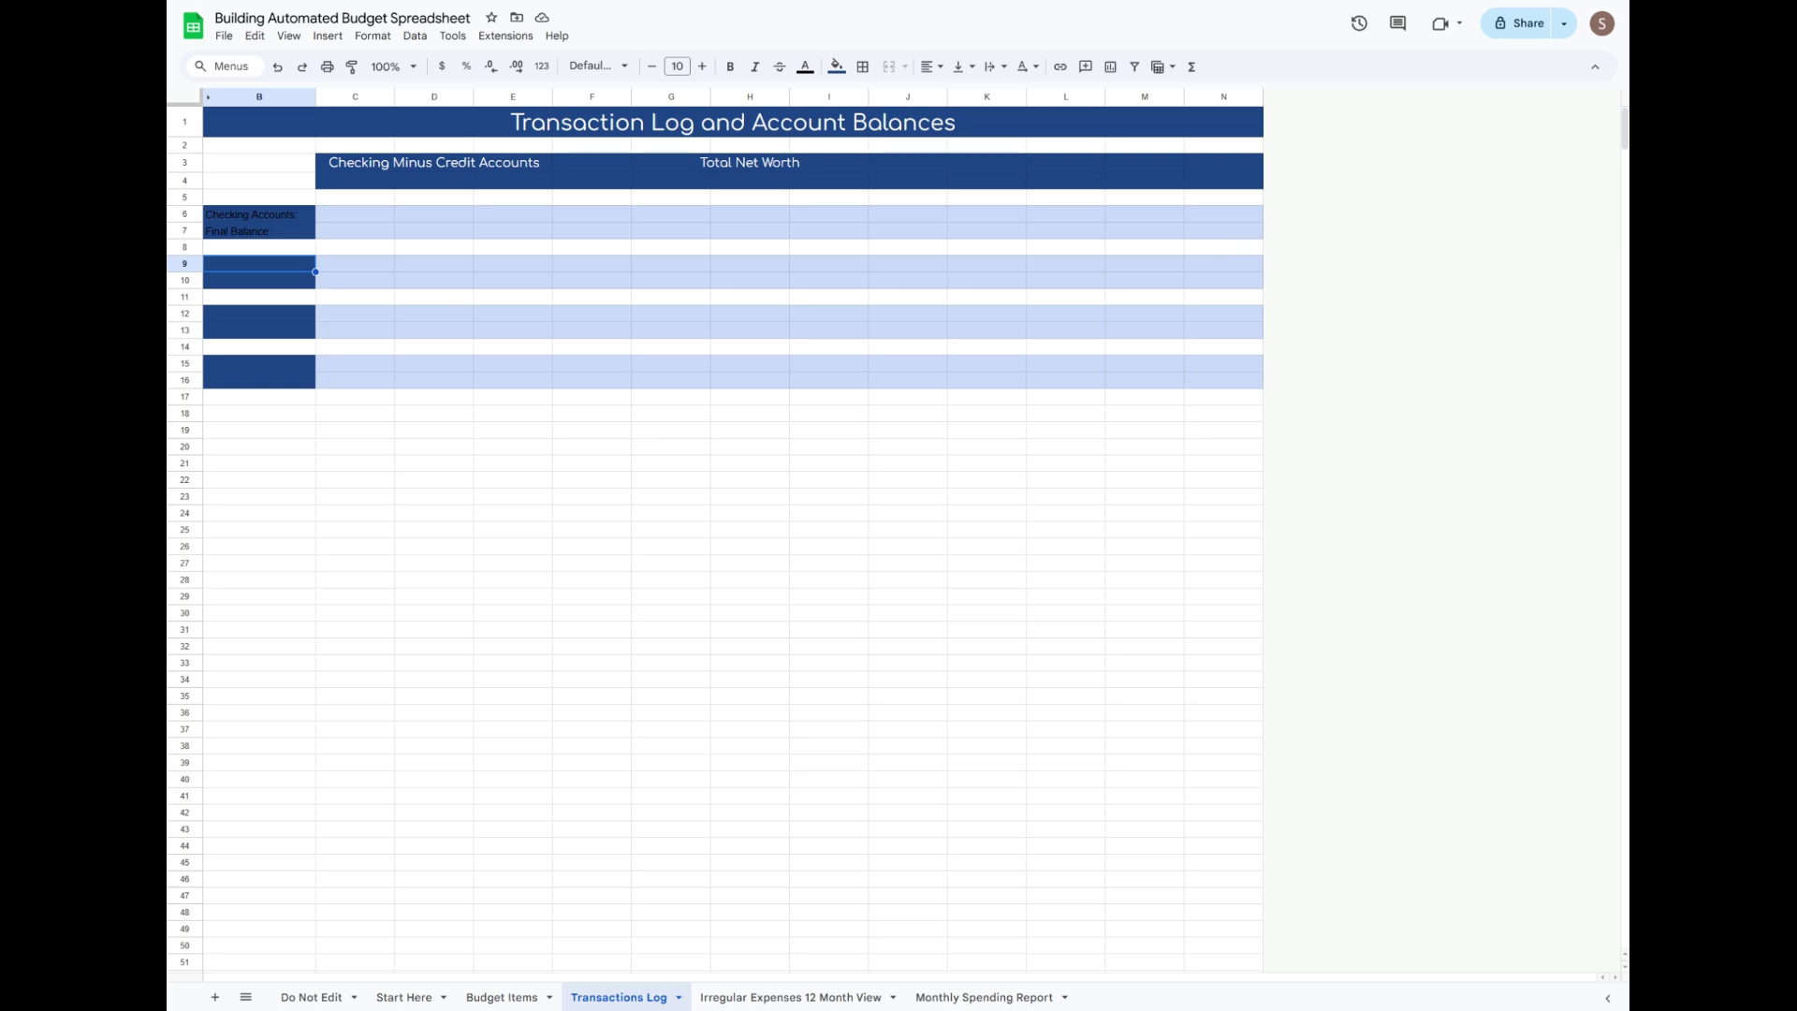
type("Credit Accounts:")
key("Return")
type("Final Balance:")
key("Return")
Enter "Savings Accounts:" in B12 and "Final Balance:" in B13.
key("Down")
type("S")
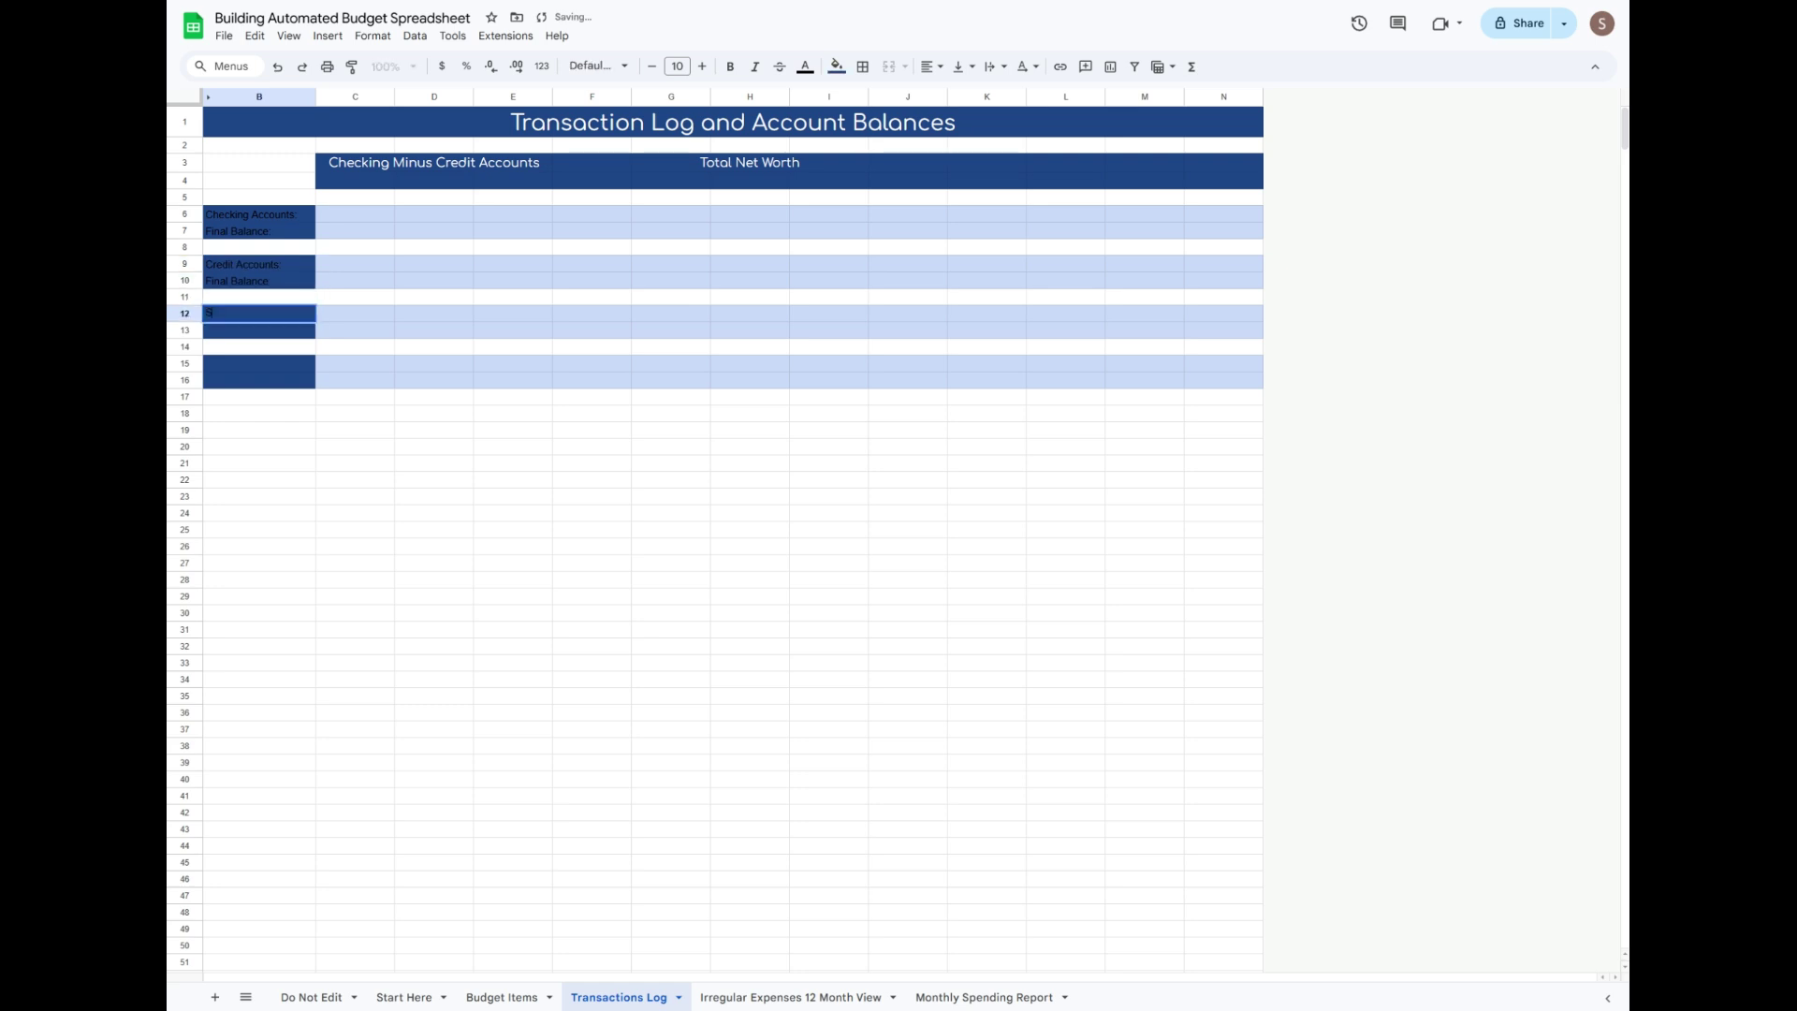
type("avings Accounts:")
key("Return")
type("Final")
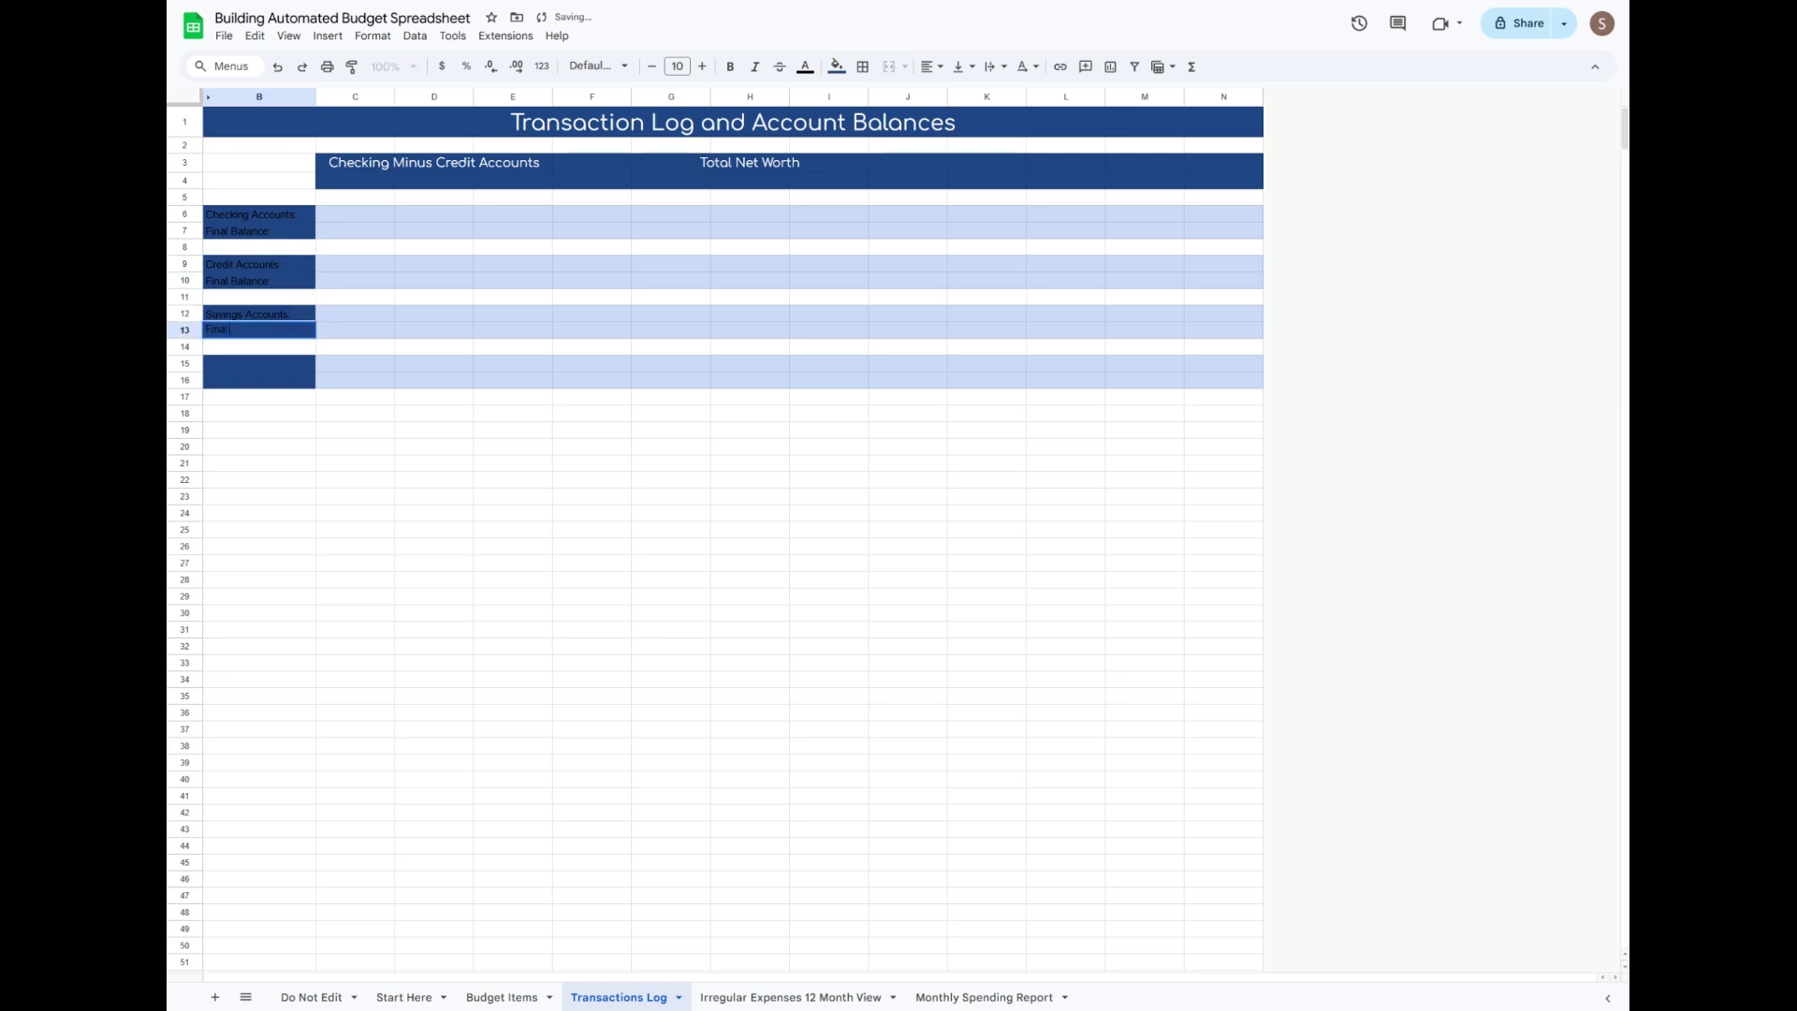
type(" Balance:")
key("Return")
Enter "Debt Accounts:" in B15 and "Final Balance:" in B16.
key("Down")
type("Debt")
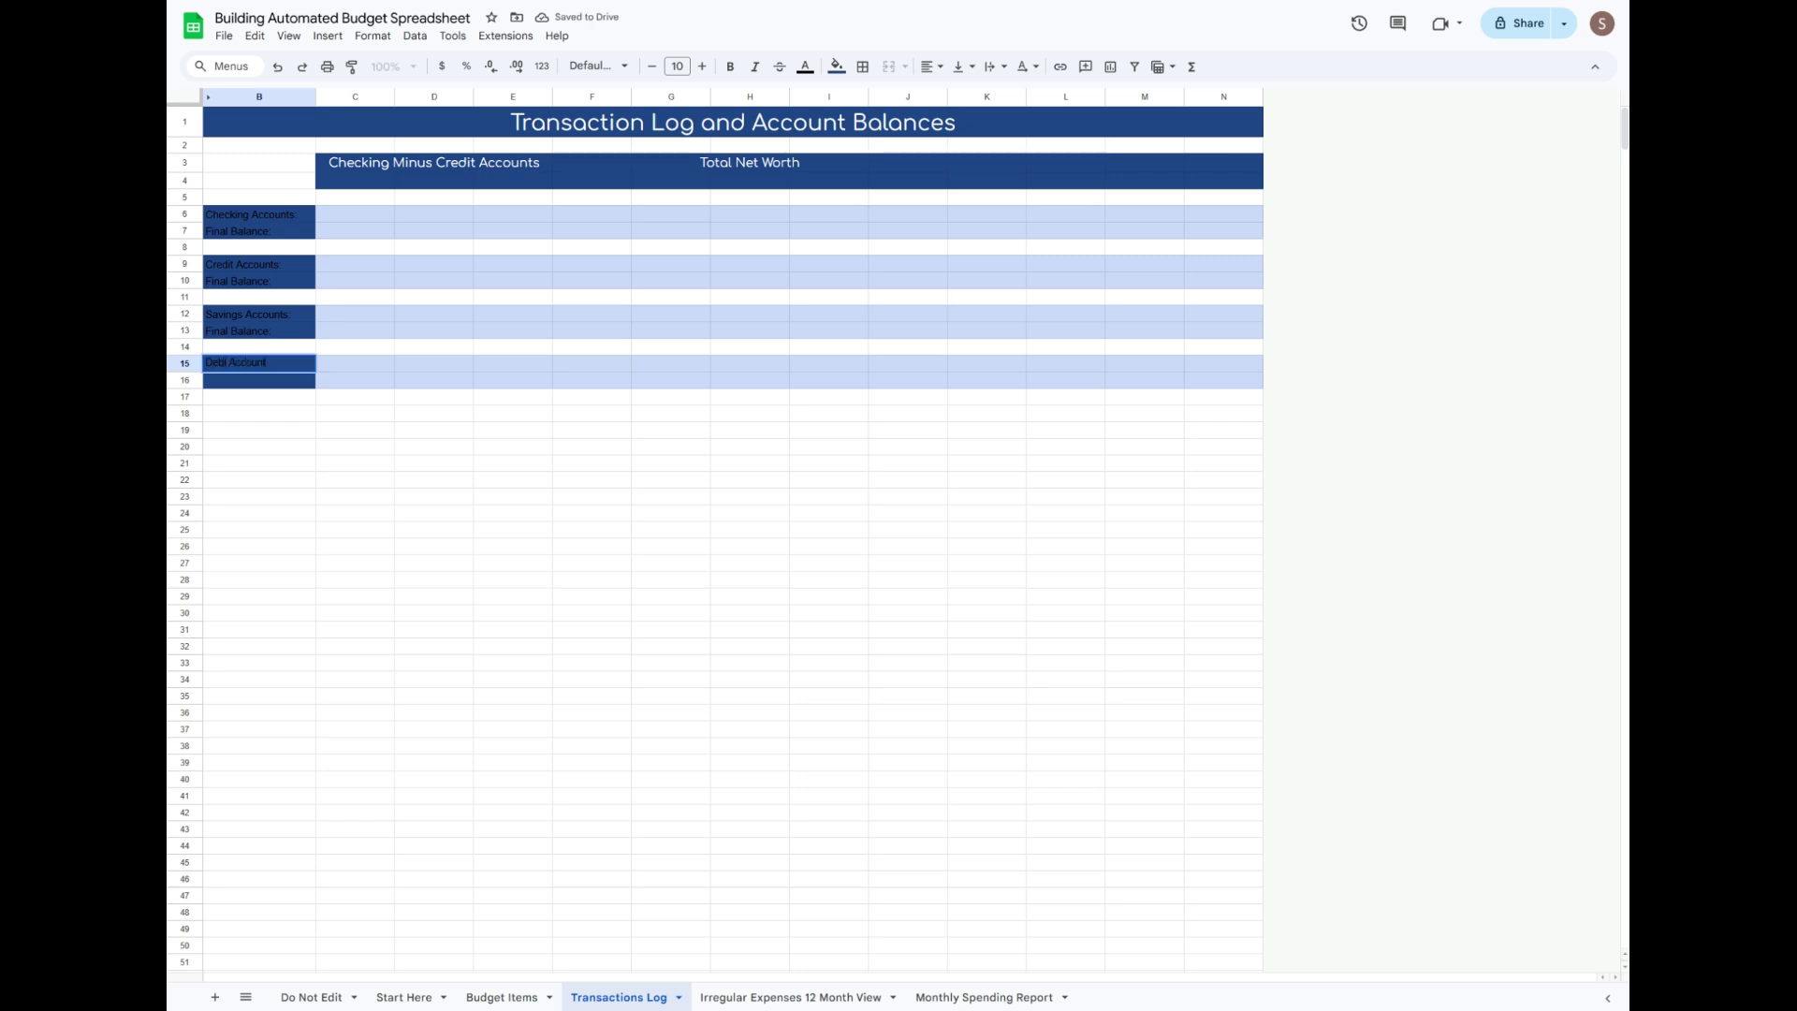
type(" Accounts:")
key("Return")
type("Final Balance")
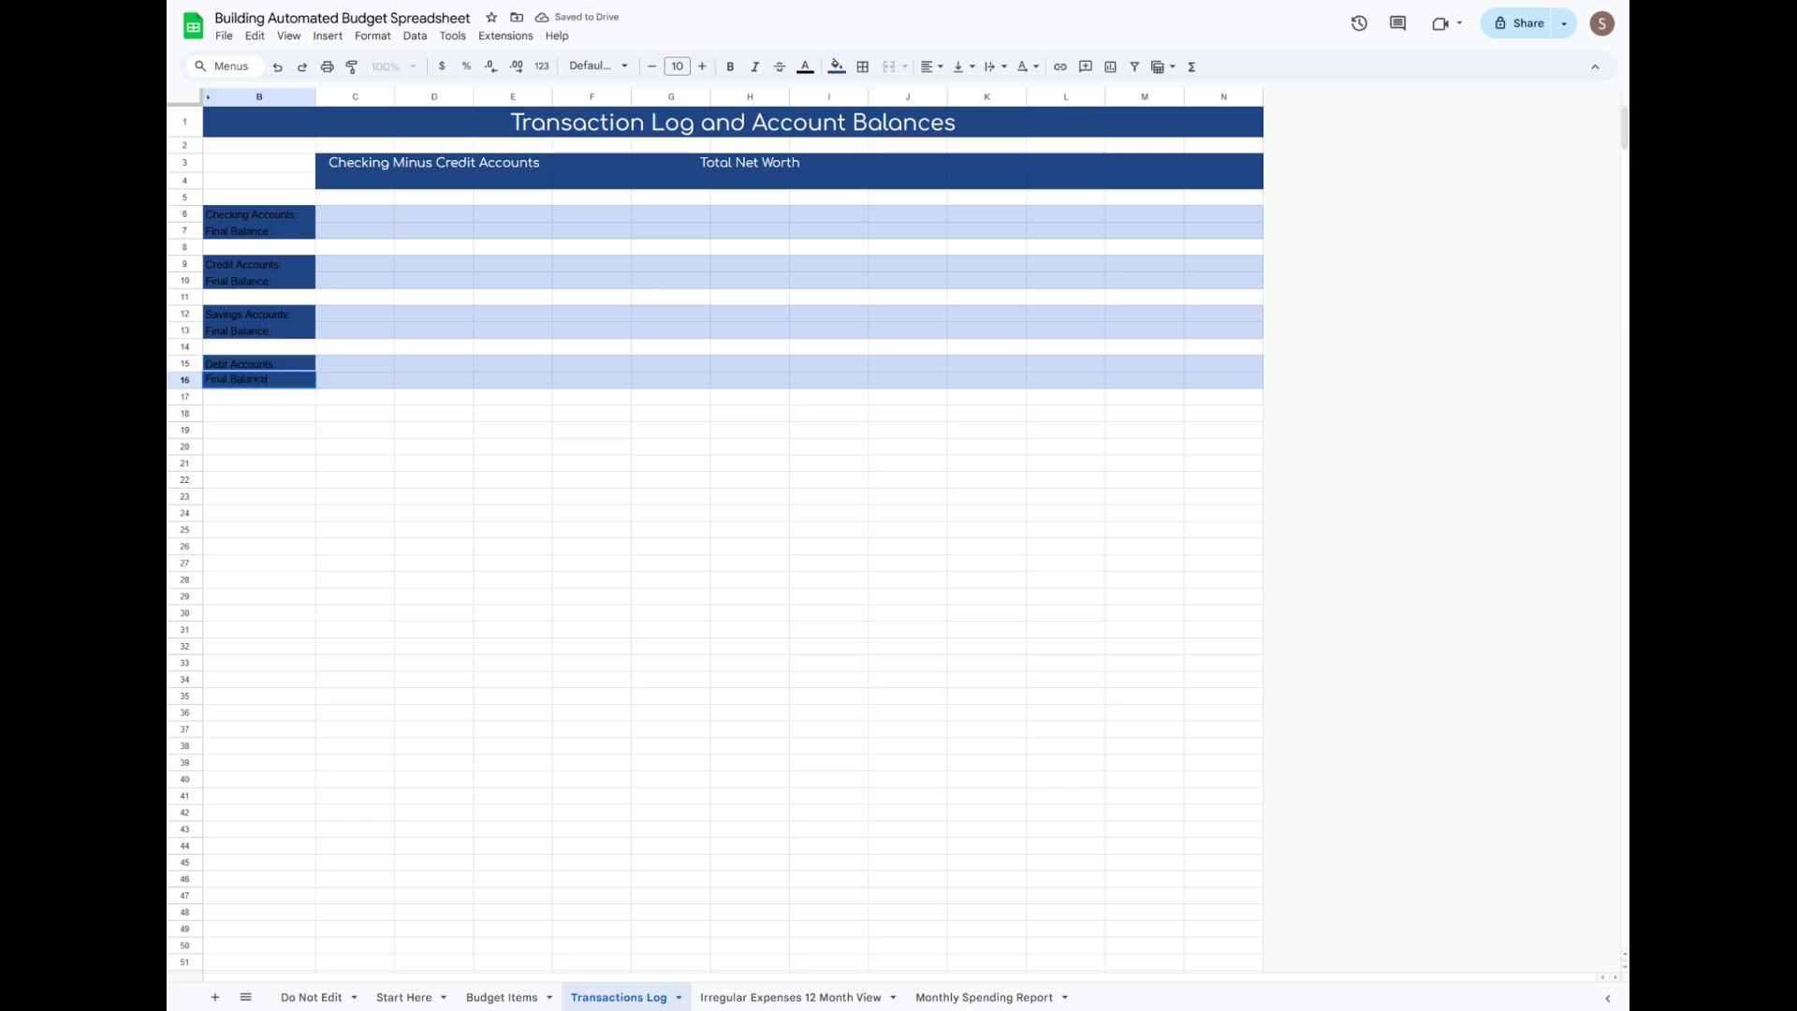
type(":")
key("Return")
Format the account labels in B6:B16 in bold white Comfortaa at size 11.
left_click_drag(259, 214, 262, 380)
left_click(597, 66)
left_click(637, 160)
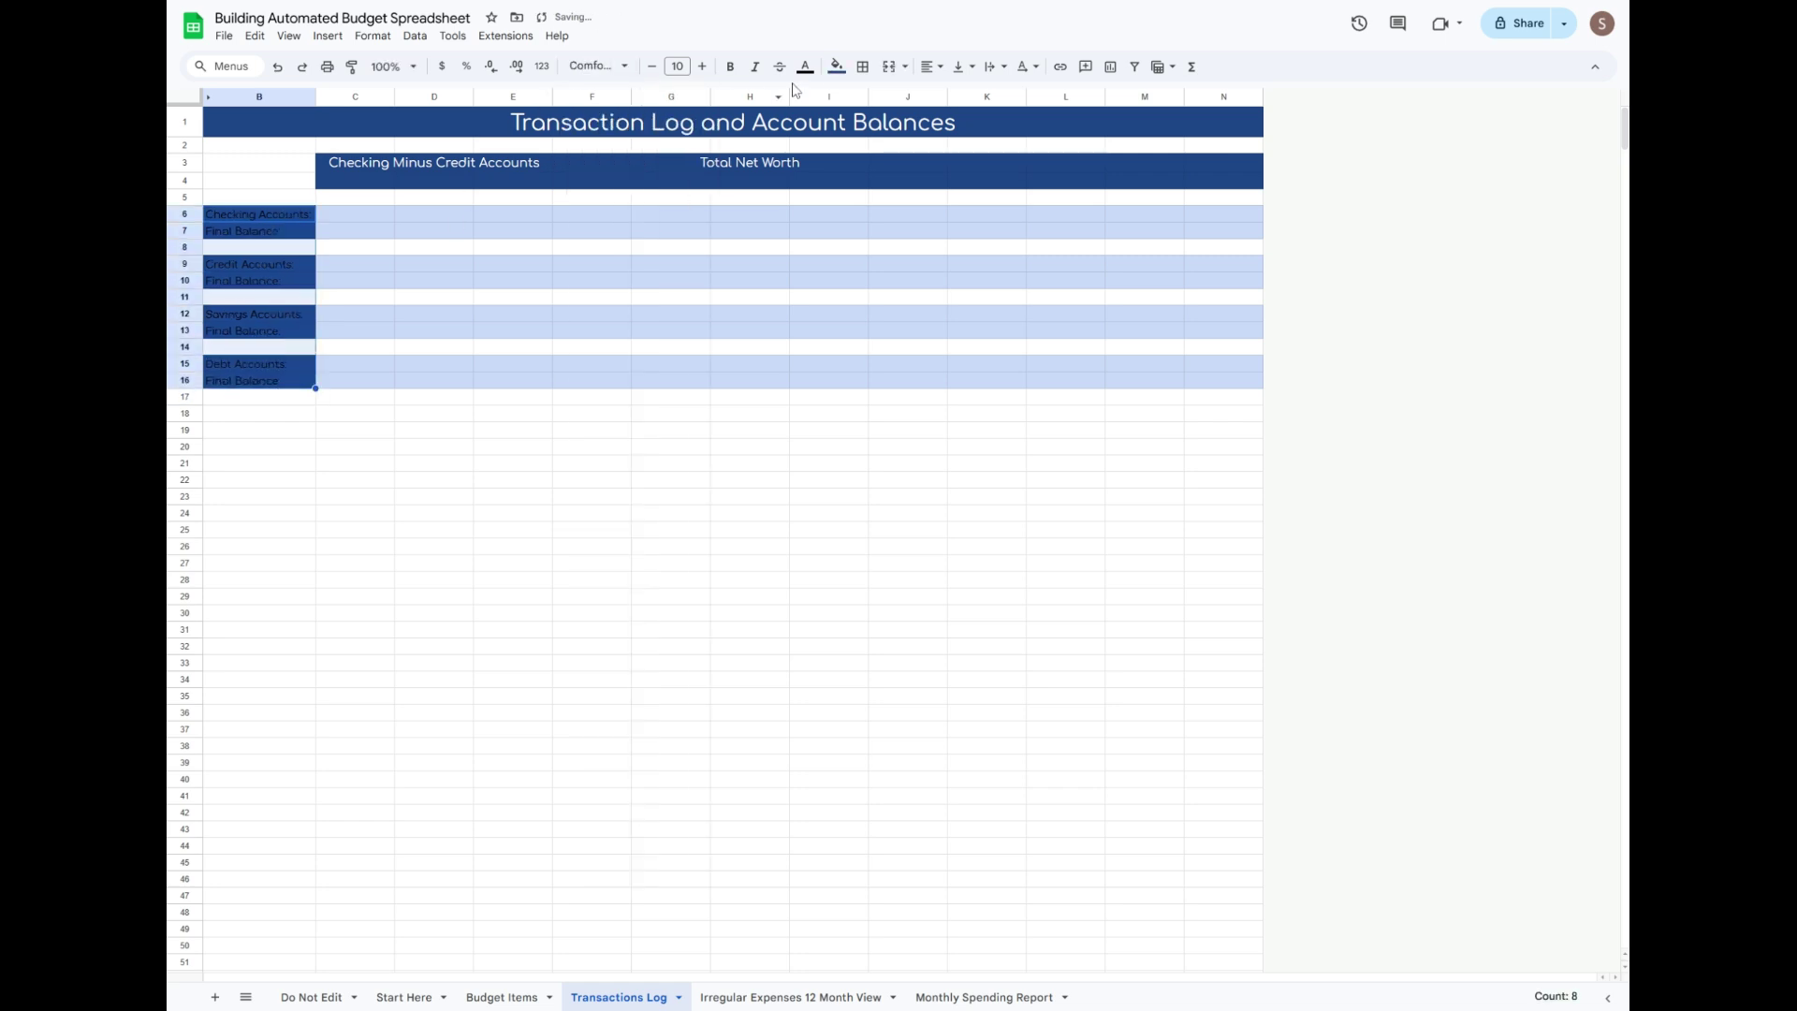
left_click(805, 67)
left_click(963, 122)
left_click(702, 67)
left_click(730, 66)
left_click(513, 338)
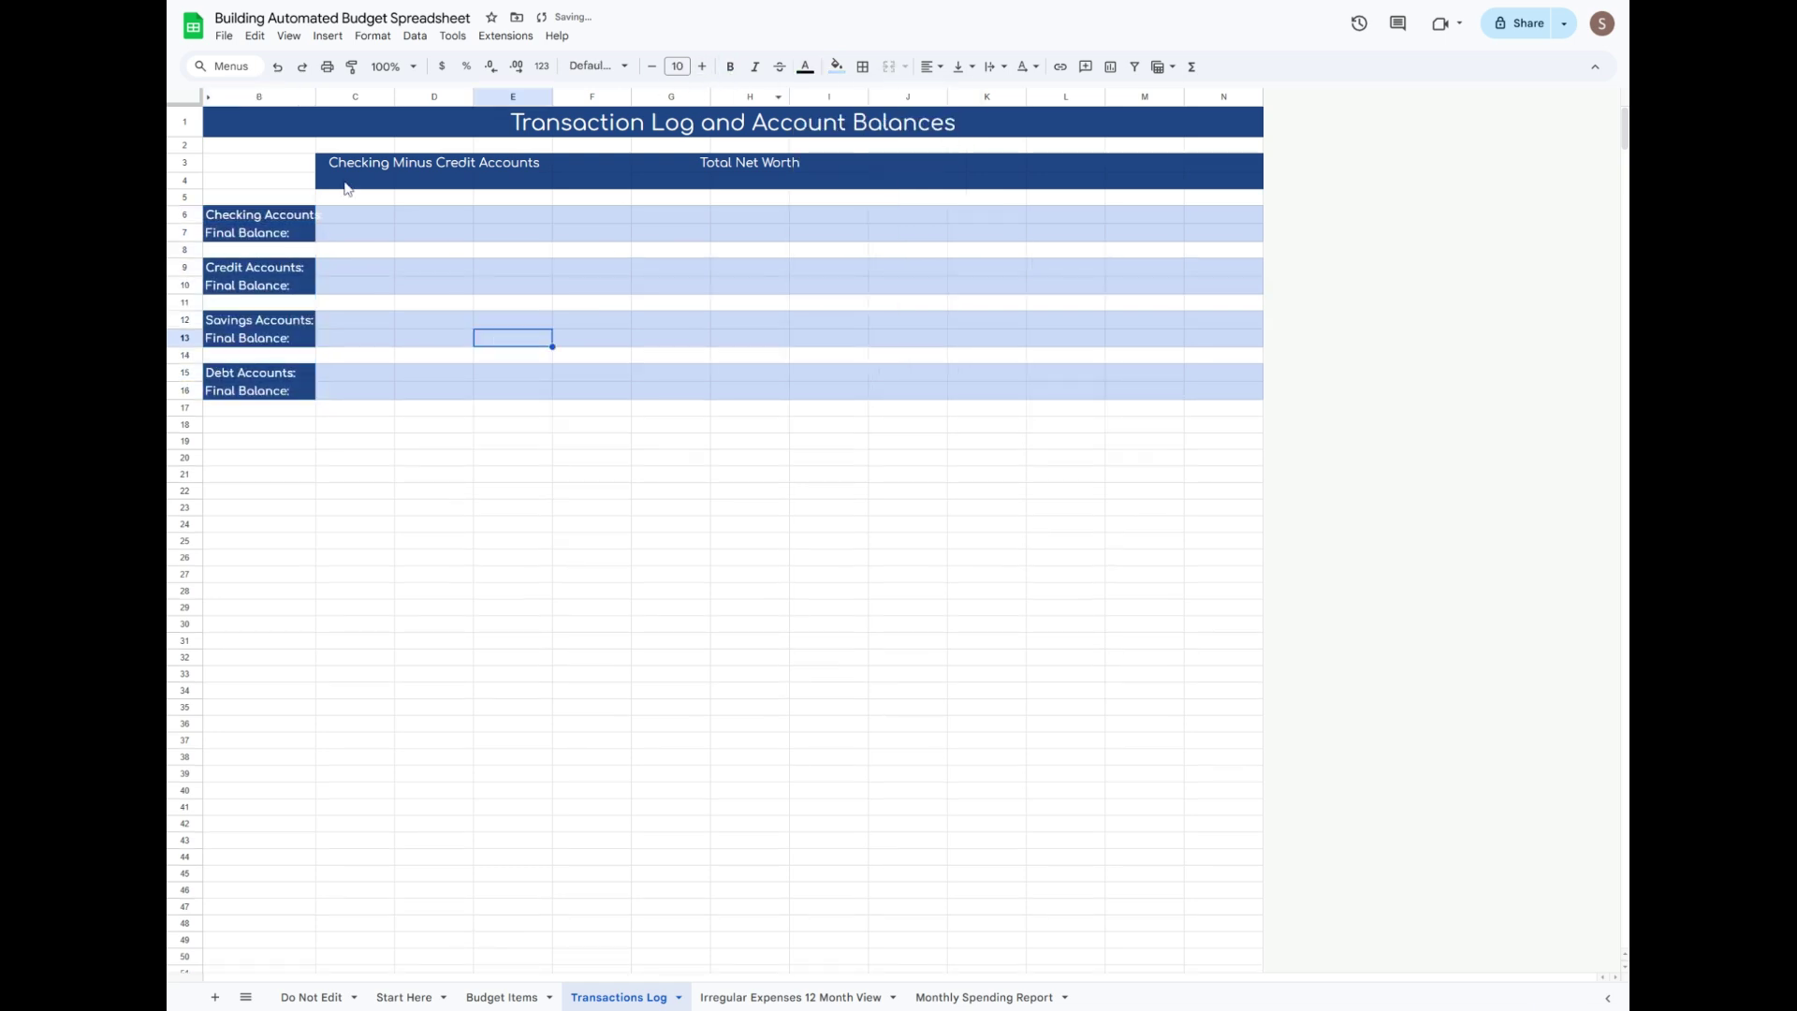
Widen column B to fit its labels and increase the row 3 headings' font size by one.
left_click(300, 97)
left_click_drag(316, 98, 334, 97)
left_click(391, 270)
left_click_drag(453, 163, 768, 164)
left_click(702, 66)
Make row 18 much taller and convert the range B19:J767 to a table.
left_click(190, 426)
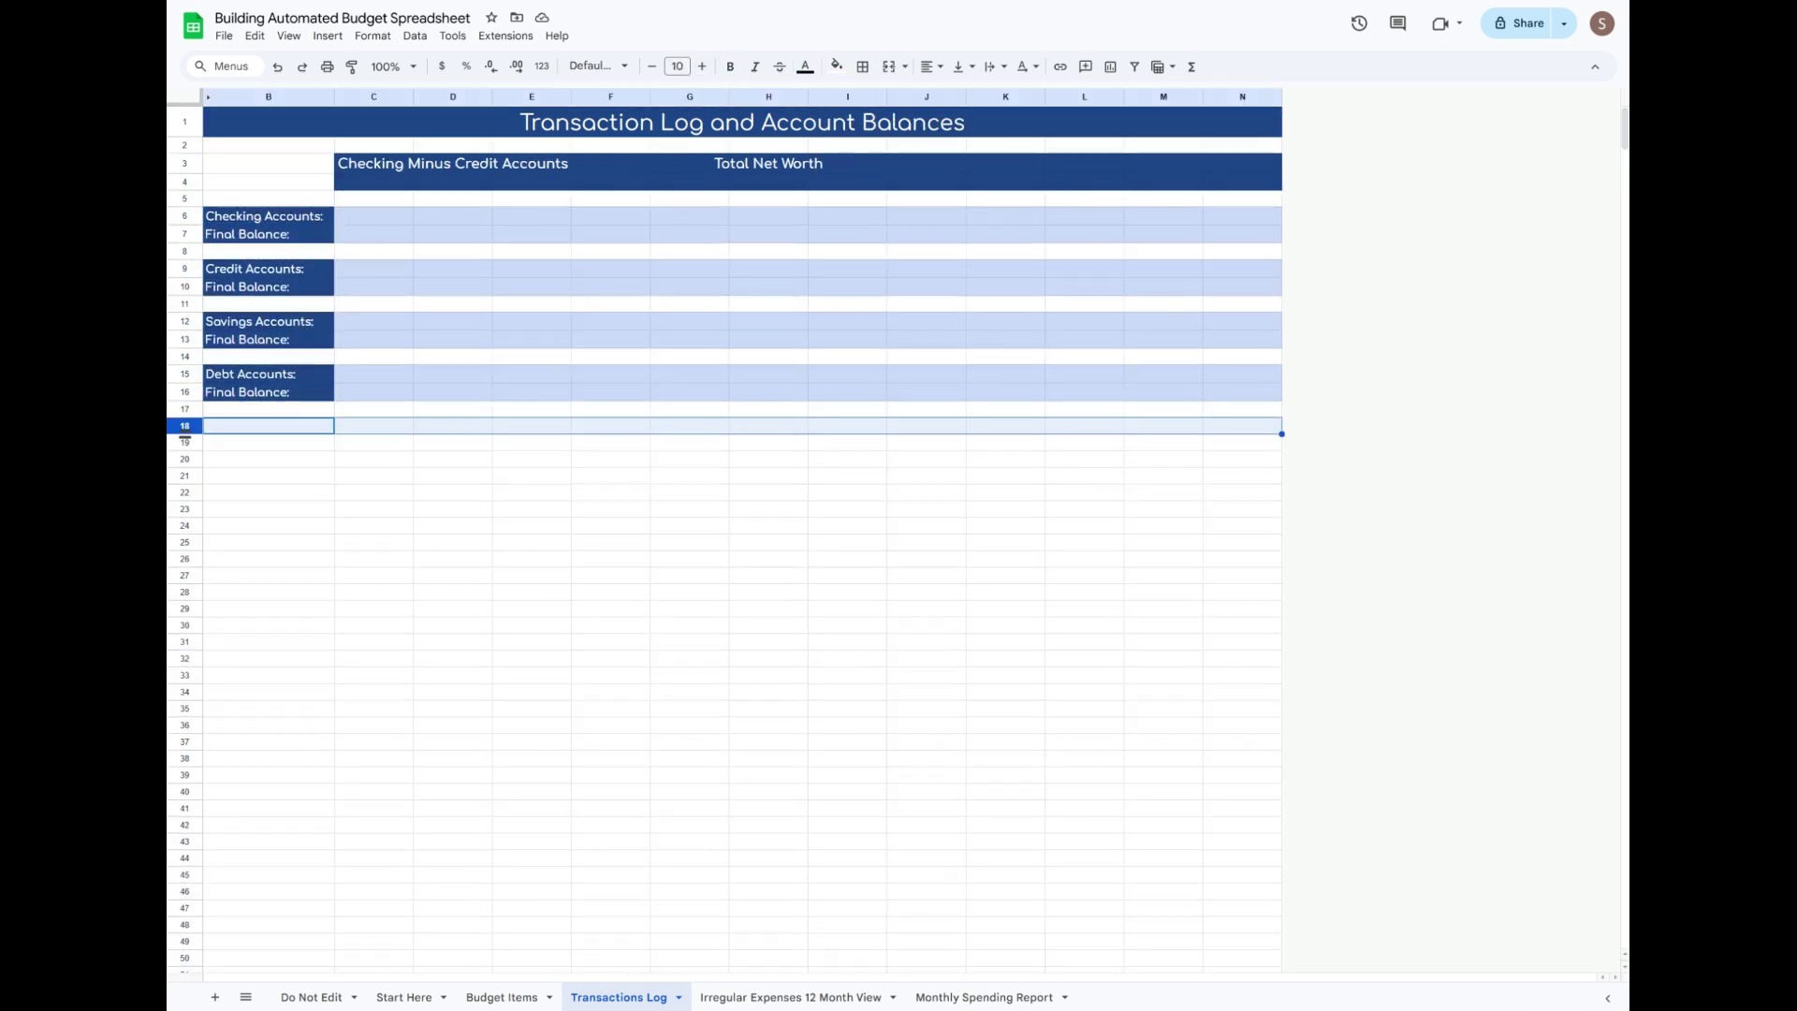
left_click_drag(184, 436, 921, 801)
left_click(273, 506)
left_click_drag(1625, 129, 1595, 737)
left_click(924, 906, "shift")
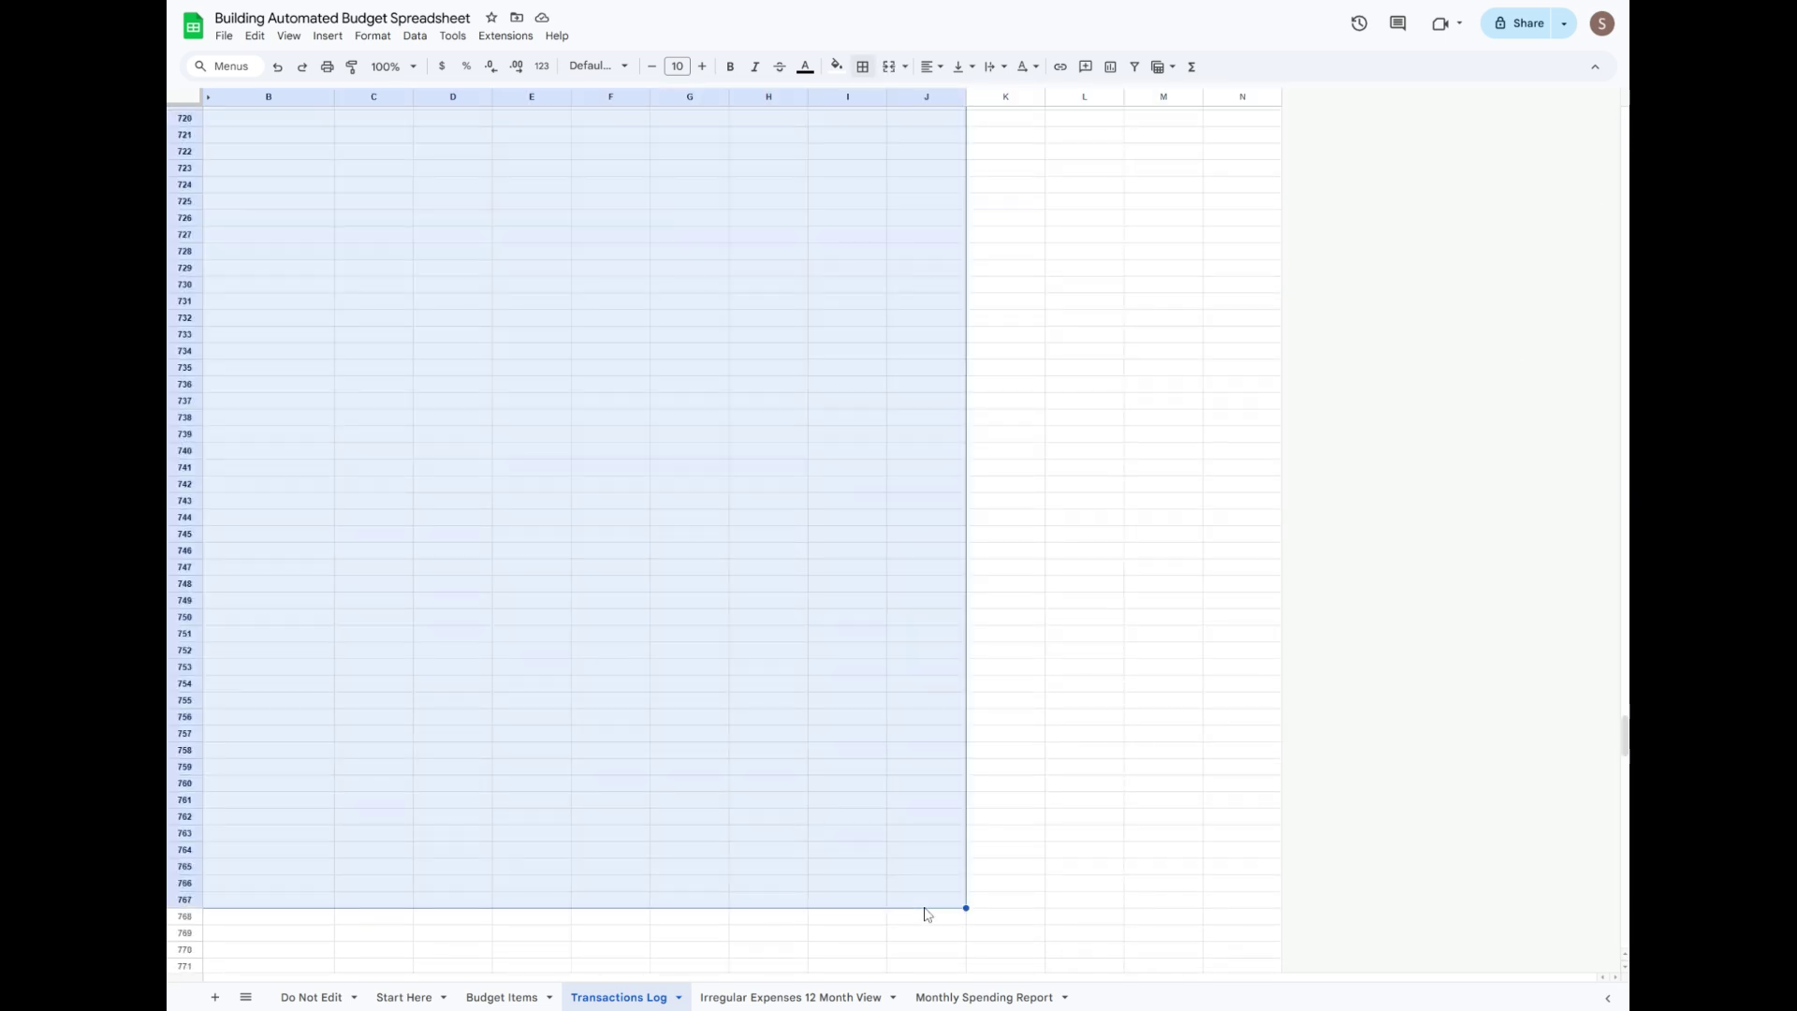
right_click(927, 754)
left_click(998, 487)
Delete all the sheet rows below row 767.
left_click_drag(1625, 769, 1603, 91)
left_click(184, 484)
left_click(191, 924, "shift")
right_click(191, 924)
left_click(243, 689)
Apply gray borders to all body cells of the new table and turn off its alternating row colors.
left_click(269, 765, "shift")
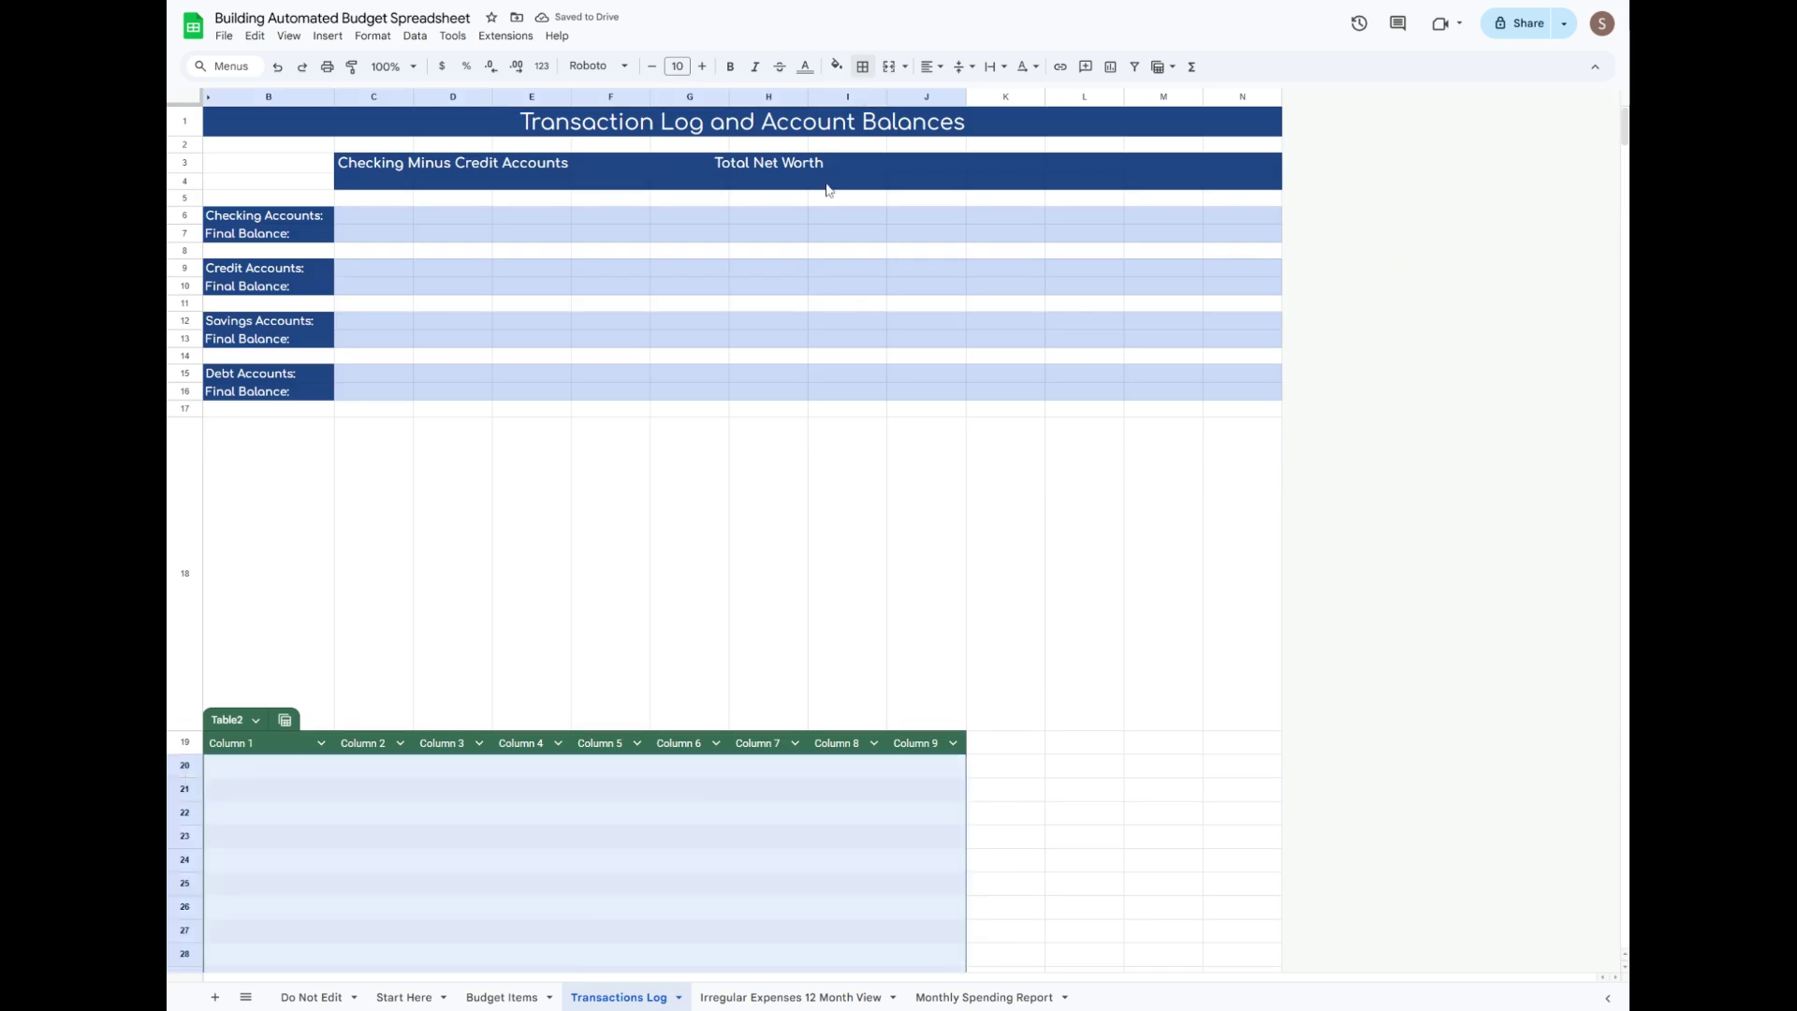
left_click(863, 66)
left_click(1013, 103)
left_click(1081, 158)
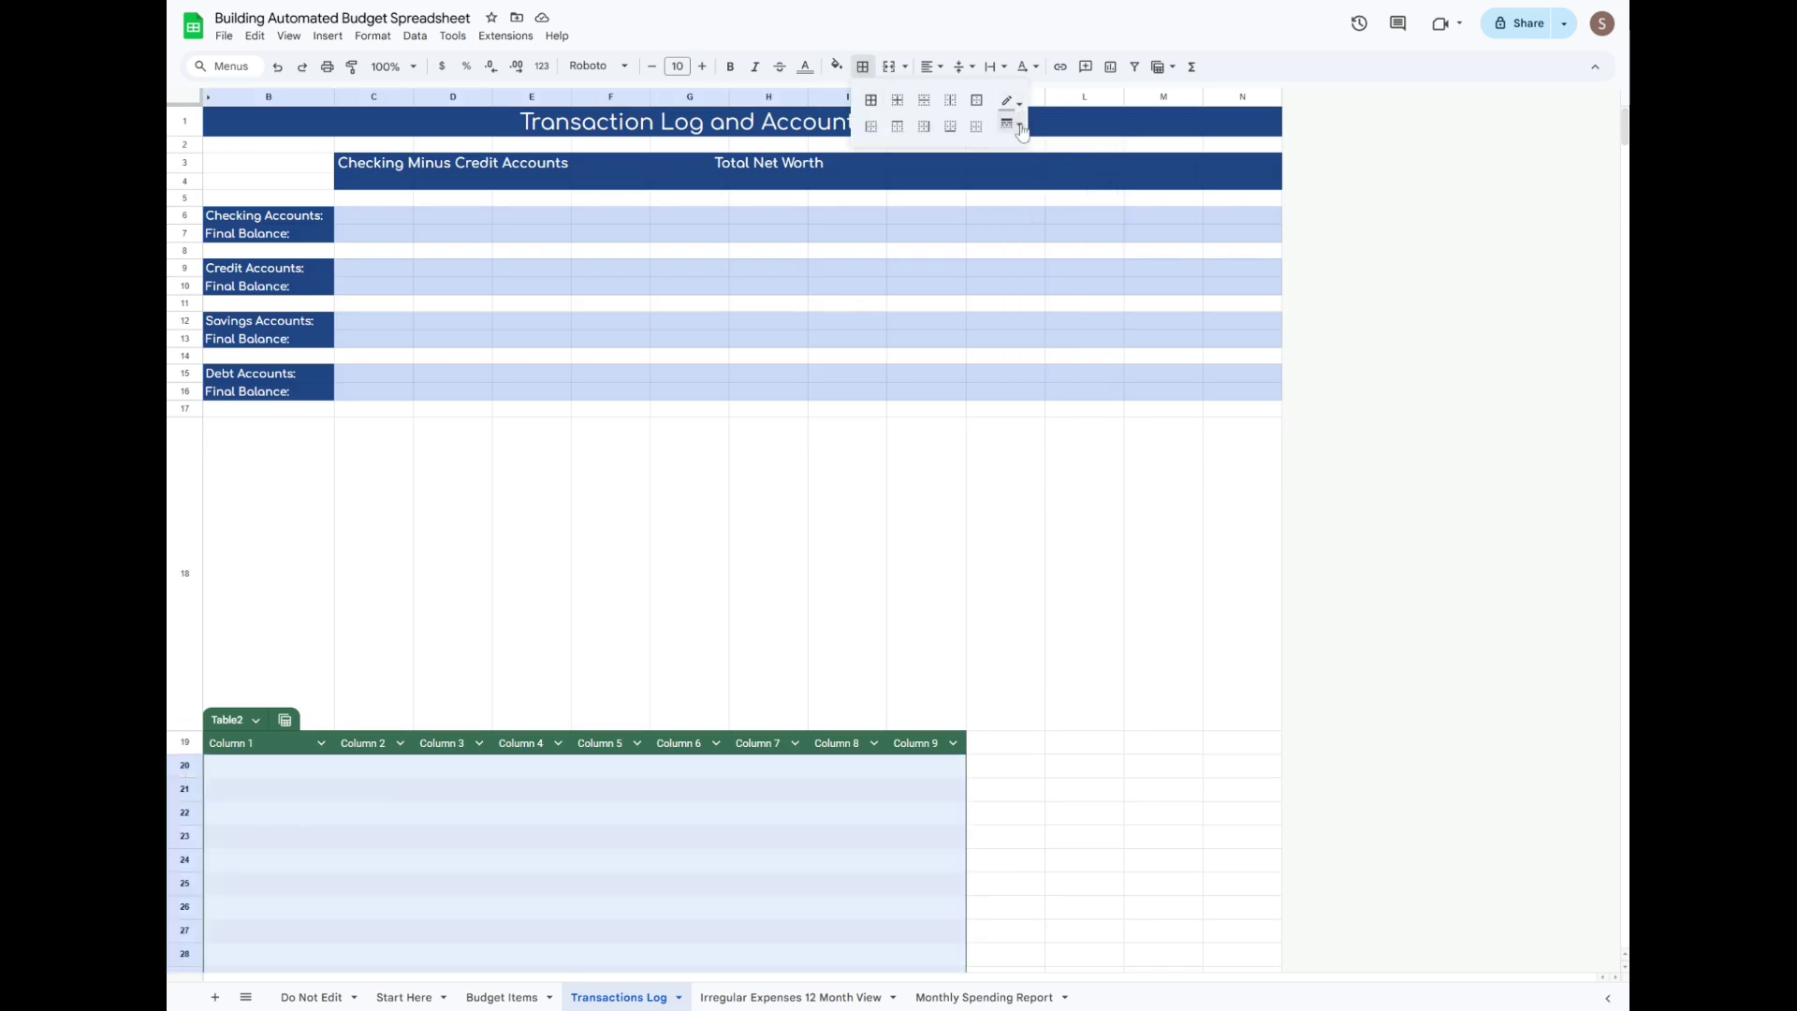
left_click(870, 100)
left_click(256, 720)
left_click(290, 805)
left_click(308, 769)
Rename the table to "Transactions".
scroll(321, 794, "down", 1)
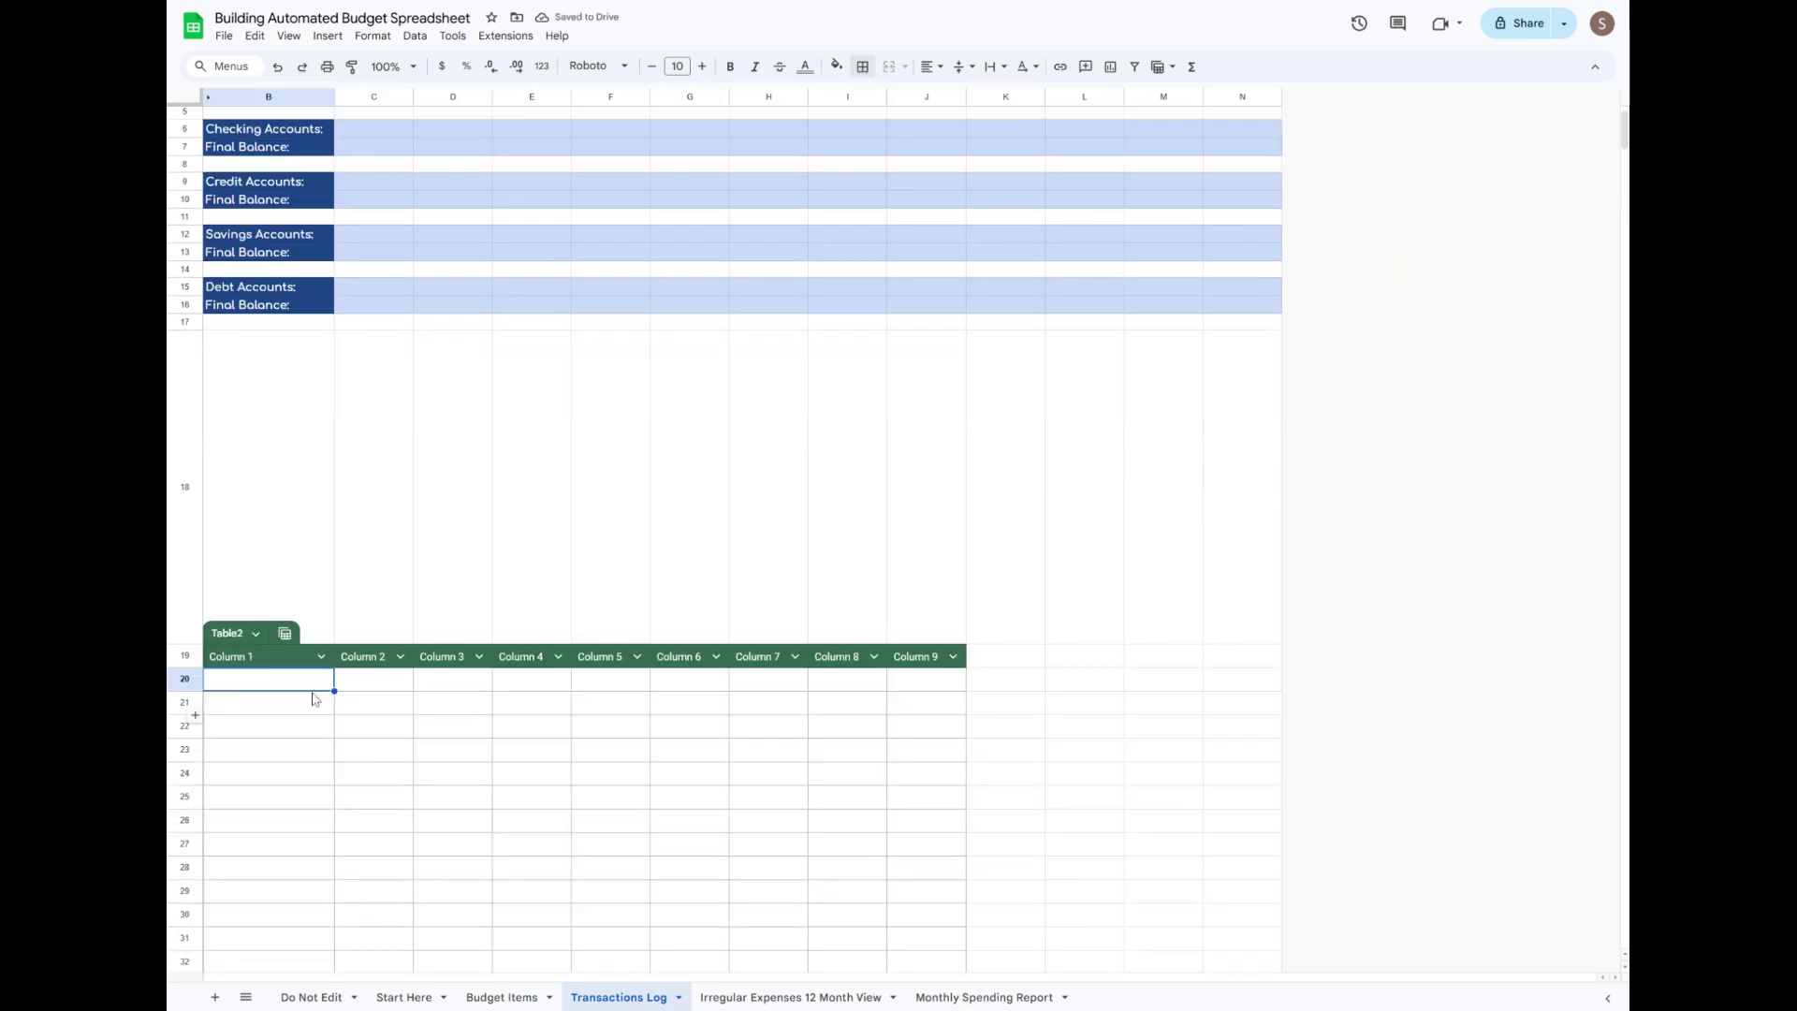
left_click(253, 633)
type("Transactions")
key("Return")
left_click(251, 634)
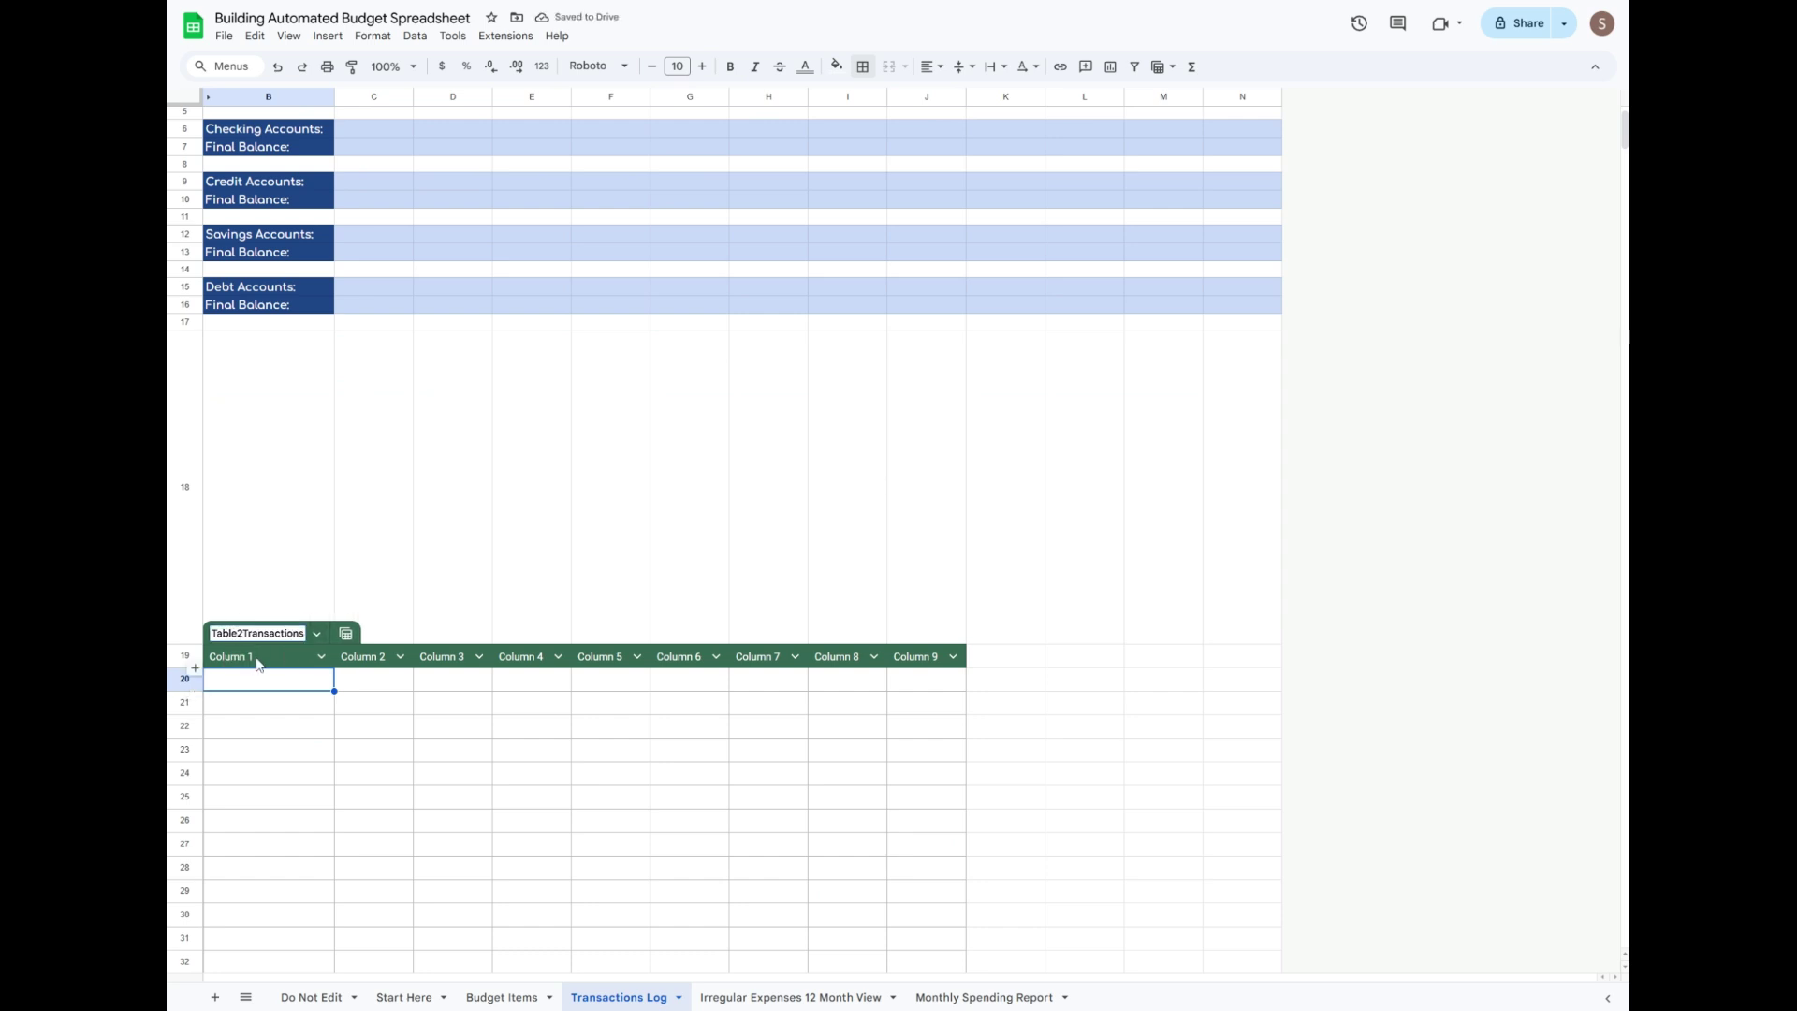
key("BackSpace")
key("BackSpace")
key("BackSpace")
key("BackSpace")
key("BackSpace")
key("BackSpace")
key("Return")
Name the first four table columns "Date", "Description", "Payee" and "Deposit / Withdrawal".
left_click(256, 658)
type("Date")
key("Tab")
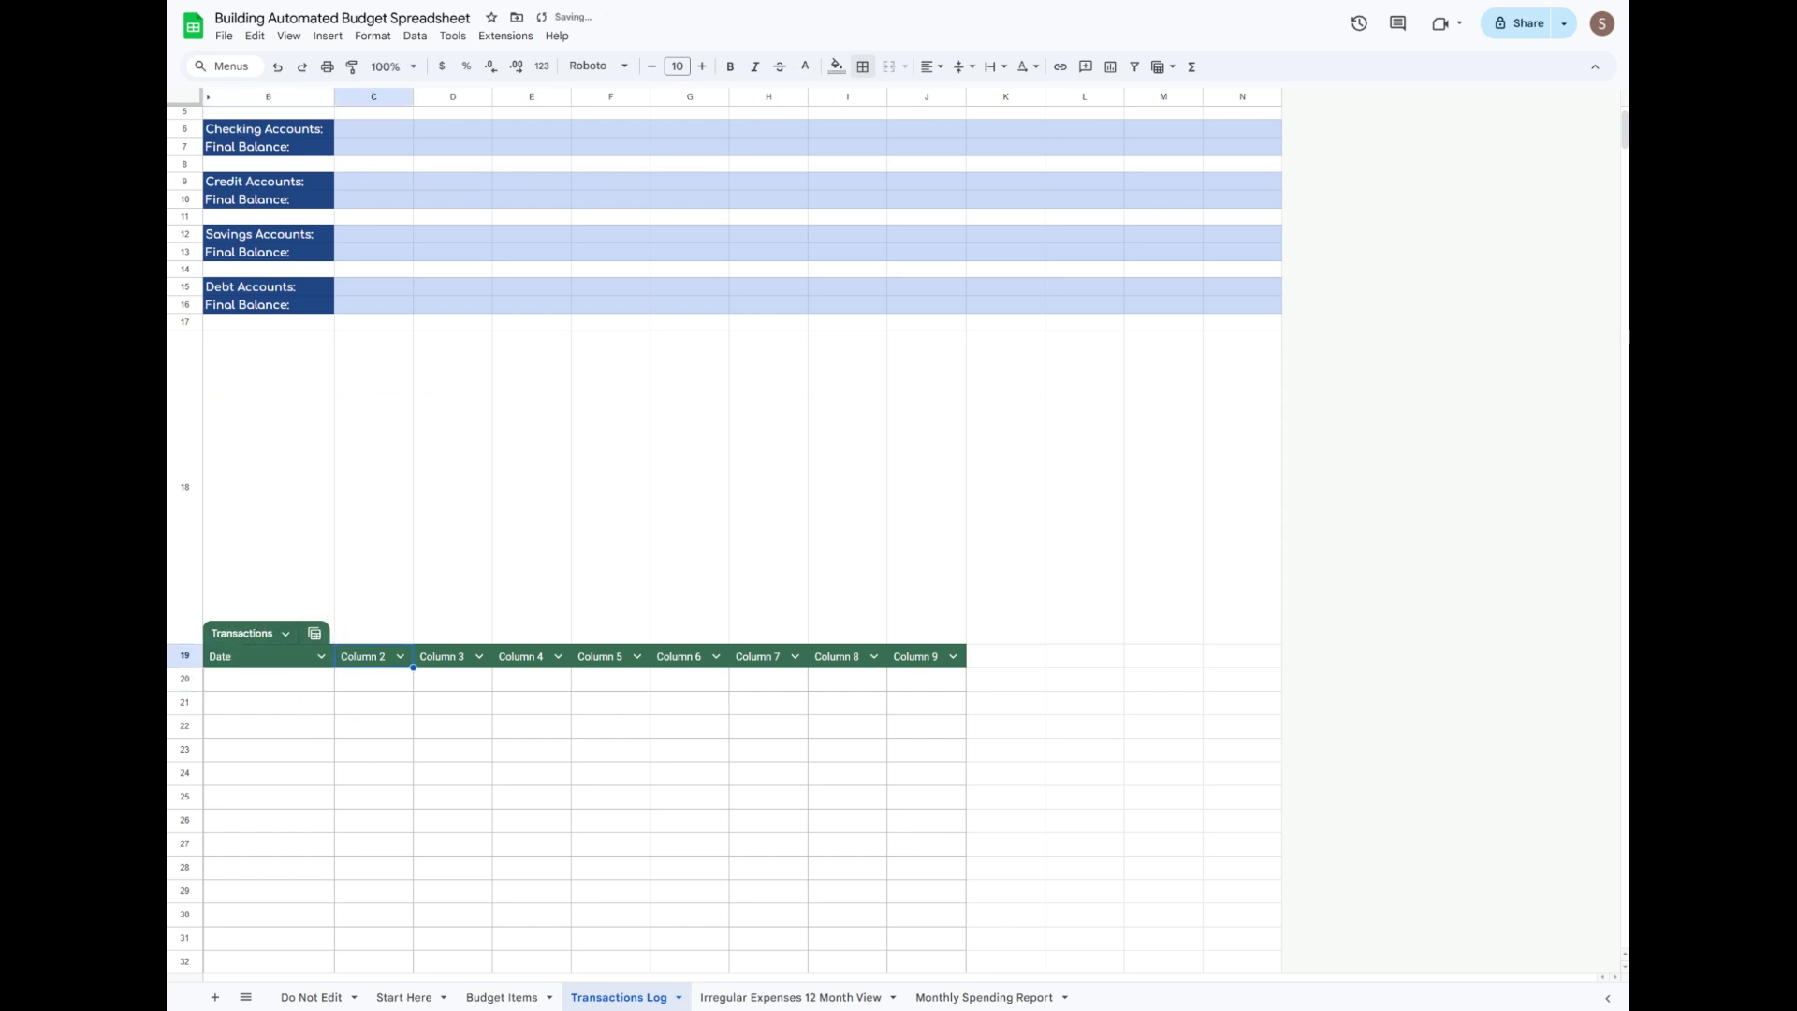
type("Description")
key("Tab")
type("Payee")
key("Tab")
type("Deposit / Withdrawal")
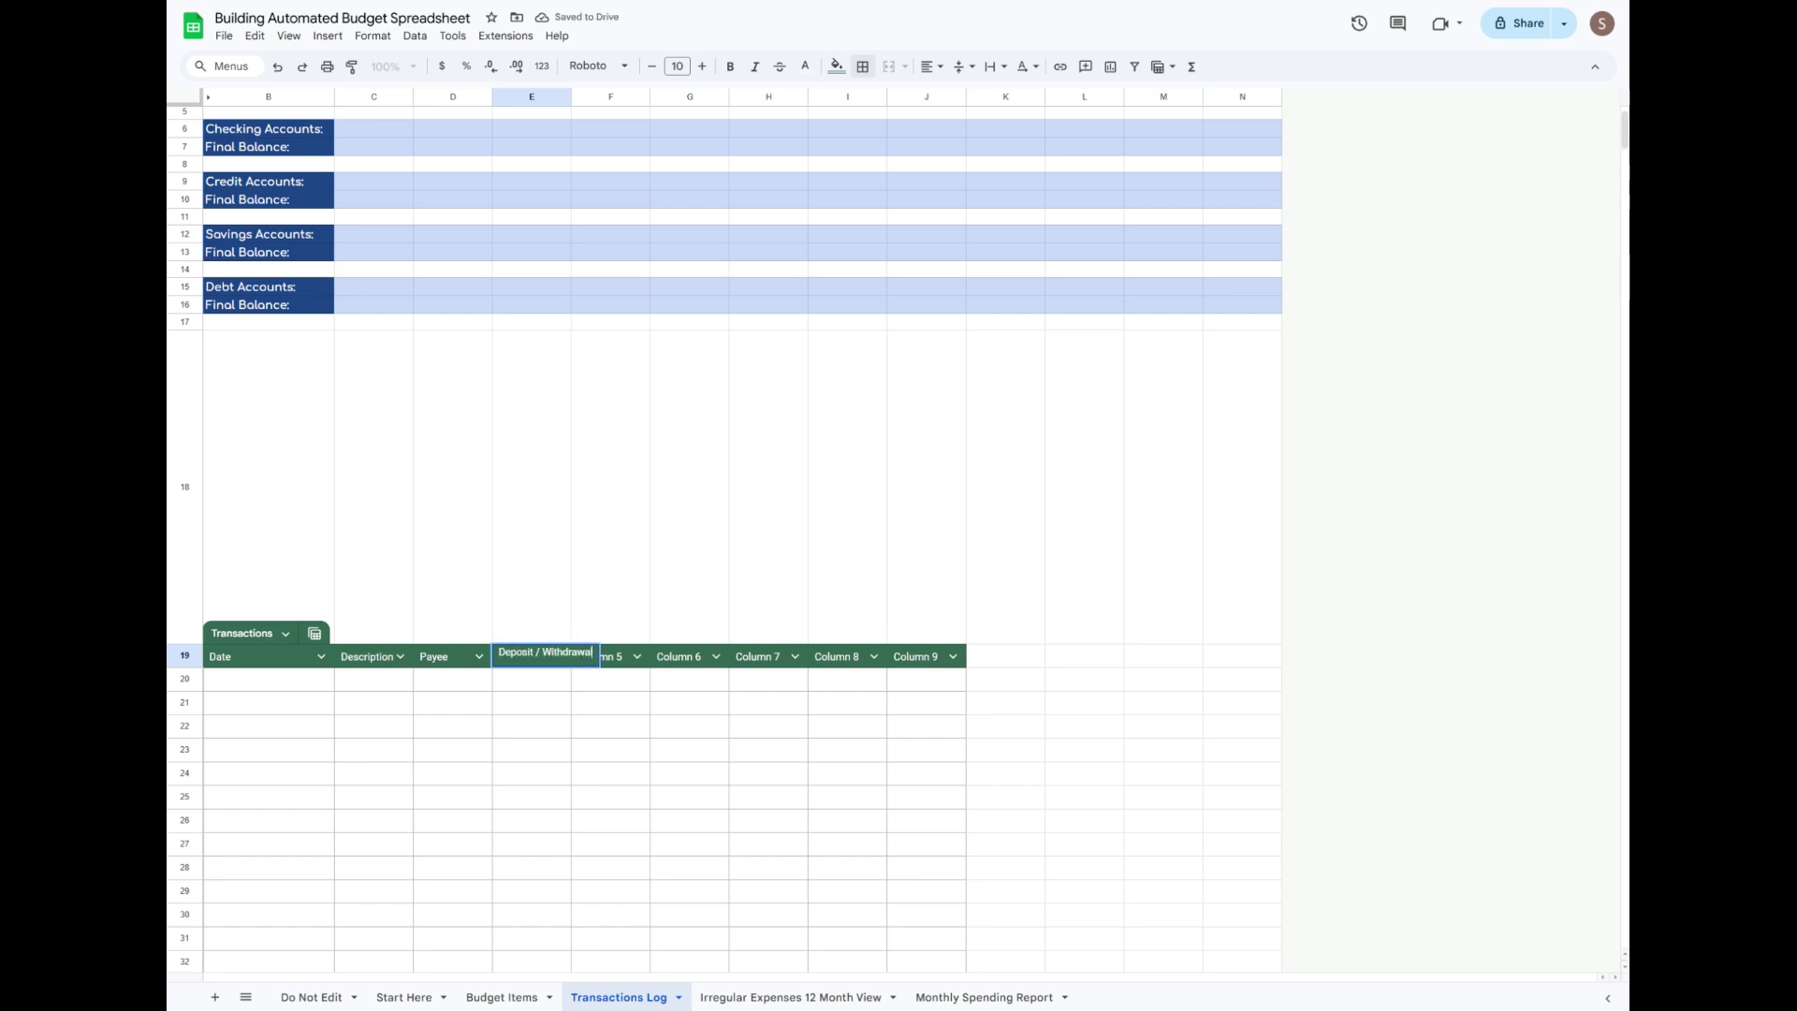
Name the remaining table columns "Amount", "Category", "Type", "Source" and "Reconciled".
key("Tab")
type("Amount")
key("Tab")
type("Category")
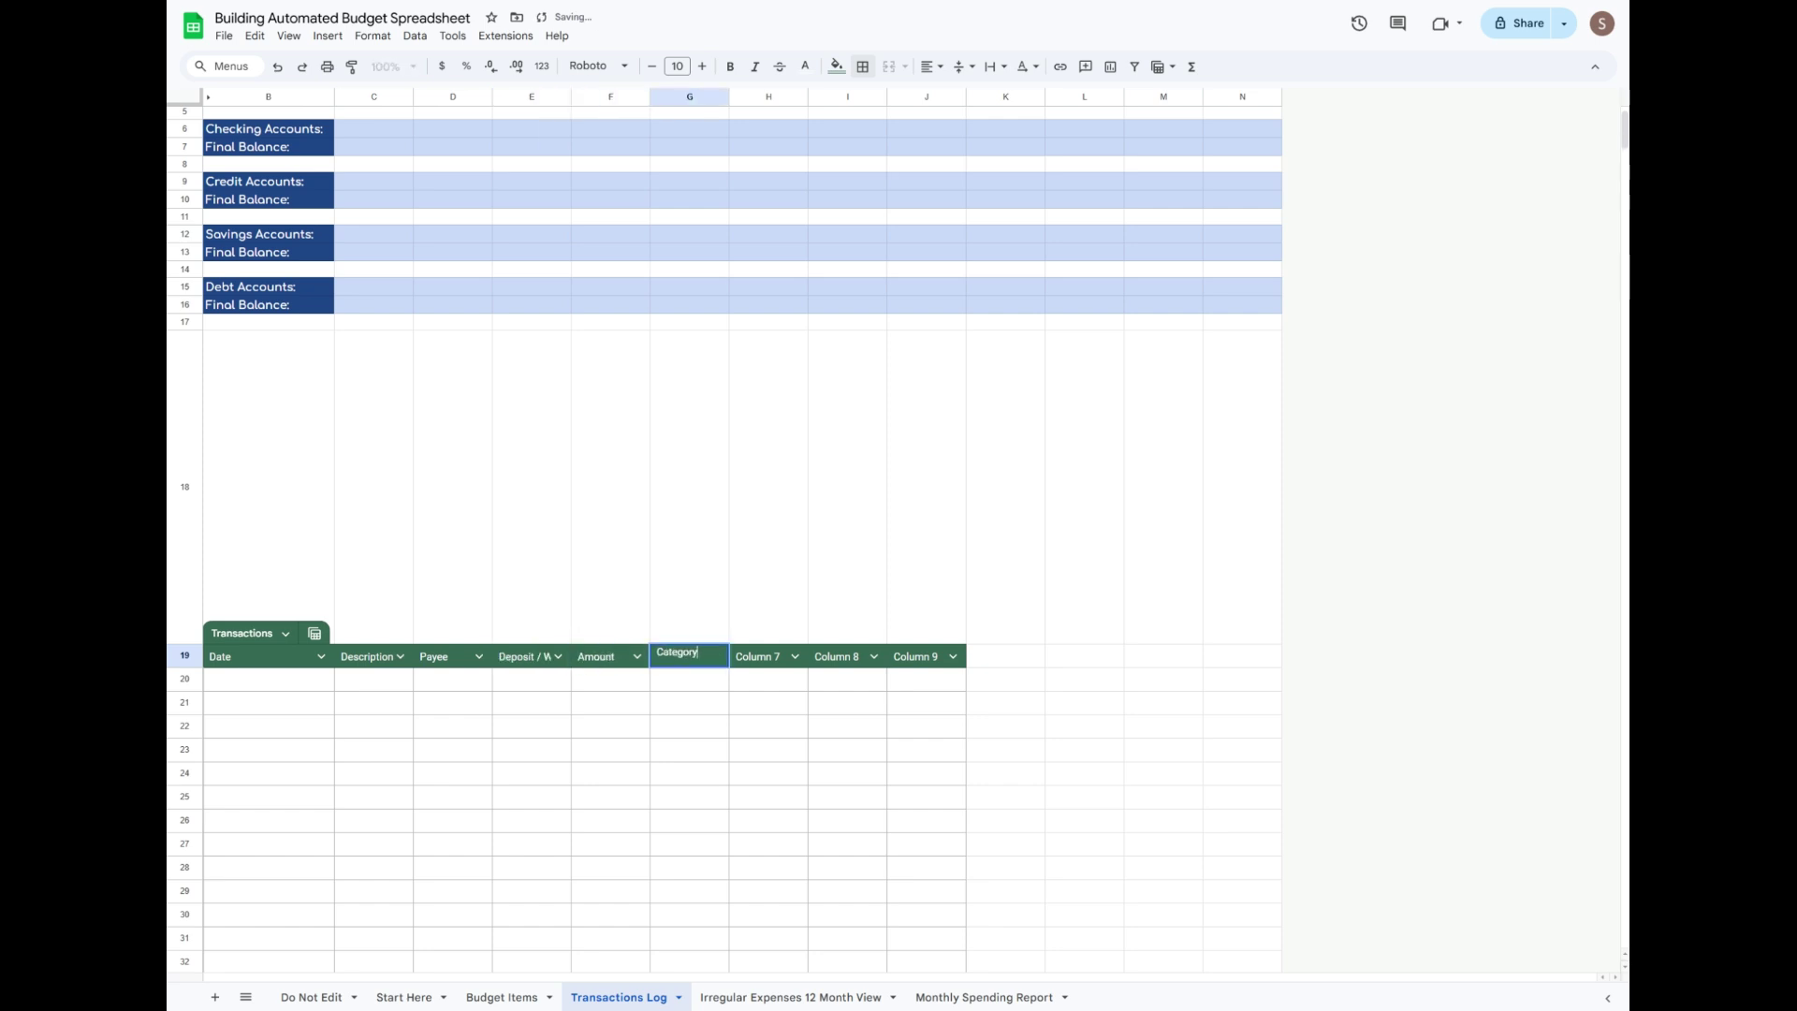
key("Tab")
type("Type")
key("Tab")
type("Source")
key("Tab")
type("Reconciled")
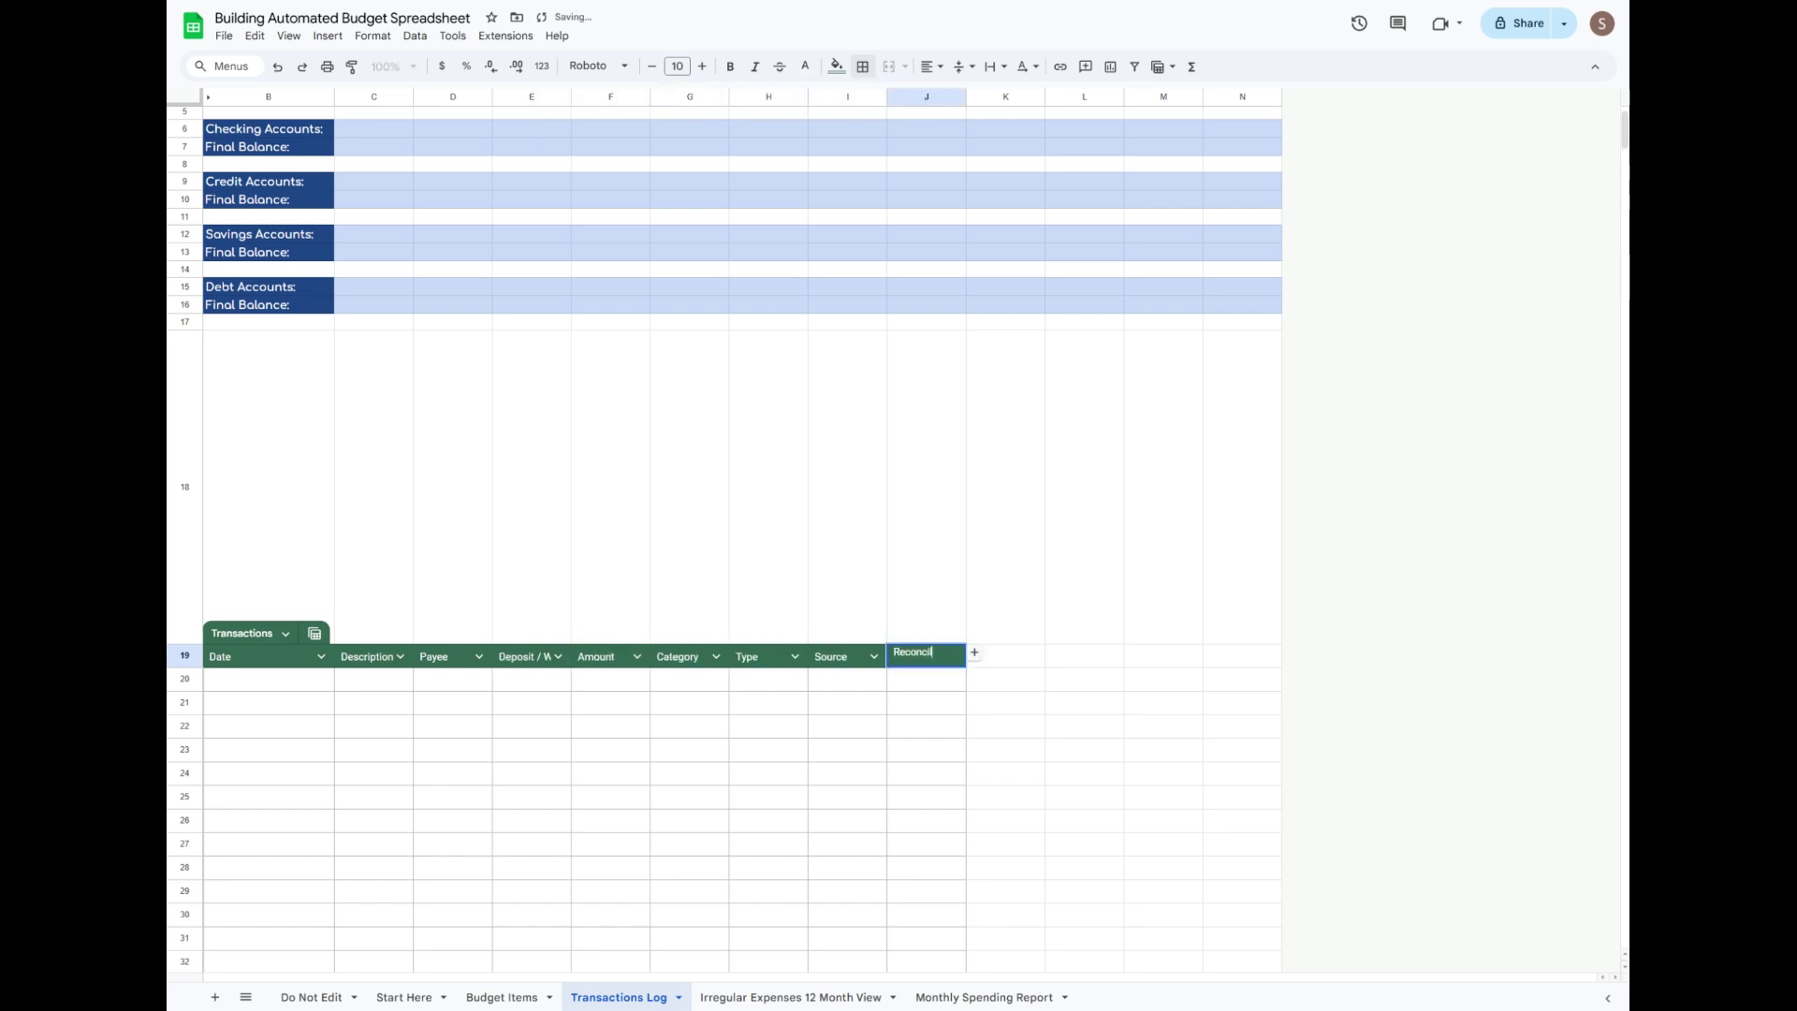
key("Return")
Set the Transactions table's color to the dark blue sampled from the account label cells.
left_click(286, 634)
left_click(486, 818)
left_click(847, 517)
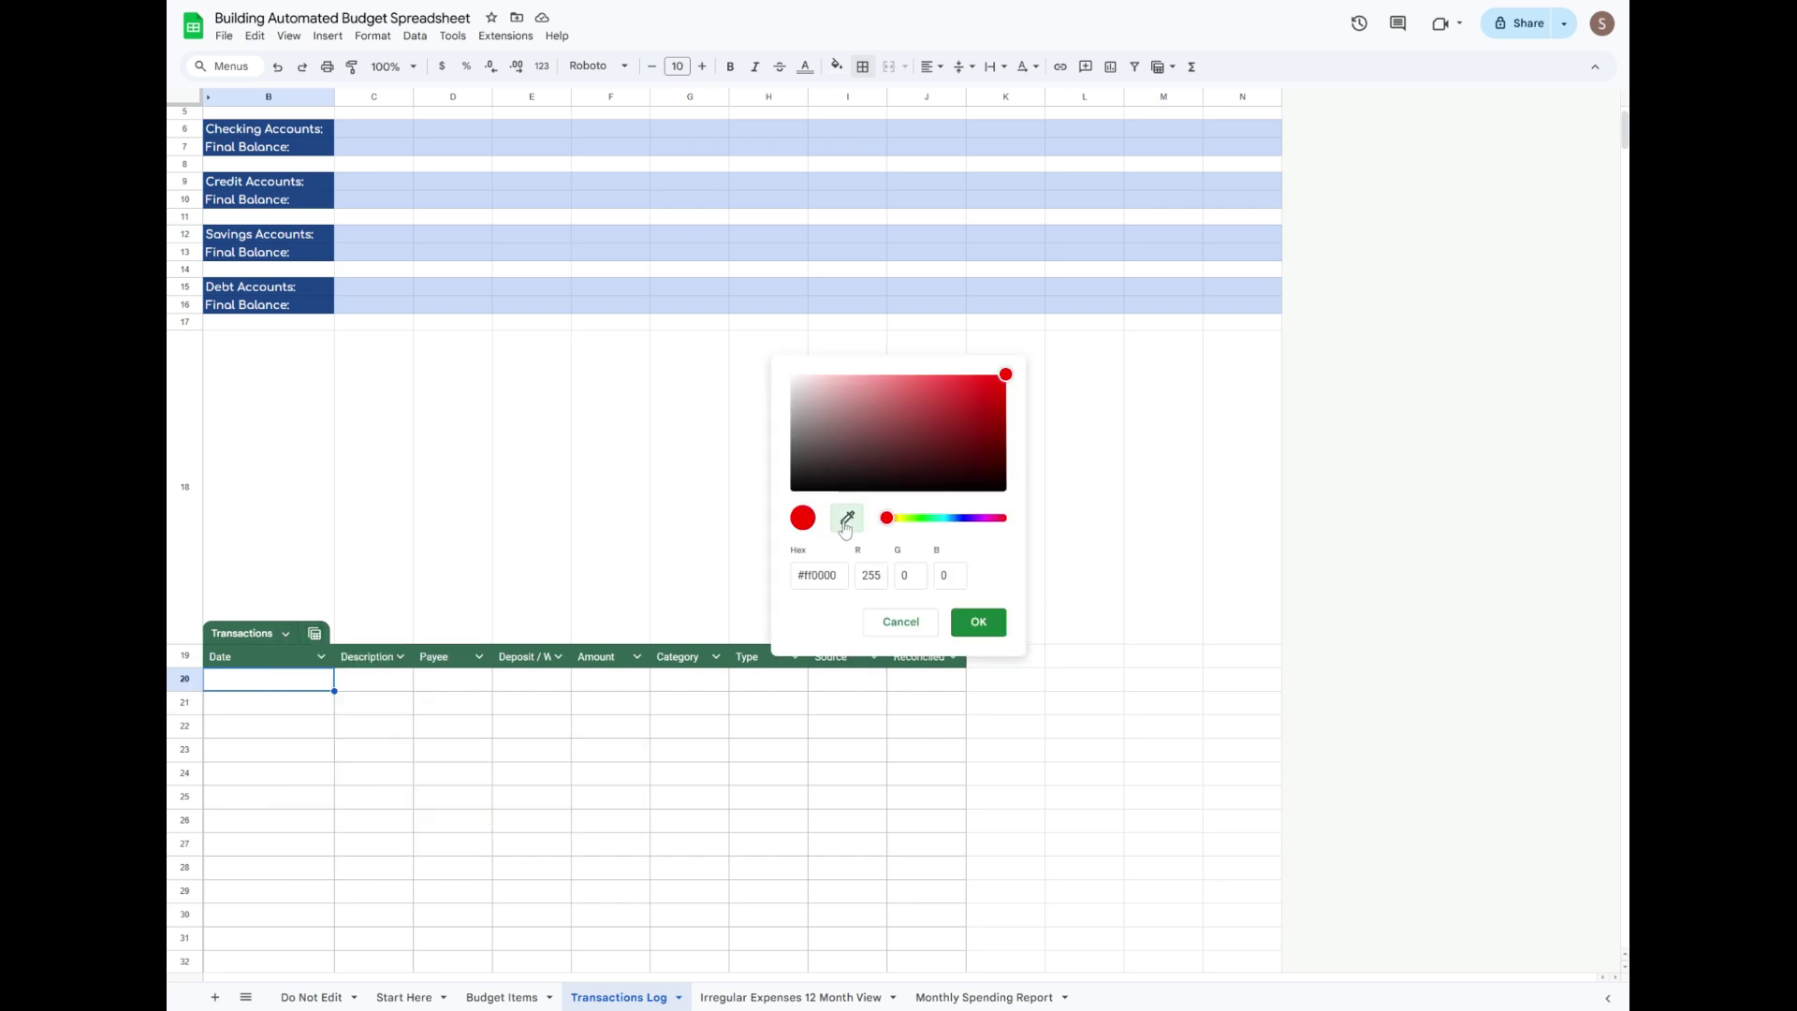
left_click(317, 300)
left_click(978, 621)
left_click(552, 580)
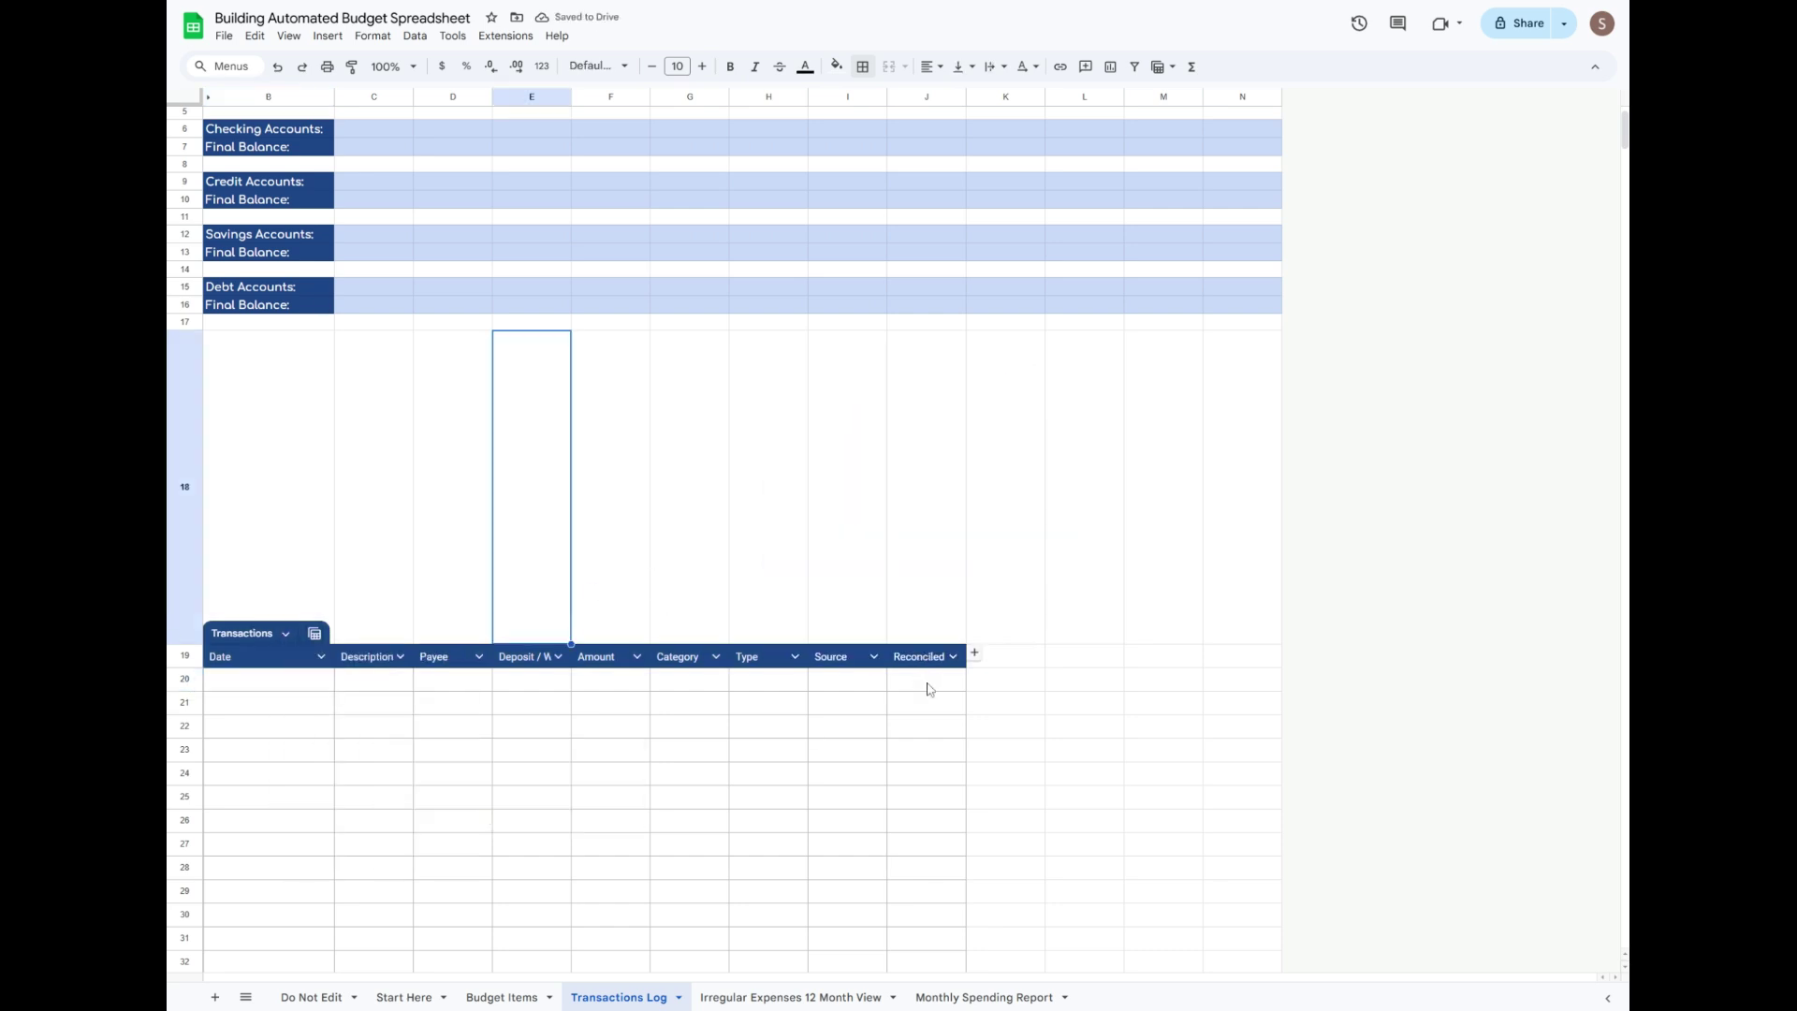
Insert checkboxes in all the cells of the table's Reconciled column.
left_click(927, 684)
mouse_move(1624, 130)
left_mouse_down()
mouse_move(1625, 929)
mouse_move(1625, 121)
left_mouse_up()
left_click(927, 938, "shift")
left_click(327, 36)
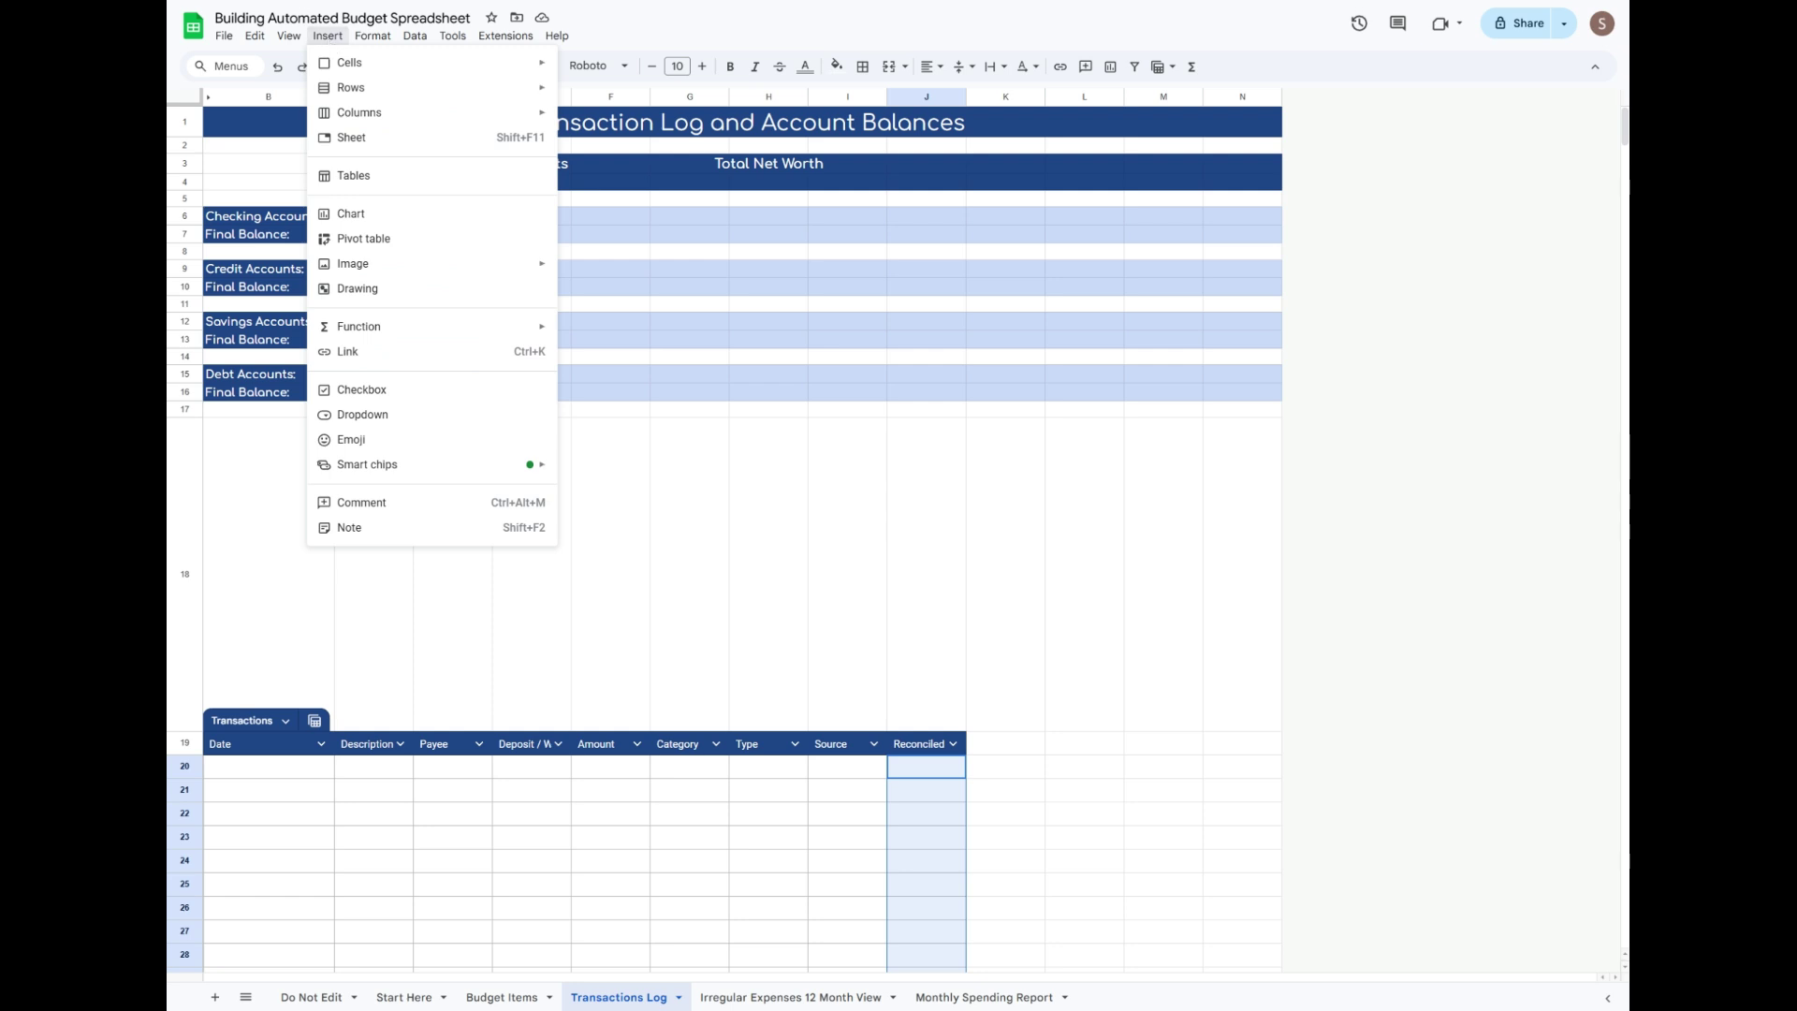
left_click(361, 389)
left_click(473, 541)
Fill rows 17 and 18 with medium gray.
left_click_drag(185, 410, 184, 458)
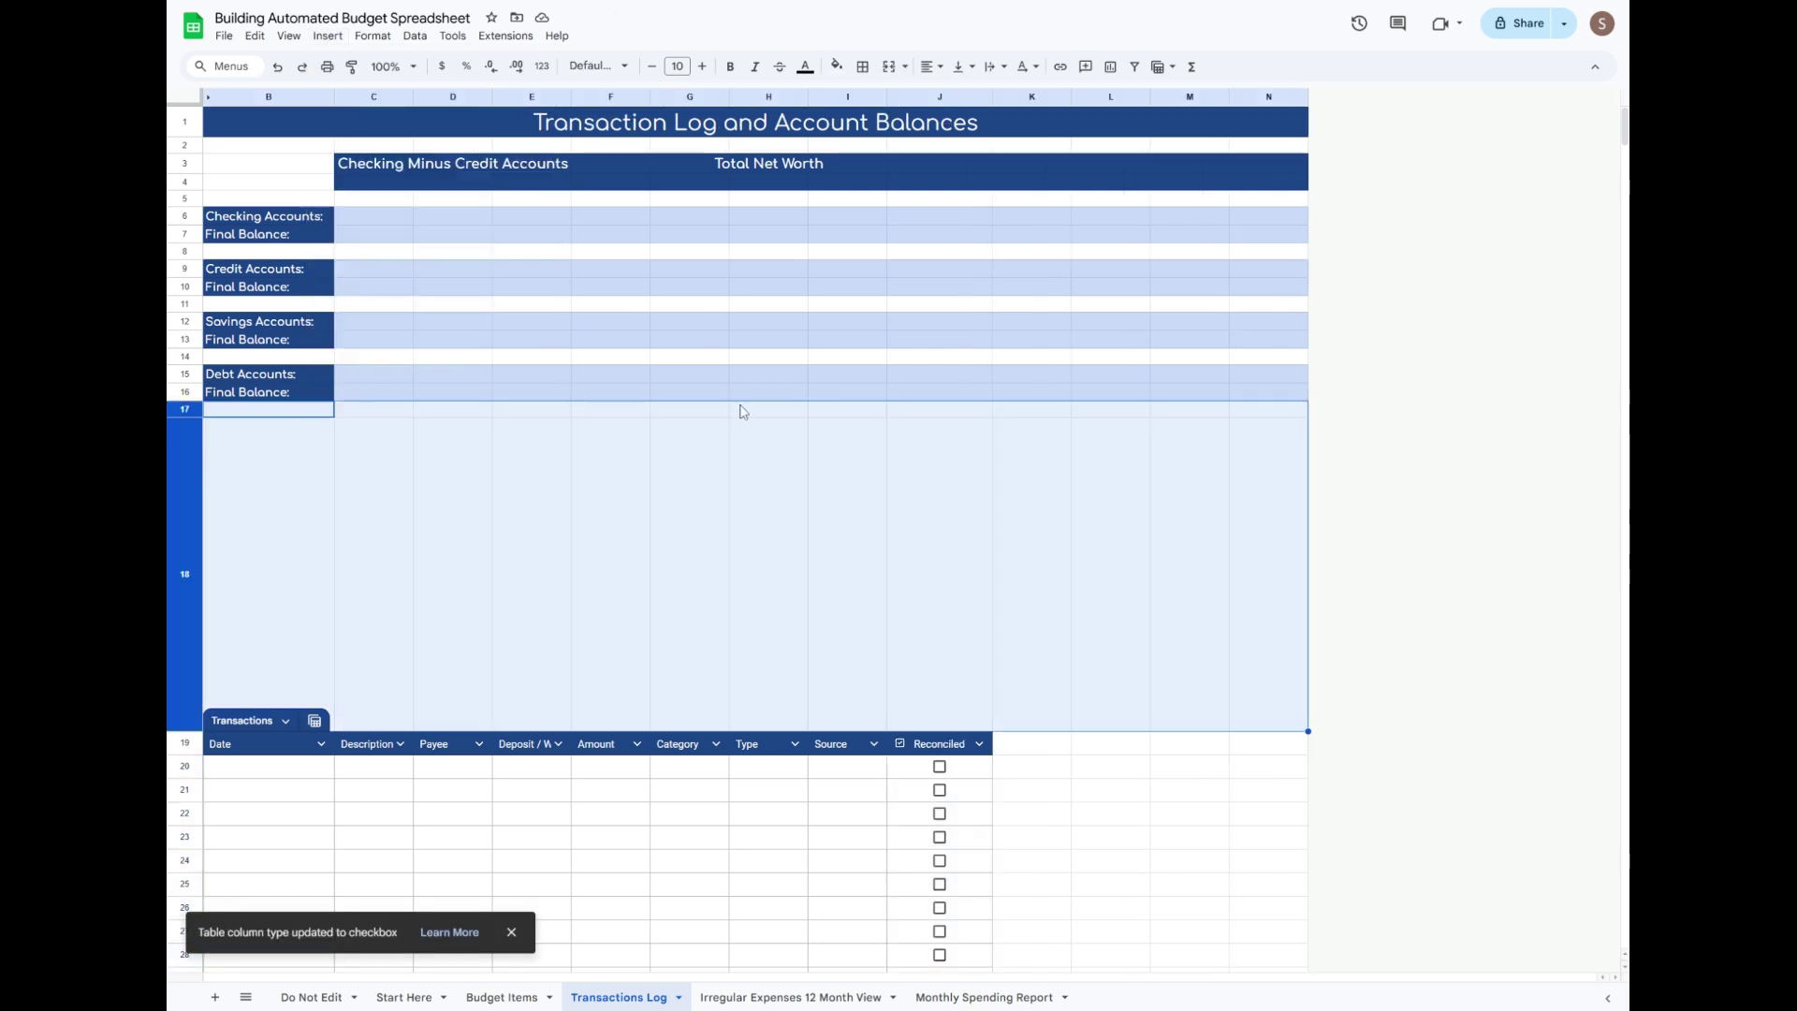
left_click(838, 67)
left_click(890, 126)
left_click(837, 67)
left_click(906, 127)
Fill the spacer rows 2, 5, 8, 11, 14 and 17 with the same medium gray.
left_click(186, 357)
left_click(187, 304, "ctrl")
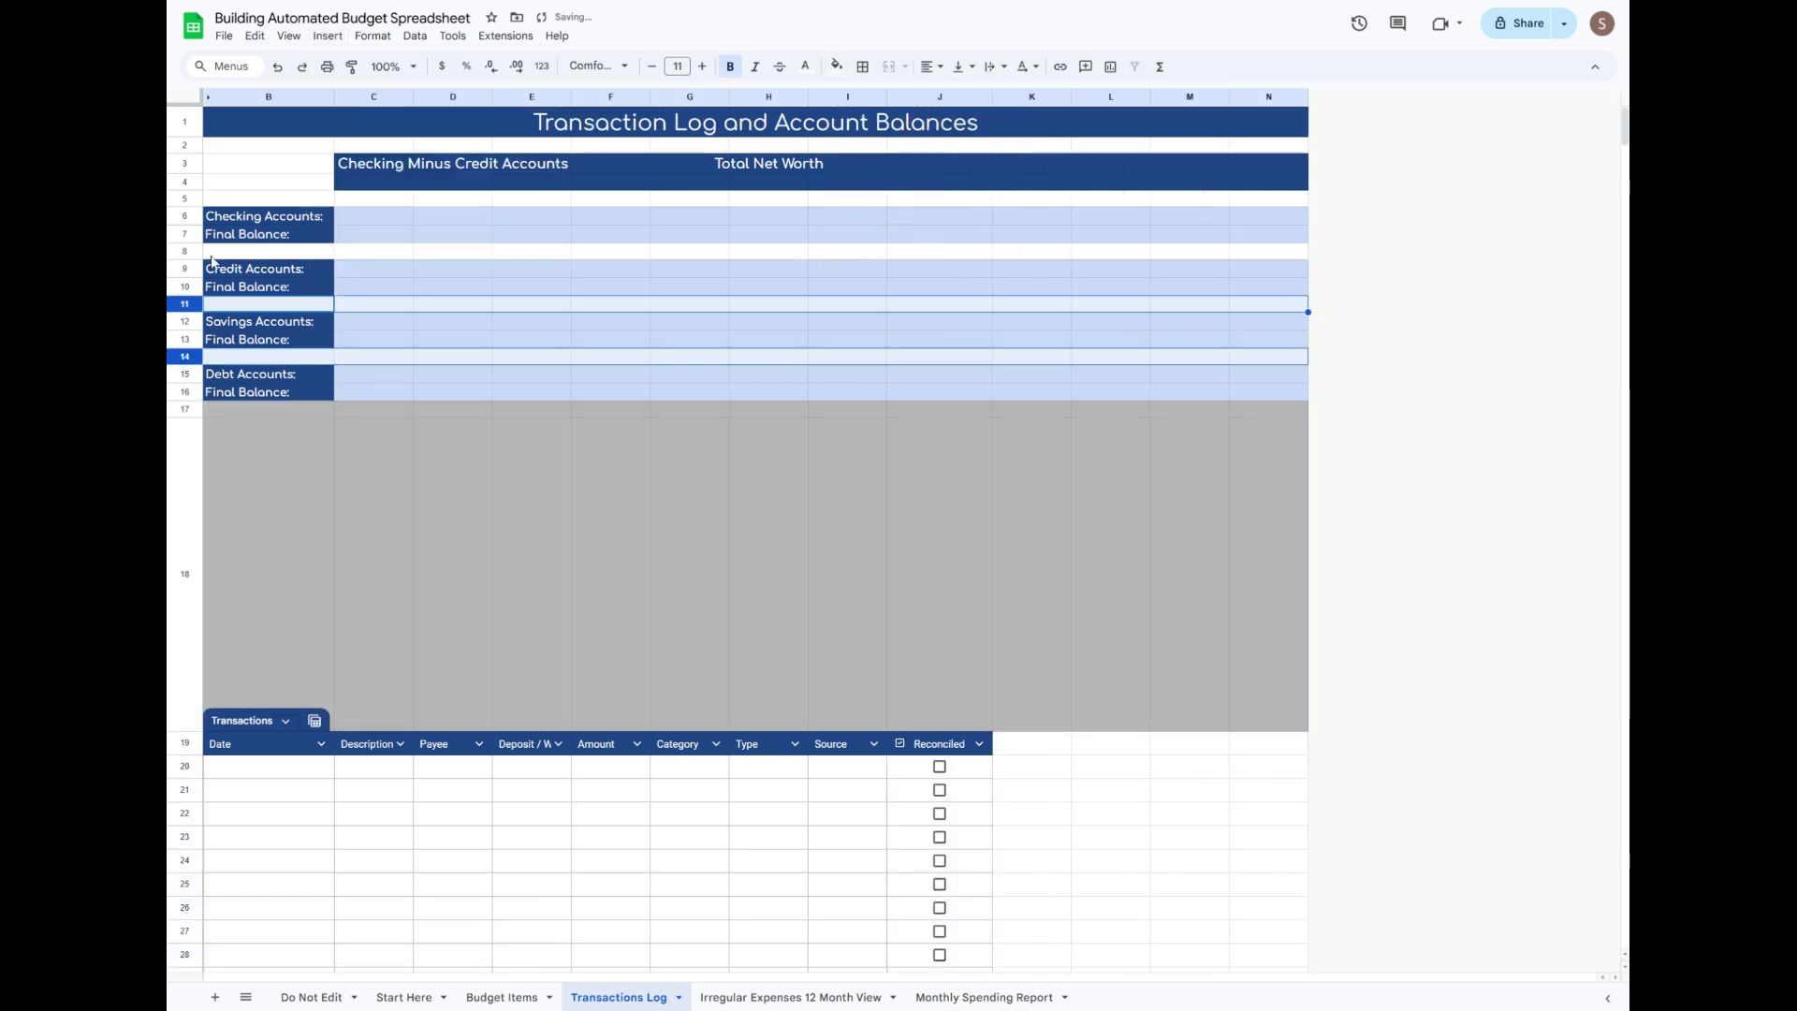
left_click(187, 252, "ctrl")
left_click(186, 198, "ctrl")
left_click(186, 146, "ctrl")
left_click(186, 410, "ctrl")
left_click(837, 68)
left_click(906, 127)
Set the height of the gray spacer rows 2, 5, 8, 11, 14 and 17 to 9 pixels.
right_click(190, 251)
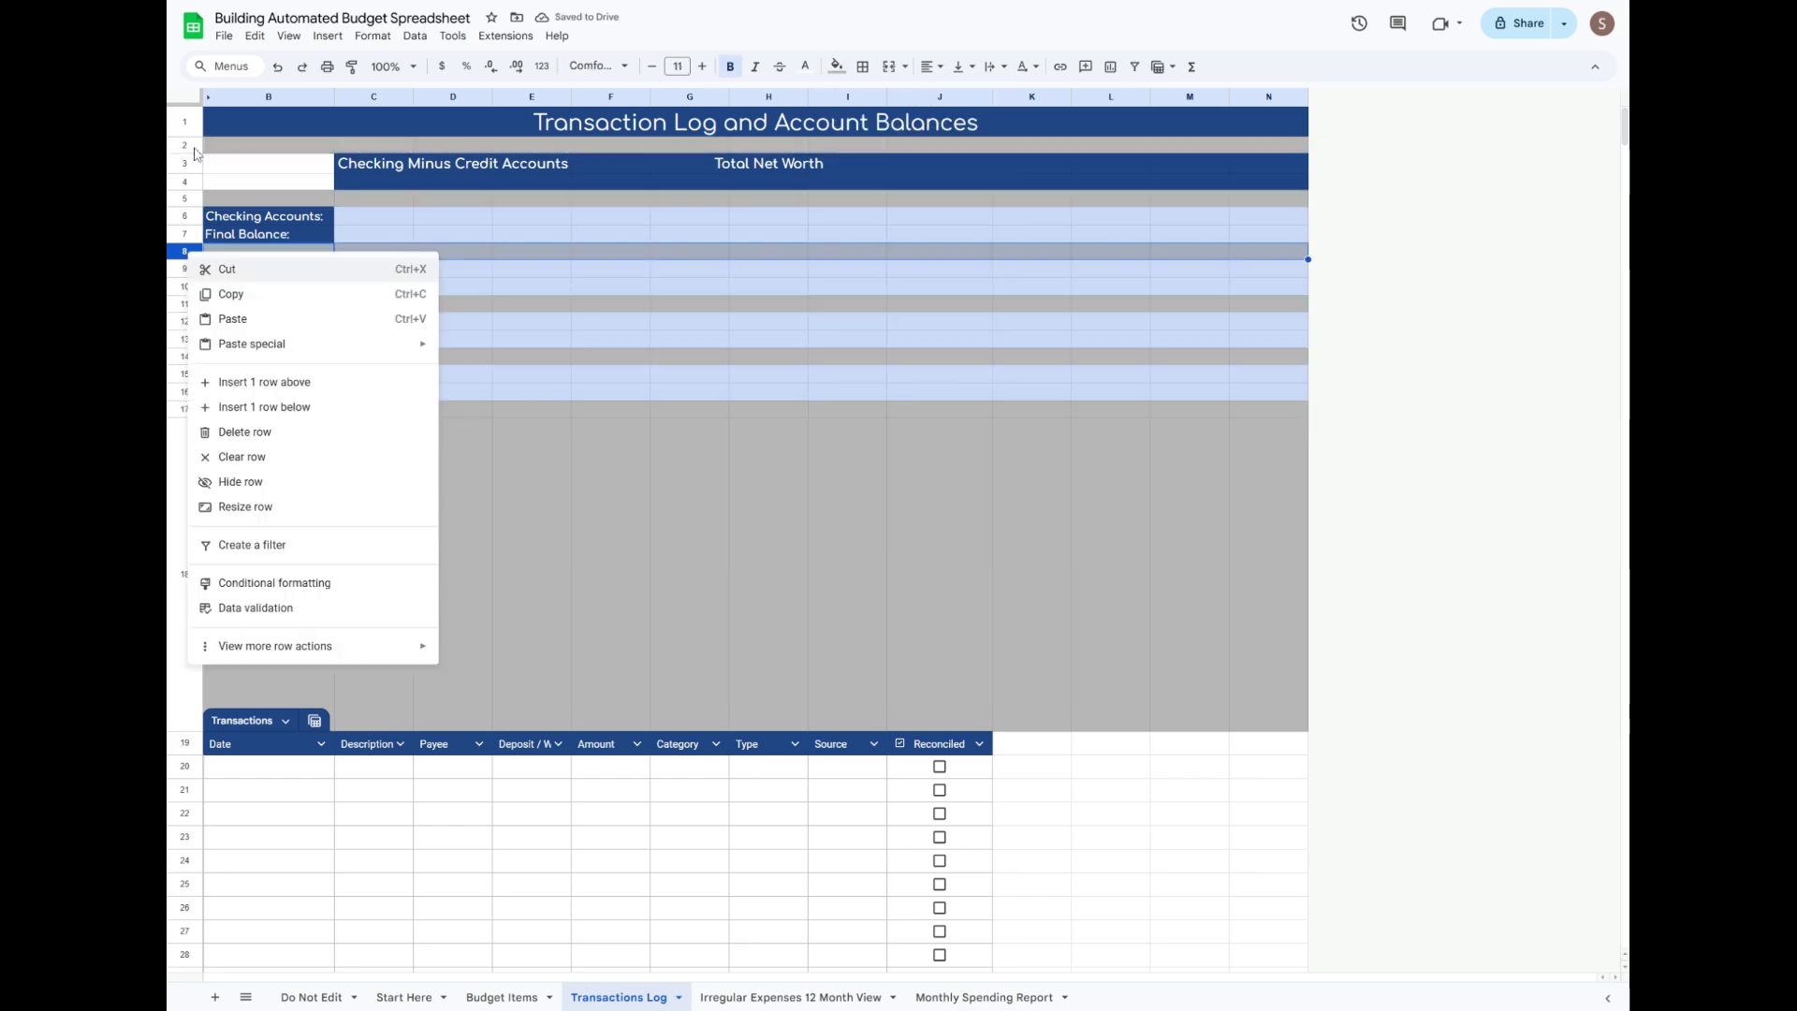
left_click(241, 501)
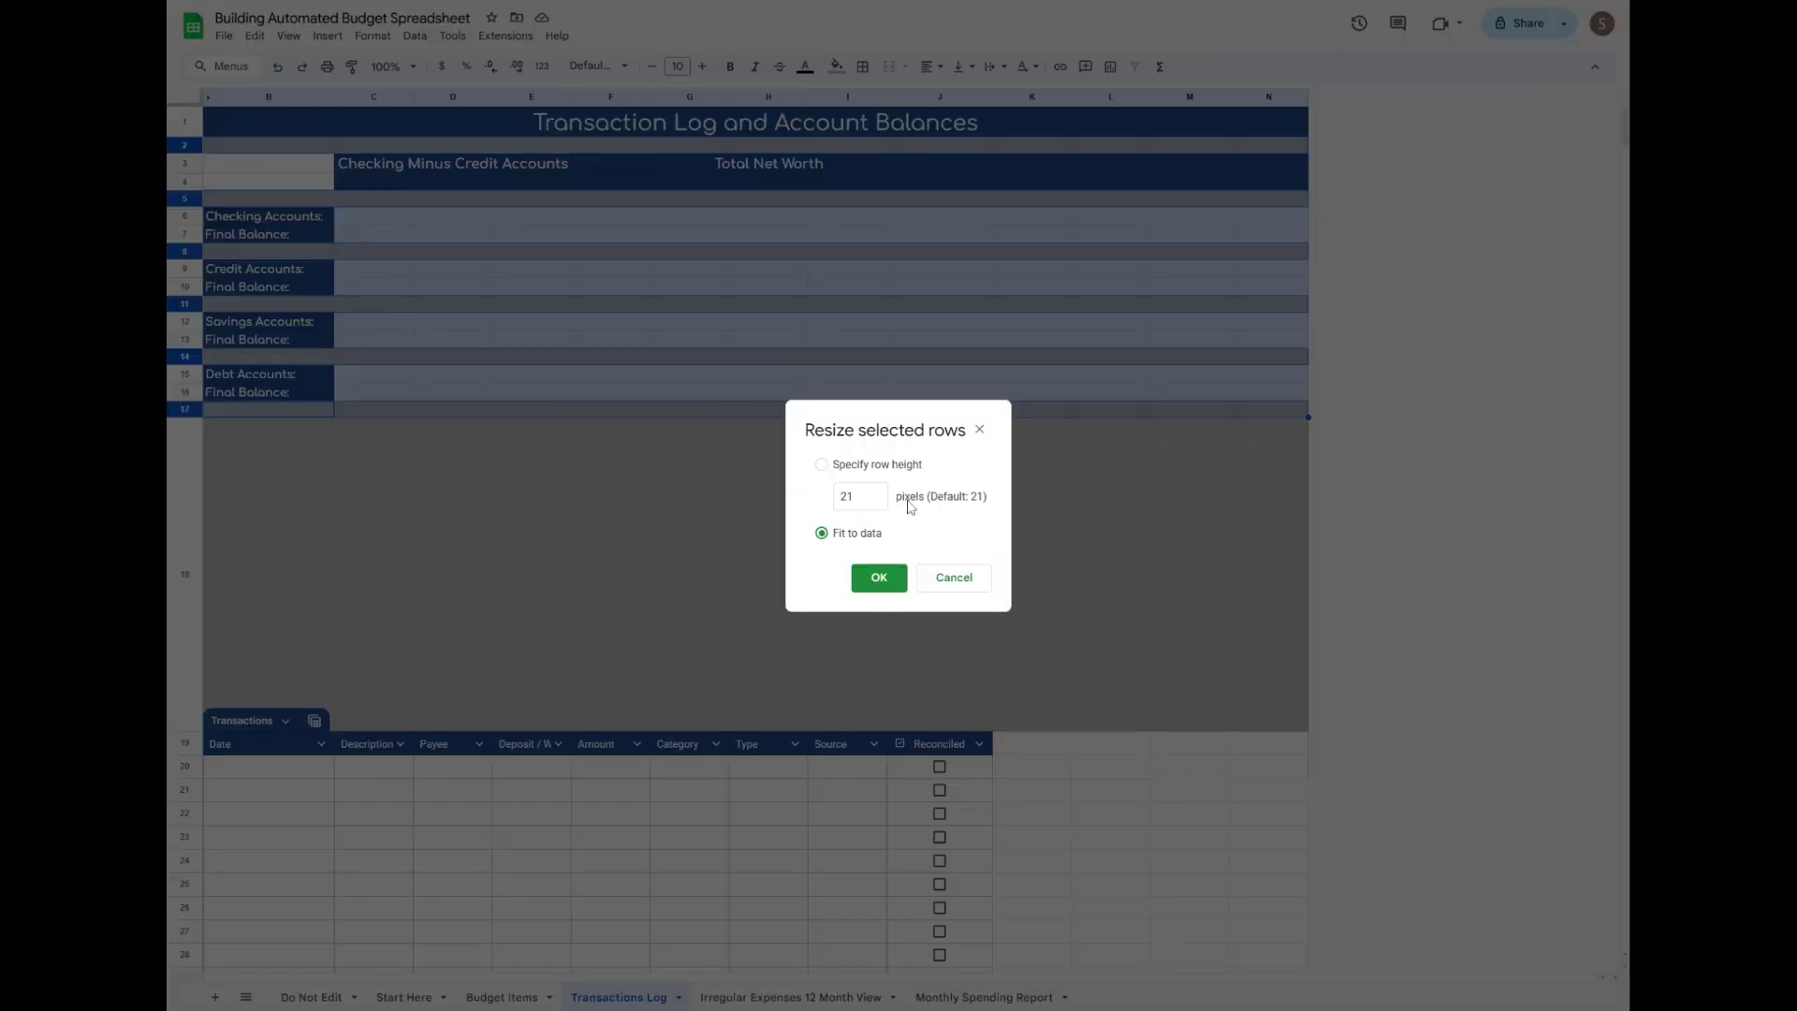
double_click(846, 497)
type("8")
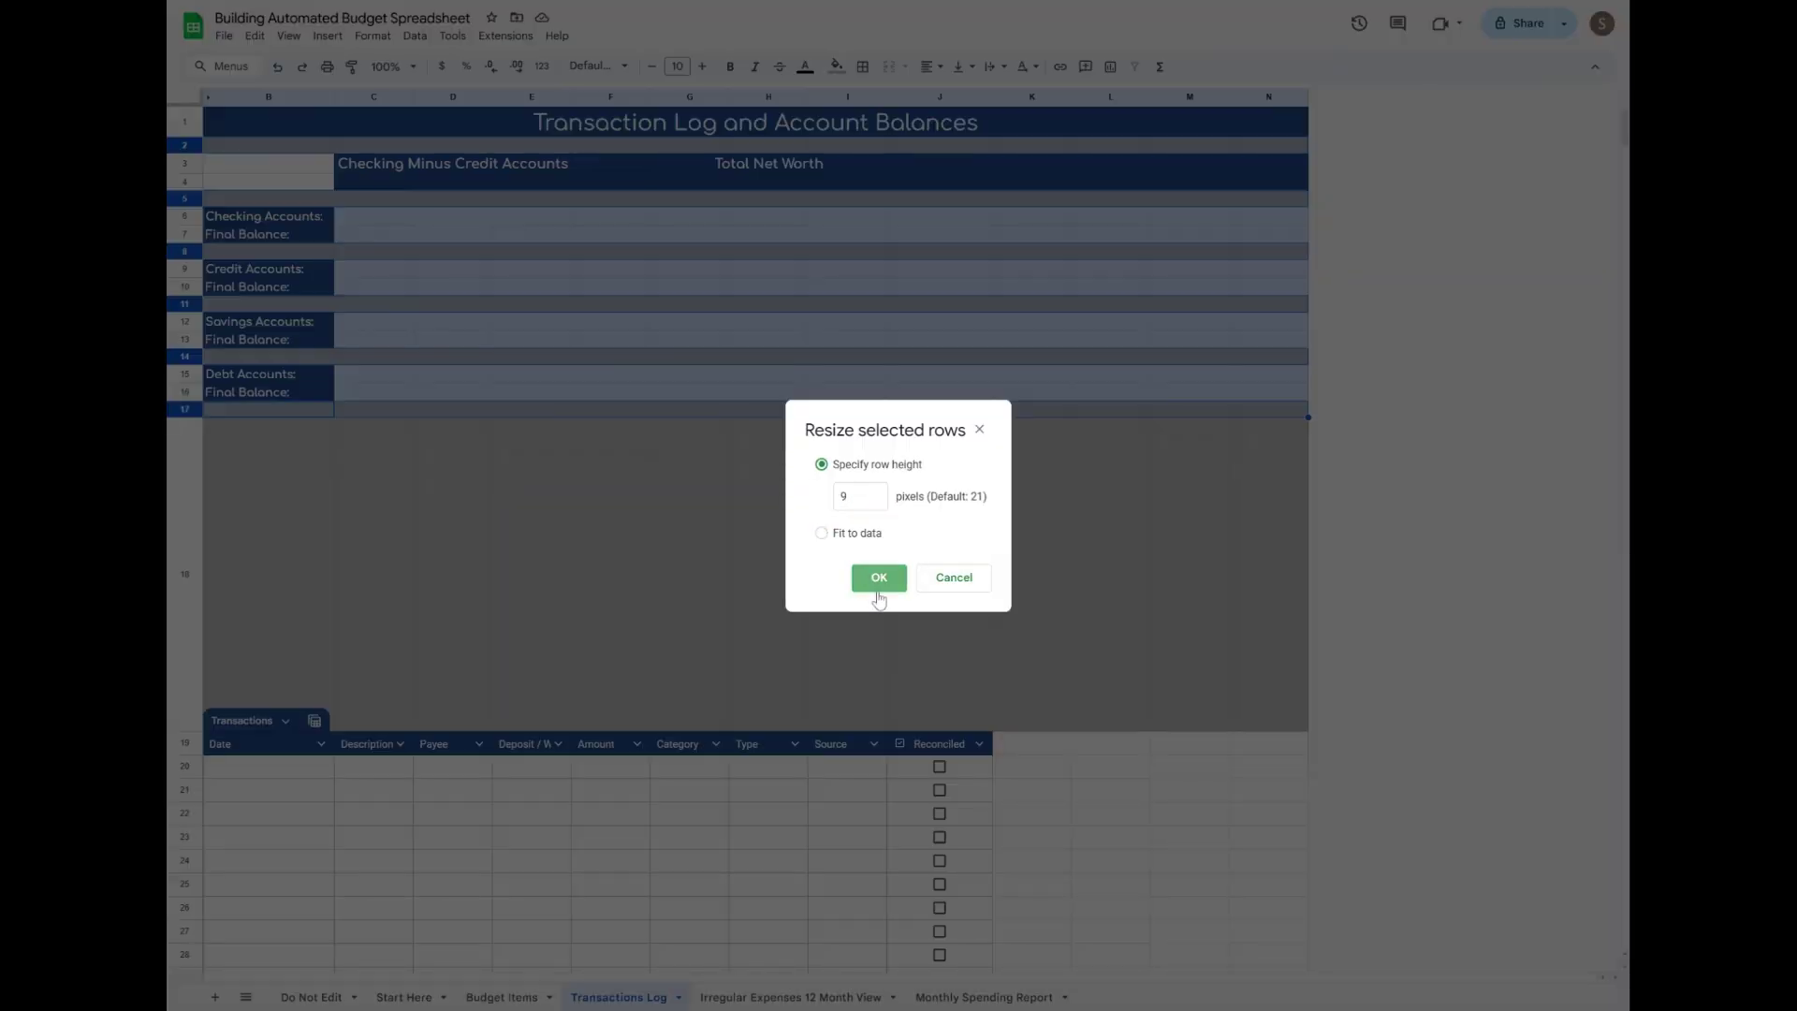
left_click(877, 584)
Fill the empty cells B3:B4 and the range K19:N767 beside the table with medium gray.
left_click(269, 165)
left_click(836, 68)
scroll(1034, 487, "down", 2)
left_click(1034, 518)
scroll(1268, 954, "down", 20)
left_click(1271, 921, "shift")
left_click(836, 66)
left_click(906, 127)
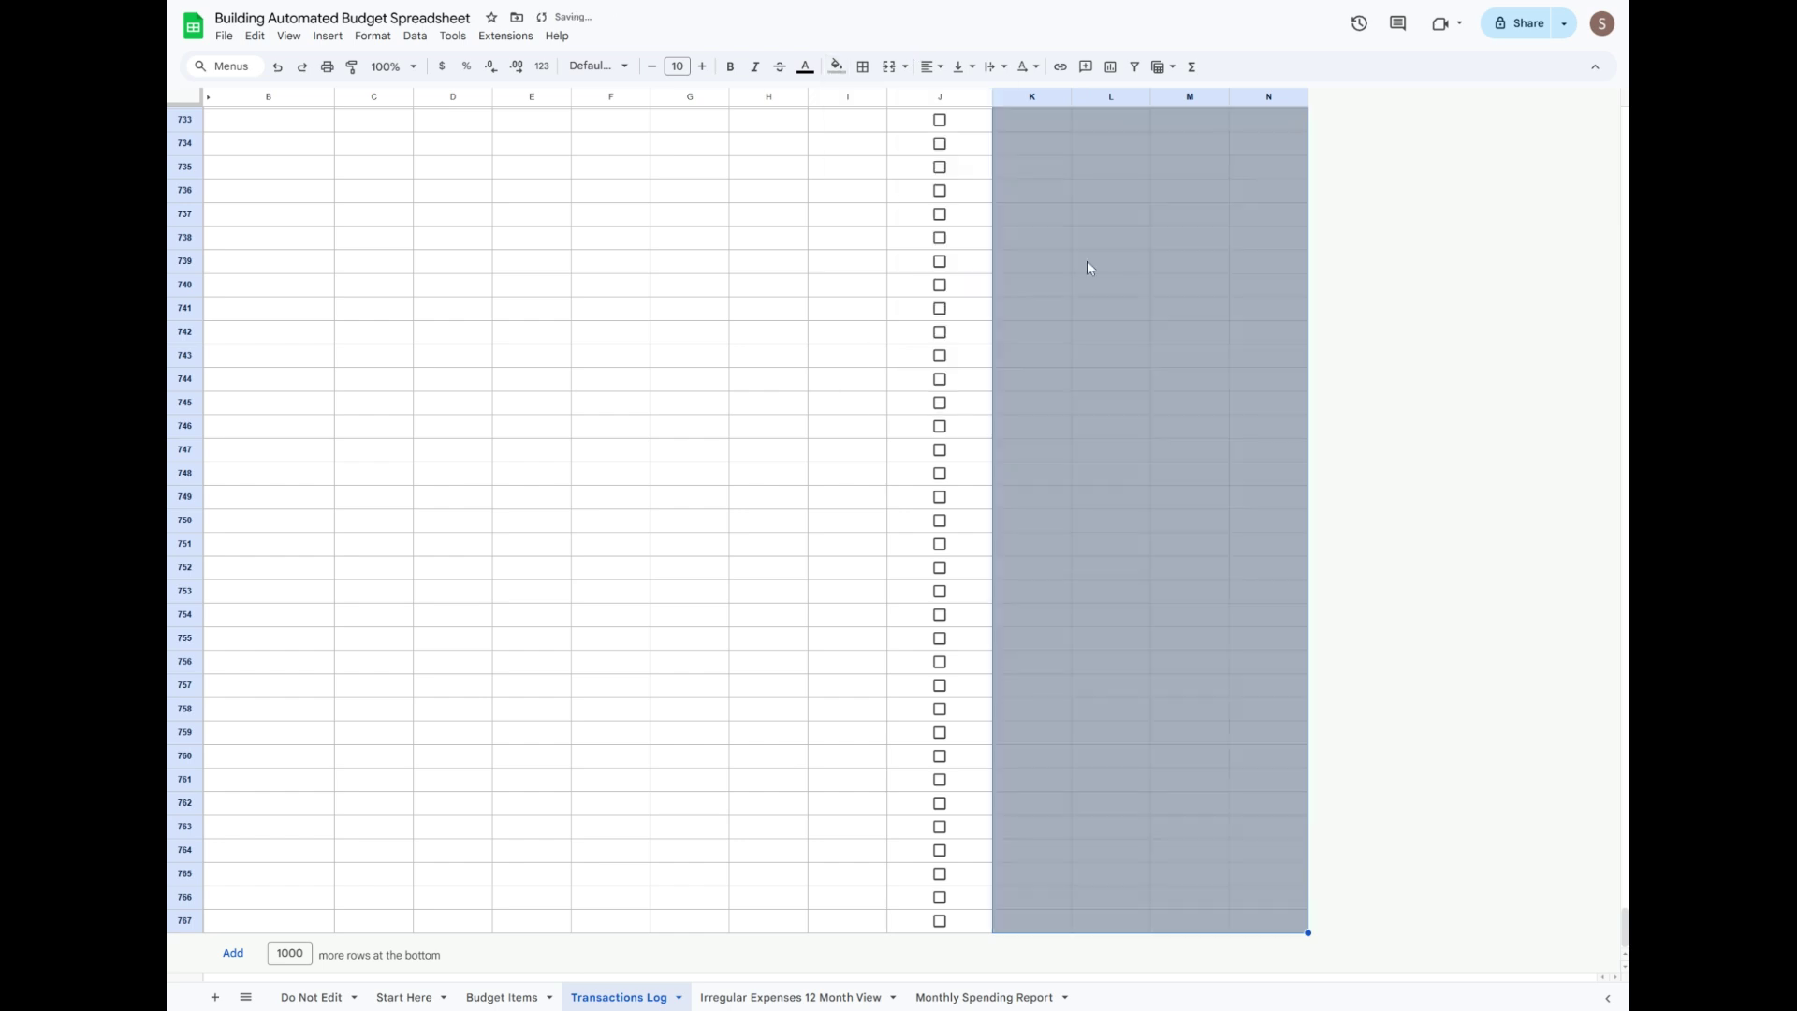
Turn off the gridlines on the Transactions Log sheet.
left_click(1184, 285)
scroll(1184, 285, "up", 20)
left_click(269, 139)
left_click(289, 36)
left_click(594, 99)
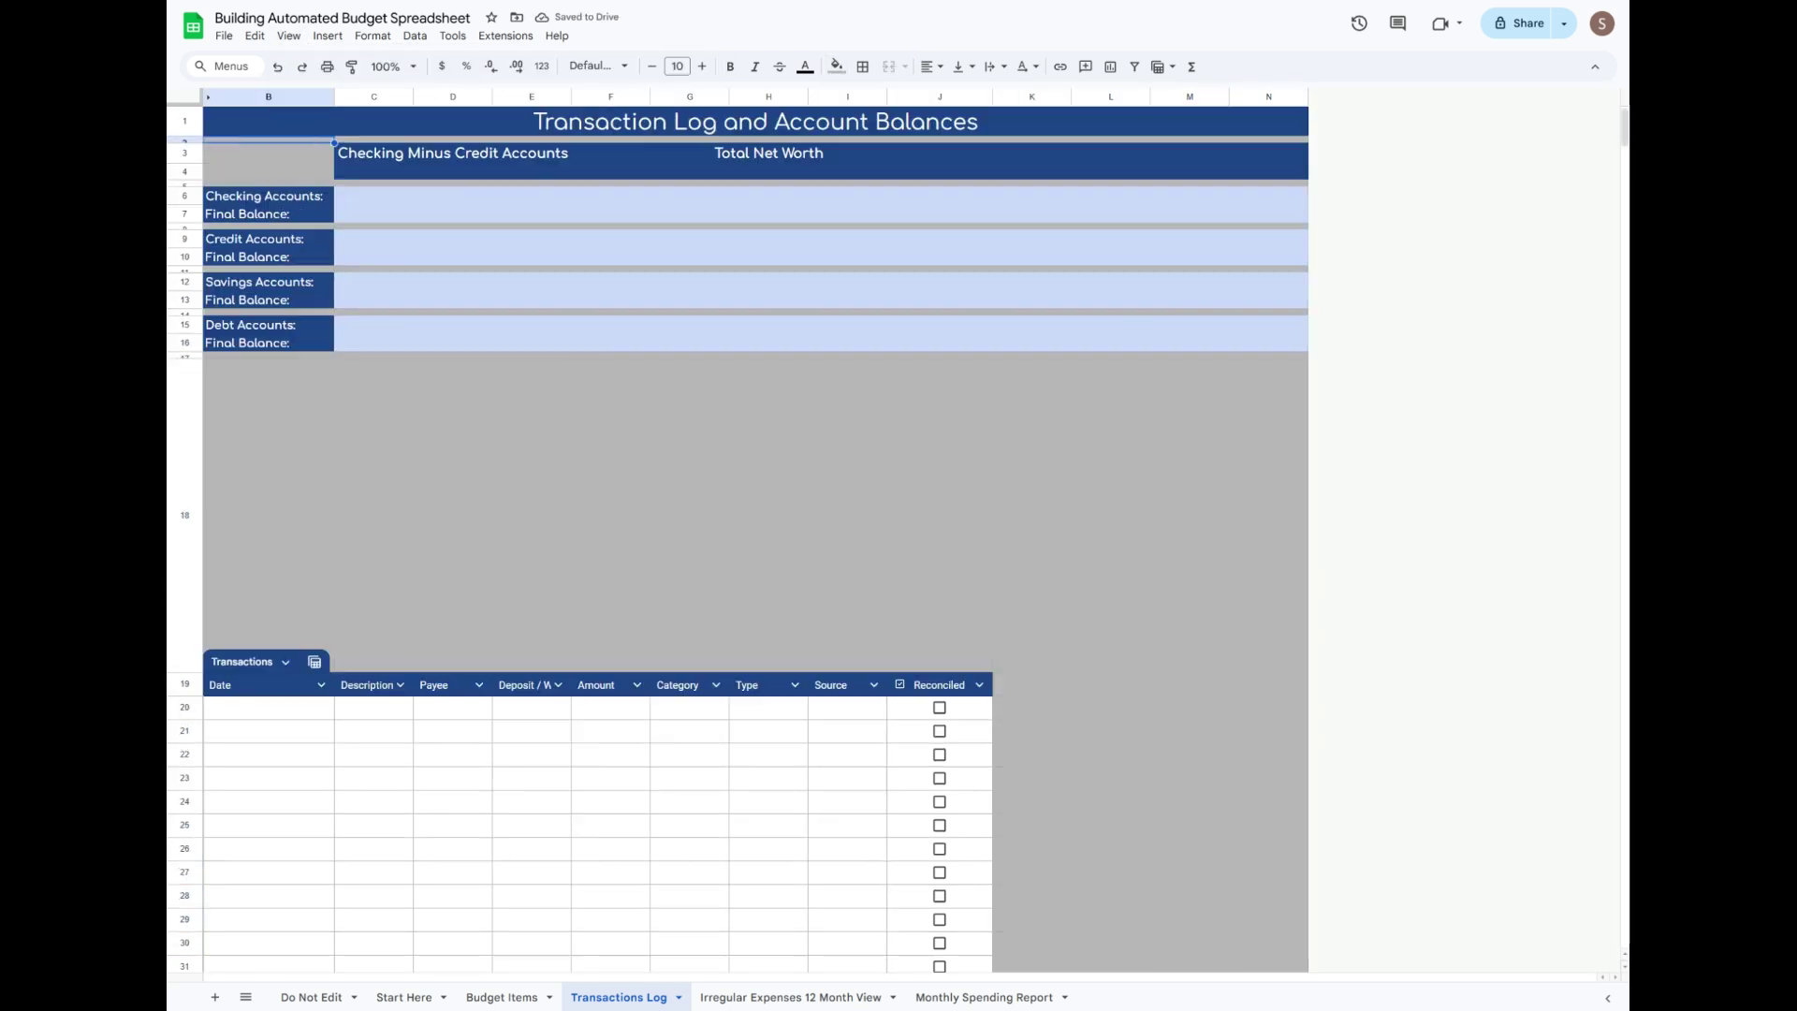
On the Monthly Spending Report sheet, fill columns A to D with light magenta.
left_click(984, 998)
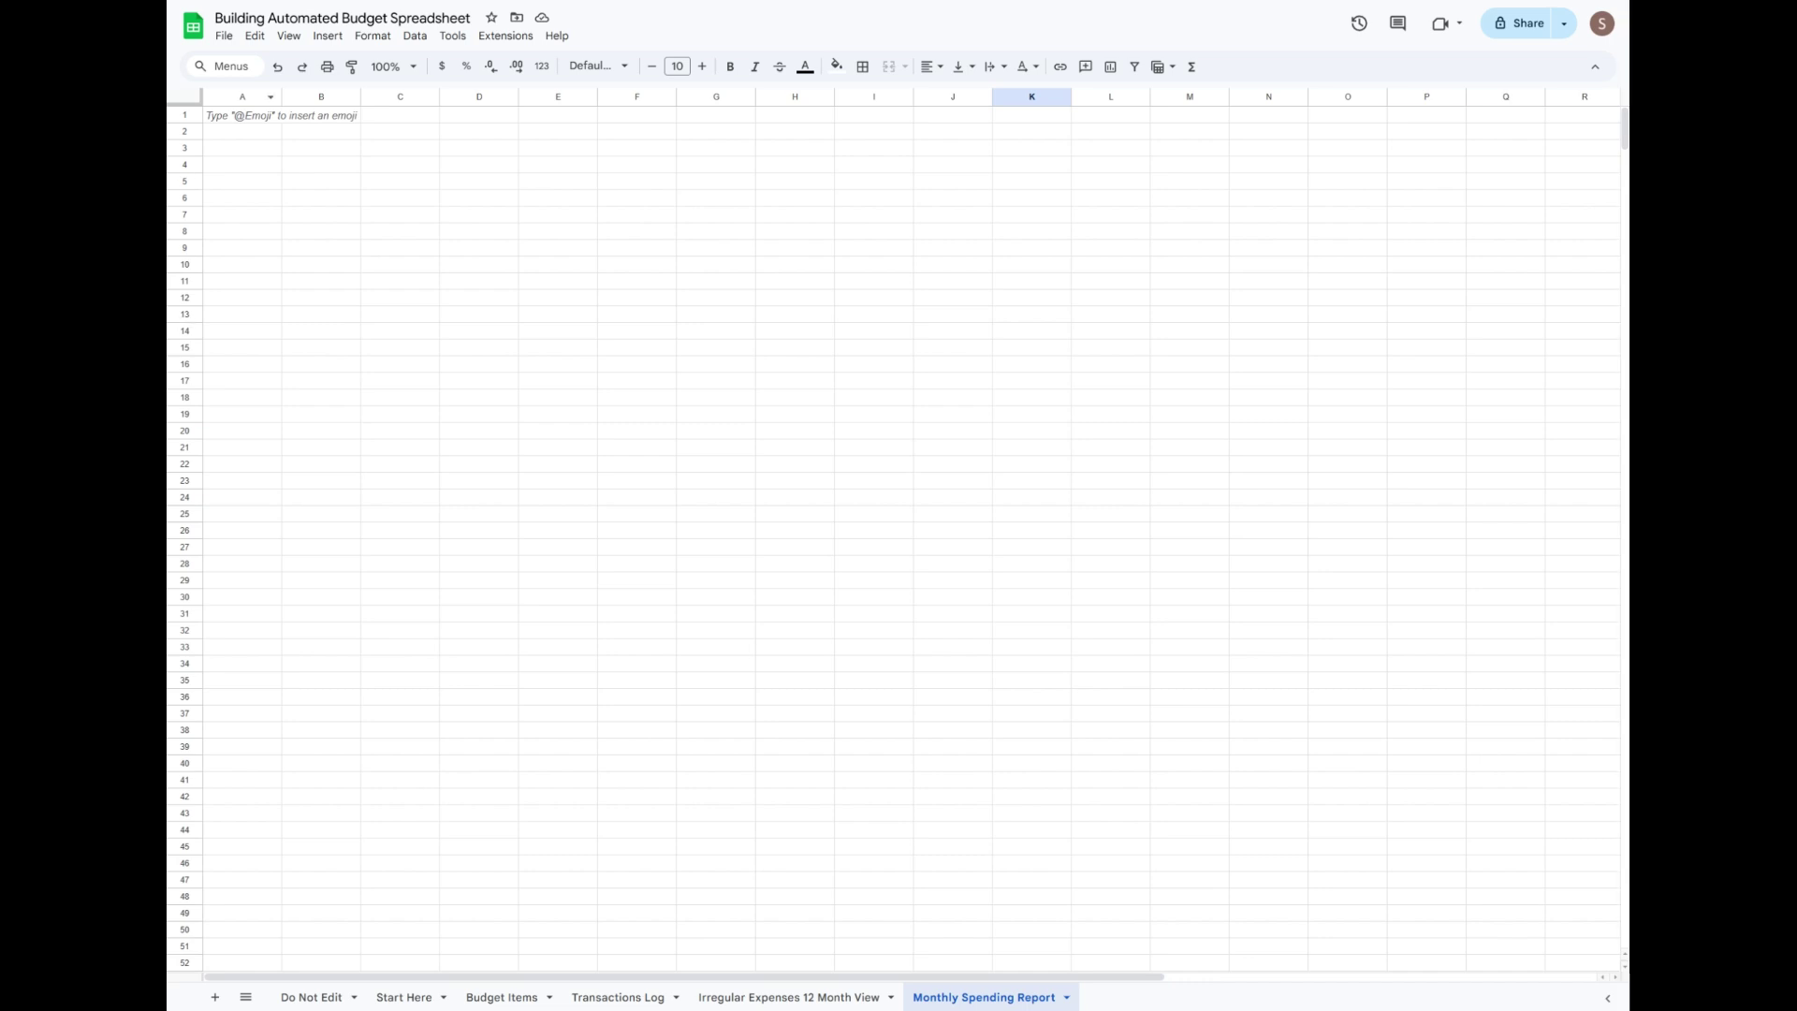
left_click_drag(242, 96, 479, 148)
left_click(837, 67)
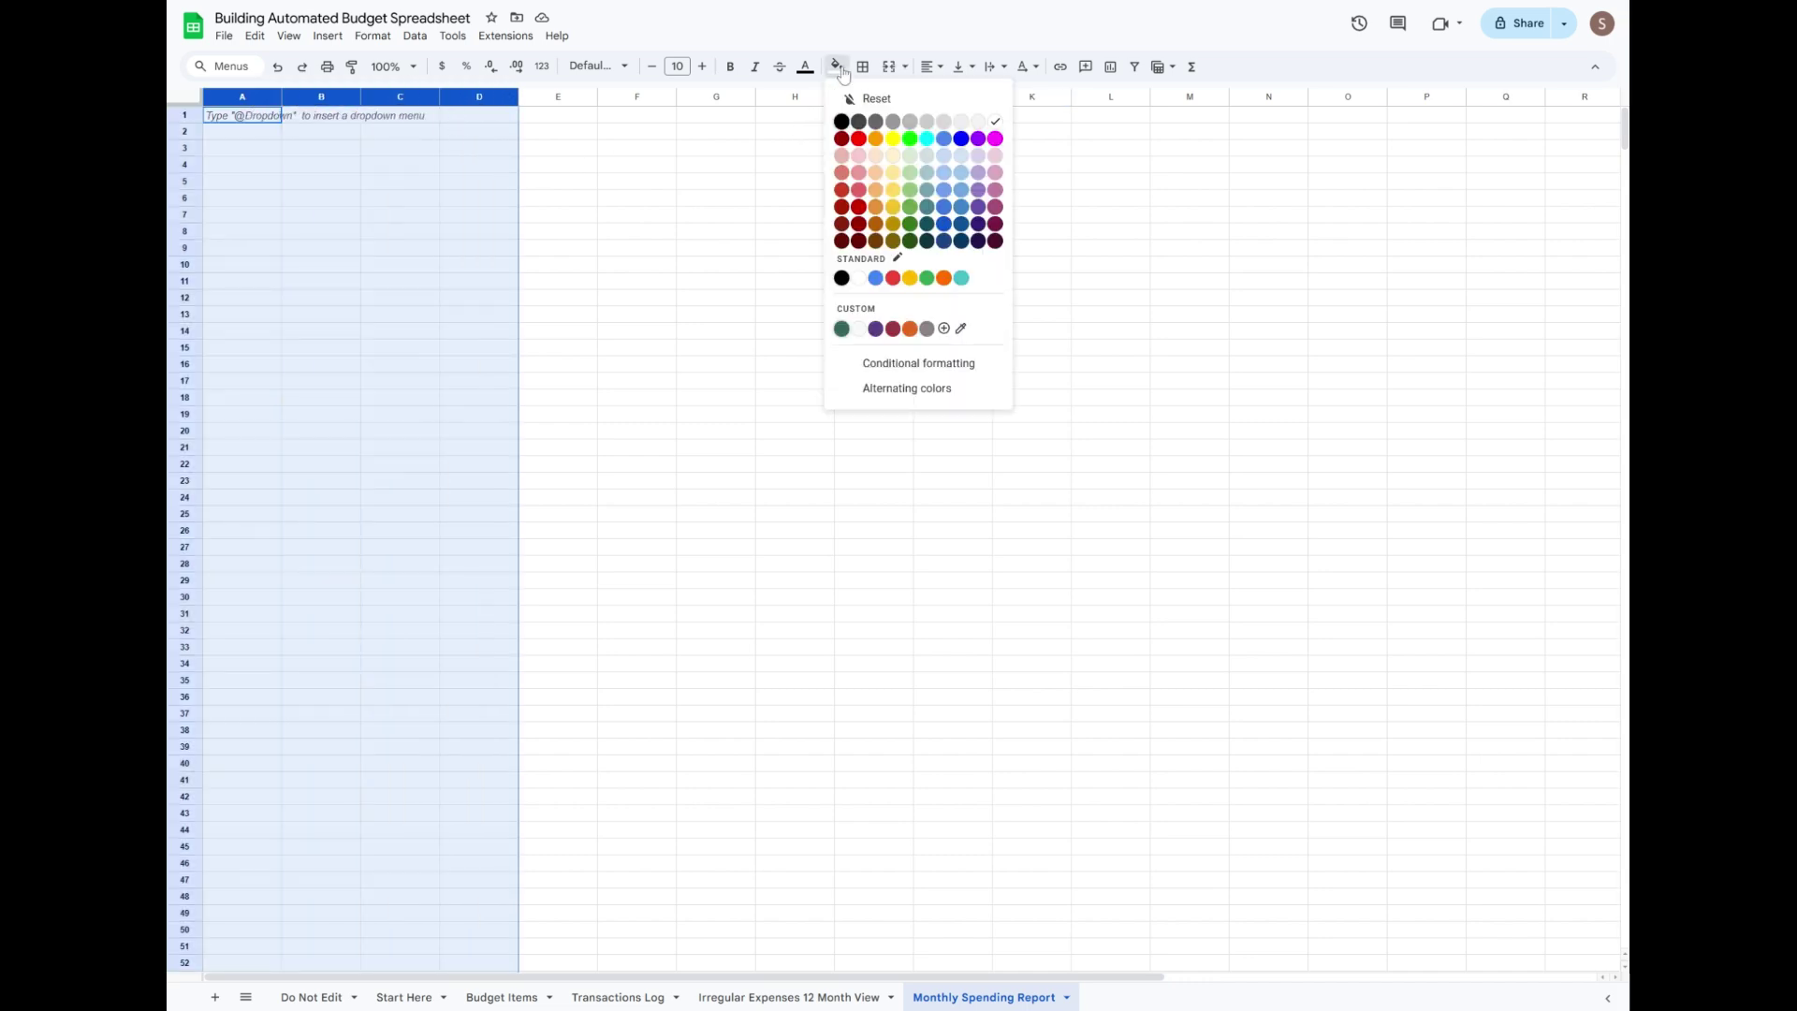
left_click(996, 159)
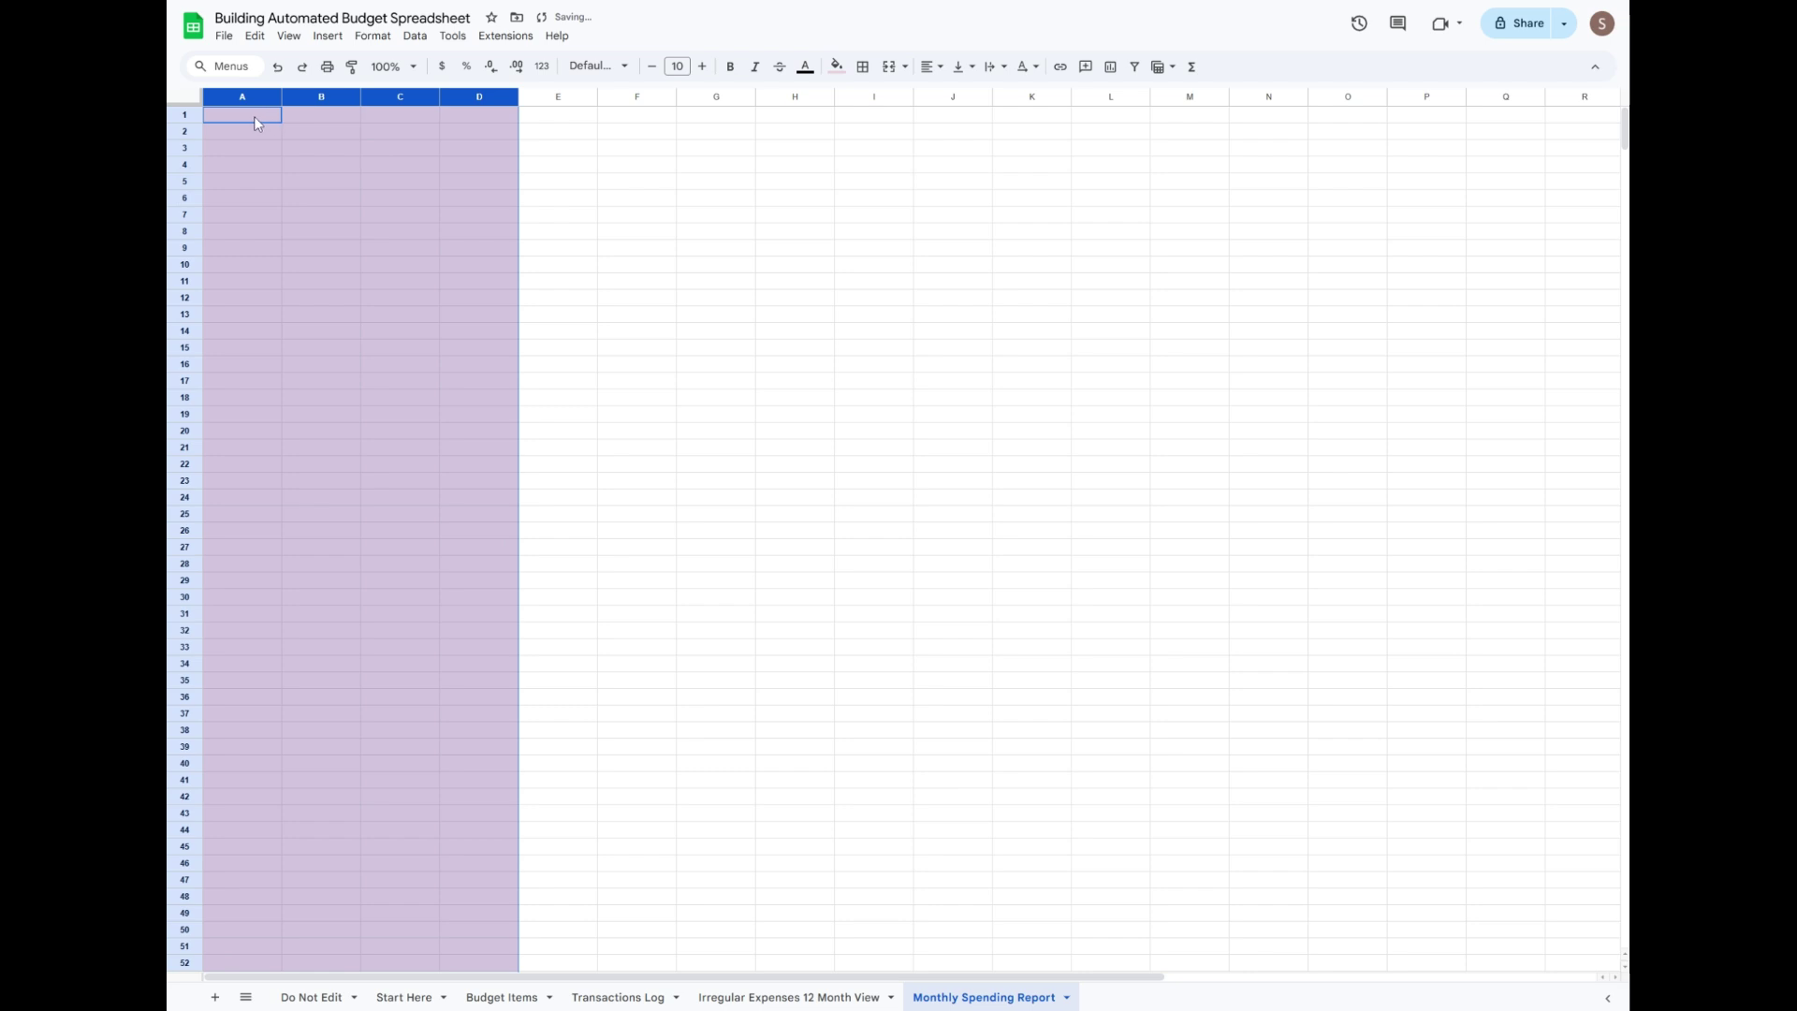
Merge A1:D1 and fill the merged cell with dark magenta.
left_click_drag(255, 116, 463, 114)
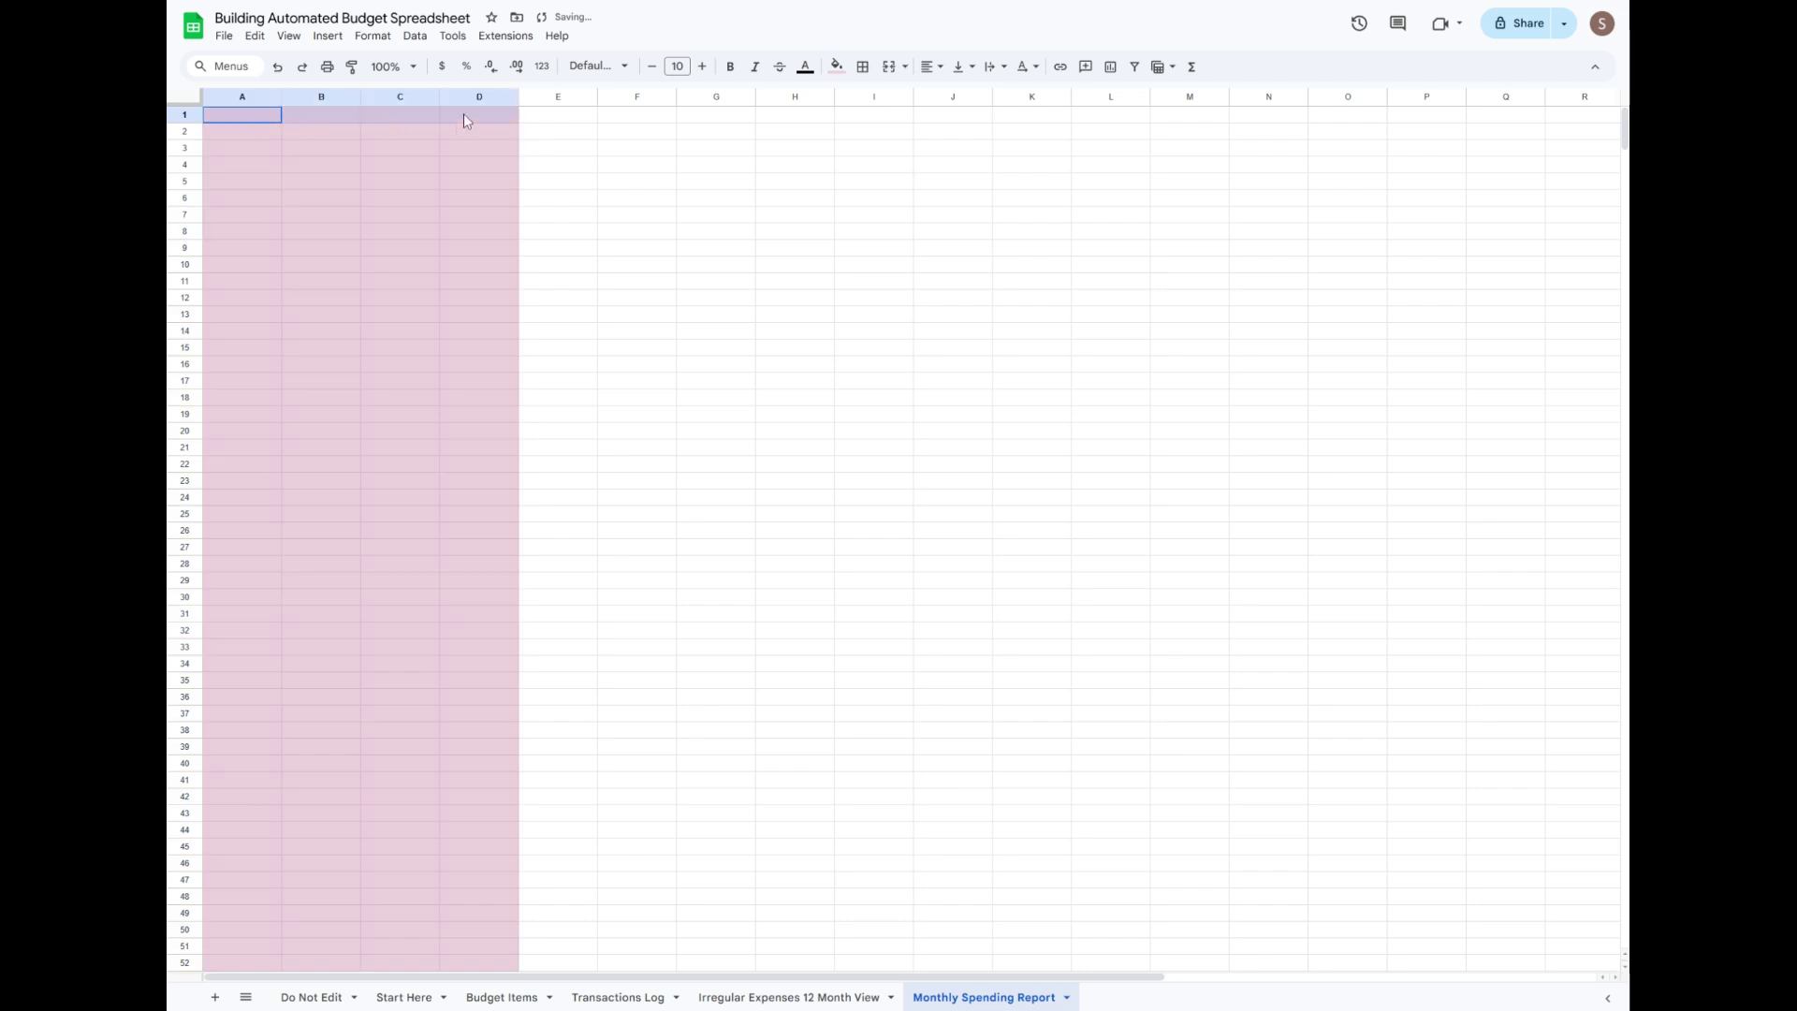
left_click(888, 66)
left_click(835, 66)
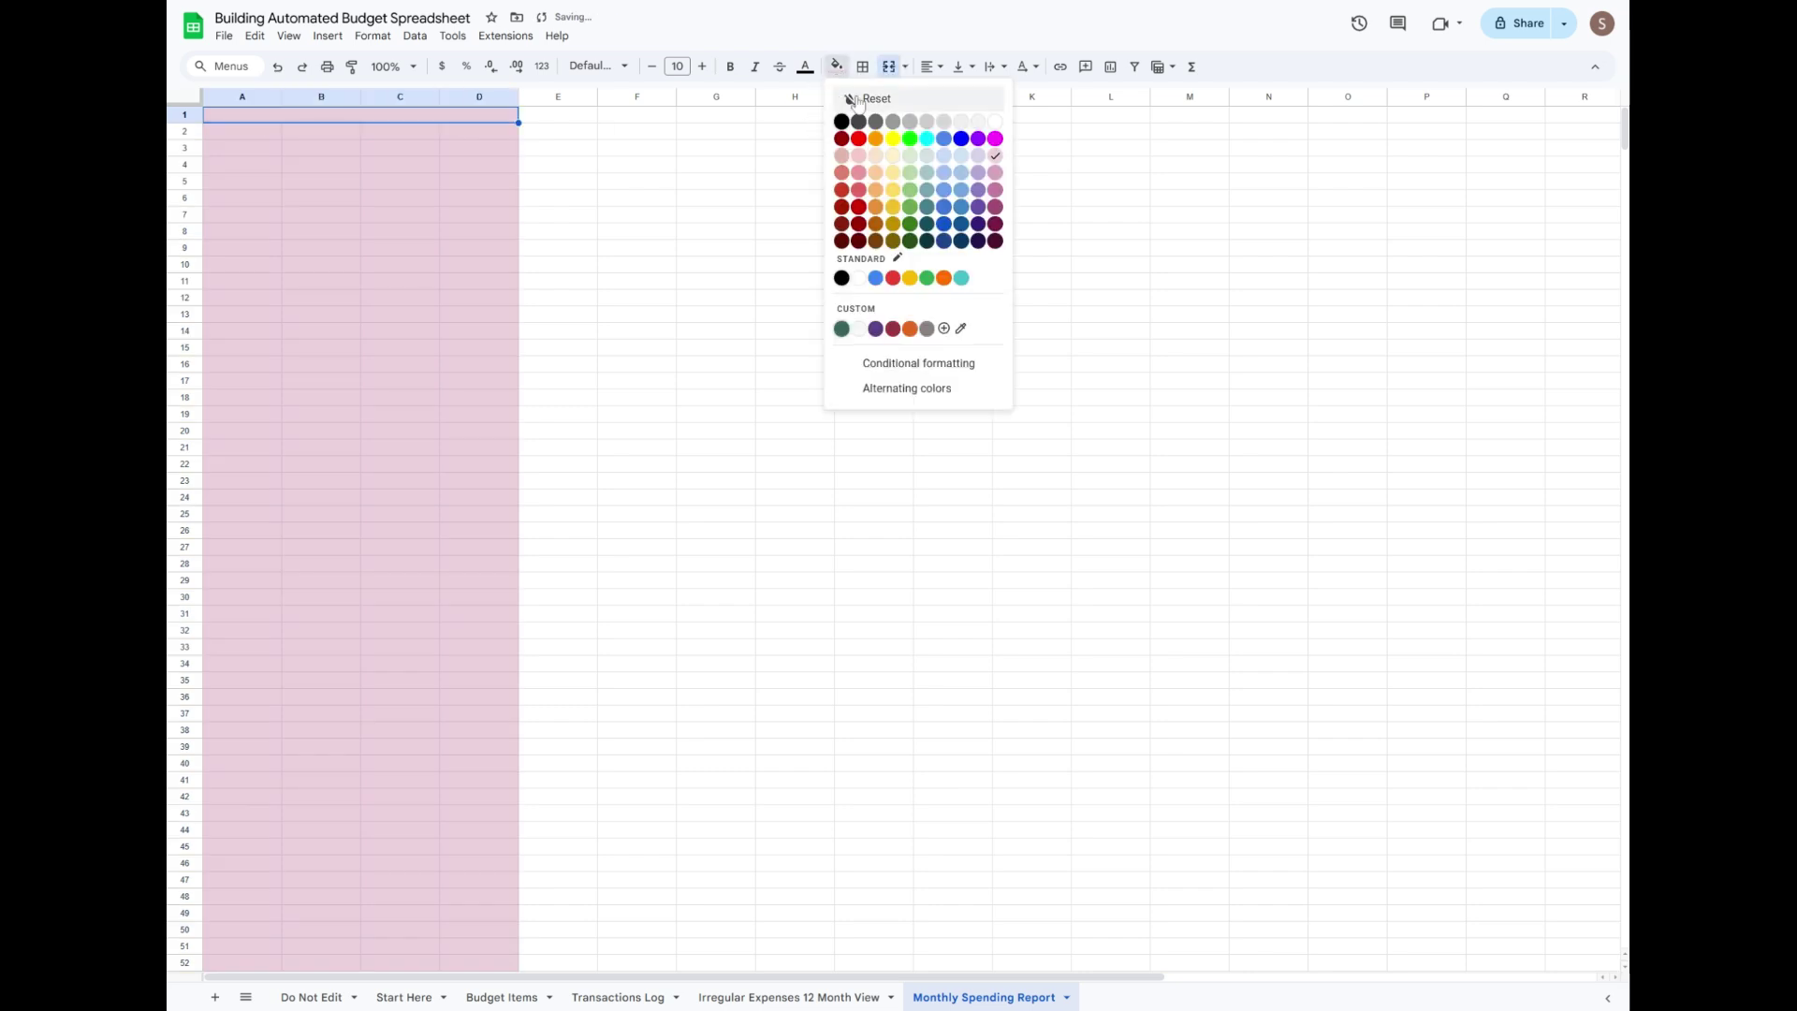
left_click(996, 224)
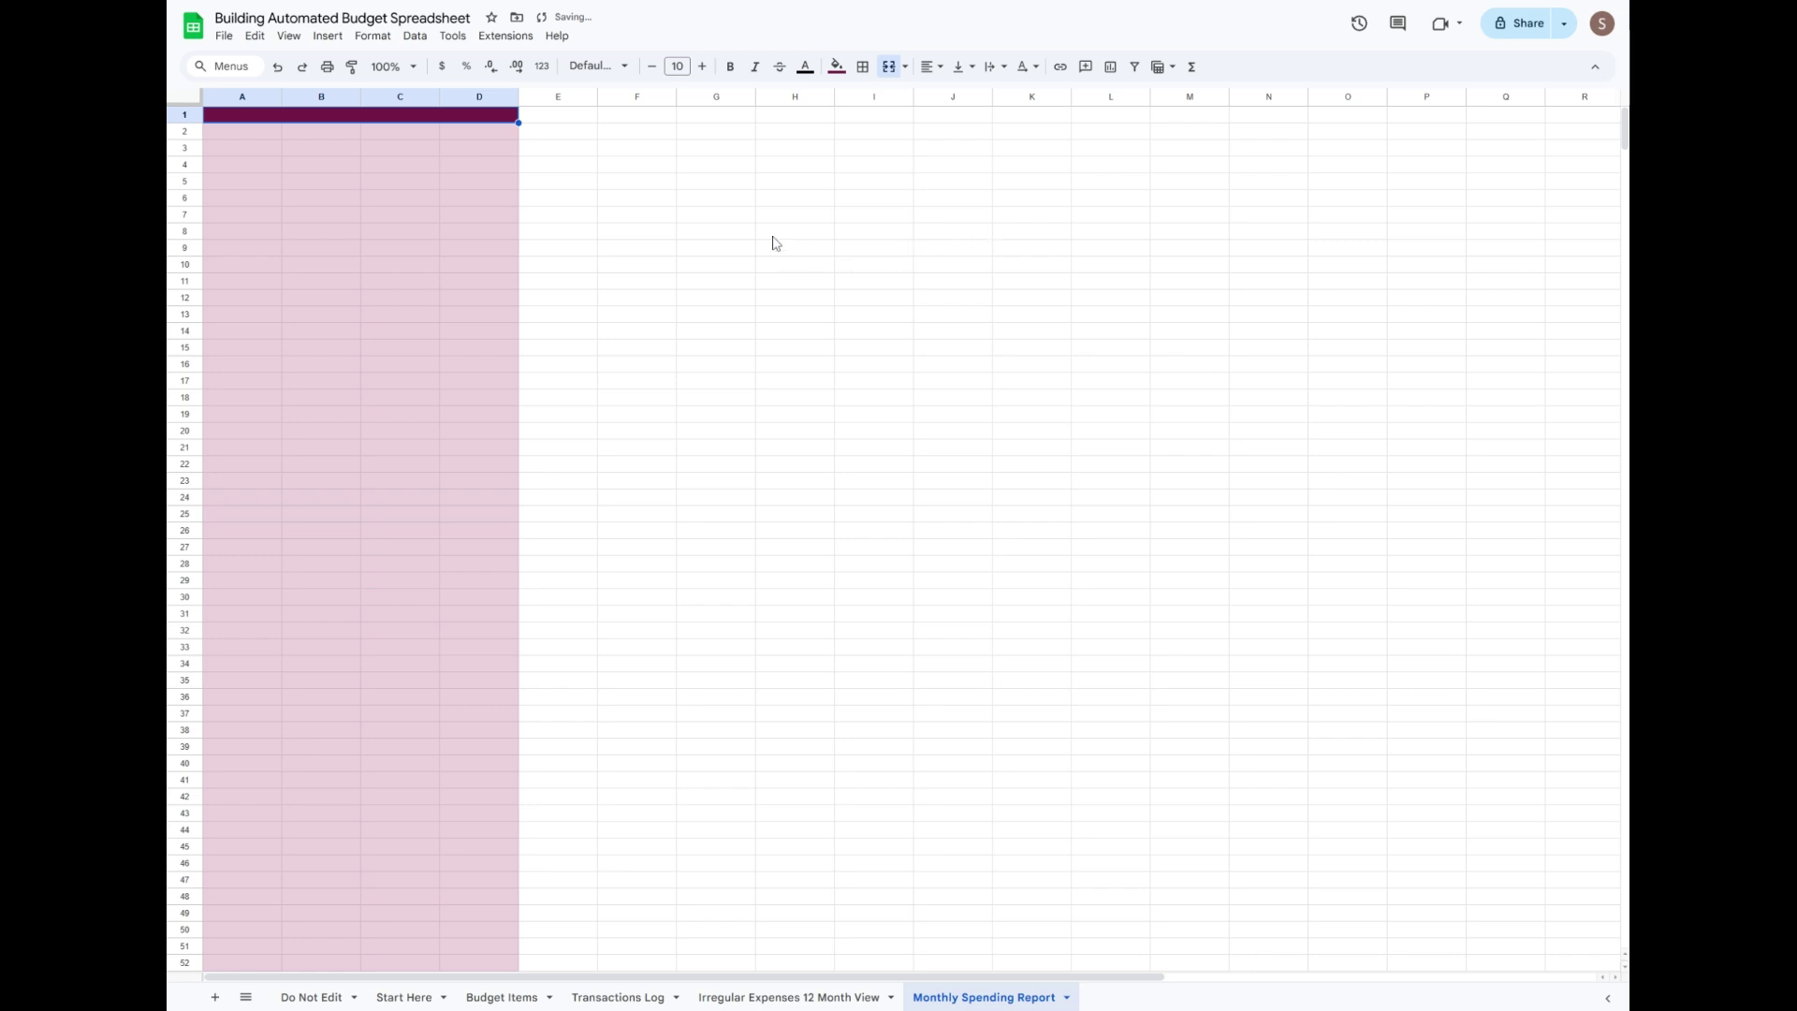
Fill columns F to I with light cornflower blue.
left_click_drag(636, 97, 795, 97)
left_click(836, 66)
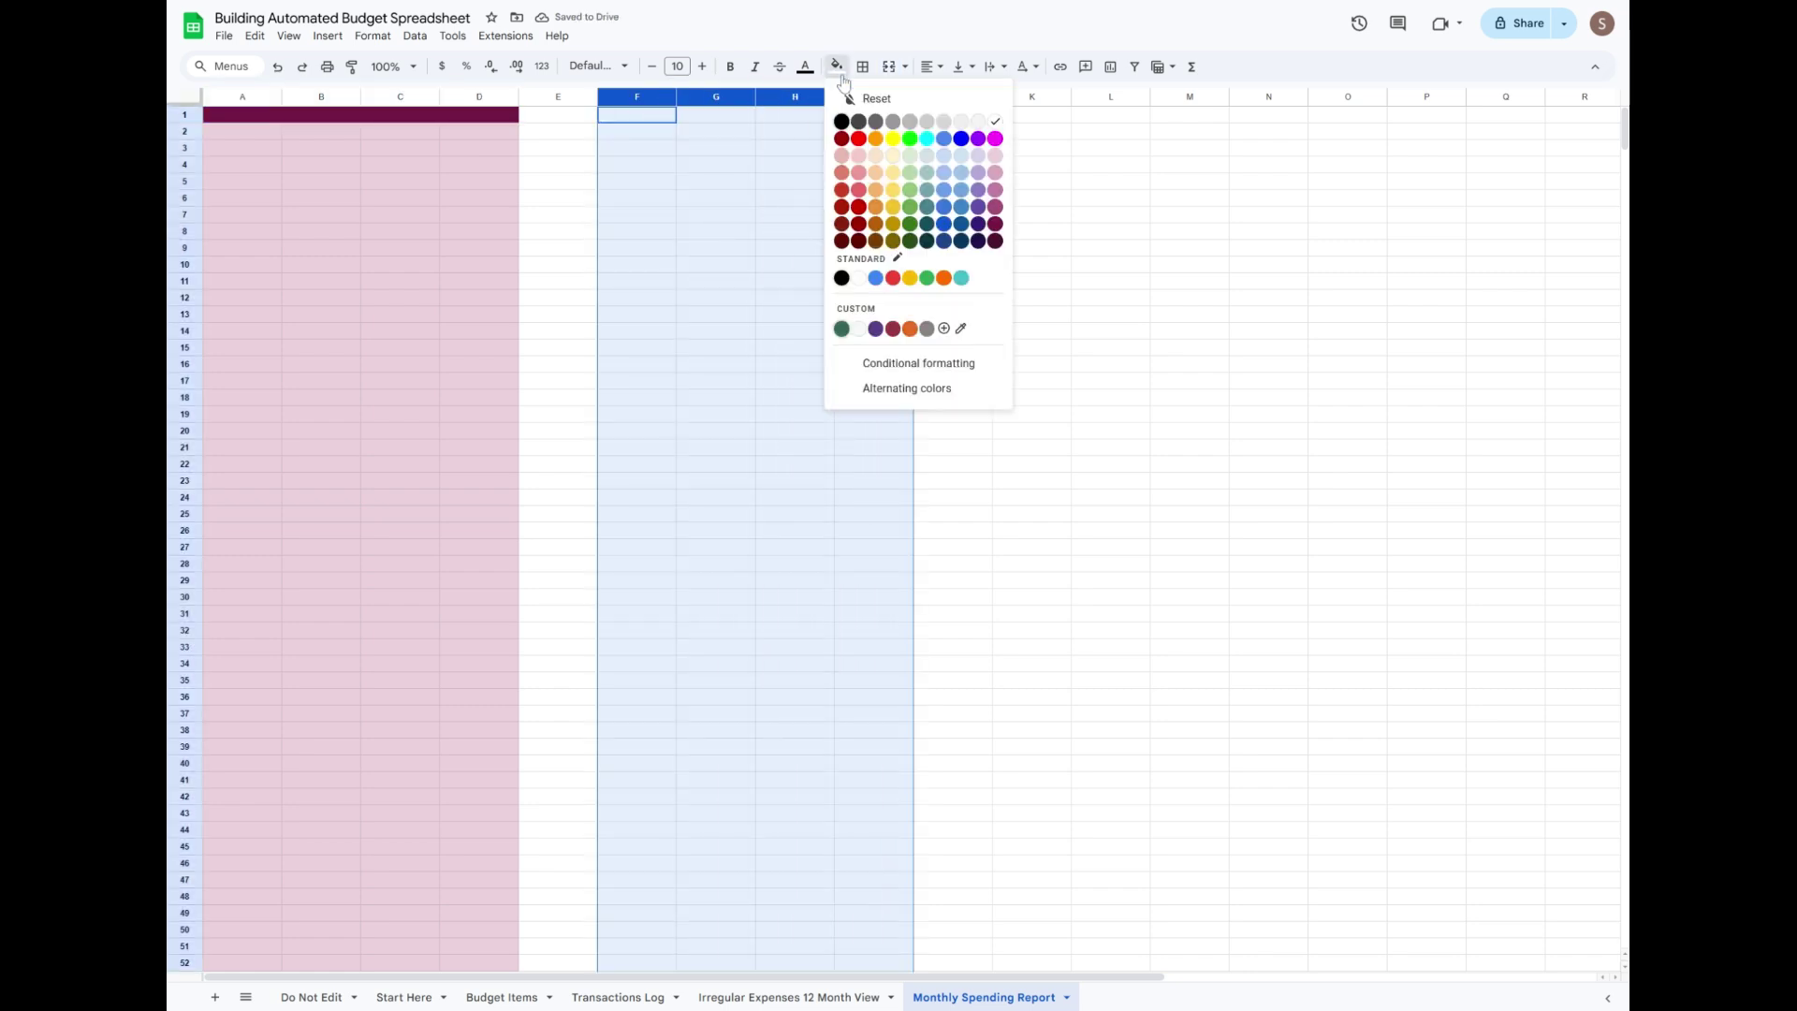
left_click(944, 165)
Merge F1:I1 and fill the merged cell with dark cornflower blue.
left_click_drag(641, 115, 844, 111)
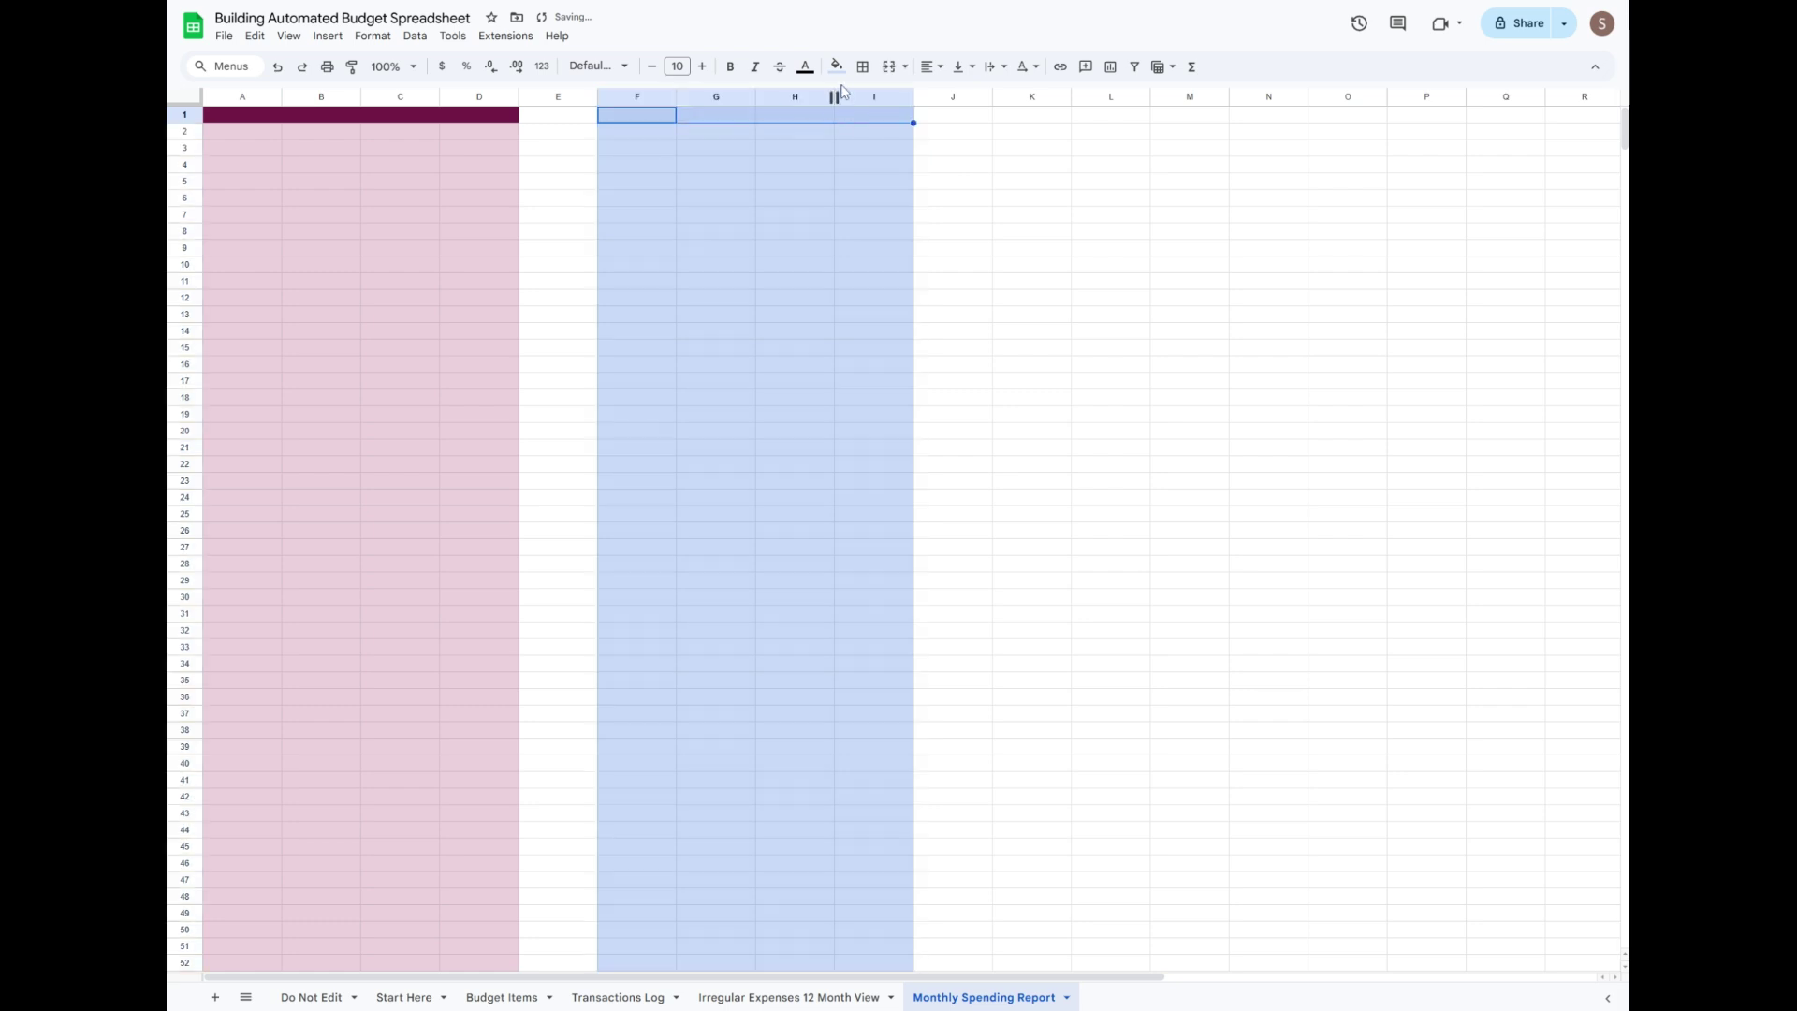
left_click(889, 73)
left_click(836, 67)
left_click(945, 241)
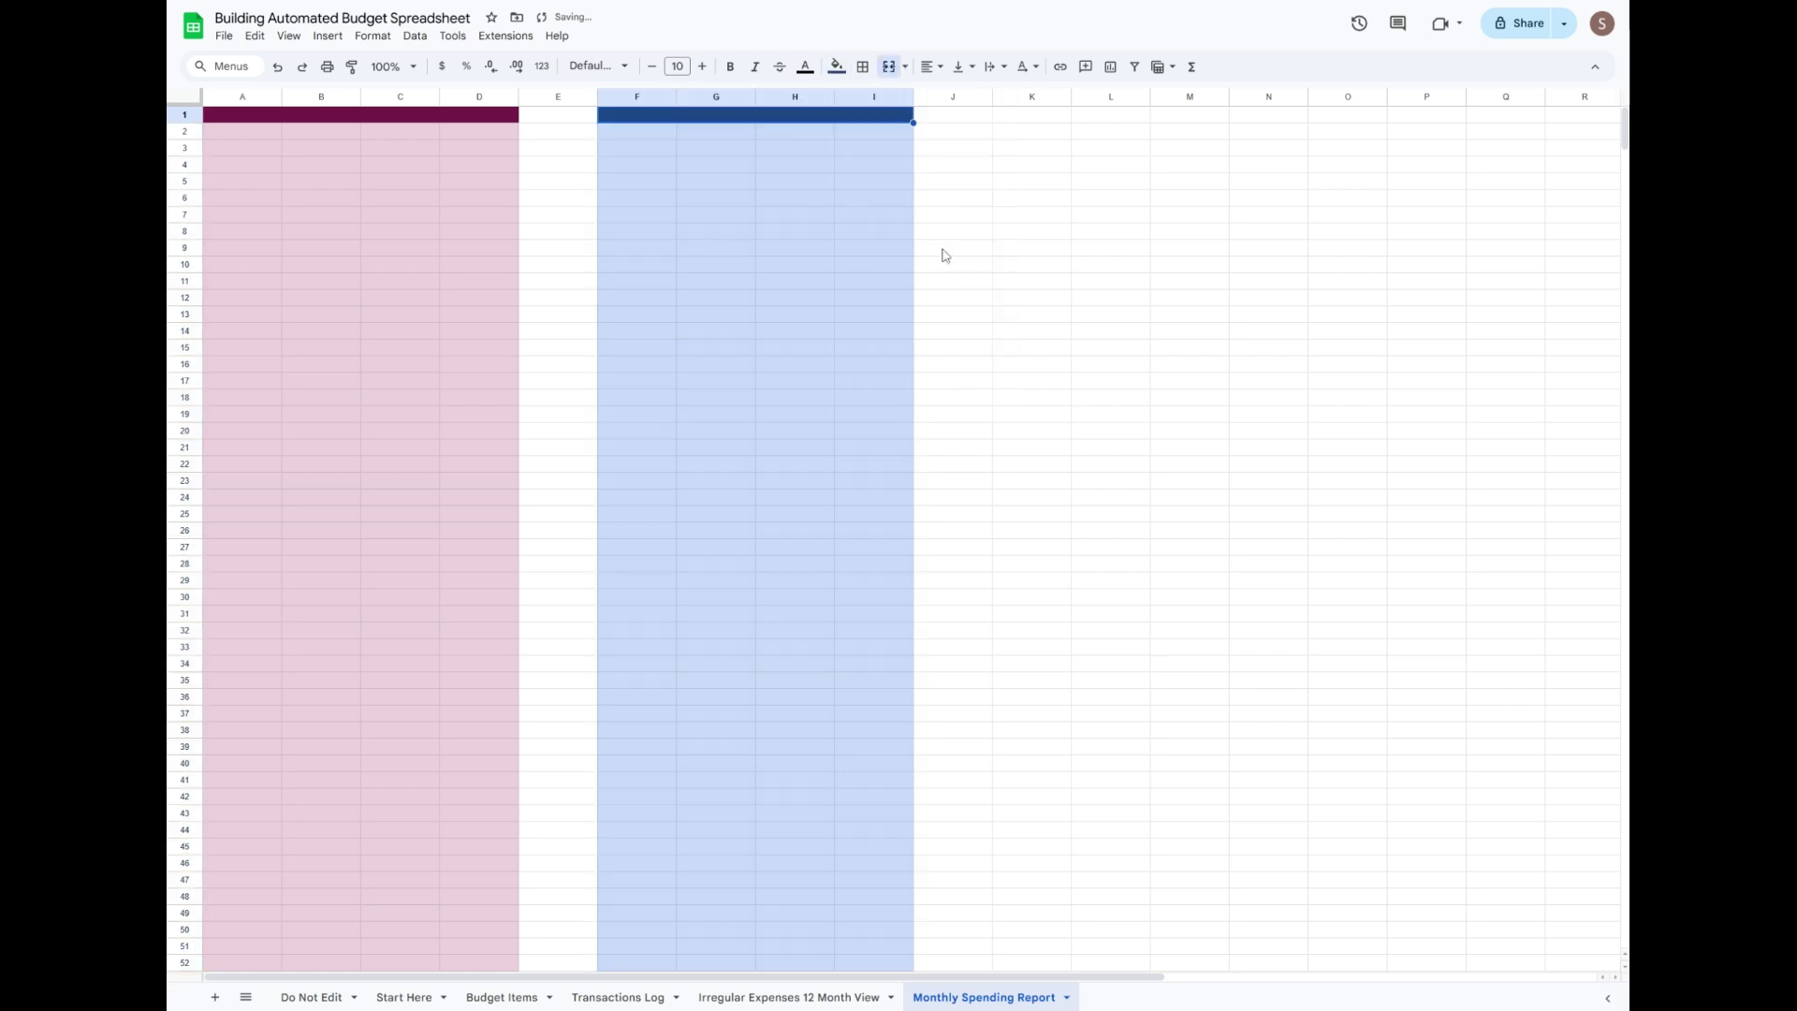
Fill columns K to N with light yellow.
left_click(1031, 98)
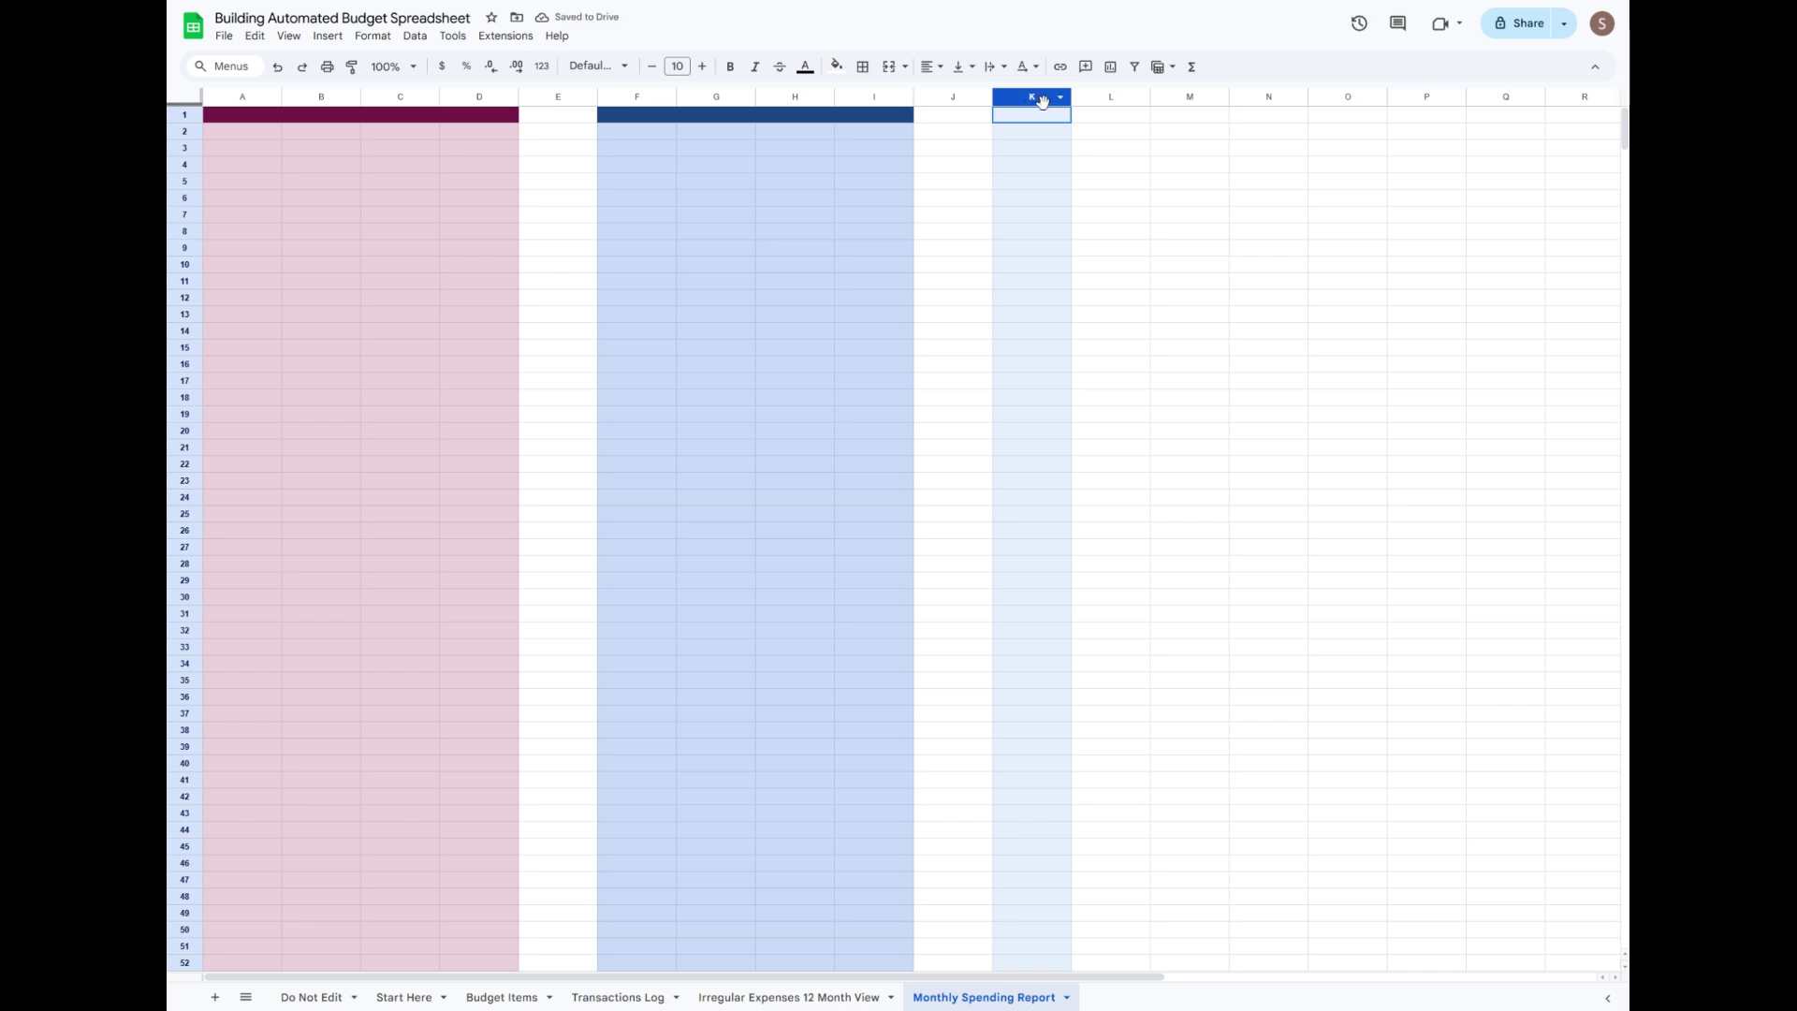
left_click_drag(1041, 101, 1257, 121)
left_click(835, 66)
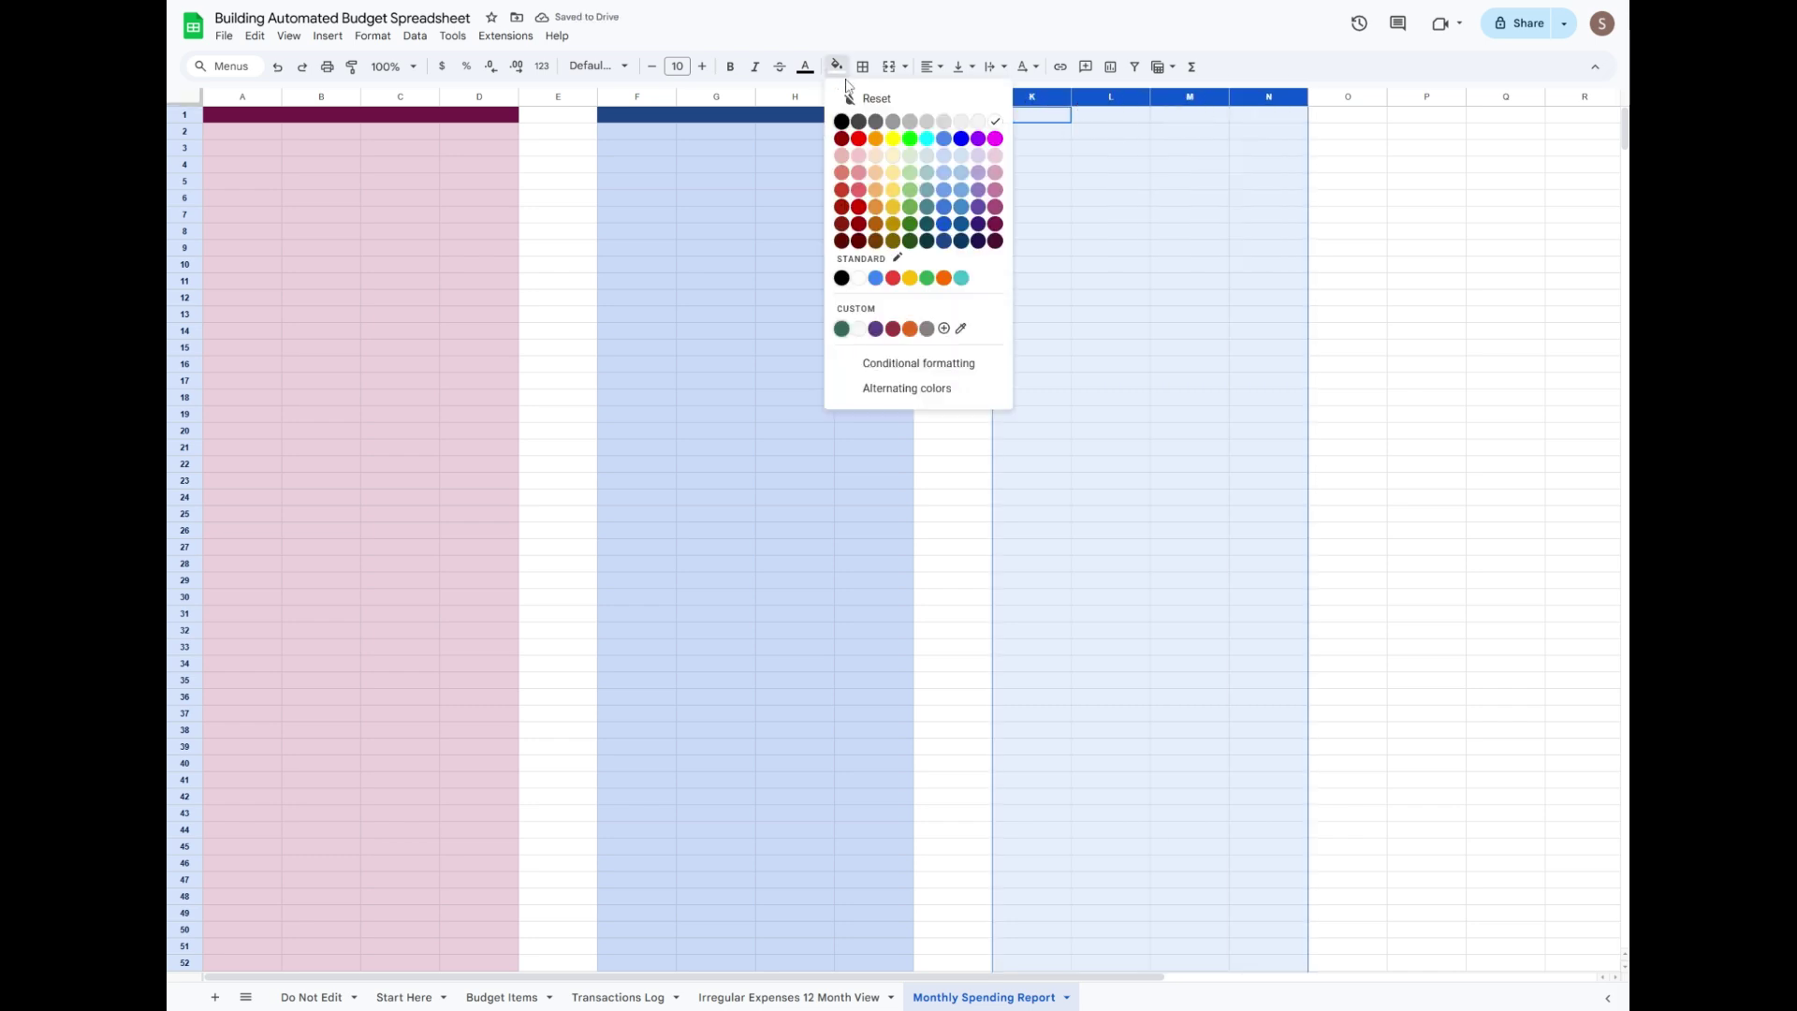
left_click(890, 153)
Merge K1:N1 and fill the merged cell with dark yellow.
left_click_drag(1057, 118, 1273, 116)
left_click(836, 66)
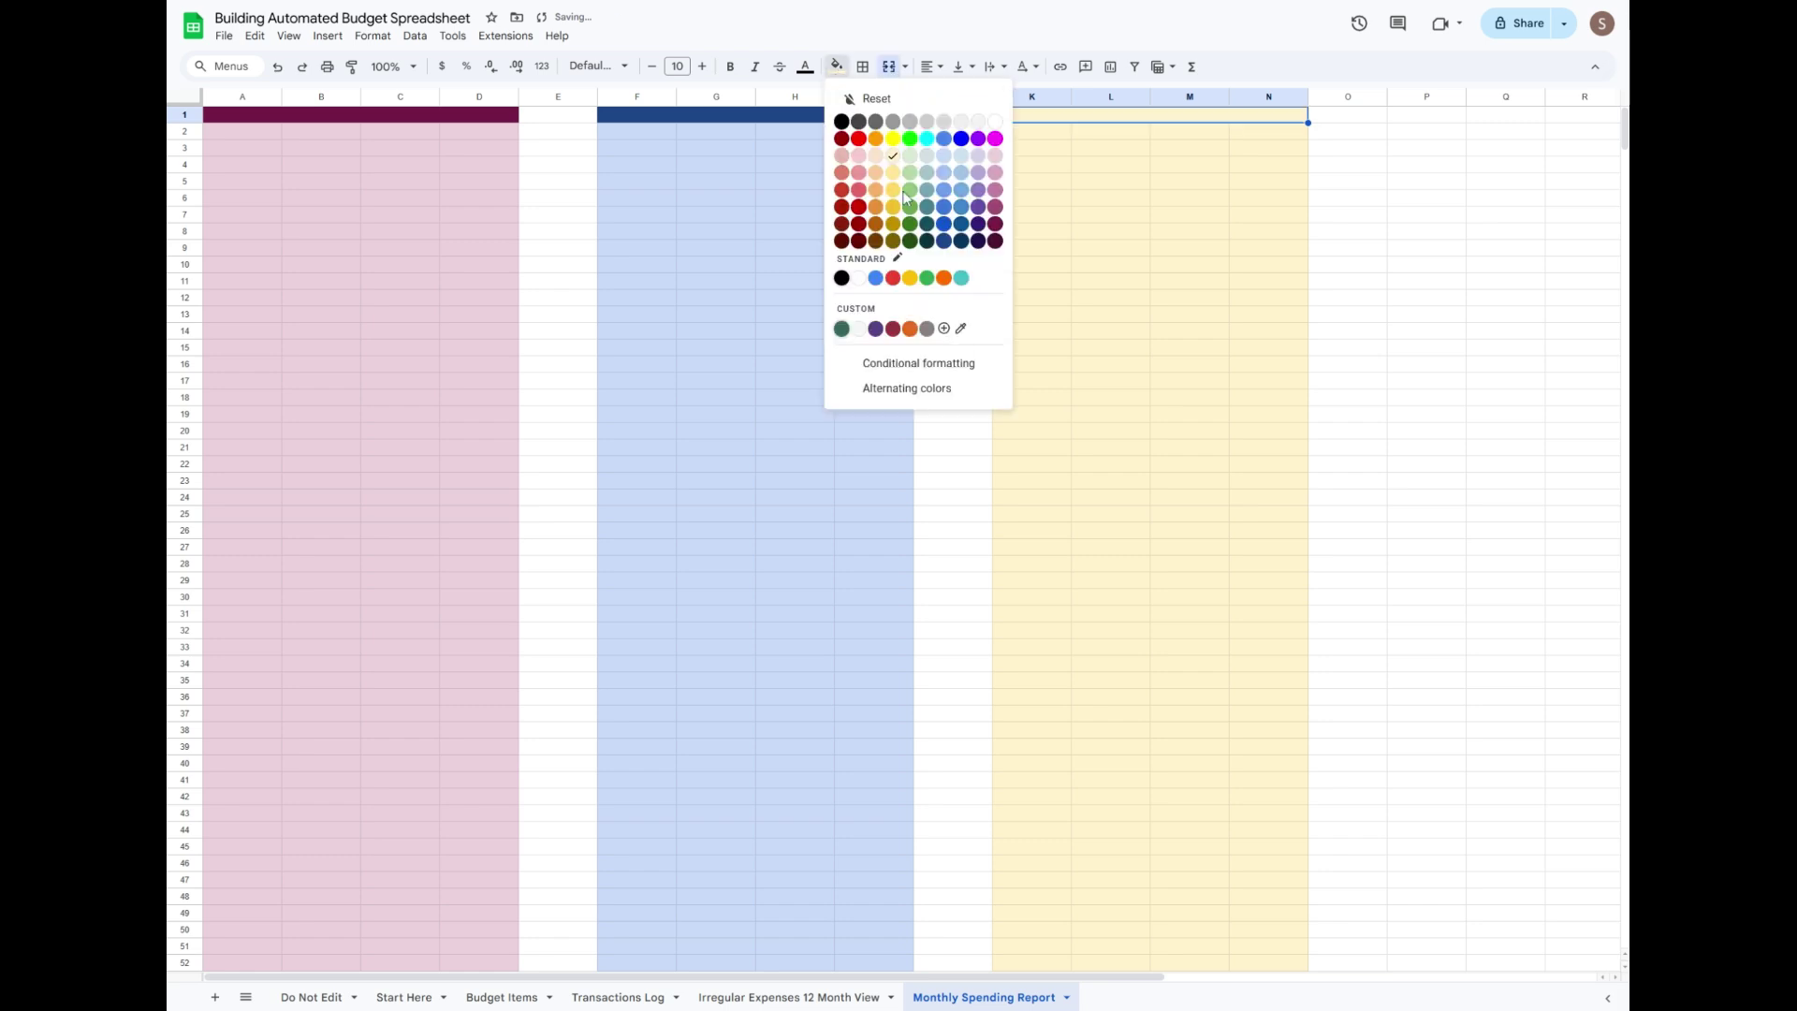
left_click(893, 207)
left_click(1070, 215)
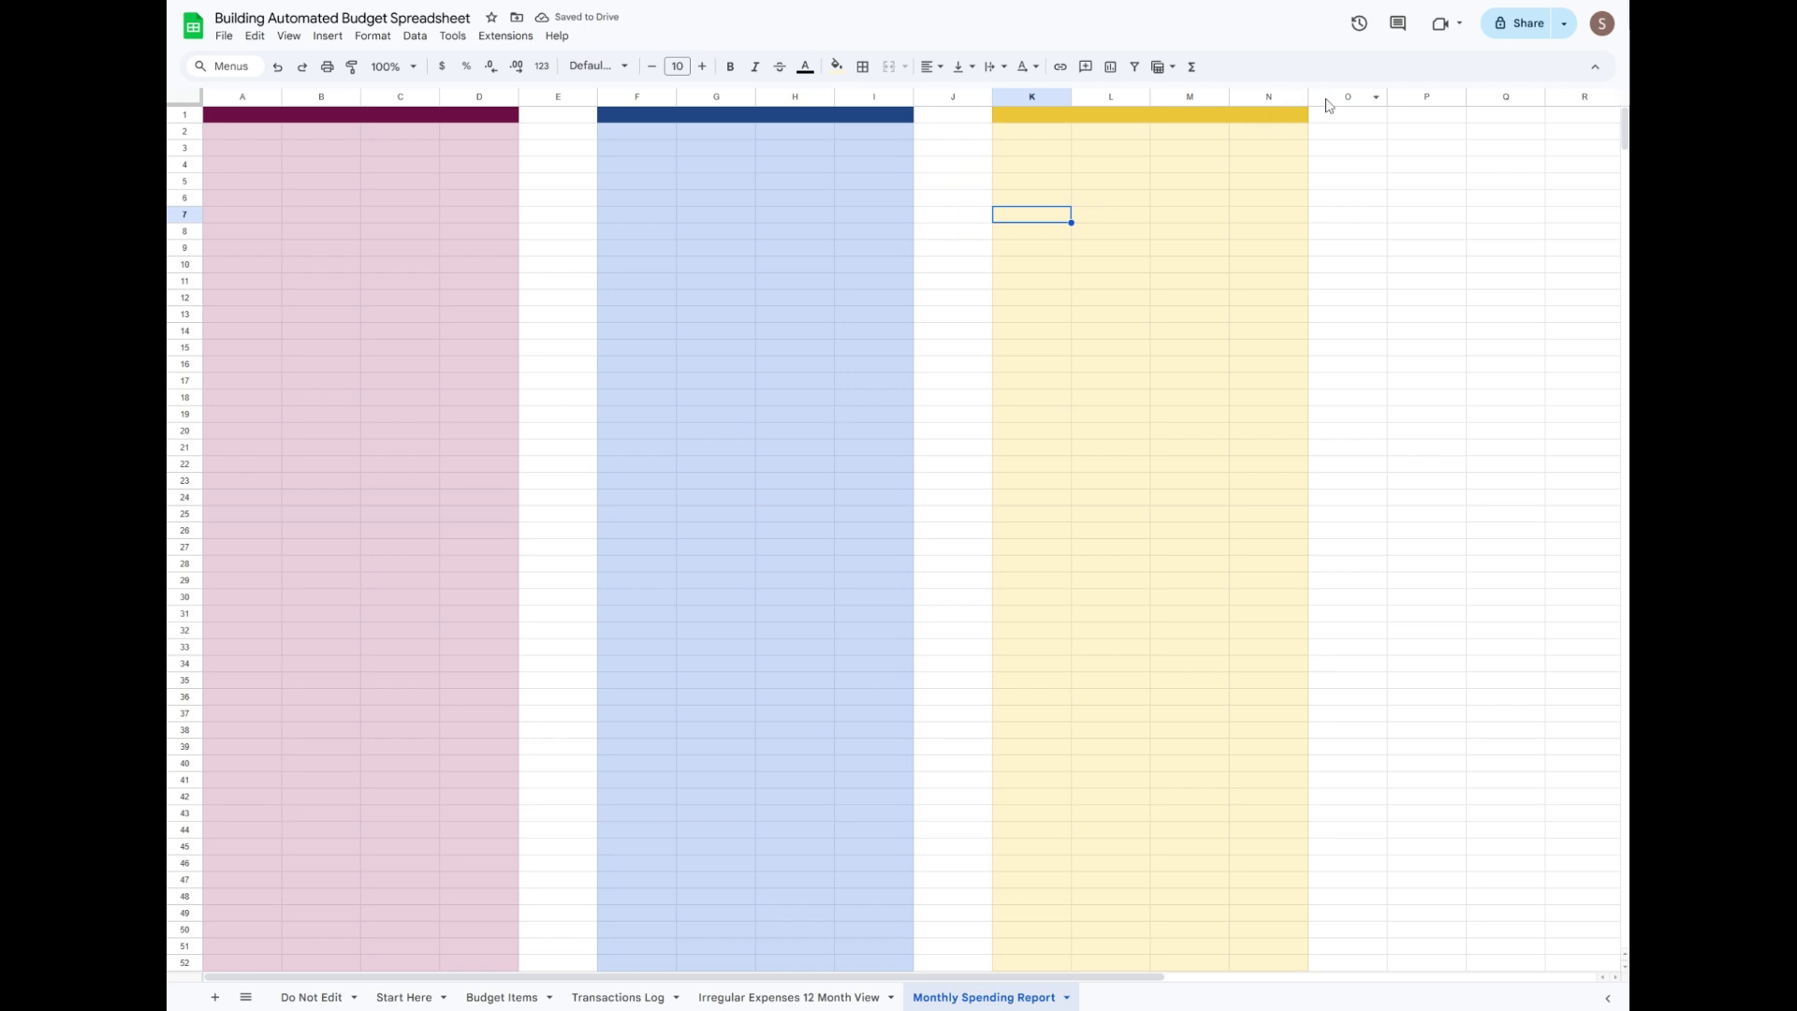
Resize the blank spacer columns E, J and O to a width of 9 pixels.
left_click(1328, 98)
left_click(978, 97, "ctrl")
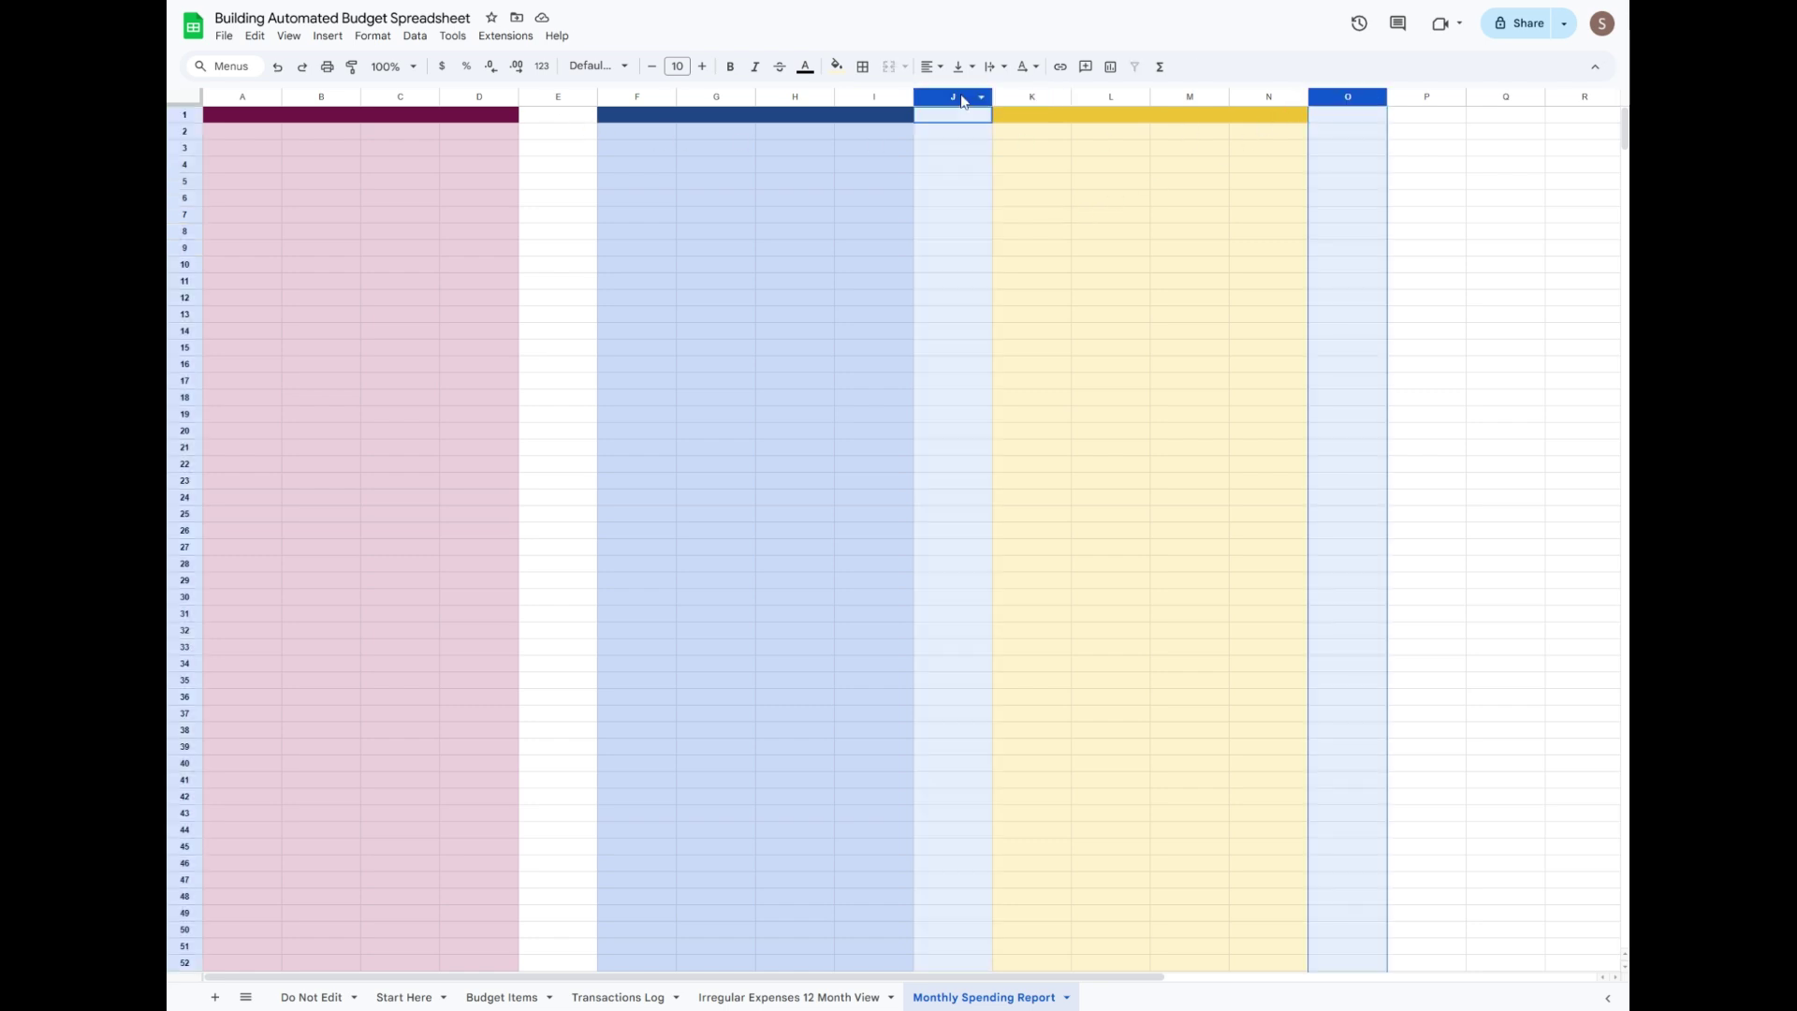
left_click(551, 97, "ctrl")
right_click(550, 97)
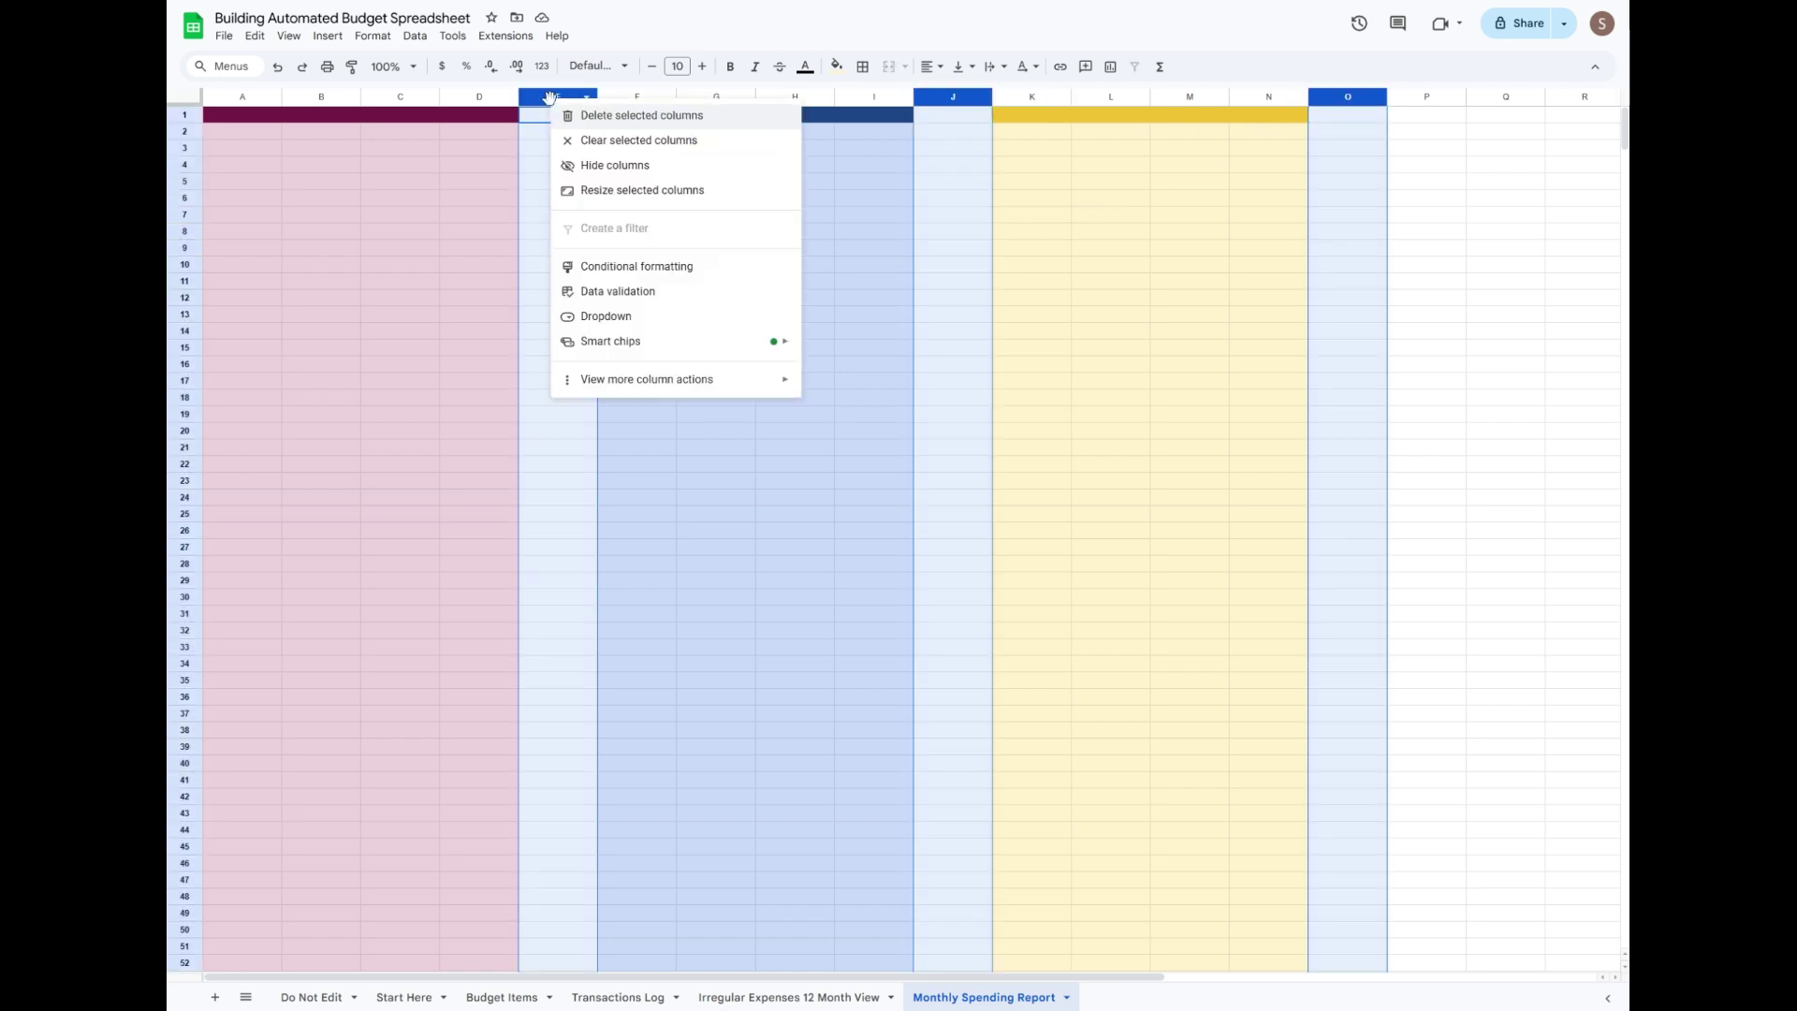
left_click(618, 188)
type("9")
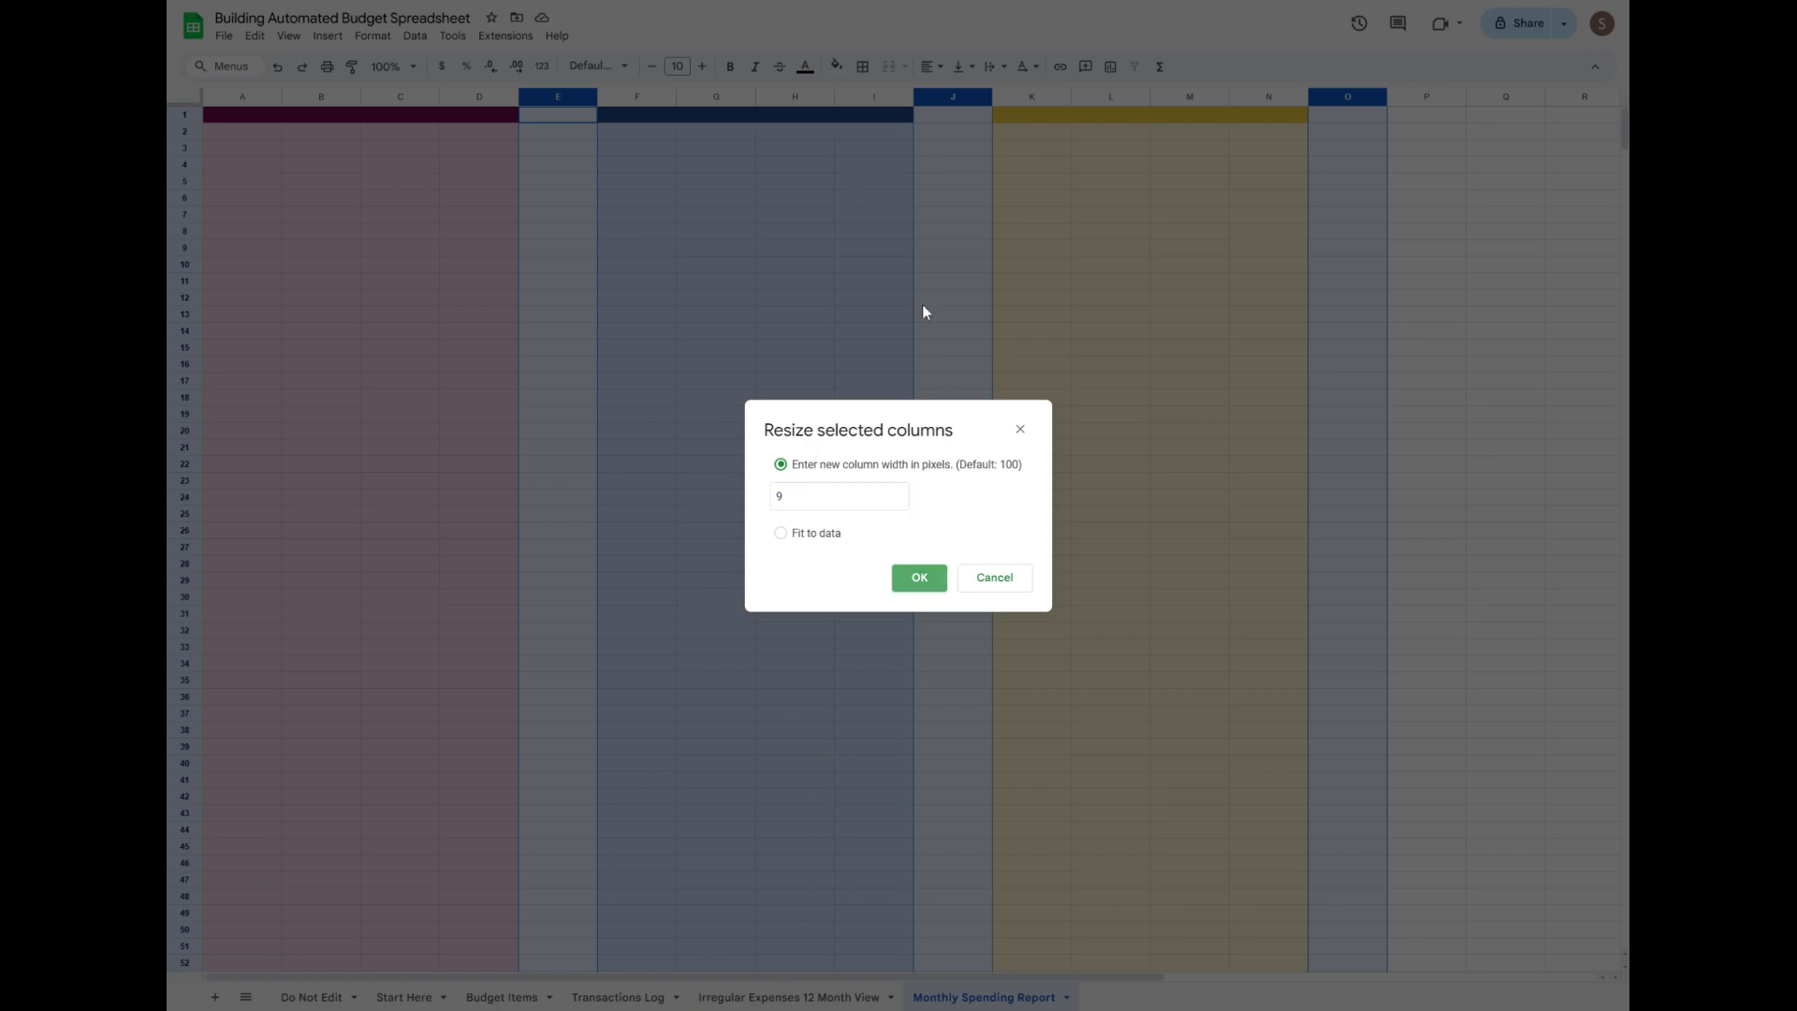
left_click(918, 576)
left_click(942, 404)
Hide columns A to O on the Monthly Spending Report sheet.
left_click_drag(239, 96, 1172, 140)
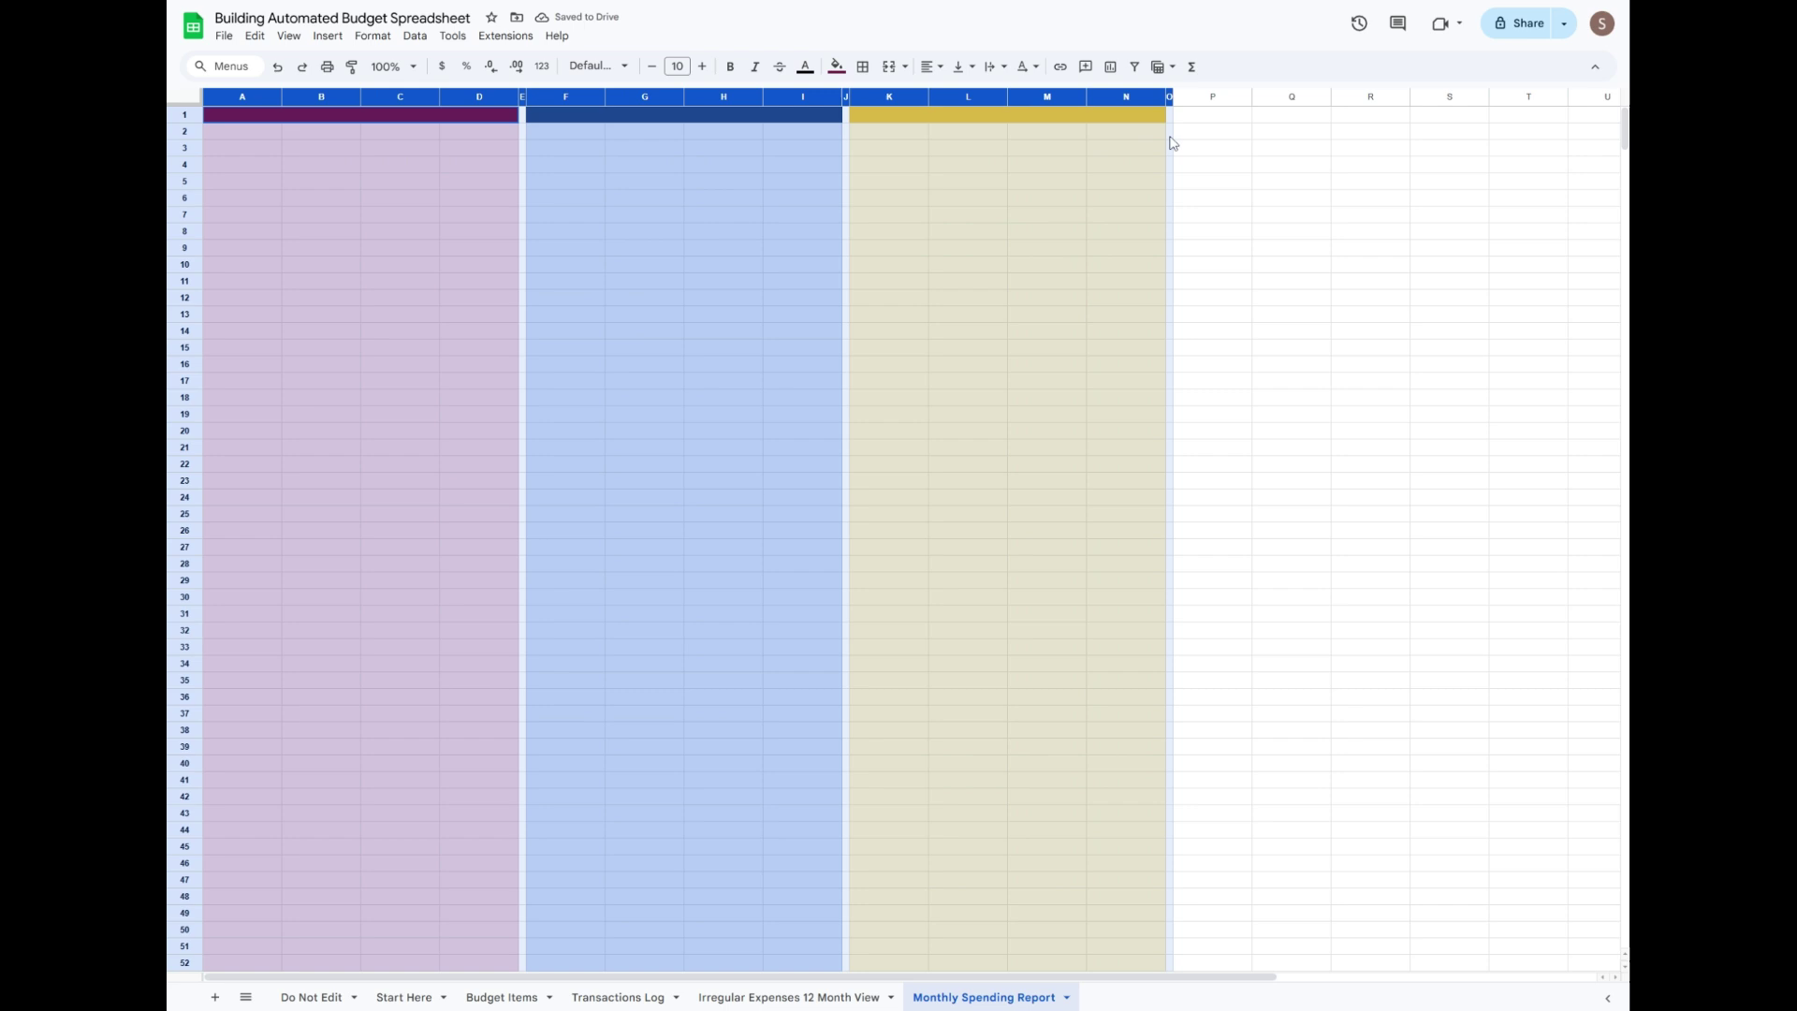
right_click(1105, 97)
left_click(1182, 323)
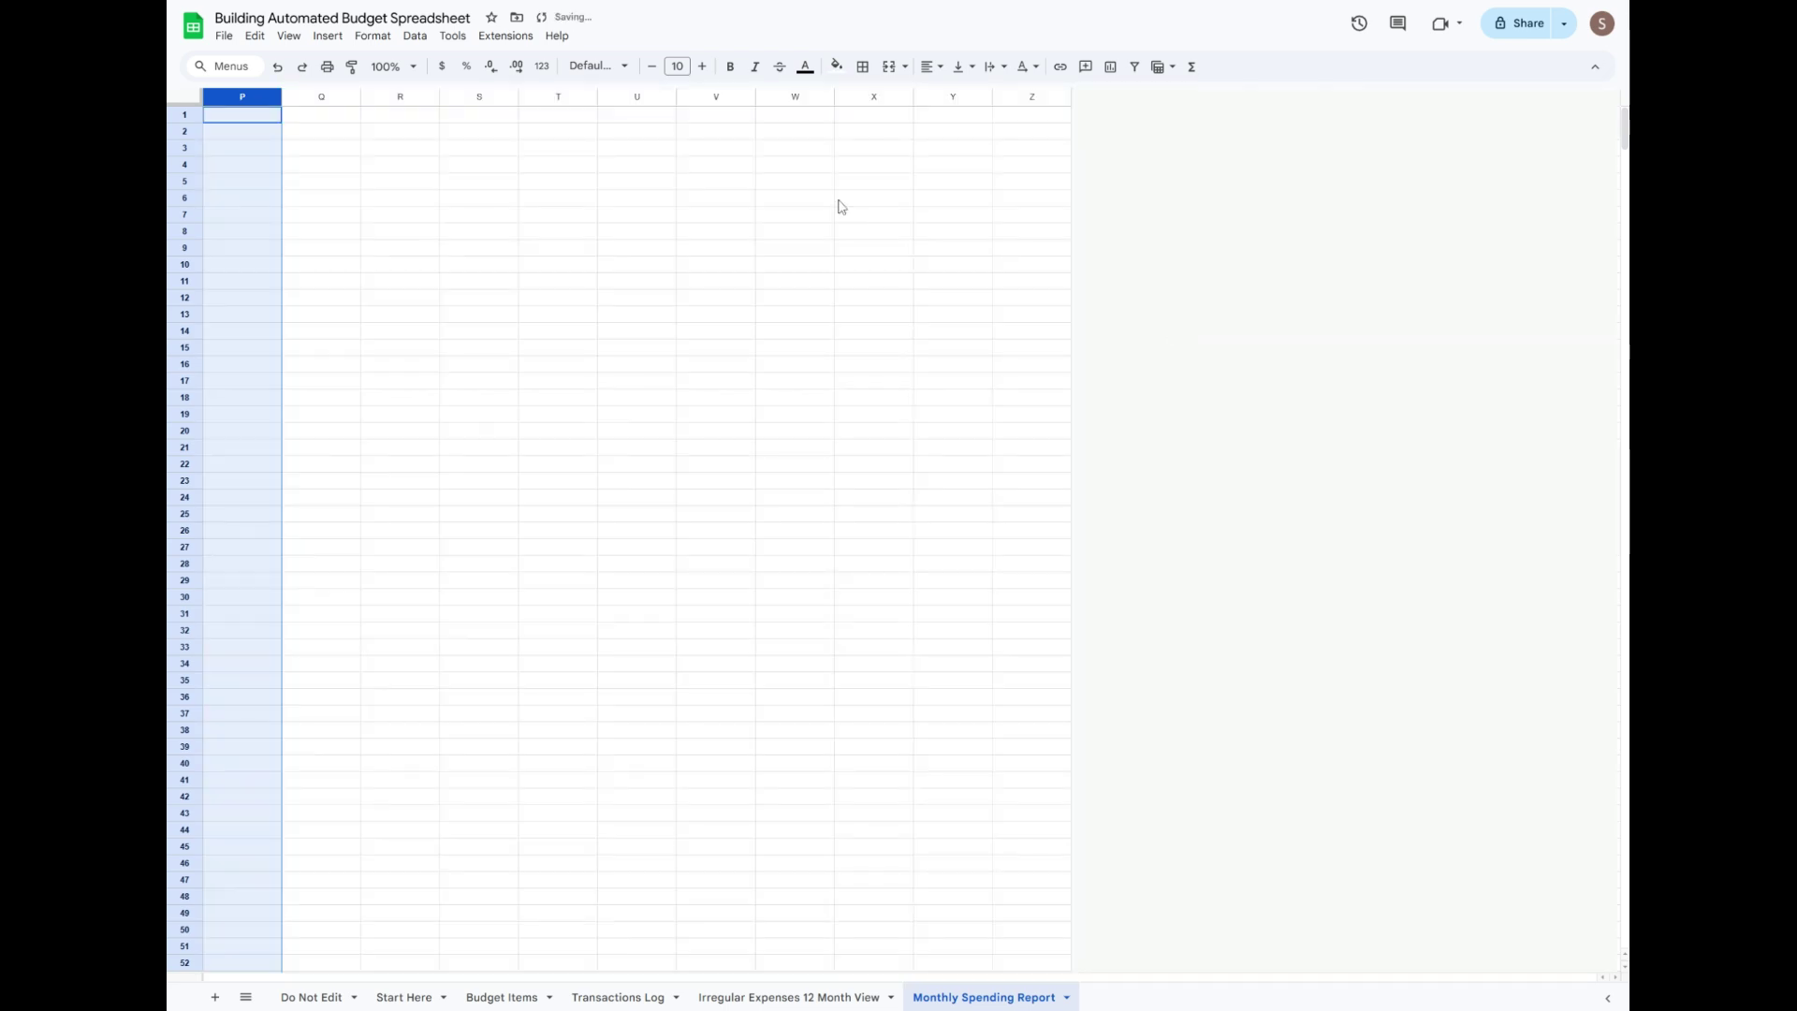
Insert more blank columns to extend the sheet past column Z.
left_click_drag(560, 97, 1032, 97)
right_click(1032, 97)
left_click(1139, 256)
left_click(1030, 247)
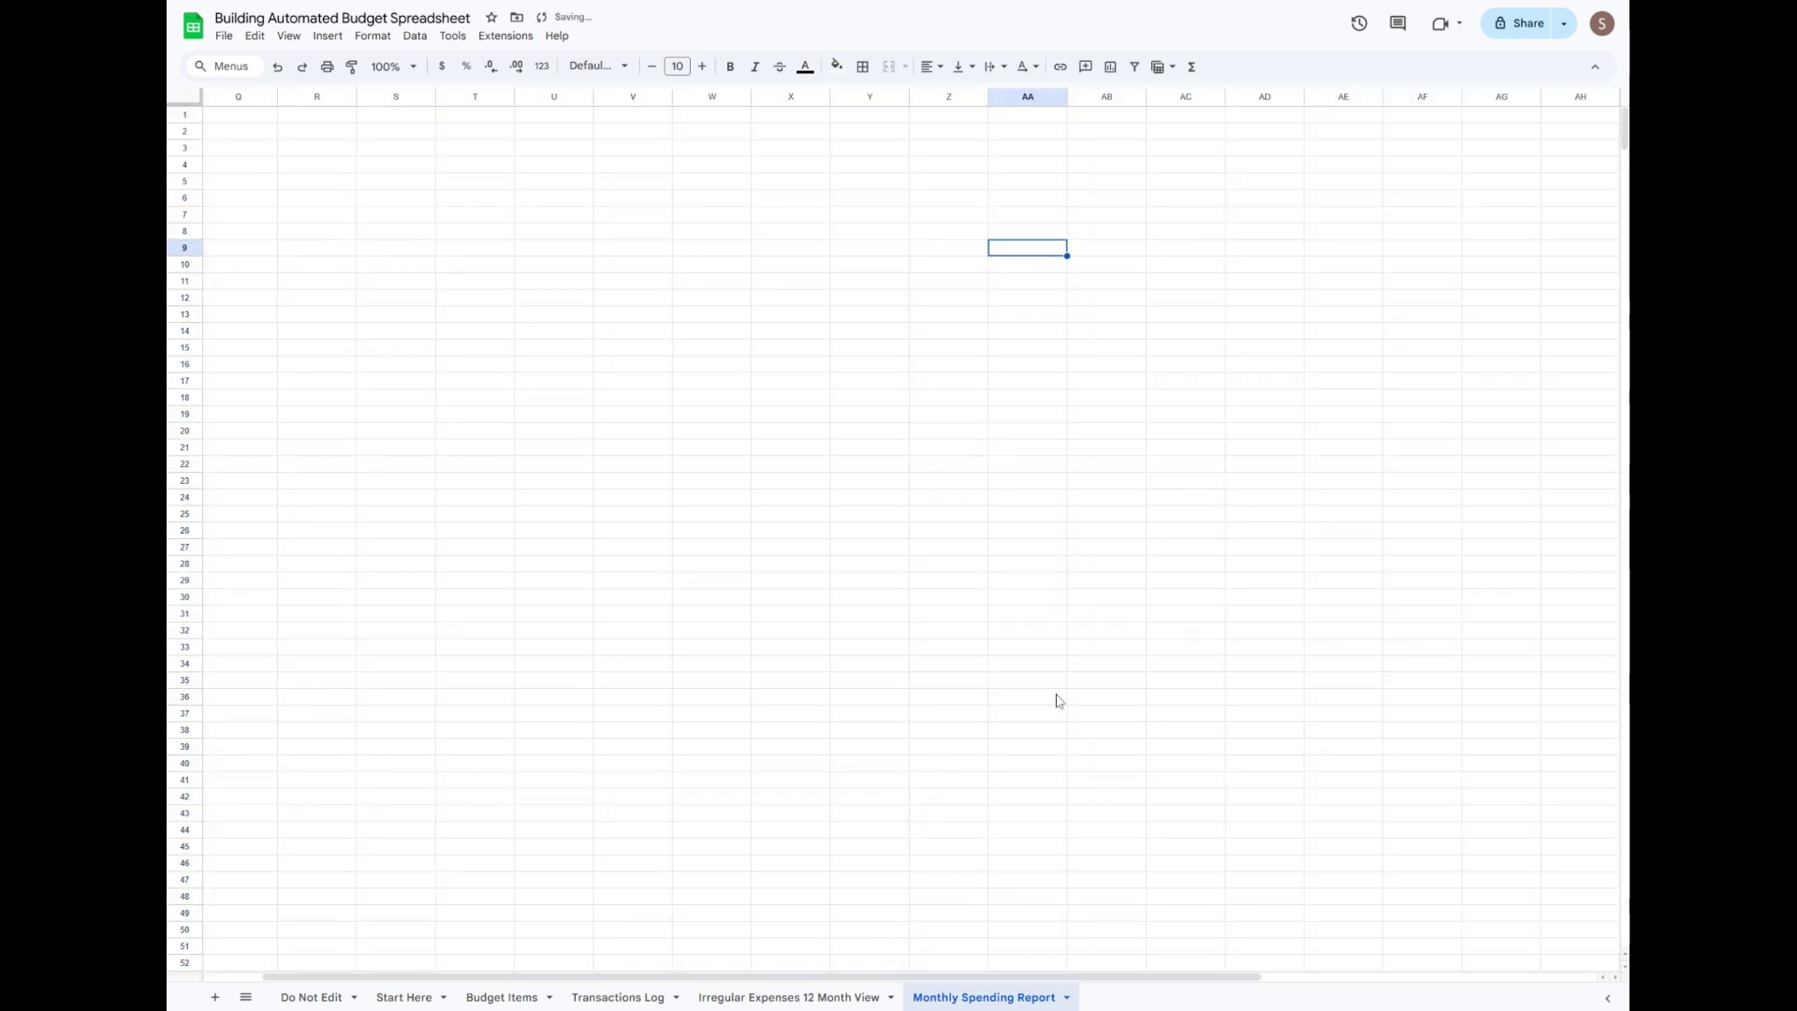
Enter the label "Chart Colors" in cell P1.
left_click(253, 117)
type("Chart Colors")
key("Return")
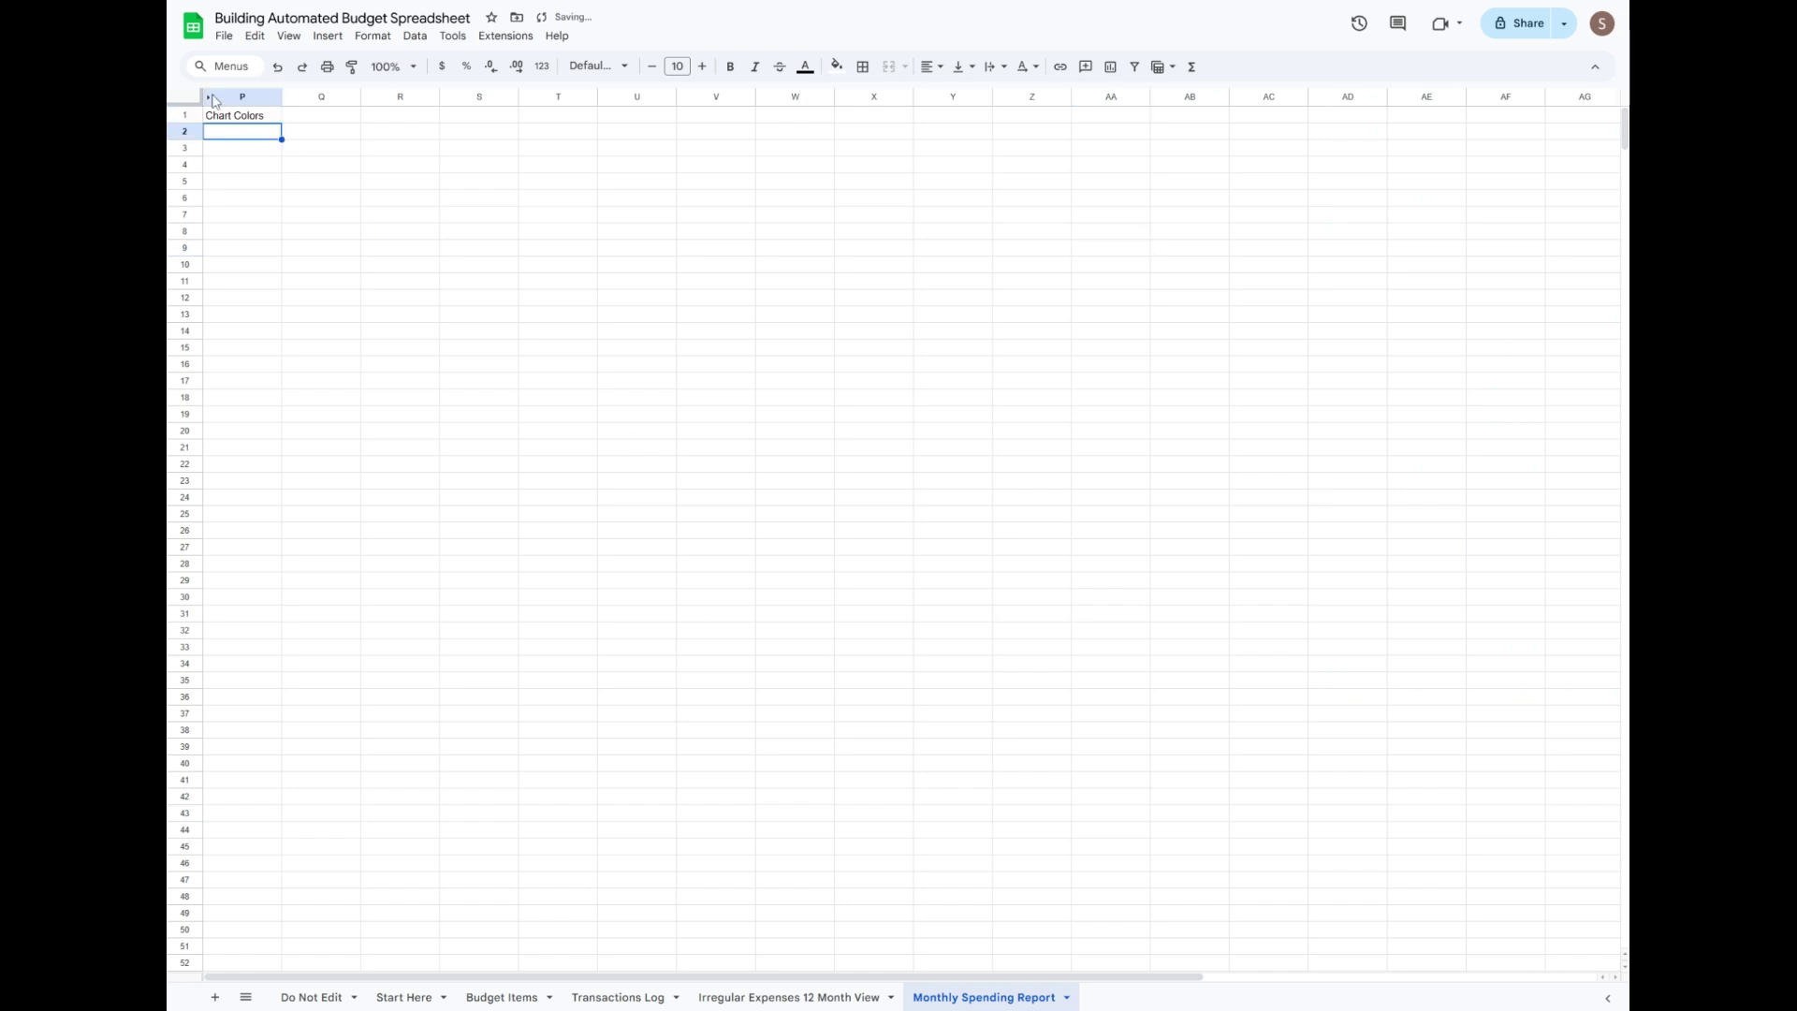
Set the Chart Colors label in a larger Comfortaa font and fit column P to the text.
left_click(259, 118)
left_click(623, 69)
left_click(636, 231)
left_click(804, 66)
double_click(702, 66)
triple_click(702, 67)
double_click(702, 67)
left_click(557, 224)
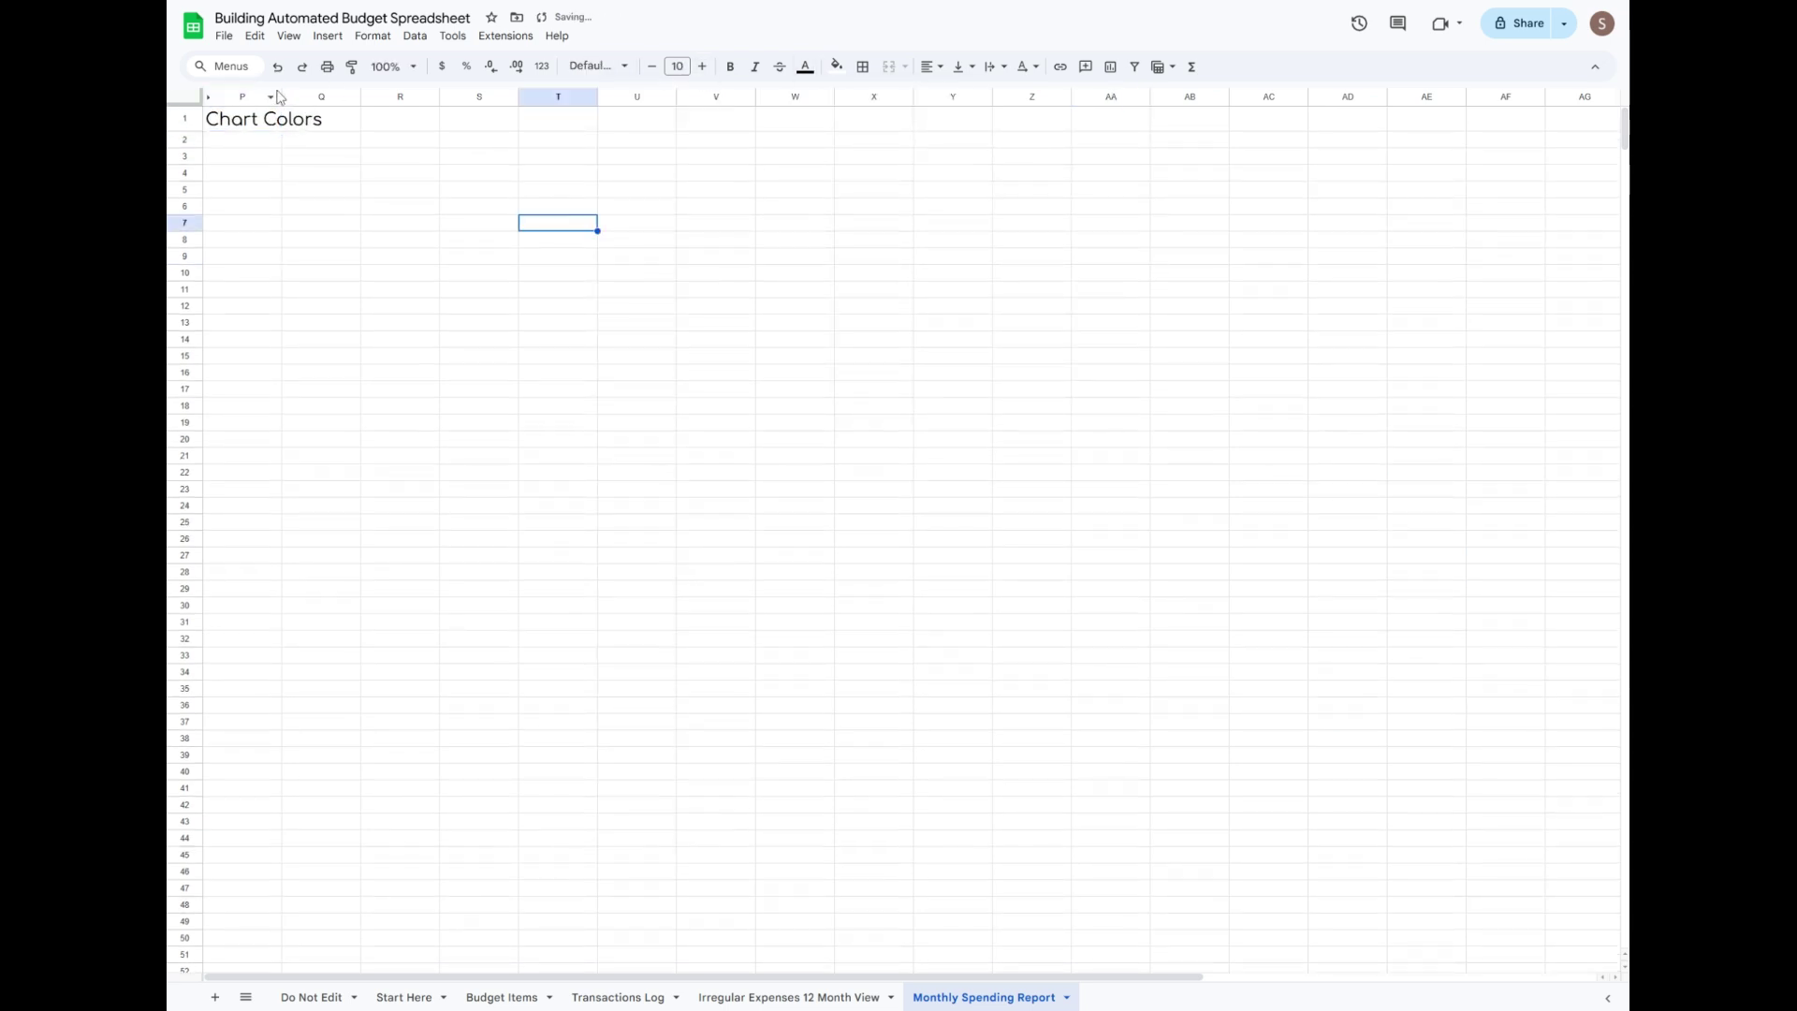
double_click(282, 97)
left_click(522, 174)
Merge R1:W1 and fill the merged cell with dark magenta.
left_click_drag(444, 121, 836, 124)
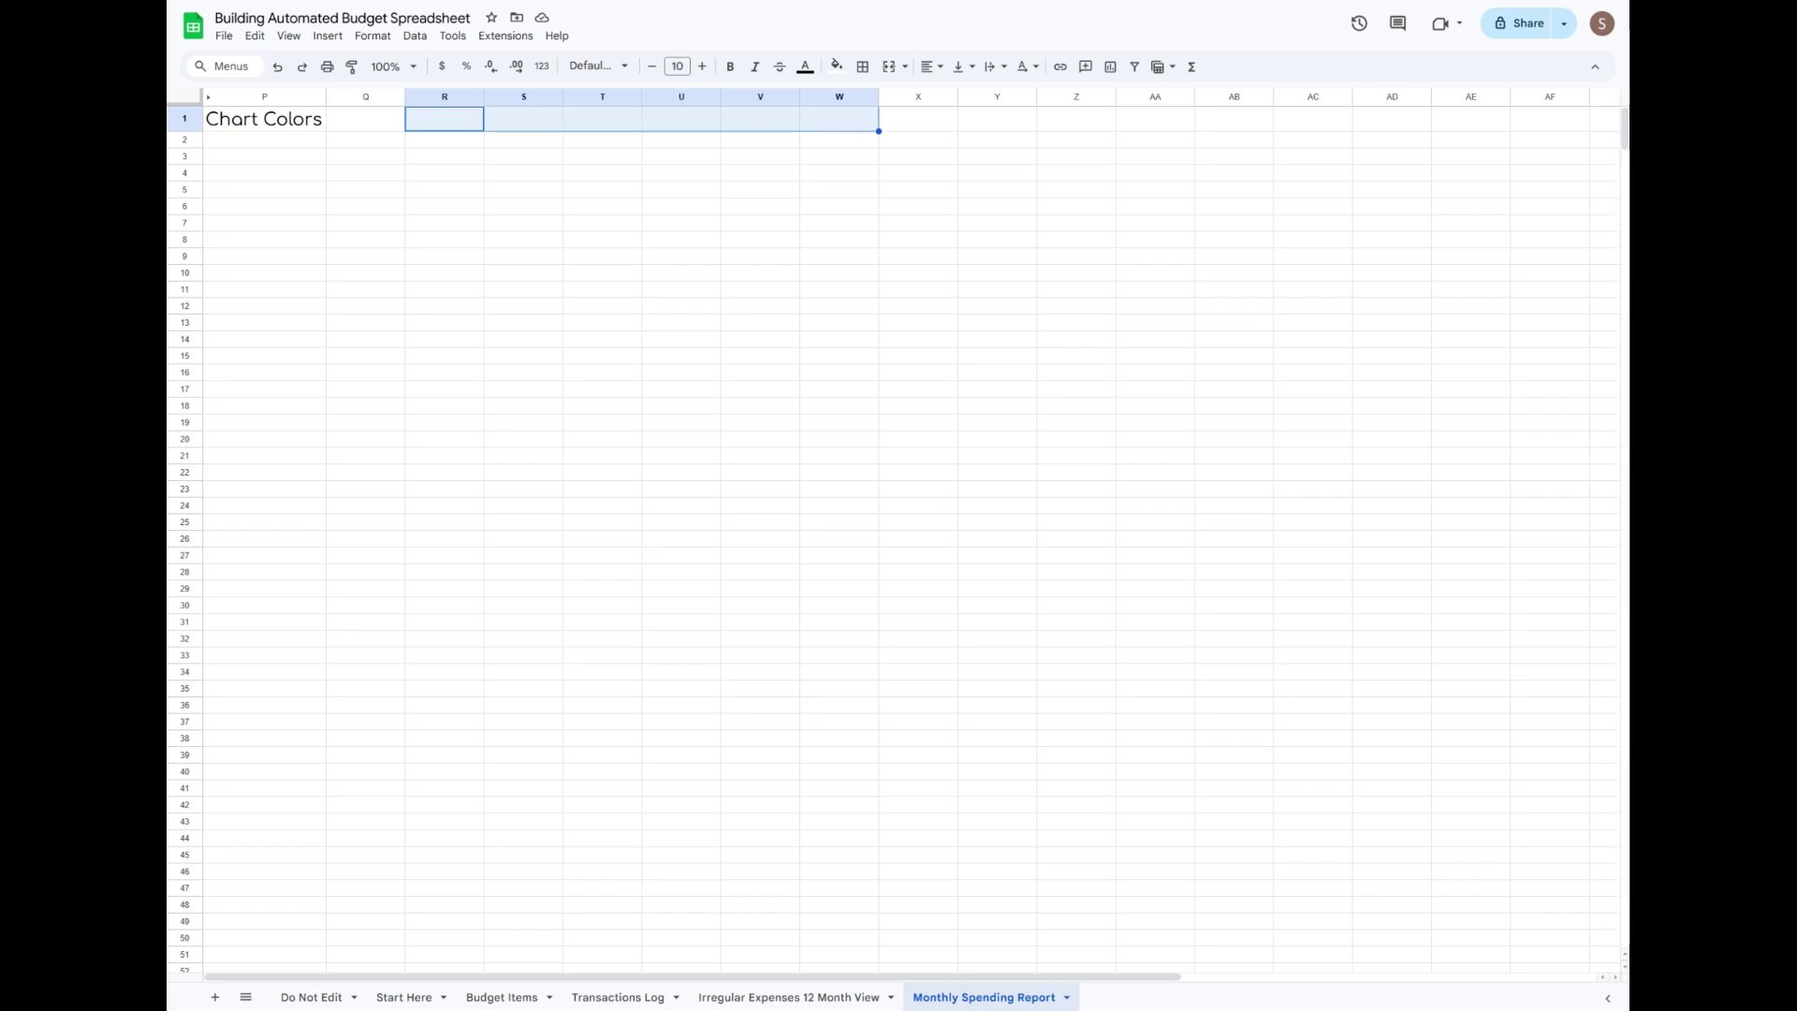
left_click(888, 66)
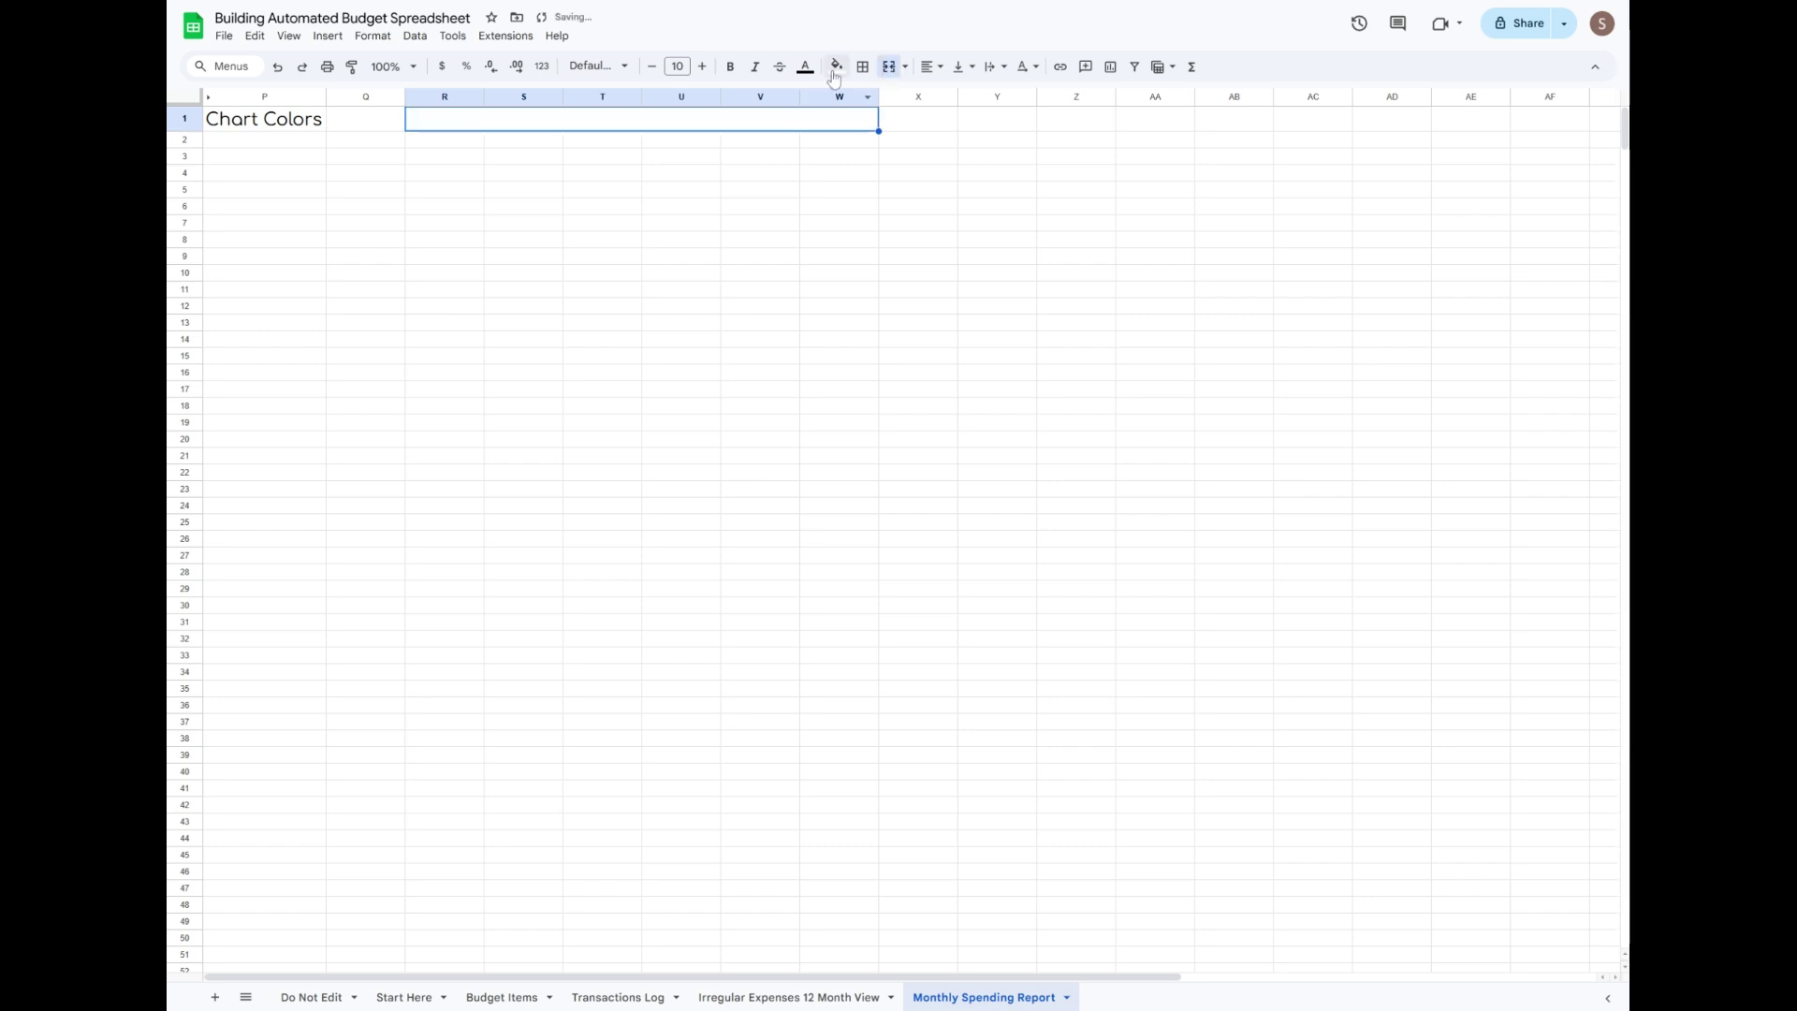
left_click(837, 67)
left_click(995, 224)
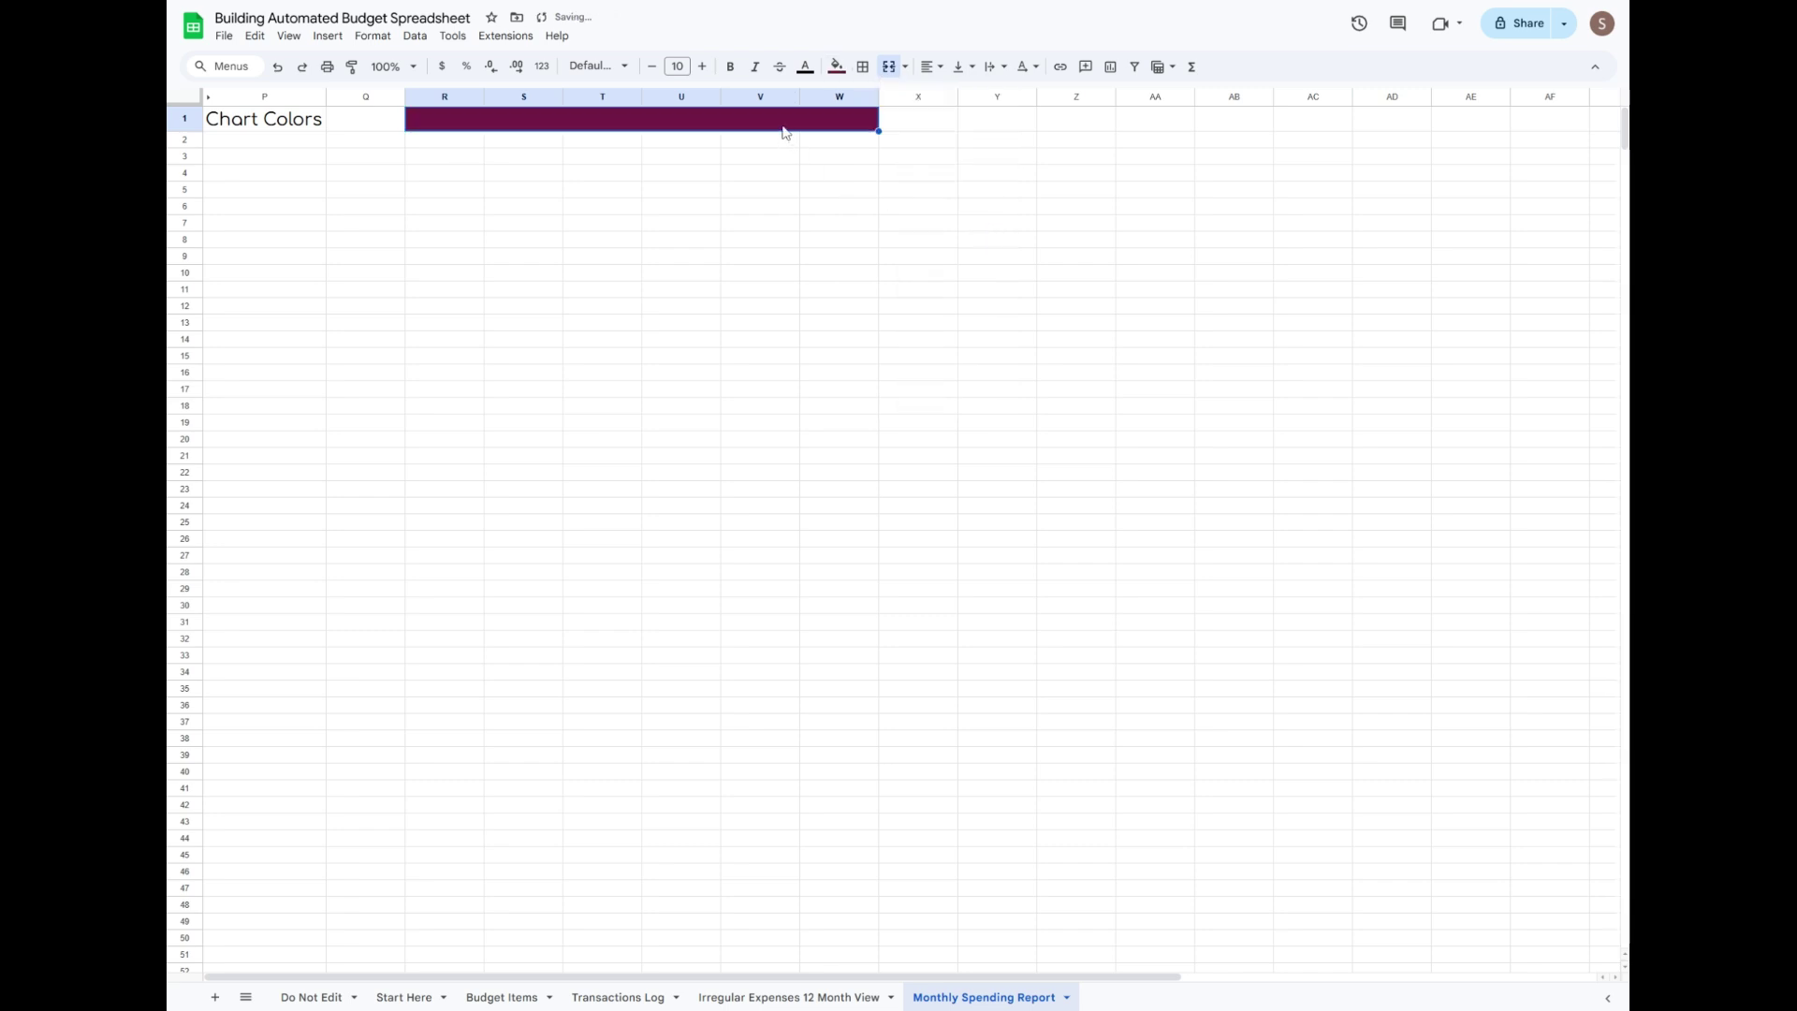
Enter the title "50/30/20 Breakdown: All Transactions" in the merged magenta cell.
type("50/30")
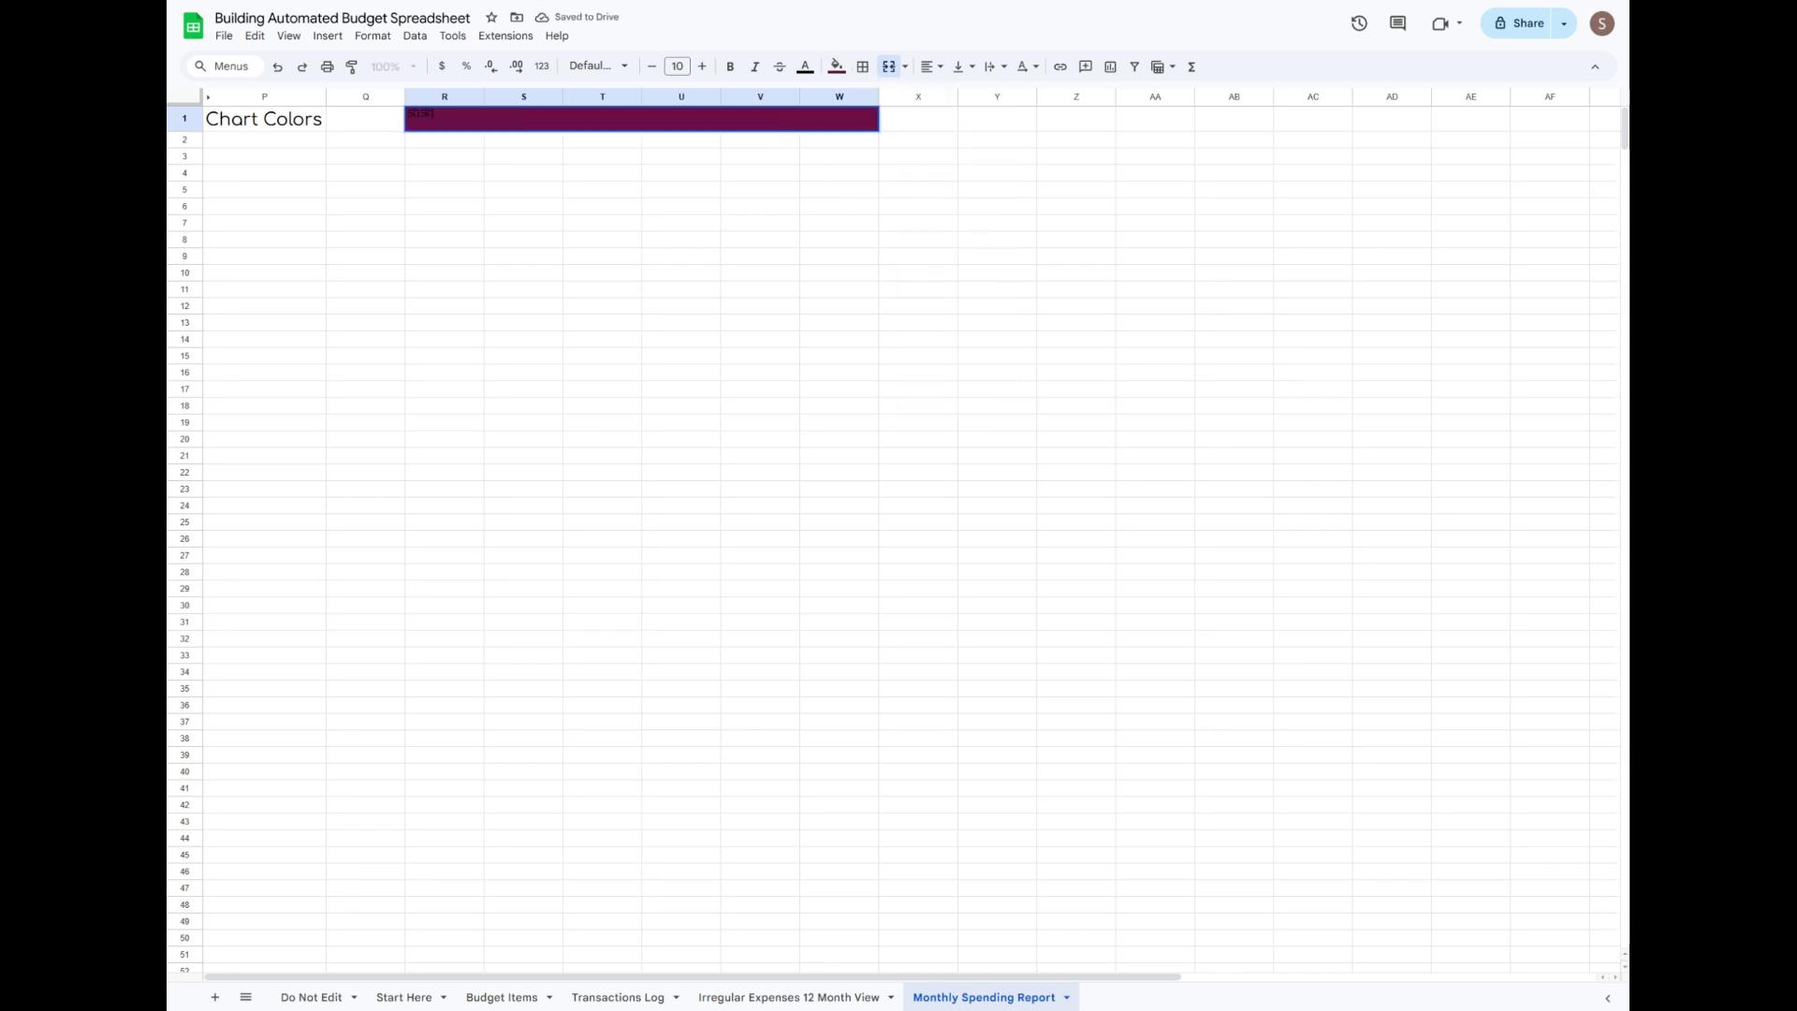
type("/20 Breakdown All Transactions")
key("Return")
left_click(762, 130)
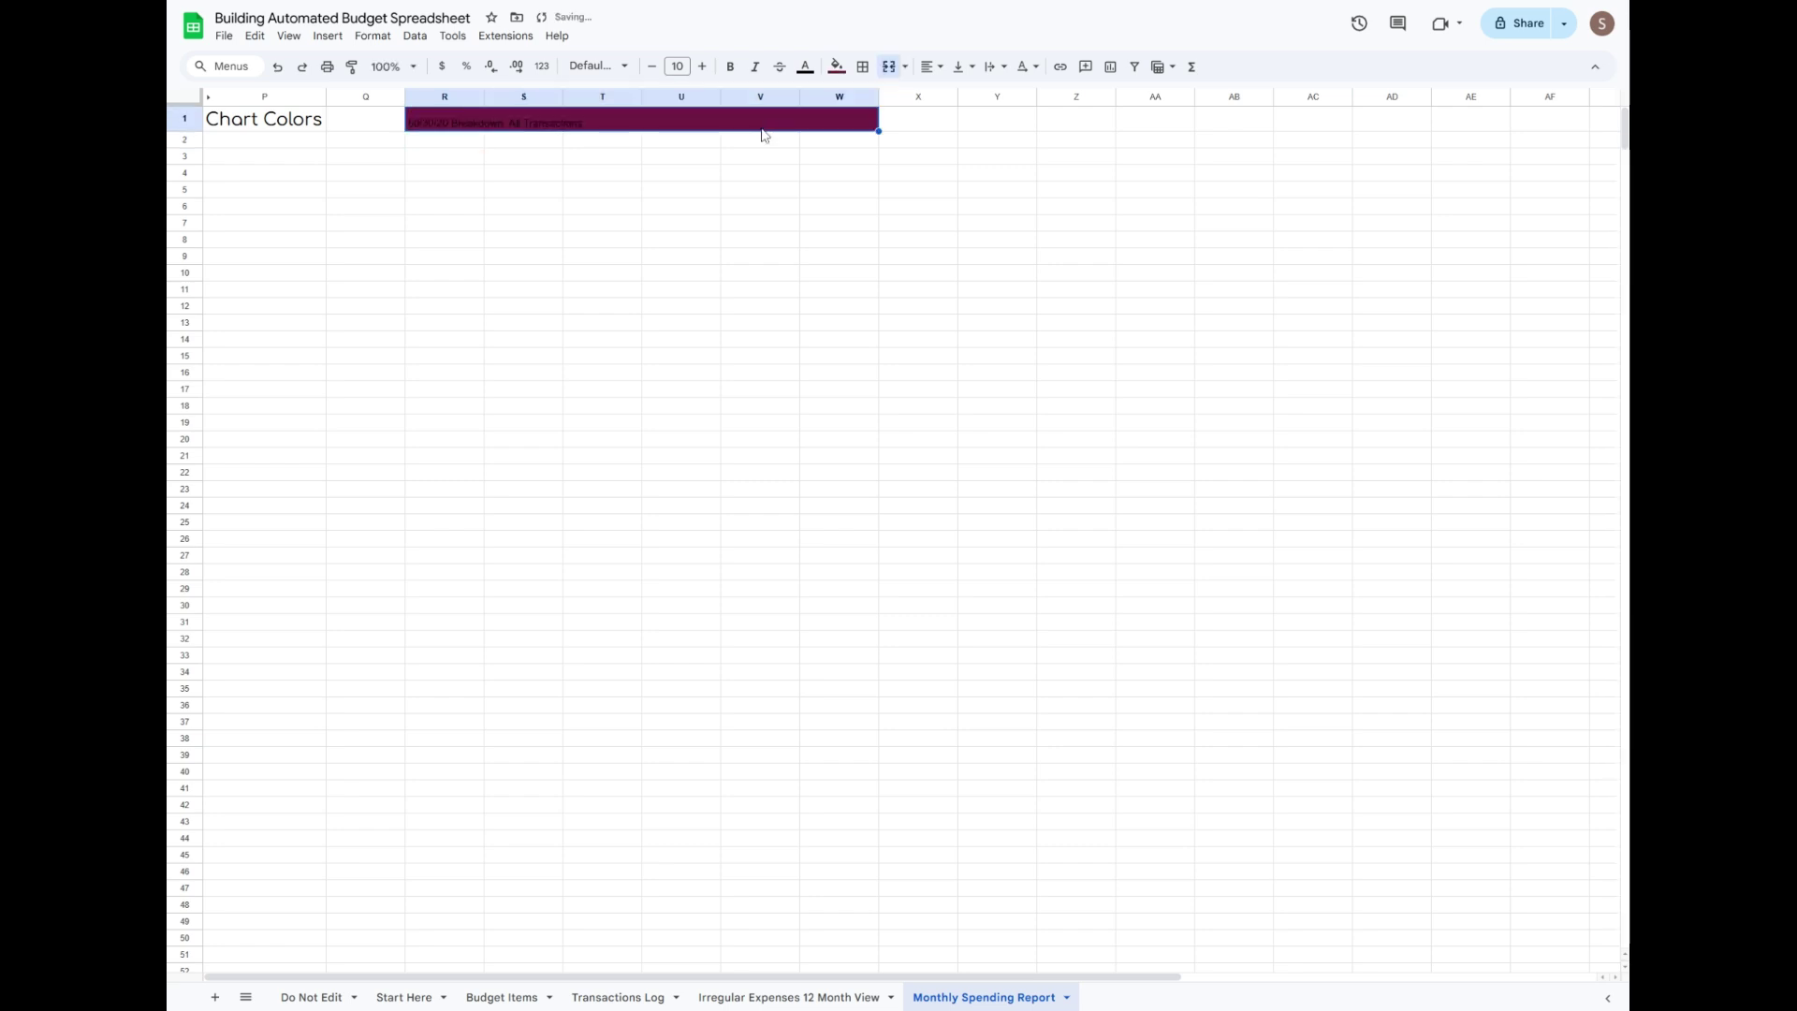
Format the All Transactions title in white Comfortaa, centered horizontally and vertically.
left_click(597, 65)
left_click(608, 220)
left_click(805, 66)
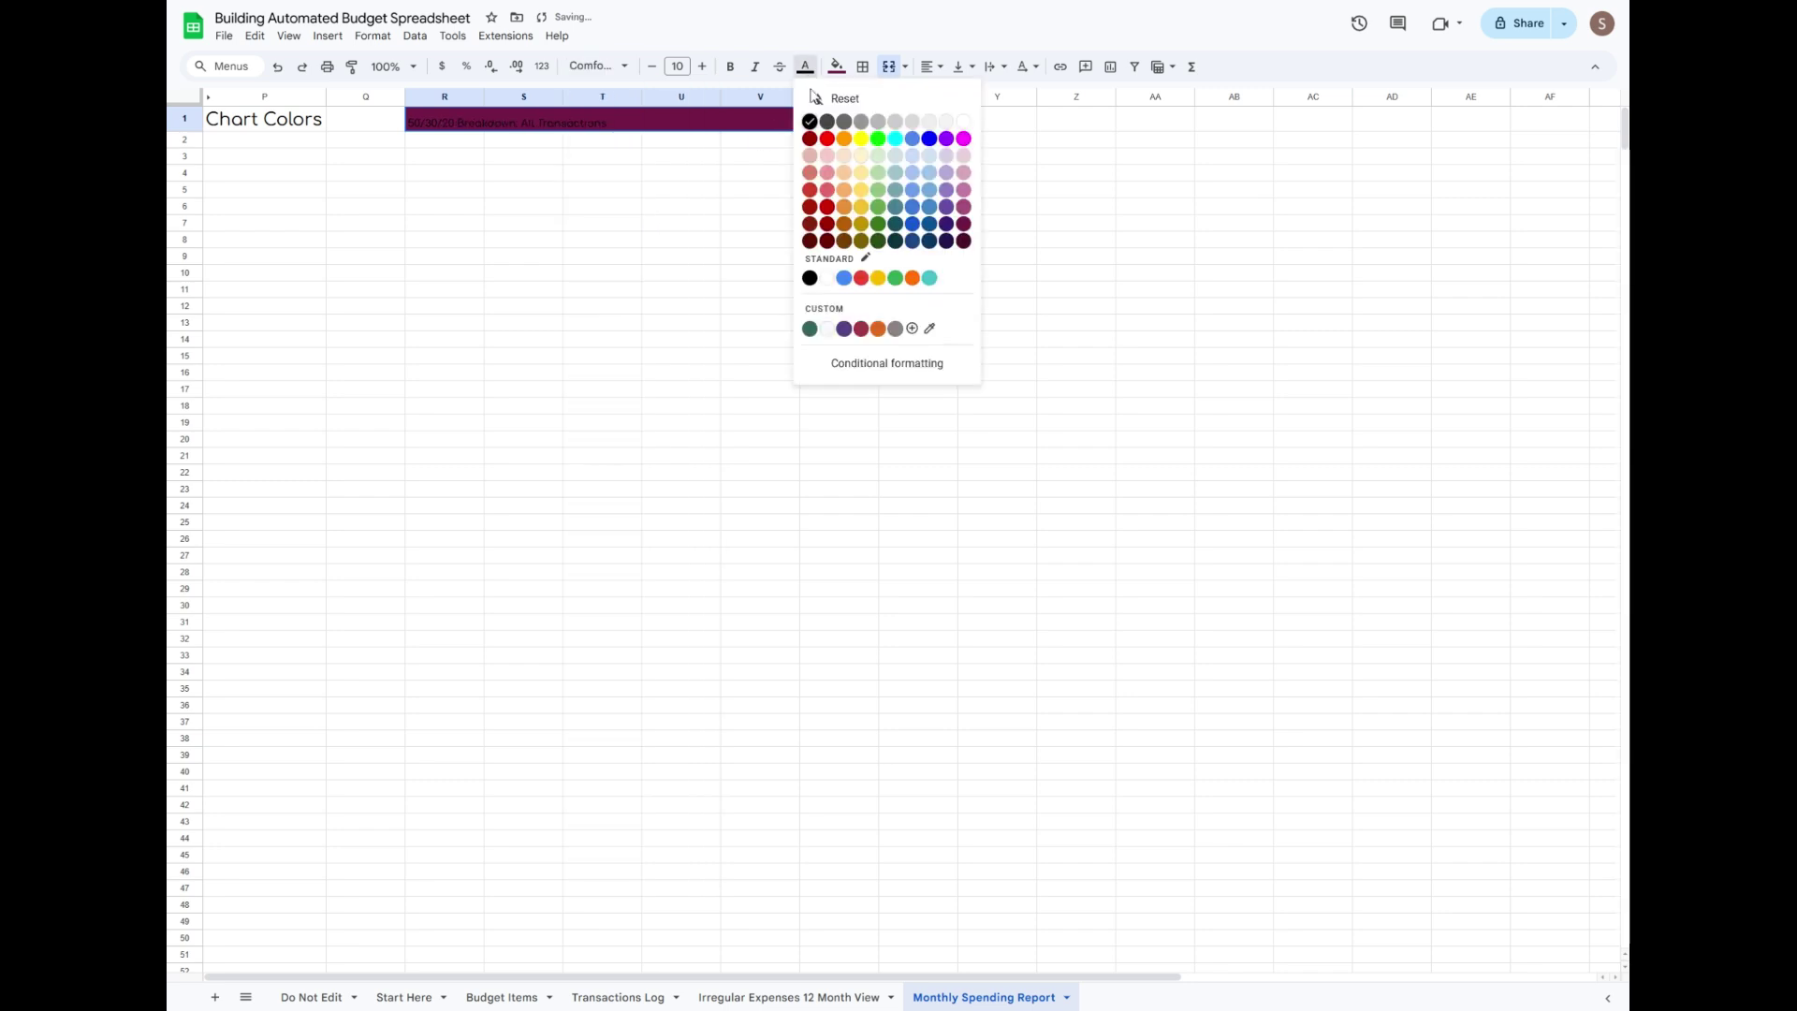
left_click(964, 121)
left_click(931, 66)
left_click(954, 95)
left_click(962, 67)
left_click(988, 96)
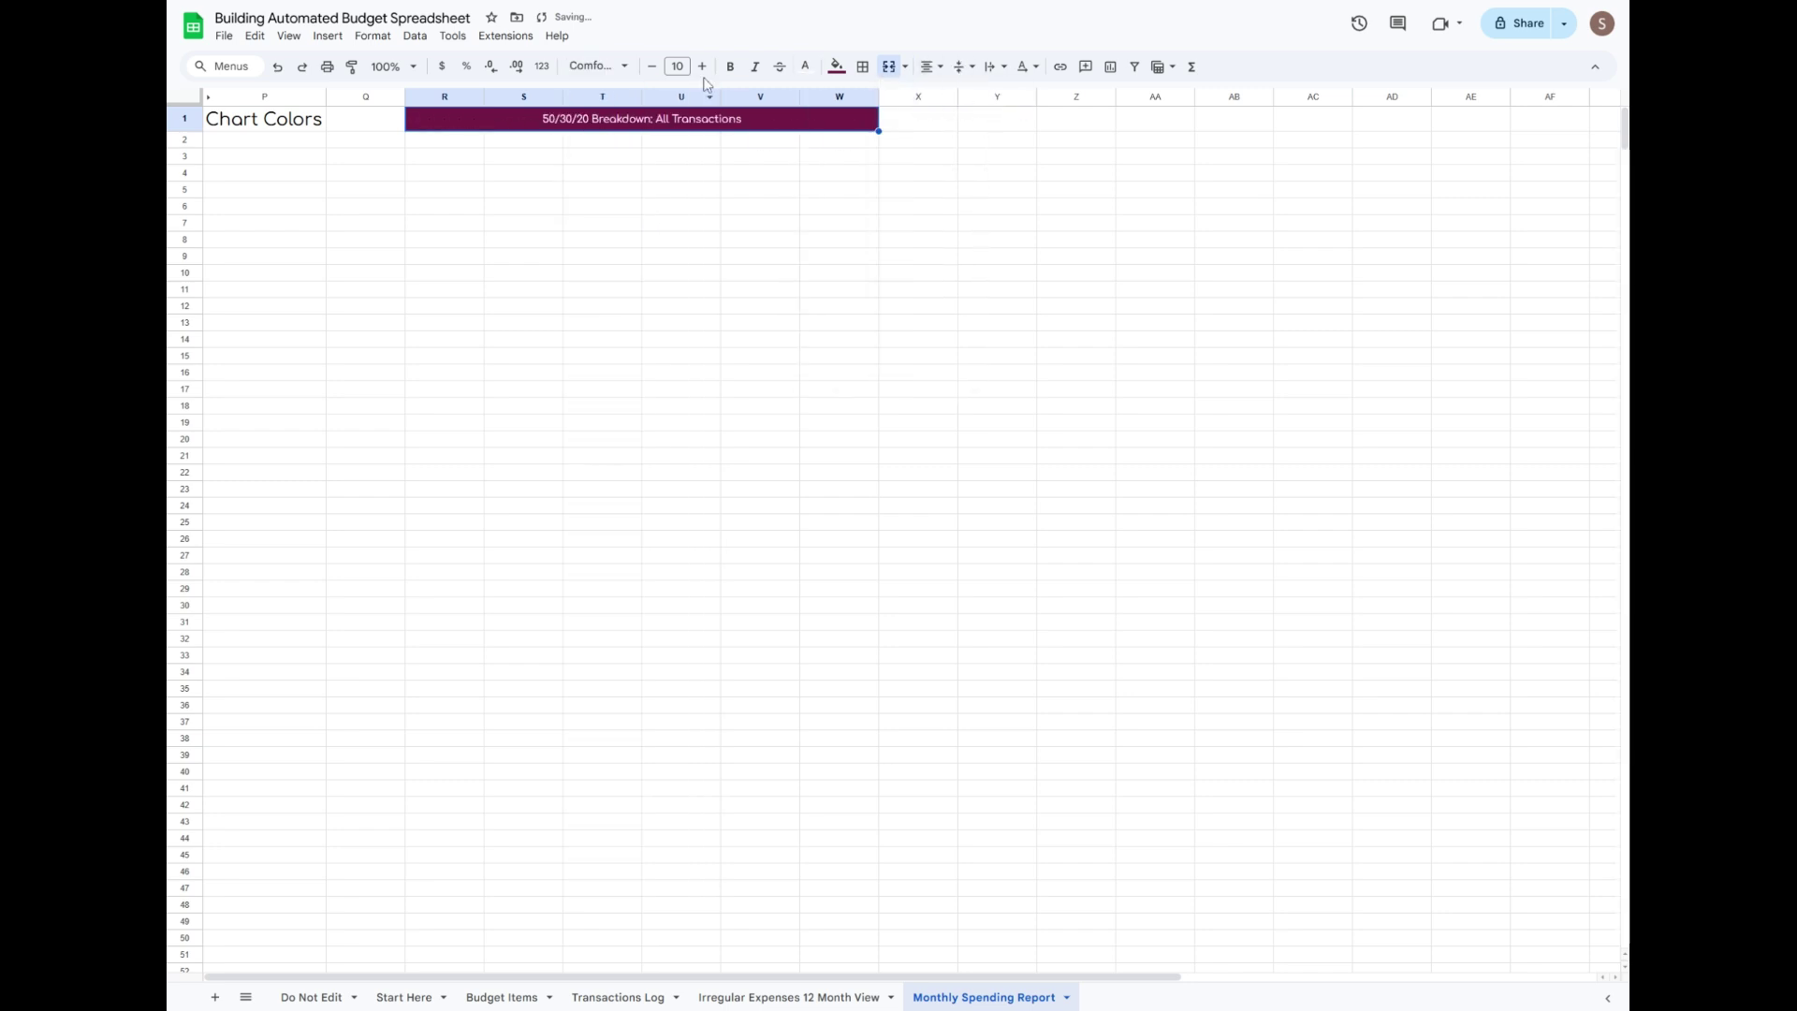
Make the All Transactions title bold and set its font size to 22.
left_click(731, 71)
left_click(703, 69)
left_click(703, 69)
triple_click(703, 69)
left_click(703, 69)
left_click(703, 69)
left_click(702, 69)
left_click(703, 70)
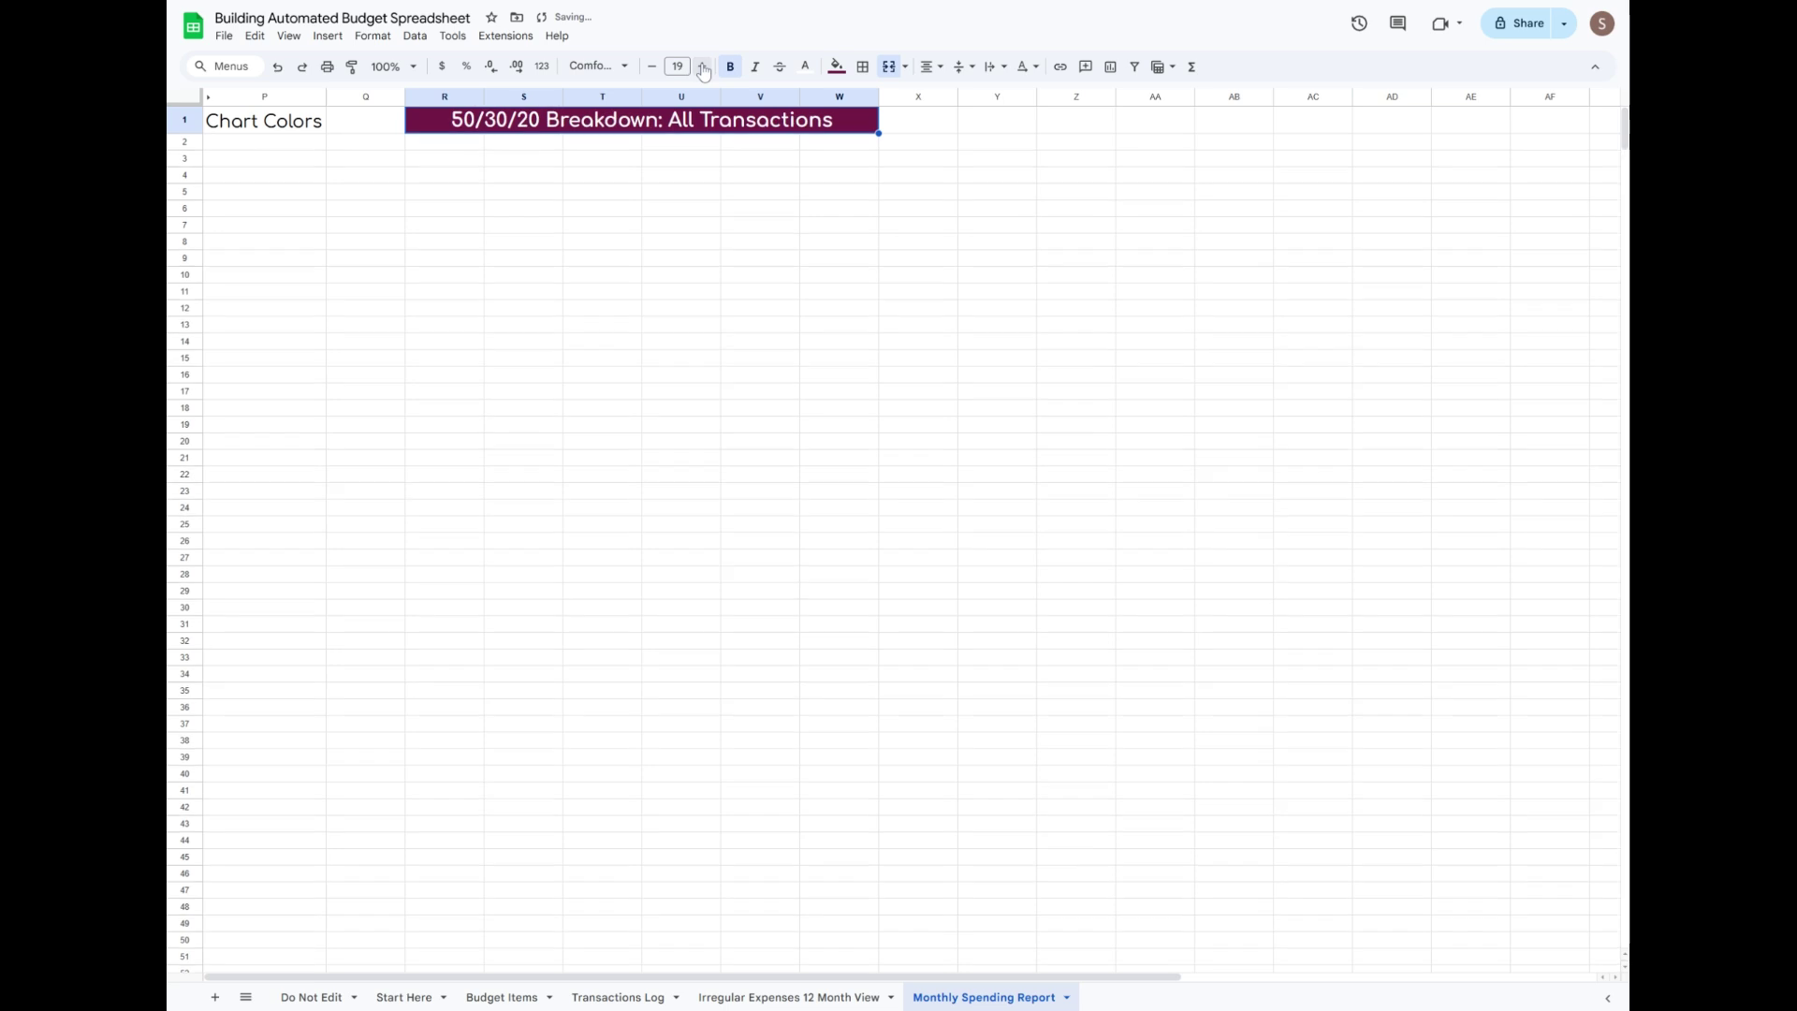
left_click(703, 69)
left_click(703, 69)
left_click(760, 194)
Fill R2:W12 below the All Transactions title with light magenta.
mouse_move(445, 145)
left_mouse_down()
mouse_move(599, 168)
mouse_move(831, 252)
mouse_move(823, 316)
left_mouse_up()
left_click(837, 66)
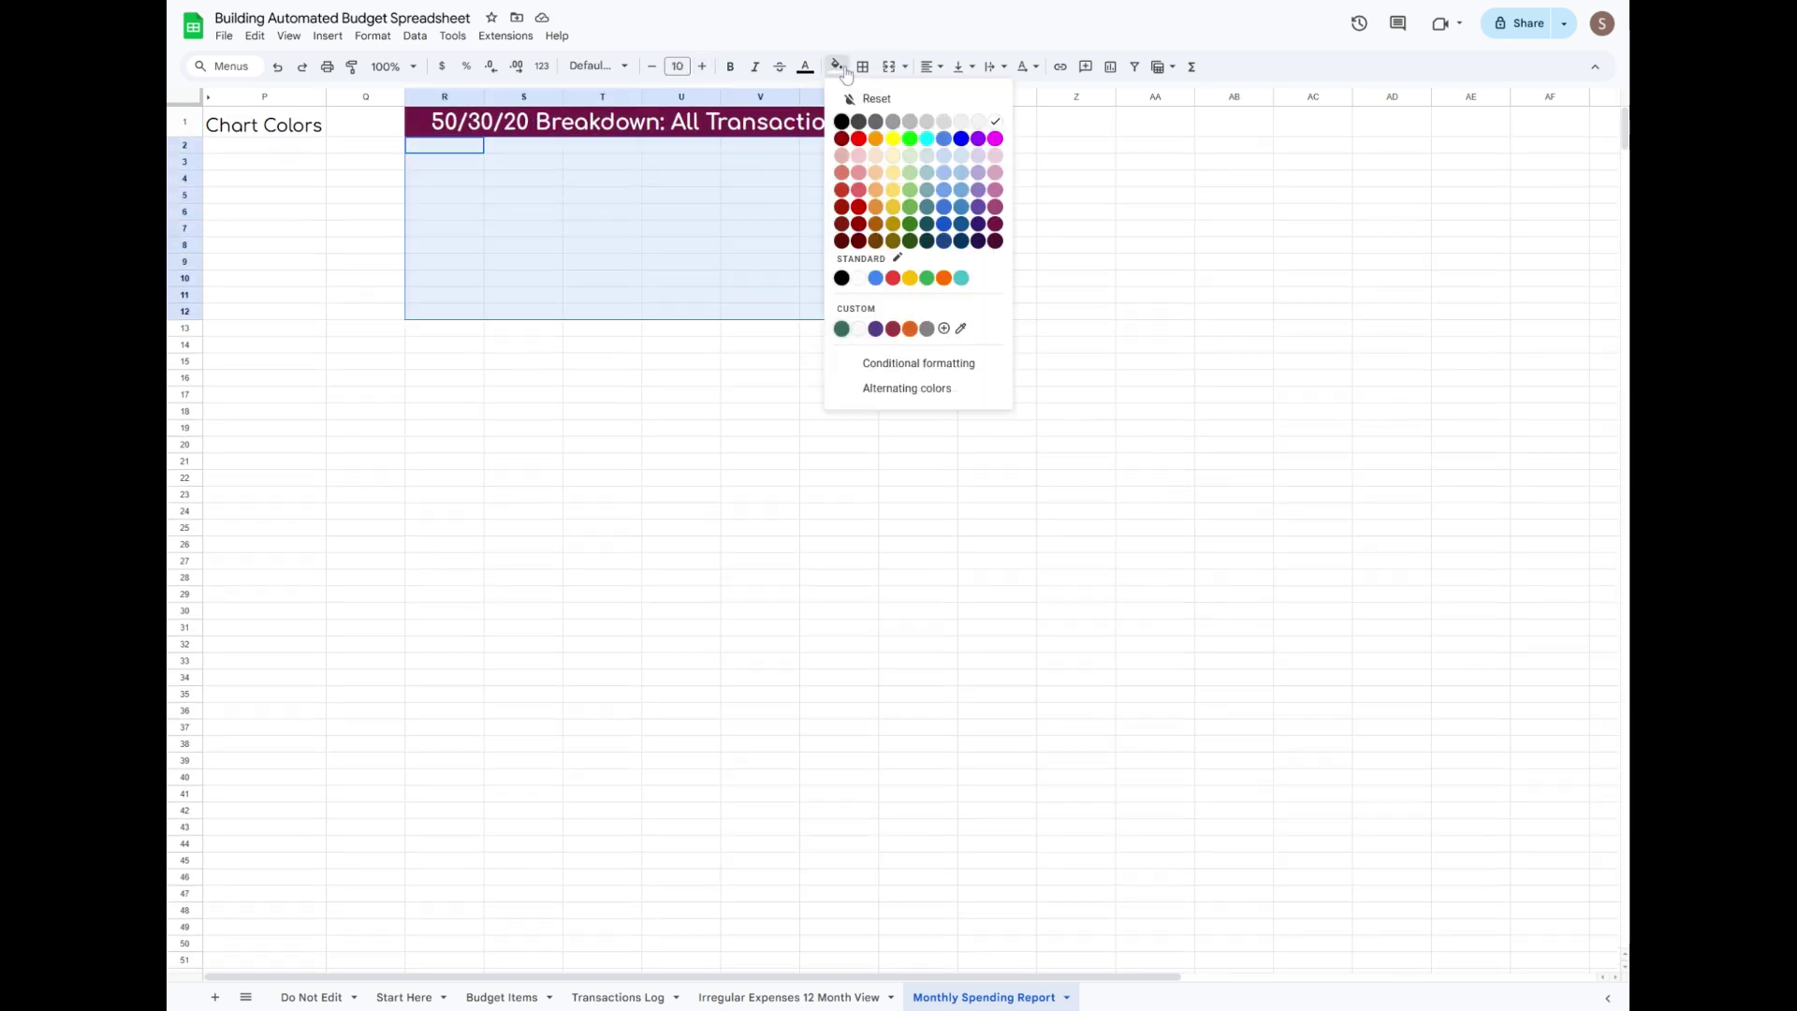
left_click(997, 157)
Add a thick dark gray outer border around the All Transactions block R1:W12.
left_click_drag(552, 123, 535, 307)
left_click(837, 66)
left_click(863, 67)
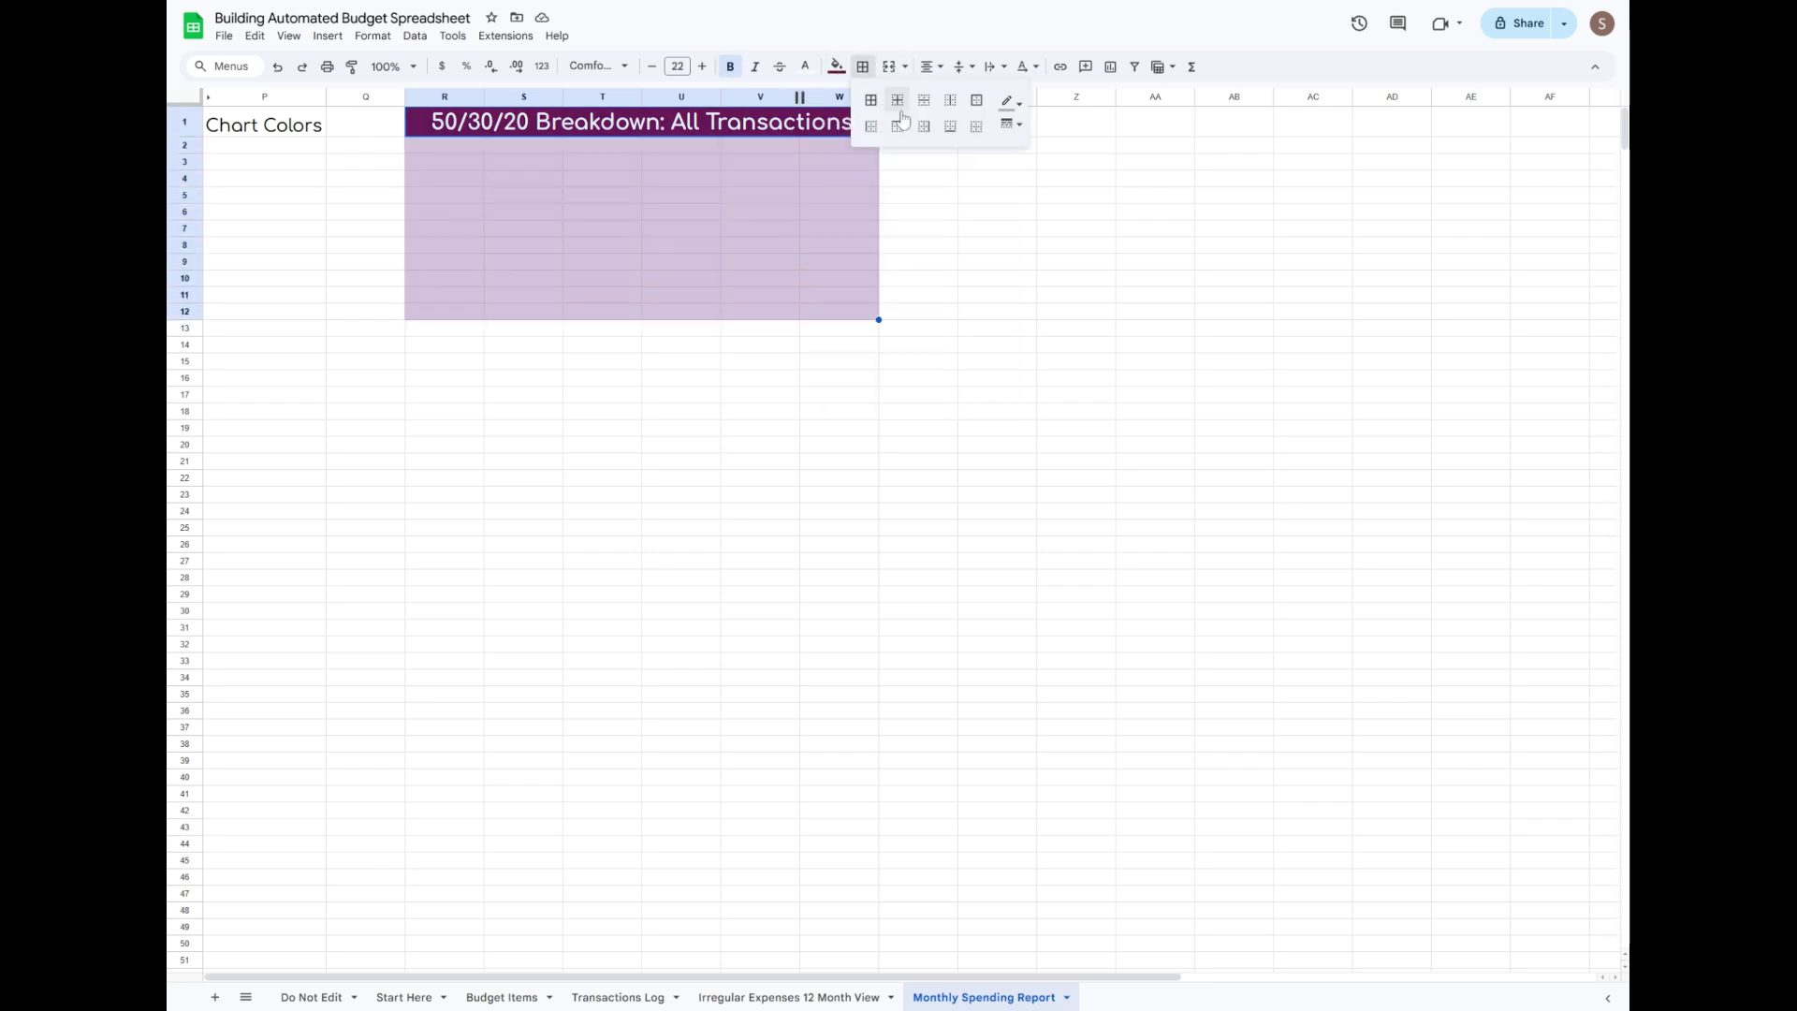
left_click(1010, 101)
left_click(1046, 157)
left_click(1011, 124)
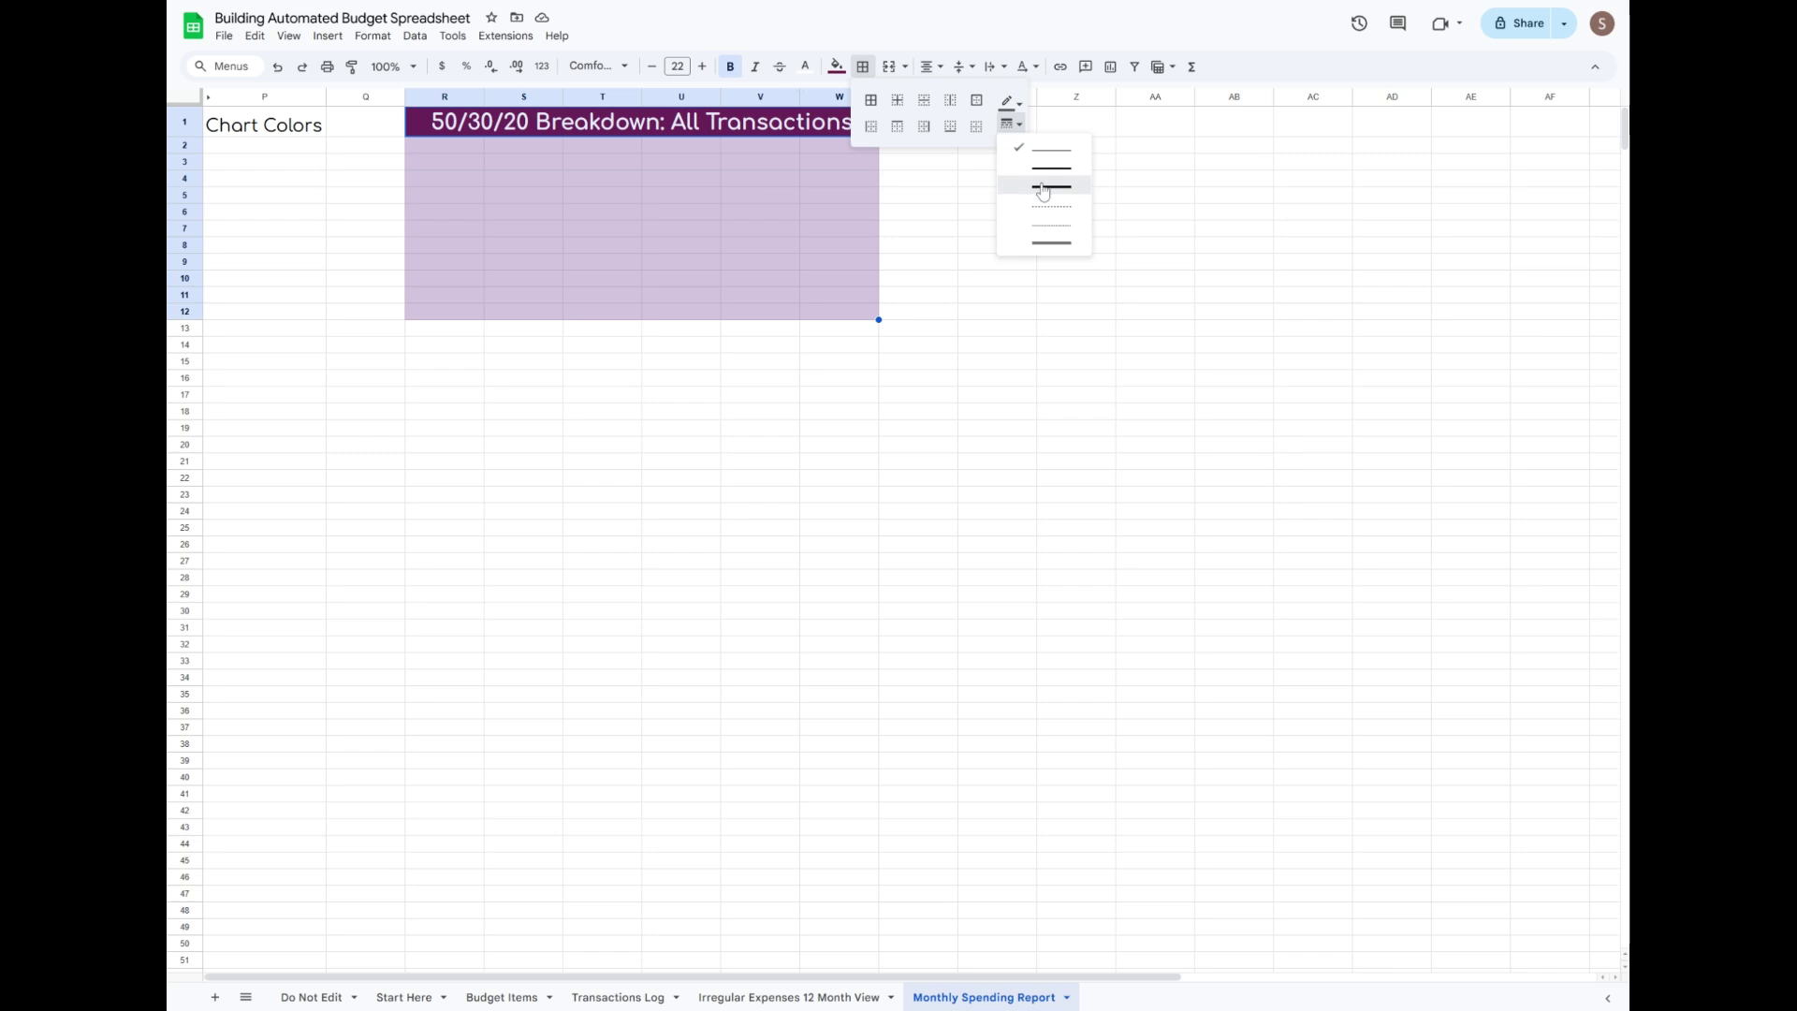
left_click(1038, 181)
left_click(976, 100)
Merge Y1:AE1 and fill the merged cell with dark cornflower blue.
left_click_drag(1020, 133, 1448, 131)
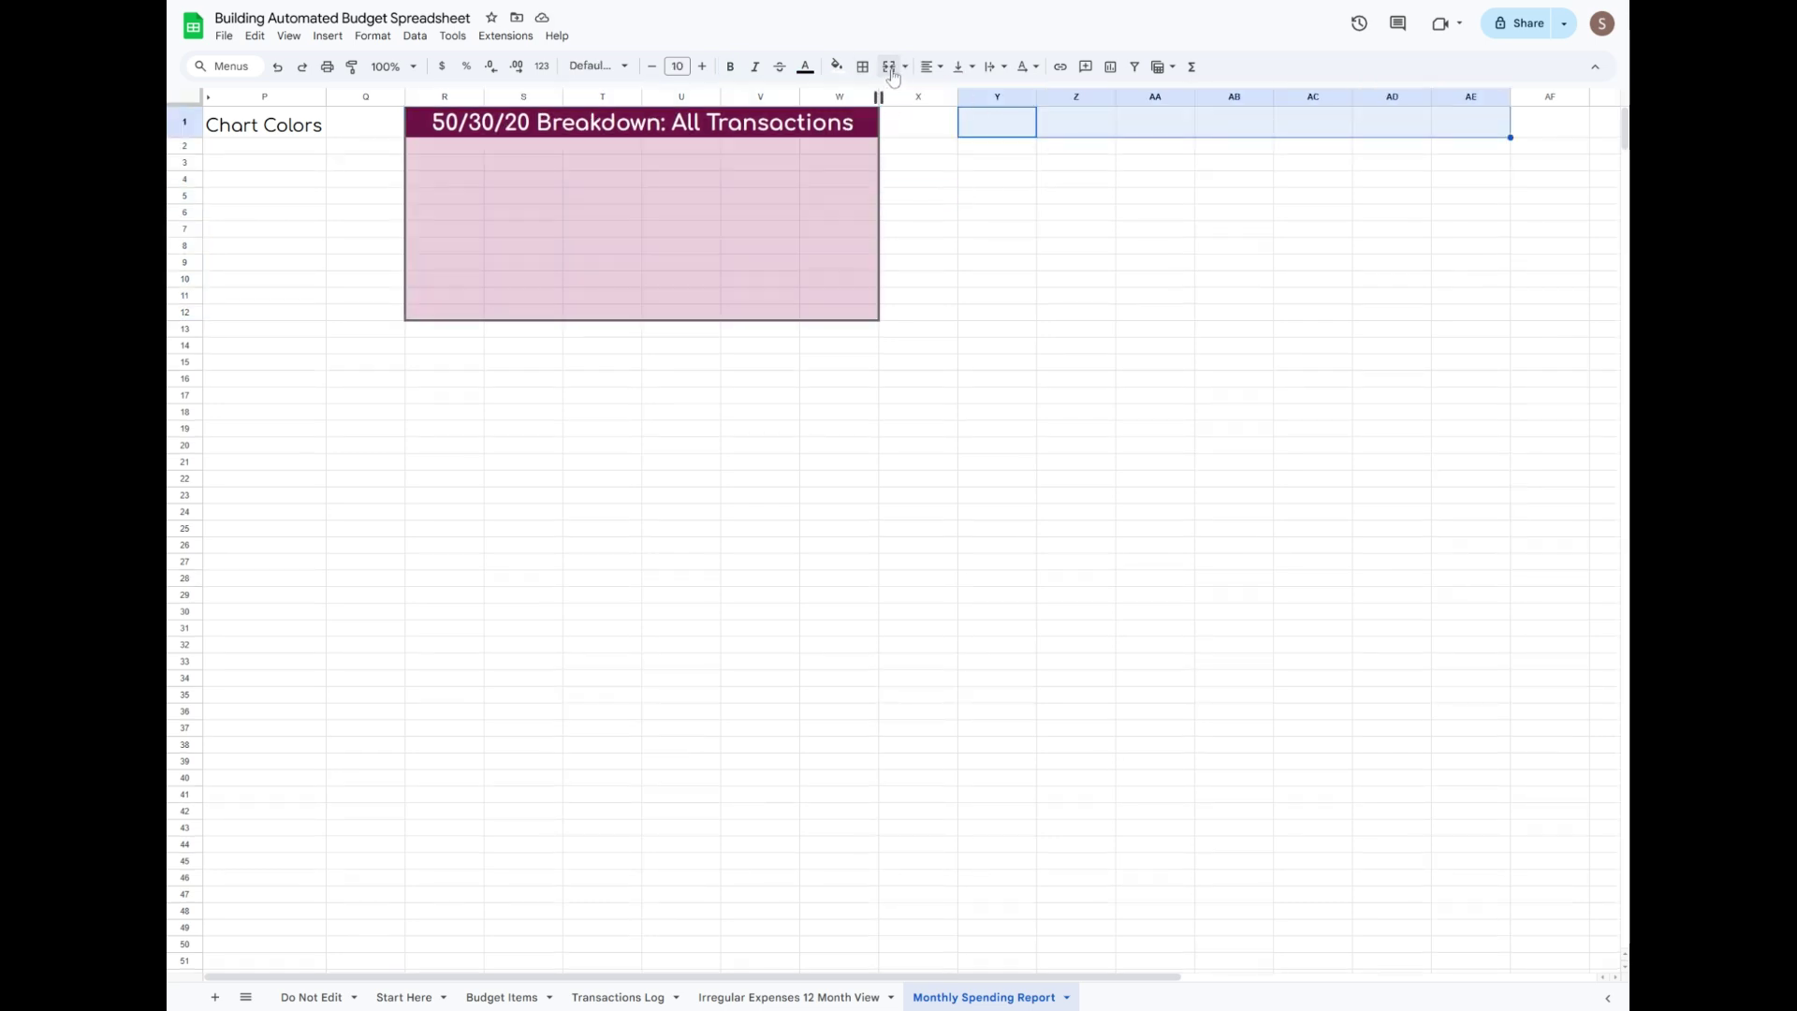
left_click(890, 70)
left_click(836, 66)
left_click(947, 251)
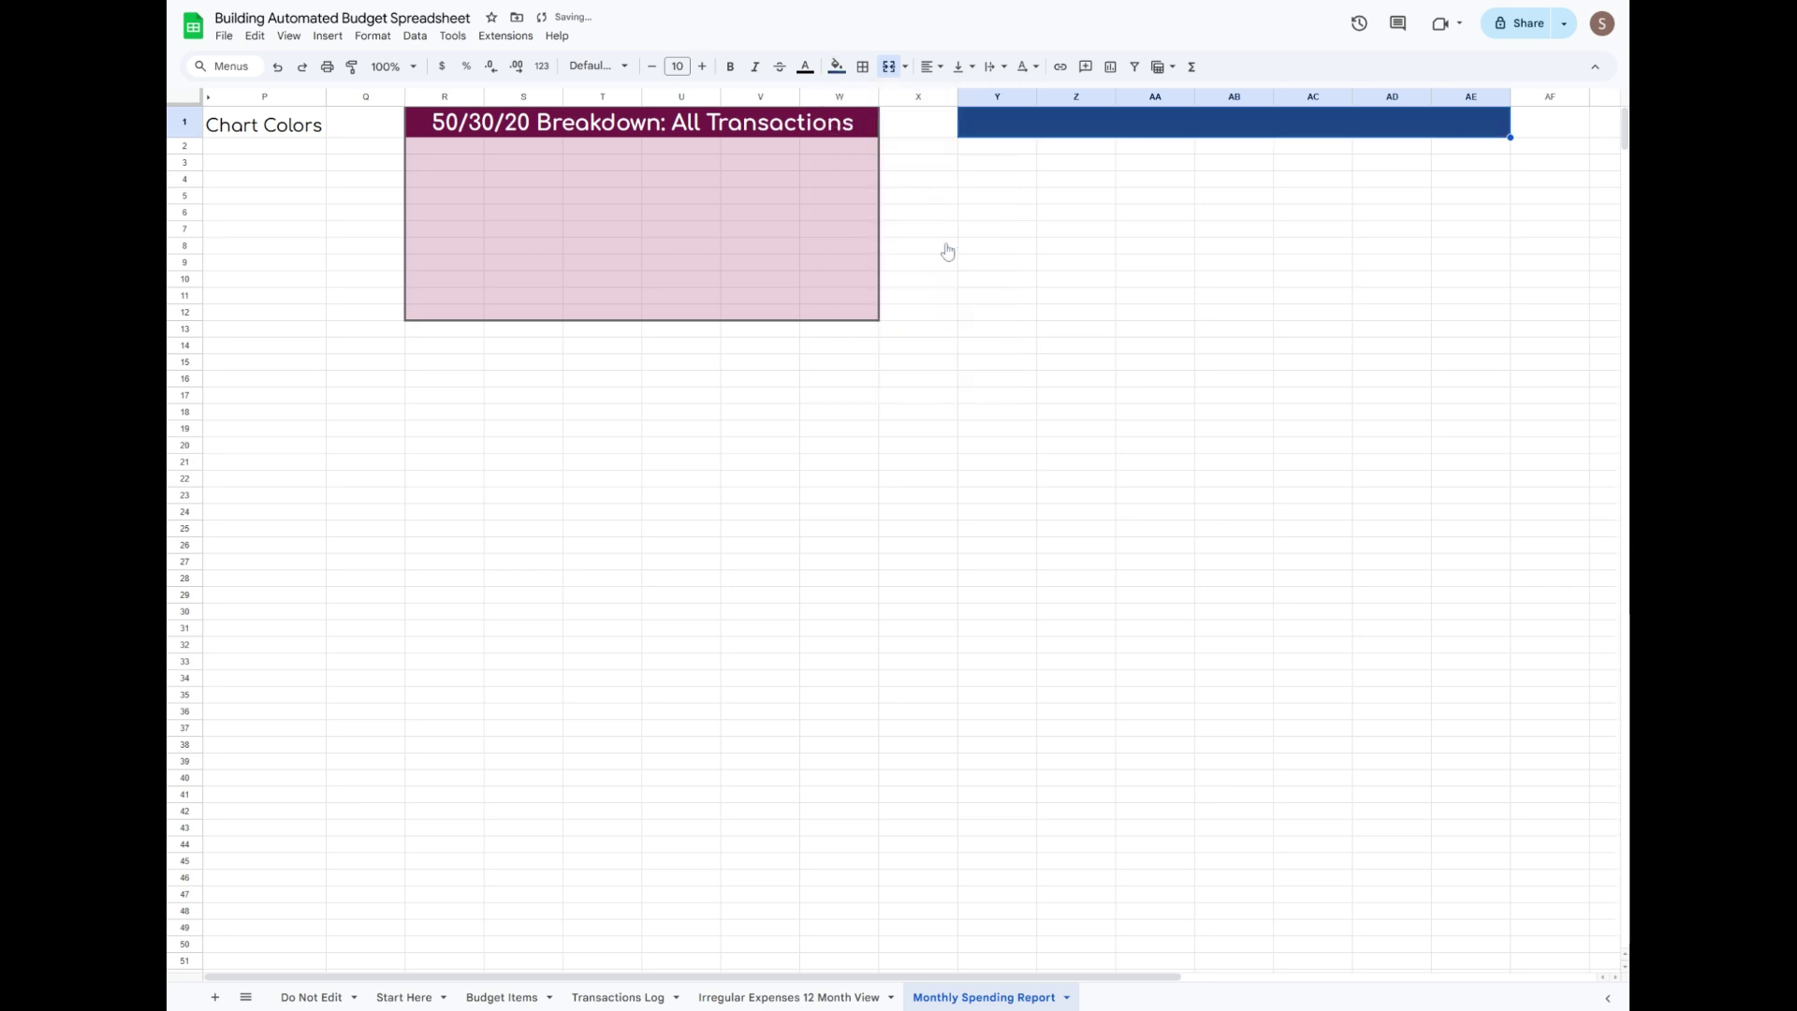
Enter "50/30/20 Breakdown: Current Month" in the merged blue cell and paste only the All Transactions title's formatting onto it.
type("50/30/20 Breakdown:")
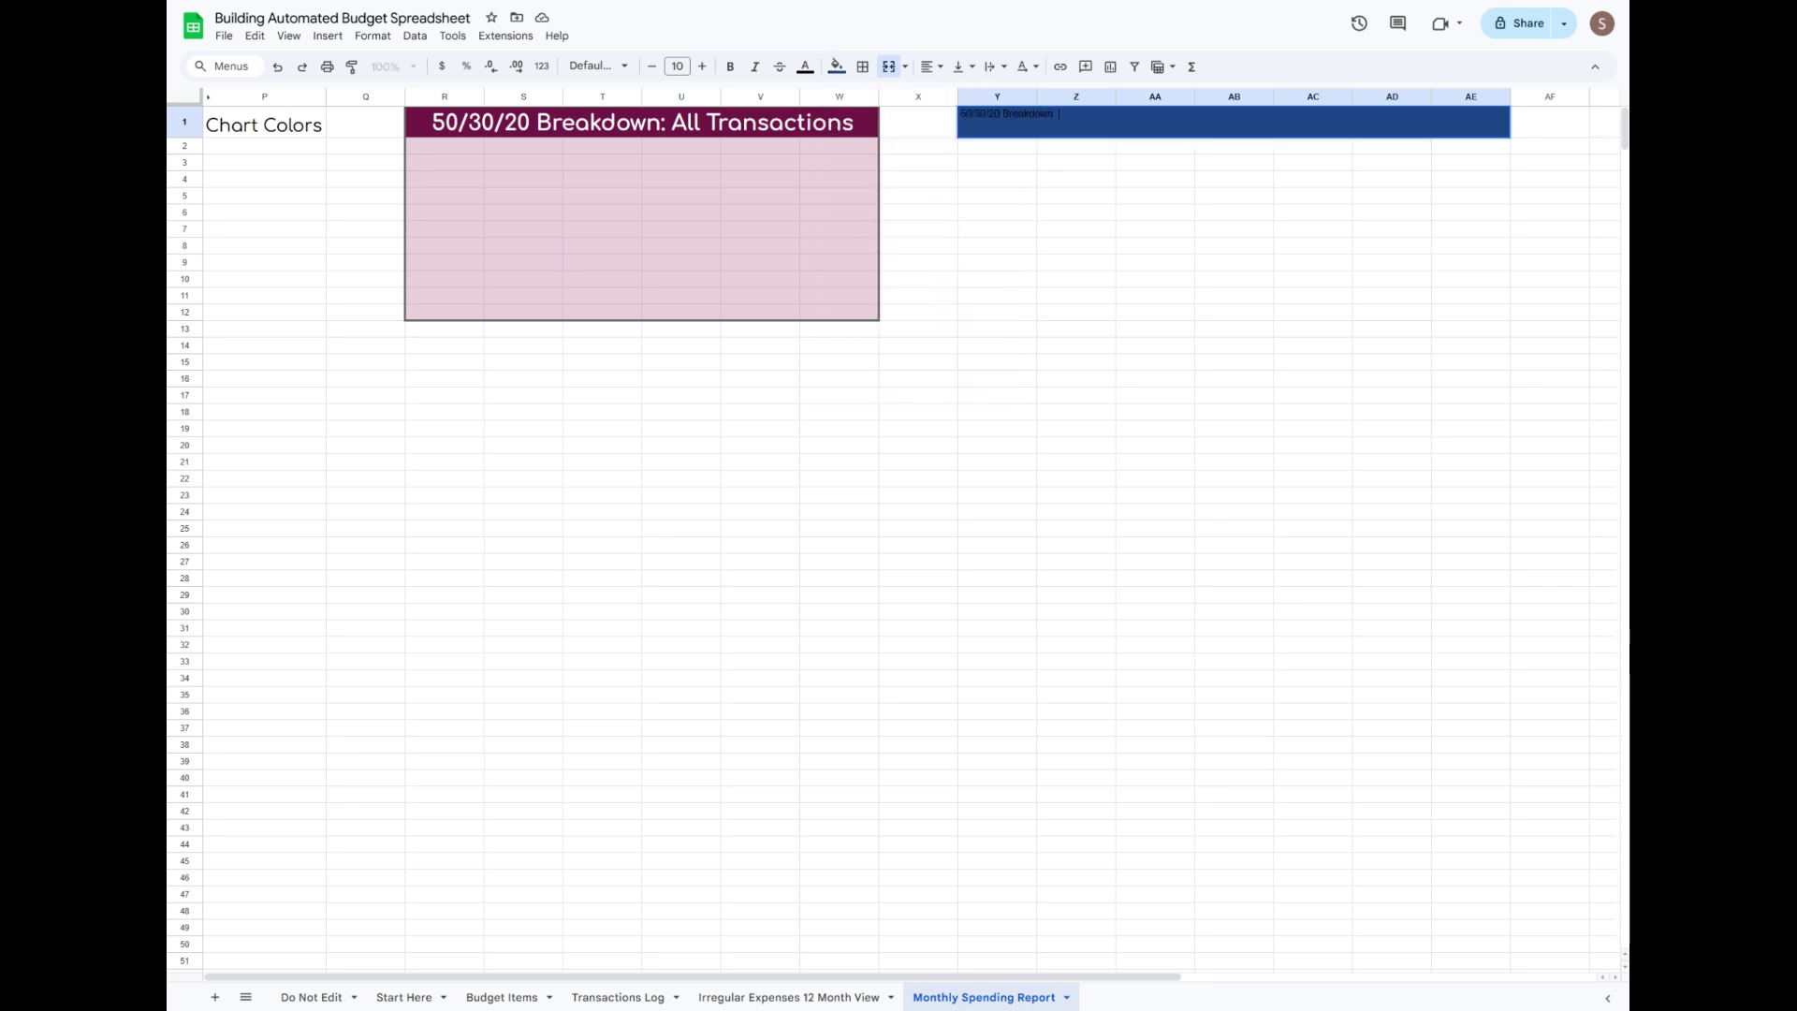
key("Return")
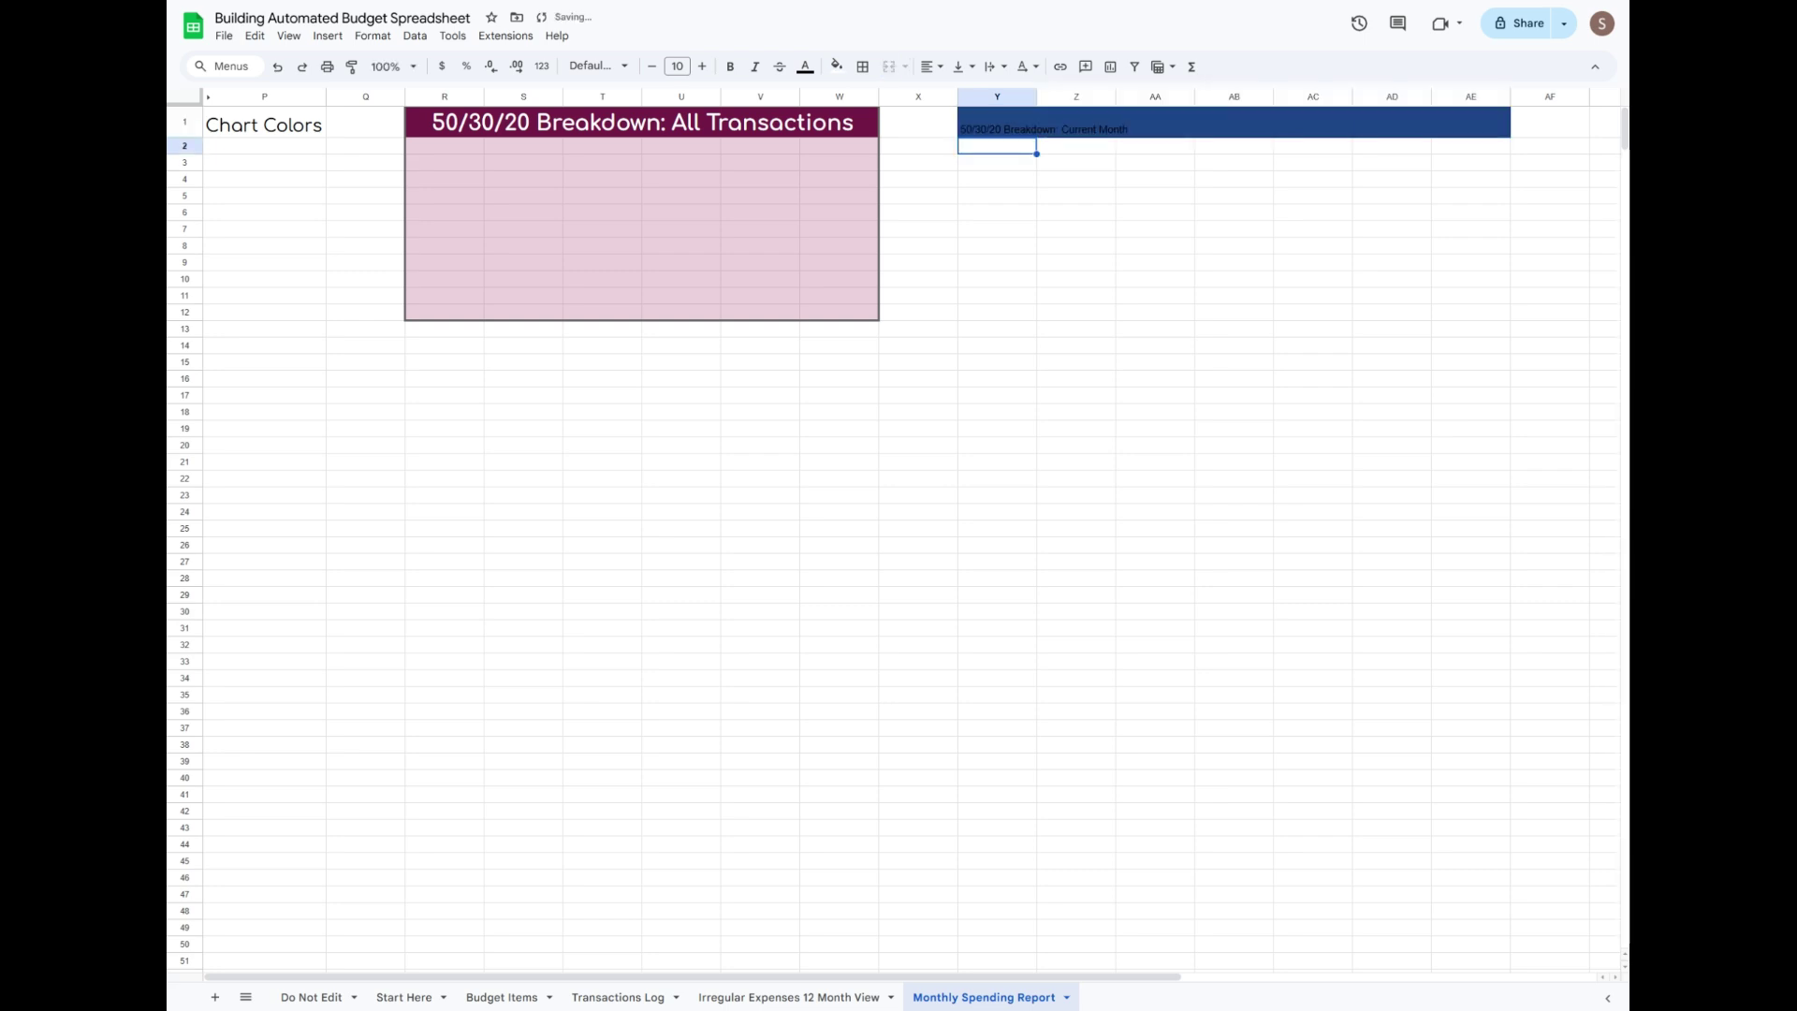
right_click(758, 110)
left_click(787, 165)
right_click(1101, 128)
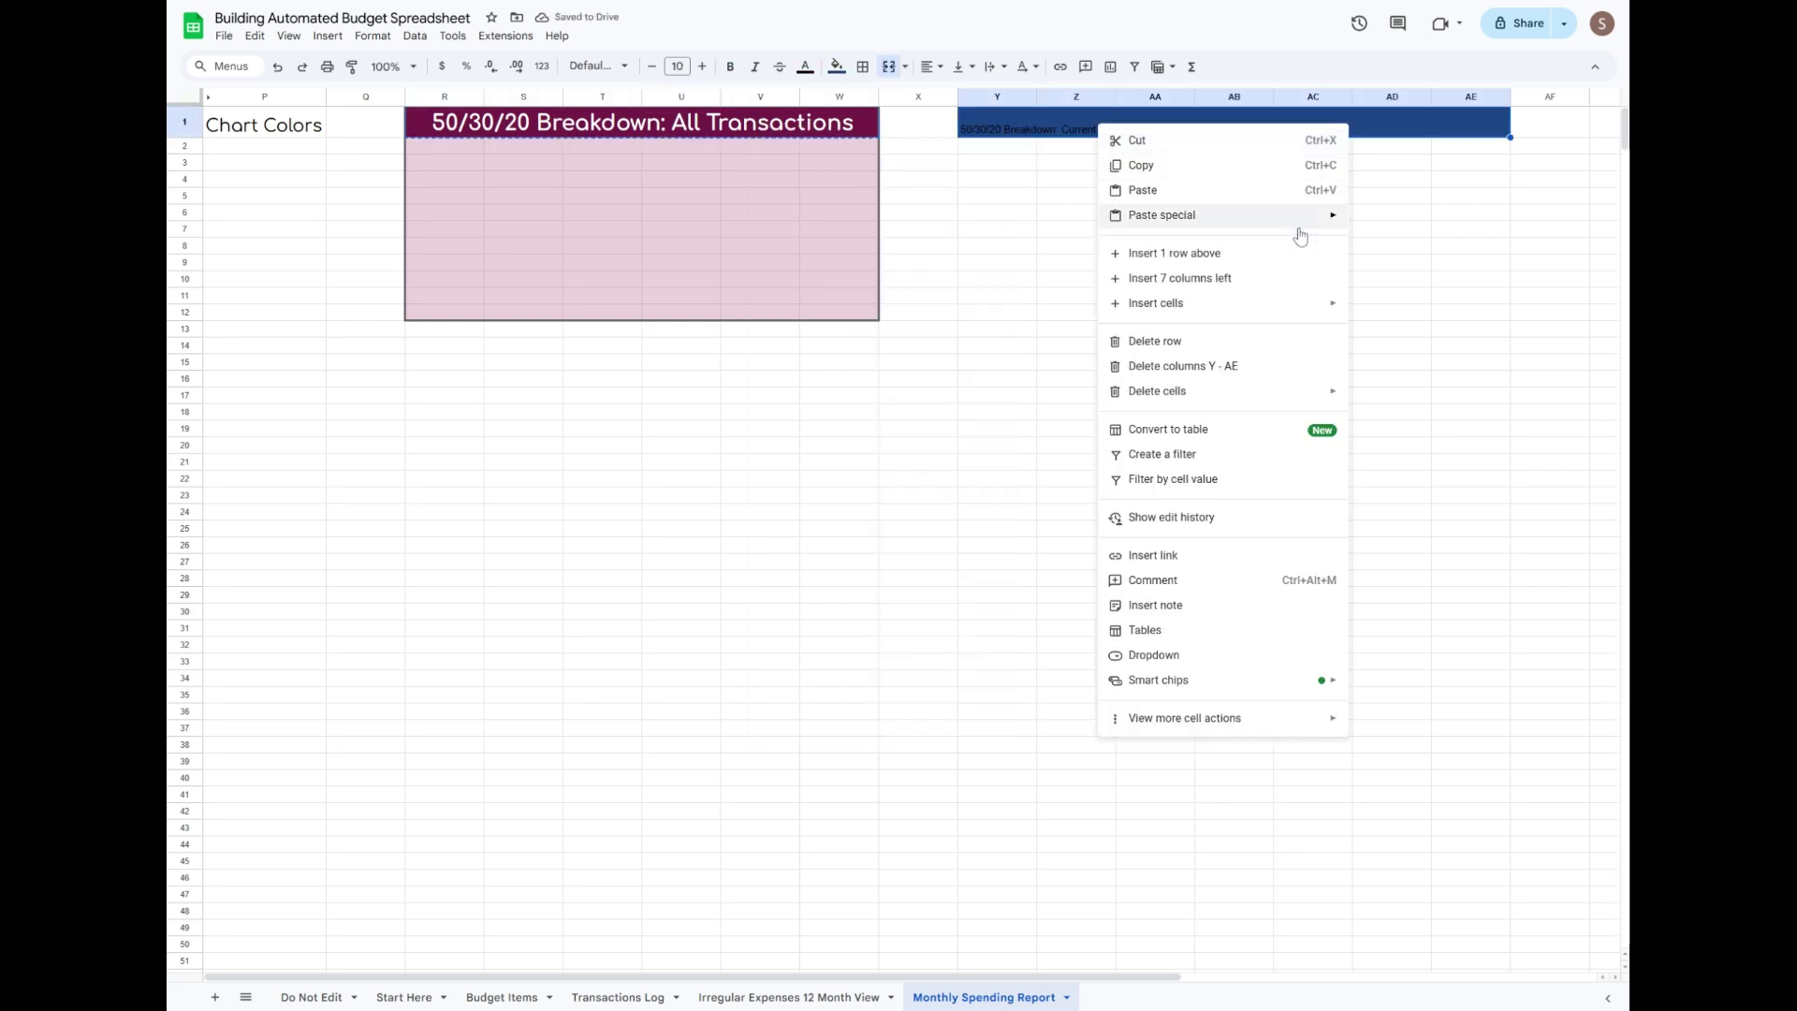
mouse_move(1300, 225)
left_click(1408, 250)
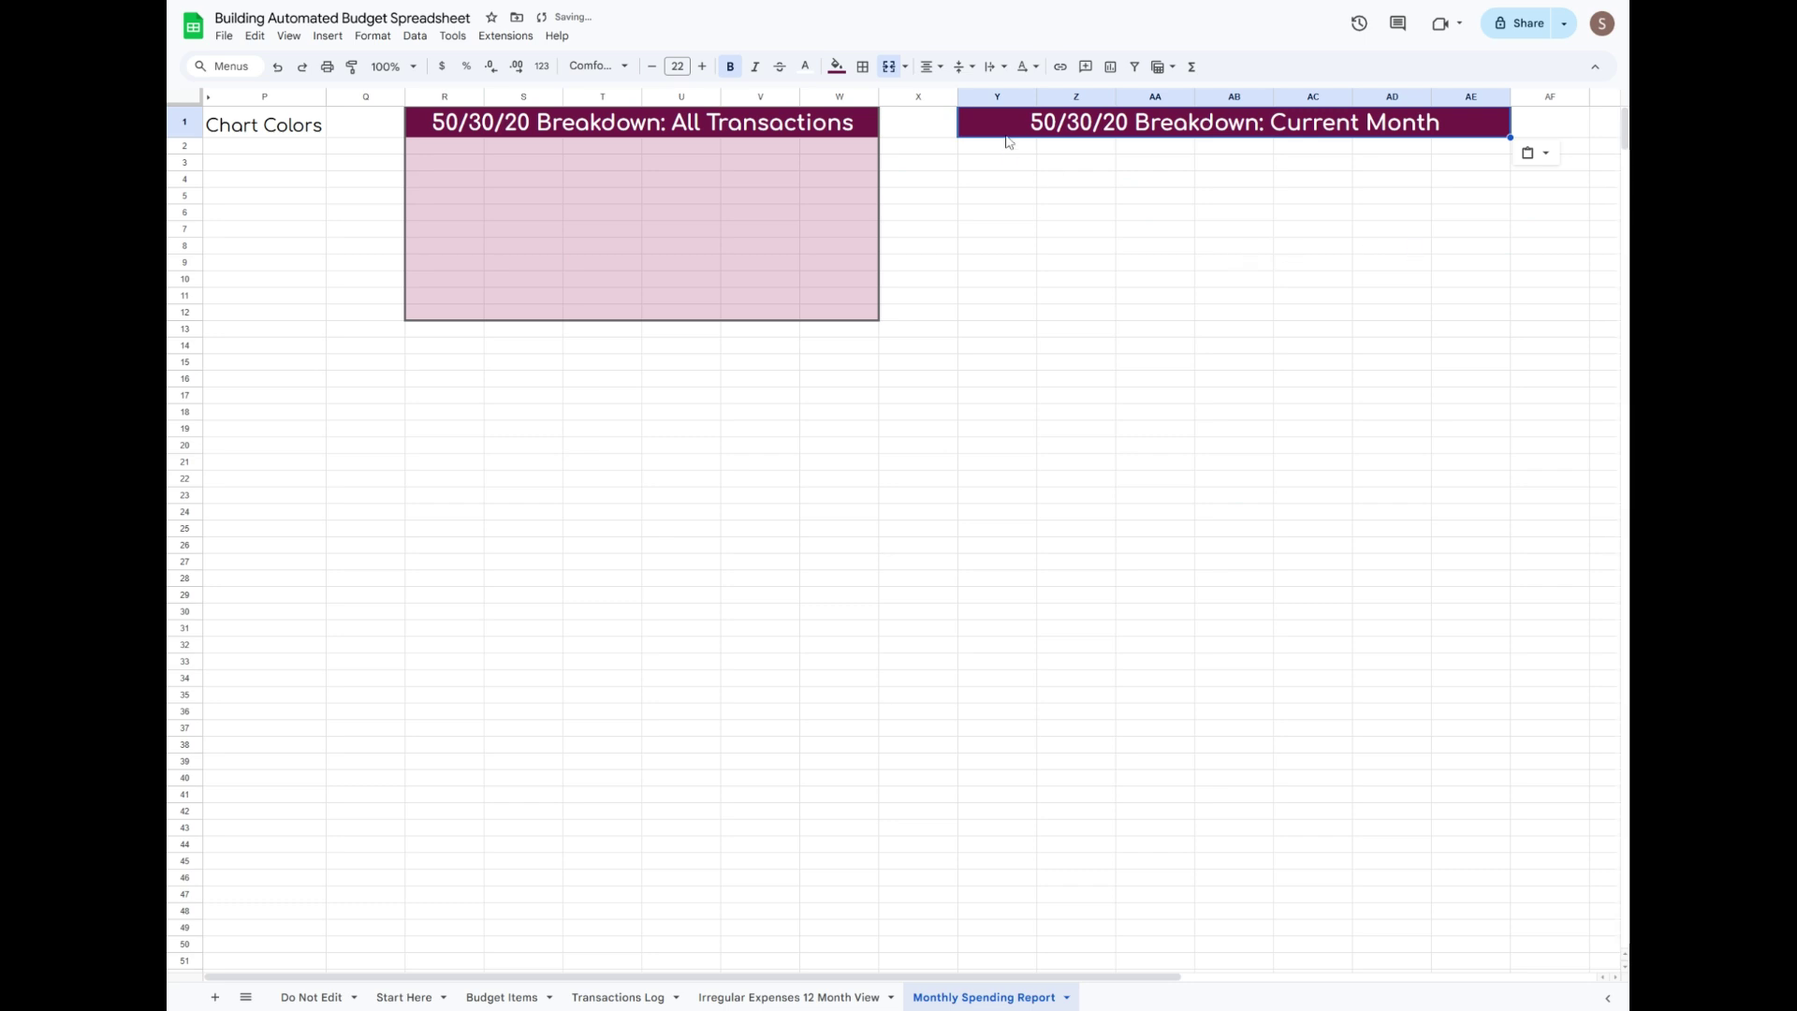
Refill the Current Month title with dark cornflower blue and fill Y2:AE12 with light cornflower blue.
left_click(837, 67)
left_click(947, 249)
left_click(1234, 229)
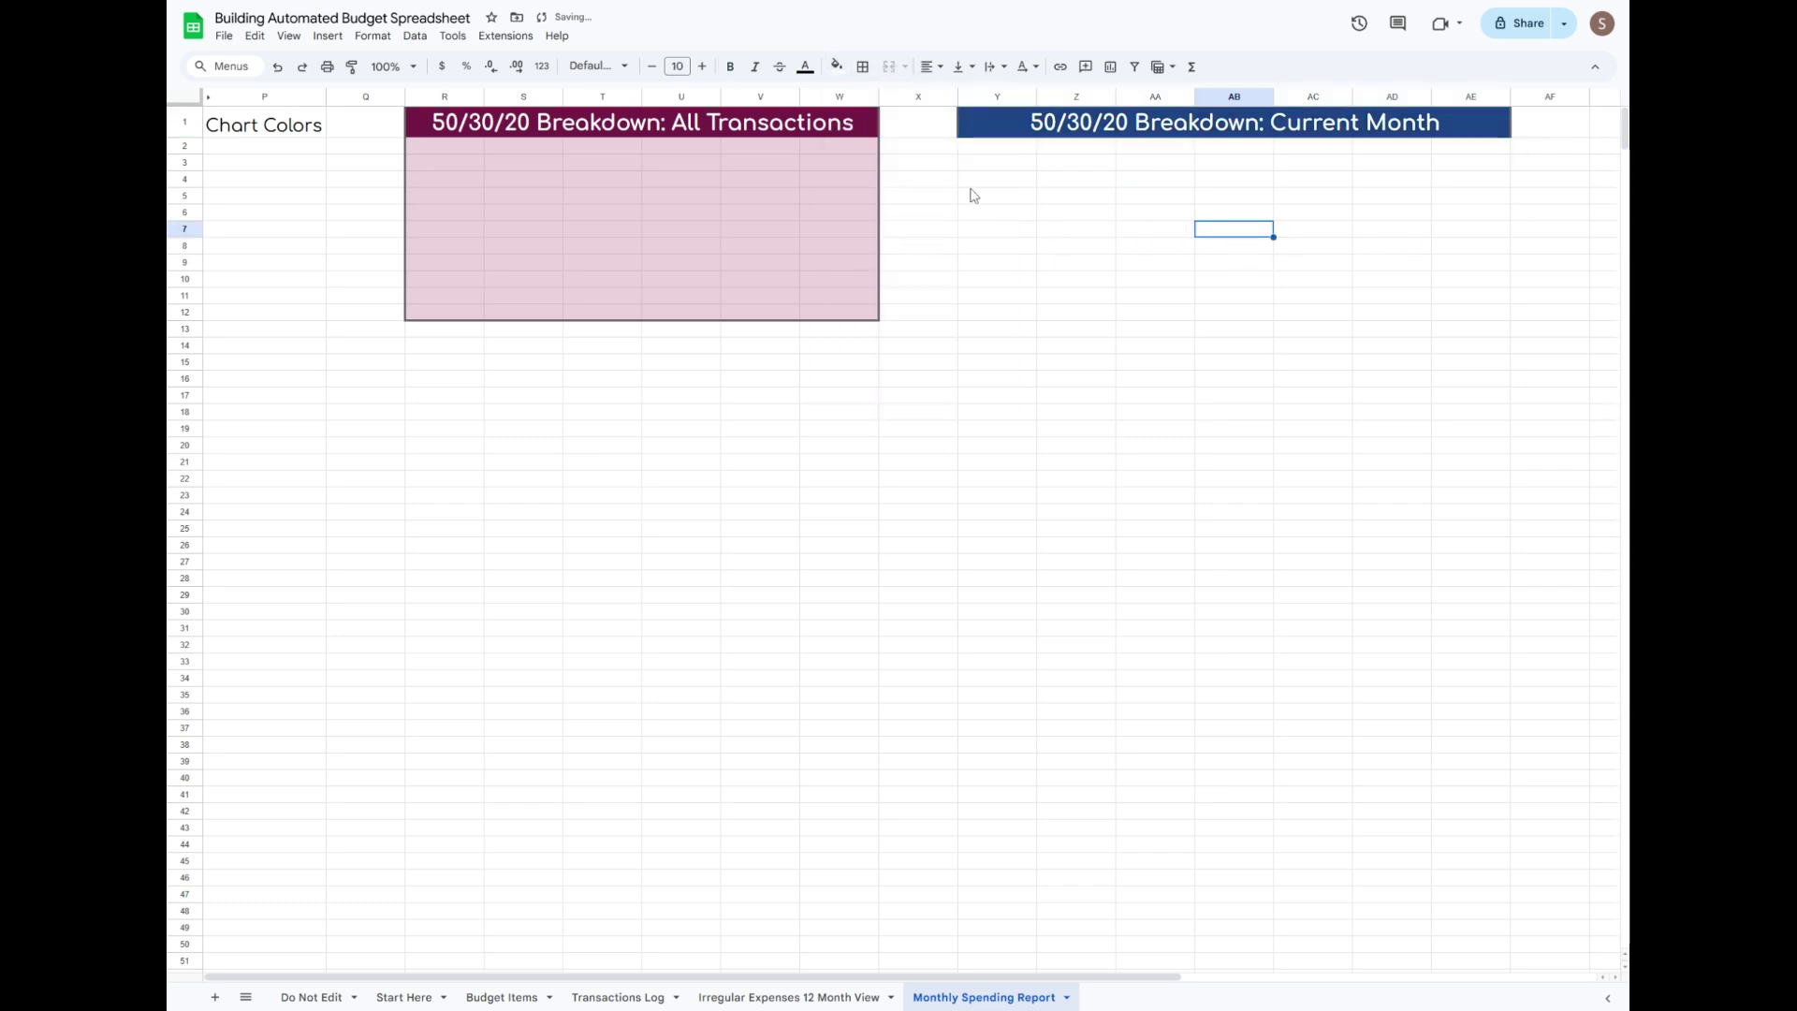
left_click_drag(993, 147, 1502, 316)
left_click(836, 66)
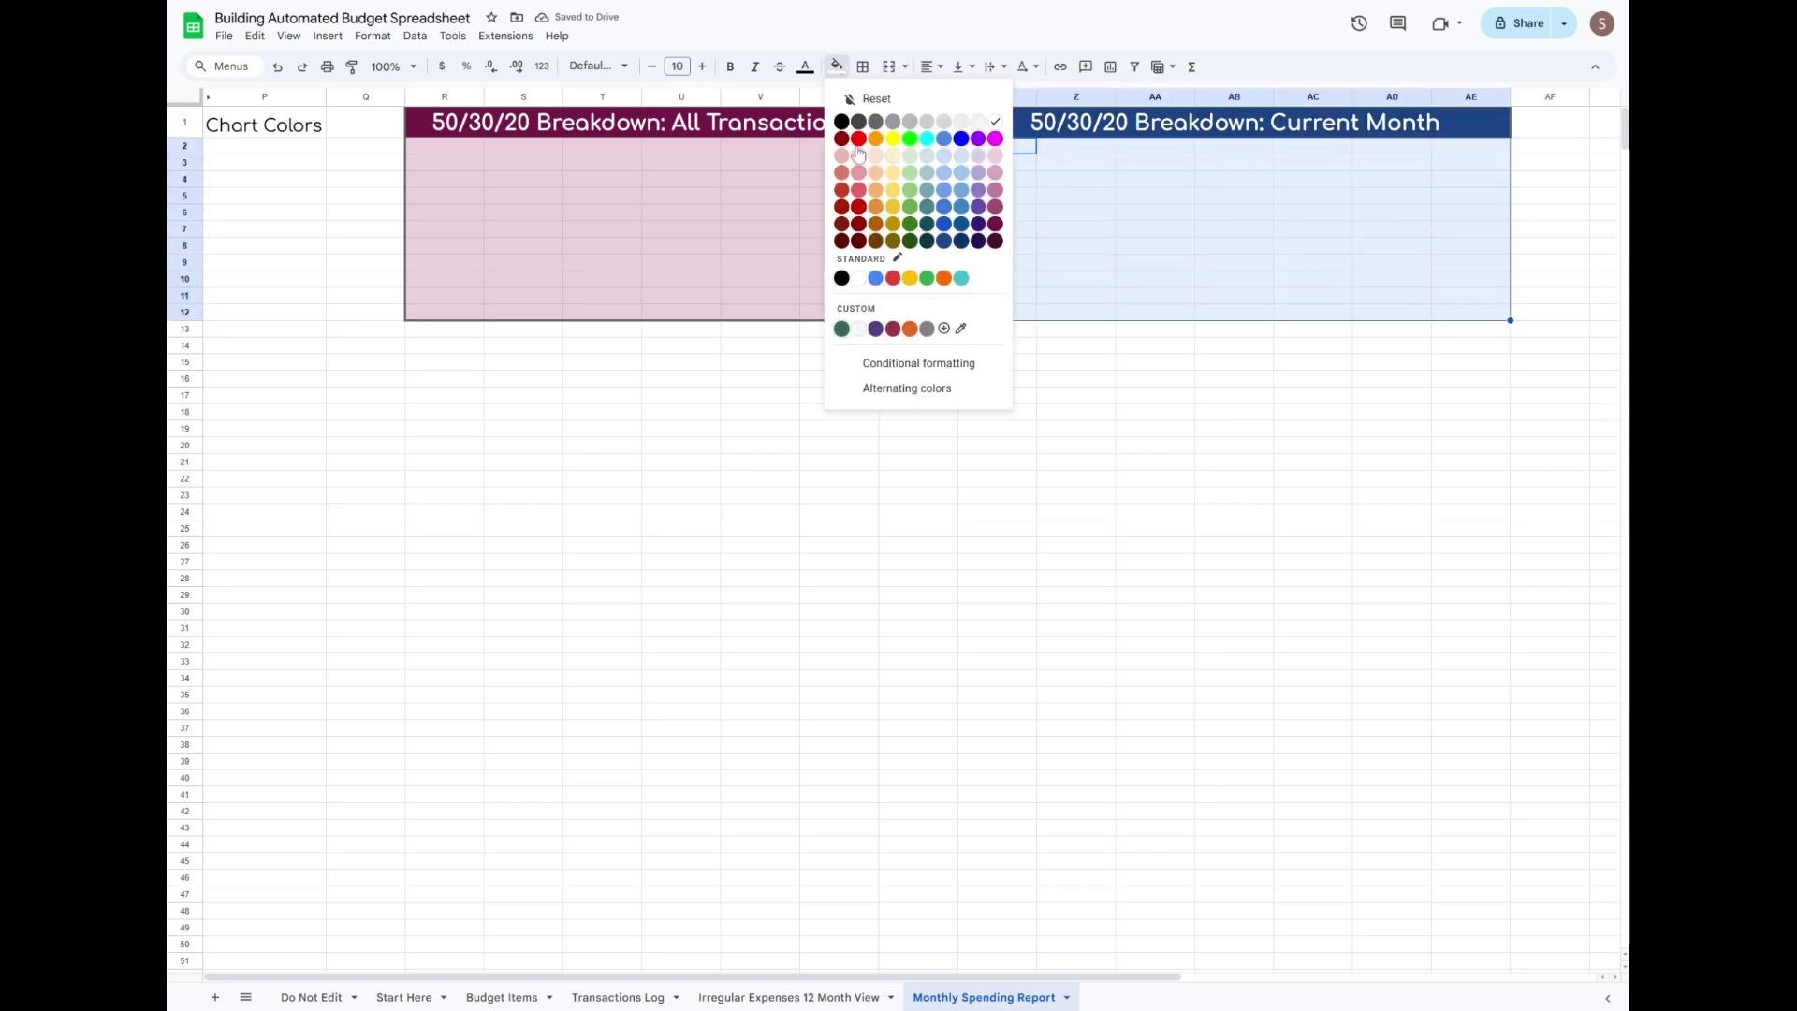
left_click(945, 158)
left_click(1095, 211)
Add an outer border around the Current Month block Y1:AE12.
left_click_drag(1061, 126, 1422, 372)
left_click(861, 68)
left_click(974, 108)
Merge Y14:AE15 and fill the merged cell with dark yellow.
left_click(1138, 232)
left_click(889, 66)
left_click(837, 67)
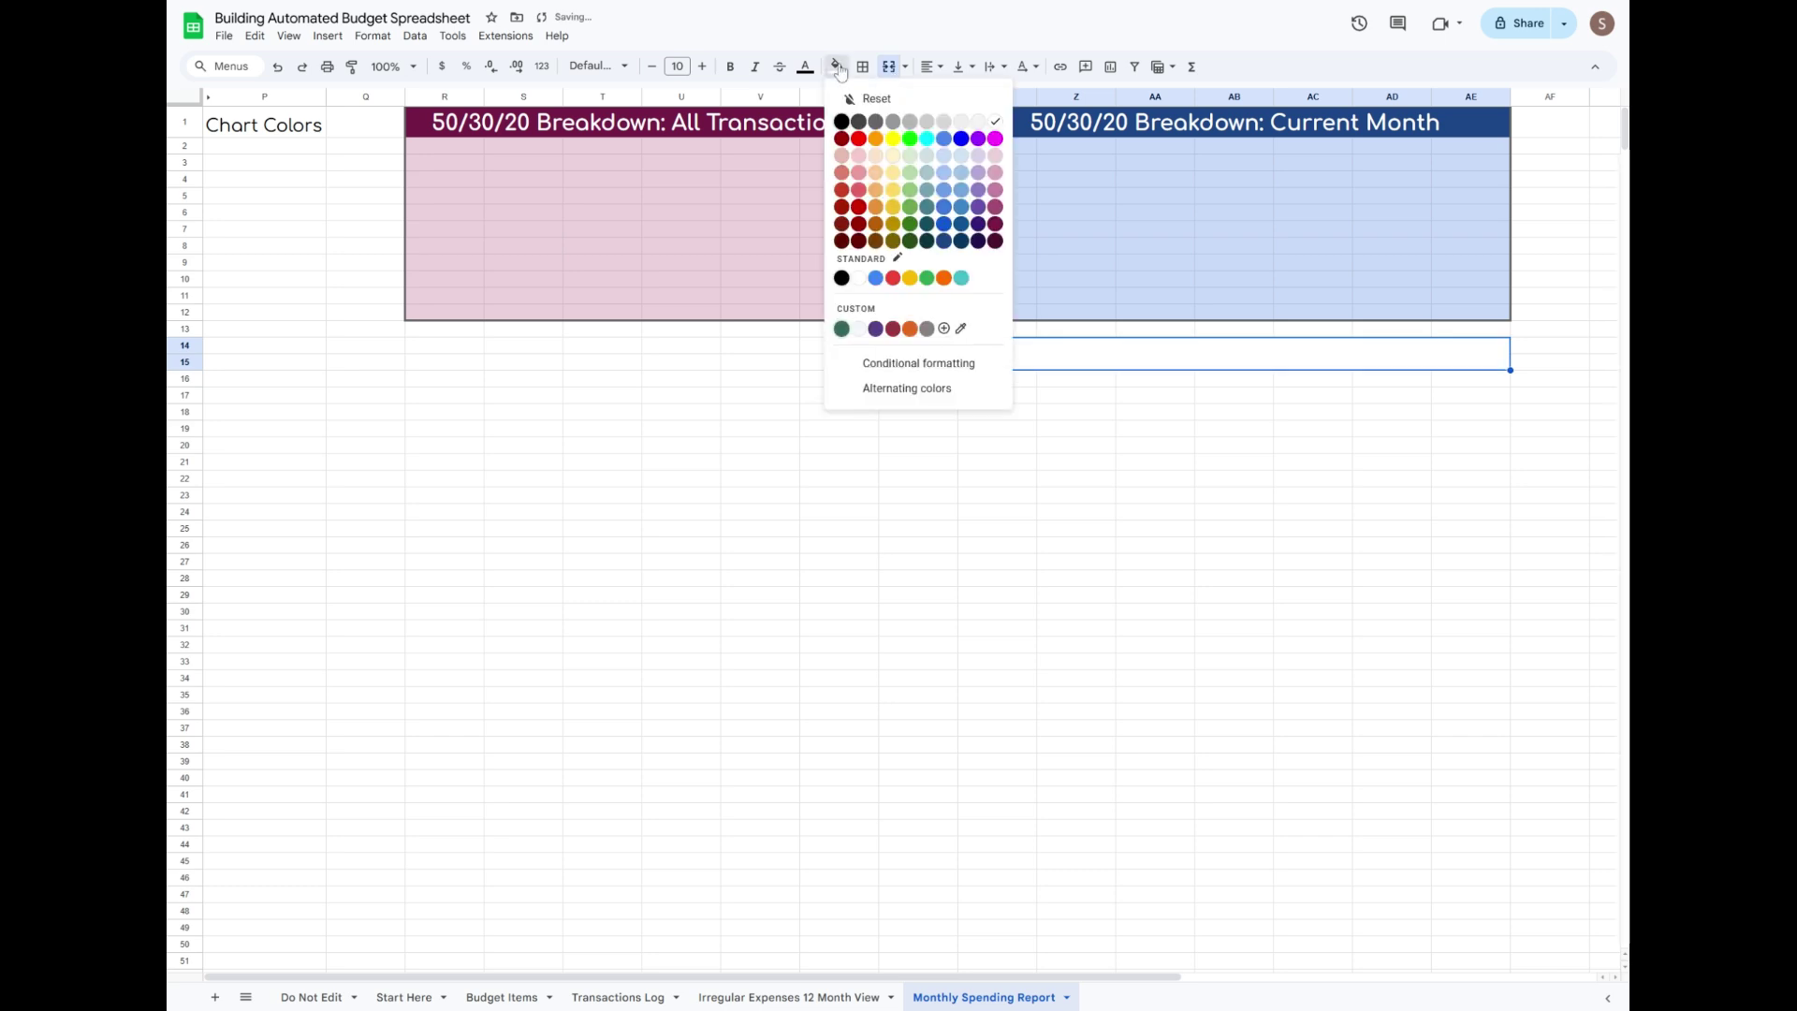
left_click(893, 208)
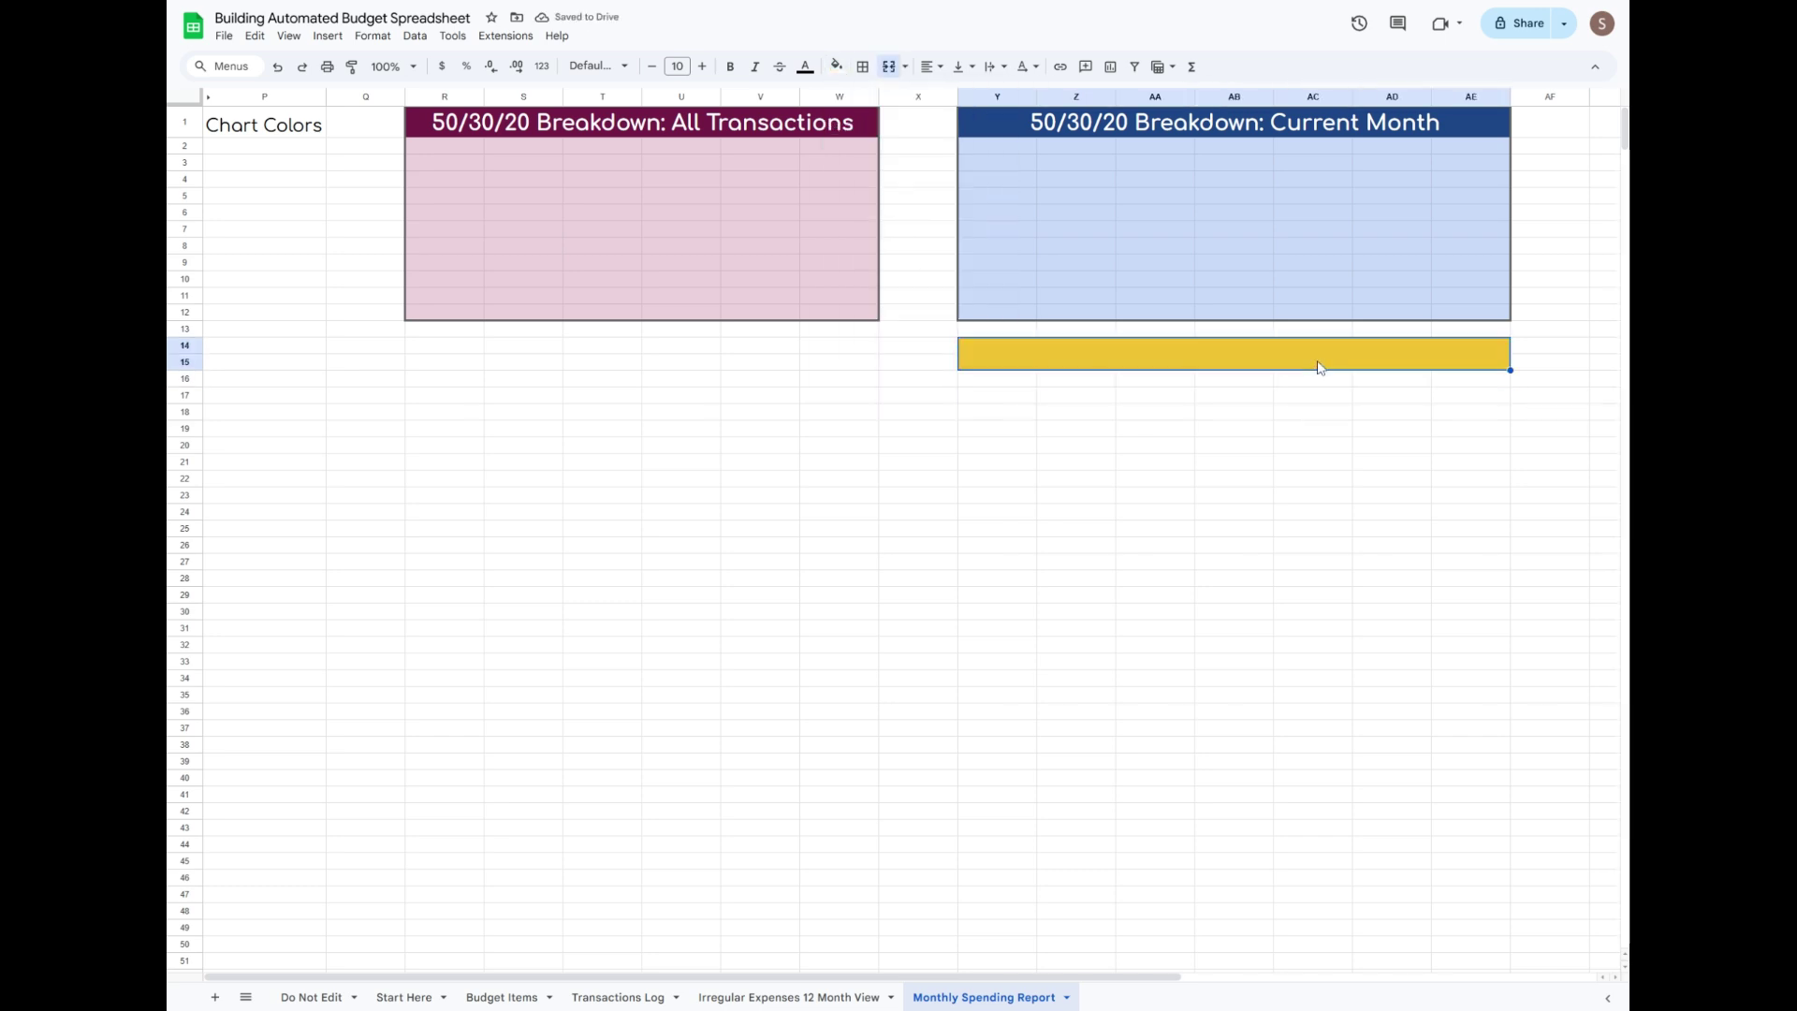
Enter the title "50/30/20: Comparison Month" in Y14:AE15 and paste only the Current Month title's formatting onto it.
type("50/30/20: Comparison Mont")
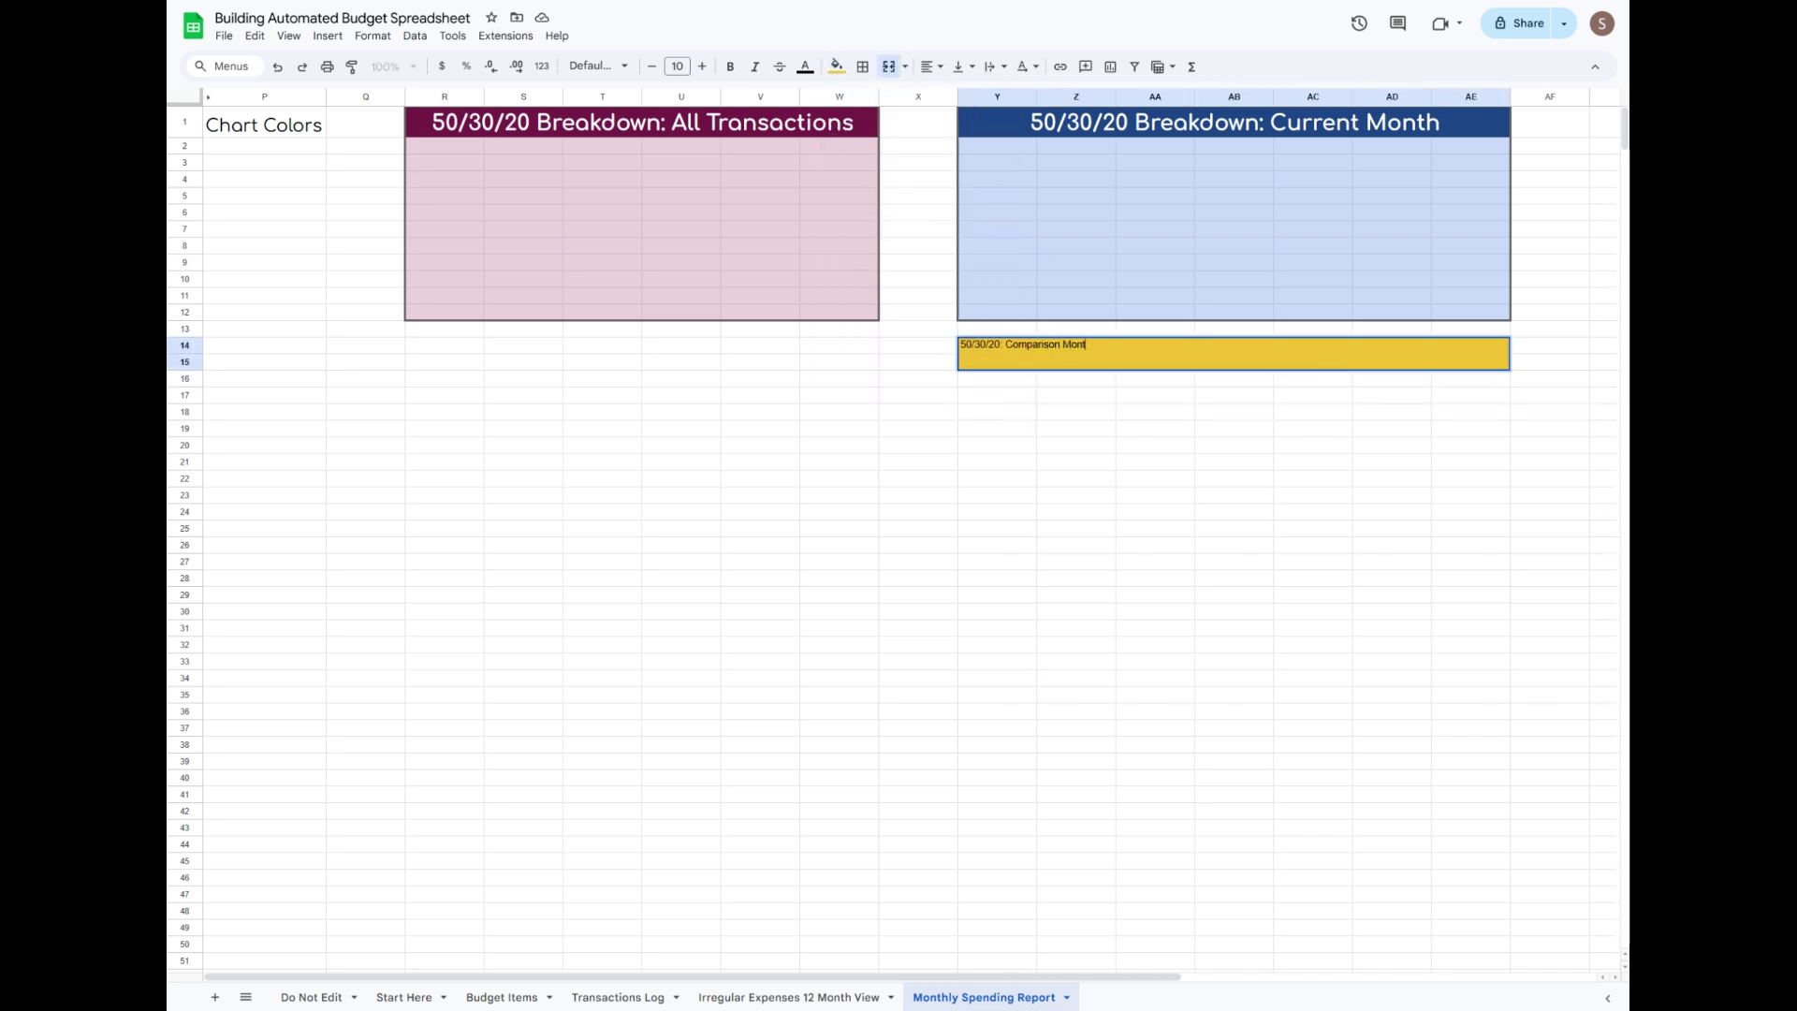
type("h")
key("Return")
right_click(1147, 365)
left_click(1446, 479)
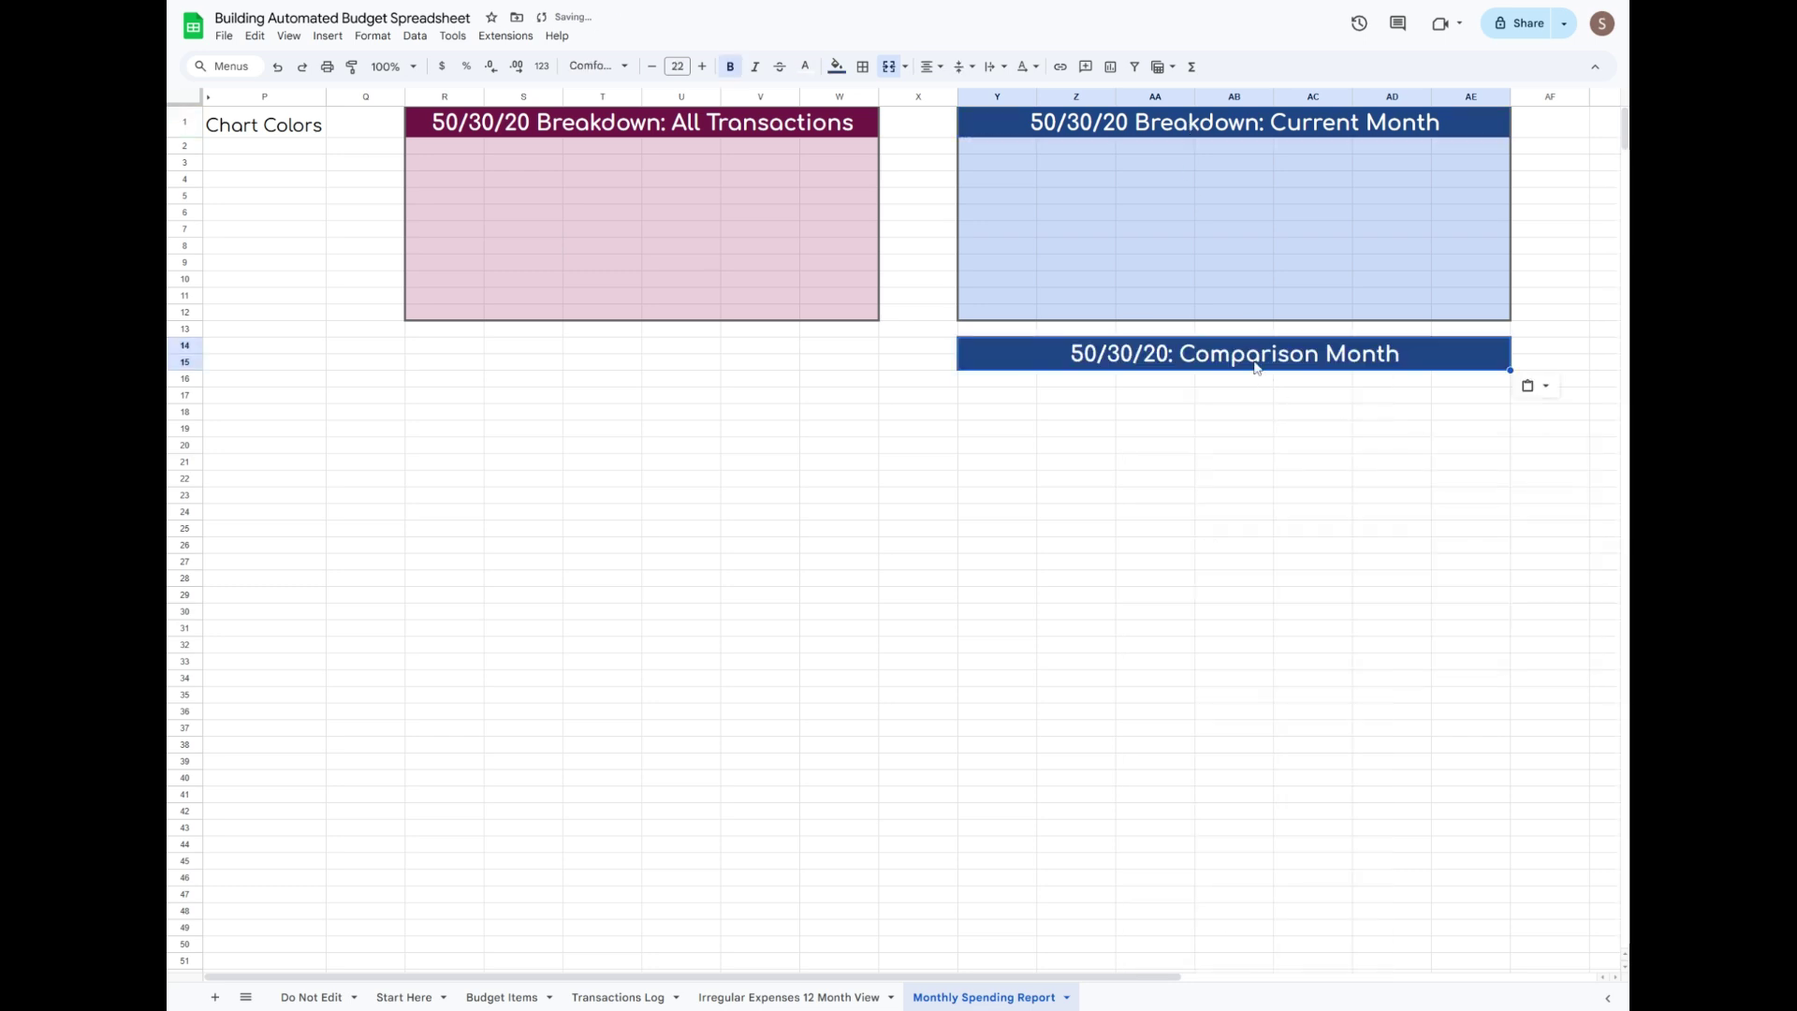
Refill the Comparison Month title with dark yellow, then merge Y16:Z16 beneath it and fill that cell with light yellow.
left_click(837, 67)
left_click(893, 208)
left_click_drag(1000, 379, 1080, 381)
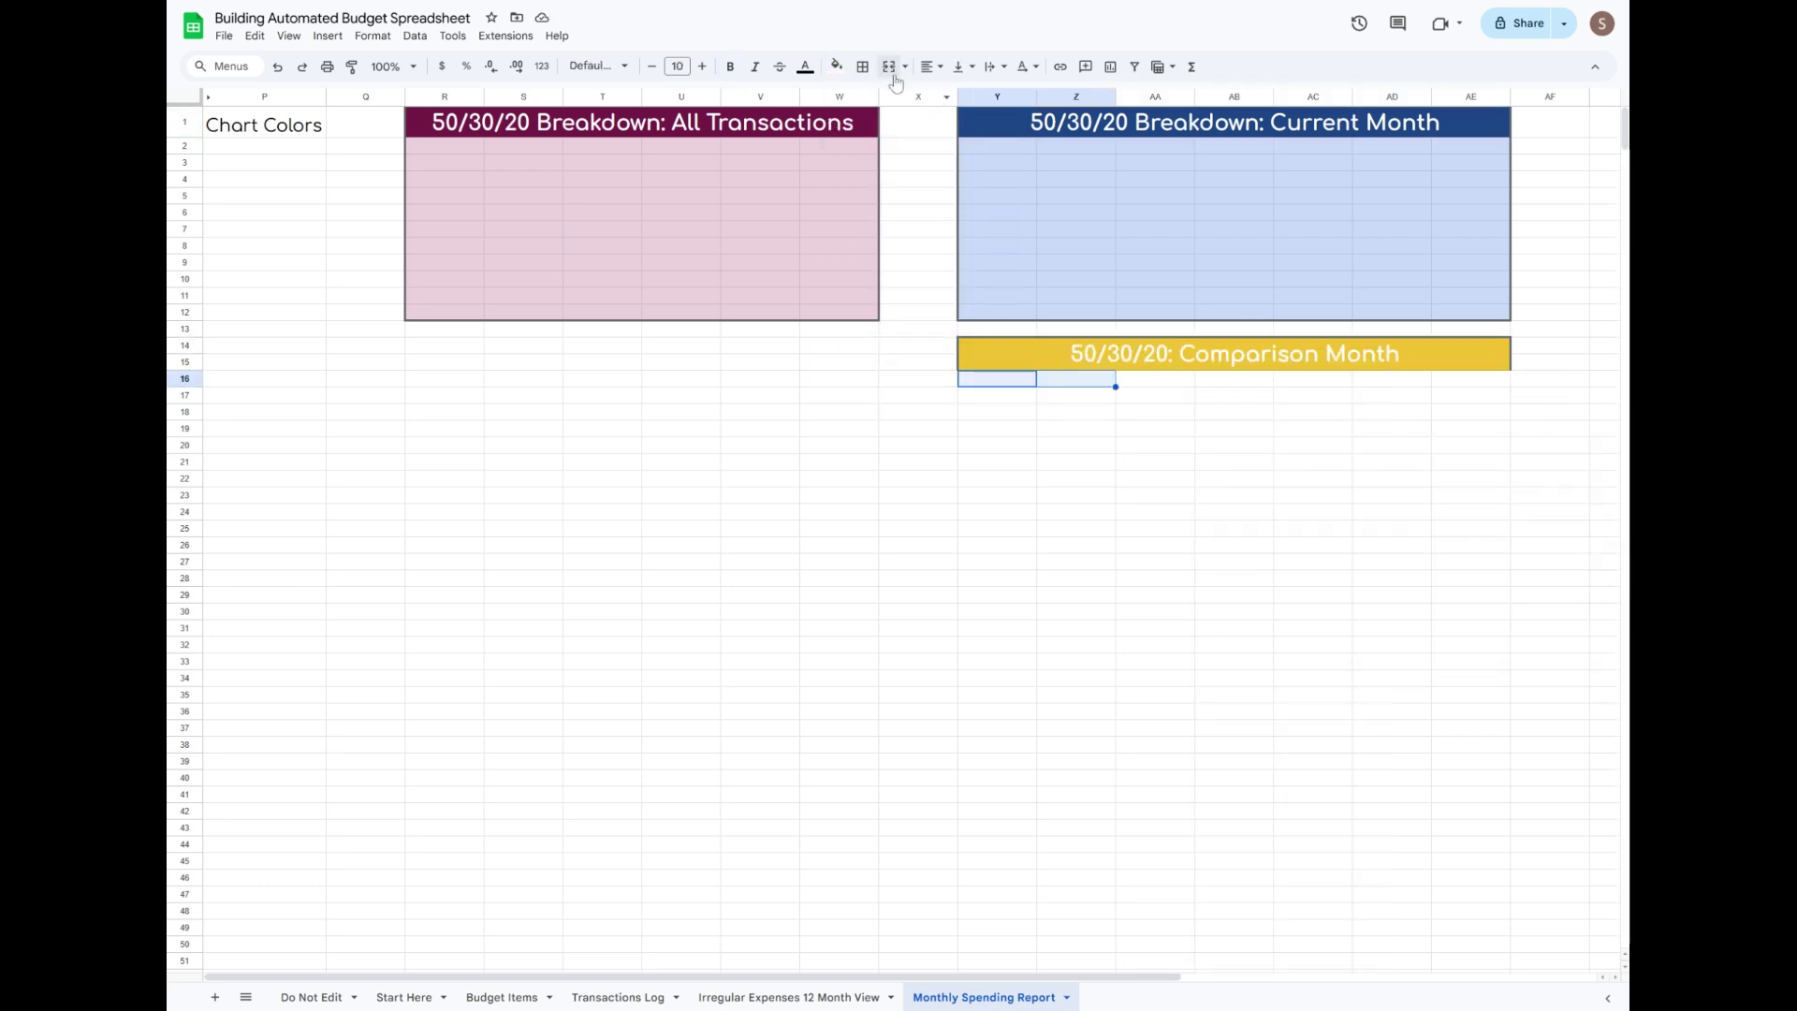
left_click(837, 66)
left_click(894, 191)
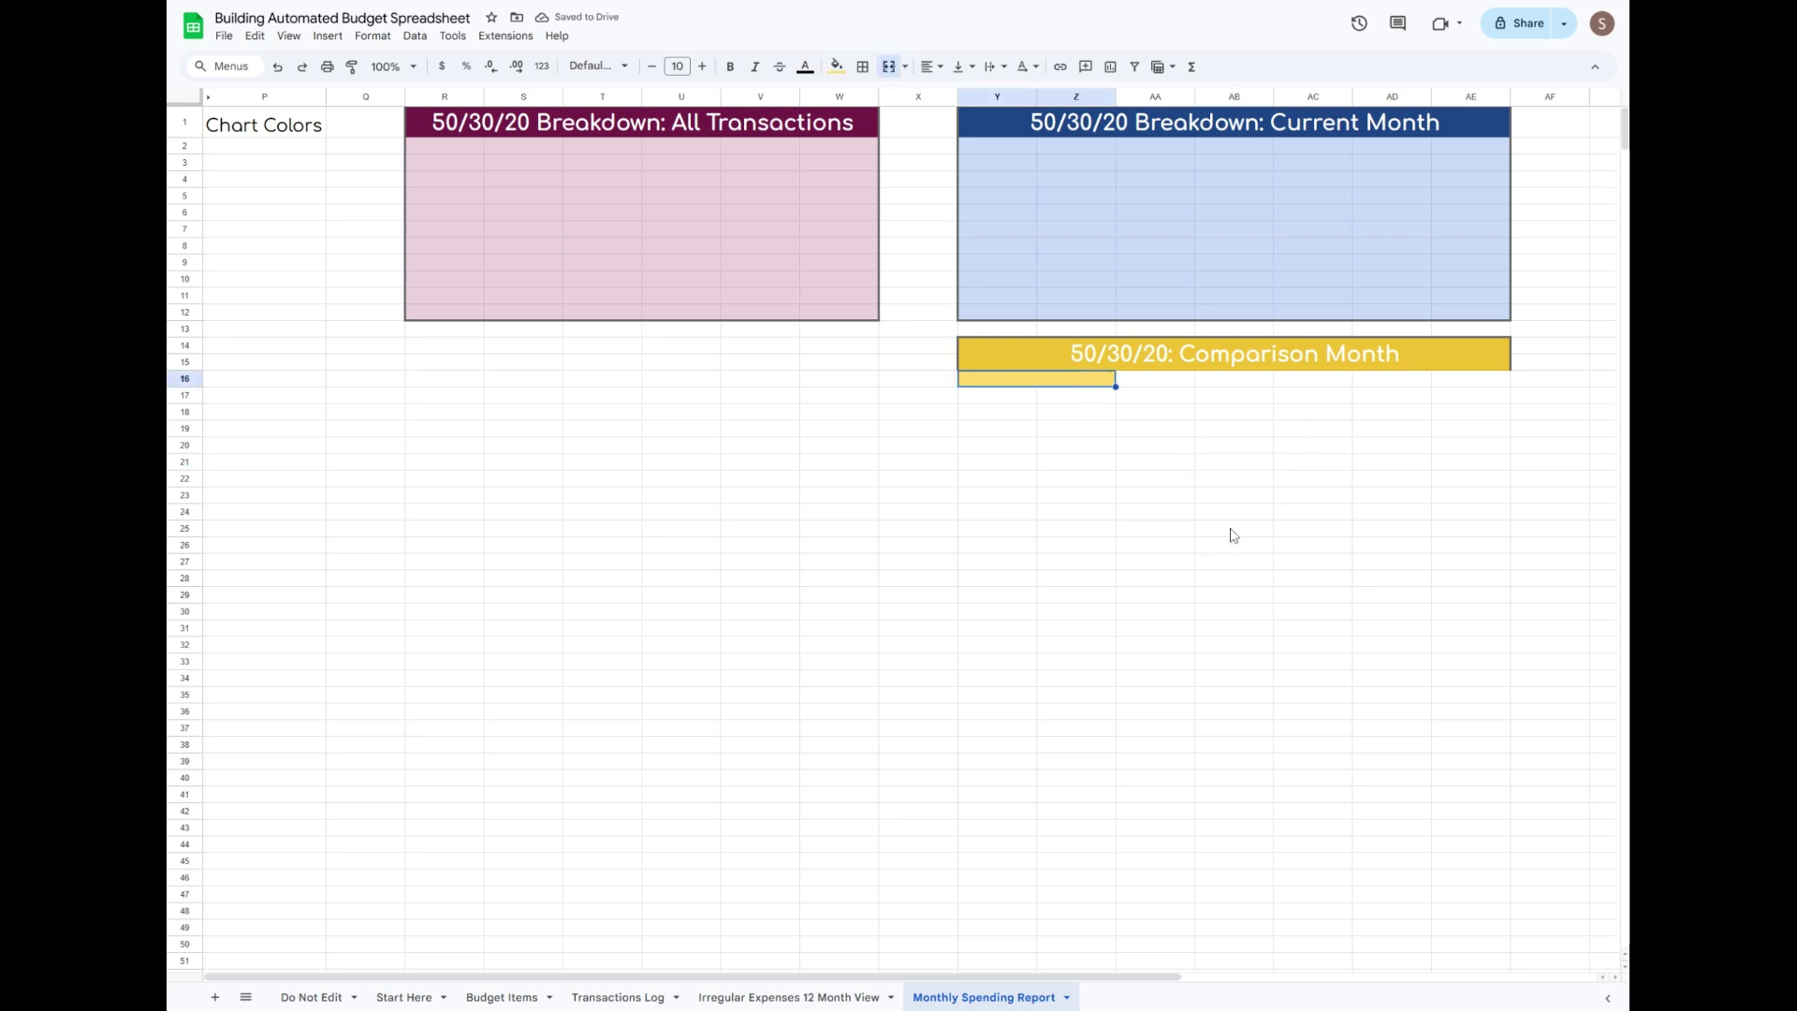
Enter "Select Month:" in Y16:Z16 and format it in Comfortaa, dark grey and right-aligned.
type("Select Month:")
key("Return")
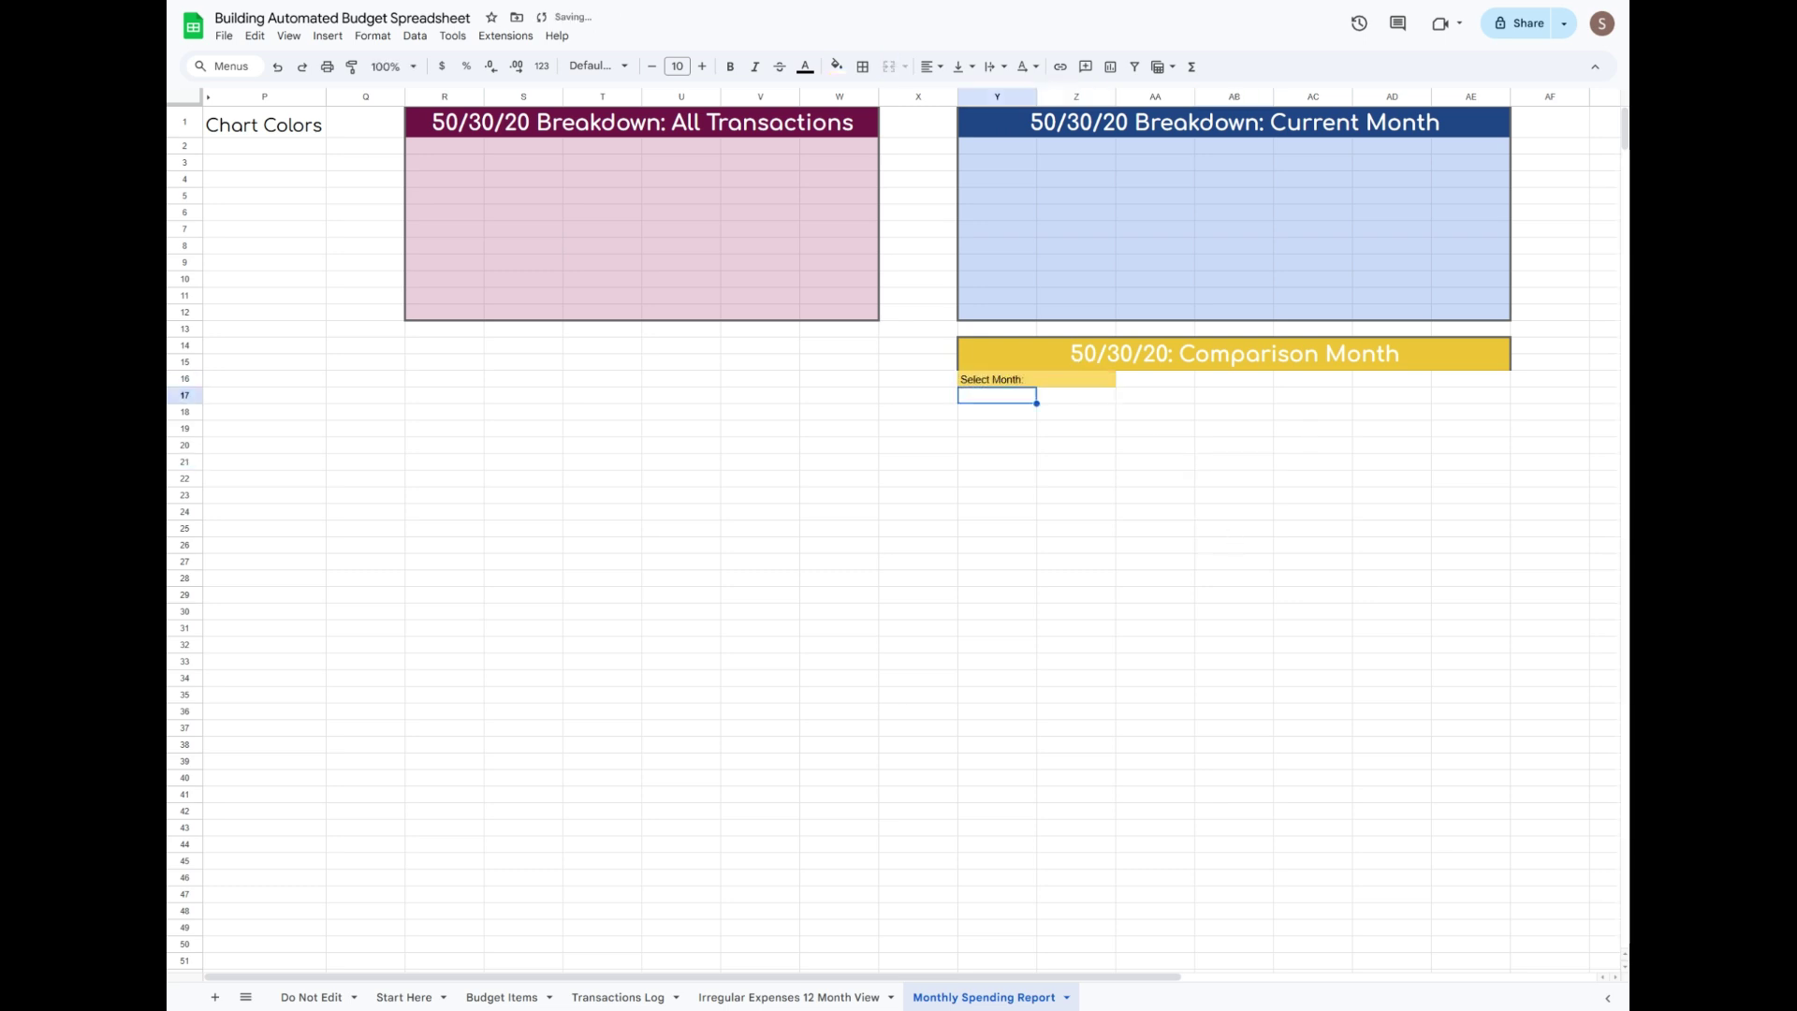
left_click(1075, 379)
left_click(596, 65)
left_click(638, 224)
left_click(807, 69)
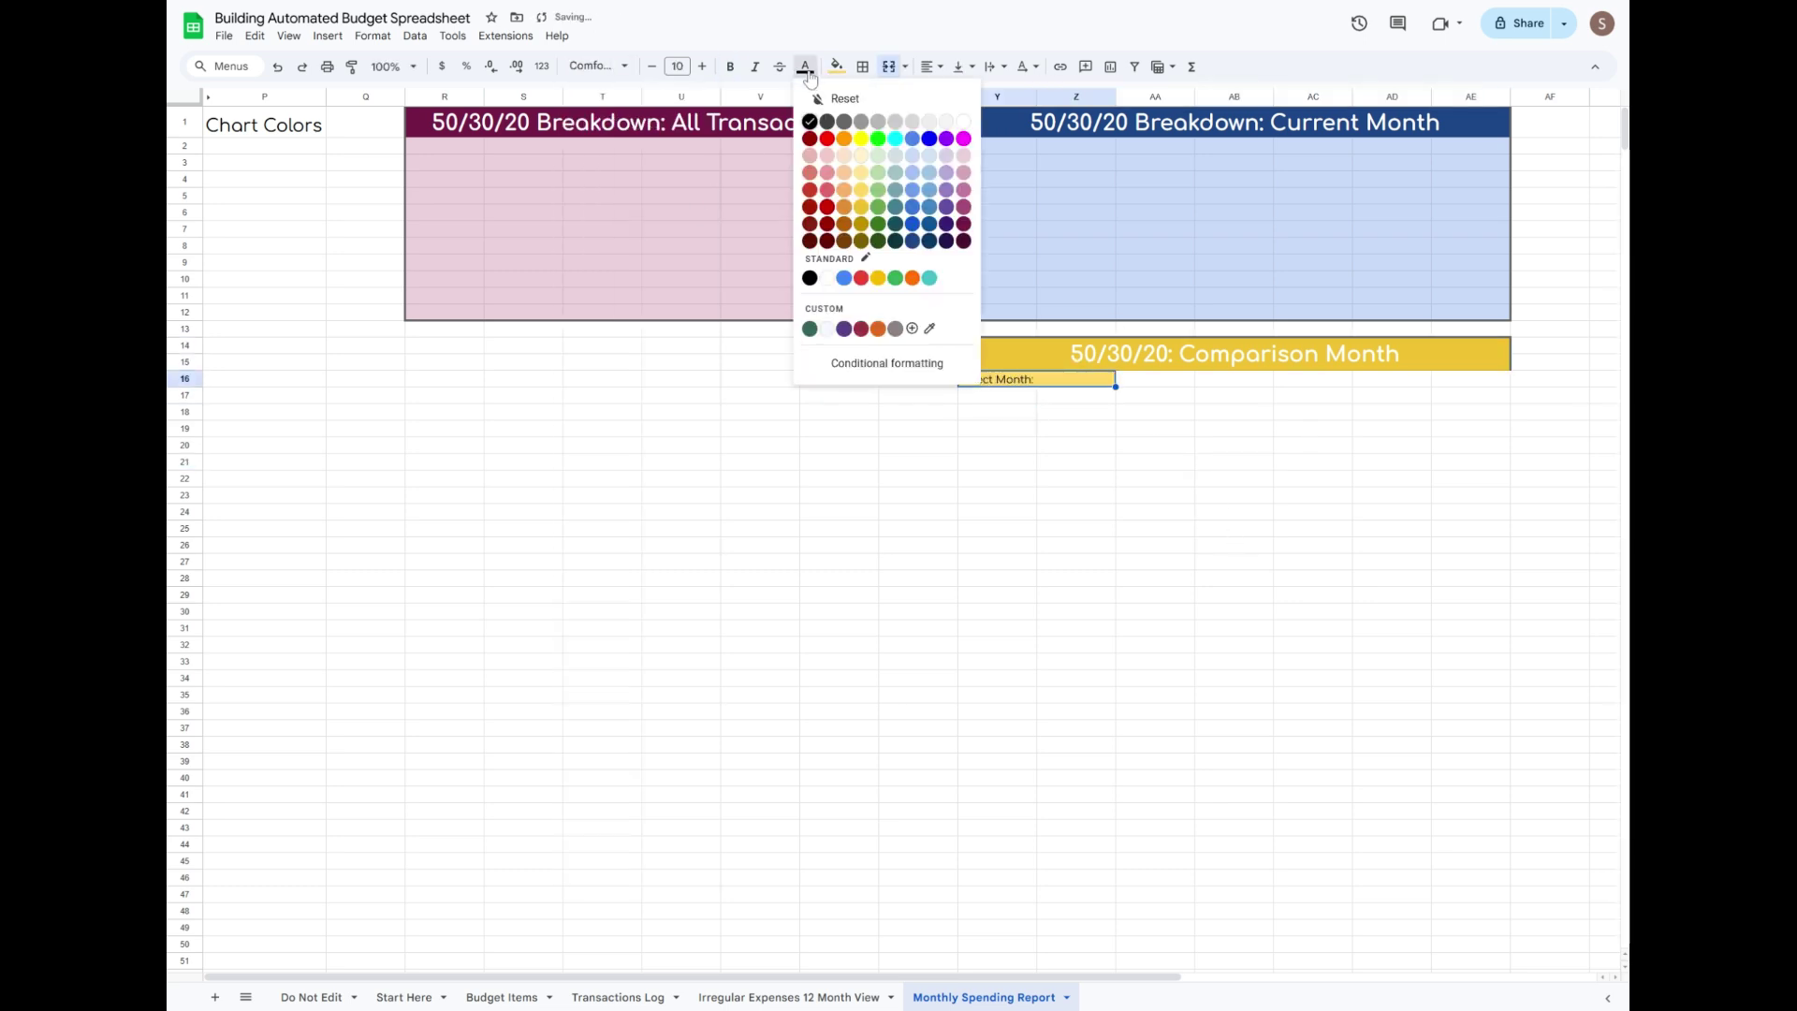
left_click(849, 126)
left_click(979, 95)
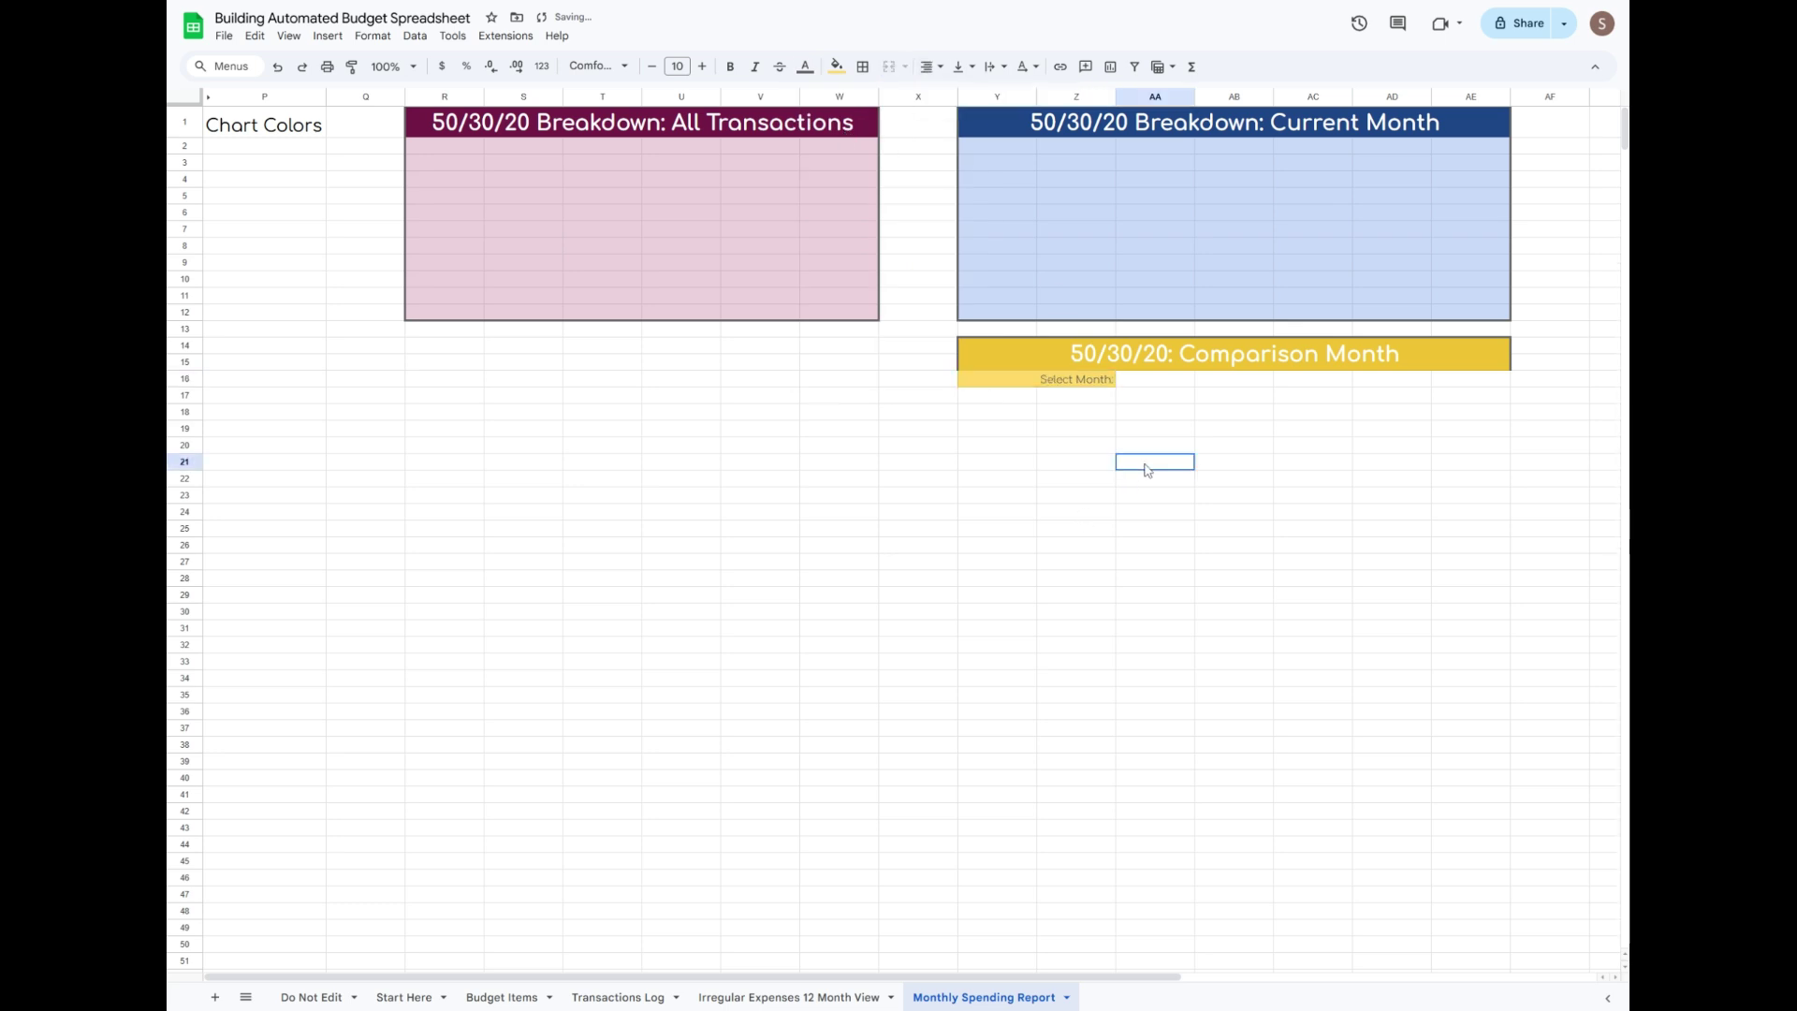
Merge AC16:AD16, copy the "Select Month:" cell onto it and replace the text with "Enter Year".
left_click_drag(1310, 379, 1372, 387)
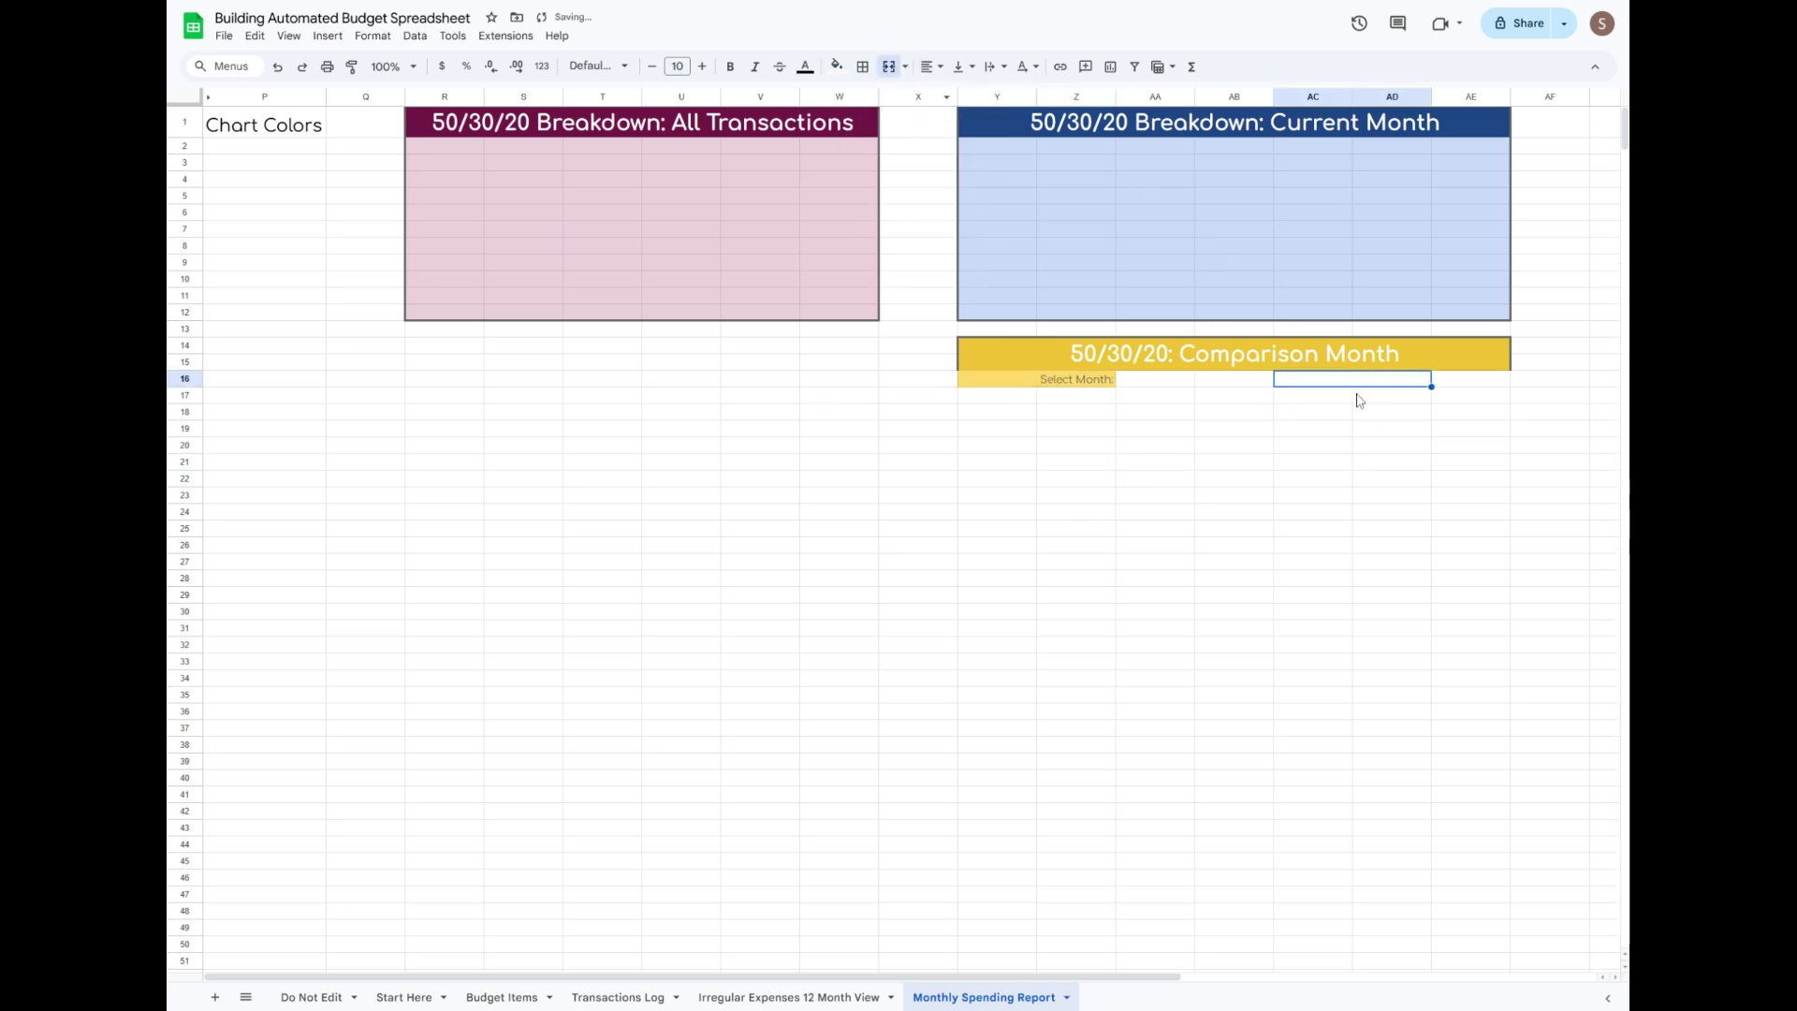
left_click(1076, 379)
key("ctrl+c")
left_click(1329, 384)
key("ctrl+v")
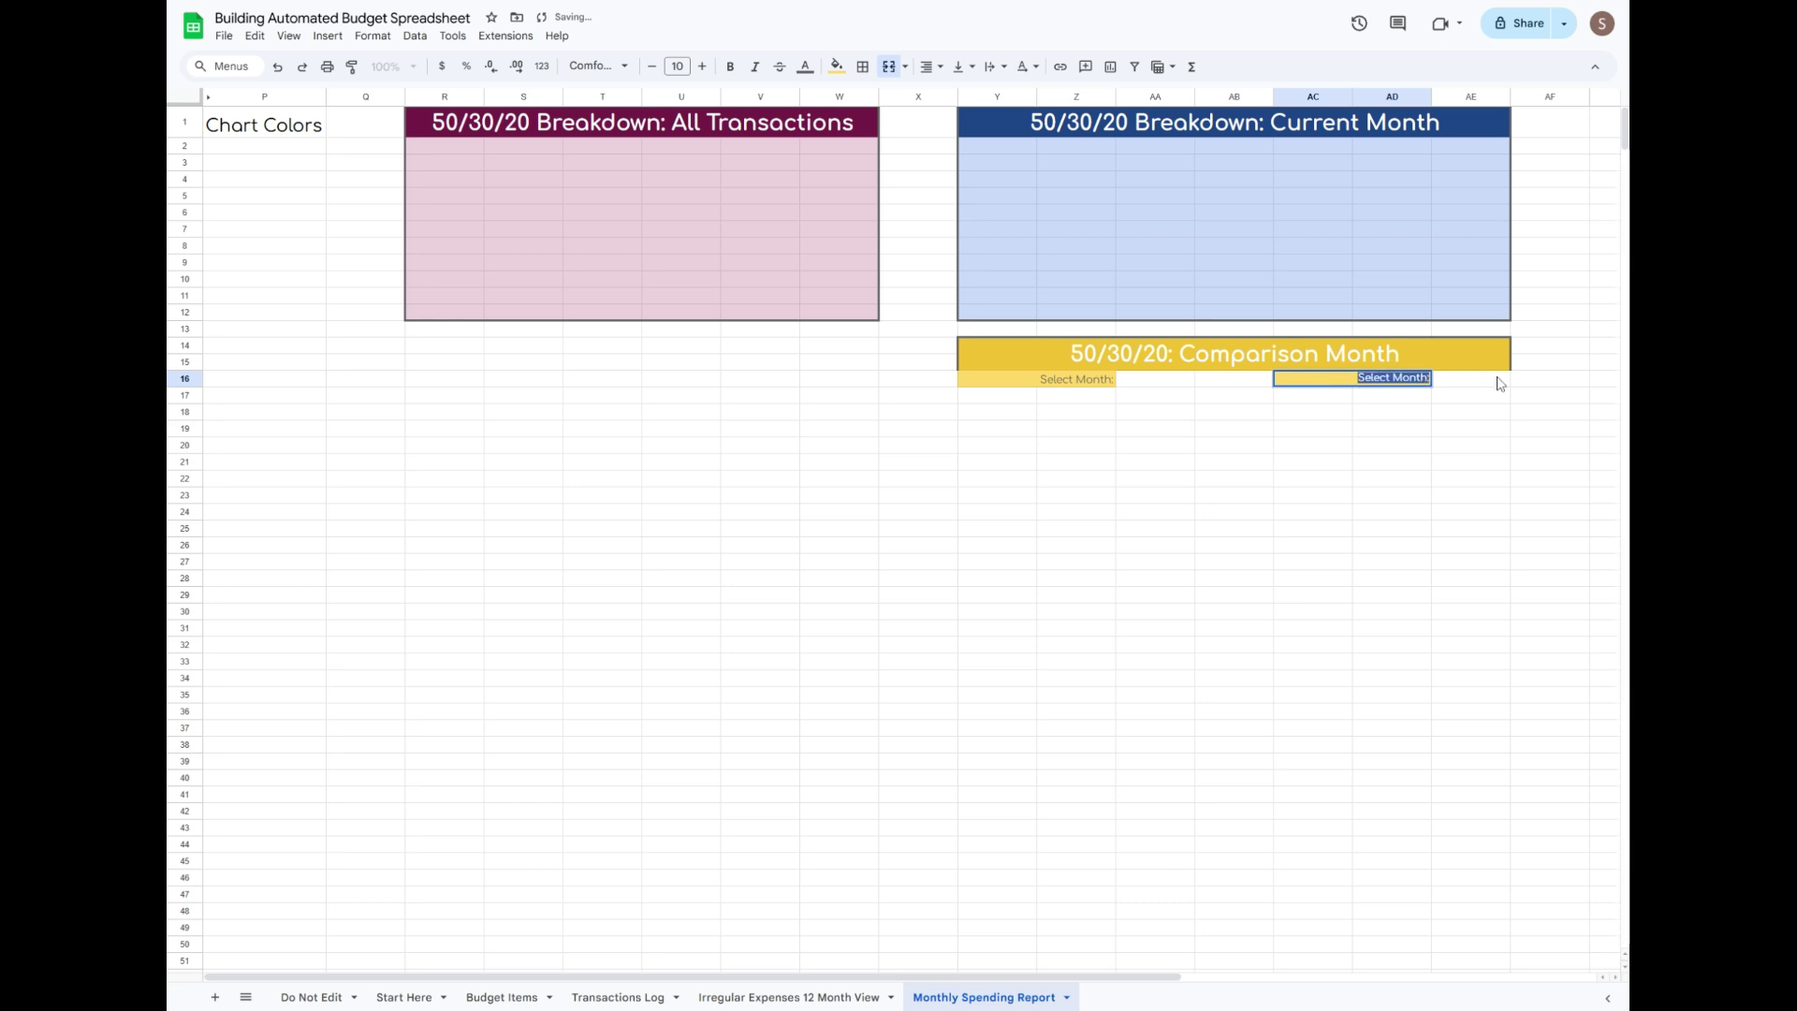
type("Enter Year")
key("Return")
Fill AB16 with the same yellow as the row 16 labels and fill Y17:AE27 with the palest yellow.
left_click(1221, 382)
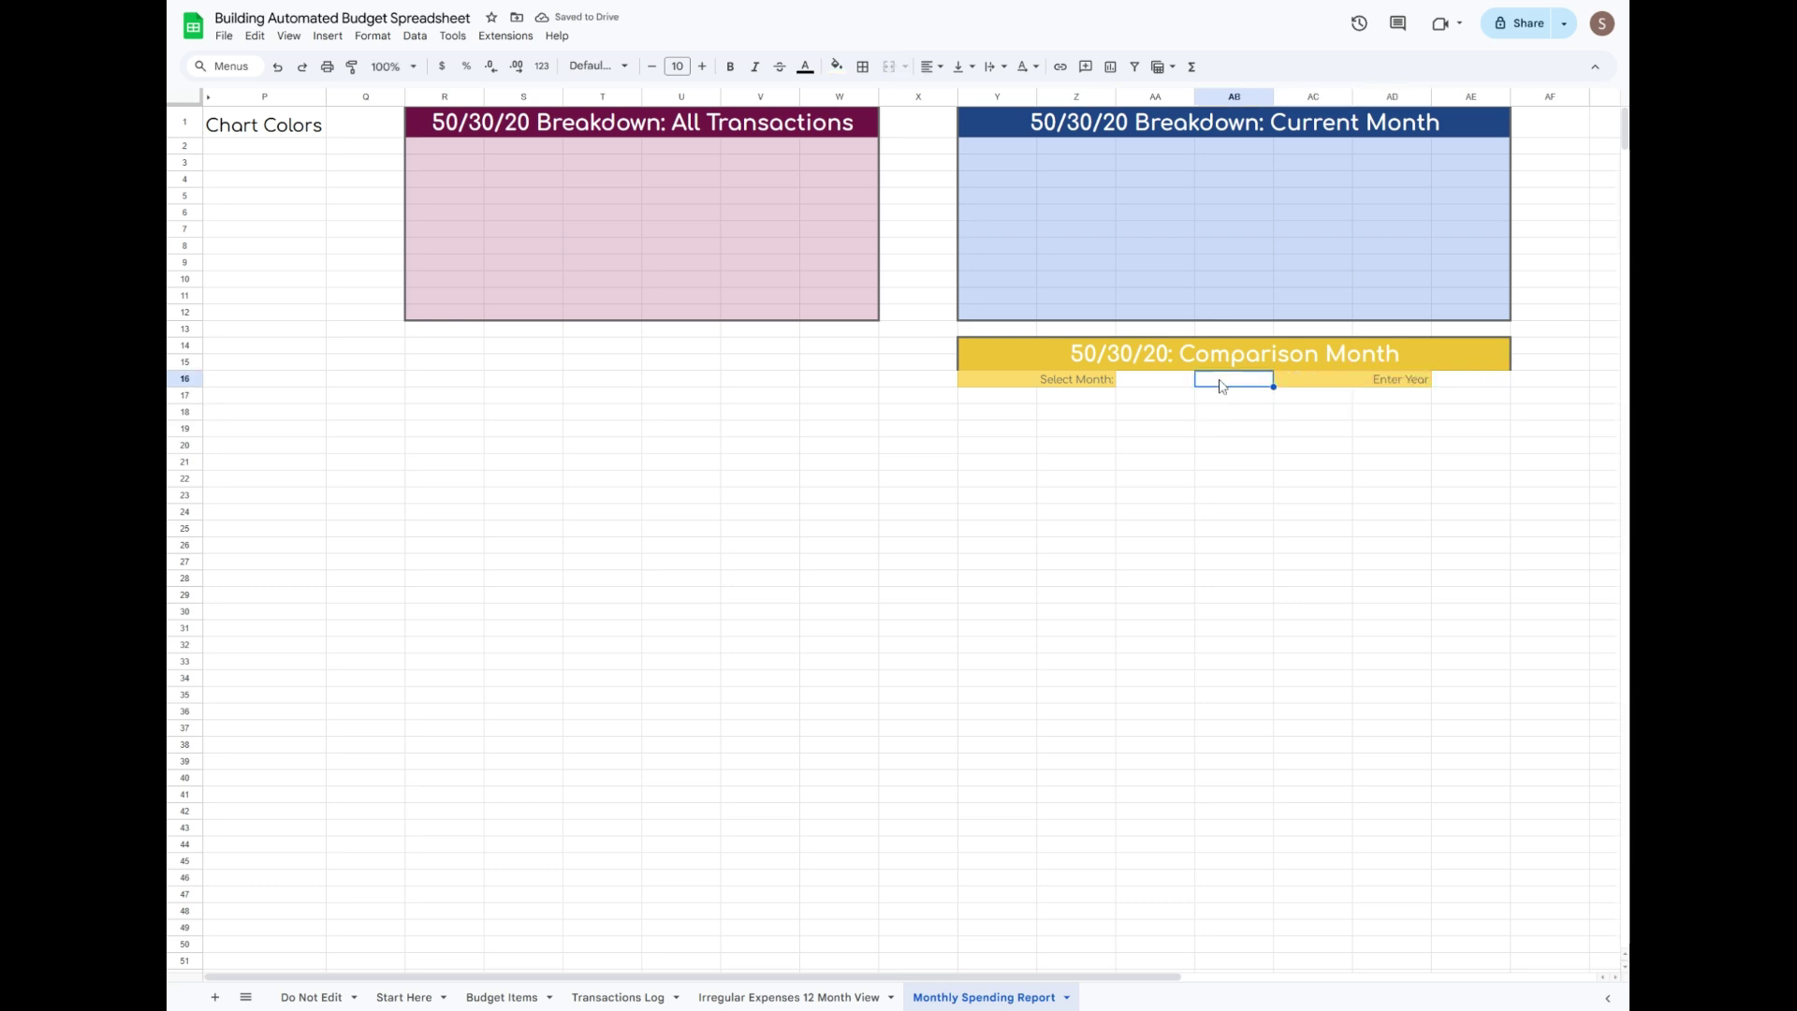
left_click(836, 67)
left_click(961, 328)
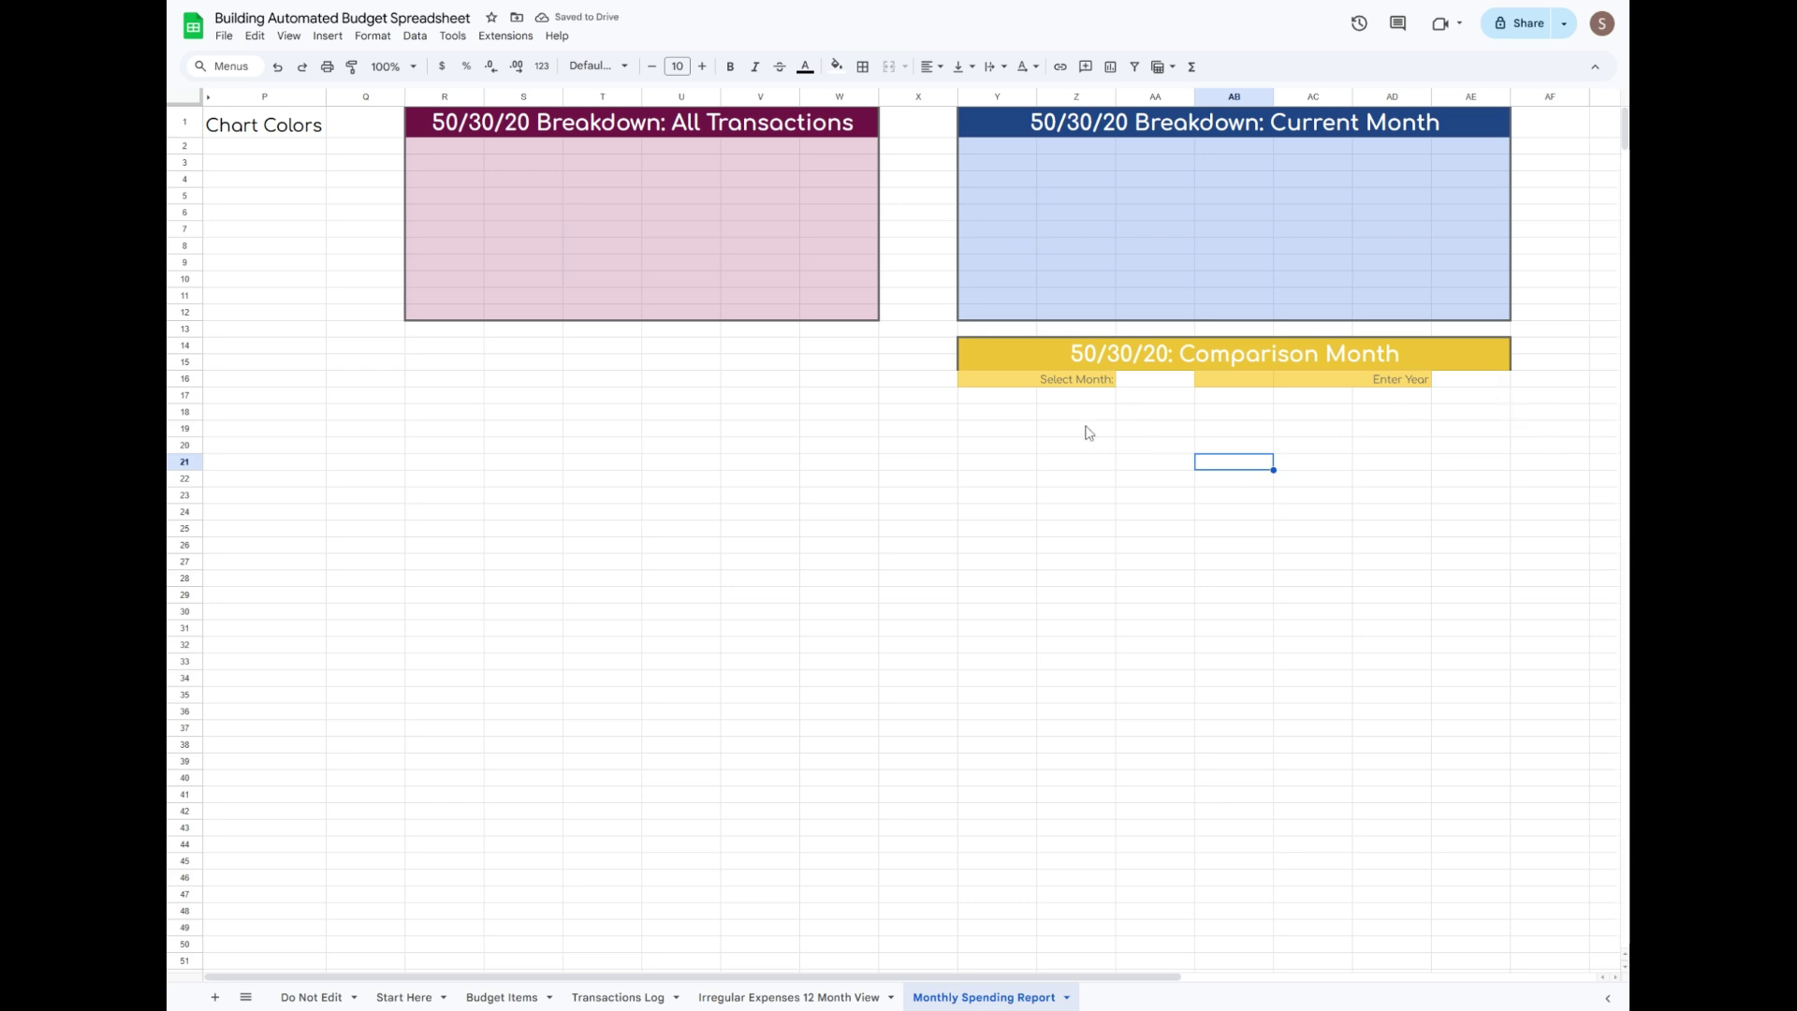
left_click_drag(1005, 402, 1444, 567)
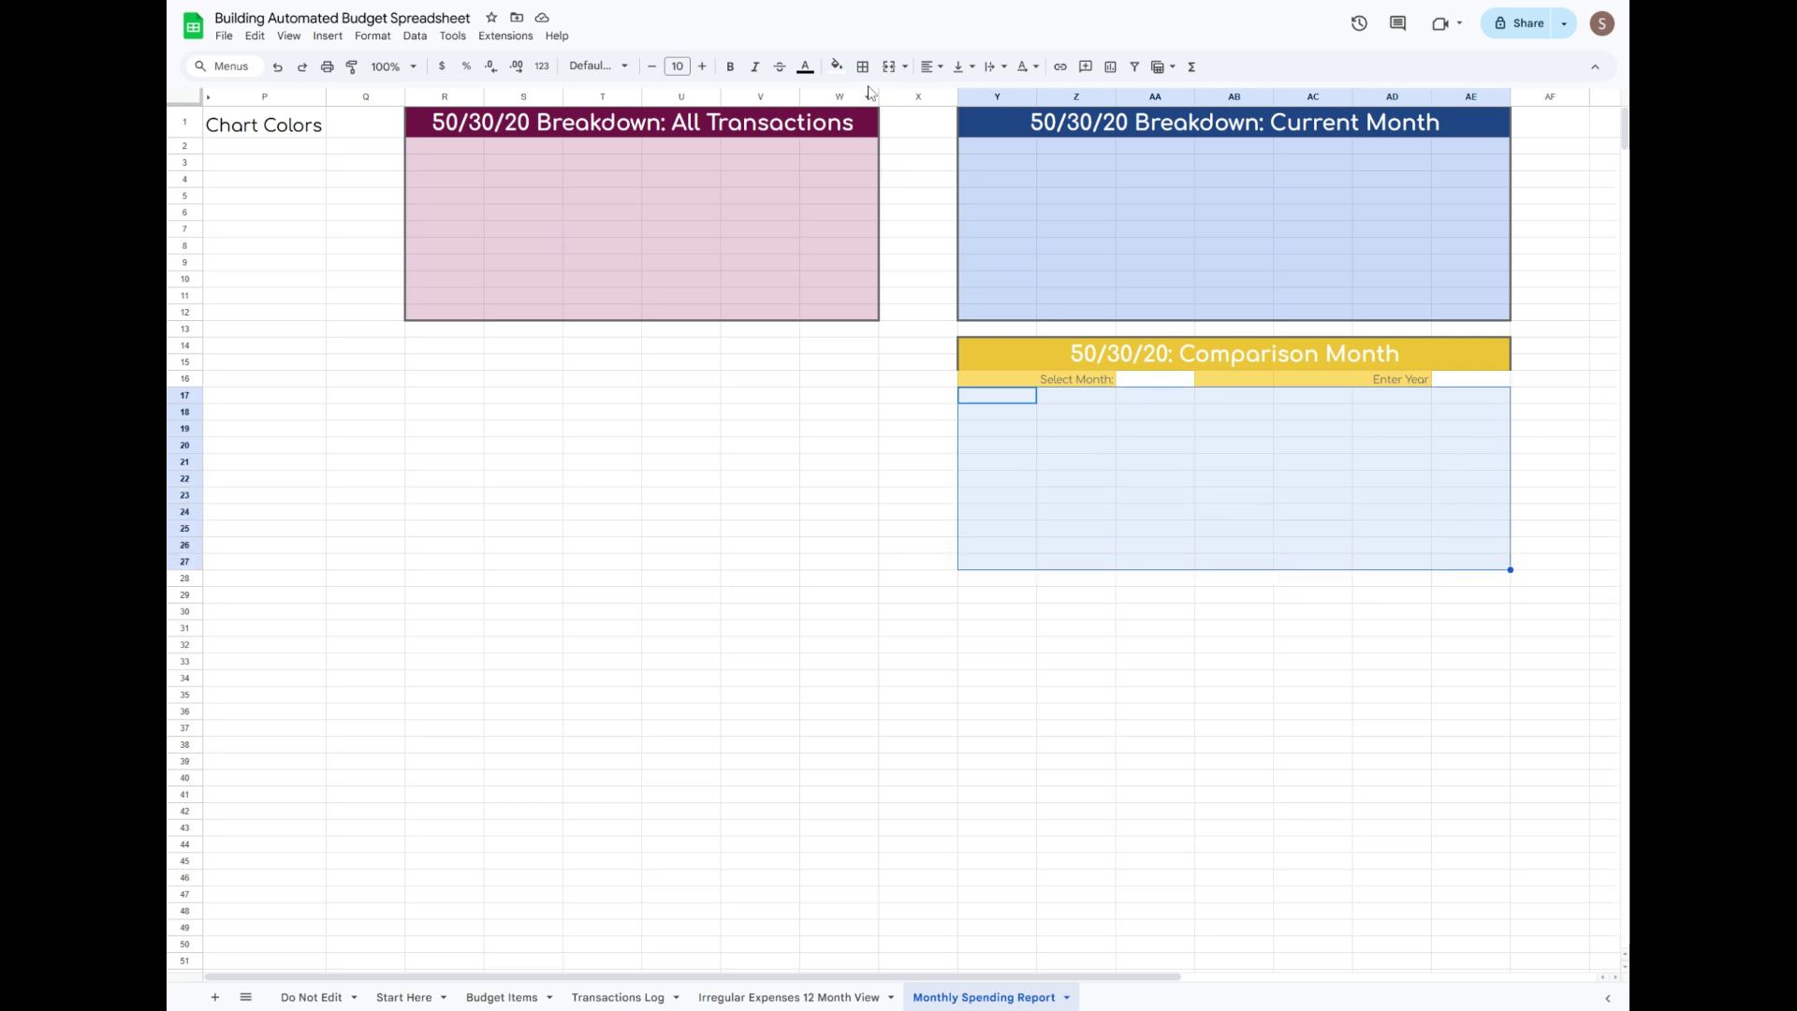
left_click(836, 71)
left_click(895, 164)
left_click(1186, 431)
Apply thin grey borders around all cells of the month and year selection row Y16:AE16.
left_click_drag(1201, 361, 1234, 564)
left_click_drag(1039, 382, 1445, 385)
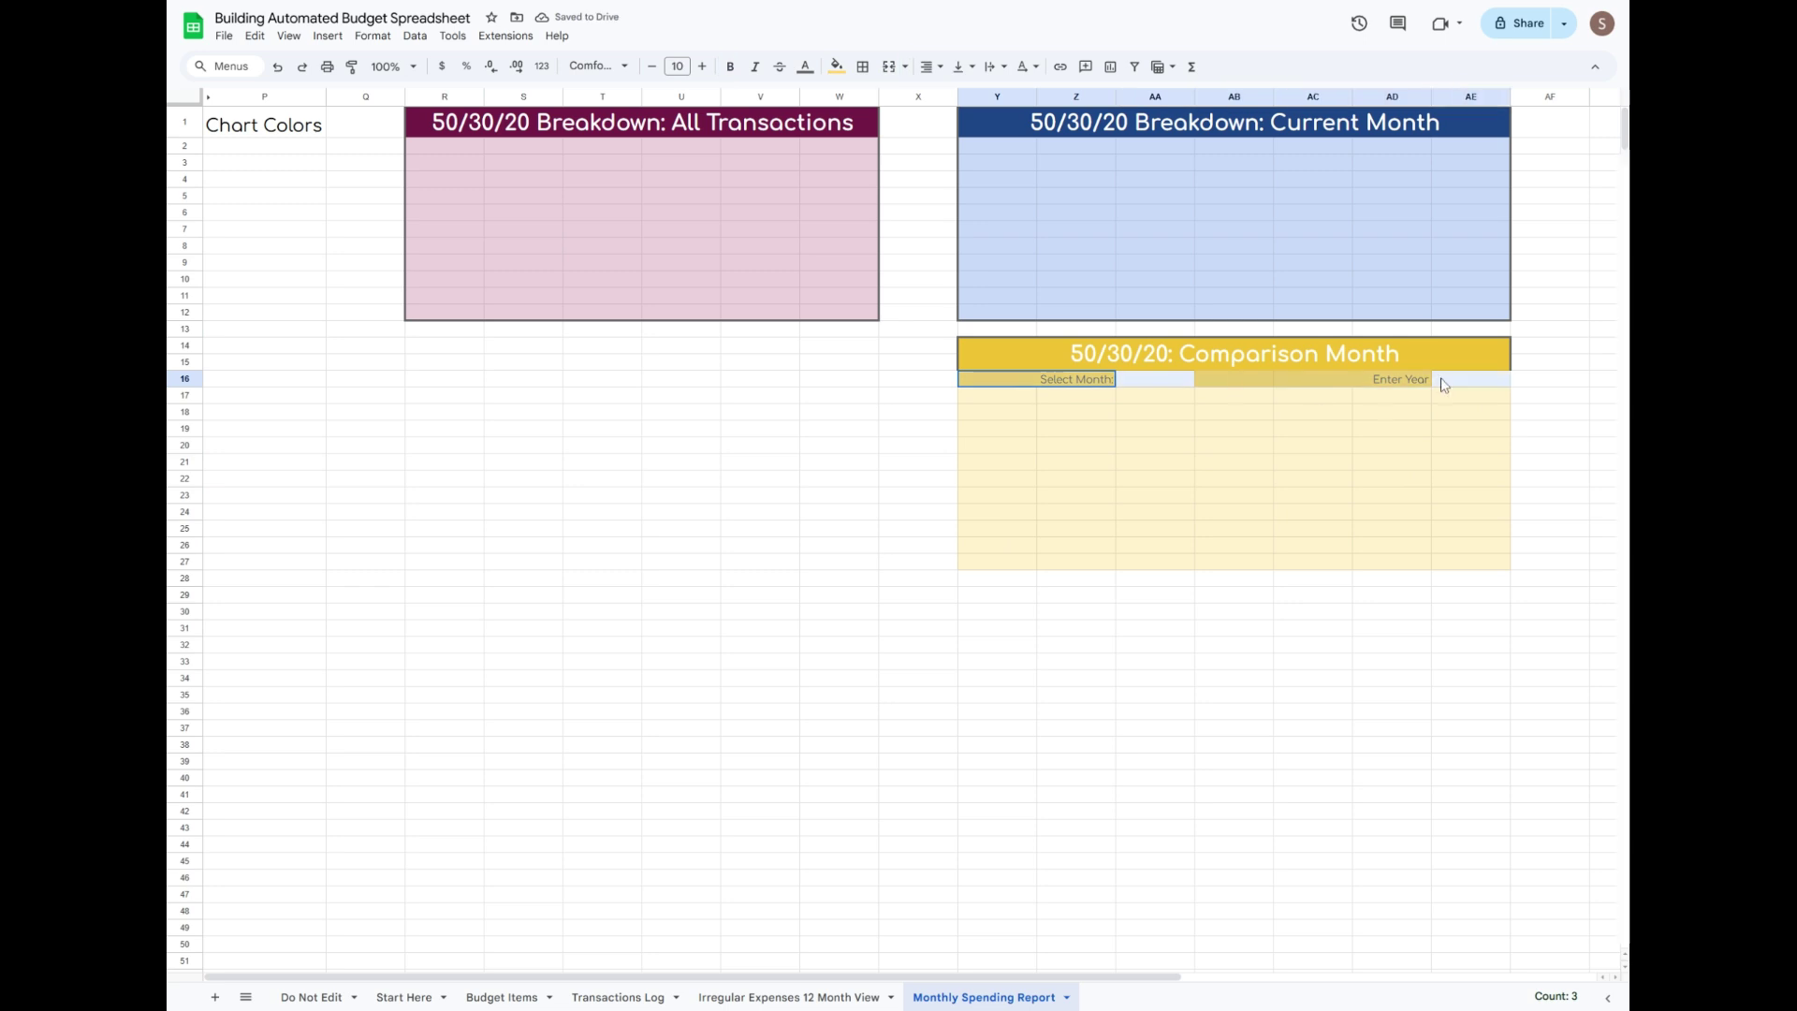
left_click(862, 70)
left_click(1012, 101)
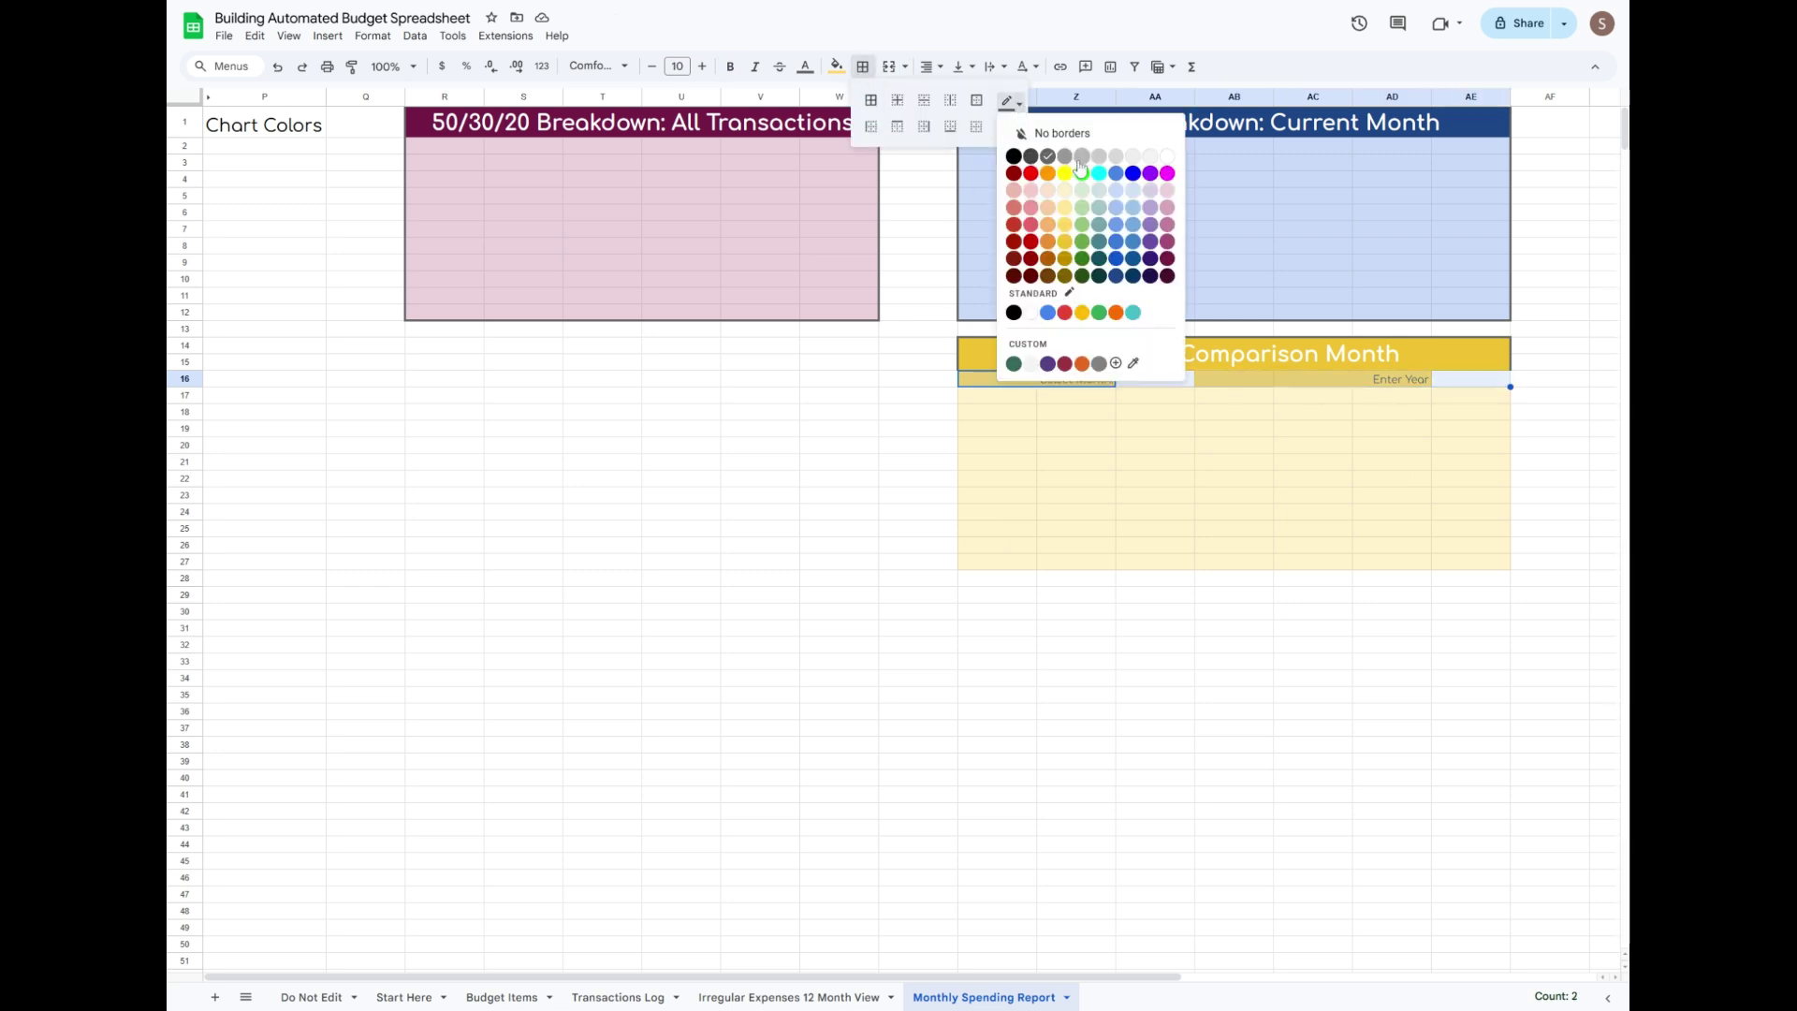
left_click(1081, 160)
left_click(1011, 125)
left_click(1019, 149)
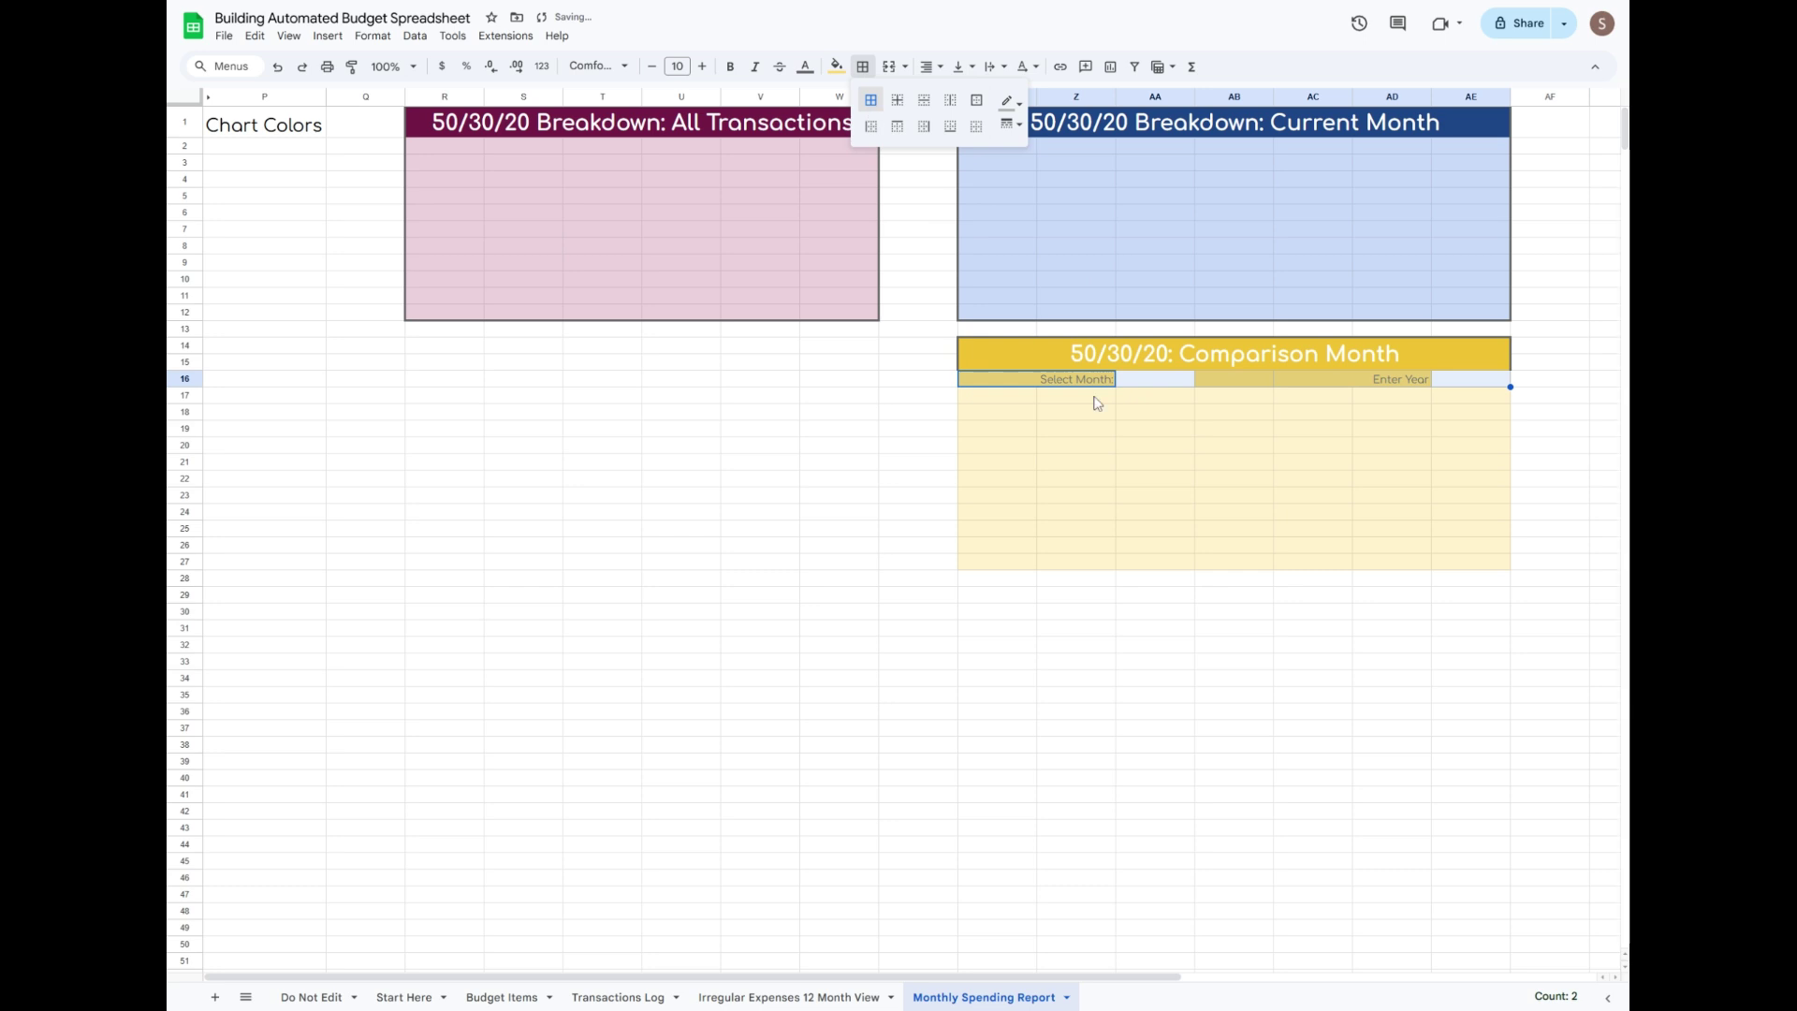
Add a medium-weight grey outer border around the Comparison Month block Y14:AE27.
left_click_drag(1095, 356, 1120, 565)
left_click(862, 66)
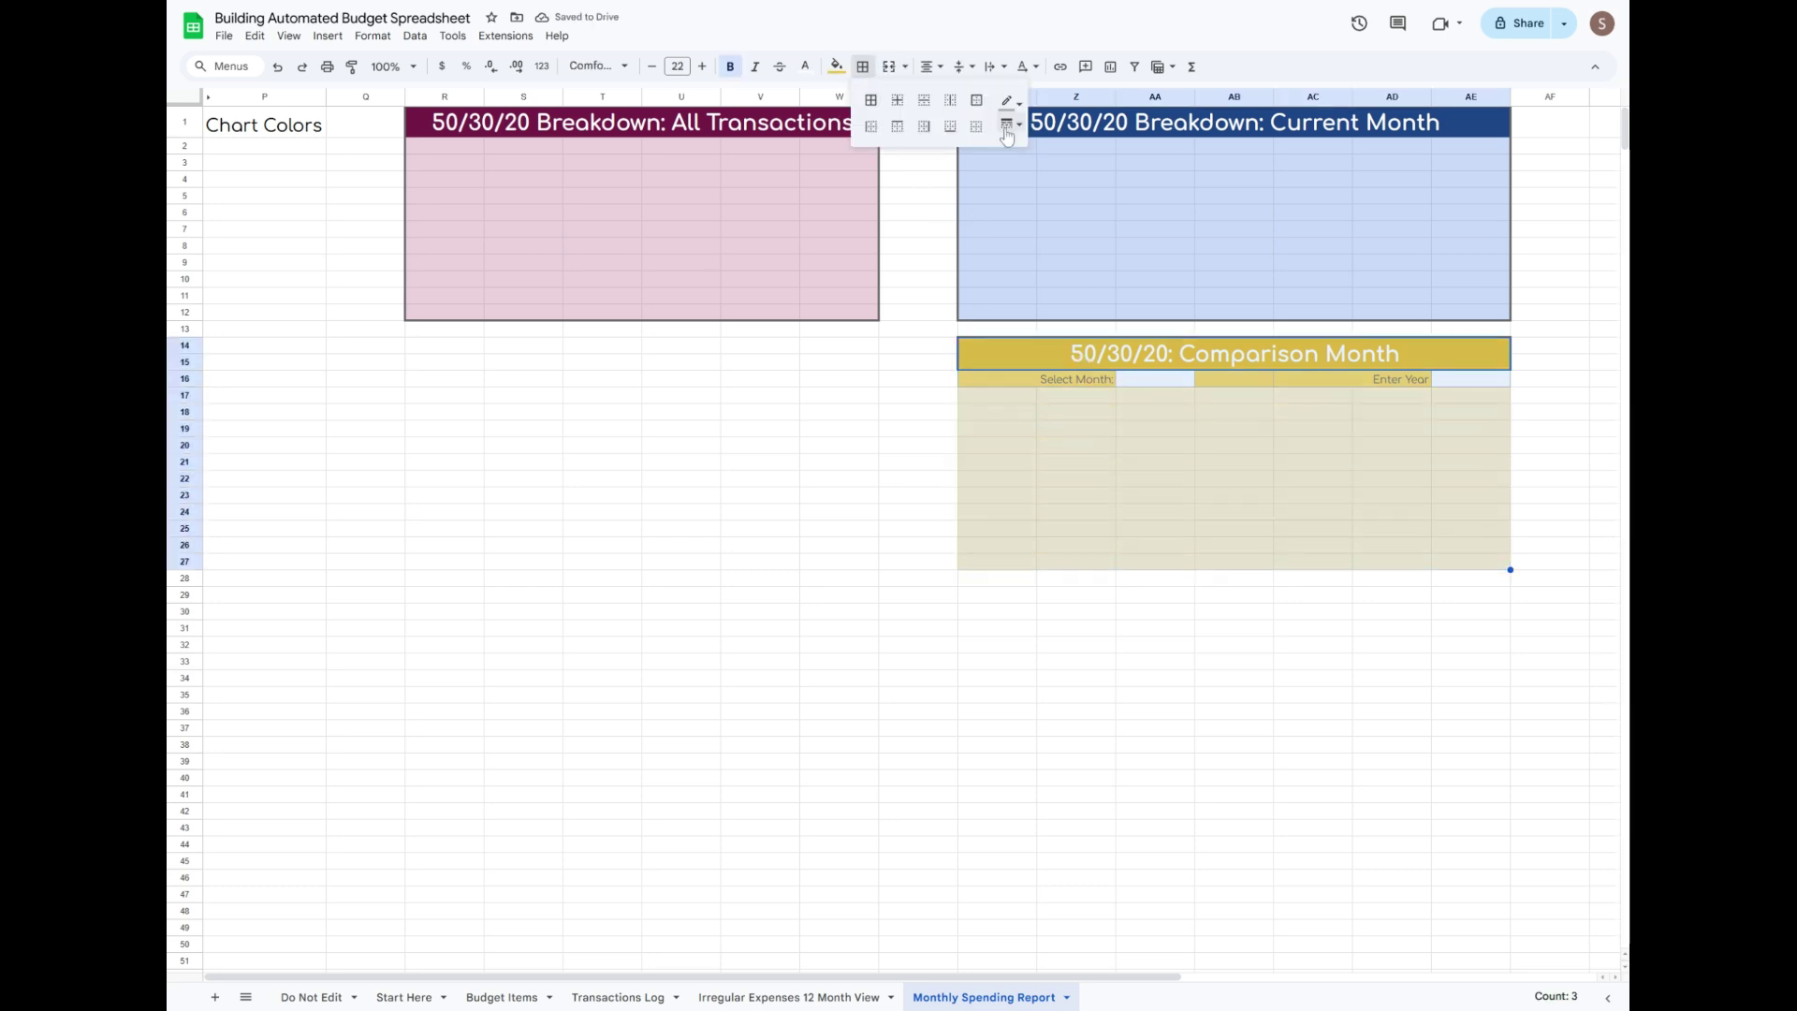
left_click(1011, 101)
left_click(1063, 160)
left_click(1011, 125)
left_click(1019, 169)
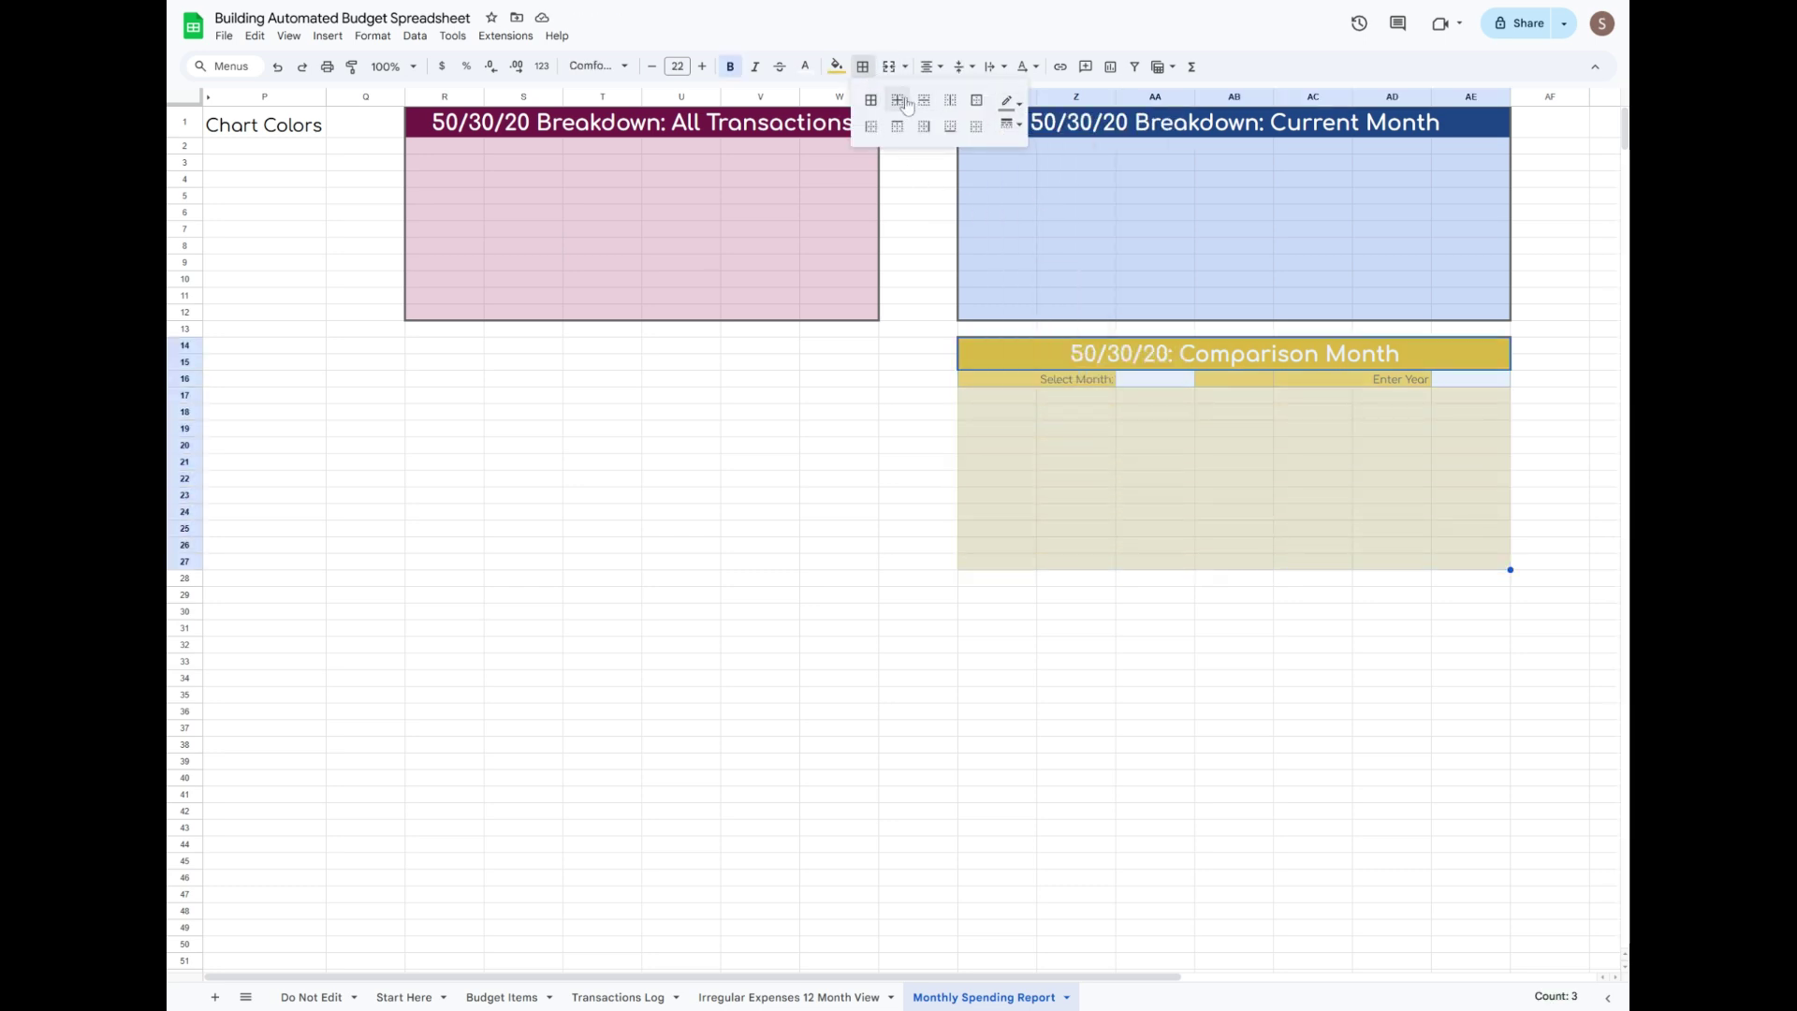
left_click(977, 101)
left_click(1223, 465)
Enter the label "Need:" in Y27, Y12 and R12 of the three breakdown blocks.
left_click(1028, 565)
type("Need")
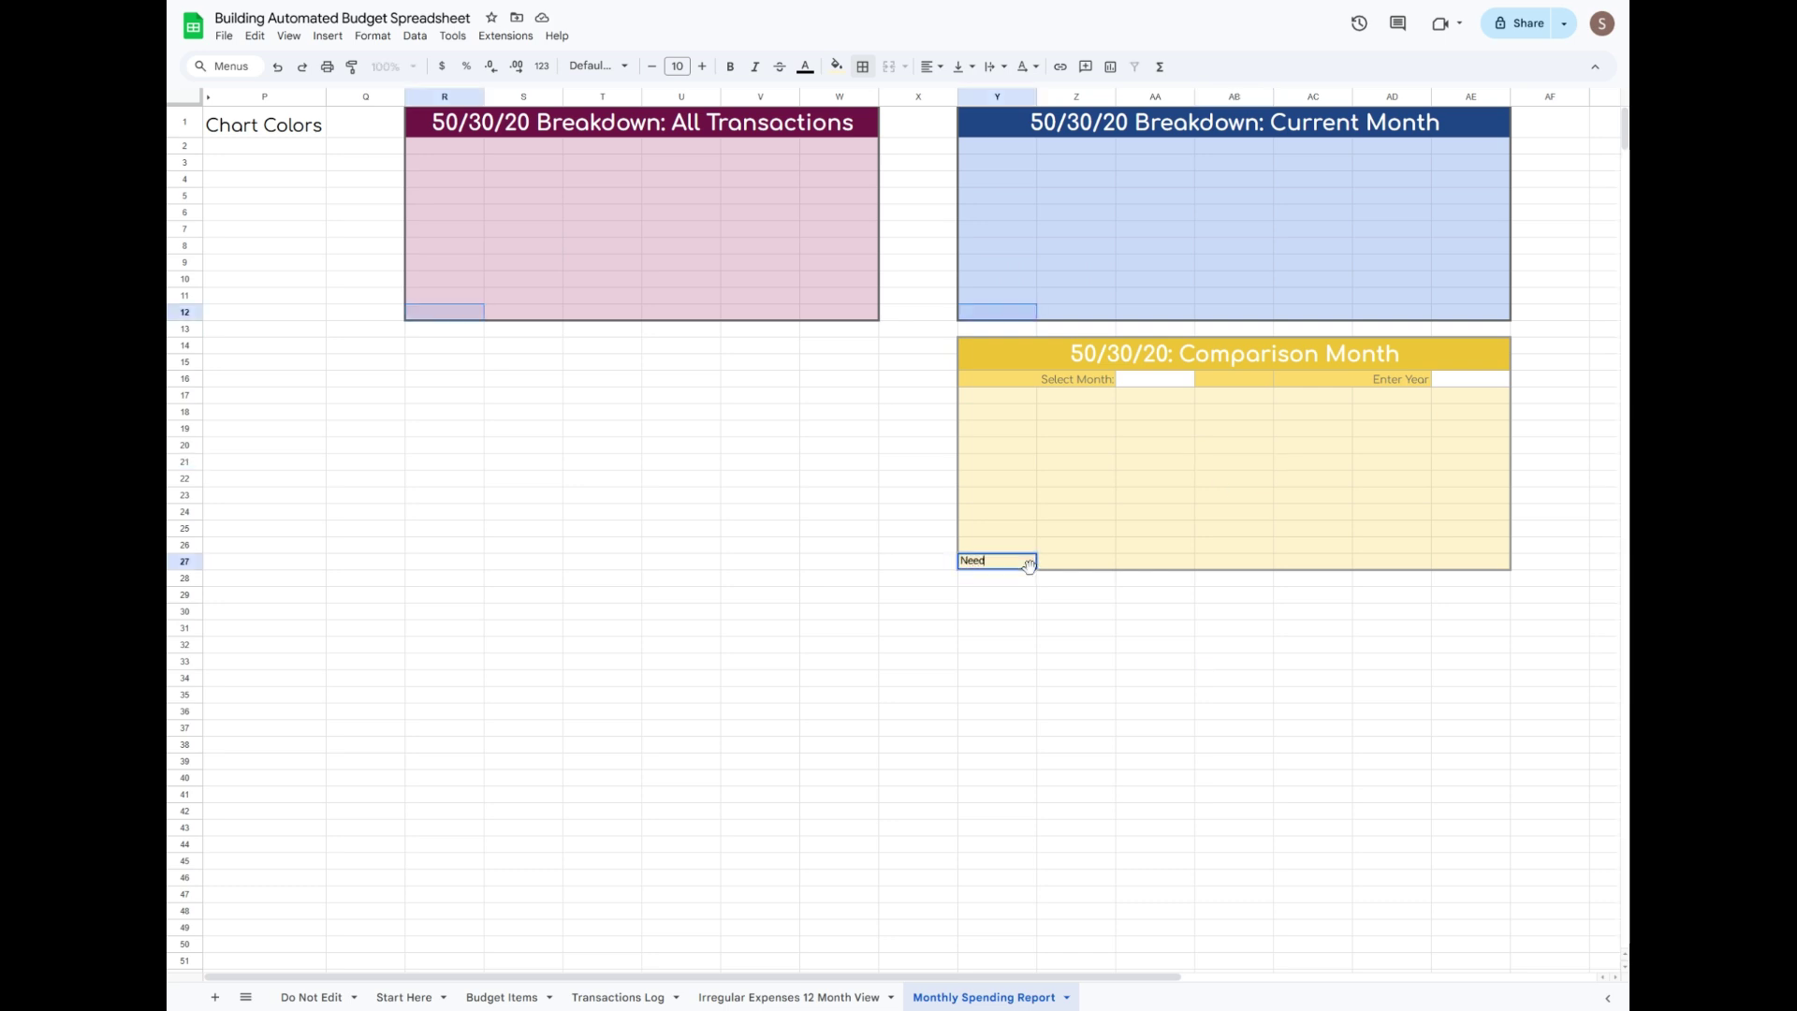
type(":")
key("Return")
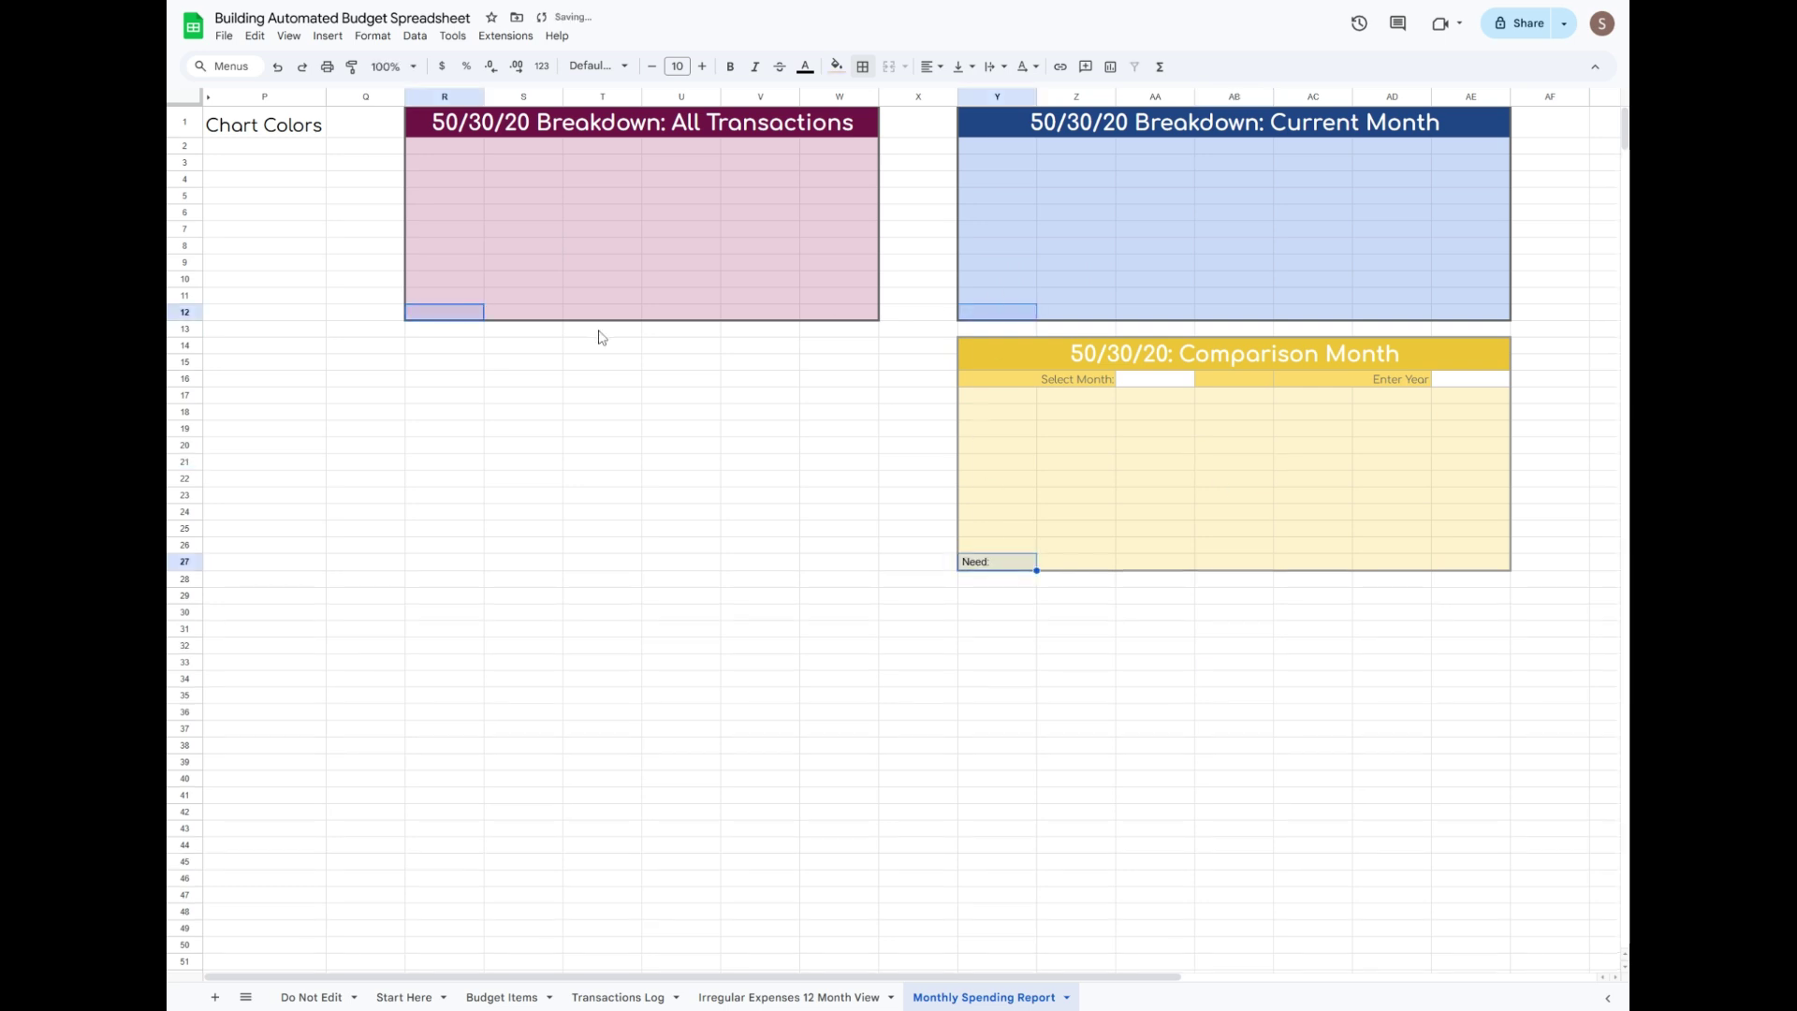
left_click(1025, 311)
type("Need:")
key("Return")
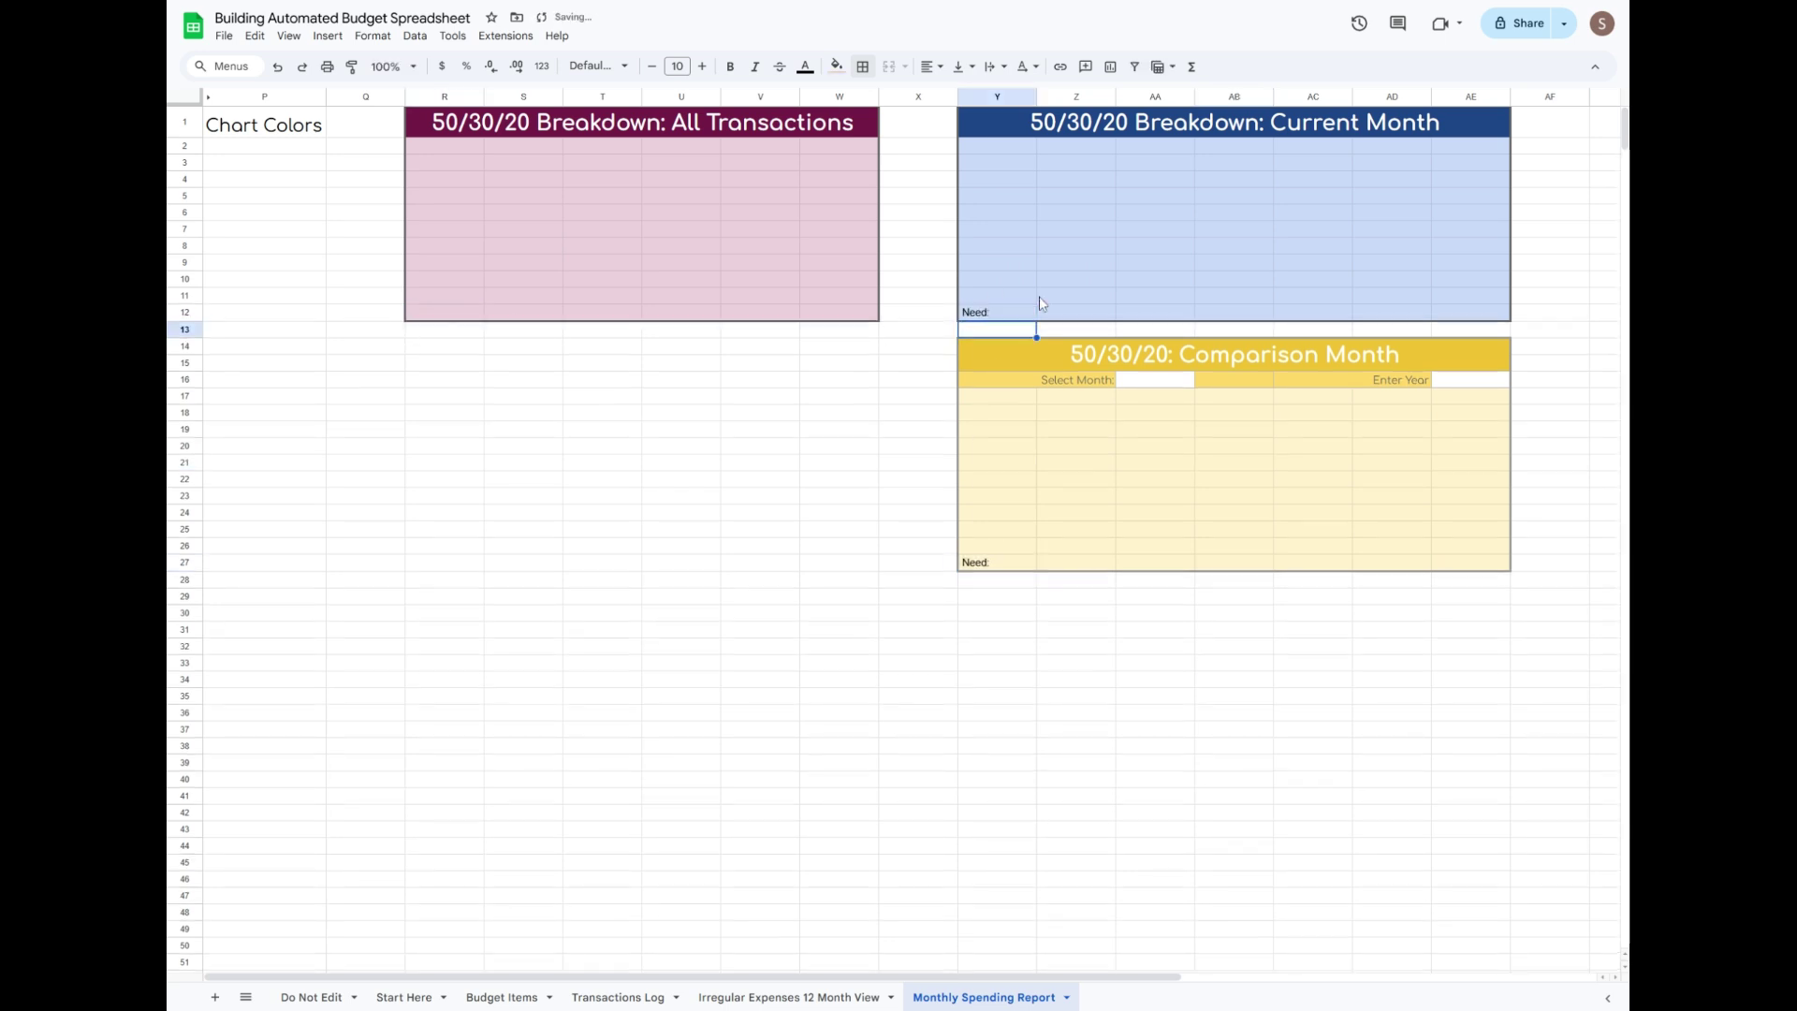
left_click(458, 305)
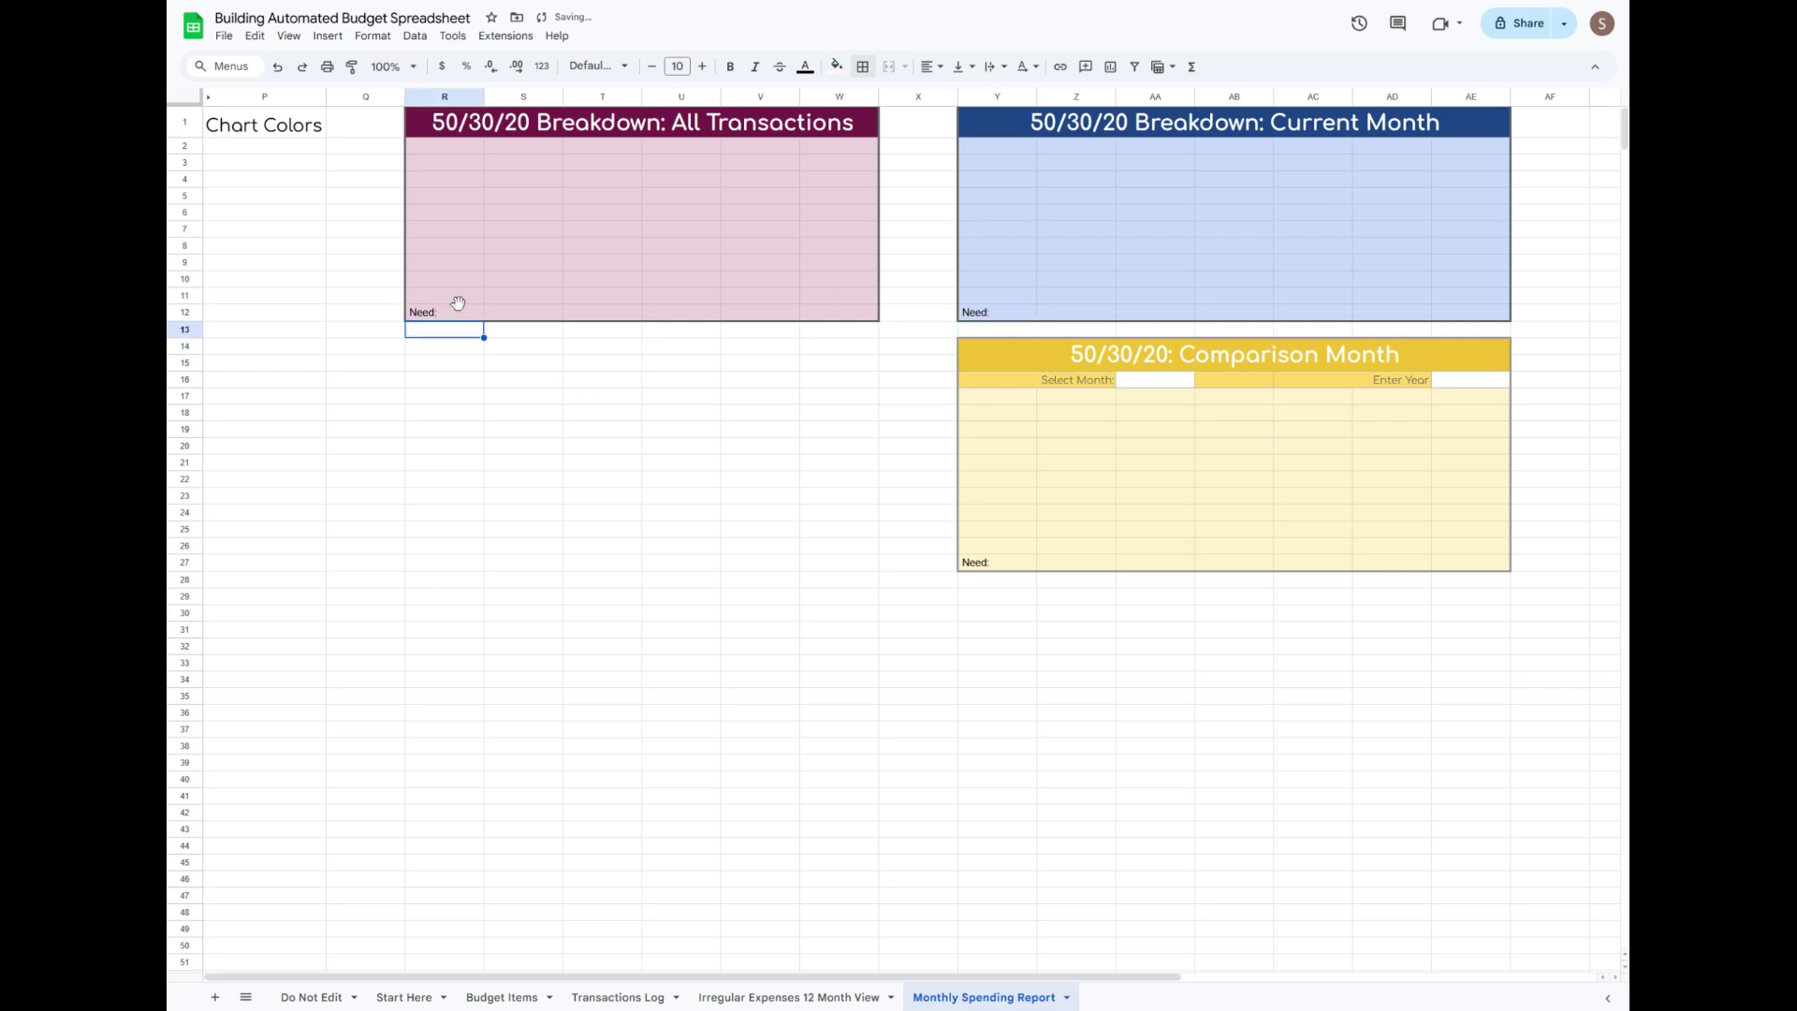
Enter the label "Want:" in T12, AA12 and AA27 of the three breakdown blocks.
left_click(609, 314)
type("Want:")
key("Return")
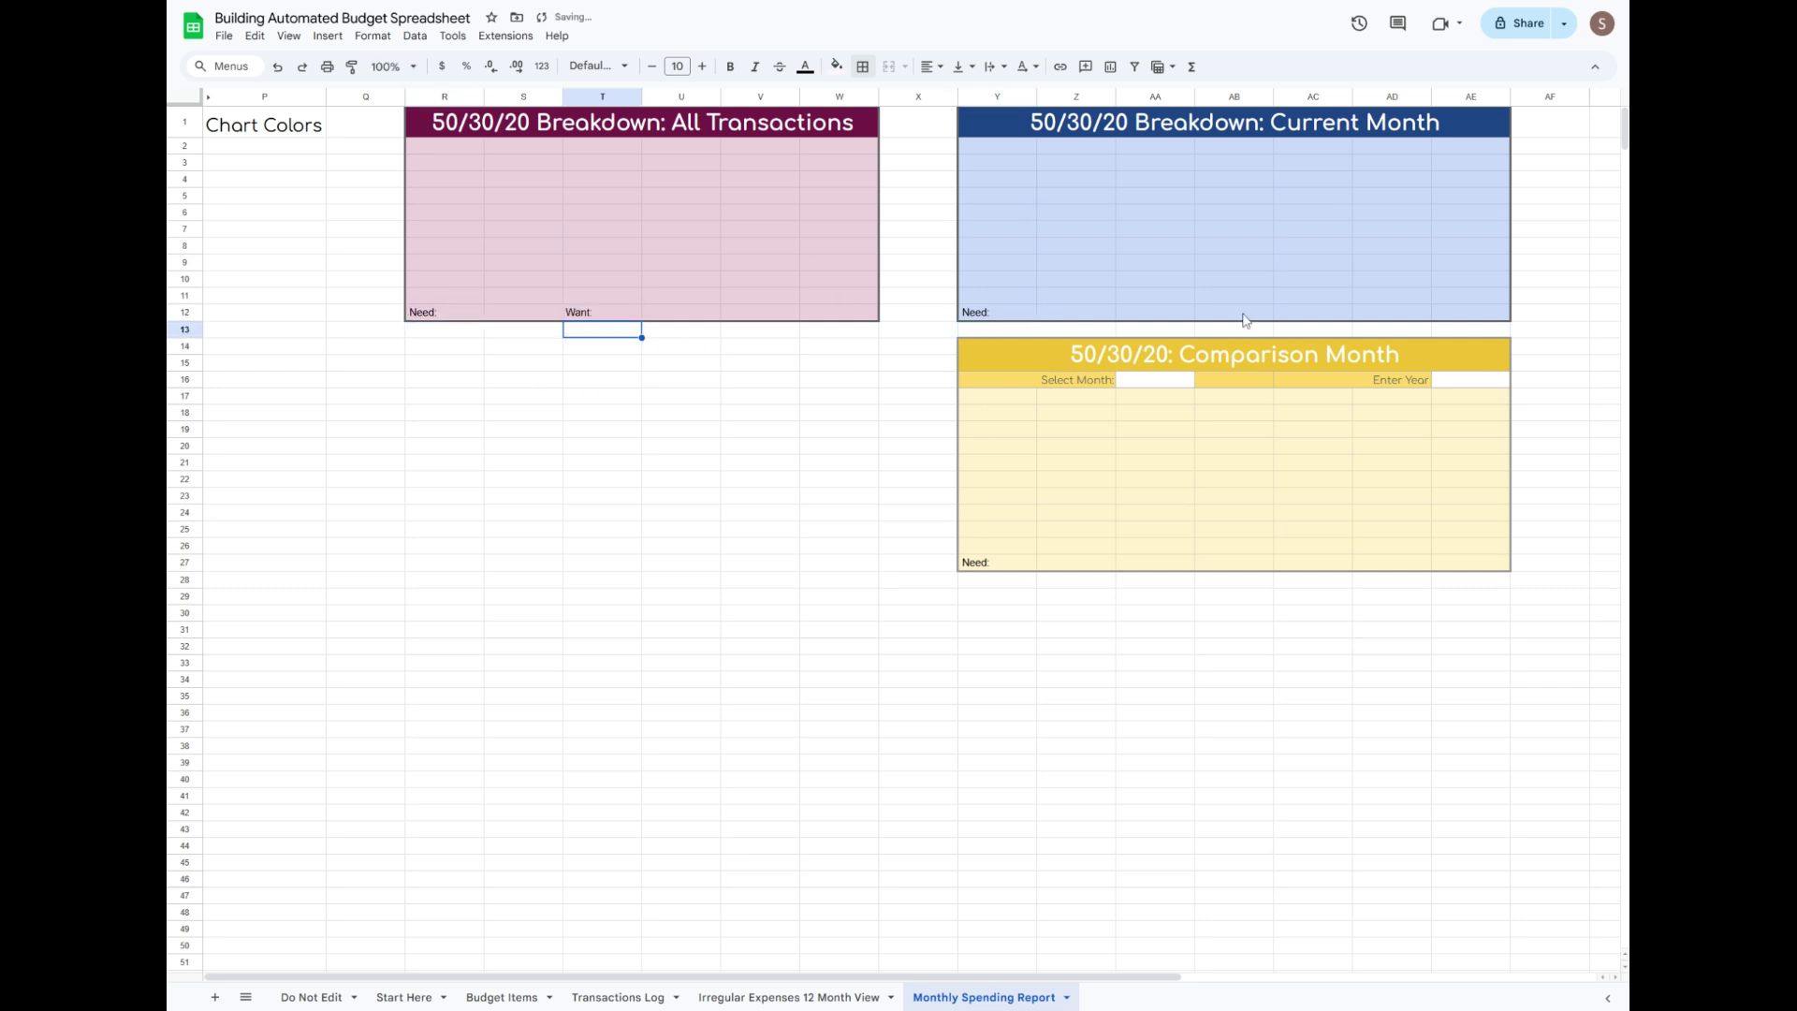
left_click(1178, 315)
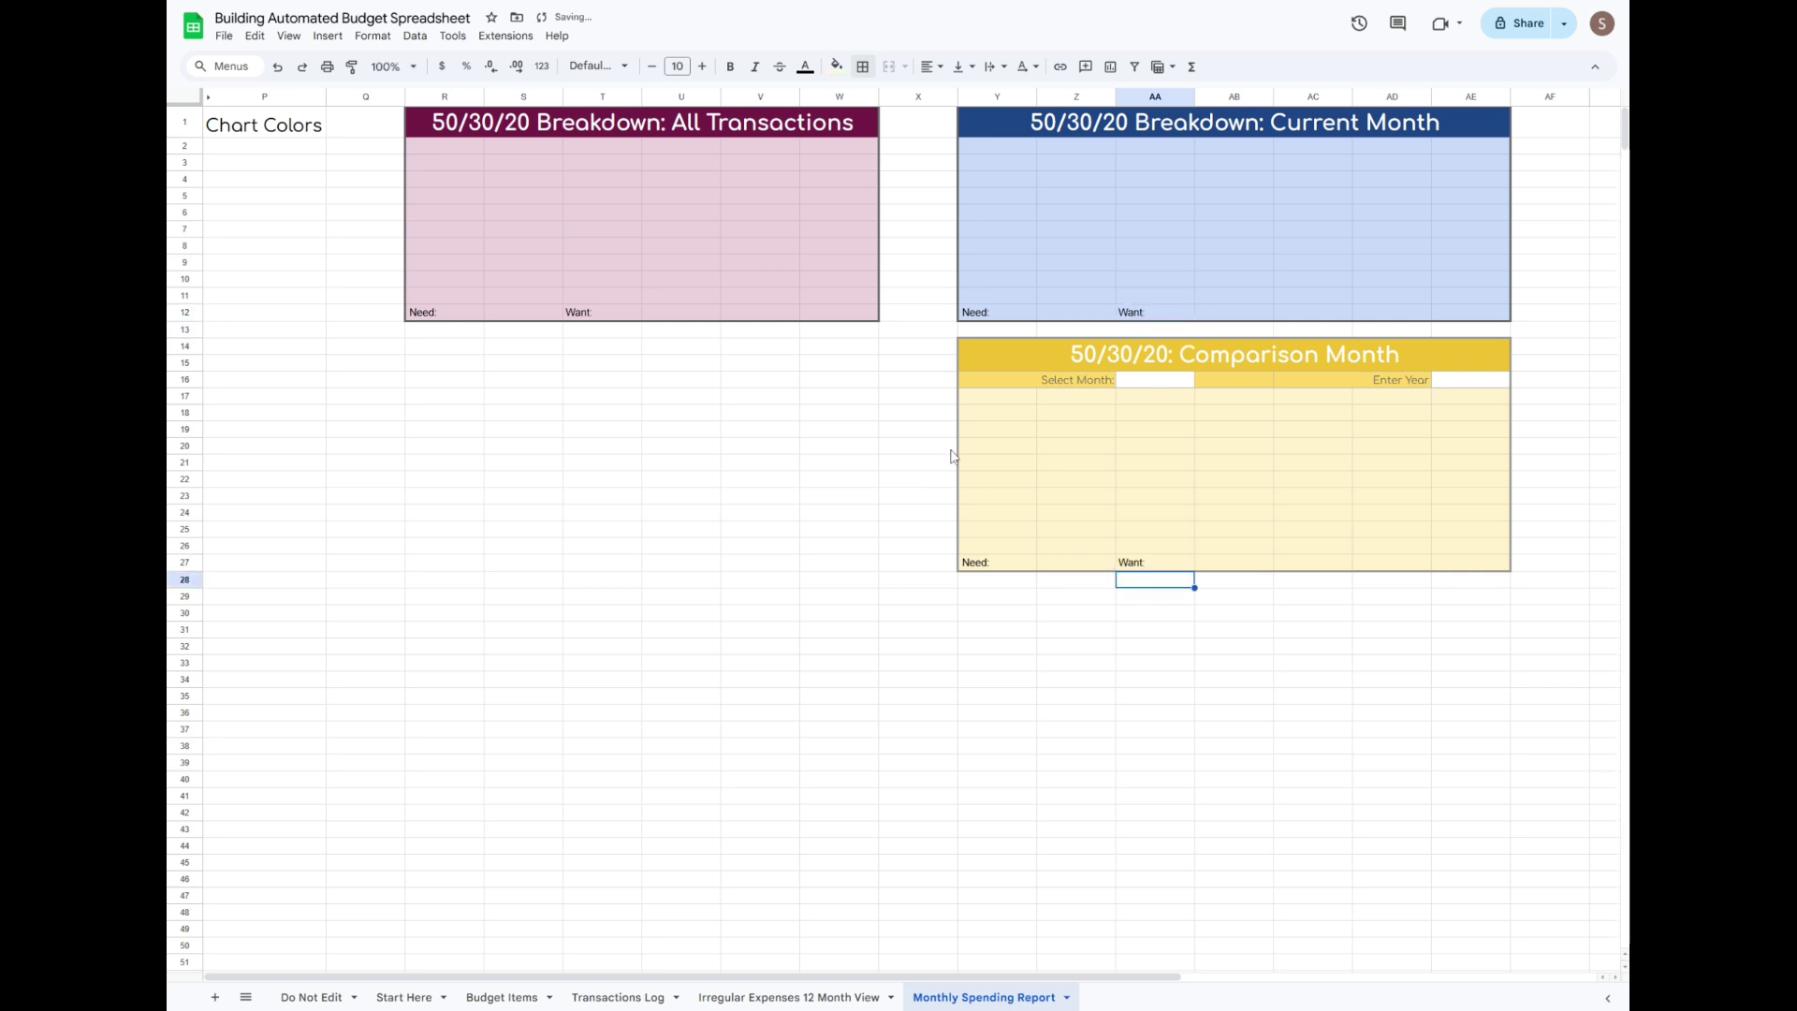
Enter the label "Savings:" in V12, AD12 and AD27 of the three breakdown blocks.
left_click(758, 302)
type("Savings:")
key("Return")
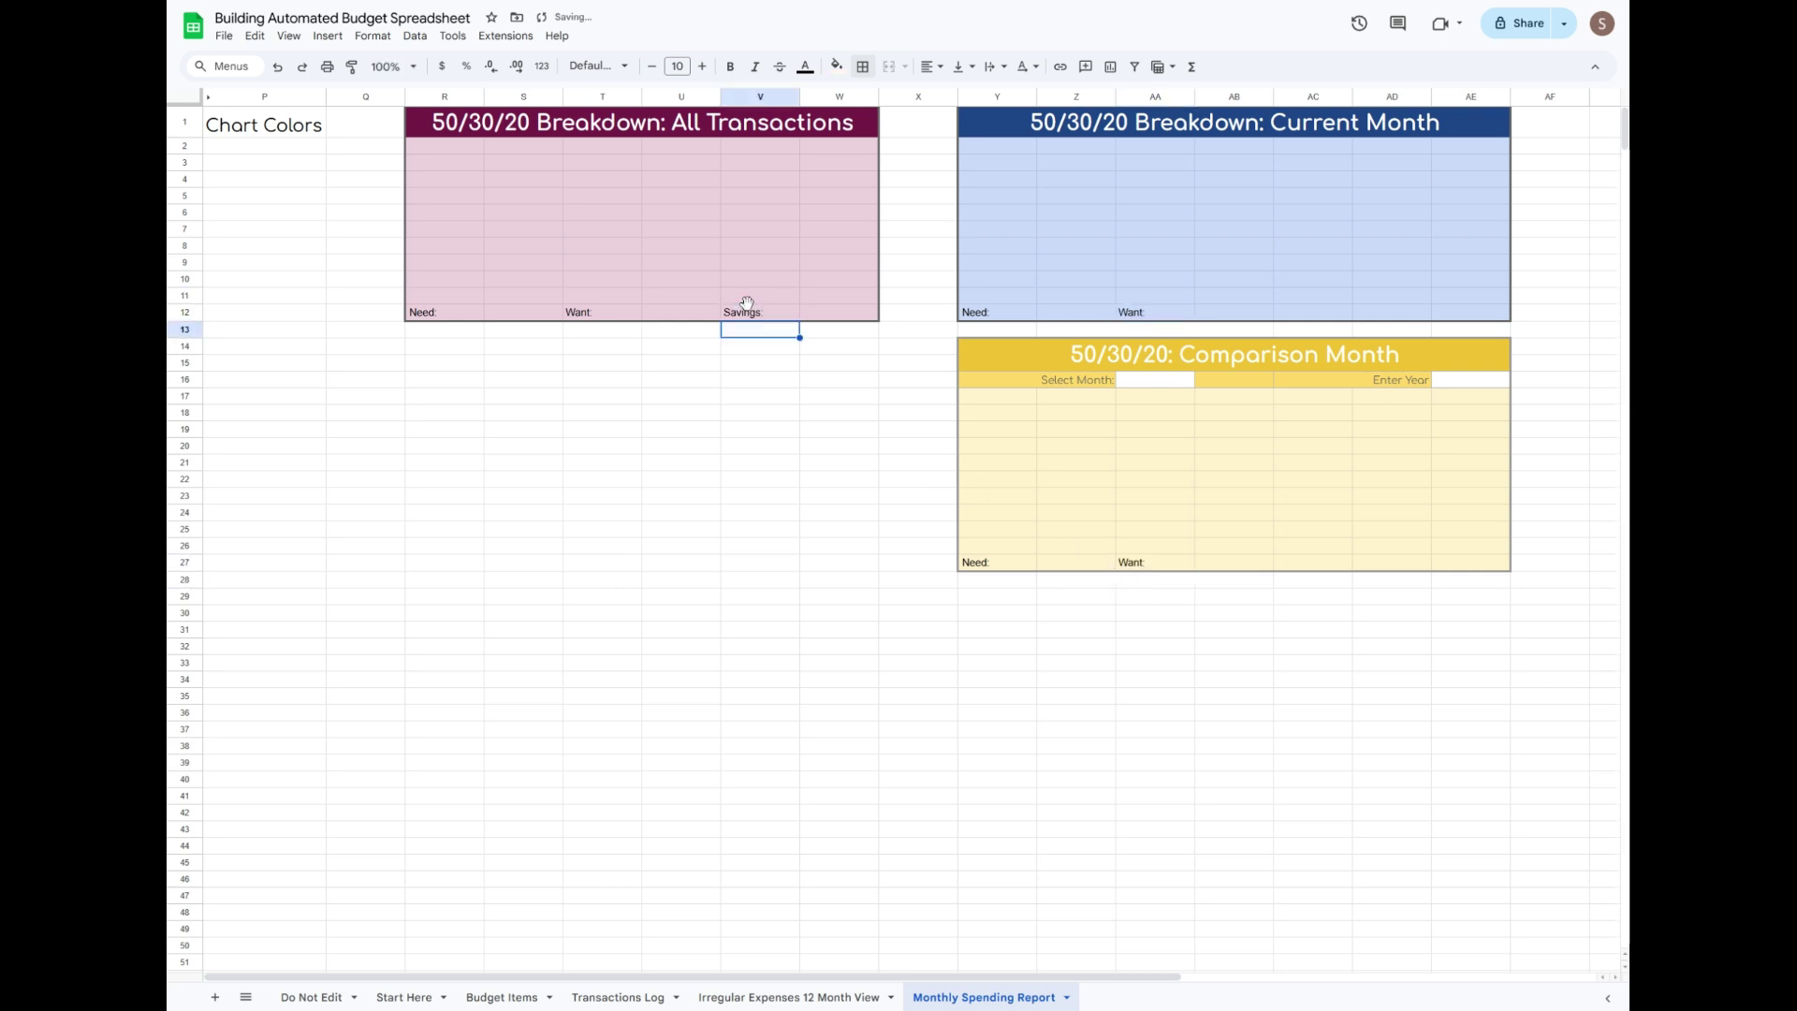
left_click(1418, 315)
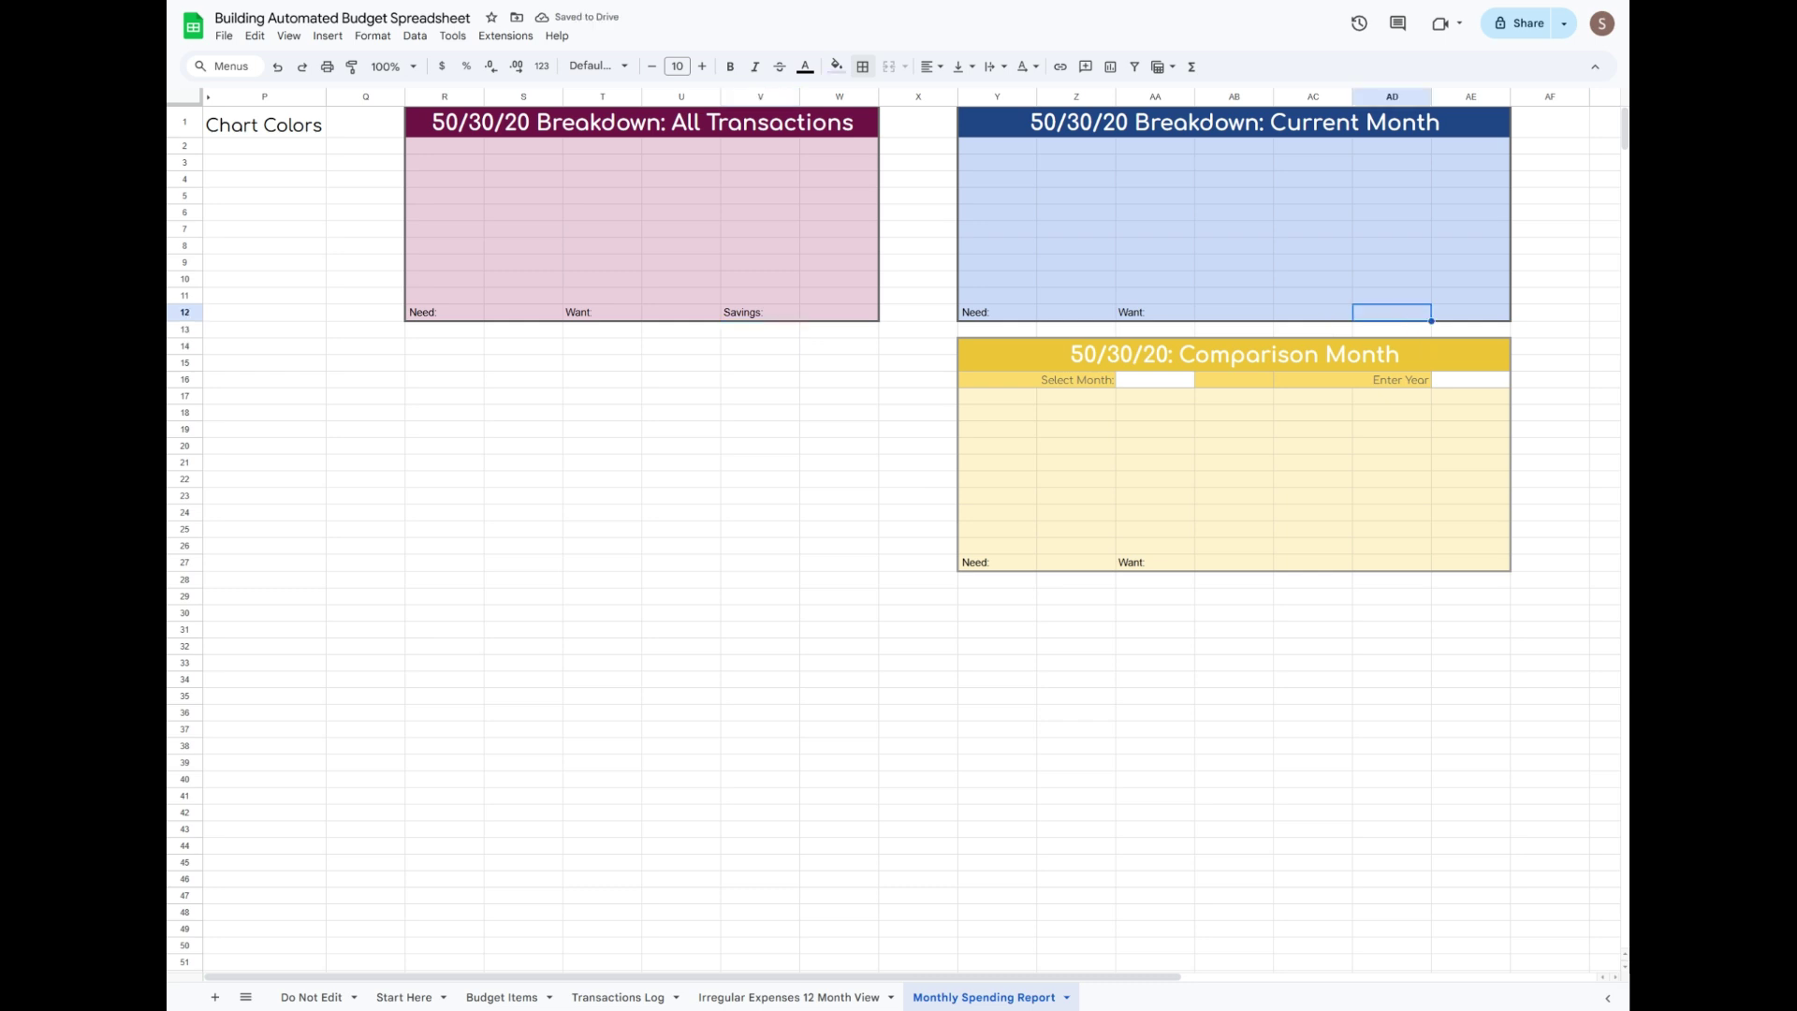
type("Savings:")
key("Return")
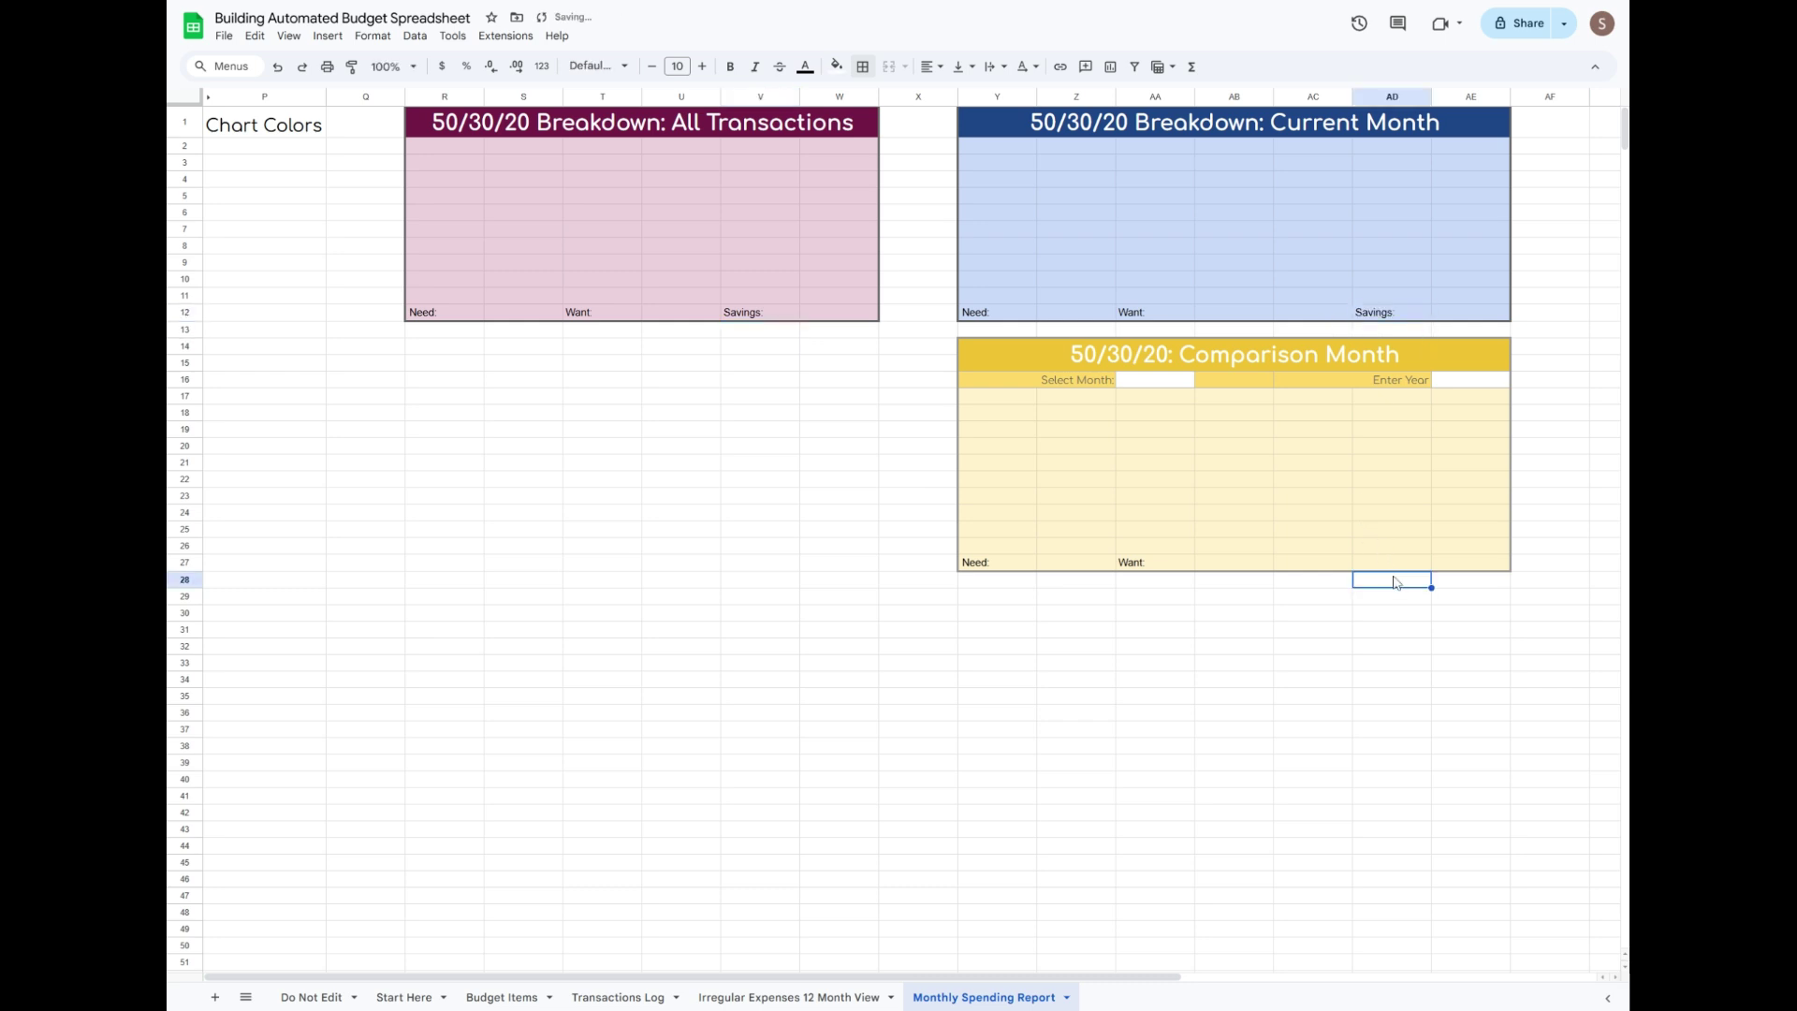
Set the Need, Want and Savings label ranges R12:V12, Y12:AD12 and Y27:AD27 to Comfortaa with dark grey text.
left_click_drag(457, 316, 748, 318)
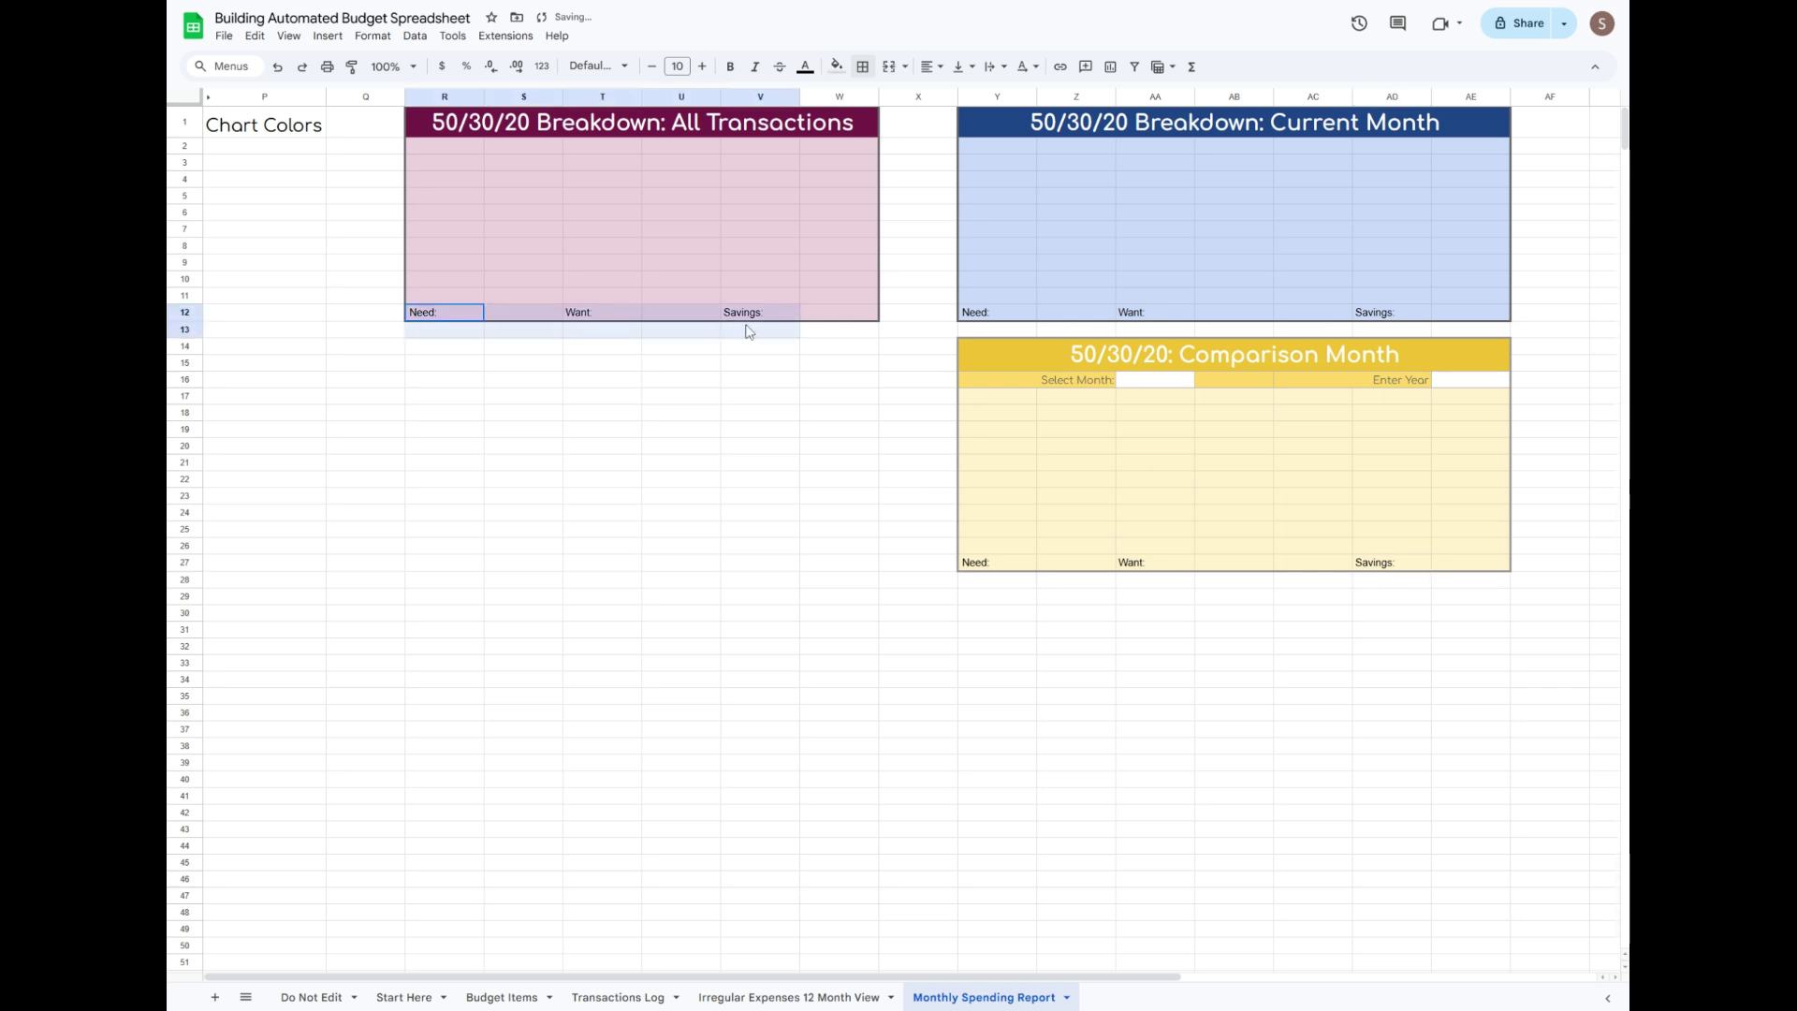
left_click_drag(973, 313, 1385, 313)
left_click_drag(992, 562, 1363, 564)
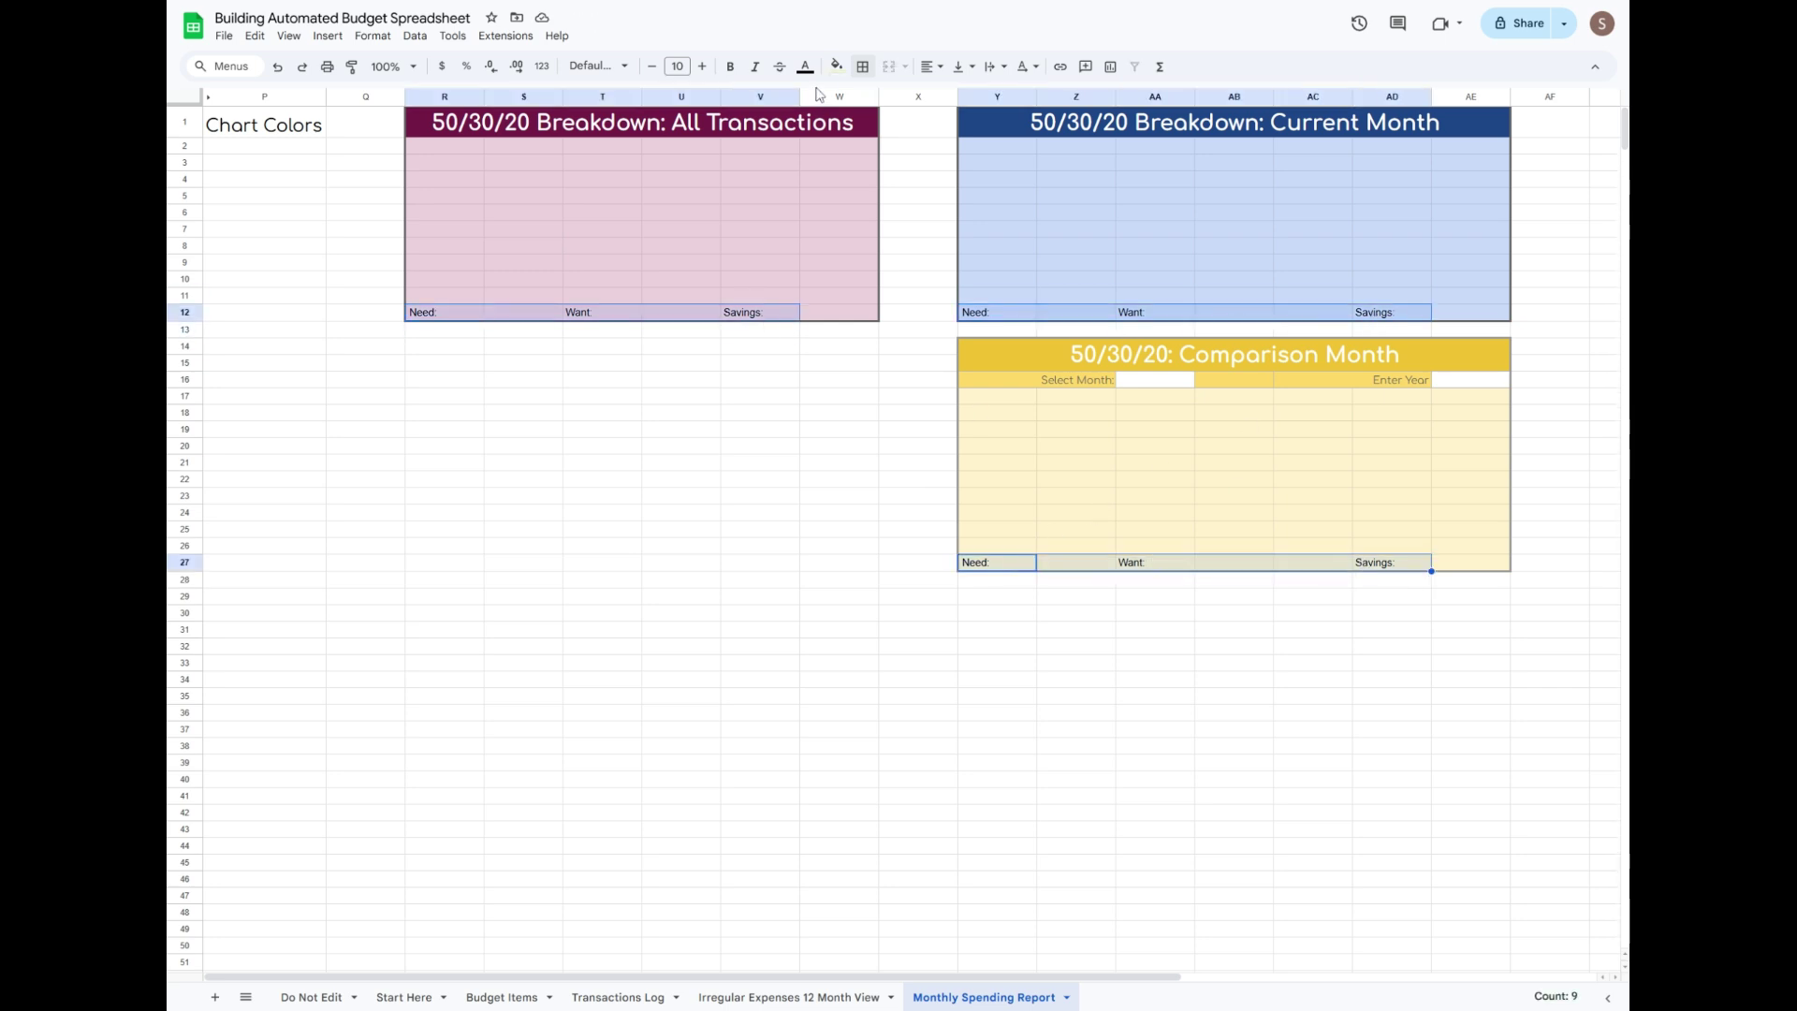
left_click(624, 67)
left_click(637, 216)
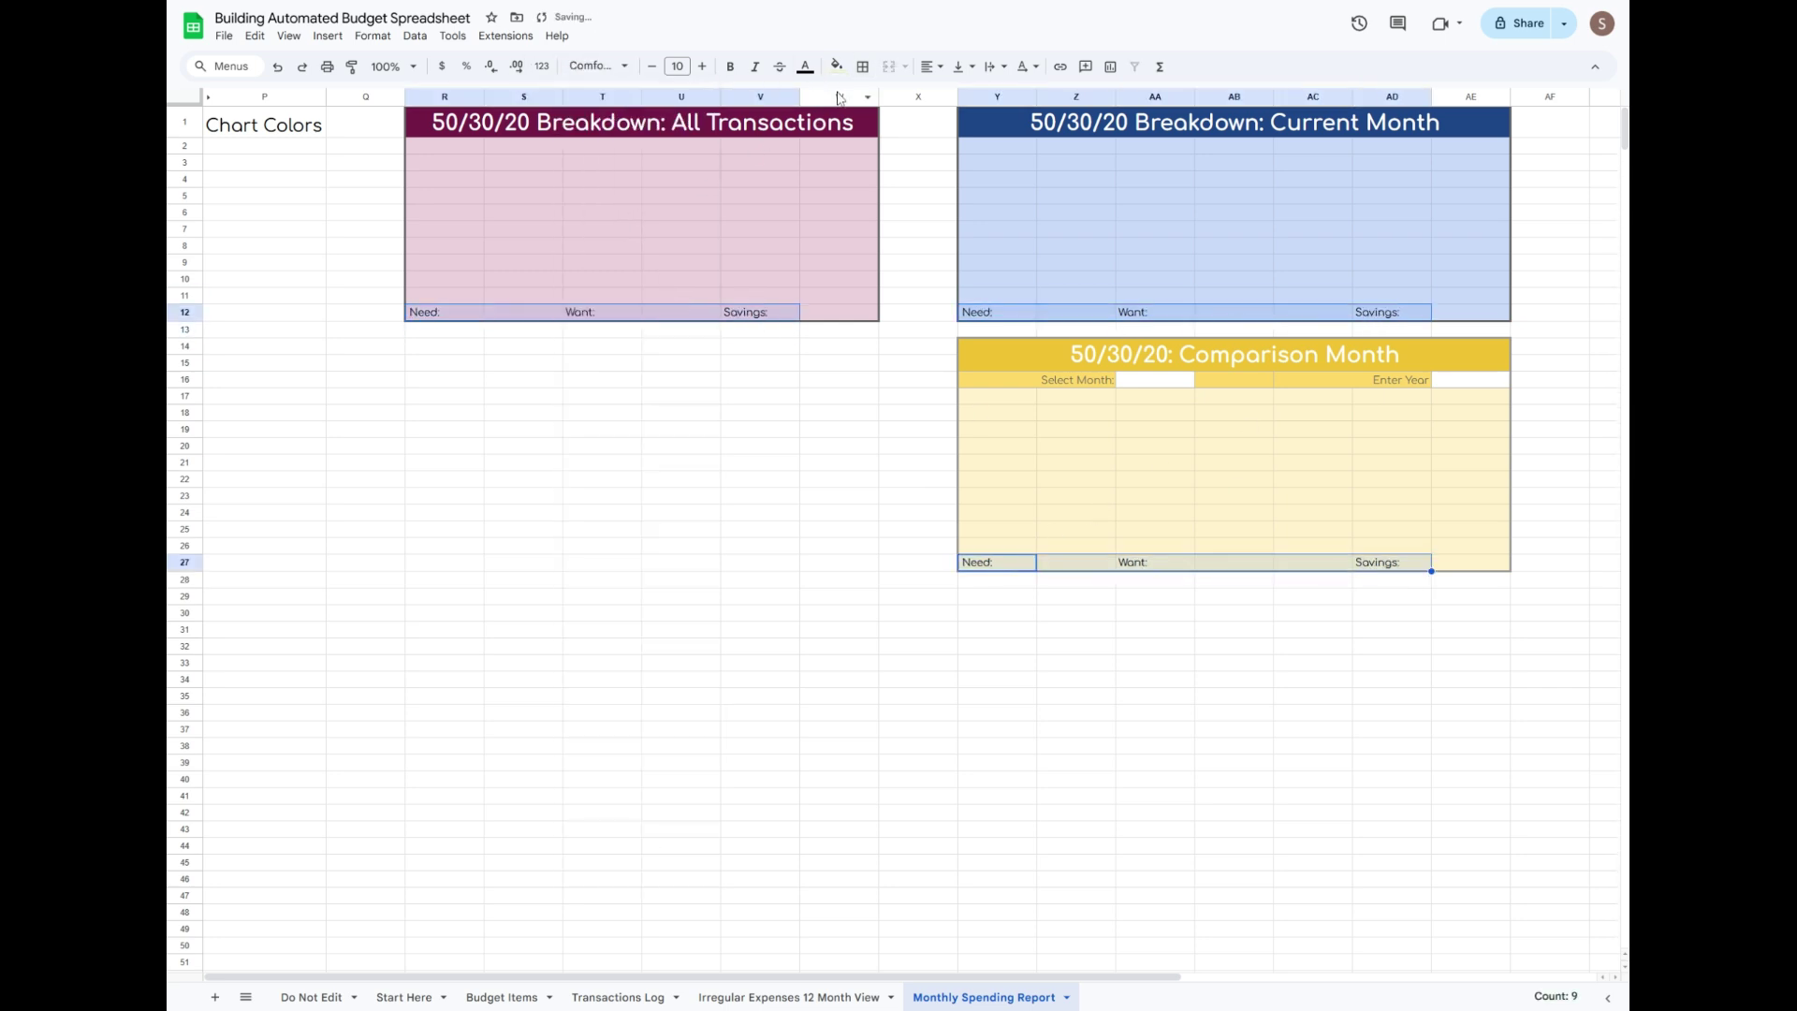
left_click(806, 68)
left_click(866, 131)
left_click(805, 68)
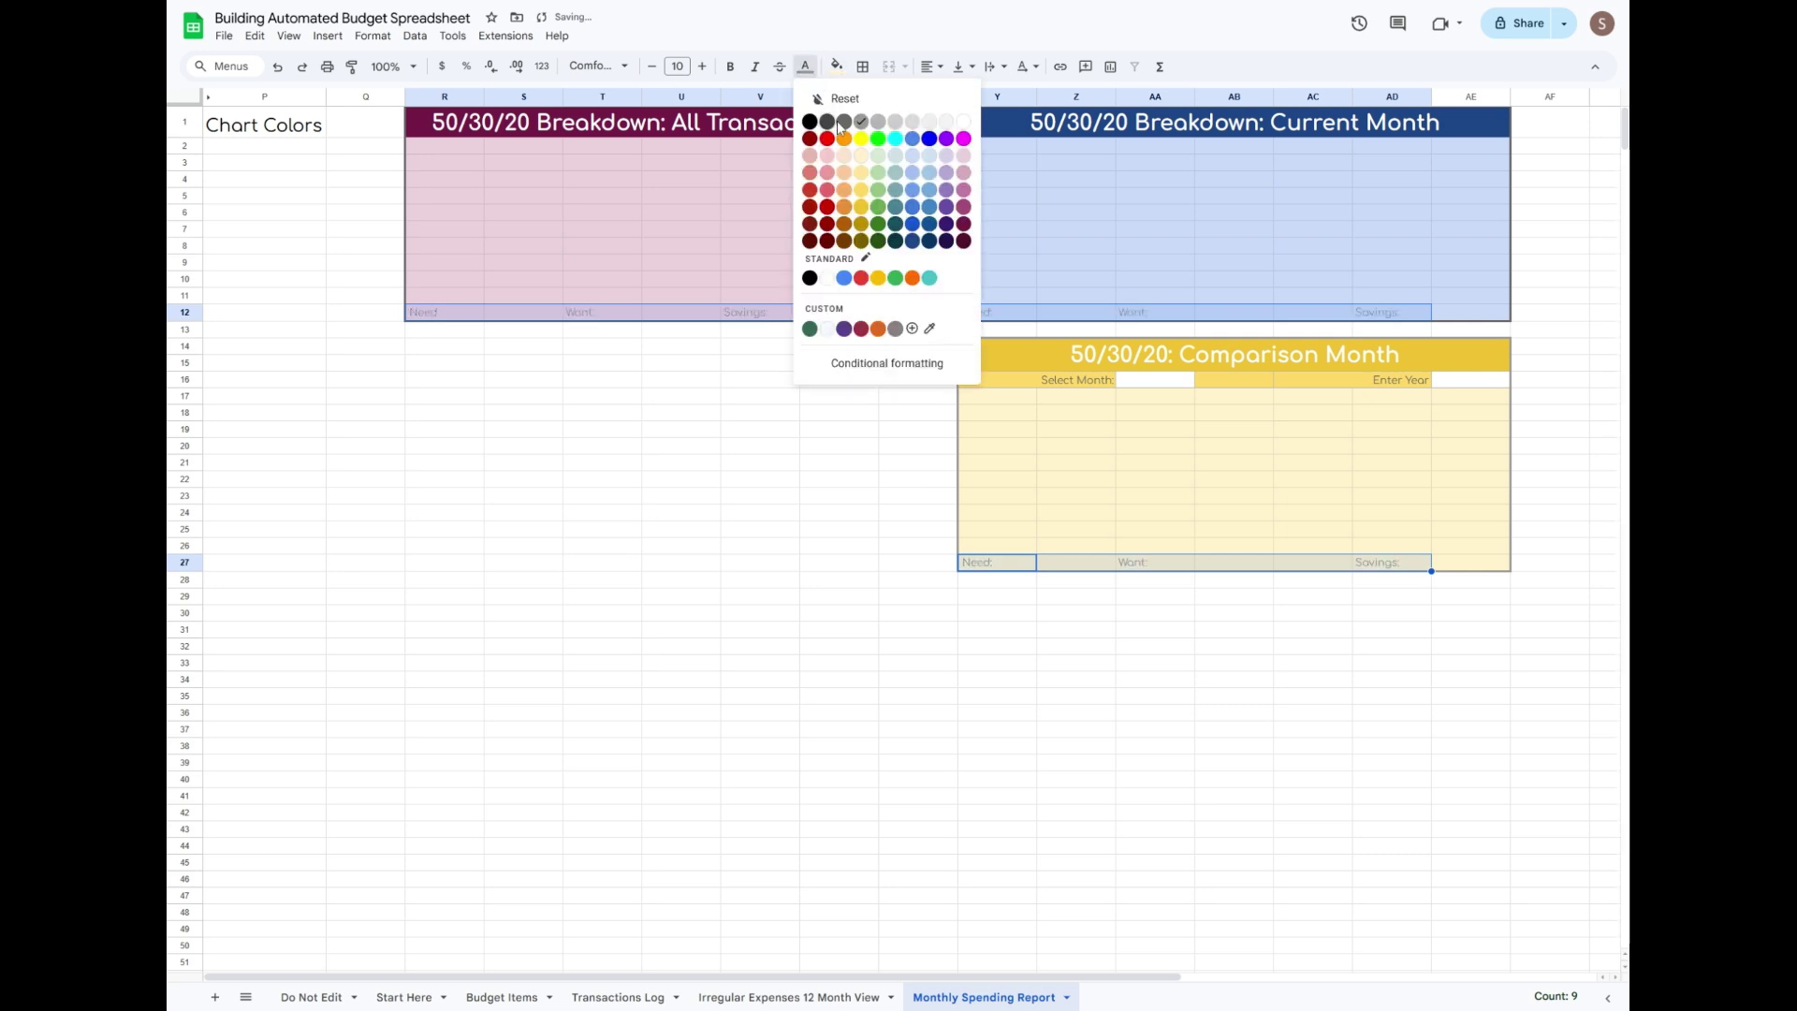
left_click(846, 129)
Increase the font size of the Need, Want and Savings labels to 15 and right-align them.
left_click(701, 66)
left_click(702, 67)
left_click(702, 67)
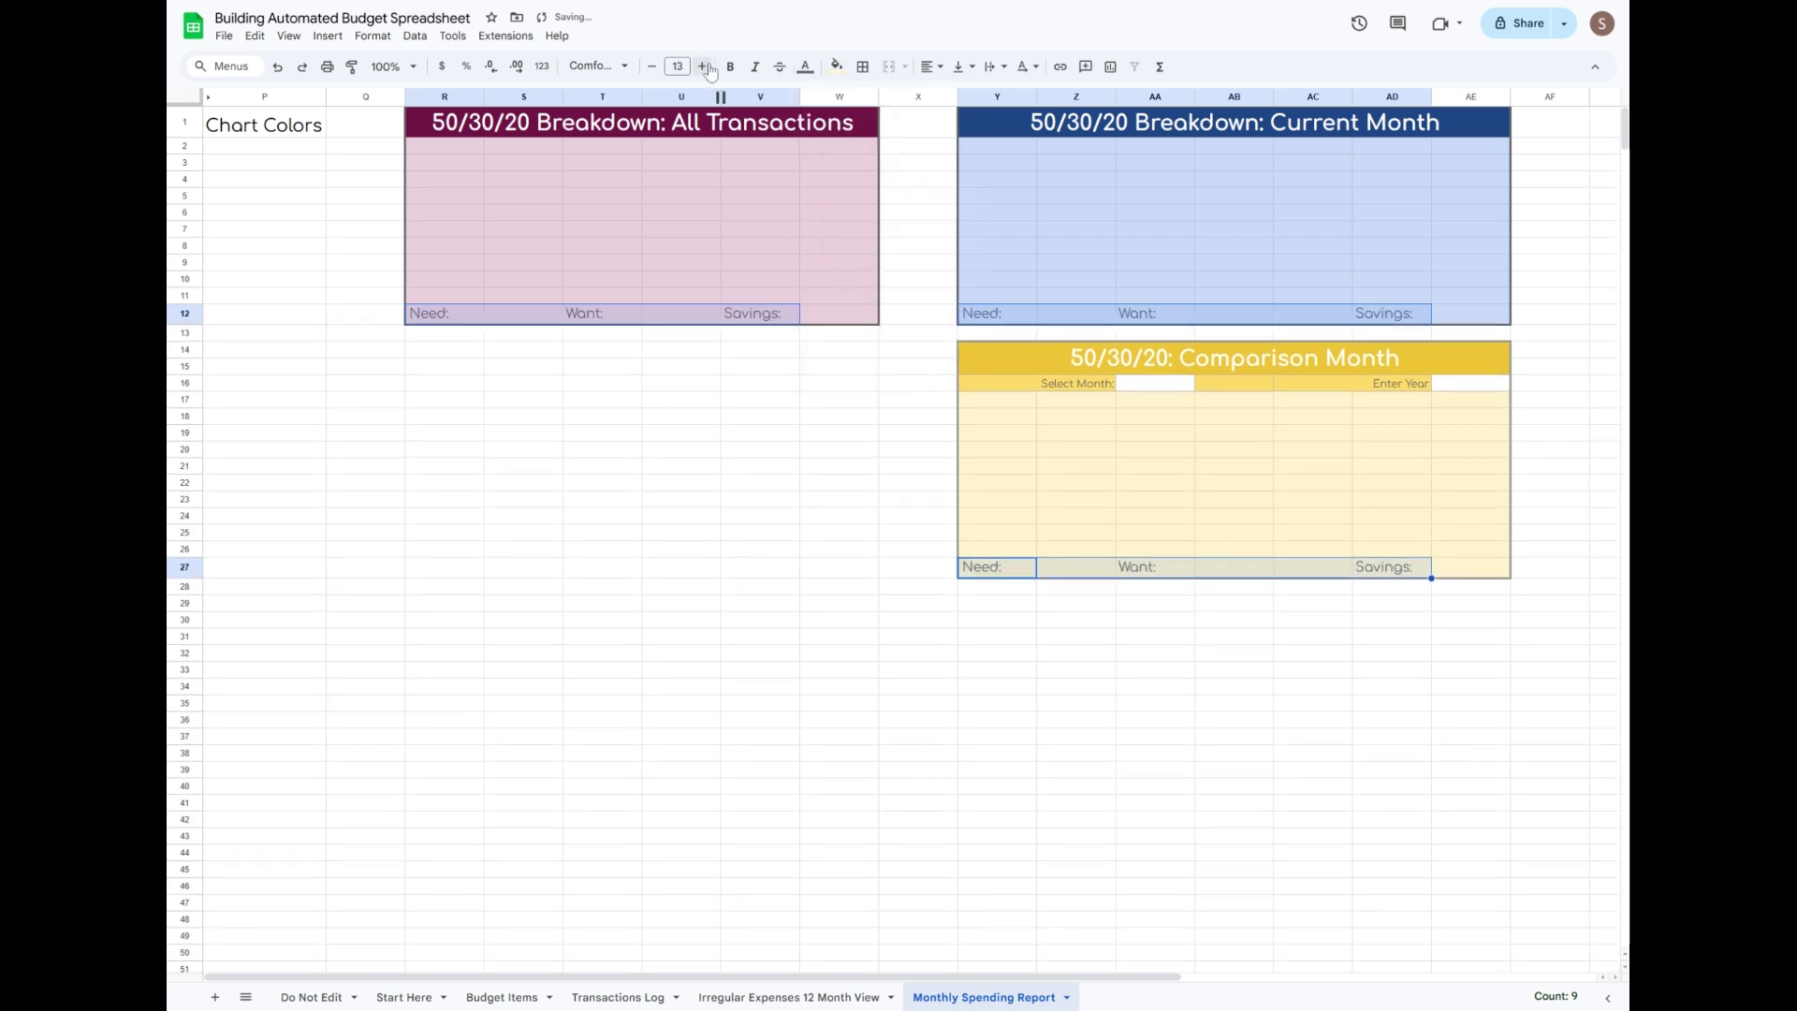
left_click(702, 67)
left_click(702, 67)
left_click(955, 96)
left_click(888, 486)
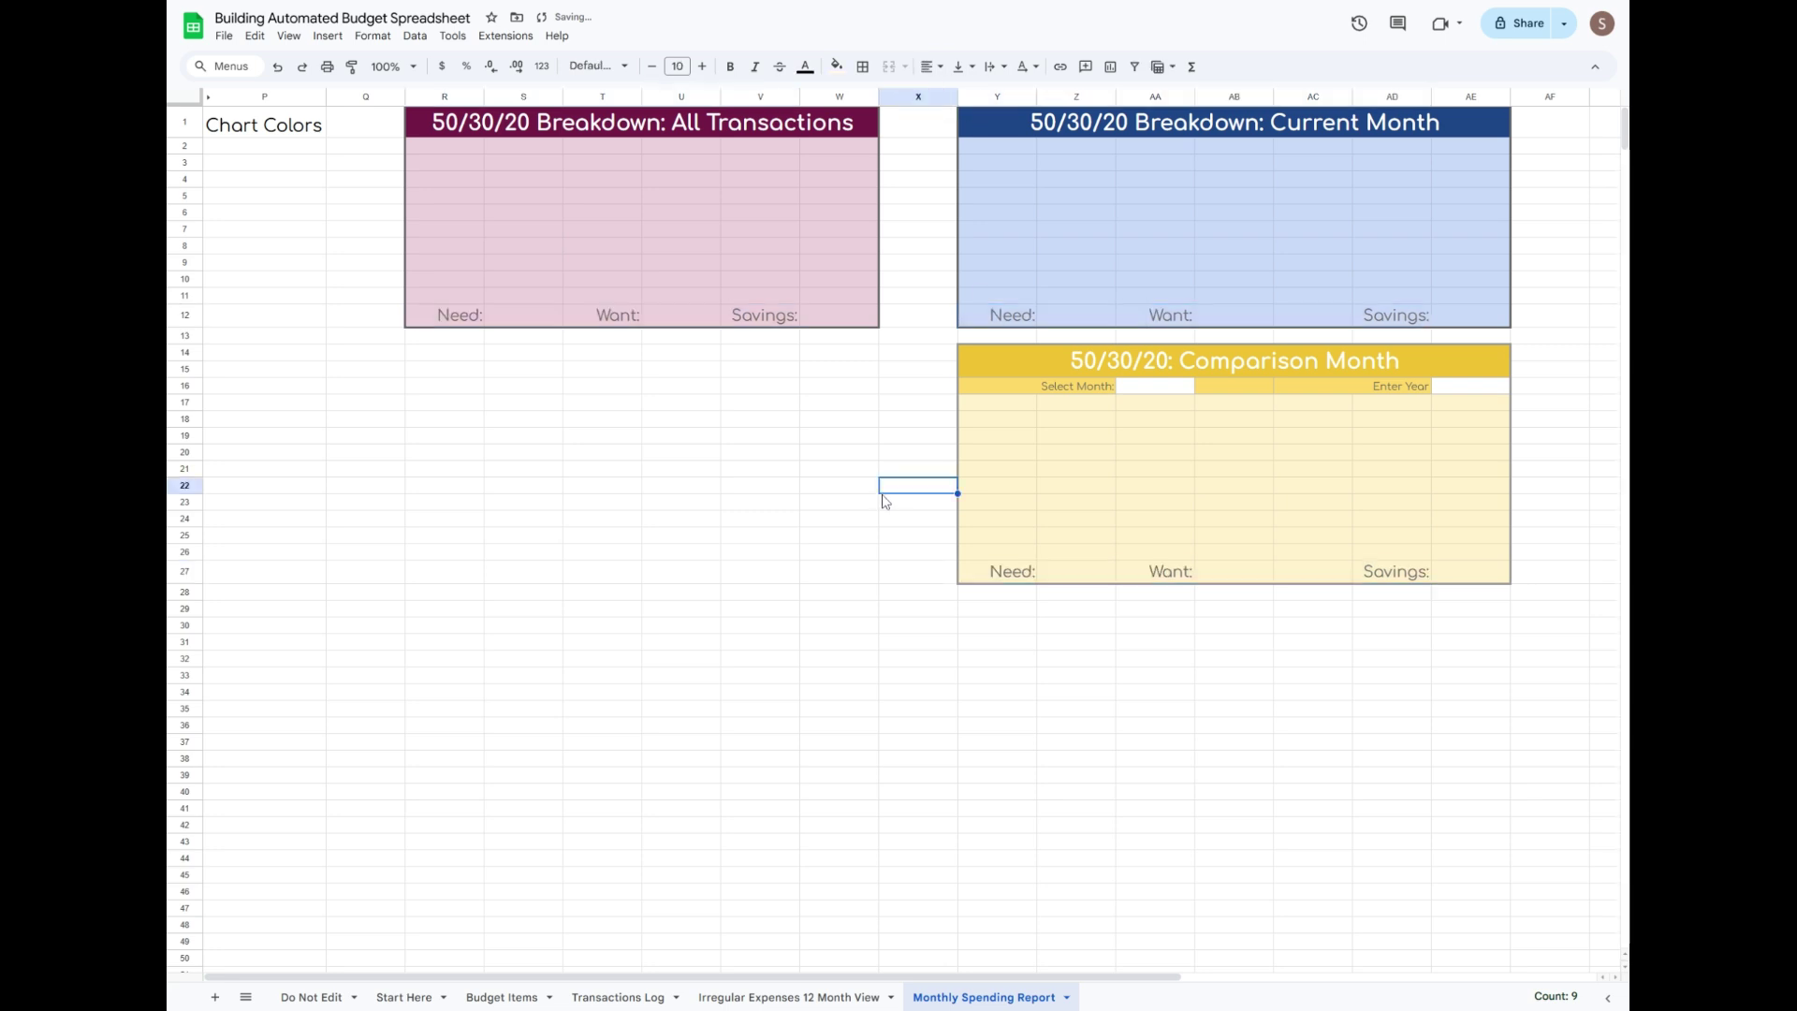
left_click(717, 487)
Hide column AB, which runs through the Current Month and Comparison Month blocks.
right_click(1230, 97)
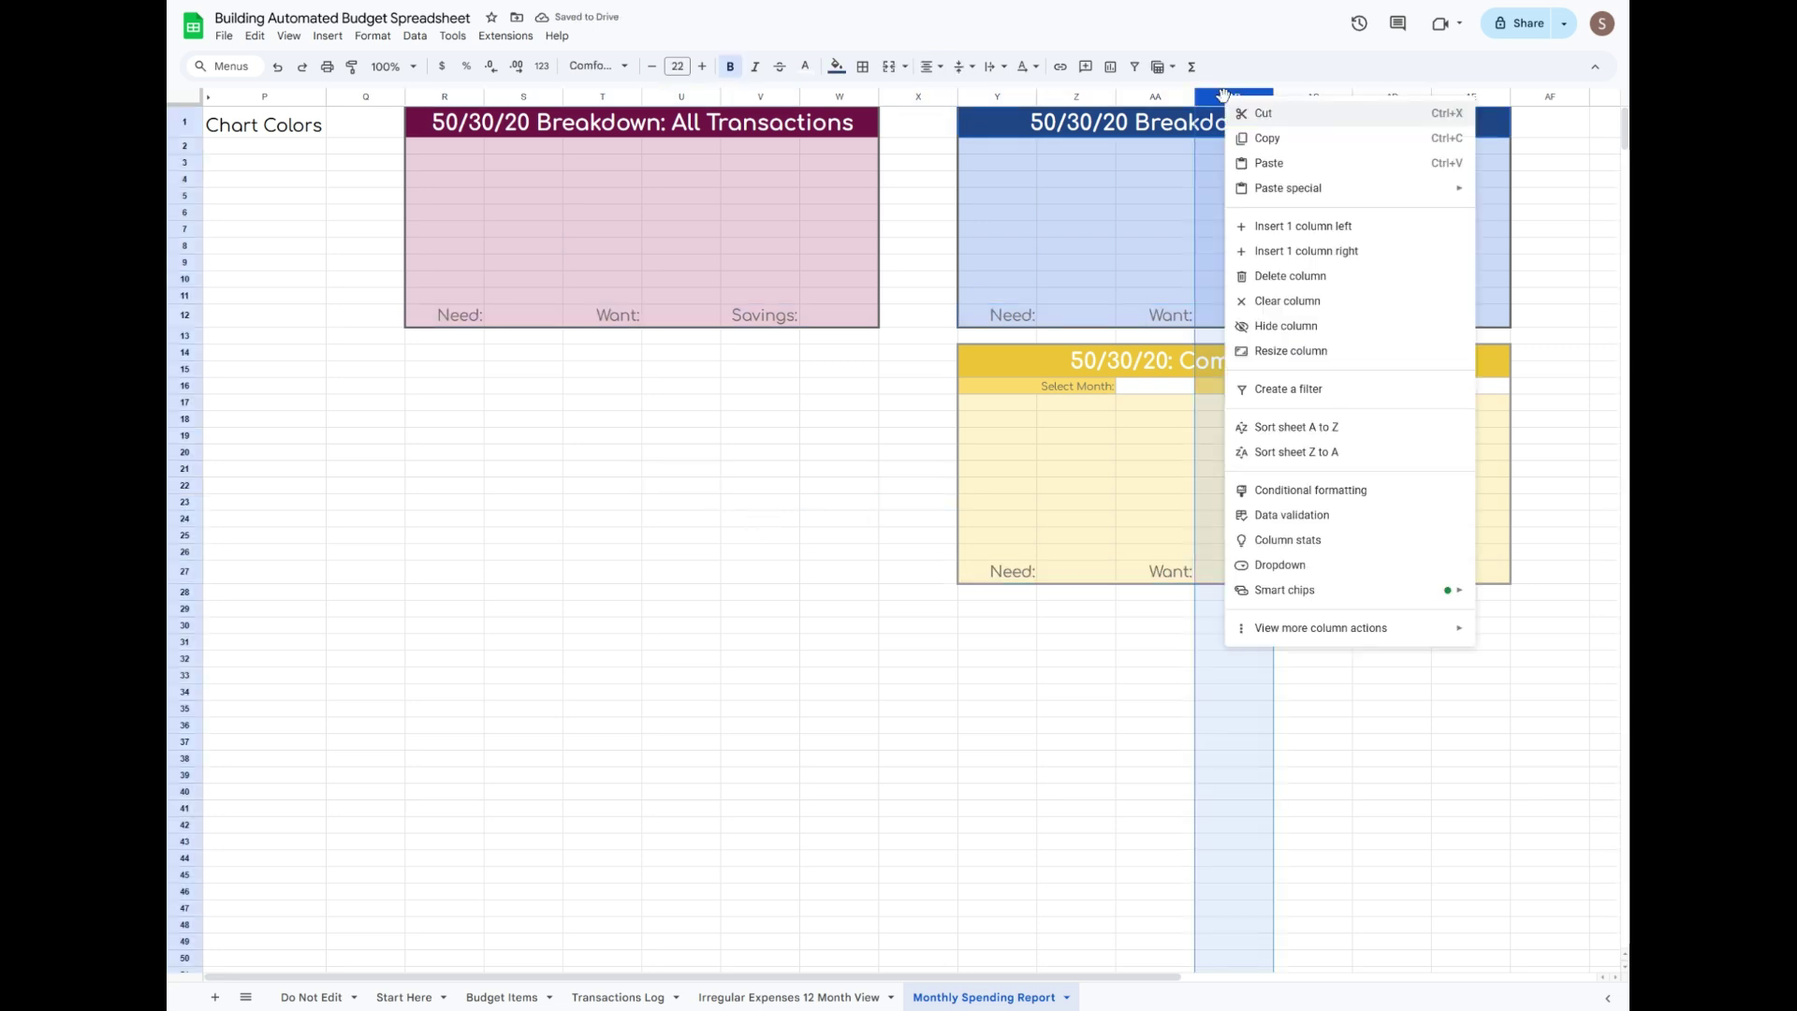
left_click(1287, 330)
left_click(1535, 404)
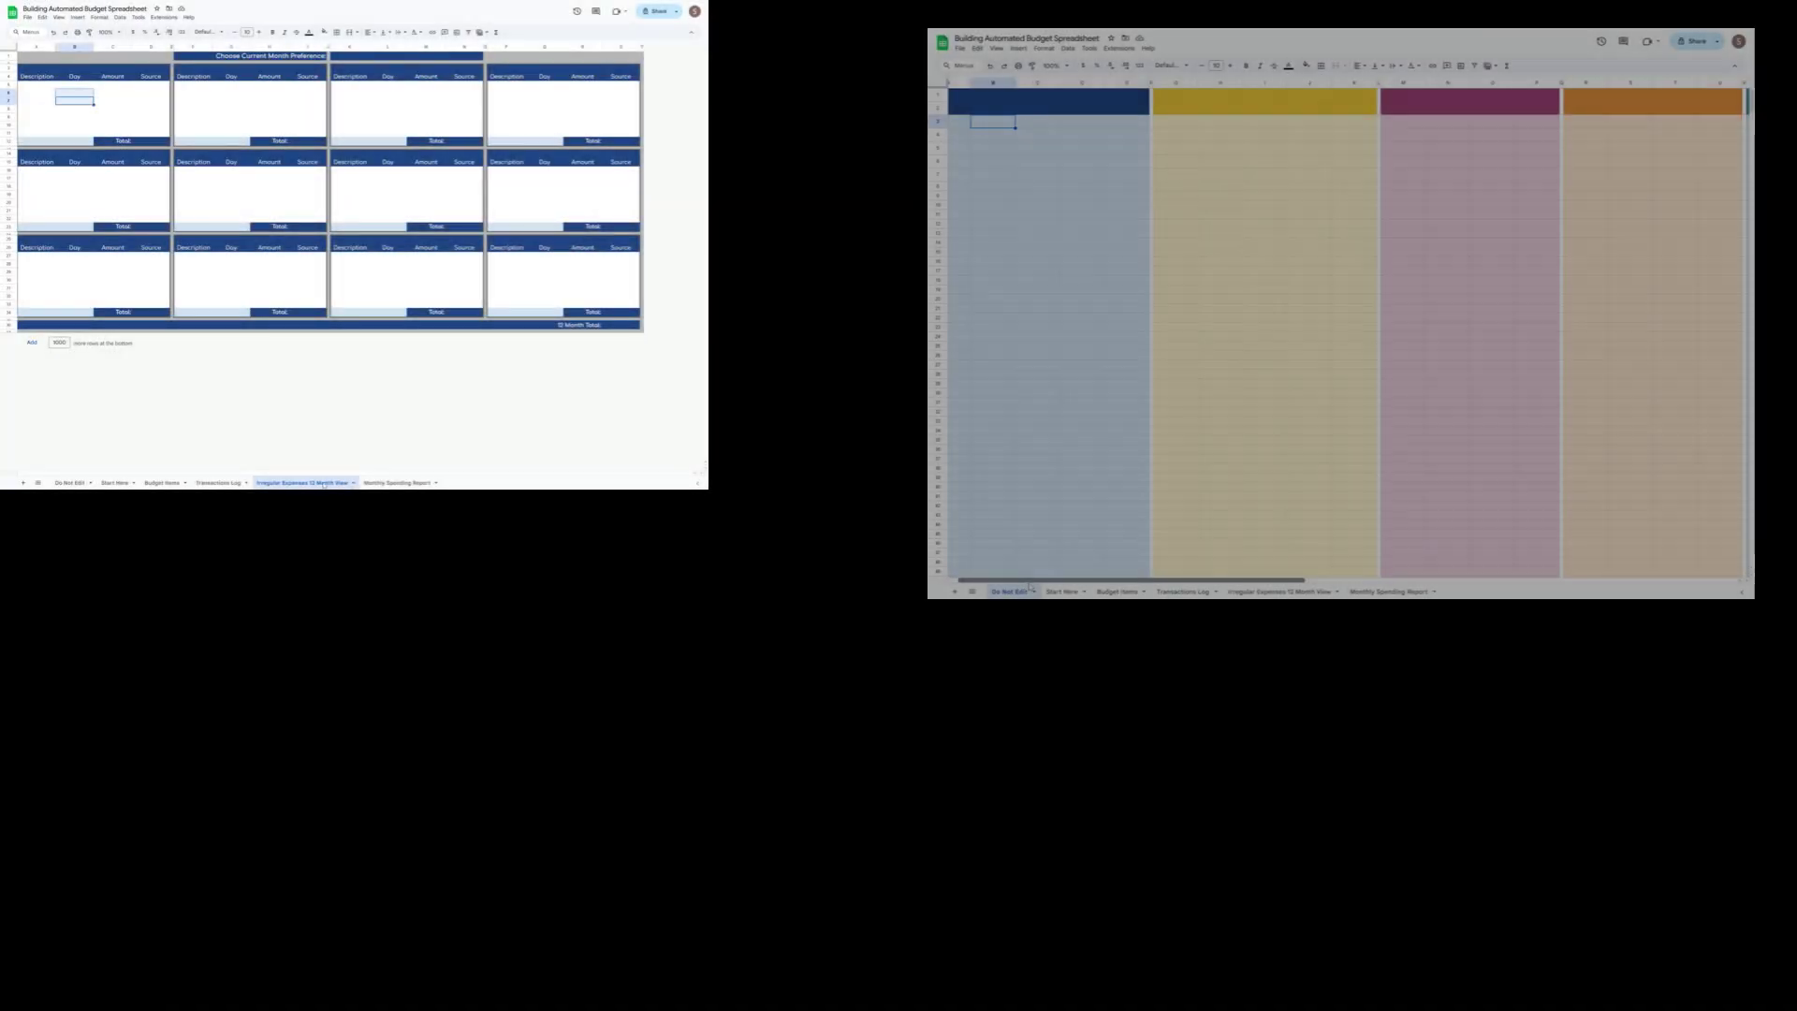
left_click_drag(1030, 586, 1127, 596)
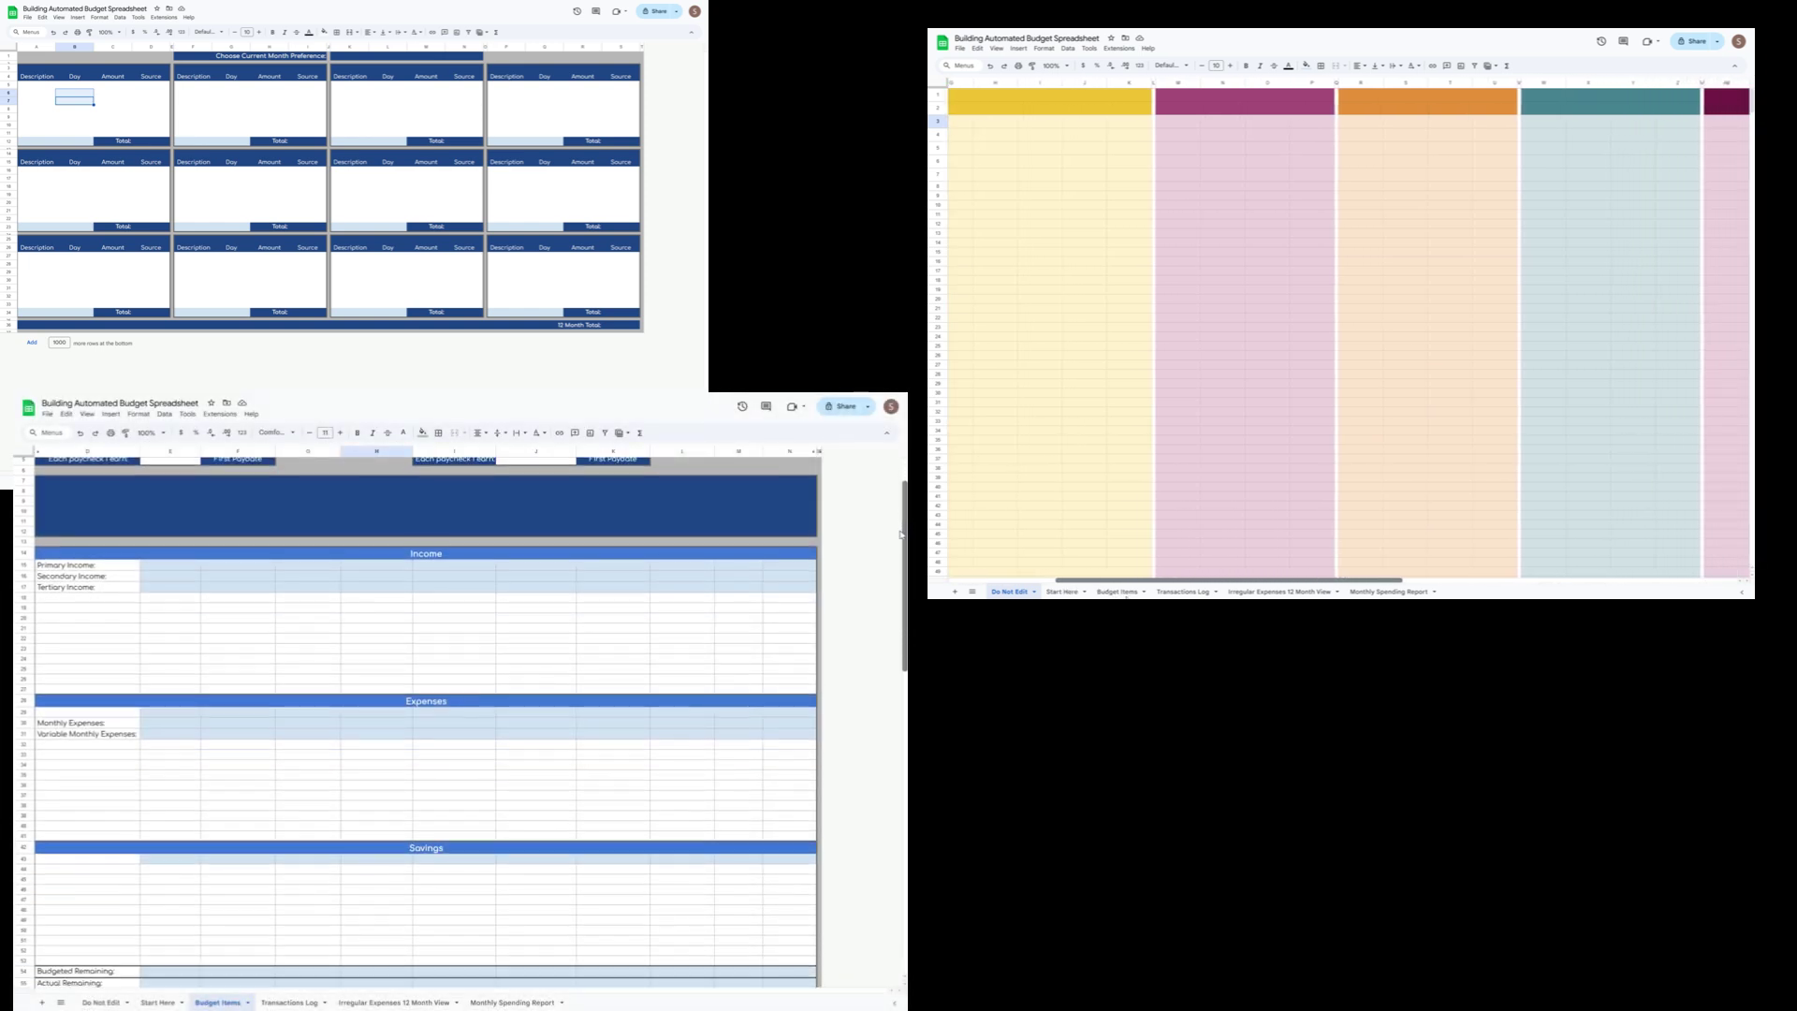
left_click_drag(900, 535, 892, 641)
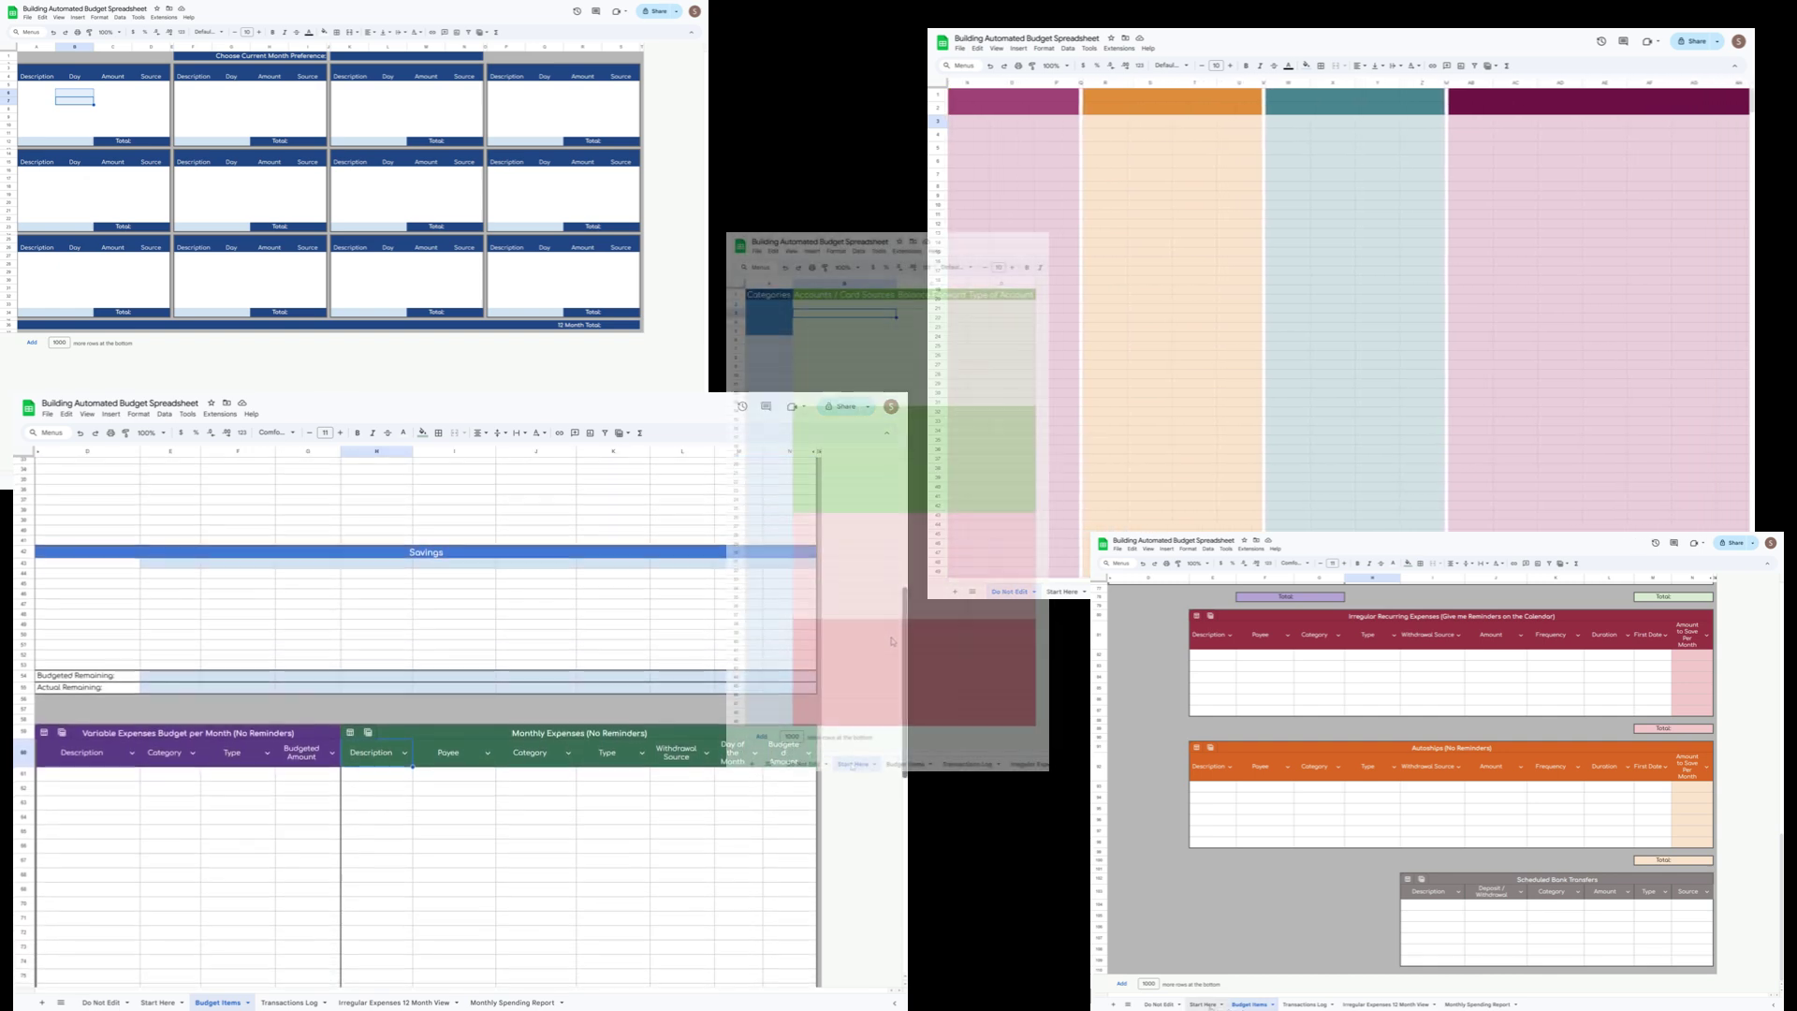